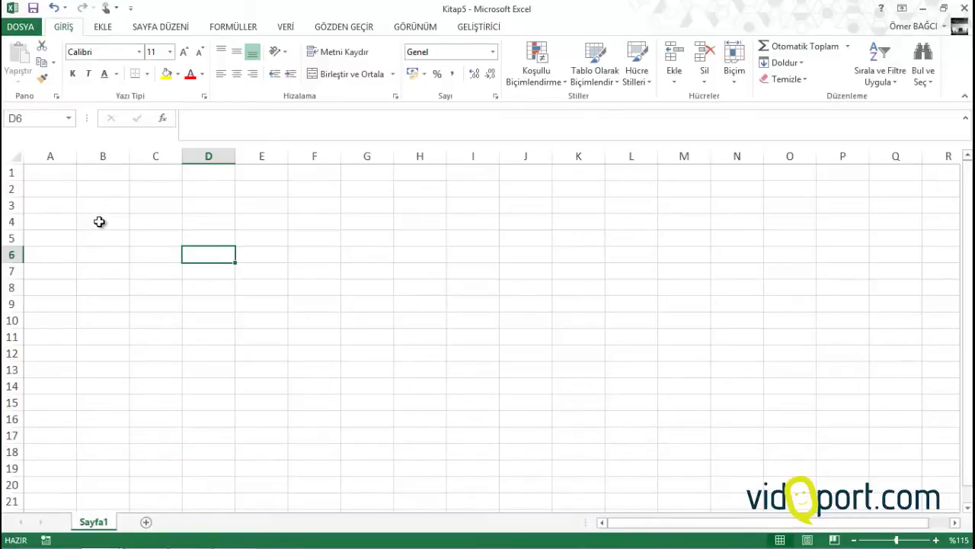
Add sheet Sayfa2 and enter Cariler, Presjtij and Afikir down column A from A2
{"action": "left_click", "coordinate": [147, 524]}
{"action": "left_click", "coordinate": [43, 181]}
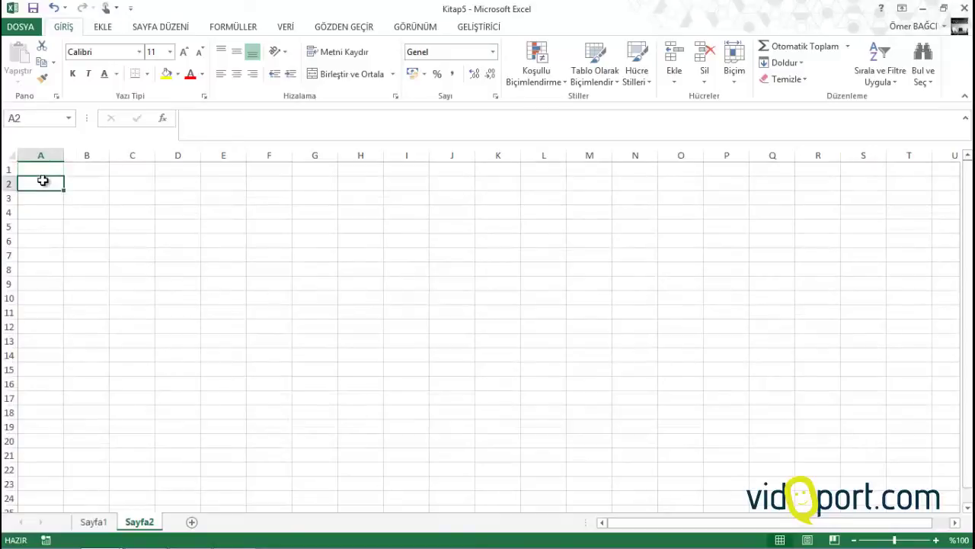
{"action": "scroll", "coordinate": [42, 180], "scroll_direction": "up", "scroll_amount": 9}
{"action": "type", "text": "C"}
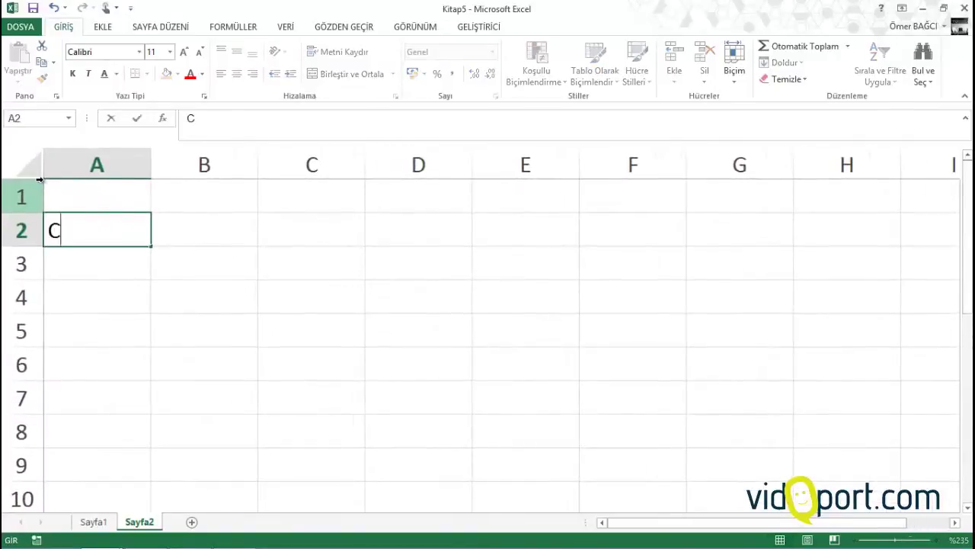
{"action": "type", "text": "ariler"}
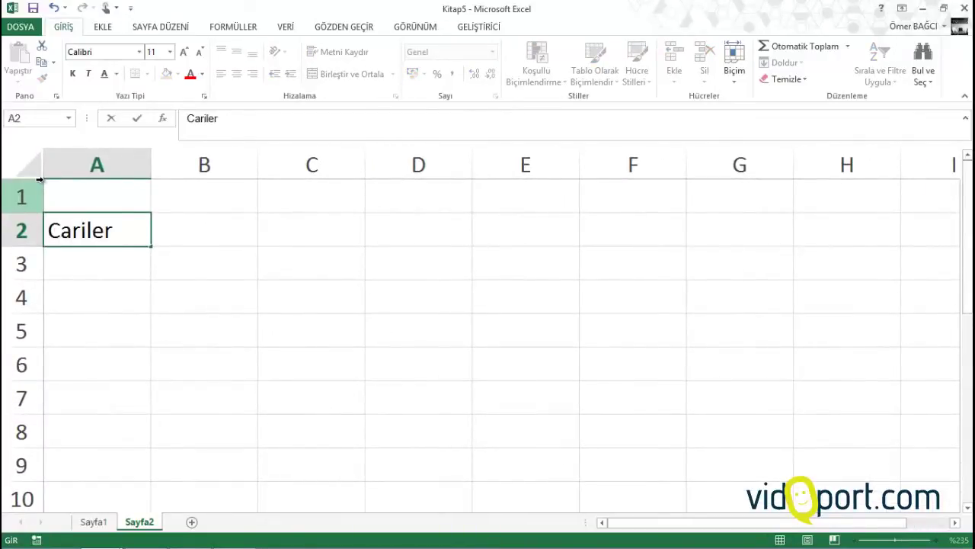
{"action": "key", "text": "Return"}
{"action": "type", "text": "Pres"}
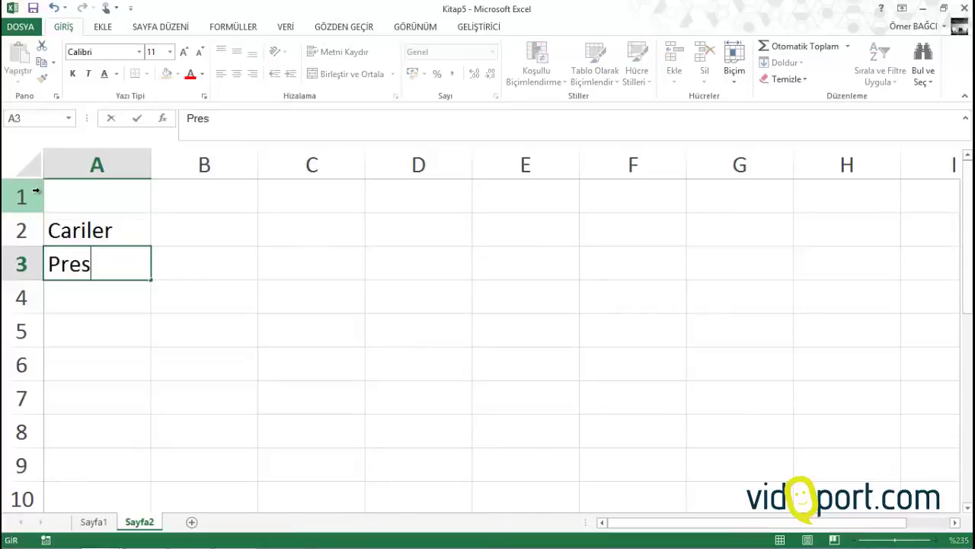
{"action": "type", "text": "jtij"}
{"action": "key", "text": "Return"}
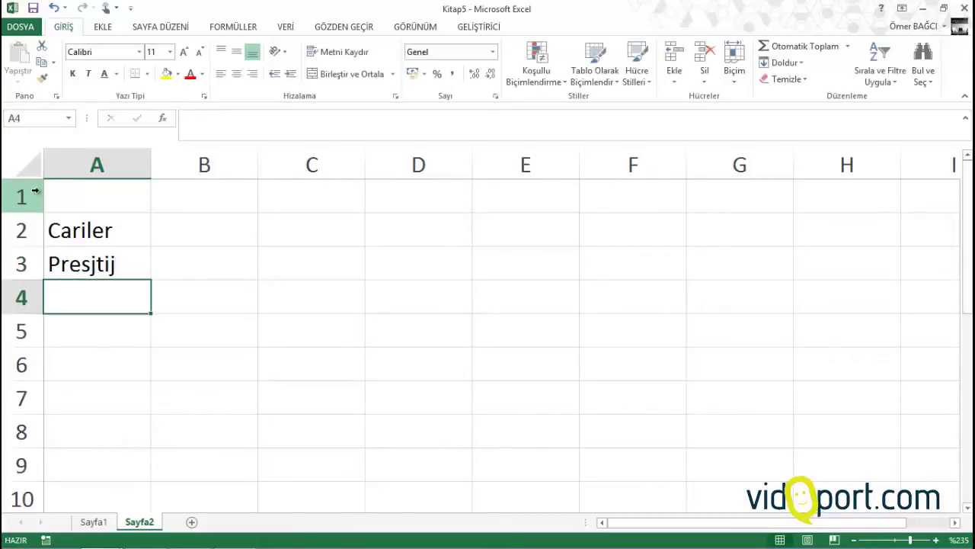
{"action": "type", "text": "Afikir"}
{"action": "key", "text": "Return"}
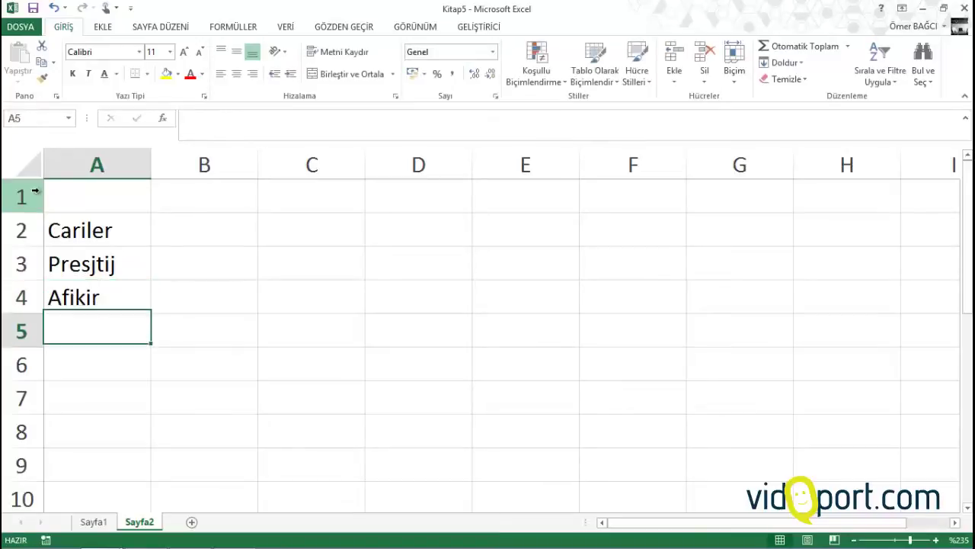
Add the accounts Haşem Web, Erbakır and Denkim in A5:A7
{"action": "type", "text": "W"}
{"action": "key", "text": "BackSpace"}
{"action": "type", "text": "Haşem"}
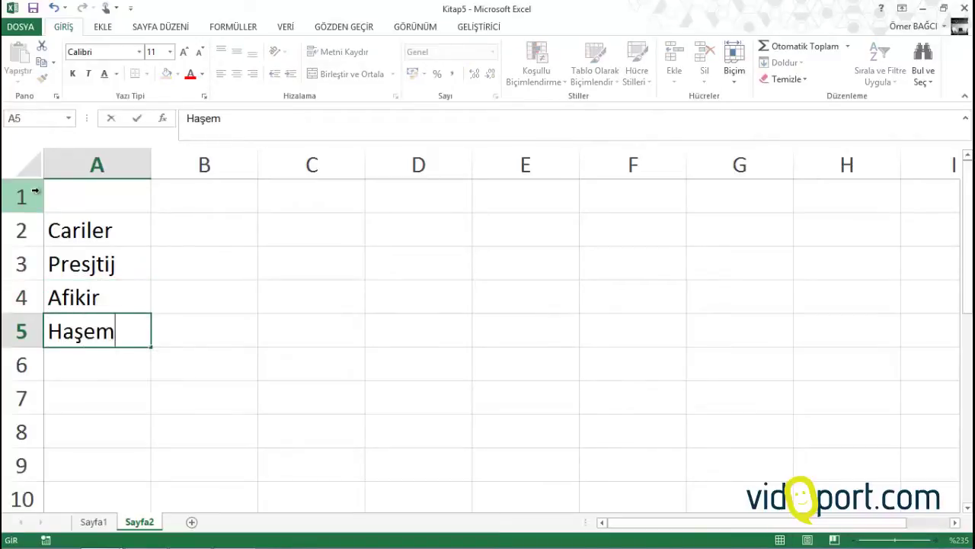
{"action": "type", "text": " Web"}
{"action": "key", "text": "Return"}
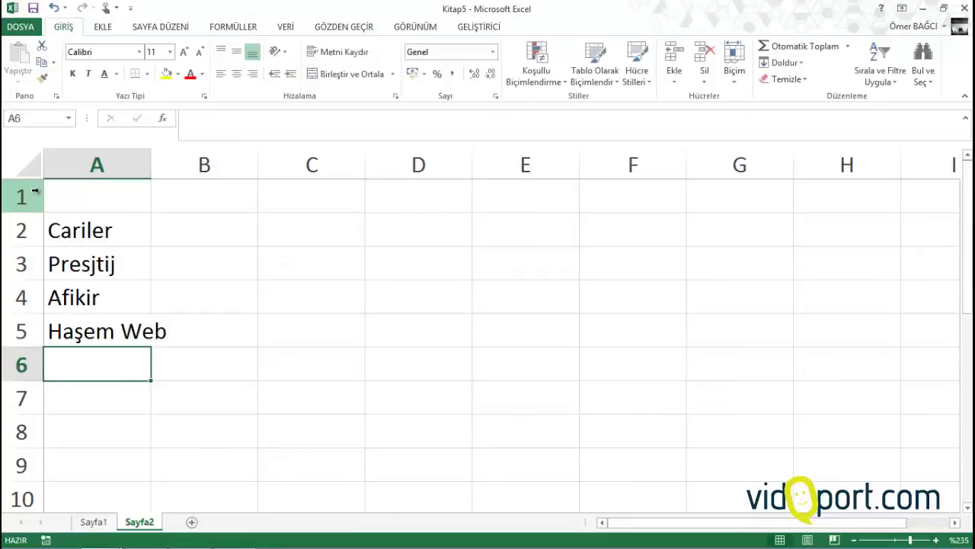
{"action": "type", "text": "Erbakır"}
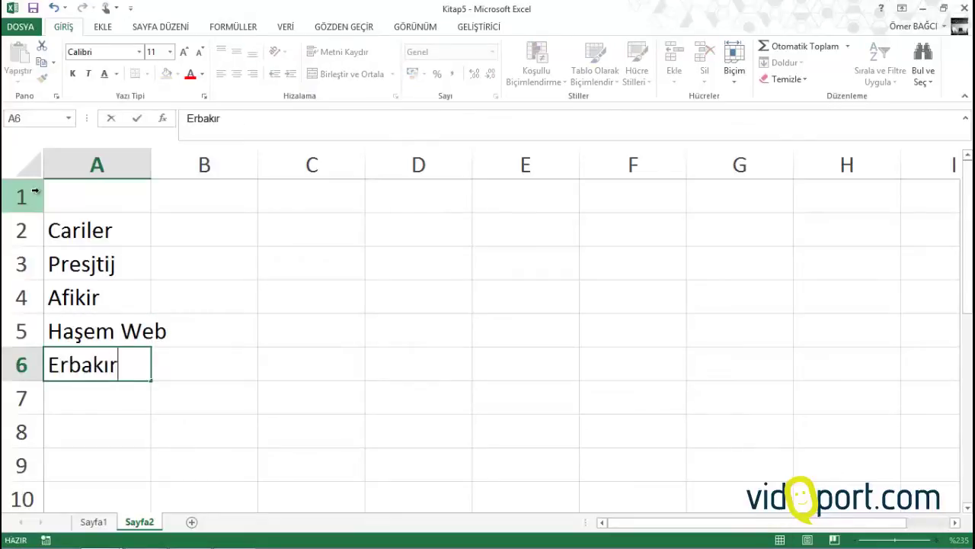
{"action": "key", "text": "Return"}
{"action": "type", "text": "Denki"}
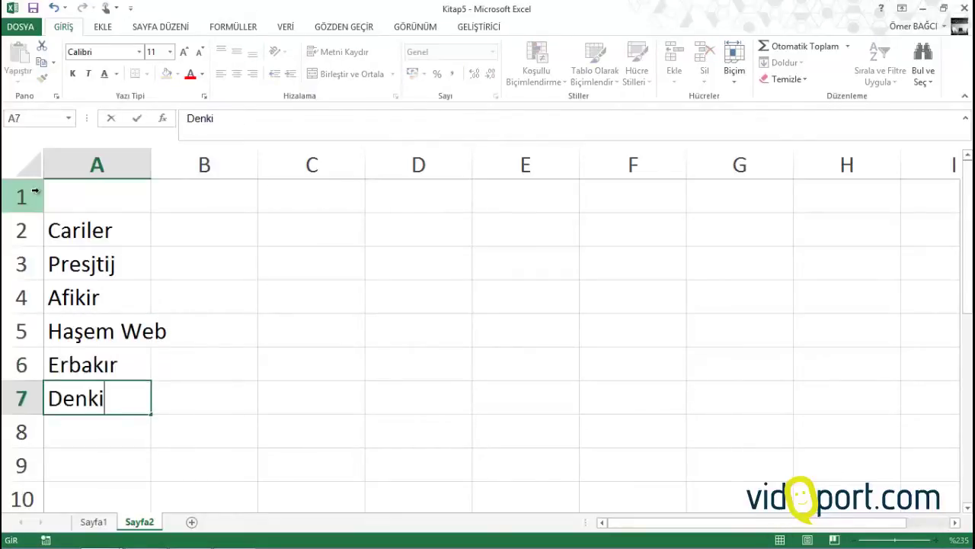
{"action": "type", "text": "m"}
{"action": "key", "text": "Return"}
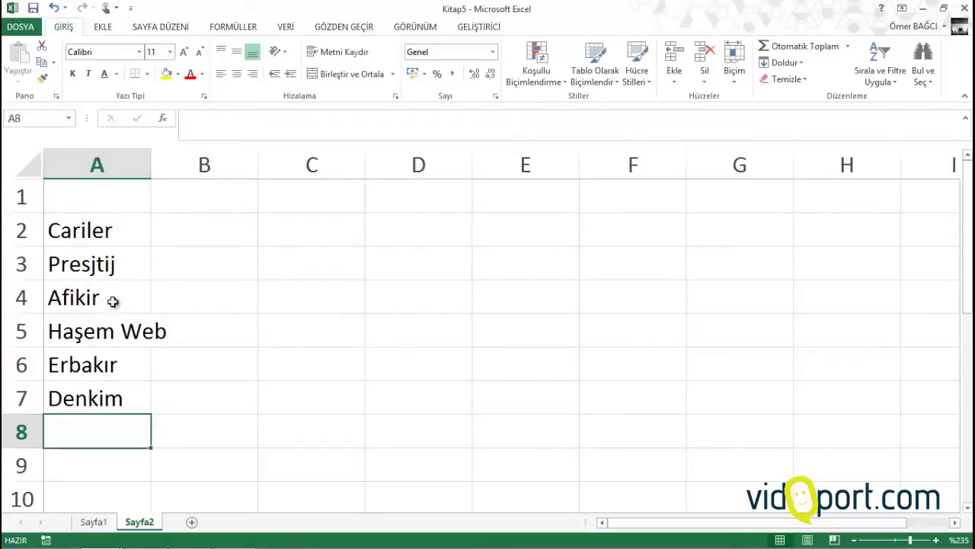
On Sayfa1, enter the headers YIL, AY, Tarih and Cari in A2:D2
{"action": "left_click", "coordinate": [99, 521]}
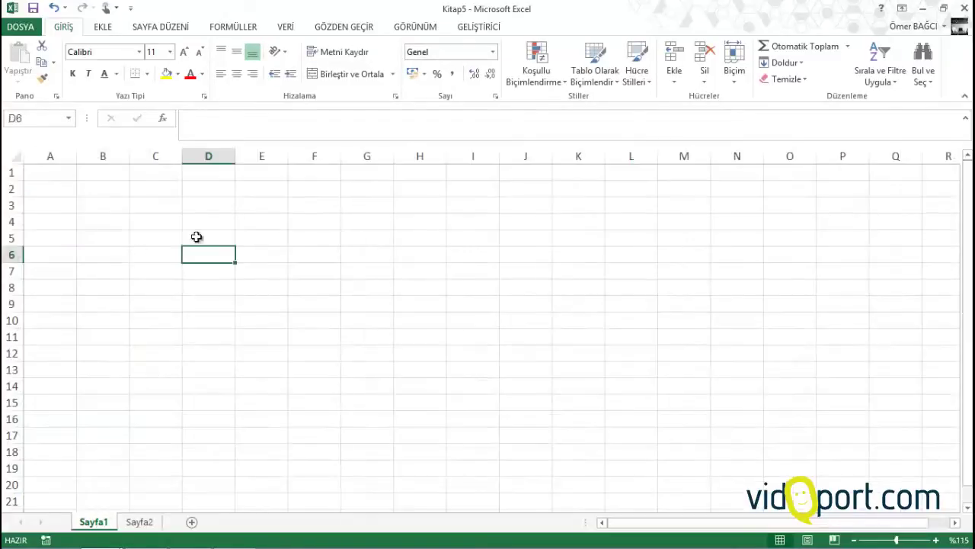
{"action": "scroll", "coordinate": [198, 225], "scroll_direction": "up", "scroll_amount": 1, "text": "ctrl"}
{"action": "left_click", "coordinate": [40, 193]}
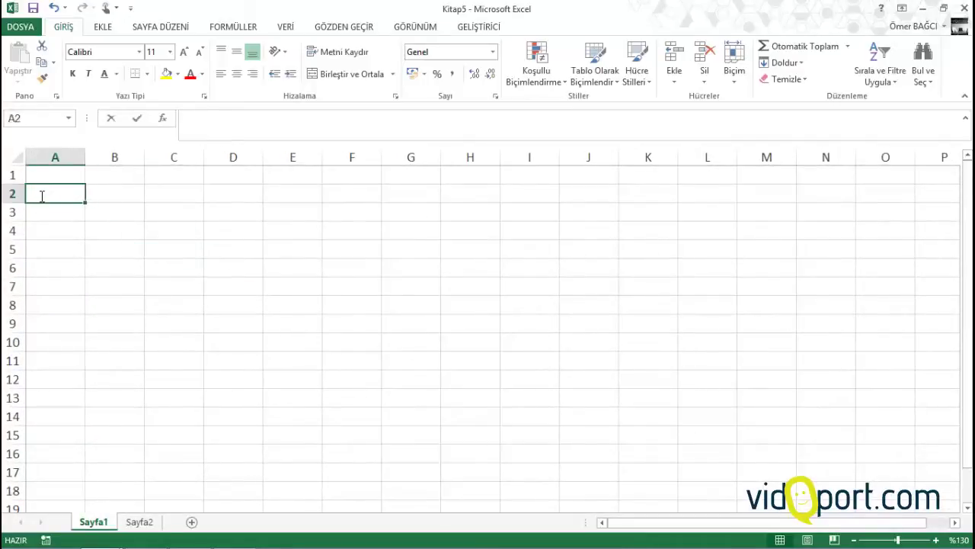
{"action": "type", "text": "YIL"}
{"action": "key", "text": "Tab"}
{"action": "type", "text": "AY"}
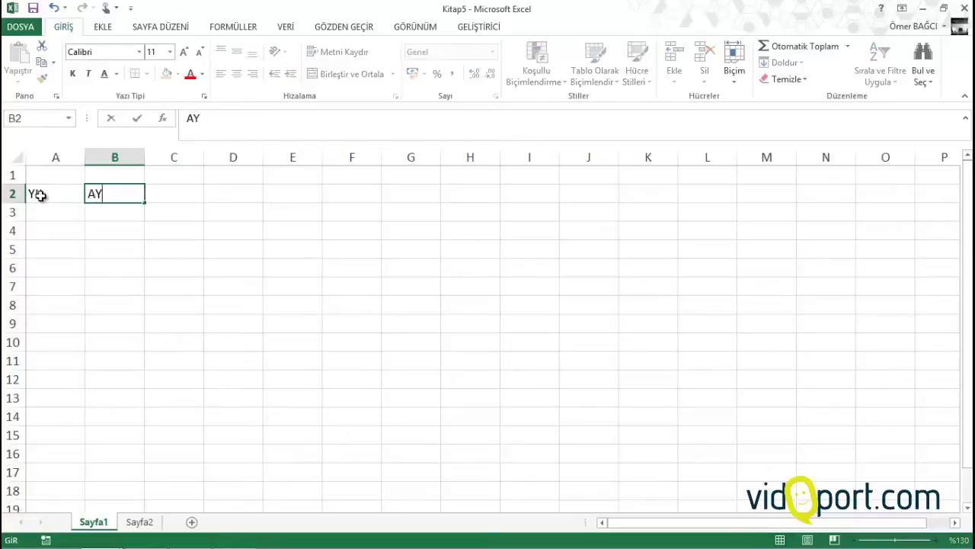
{"action": "key", "text": "Tab"}
{"action": "type", "text": "Tar"}
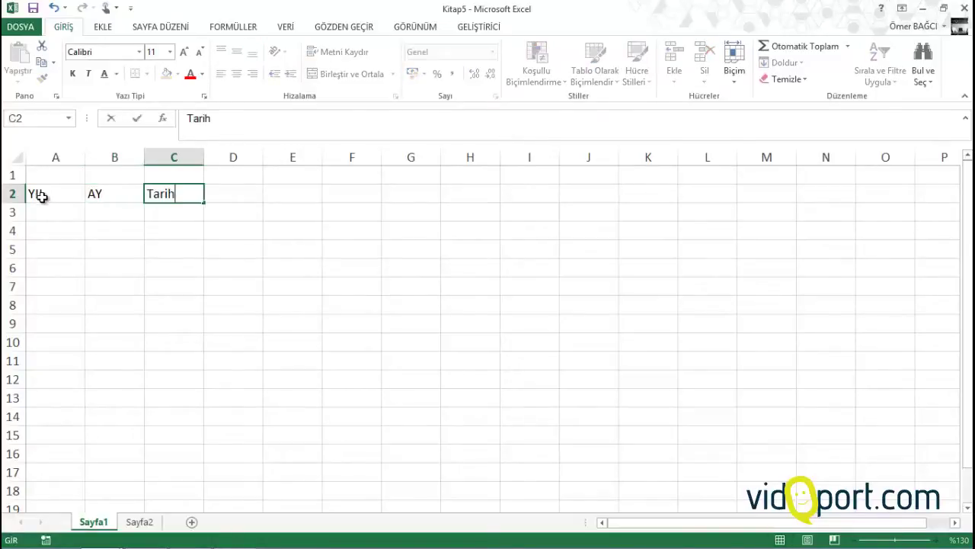
{"action": "key", "text": "Tab"}
{"action": "type", "text": "Cari"}
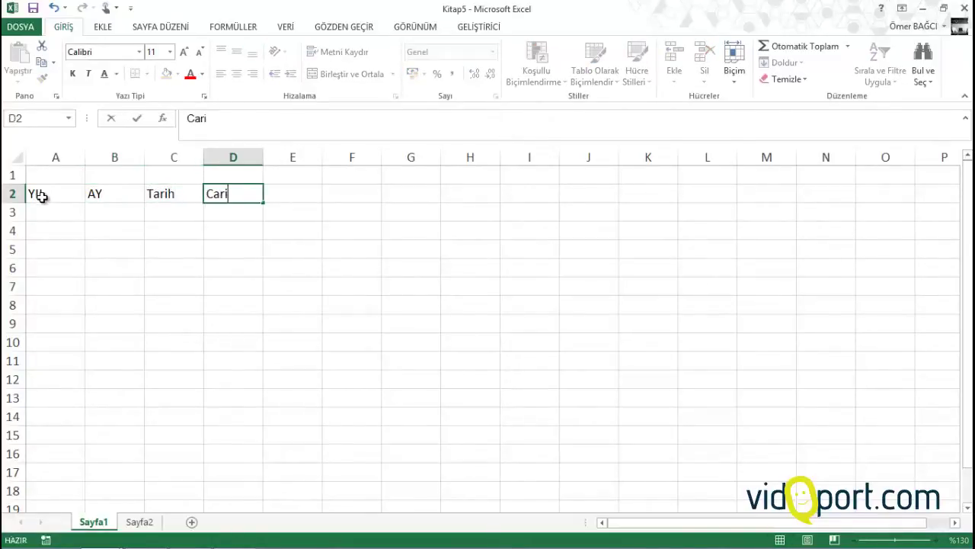
{"action": "key", "text": "Tab"}
Continue the header row with Tür, Açıklama-1, Açıklama-2, Açıklama-3 and Tutar in E2:I2
{"action": "scroll", "coordinate": [41, 196], "scroll_direction": "up", "scroll_amount": 3, "text": "ctrl"}
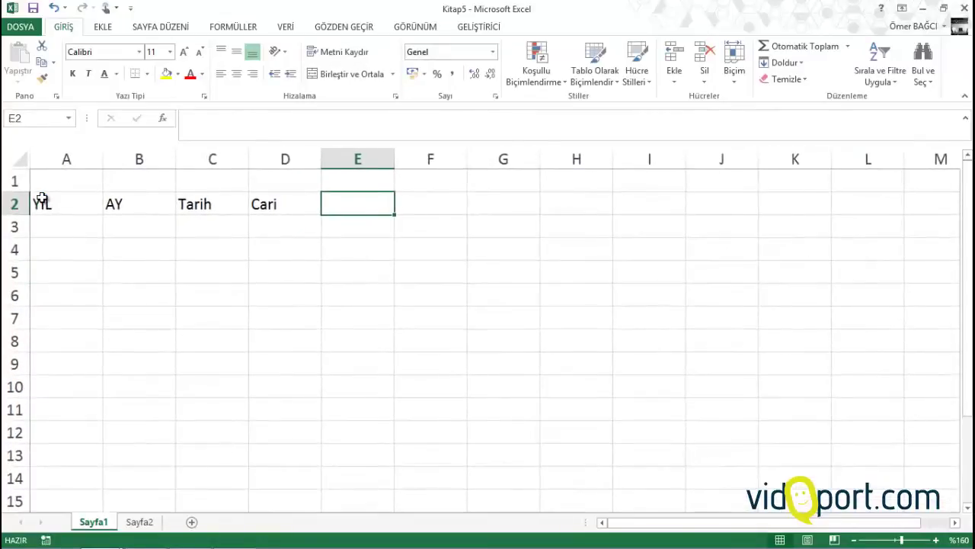
{"action": "scroll", "coordinate": [520, 188], "scroll_direction": "up", "scroll_amount": 1, "text": "ctrl"}
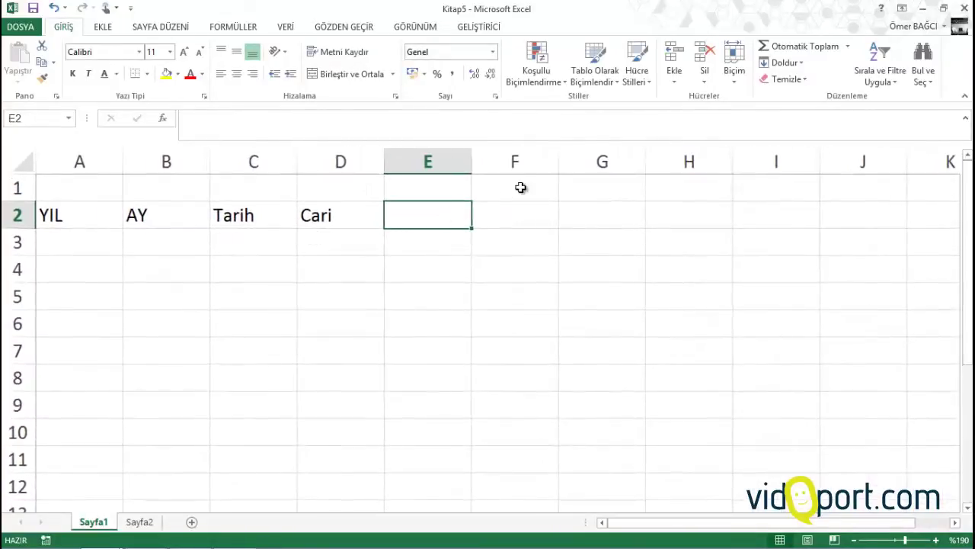
{"action": "type", "text": "Tü"}
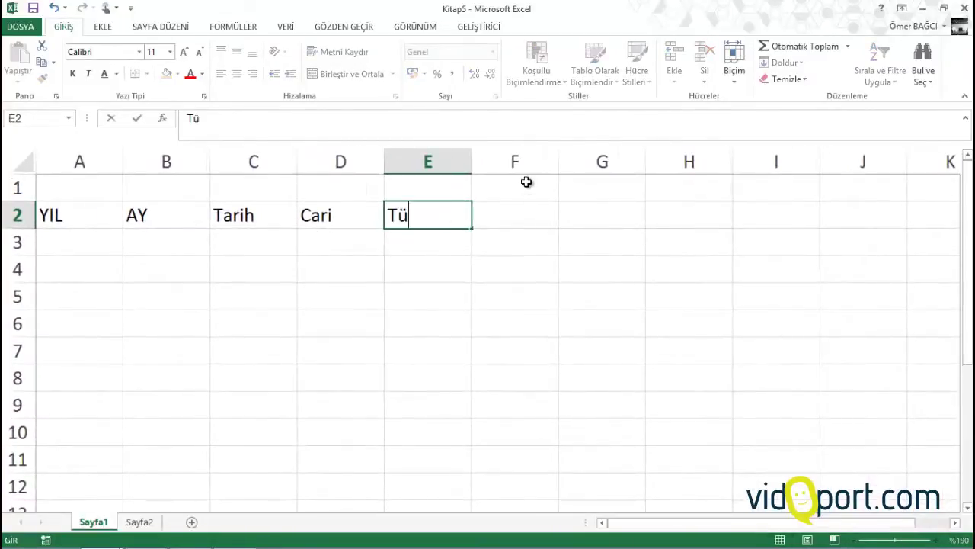
{"action": "type", "text": "r"}
{"action": "key", "text": "Tab"}
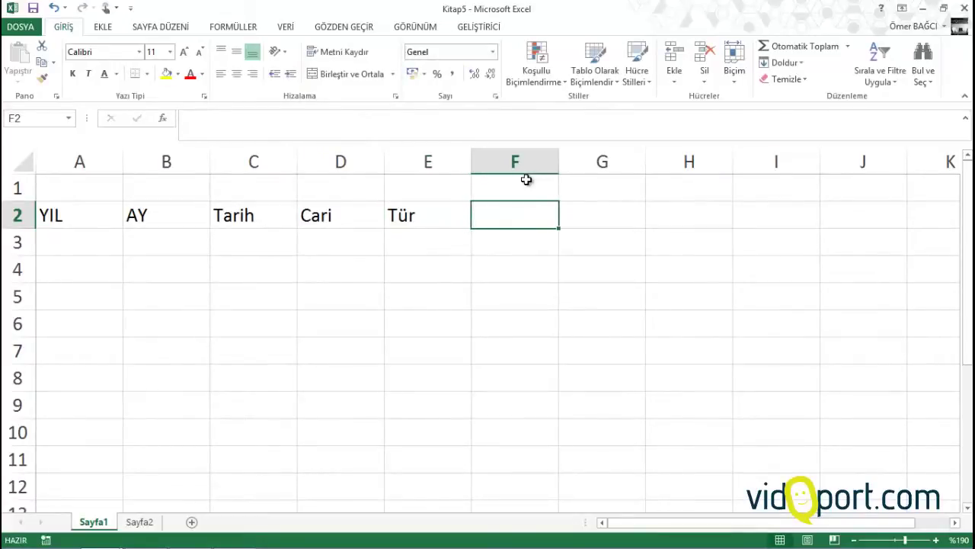
{"action": "type", "text": "Açıklama"}
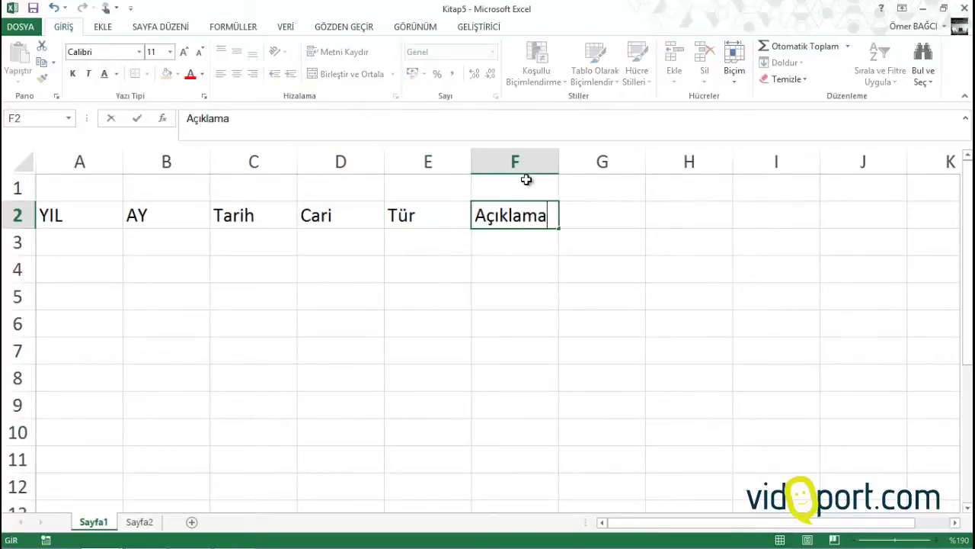
{"action": "type", "text": "-1"}
{"action": "key", "text": "Tab"}
{"action": "type", "text": "Açık"}
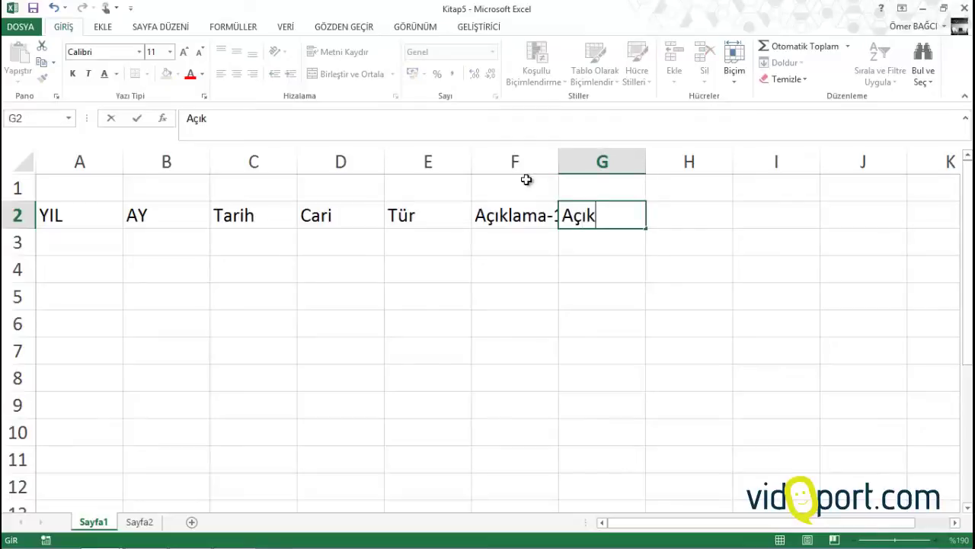
{"action": "type", "text": "lam"}
{"action": "key", "text": "BackSpace"}
{"action": "type", "text": "ama-"}
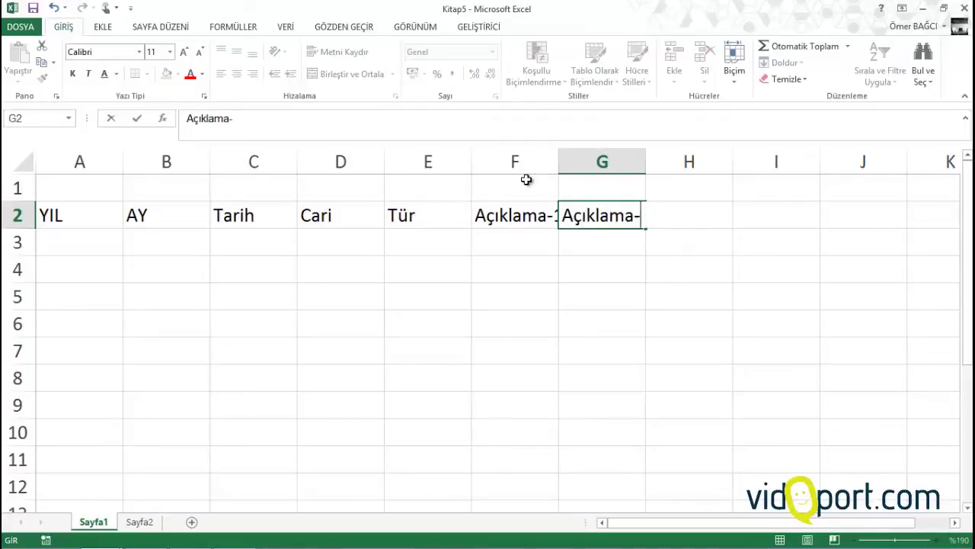
{"action": "type", "text": "2"}
{"action": "key", "text": "Tab"}
{"action": "type", "text": "Açıkl"}
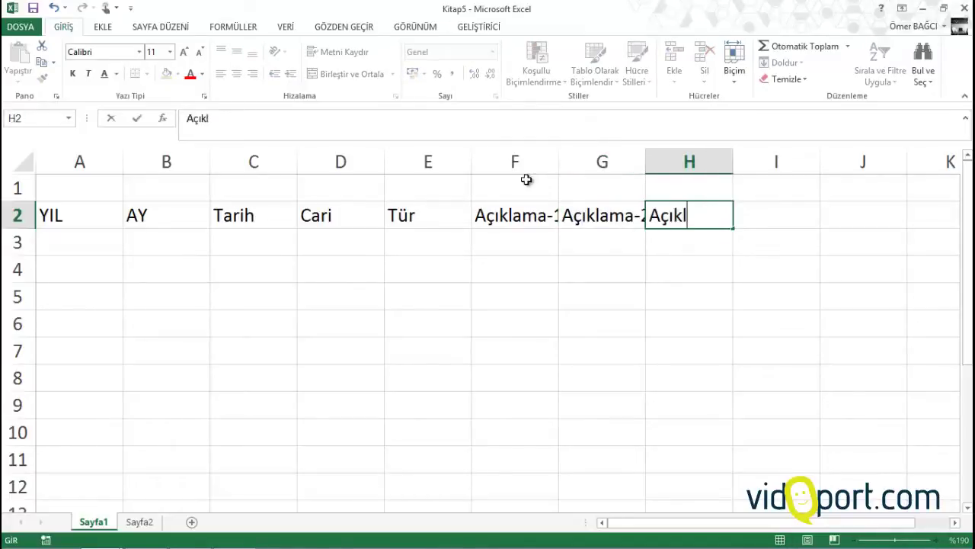
{"action": "type", "text": "ama-3"}
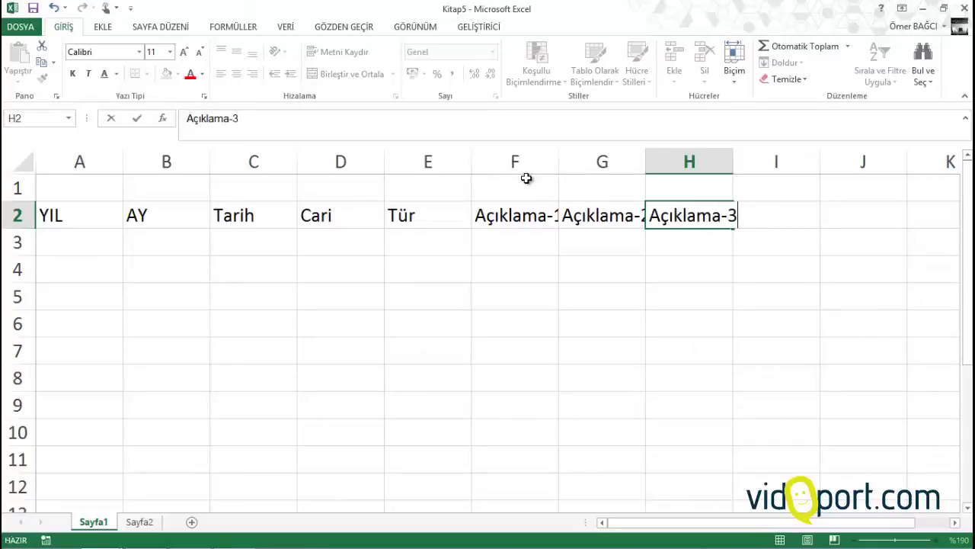
{"action": "key", "text": "Tab"}
{"action": "type", "text": "Tutar"}
{"action": "key", "text": "Down"}
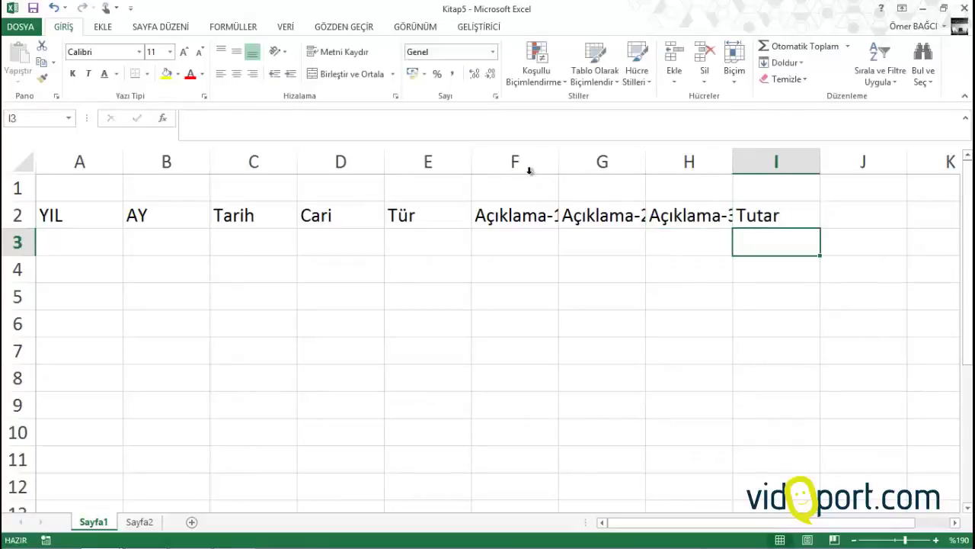
Widen columns F–H, slightly narrow column E, and narrow columns A and B
{"action": "left_click_drag", "start_coordinate": [529, 168], "coordinate": [803, 152]}
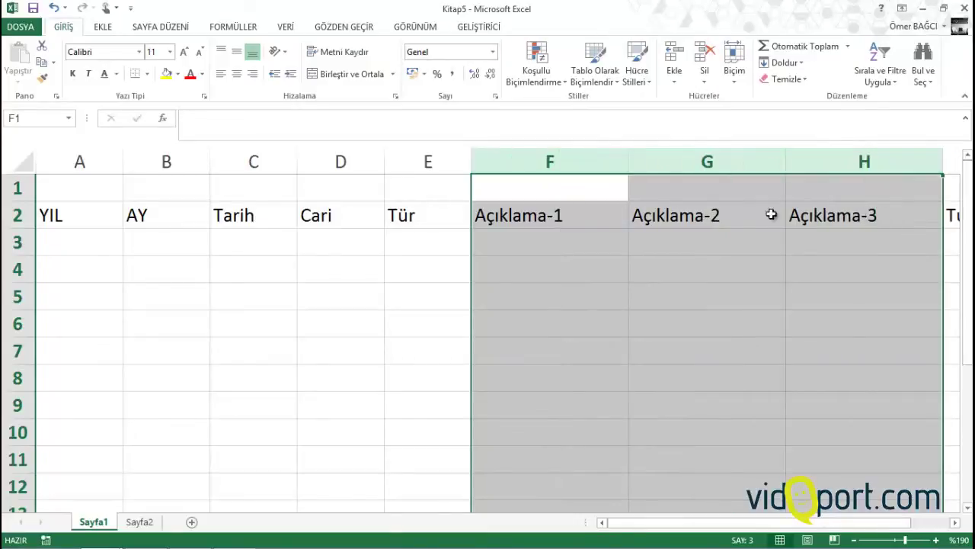
{"action": "left_click_drag", "start_coordinate": [472, 157], "coordinate": [464, 157]}
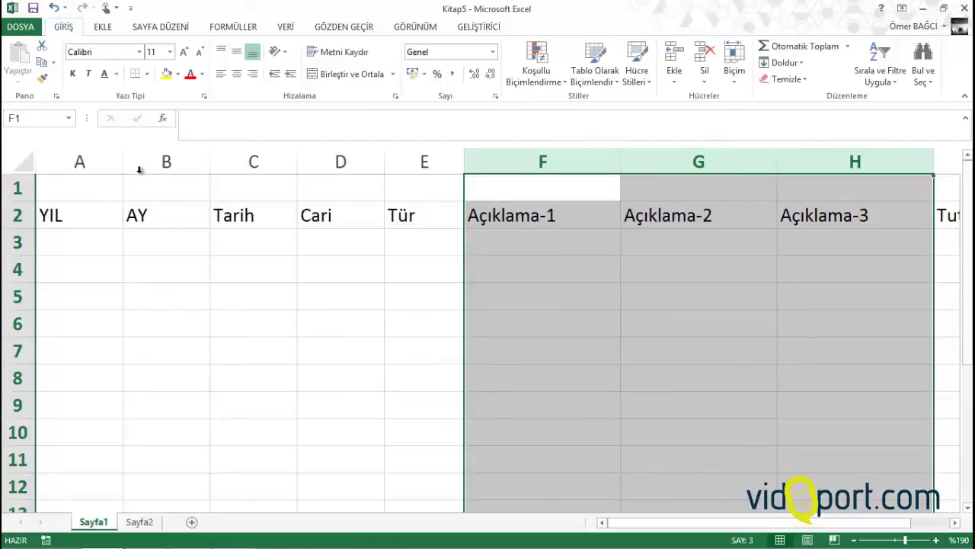
{"action": "left_click_drag", "start_coordinate": [123, 163], "coordinate": [92, 163]}
{"action": "left_click_drag", "start_coordinate": [179, 161], "coordinate": [151, 163]}
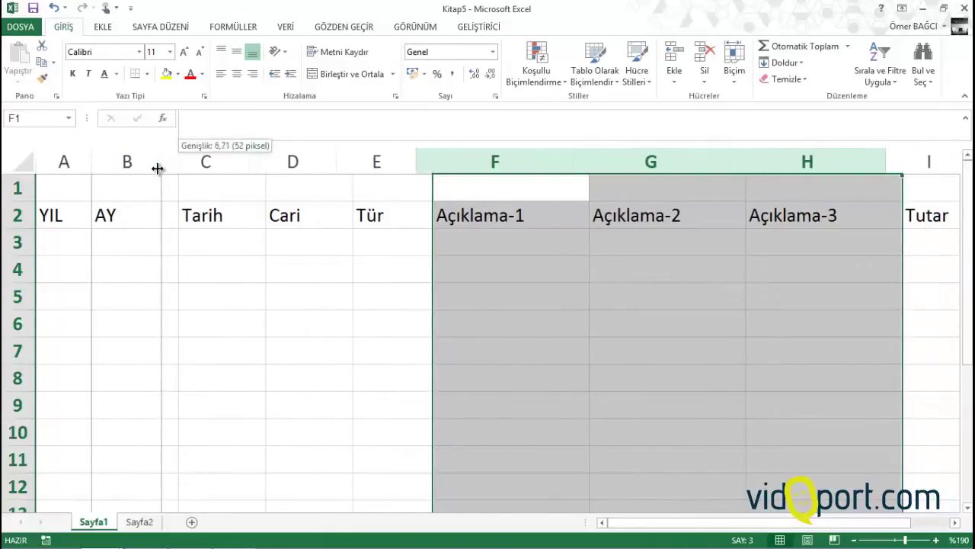
Select the Cari cells from D3 down to about D102
{"action": "scroll", "coordinate": [156, 183], "scroll_direction": "down", "scroll_amount": 1}
{"action": "left_click", "coordinate": [172, 224]}
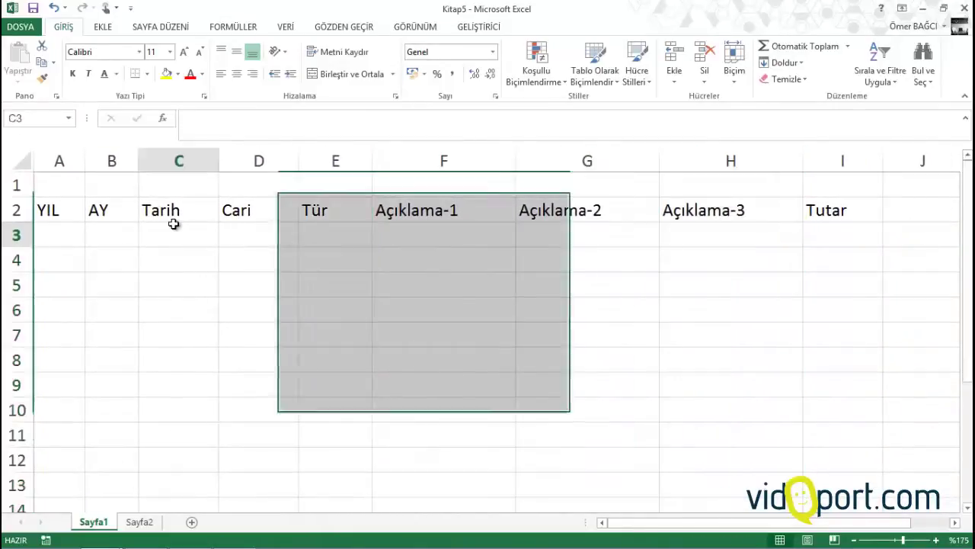
{"action": "left_click", "coordinate": [261, 232]}
{"action": "left_click_drag", "start_coordinate": [260, 232], "coordinate": [248, 454]}
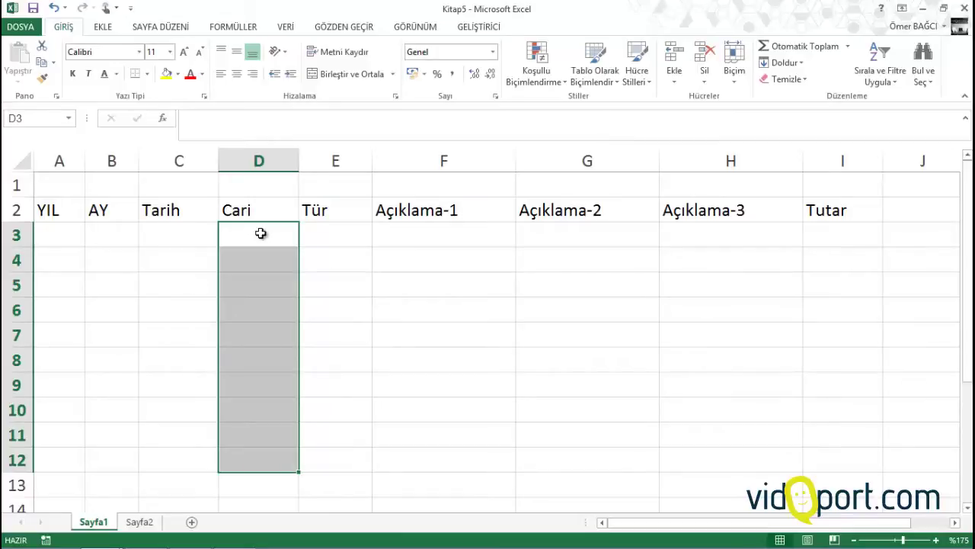
{"action": "left_click", "coordinate": [261, 233]}
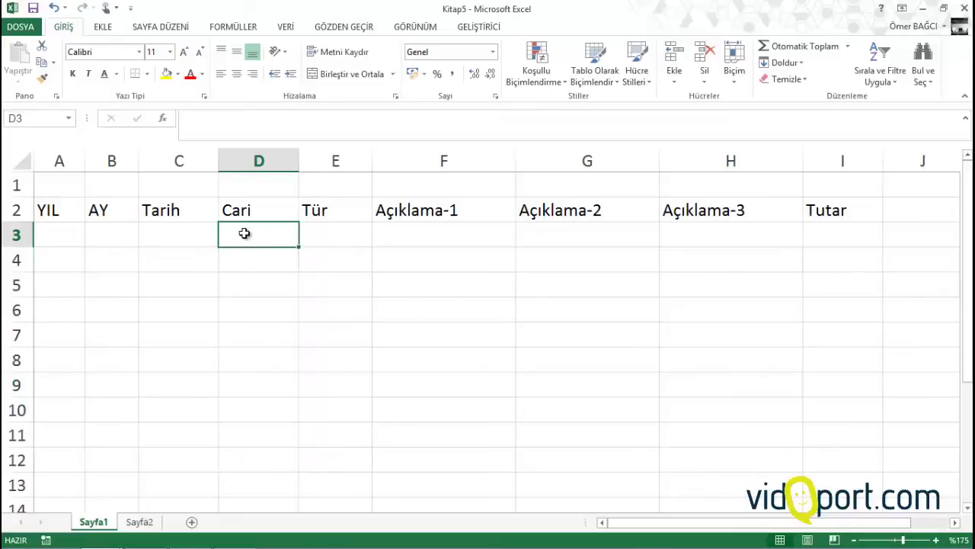
{"action": "mouse_move", "coordinate": [282, 236]}
{"action": "left_mouse_down"}
{"action": "mouse_move", "coordinate": [264, 196]}
{"action": "mouse_move", "coordinate": [271, 321]}
{"action": "mouse_move", "coordinate": [276, 169]}
{"action": "mouse_move", "coordinate": [259, 158]}
{"action": "left_mouse_up"}
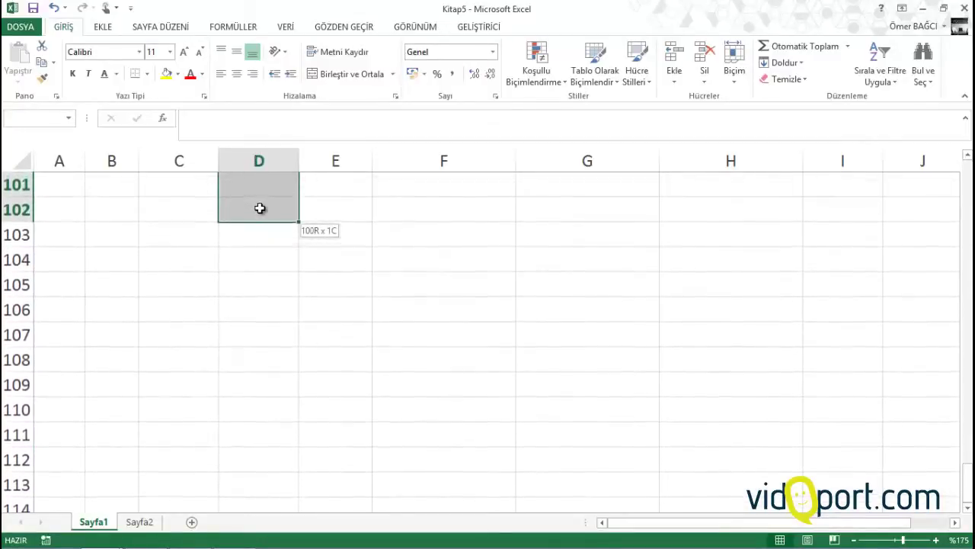
Open Veri Doğrulama for the Cari cells and set İzin Verilen to Liste
{"action": "left_click_drag", "start_coordinate": [259, 158], "coordinate": [259, 231]}
{"action": "left_click", "coordinate": [286, 26]}
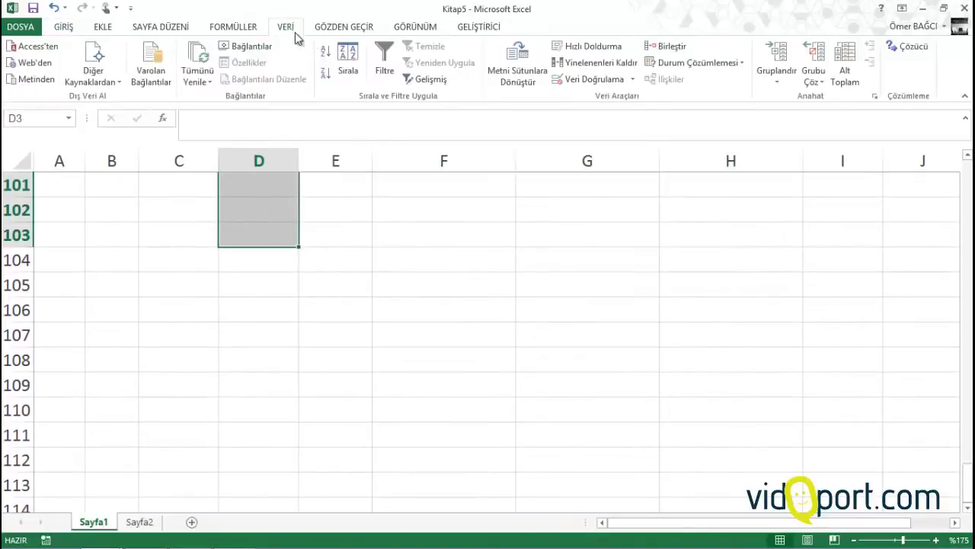
{"action": "left_click", "coordinate": [562, 79]}
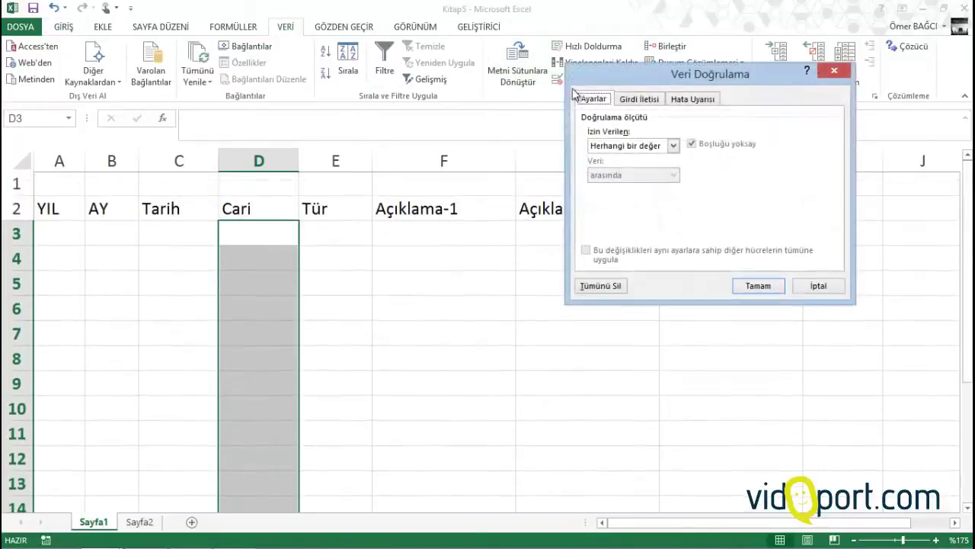
{"action": "left_click", "coordinate": [653, 145]}
{"action": "left_click", "coordinate": [648, 185]}
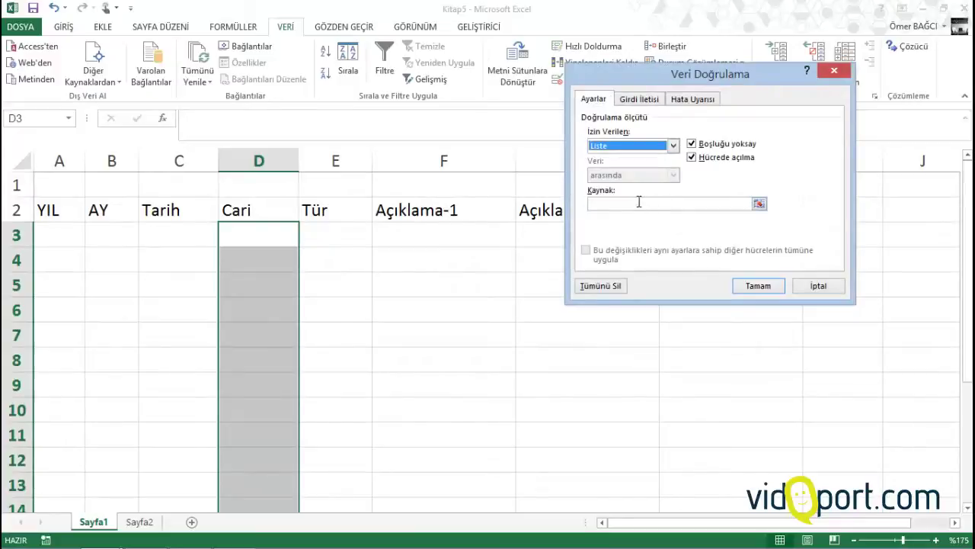
{"action": "left_click", "coordinate": [638, 203]}
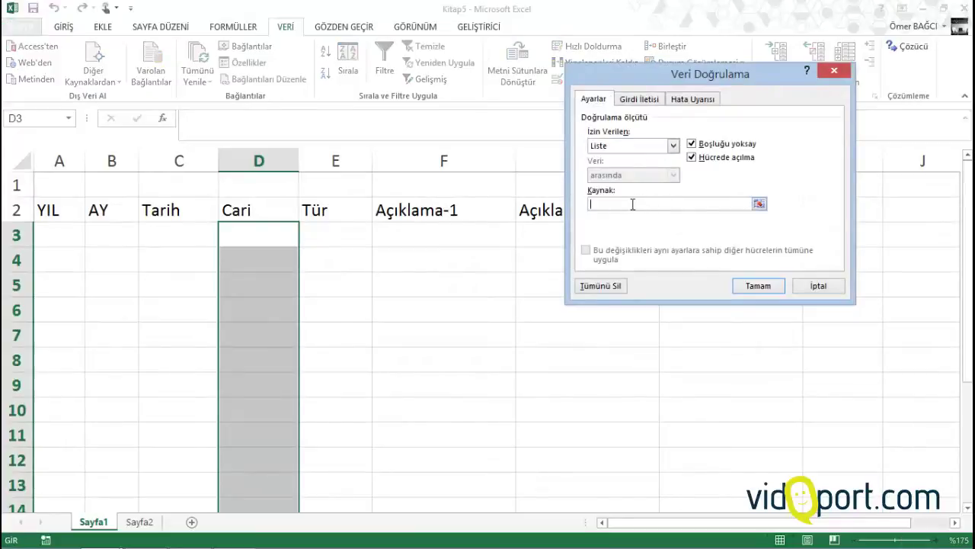
Set the list source to Sayfa2!$A$3:$A$53 and apply the validation
{"action": "left_click", "coordinate": [140, 522]}
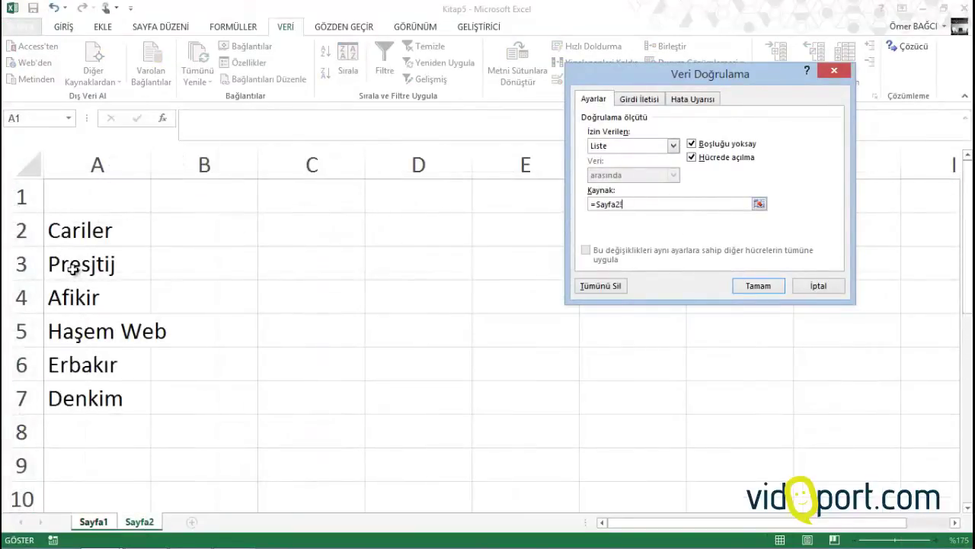
{"action": "left_click_drag", "start_coordinate": [73, 269], "coordinate": [83, 403]}
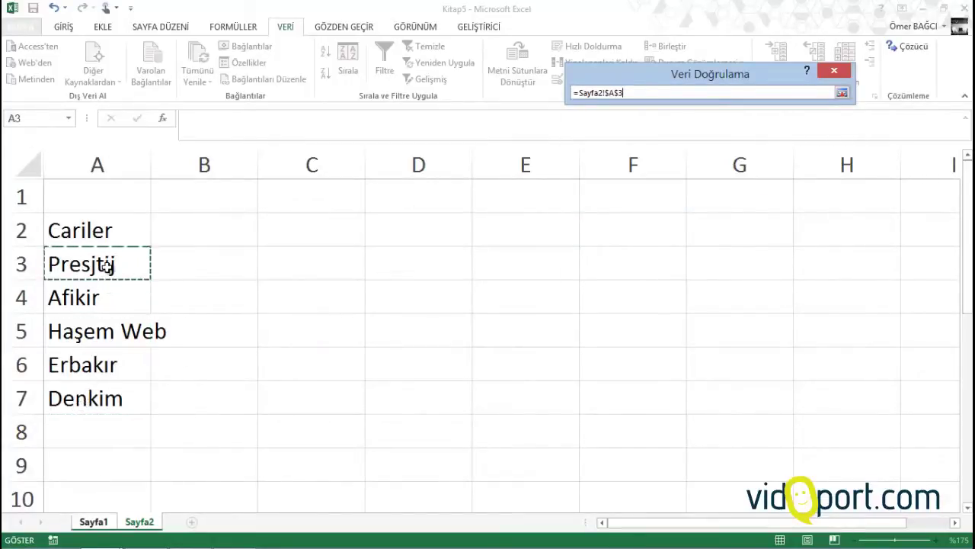
{"action": "left_click_drag", "start_coordinate": [83, 402], "coordinate": [90, 388]}
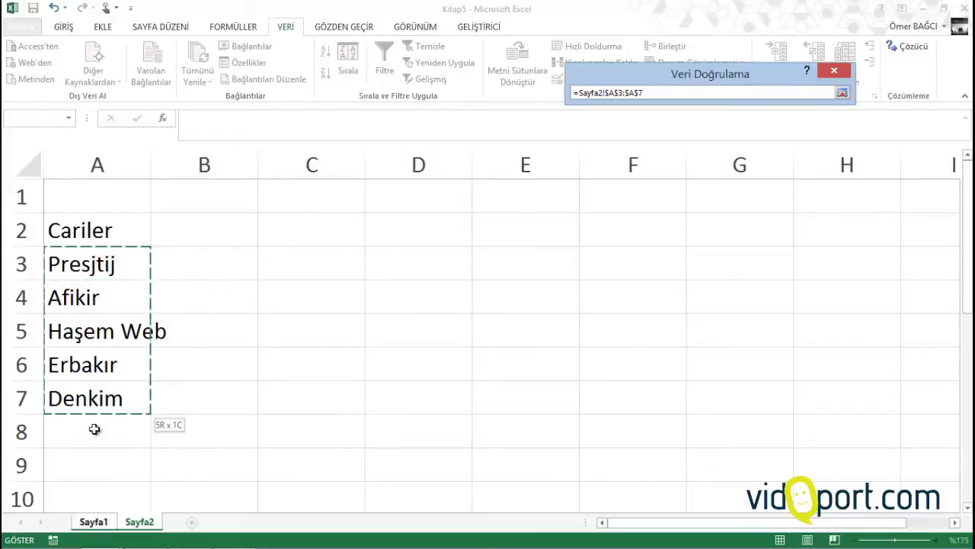
{"action": "mouse_move", "coordinate": [90, 391]}
{"action": "left_mouse_down"}
{"action": "mouse_move", "coordinate": [108, 521]}
{"action": "mouse_move", "coordinate": [117, 452]}
{"action": "left_mouse_up"}
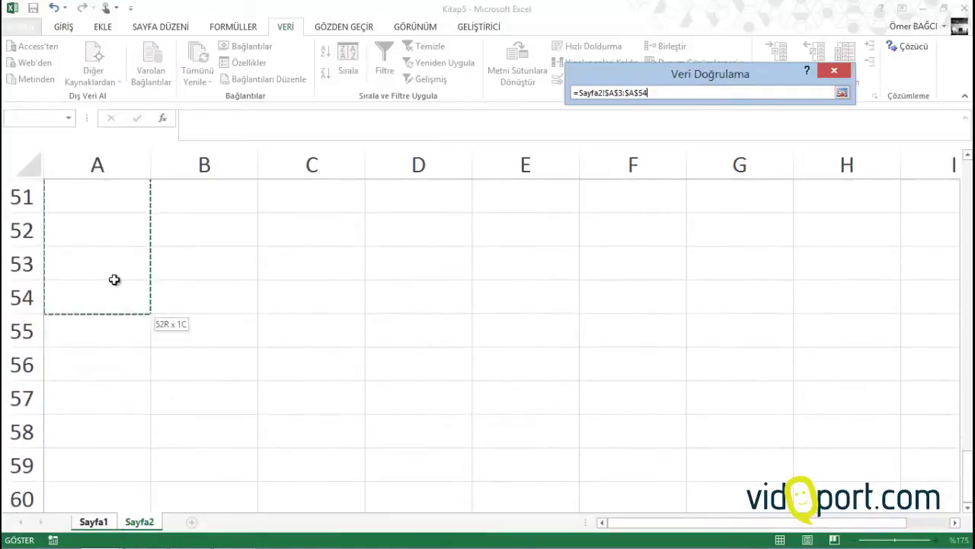
{"action": "left_click_drag", "start_coordinate": [117, 453], "coordinate": [114, 270]}
{"action": "scroll", "coordinate": [131, 263], "scroll_direction": "up", "scroll_amount": 1}
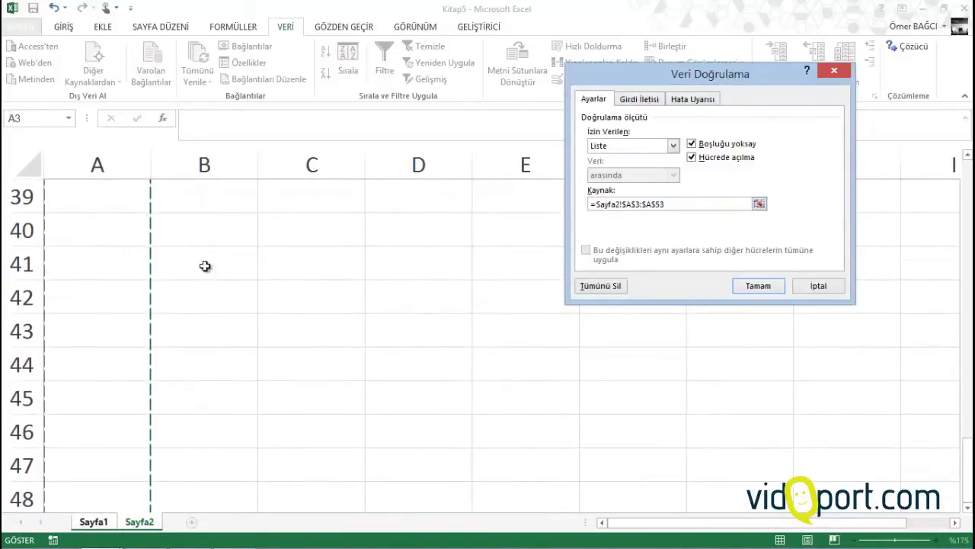
{"action": "left_click", "coordinate": [758, 286]}
Add the account vidoport to Sayfa2's list in A8
{"action": "left_click", "coordinate": [305, 241]}
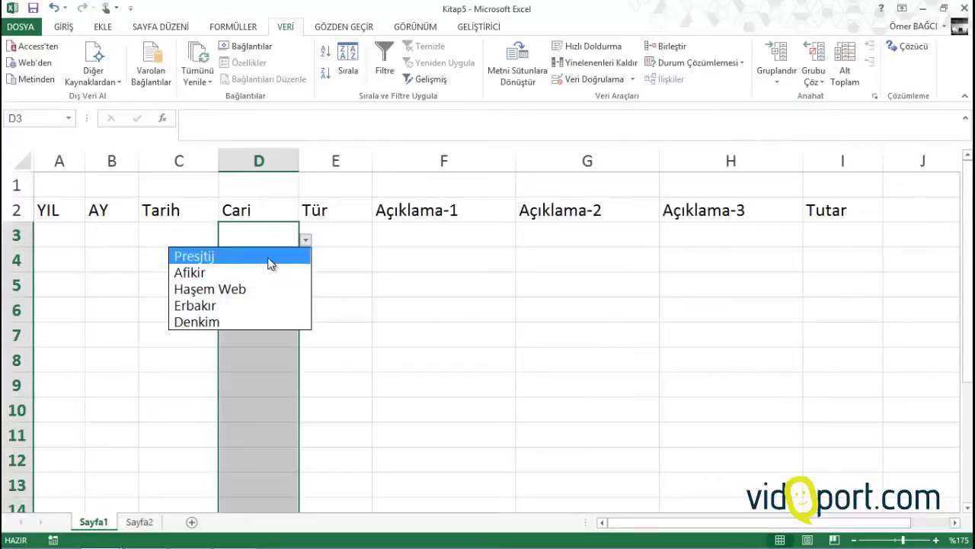
{"action": "left_click", "coordinate": [305, 241]}
{"action": "left_click", "coordinate": [158, 522]}
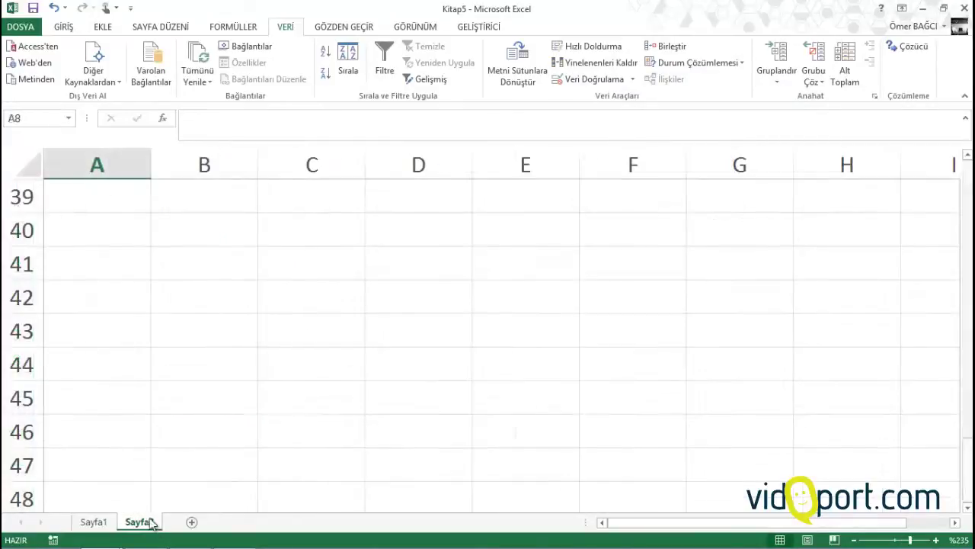
{"action": "scroll", "coordinate": [124, 304], "scroll_direction": "up", "scroll_amount": 13}
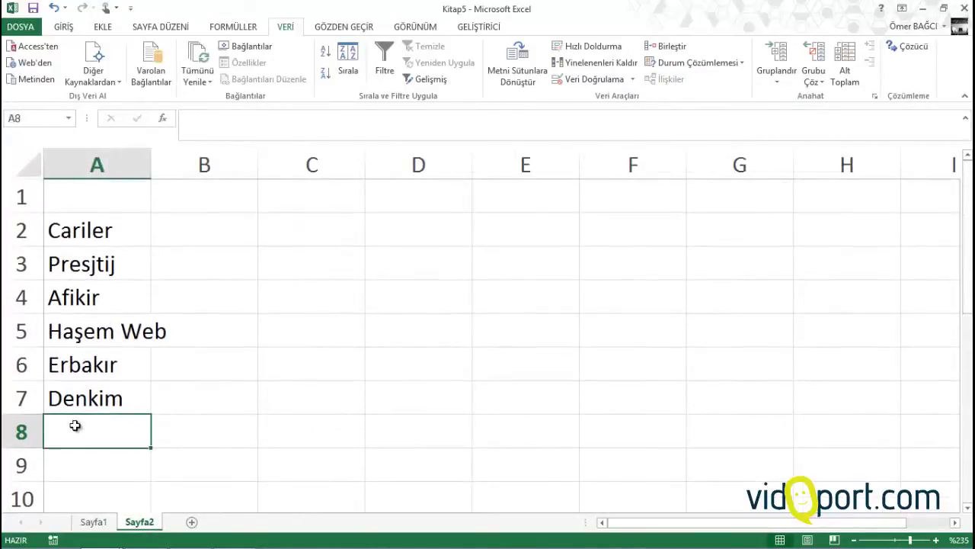
{"action": "type", "text": "vidoport"}
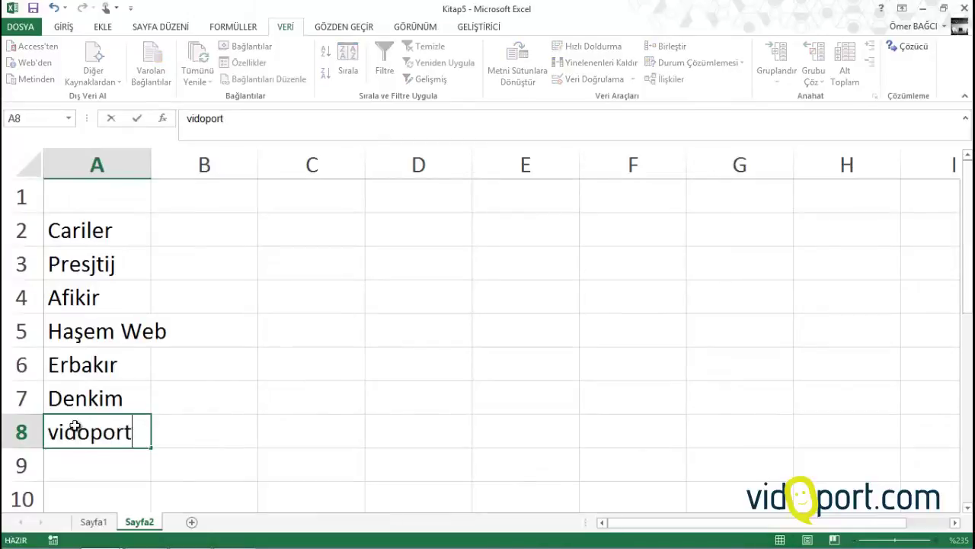
{"action": "key", "text": "Return"}
Check that vidoport now appears in D3's Cari drop-down on Sayfa1
{"action": "left_click", "coordinate": [94, 522]}
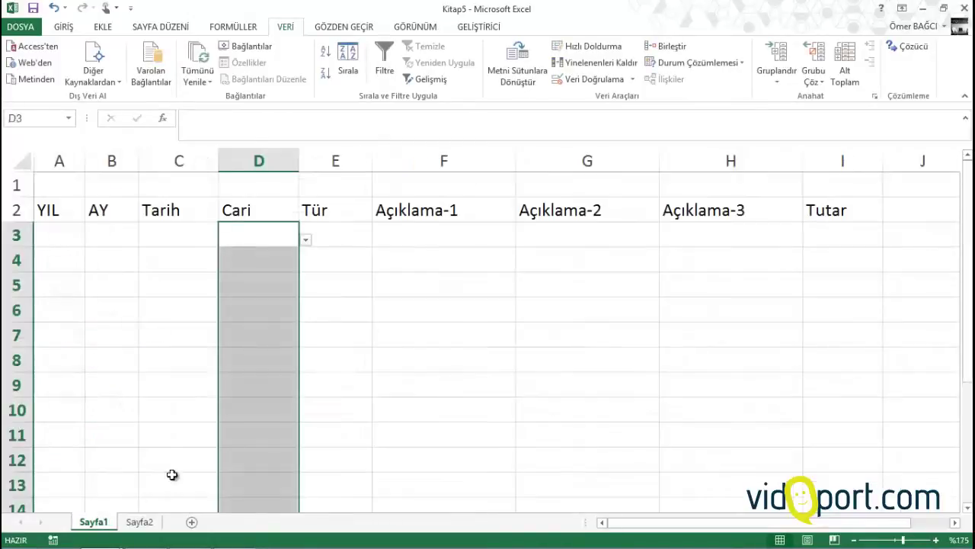
{"action": "left_click", "coordinate": [305, 240]}
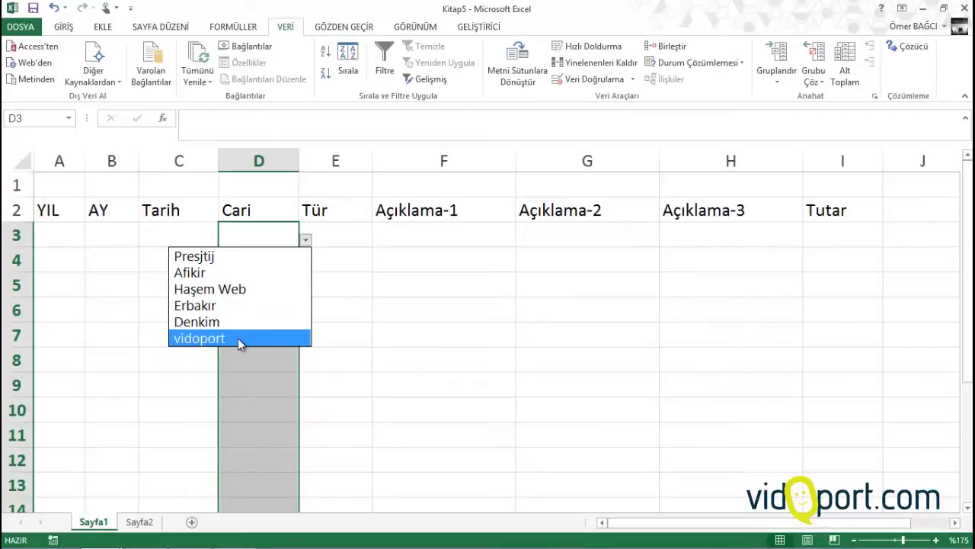
{"action": "key", "text": "Escape"}
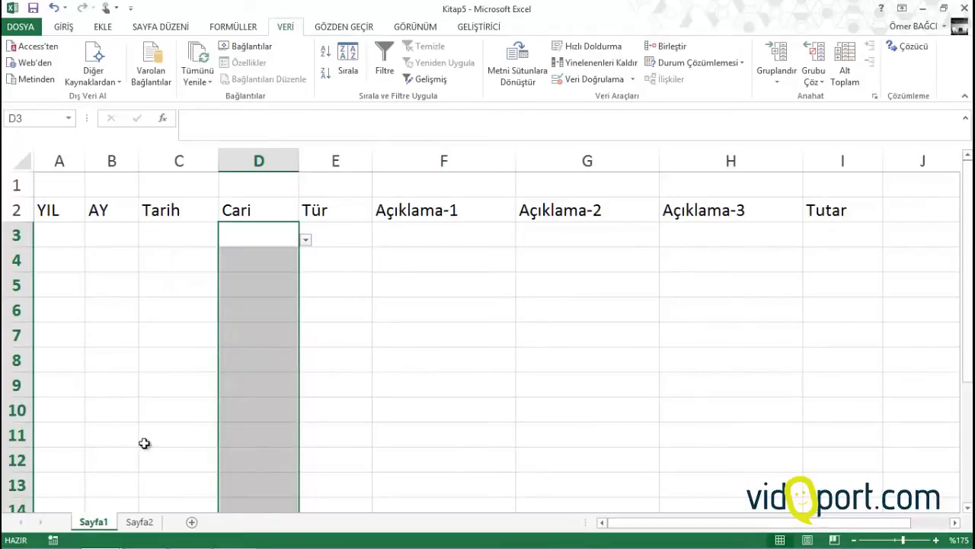
{"action": "left_click", "coordinate": [140, 522]}
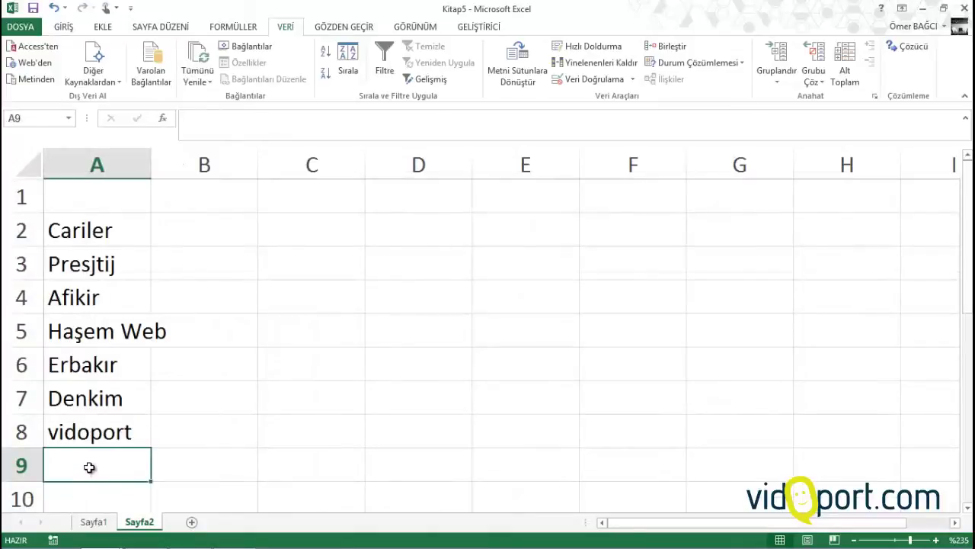
{"action": "left_click", "coordinate": [93, 522]}
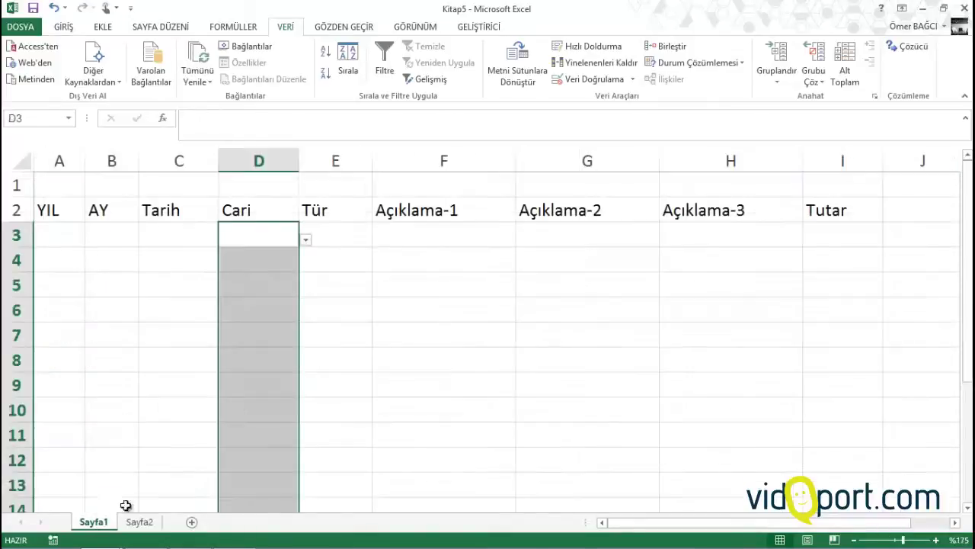
Enter date 14.8.2014 in C3 and choose Presjtij in D3, widening columns C and E
{"action": "left_click", "coordinate": [176, 230]}
{"action": "type", "text": "14.8.2014"}
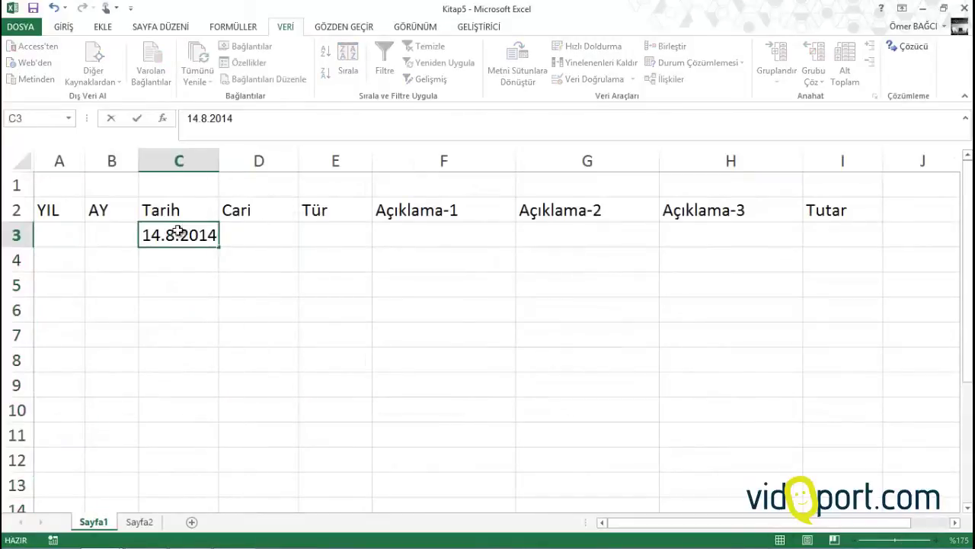
{"action": "key", "text": "Tab"}
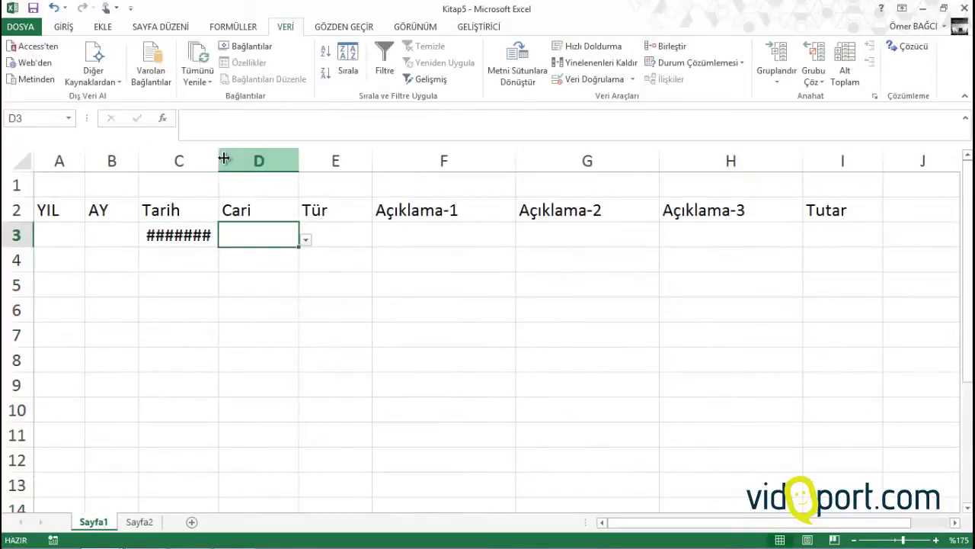
{"action": "left_click_drag", "start_coordinate": [217, 159], "coordinate": [242, 154]}
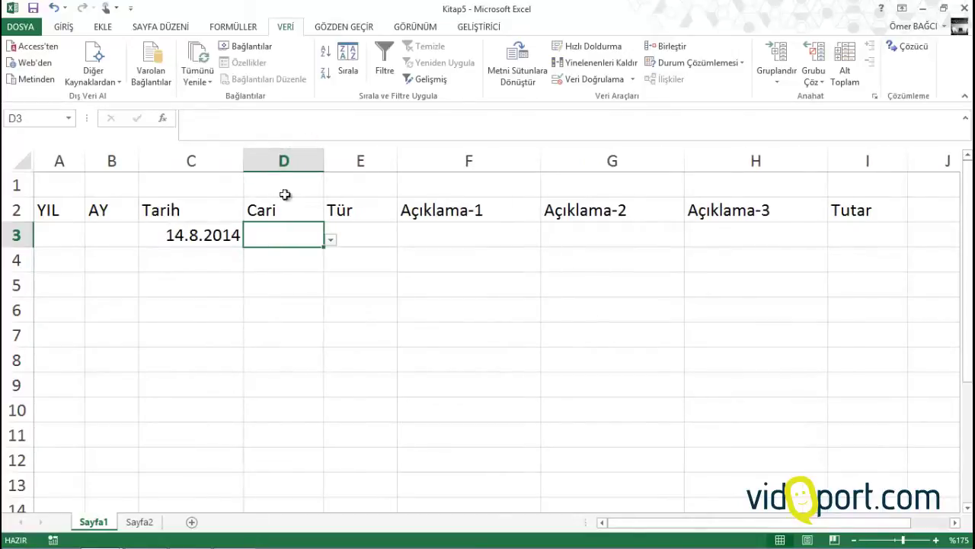
{"action": "left_click", "coordinate": [326, 239]}
{"action": "left_click", "coordinate": [318, 236]}
{"action": "left_click", "coordinate": [331, 239]}
{"action": "left_click", "coordinate": [284, 257]}
{"action": "left_click", "coordinate": [375, 231]}
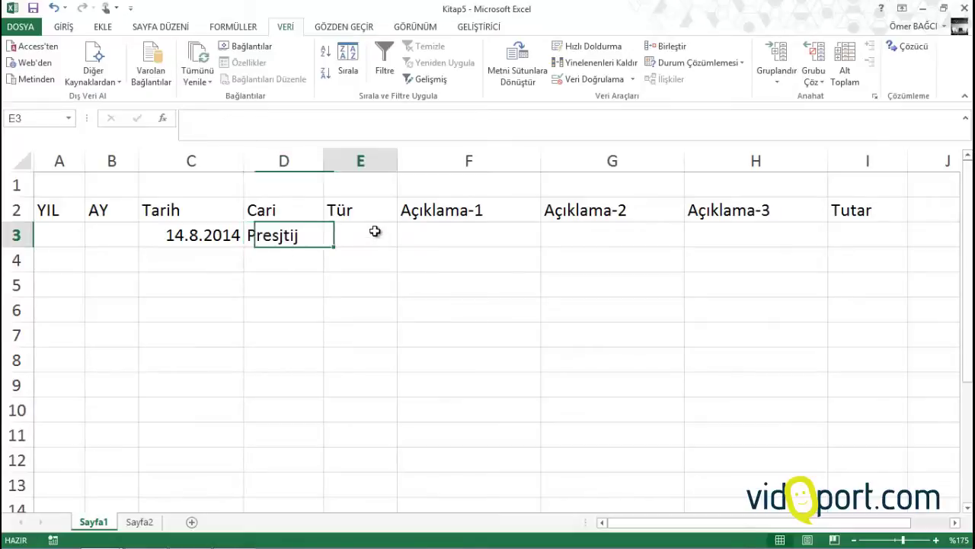
{"action": "left_click_drag", "start_coordinate": [396, 157], "coordinate": [408, 155]}
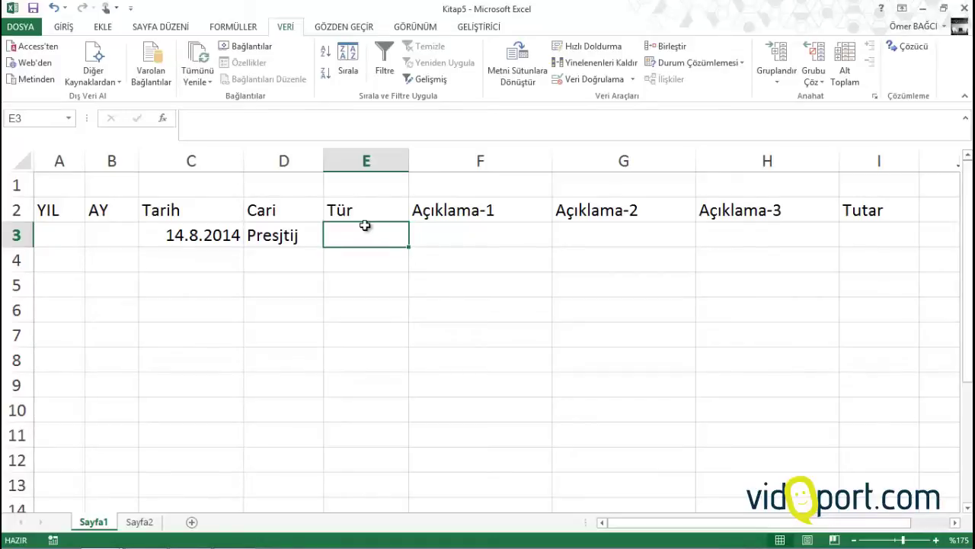
Fill row 3 with Mal Alışı, description 123 Nolu Fatura and Tutar 3400
{"action": "type", "text": "Ma"}
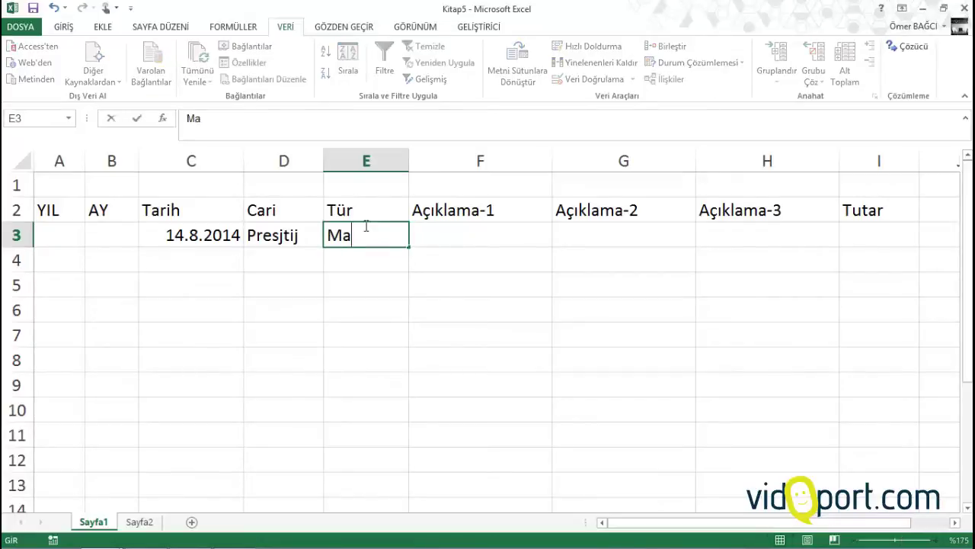
{"action": "type", "text": "l Alışı"}
{"action": "key", "text": "Tab"}
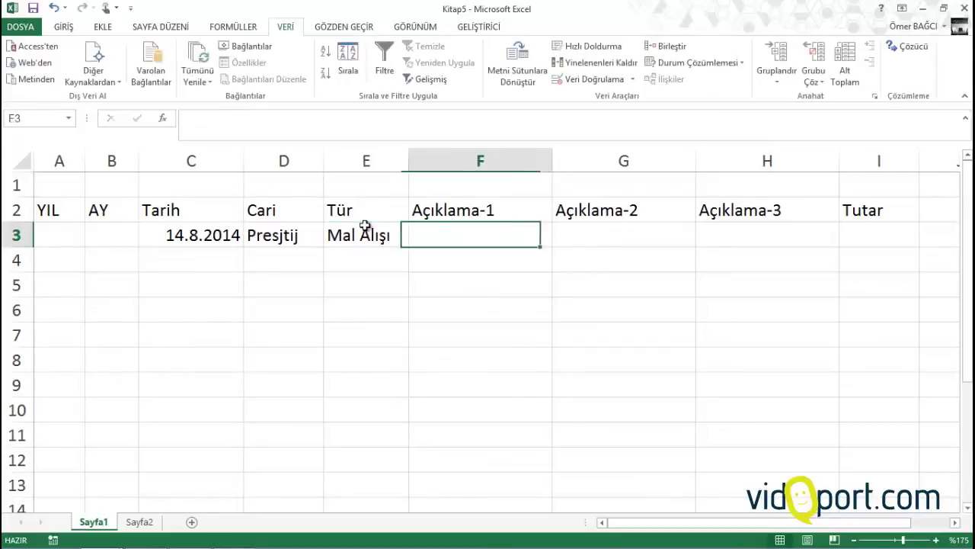
{"action": "type", "text": "Fau"}
{"action": "key", "text": "BackSpace"}
{"action": "key", "text": "BackSpace"}
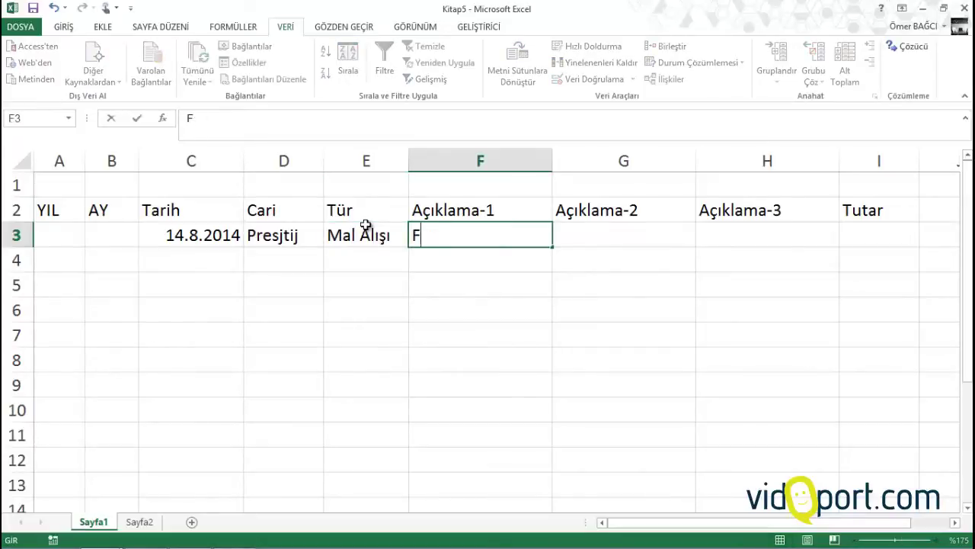
{"action": "type", "text": "123"}
{"action": "type", "text": " Nolu Fa"}
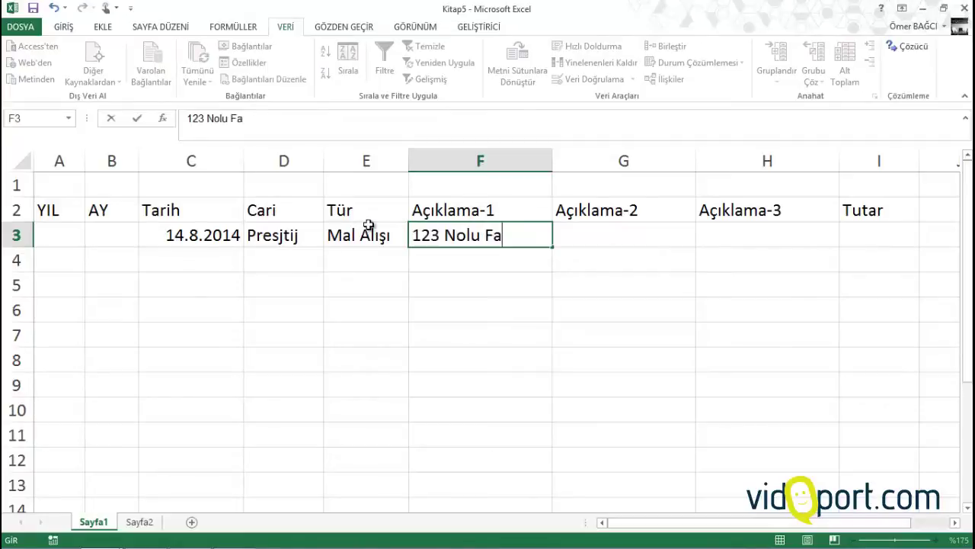
{"action": "type", "text": "tura"}
{"action": "key", "text": "Tab"}
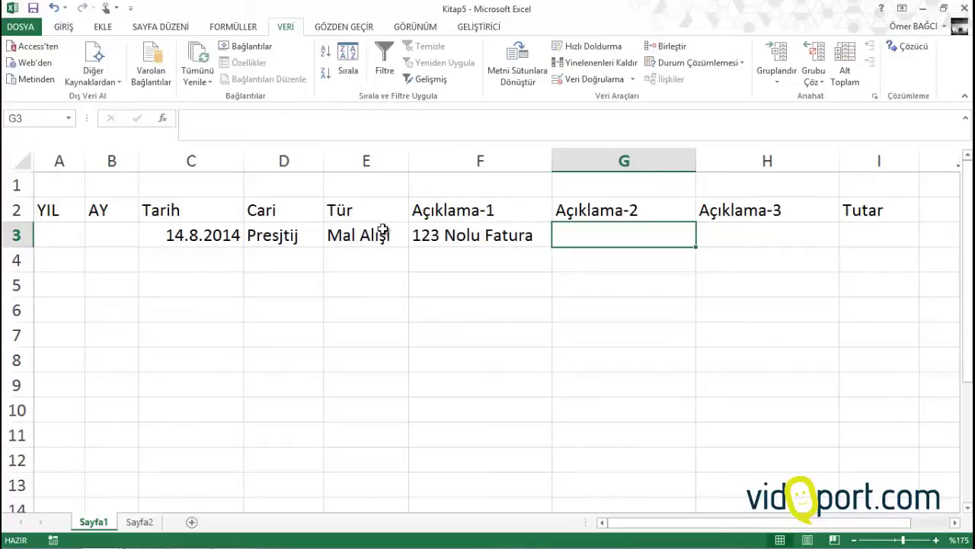
{"action": "key", "text": "Tab"}
{"action": "key", "text": "Tab"}
{"action": "type", "text": "340"}
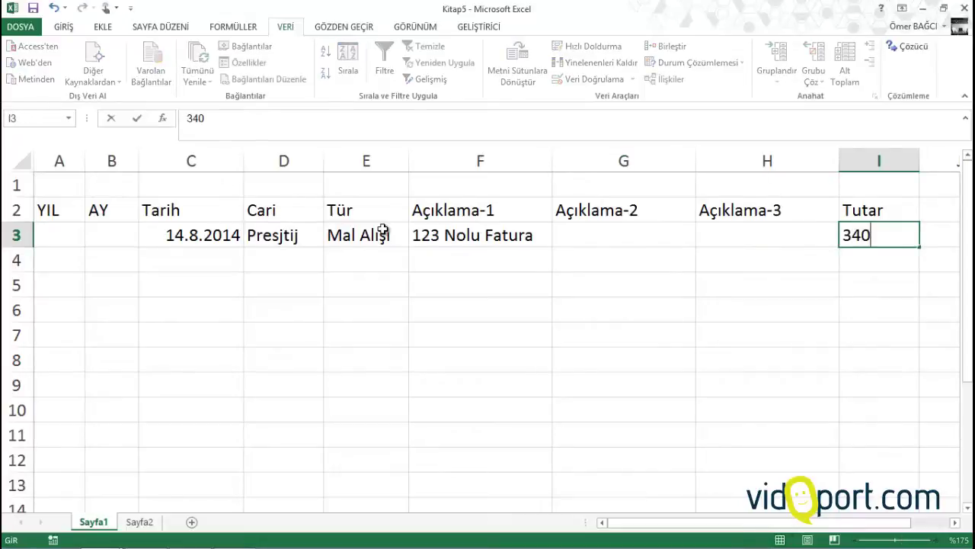
{"action": "type", "text": "0"}
{"action": "key", "text": "Return"}
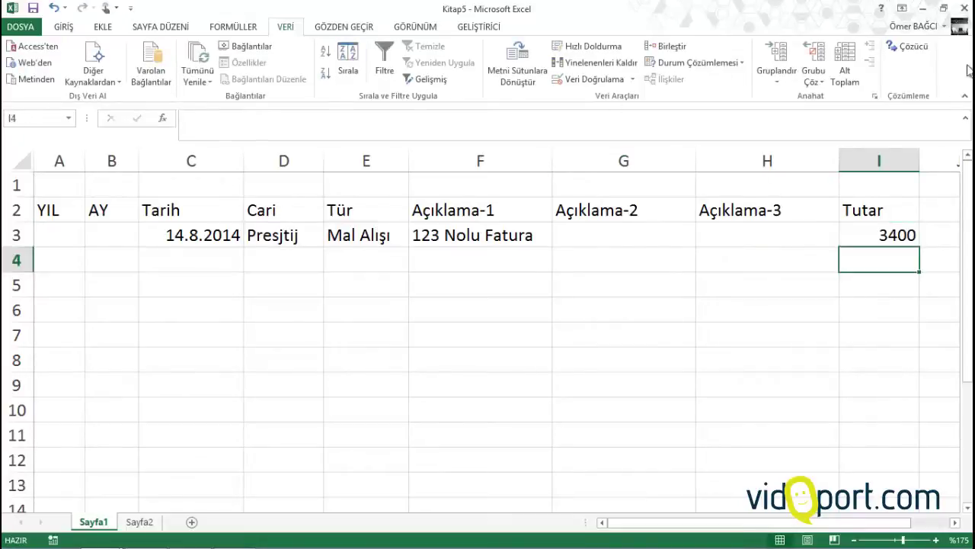
Give the Tutar column I the financial number format
{"action": "left_click", "coordinate": [882, 159]}
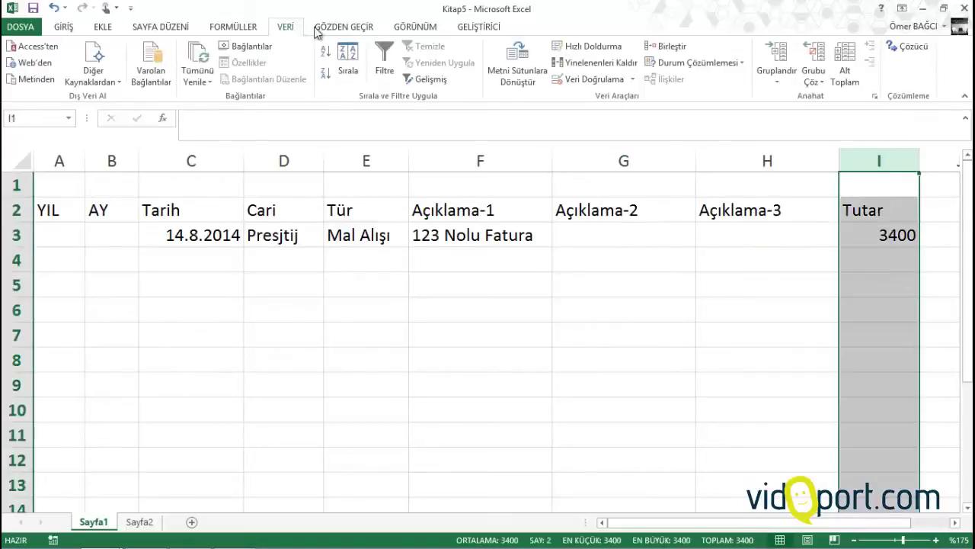
{"action": "left_click", "coordinate": [64, 27]}
{"action": "left_click", "coordinate": [453, 74]}
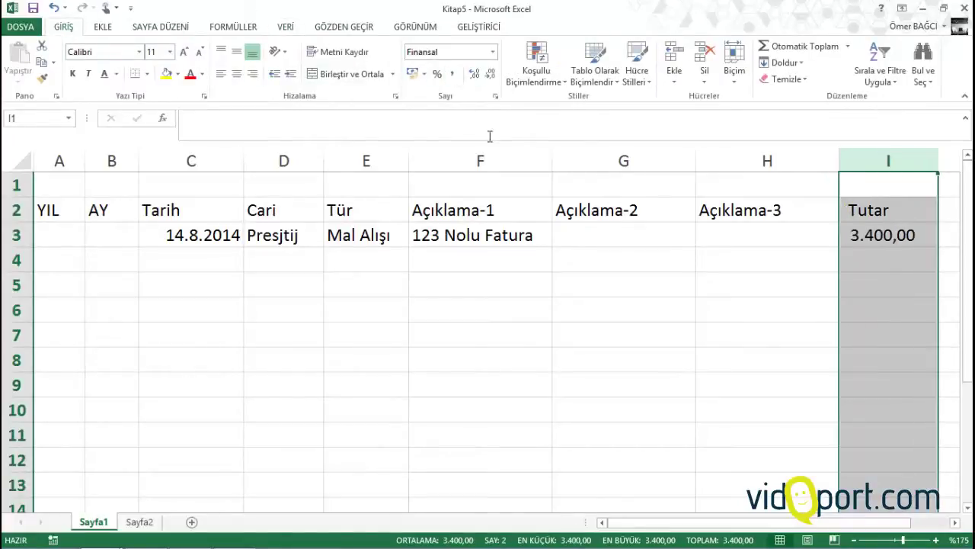
{"action": "left_click", "coordinate": [871, 257]}
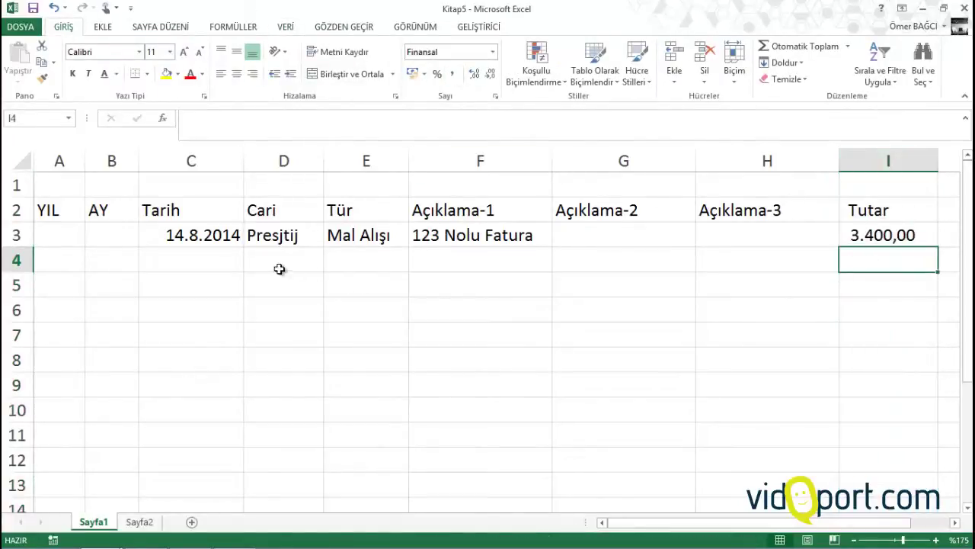
Enter row 4: copied date, Presjtij, Ödeme, Nakit, 345 Nolu Makbuz, 1.000,00
{"action": "left_click", "coordinate": [225, 260]}
{"action": "key", "text": "ctrl+apostrophe"}
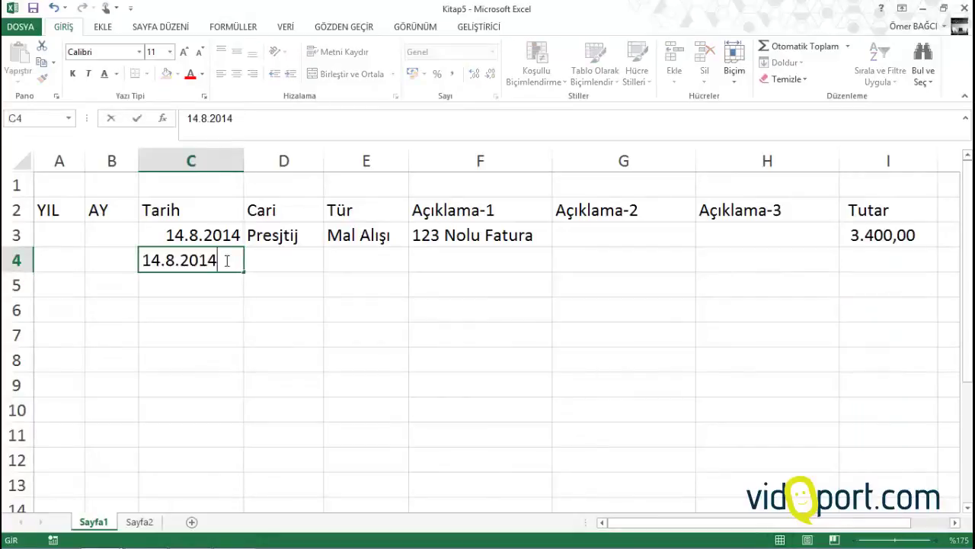
{"action": "key", "text": "Tab"}
{"action": "type", "text": "p"}
{"action": "key", "text": "Tab"}
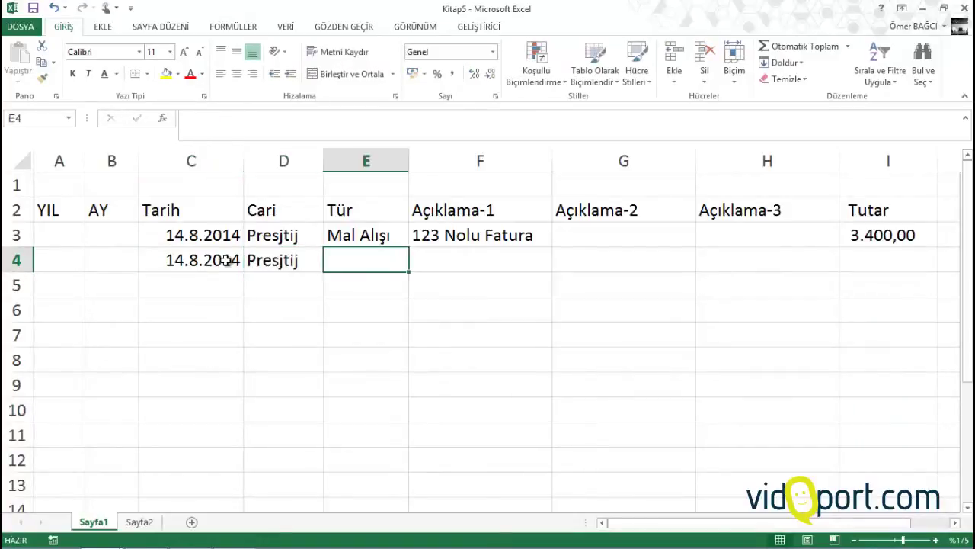
{"action": "type", "text": "Ödeme"}
{"action": "key", "text": "Tab"}
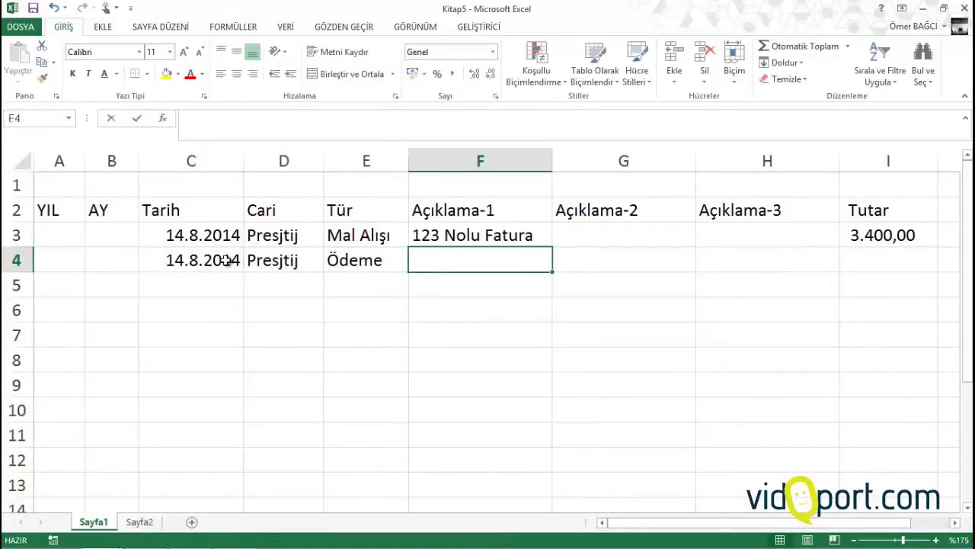
{"action": "type", "text": "Nakit"}
{"action": "key", "text": "Tab"}
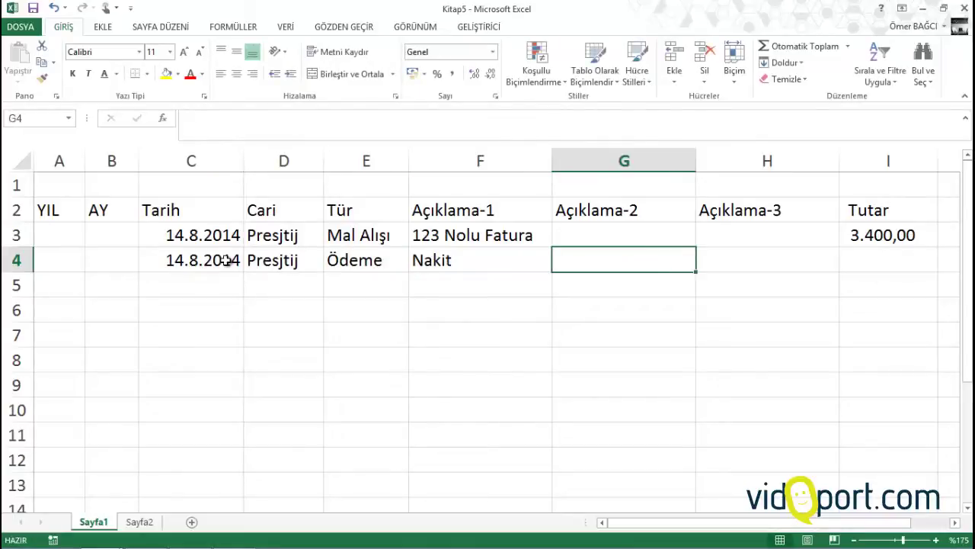
{"action": "type", "text": "345 No"}
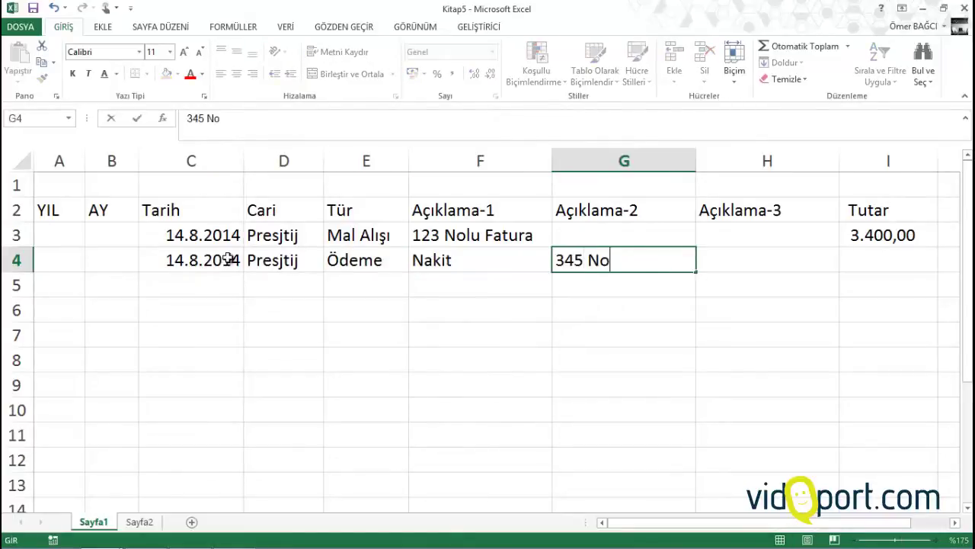
{"action": "type", "text": "lu Makbuz"}
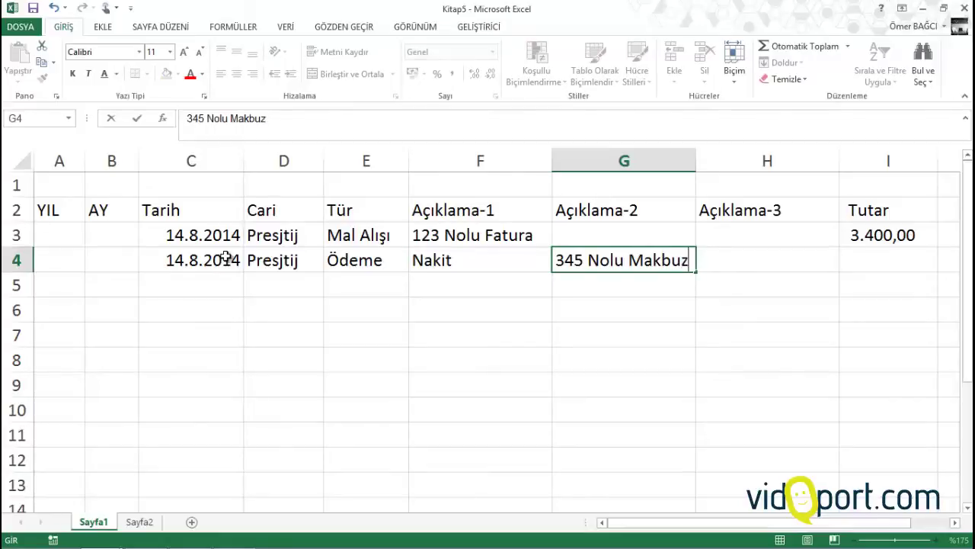
{"action": "key", "text": "Tab"}
{"action": "key", "text": "Tab"}
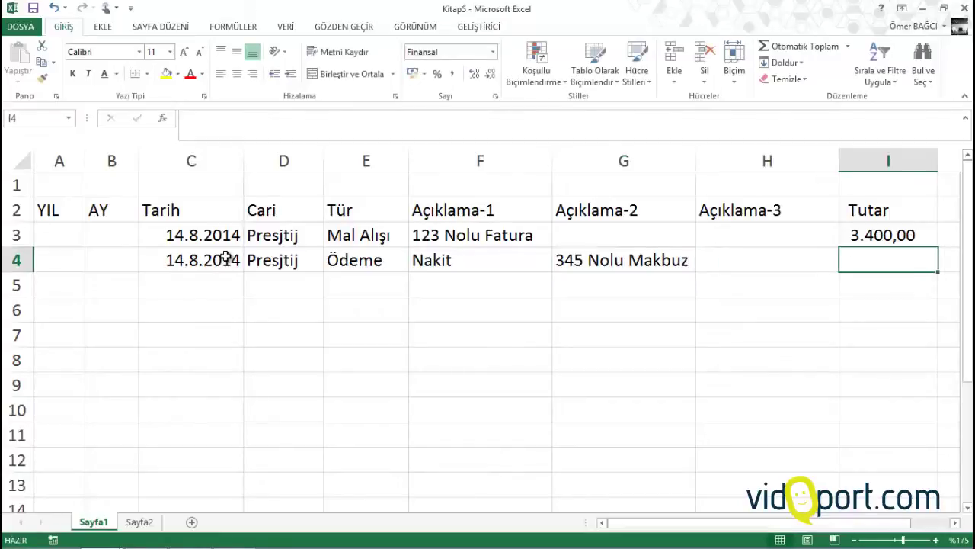
{"action": "type", "text": "1000"}
{"action": "key", "text": "Return"}
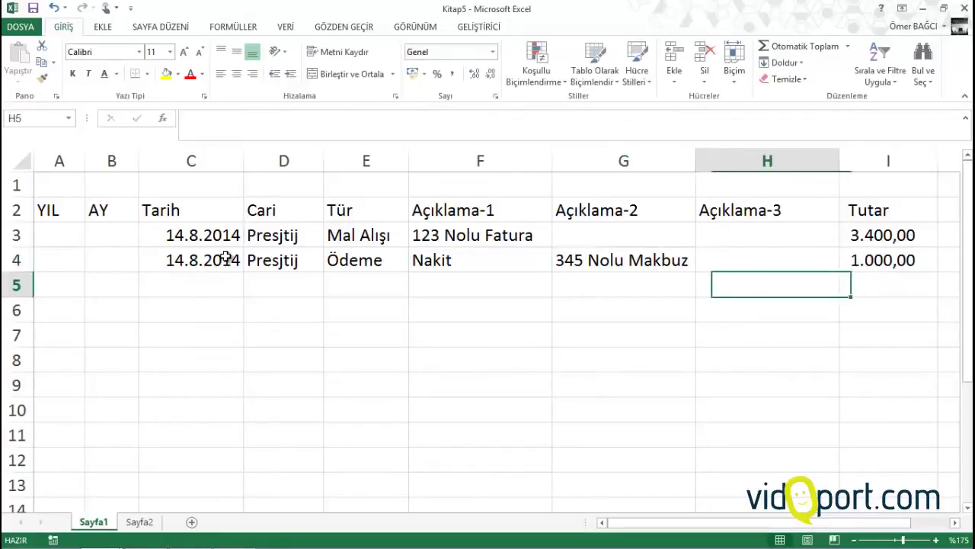
Enter row 5: 14.8.2014, Presjtij, Ödeme, Banka, Garanti Bankası, 234 nolu Hesap, 1.200,00
{"action": "key", "text": "ctrl+semicolon"}
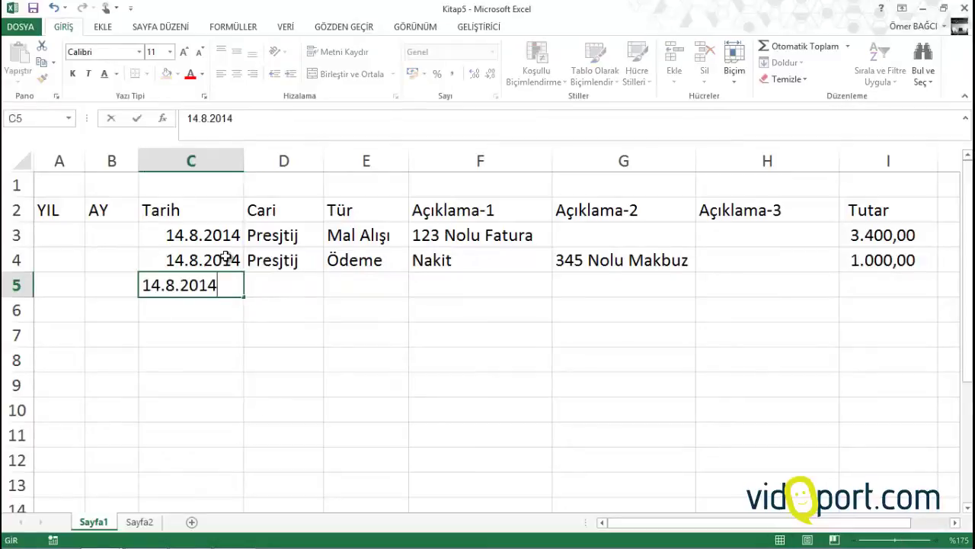
{"action": "key", "text": "Tab"}
{"action": "type", "text": "p"}
{"action": "key", "text": "Tab"}
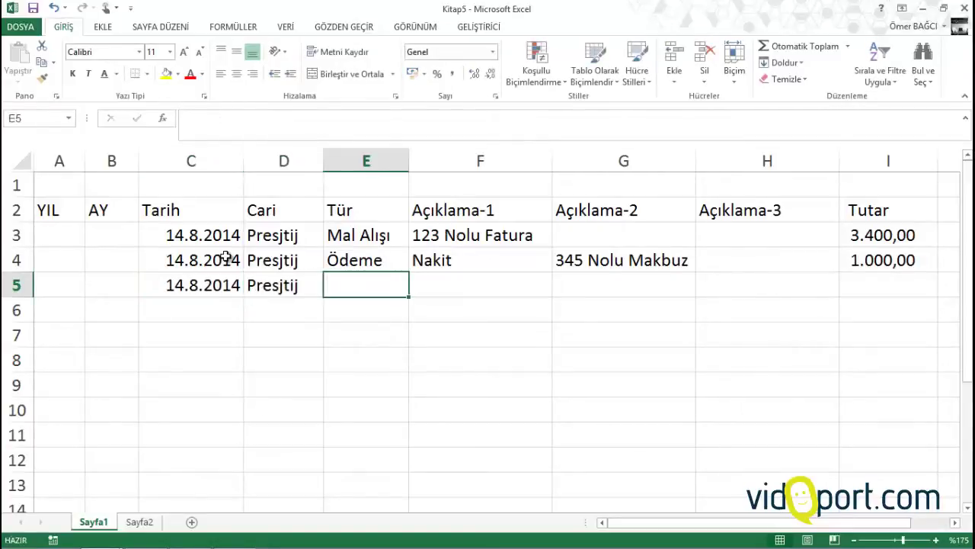
{"action": "type", "text": "Ö"}
{"action": "key", "text": "Tab"}
{"action": "type", "text": "Ba"}
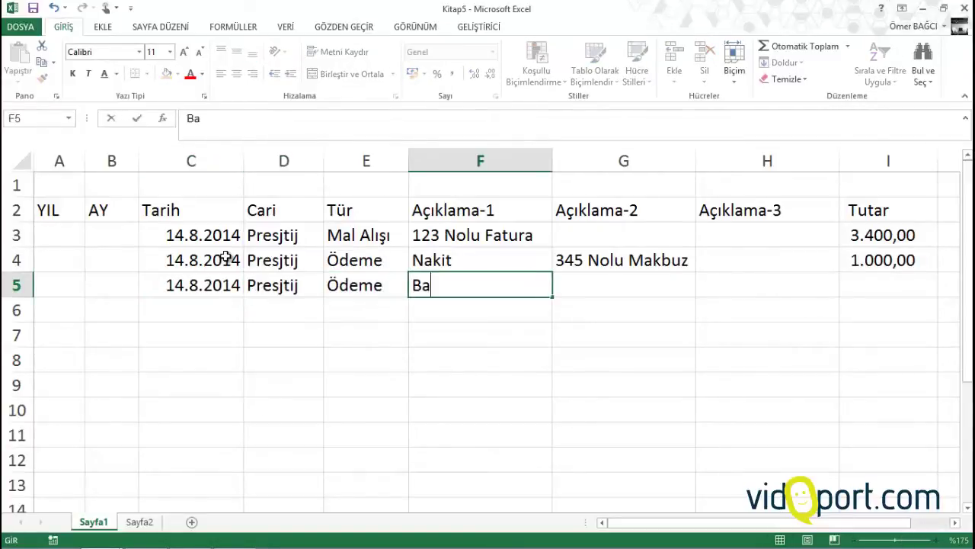
{"action": "type", "text": "nka"}
{"action": "key", "text": "Tab"}
{"action": "type", "text": "Garan"}
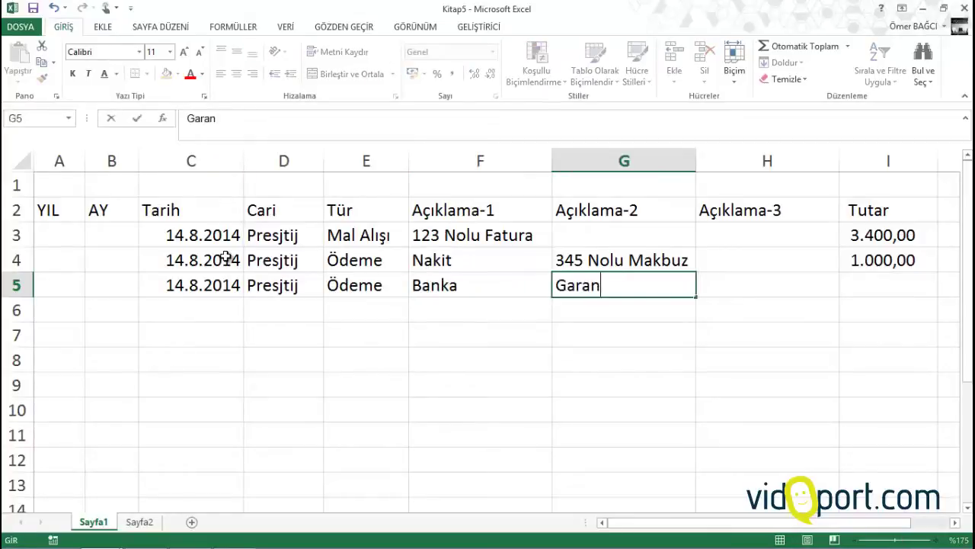
{"action": "type", "text": "ti Bank"}
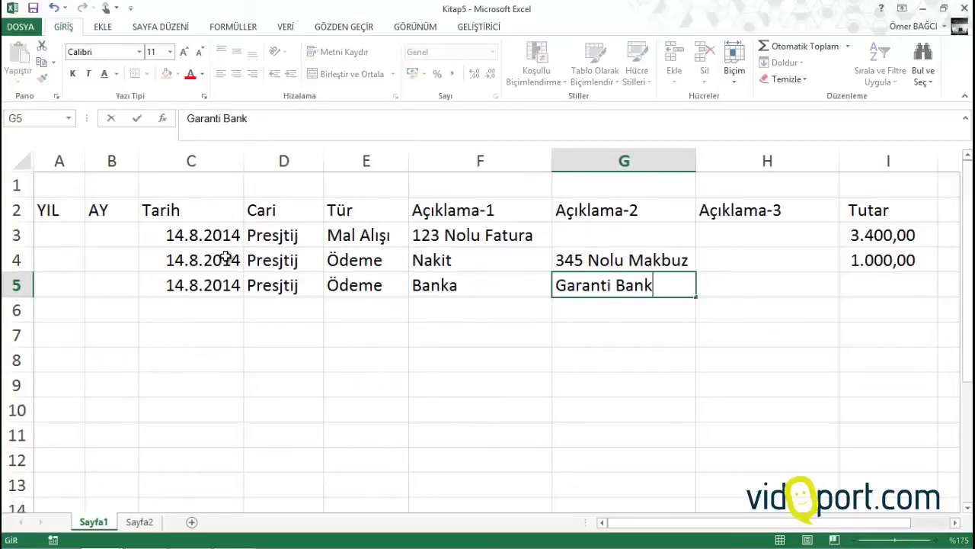
{"action": "type", "text": "ası"}
{"action": "key", "text": "Tab"}
{"action": "type", "text": "234 no"}
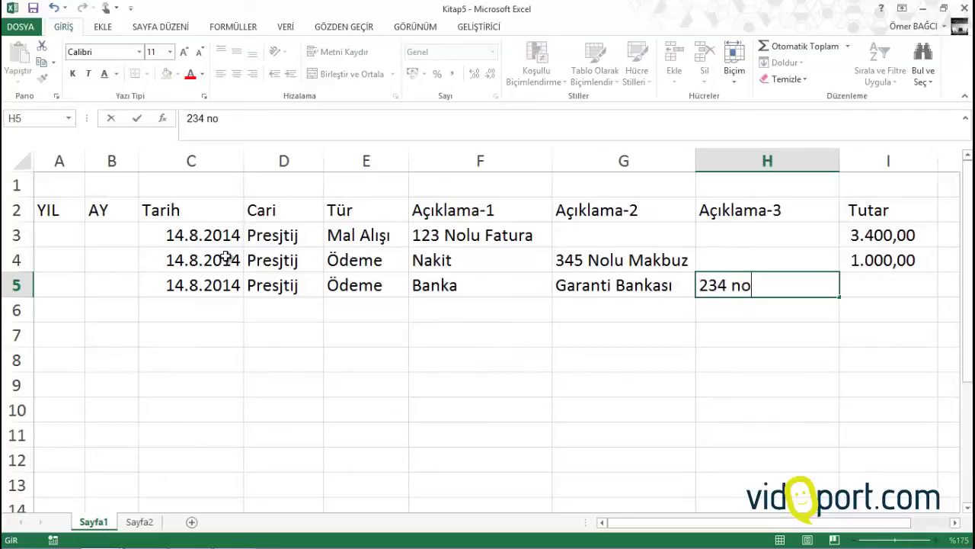
{"action": "type", "text": "lu Hesap"}
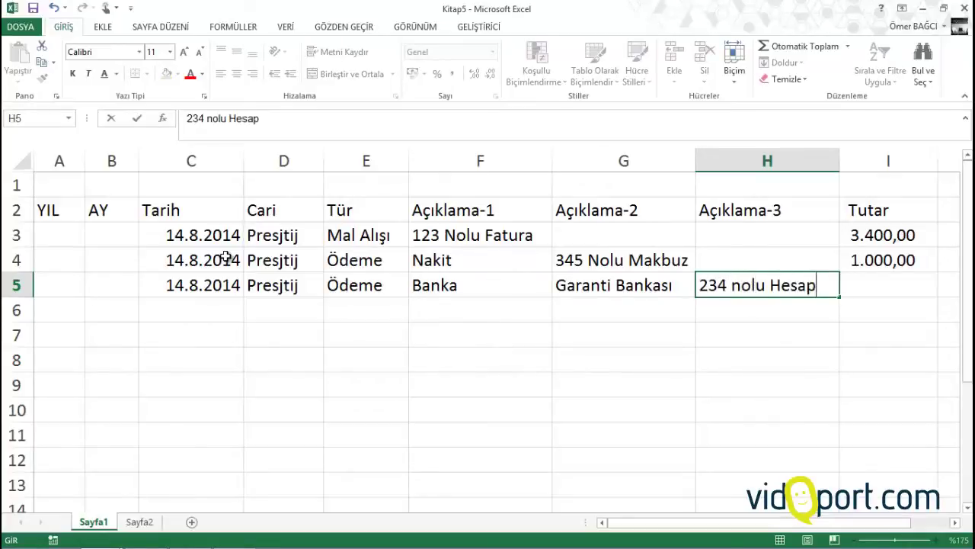
{"action": "key", "text": "Tab"}
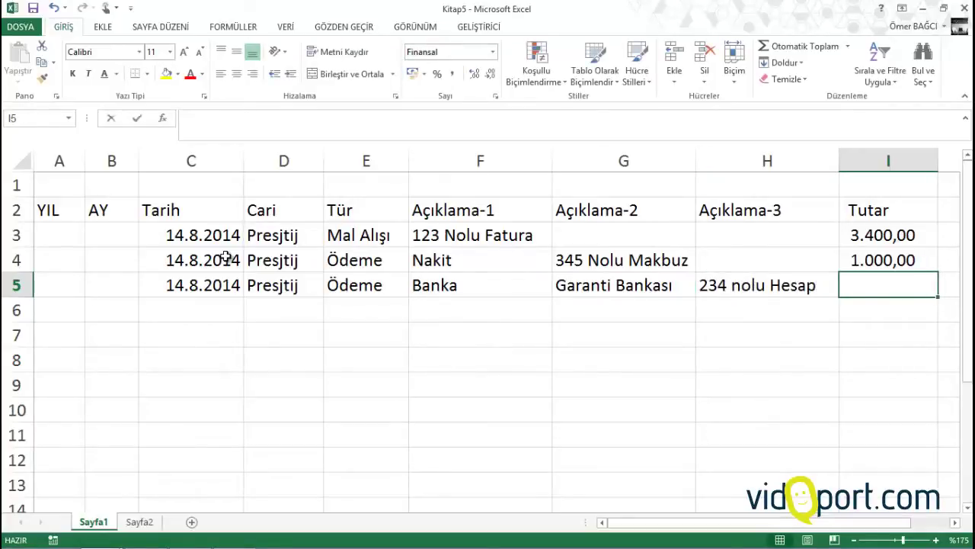
{"action": "type", "text": "1200"}
{"action": "key", "text": "Down"}
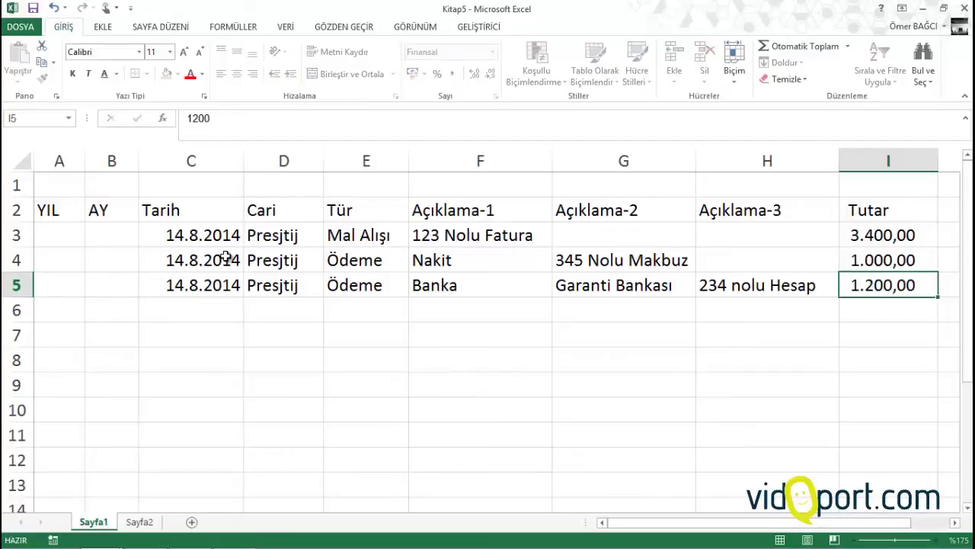
Enter row 6: date, Presjtij, Ödeme, Çek, 324 nolu Çek, 600,00
{"action": "key", "text": "Left"}
{"action": "key", "text": "Left"}
{"action": "key", "text": "Left"}
{"action": "key", "text": "Left"}
{"action": "key", "text": "Left"}
{"action": "key", "text": "Left"}
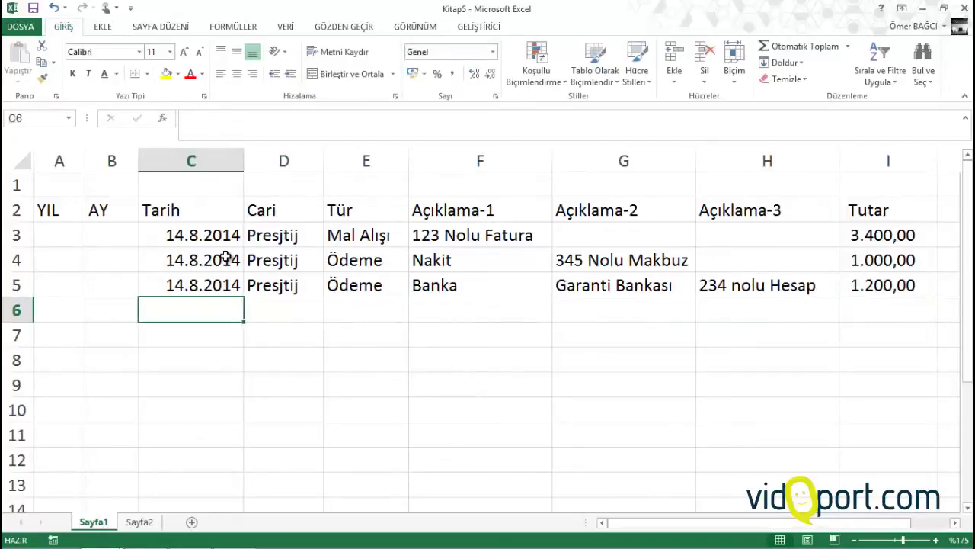
{"action": "key", "text": "ctrl+semicolon"}
{"action": "key", "text": "Tab"}
{"action": "type", "text": "p"}
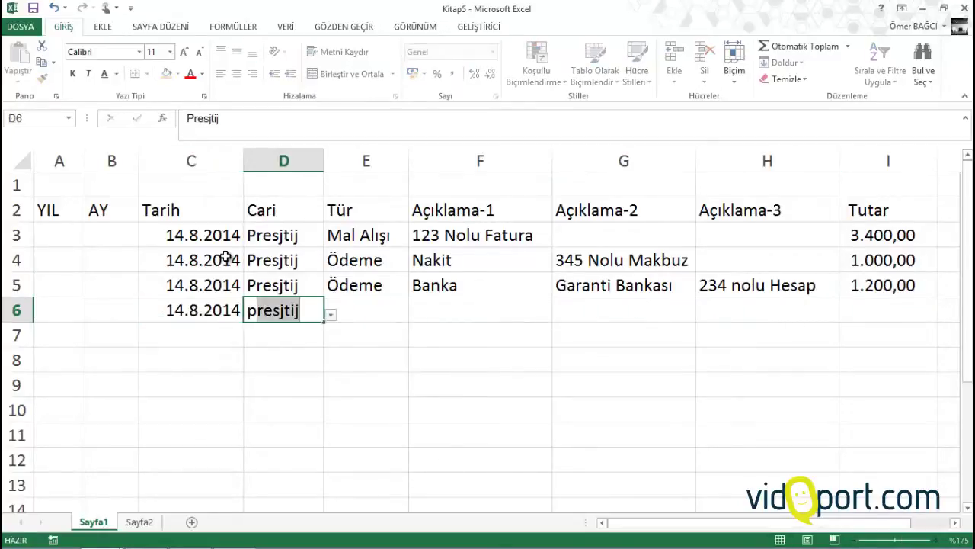
{"action": "key", "text": "Tab"}
{"action": "type", "text": "ö"}
{"action": "key", "text": "Tab"}
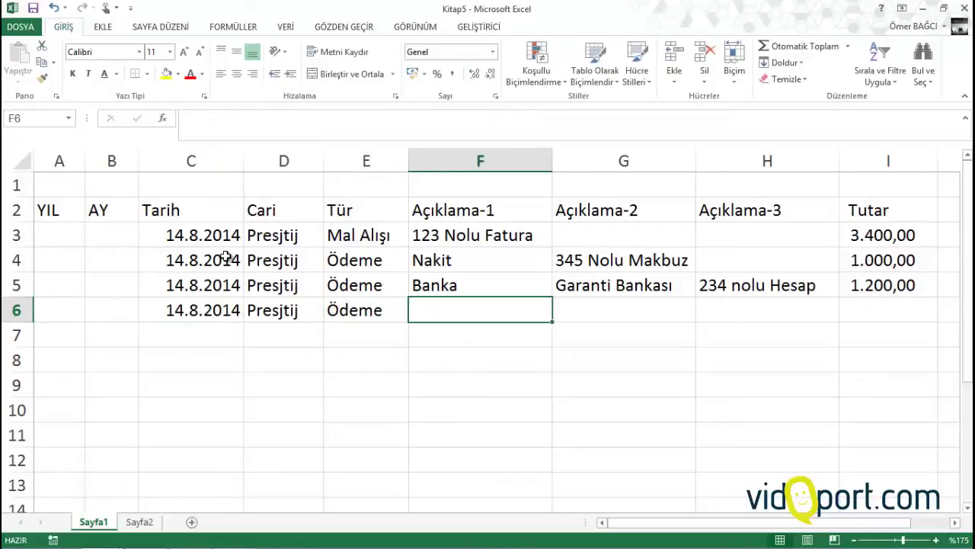
{"action": "type", "text": "Çek"}
{"action": "key", "text": "Tab"}
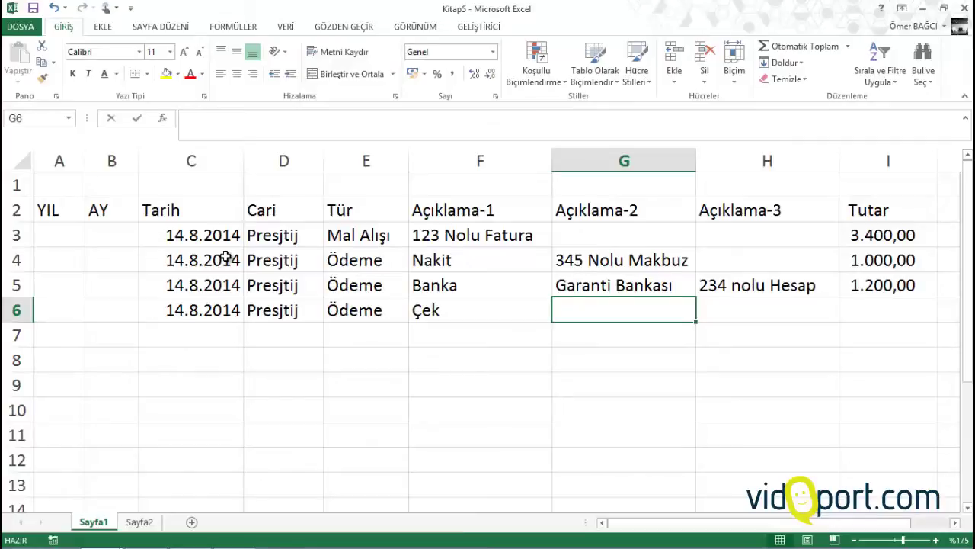
{"action": "type", "text": "K"}
{"action": "key", "text": "BackSpace"}
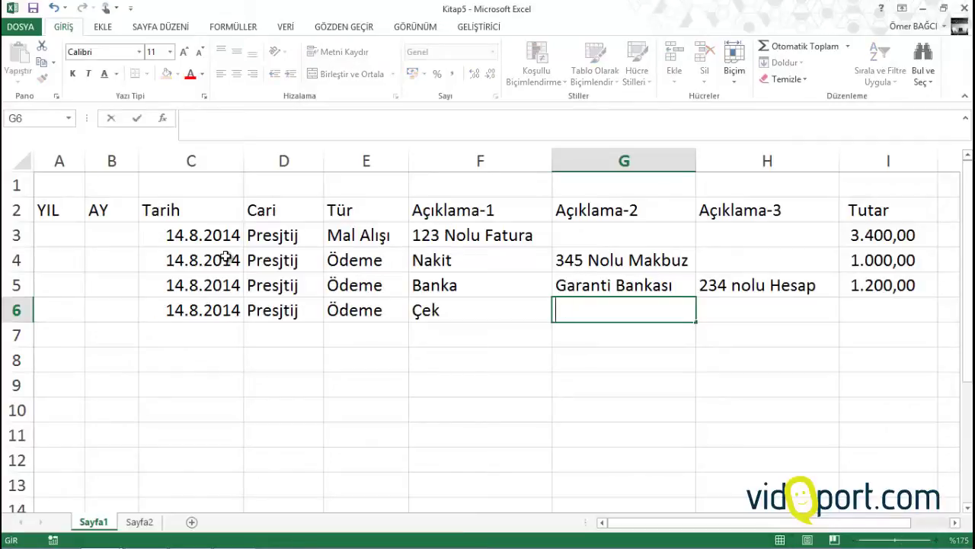
{"action": "type", "text": "324 "}
{"action": "type", "text": "nolu Çek"}
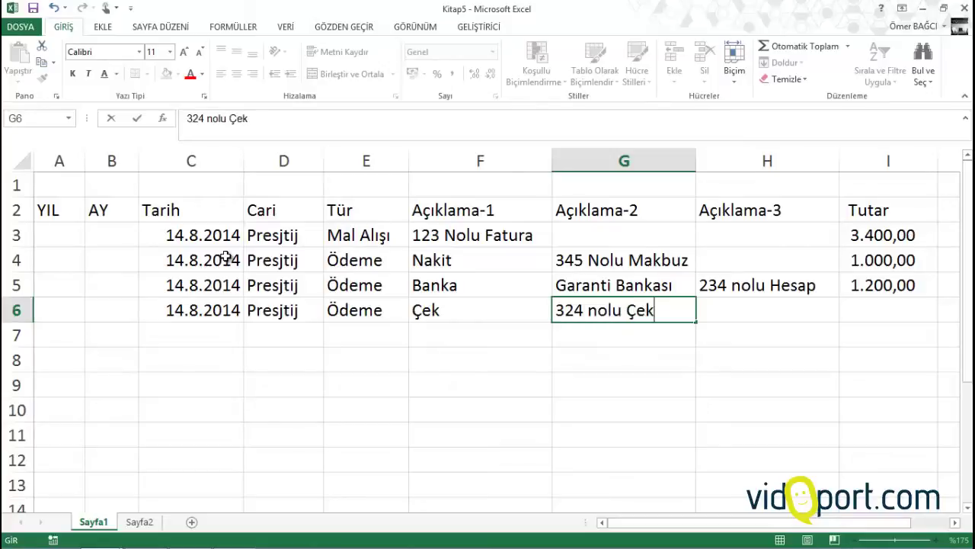
{"action": "key", "text": "Tab"}
{"action": "key", "text": "Tab"}
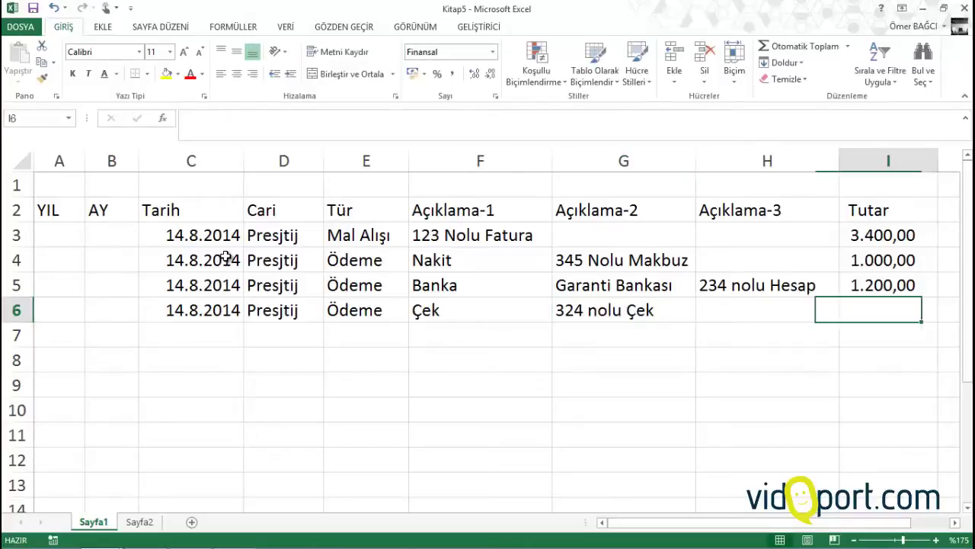
{"action": "type", "text": "600"}
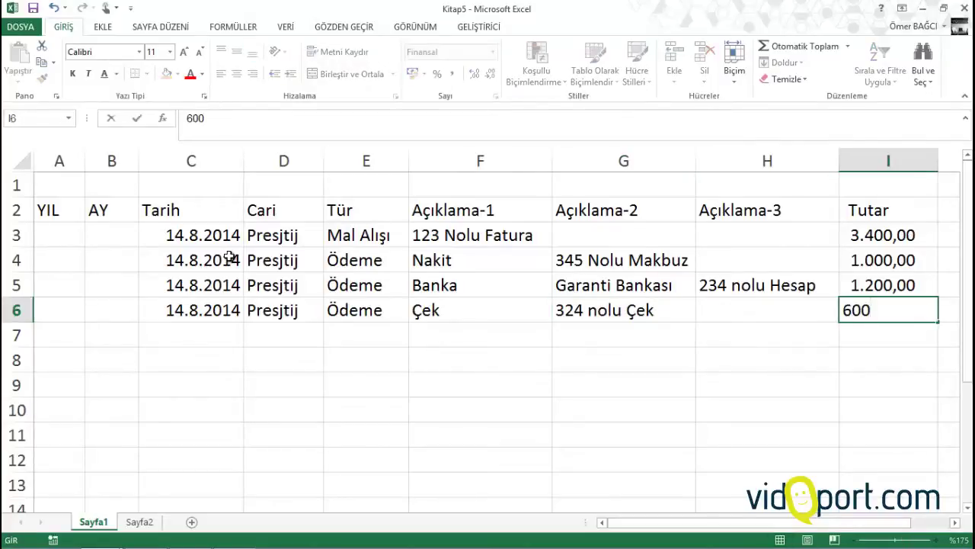
{"action": "key", "text": "Return"}
Enter row 7: date, Afikir from the dropdown, Mal Alışı, 3344 Nolu Fatura, Kurumsal, 5.000,00
{"action": "key", "text": "Left"}
{"action": "key", "text": "Left"}
{"action": "key", "text": "Left"}
{"action": "key", "text": "Left"}
{"action": "key", "text": "Left"}
{"action": "key", "text": "Left"}
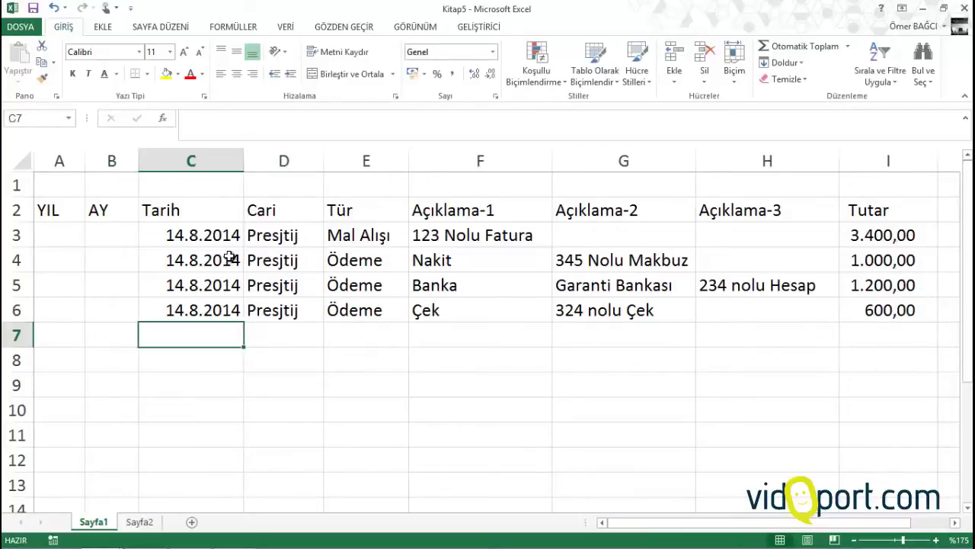
{"action": "key", "text": "ctrl+semicolon"}
{"action": "key", "text": "Tab"}
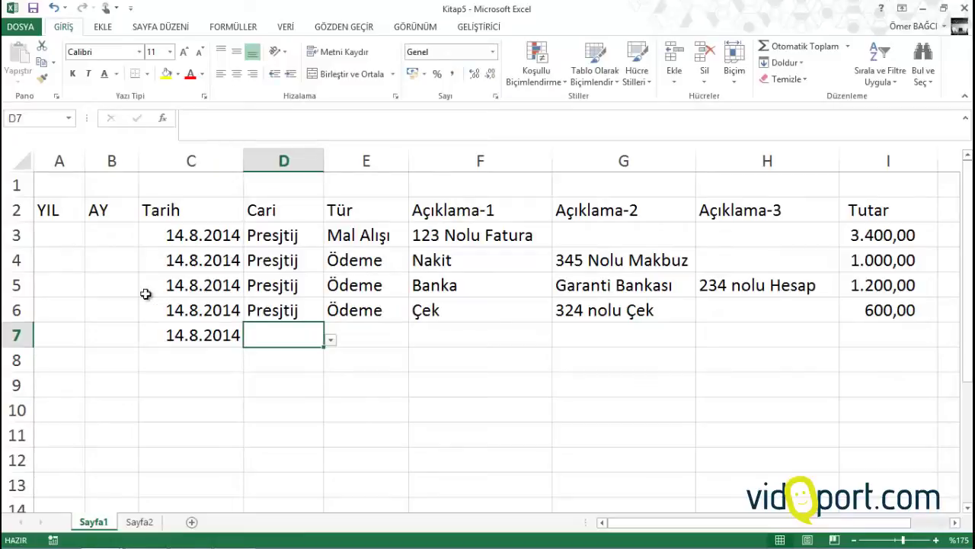
{"action": "left_click", "coordinate": [332, 347]}
{"action": "left_click", "coordinate": [320, 342]}
{"action": "left_click", "coordinate": [328, 342]}
{"action": "left_click", "coordinate": [280, 373]}
{"action": "left_click", "coordinate": [370, 333]}
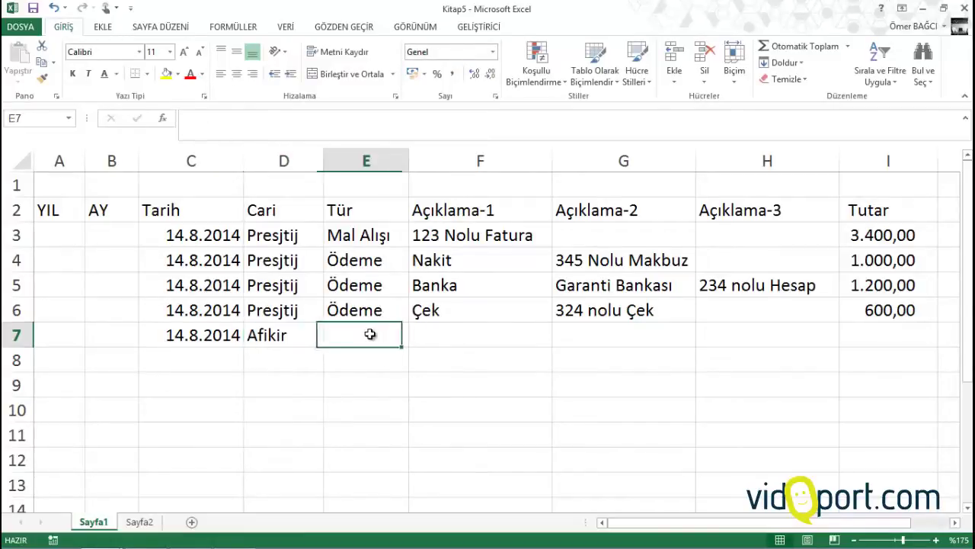
{"action": "type", "text": "Mal"}
{"action": "key", "text": "Tab"}
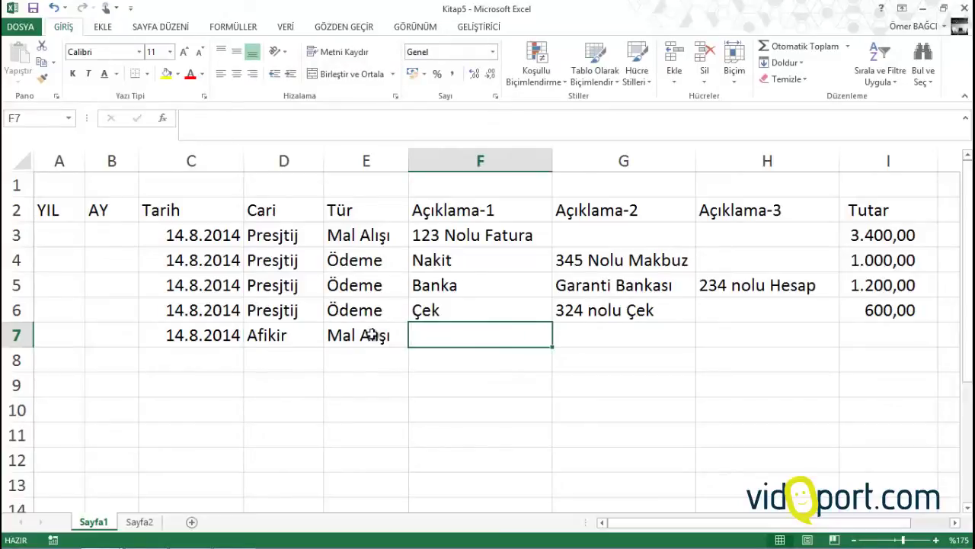
{"action": "type", "text": "3344 Nolu "}
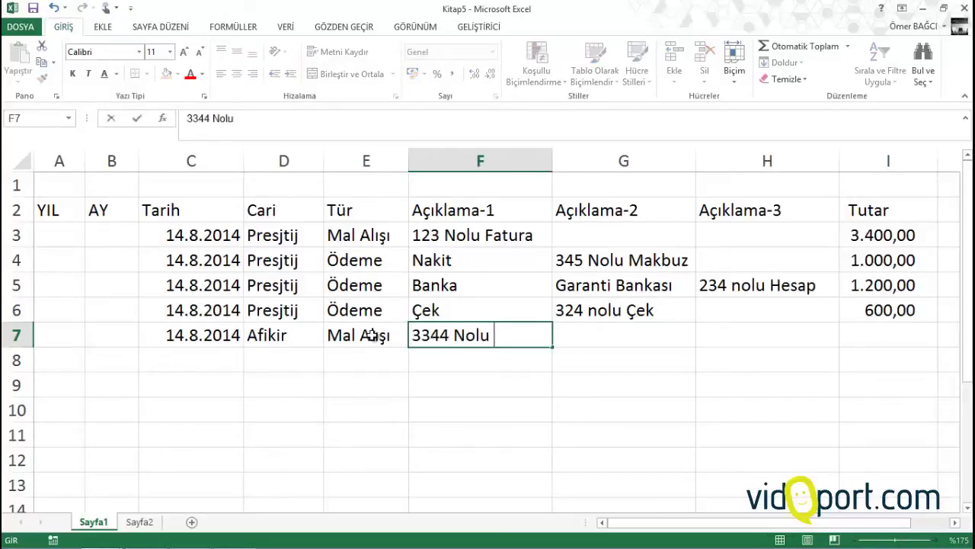
{"action": "type", "text": "n"}
{"action": "key", "text": "BackSpace"}
{"action": "type", "text": "Fa"}
{"action": "key", "text": "BackSpace"}
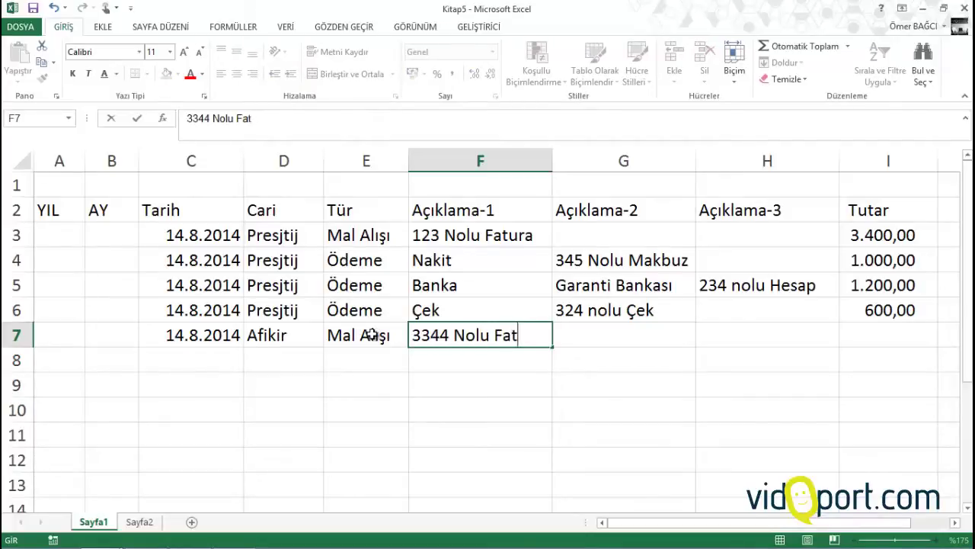
{"action": "type", "text": "ura"}
{"action": "key", "text": "Tab"}
{"action": "type", "text": "Ku"}
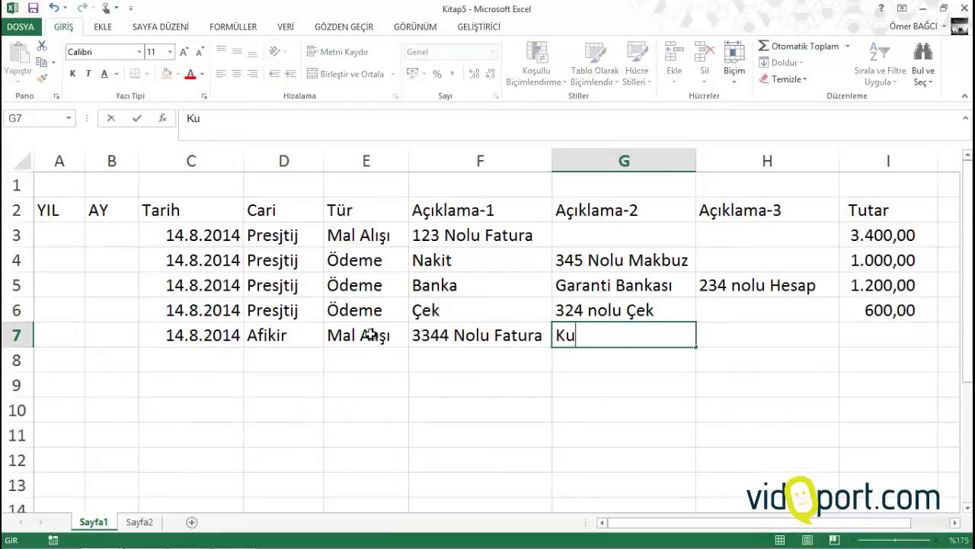
{"action": "type", "text": "rumsal"}
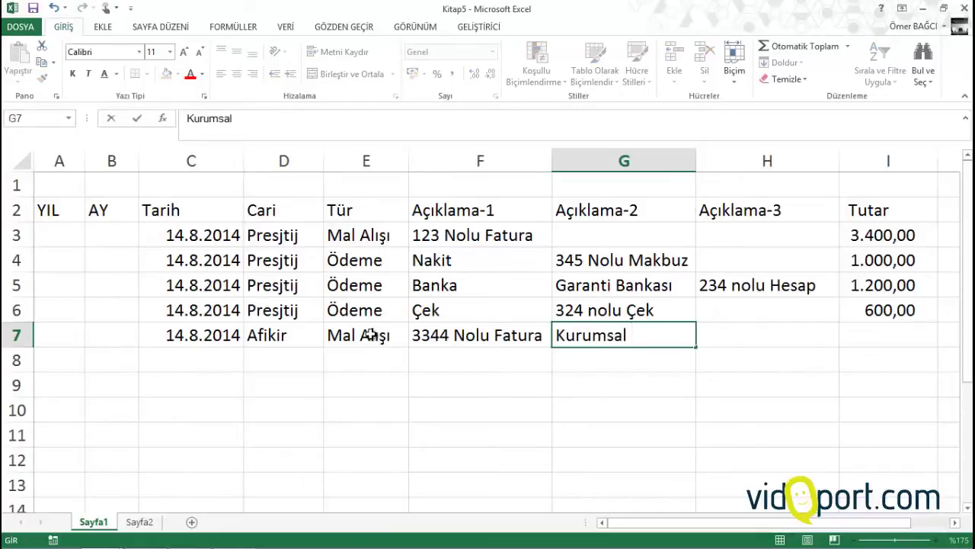
{"action": "key", "text": "Tab"}
{"action": "key", "text": "Tab"}
{"action": "type", "text": "5000"}
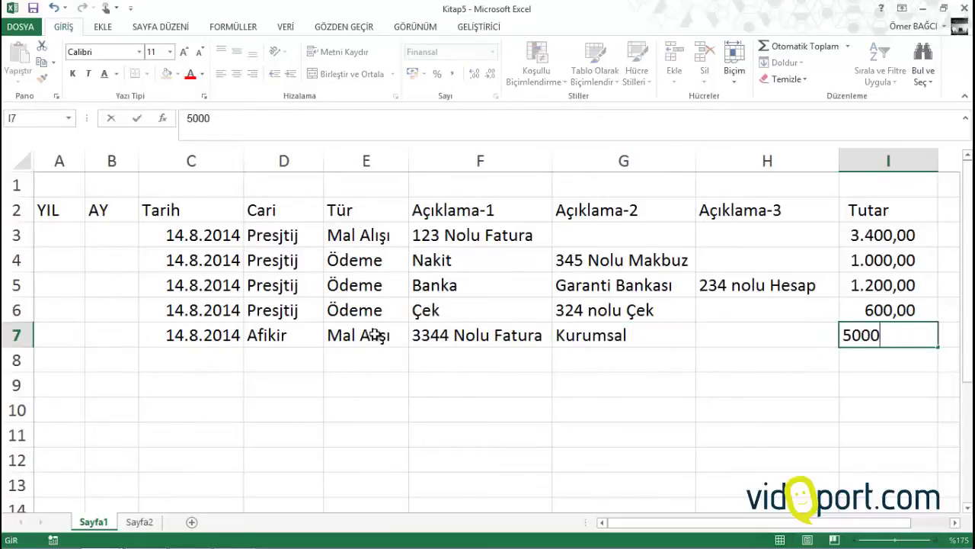
{"action": "key", "text": "Return"}
{"action": "key", "text": "Left"}
{"action": "key", "text": "Left"}
Enter row 8: copied date, Afikir, Ödeme, Çek, 345 nolu Çek, 3.400,00
{"action": "key", "text": "Left"}
{"action": "key", "text": "Left"}
{"action": "key", "text": "Left"}
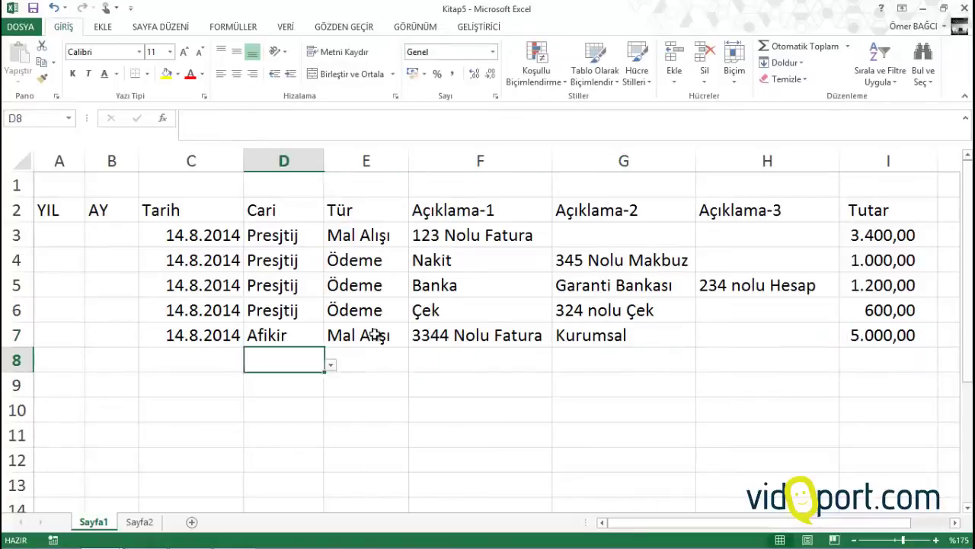
{"action": "key", "text": "Left"}
{"action": "key", "text": "ctrl+d"}
{"action": "key", "text": "Tab"}
{"action": "type", "text": "a"}
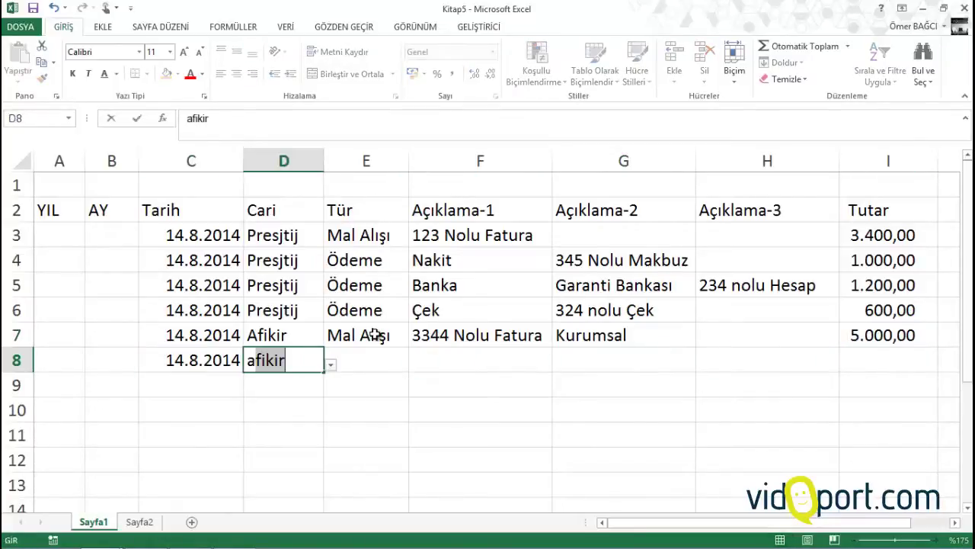
{"action": "key", "text": "Tab"}
{"action": "type", "text": "ö"}
{"action": "key", "text": "Tab"}
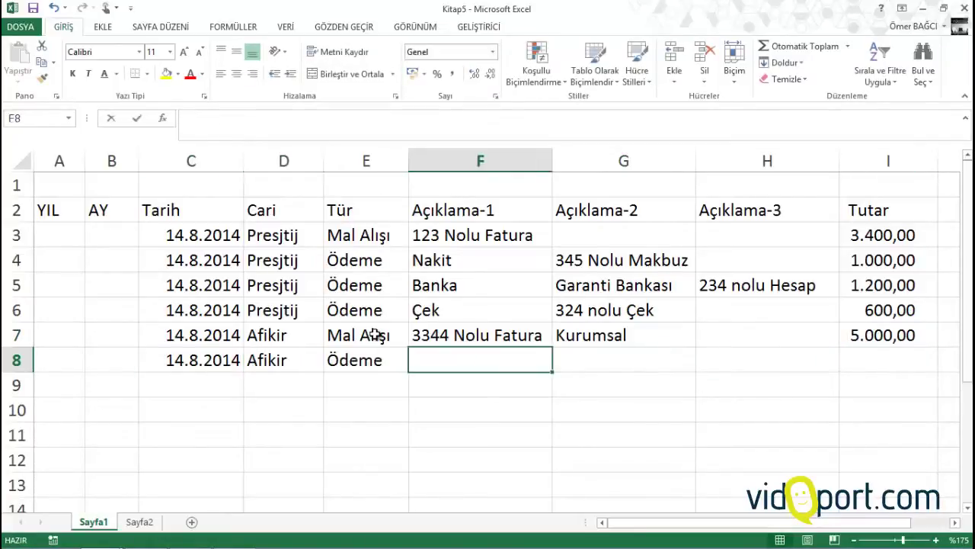
{"action": "type", "text": "ç"}
{"action": "key", "text": "Tab"}
{"action": "type", "text": "345 "}
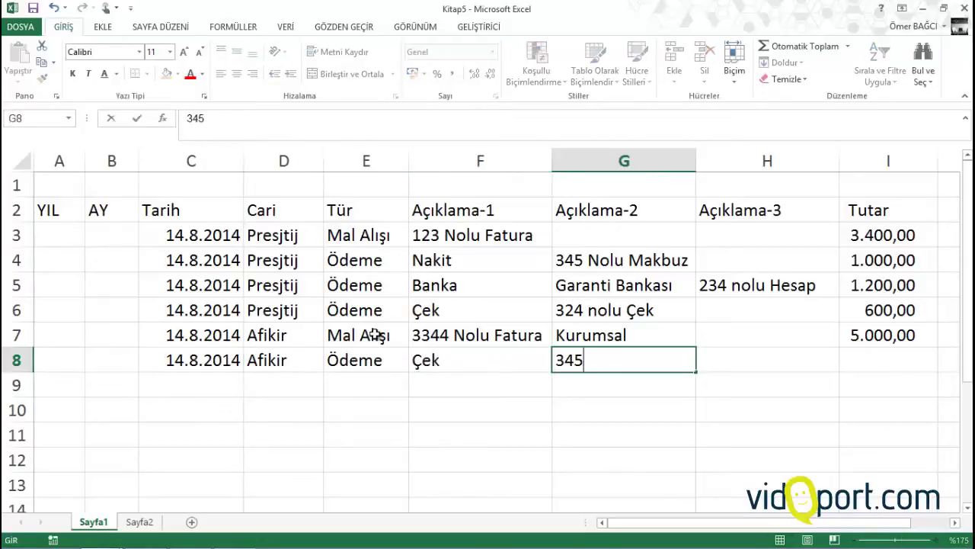
{"action": "type", "text": "nolu "}
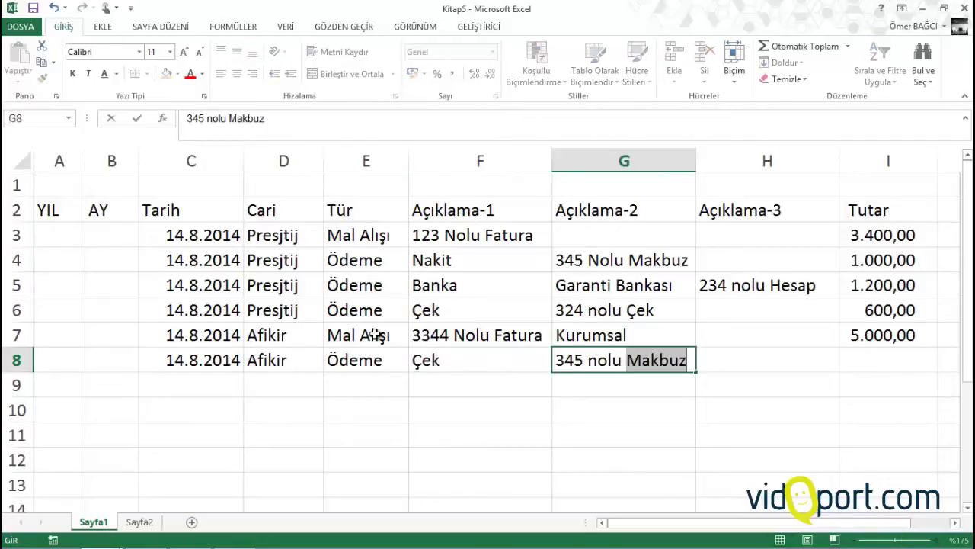
{"action": "type", "text": "Çek"}
{"action": "key", "text": "Tab"}
{"action": "key", "text": "Tab"}
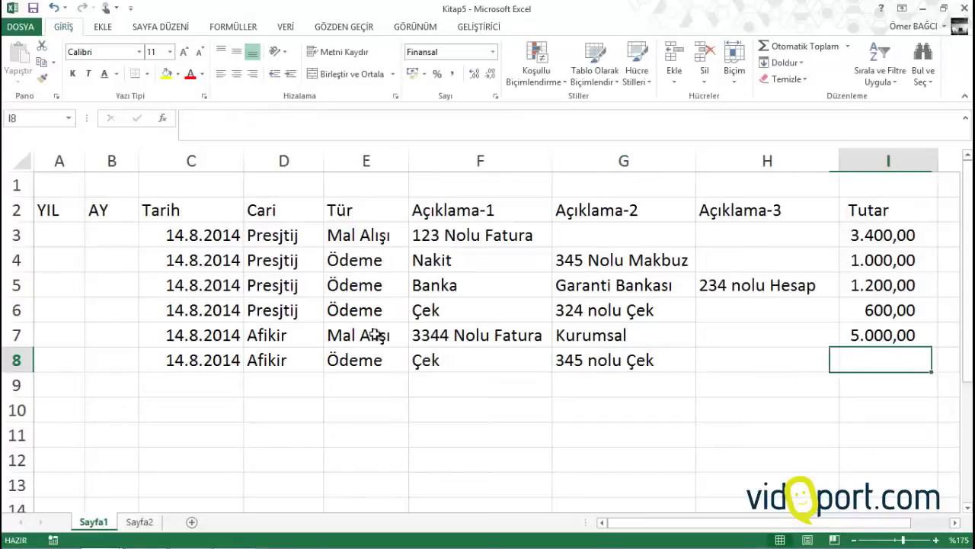
{"action": "type", "text": "34"}
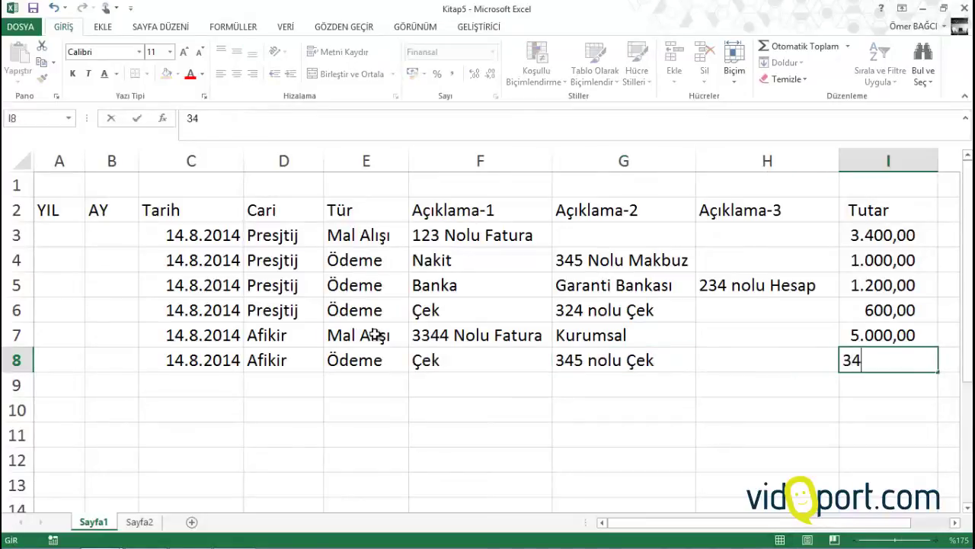
{"action": "type", "text": "00"}
{"action": "key", "text": "Return"}
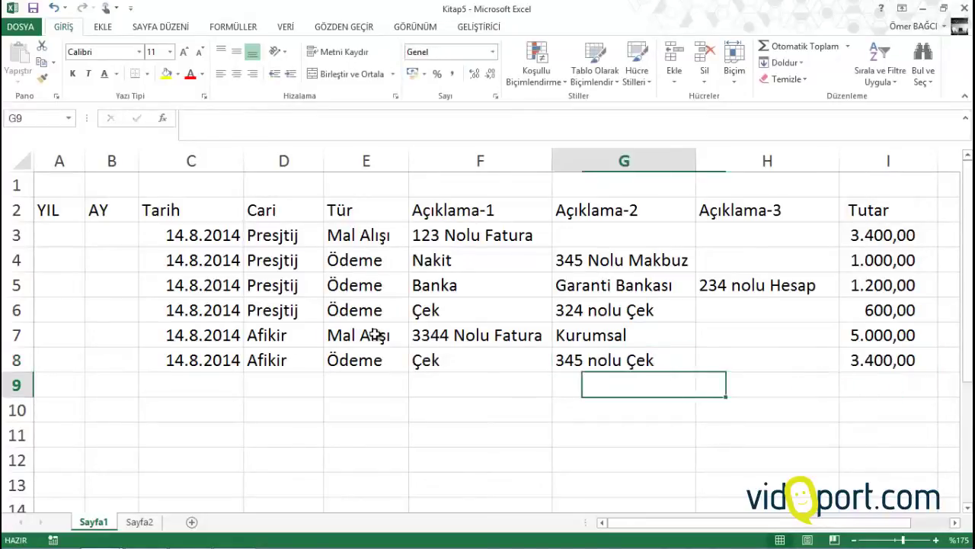
{"action": "key", "text": "Left"}
{"action": "key", "text": "Left"}
{"action": "key", "text": "Left"}
{"action": "key", "text": "Left"}
Enter row 9: 14.8.2014, Afikir, Ödeme, Nakit, 909 nolu makbuz, 1.000,00
{"action": "type", "text": "14.8.2014"}
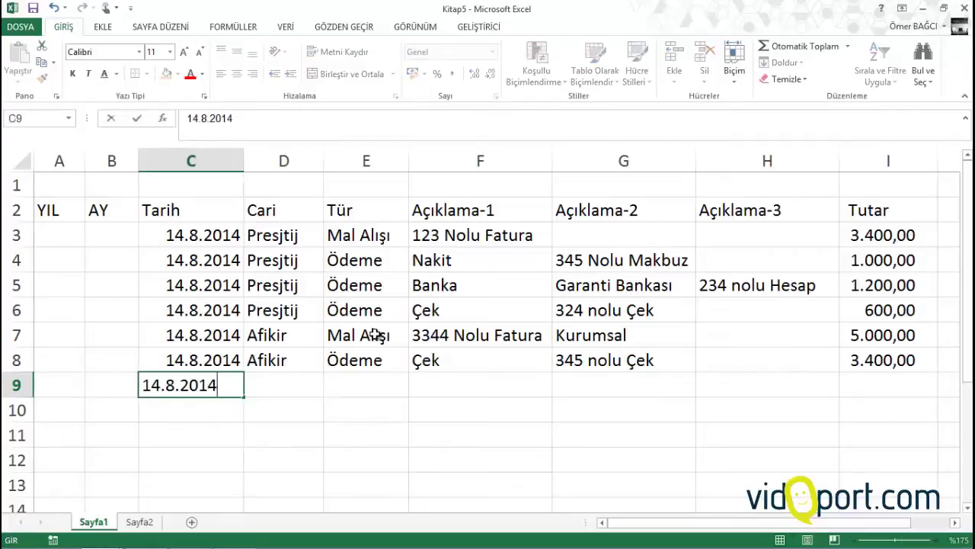
{"action": "key", "text": "Tab"}
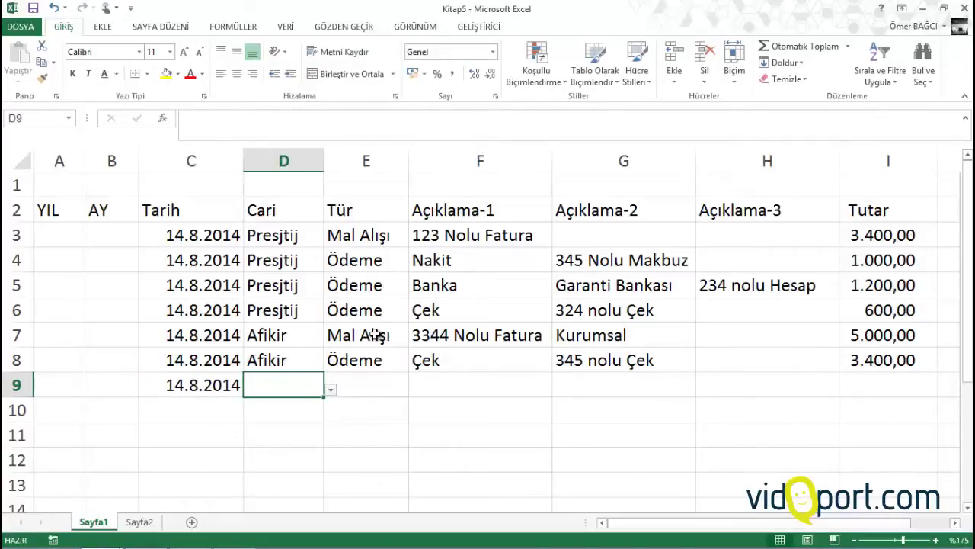
{"action": "type", "text": "Afikir"}
{"action": "key", "text": "Tab"}
{"action": "type", "text": "ödeme"}
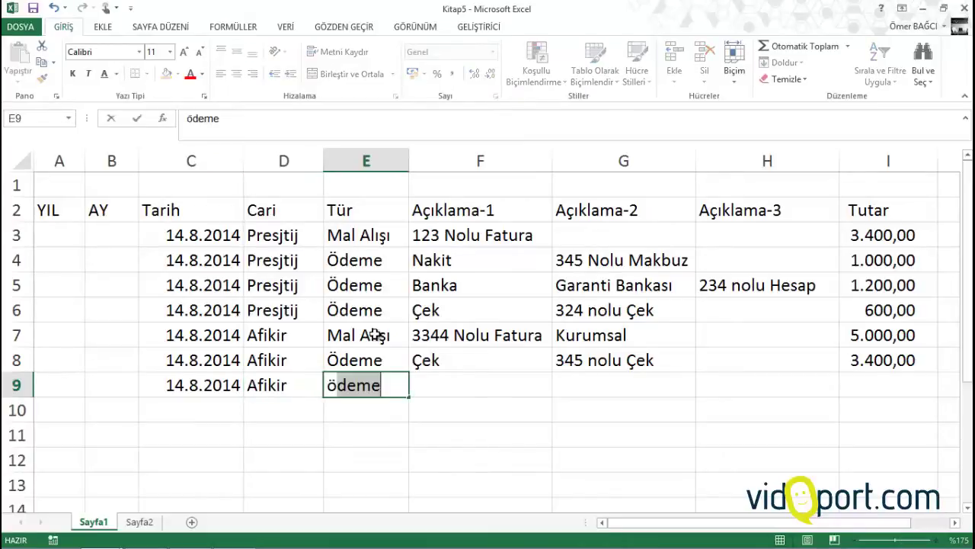
{"action": "key", "text": "Tab"}
{"action": "type", "text": "Nakit"}
{"action": "key", "text": "Tab"}
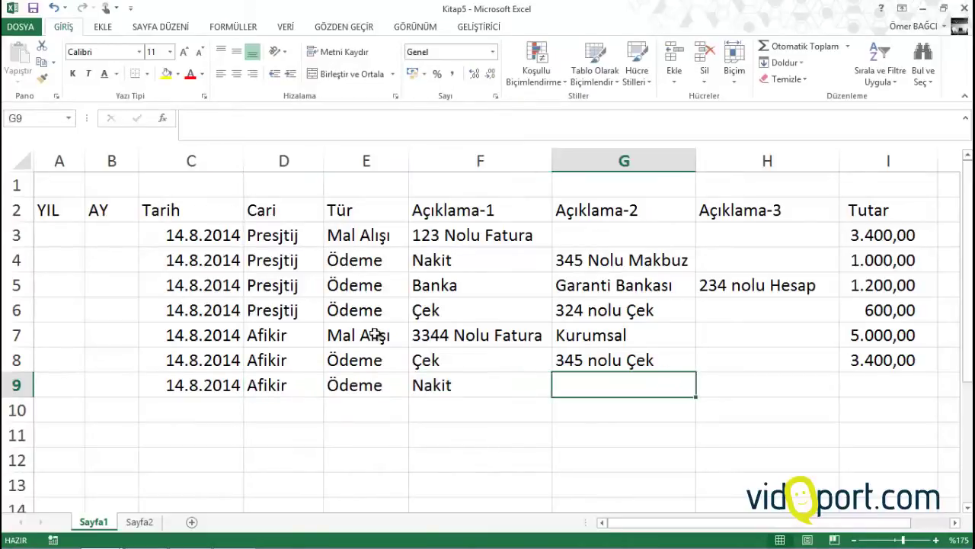
{"action": "type", "text": "90"}
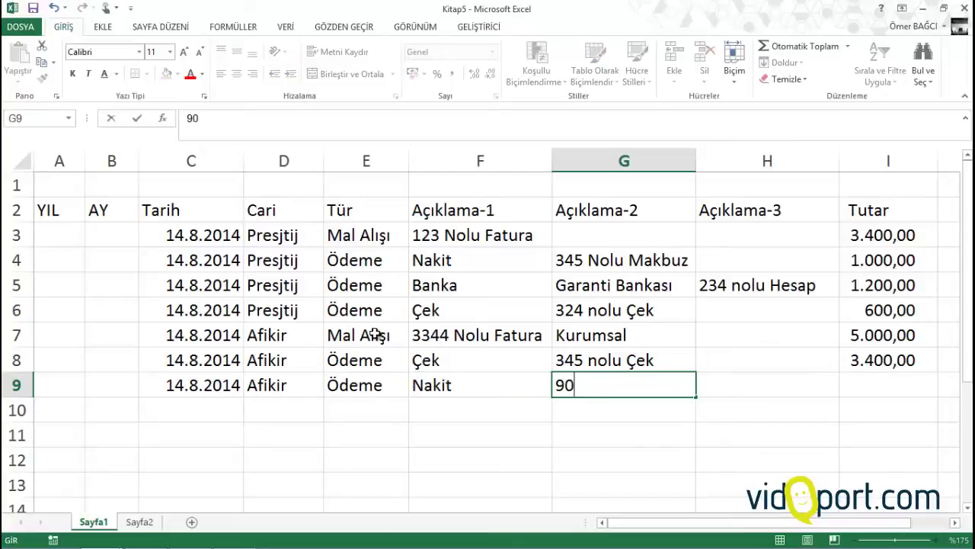
{"action": "type", "text": "9 nolu"}
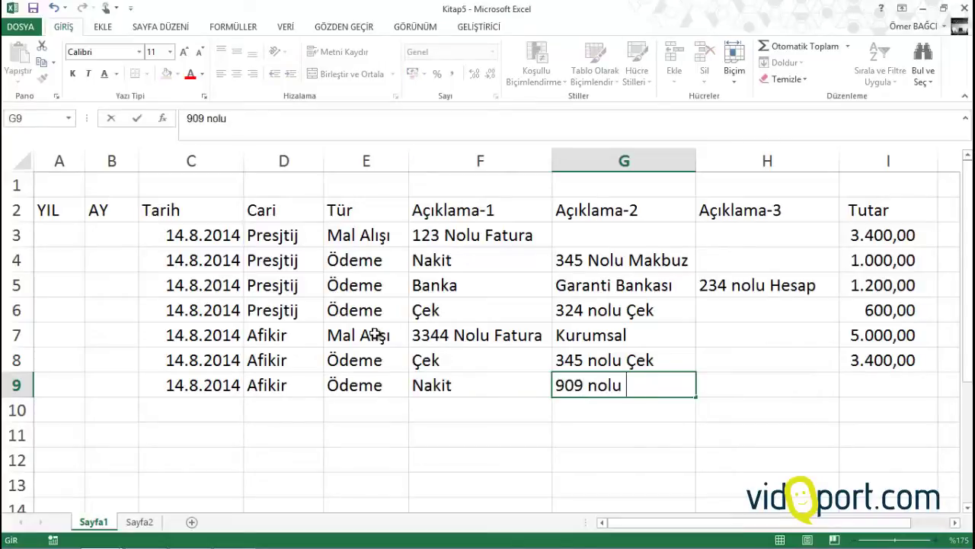
{"action": "type", "text": " makbuz"}
{"action": "key", "text": "Tab"}
{"action": "key", "text": "Tab"}
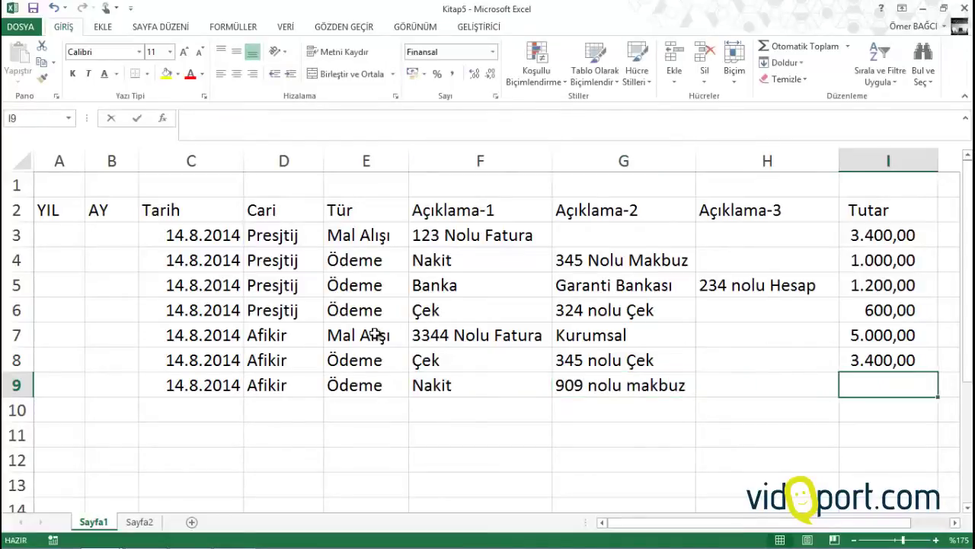
{"action": "type", "text": "1000"}
{"action": "key", "text": "Return"}
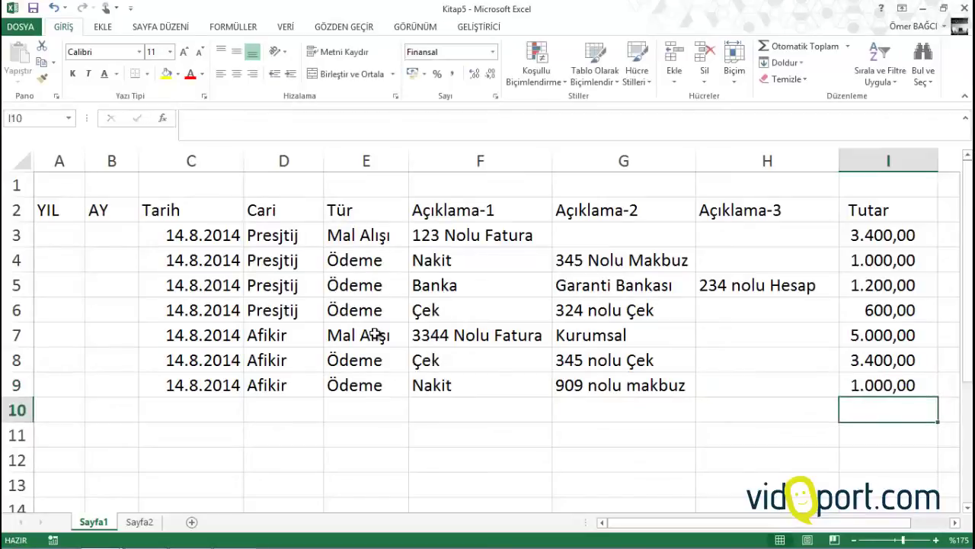
{"action": "key", "text": "Left"}
{"action": "key", "text": "Left"}
{"action": "key", "text": "Left"}
{"action": "key", "text": "Left"}
{"action": "key", "text": "Left"}
{"action": "key", "text": "Left"}
{"action": "key", "text": "Left"}
{"action": "key", "text": "Left"}
Enter =YIL(C3) in A3 and =AY(C3) in B3
{"action": "key", "text": "Up"}
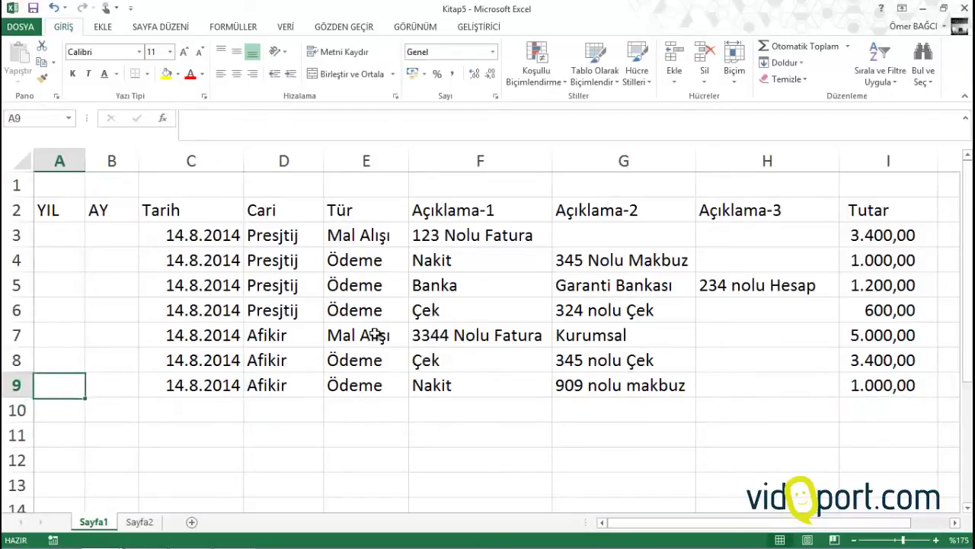
{"action": "key", "text": "Up"}
{"action": "key", "text": "Up"}
{"action": "key", "text": "Up"}
{"action": "key", "text": "Up"}
{"action": "key", "text": "Up"}
{"action": "key", "text": "Down"}
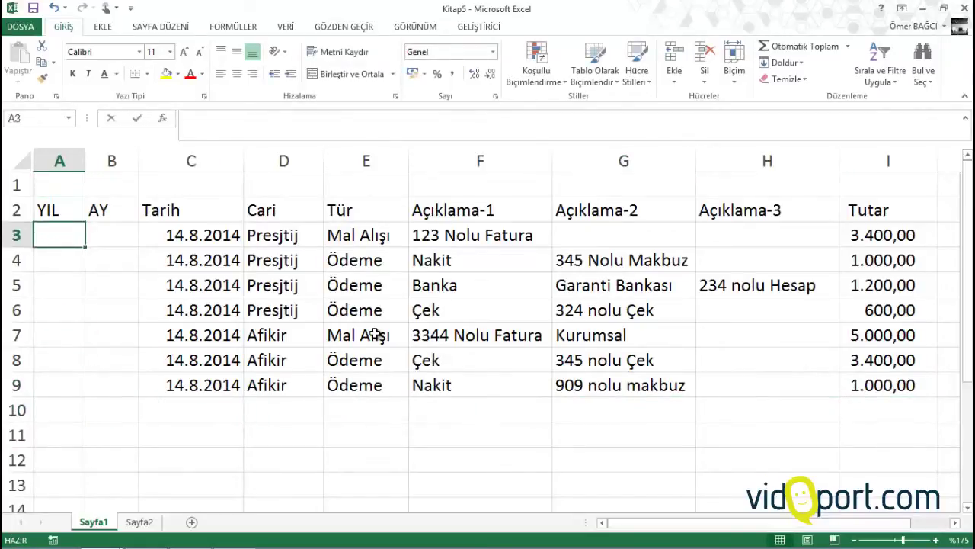
{"action": "type", "text": "=yıl"}
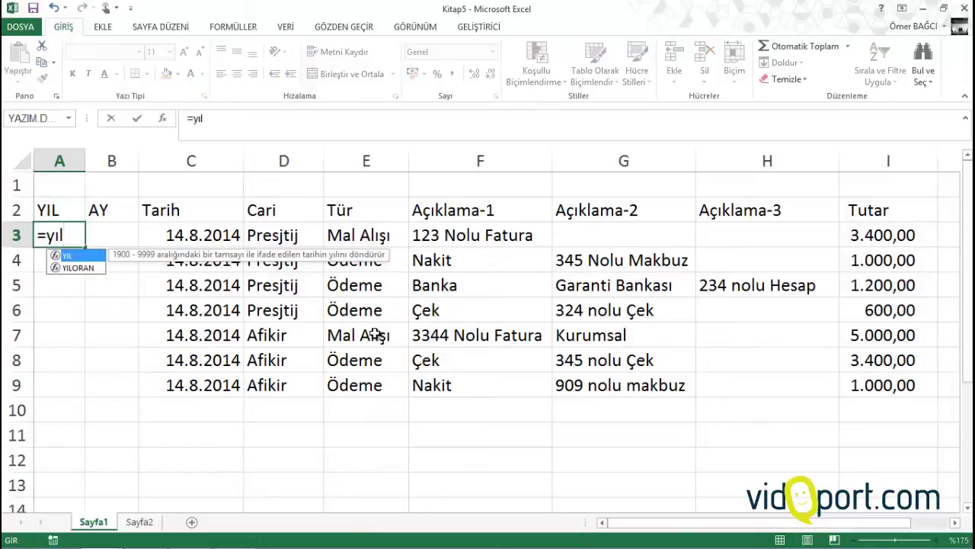
{"action": "type", "text": "(C3"}
{"action": "key", "text": "Return"}
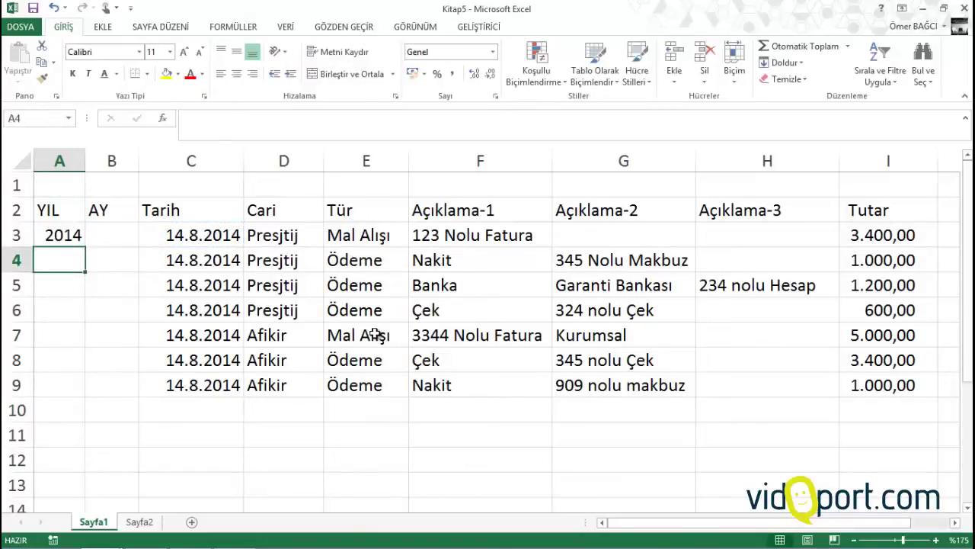
{"action": "key", "text": "Up"}
{"action": "key", "text": "Right"}
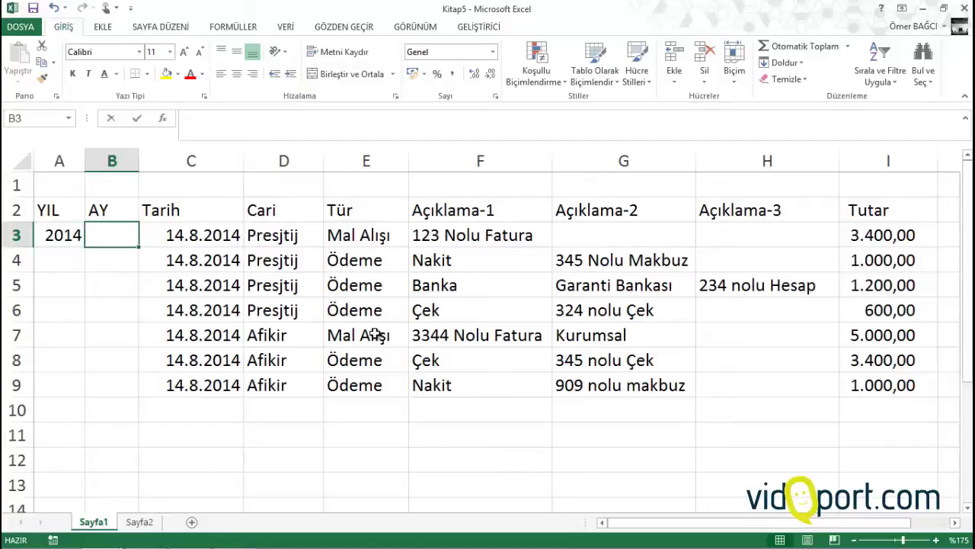
{"action": "type", "text": "=ay(C3"}
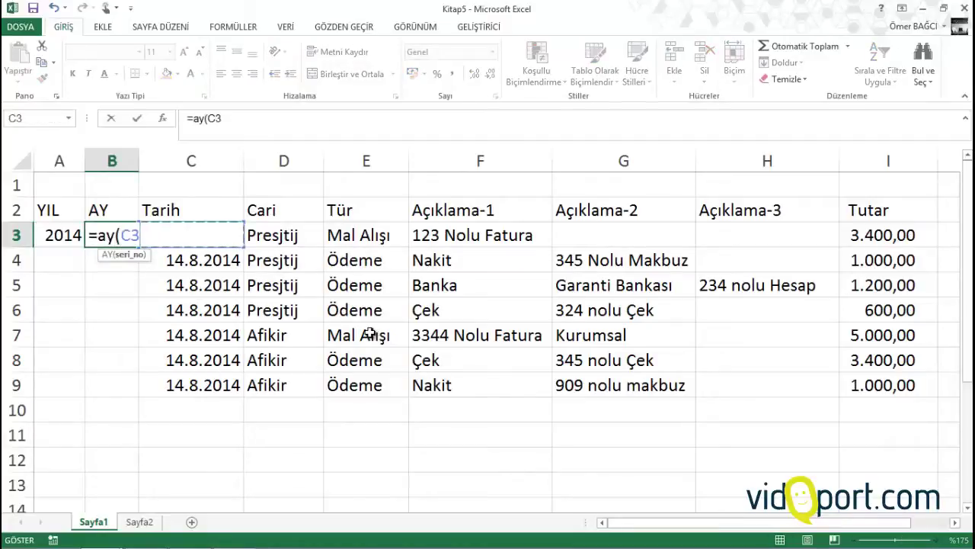
{"action": "key", "text": "Return"}
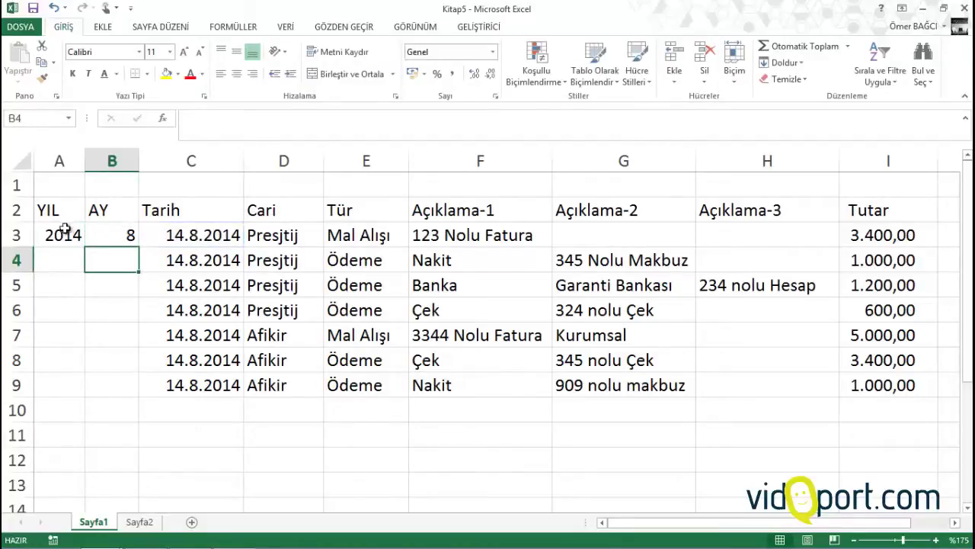
Fill the A3:B3 year and month formulas down through row 9 and below
{"action": "left_click_drag", "start_coordinate": [66, 229], "coordinate": [107, 233]}
{"action": "double_click", "coordinate": [138, 247]}
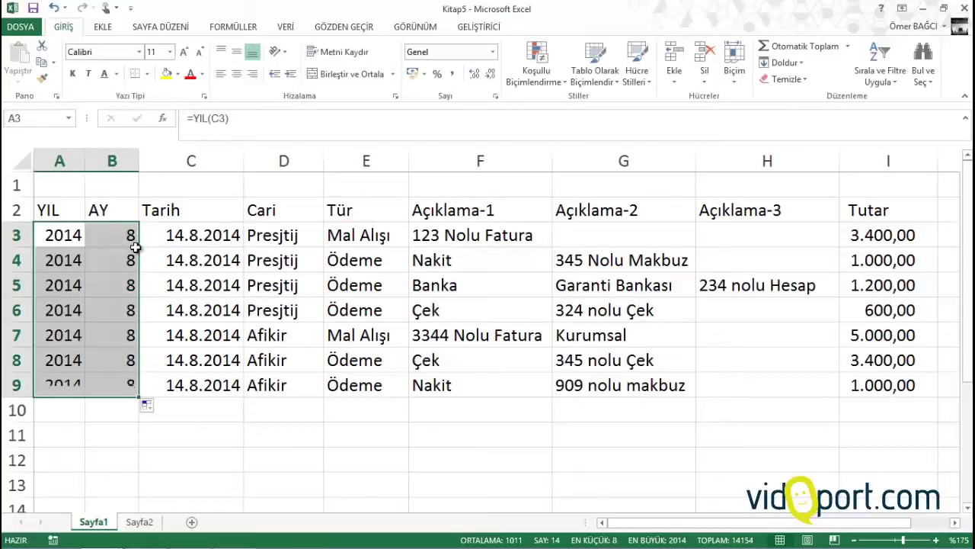
{"action": "mouse_move", "coordinate": [139, 397]}
{"action": "left_mouse_down"}
{"action": "mouse_move", "coordinate": [124, 526]}
{"action": "mouse_move", "coordinate": [111, 503]}
{"action": "mouse_move", "coordinate": [114, 415]}
{"action": "left_mouse_up"}
{"action": "scroll", "coordinate": [113, 396], "scroll_direction": "up", "scroll_amount": 8}
{"action": "scroll", "coordinate": [113, 397], "scroll_direction": "up", "scroll_amount": 6}
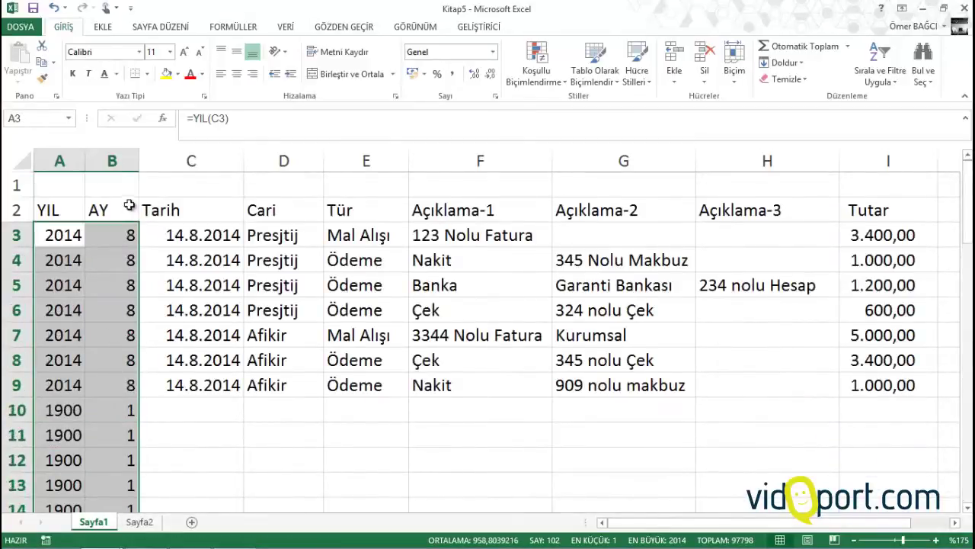
{"action": "left_click", "coordinate": [192, 283]}
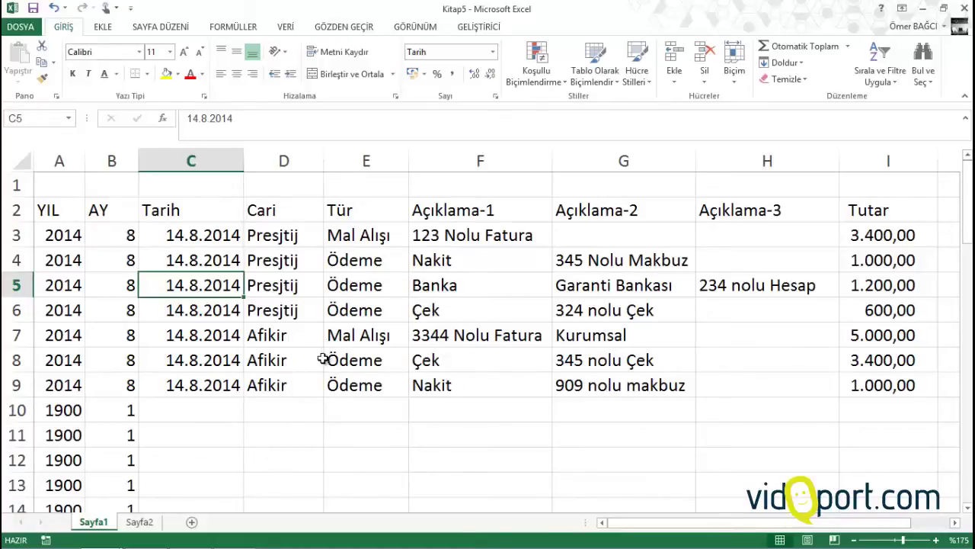
Enter row 10: 14.8.2014, Denkim from the dropdown, Mal Alışı, 3133 Nolu Fatura, 5.600,00
{"action": "left_click", "coordinate": [214, 408]}
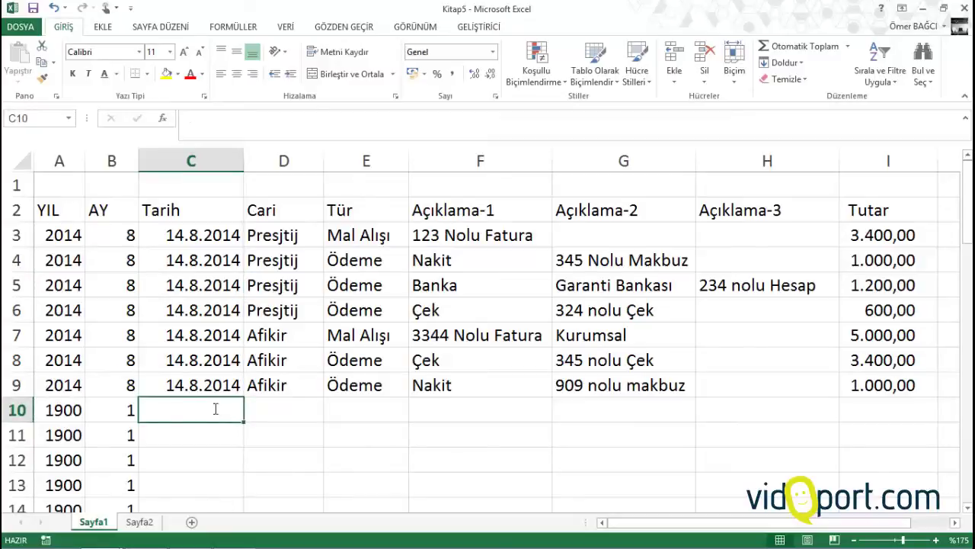
{"action": "key", "text": "ctrl+semicolon"}
{"action": "key", "text": "Tab"}
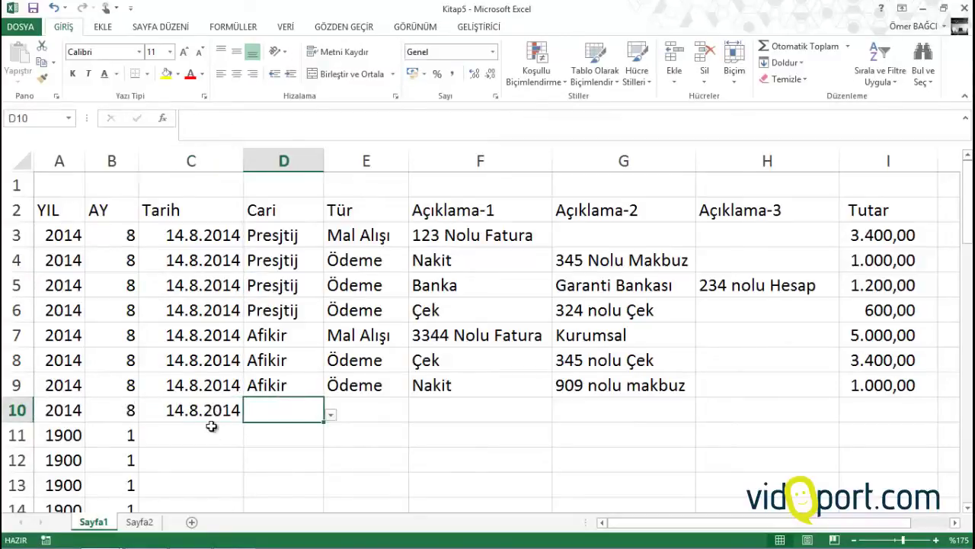
{"action": "left_click", "coordinate": [331, 416]}
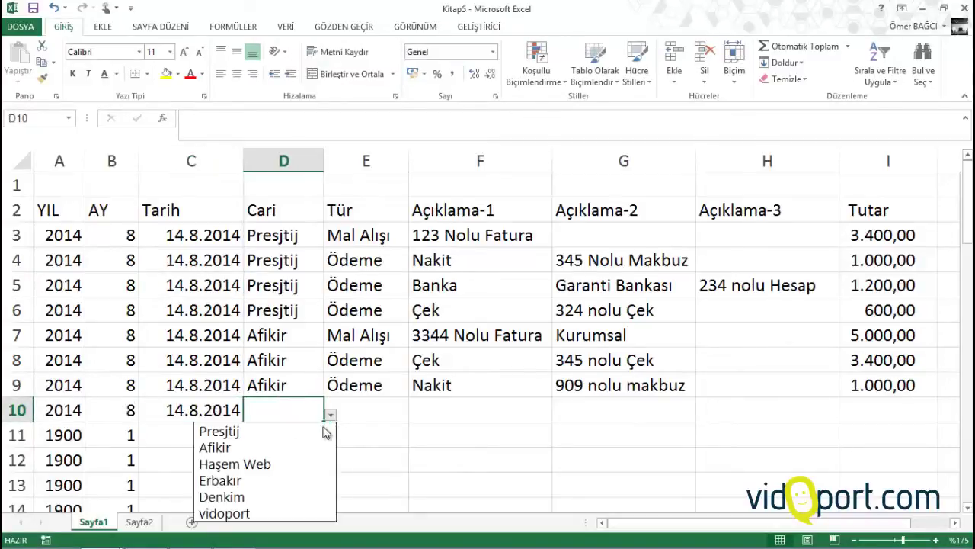
{"action": "left_click", "coordinate": [277, 495]}
{"action": "left_click", "coordinate": [356, 415]}
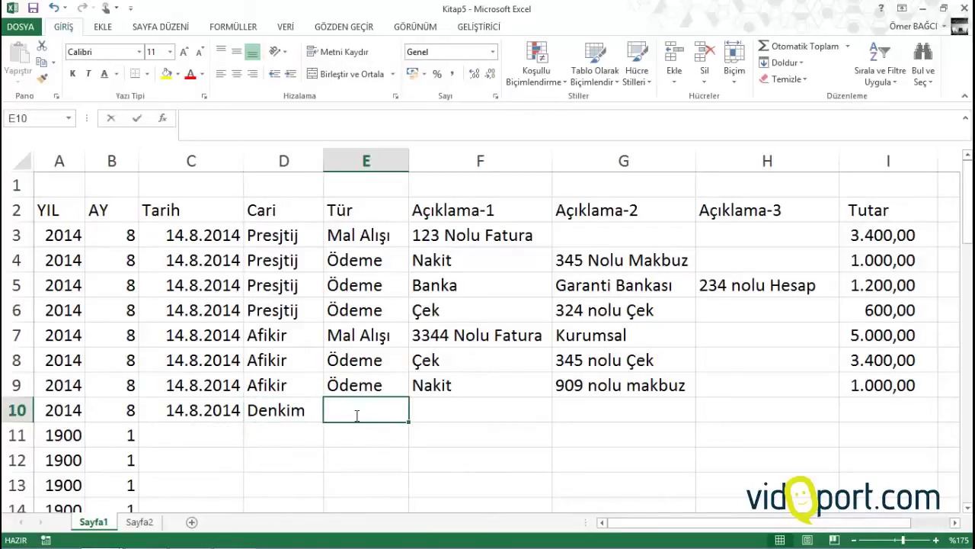
{"action": "type", "text": "Mal"}
{"action": "key", "text": "Tab"}
{"action": "type", "text": "3"}
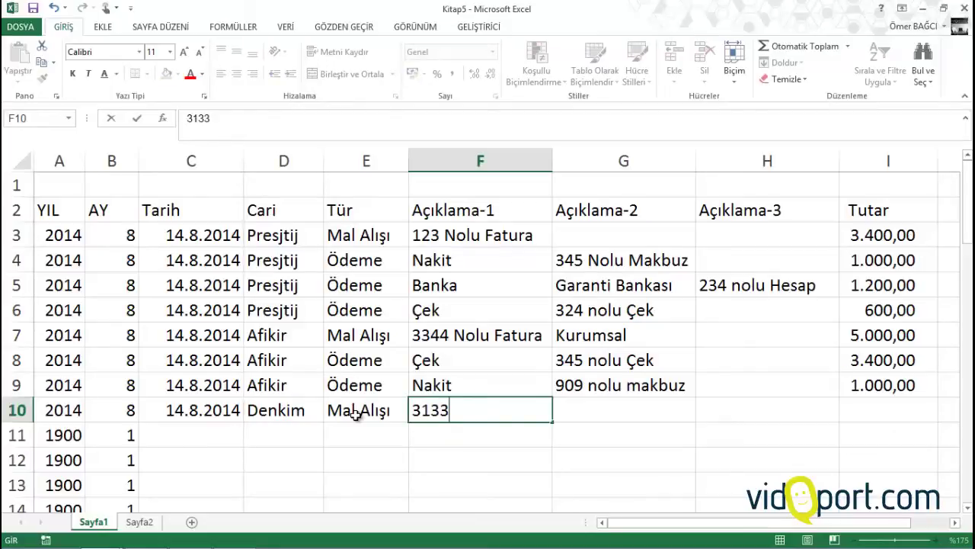
{"action": "type", "text": "Nolu Faturau"}
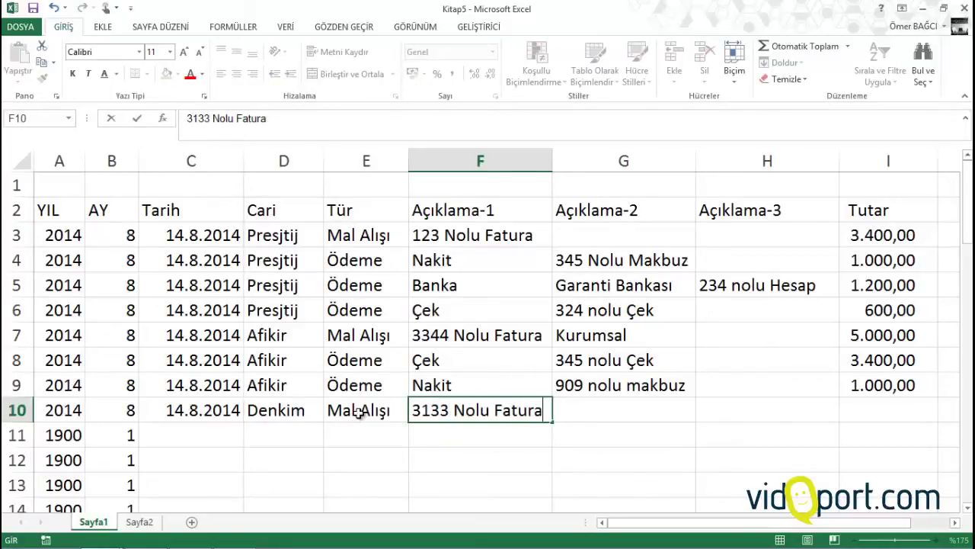
{"action": "key", "text": "Tab"}
{"action": "key", "text": "Tab"}
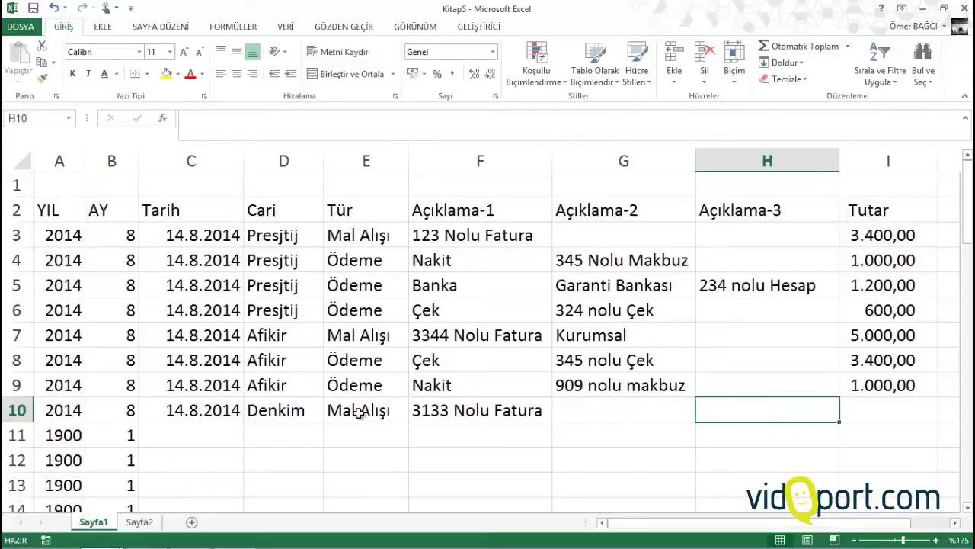
{"action": "key", "text": "Tab"}
{"action": "type", "text": "56"}
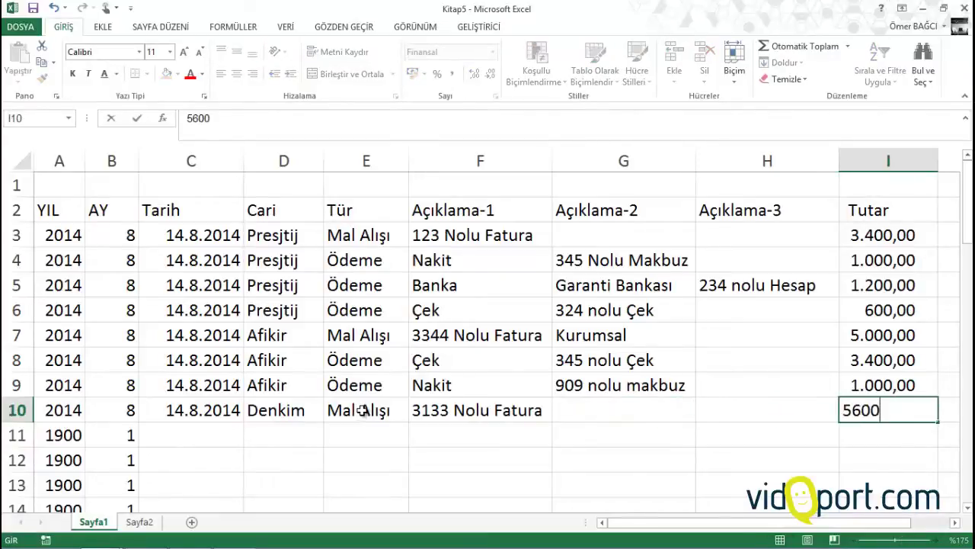
{"action": "key", "text": "Return"}
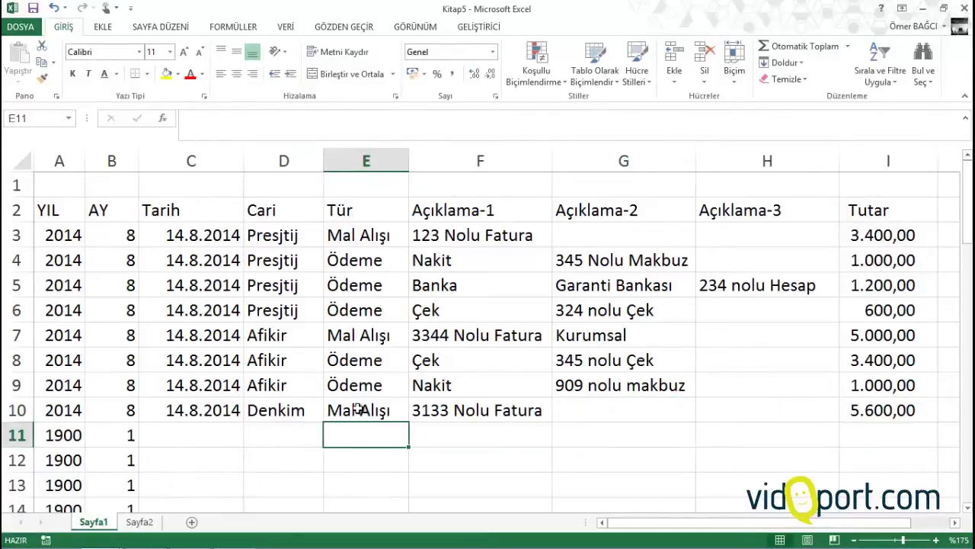
Add a new worksheet and name it Rapor
{"action": "left_click", "coordinate": [152, 522]}
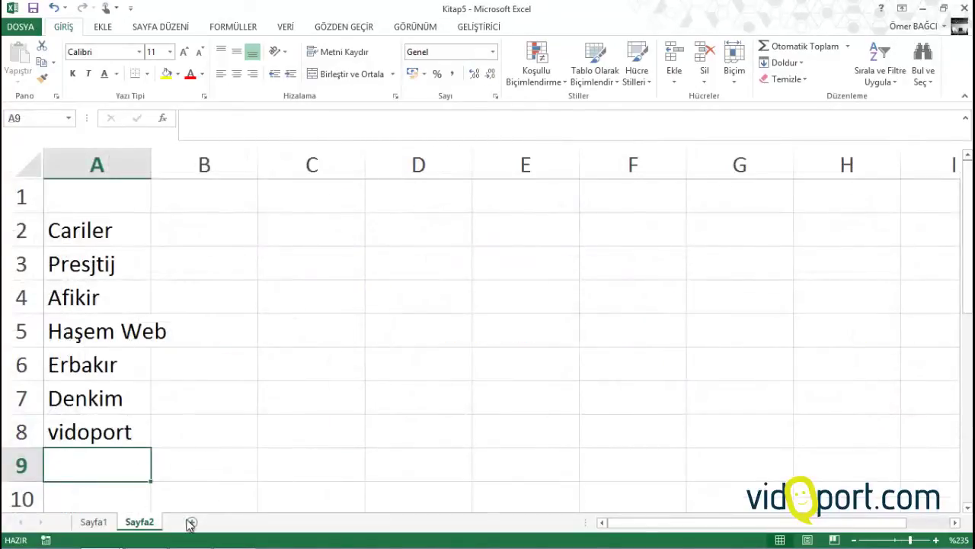
{"action": "left_click", "coordinate": [193, 523]}
{"action": "double_click", "coordinate": [185, 522]}
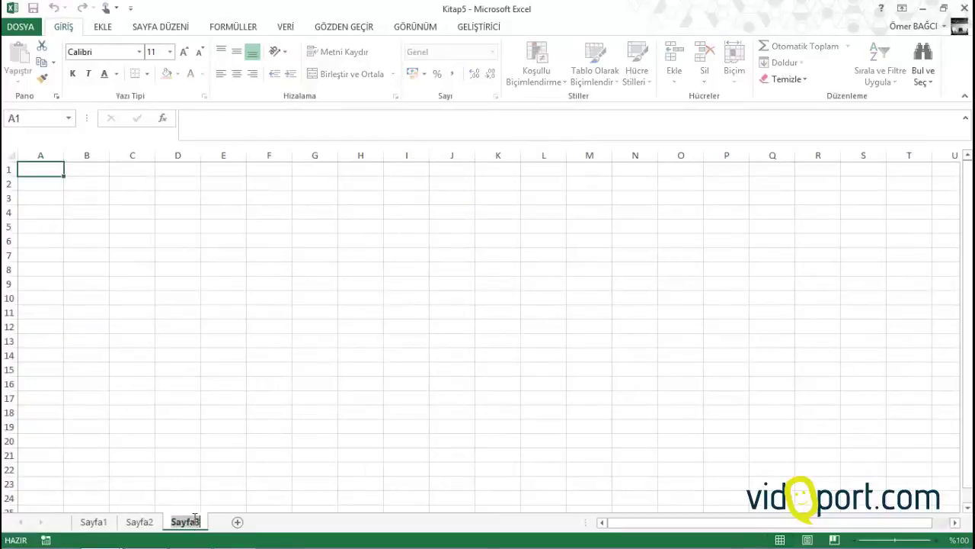
{"action": "type", "text": "Rapor"}
{"action": "key", "text": "Return"}
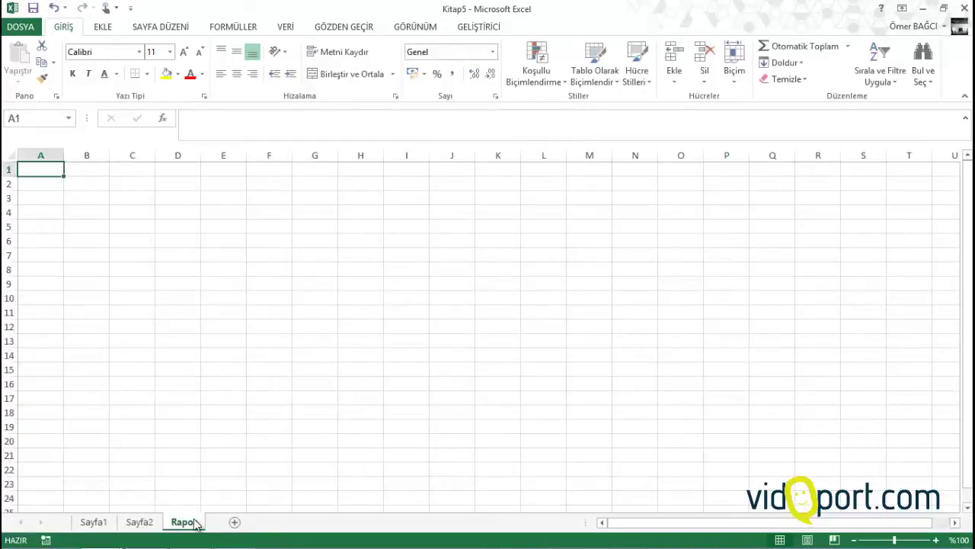
{"action": "scroll", "coordinate": [191, 521], "scroll_direction": "up", "scroll_amount": 5, "text": "ctrl"}
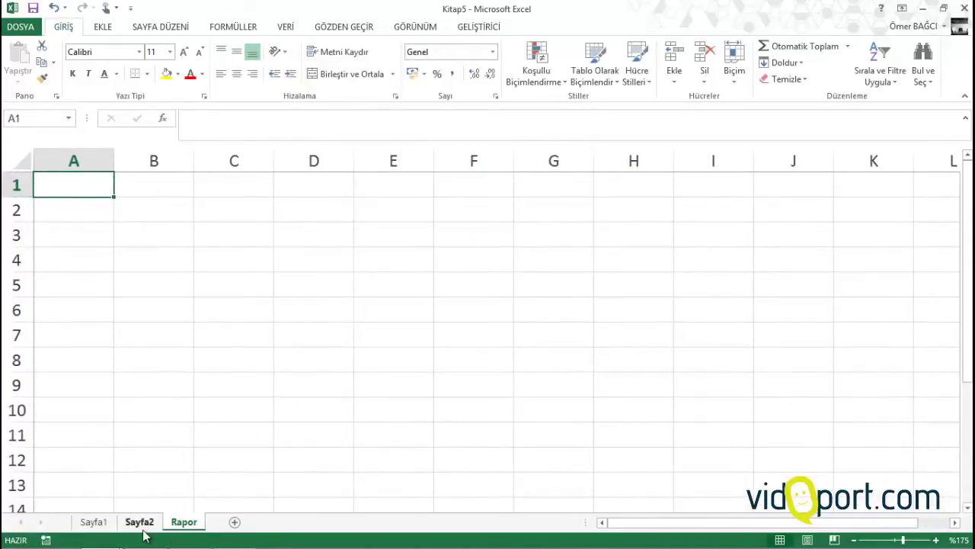
{"action": "left_click", "coordinate": [141, 524]}
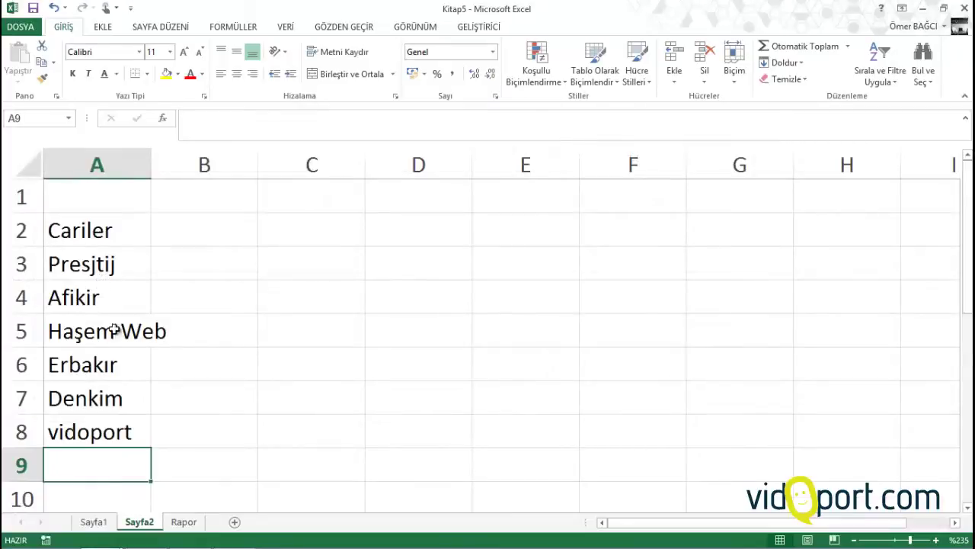
{"action": "left_click", "coordinate": [183, 523]}
Enter the headers Cariler, Borç, Alacak and Bakiye in cells A1 to D1
{"action": "left_click", "coordinate": [90, 219]}
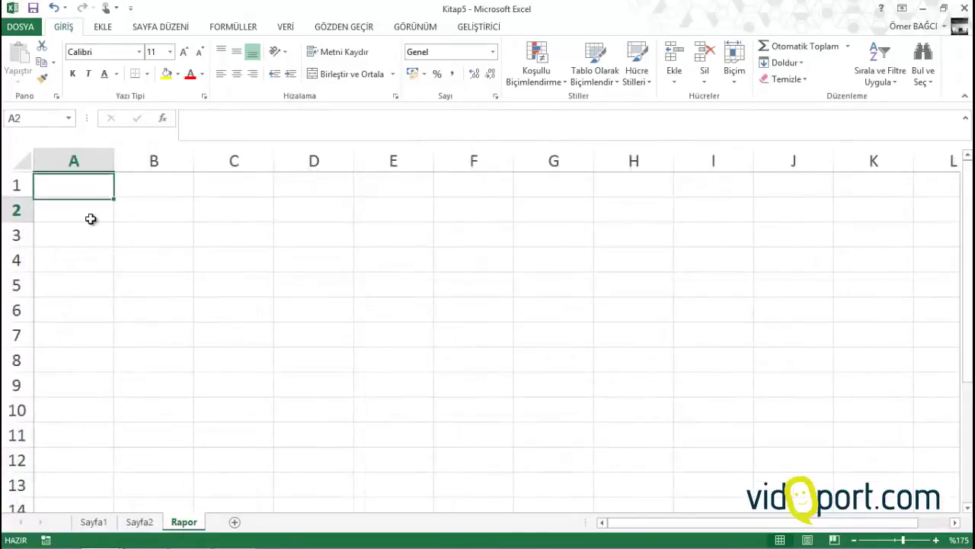
{"action": "left_click", "coordinate": [98, 193]}
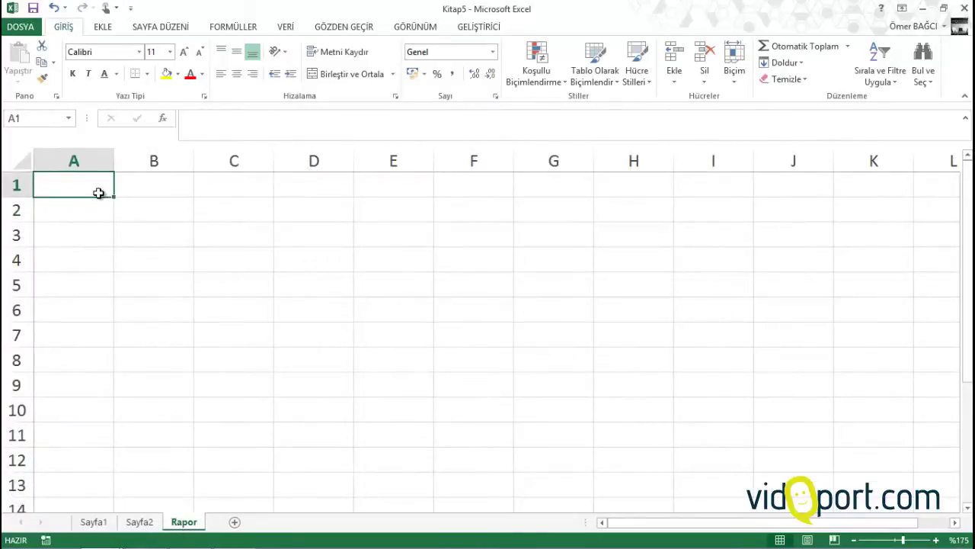
{"action": "type", "text": "Cariler"}
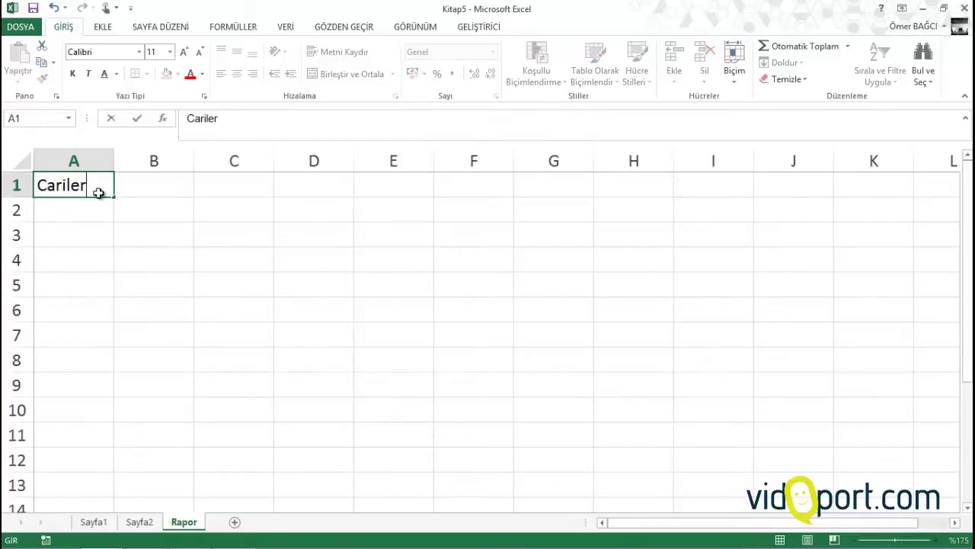
{"action": "key", "text": "Tab"}
{"action": "type", "text": "bor"}
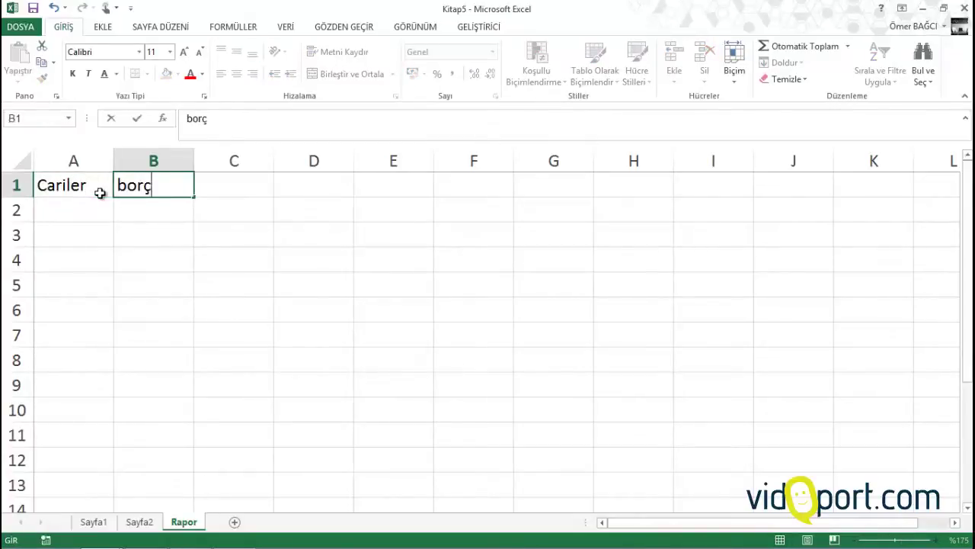
{"action": "key", "text": "Return"}
{"action": "key", "text": "Up"}
{"action": "type", "text": "B"}
{"action": "key", "text": "Tab"}
{"action": "type", "text": "A"}
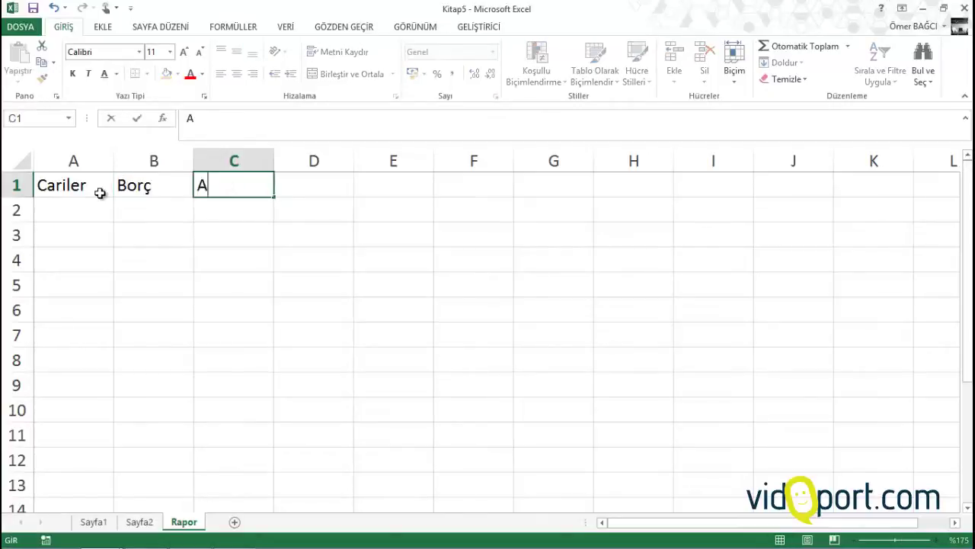
{"action": "type", "text": "lacak"}
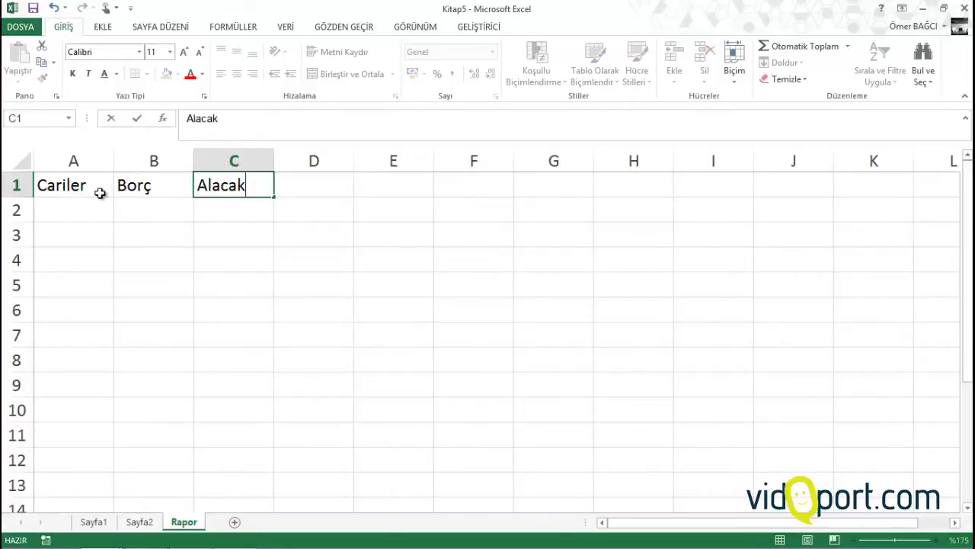
{"action": "key", "text": "Tab"}
{"action": "type", "text": "Bakiye"}
{"action": "key", "text": "Return"}
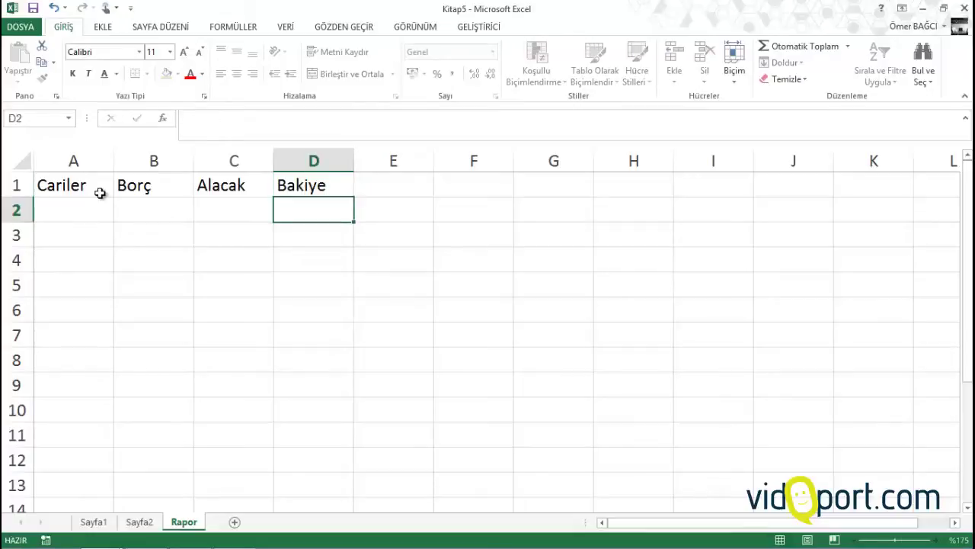
Copy the account names in Sayfa2 column A, rows 3 to 53
{"action": "left_click_drag", "start_coordinate": [85, 220], "coordinate": [88, 446]}
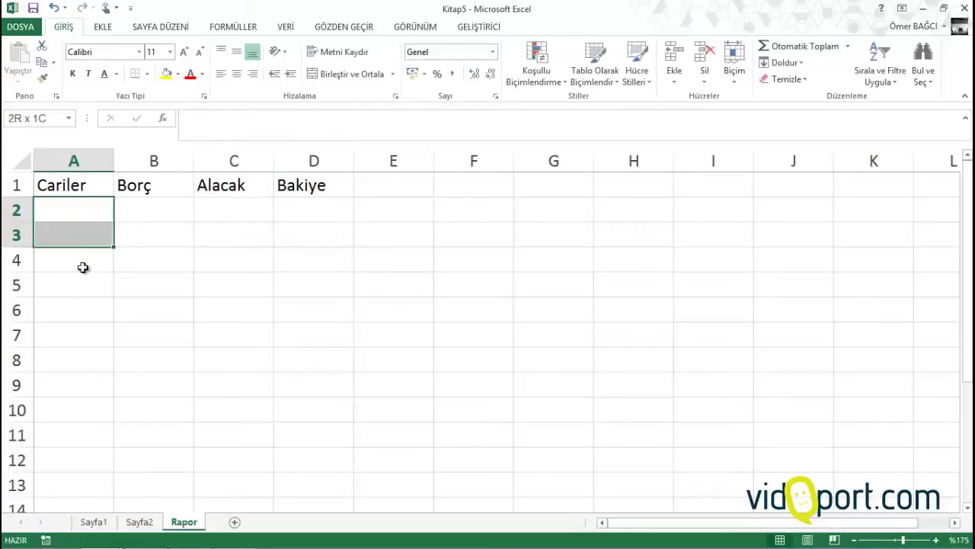
{"action": "left_click", "coordinate": [87, 467]}
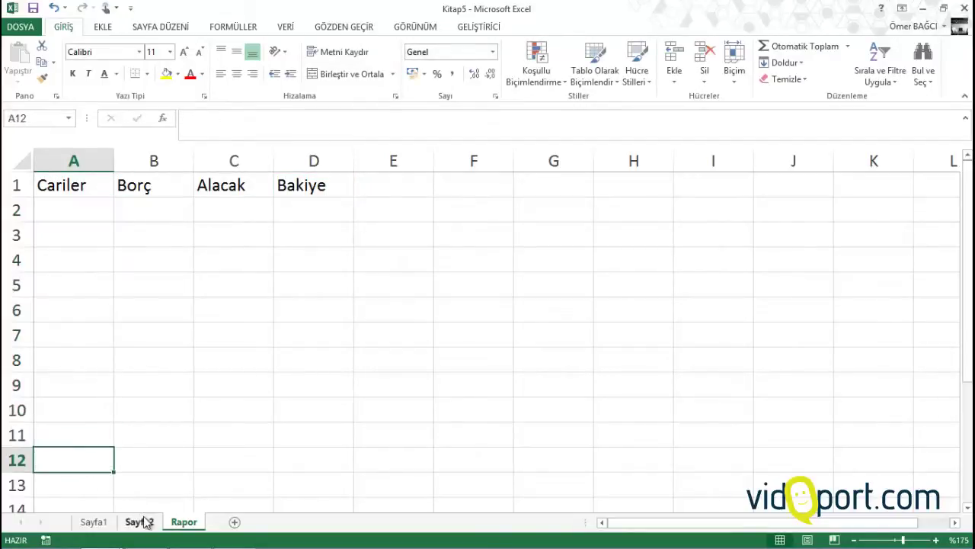
{"action": "left_click", "coordinate": [139, 522]}
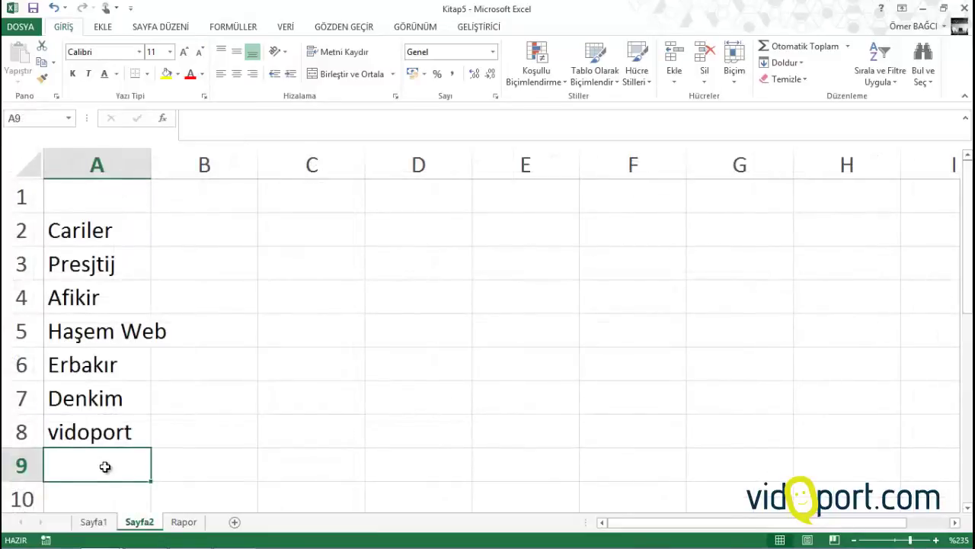
{"action": "left_click", "coordinate": [183, 522]}
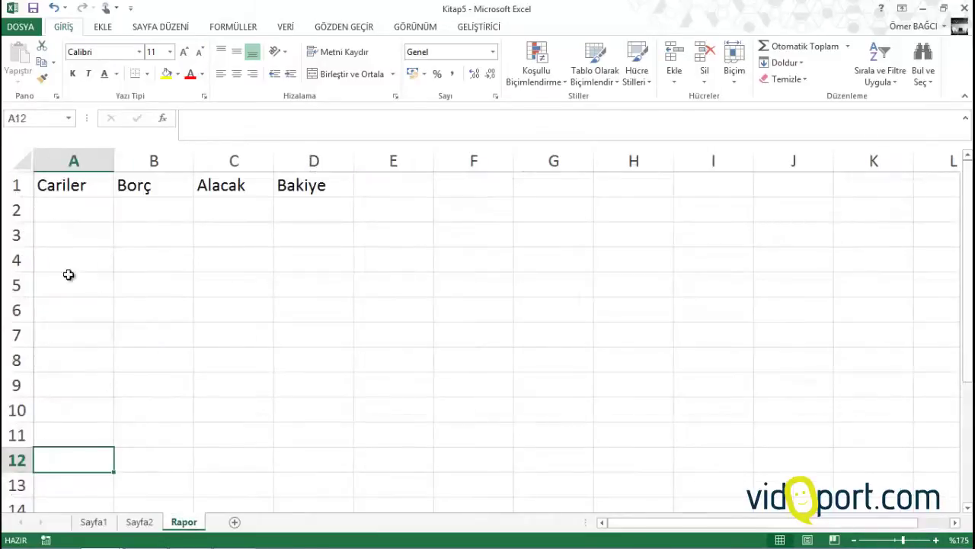
{"action": "left_click", "coordinate": [75, 211]}
{"action": "left_click", "coordinate": [74, 359]}
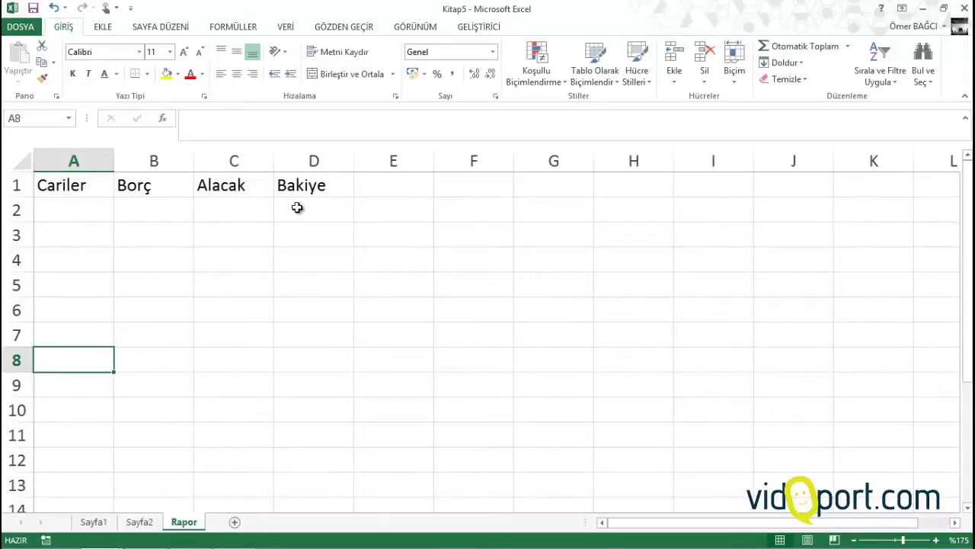
{"action": "left_click", "coordinate": [142, 525]}
{"action": "mouse_move", "coordinate": [84, 261]}
{"action": "left_mouse_down"}
{"action": "mouse_move", "coordinate": [105, 522]}
{"action": "mouse_move", "coordinate": [100, 508]}
{"action": "left_mouse_up"}
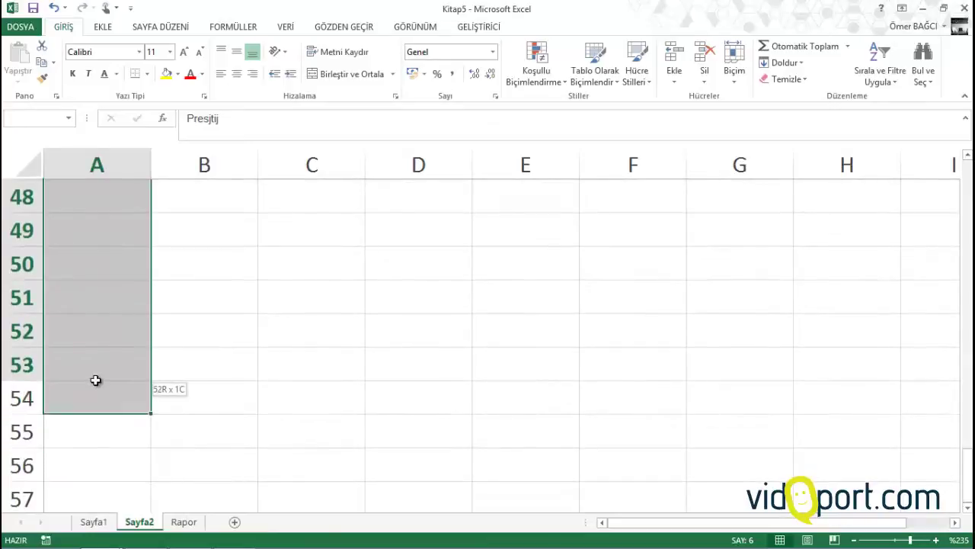
{"action": "left_click_drag", "start_coordinate": [100, 507], "coordinate": [96, 370]}
{"action": "right_click", "coordinate": [99, 284]}
{"action": "left_click", "coordinate": [119, 282]}
{"action": "scroll", "coordinate": [115, 279], "scroll_direction": "up", "scroll_amount": 14}
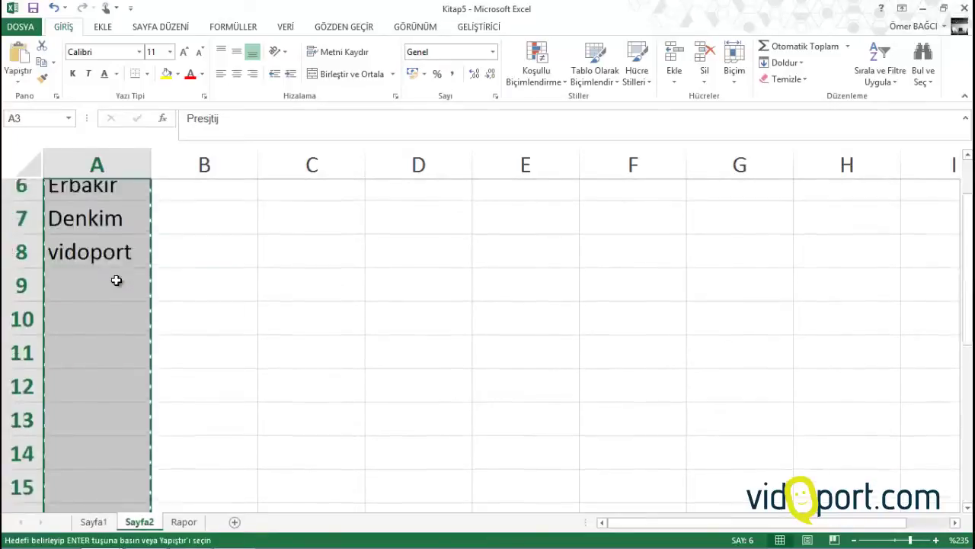
{"action": "scroll", "coordinate": [115, 279], "scroll_direction": "up", "scroll_amount": 2}
Paste them into Rapor A2 as links to Sayfa2 and widen column A to fit
{"action": "left_click", "coordinate": [184, 522]}
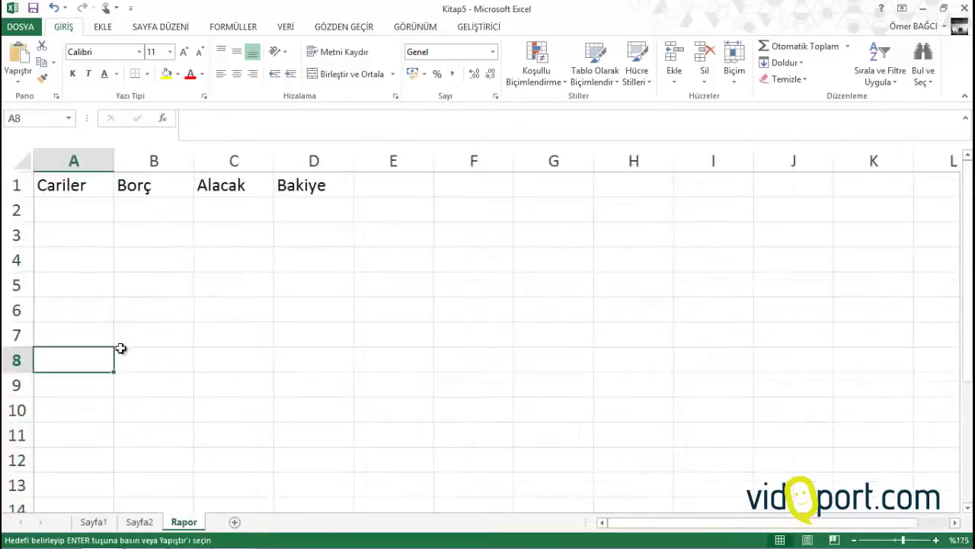
{"action": "right_click", "coordinate": [77, 212]}
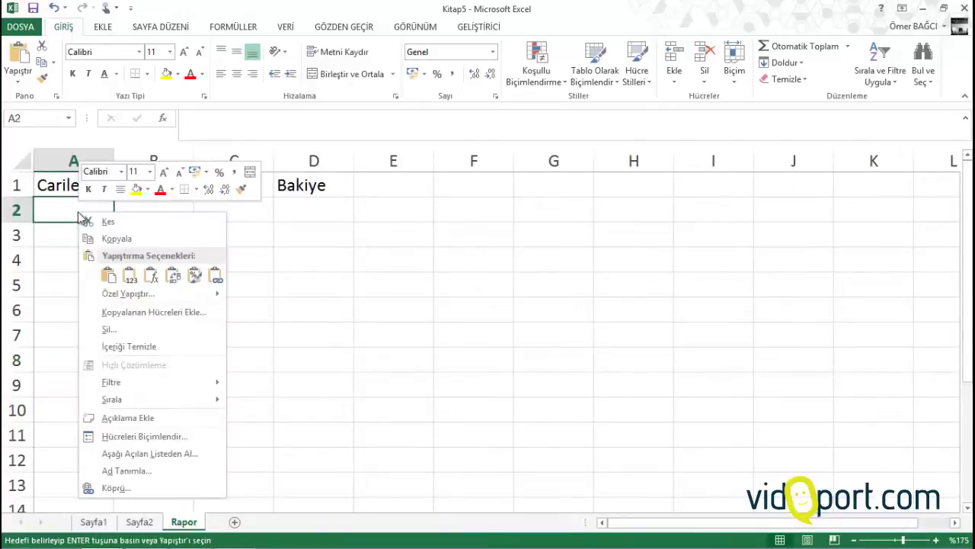
{"action": "left_click", "coordinate": [122, 294]}
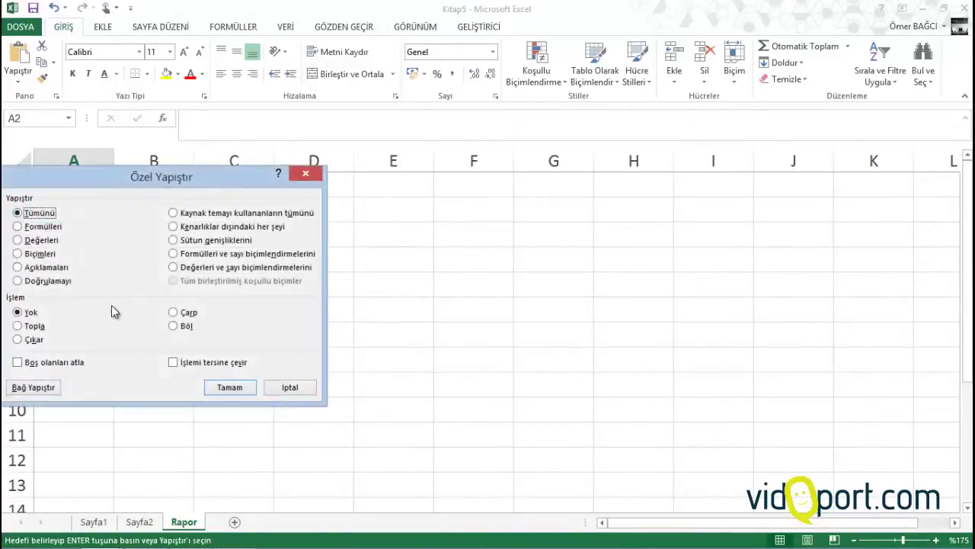
{"action": "left_click", "coordinate": [36, 388]}
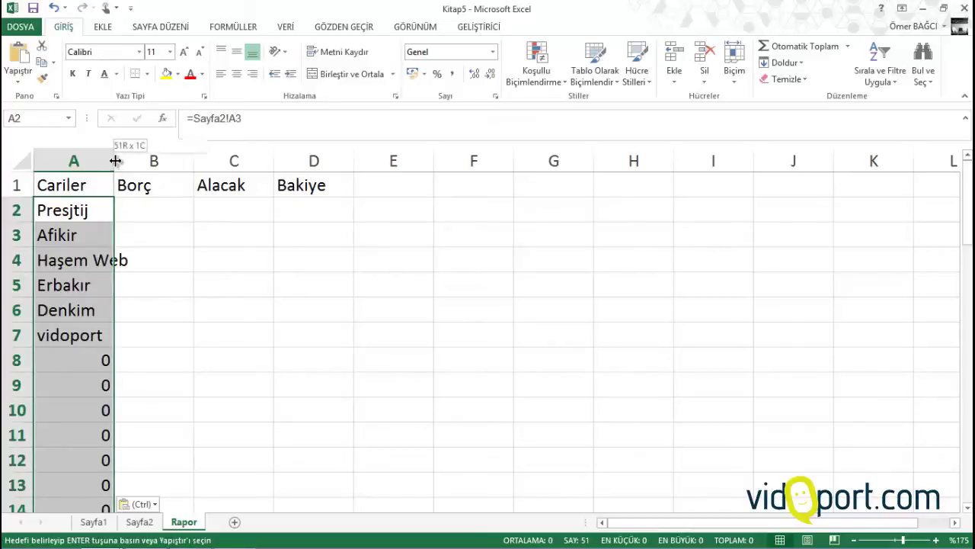
{"action": "left_click_drag", "start_coordinate": [114, 161], "coordinate": [132, 160]}
{"action": "scroll", "coordinate": [129, 305], "scroll_direction": "down", "scroll_amount": 1}
{"action": "scroll", "coordinate": [130, 317], "scroll_direction": "down", "scroll_amount": 7}
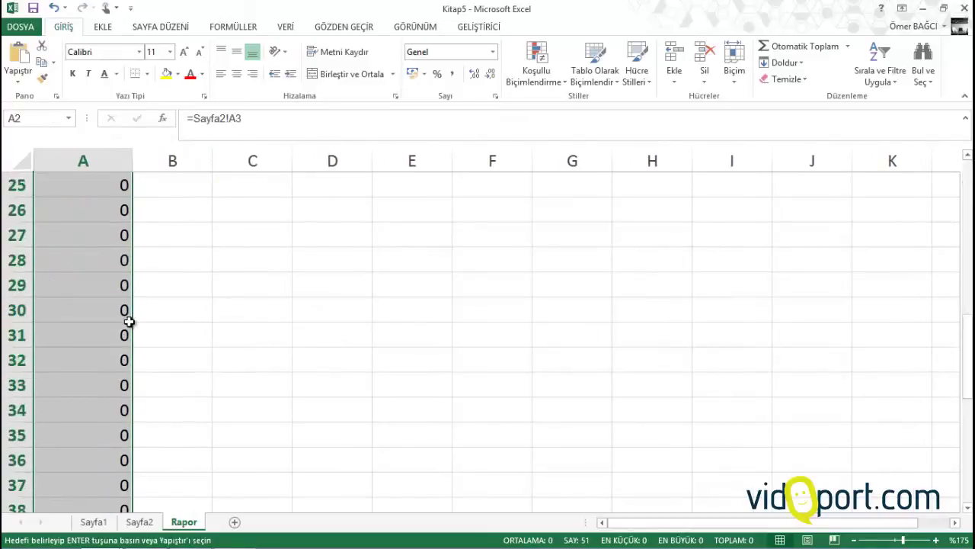
{"action": "scroll", "coordinate": [130, 318], "scroll_direction": "up", "scroll_amount": 5}
{"action": "scroll", "coordinate": [127, 324], "scroll_direction": "up", "scroll_amount": 3}
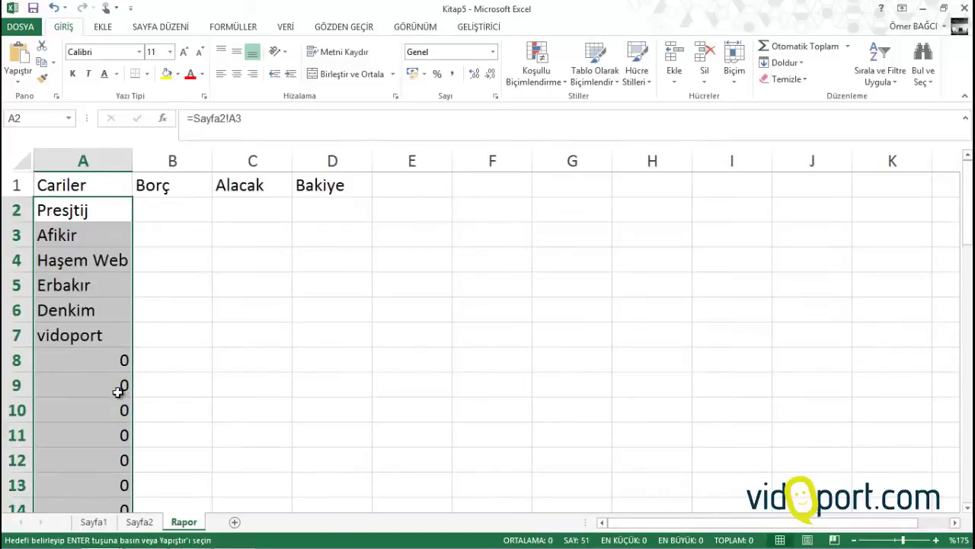
Add an Equal To 0 highlight rule to column A with a white font custom format
{"action": "left_click", "coordinate": [543, 82]}
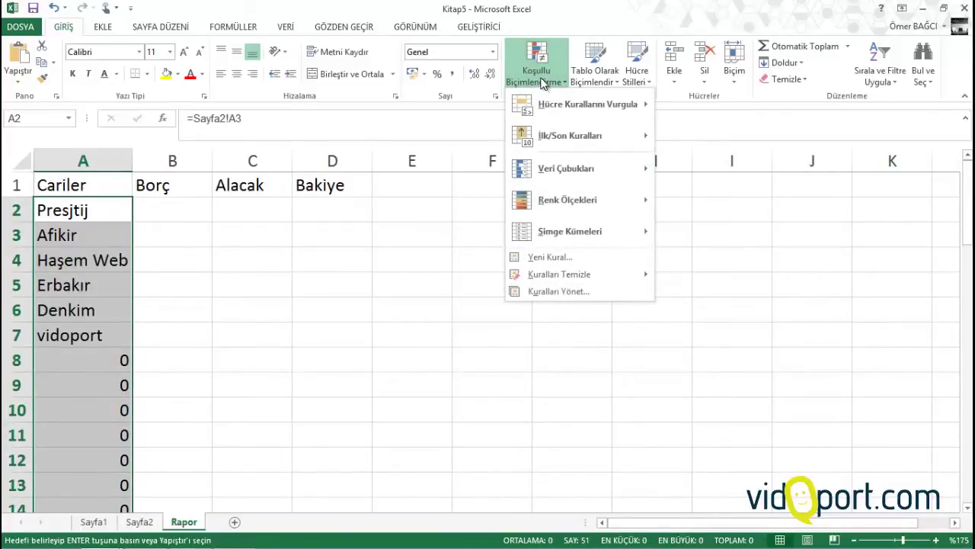
{"action": "mouse_move", "coordinate": [555, 104]}
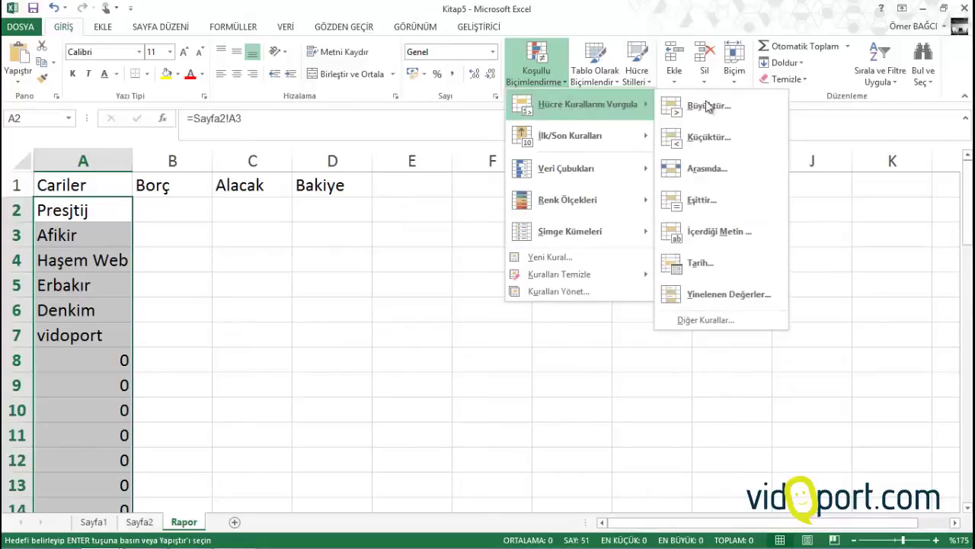
{"action": "left_click", "coordinate": [713, 205]}
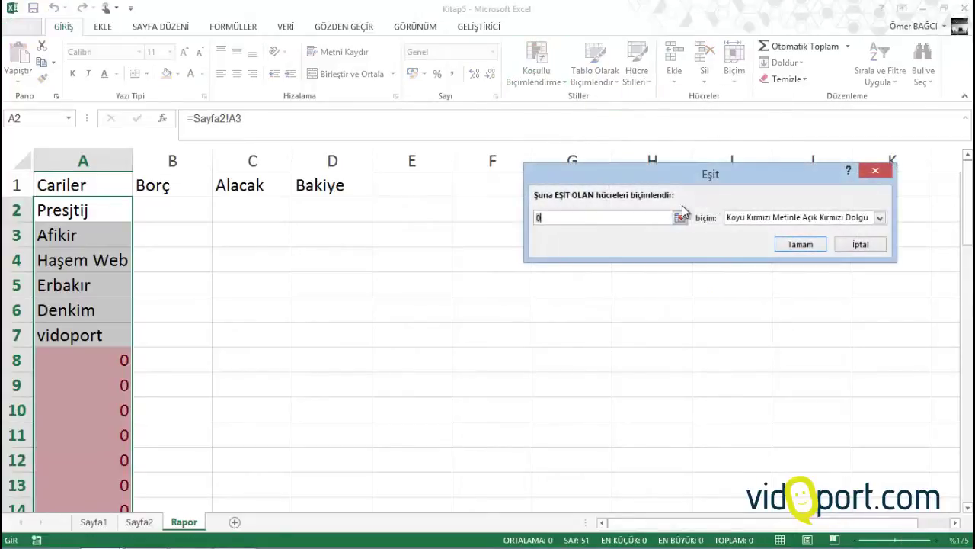
{"action": "left_click", "coordinate": [771, 219]}
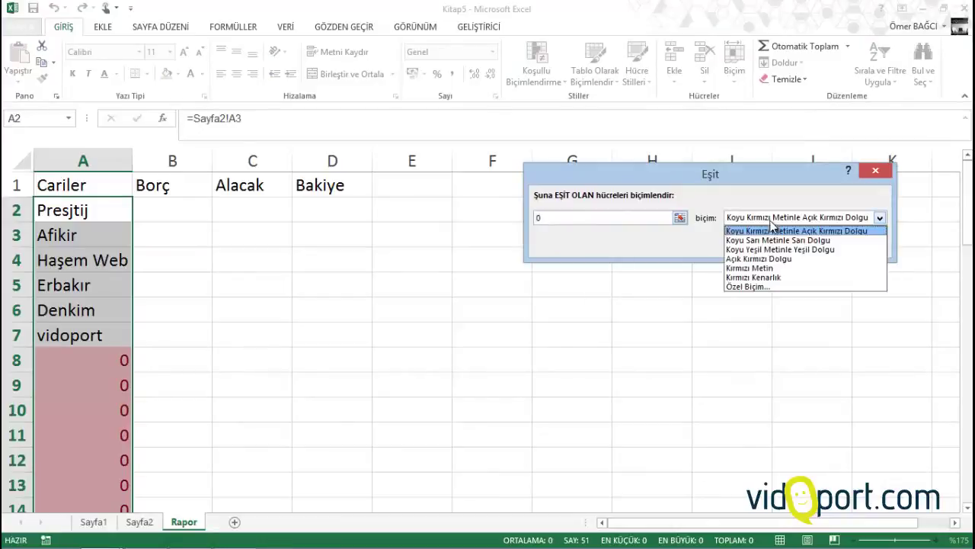
{"action": "left_click", "coordinate": [751, 287]}
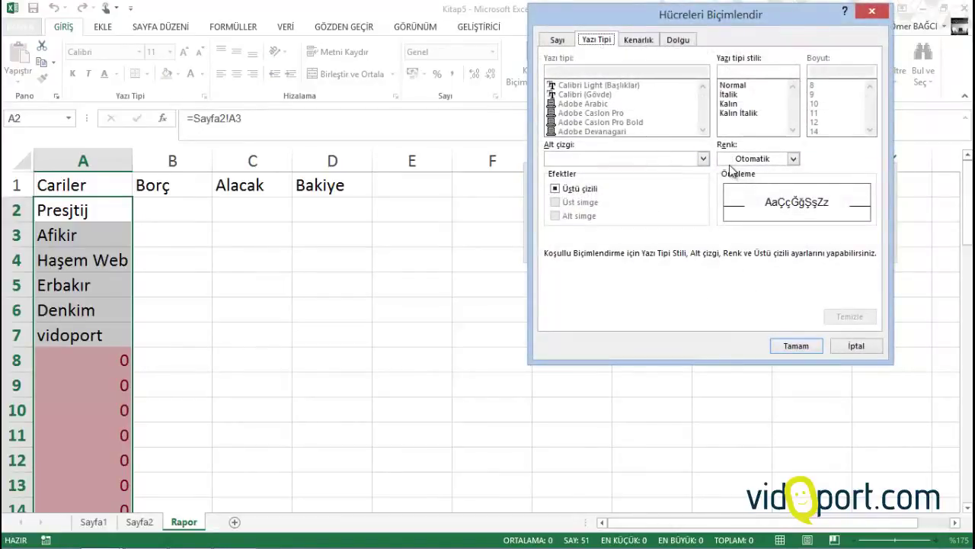
{"action": "left_click", "coordinate": [732, 159]}
{"action": "left_click", "coordinate": [726, 208]}
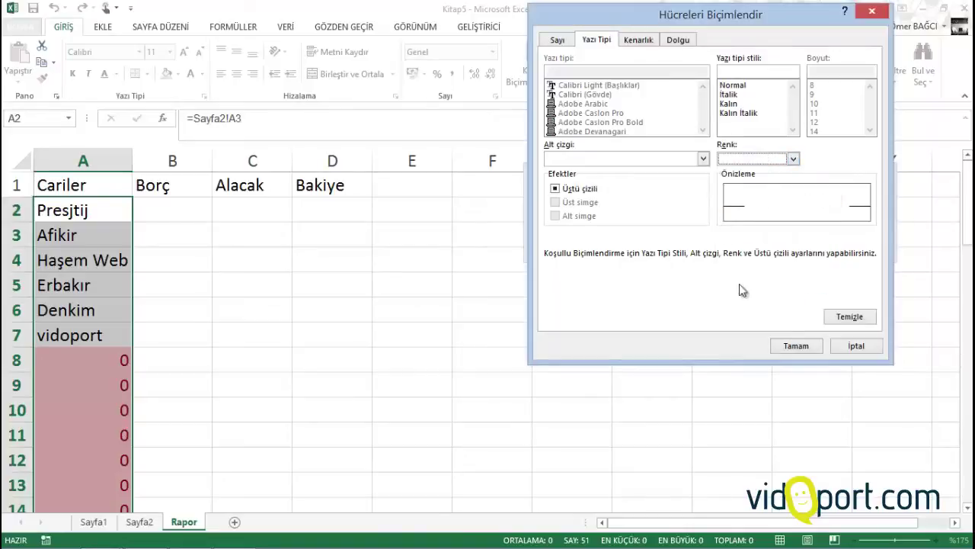
{"action": "left_click", "coordinate": [798, 348]}
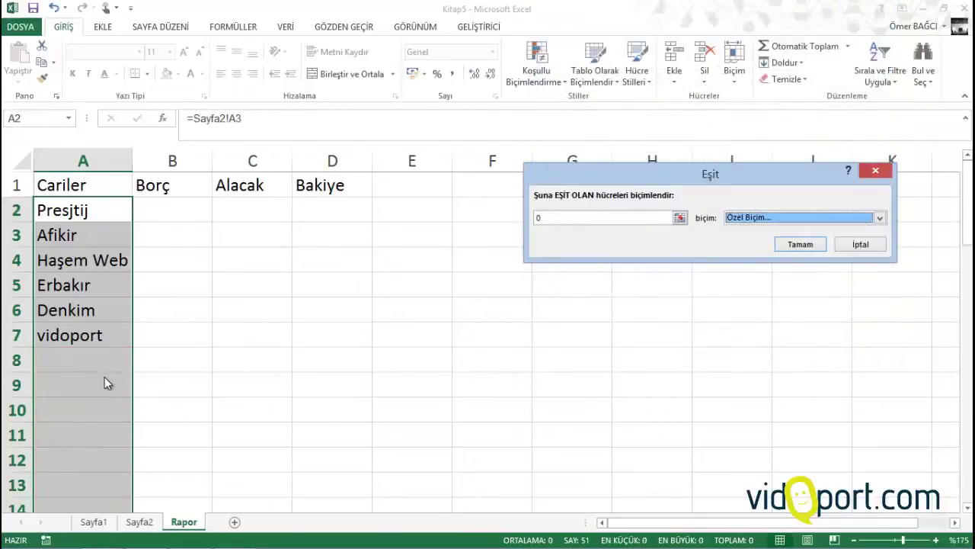
{"action": "left_click", "coordinate": [798, 244]}
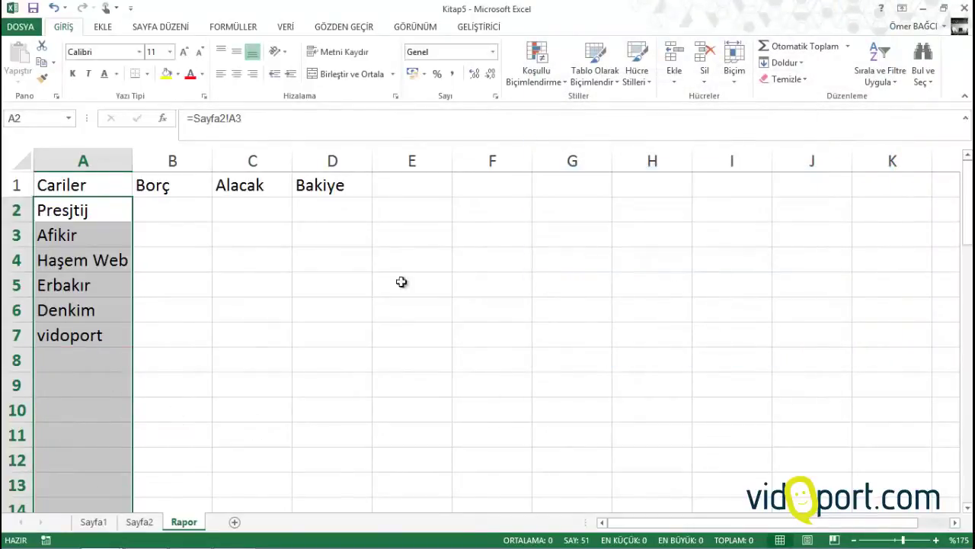
Select cells B2, C2 and D2 in turn
{"action": "left_click", "coordinate": [145, 206]}
{"action": "left_click", "coordinate": [246, 206]}
{"action": "left_click", "coordinate": [333, 204]}
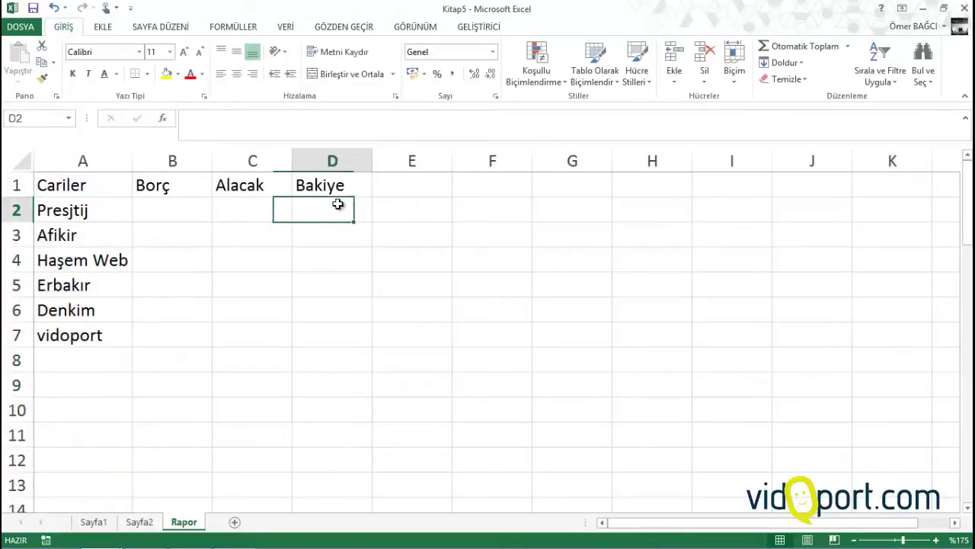
{"action": "left_click", "coordinate": [250, 196]}
{"action": "left_click", "coordinate": [201, 208]}
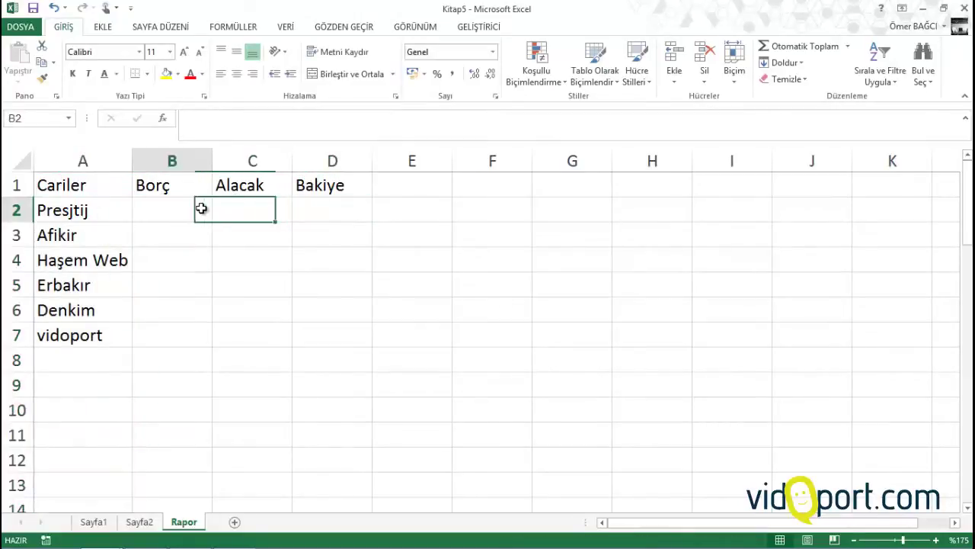
{"action": "left_click", "coordinate": [97, 522]}
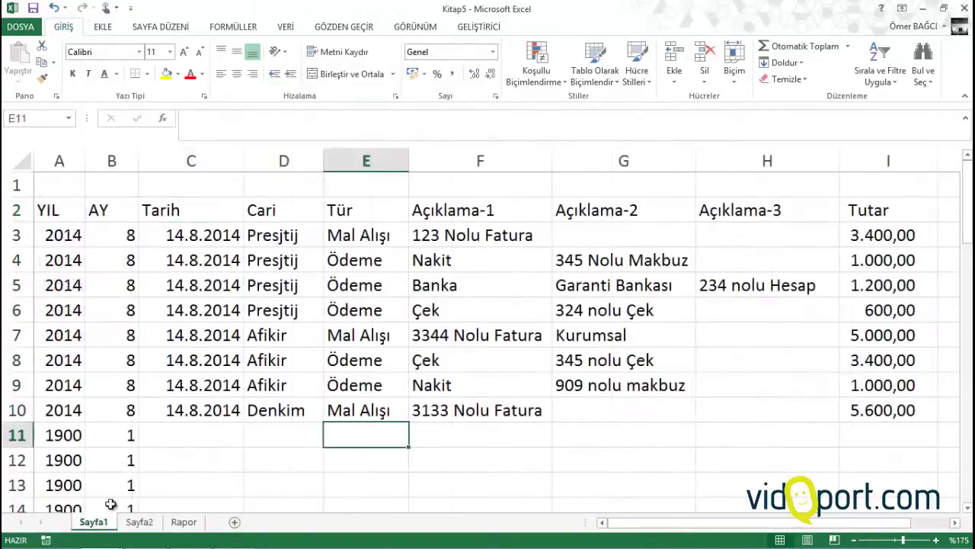
{"action": "left_click", "coordinate": [354, 236]}
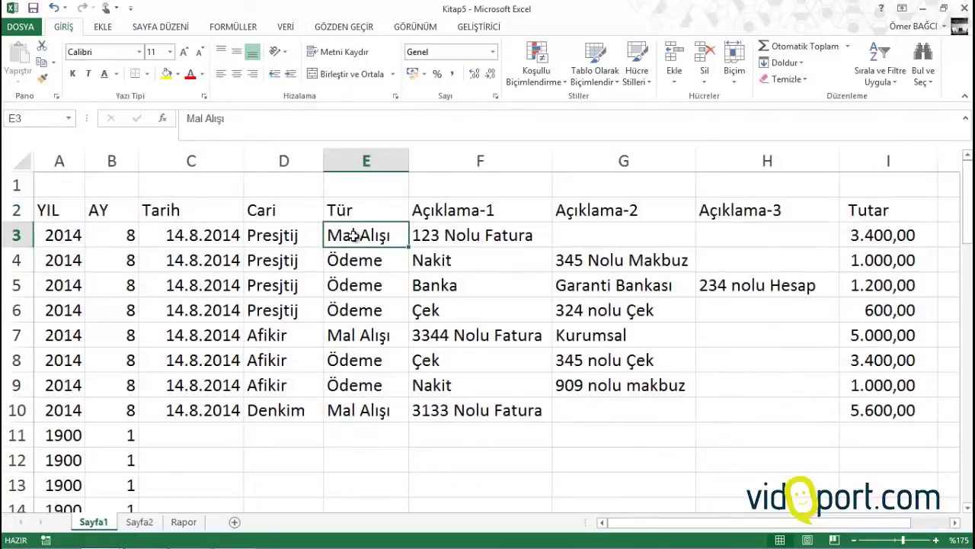
{"action": "left_click", "coordinate": [353, 262]}
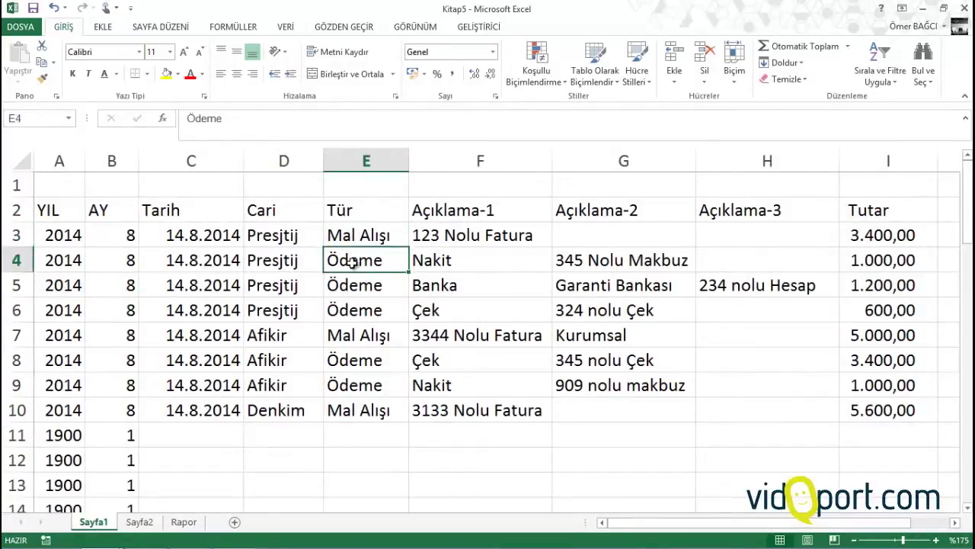
{"action": "left_click", "coordinate": [353, 290]}
{"action": "left_click", "coordinate": [350, 335]}
{"action": "left_click", "coordinate": [351, 380]}
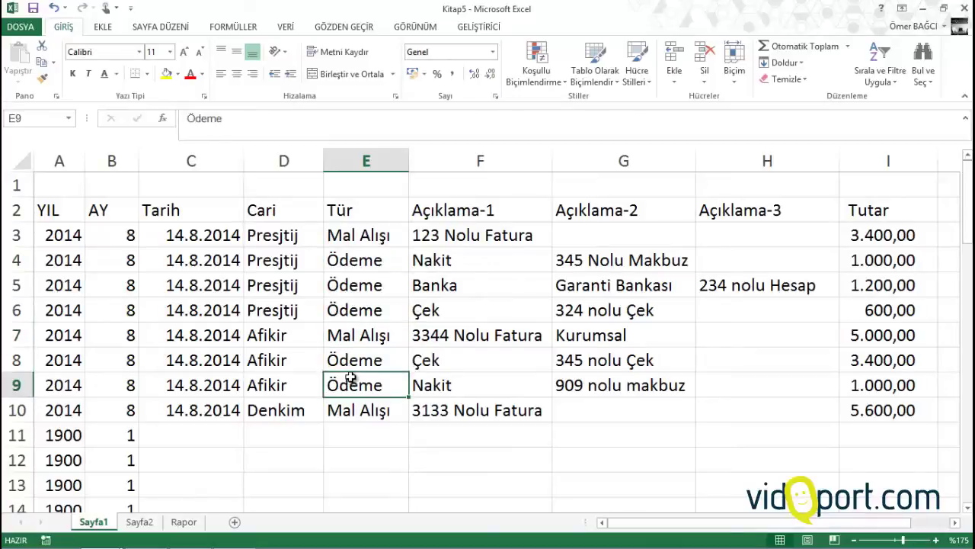
{"action": "left_click", "coordinate": [352, 364]}
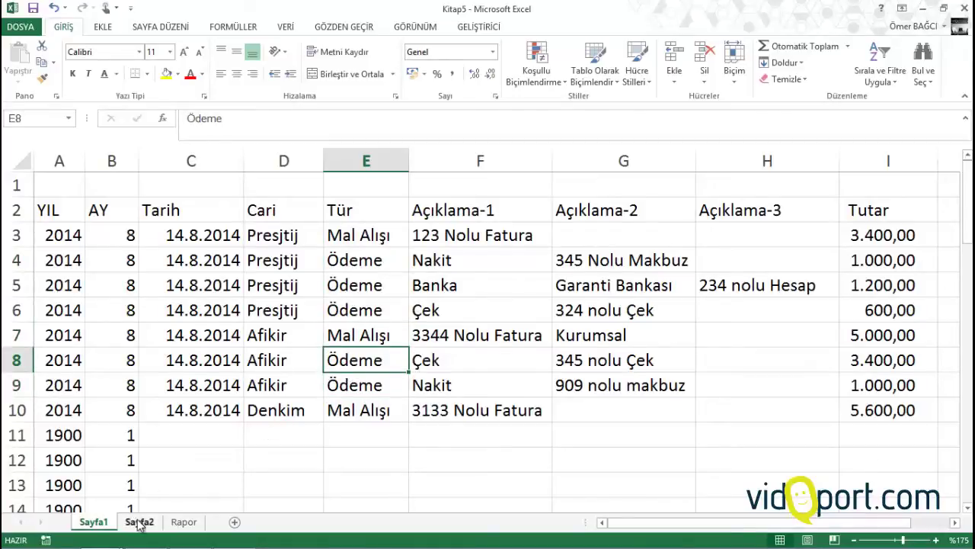
Start an ETOPLA formula on Rapor using Sayfa1's Tür column, then cancel it
{"action": "left_click", "coordinate": [181, 522]}
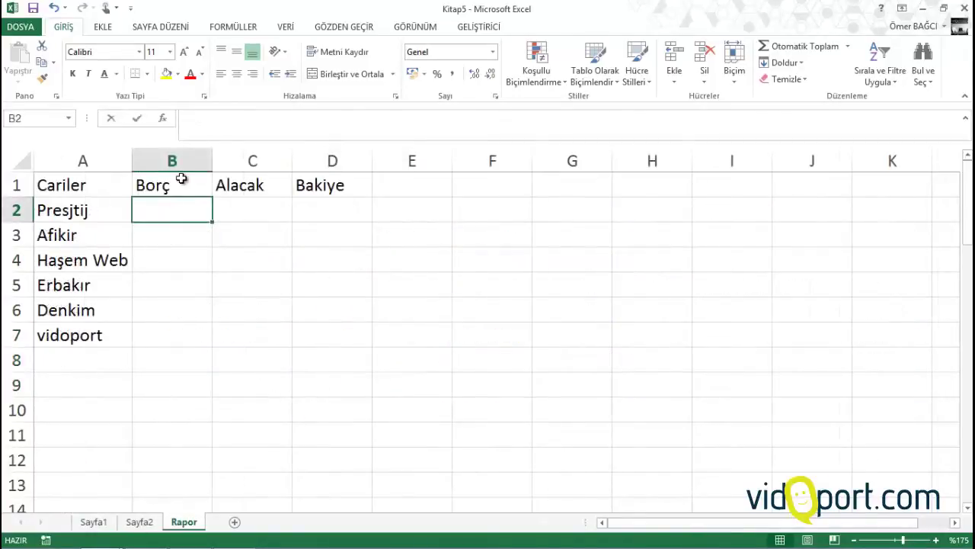
{"action": "type", "text": "=e"}
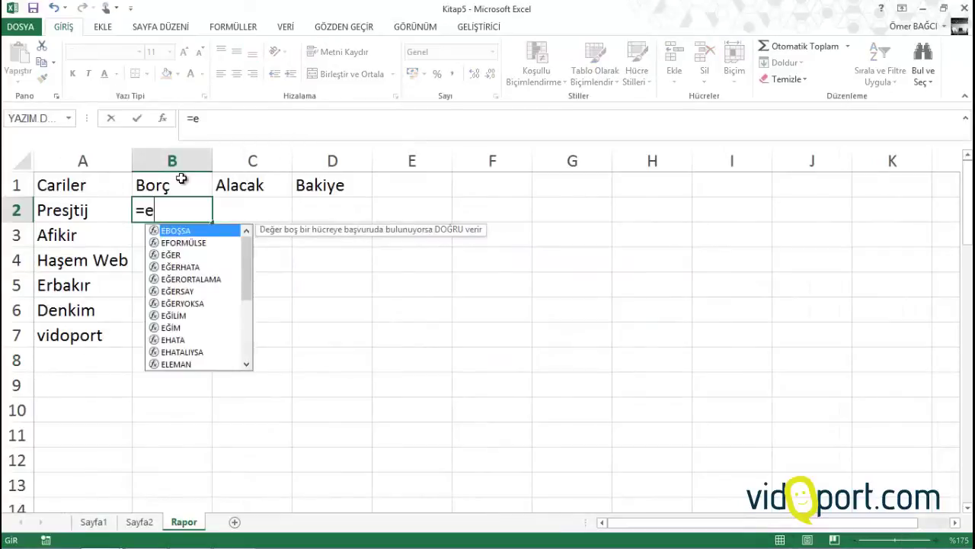
{"action": "type", "text": "top"}
{"action": "key", "text": "Tab"}
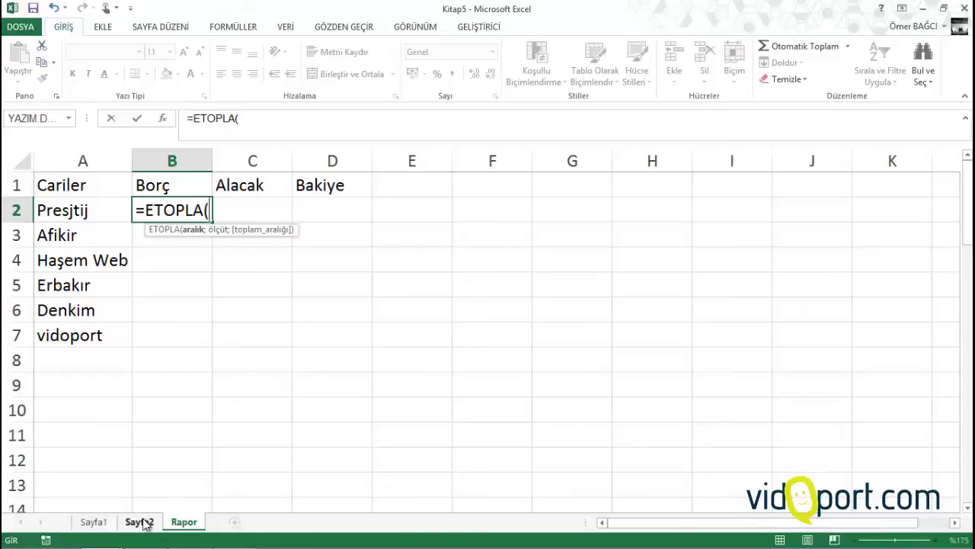
{"action": "left_click", "coordinate": [94, 521]}
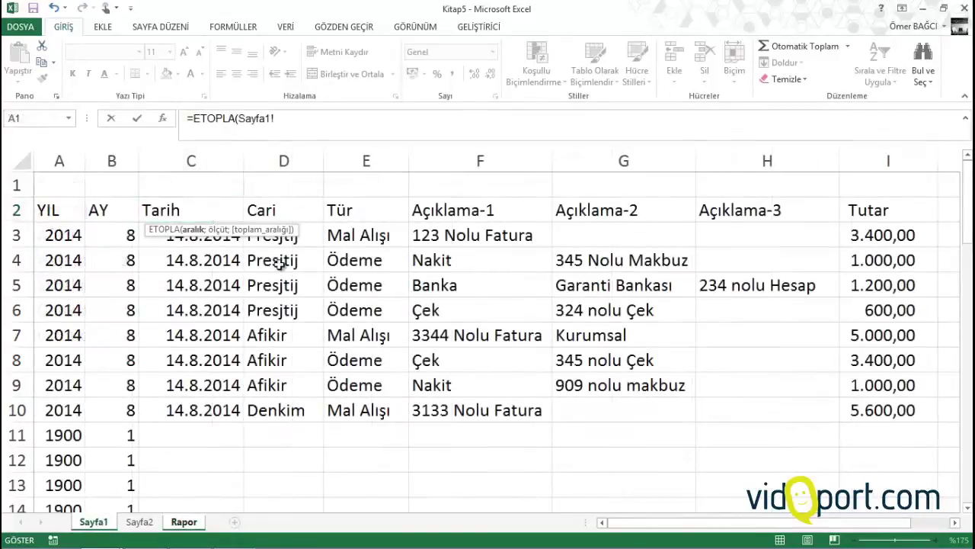
{"action": "left_click", "coordinate": [354, 161]}
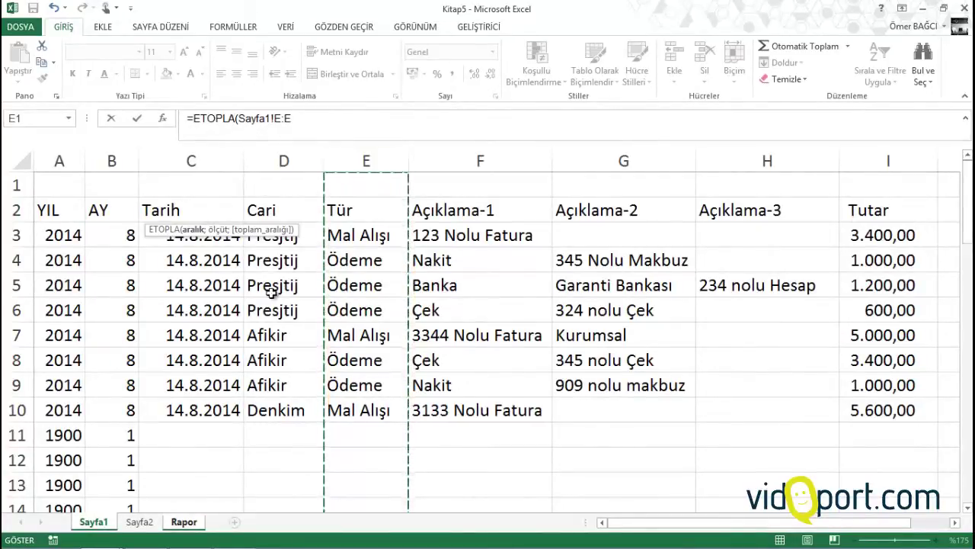
{"action": "key", "text": "Escape"}
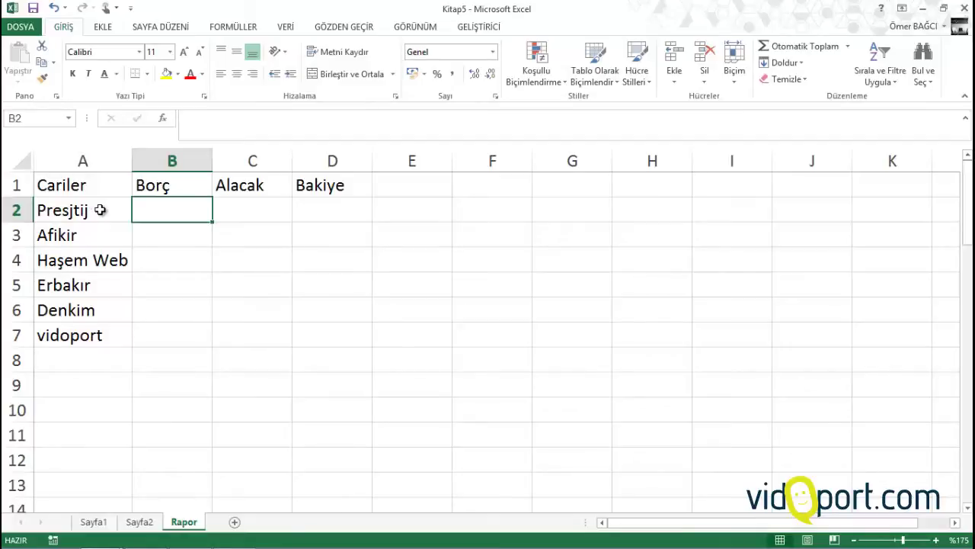
In B2, start a ÇOKETOPLA summing Sayfa1 column I with column D as the first criteria range
{"action": "type", "text": "="}
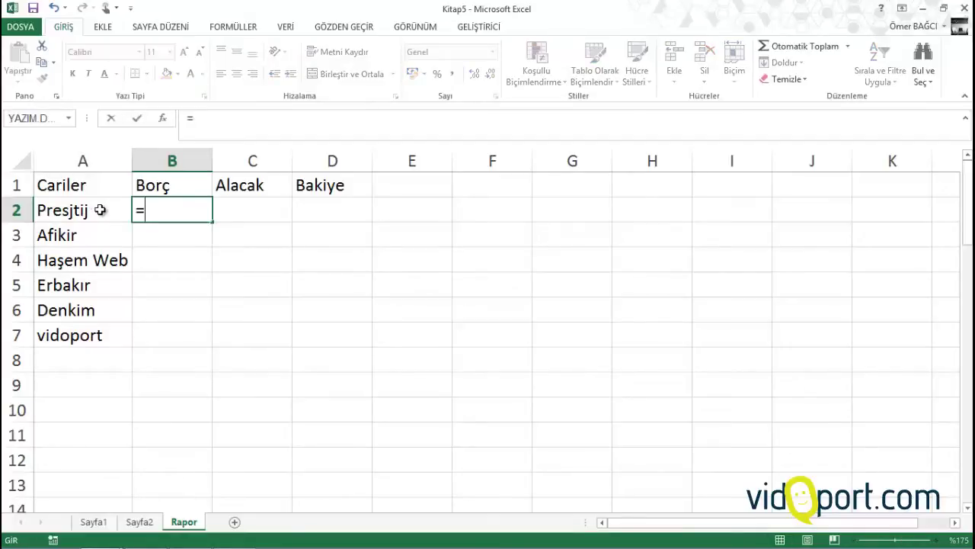
{"action": "type", "text": "çok"}
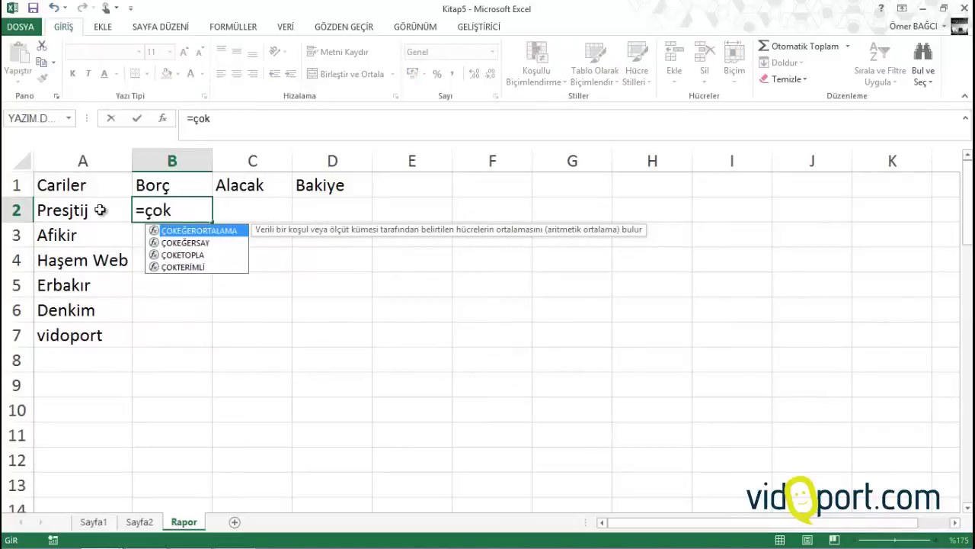
{"action": "key", "text": "Down"}
{"action": "key", "text": "Down"}
{"action": "key", "text": "Tab"}
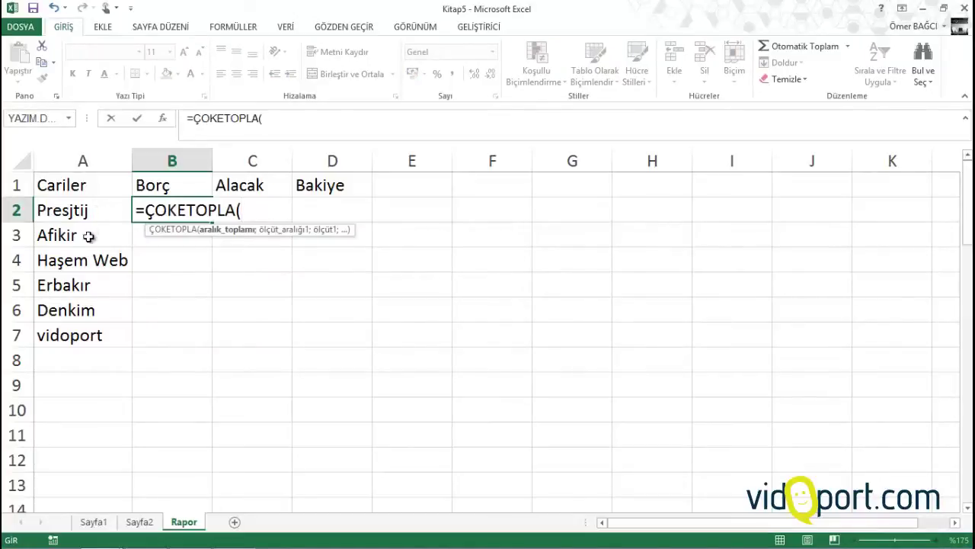
{"action": "left_click", "coordinate": [94, 522]}
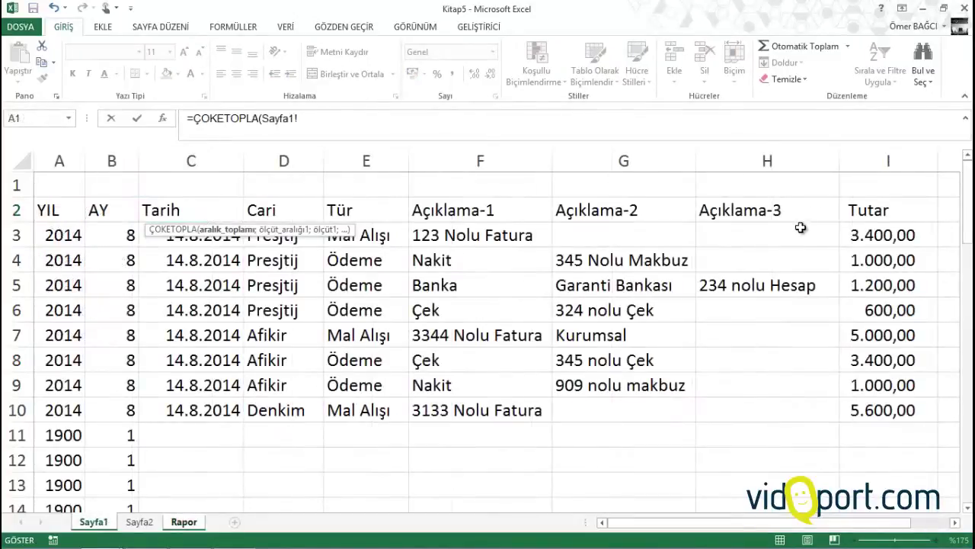
{"action": "left_click", "coordinate": [890, 158]}
{"action": "type", "text": ";"}
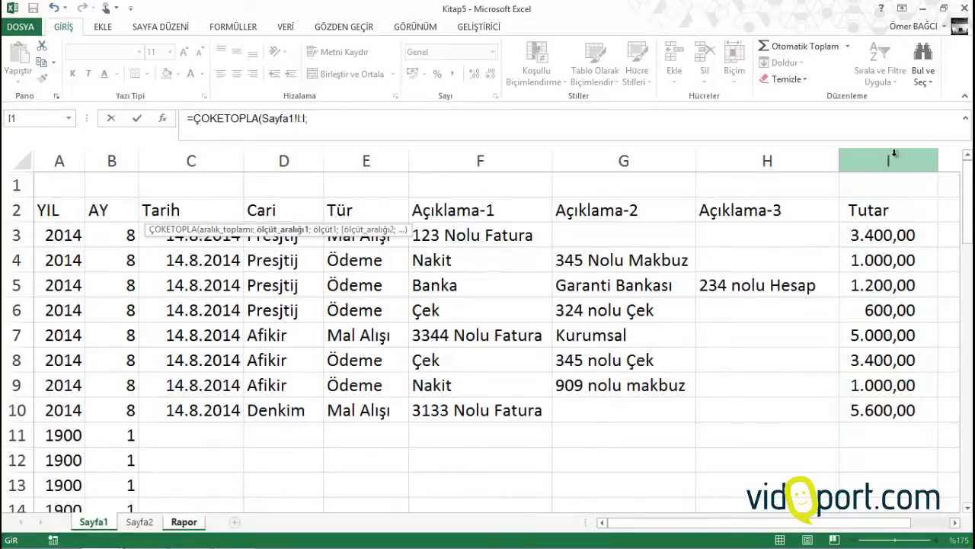
{"action": "left_click", "coordinate": [282, 160]}
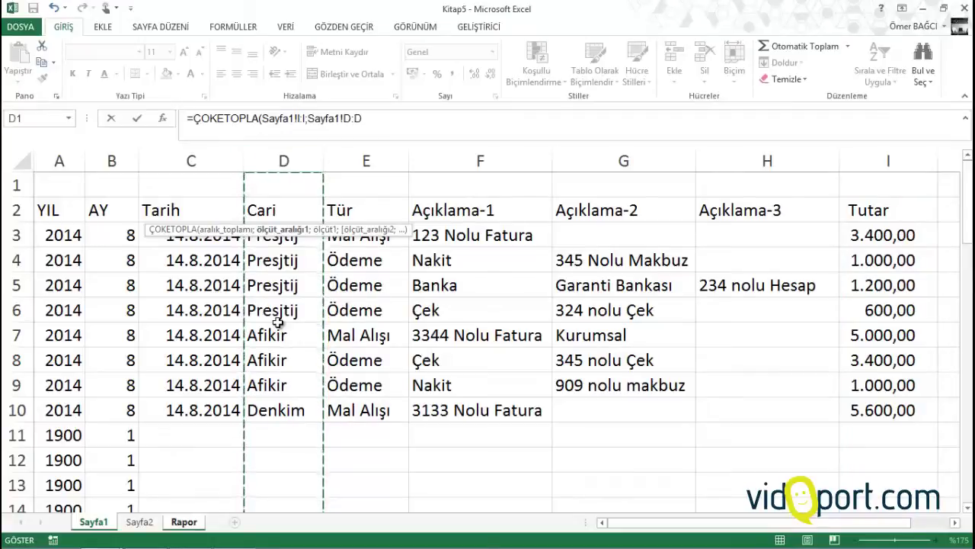
{"action": "type", "text": ";"}
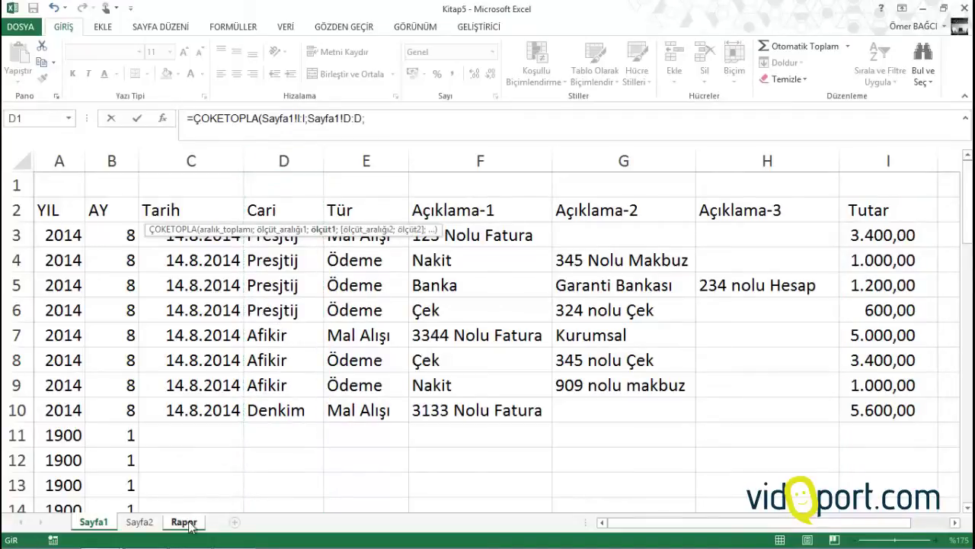
Add Rapor A2 as the criterion and Sayfa1 column E as the second criteria range
{"action": "left_click", "coordinate": [183, 521]}
{"action": "left_click", "coordinate": [78, 211]}
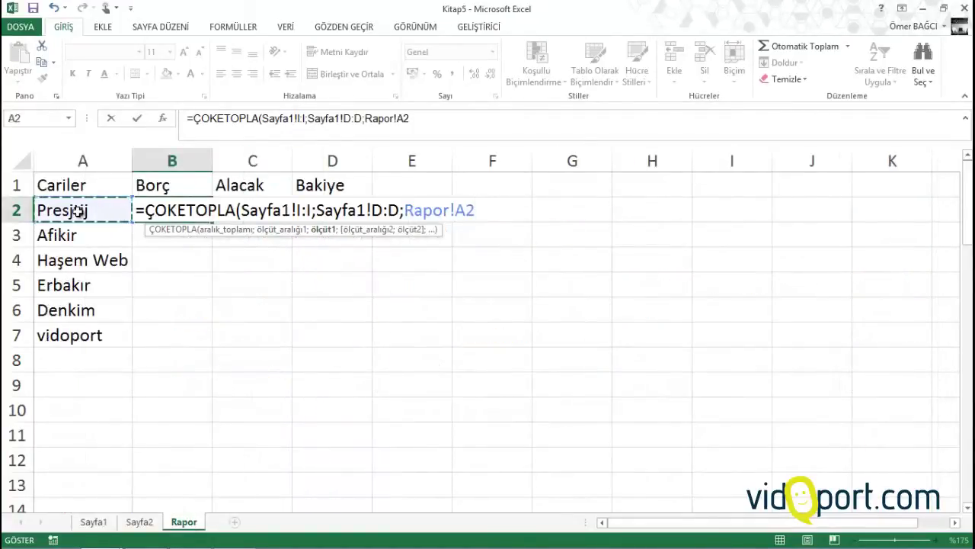
{"action": "type", "text": ";"}
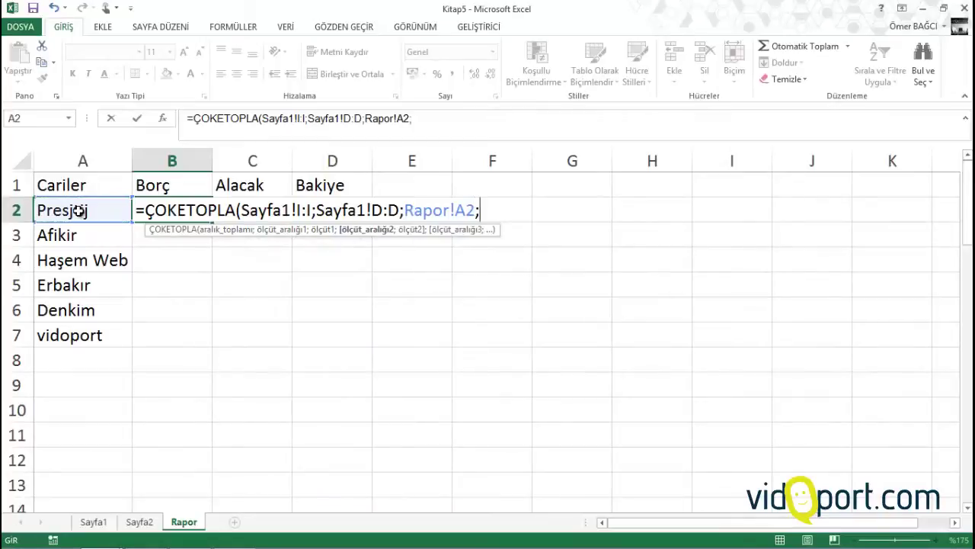
{"action": "left_click", "coordinate": [103, 526]}
{"action": "left_click", "coordinate": [367, 160]}
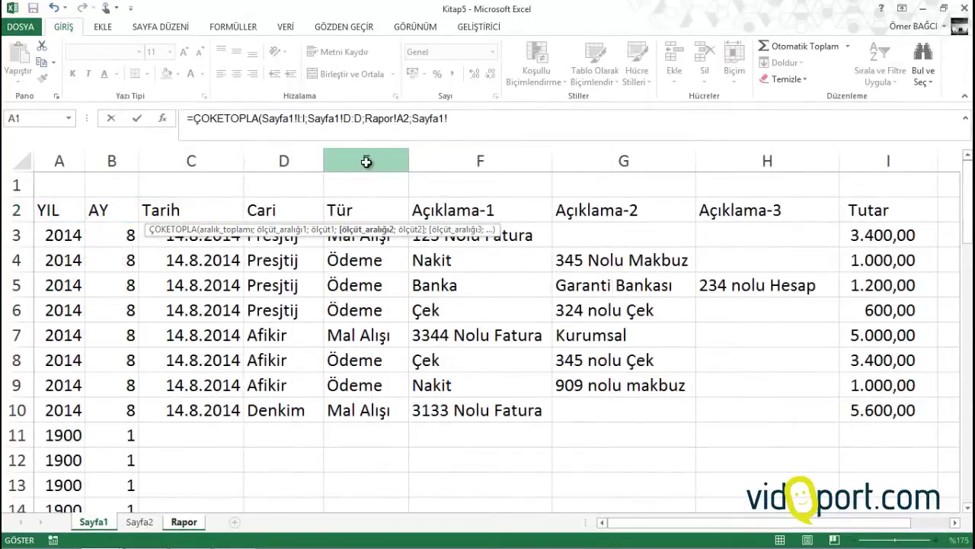
{"action": "type", "text": ";"}
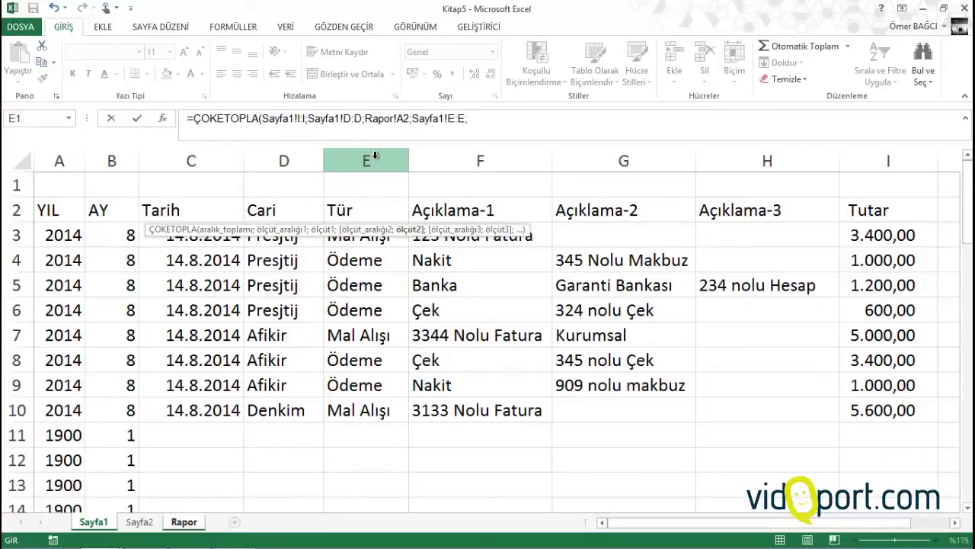
{"action": "type", "text": "\"Mal Alışı"}
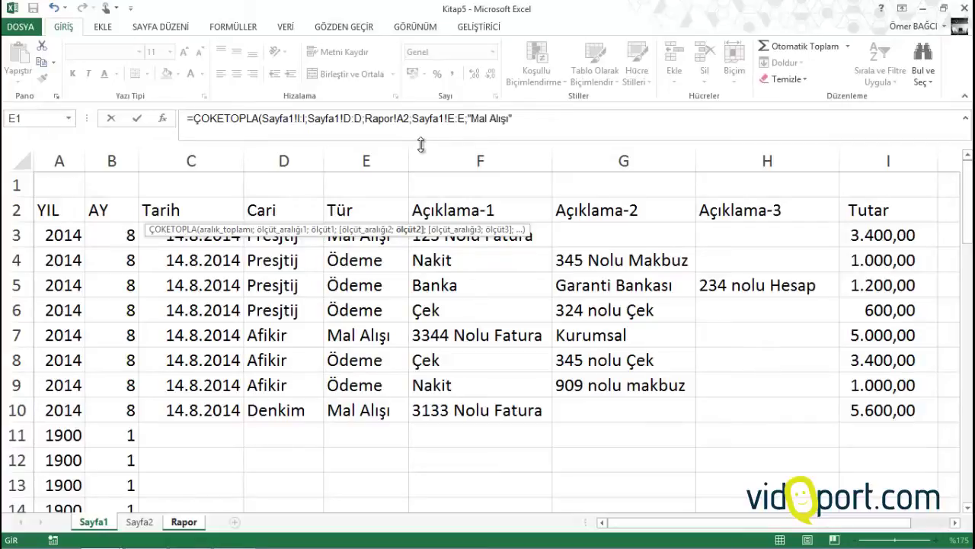
Enter the Borç formula and fill it down column B to row 53
{"action": "key", "text": "Return"}
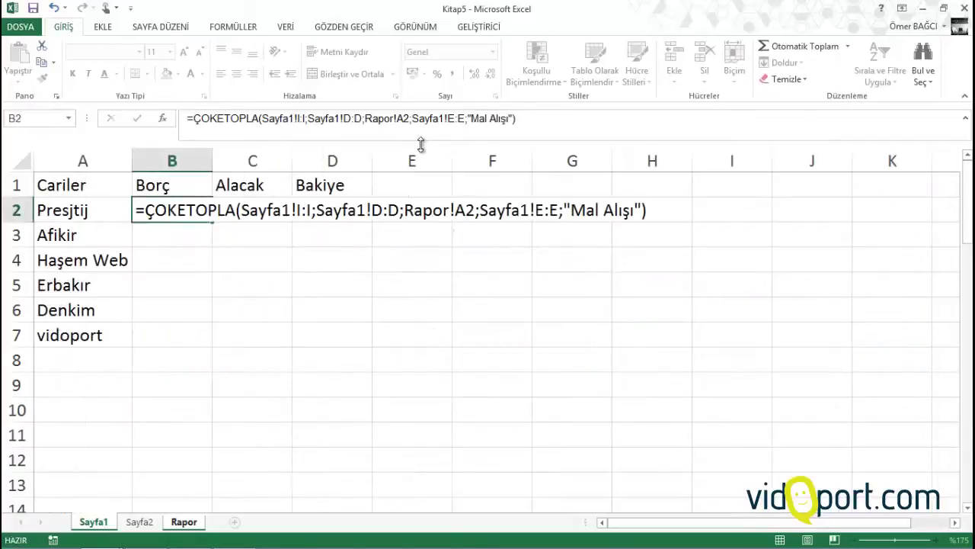
{"action": "left_click", "coordinate": [197, 219]}
{"action": "left_click_drag", "start_coordinate": [212, 221], "coordinate": [215, 351]}
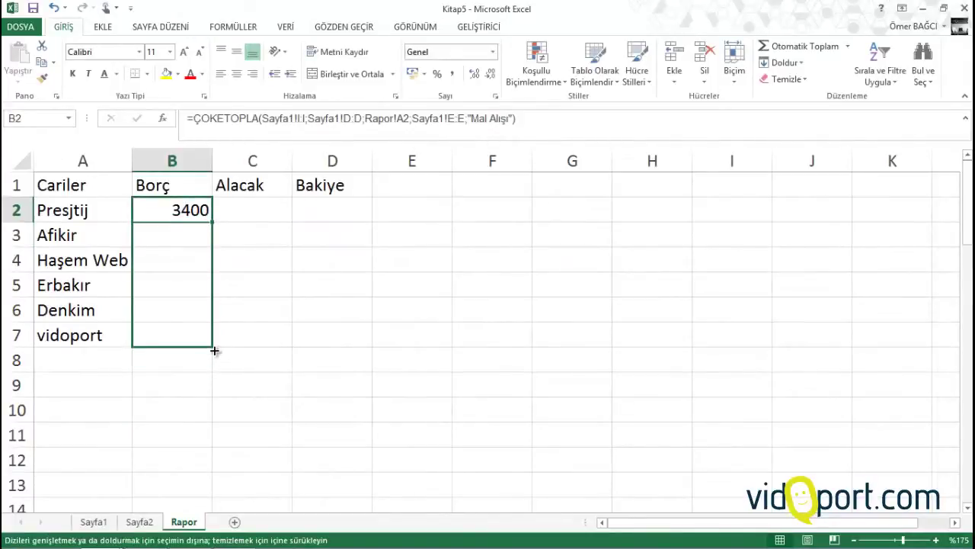
{"action": "left_click_drag", "start_coordinate": [210, 403], "coordinate": [202, 499]}
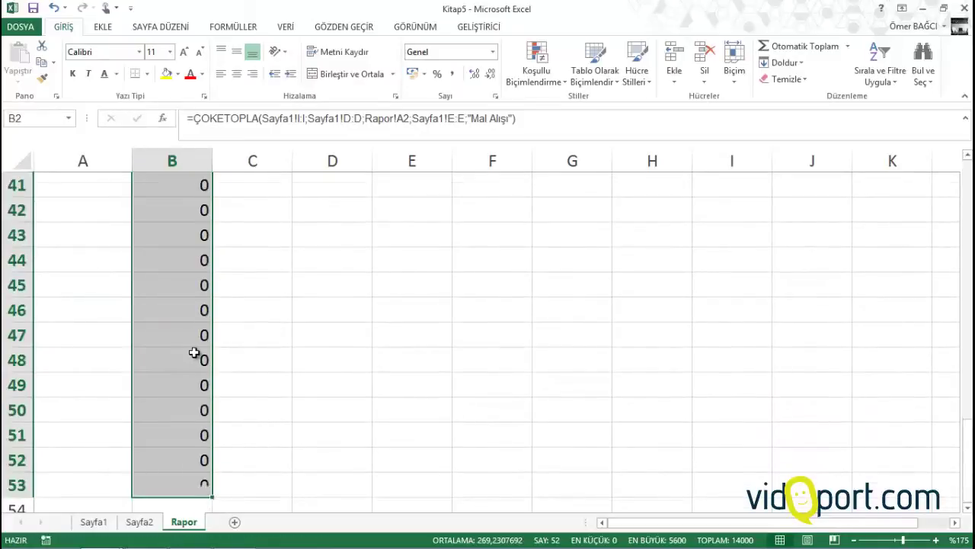
{"action": "scroll", "coordinate": [195, 352], "scroll_direction": "up", "scroll_amount": 13}
{"action": "scroll", "coordinate": [195, 352], "scroll_direction": "up", "scroll_amount": 1}
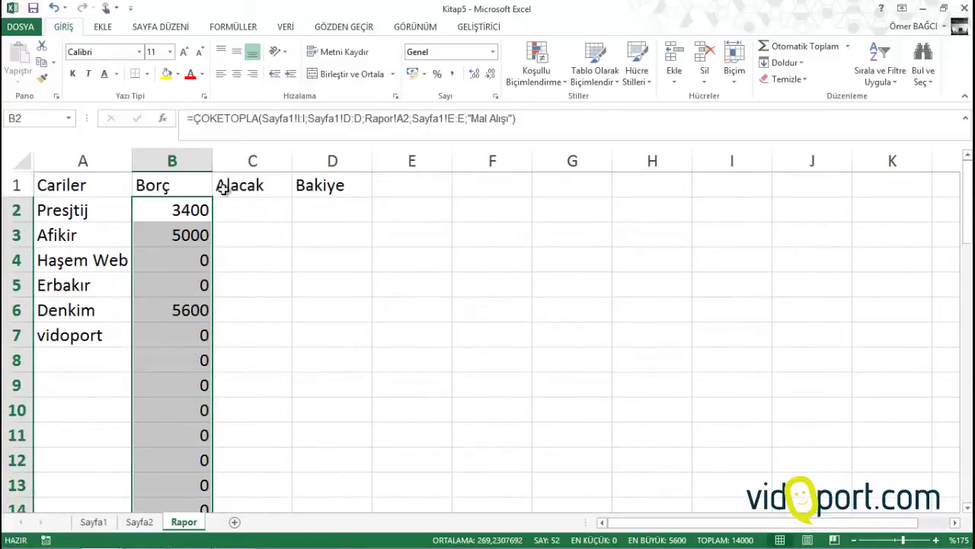
Apply the Finansal number format to the Borç values
{"action": "left_click", "coordinate": [453, 74]}
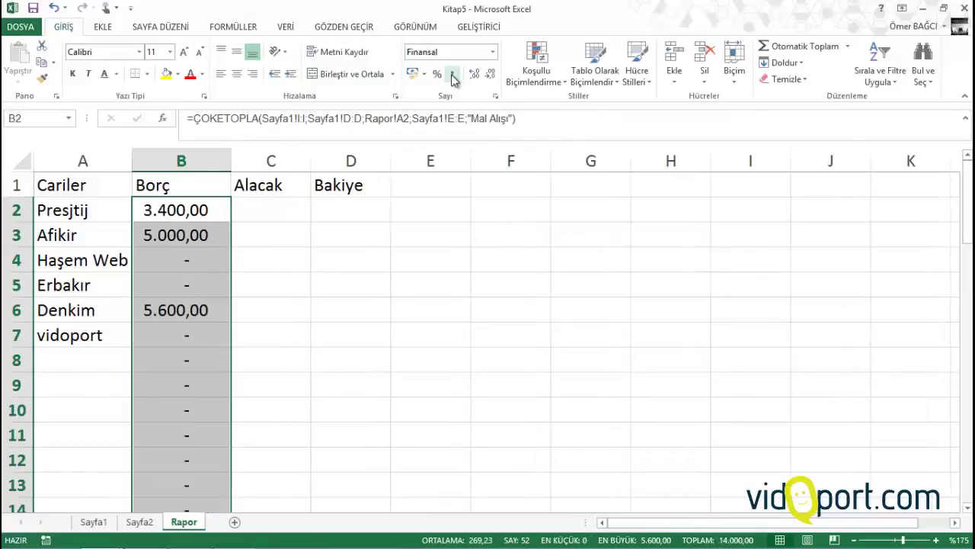
{"action": "left_click", "coordinate": [293, 331]}
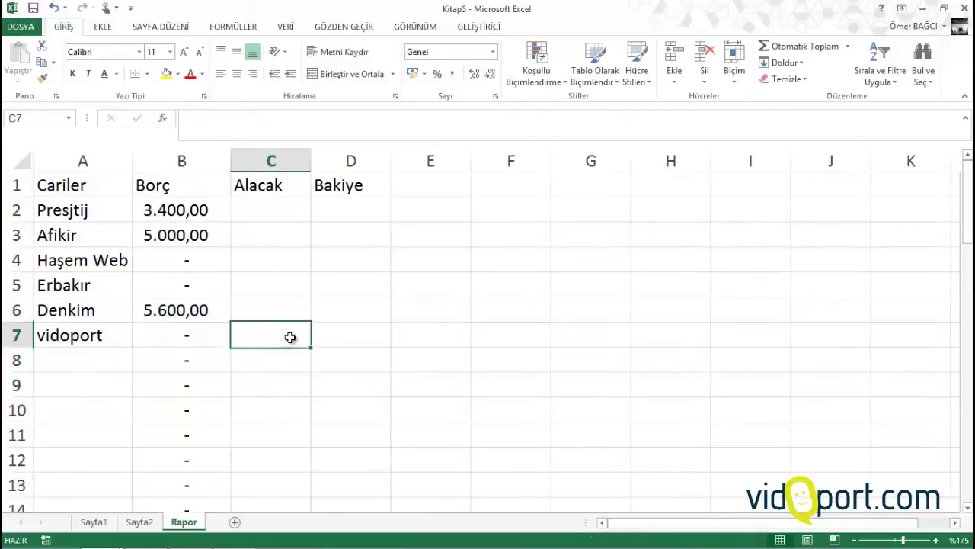
{"action": "left_click", "coordinate": [182, 206]}
{"action": "left_click", "coordinate": [267, 213]}
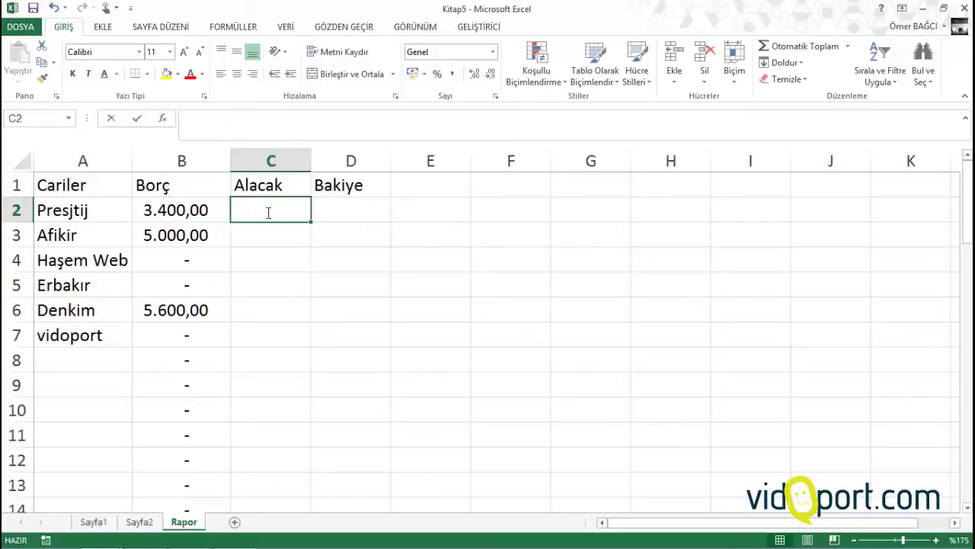
Change the headers to Mal Alışlarımız in B1 and Ödemelerimiz in C1
{"action": "type", "text": "="}
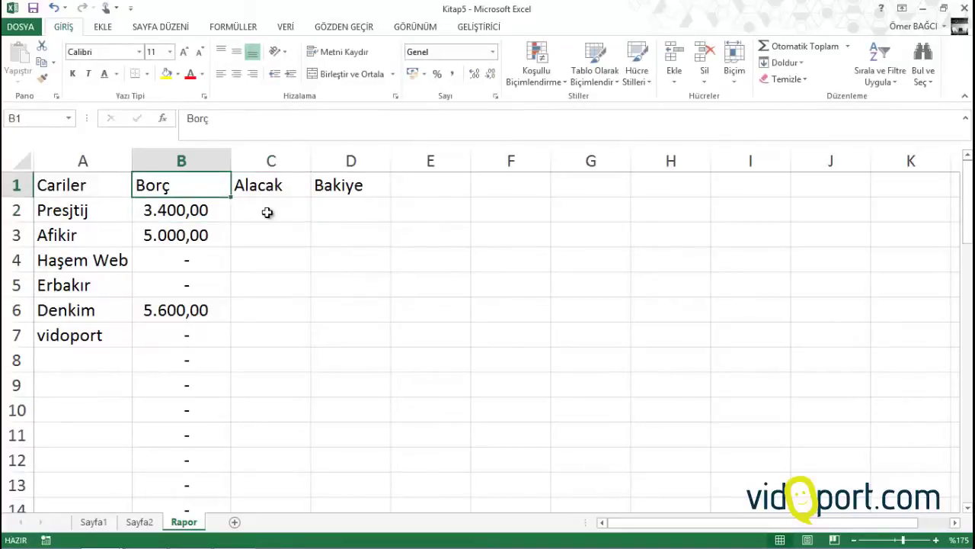
{"action": "type", "text": "Mal"}
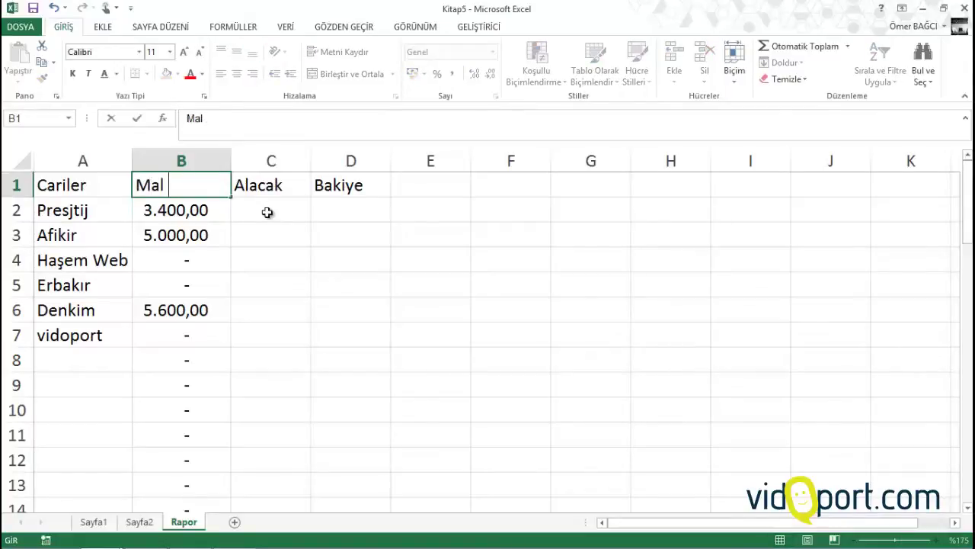
{"action": "type", "text": "ışlarımız"}
{"action": "key", "text": "Tab"}
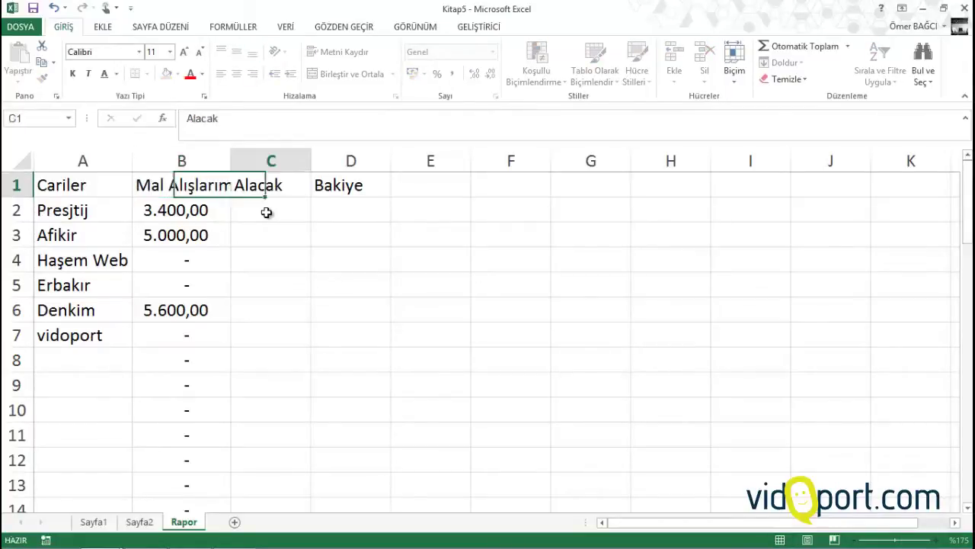
{"action": "key", "text": "BackSpace"}
{"action": "type", "text": "Öd"}
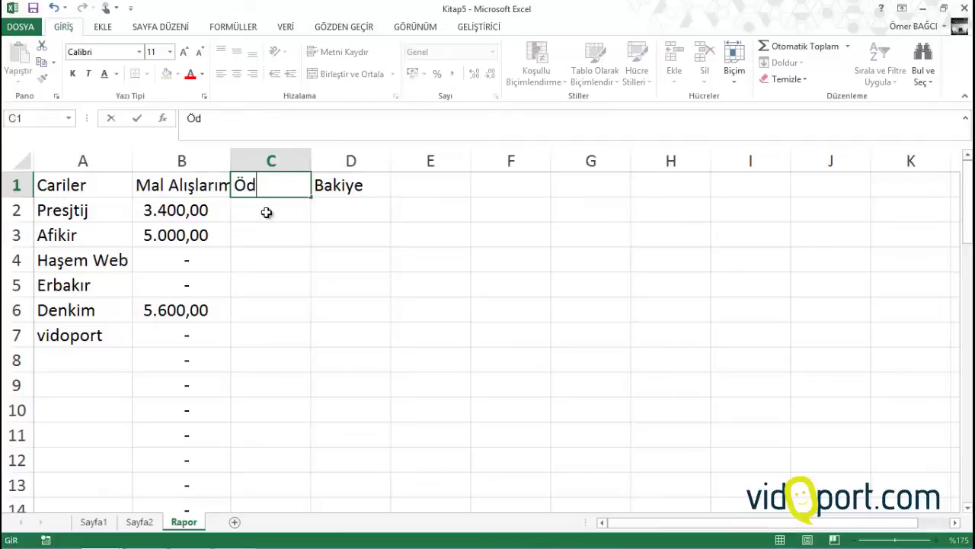
{"action": "type", "text": "emelerini"}
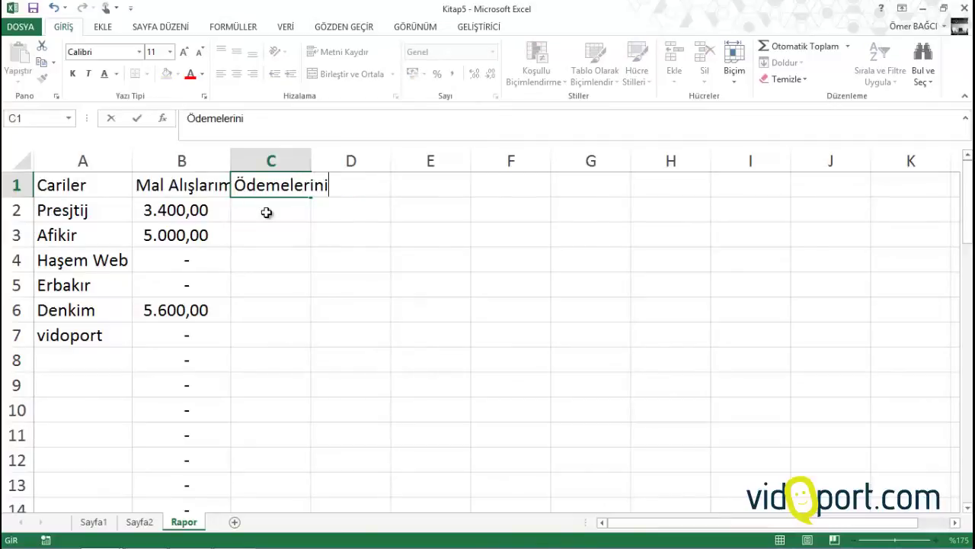
{"action": "type", "text": "mz"}
{"action": "type", "text": "iz"}
{"action": "left_click", "coordinate": [265, 212]}
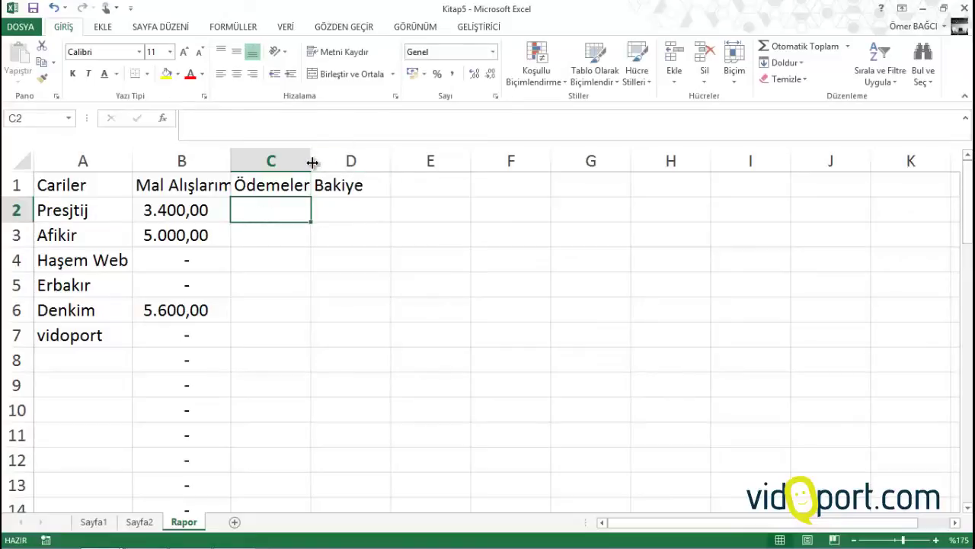
Widen columns B and C to fit the new headers
{"action": "left_click_drag", "start_coordinate": [313, 162], "coordinate": [344, 161]}
{"action": "left_click_drag", "start_coordinate": [231, 157], "coordinate": [268, 151]}
{"action": "left_click_drag", "start_coordinate": [380, 151], "coordinate": [389, 153]}
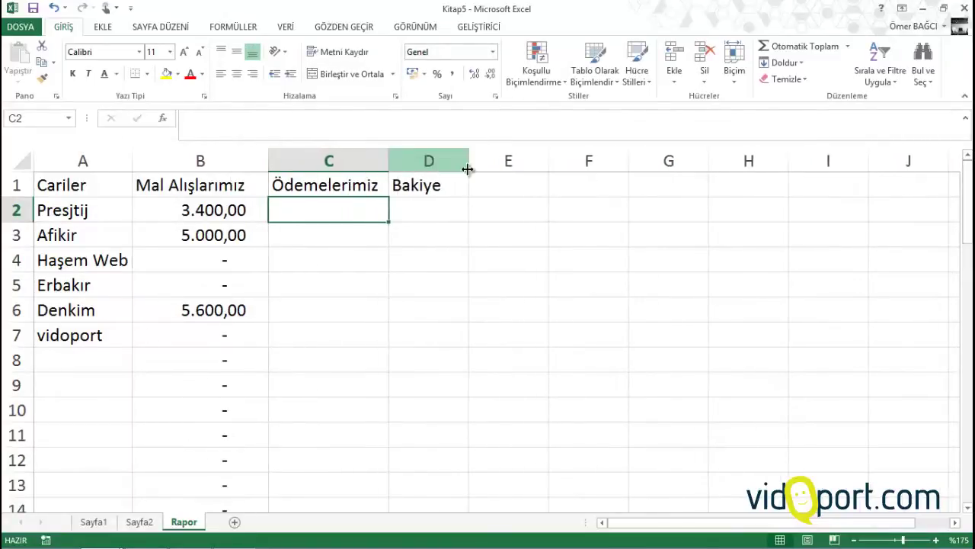
{"action": "left_click_drag", "start_coordinate": [461, 163], "coordinate": [472, 157]}
{"action": "left_click", "coordinate": [354, 211]}
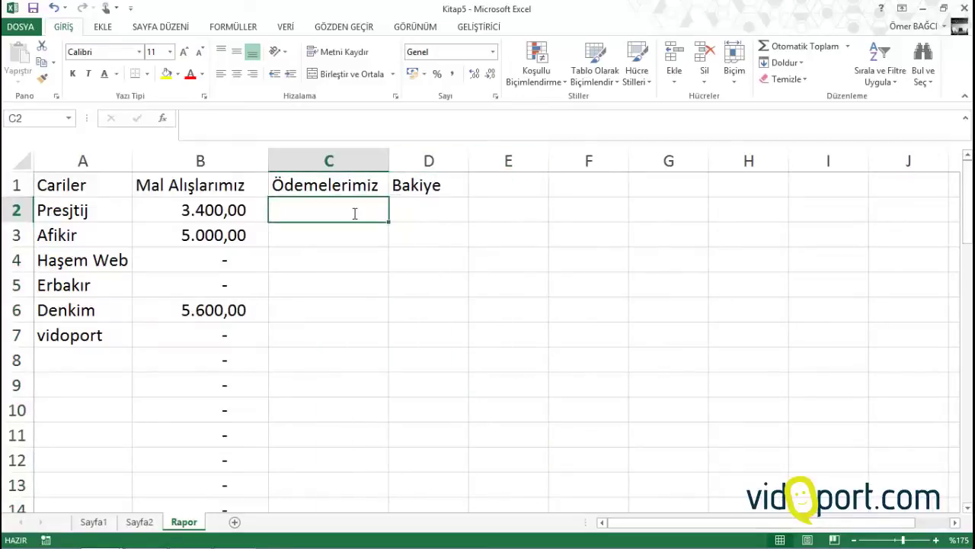
In C2, start a ÇOKETOPLA summing Sayfa1 column I with column D as the first criteria range
{"action": "type", "text": "=çoketo"}
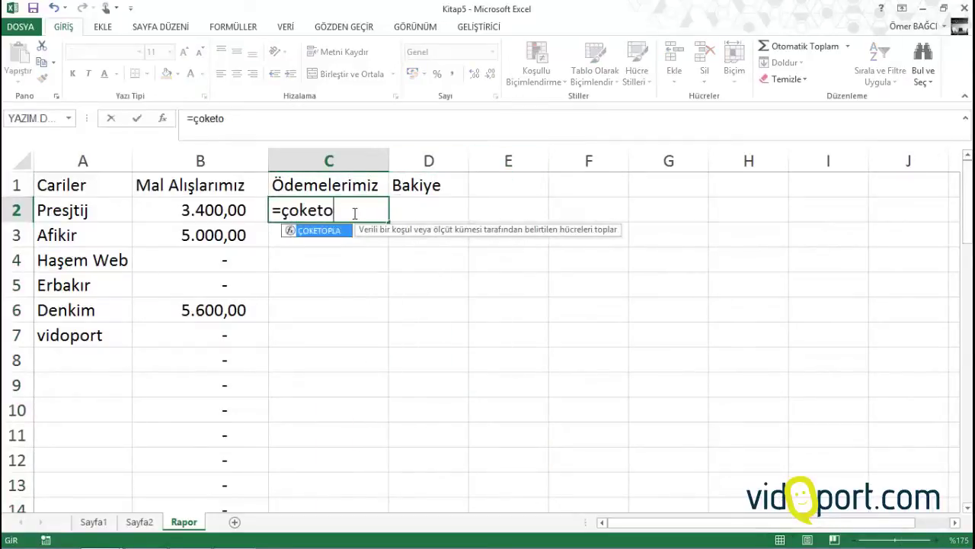
{"action": "key", "text": "Tab"}
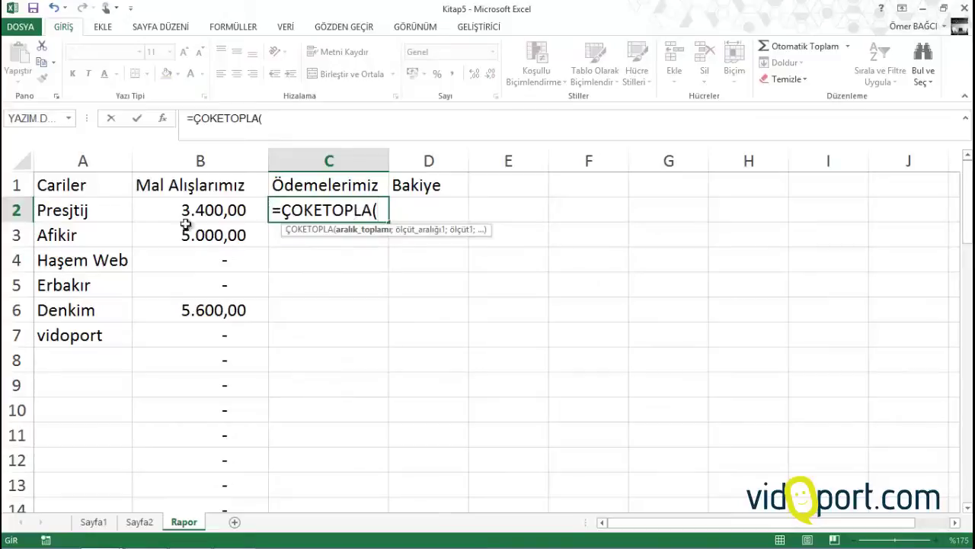
{"action": "left_click", "coordinate": [94, 521]}
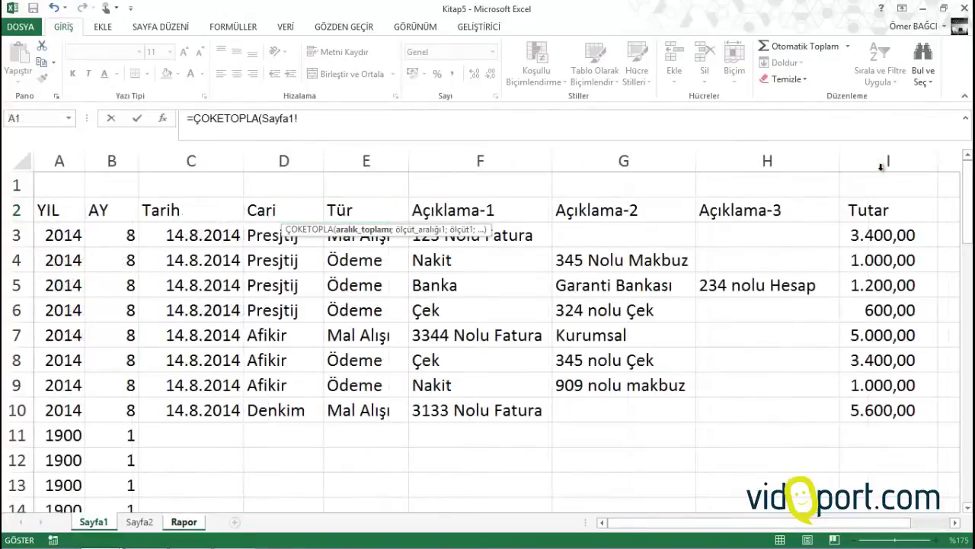
{"action": "left_click", "coordinate": [881, 166]}
{"action": "type", "text": ";"}
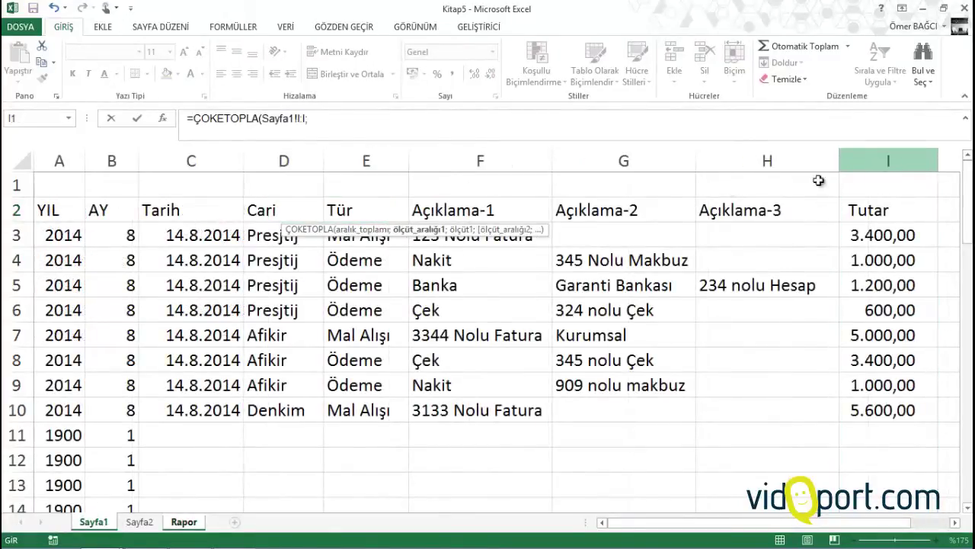
{"action": "left_click", "coordinate": [281, 157]}
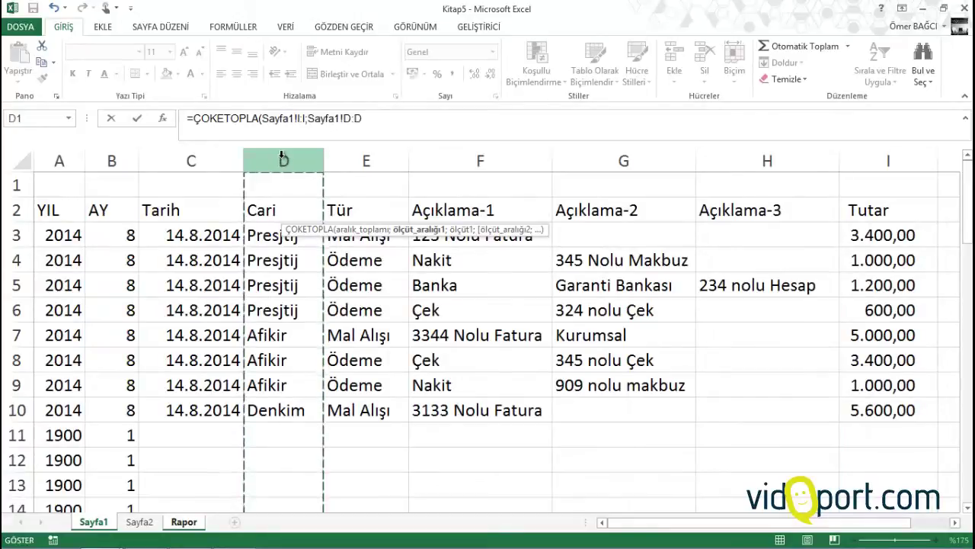
{"action": "type", "text": ";"}
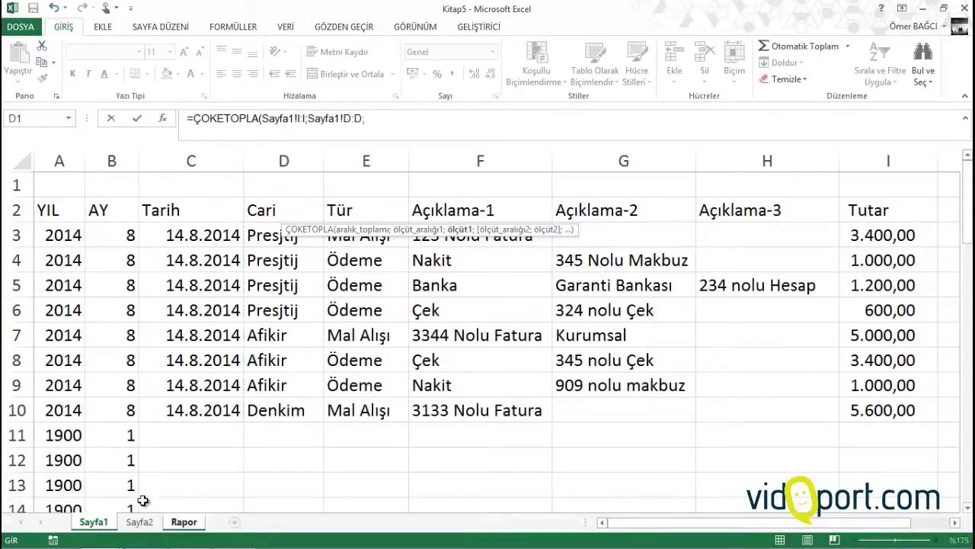
Add Rapor A2 and Sayfa1 column E with criterion Ödeme, then enter the formula
{"action": "left_click", "coordinate": [184, 522]}
{"action": "left_click", "coordinate": [53, 204]}
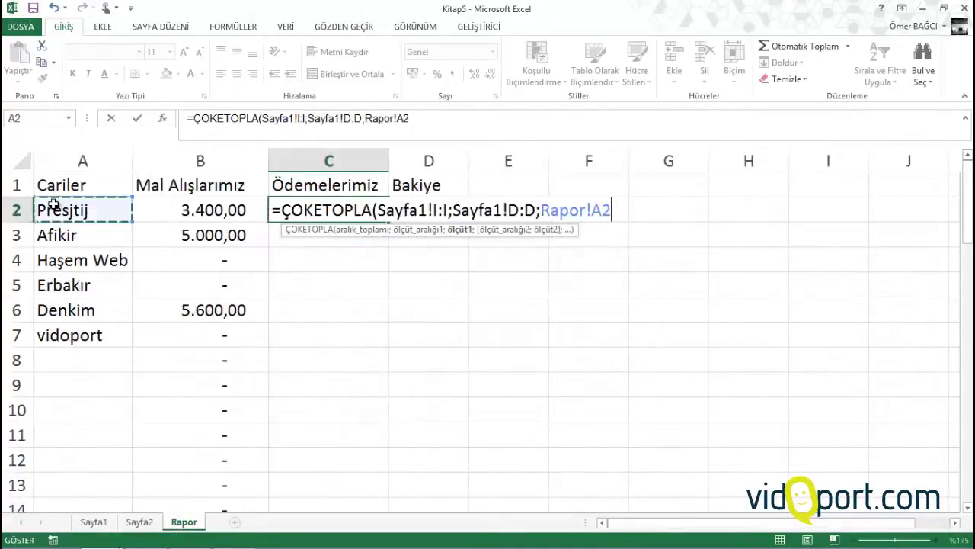
{"action": "type", "text": ";"}
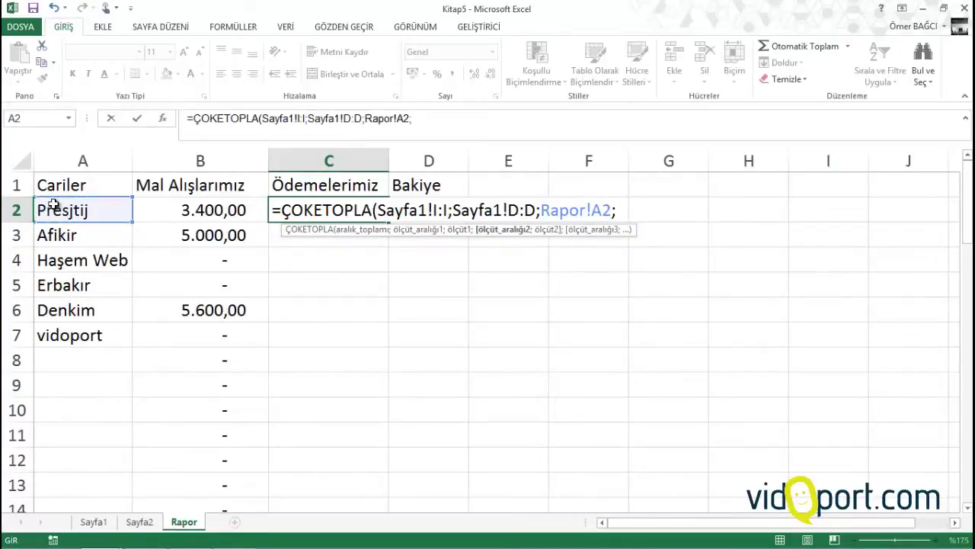
{"action": "left_click", "coordinate": [95, 521]}
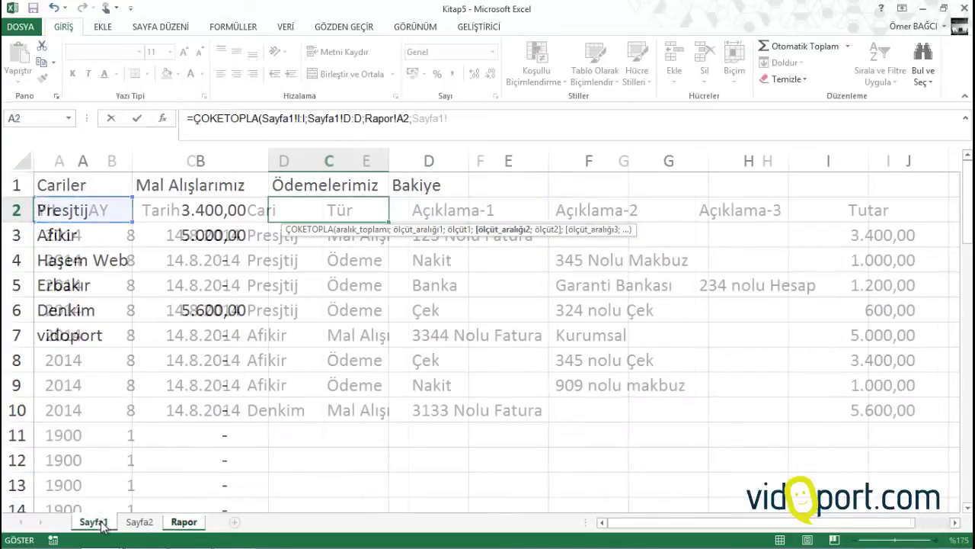
{"action": "left_click", "coordinate": [367, 161]}
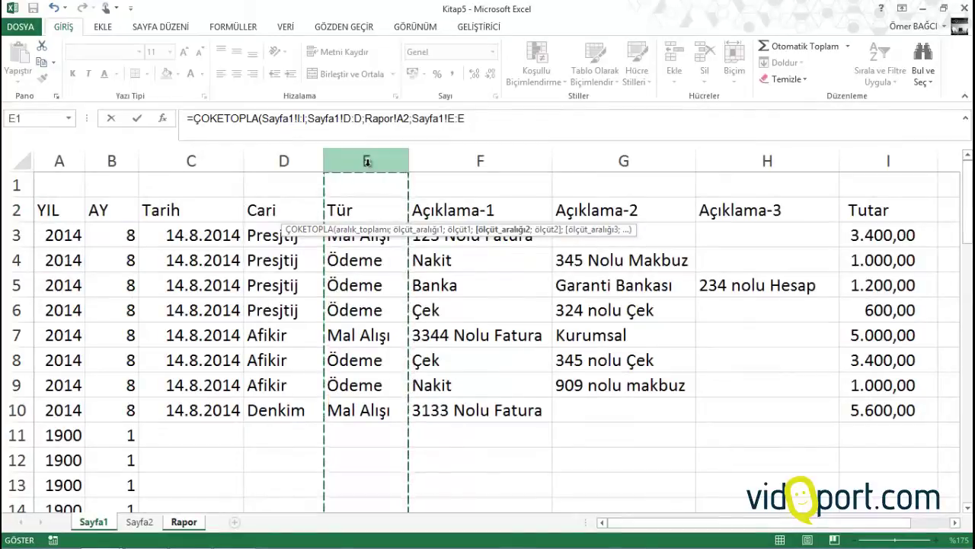
{"action": "type", "text": ";\"Ödeme"}
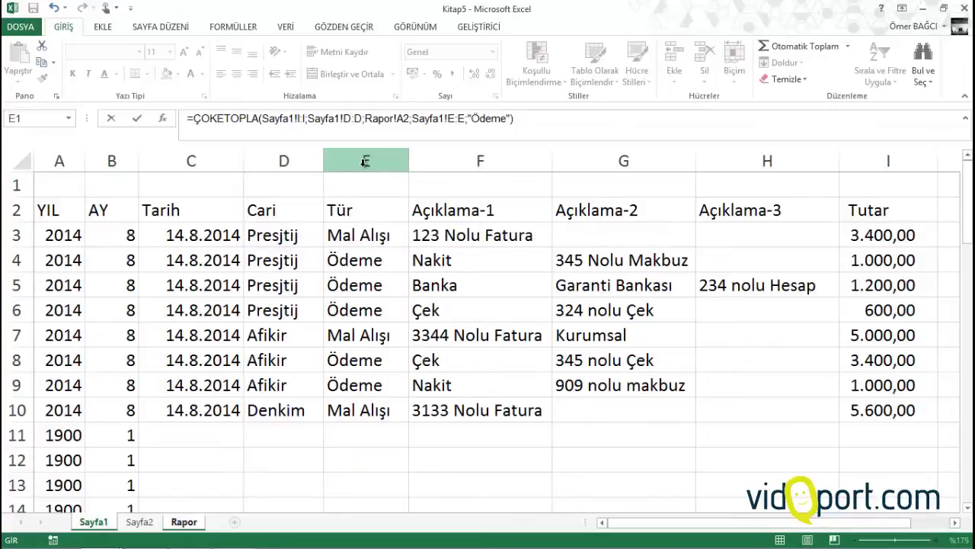
{"action": "key", "text": "Return"}
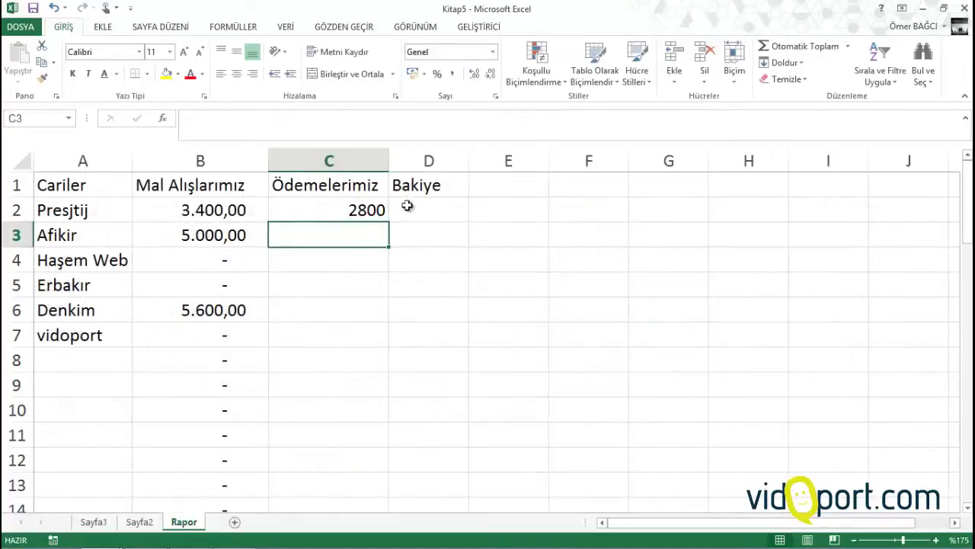
Fill the payments formula down column C and apply the Finansal number format
{"action": "left_click", "coordinate": [333, 208]}
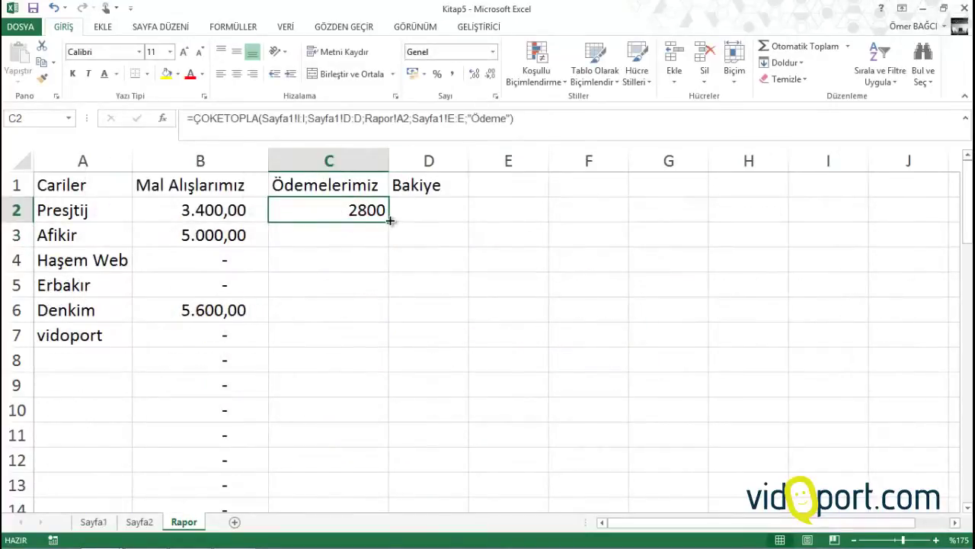
{"action": "left_click_drag", "start_coordinate": [390, 220], "coordinate": [373, 546]}
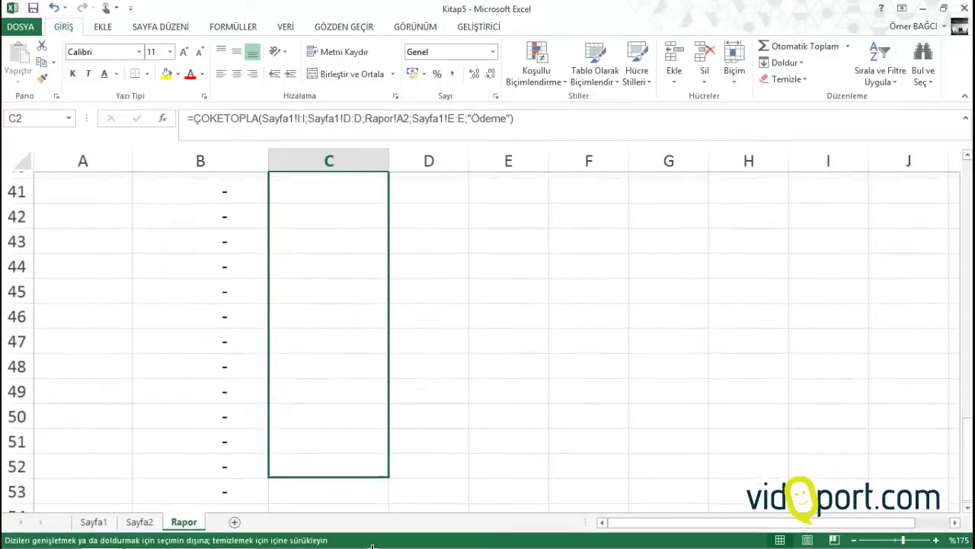
{"action": "left_click_drag", "start_coordinate": [372, 545], "coordinate": [374, 414]}
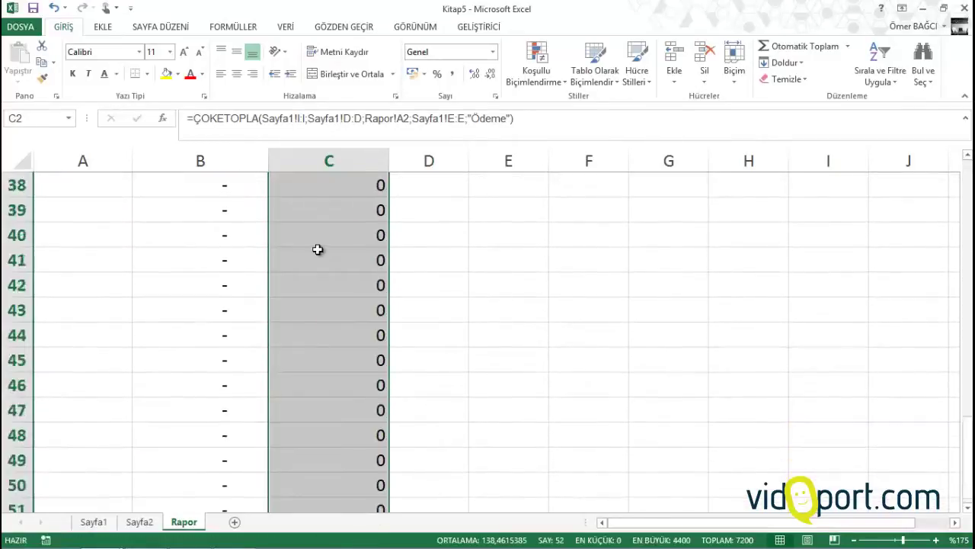
{"action": "scroll", "coordinate": [317, 249], "scroll_direction": "up", "scroll_amount": 12}
{"action": "left_click", "coordinate": [452, 73]}
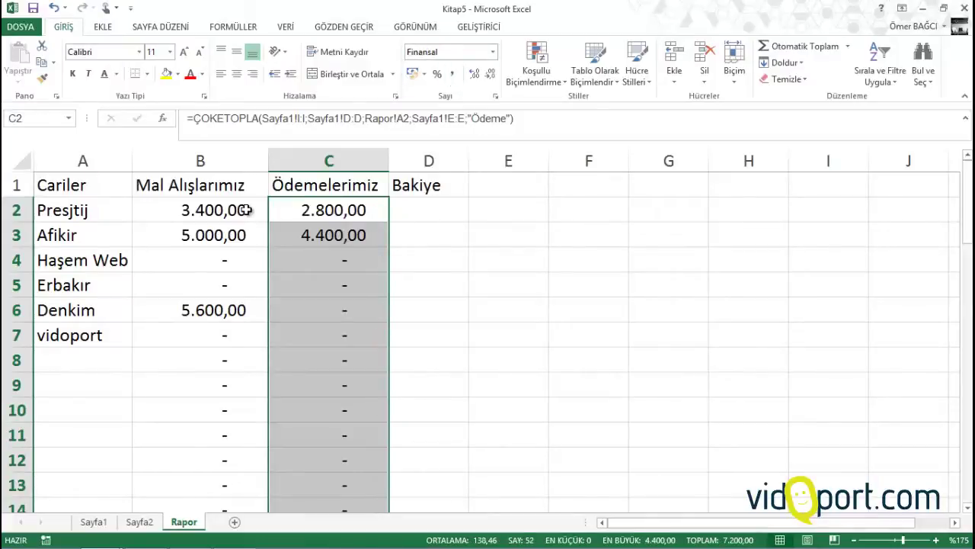
{"action": "left_click", "coordinate": [238, 316]}
{"action": "left_click", "coordinate": [337, 231]}
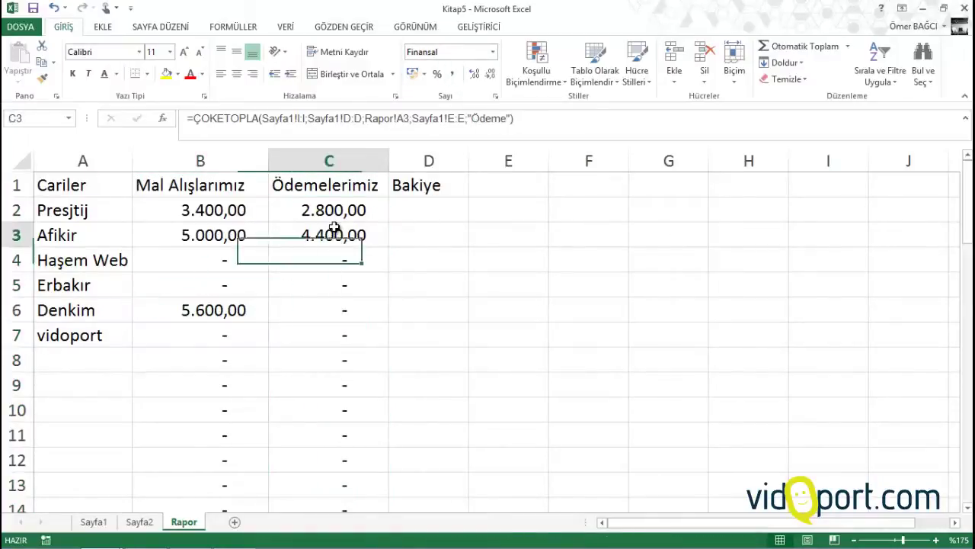
{"action": "left_click", "coordinate": [330, 204]}
Enter =B2-C2 as the Bakiye in D2, fill it down and autofit column D
{"action": "left_click", "coordinate": [415, 211]}
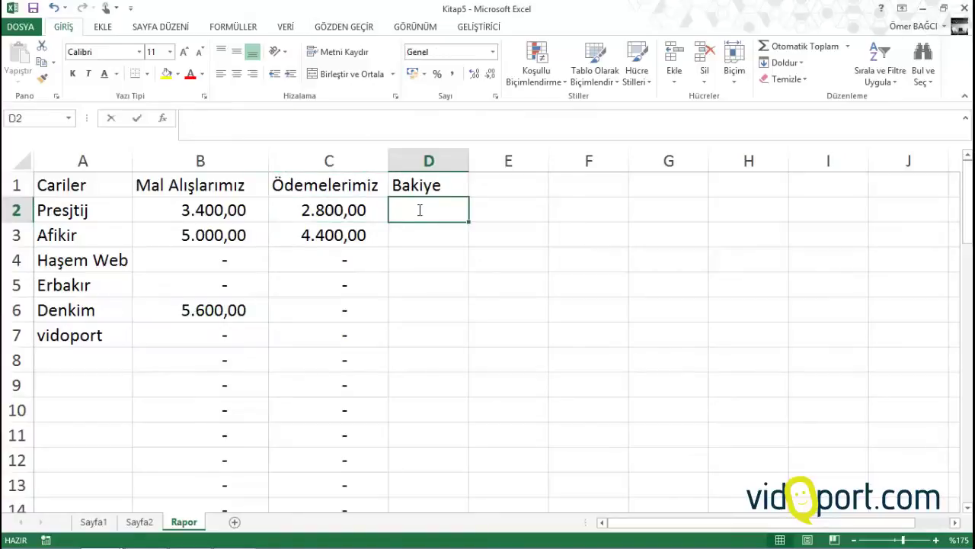
{"action": "type", "text": "="}
{"action": "key", "text": "Left"}
{"action": "key", "text": "Left"}
{"action": "type", "text": "-"}
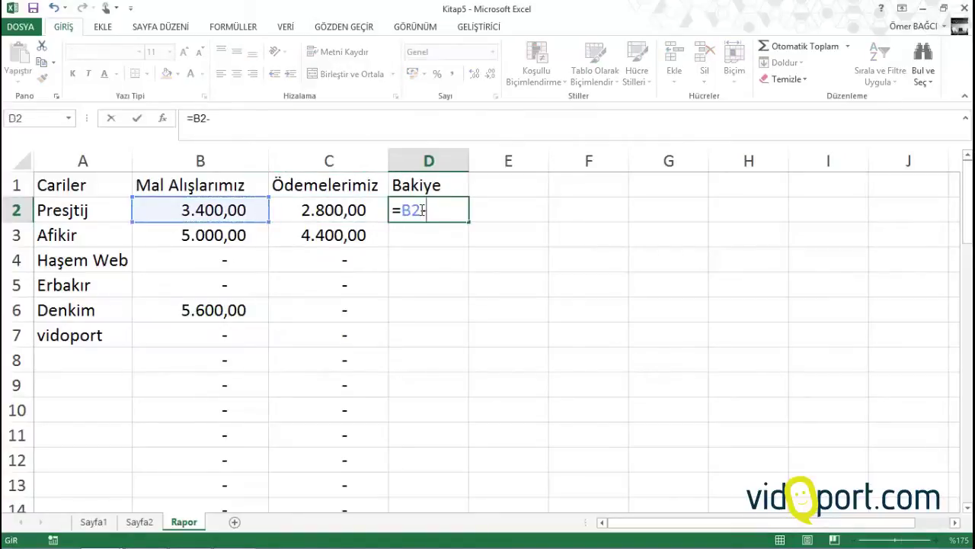
{"action": "left_click", "coordinate": [380, 213]}
{"action": "key", "text": "Return"}
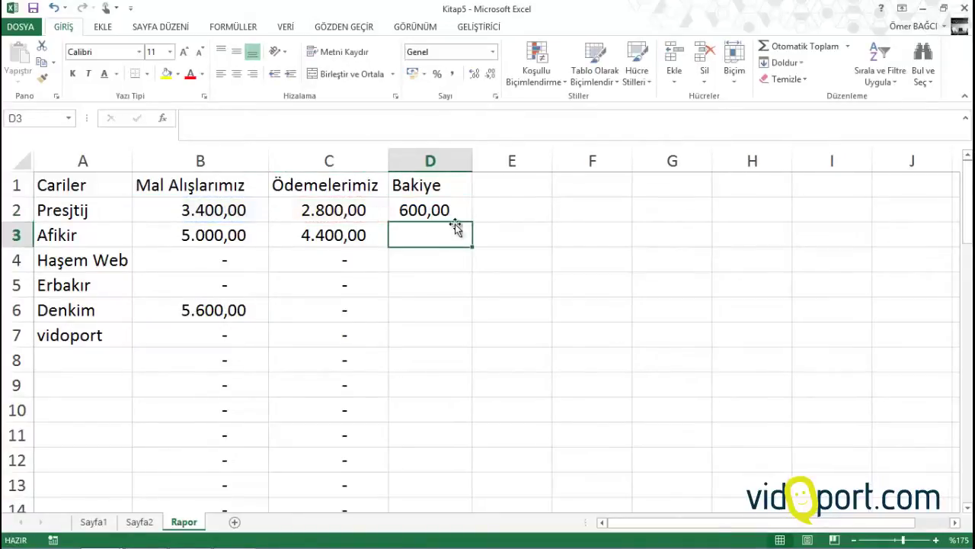
{"action": "left_click", "coordinate": [463, 215]}
{"action": "double_click", "coordinate": [472, 221]}
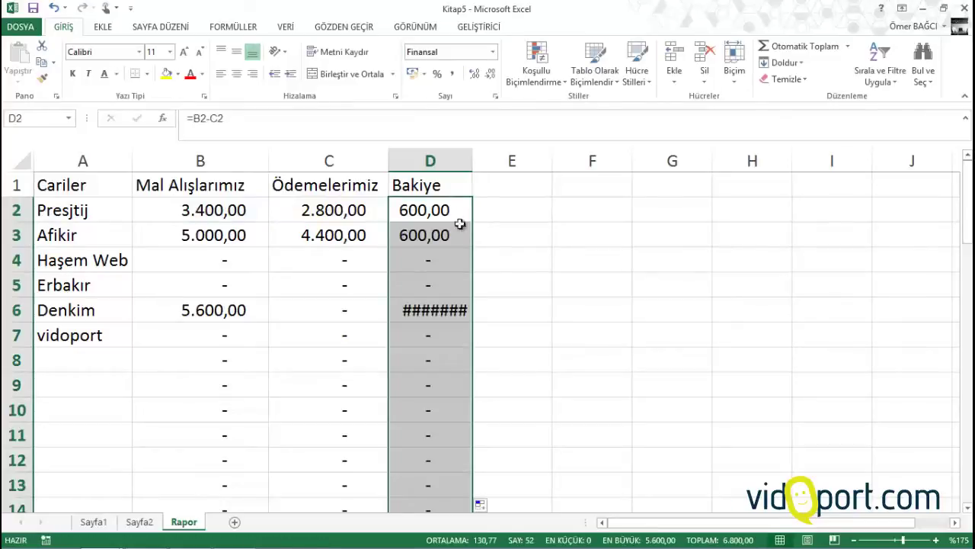
{"action": "double_click", "coordinate": [479, 147]}
{"action": "left_click", "coordinate": [328, 232]}
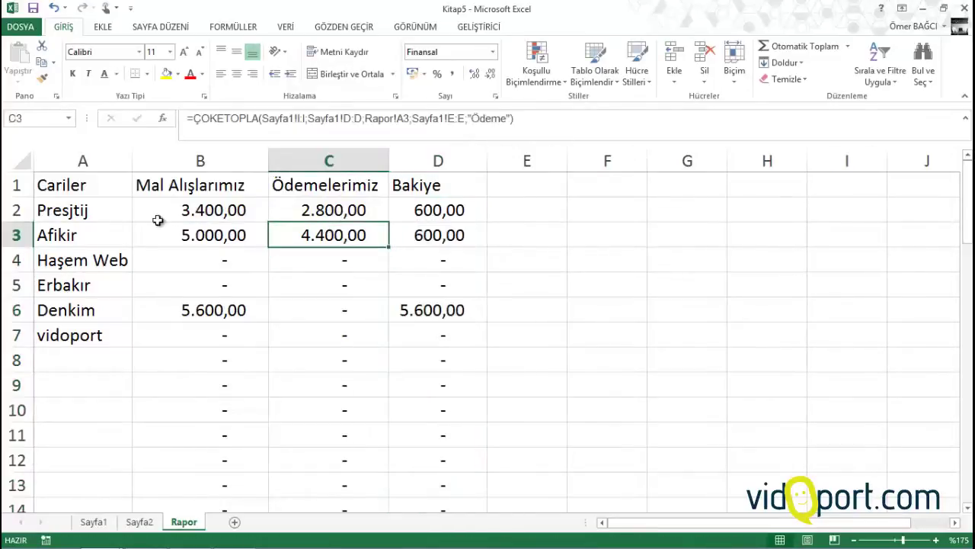
{"action": "left_click_drag", "start_coordinate": [133, 213], "coordinate": [414, 358]}
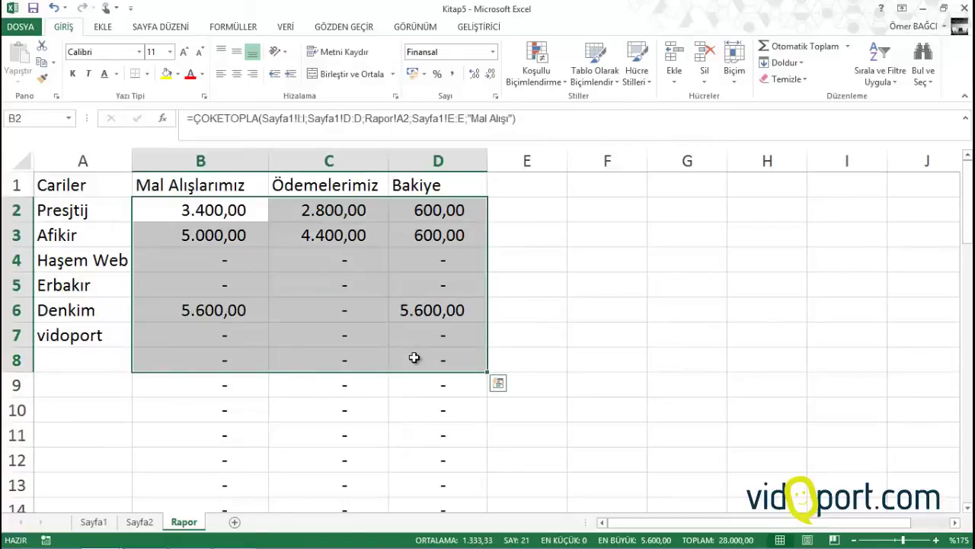
Select the figures range B2:D53 on the Rapor sheet
{"action": "key", "text": "ctrl+shift+Down"}
{"action": "scroll", "coordinate": [420, 344], "scroll_direction": "up", "scroll_amount": 7}
{"action": "scroll", "coordinate": [423, 338], "scroll_direction": "up", "scroll_amount": 6}
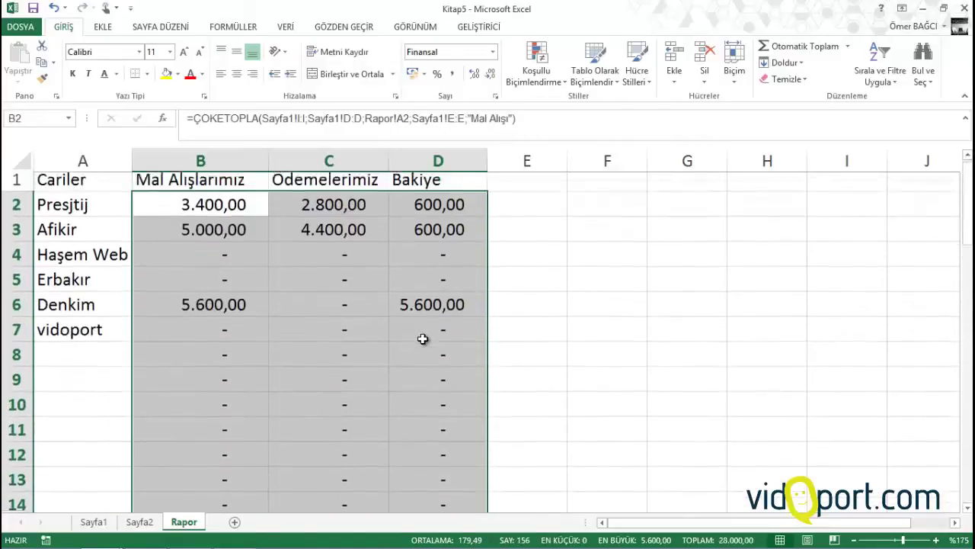
{"action": "left_click", "coordinate": [219, 206]}
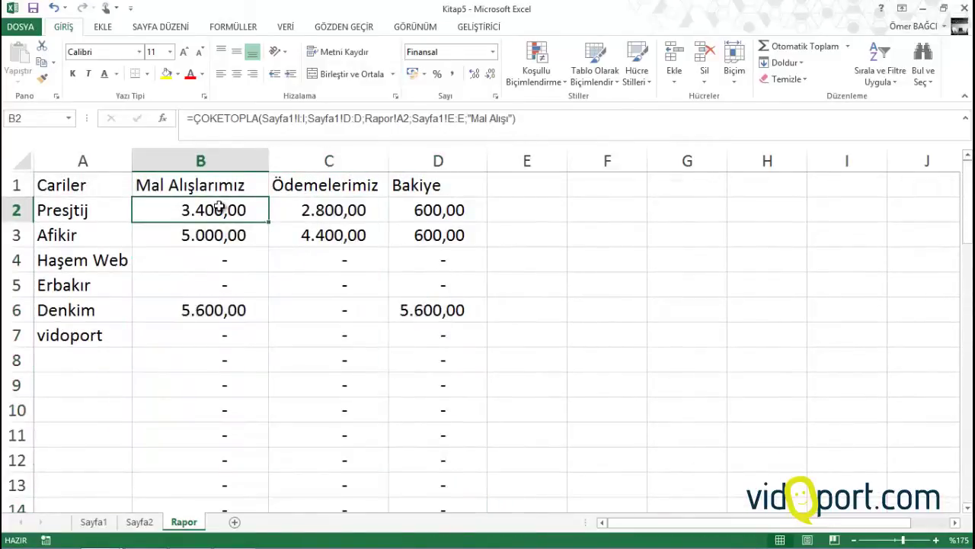
{"action": "key", "text": "shift+Right"}
{"action": "key", "text": "shift+Right"}
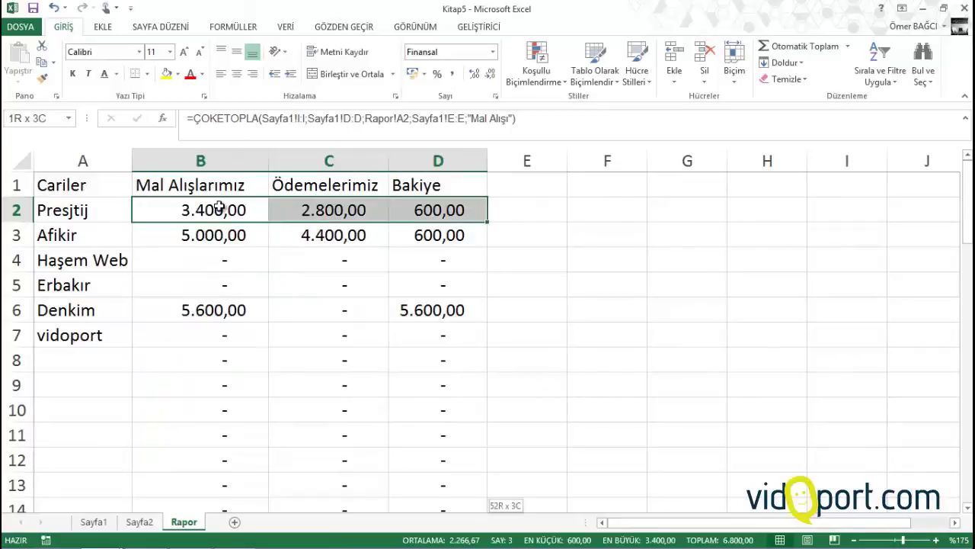
{"action": "key", "text": "ctrl+shift+Down"}
Add an Equal To 0 conditional format with a light custom font colour to hide zeros
{"action": "left_click", "coordinate": [530, 82]}
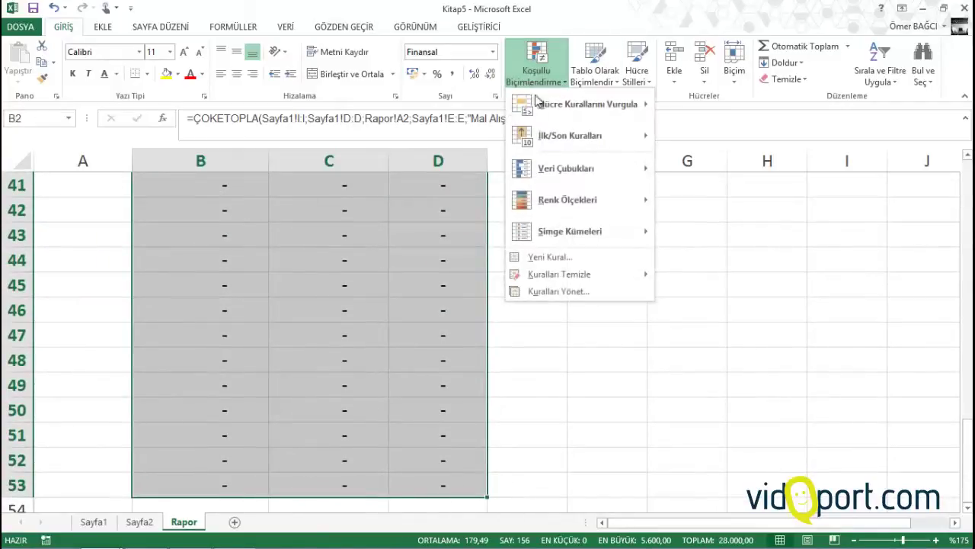
{"action": "mouse_move", "coordinate": [565, 111]}
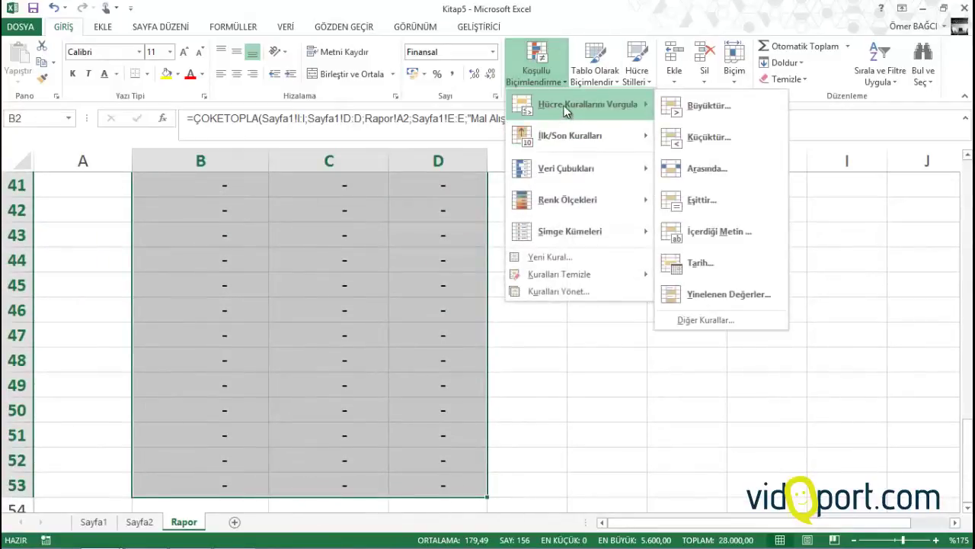
{"action": "left_click", "coordinate": [716, 199]}
{"action": "type", "text": "0"}
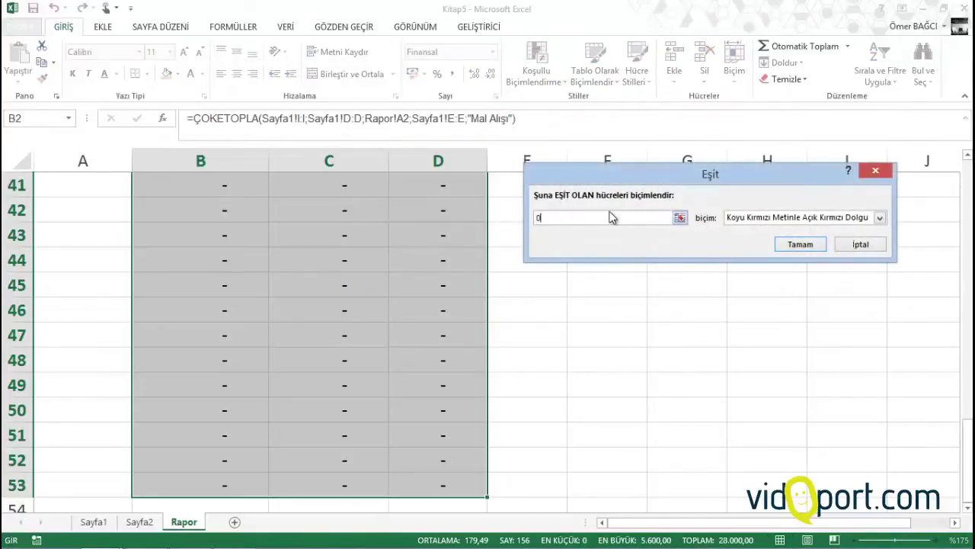
{"action": "left_click", "coordinate": [766, 220]}
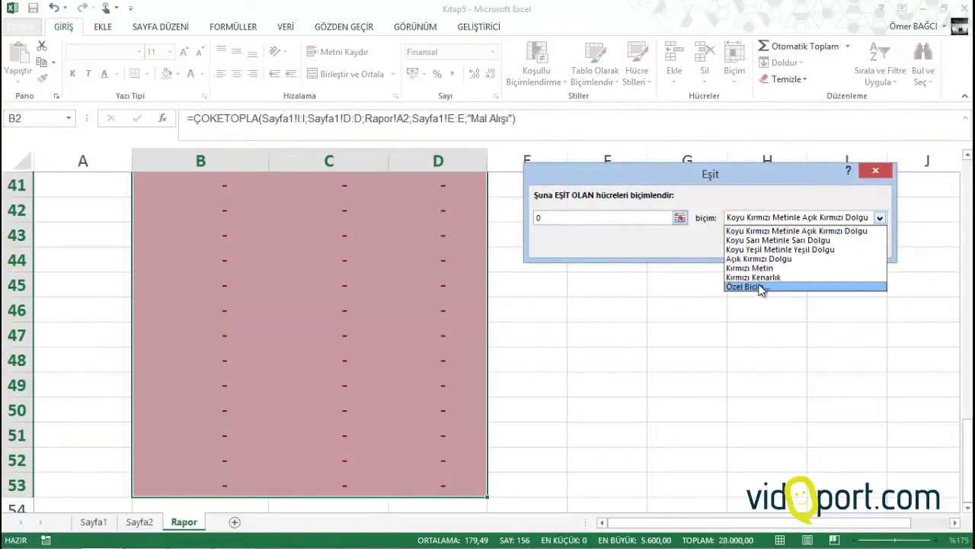
{"action": "left_click", "coordinate": [762, 287]}
{"action": "left_click", "coordinate": [752, 160]}
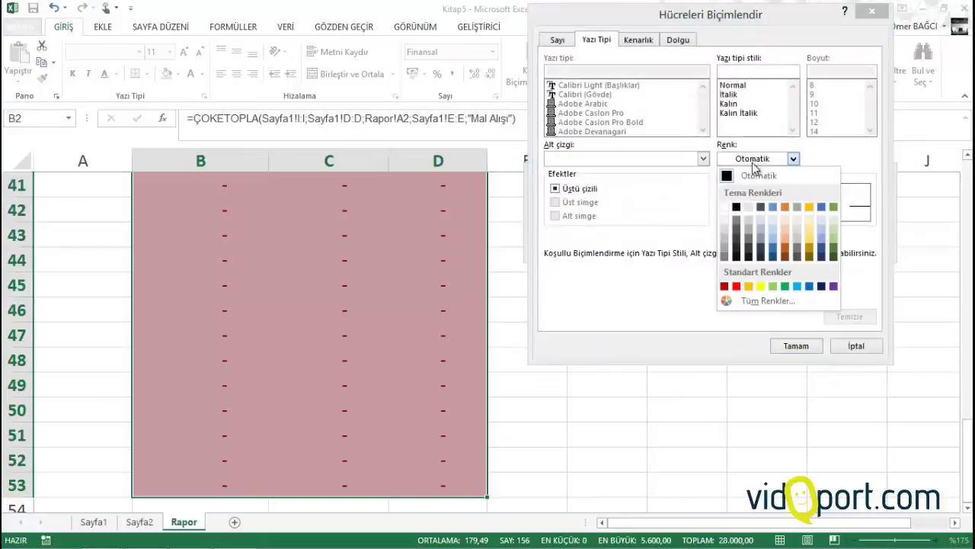
{"action": "left_click", "coordinate": [724, 220]}
{"action": "left_click", "coordinate": [796, 346]}
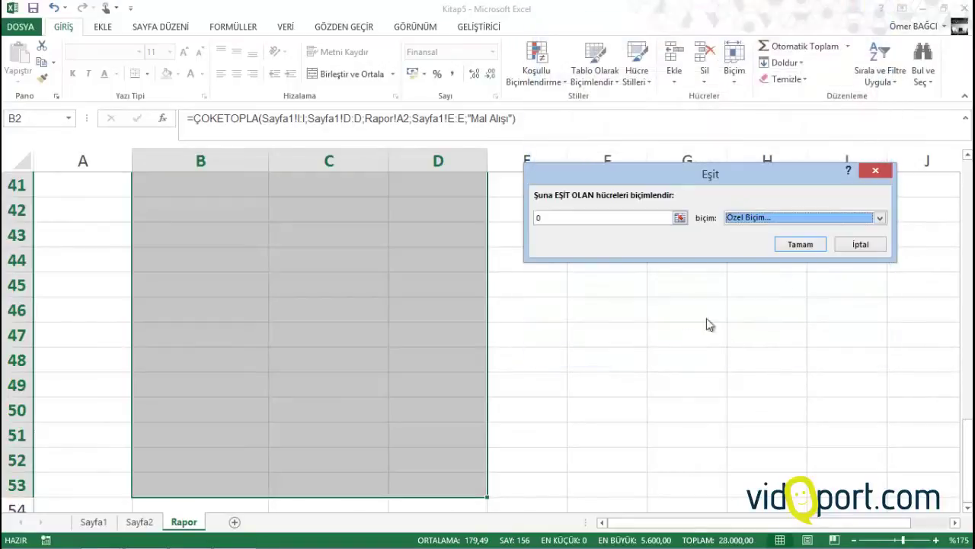
{"action": "left_click", "coordinate": [800, 244]}
{"action": "left_click", "coordinate": [381, 274]}
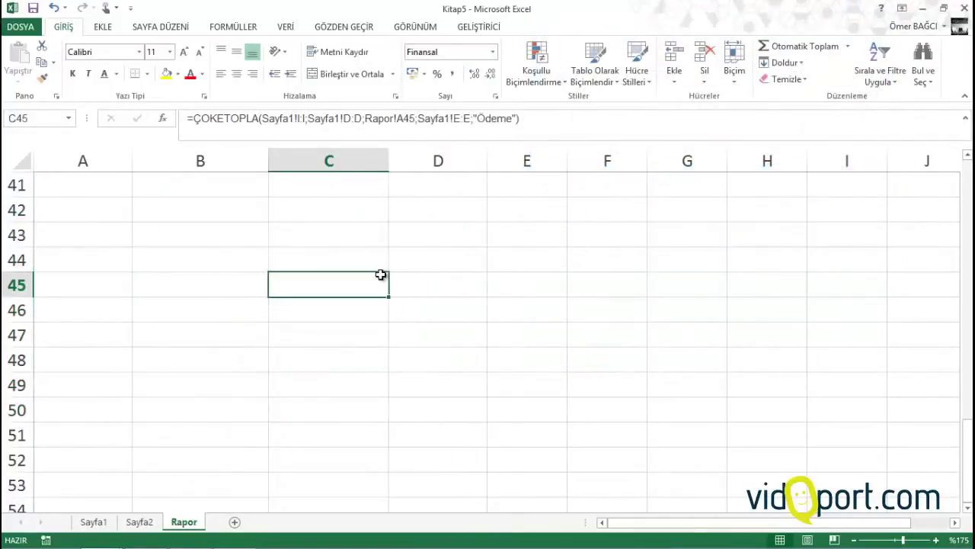
{"action": "scroll", "coordinate": [381, 274], "scroll_direction": "up", "scroll_amount": 7}
Make header row A1:D1 bold with a yellow fill and all borders
{"action": "scroll", "coordinate": [380, 275], "scroll_direction": "up", "scroll_amount": 6}
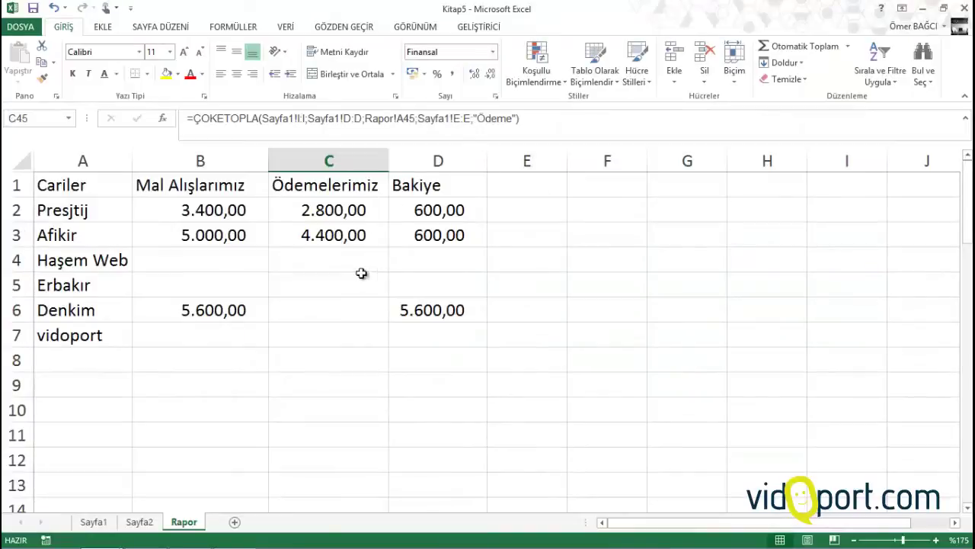
{"action": "left_click", "coordinate": [217, 229]}
{"action": "mouse_move", "coordinate": [114, 185]}
{"action": "left_mouse_down"}
{"action": "mouse_move", "coordinate": [406, 197]}
{"action": "mouse_move", "coordinate": [412, 187]}
{"action": "left_mouse_up"}
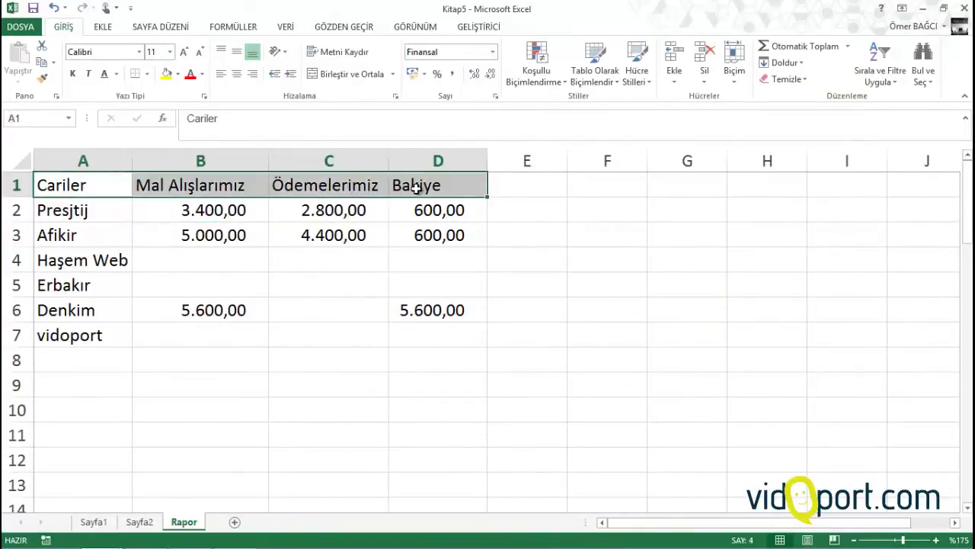
{"action": "left_click", "coordinate": [72, 73]}
{"action": "left_click", "coordinate": [166, 73]}
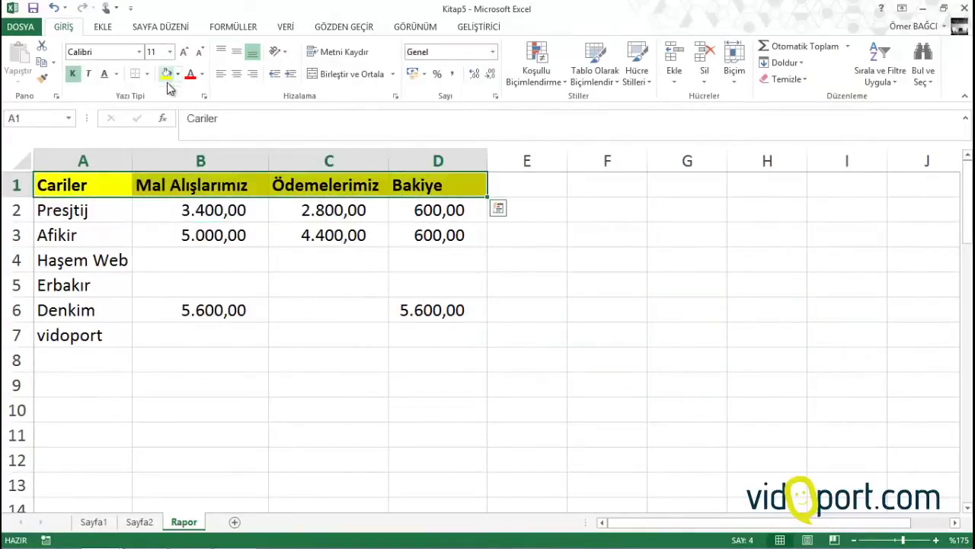
{"action": "left_click", "coordinate": [147, 74]}
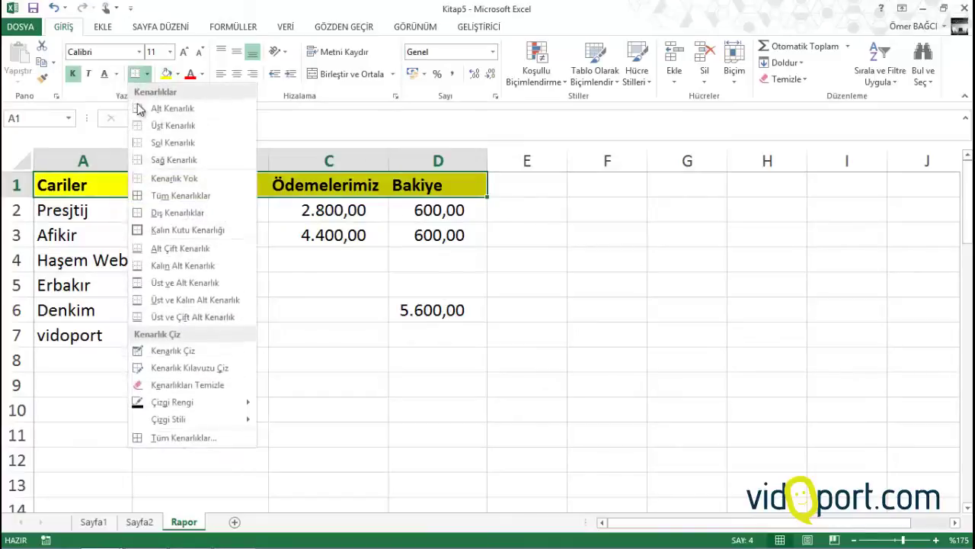
{"action": "left_click", "coordinate": [170, 195]}
{"action": "left_click", "coordinate": [199, 284]}
Widen column B slightly and check the vidoport purchases formula in row 7
{"action": "left_click", "coordinate": [288, 354]}
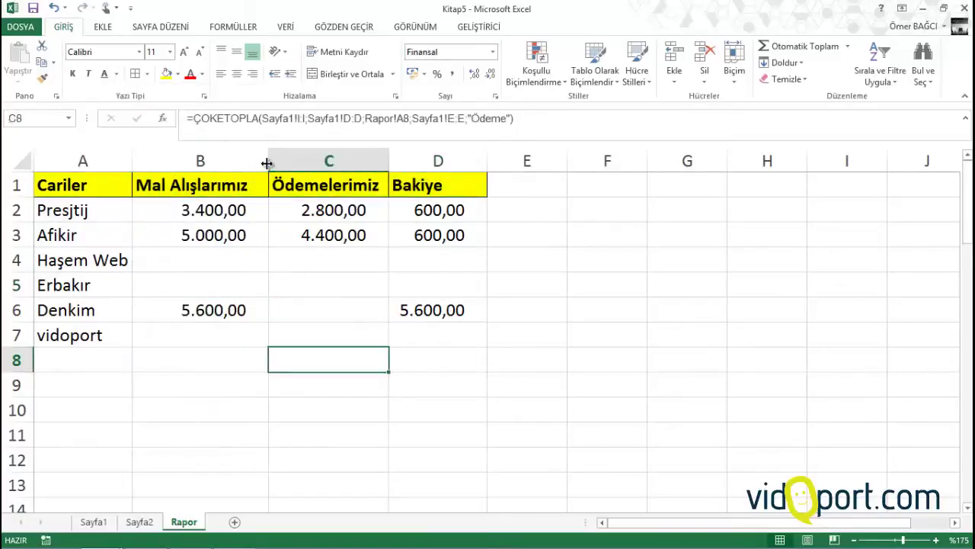
{"action": "left_click_drag", "start_coordinate": [268, 161], "coordinate": [275, 161]}
{"action": "left_click", "coordinate": [59, 335]}
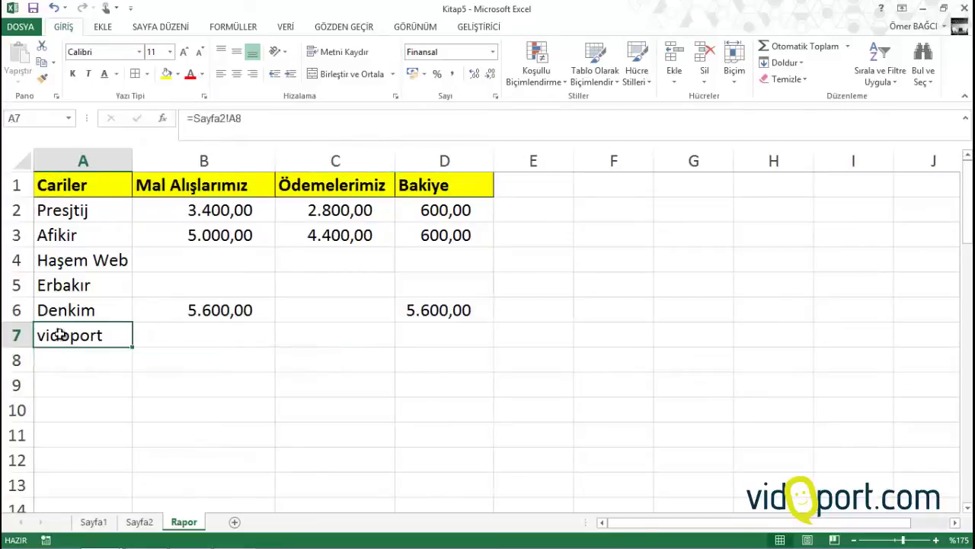
{"action": "left_click", "coordinate": [166, 340]}
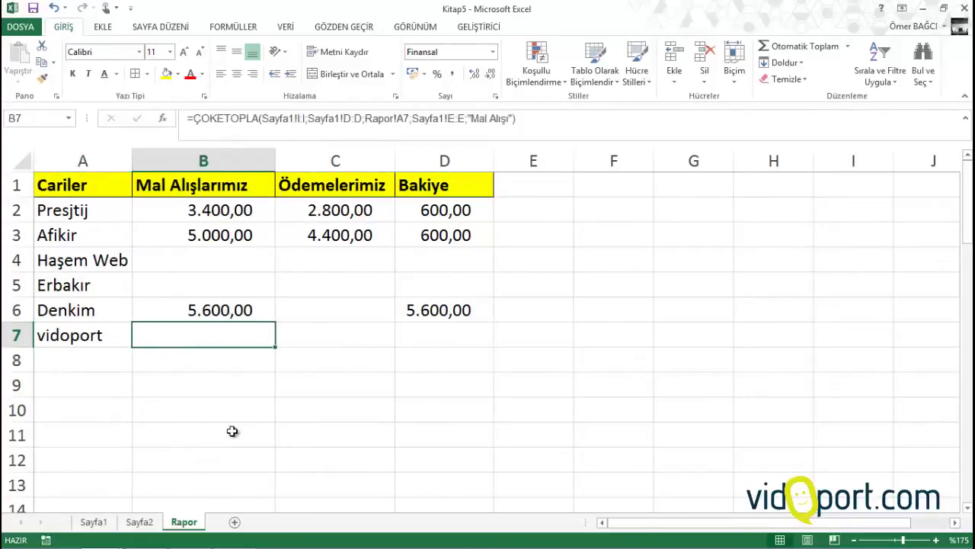
On Sayfa1, start row 11 with the current date and account vidoport
{"action": "left_click", "coordinate": [93, 521]}
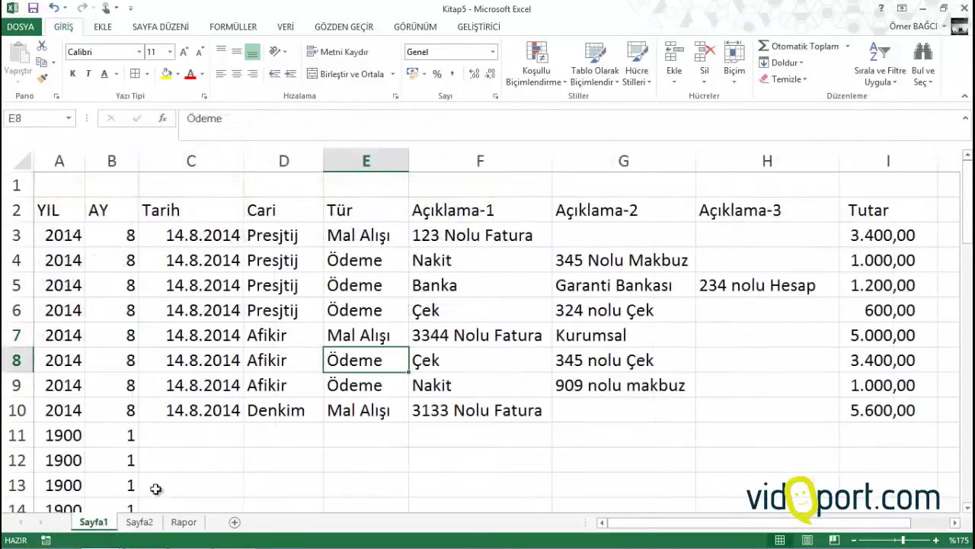
{"action": "left_click", "coordinate": [191, 432]}
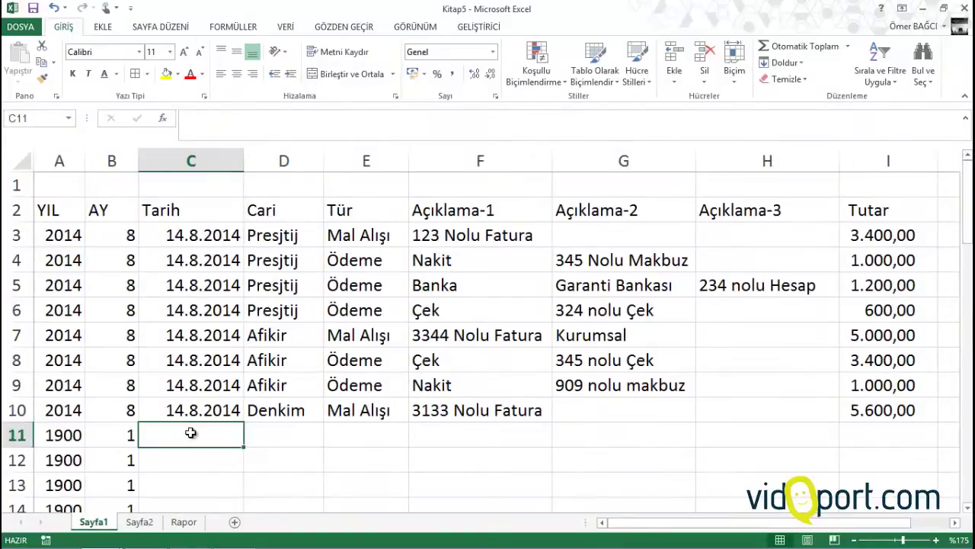
{"action": "key", "text": "ctrl+semicolon"}
{"action": "key", "text": "Tab"}
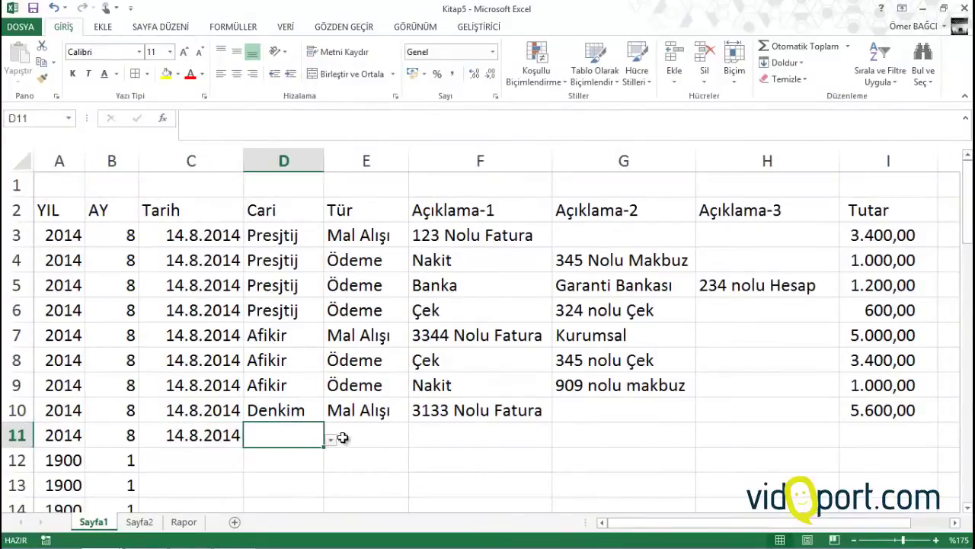
{"action": "left_click", "coordinate": [330, 439]}
{"action": "left_click", "coordinate": [272, 537]}
{"action": "left_click", "coordinate": [371, 427]}
Fill in Mal Alışı, '45 nolu fatura' and 3.300,00, then view the updated Rapor
{"action": "type", "text": "m"}
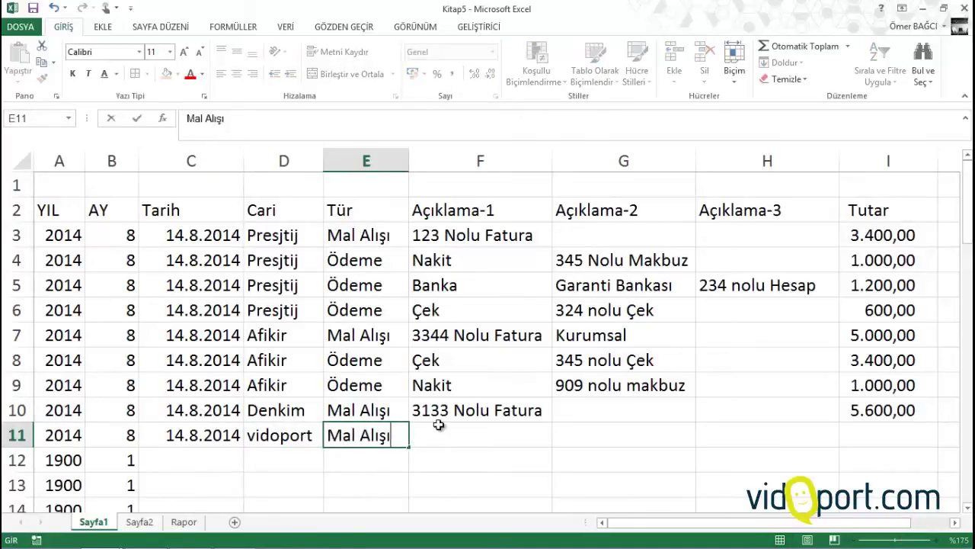
{"action": "left_click", "coordinate": [440, 426]}
{"action": "type", "text": "45 nol"}
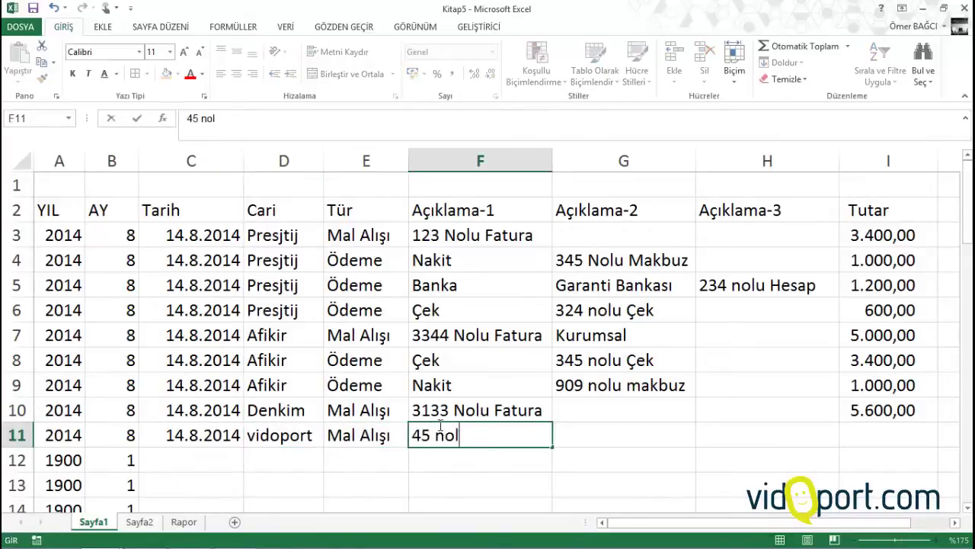
{"action": "type", "text": "atura"}
{"action": "key", "text": "Tab"}
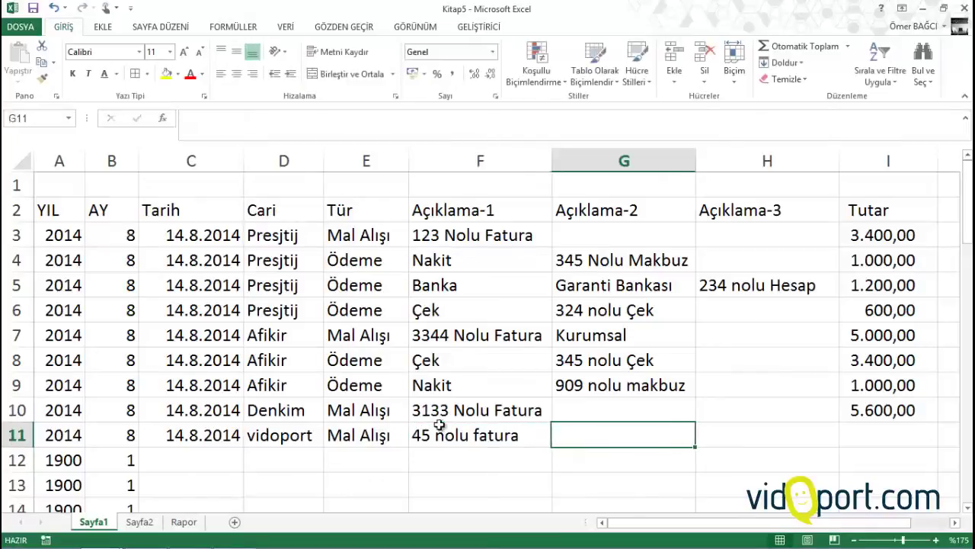
{"action": "key", "text": "Tab"}
{"action": "key", "text": "Tab"}
{"action": "type", "text": "3"}
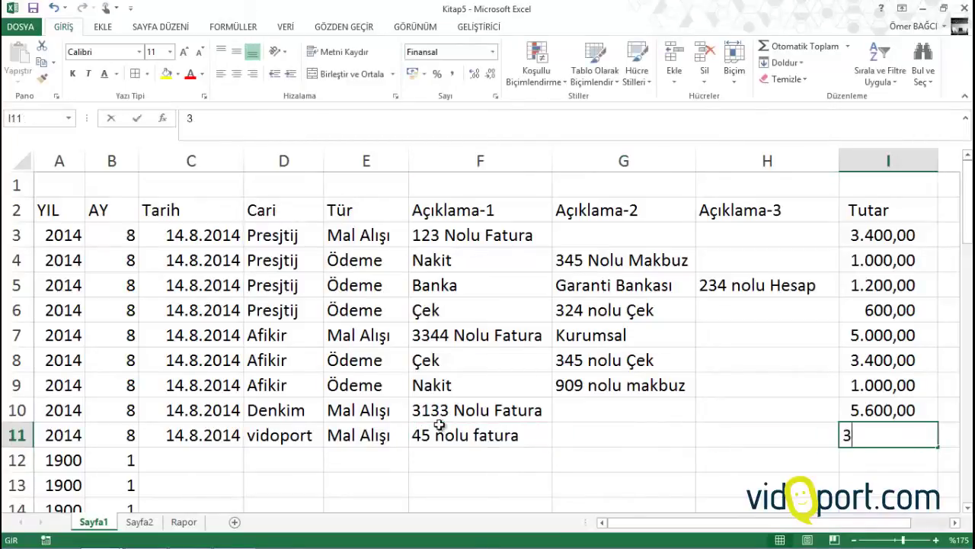
{"action": "type", "text": "00"}
{"action": "key", "text": "Return"}
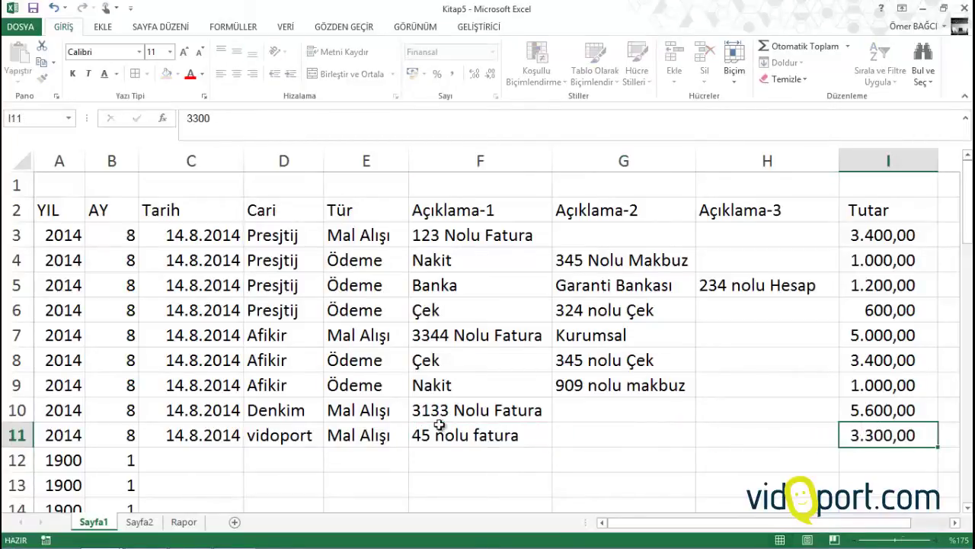
{"action": "left_click", "coordinate": [190, 522]}
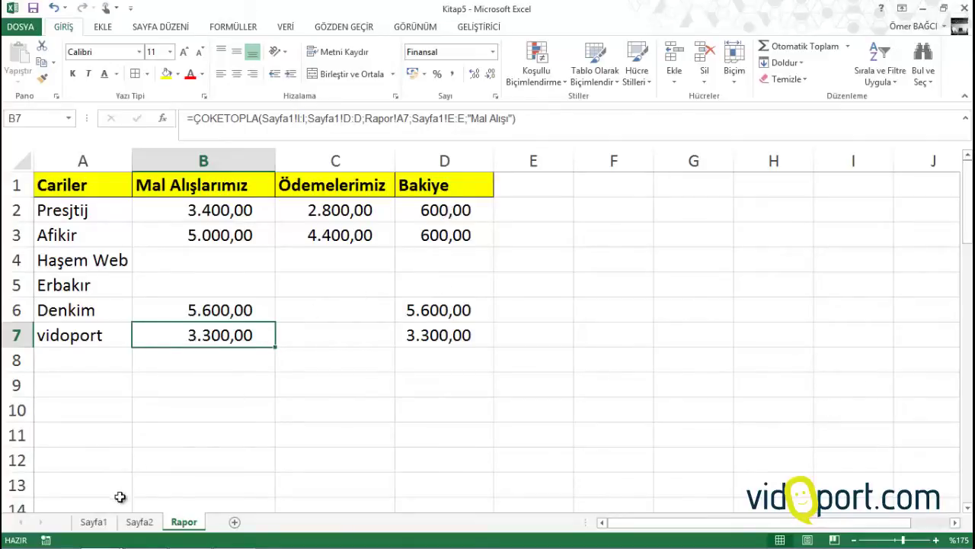
On Sayfa1, enter row 12: date 1.9, vidoport, Ödeme, Çek, amount 2300
{"action": "left_click", "coordinate": [95, 523]}
{"action": "left_click", "coordinate": [183, 462]}
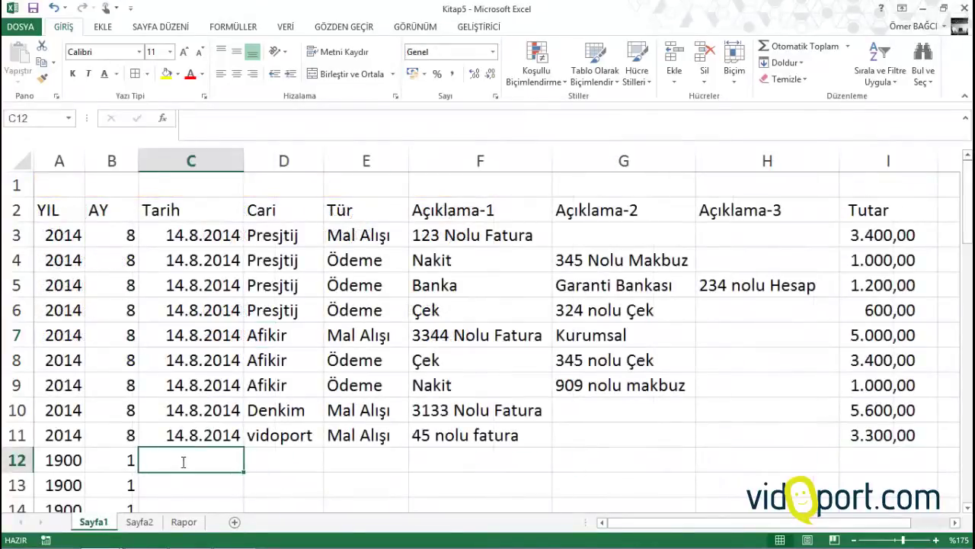
{"action": "type", "text": "1.9"}
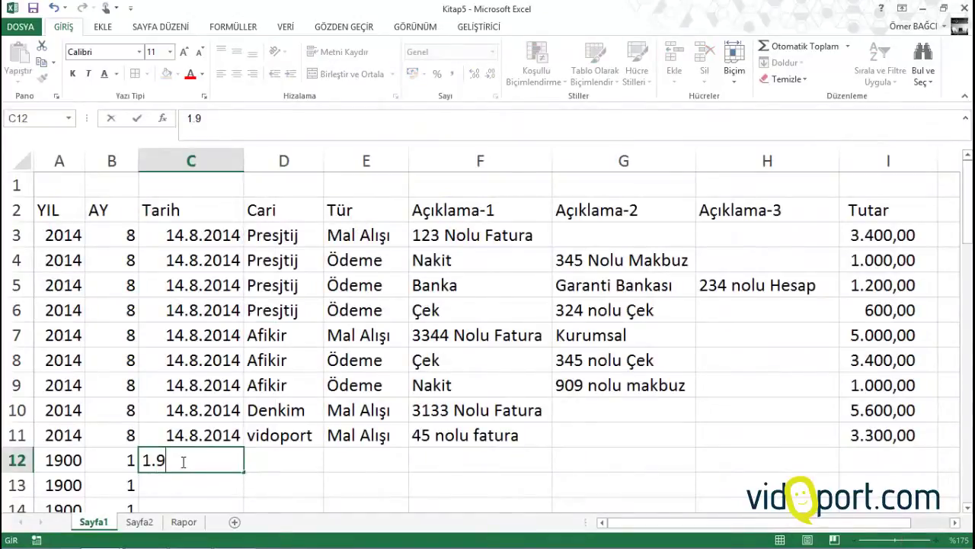
{"action": "key", "text": "Tab"}
{"action": "type", "text": "v"}
{"action": "key", "text": "Tab"}
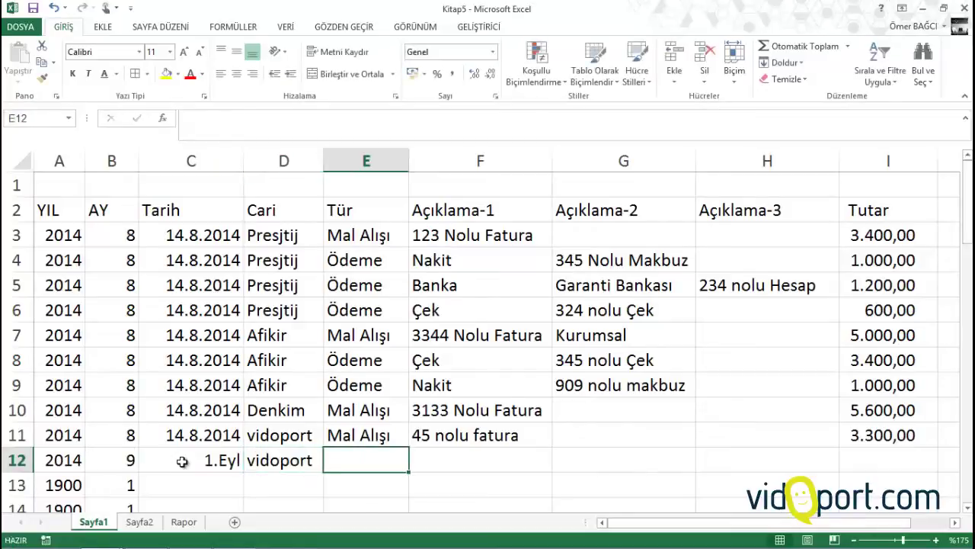
{"action": "type", "text": "ödeme"}
{"action": "key", "text": "Tab"}
{"action": "type", "text": "ç"}
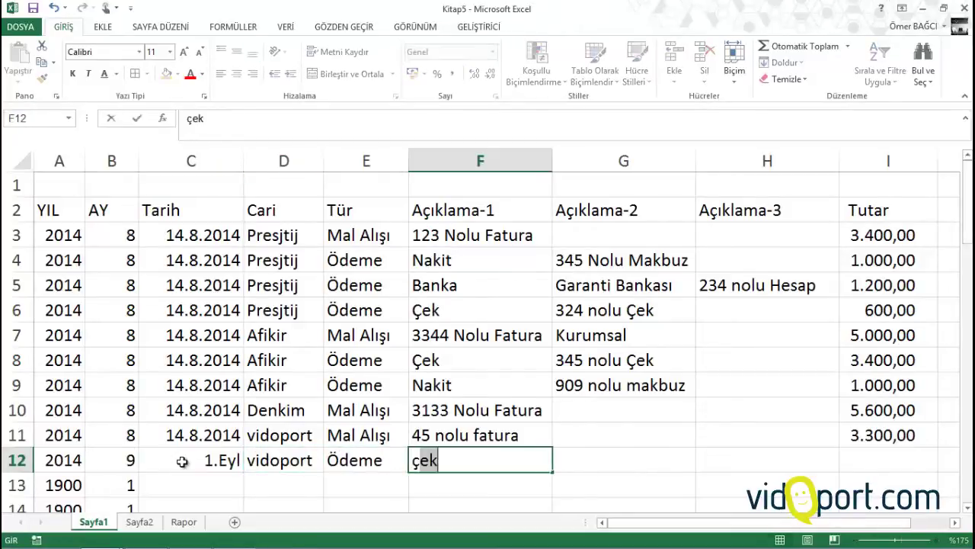
{"action": "key", "text": "Tab"}
{"action": "key", "text": "Tab"}
{"action": "key", "text": "Tab"}
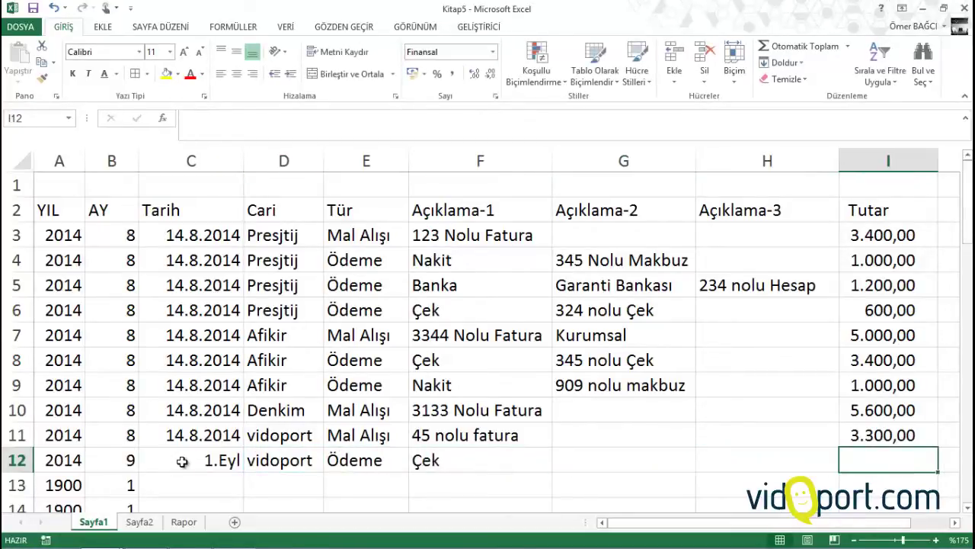
{"action": "type", "text": "2300"}
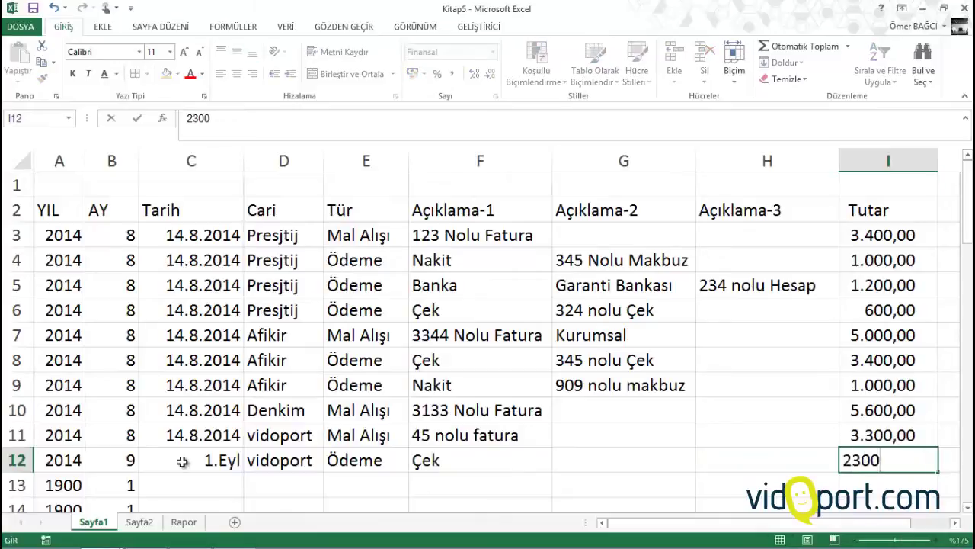
{"action": "key", "text": "Return"}
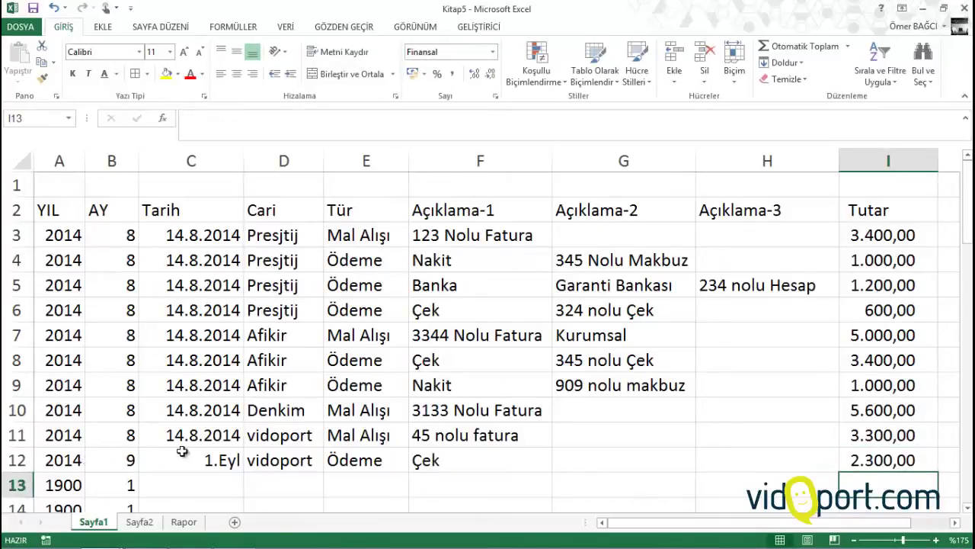
Format the Tarih column C with the Kısa Tarih number format
{"action": "left_click", "coordinate": [207, 459]}
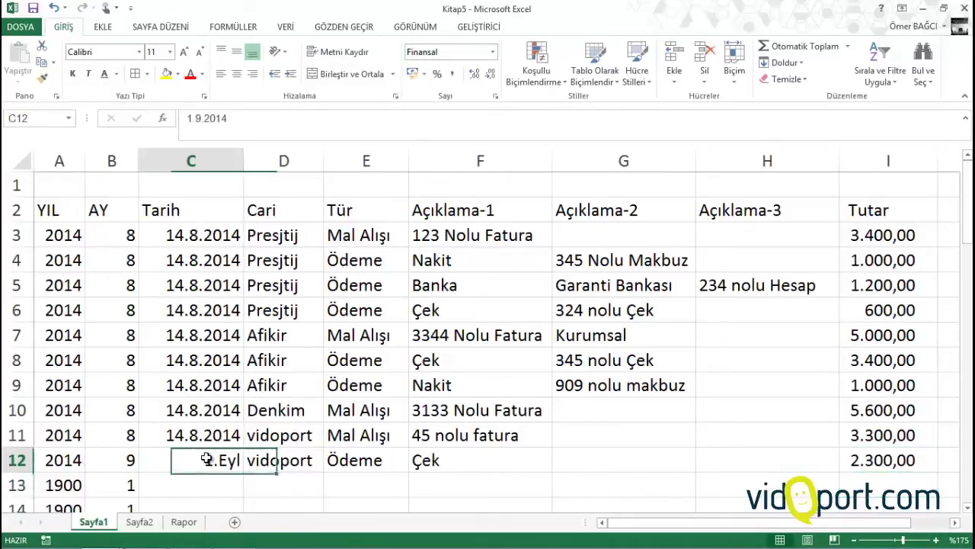
{"action": "left_click", "coordinate": [229, 160]}
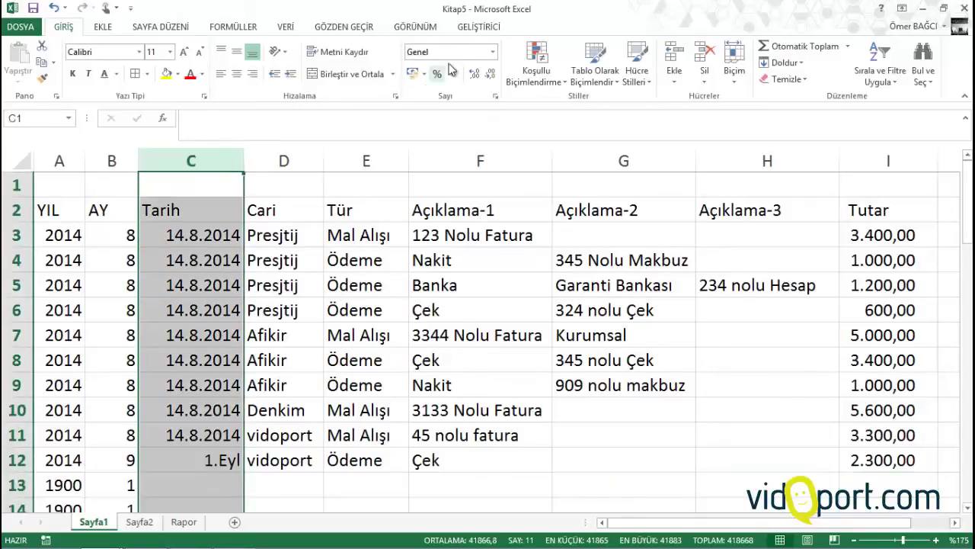
{"action": "left_click", "coordinate": [493, 52]}
{"action": "left_click", "coordinate": [477, 200]}
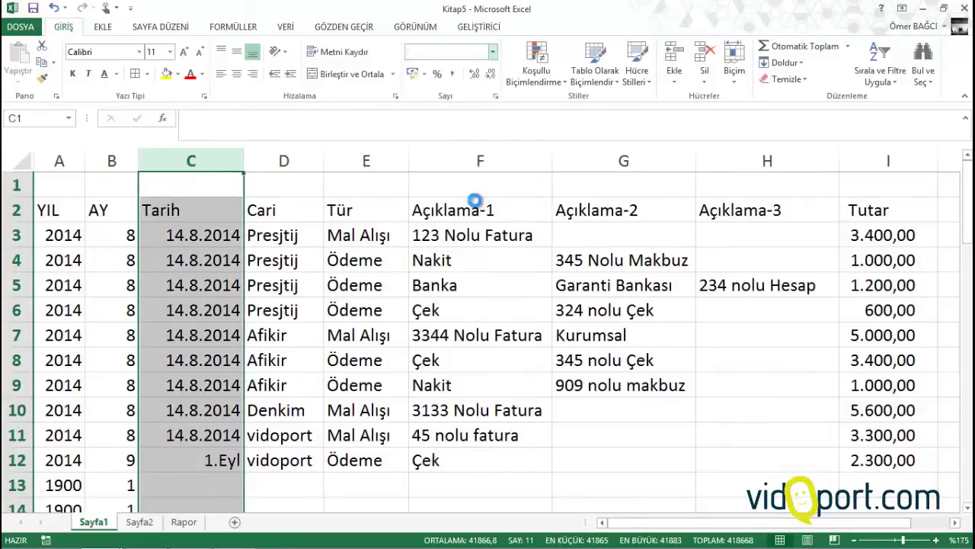
{"action": "left_click", "coordinate": [200, 362]}
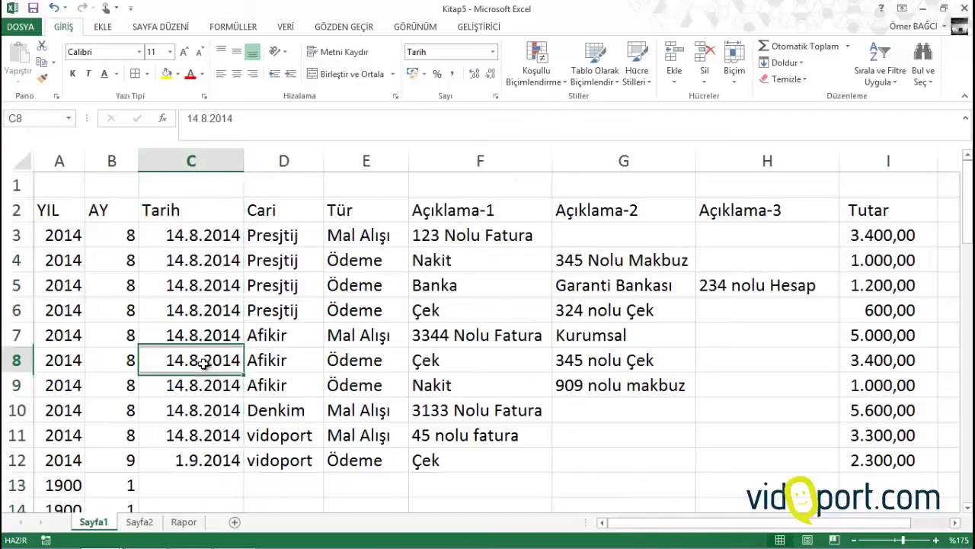
Check vidoport's balance formula in D7 and the row 9 formula on the Rapor sheet
{"action": "left_click", "coordinate": [181, 523]}
{"action": "left_click", "coordinate": [464, 342]}
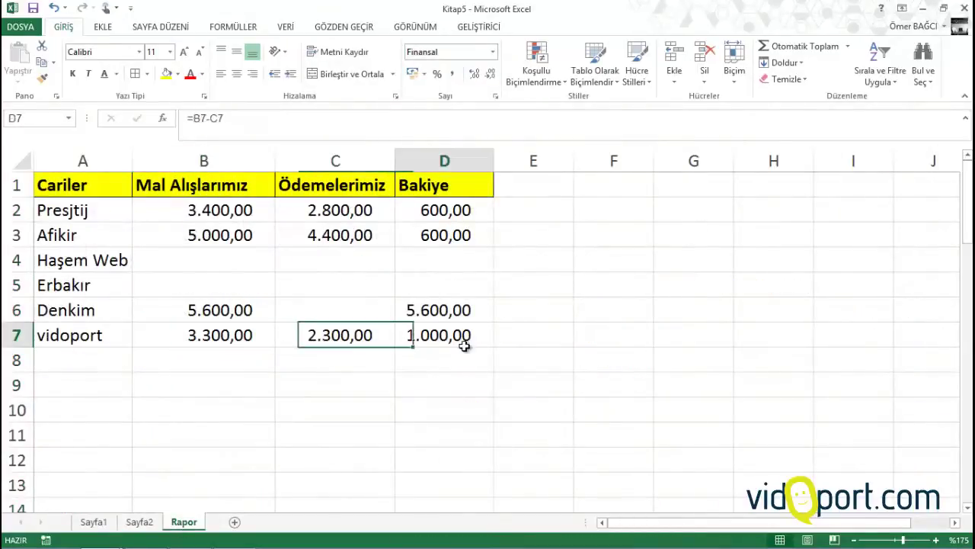
{"action": "left_click", "coordinate": [447, 374]}
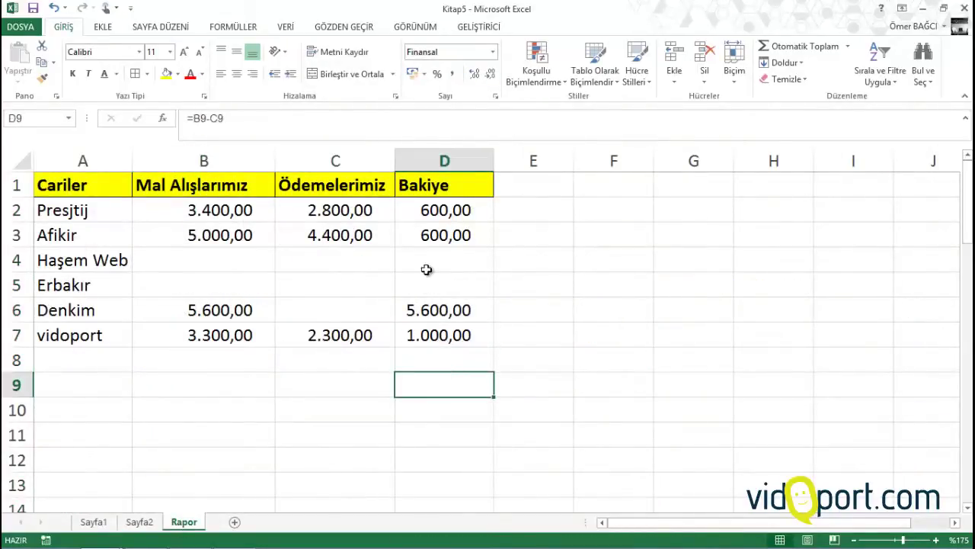
{"action": "left_click", "coordinate": [455, 337]}
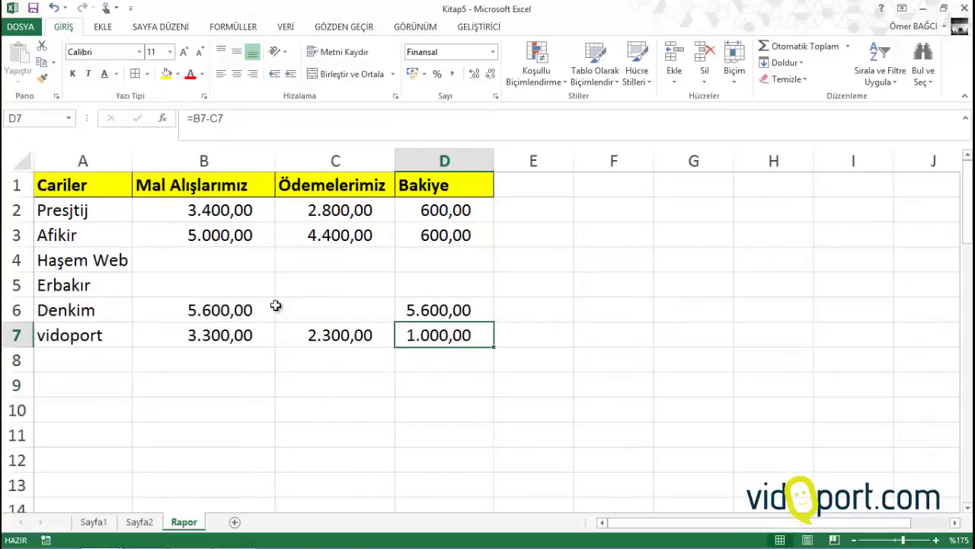
{"action": "left_click", "coordinate": [55, 188]}
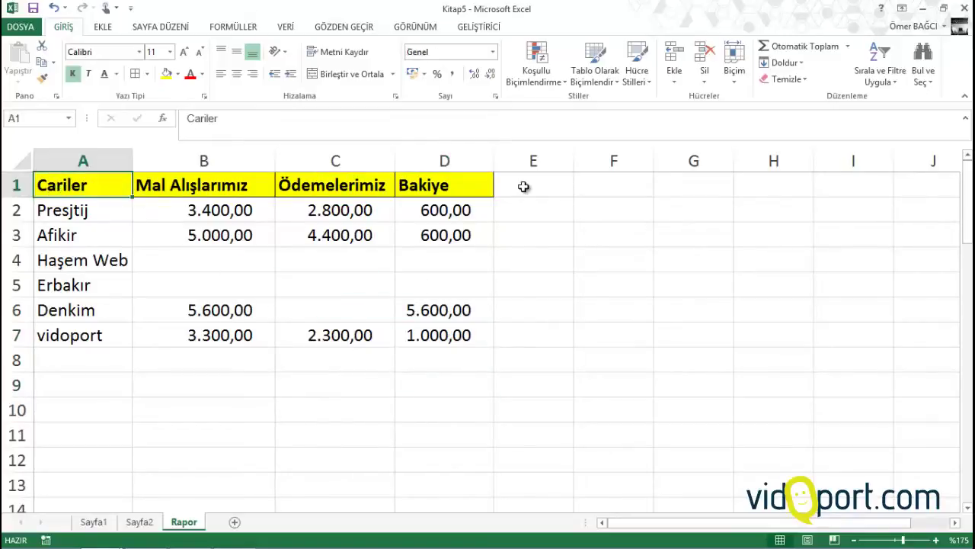
Type the headers Cariler, Nakit, Çek, Banka and Toplam into F1 through J1
{"action": "left_click", "coordinate": [615, 186]}
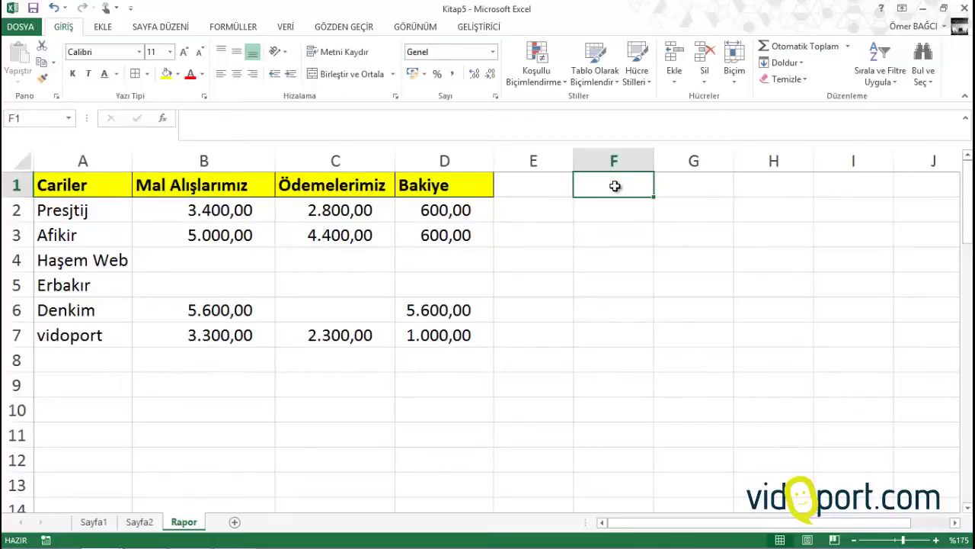
{"action": "type", "text": "Ca"}
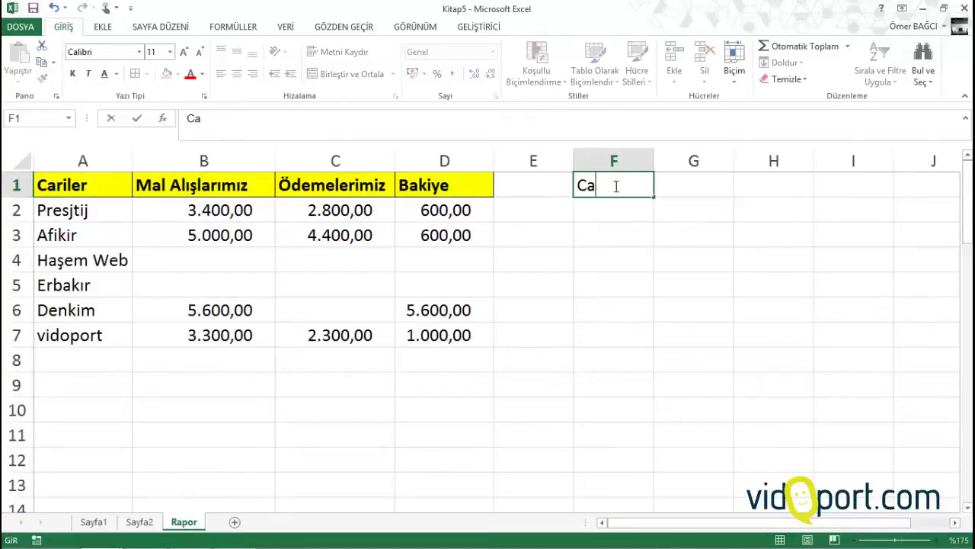
{"action": "type", "text": "riler"}
{"action": "key", "text": "Tab"}
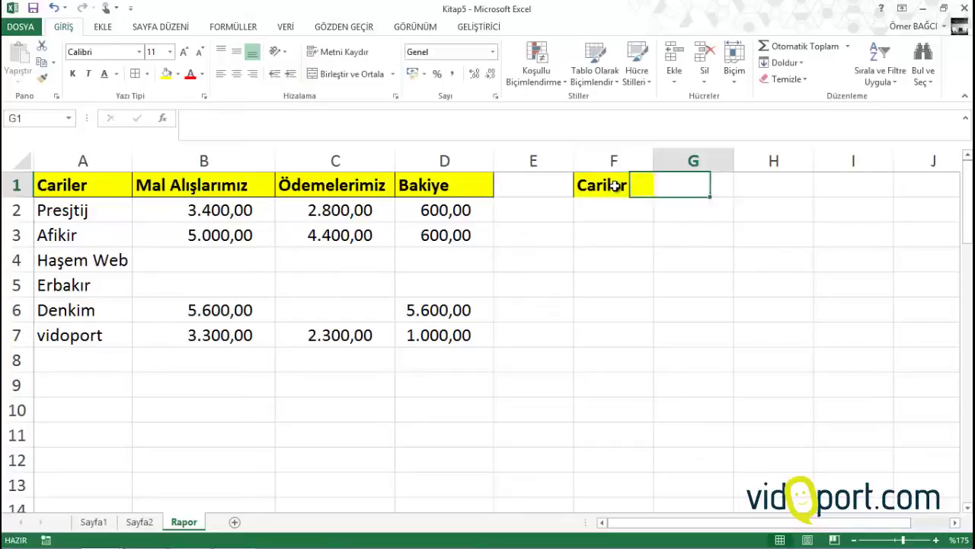
{"action": "type", "text": "Naki"}
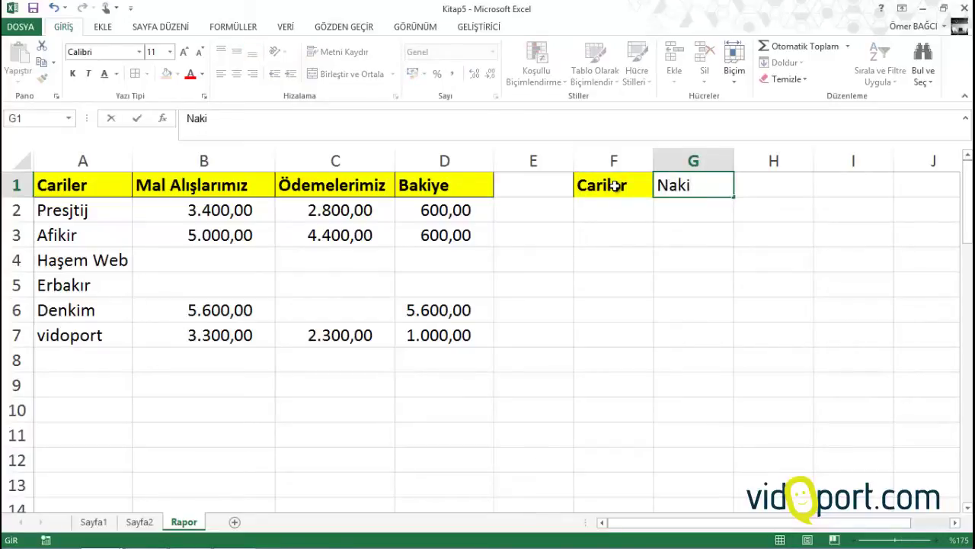
{"action": "type", "text": "t"}
{"action": "key", "text": "Tab"}
{"action": "type", "text": "Çek"}
{"action": "key", "text": "Tab"}
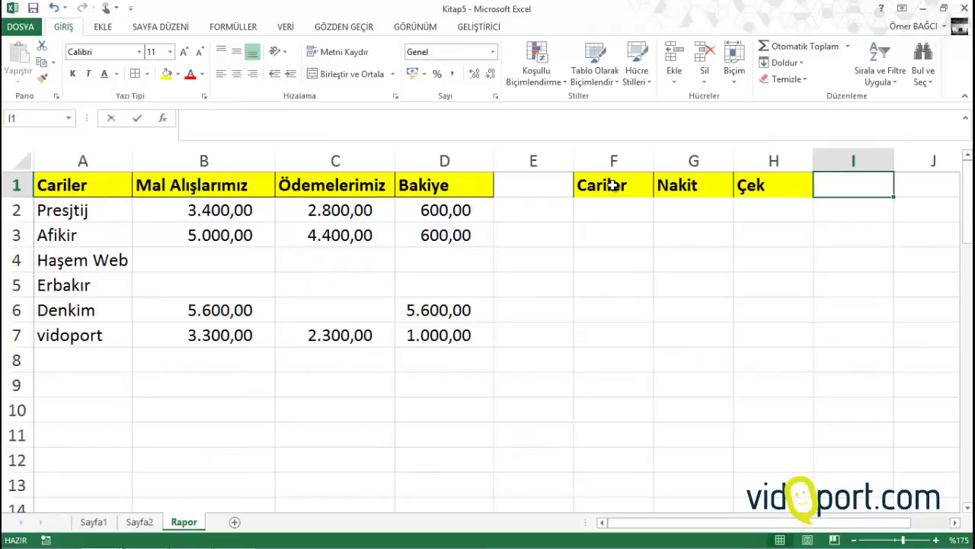
{"action": "type", "text": "Banka"}
{"action": "key", "text": "Tab"}
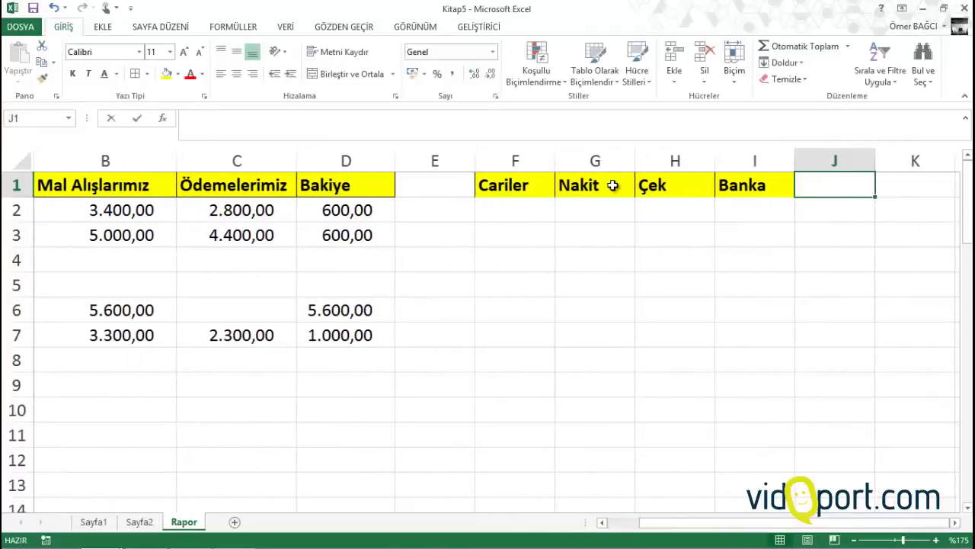
{"action": "type", "text": "Toplam"}
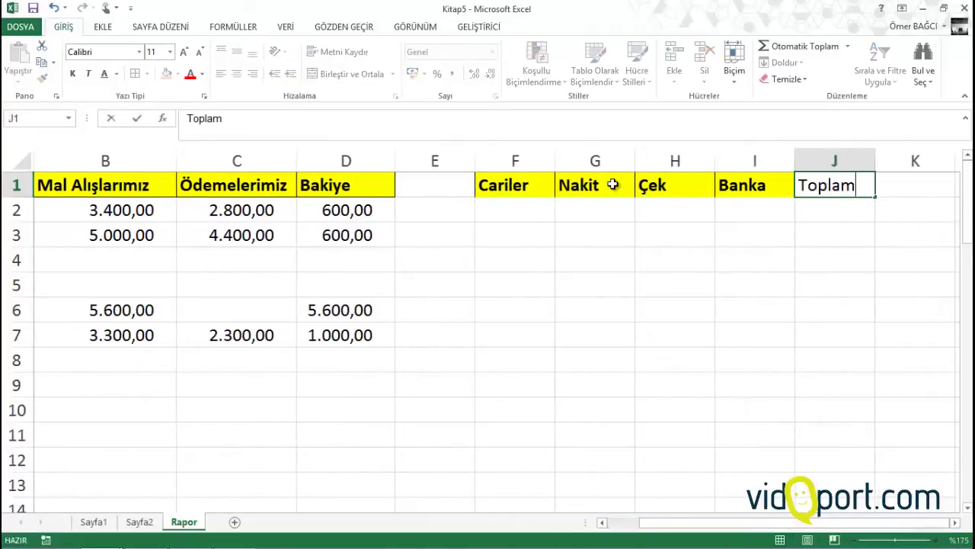
{"action": "key", "text": "Return"}
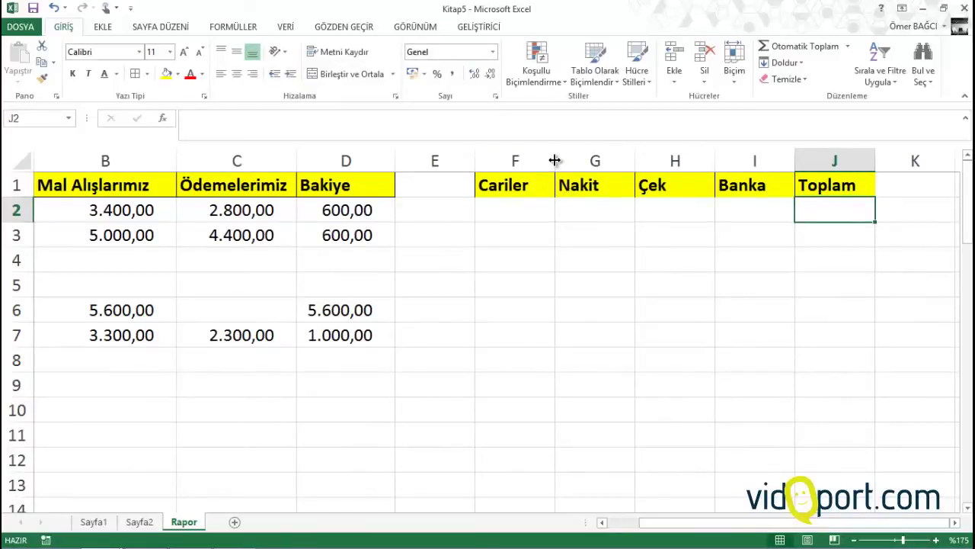
Widen columns F and G, then copy the customer list from Sayfa2 column A
{"action": "left_click_drag", "start_coordinate": [554, 160], "coordinate": [565, 158]}
{"action": "left_click_drag", "start_coordinate": [643, 154], "coordinate": [650, 154]}
{"action": "left_click", "coordinate": [525, 208]}
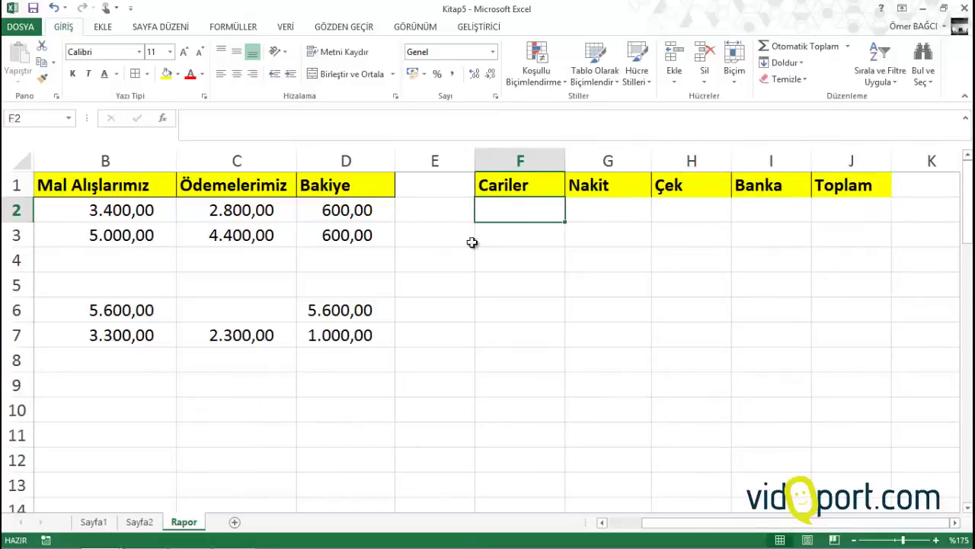
{"action": "left_click", "coordinate": [139, 521]}
{"action": "left_click_drag", "start_coordinate": [84, 279], "coordinate": [92, 541]}
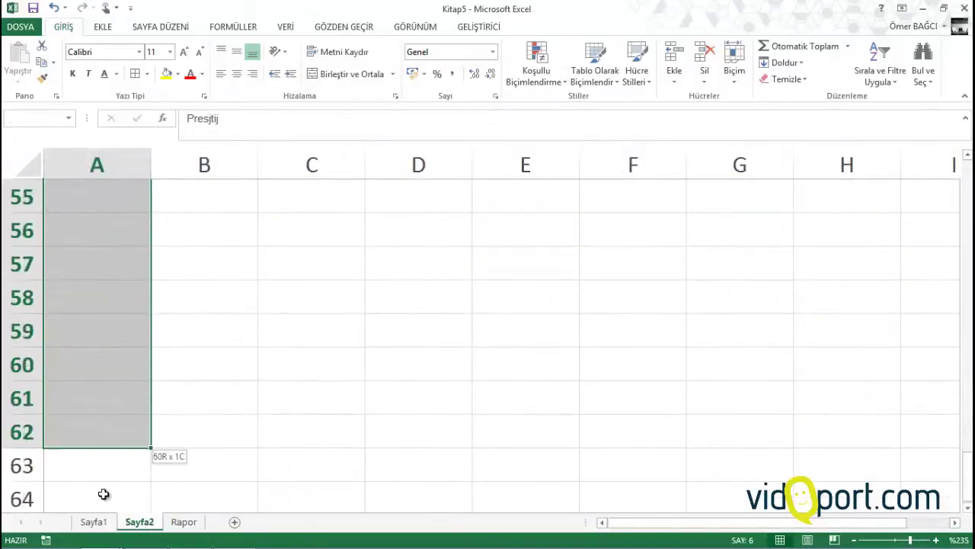
{"action": "mouse_move", "coordinate": [92, 541]}
{"action": "left_mouse_down"}
{"action": "mouse_move", "coordinate": [118, 165]}
{"action": "mouse_move", "coordinate": [117, 204]}
{"action": "left_mouse_up"}
{"action": "right_click", "coordinate": [118, 205]}
{"action": "left_click", "coordinate": [148, 231]}
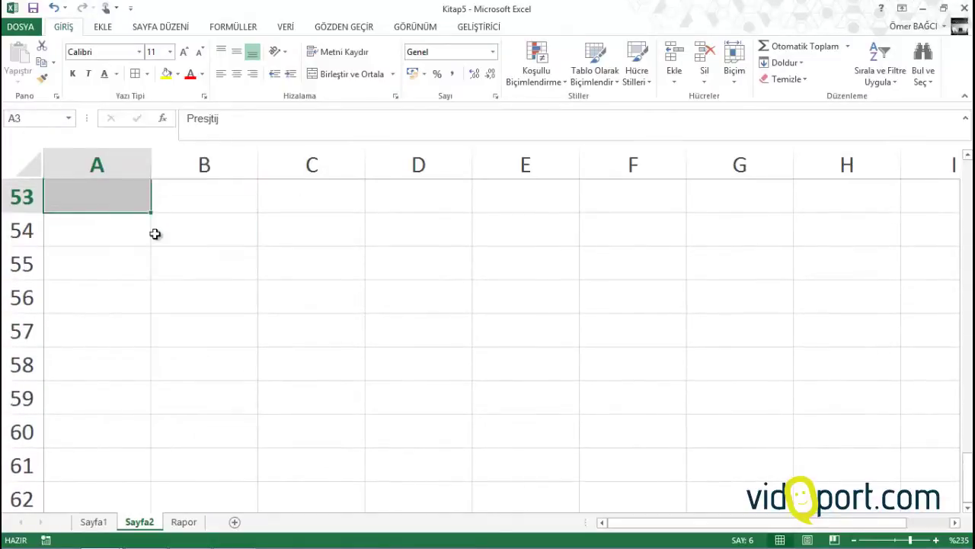
Paste the customer names into Rapor F2 as links and widen column F to fit
{"action": "left_click", "coordinate": [184, 522]}
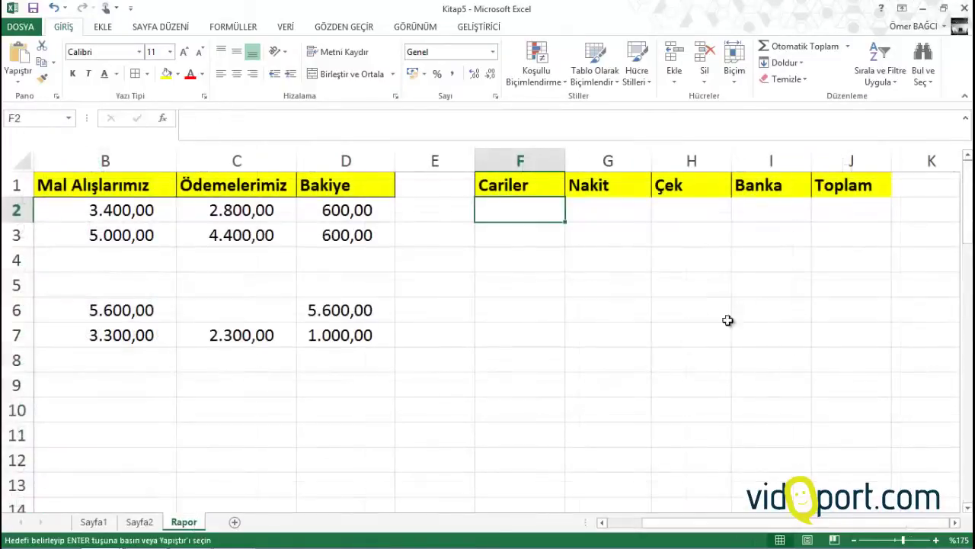
{"action": "right_click", "coordinate": [531, 211]}
{"action": "left_click", "coordinate": [579, 285]}
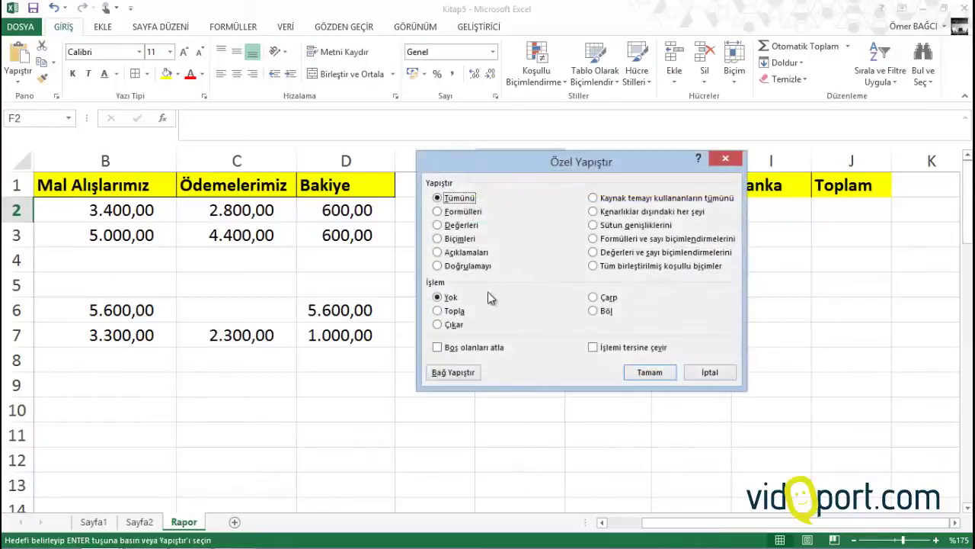
{"action": "left_click", "coordinate": [453, 373]}
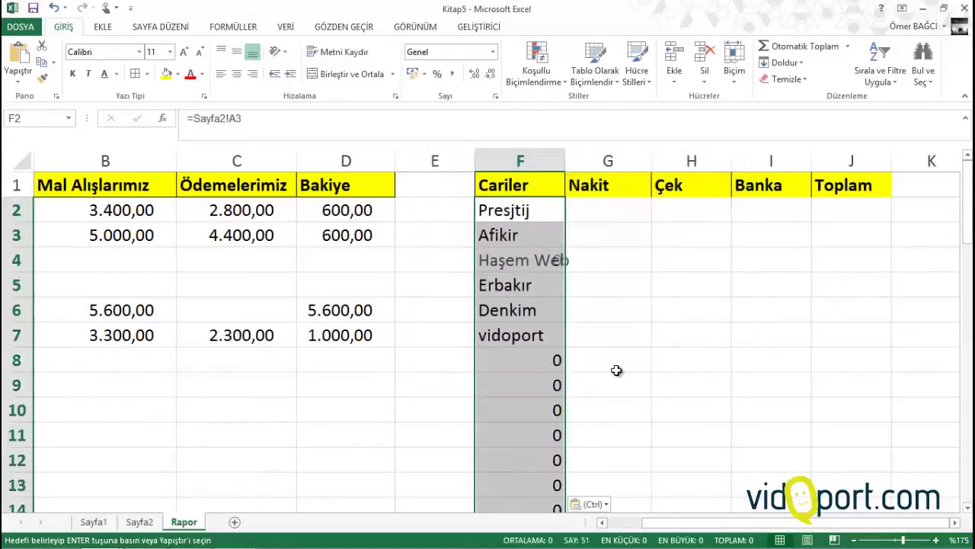
{"action": "left_click", "coordinate": [534, 405]}
{"action": "left_click", "coordinate": [534, 405]}
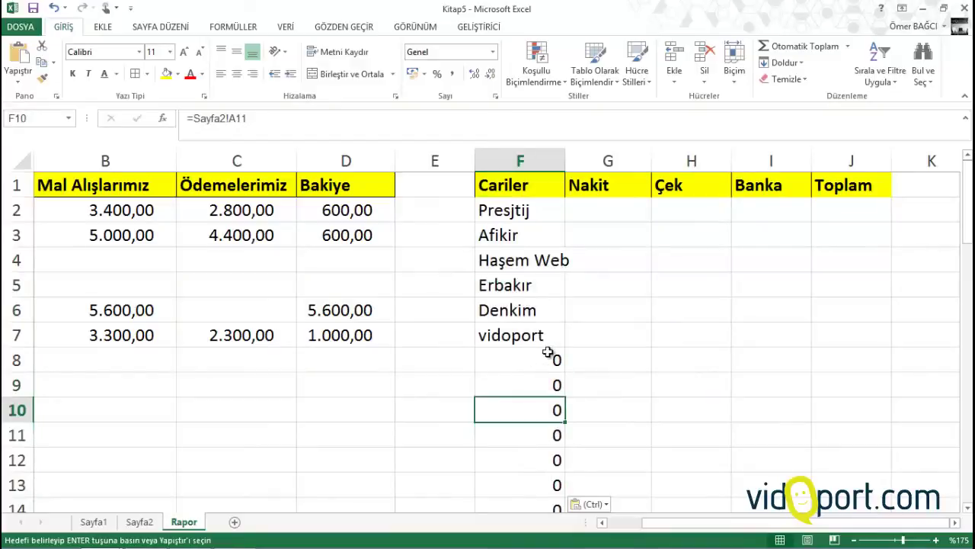
{"action": "left_click_drag", "start_coordinate": [564, 155], "coordinate": [577, 155]}
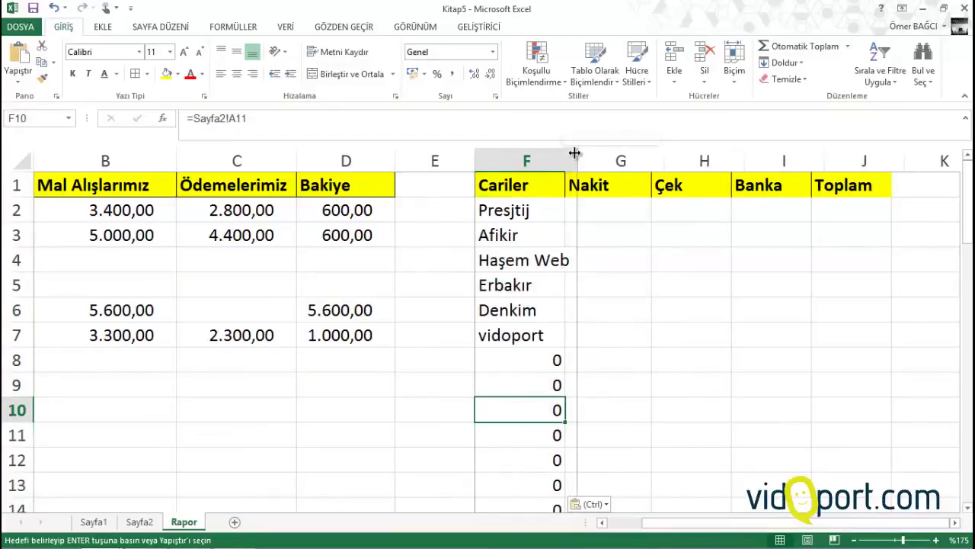
{"action": "left_click", "coordinate": [604, 214]}
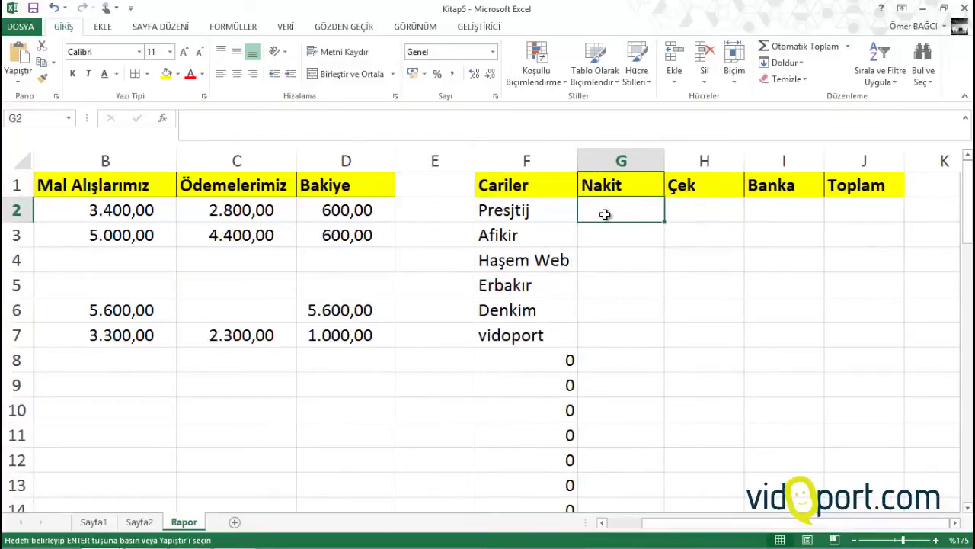
Start a ÇOKETOPLA formula in G2 summing Sayfa1!I:I with Sayfa1!D:D as first criteria range
{"action": "type", "text": "="}
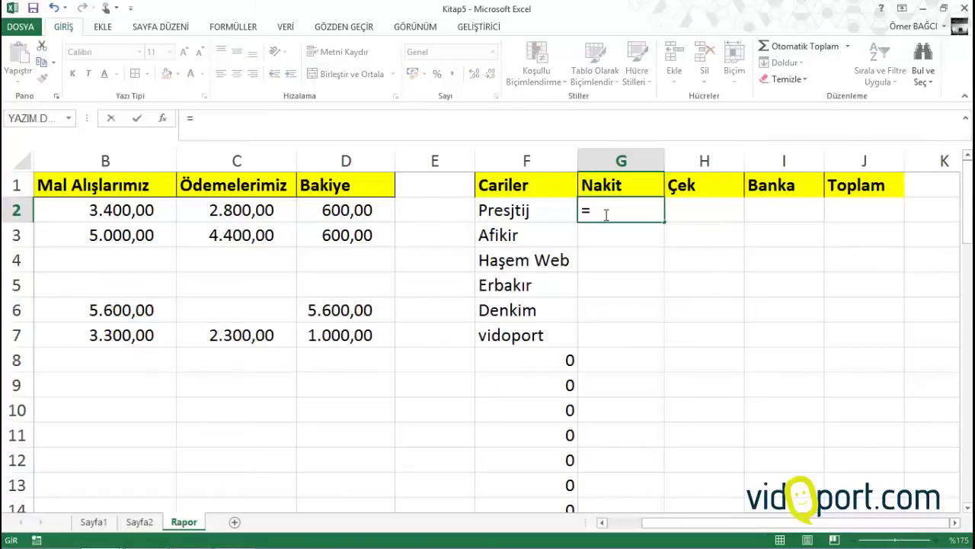
{"action": "type", "text": "e"}
{"action": "key", "text": "BackSpace"}
{"action": "type", "text": "çok"}
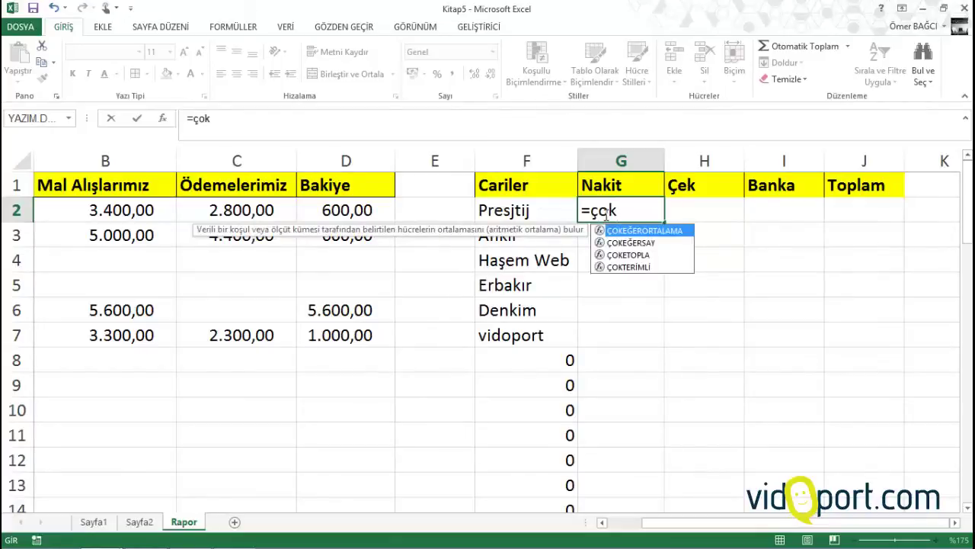
{"action": "key", "text": "Down"}
{"action": "key", "text": "Down"}
{"action": "key", "text": "Tab"}
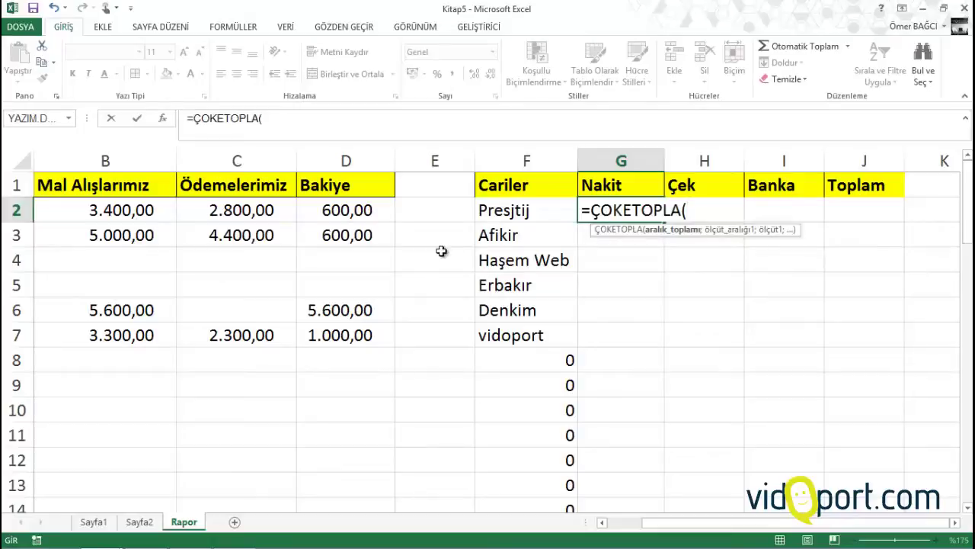
{"action": "left_click", "coordinate": [95, 521]}
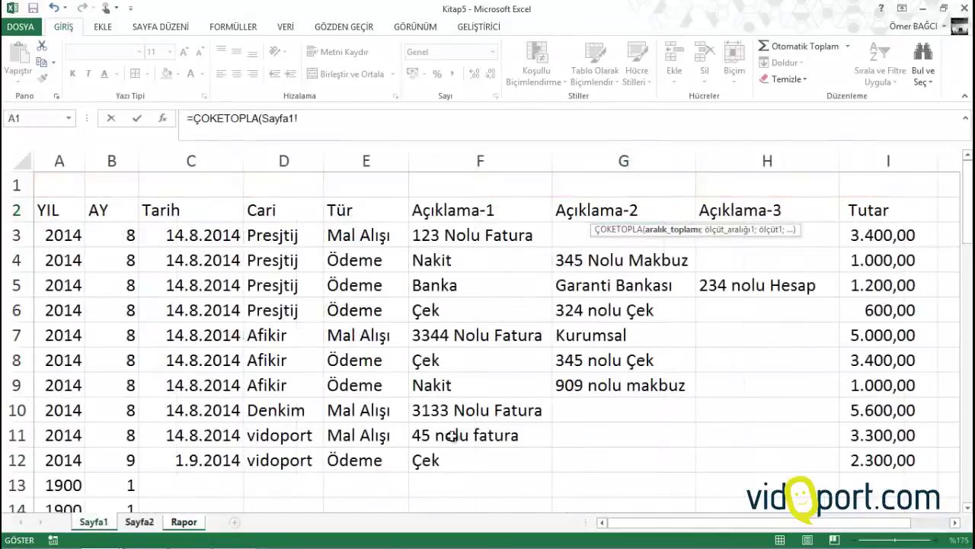
{"action": "left_click", "coordinate": [909, 160]}
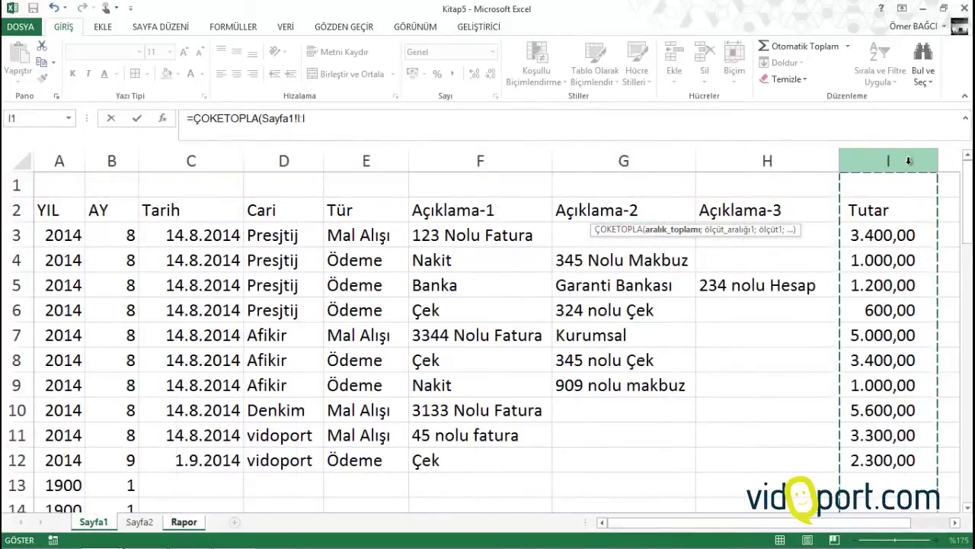
{"action": "type", "text": ";"}
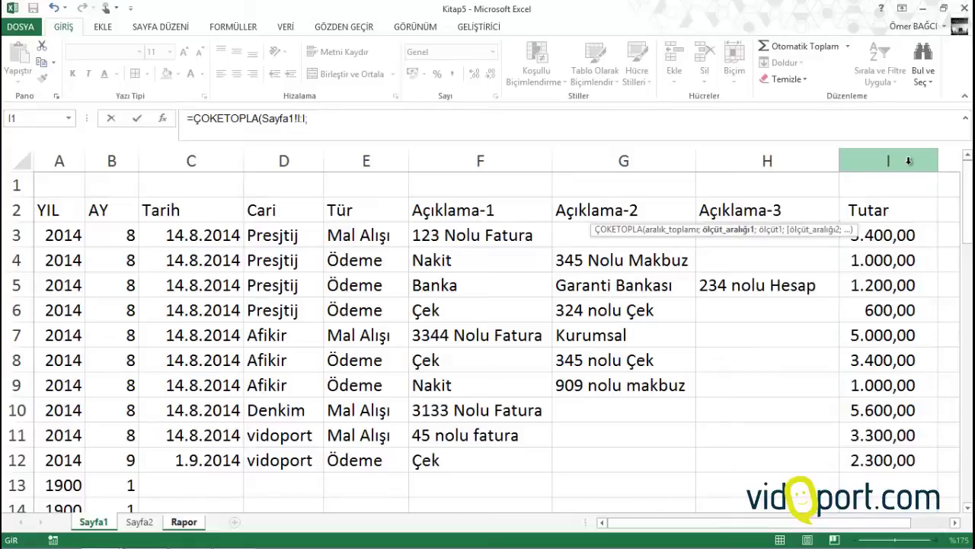
{"action": "left_click", "coordinate": [273, 165]}
{"action": "type", "text": ";Rapor!"}
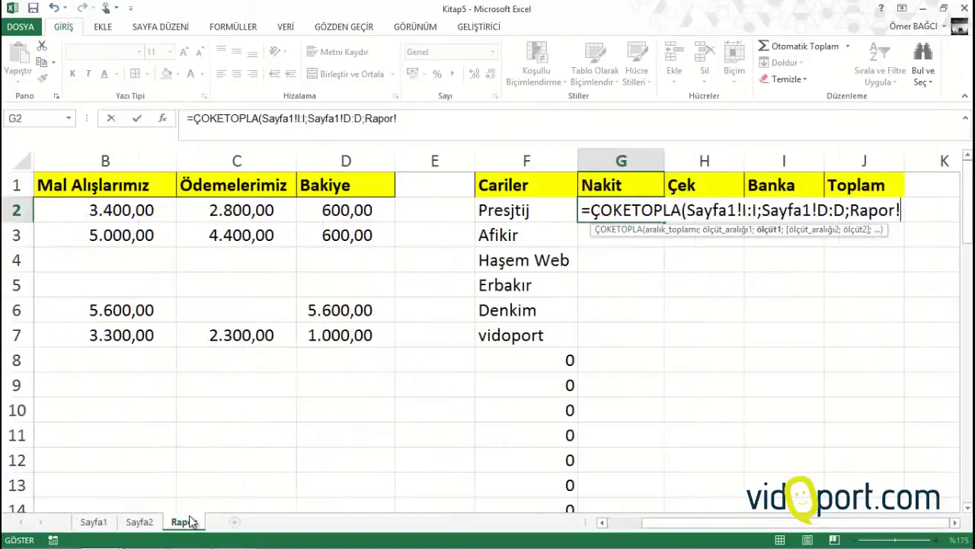
Complete it with criterion Rapor!F2 and Sayfa1!F:F matching "Nakit"
{"action": "left_click", "coordinate": [192, 523]}
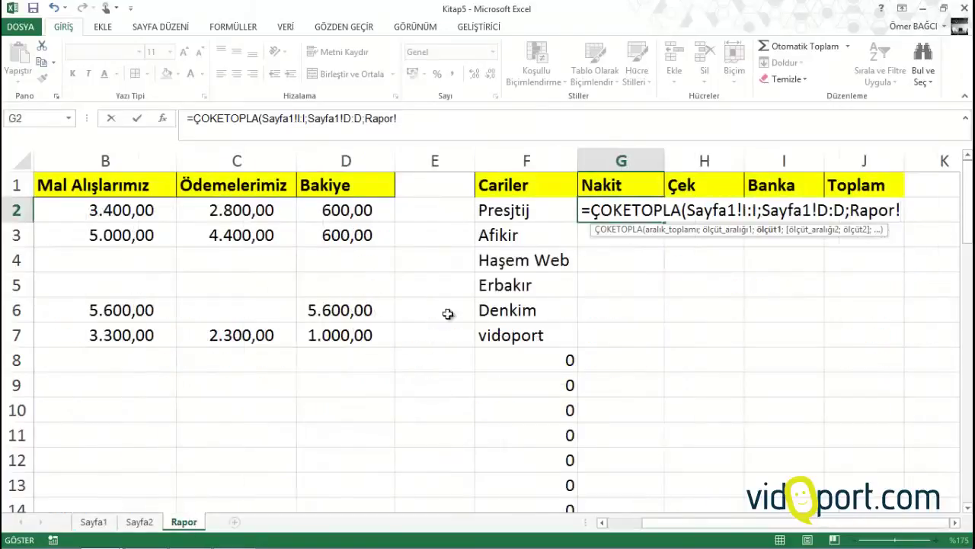
{"action": "left_click", "coordinate": [495, 213]}
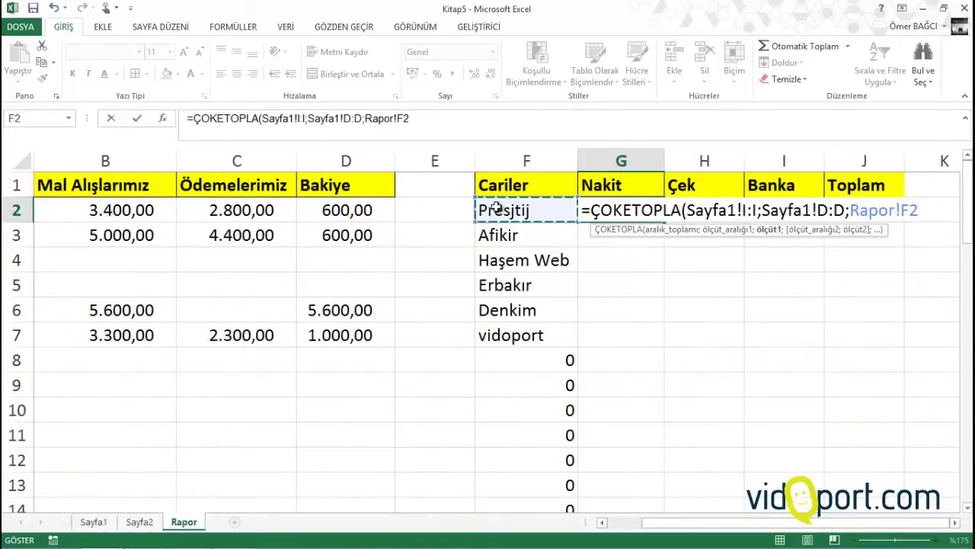
{"action": "type", "text": ";"}
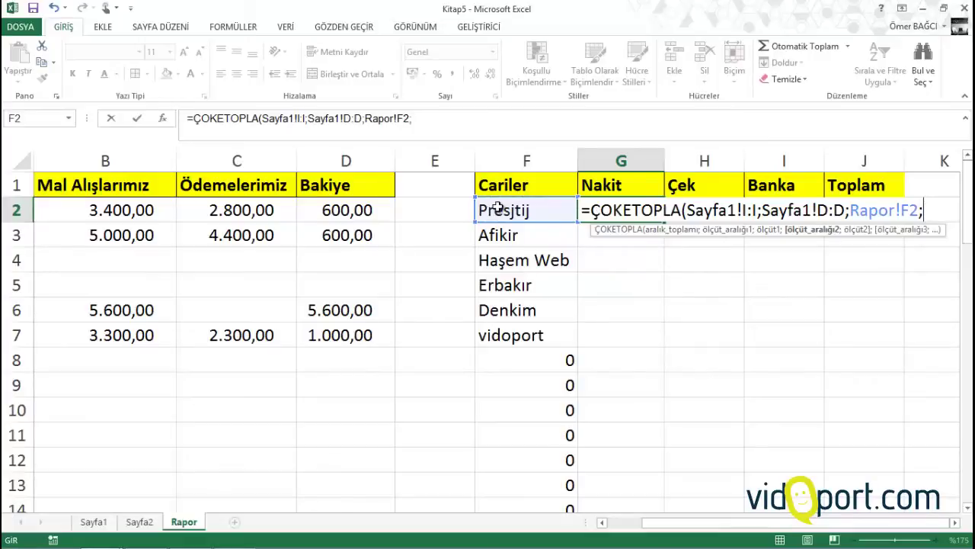
{"action": "left_click", "coordinate": [94, 522]}
{"action": "left_click", "coordinate": [486, 160]}
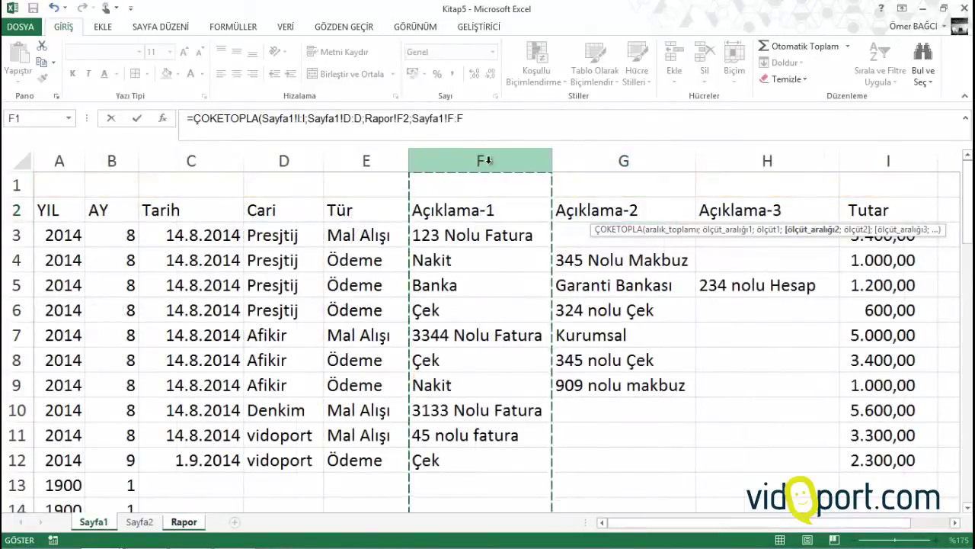
{"action": "type", "text": ";\"Nak"}
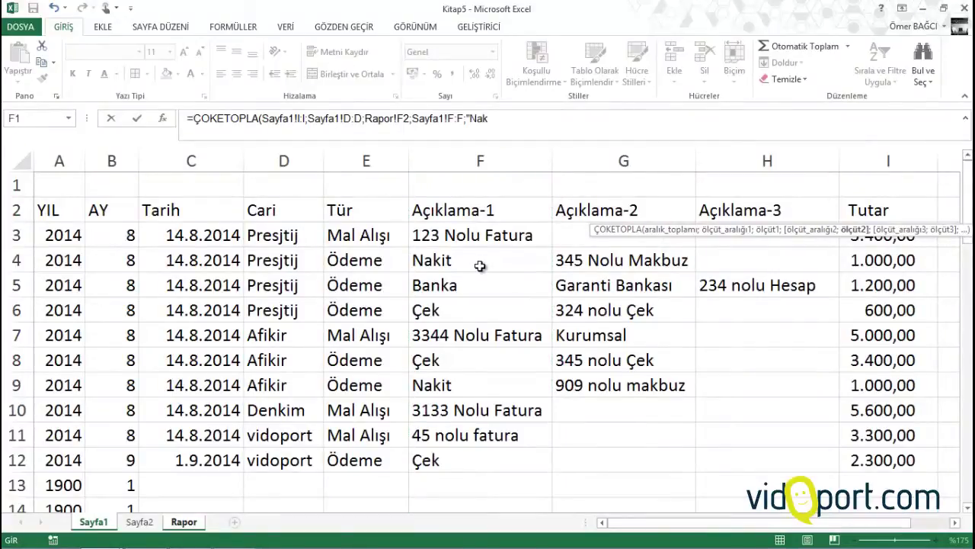
{"action": "type", "text": "it"}
{"action": "key", "text": "Return"}
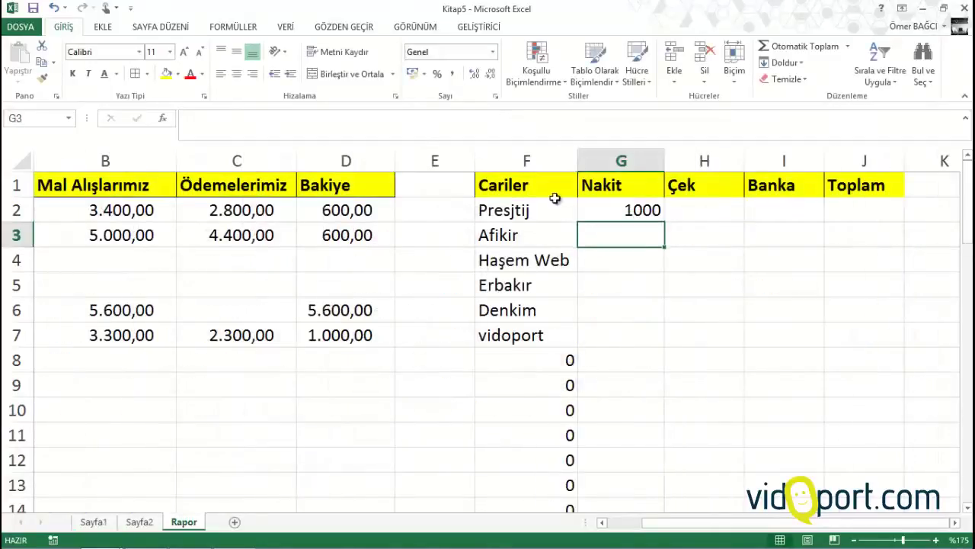
Fill the Nakit formula down column G for every customer
{"action": "left_click", "coordinate": [639, 213]}
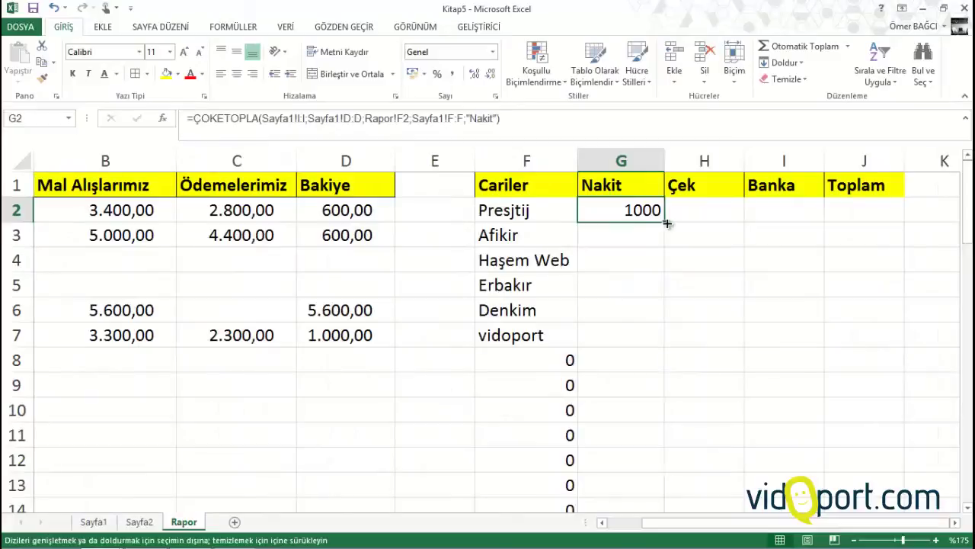
{"action": "double_click", "coordinate": [664, 221]}
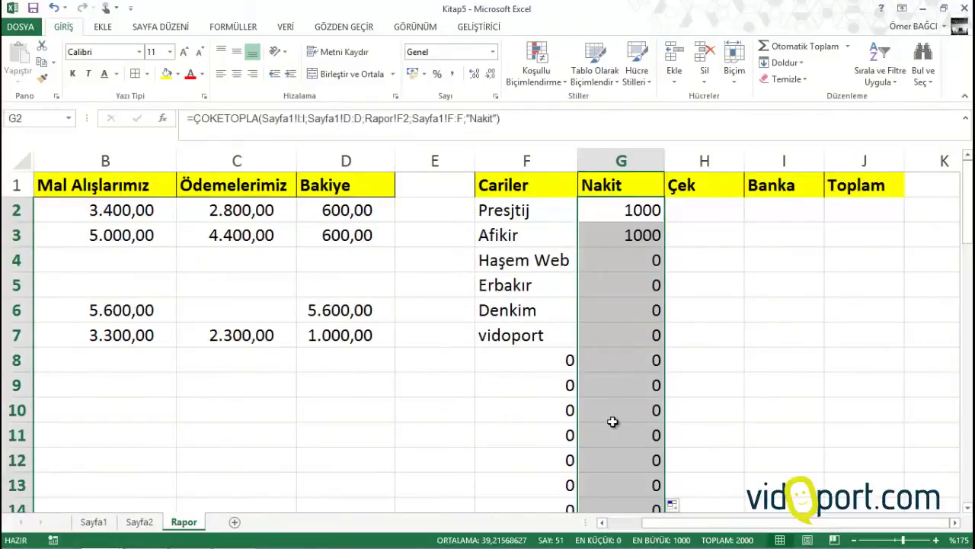
{"action": "left_click", "coordinate": [619, 216]}
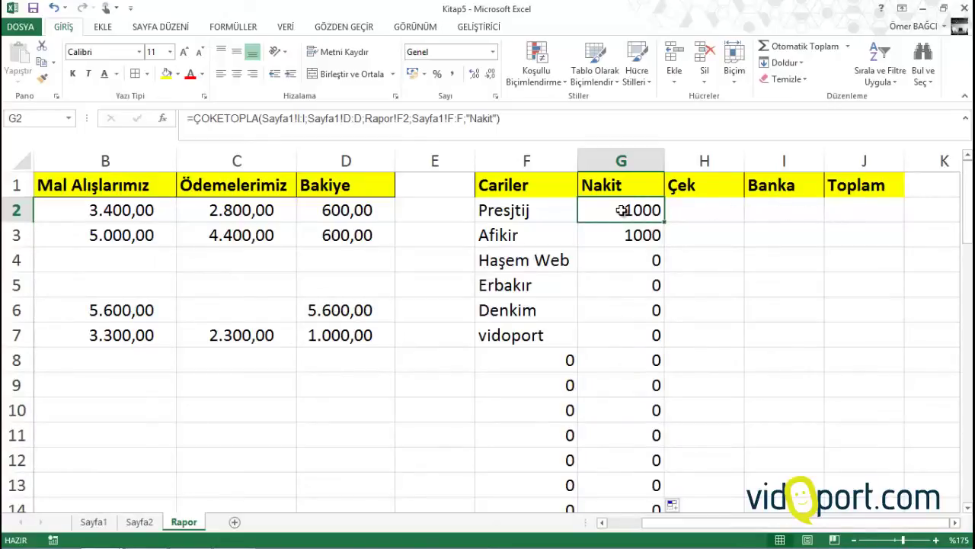
{"action": "left_click", "coordinate": [684, 208]}
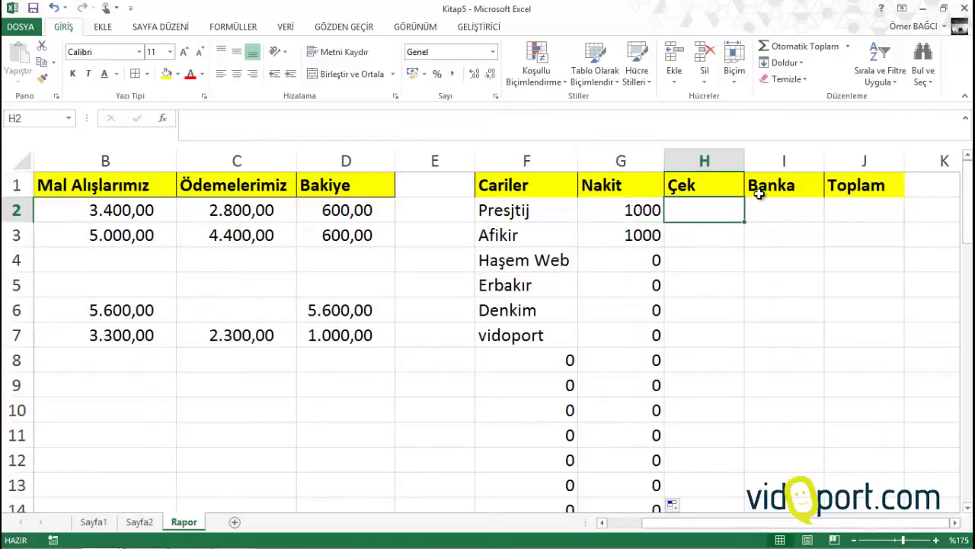
Start a ÇOKETOPLA formula in H2 summing Sayfa1!I:I with Sayfa1!D:D as first criteria range
{"action": "type", "text": "="}
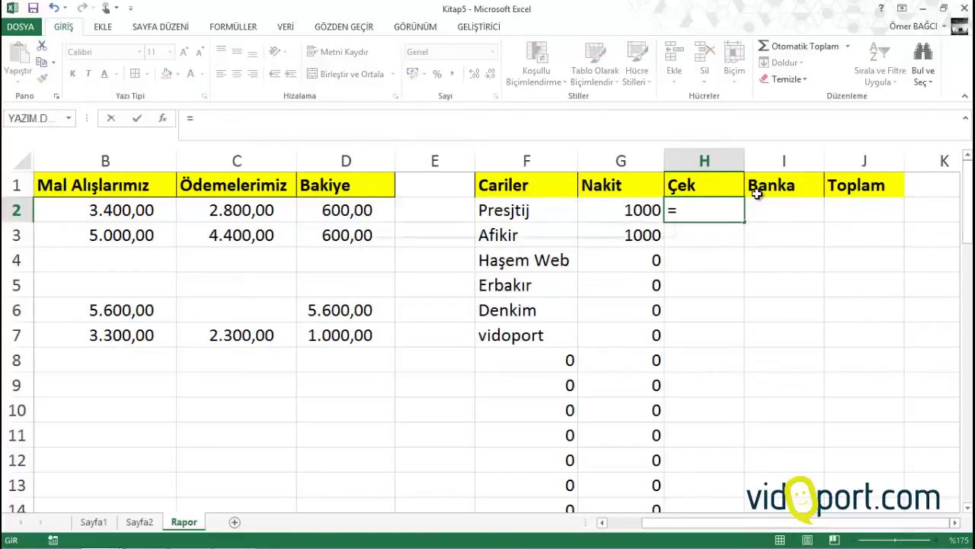
{"action": "type", "text": "çok"}
{"action": "key", "text": "Down"}
{"action": "key", "text": "Down"}
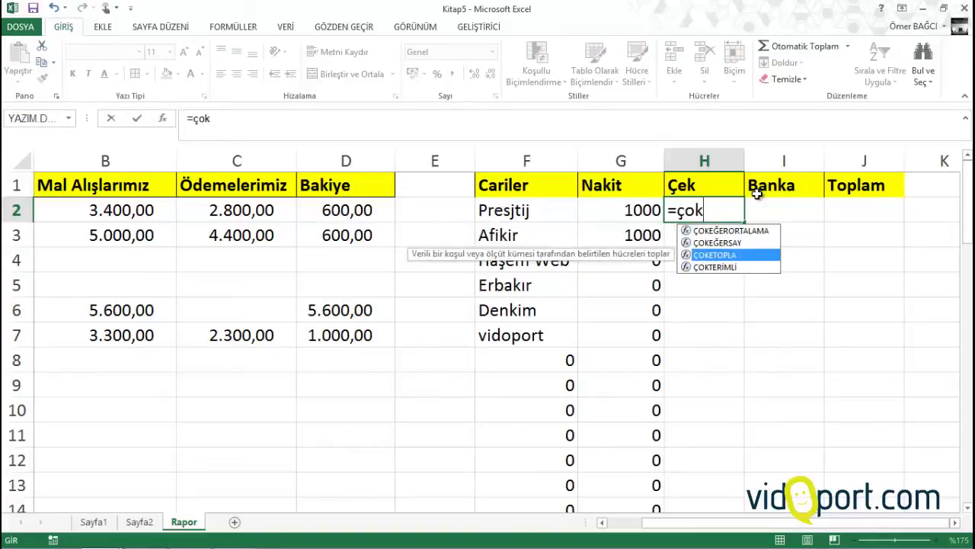
{"action": "key", "text": "Tab"}
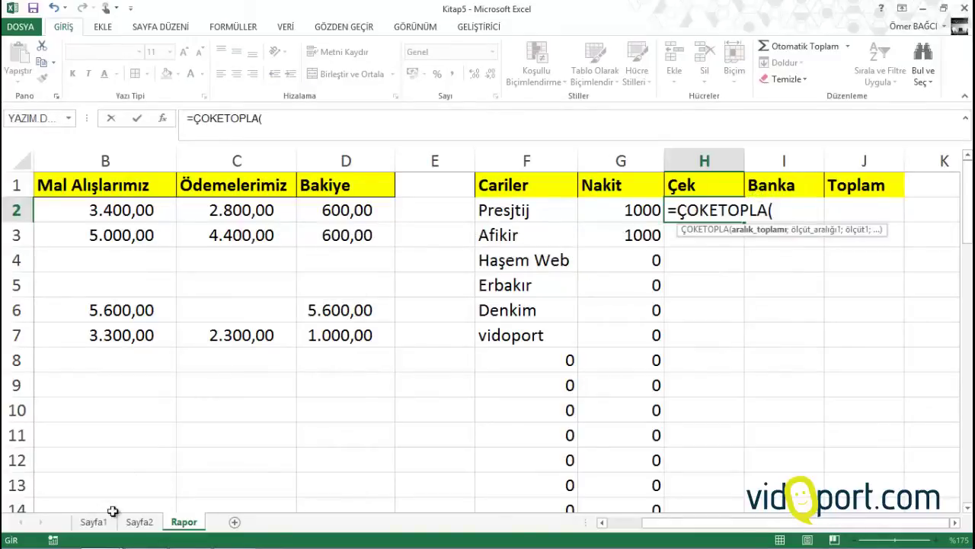
{"action": "left_click", "coordinate": [93, 522]}
{"action": "left_click", "coordinate": [909, 160]}
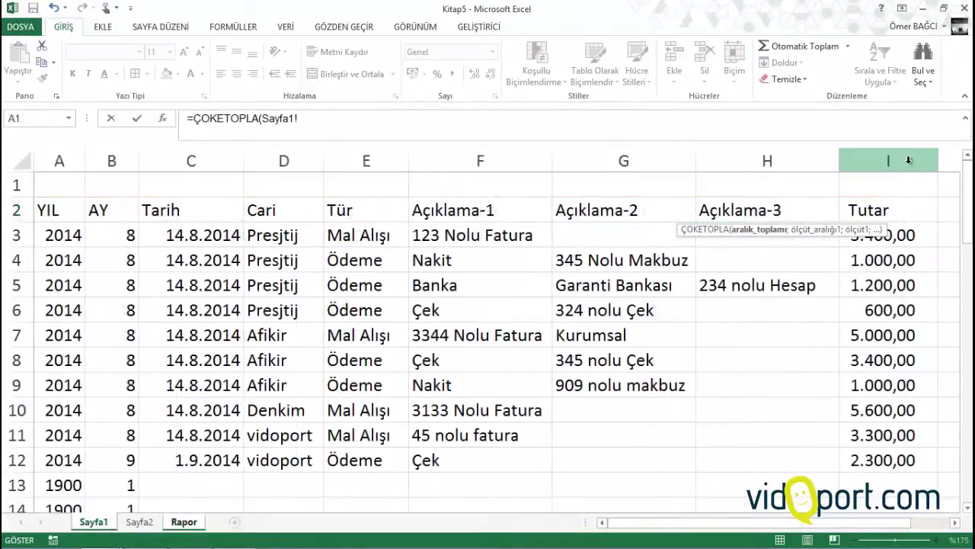
{"action": "type", "text": ";"}
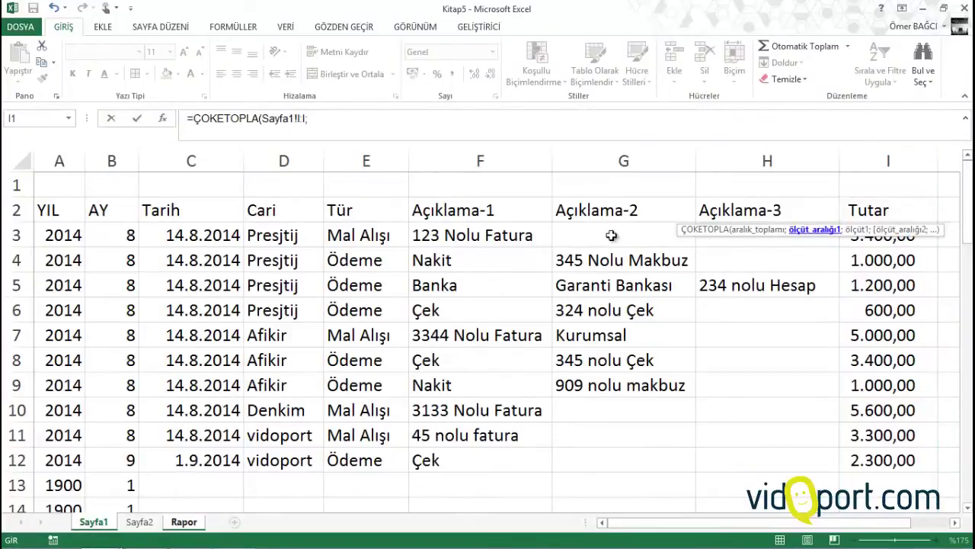
{"action": "left_click", "coordinate": [278, 160]}
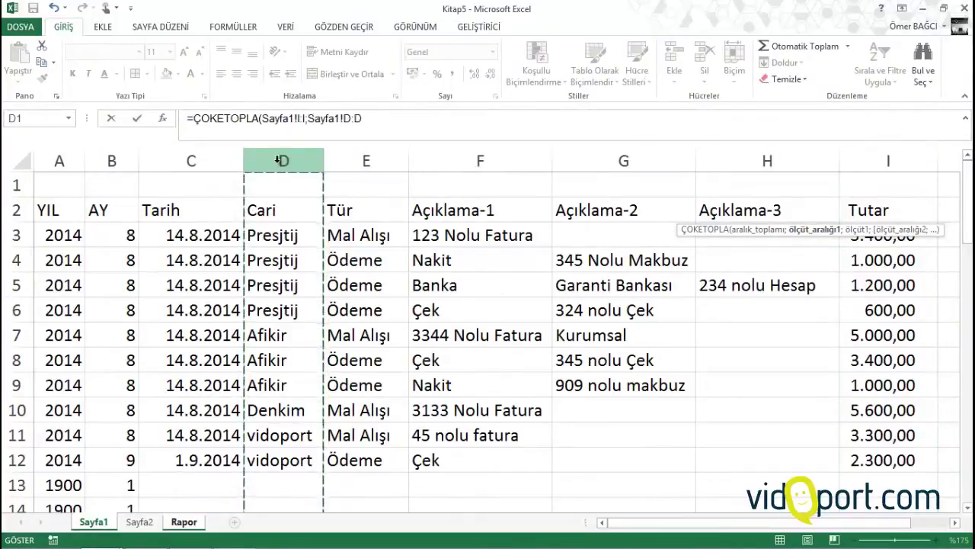
{"action": "type", "text": ";"}
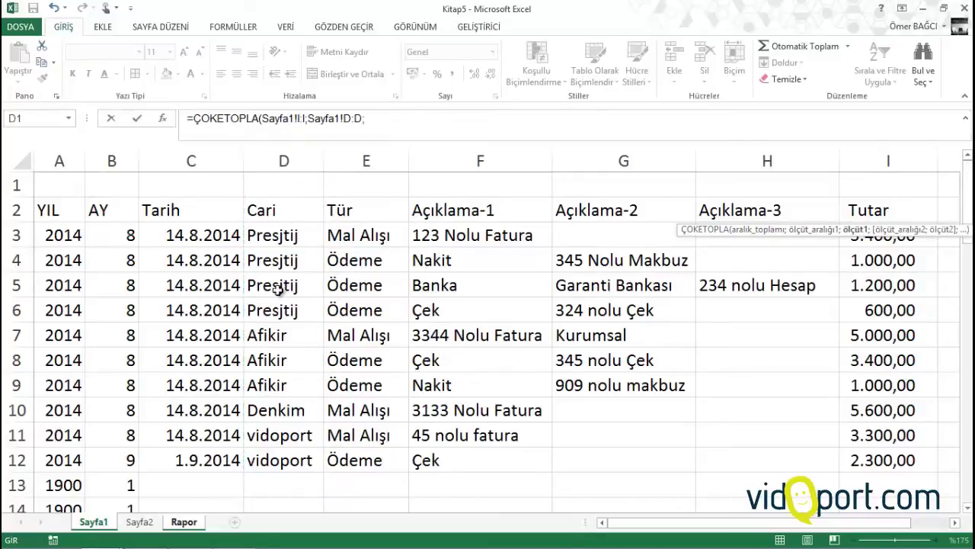
Add criterion Rapor!F2 and second criteria range Sayfa1!F:F, then finish the formula
{"action": "left_click", "coordinate": [182, 522]}
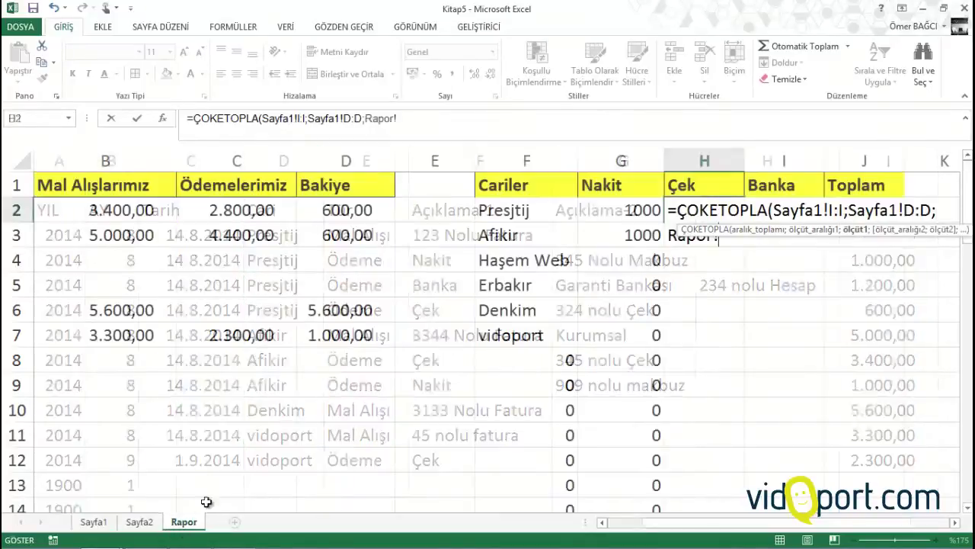
{"action": "left_click", "coordinate": [509, 210]}
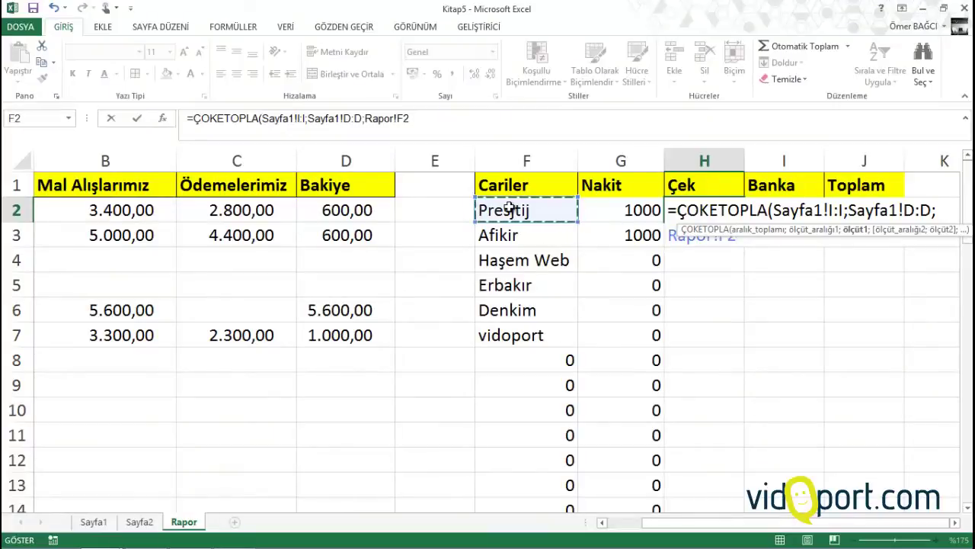
{"action": "type", "text": ";"}
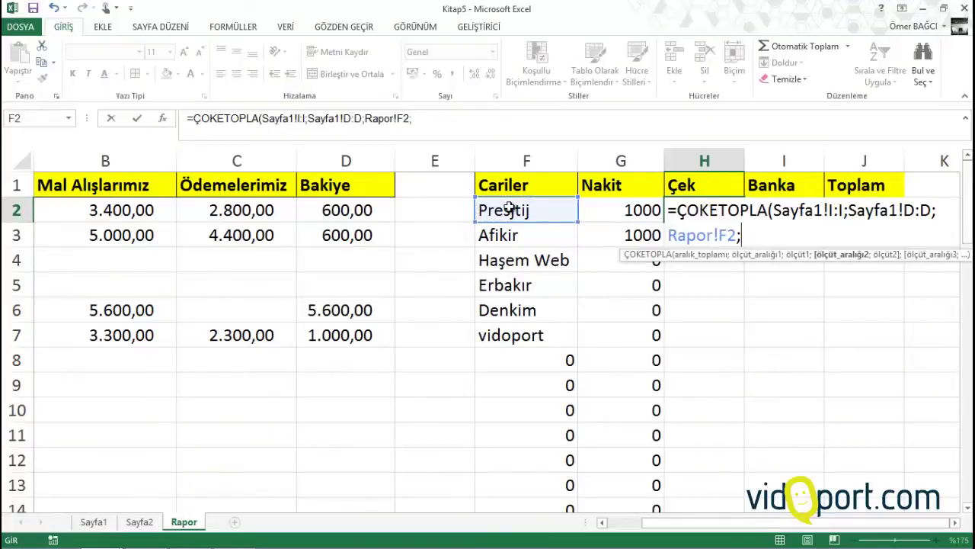
{"action": "left_click", "coordinate": [103, 522]}
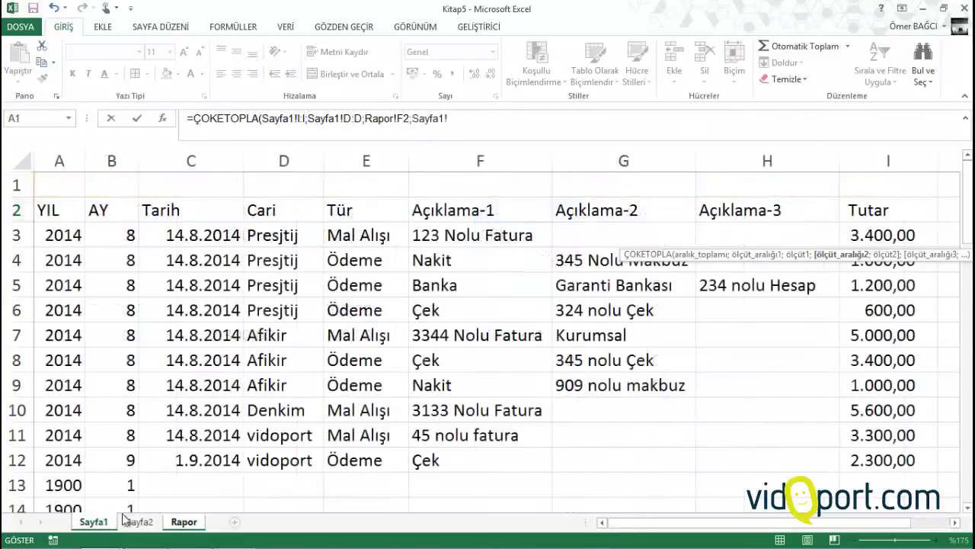
{"action": "left_click", "coordinate": [486, 163]}
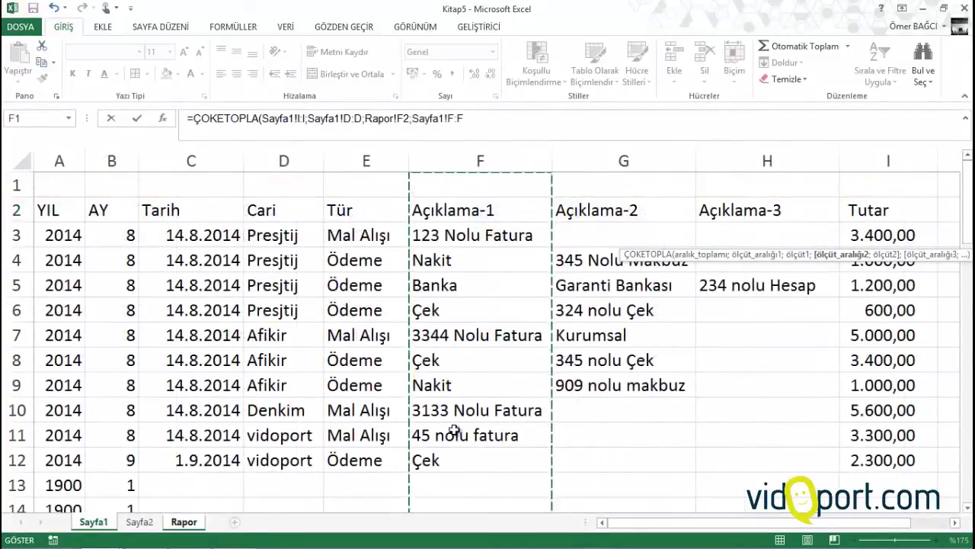
{"action": "type", "text": ";\"Banka"}
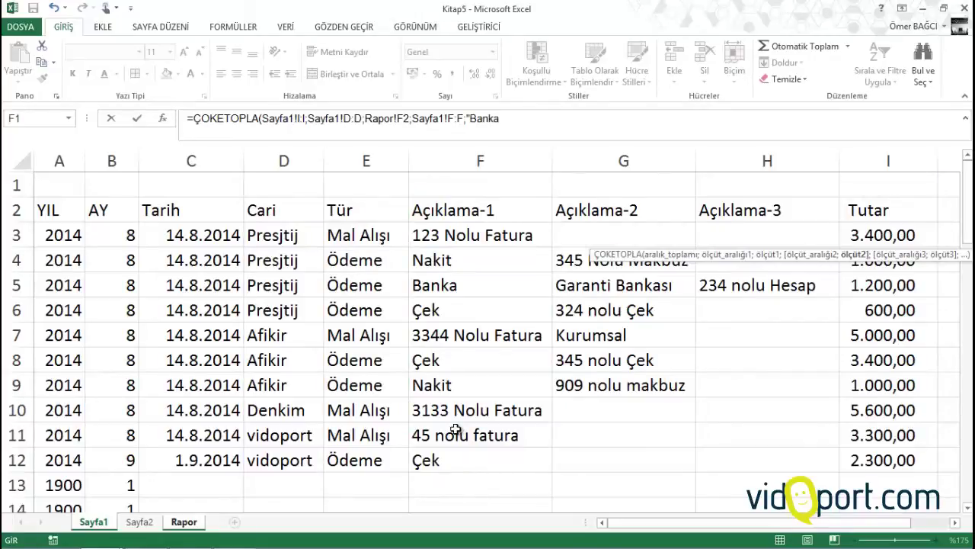
{"action": "key", "text": "Return"}
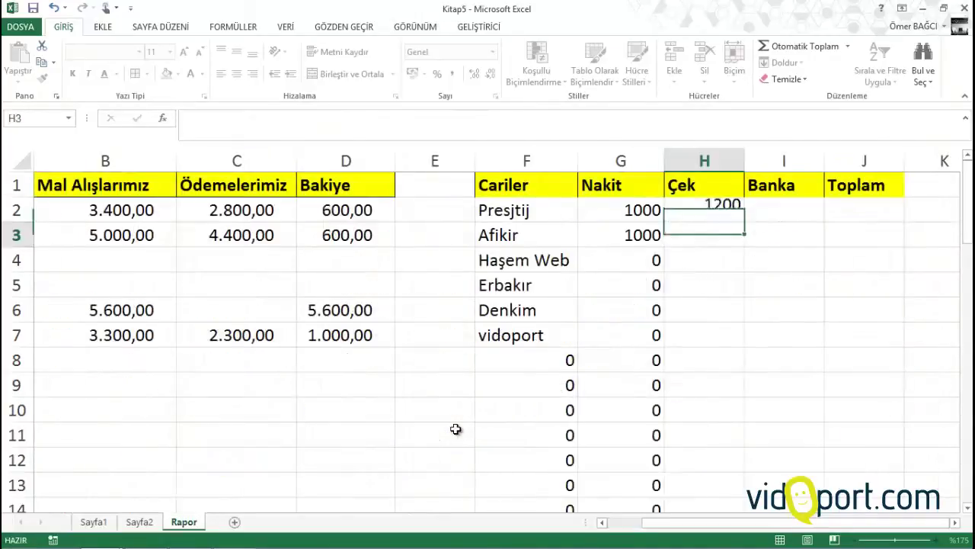
Change H2's "Banka" criterion to "Çek" and fill the formula down column H
{"action": "left_click", "coordinate": [705, 215]}
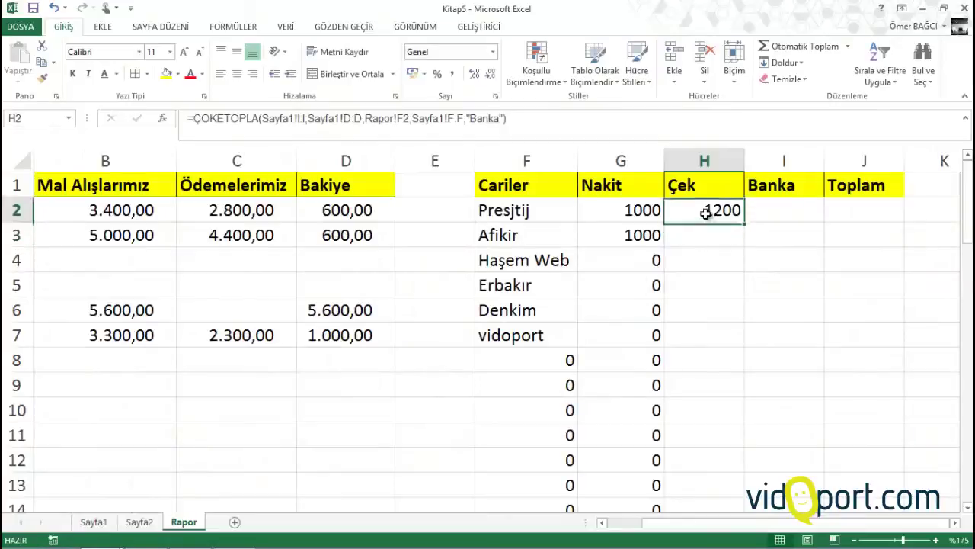
{"action": "double_click", "coordinate": [702, 213]}
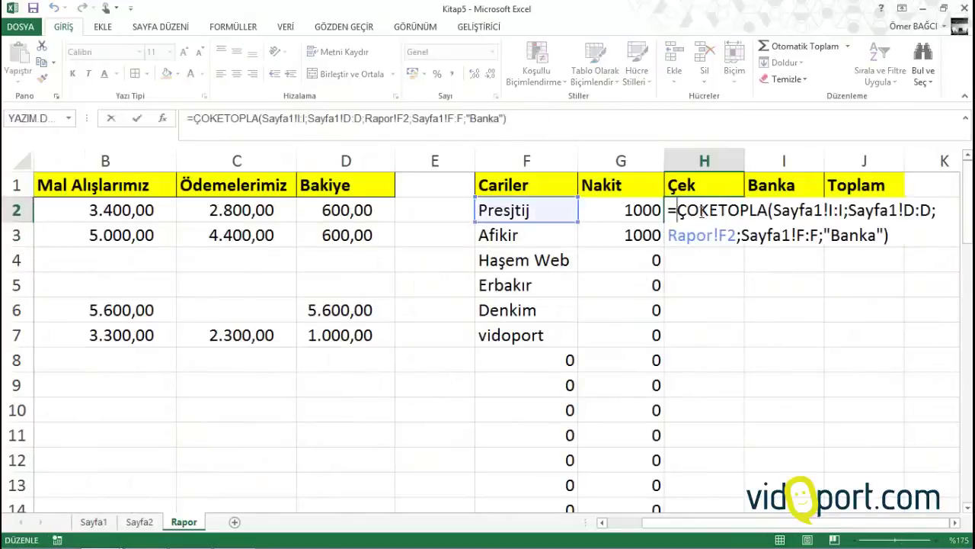
{"action": "double_click", "coordinate": [861, 234]}
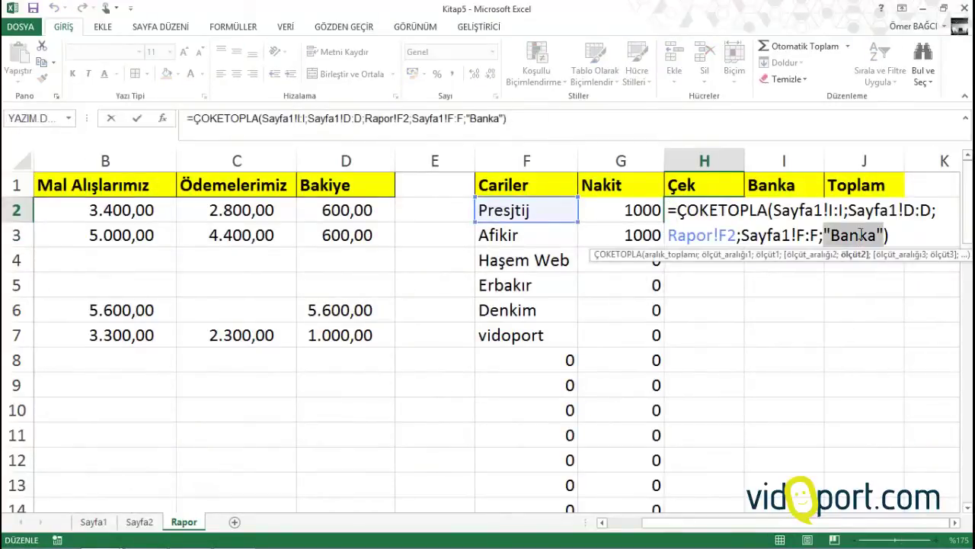
{"action": "key", "text": "BackSpace"}
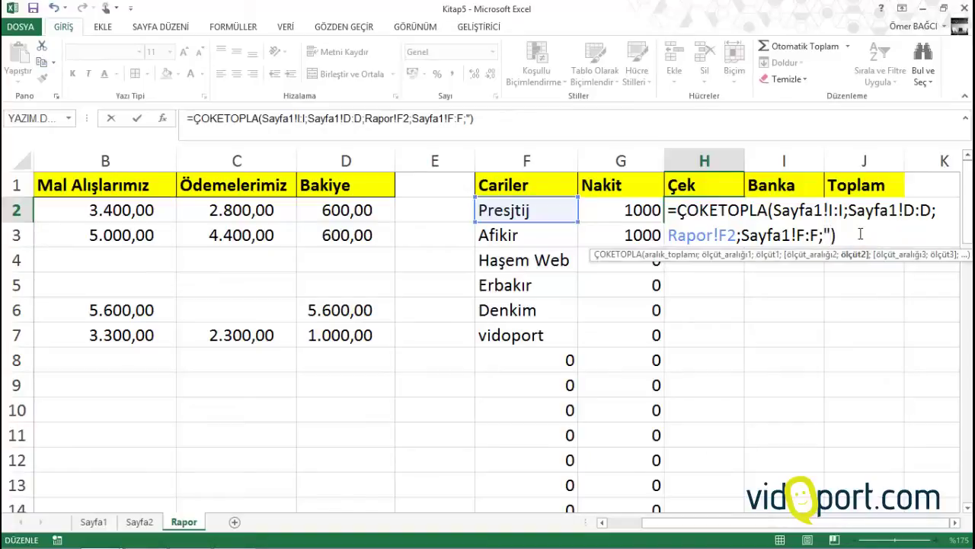
{"action": "type", "text": "Çek"}
{"action": "key", "text": "Return"}
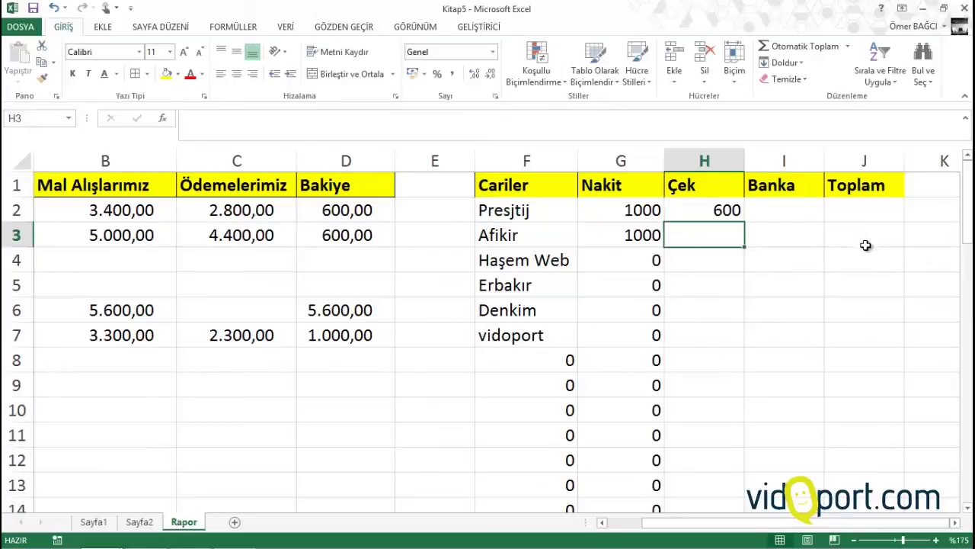
{"action": "left_click", "coordinate": [736, 214]}
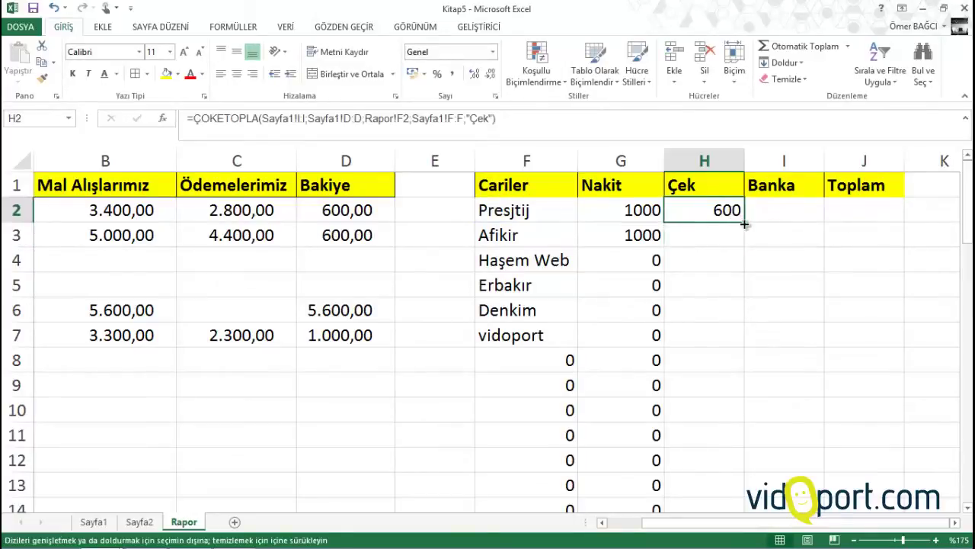
{"action": "double_click", "coordinate": [739, 218]}
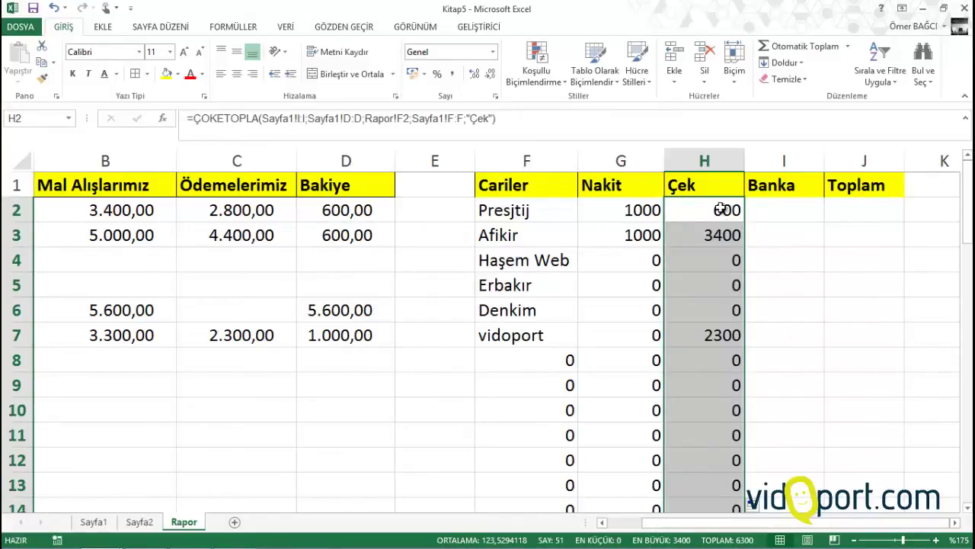
Start a ÇOKETOPLA formula in I2 summing Sayfa1!I:I with Sayfa1!D:D as first criteria range
{"action": "left_click", "coordinate": [771, 208]}
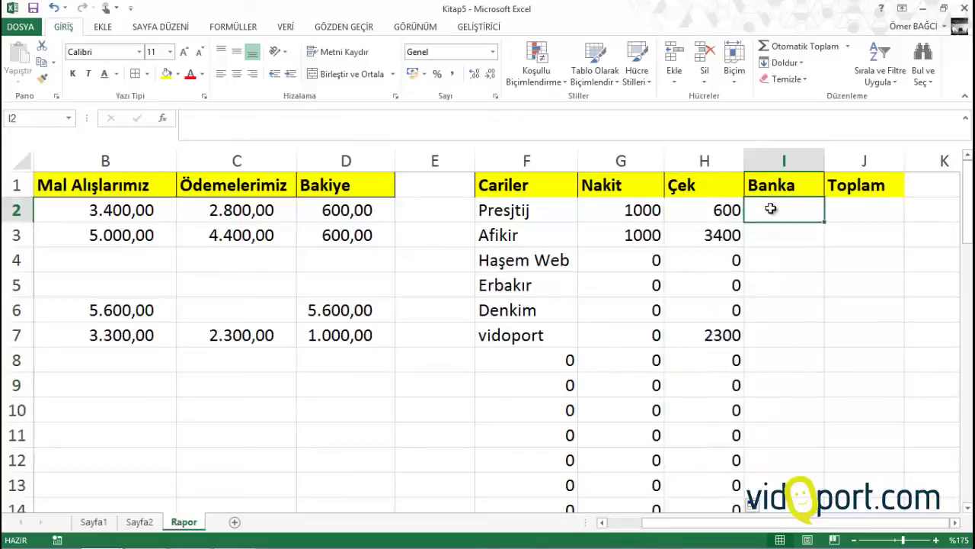
{"action": "type", "text": "="}
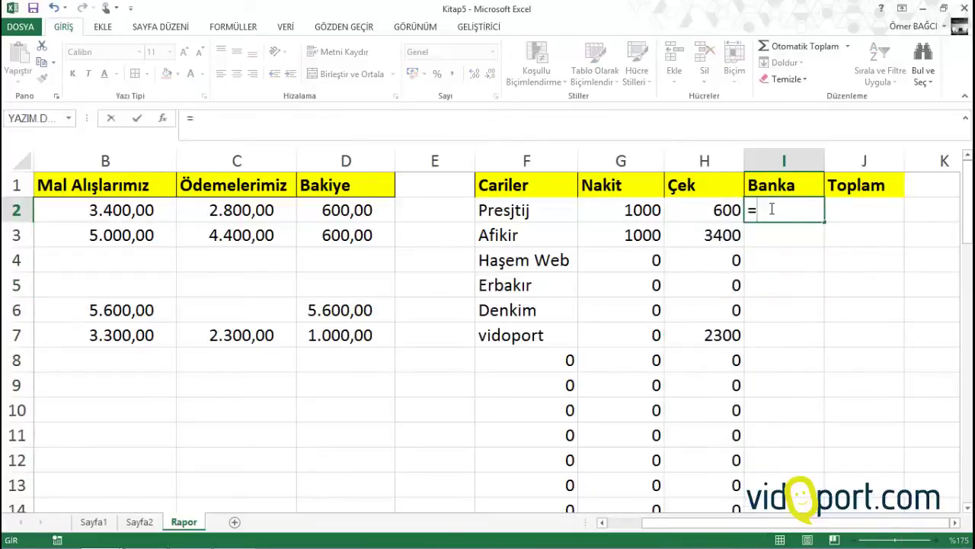
{"action": "type", "text": "ç"}
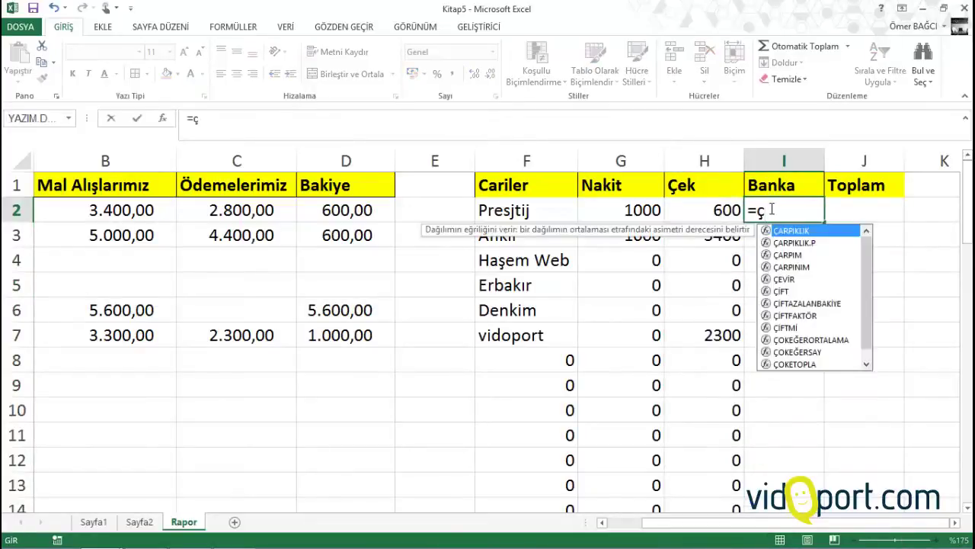
{"action": "type", "text": "oketo"}
{"action": "key", "text": "Tab"}
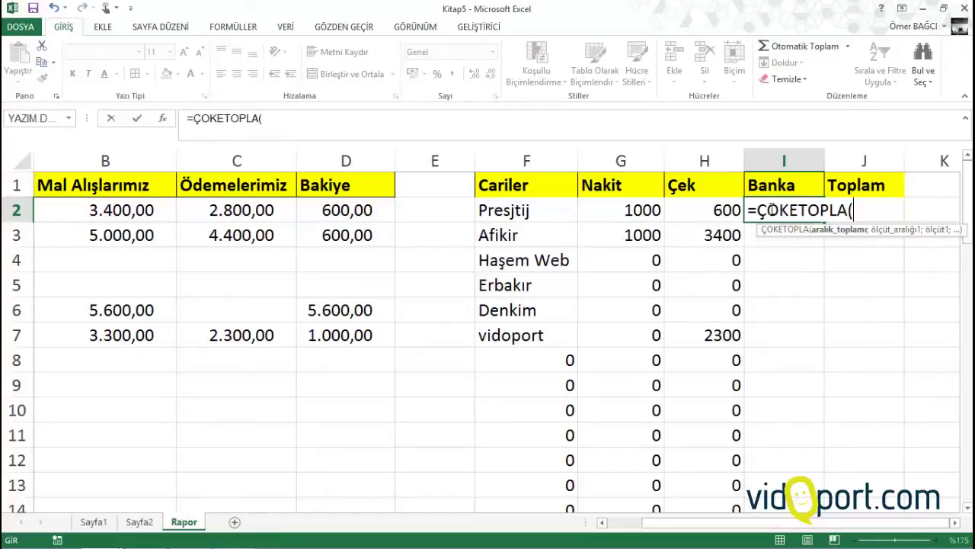
{"action": "left_click", "coordinate": [111, 521]}
{"action": "left_click", "coordinate": [867, 157]}
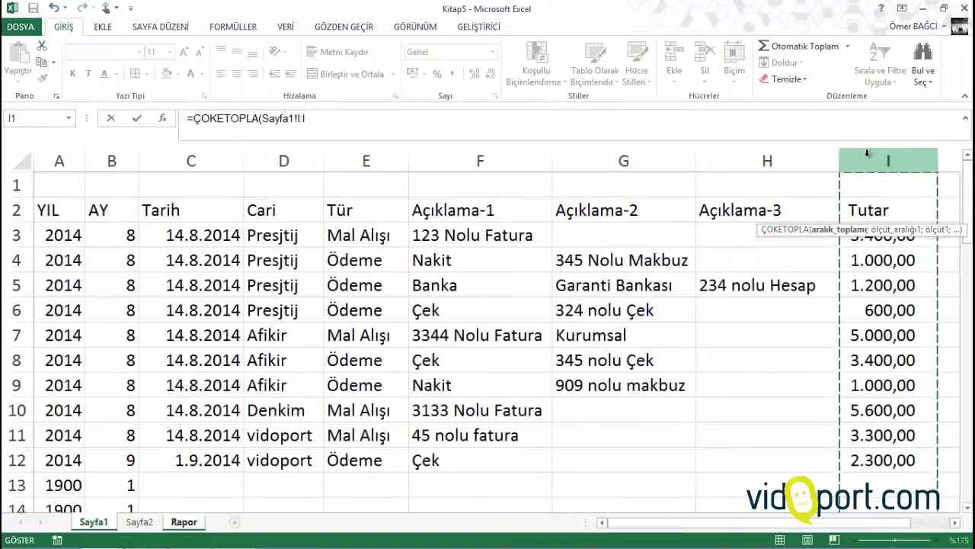
{"action": "type", "text": ";"}
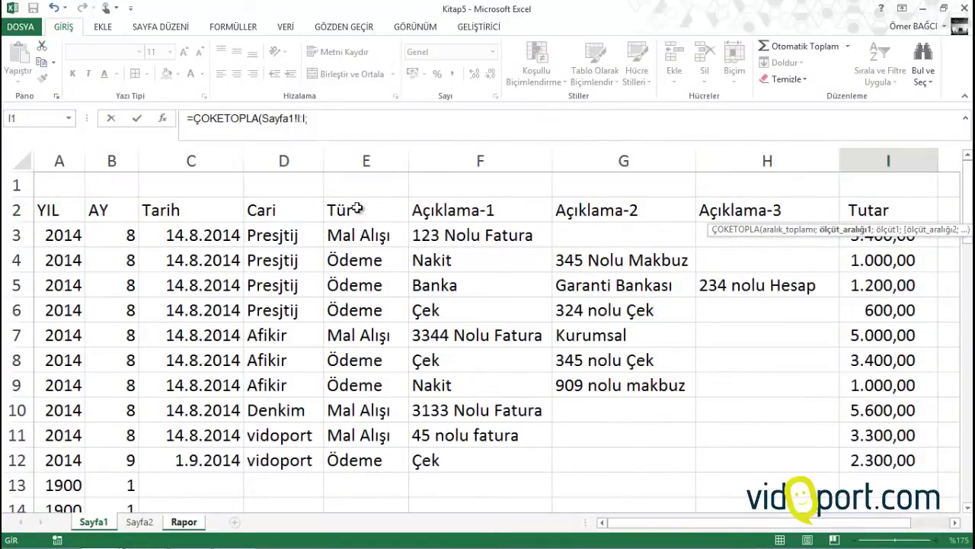
{"action": "left_click", "coordinate": [312, 158]}
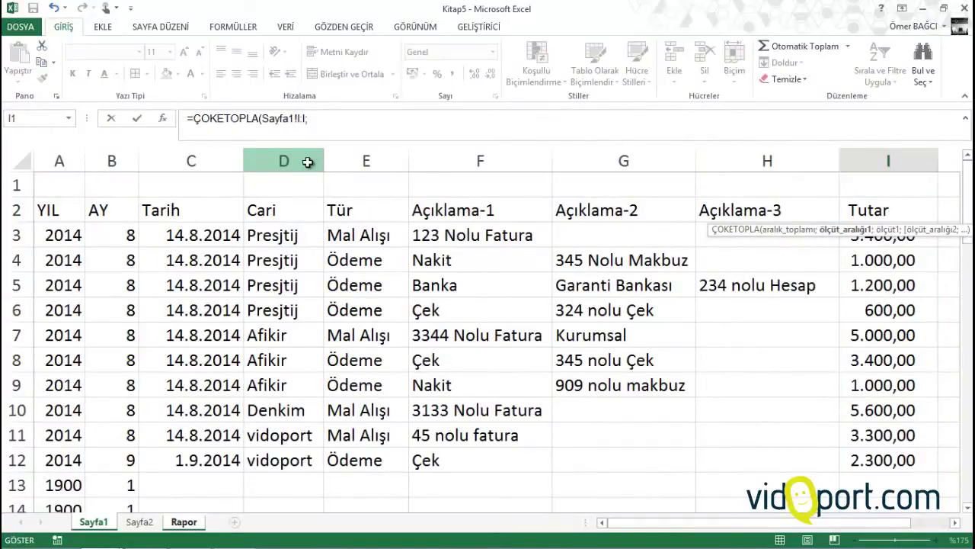
{"action": "type", "text": ";"}
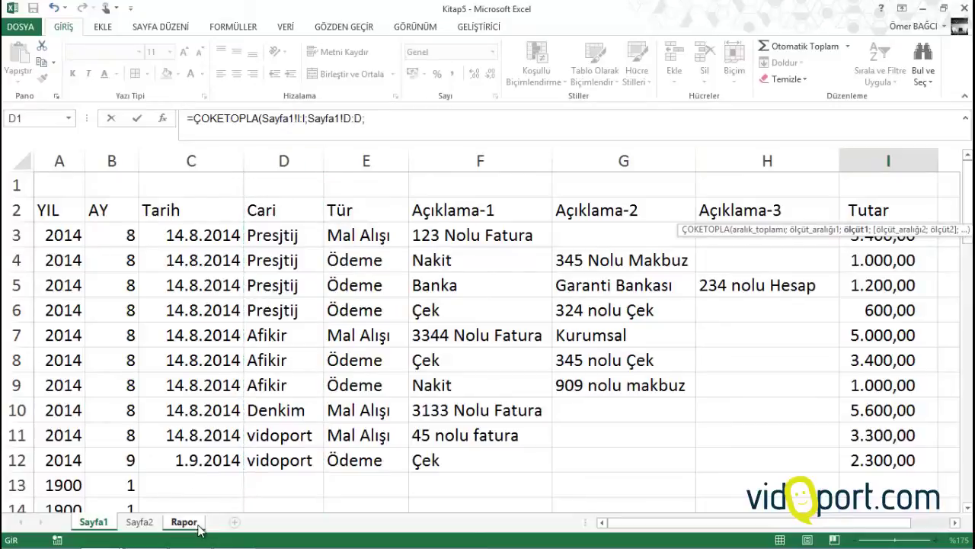
Add criterion Rapor!F2 and second criteria range Sayfa1!F:F, then finish the formula
{"action": "left_click", "coordinate": [198, 526]}
{"action": "left_click", "coordinate": [549, 213]}
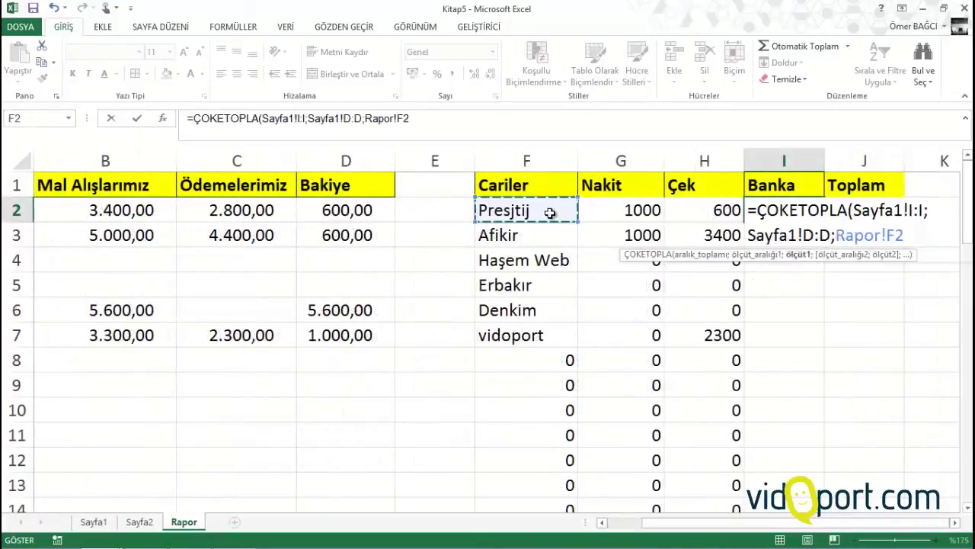
{"action": "type", "text": ";"}
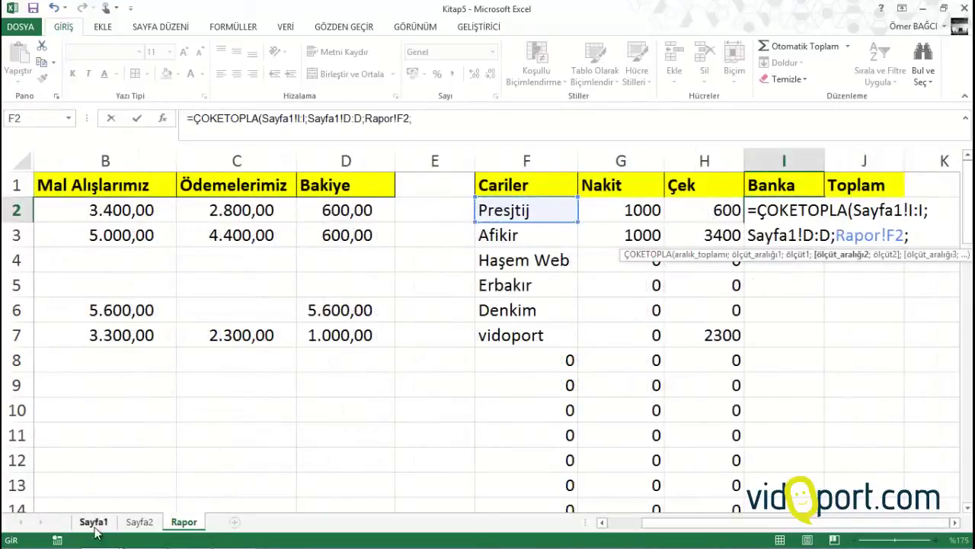
{"action": "left_click", "coordinate": [95, 525]}
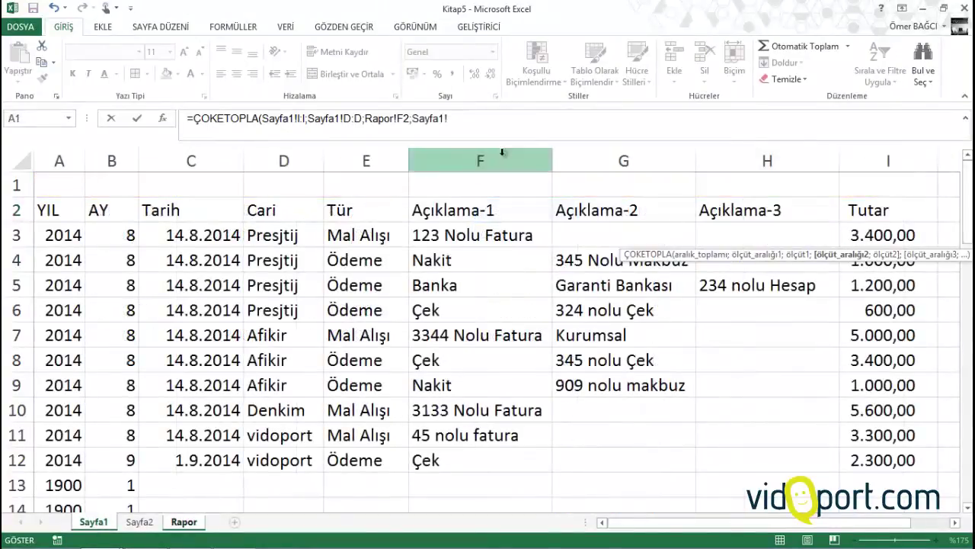
{"action": "left_click", "coordinate": [444, 164]}
{"action": "type", "text": ";\"çek"}
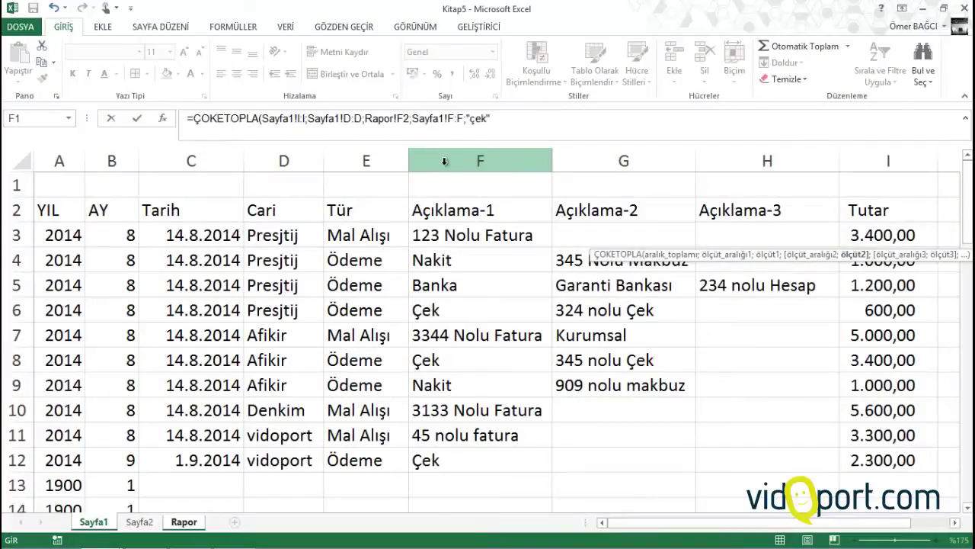
{"action": "key", "text": "Return"}
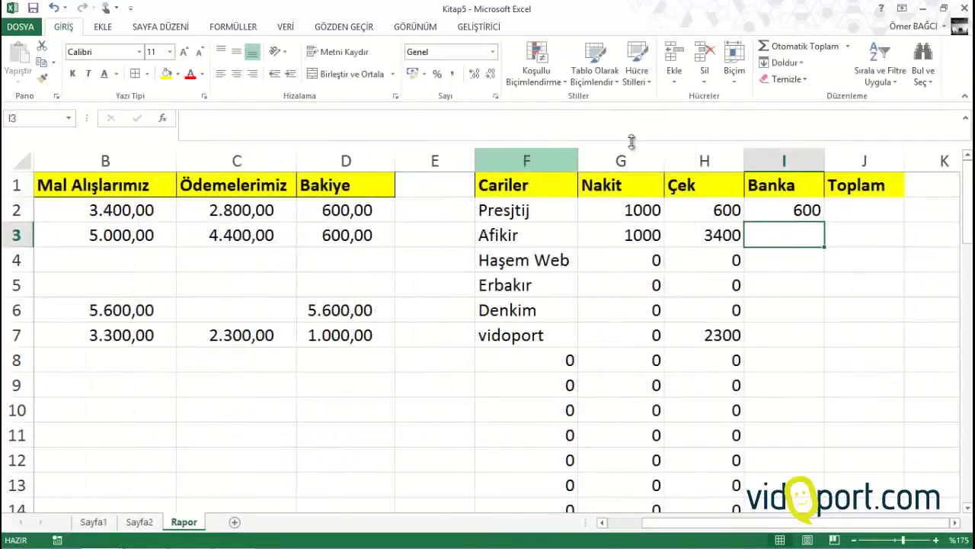
Fill the Banka formula down column I
{"action": "left_click", "coordinate": [801, 215]}
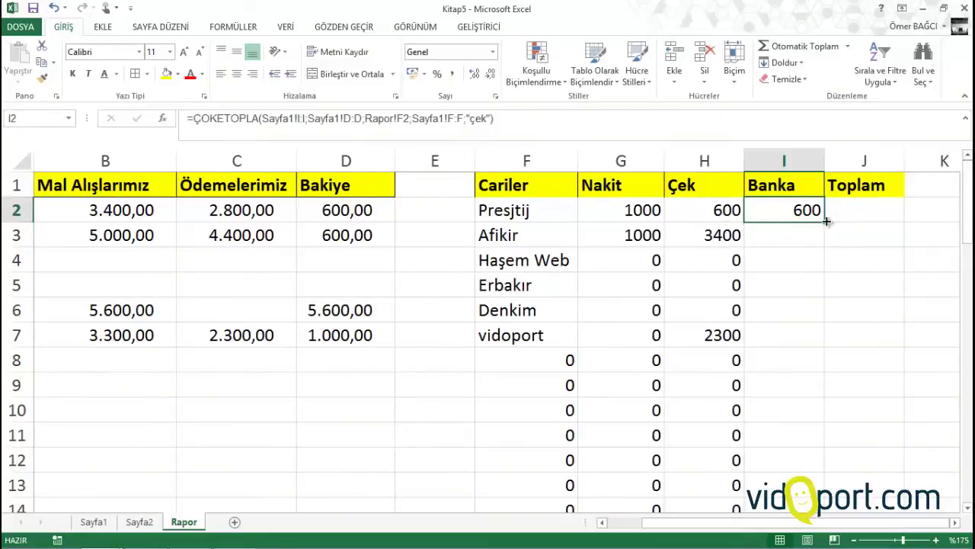
{"action": "double_click", "coordinate": [824, 223]}
{"action": "left_click", "coordinate": [840, 216]}
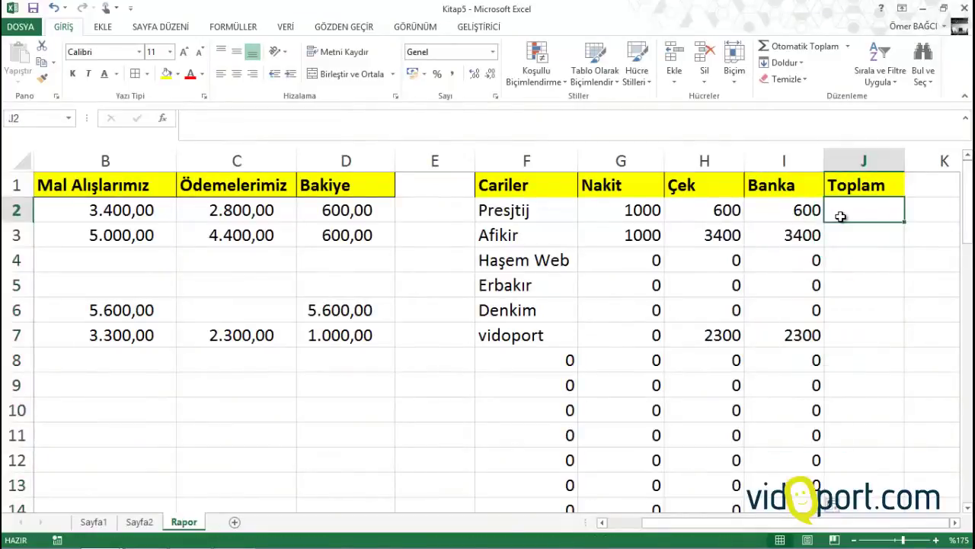
Enter =TOPLA(G2:I2) in J2 to total Nakit, Çek and Banka
{"action": "type", "text": "=topla("}
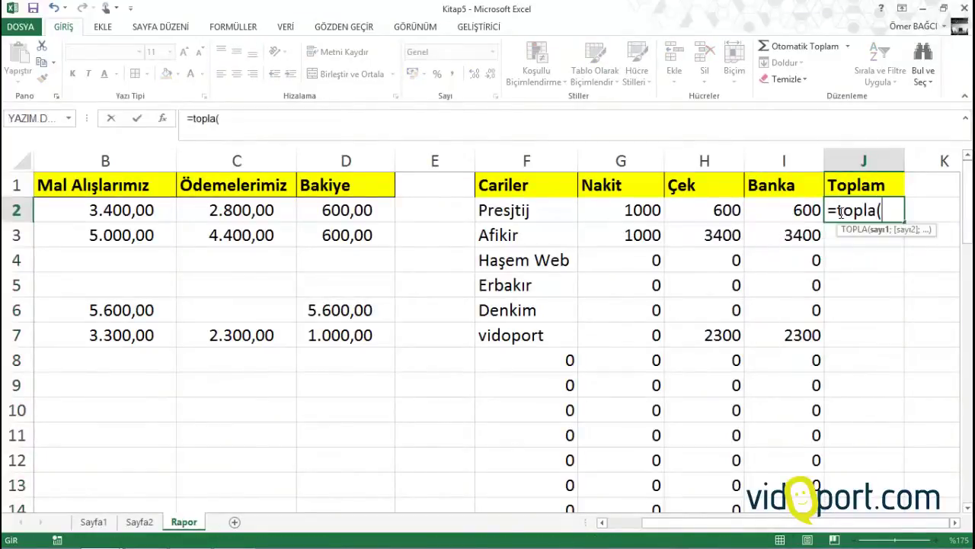
{"action": "left_click_drag", "start_coordinate": [638, 213], "coordinate": [767, 220]}
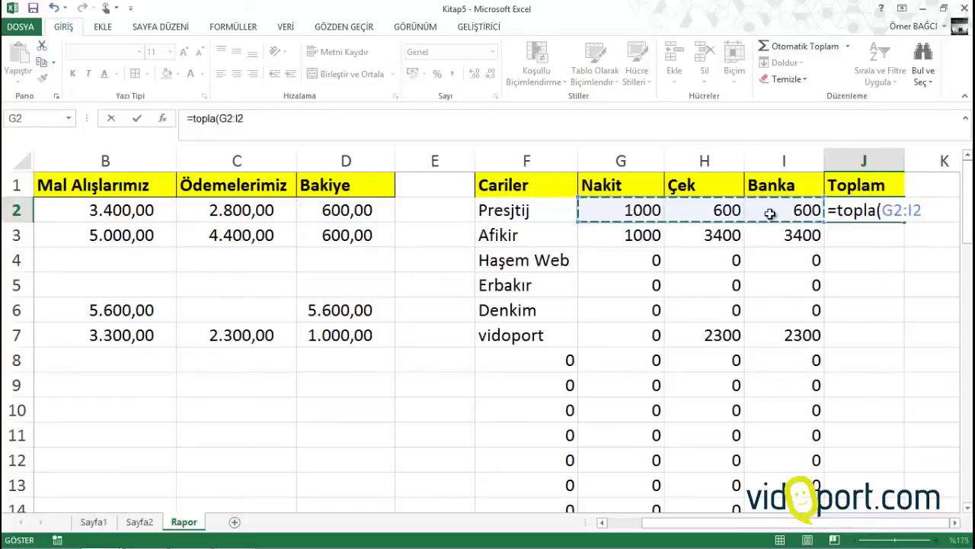
{"action": "key", "text": "Return"}
Copy the J2 total down the Toplam column and select the summary table from F2
{"action": "left_click", "coordinate": [866, 211]}
{"action": "key", "text": "Tab"}
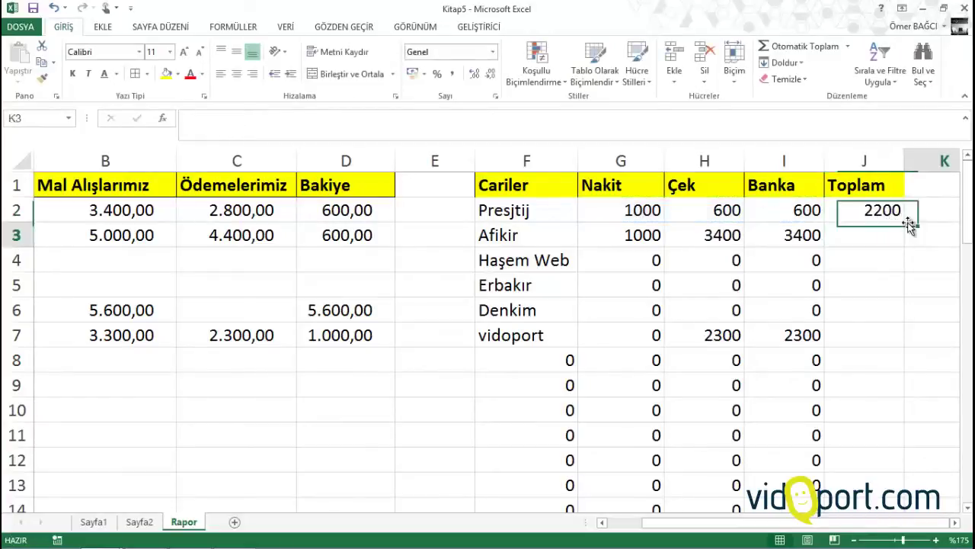
{"action": "key", "text": "Down"}
{"action": "left_click", "coordinate": [883, 211]}
{"action": "double_click", "coordinate": [904, 222]}
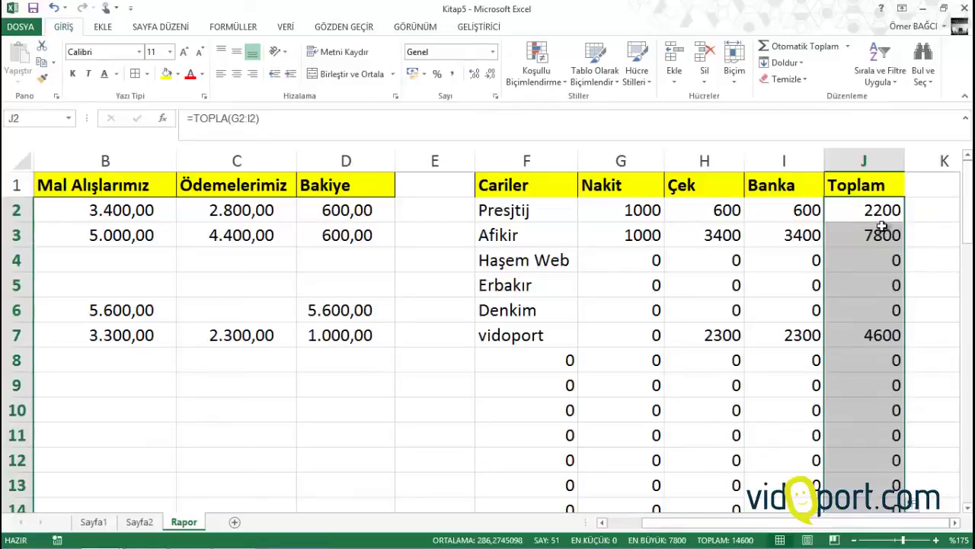
{"action": "left_click_drag", "start_coordinate": [880, 228], "coordinate": [877, 227]}
{"action": "left_click", "coordinate": [877, 227]}
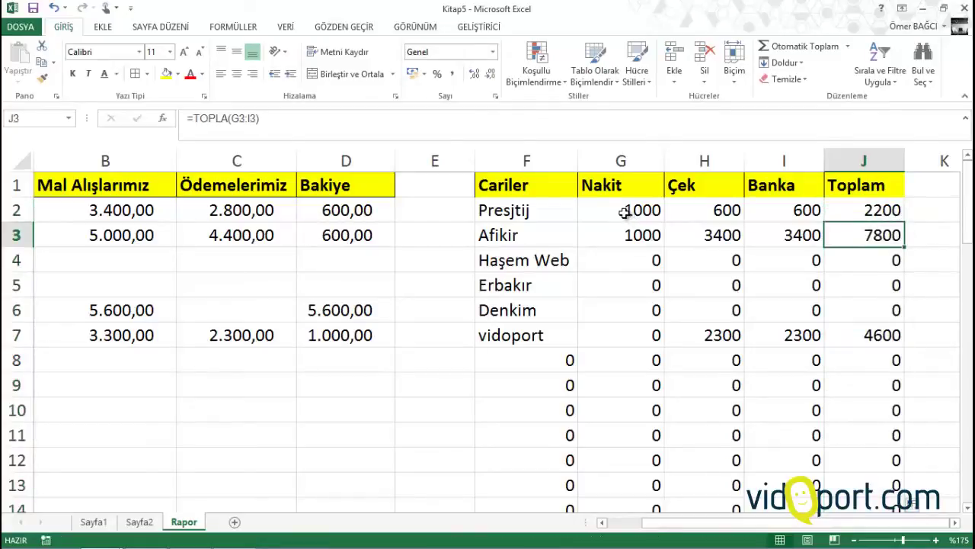
{"action": "left_click_drag", "start_coordinate": [624, 214], "coordinate": [659, 234]}
{"action": "mouse_move", "coordinate": [525, 211]}
{"action": "left_mouse_down"}
{"action": "mouse_move", "coordinate": [827, 335]}
{"action": "mouse_move", "coordinate": [844, 401]}
{"action": "left_mouse_up"}
Extend the selection to row 52 and hide zeros with an equal-to-0 rule using a custom font colour
{"action": "key", "text": "ctrl+shift+Down"}
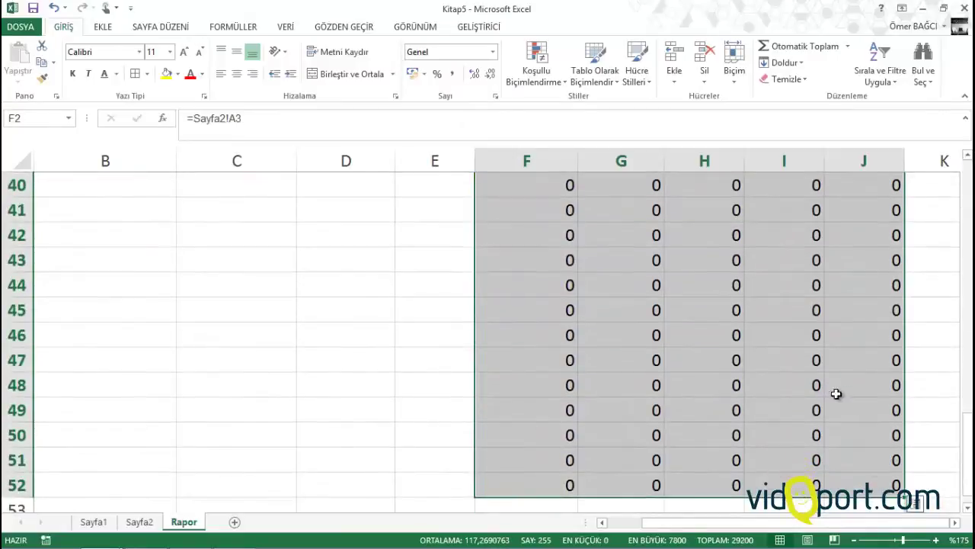
{"action": "left_click", "coordinate": [534, 79]}
{"action": "mouse_move", "coordinate": [566, 112]}
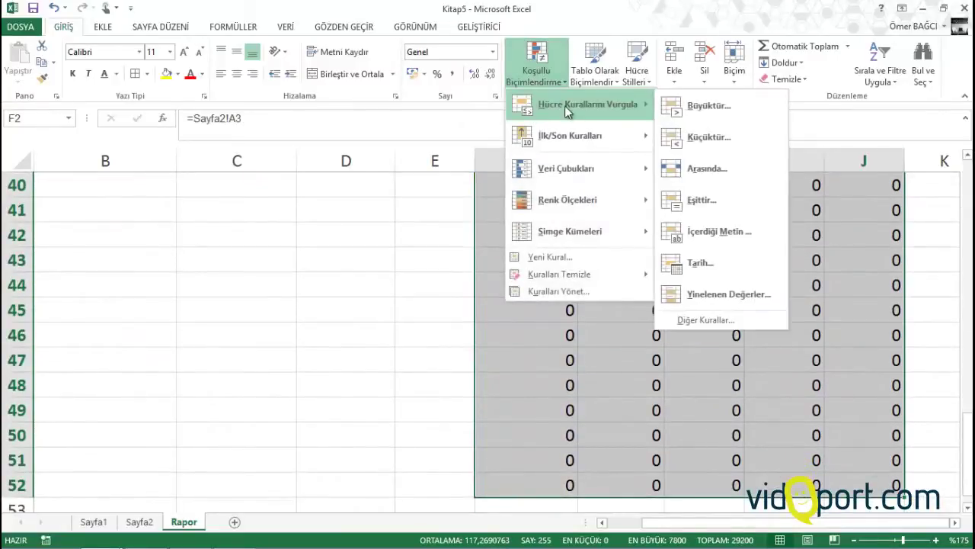
{"action": "left_click", "coordinate": [701, 202]}
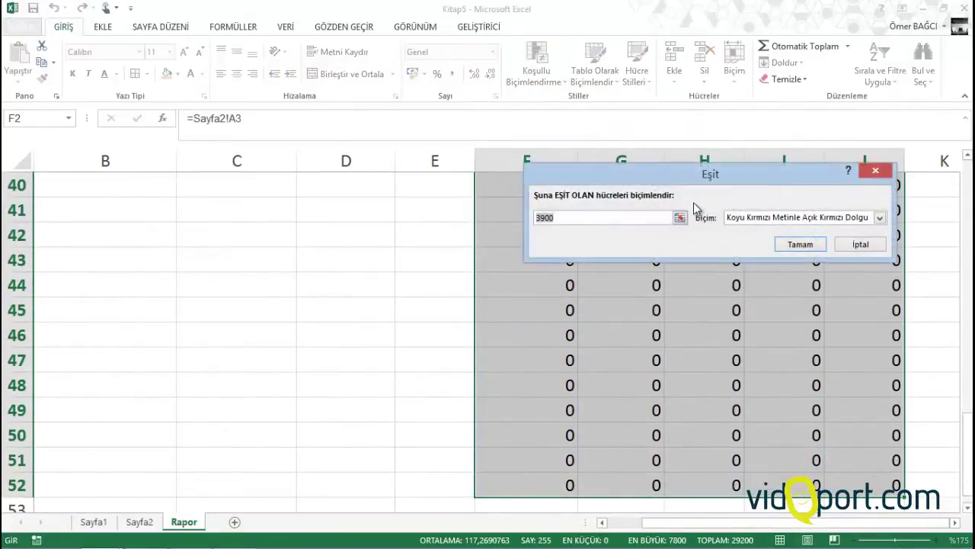
{"action": "type", "text": "0"}
{"action": "left_click", "coordinate": [736, 217]}
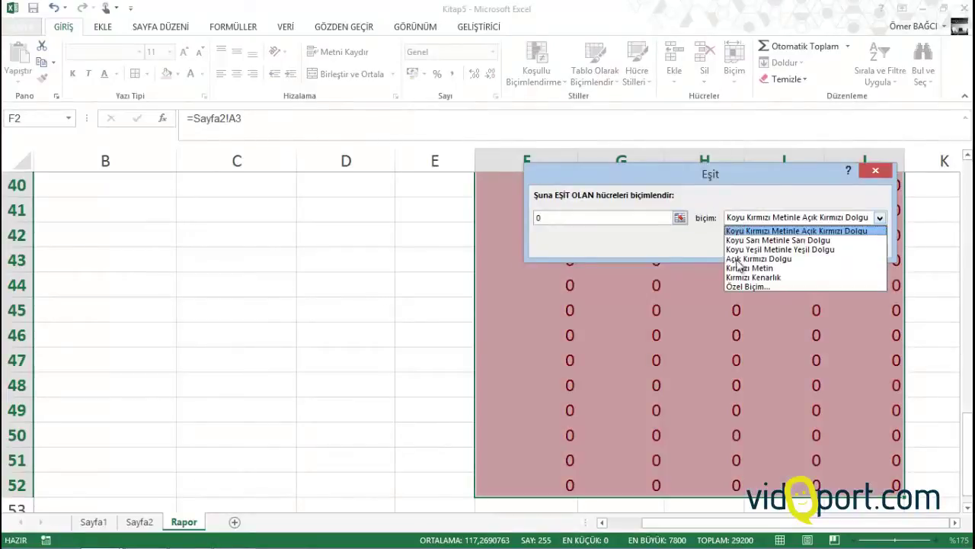
{"action": "left_click", "coordinate": [740, 287]}
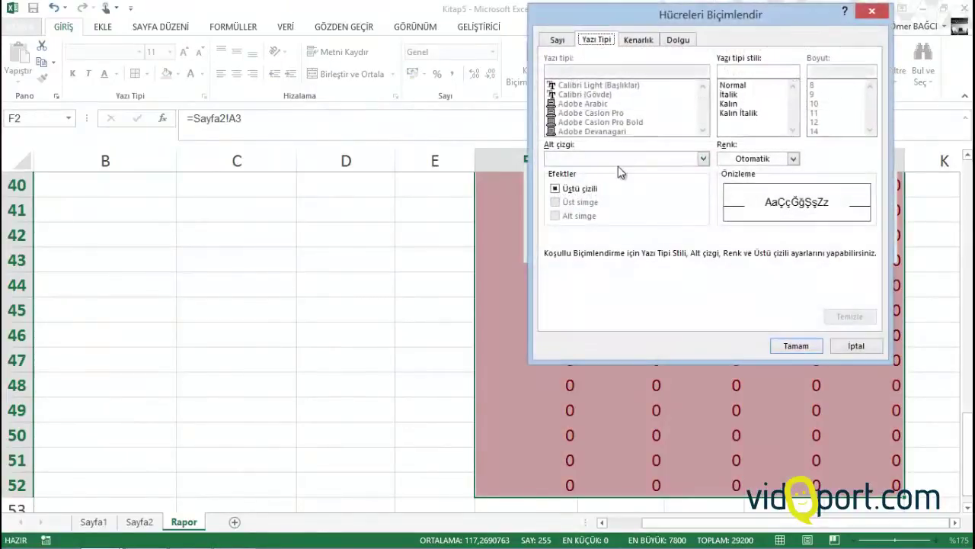
{"action": "left_click", "coordinate": [793, 158]}
{"action": "left_click", "coordinate": [735, 207]}
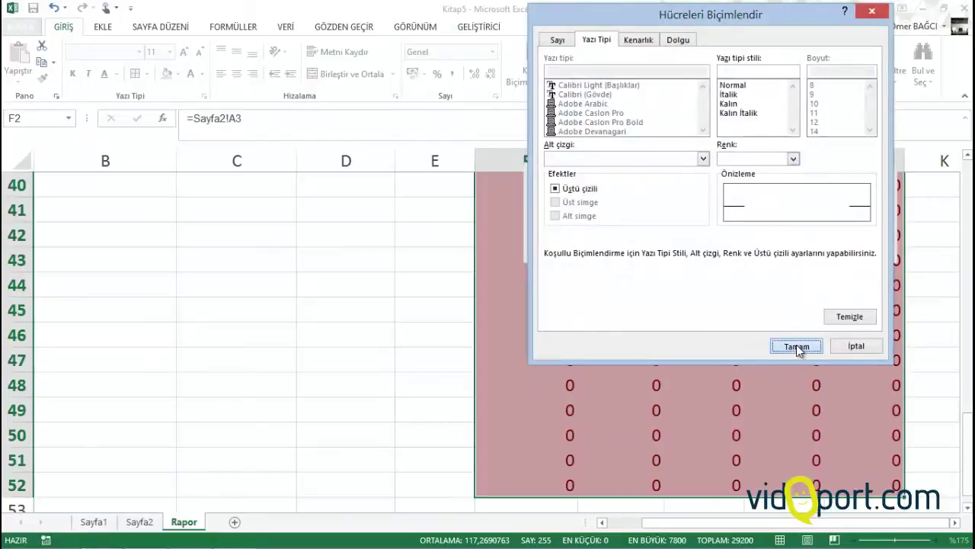
{"action": "left_click", "coordinate": [796, 344]}
{"action": "left_click", "coordinate": [801, 244]}
Give the G2:J7 payment figures comma style (e.g. 1.000,00) and autofit column G
{"action": "left_click", "coordinate": [683, 284]}
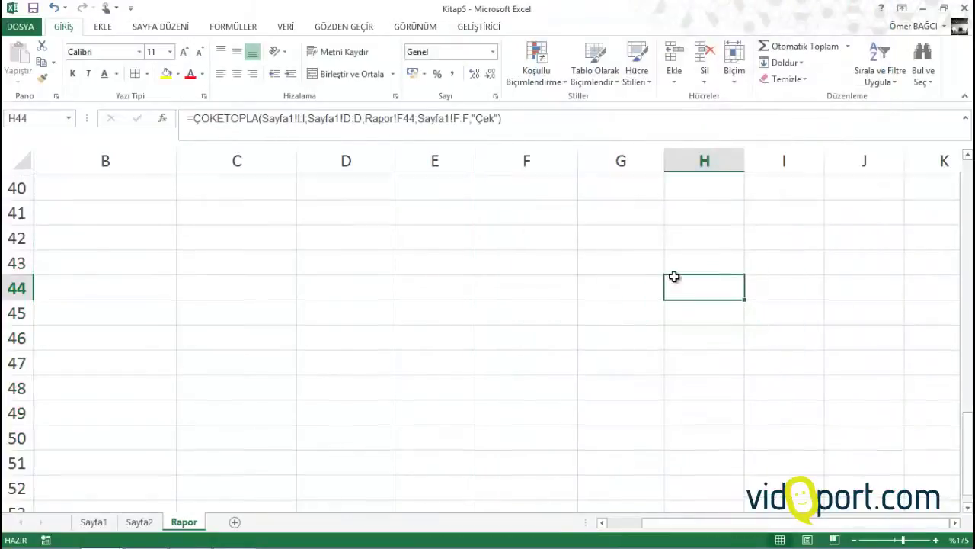
{"action": "scroll", "coordinate": [684, 280], "scroll_direction": "up", "scroll_amount": 9}
{"action": "scroll", "coordinate": [674, 277], "scroll_direction": "up", "scroll_amount": 4}
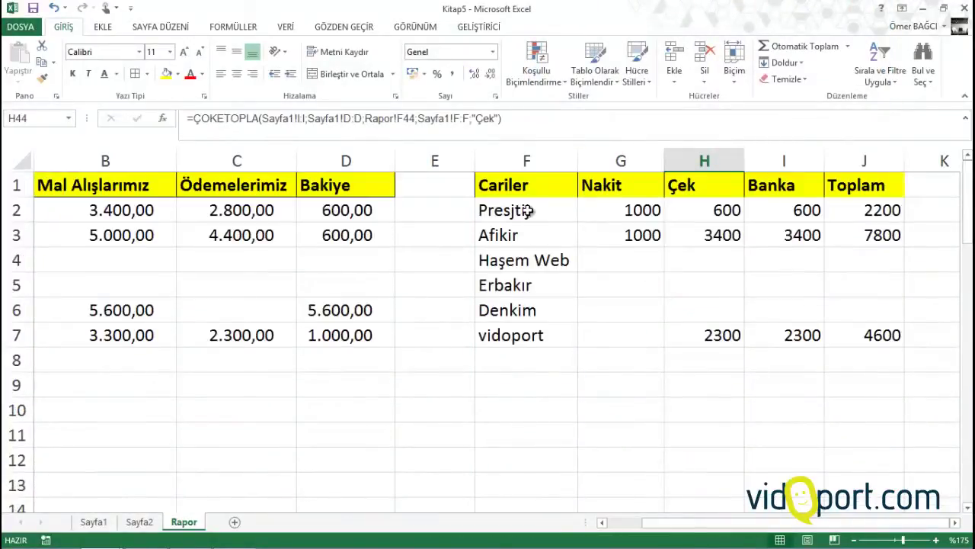
{"action": "mouse_move", "coordinate": [619, 213]}
{"action": "left_mouse_down"}
{"action": "mouse_move", "coordinate": [686, 235]}
{"action": "mouse_move", "coordinate": [904, 347]}
{"action": "left_mouse_up"}
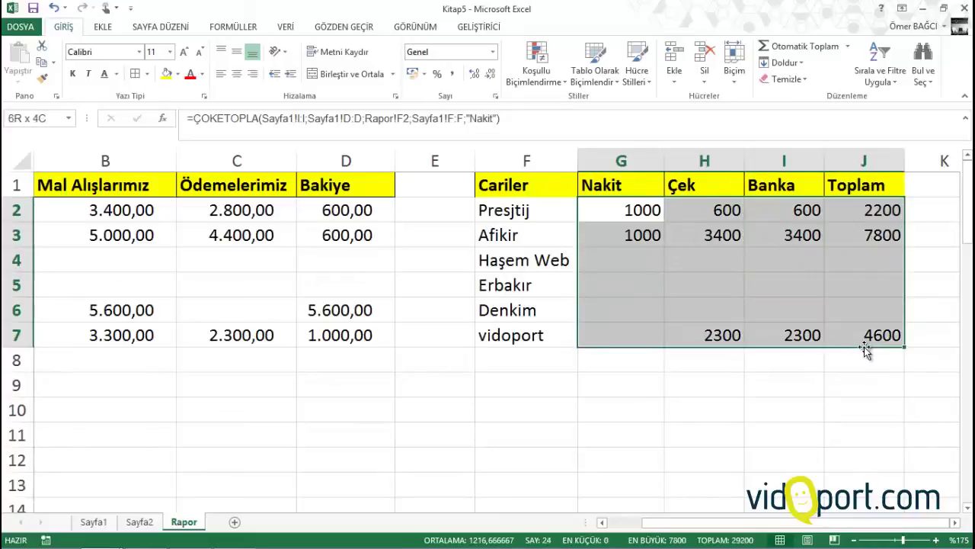
{"action": "left_click", "coordinate": [453, 75]}
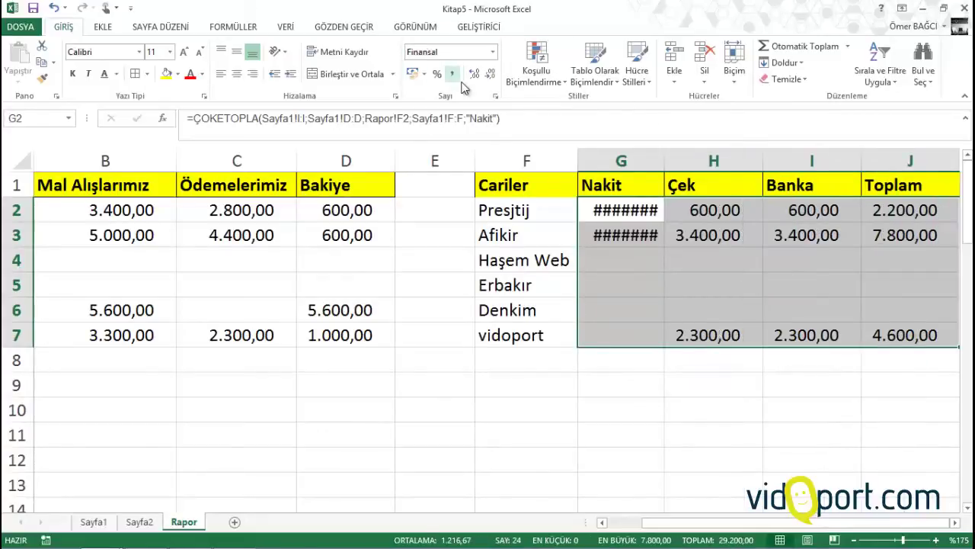
{"action": "double_click", "coordinate": [665, 160]}
{"action": "left_click", "coordinate": [425, 266]}
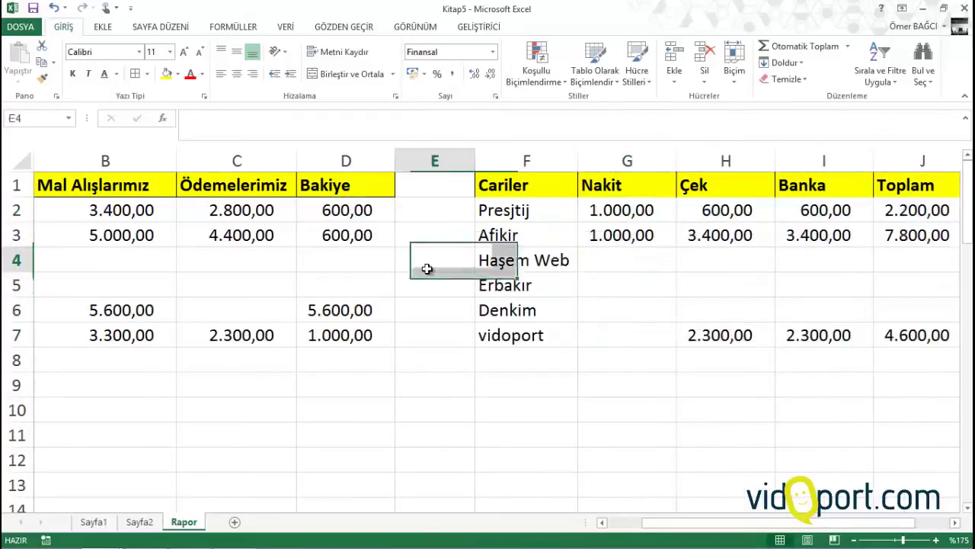
{"action": "scroll", "coordinate": [227, 240], "scroll_direction": "down", "scroll_amount": 2}
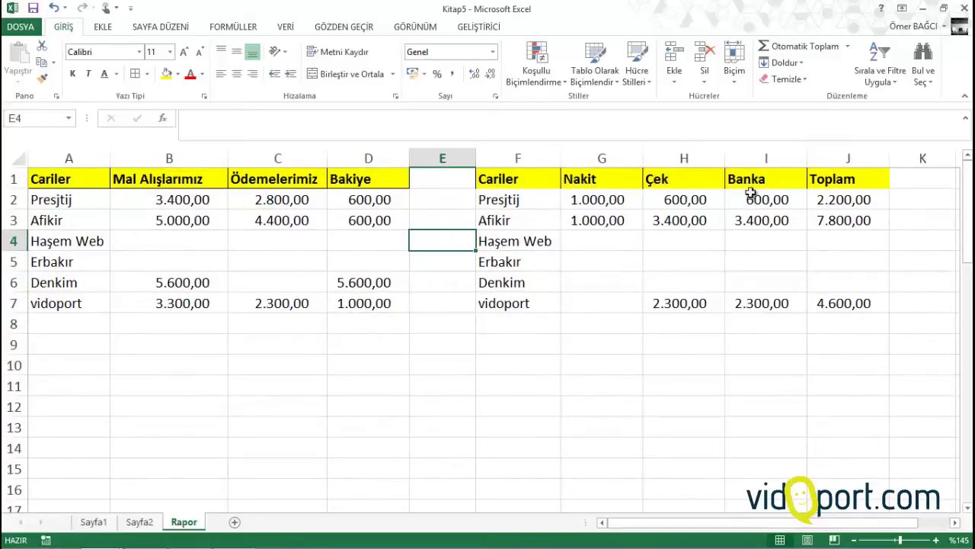
Check the formulas in J7, B2, F3 and B6, then switch to the Sayfa1 sheet
{"action": "left_click", "coordinate": [855, 297]}
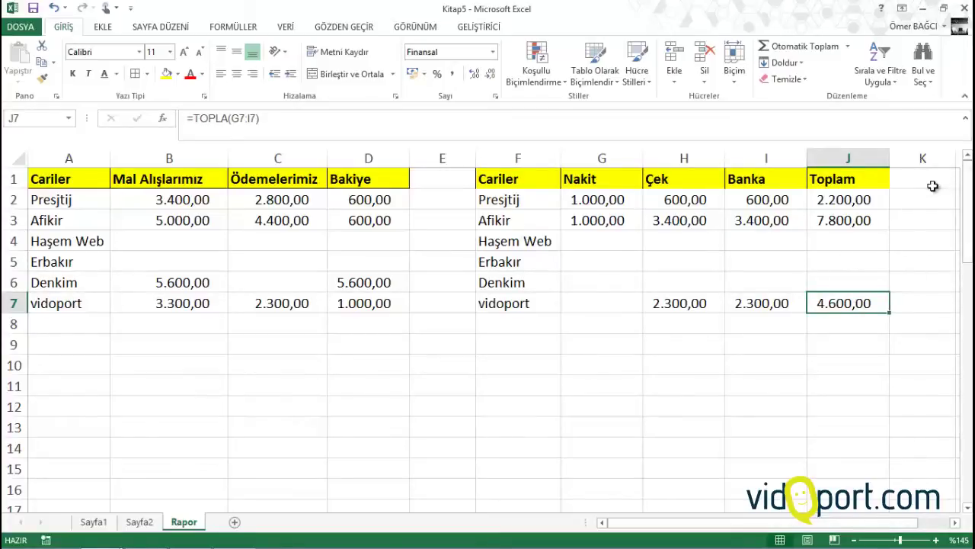
{"action": "left_click", "coordinate": [183, 192]}
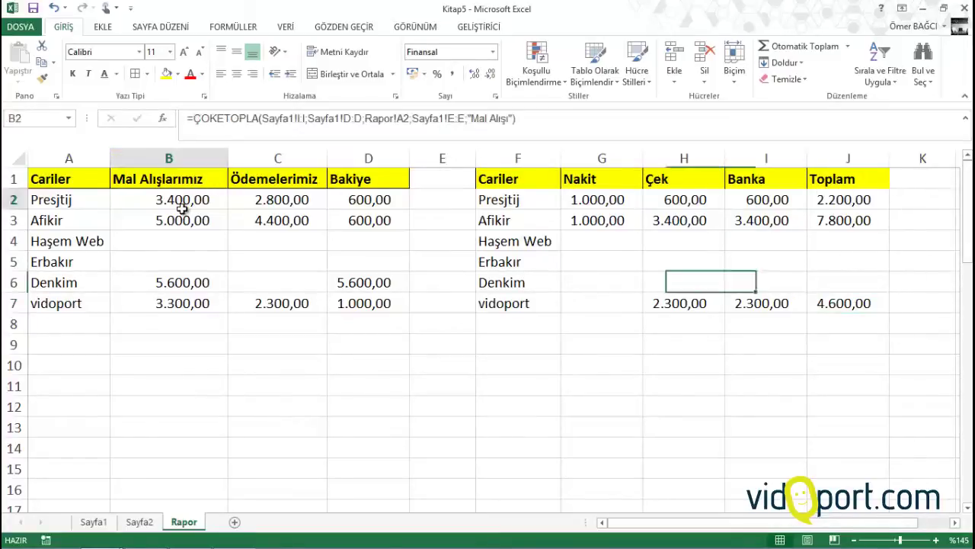
{"action": "left_click", "coordinate": [931, 181]}
{"action": "left_click_drag", "start_coordinate": [933, 222], "coordinate": [932, 269]}
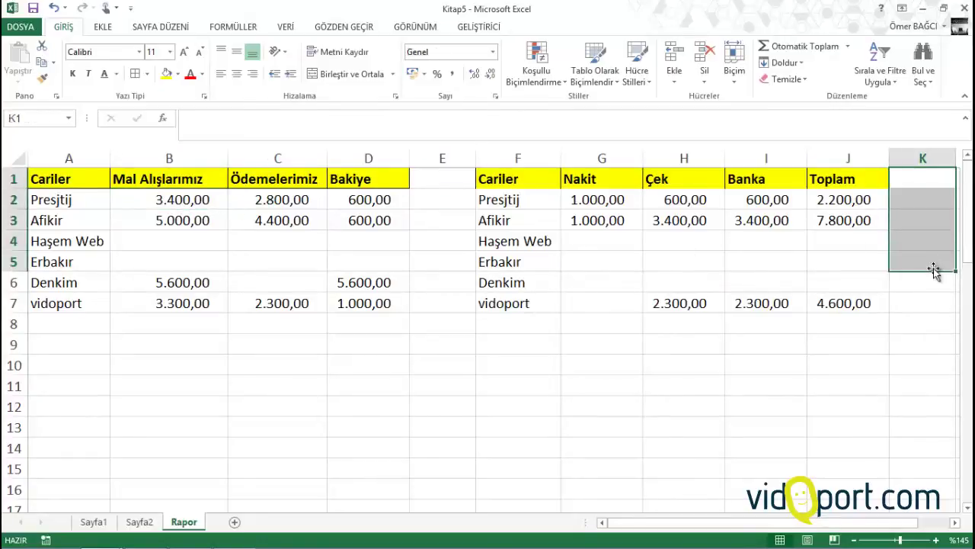
{"action": "left_click", "coordinate": [511, 221]}
{"action": "left_click", "coordinate": [199, 200]}
{"action": "left_click_drag", "start_coordinate": [198, 200], "coordinate": [191, 281]}
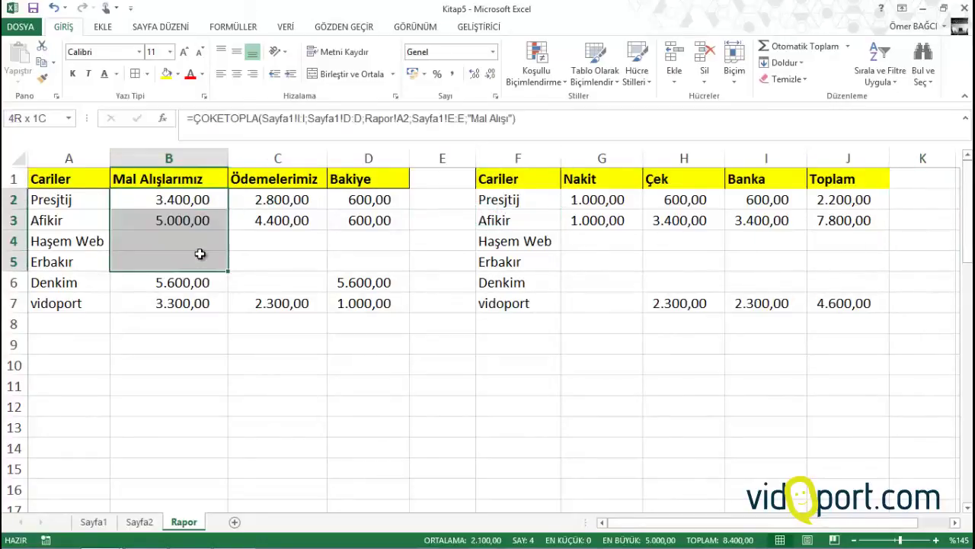
{"action": "left_click", "coordinate": [191, 281]}
{"action": "left_click", "coordinate": [93, 523]}
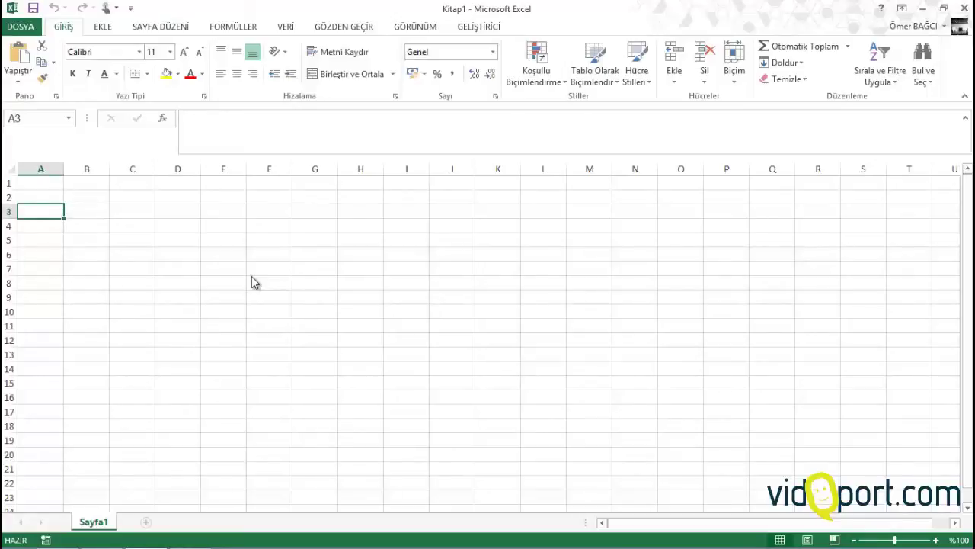
Enter the headers Tarih, Tür and Açıklamalar-1 in A2:C2
{"action": "left_click", "coordinate": [231, 219]}
{"action": "left_click", "coordinate": [53, 196]}
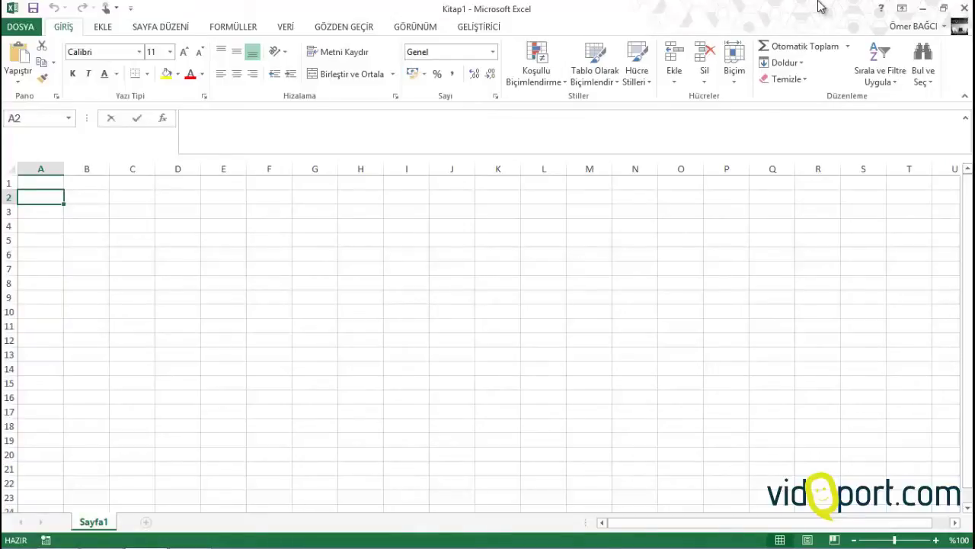
{"action": "type", "text": "Tarih"}
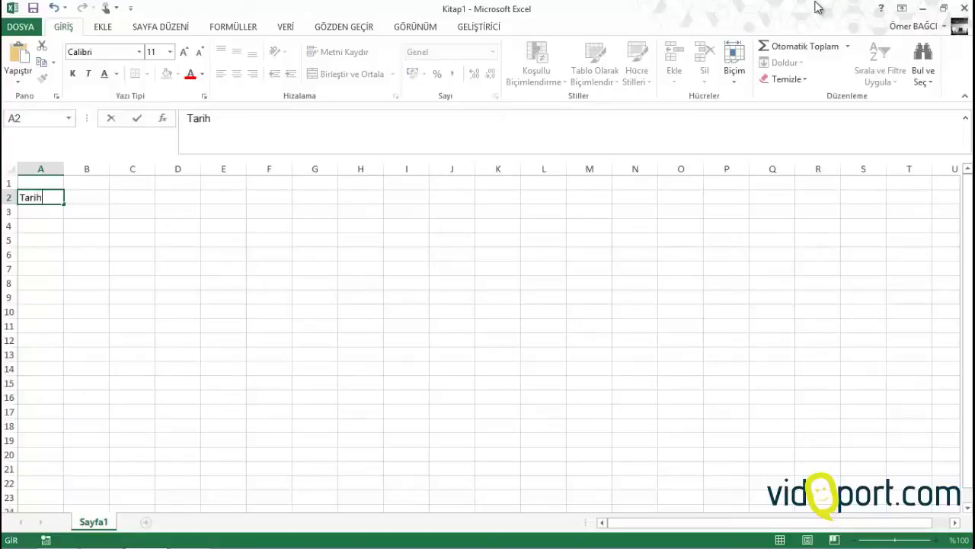
{"action": "key", "text": "Tab"}
{"action": "type", "text": "T"}
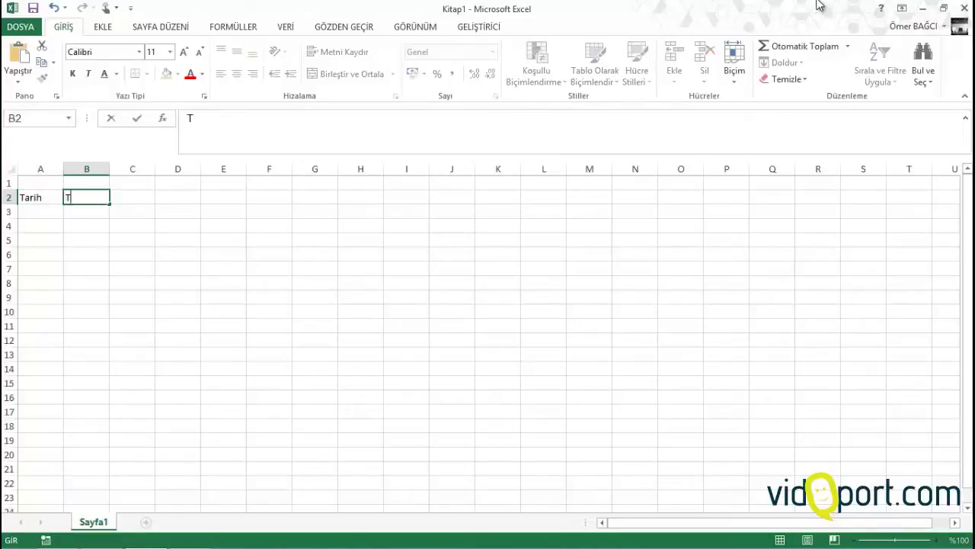
{"action": "type", "text": "ür"}
{"action": "key", "text": "Tab"}
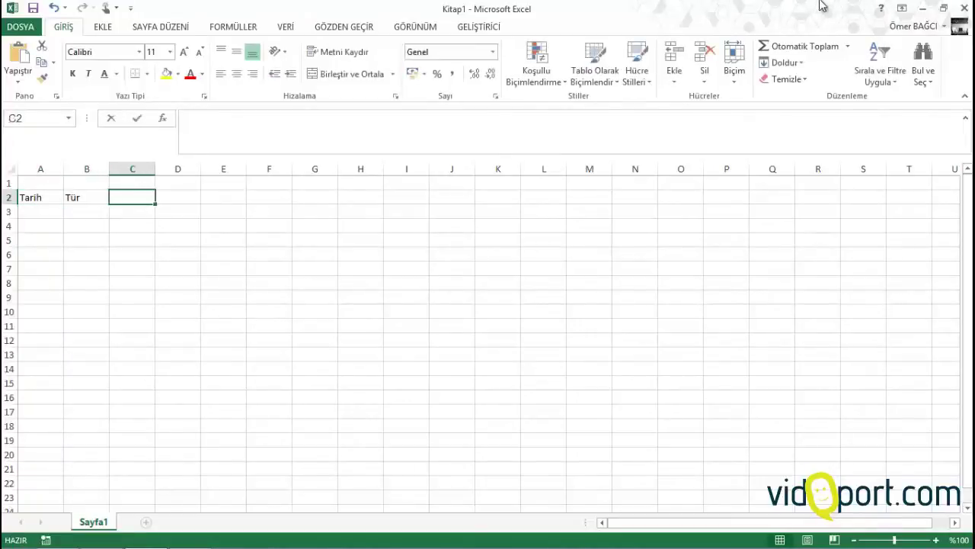
{"action": "type", "text": "Açıklamal"}
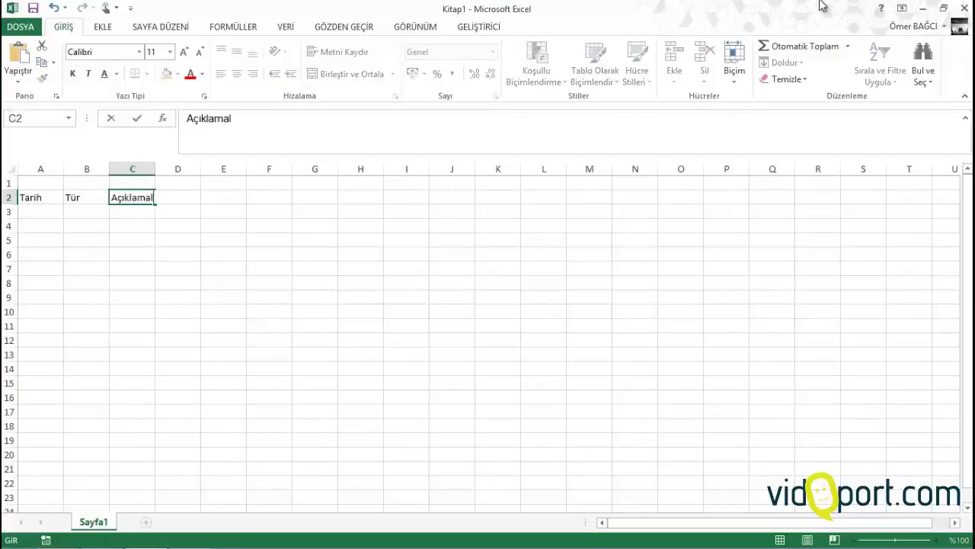
{"action": "type", "text": "ar-1"}
{"action": "key", "text": "Tab"}
Enter Açıklama-2 in D2, correcting its trailing number in the formula bar
{"action": "type", "text": "Açı"}
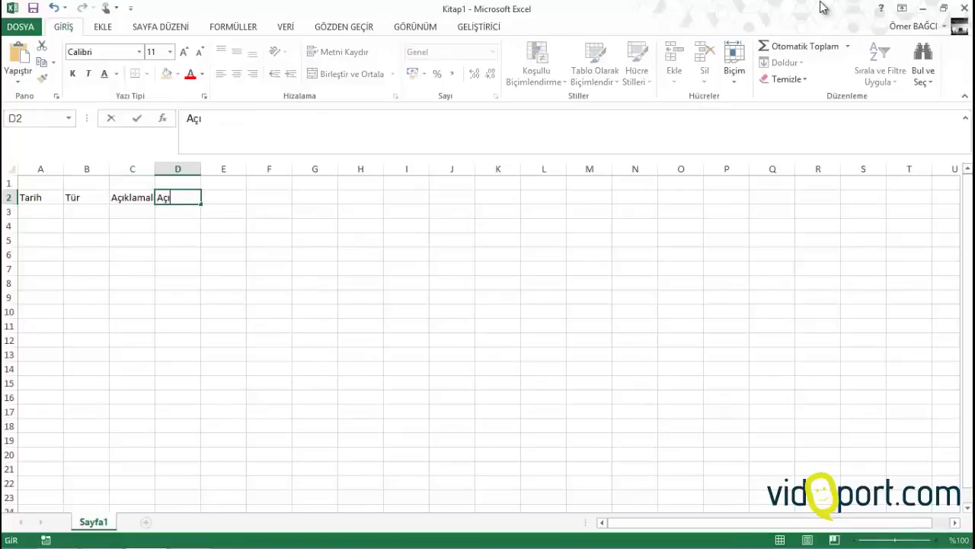
{"action": "type", "text": "klama-3"}
{"action": "key", "text": "Tab"}
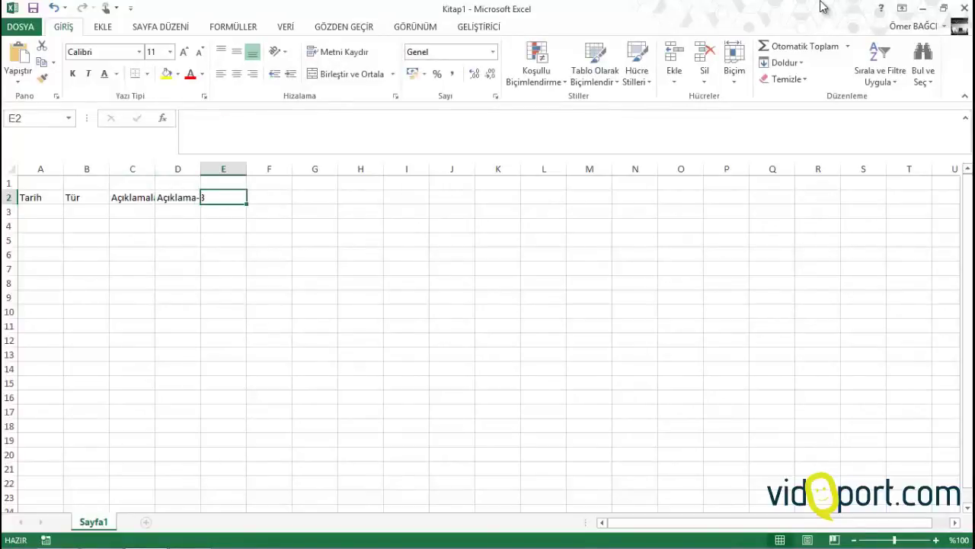
{"action": "key", "text": "Left"}
{"action": "left_click", "coordinate": [370, 116]}
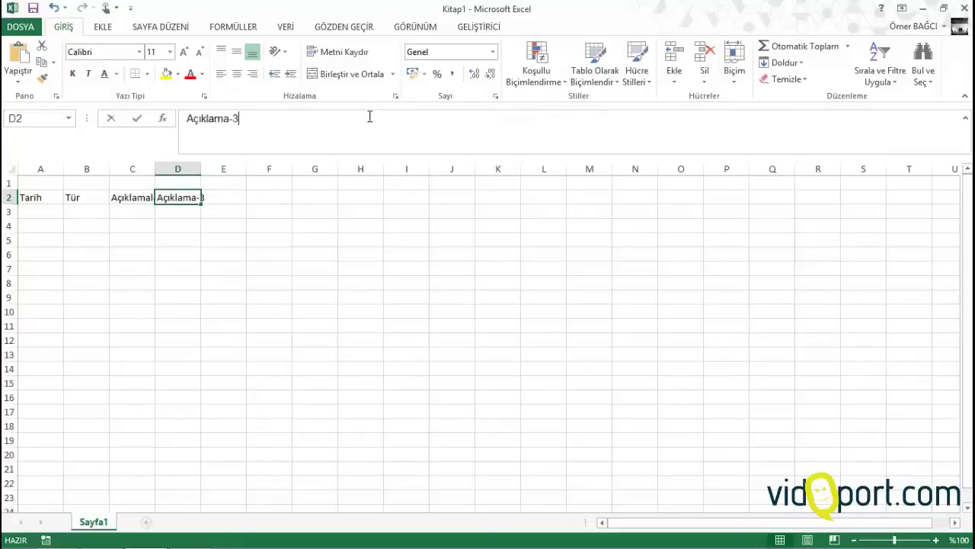
{"action": "key", "text": "BackSpace"}
{"action": "type", "text": "2"}
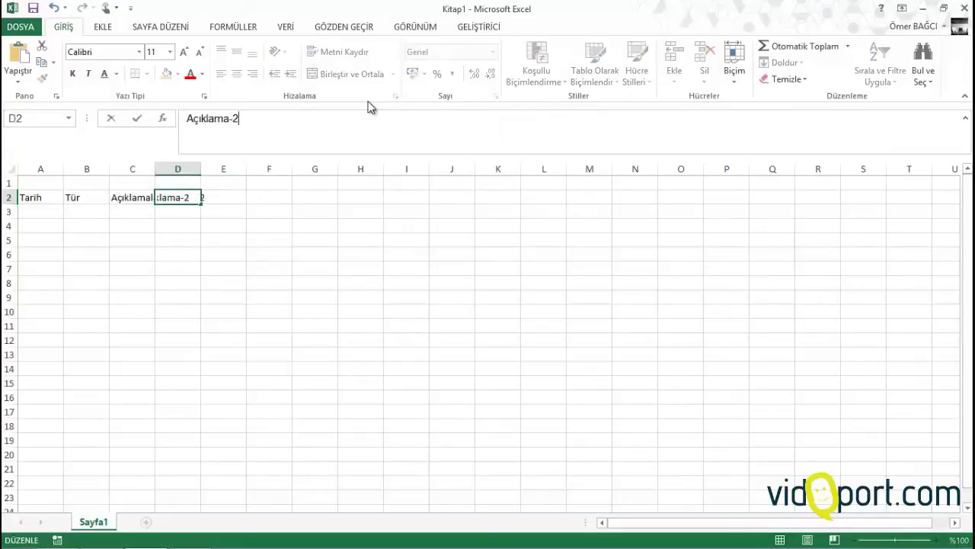
{"action": "key", "text": "Return"}
{"action": "key", "text": "Up"}
{"action": "key", "text": "Right"}
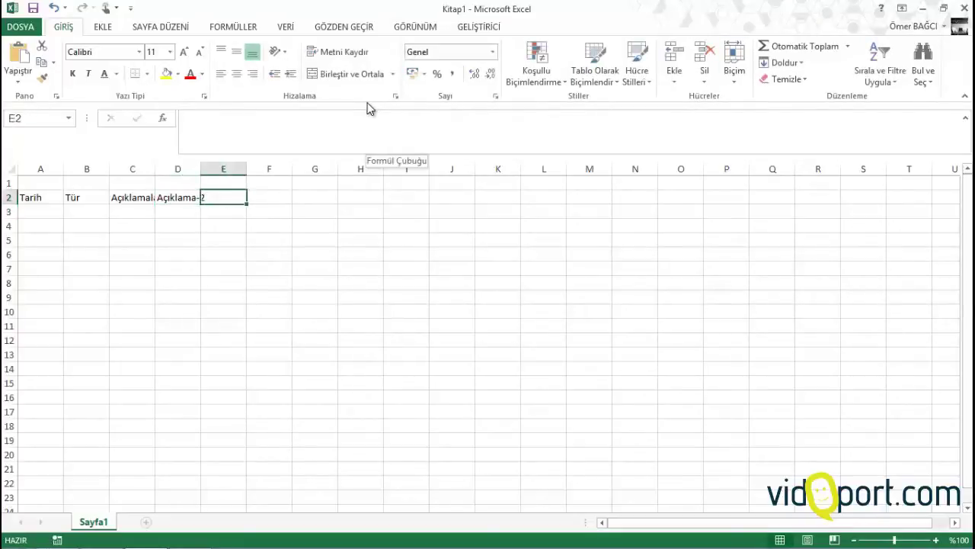
Enter the headers Açıklama-3, Açıklama-4 and Tutar in E2:G2
{"action": "type", "text": "Açıklm"}
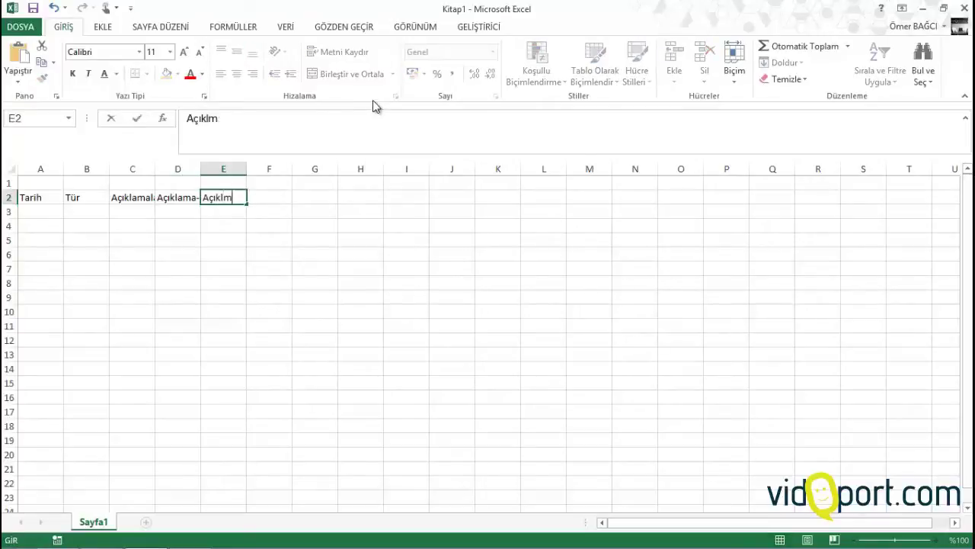
{"action": "type", "text": "a"}
{"action": "key", "text": "BackSpace"}
{"action": "key", "text": "BackSpace"}
{"action": "key", "text": "BackSpace"}
{"action": "type", "text": "a"}
{"action": "key", "text": "BackSpace"}
{"action": "type", "text": "lama-3"}
{"action": "key", "text": "Tab"}
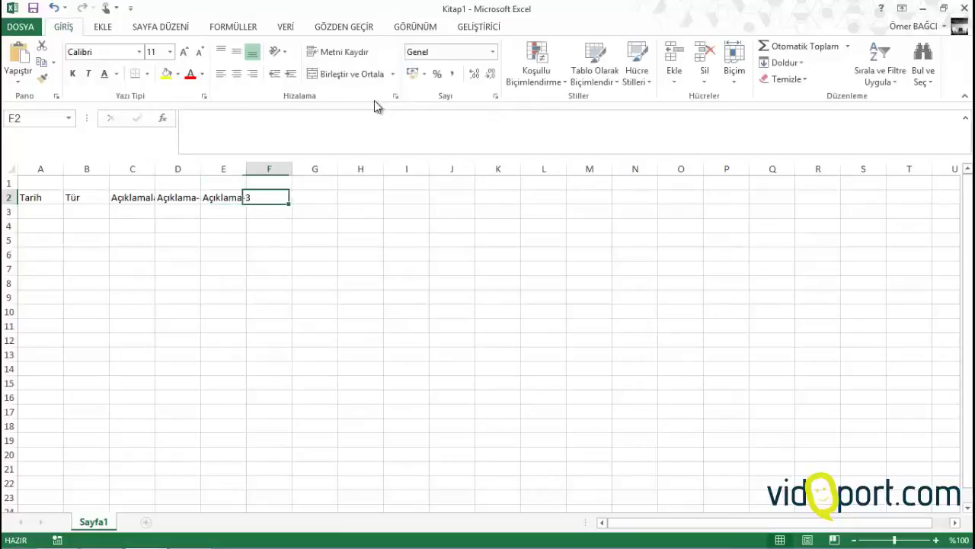
{"action": "type", "text": "Açıkla"}
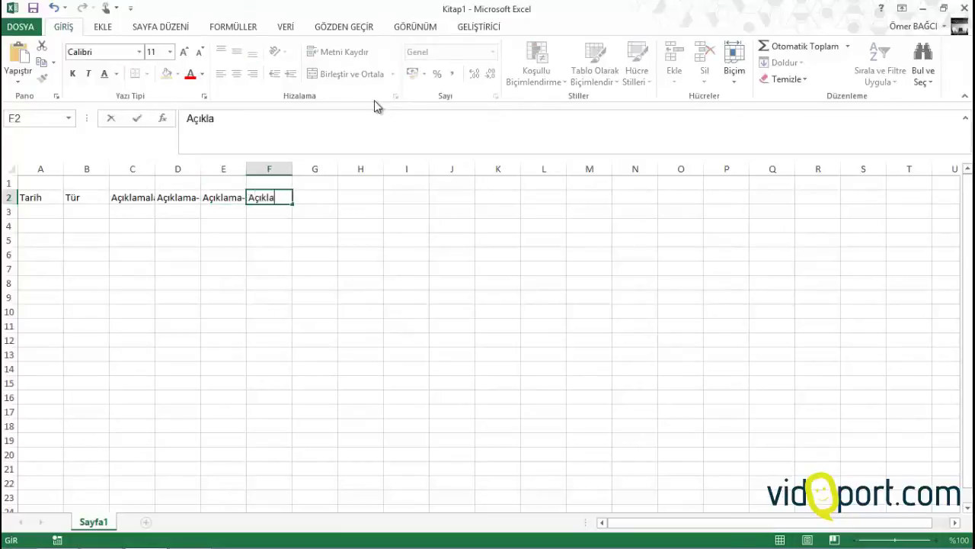
{"action": "type", "text": "ma-4"}
{"action": "key", "text": "Tab"}
{"action": "type", "text": "Tutar"}
{"action": "key", "text": "Return"}
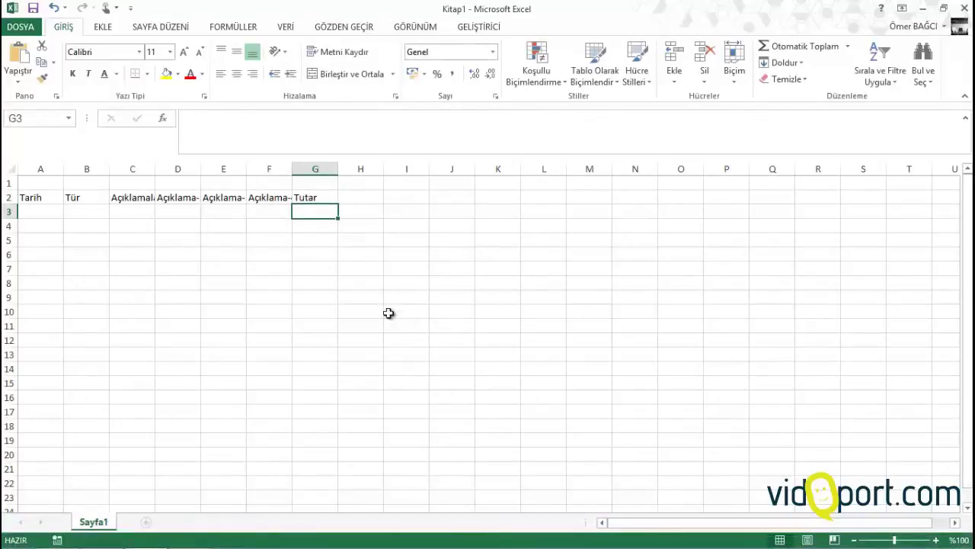
Correct the C2 header from Açıklamalar-1 to Açıklama-1
{"action": "left_click_drag", "start_coordinate": [150, 177], "coordinate": [326, 164]}
{"action": "left_click", "coordinate": [178, 196]}
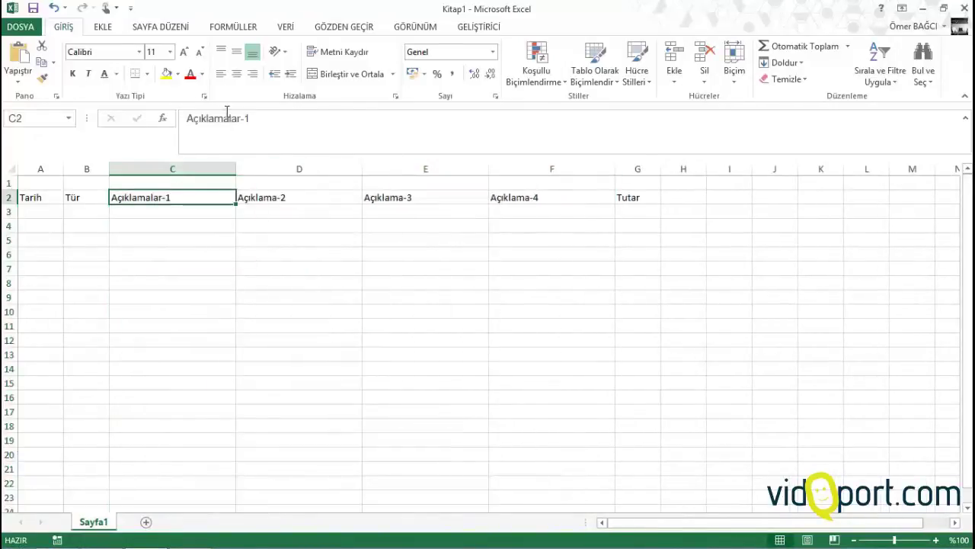
{"action": "left_click", "coordinate": [228, 116]}
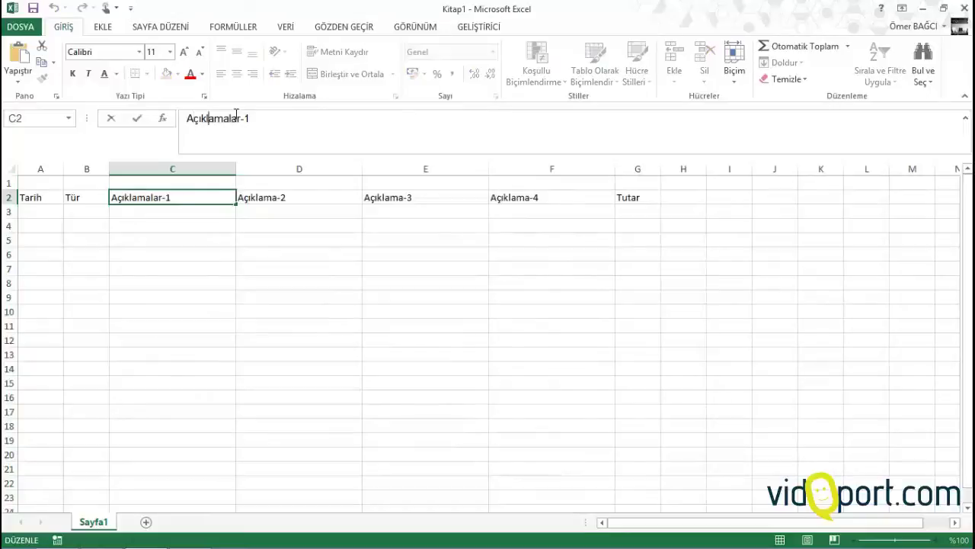
{"action": "key", "text": "BackSpace"}
{"action": "key", "text": "BackSpace"}
{"action": "key", "text": "BackSpace"}
{"action": "key", "text": "Return"}
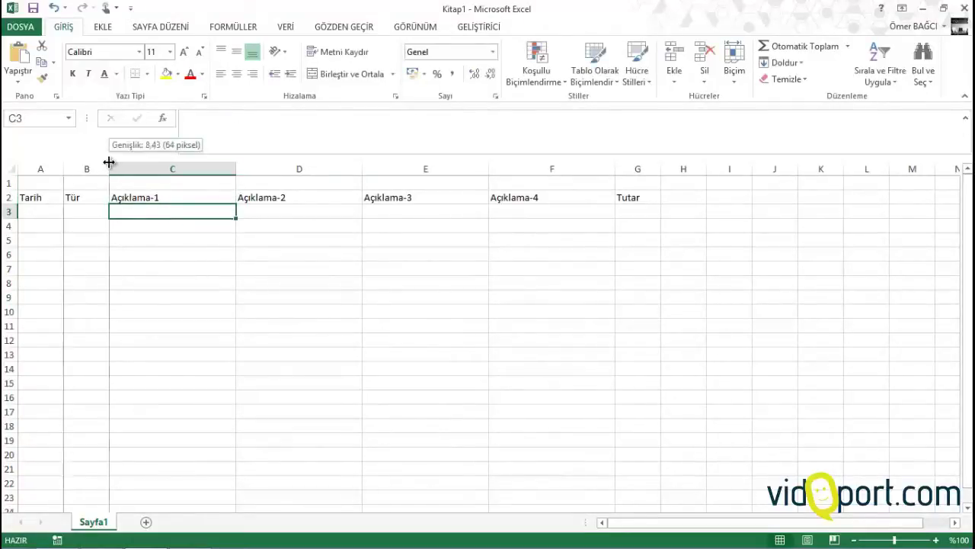
Widen the Tür and Tarih columns by dragging their header borders
{"action": "left_click_drag", "start_coordinate": [109, 170], "coordinate": [140, 169]}
{"action": "left_click_drag", "start_coordinate": [64, 169], "coordinate": [78, 169]}
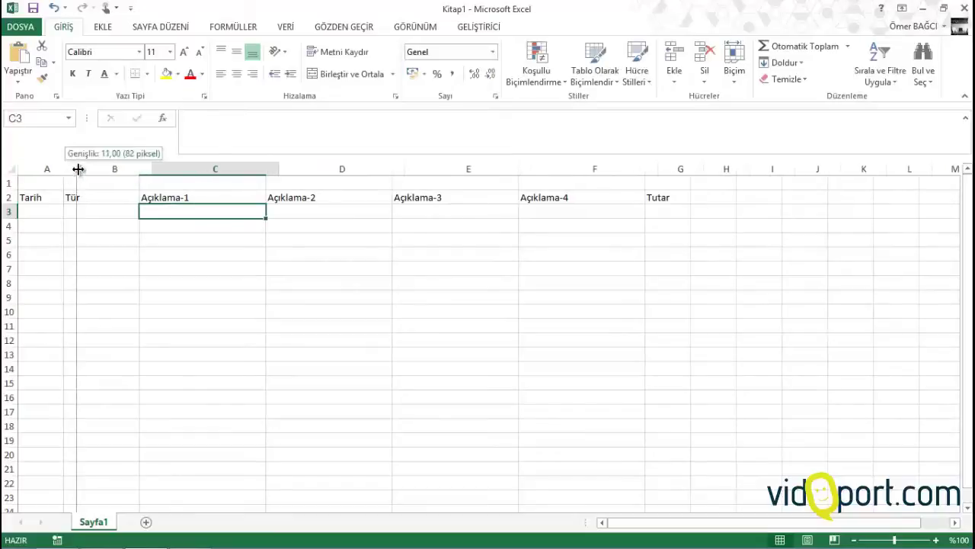
{"action": "left_click", "coordinate": [44, 213]}
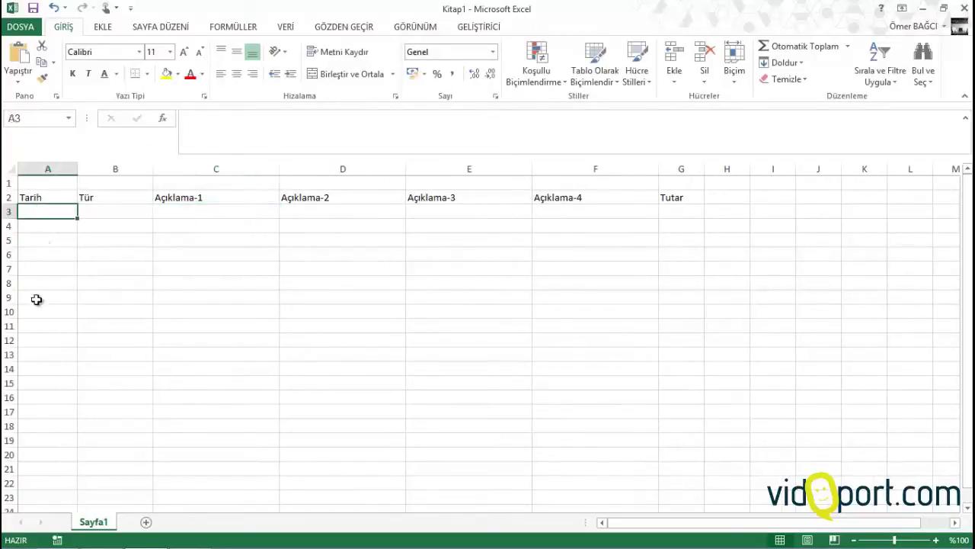
{"action": "left_click", "coordinate": [35, 324]}
Add a Liste data validation with source Gelir;Gider to the Tür cells B3:B200
{"action": "left_click", "coordinate": [95, 211]}
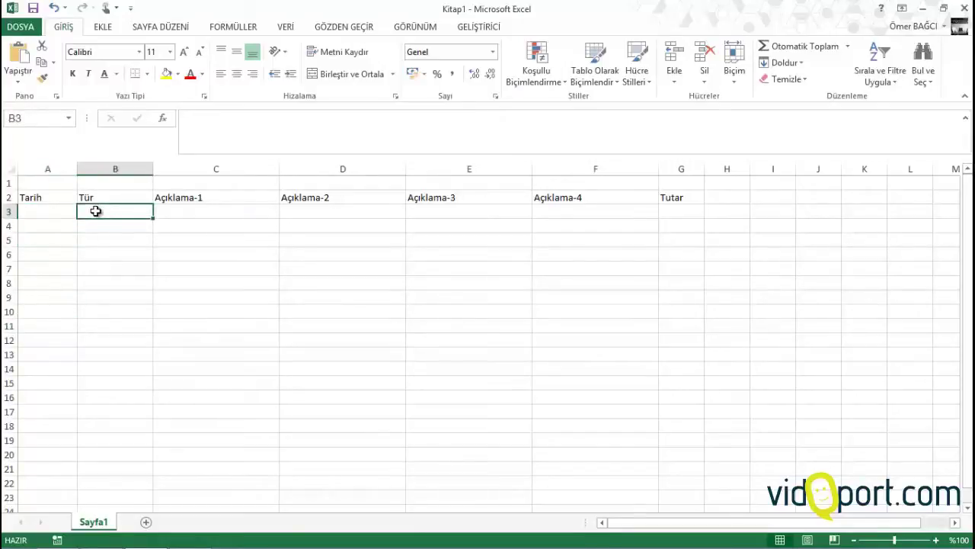
{"action": "left_click_drag", "start_coordinate": [95, 211], "coordinate": [90, 545]}
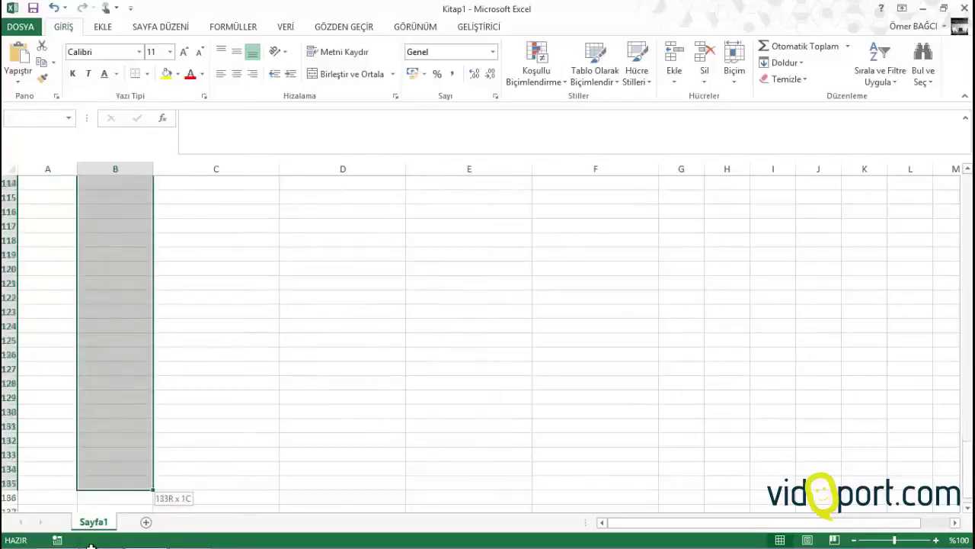
{"action": "mouse_move", "coordinate": [89, 546]}
{"action": "left_mouse_down"}
{"action": "mouse_move", "coordinate": [103, 73]}
{"action": "mouse_move", "coordinate": [97, 224]}
{"action": "mouse_move", "coordinate": [103, 123]}
{"action": "mouse_move", "coordinate": [108, 382]}
{"action": "left_mouse_up"}
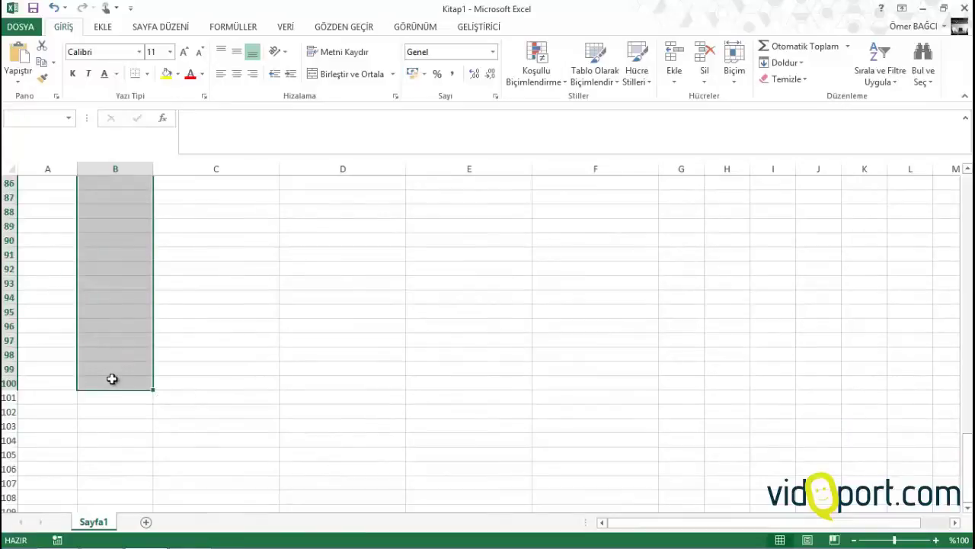
{"action": "left_click", "coordinate": [283, 29]}
{"action": "left_click", "coordinate": [593, 78]}
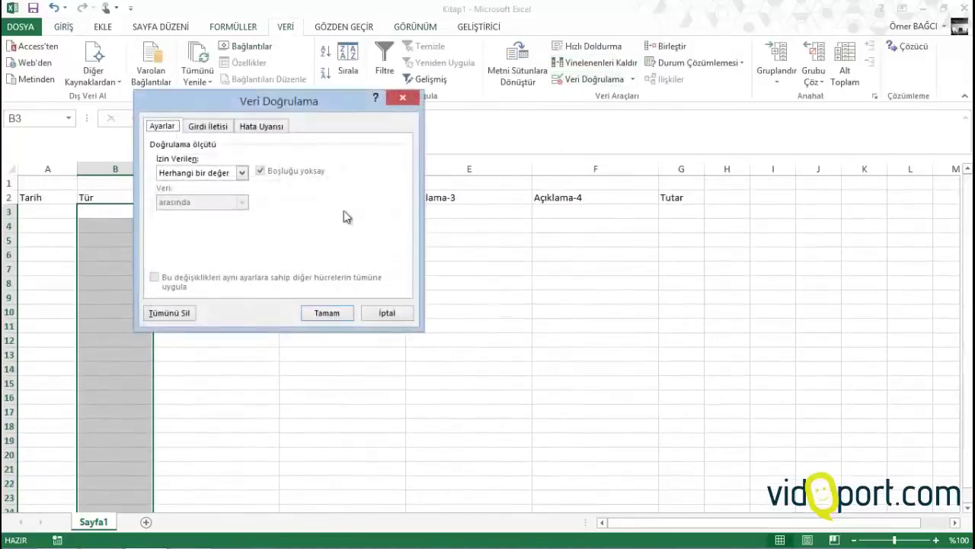
{"action": "left_click", "coordinate": [242, 173]}
{"action": "left_click", "coordinate": [194, 219]}
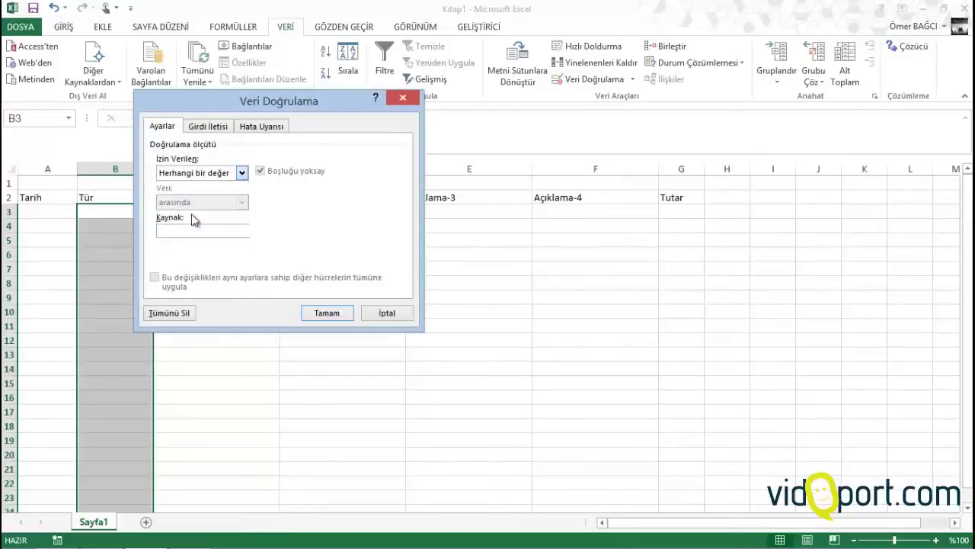
{"action": "left_click", "coordinate": [196, 233]}
{"action": "type", "text": "Gelir;Gider"}
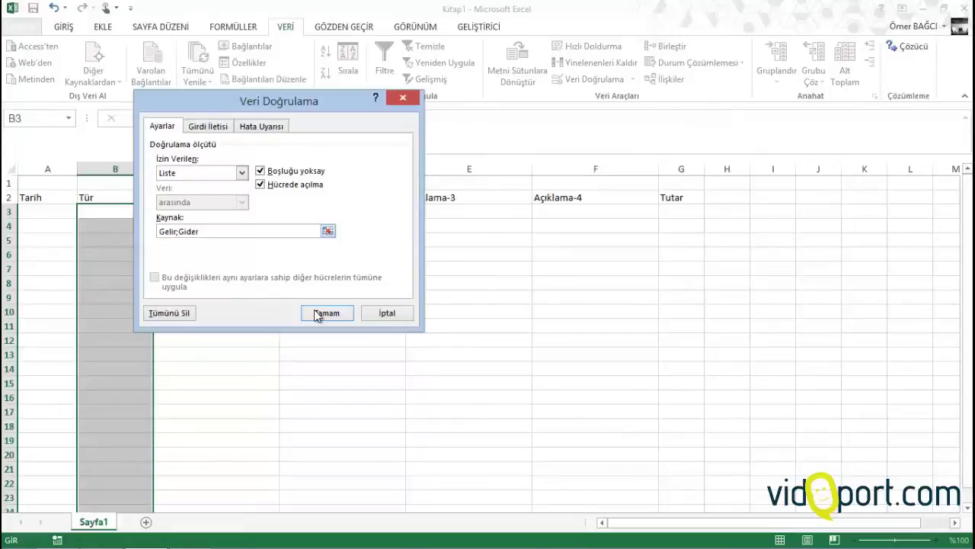
{"action": "left_click", "coordinate": [317, 313]}
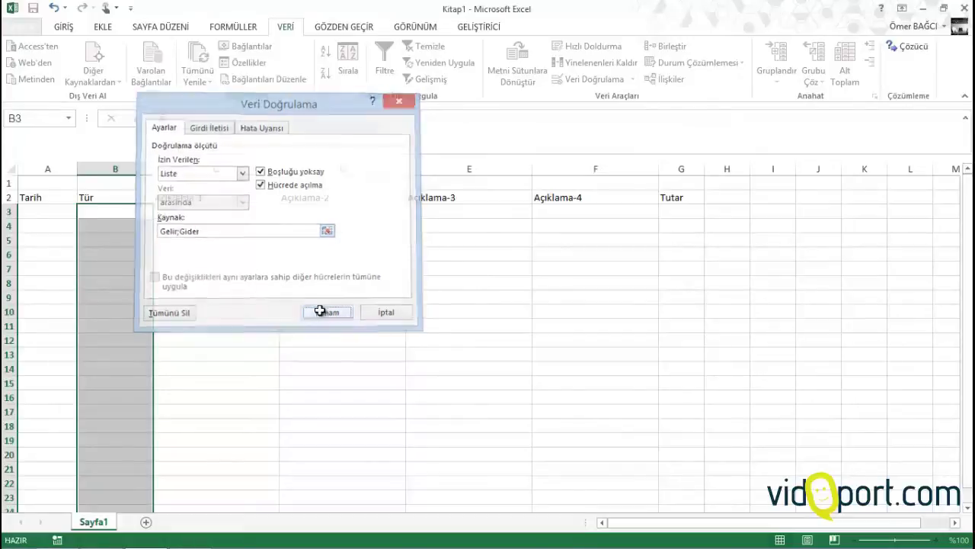
{"action": "left_click", "coordinate": [159, 211]}
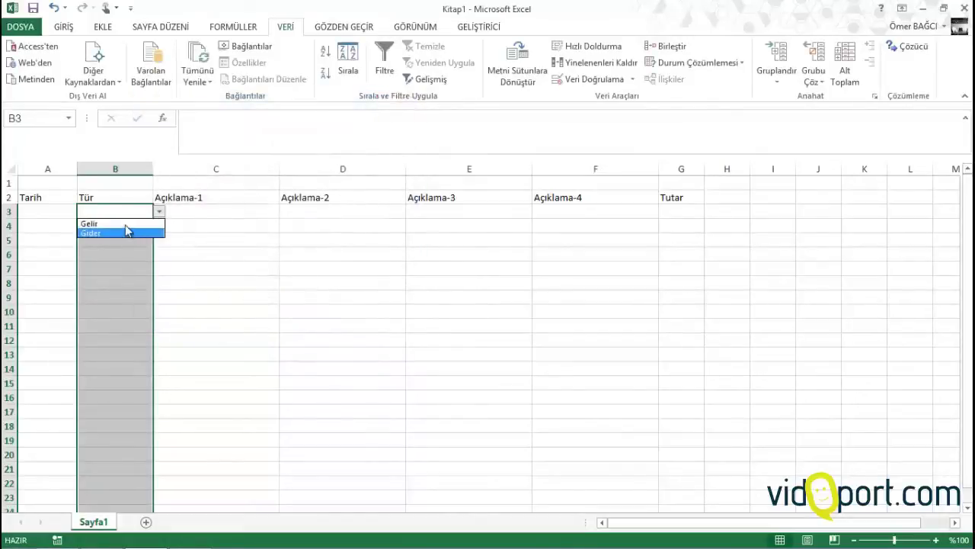
Enter 12.8.2014 in A3 and choose Gelir from B3's dropdown
{"action": "key", "text": "Escape"}
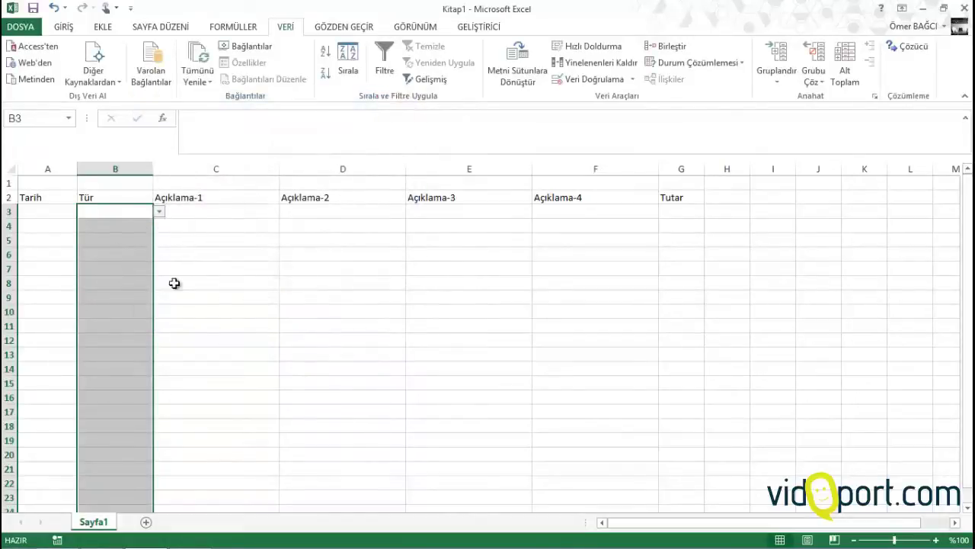
{"action": "left_click", "coordinate": [62, 211]}
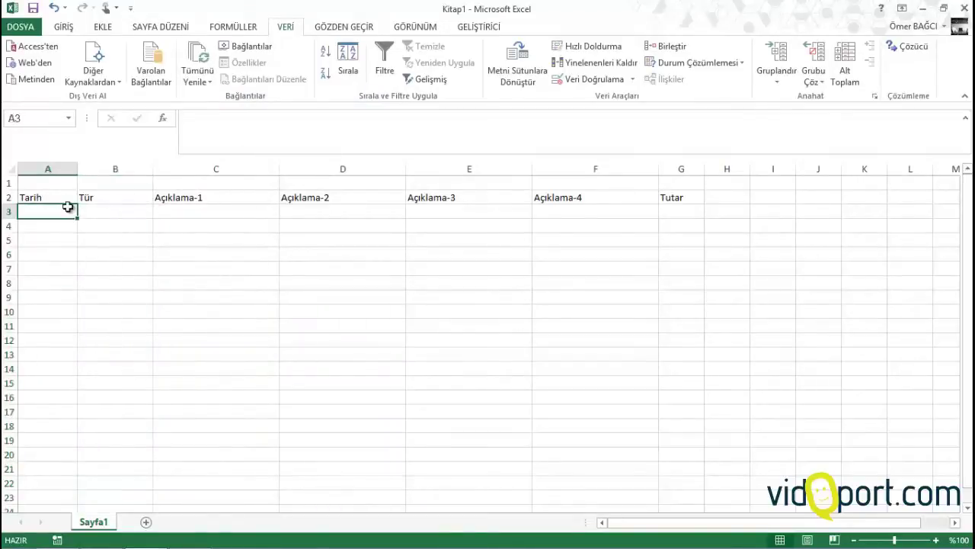
{"action": "type", "text": "12.8.2014"}
{"action": "left_click", "coordinate": [120, 212]}
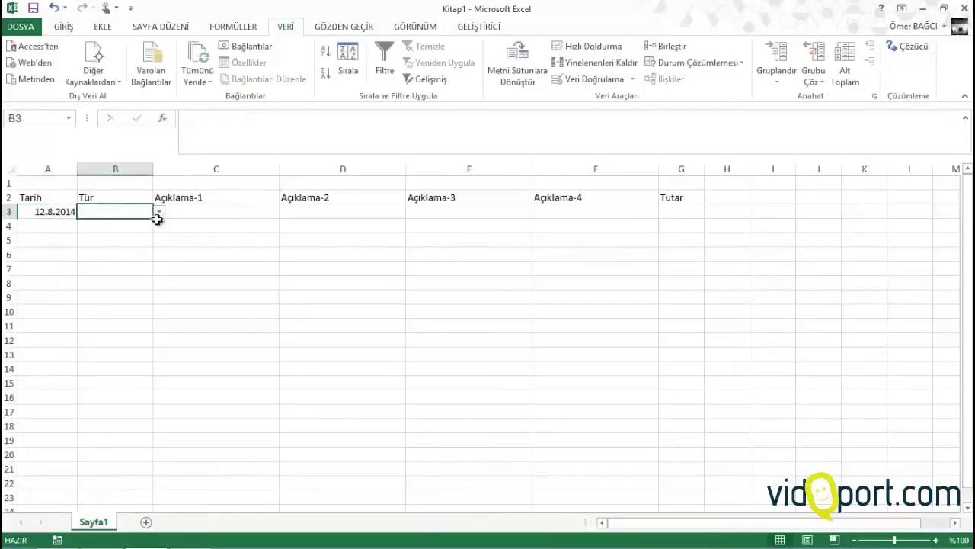
{"action": "left_click", "coordinate": [159, 213]}
{"action": "left_click", "coordinate": [141, 225]}
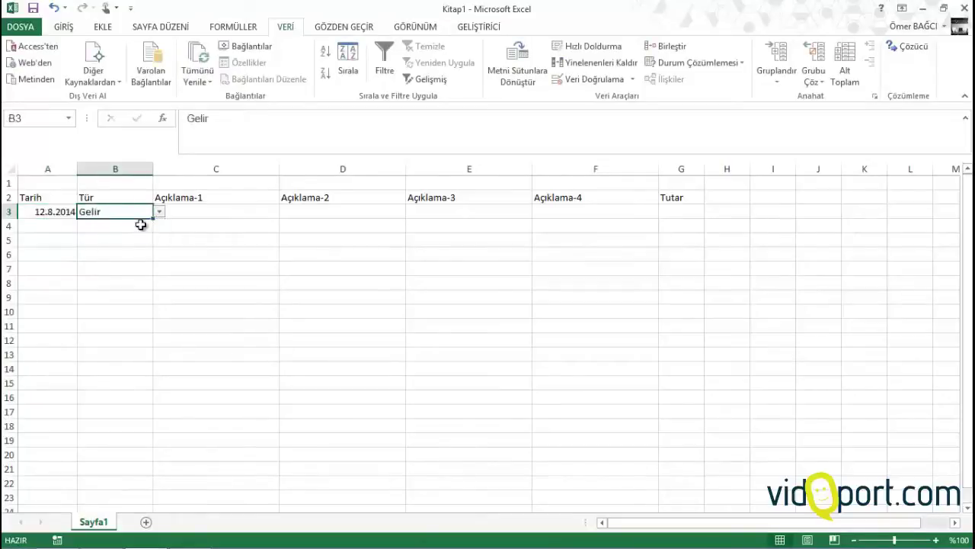
Widen the Tutar column slightly and return to C3 for the first description
{"action": "left_click", "coordinate": [250, 209]}
{"action": "left_click", "coordinate": [328, 210]}
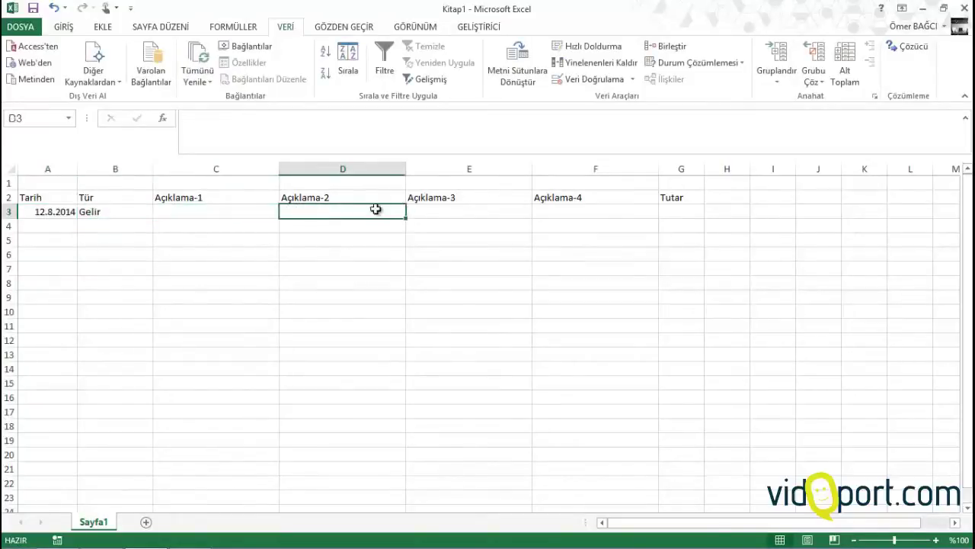
{"action": "left_click", "coordinate": [440, 202]}
{"action": "left_click", "coordinate": [568, 214]}
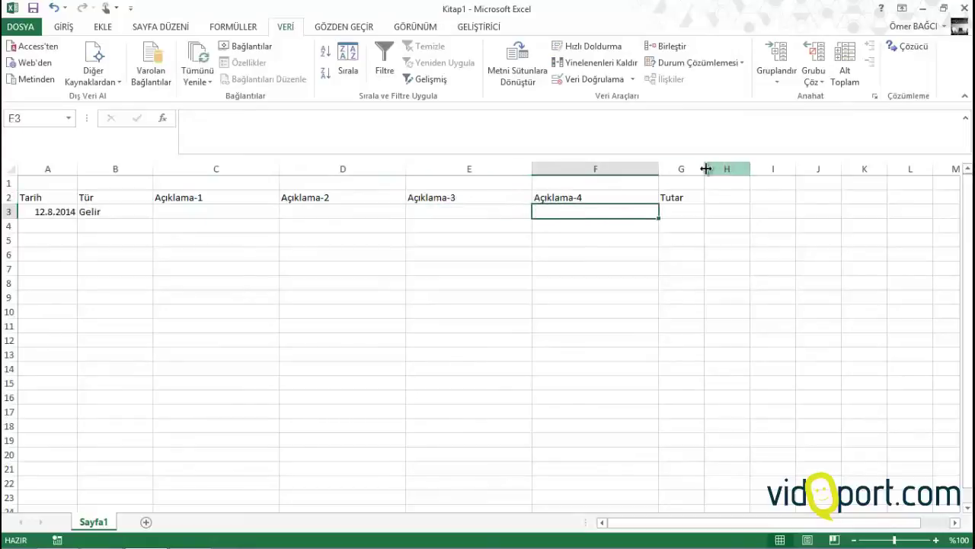
{"action": "left_click_drag", "start_coordinate": [706, 168], "coordinate": [722, 169]}
{"action": "left_click", "coordinate": [235, 214]}
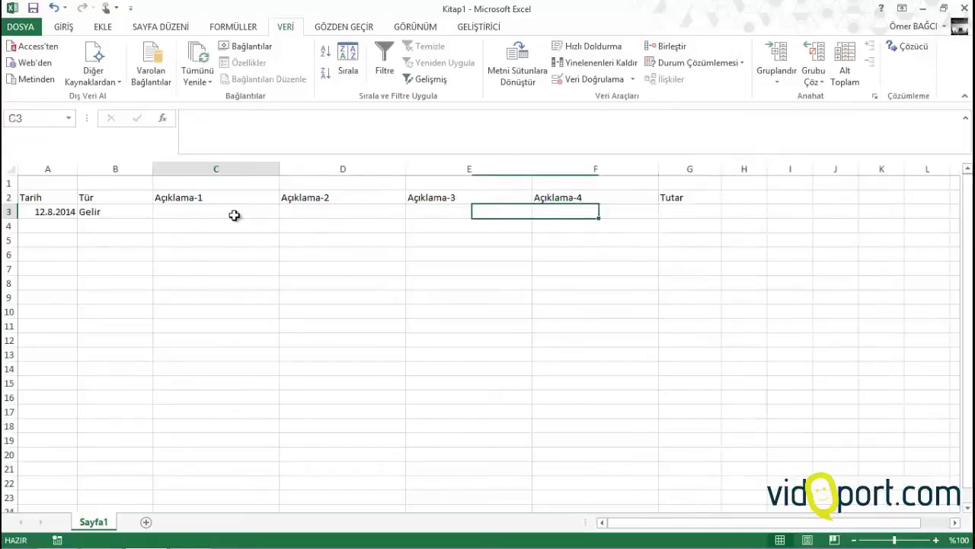
{"action": "left_click", "coordinate": [127, 212]}
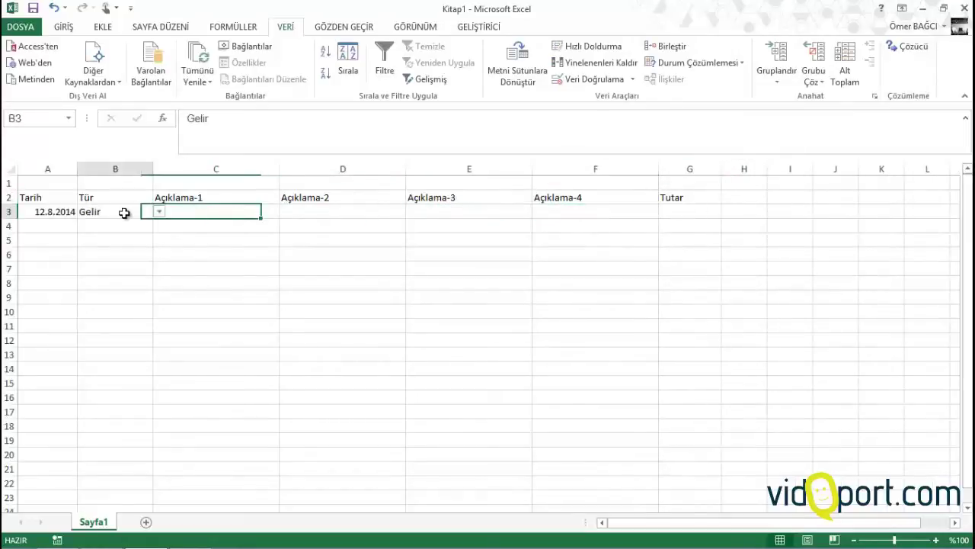
{"action": "left_click", "coordinate": [216, 209]}
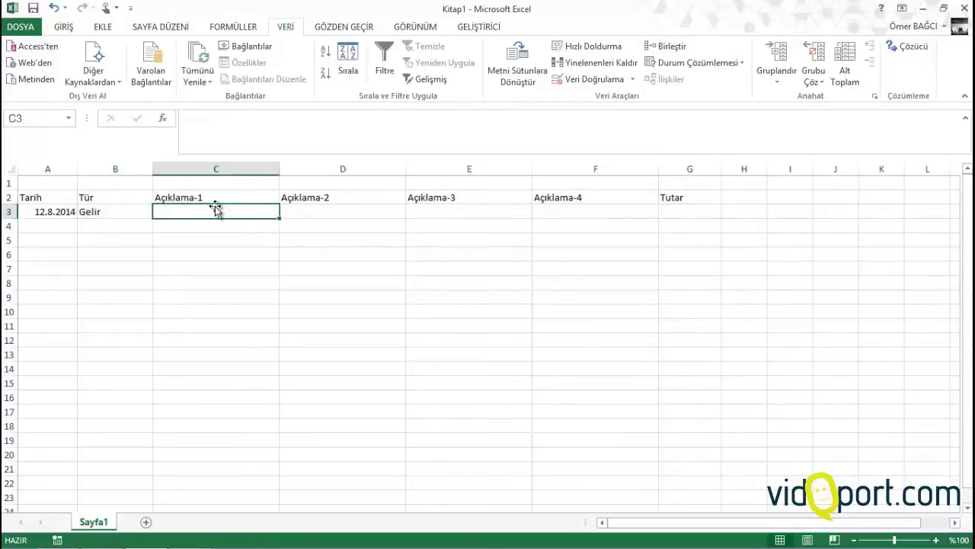
Complete row 3 with Üyelik, Aylık, a member's name, and Tutar 25
{"action": "type", "text": "Üyelik"}
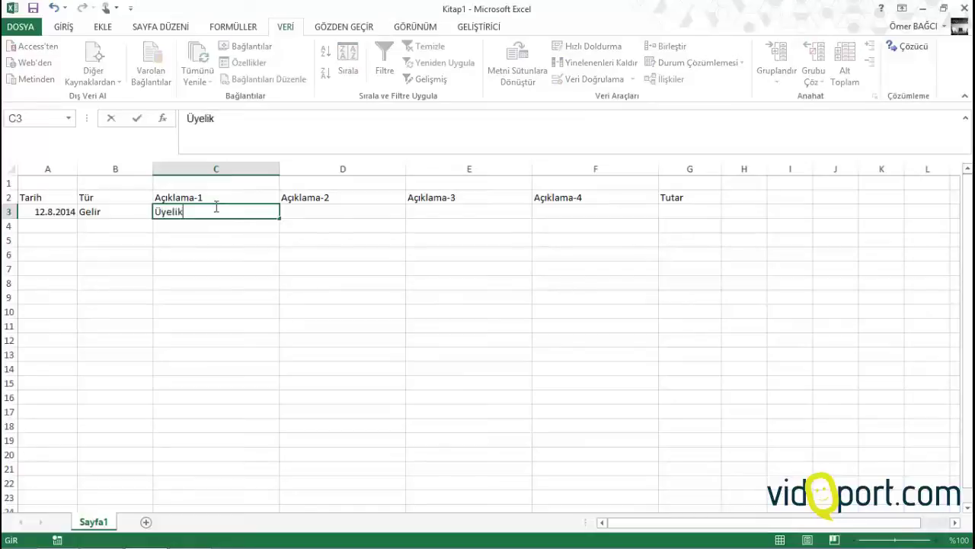
{"action": "key", "text": "Tab"}
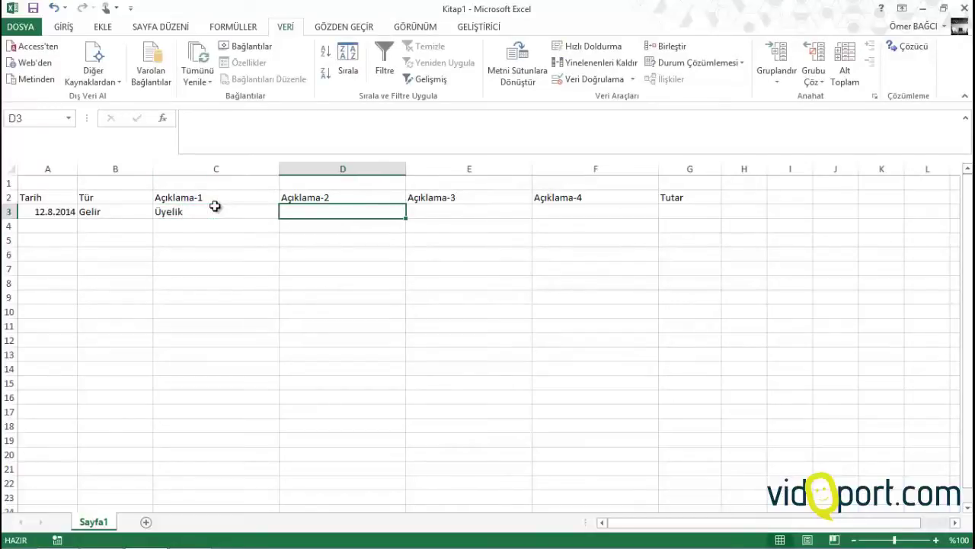
{"action": "type", "text": "Ayl"}
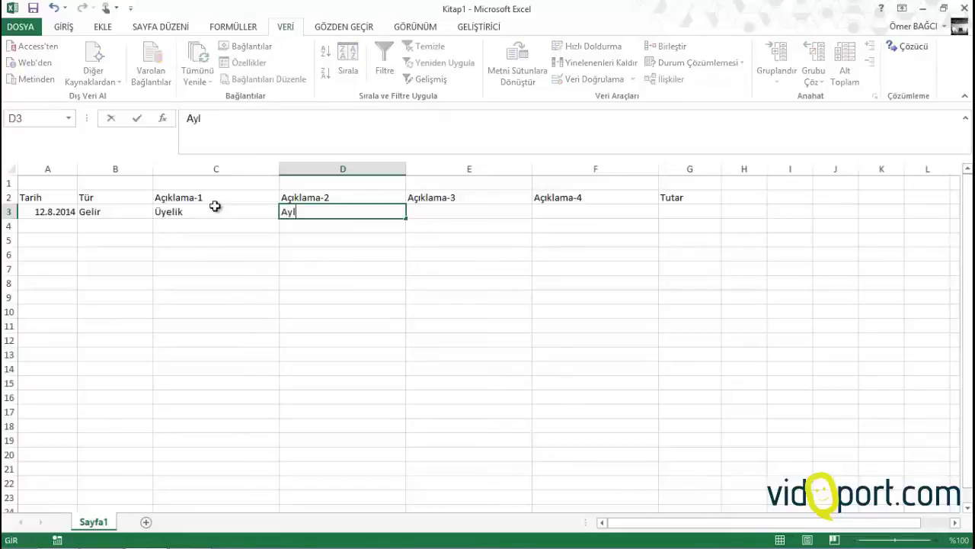
{"action": "type", "text": "o"}
{"action": "key", "text": "Tab"}
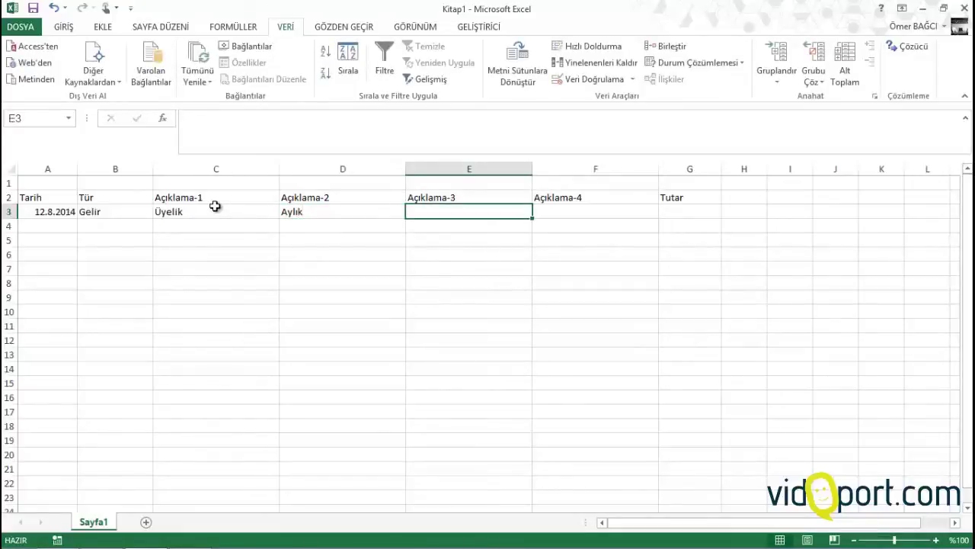
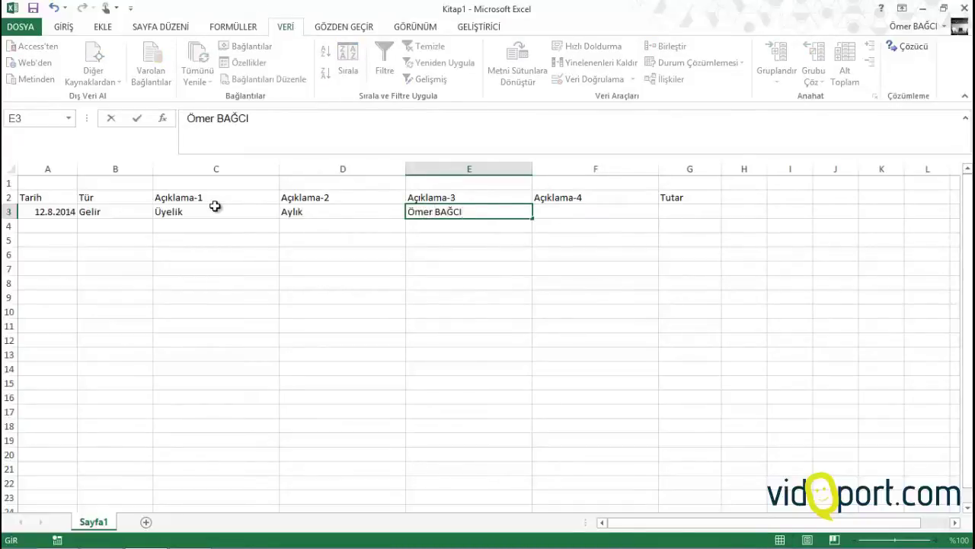
{"action": "key", "text": "Tab"}
{"action": "key", "text": "Tab"}
{"action": "type", "text": "2"}
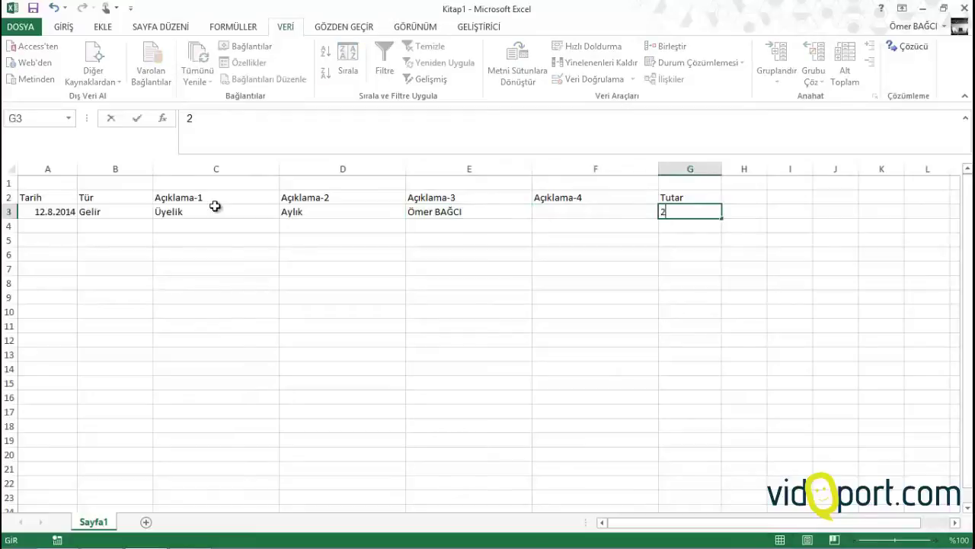
{"action": "type", "text": "5"}
{"action": "key", "text": "Return"}
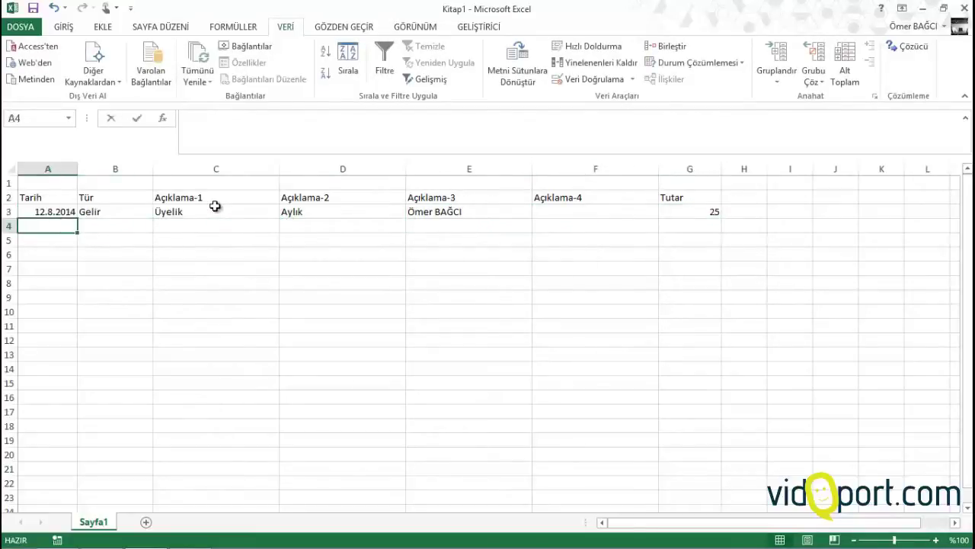
Start row 4 with today's date 12.8.2014, Gider and Açıklama-1 Araç
{"action": "key", "text": "ctrl+semicolon"}
{"action": "key", "text": "Tab"}
{"action": "type", "text": "Gi"}
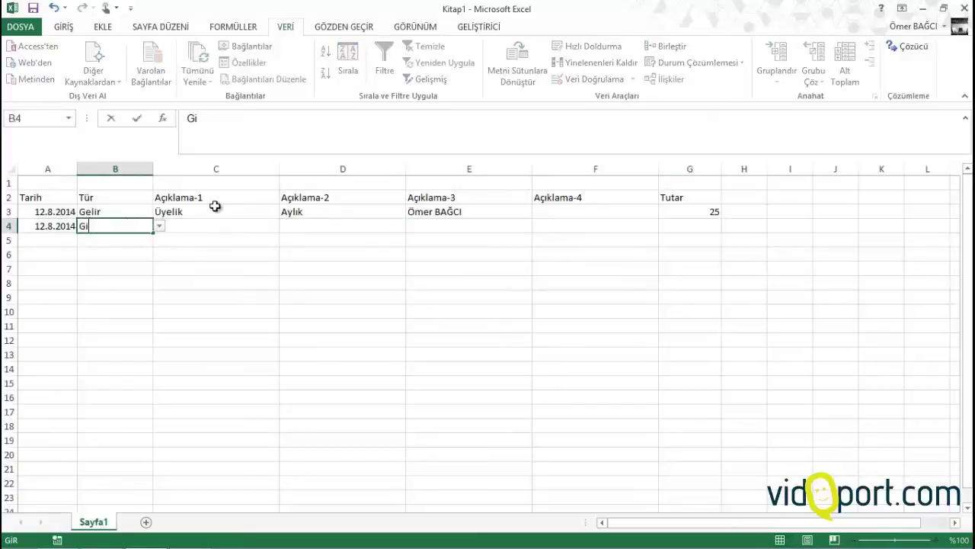
{"action": "type", "text": "der"}
{"action": "key", "text": "Tab"}
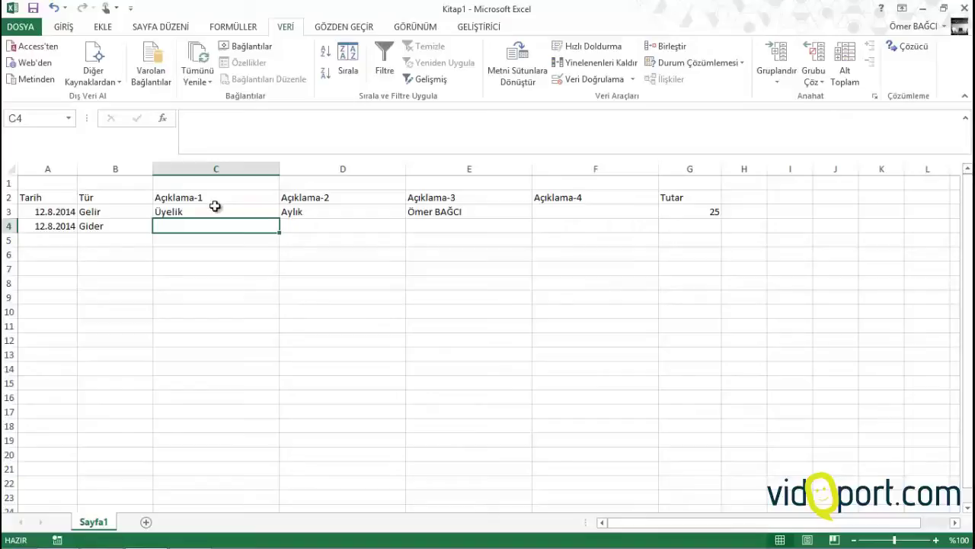
{"action": "type", "text": "AR"}
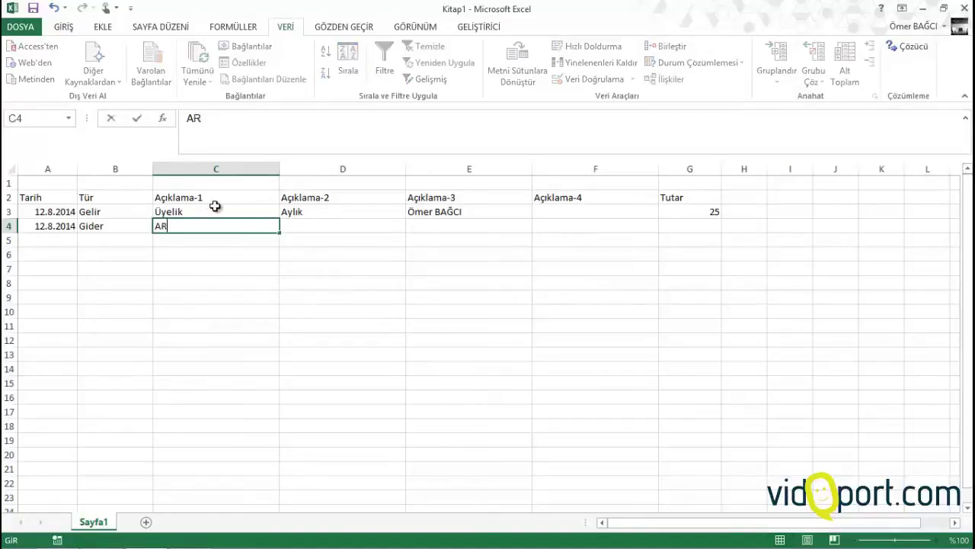
{"action": "type", "text": "a"}
{"action": "key", "text": "BackSpace"}
{"action": "key", "text": "BackSpace"}
{"action": "type", "text": "raç"}
{"action": "key", "text": "Tab"}
Finish row 4 with Yakıt, the vehicle plate number, and Tutar 230
{"action": "type", "text": "Ya"}
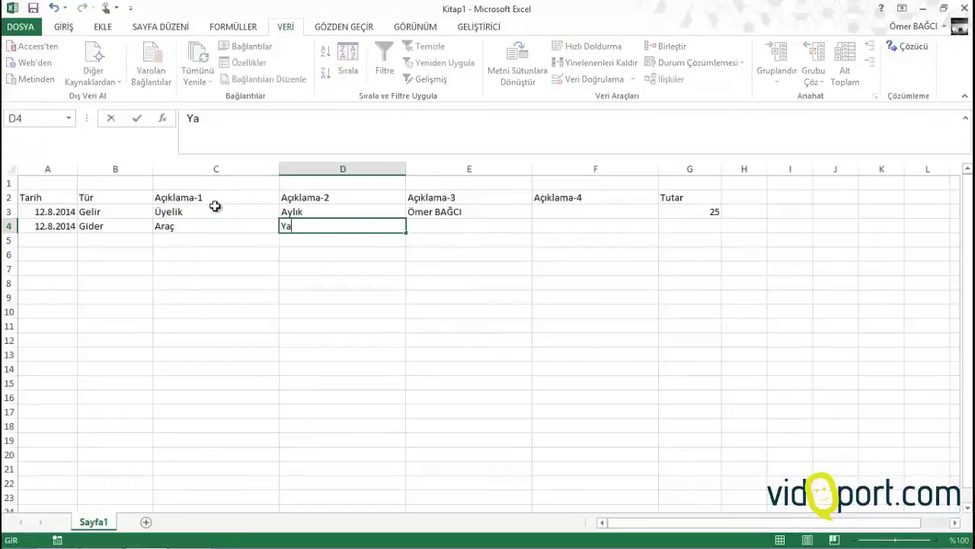
{"action": "key", "text": "BackSpace"}
{"action": "type", "text": "kıt"}
{"action": "key", "text": "Tab"}
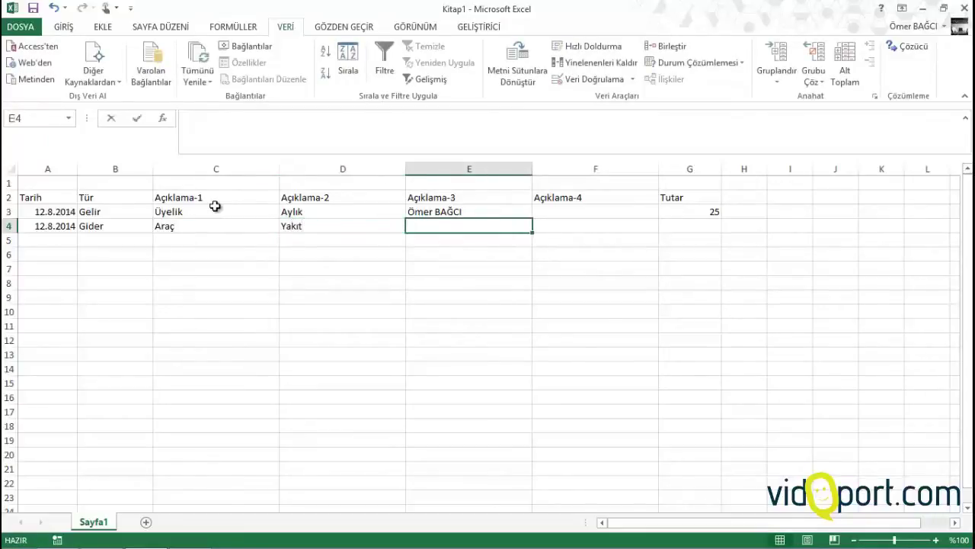
{"action": "type", "text": "34B611"}
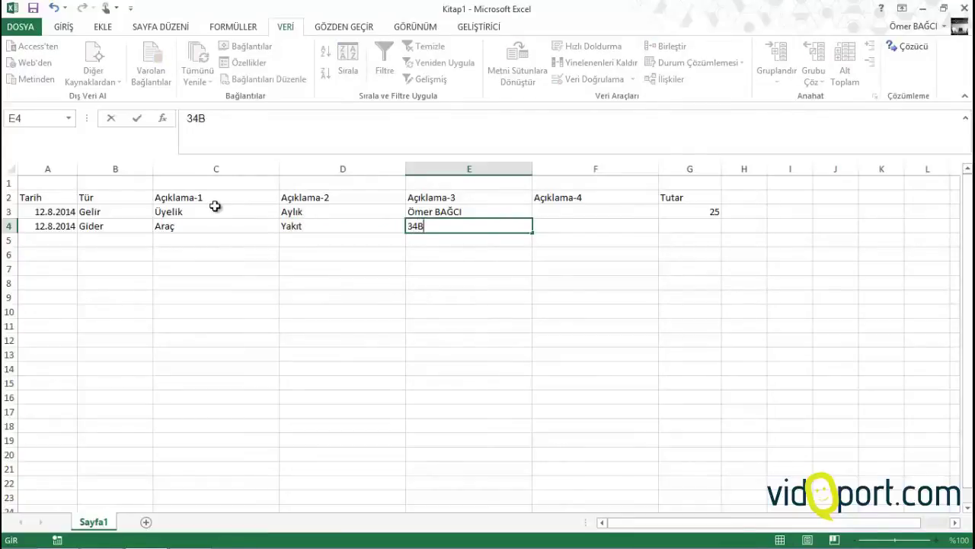
{"action": "type", "text": "5"}
{"action": "key", "text": "Tab"}
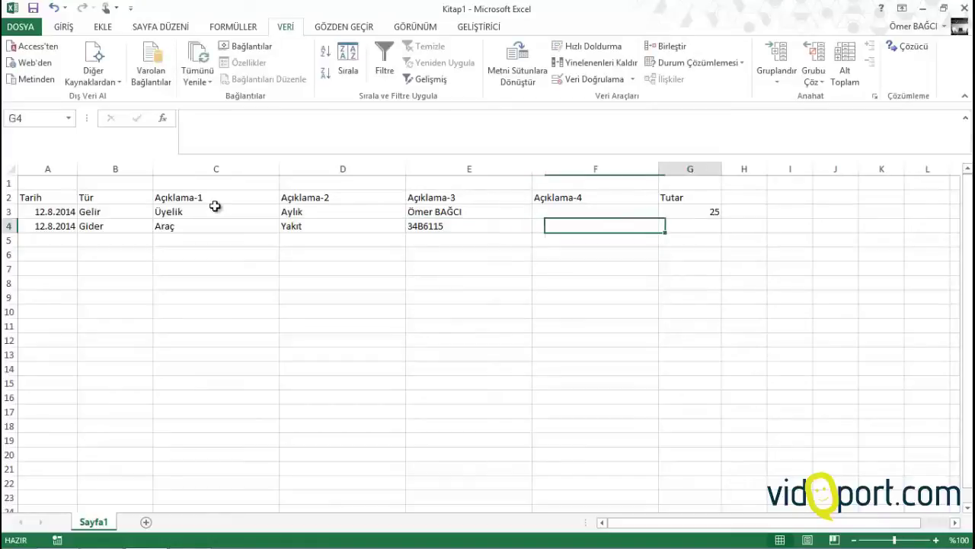
{"action": "key", "text": "Tab"}
{"action": "type", "text": "230"}
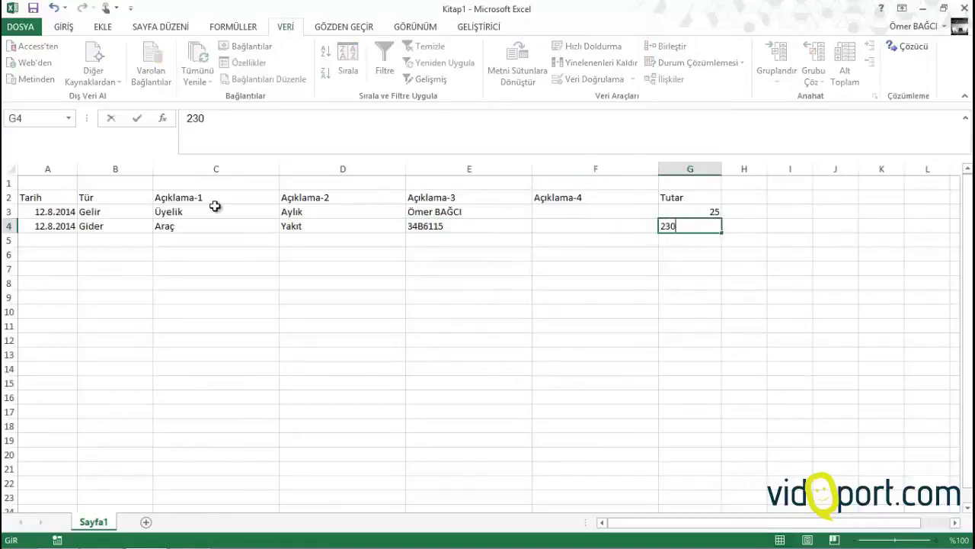
{"action": "key", "text": "Return"}
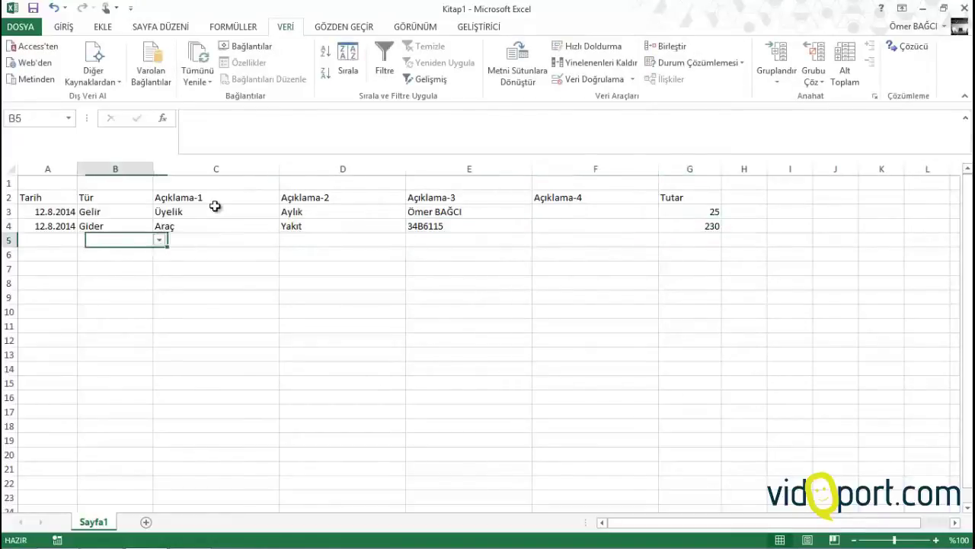
Start row 5 with the date 12.8.2014, Gider and Açıklama-1 Ofis
{"action": "key", "text": "ctrl+apostrophe"}
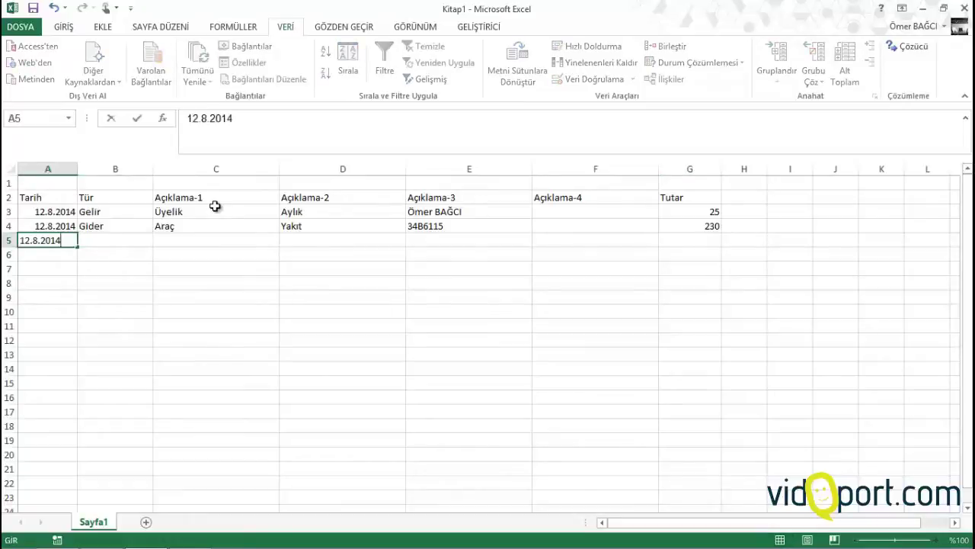
{"action": "key", "text": "Tab"}
{"action": "type", "text": "G"}
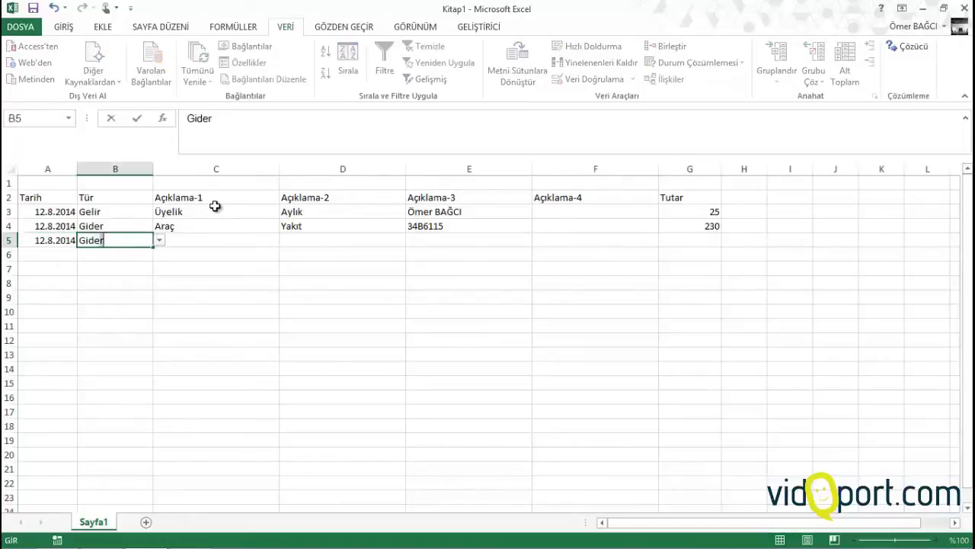
{"action": "key", "text": "Tab"}
{"action": "type", "text": "Ofis"}
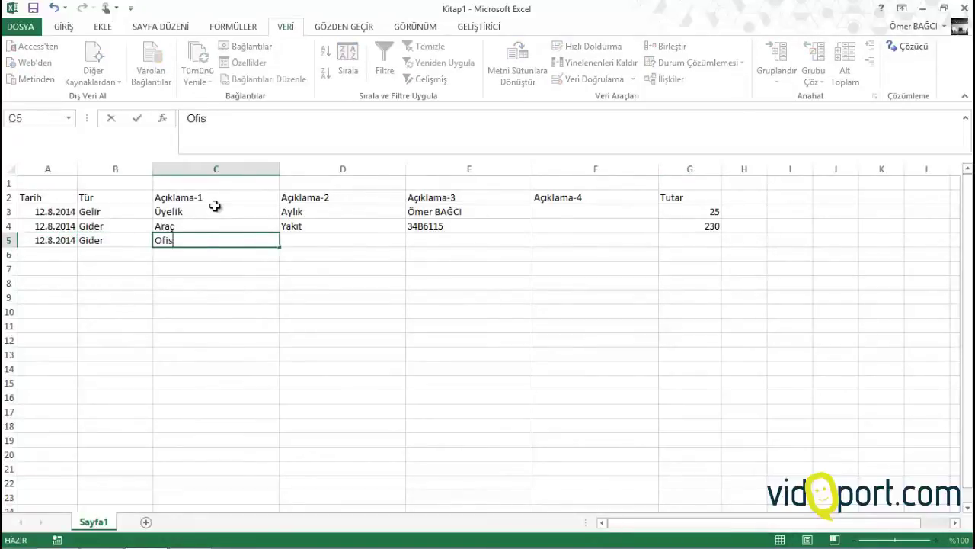
{"action": "key", "text": "Tab"}
Complete row 5 with Telefon, a phone number, a note naming its user, and Tutar 123
{"action": "type", "text": "Telefon"}
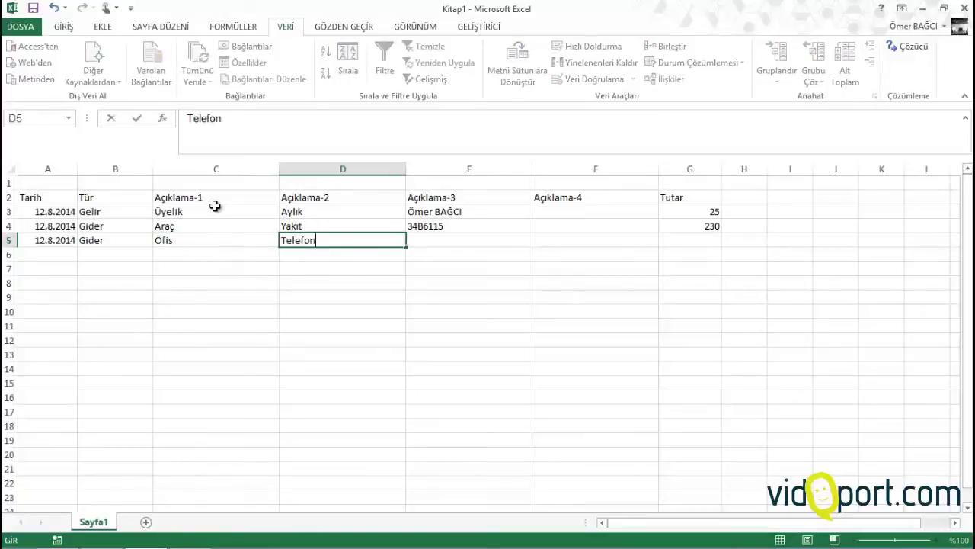
{"action": "key", "text": "Tab"}
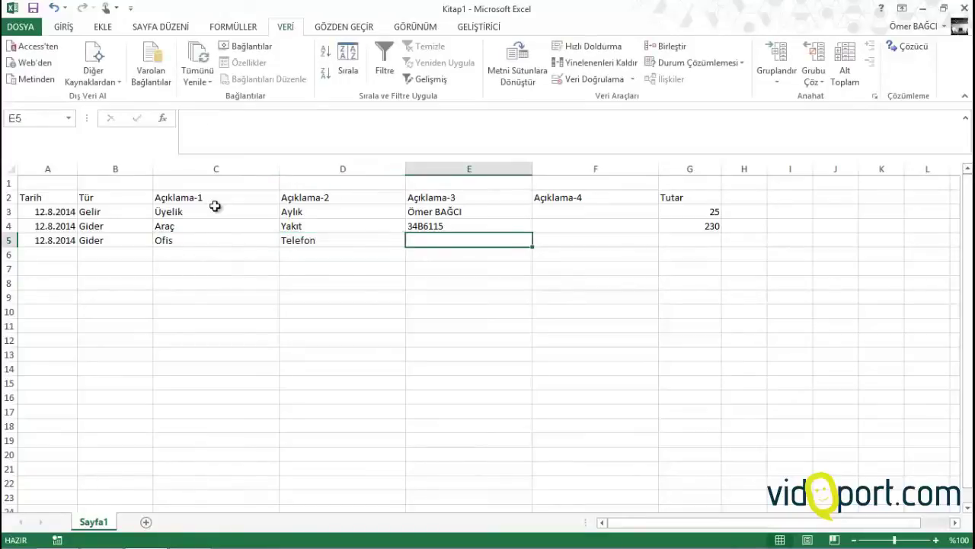
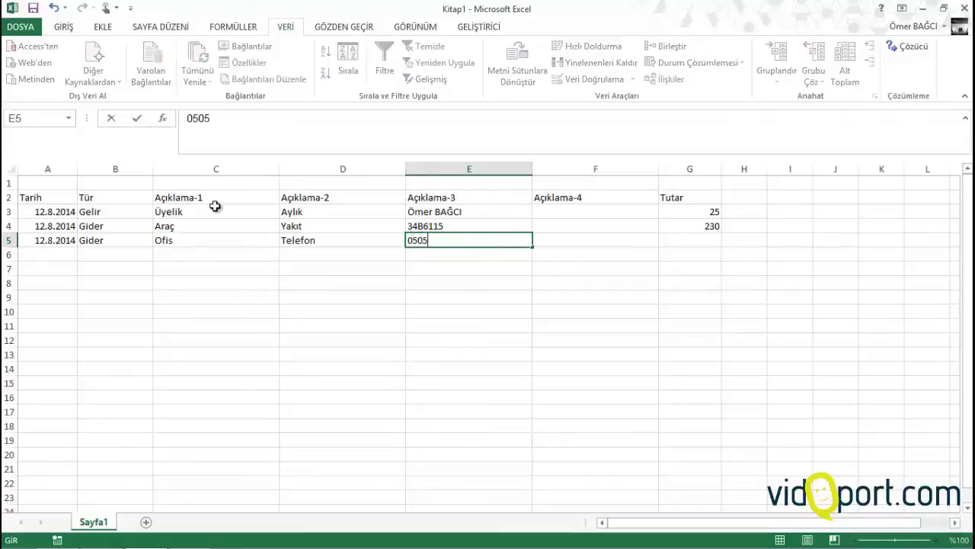
{"action": "key", "text": "Tab"}
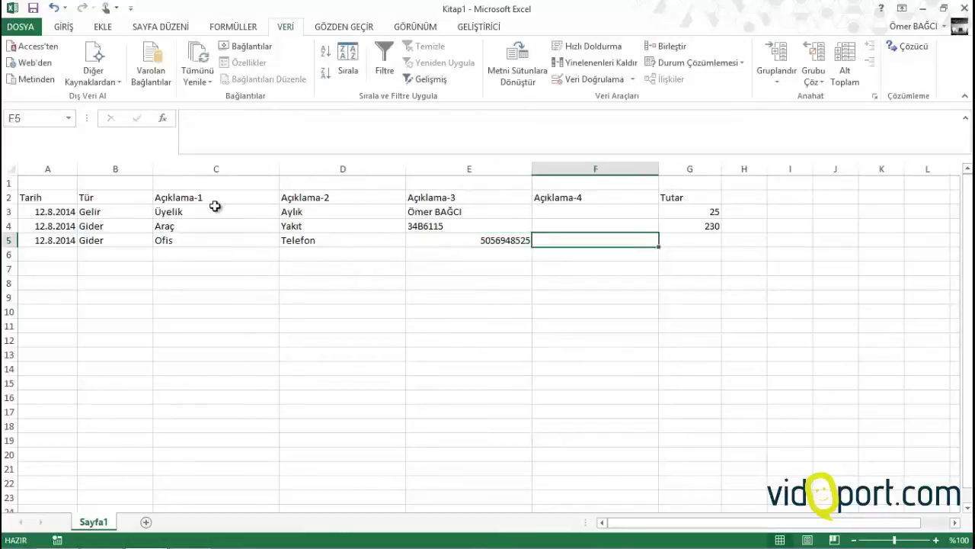
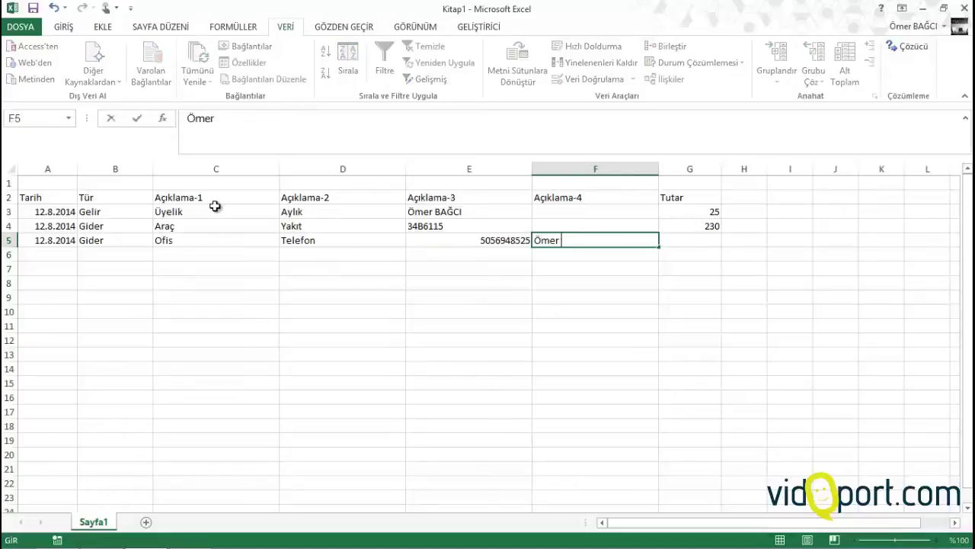
{"action": "type", "text": "nın kulla"}
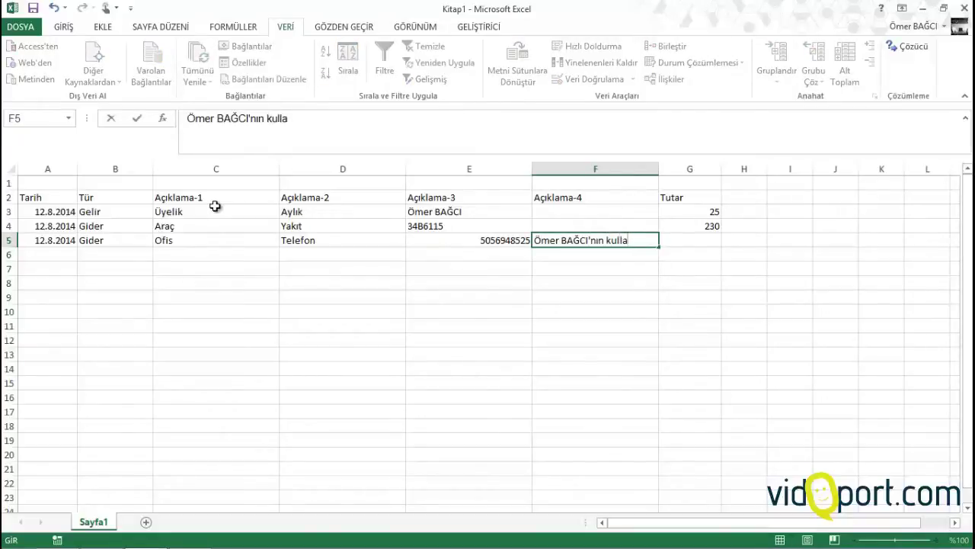
{"action": "type", "text": "ndığı"}
{"action": "key", "text": "Tab"}
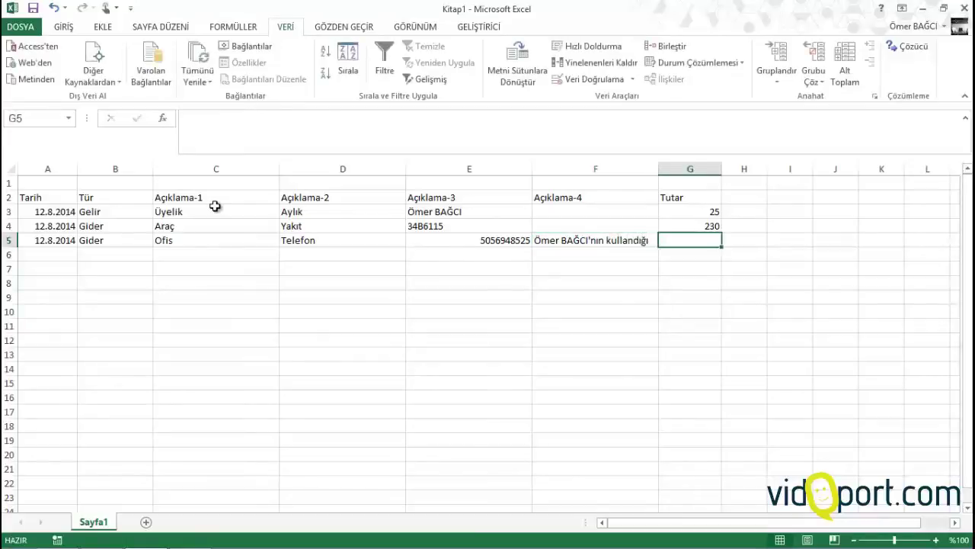
{"action": "type", "text": "123"}
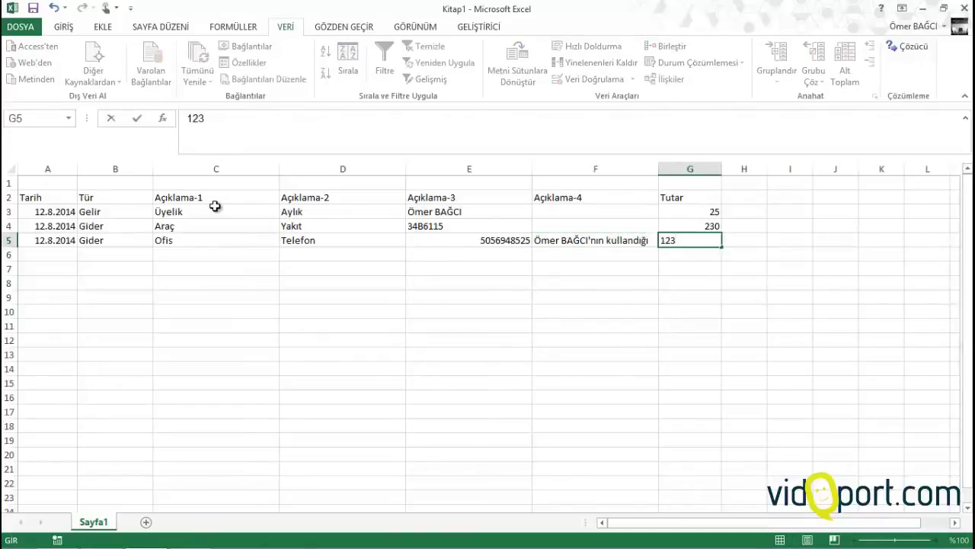
{"action": "key", "text": "Return"}
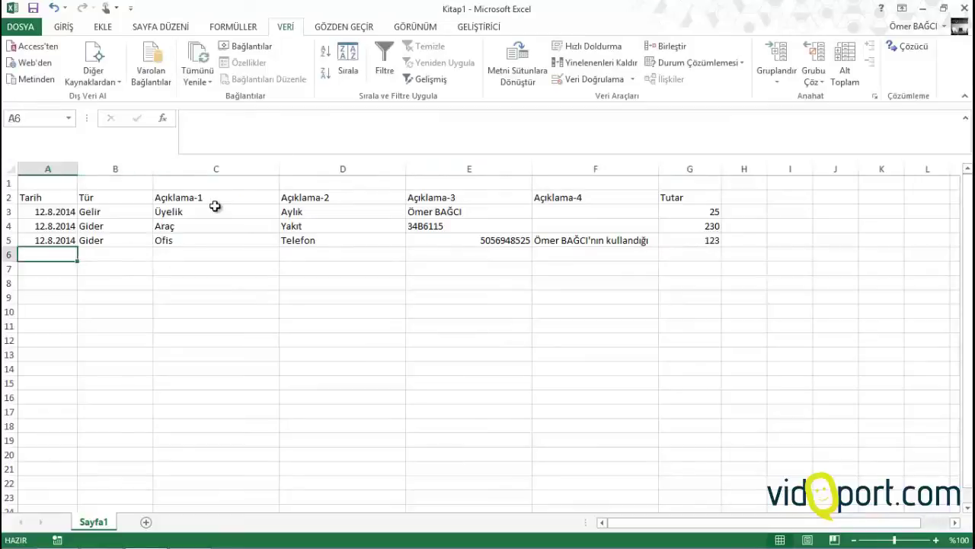
Start row 6 with the date 12.8.2014, Gelir and Açıklama-1 Üyelik
{"action": "key", "text": "ctrl+semicolon"}
{"action": "key", "text": "Tab"}
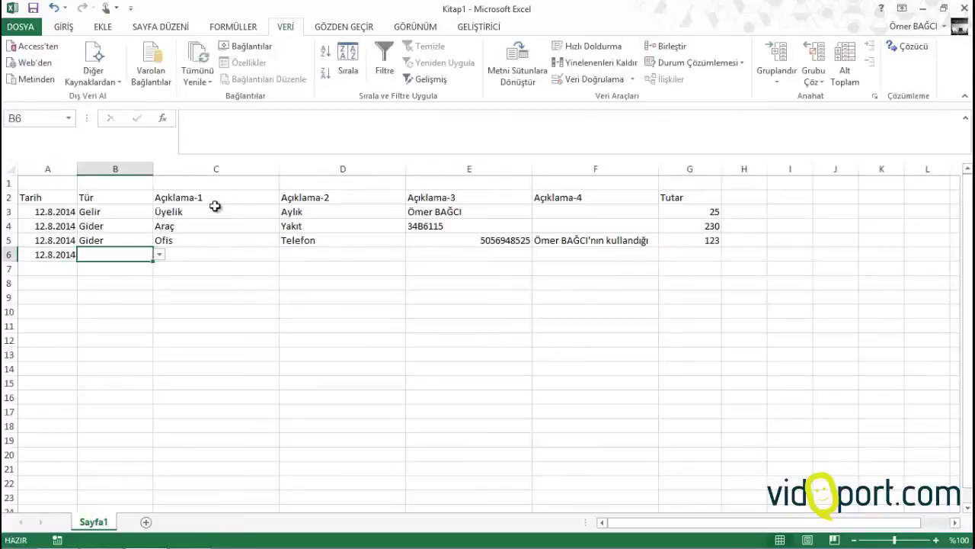
{"action": "type", "text": "Gelir"}
{"action": "key", "text": "Tab"}
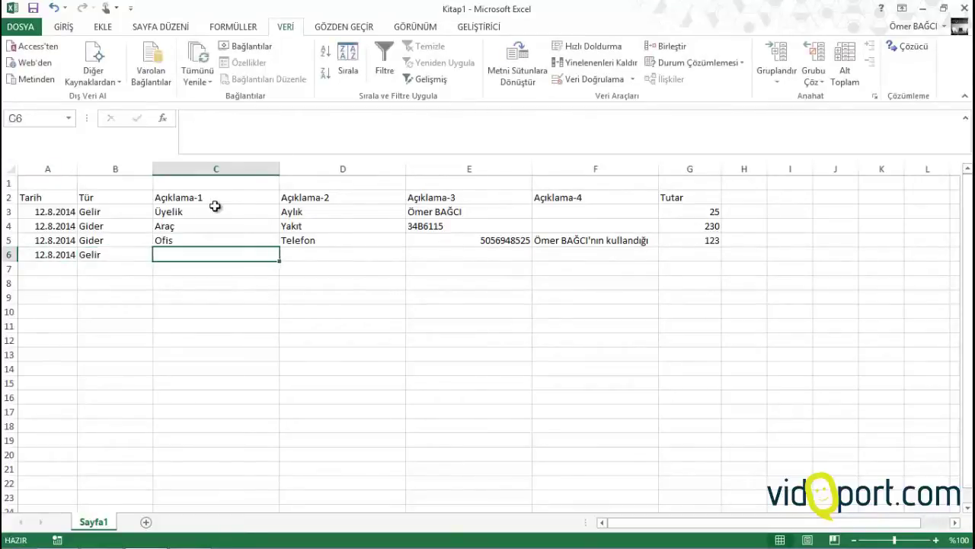
{"action": "type", "text": "Ü"}
{"action": "key", "text": "Tab"}
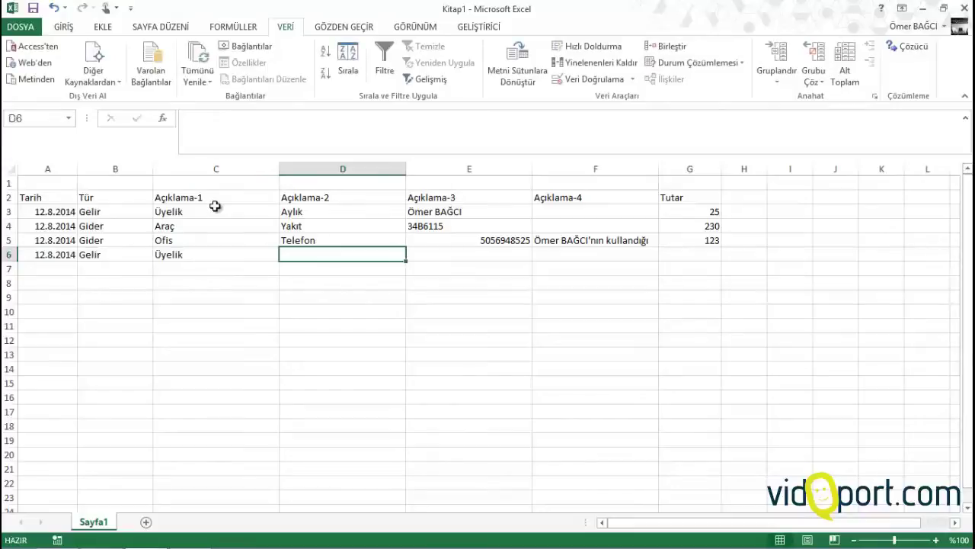
Finish row 6 with Excel, a person's name, an empty Açıklama-4, and Tutar 49
{"action": "type", "text": "Exce"}
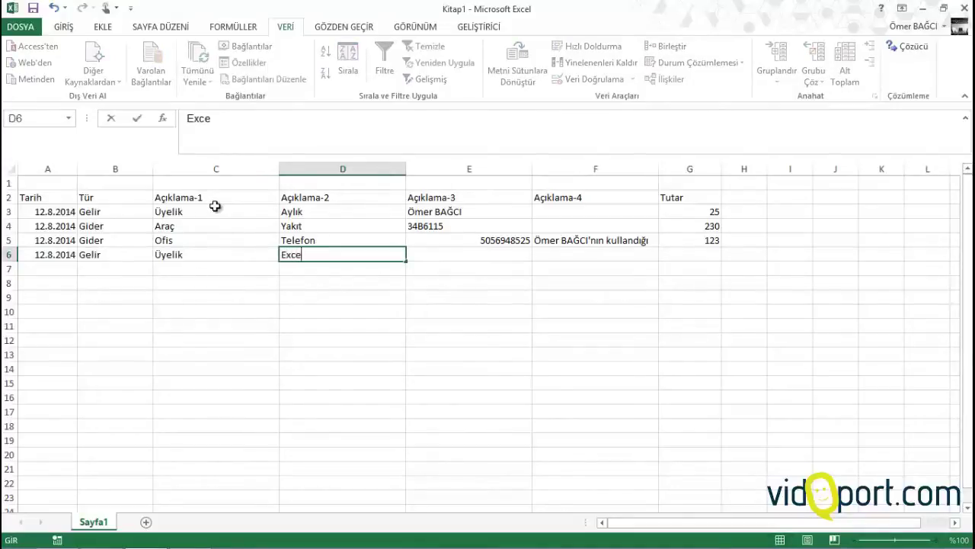
{"action": "type", "text": "l"}
{"action": "key", "text": "Tab"}
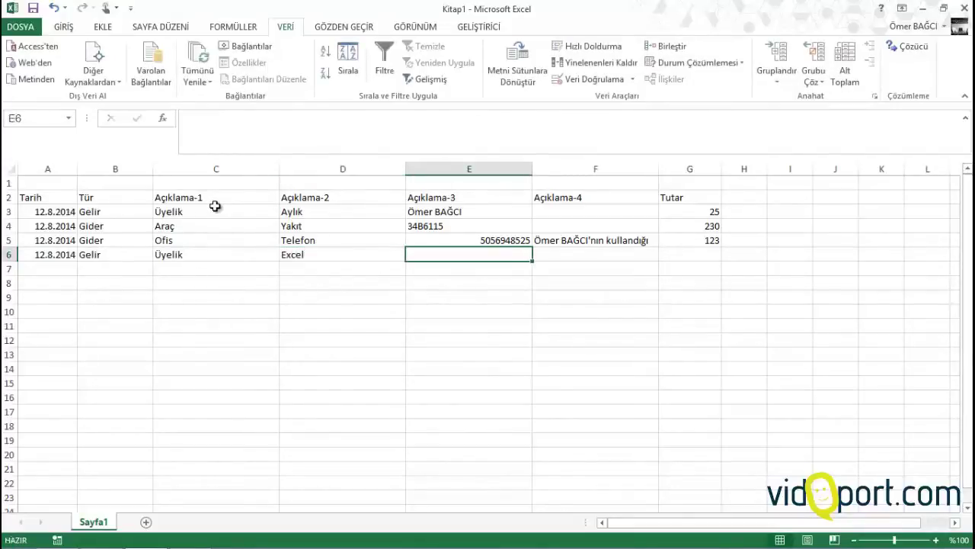
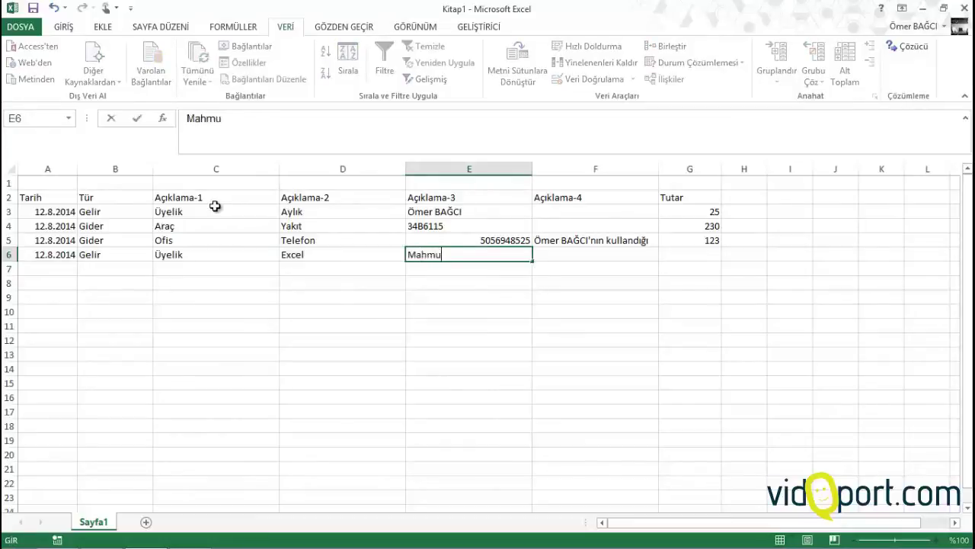
{"action": "key", "text": "Tab"}
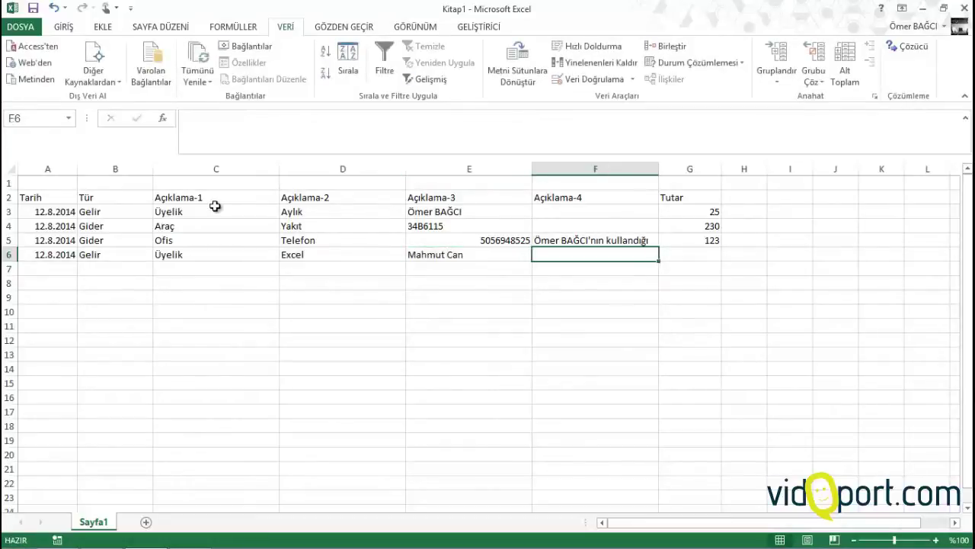
{"action": "key", "text": "Tab"}
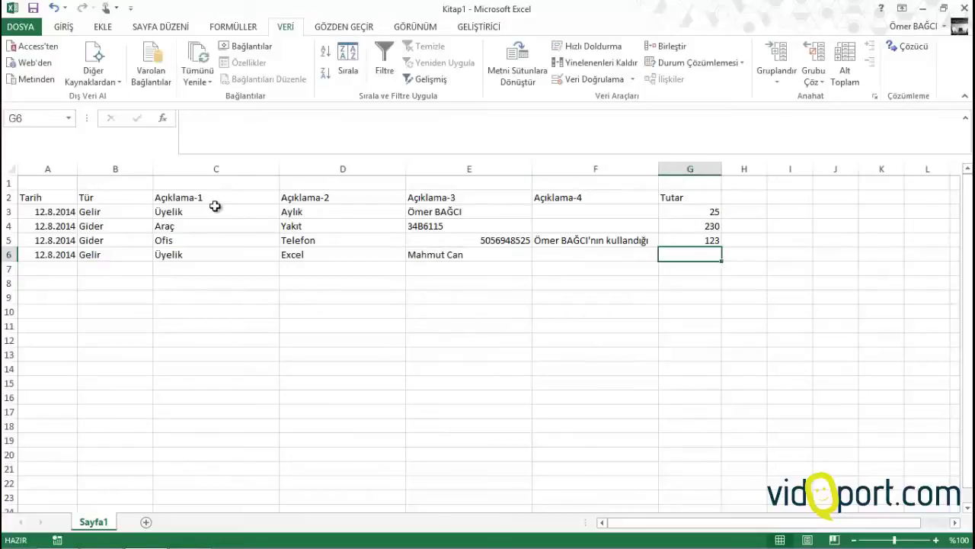
{"action": "type", "text": "49"}
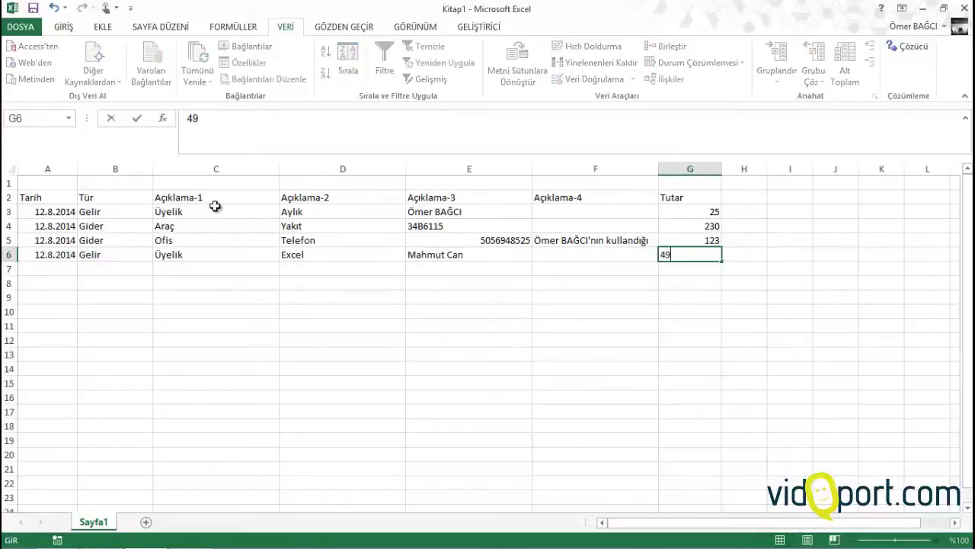
{"action": "key", "text": "Return"}
{"action": "key", "text": "Left"}
{"action": "key", "text": "Left"}
{"action": "key", "text": "Left"}
{"action": "key", "text": "Left"}
{"action": "key", "text": "Left"}
{"action": "key", "text": "Left"}
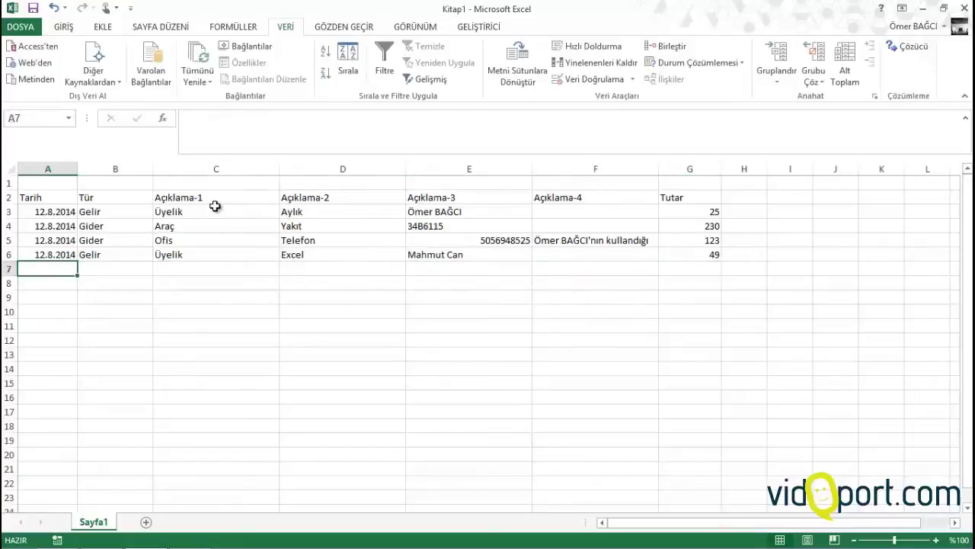
Enter 12.8.2014, Gelir and Eğitim in A7 through C7
{"action": "type", "text": "12.8.2014"}
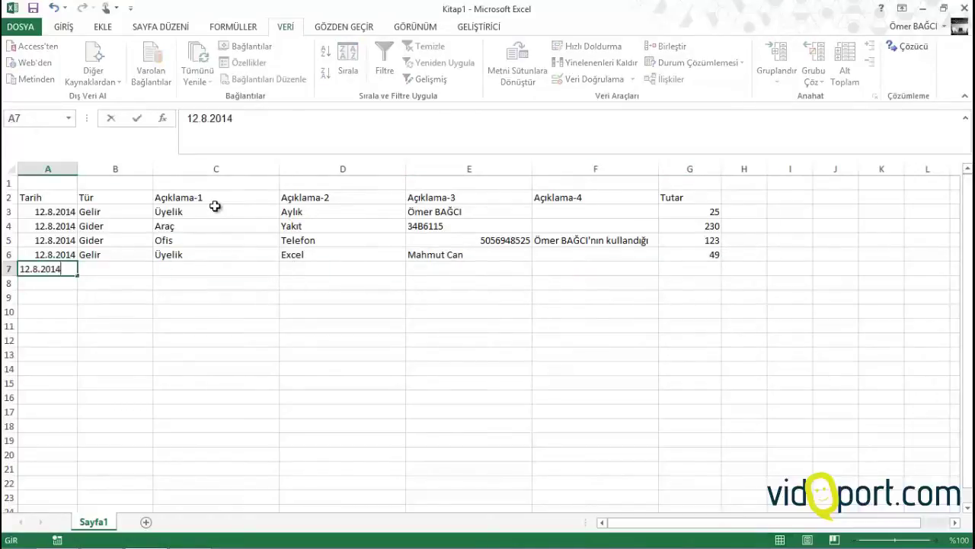
{"action": "key", "text": "Tab"}
{"action": "type", "text": "Gelir"}
{"action": "key", "text": "Tab"}
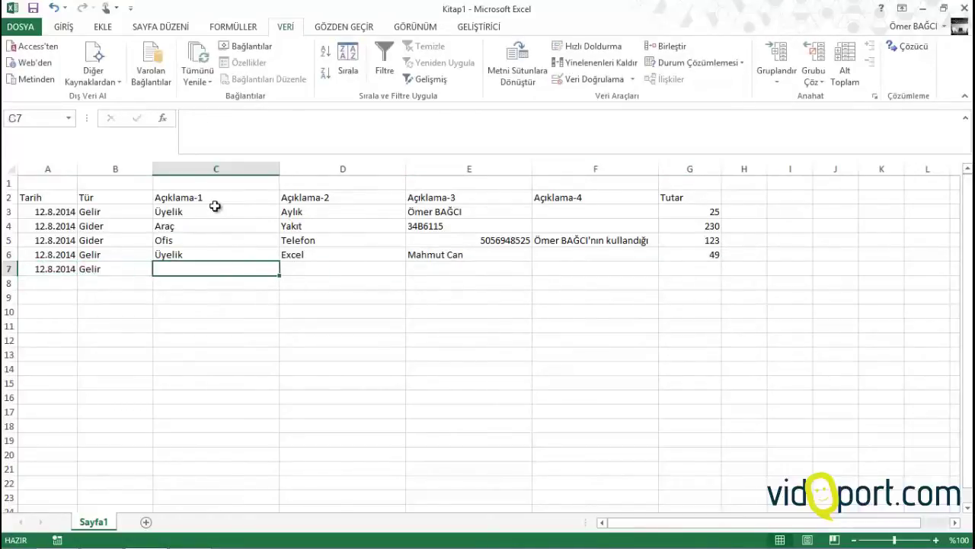
{"action": "type", "text": "Eğ"}
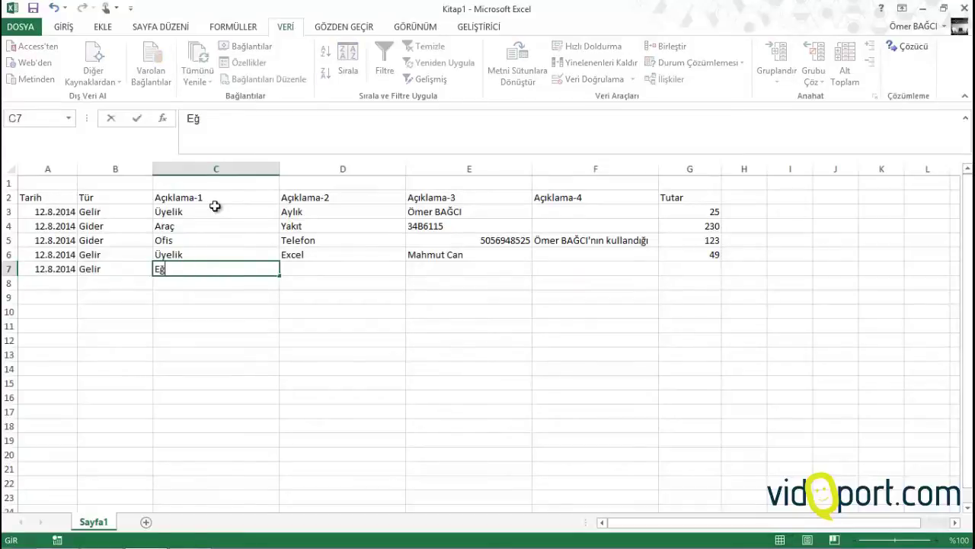
{"action": "type", "text": "itim"}
{"action": "key", "text": "Tab"}
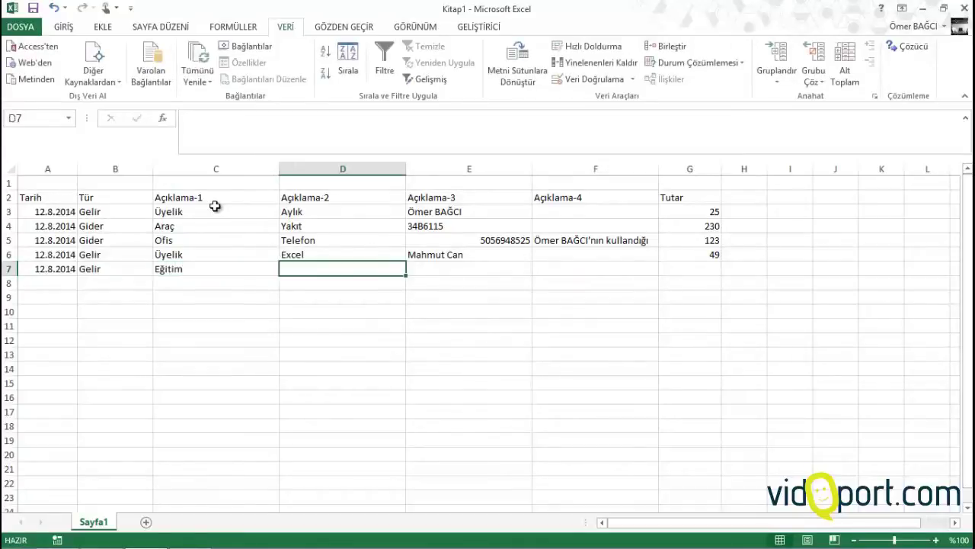
Put Firma Eğitimi in D7, Yıldız Meşrubat in E7 and 300 in G7
{"action": "type", "text": "firm"}
{"action": "key", "text": "BackSpace"}
{"action": "key", "text": "BackSpace"}
{"action": "key", "text": "BackSpace"}
{"action": "key", "text": "BackSpace"}
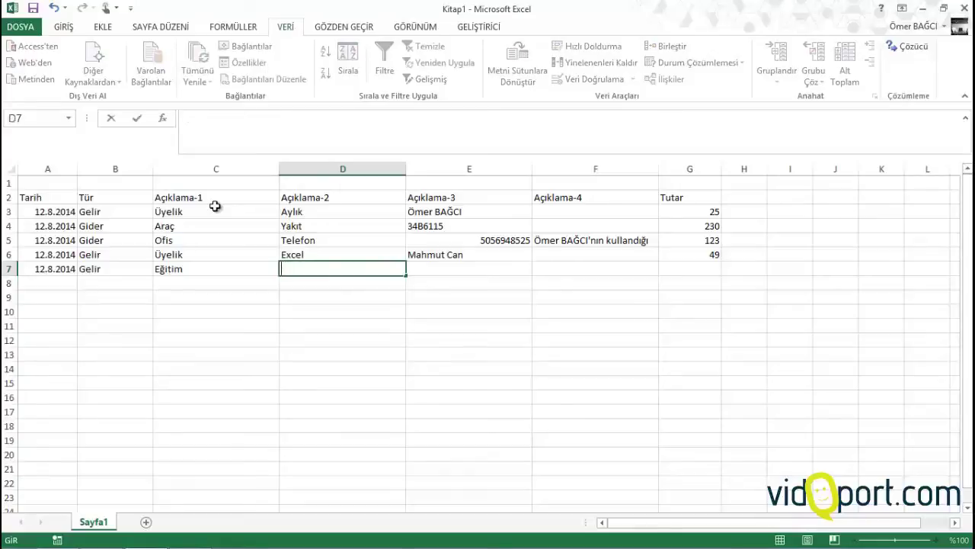
{"action": "type", "text": "Firma Eğitimi"}
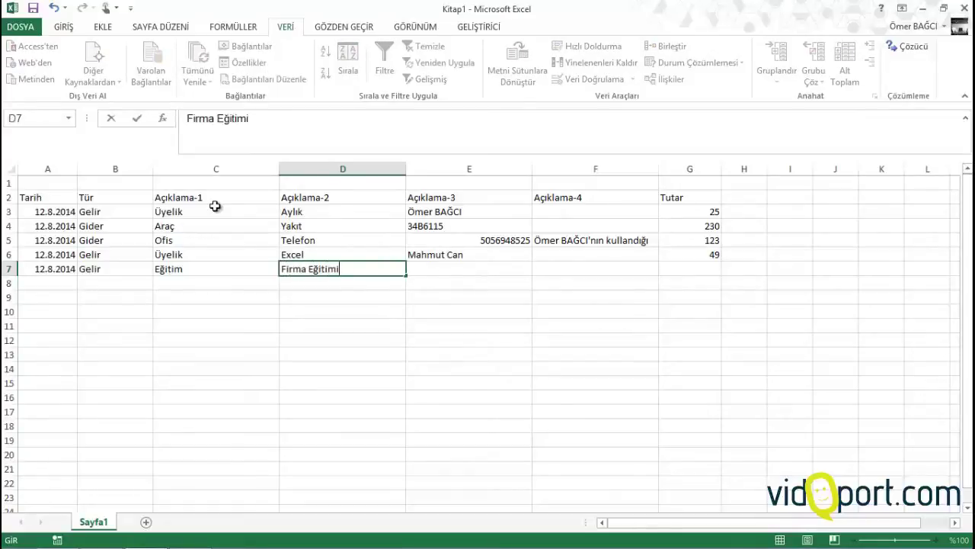
{"action": "key", "text": "Tab"}
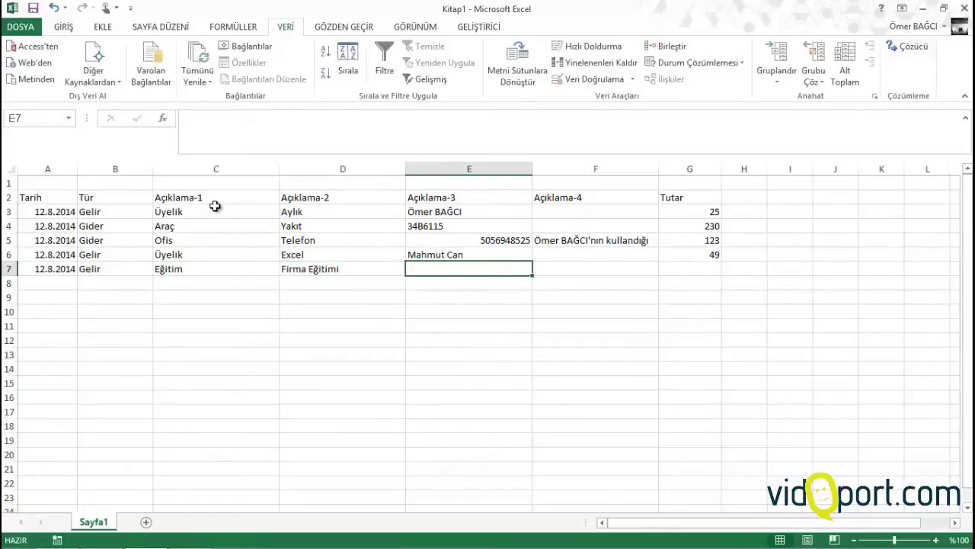
{"action": "type", "text": "Yıl"}
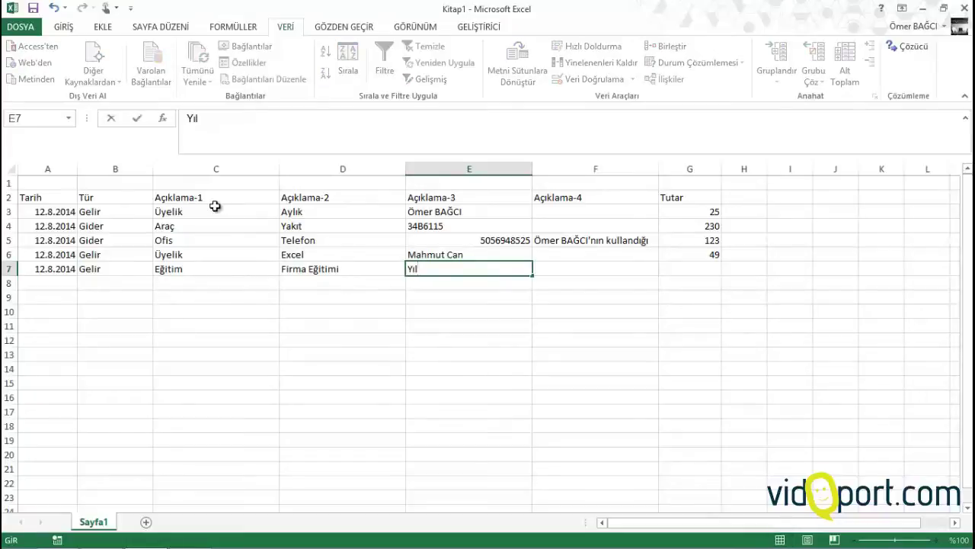
{"action": "type", "text": "dız Meş"}
{"action": "type", "text": "rubat"}
{"action": "key", "text": "Tab"}
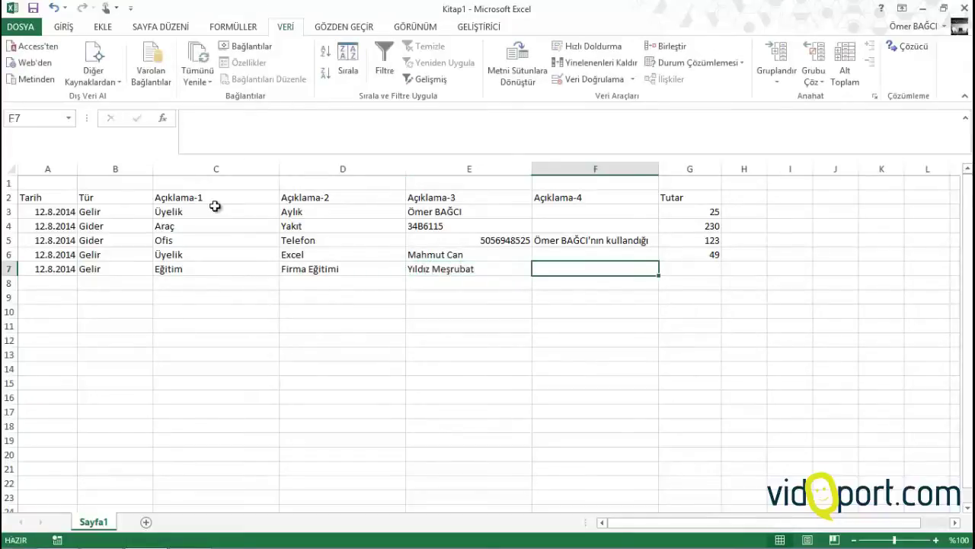
{"action": "key", "text": "Tab"}
{"action": "type", "text": "3"}
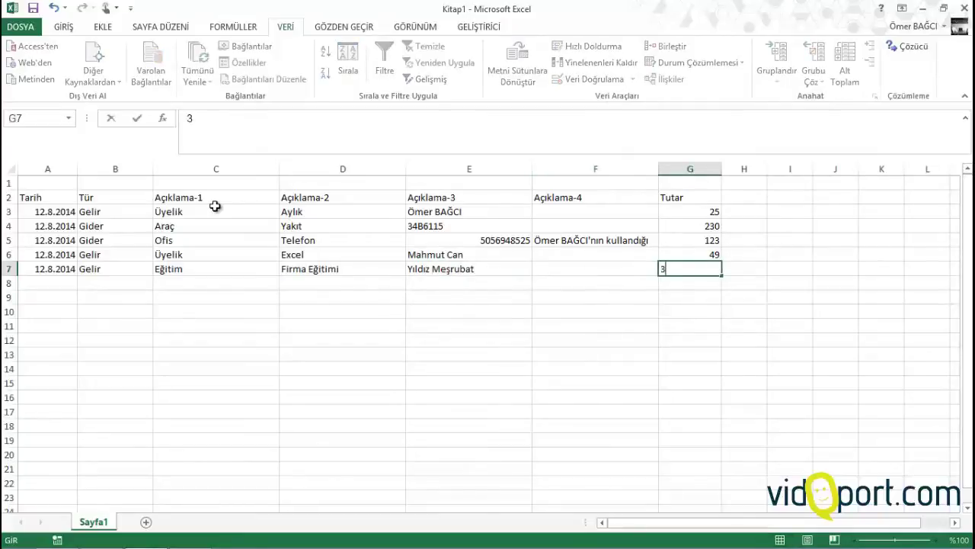
{"action": "type", "text": "00"}
{"action": "key", "text": "Return"}
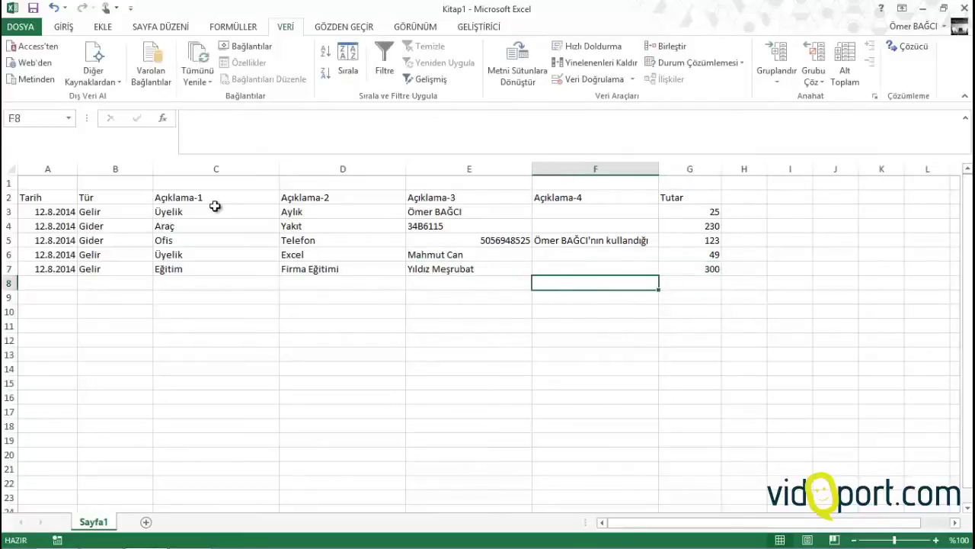
{"action": "key", "text": "Left"}
{"action": "key", "text": "Left"}
{"action": "key", "text": "Left"}
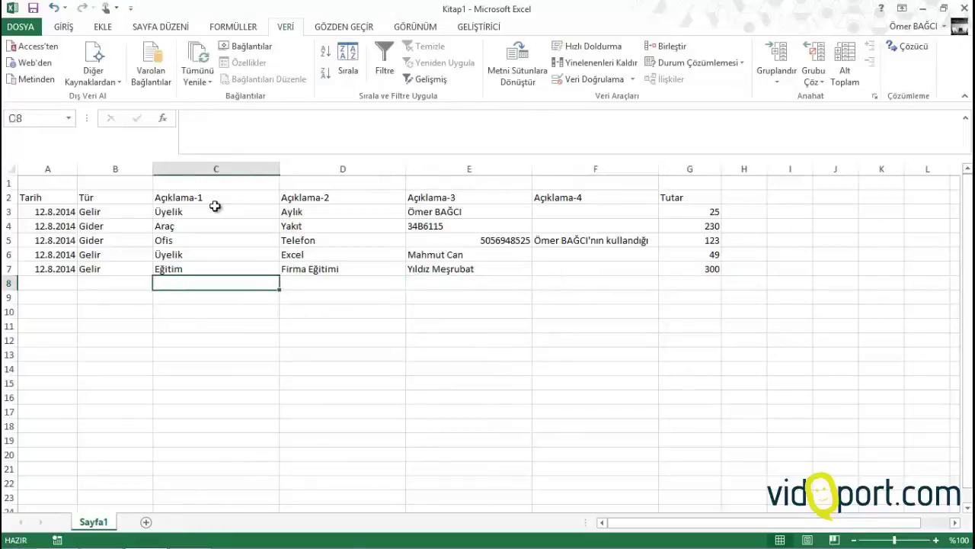
{"action": "key", "text": "Left"}
{"action": "key", "text": "Left"}
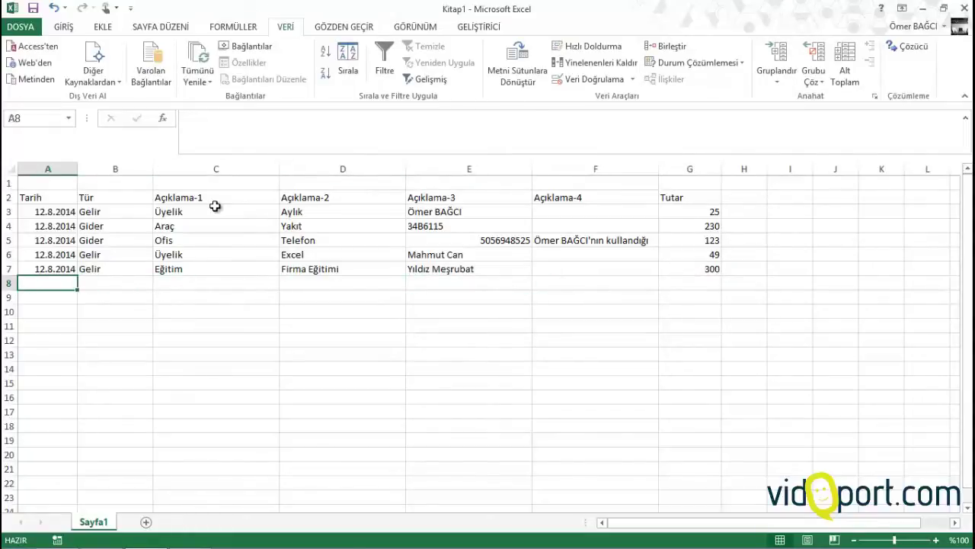
Highlight the existing Açıklama-1, Açıklama-2 and Açıklama-3 entries in rows 3–6
{"action": "left_click", "coordinate": [216, 207]}
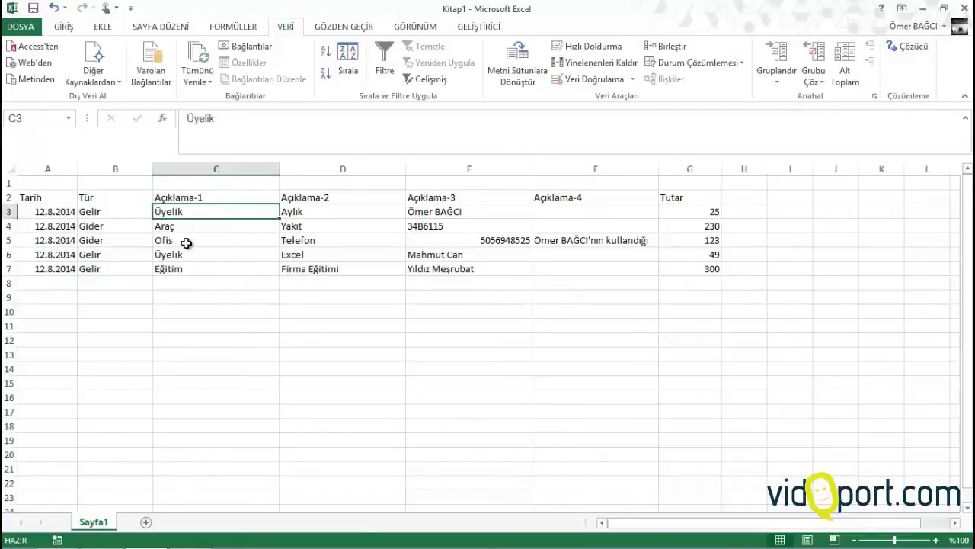
{"action": "left_click_drag", "start_coordinate": [355, 208], "coordinate": [346, 268]}
{"action": "left_click_drag", "start_coordinate": [415, 213], "coordinate": [457, 254]}
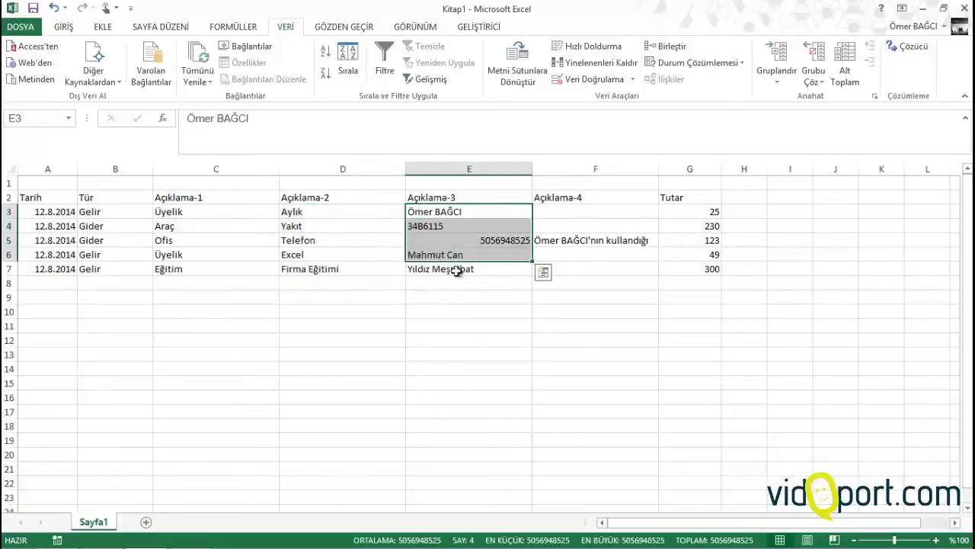
Start row 8 with date 12.8.2014 copied from above, Gider, Ofis and Mutfak
{"action": "left_click", "coordinate": [75, 280]}
{"action": "key", "text": "ctrl+apostrophe"}
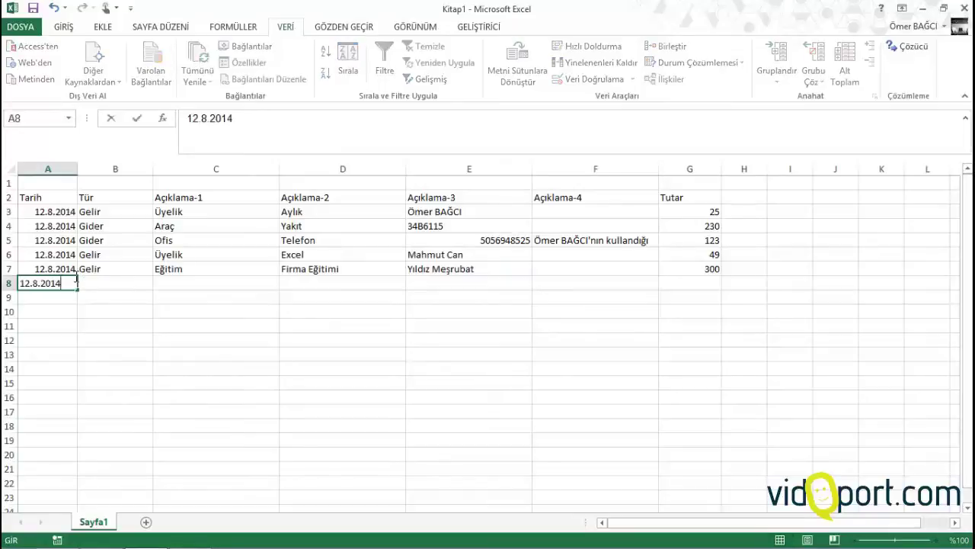
{"action": "key", "text": "Tab"}
{"action": "type", "text": "Gider"}
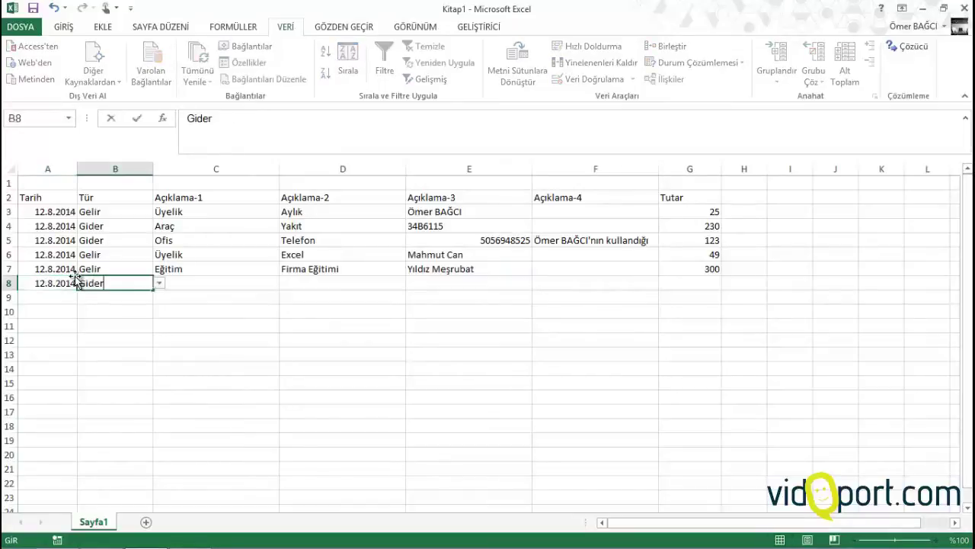
{"action": "key", "text": "Tab"}
{"action": "type", "text": "O"}
{"action": "key", "text": "Tab"}
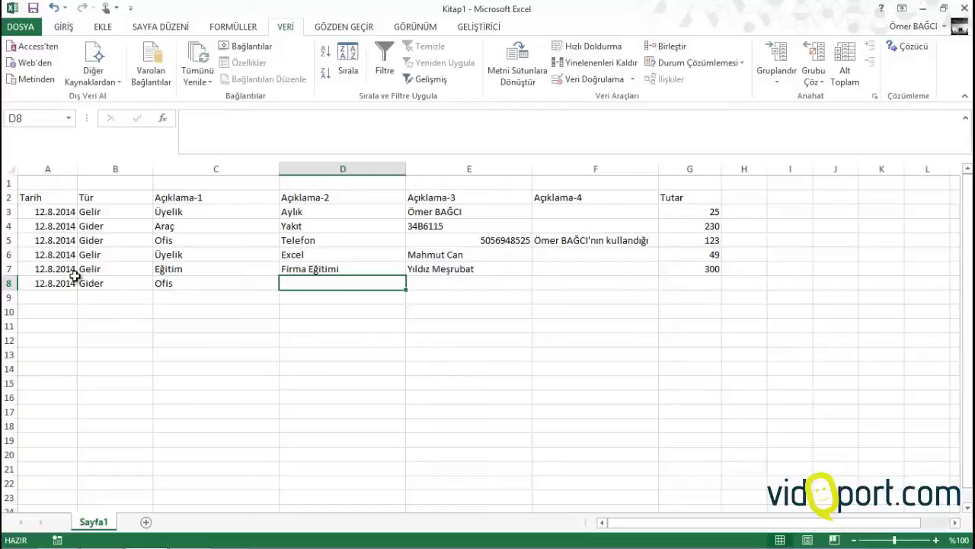
{"action": "type", "text": "Mutfak"}
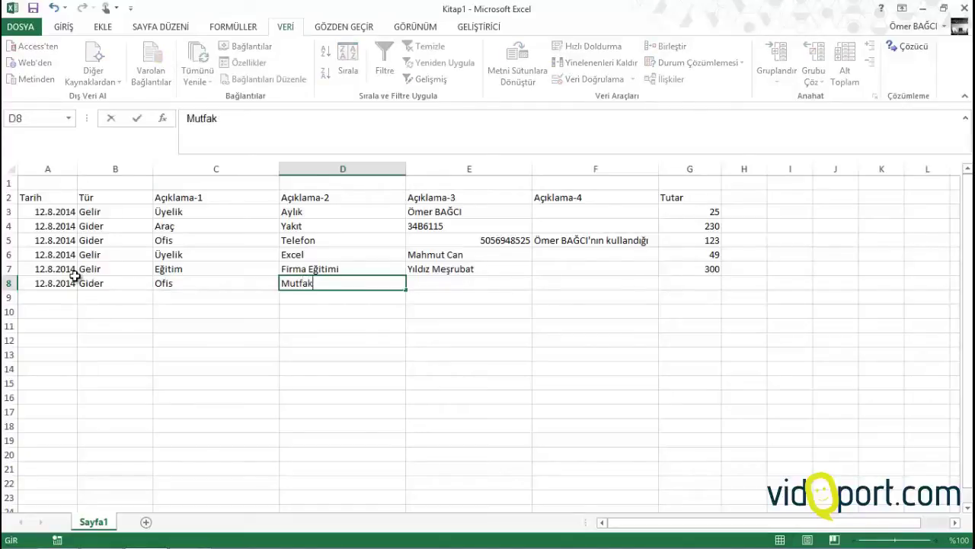
{"action": "key", "text": "Tab"}
Complete row 8 with Mutfak Giderleri, Market Alışverişi and amount 45
{"action": "type", "text": "Mutfa"}
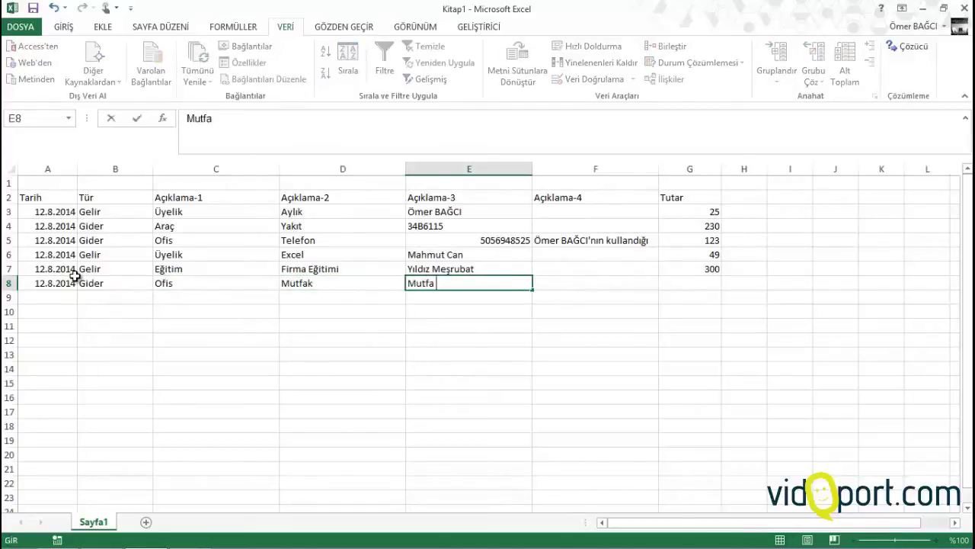
{"action": "type", "text": " Gi"}
{"action": "key", "text": "BackSpace"}
{"action": "key", "text": "BackSpace"}
{"action": "key", "text": "BackSpace"}
{"action": "type", "text": "k G"}
{"action": "type", "text": "iderleri"}
{"action": "key", "text": "Tab"}
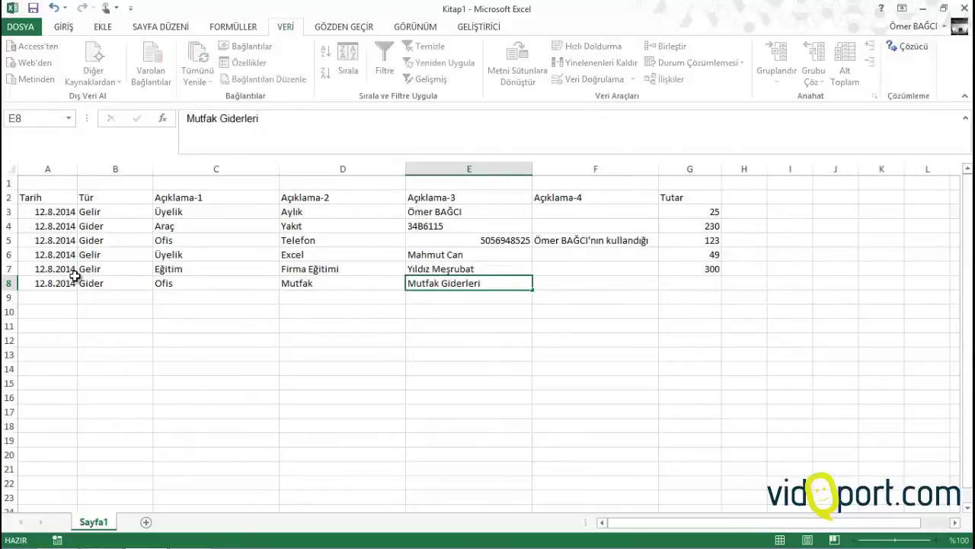
{"action": "type", "text": "Mark"}
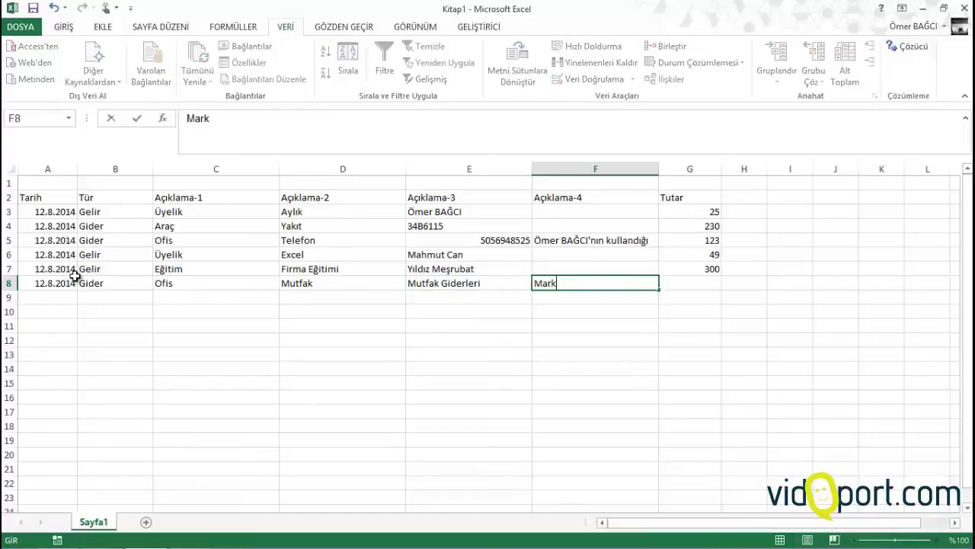
{"action": "type", "text": "et Al"}
{"action": "type", "text": "ışverişi"}
{"action": "key", "text": "Tab"}
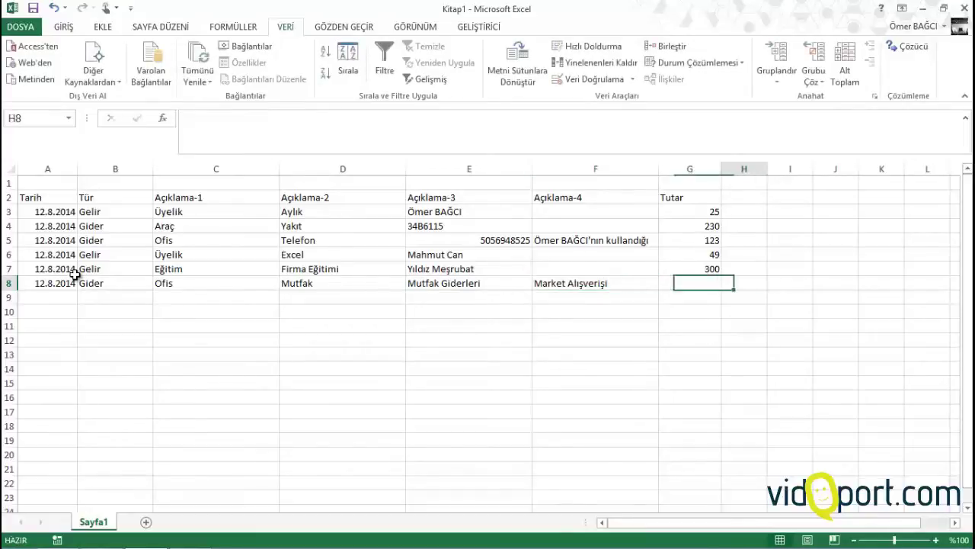
{"action": "type", "text": "45"}
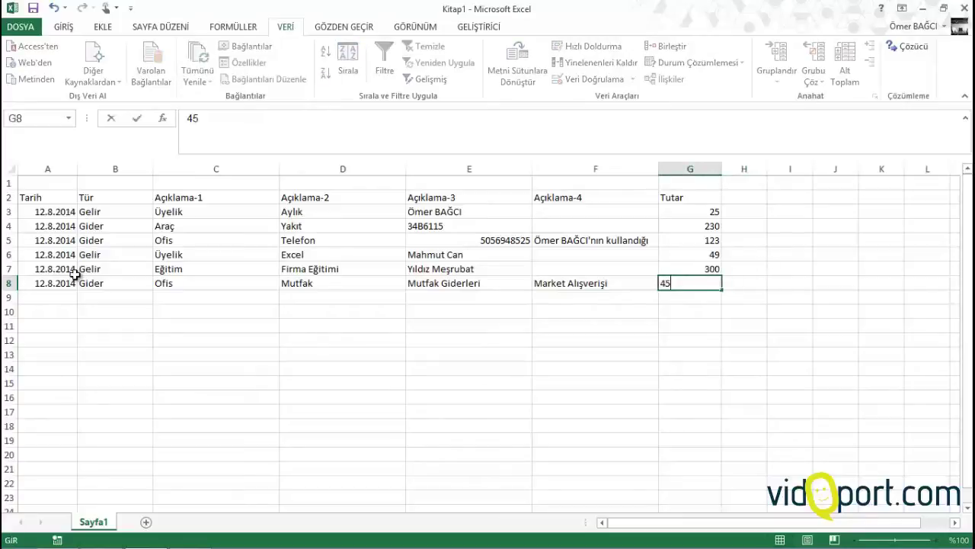
{"action": "key", "text": "Return"}
{"action": "key", "text": "Left"}
{"action": "key", "text": "Left"}
{"action": "key", "text": "Left"}
{"action": "key", "text": "Left"}
{"action": "key", "text": "Left"}
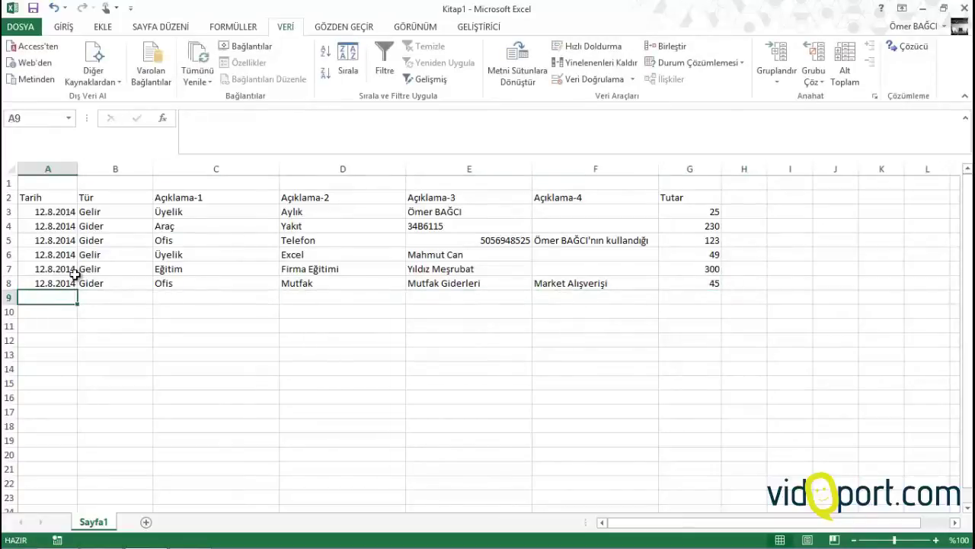
Enter 12.8.2014, Gider, Vergi and SGK in A9 through D9
{"action": "type", "text": "12.8.2014"}
{"action": "key", "text": "Tab"}
{"action": "type", "text": "Gi"}
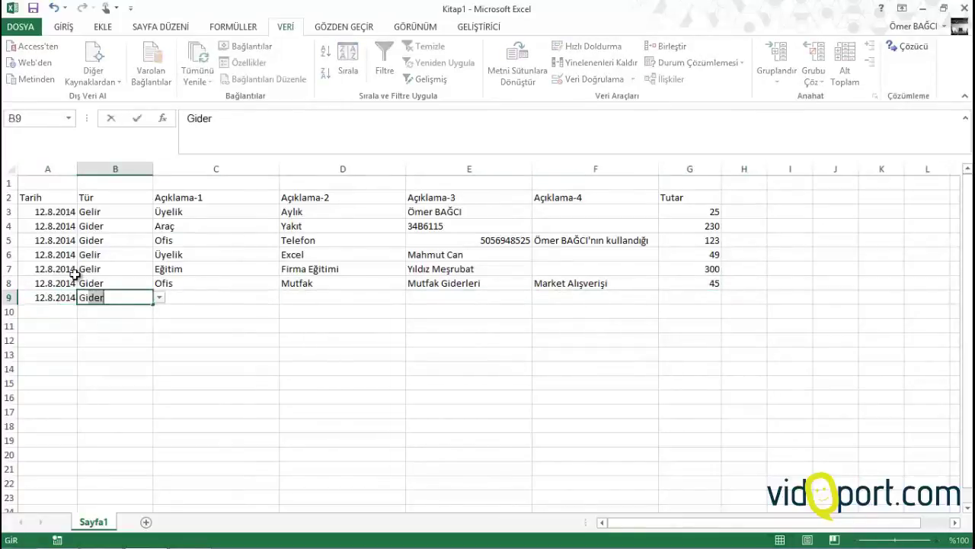
{"action": "key", "text": "Tab"}
{"action": "type", "text": "Ver"}
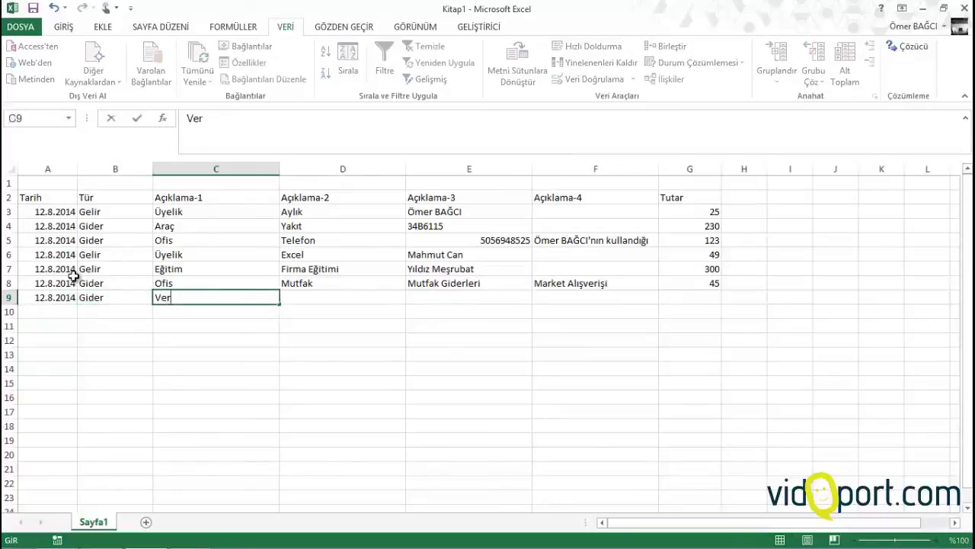
{"action": "type", "text": "gi"}
{"action": "key", "text": "Tab"}
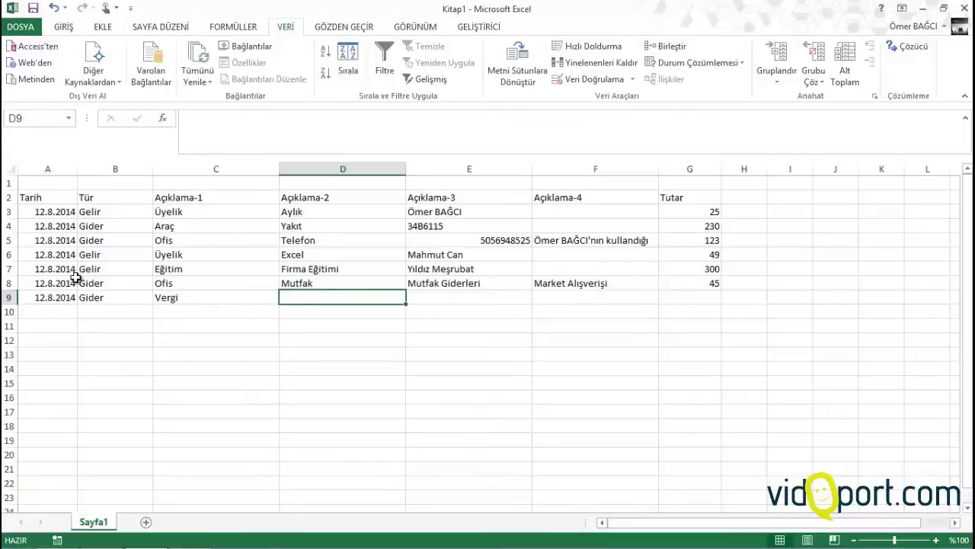
{"action": "type", "text": "SGK"}
{"action": "key", "text": "Tab"}
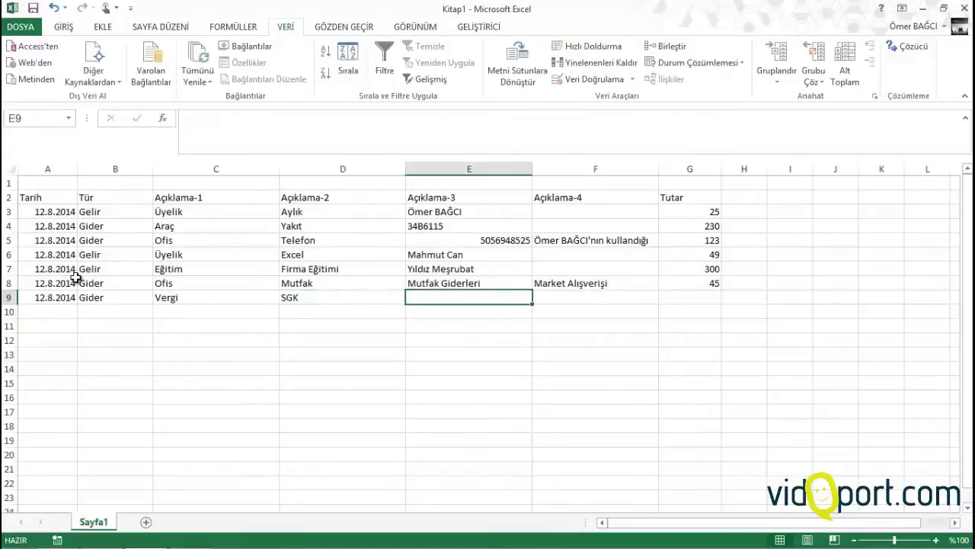
Finish row 9 with Prim Ödemesi, Ağustos Ödemesi and amount 400
{"action": "type", "text": "Prim "}
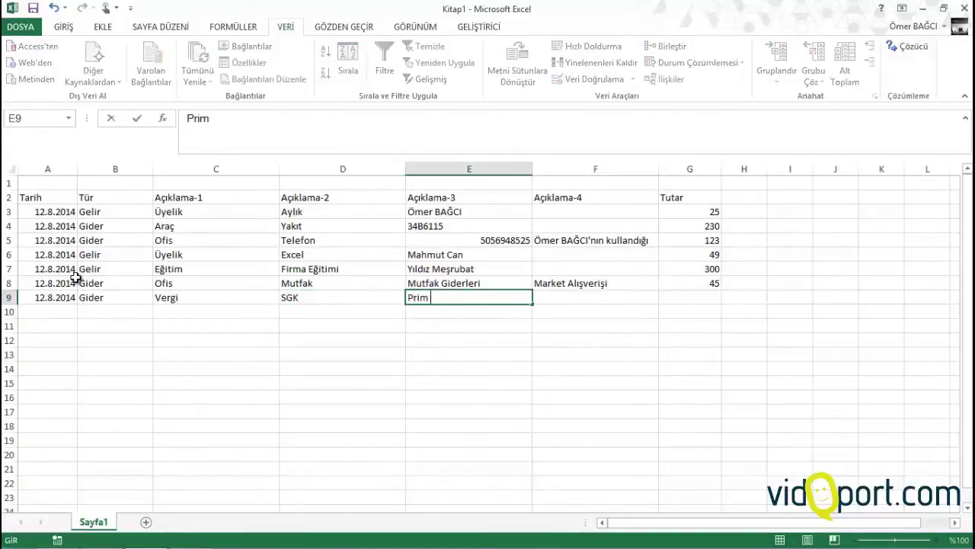
{"action": "type", "text": "Ödemesi"}
{"action": "key", "text": "Tab"}
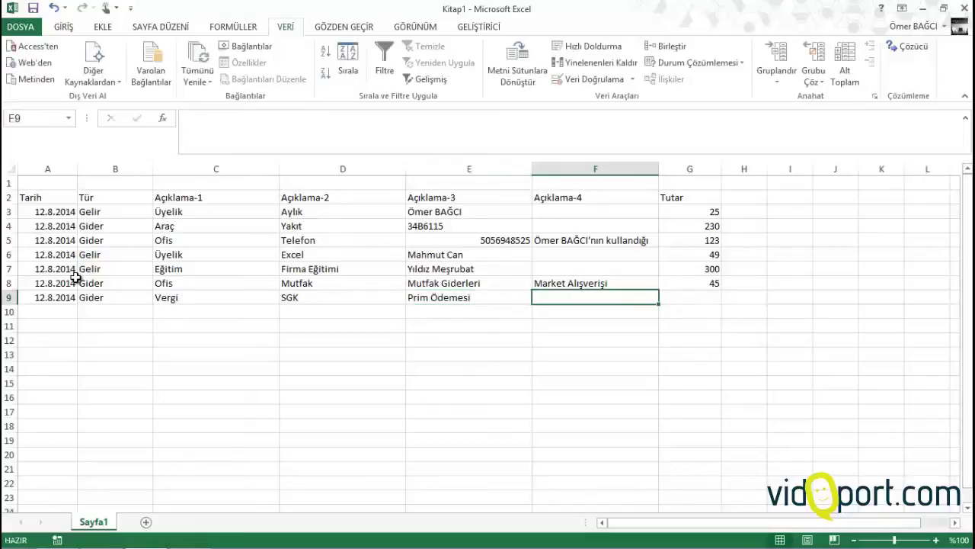
{"action": "type", "text": "Ha"}
{"action": "key", "text": "BackSpace"}
{"action": "key", "text": "BackSpace"}
{"action": "type", "text": "A"}
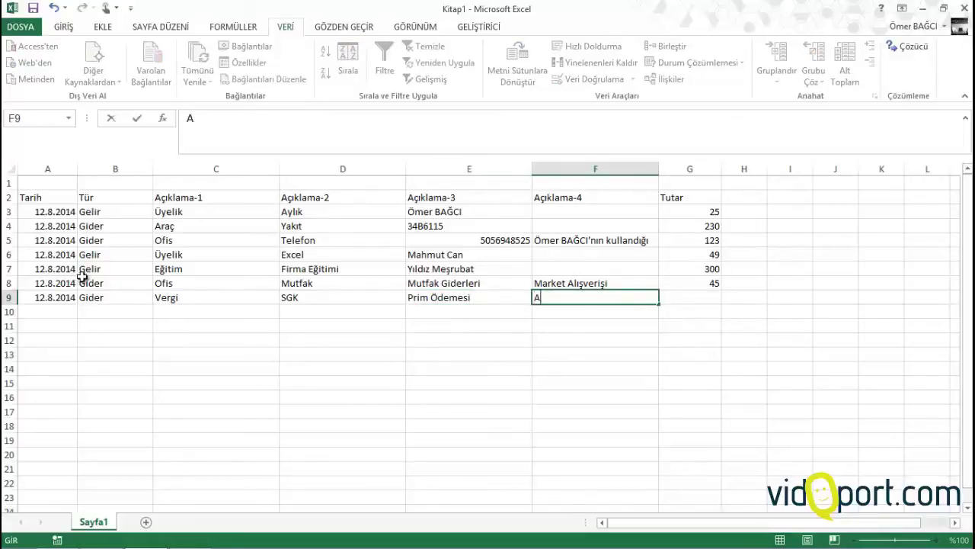
{"action": "type", "text": "ğustos Ö"}
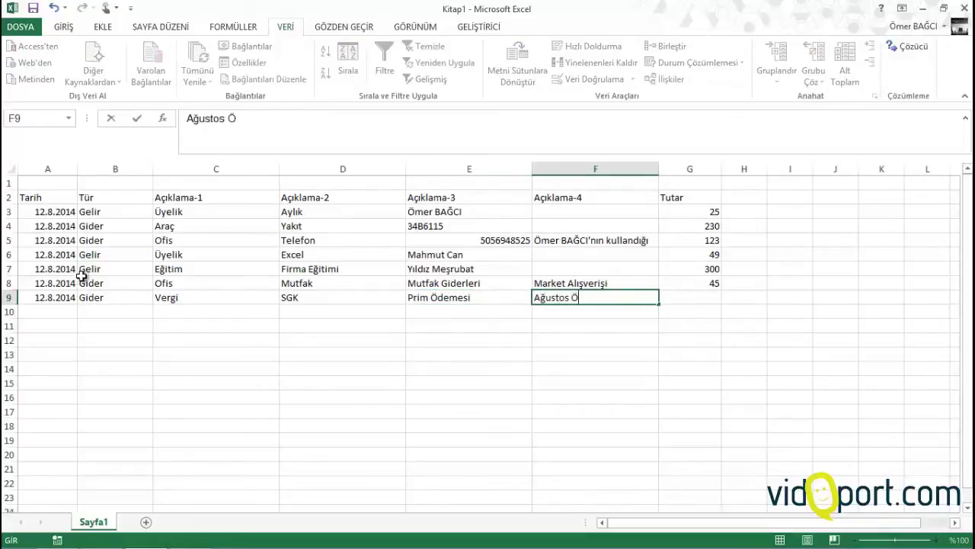
{"action": "type", "text": "demesi"}
{"action": "key", "text": "Tab"}
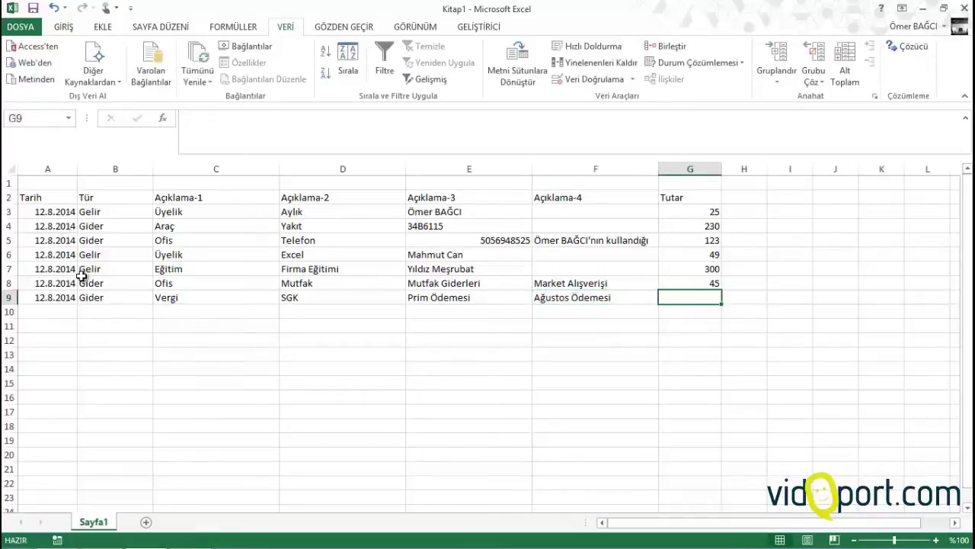
{"action": "type", "text": "400"}
{"action": "key", "text": "Return"}
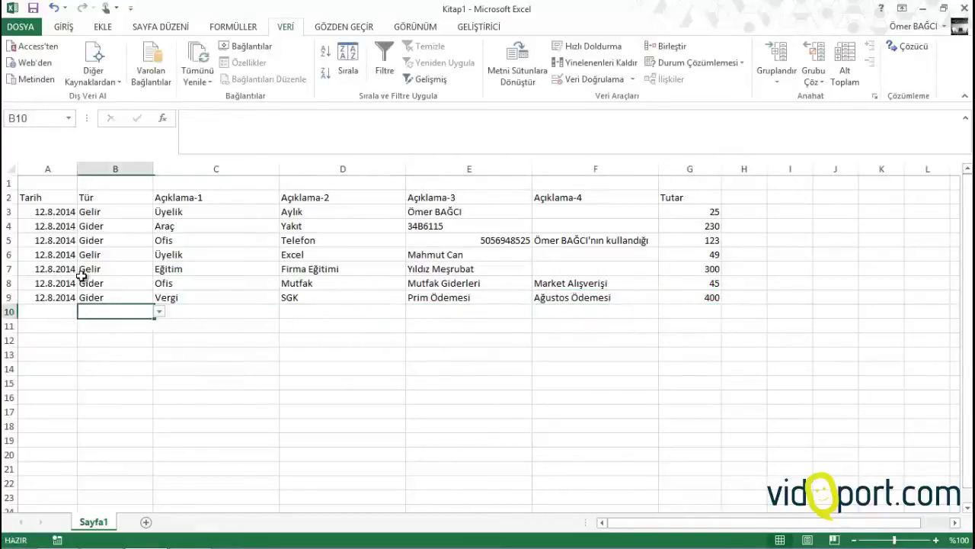
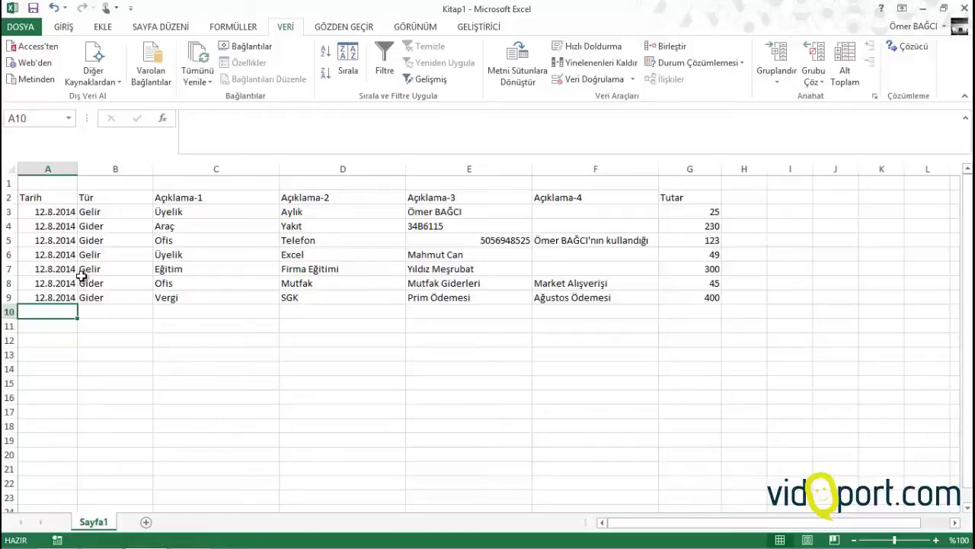
Start row 10 with the 12.8.2014 date, Gider, Ofis and Telefon
{"action": "key", "text": "ctrl+apostrophe"}
{"action": "key", "text": "Tab"}
{"action": "type", "text": "g"}
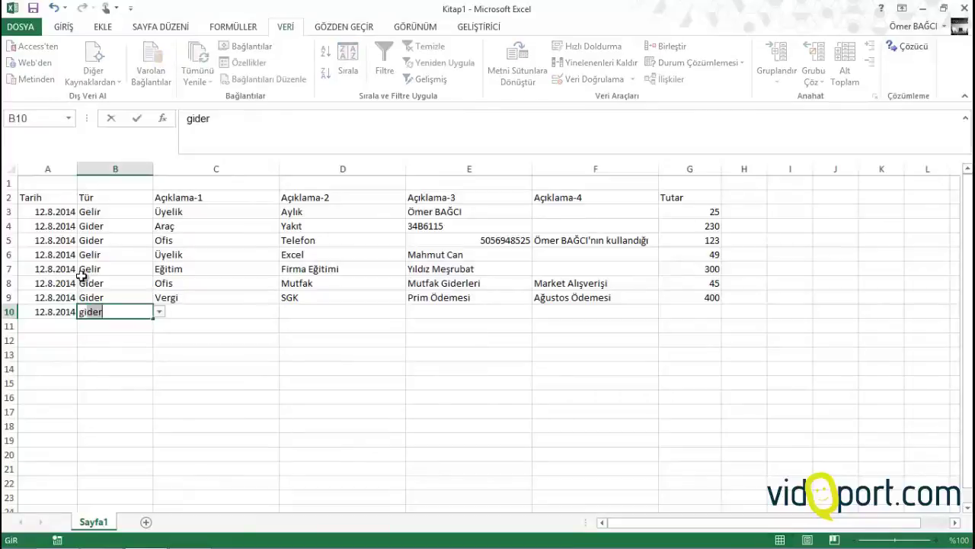
{"action": "key", "text": "Tab"}
{"action": "type", "text": "o"}
{"action": "key", "text": "Tab"}
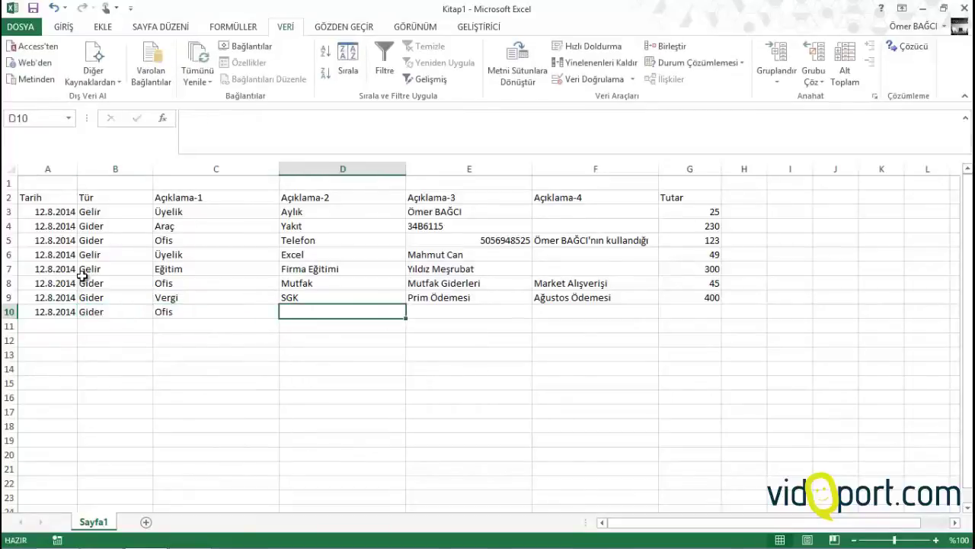
{"action": "type", "text": "t"}
{"action": "key", "text": "Tab"}
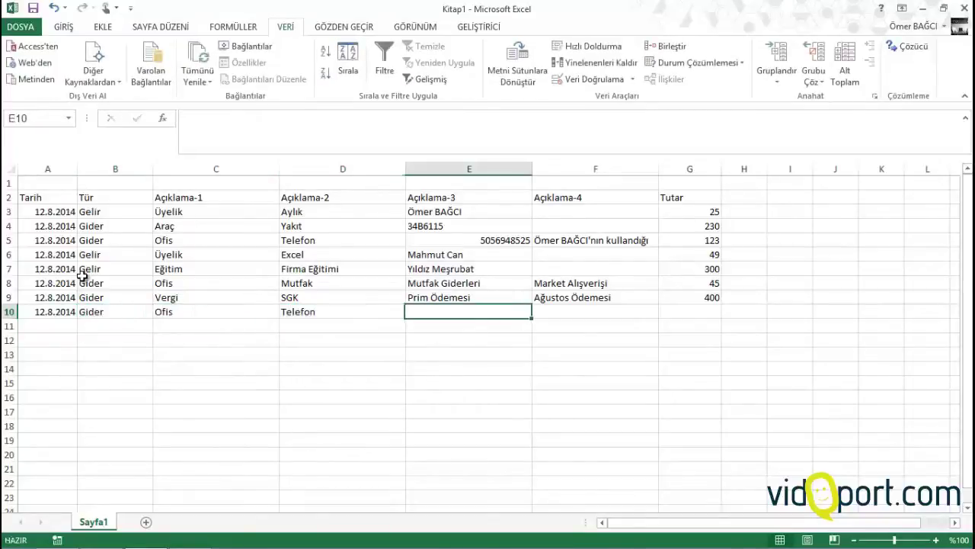
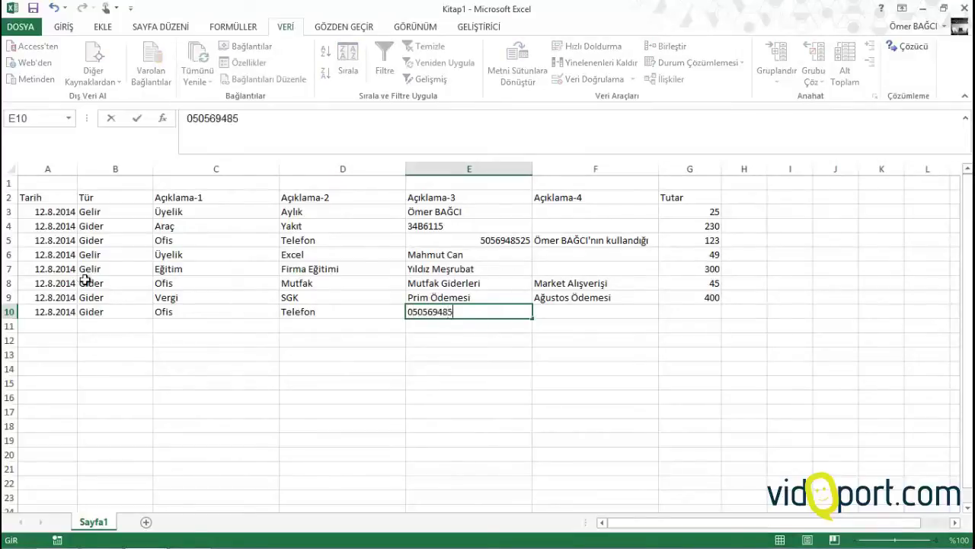
Enter the phone number and the usage note in row 10
{"action": "key", "text": "Tab"}
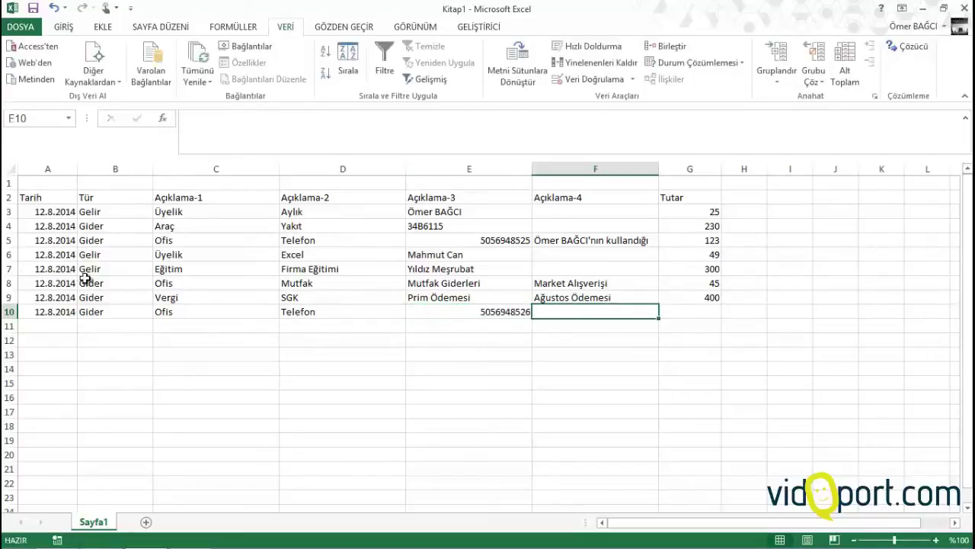
{"action": "type", "text": "Mustafa Ney"}
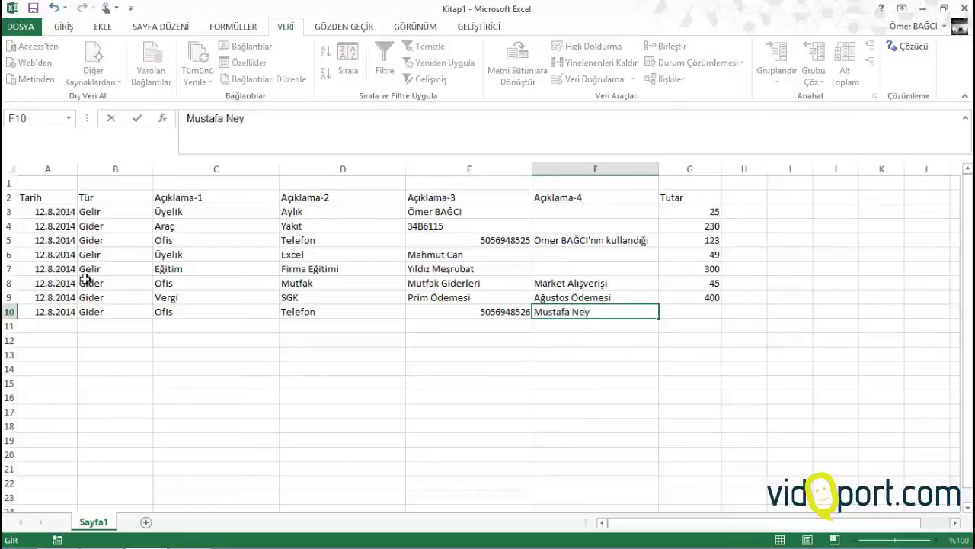
{"action": "key", "text": "BackSpace"}
{"action": "key", "text": "BackSpace"}
{"action": "key", "text": "BackSpace"}
{"action": "type", "text": "bey k"}
{"action": "type", "text": "u"}
{"action": "key", "text": "BackSpace"}
{"action": "type", "text": "kulla"}
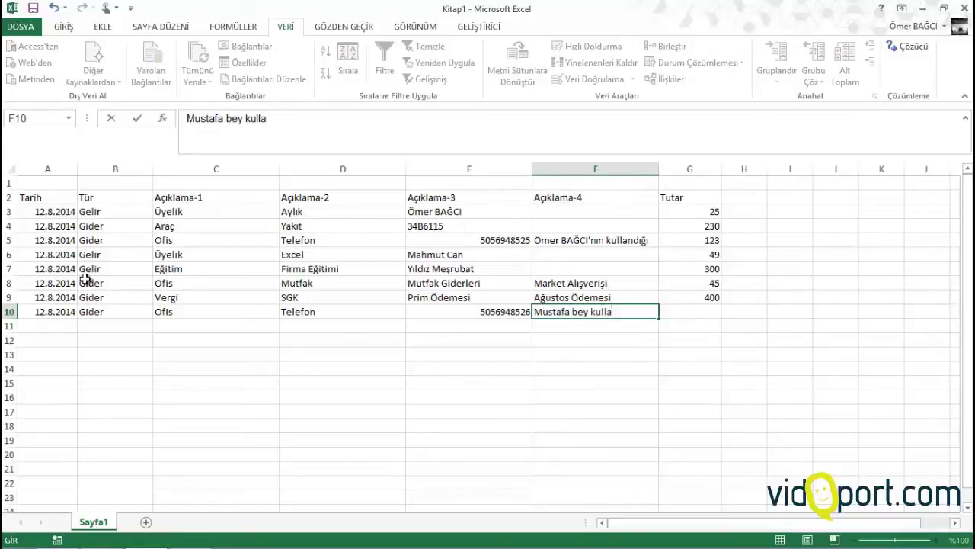
{"action": "type", "text": "ndığı"}
{"action": "key", "text": "Tab"}
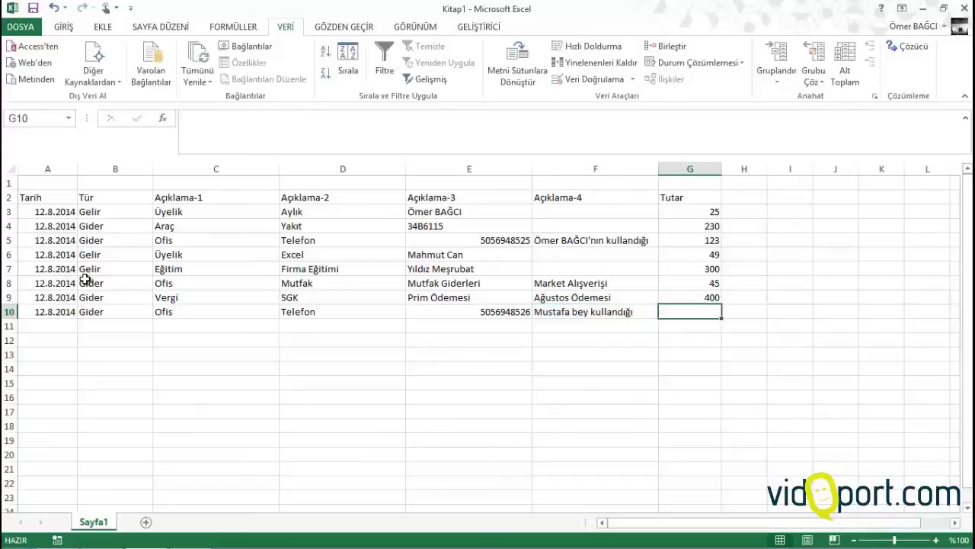
Set row 10's Tutar to 23, correcting the mistyped 234
{"action": "type", "text": "234"}
{"action": "key", "text": "Home"}
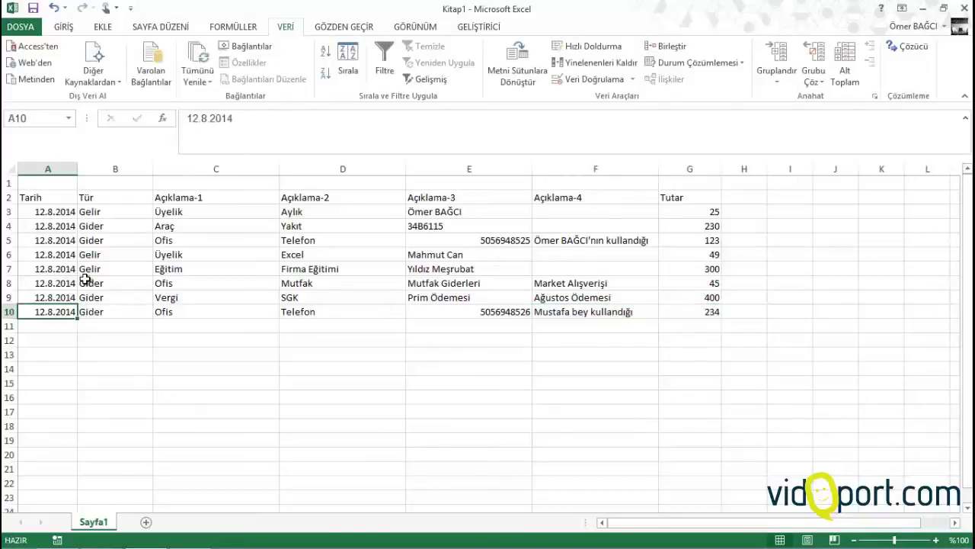
{"action": "key", "text": "Right"}
{"action": "key", "text": "Right"}
{"action": "key", "text": "Right"}
{"action": "key", "text": "Right"}
{"action": "key", "text": "Right"}
{"action": "key", "text": "Right"}
{"action": "key", "text": "F2"}
{"action": "key", "text": "BackSpace"}
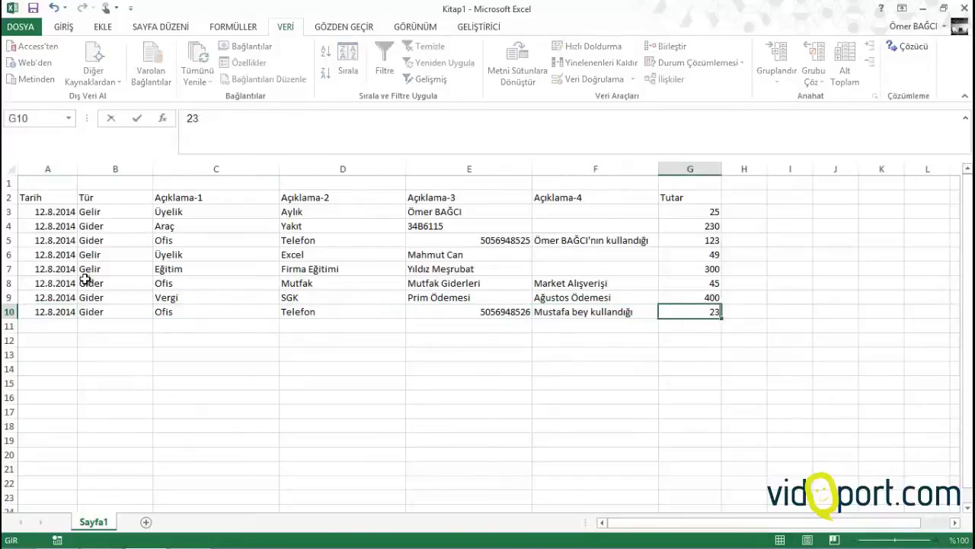
{"action": "key", "text": "Return"}
{"action": "key", "text": "Left"}
{"action": "key", "text": "Left"}
{"action": "key", "text": "Left"}
{"action": "key", "text": "Left"}
{"action": "key", "text": "Left"}
{"action": "key", "text": "Left"}
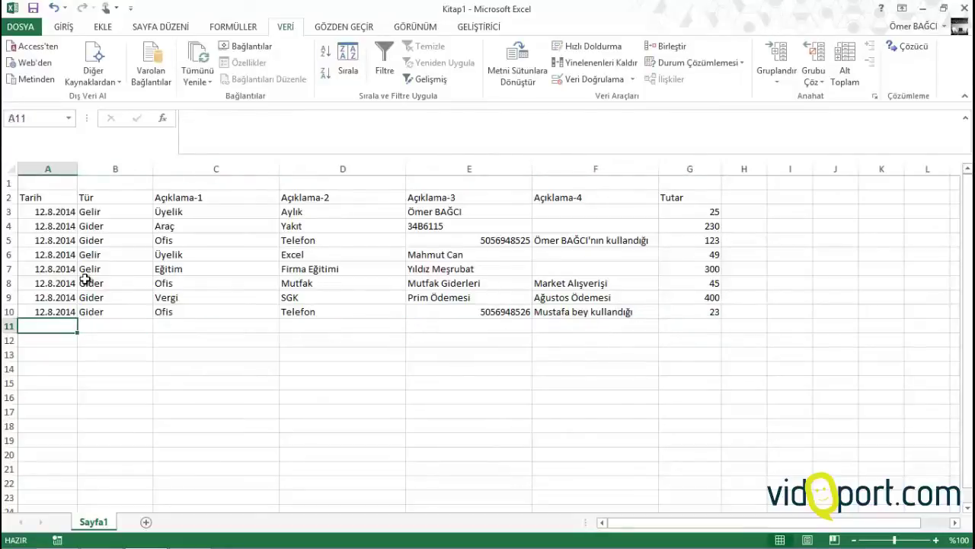
Start row 11 with the 12.8.2014 date, Gelir, Eğitim and Firma Eğitimi
{"action": "key", "text": "ctrl+semicolon"}
{"action": "key", "text": "Tab"}
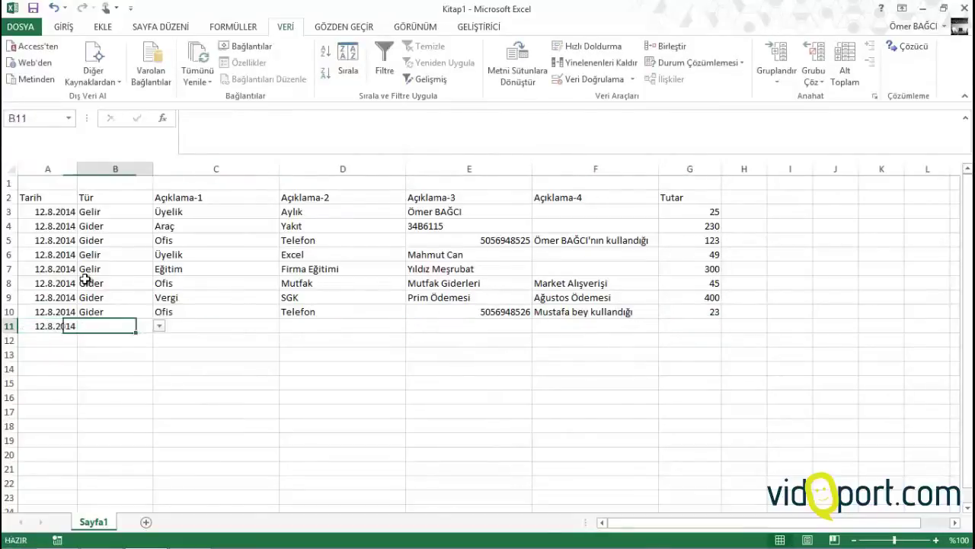
{"action": "type", "text": "Gelir"}
{"action": "key", "text": "Tab"}
{"action": "type", "text": "eğitim"}
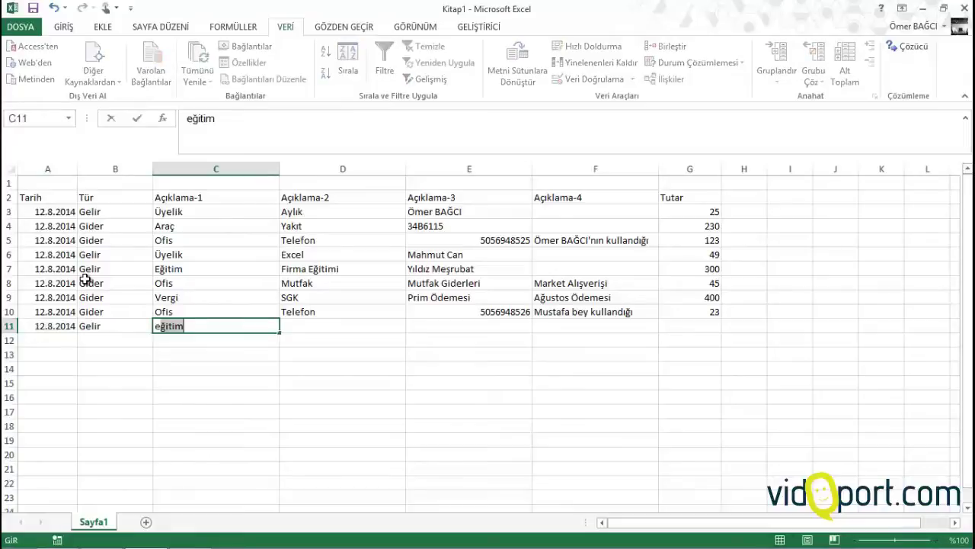
{"action": "key", "text": "Tab"}
{"action": "type", "text": "f"}
{"action": "key", "text": "Tab"}
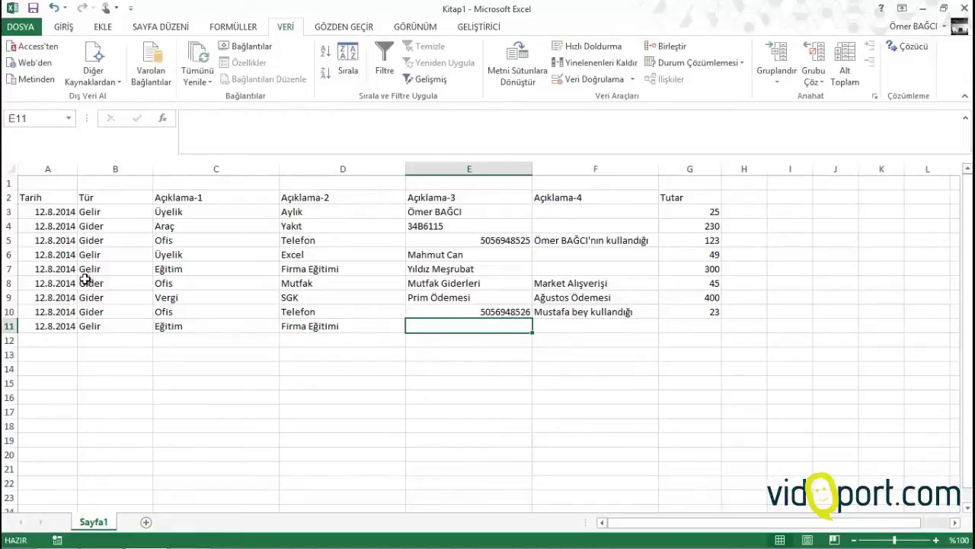
Complete row 11 with İnterpro, İleri Excel and Tutar 450
{"action": "type", "text": "İnterpro"}
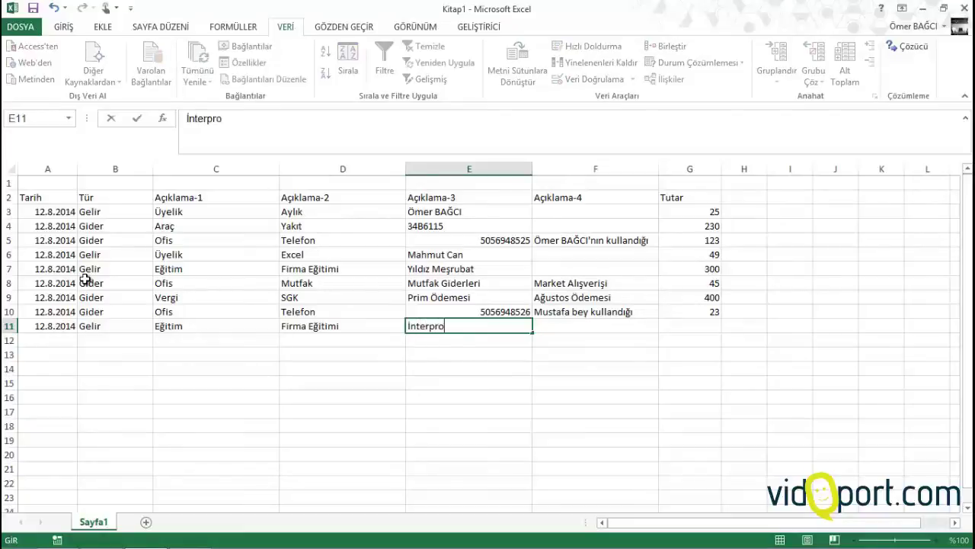
{"action": "key", "text": "Tab"}
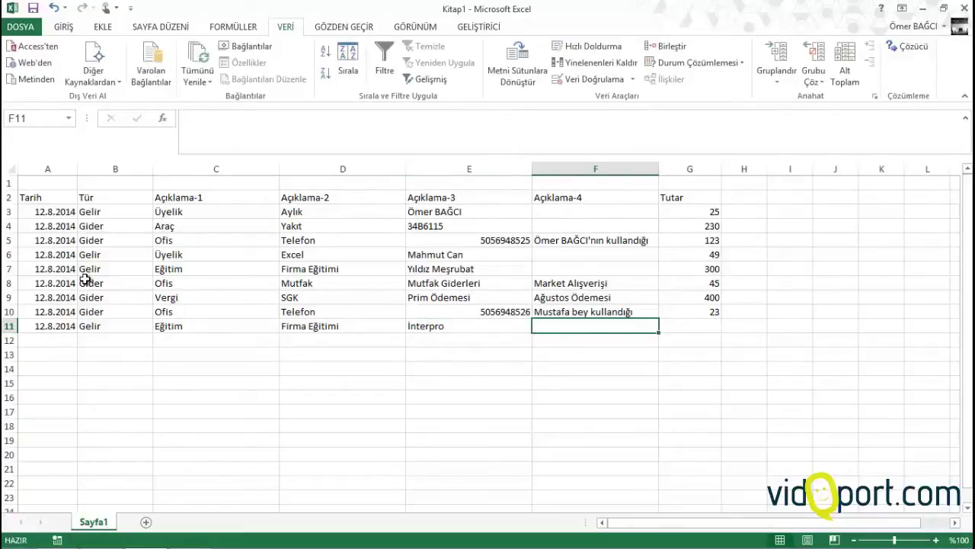
{"action": "type", "text": "İleri Excel"}
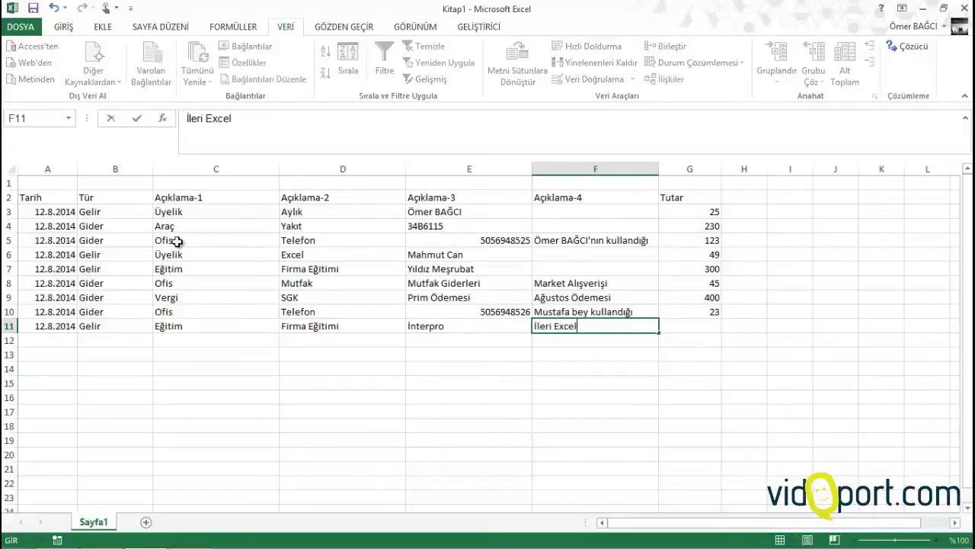
{"action": "key", "text": "Tab"}
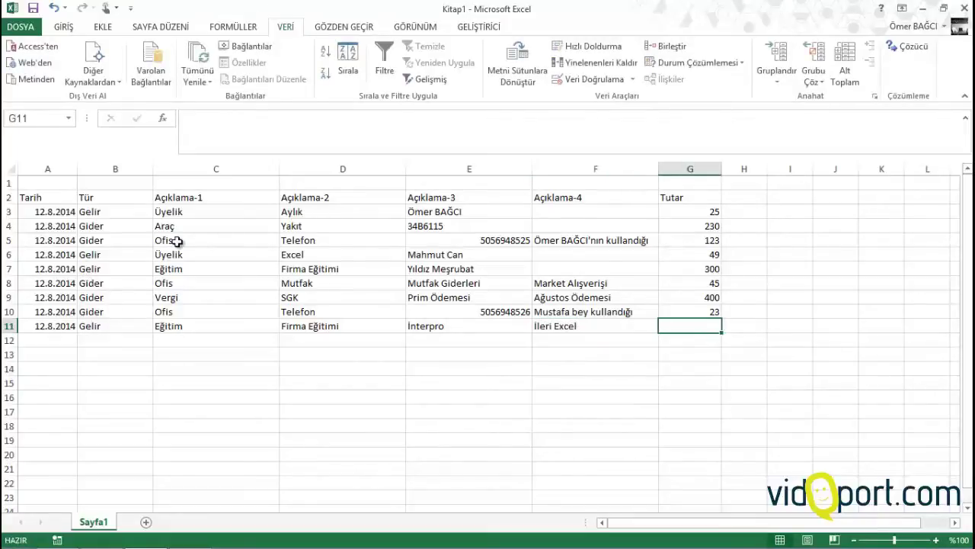
{"action": "type", "text": "450"}
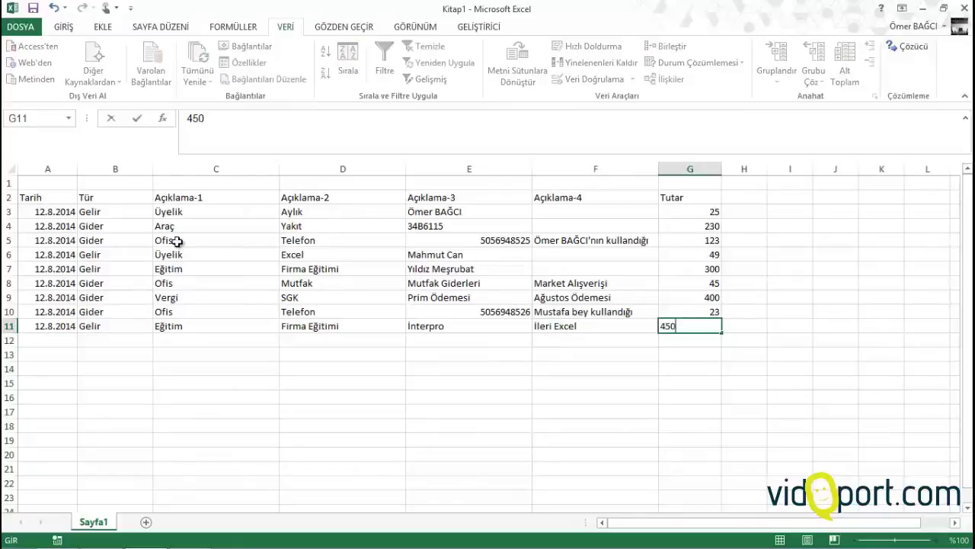
{"action": "key", "text": "Return"}
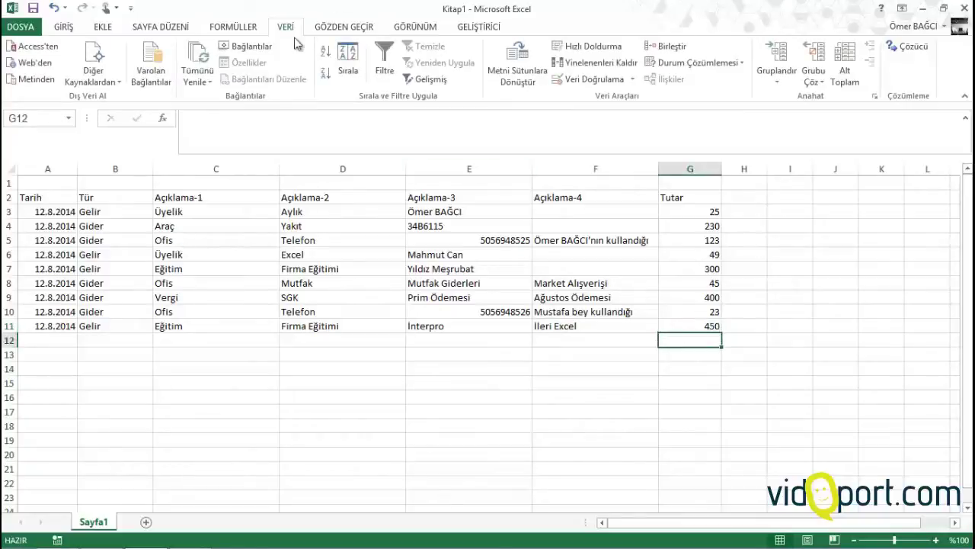
Insert two empty columns before the Tarih column
{"action": "left_click", "coordinate": [206, 237]}
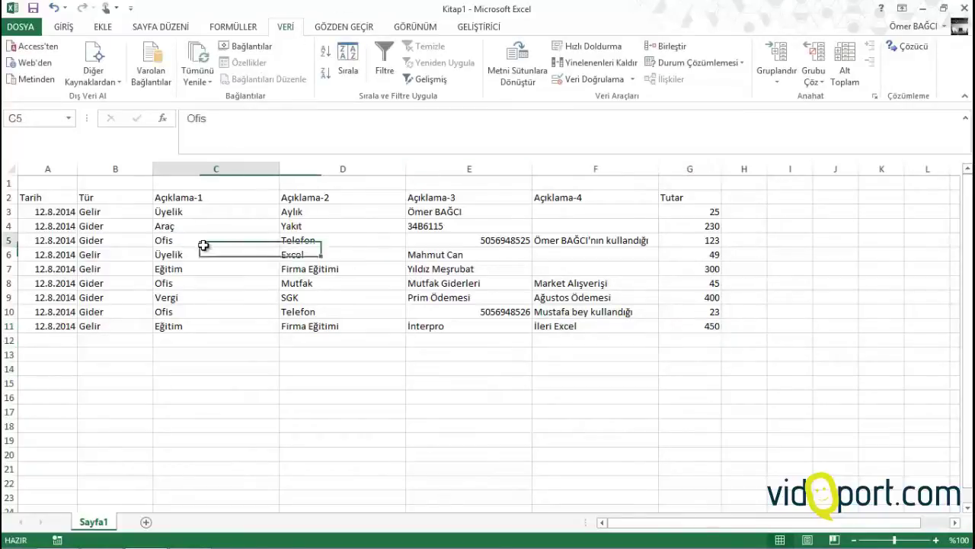
{"action": "left_click", "coordinate": [177, 296]}
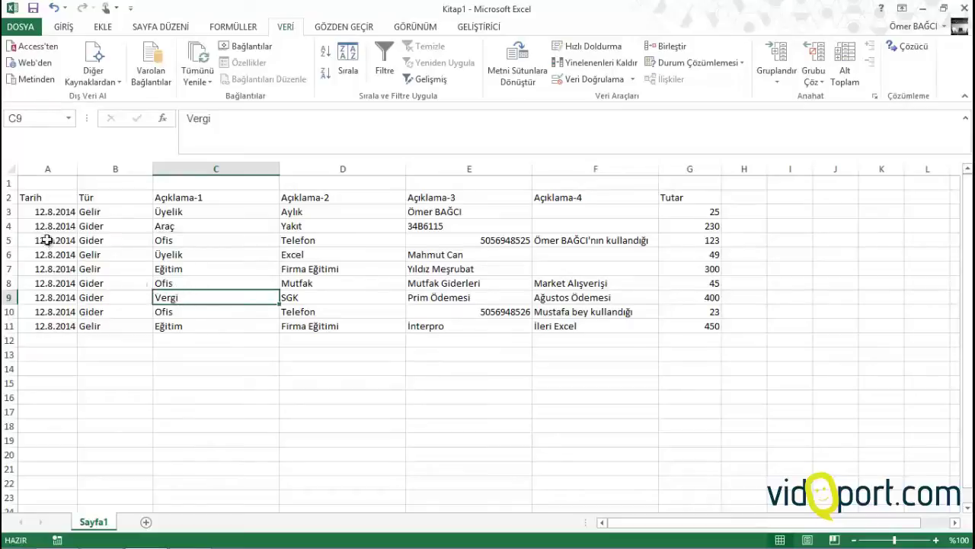
{"action": "left_click", "coordinate": [41, 167]}
{"action": "right_click", "coordinate": [43, 170]}
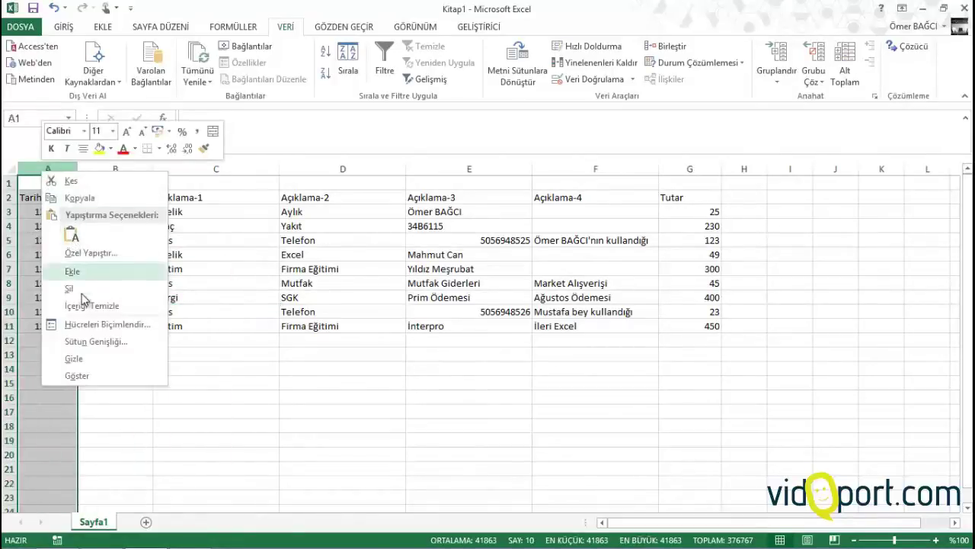
{"action": "left_click", "coordinate": [72, 271]}
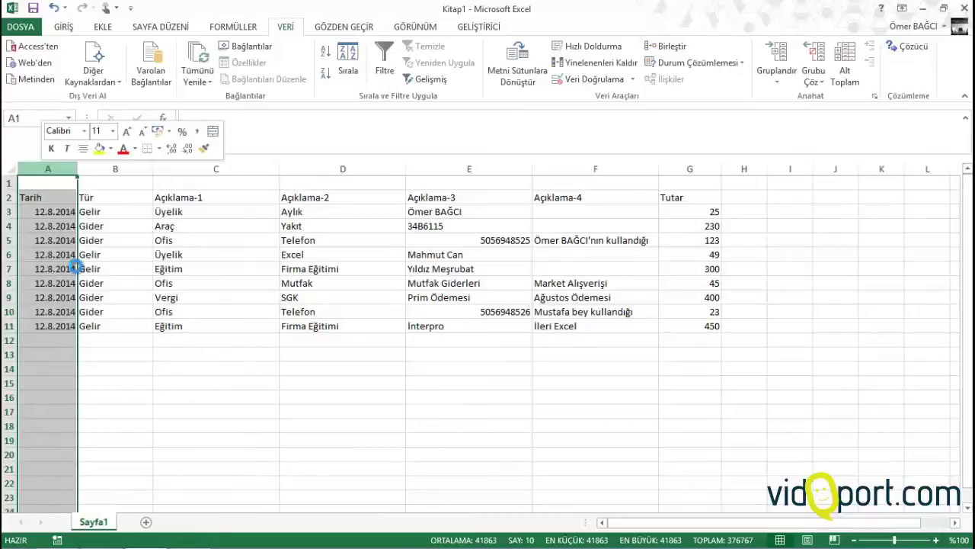
{"action": "right_click", "coordinate": [35, 176]}
{"action": "left_click", "coordinate": [69, 272]}
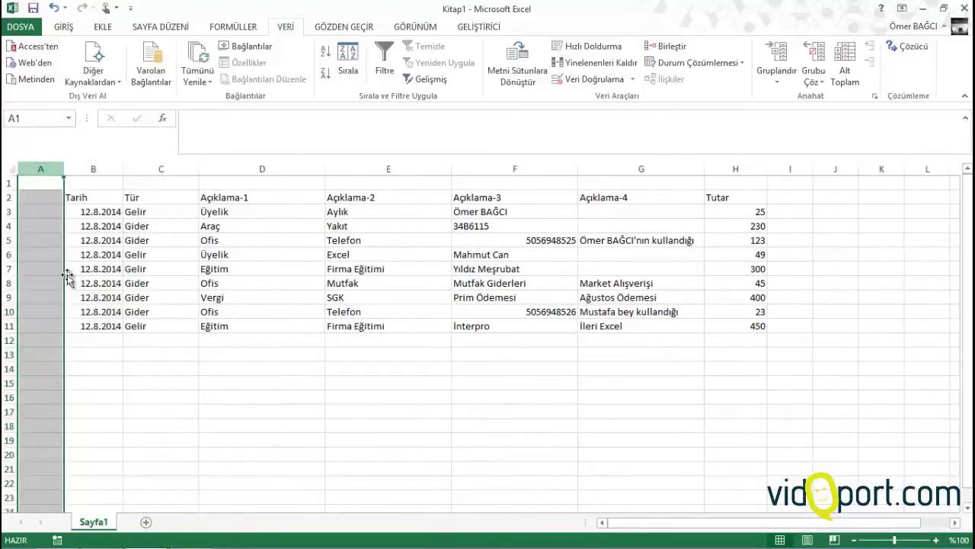
Head the new columns YIL in A2 and AY in B2
{"action": "left_click", "coordinate": [34, 196]}
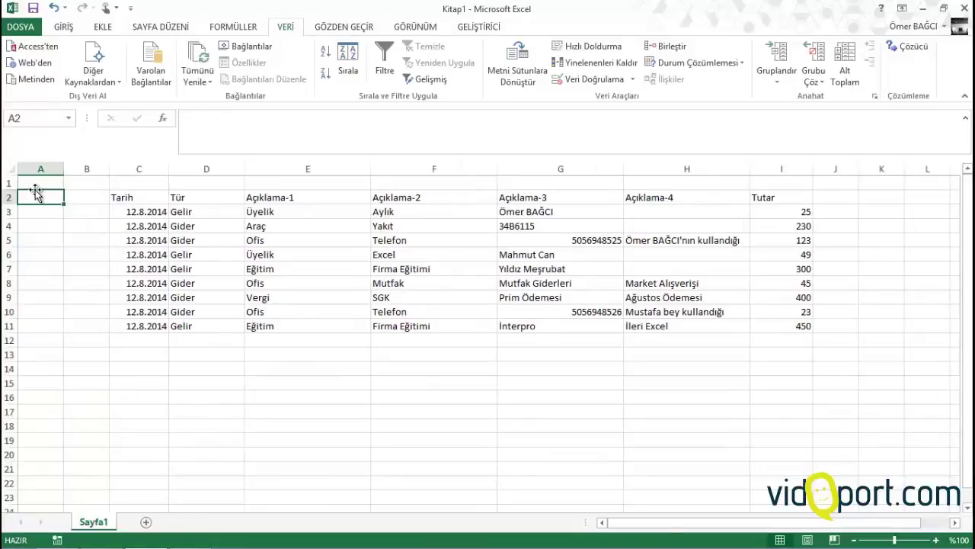
{"action": "type", "text": "Yı"}
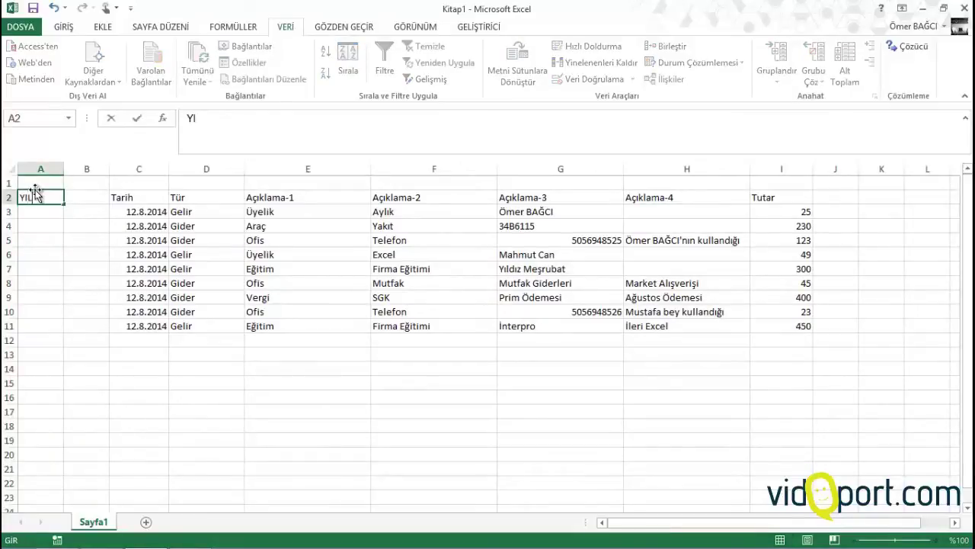
{"action": "key", "text": "Tab"}
{"action": "type", "text": "AY"}
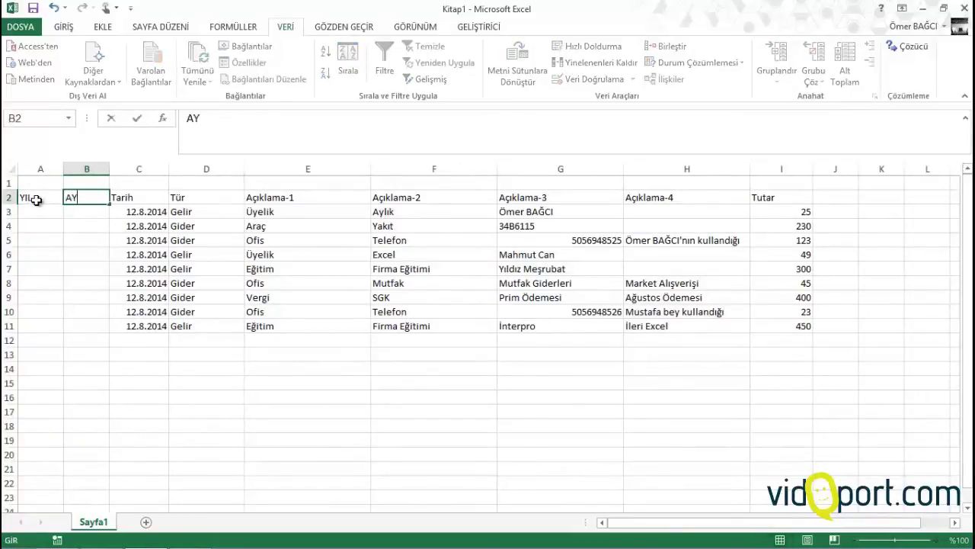
{"action": "key", "text": "Return"}
{"action": "key", "text": "Left"}
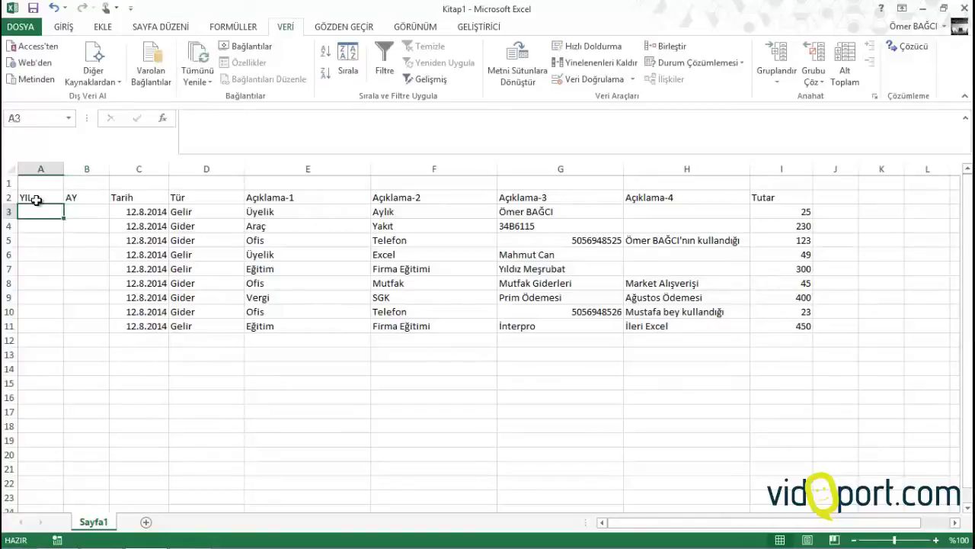
Enter =YIL(C3) in A3 and =AY(C3) in B3
{"action": "type", "text": "="}
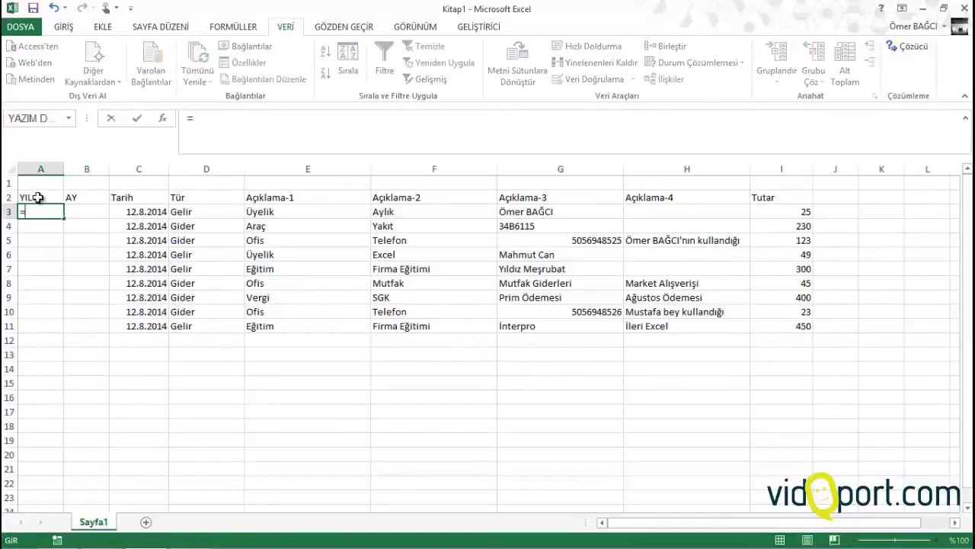
{"action": "type", "text": "YIL("}
{"action": "key", "text": "Right"}
{"action": "key", "text": "Right"}
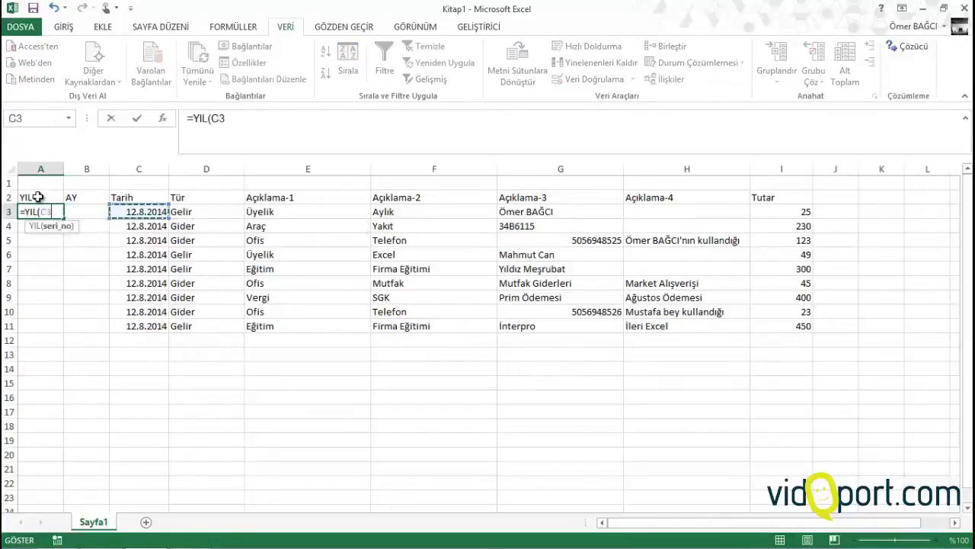
{"action": "key", "text": "Return"}
{"action": "key", "text": "Up"}
{"action": "key", "text": "Right"}
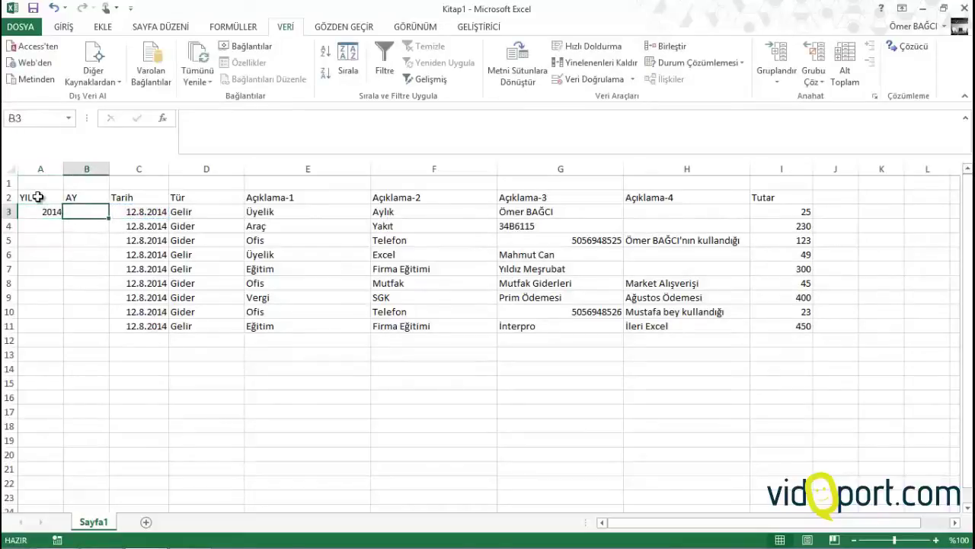
{"action": "type", "text": "=ay"}
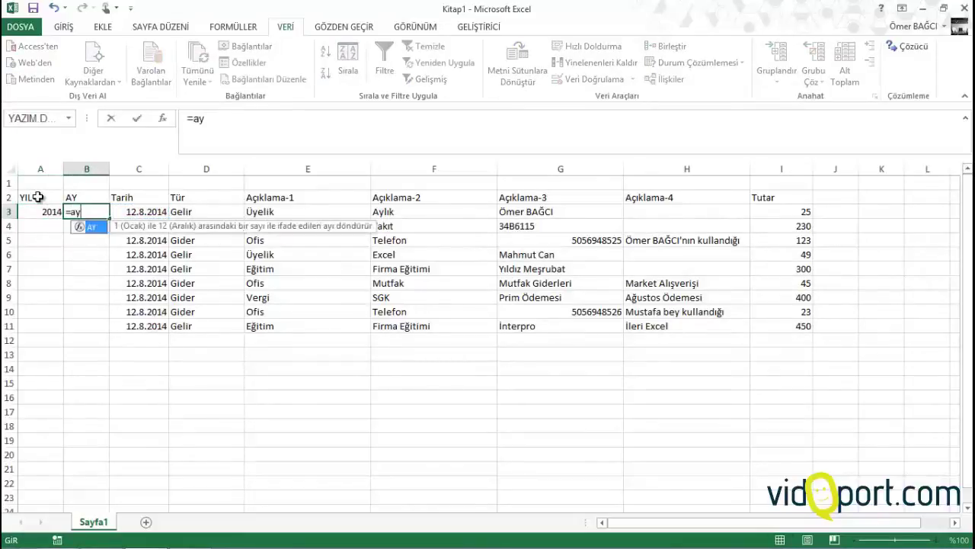
{"action": "type", "text": "("}
{"action": "key", "text": "Right"}
{"action": "key", "text": "Return"}
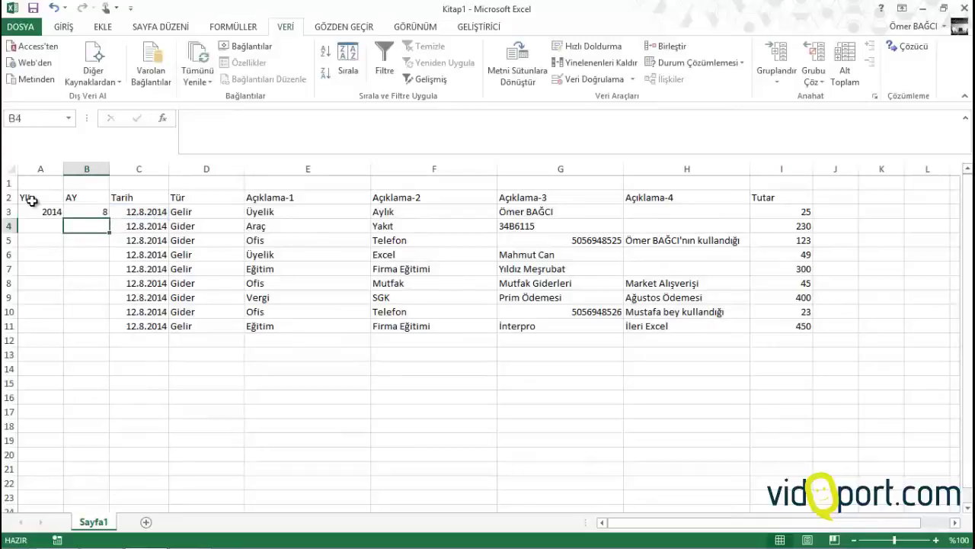
Fill the YIL and AY formulas in A3:B3 down to row 100
{"action": "mouse_move", "coordinate": [32, 213]}
{"action": "left_mouse_down"}
{"action": "mouse_move", "coordinate": [80, 218]}
{"action": "mouse_move", "coordinate": [93, 546]}
{"action": "left_mouse_up"}
{"action": "left_click", "coordinate": [86, 214]}
{"action": "key", "text": "Left"}
{"action": "left_click", "coordinate": [71, 213], "text": "shift"}
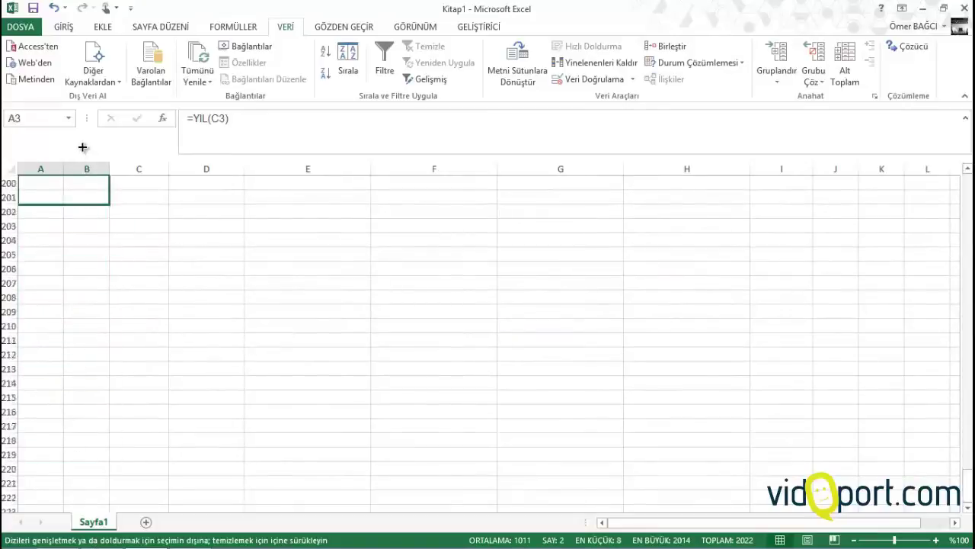
{"action": "mouse_move", "coordinate": [93, 545]}
{"action": "left_mouse_down"}
{"action": "mouse_move", "coordinate": [50, 153]}
{"action": "mouse_move", "coordinate": [43, 467]}
{"action": "mouse_move", "coordinate": [82, 417]}
{"action": "left_mouse_up"}
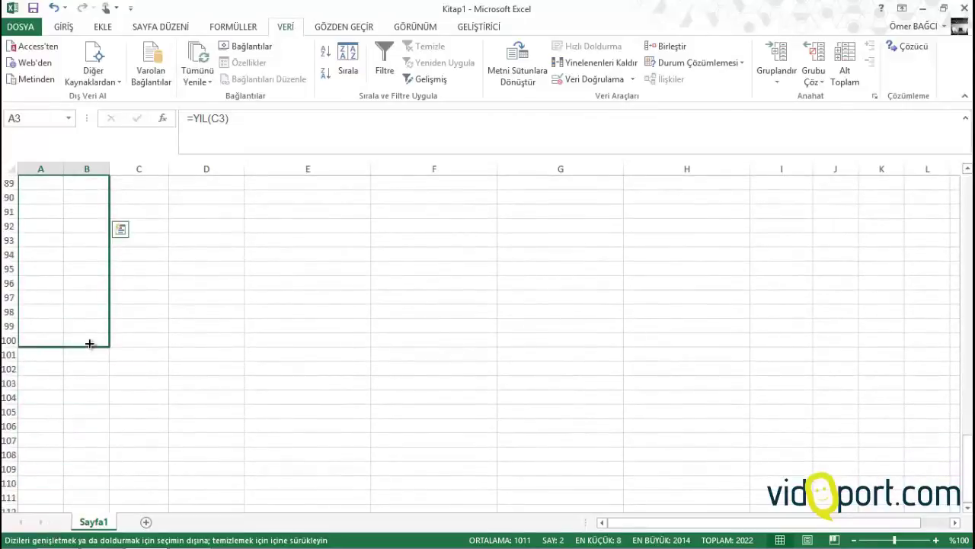
{"action": "left_click_drag", "start_coordinate": [82, 417], "coordinate": [88, 341]}
{"action": "scroll", "coordinate": [50, 324], "scroll_direction": "up", "scroll_amount": 1}
{"action": "scroll", "coordinate": [72, 288], "scroll_direction": "up", "scroll_amount": 10}
{"action": "scroll", "coordinate": [72, 288], "scroll_direction": "up", "scroll_amount": 10}
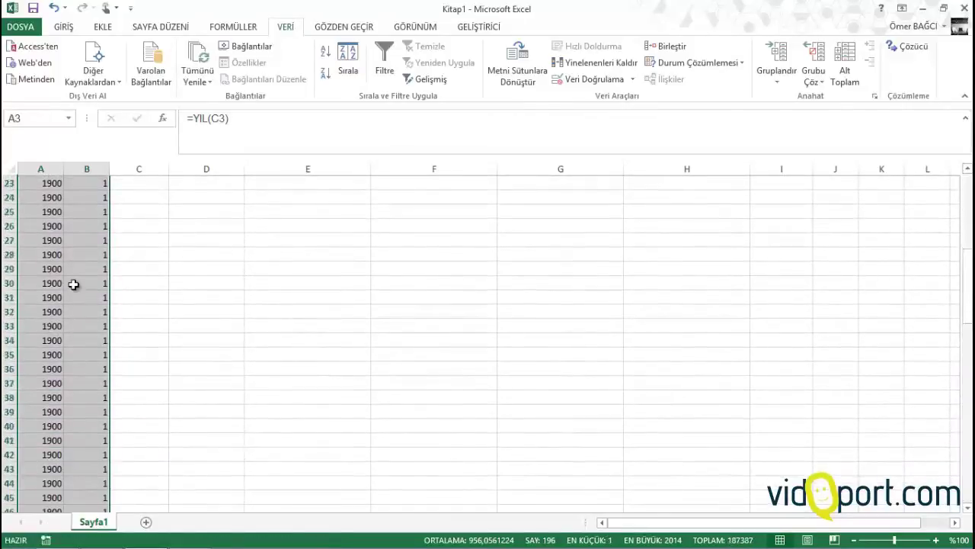
{"action": "scroll", "coordinate": [72, 283], "scroll_direction": "up", "scroll_amount": 8}
{"action": "scroll", "coordinate": [166, 330], "scroll_direction": "up", "scroll_amount": 1}
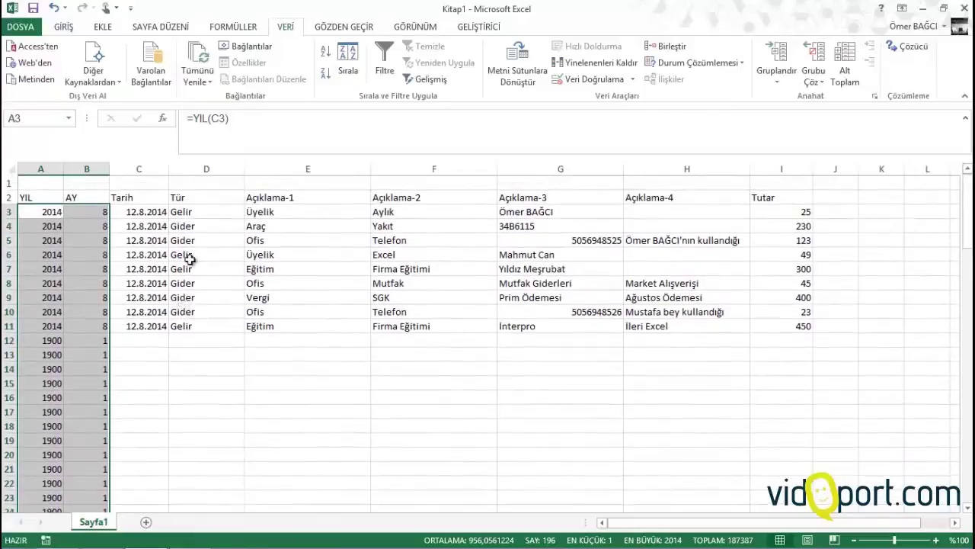
{"action": "left_click", "coordinate": [192, 212]}
Type the header Kasa Durumu into J2 beside Tutar
{"action": "left_click", "coordinate": [199, 339]}
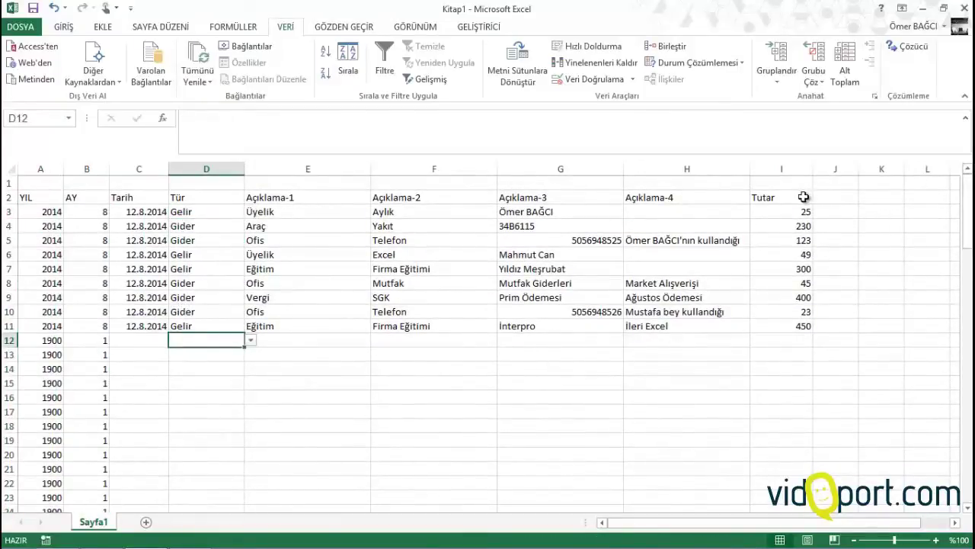
{"action": "left_click", "coordinate": [834, 197]}
{"action": "type", "text": "Kasa Du"}
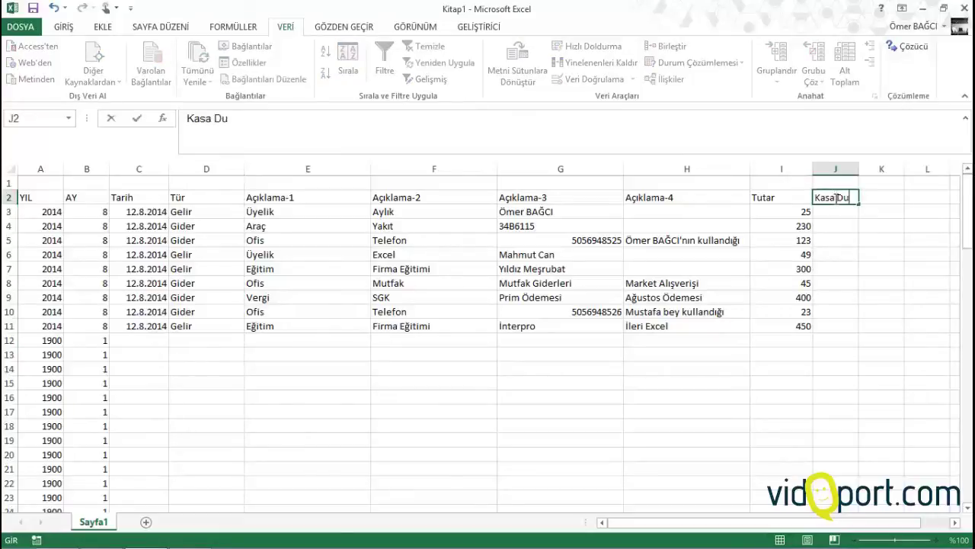
{"action": "type", "text": "rumu"}
{"action": "key", "text": "Return"}
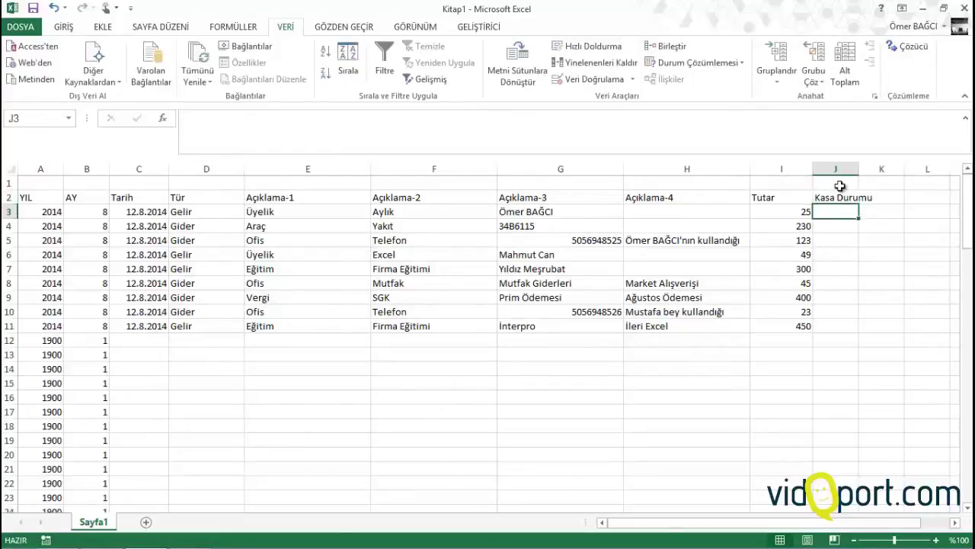
Make header row A2:J2 bold with yellow fill and All Borders
{"action": "left_click_drag", "start_coordinate": [866, 167], "coordinate": [821, 167]}
{"action": "left_click_drag", "start_coordinate": [750, 169], "coordinate": [759, 171]}
{"action": "mouse_move", "coordinate": [27, 197]}
{"action": "left_mouse_down"}
{"action": "mouse_move", "coordinate": [652, 222]}
{"action": "mouse_move", "coordinate": [842, 199]}
{"action": "left_mouse_up"}
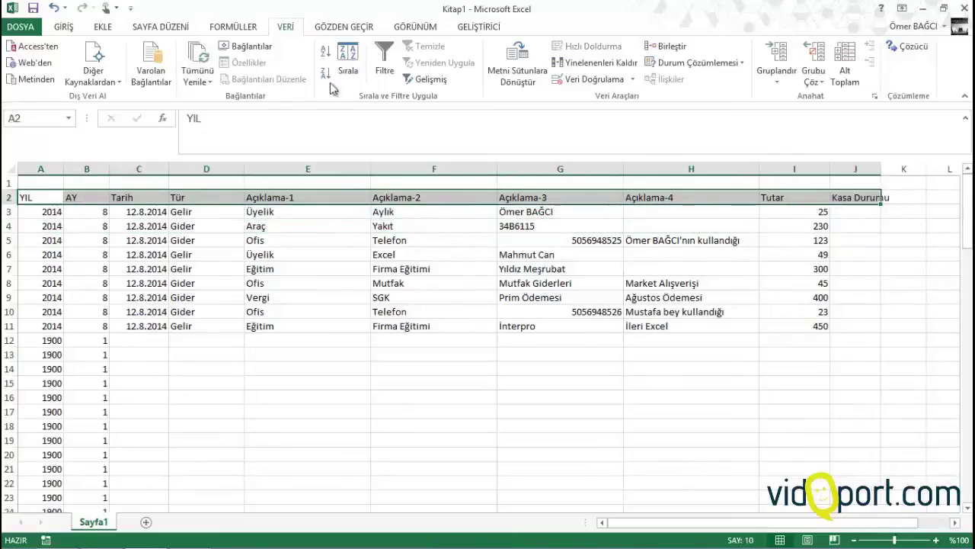
{"action": "scroll", "coordinate": [82, 58], "scroll_direction": "up", "scroll_amount": 4}
{"action": "left_click", "coordinate": [73, 73]}
{"action": "left_click", "coordinate": [166, 74]}
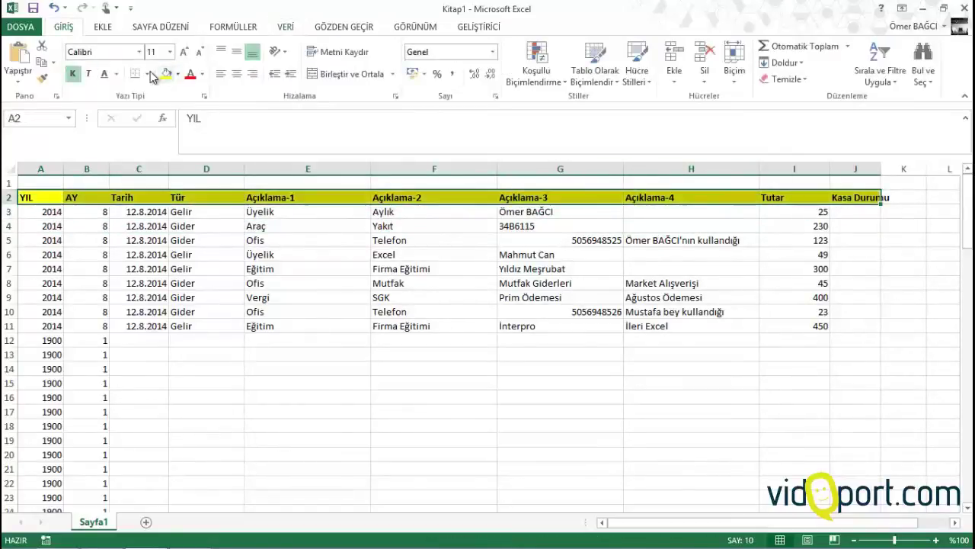
{"action": "left_click", "coordinate": [148, 74]}
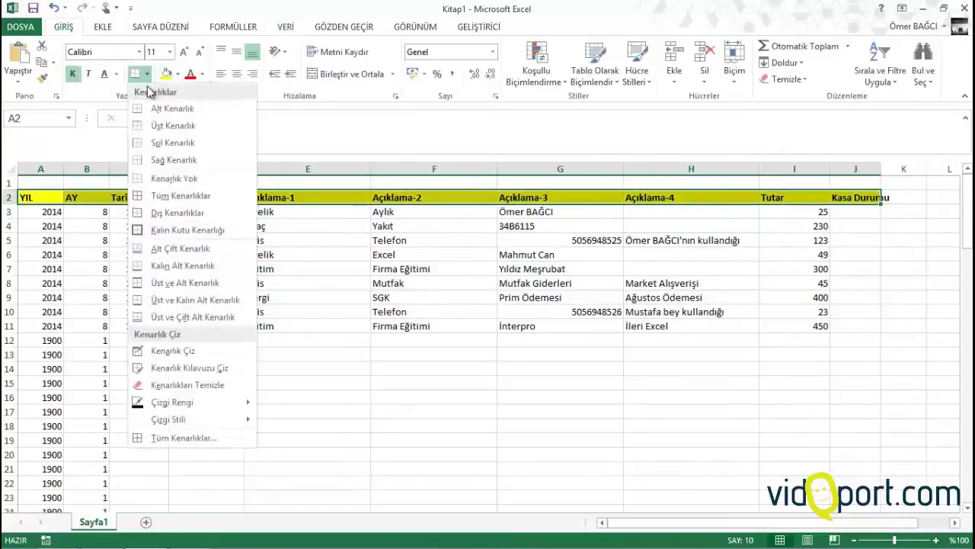
{"action": "left_click", "coordinate": [174, 196]}
{"action": "left_click", "coordinate": [185, 283]}
Narrow the Açıklama-1, -2 and -3 columns and widen column J to fit
{"action": "left_click_drag", "start_coordinate": [375, 168], "coordinate": [318, 169]}
{"action": "left_click_drag", "start_coordinate": [444, 169], "coordinate": [420, 169]}
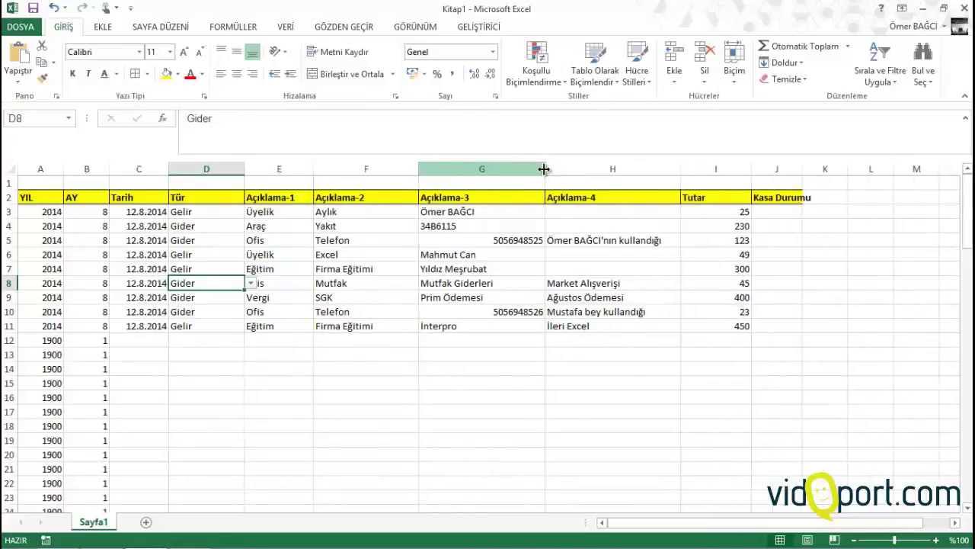
{"action": "left_click_drag", "start_coordinate": [544, 169], "coordinate": [537, 168]}
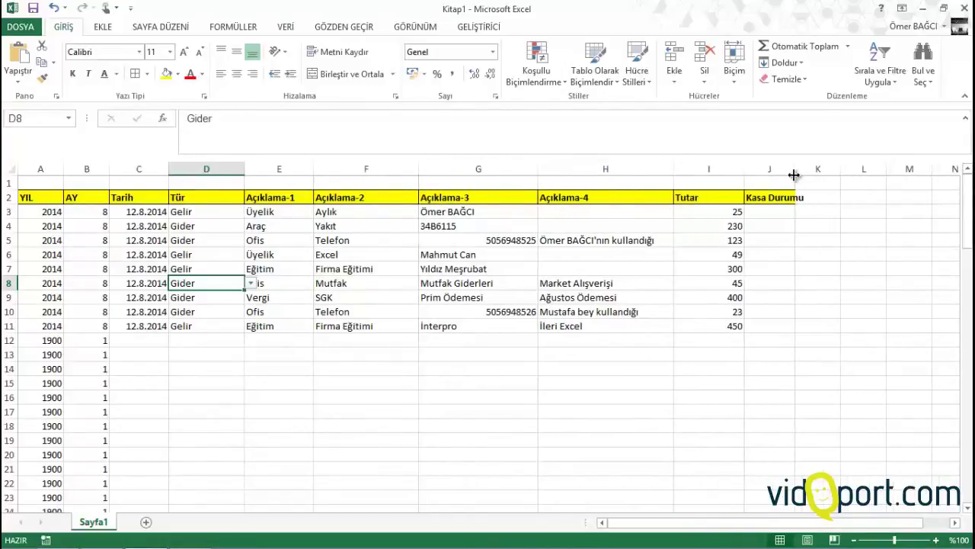
{"action": "left_click_drag", "start_coordinate": [794, 169], "coordinate": [813, 168]}
{"action": "left_click", "coordinate": [781, 210]}
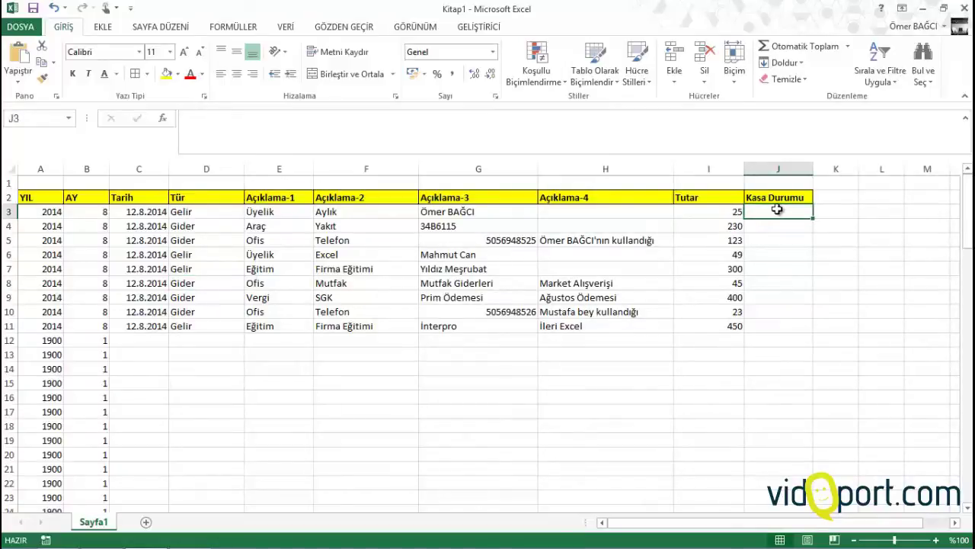
Begin an ETOPLA formula in J3 with range D3:D3
{"action": "type", "text": "=e"}
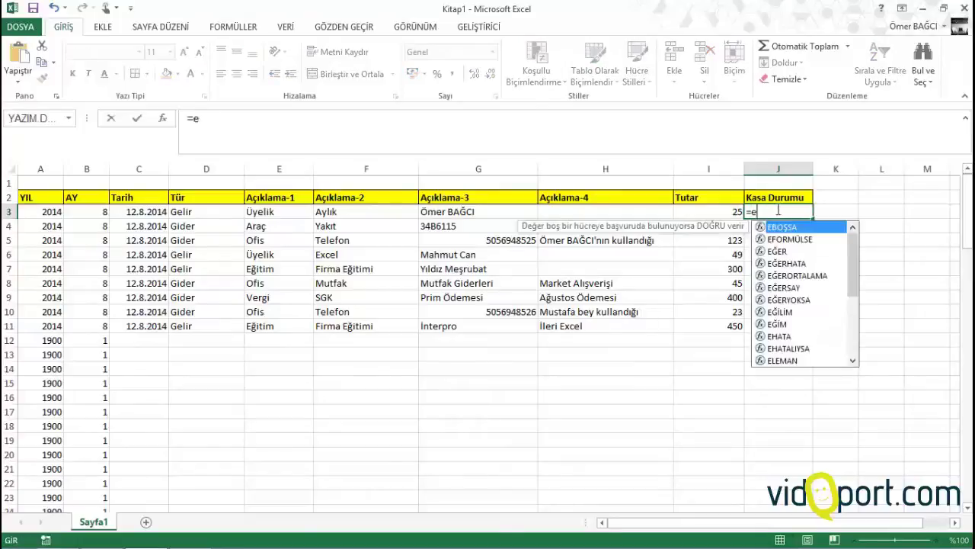
{"action": "key", "text": "BackSpace"}
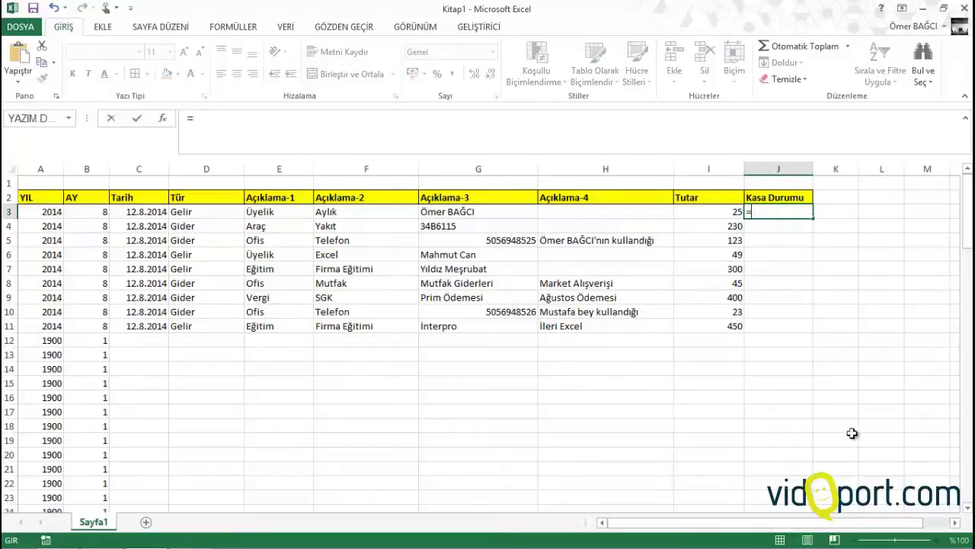
{"action": "key", "text": "Escape"}
{"action": "left_click", "coordinate": [953, 523]}
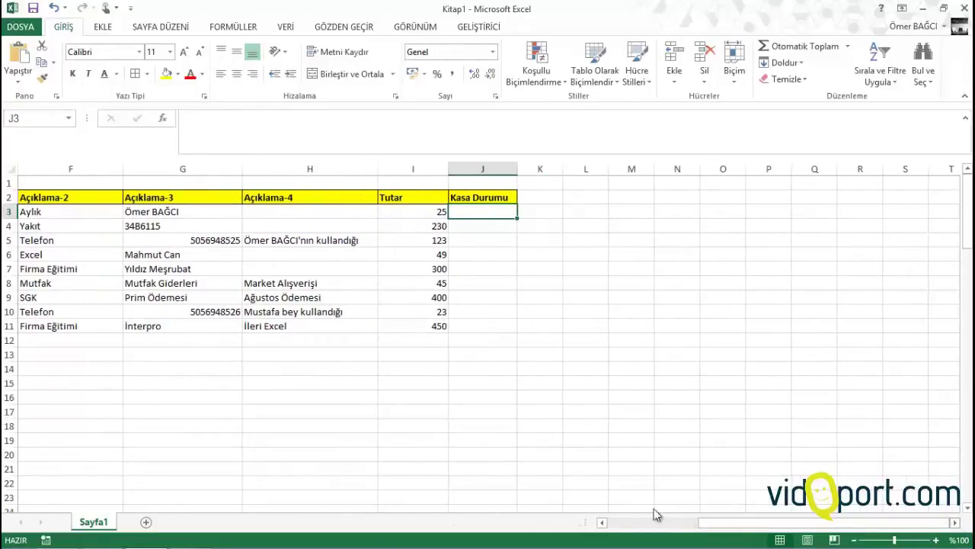
{"action": "left_click", "coordinate": [602, 523]}
{"action": "left_click", "coordinate": [602, 523]}
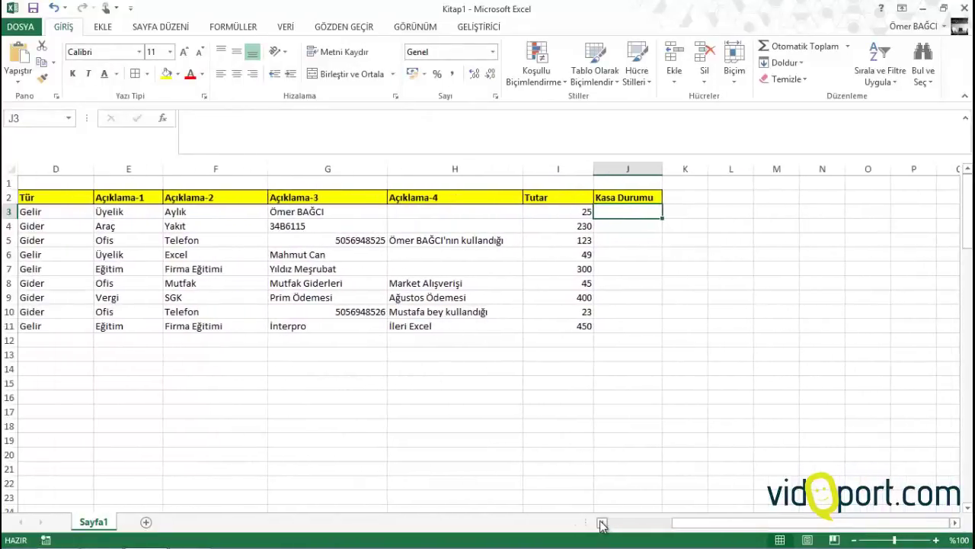
{"action": "type", "text": "=e"}
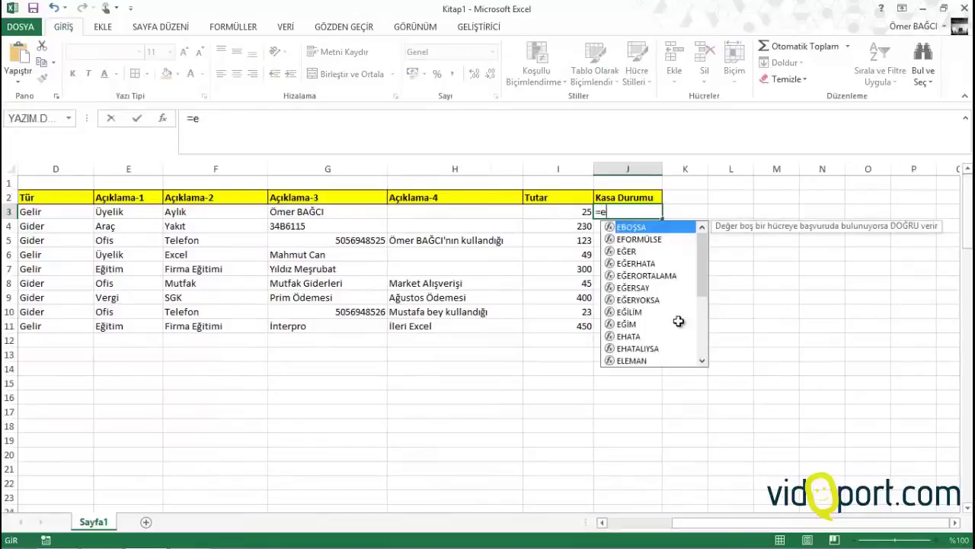
{"action": "type", "text": "topla"}
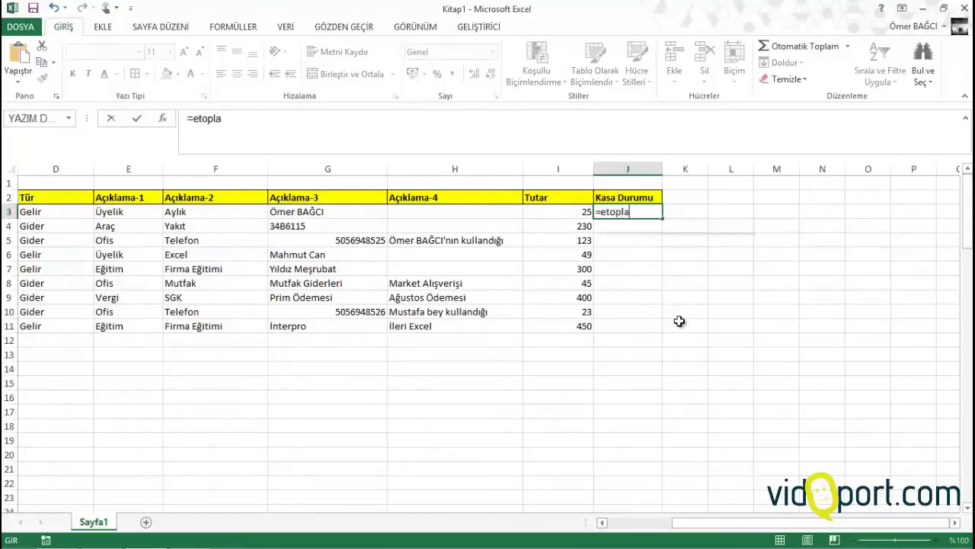
{"action": "type", "text": "("}
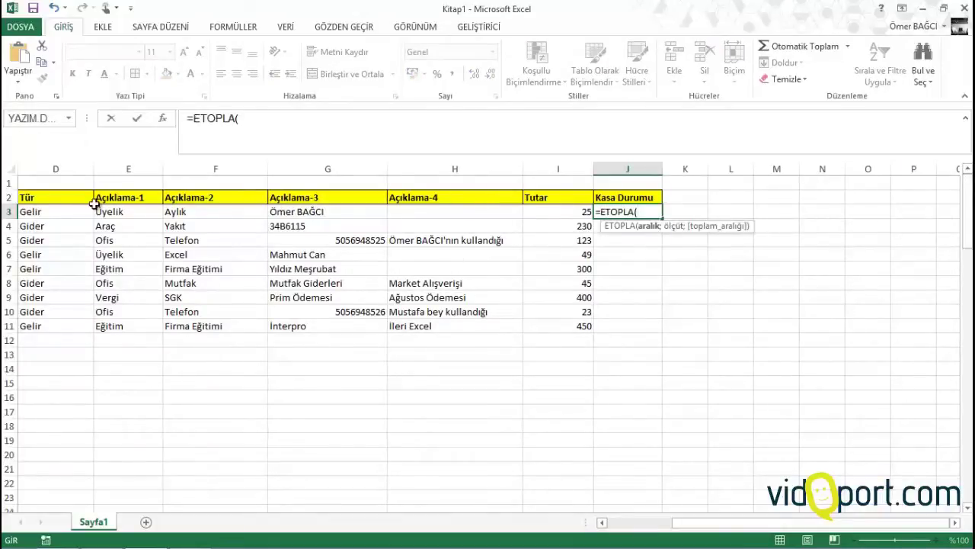
{"action": "type", "text": "s"}
{"action": "key", "text": "BackSpace"}
{"action": "left_click", "coordinate": [38, 209]}
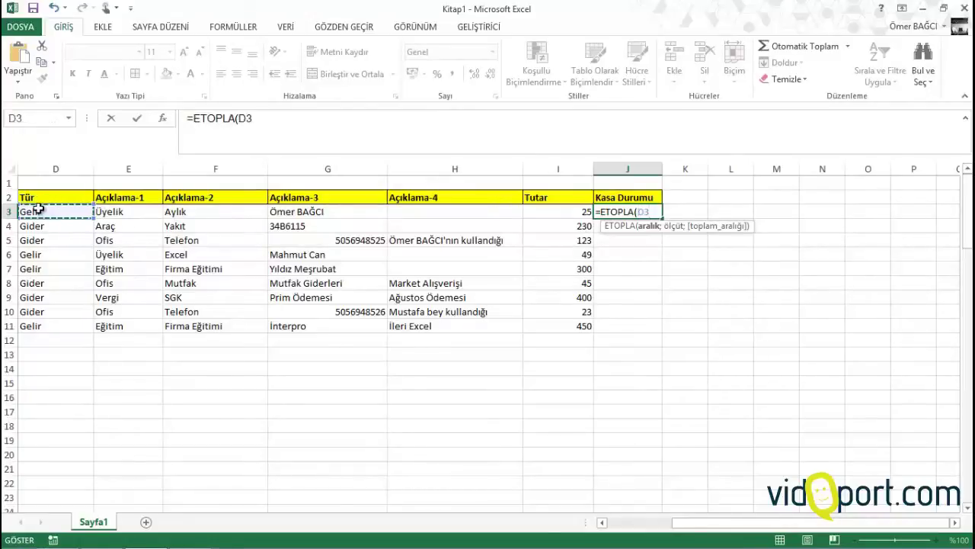
{"action": "key", "text": "F8"}
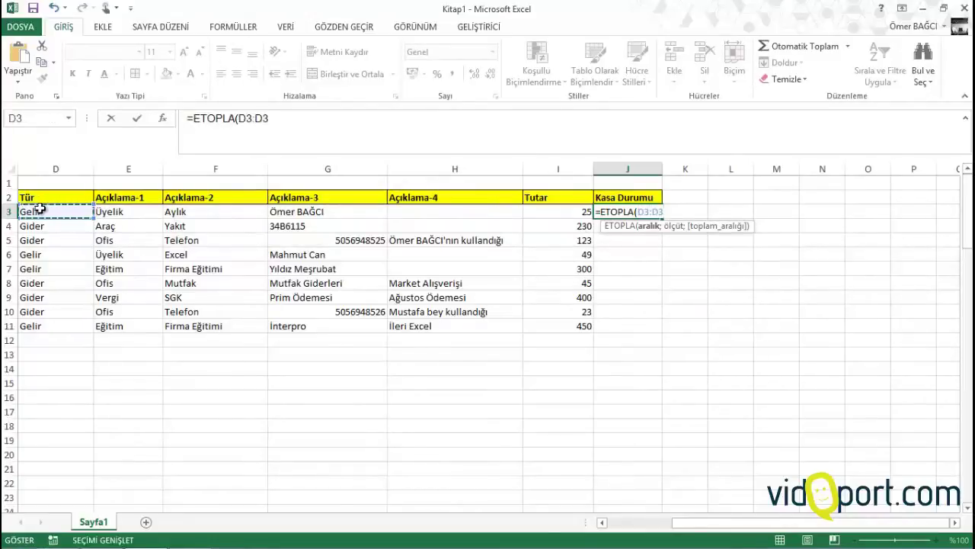
Extend the formula to =ETOPLA($D$3:D3;D3;$I$3:I3)- with locked range starts
{"action": "left_click", "coordinate": [246, 118]}
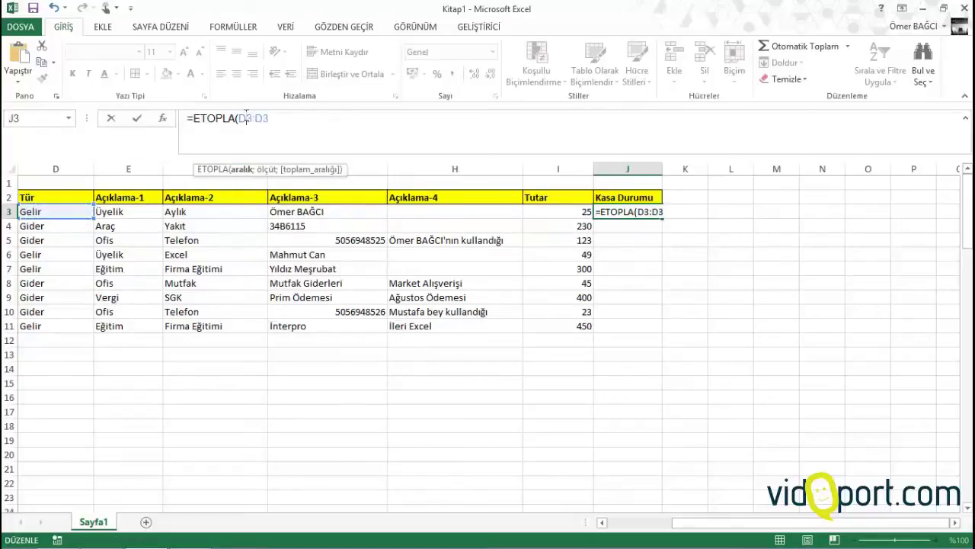
{"action": "key", "text": "F4"}
{"action": "left_click", "coordinate": [296, 119]}
{"action": "type", "text": ";"}
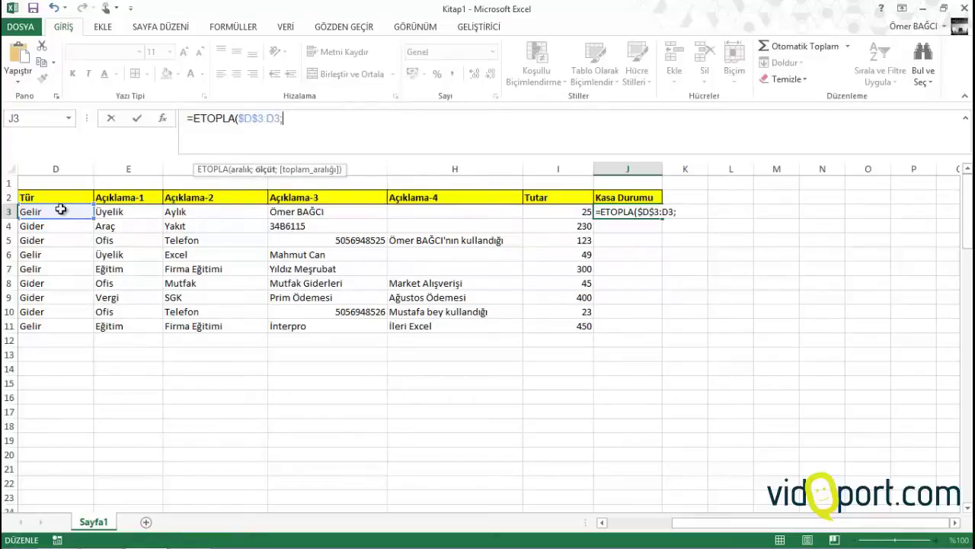
{"action": "left_click", "coordinate": [59, 209]}
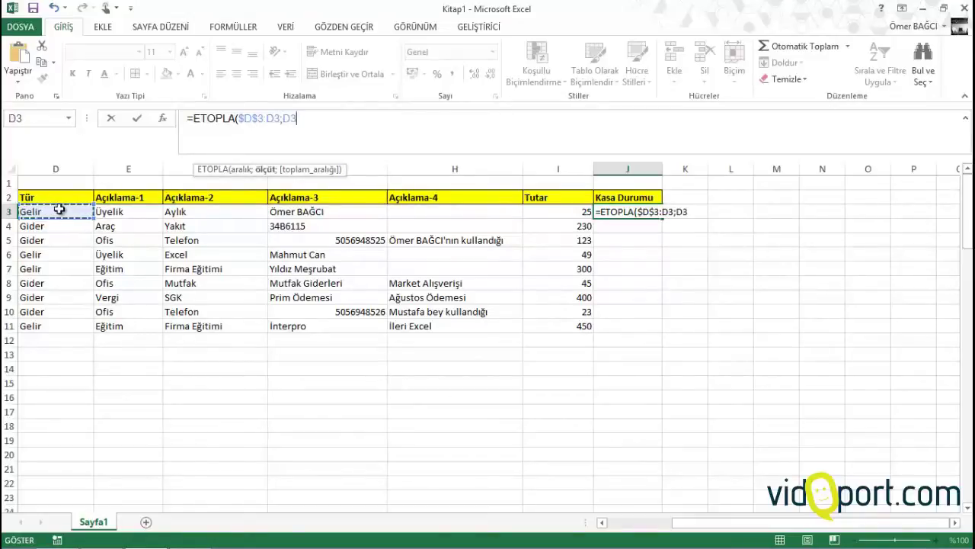
{"action": "type", "text": ";"}
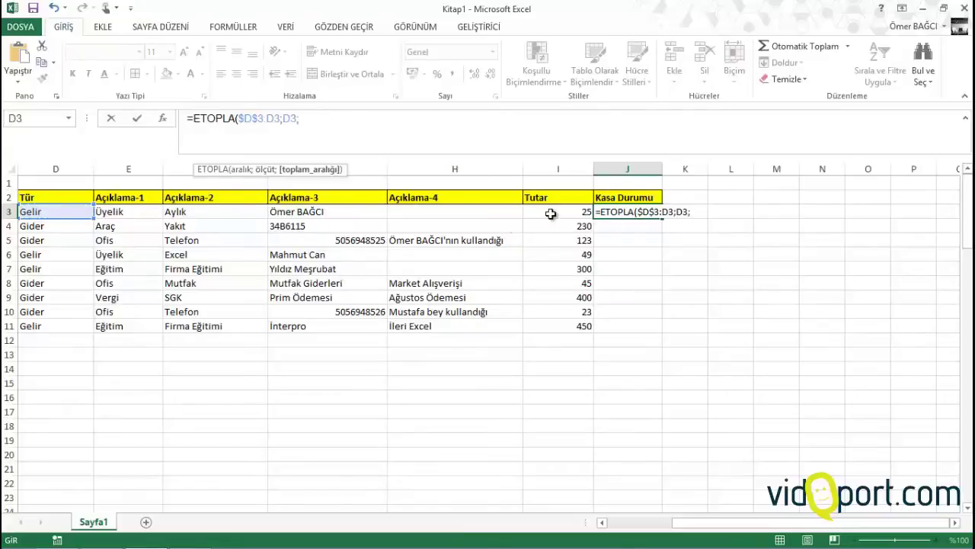
{"action": "left_click", "coordinate": [550, 213]}
{"action": "key", "text": "F8"}
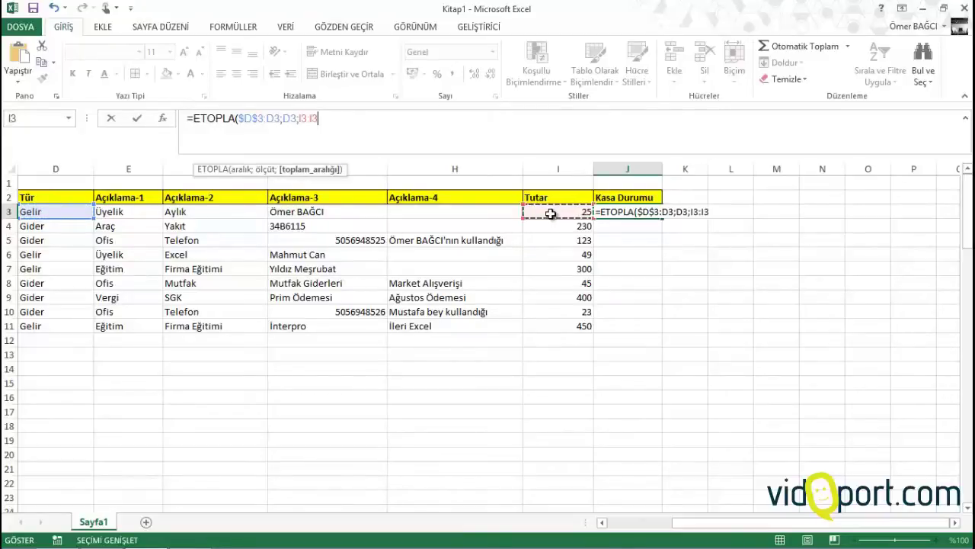
{"action": "left_click", "coordinate": [304, 119]}
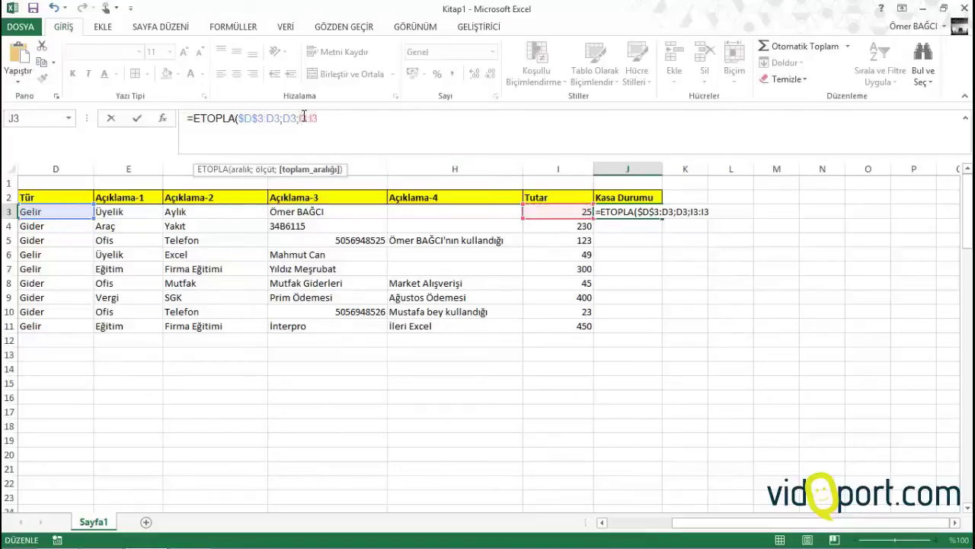
{"action": "key", "text": "F4"}
{"action": "left_click", "coordinate": [360, 117]}
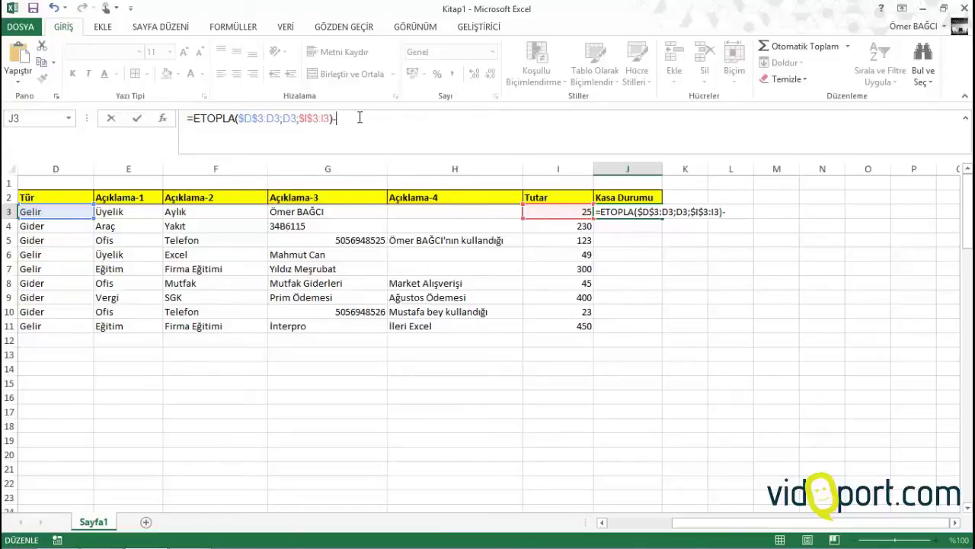
{"action": "type", "text": "e"}
{"action": "key", "text": "BackSpace"}
Duplicate the ETOPLA term after the minus sign in J3
{"action": "left_click_drag", "start_coordinate": [191, 118], "coordinate": [367, 126]}
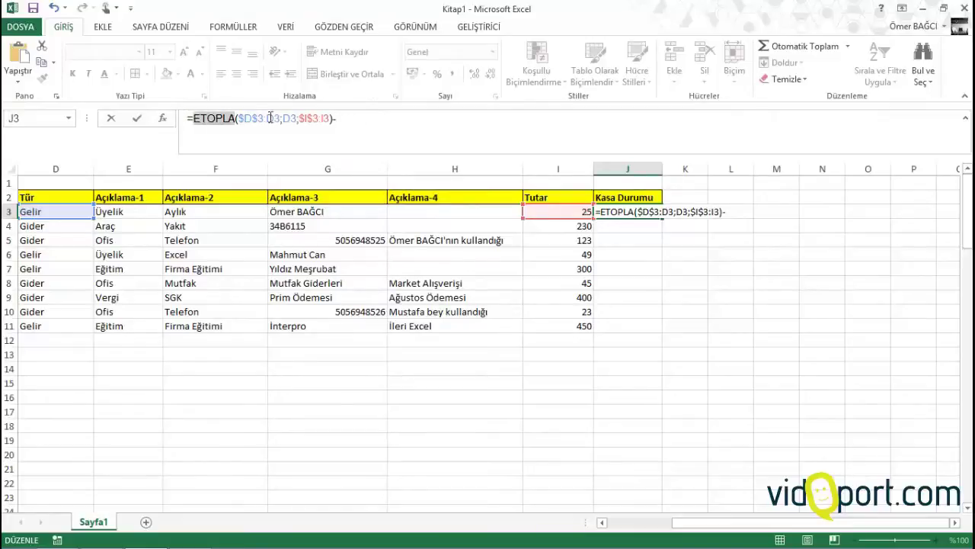
{"action": "key", "text": "ctrl+c"}
{"action": "left_click", "coordinate": [403, 120]}
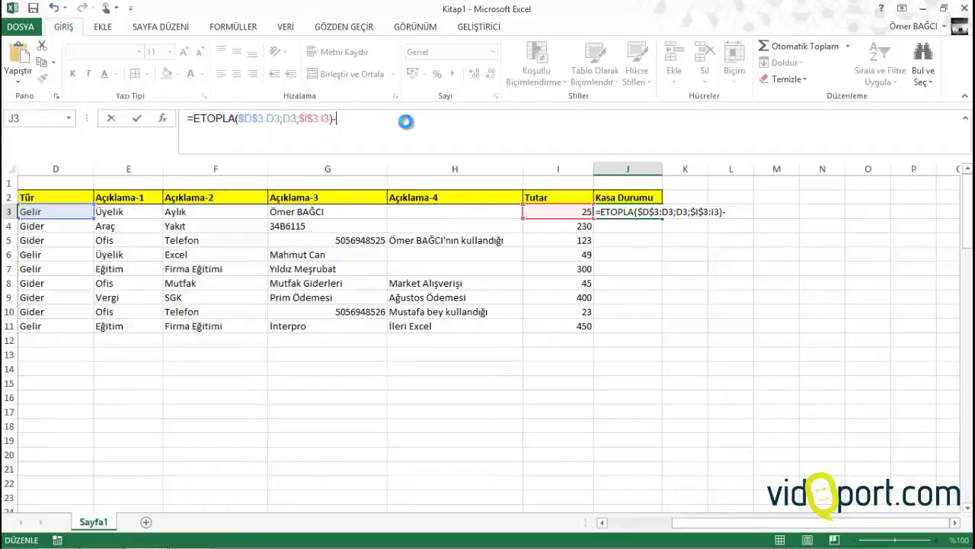
{"action": "key", "text": "ctrl+v"}
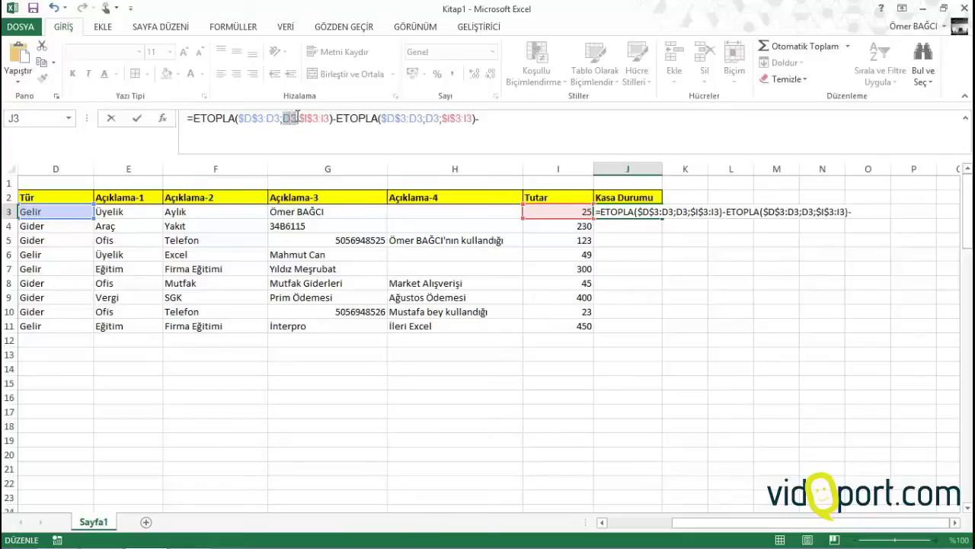
Replace the first ETOPLA criterion with "Gelir"
{"action": "left_click_drag", "start_coordinate": [297, 116], "coordinate": [298, 118]}
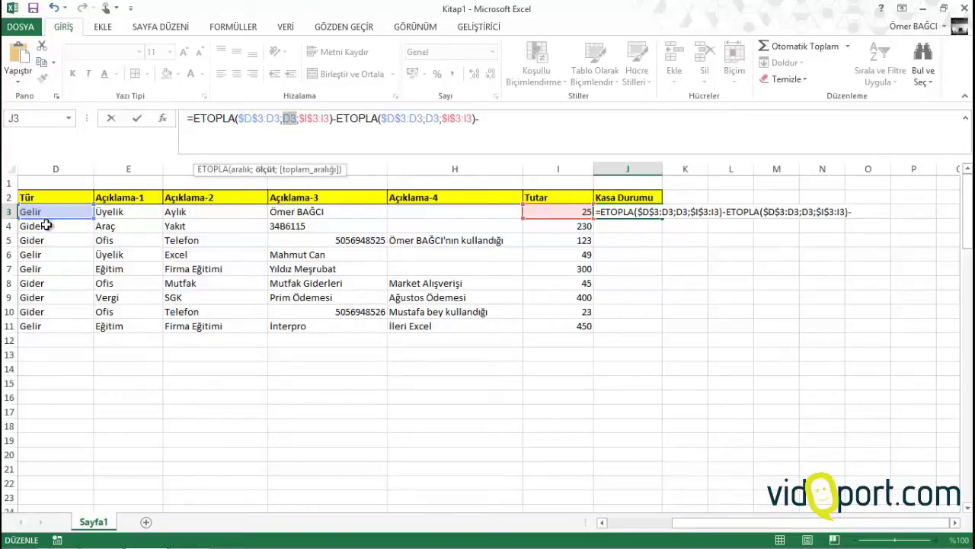
{"action": "type", "text": "\""}
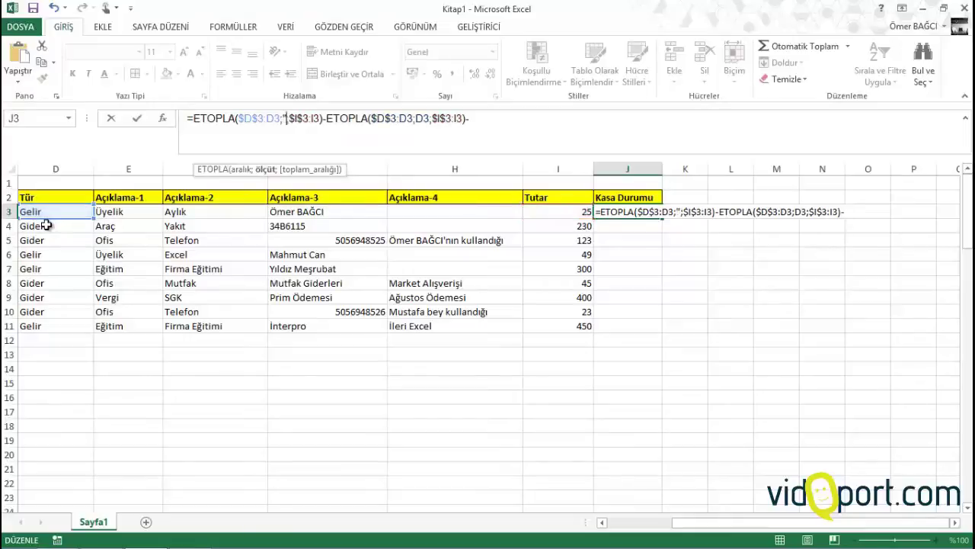
{"action": "type", "text": "Gelr"}
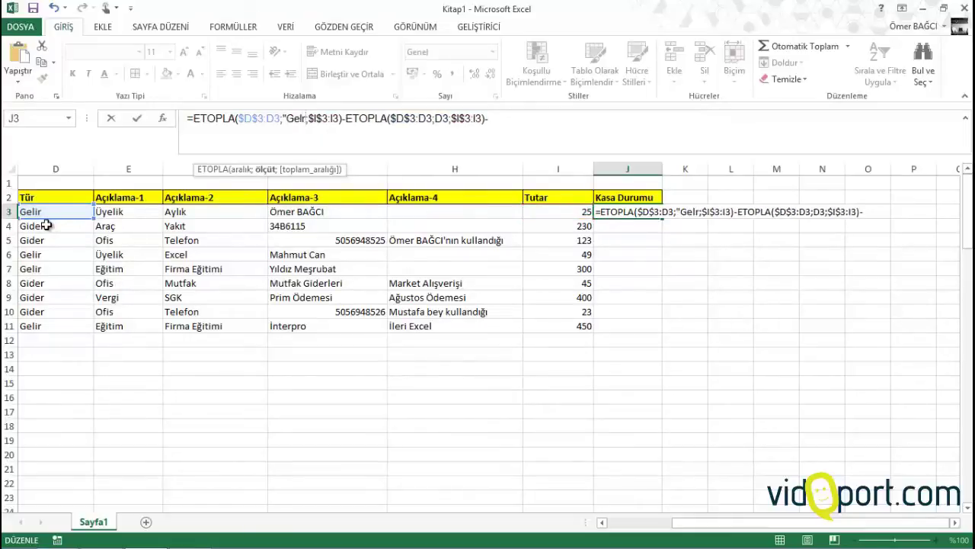
{"action": "key", "text": "Left"}
{"action": "type", "text": "i"}
{"action": "key", "text": "Right"}
{"action": "type", "text": "\""}
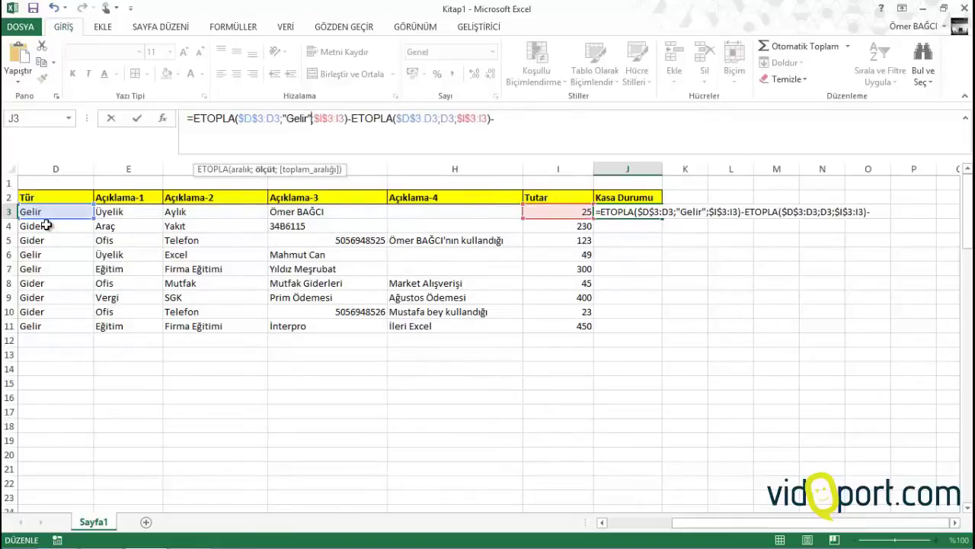
Replace the second criterion with "Gider", drop the trailing minus, and commit J3 showing 25
{"action": "left_click", "coordinate": [441, 118]}
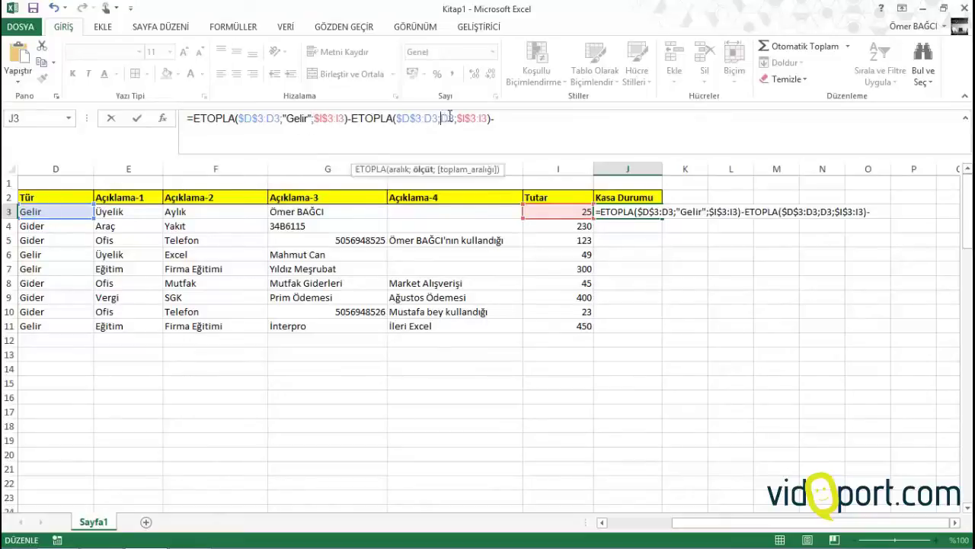
{"action": "type", "text": "\""}
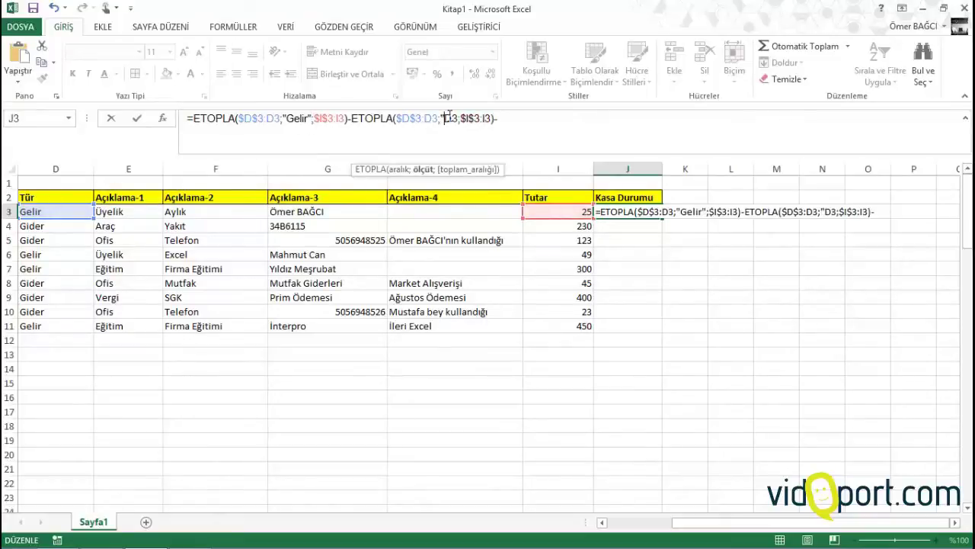
{"action": "key", "text": "Delete"}
{"action": "type", "text": "Gider\""}
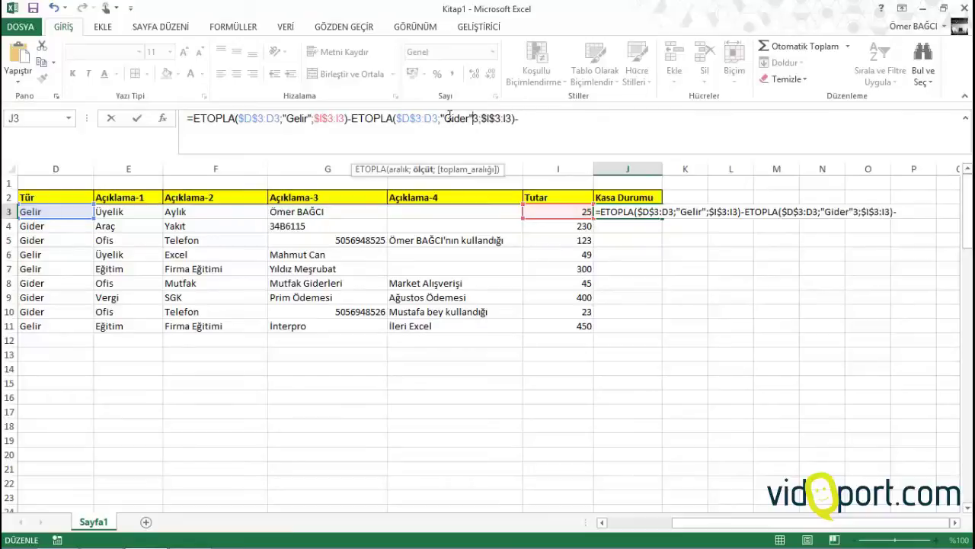
{"action": "key", "text": "Delete"}
{"action": "left_click", "coordinate": [549, 118]}
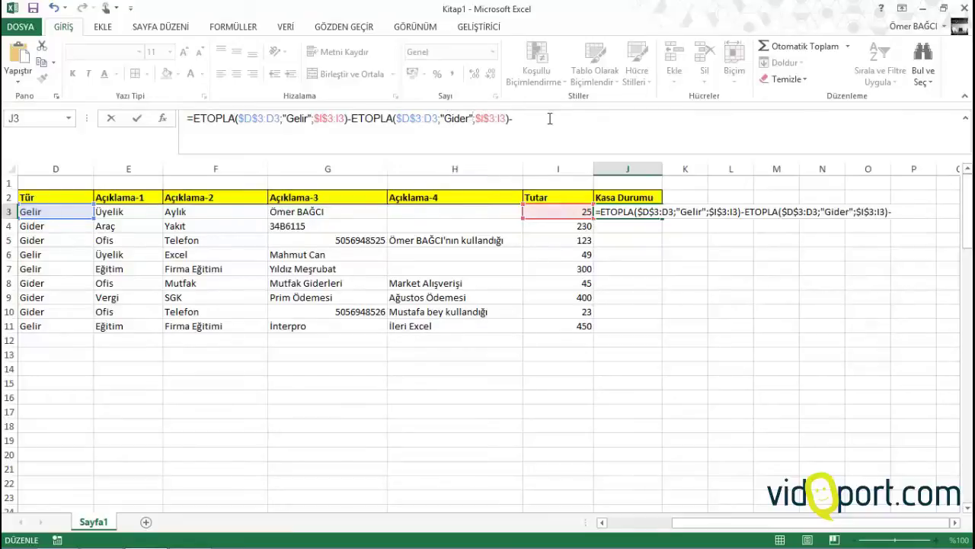
{"action": "key", "text": "BackSpace"}
{"action": "key", "text": "Return"}
Fill the J3 running-balance formula down column J to row 100
{"action": "left_click", "coordinate": [620, 211]}
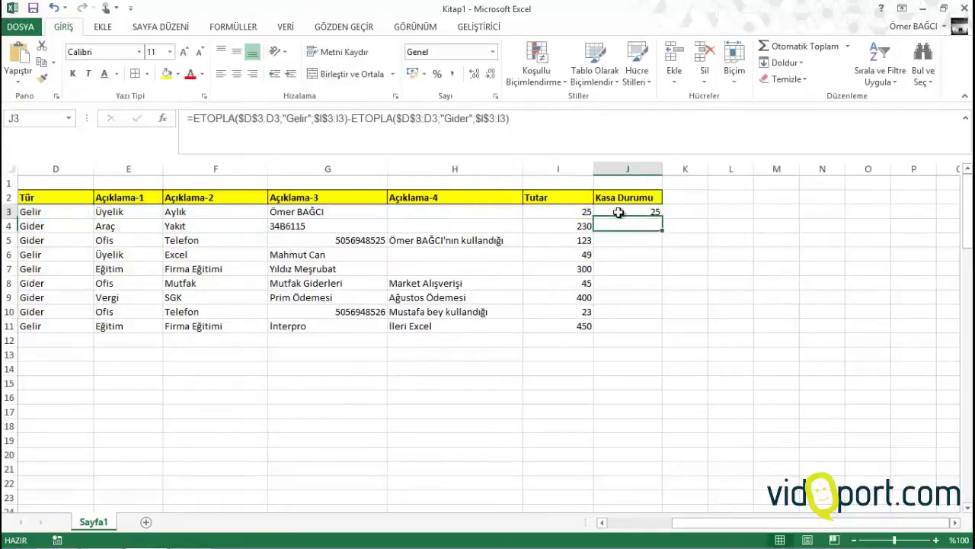
{"action": "left_click_drag", "start_coordinate": [661, 219], "coordinate": [677, 545]}
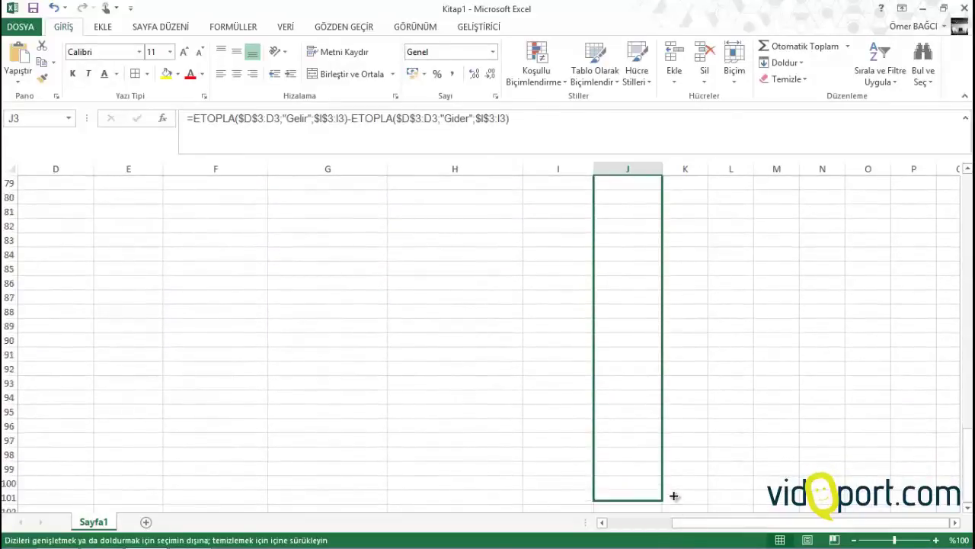
{"action": "left_click_drag", "start_coordinate": [676, 546], "coordinate": [667, 486]}
{"action": "scroll", "coordinate": [586, 390], "scroll_direction": "up", "scroll_amount": 5}
{"action": "scroll", "coordinate": [585, 388], "scroll_direction": "up", "scroll_amount": 5}
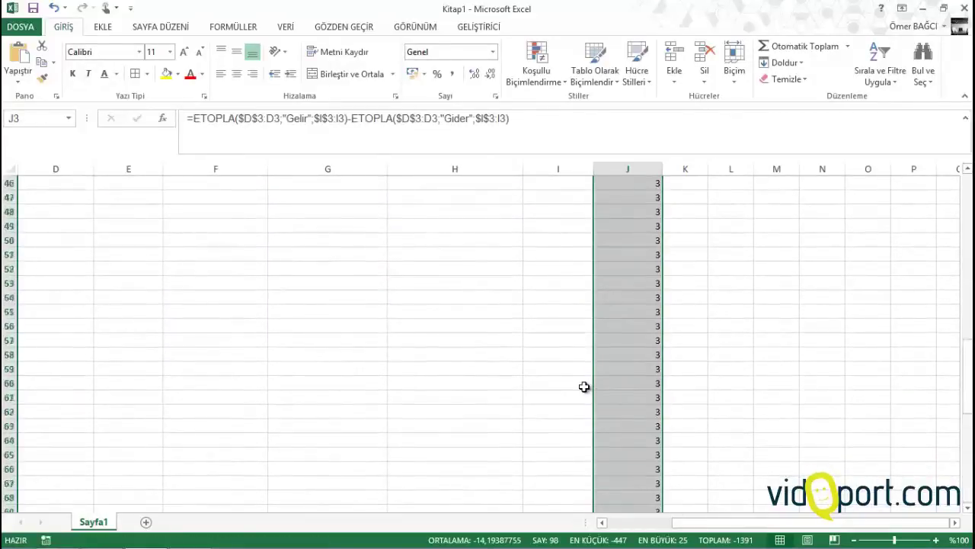
{"action": "scroll", "coordinate": [584, 386], "scroll_direction": "up", "scroll_amount": 10}
{"action": "scroll", "coordinate": [584, 386], "scroll_direction": "up", "scroll_amount": 6}
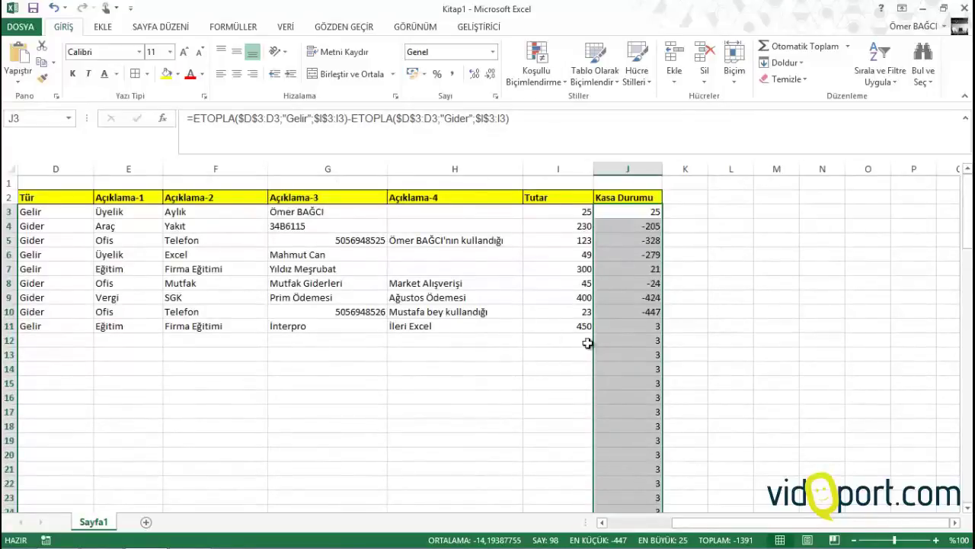
Format column J as Sayı with two decimals and red negatives, then narrow it slightly
{"action": "left_click", "coordinate": [453, 74]}
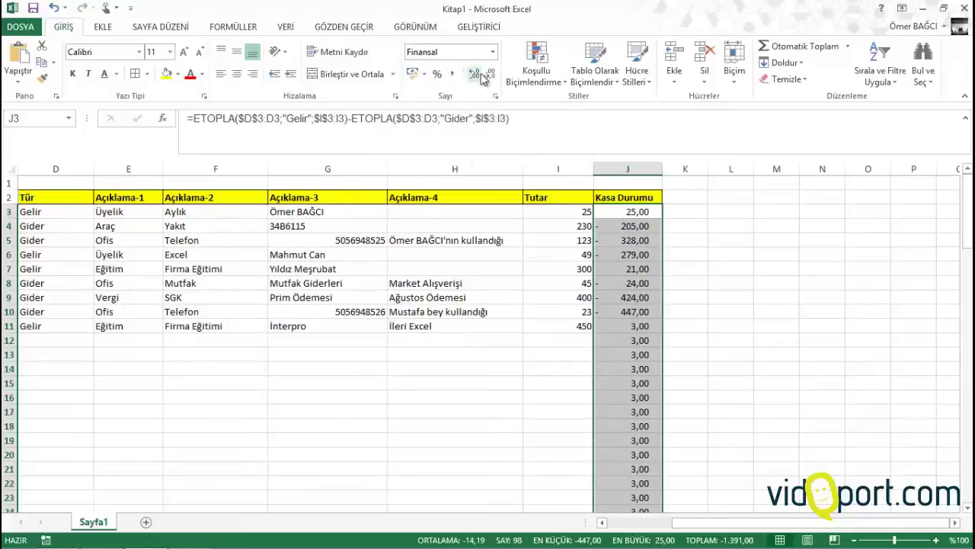
{"action": "left_click", "coordinate": [496, 97]}
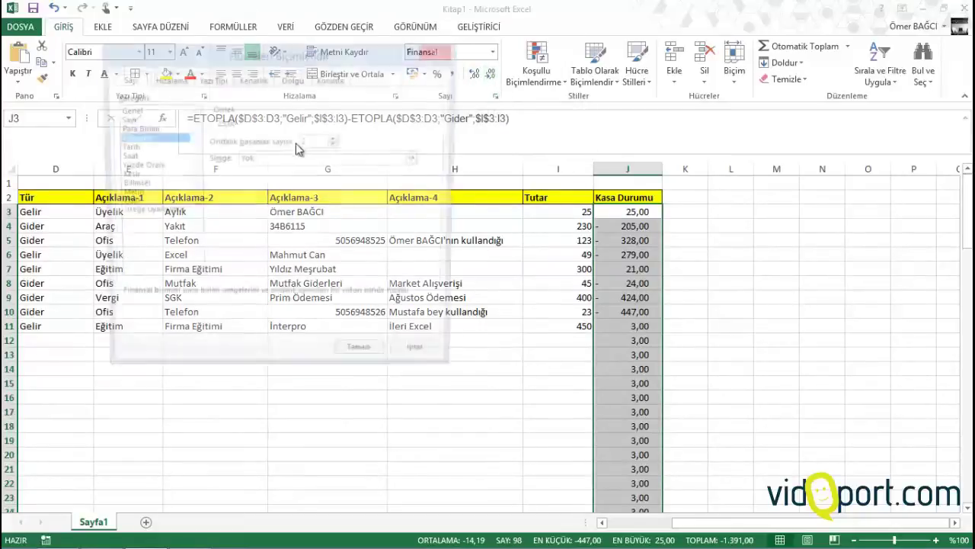
{"action": "left_click", "coordinate": [123, 119]}
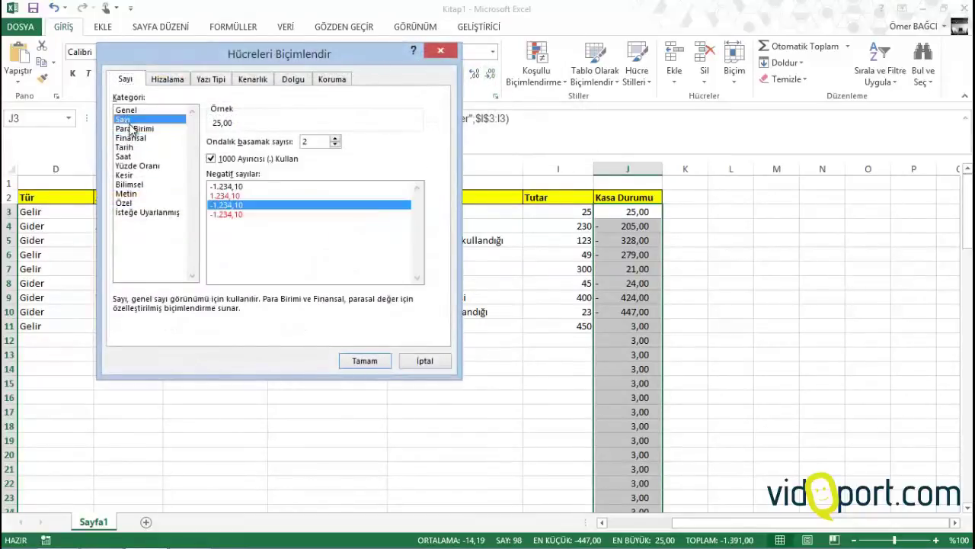
{"action": "left_click", "coordinate": [228, 214]}
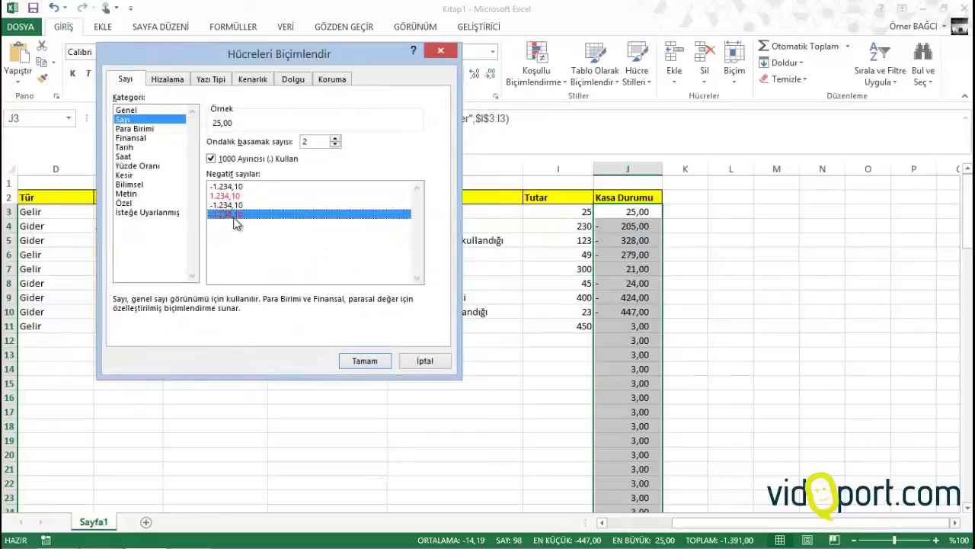
{"action": "left_click", "coordinate": [367, 358]}
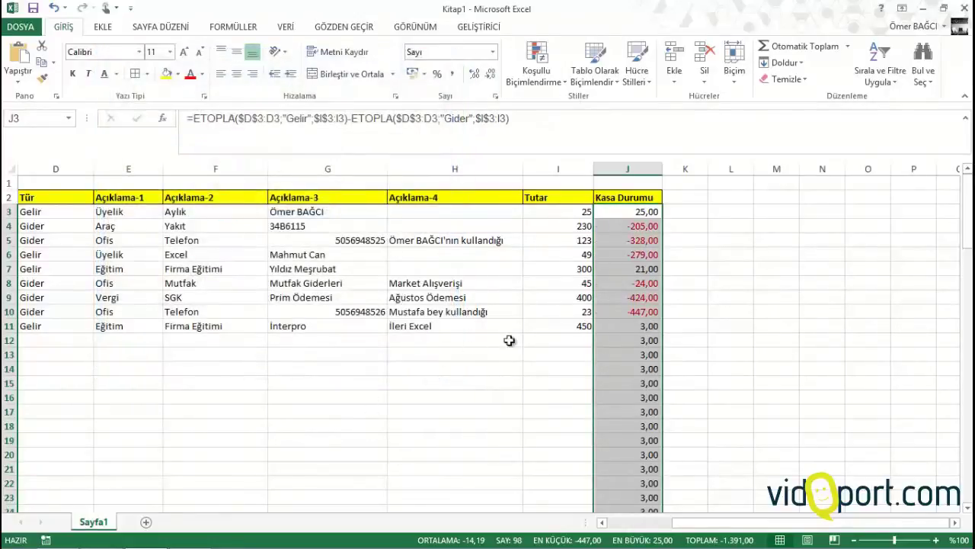
{"action": "left_click_drag", "start_coordinate": [666, 166], "coordinate": [658, 165]}
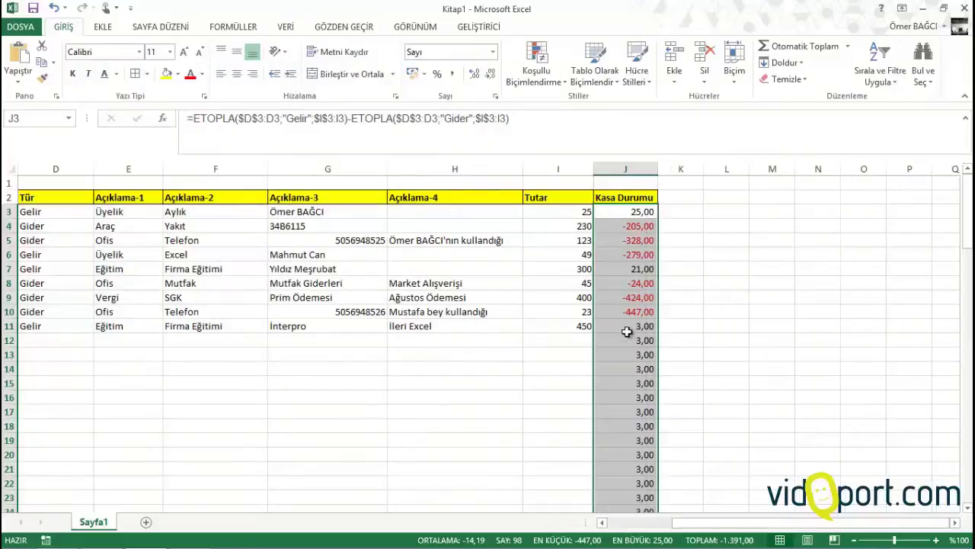
Check the formulas in J16 and along row 17, then move up to A12
{"action": "left_click", "coordinate": [623, 402]}
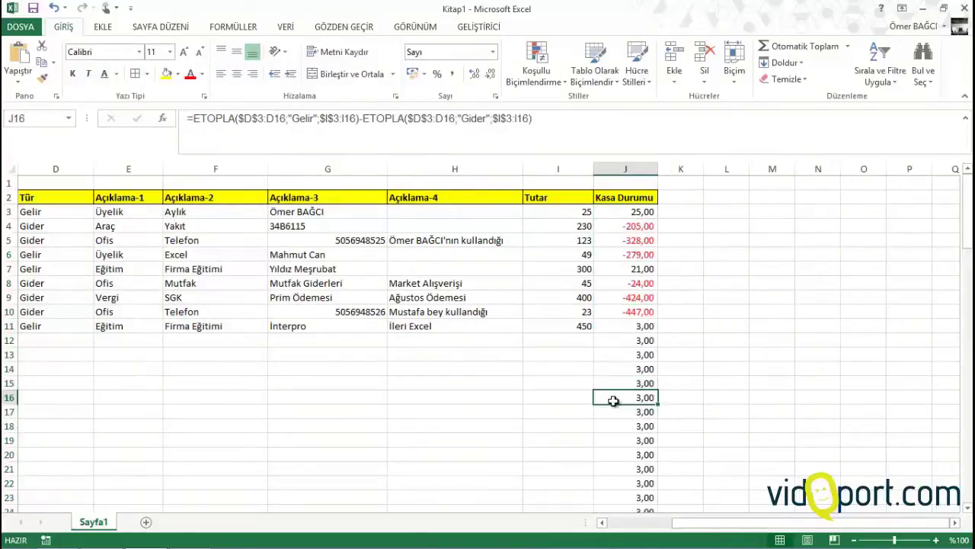
{"action": "left_click", "coordinate": [155, 409]}
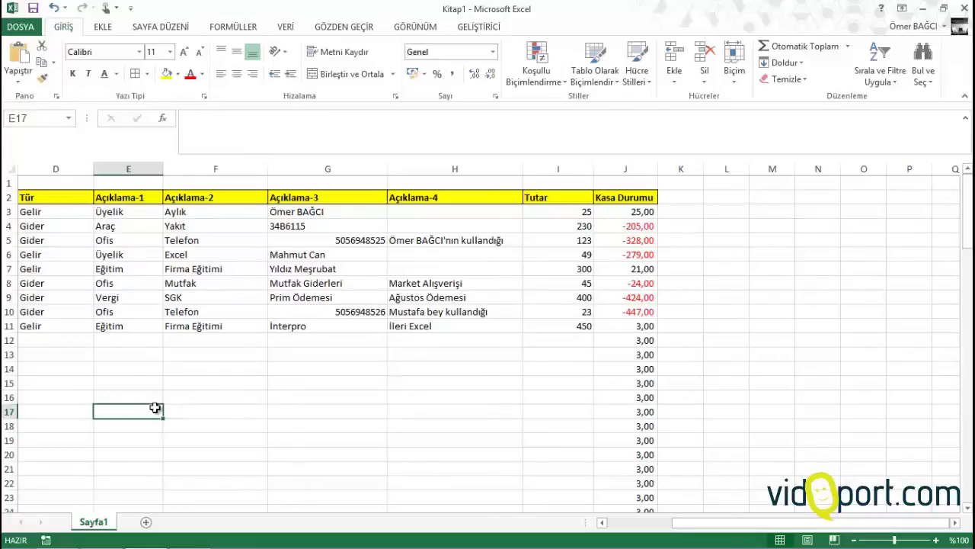
{"action": "key", "text": "Left"}
{"action": "key", "text": "Left"}
{"action": "key", "text": "Left"}
{"action": "key", "text": "Left"}
{"action": "key", "text": "Right"}
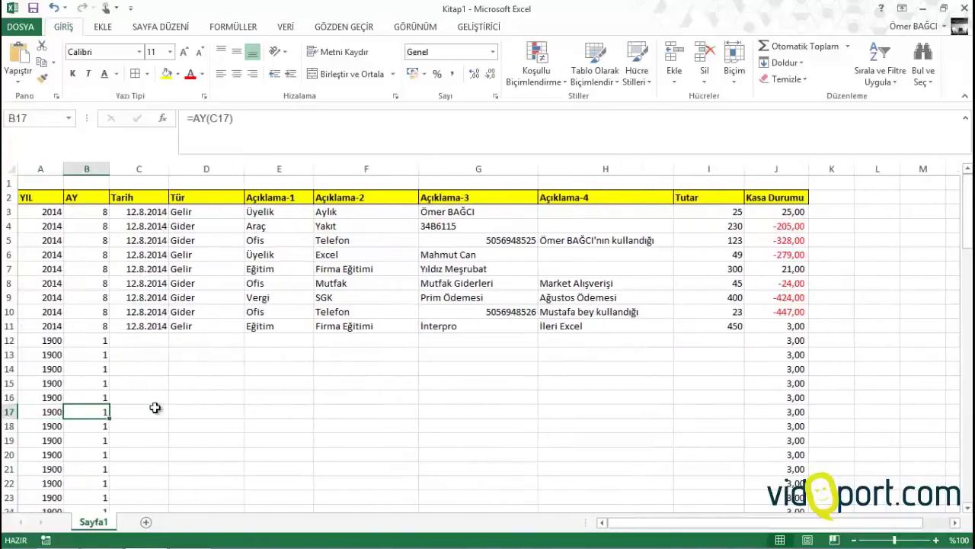
{"action": "key", "text": "Left"}
{"action": "key", "text": "Up"}
{"action": "key", "text": "Up"}
{"action": "key", "text": "Up"}
{"action": "key", "text": "Up"}
{"action": "key", "text": "Up"}
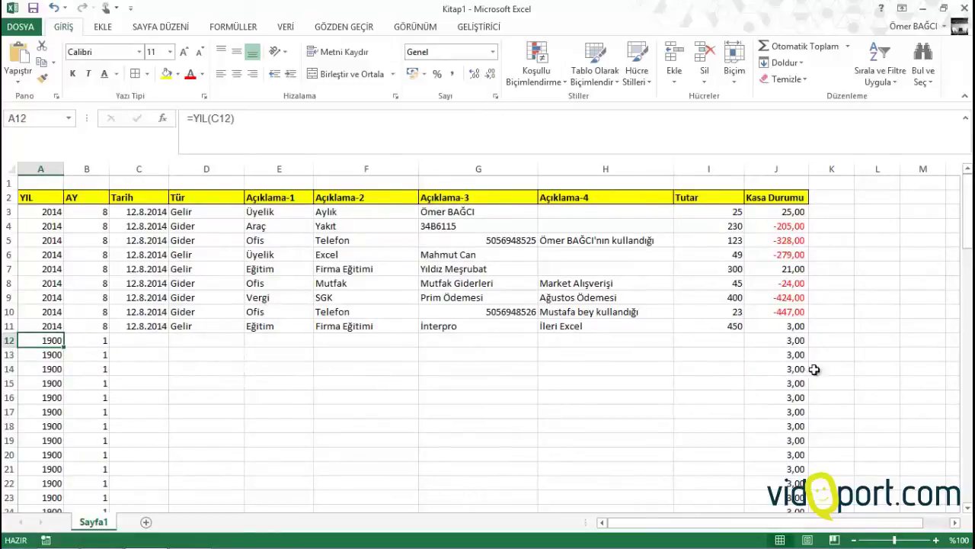
Check the J12 and J14 balance formulas, then select cell A3
{"action": "left_click", "coordinate": [803, 339]}
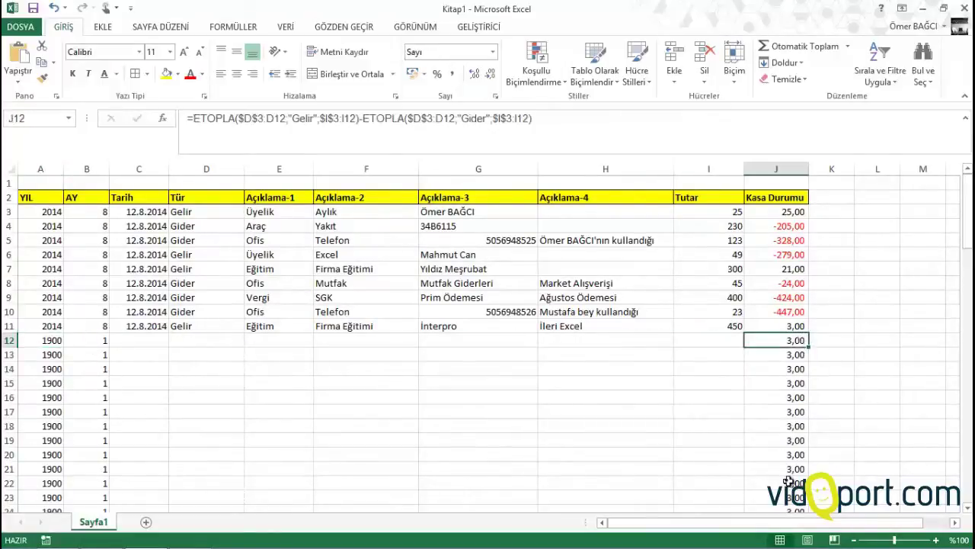
{"action": "scroll", "coordinate": [795, 476], "scroll_direction": "down", "scroll_amount": 2}
{"action": "scroll", "coordinate": [796, 472], "scroll_direction": "down", "scroll_amount": 5}
{"action": "scroll", "coordinate": [799, 457], "scroll_direction": "up", "scroll_amount": 7}
{"action": "left_click", "coordinate": [800, 369]}
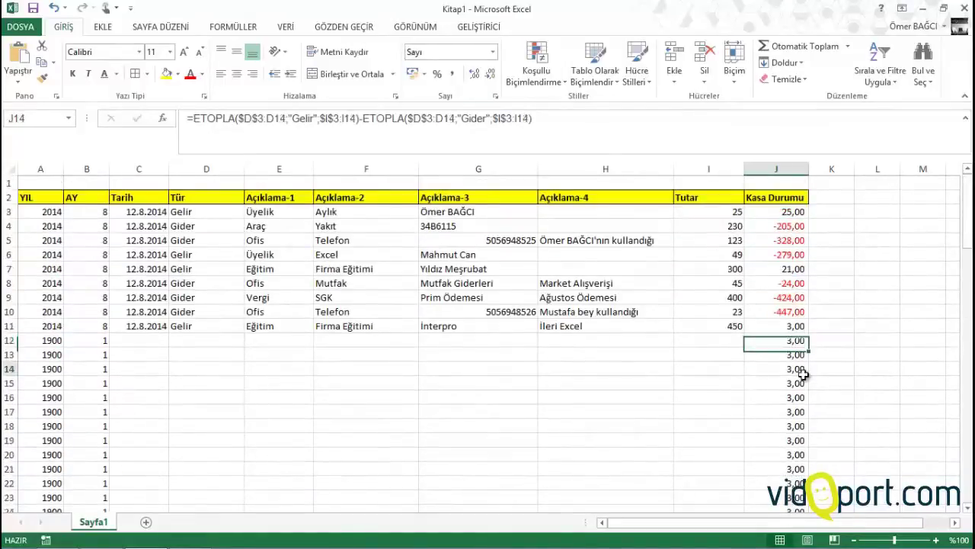
{"action": "left_click", "coordinate": [698, 339]}
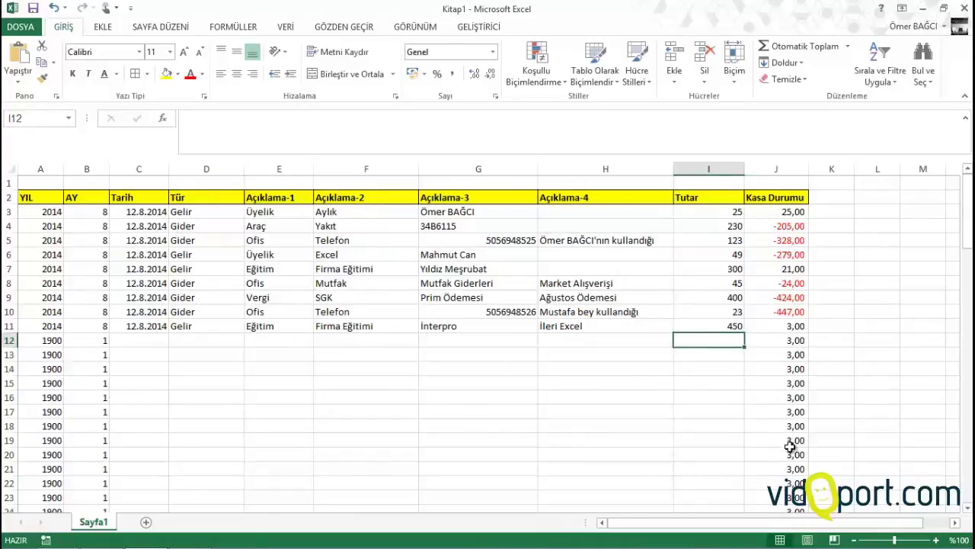
{"action": "left_click", "coordinate": [31, 213]}
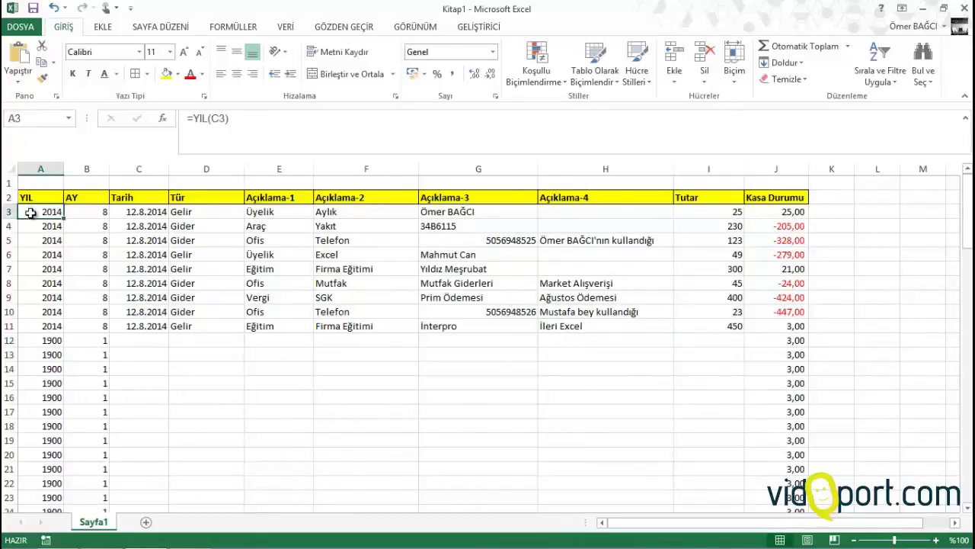
Select the table range A3:J100
{"action": "key", "text": "ctrl+shift+Right"}
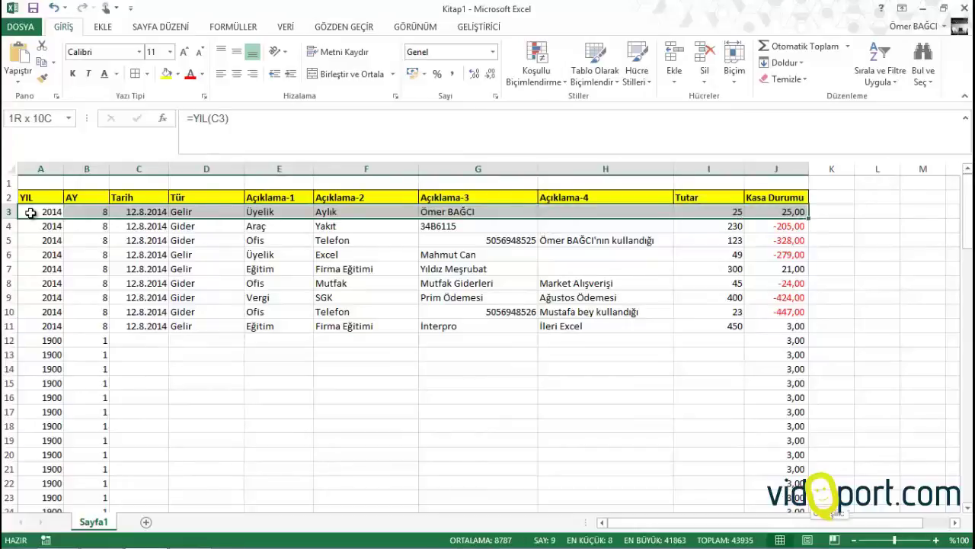
{"action": "key", "text": "ctrl+shift+Down"}
{"action": "scroll", "coordinate": [30, 213], "scroll_direction": "up", "scroll_amount": 6}
{"action": "scroll", "coordinate": [31, 213], "scroll_direction": "up", "scroll_amount": 10}
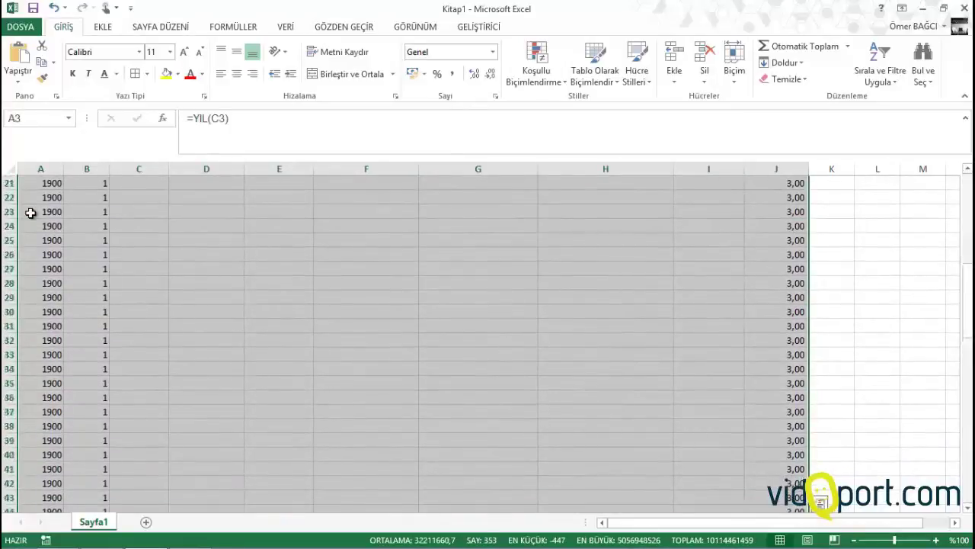
{"action": "scroll", "coordinate": [30, 214], "scroll_direction": "up", "scroll_amount": 10}
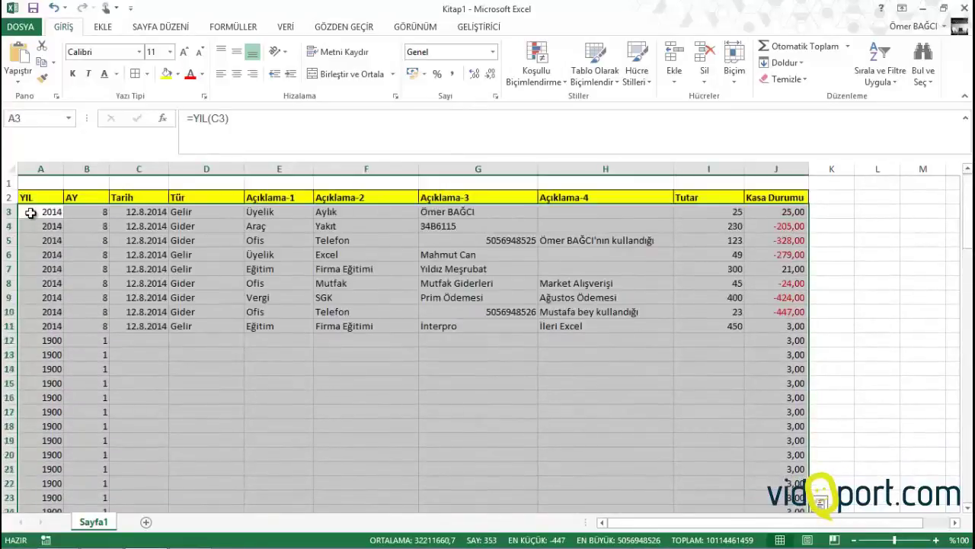
Add a conditional formatting rule =$I3="" that sets the font colour to white
{"action": "left_click", "coordinate": [520, 66]}
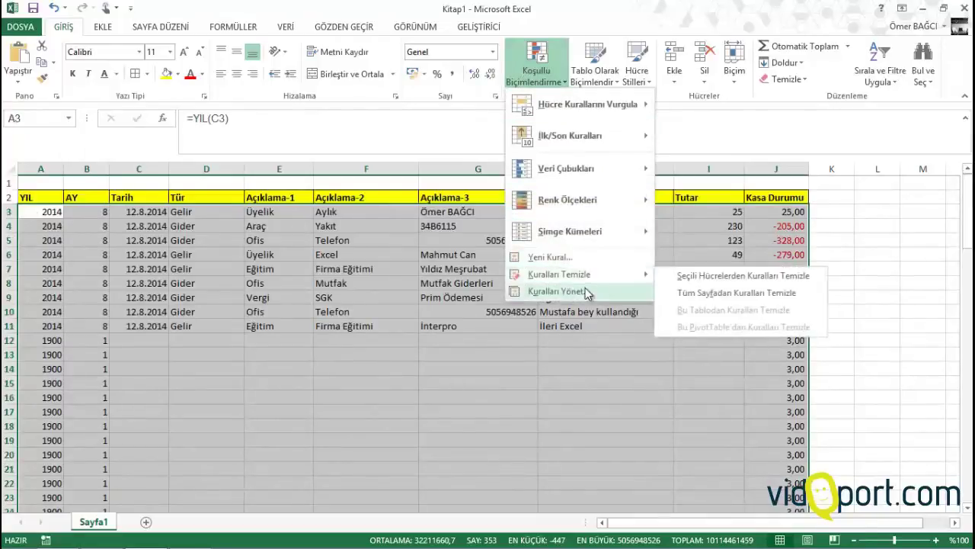
{"action": "left_click", "coordinate": [576, 259]}
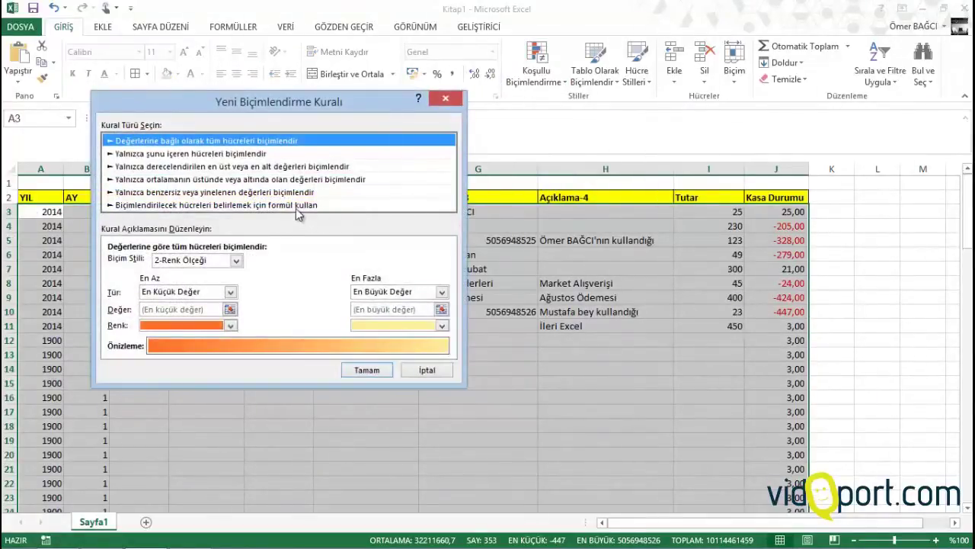
{"action": "left_click", "coordinate": [296, 205]}
{"action": "mouse_move", "coordinate": [305, 106]}
{"action": "left_mouse_down"}
{"action": "mouse_move", "coordinate": [830, 113]}
{"action": "mouse_move", "coordinate": [553, 45]}
{"action": "left_mouse_up"}
{"action": "left_click", "coordinate": [474, 210]}
{"action": "type", "text": "=$I3=\"\""}
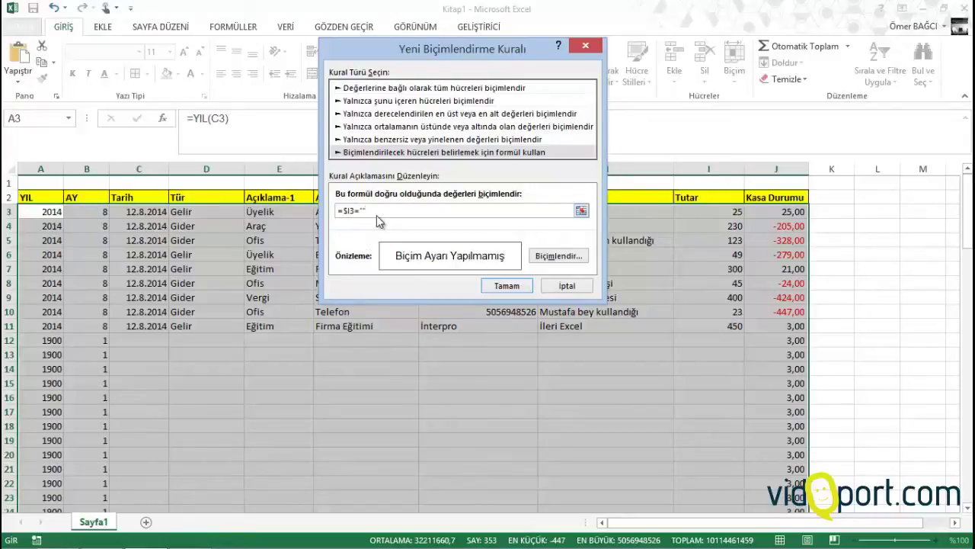
{"action": "left_click", "coordinate": [568, 256]}
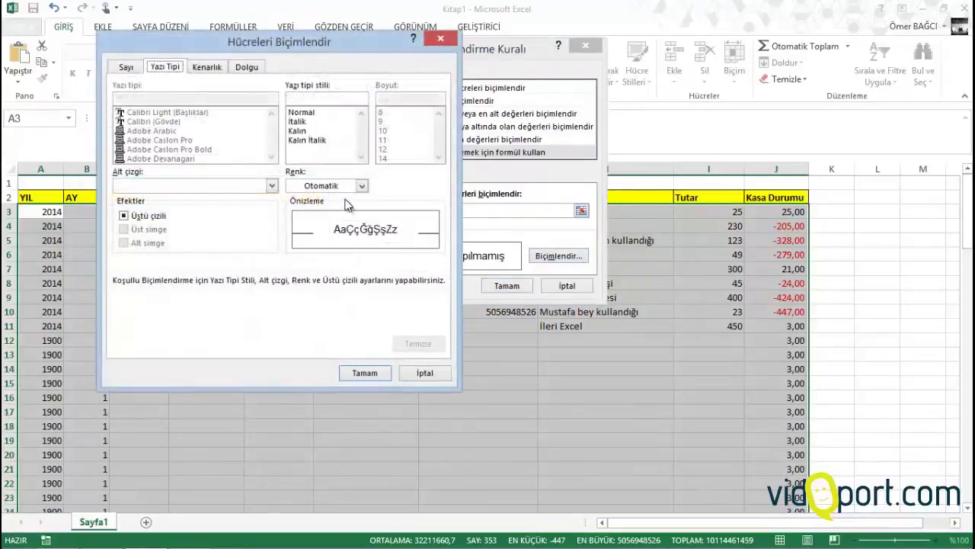
{"action": "left_click", "coordinate": [351, 186]}
{"action": "left_click", "coordinate": [306, 235]}
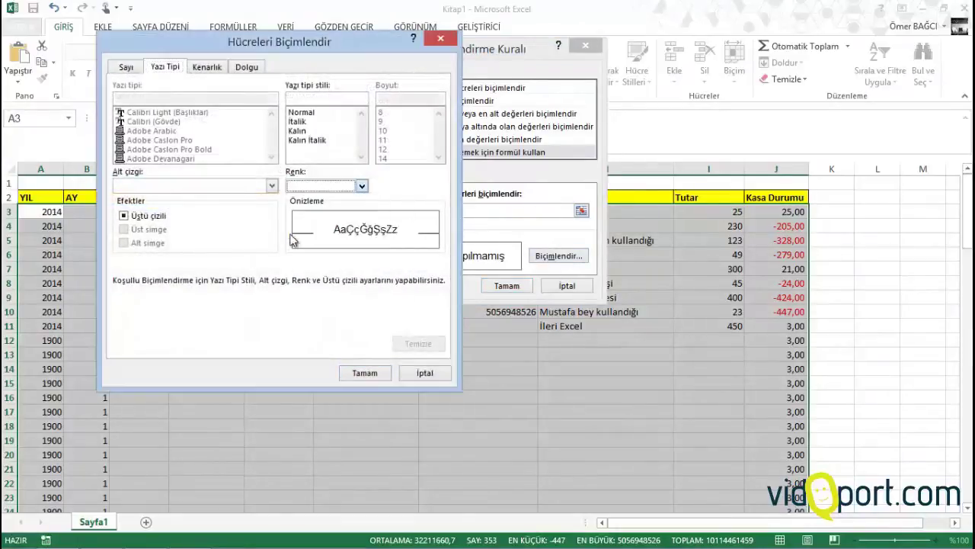
{"action": "left_click", "coordinate": [353, 373]}
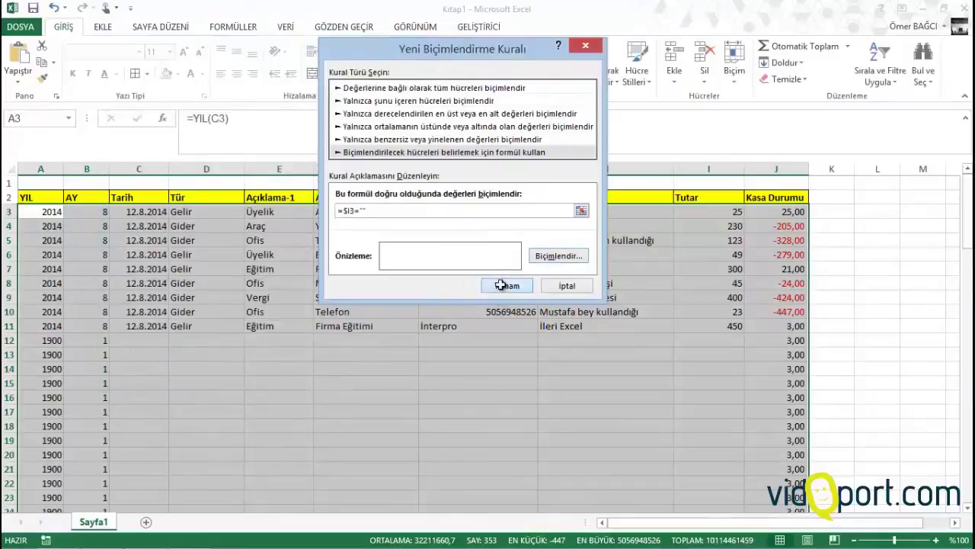
{"action": "left_click", "coordinate": [503, 286]}
{"action": "left_click", "coordinate": [228, 371]}
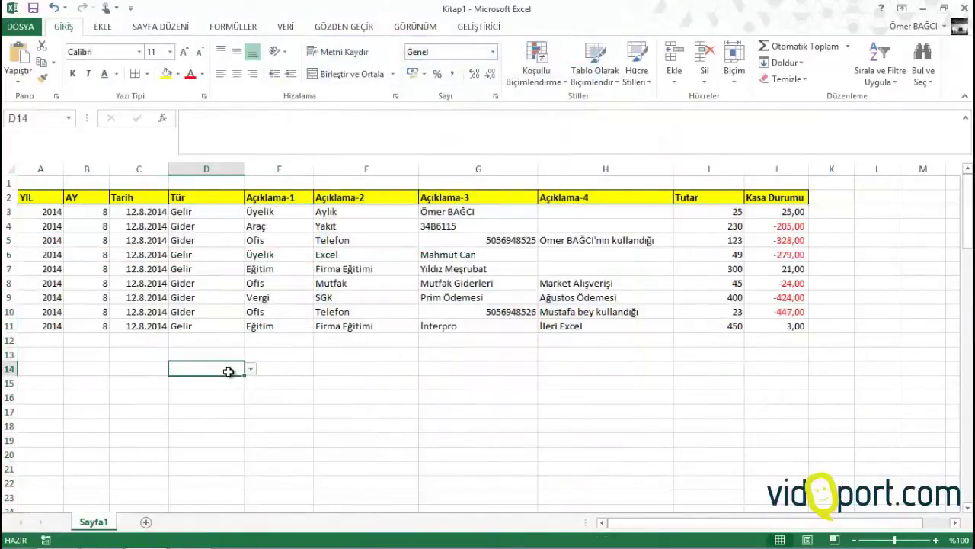
{"action": "key", "text": "Up"}
{"action": "key", "text": "Right"}
{"action": "key", "text": "Right"}
{"action": "key", "text": "Right"}
{"action": "key", "text": "Right"}
{"action": "key", "text": "Right"}
{"action": "key", "text": "Up"}
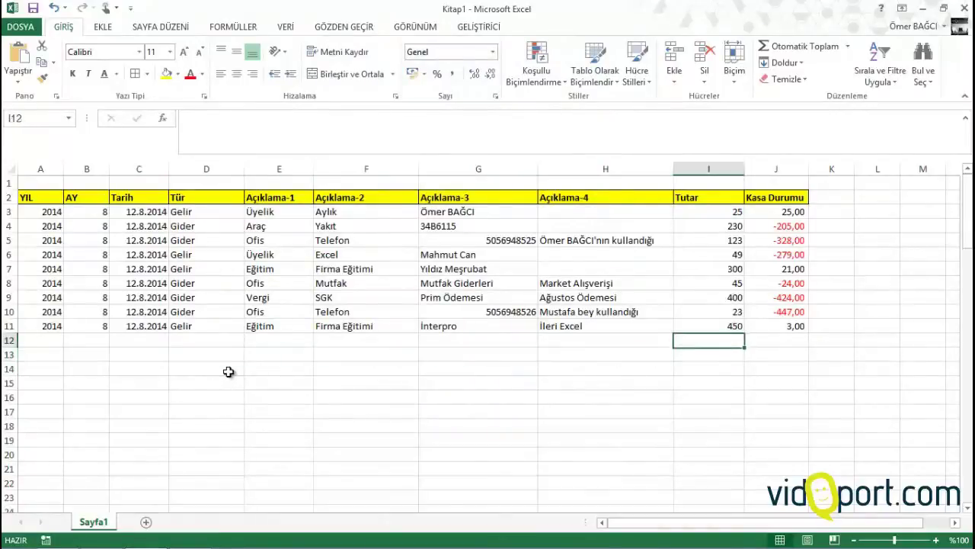
{"action": "type", "text": "34"}
{"action": "key", "text": "Return"}
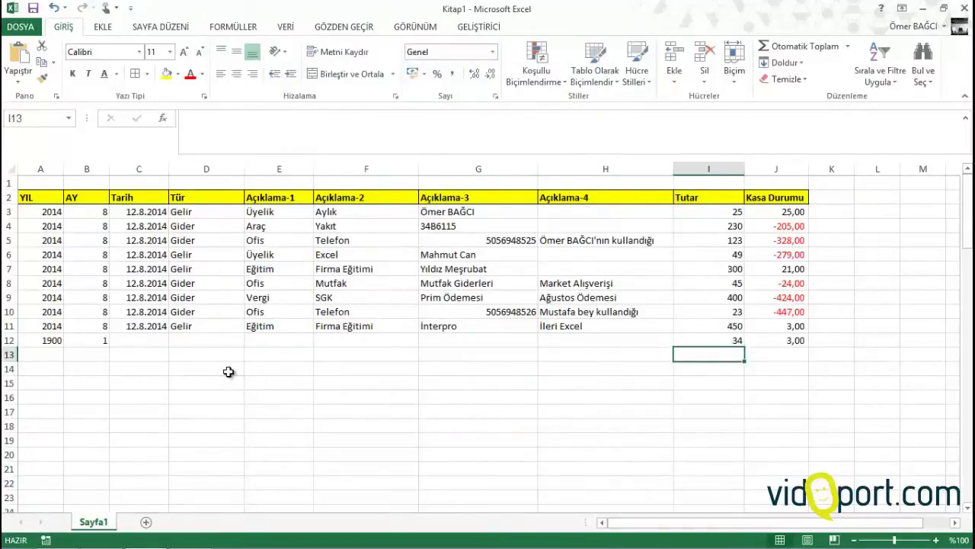
{"action": "key", "text": "Up"}
{"action": "key", "text": "Delete"}
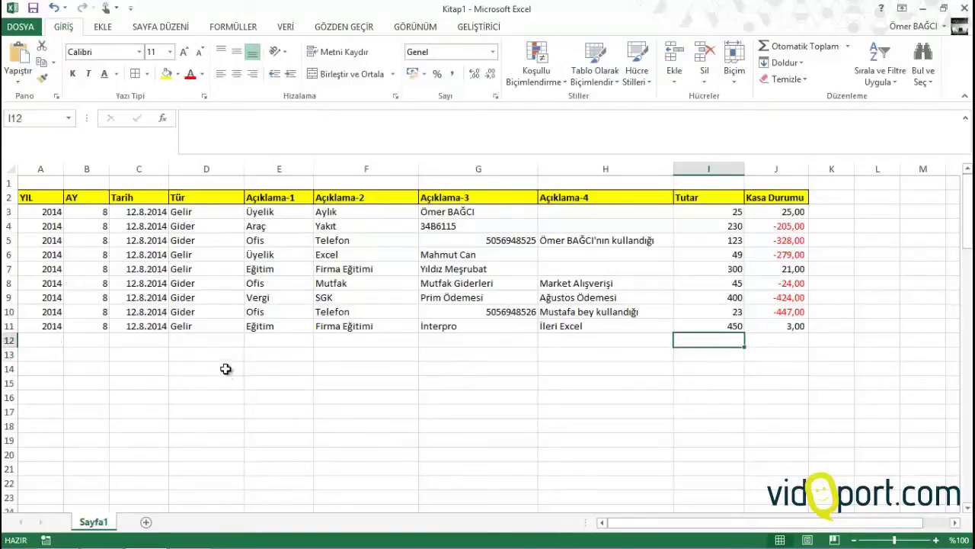
{"action": "key", "text": "Up"}
{"action": "key", "text": "Up"}
{"action": "key", "text": "Up"}
{"action": "key", "text": "Up"}
{"action": "key", "text": "Up"}
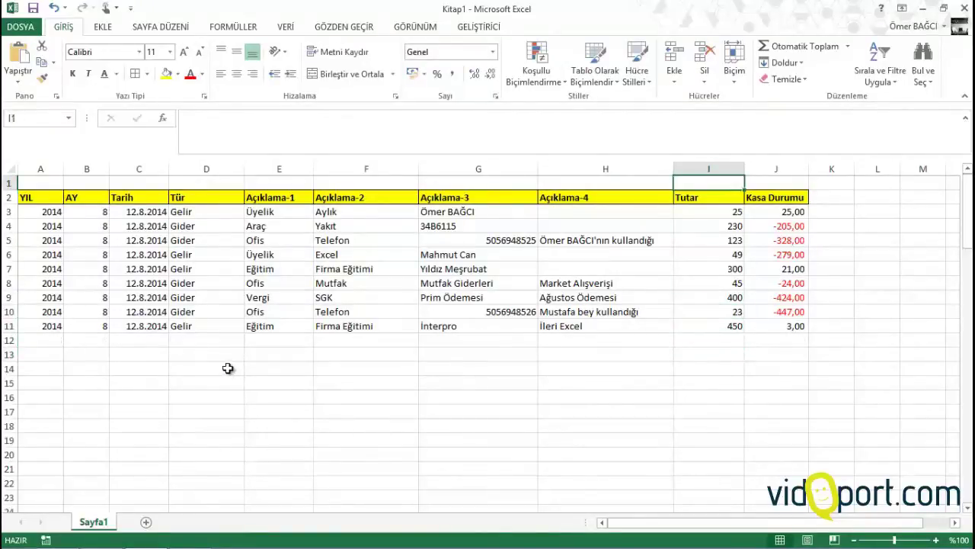
{"action": "key", "text": "Left"}
{"action": "key", "text": "Right"}
{"action": "key", "text": "Left"}
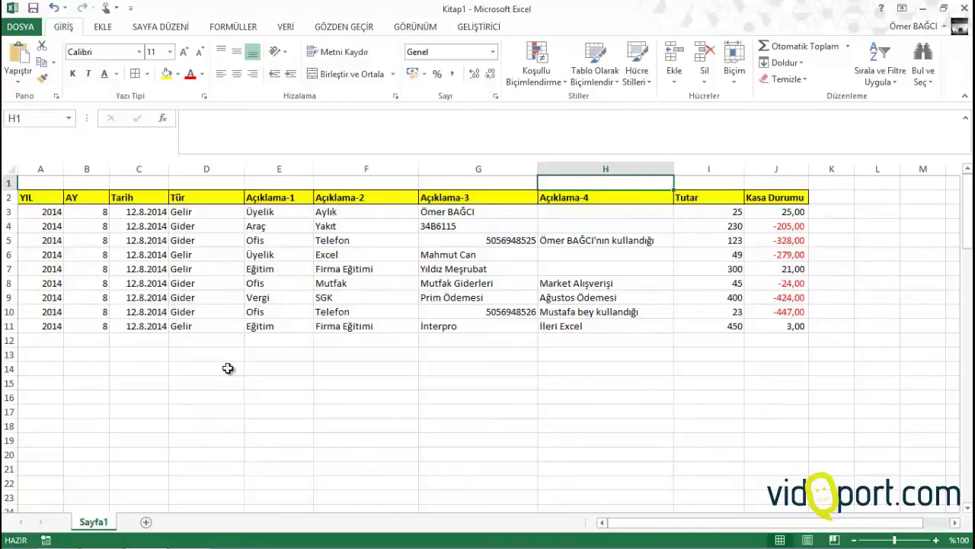
{"action": "key", "text": "Down"}
{"action": "key", "text": "Down"}
{"action": "key", "text": "Left"}
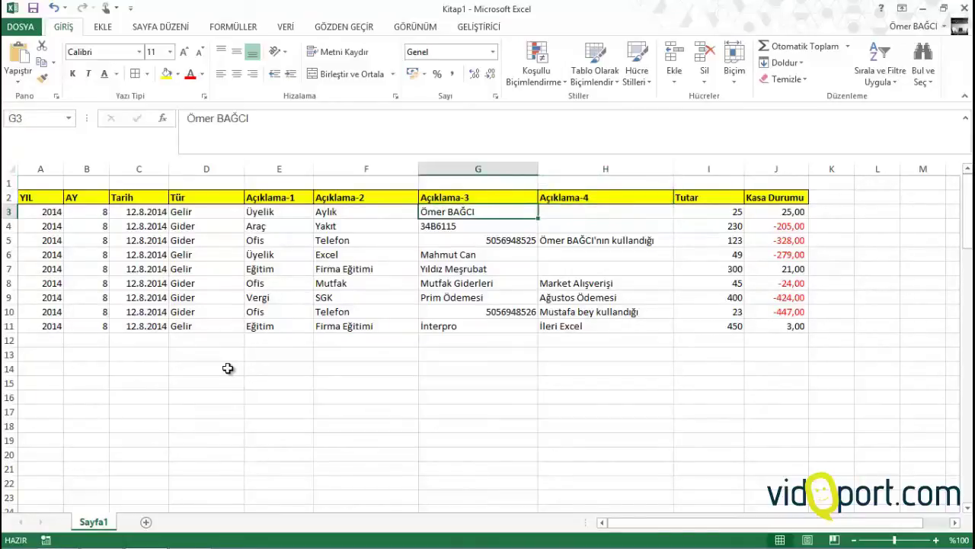
{"action": "key", "text": "Down"}
{"action": "key", "text": "Left"}
{"action": "key", "text": "Left"}
{"action": "key", "text": "Left"}
{"action": "key", "text": "Left"}
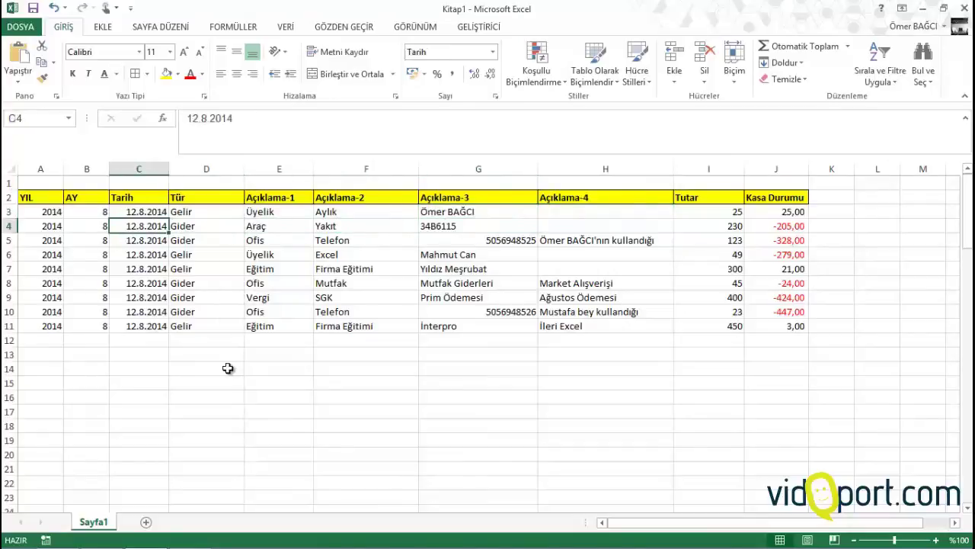
{"action": "key", "text": "Down"}
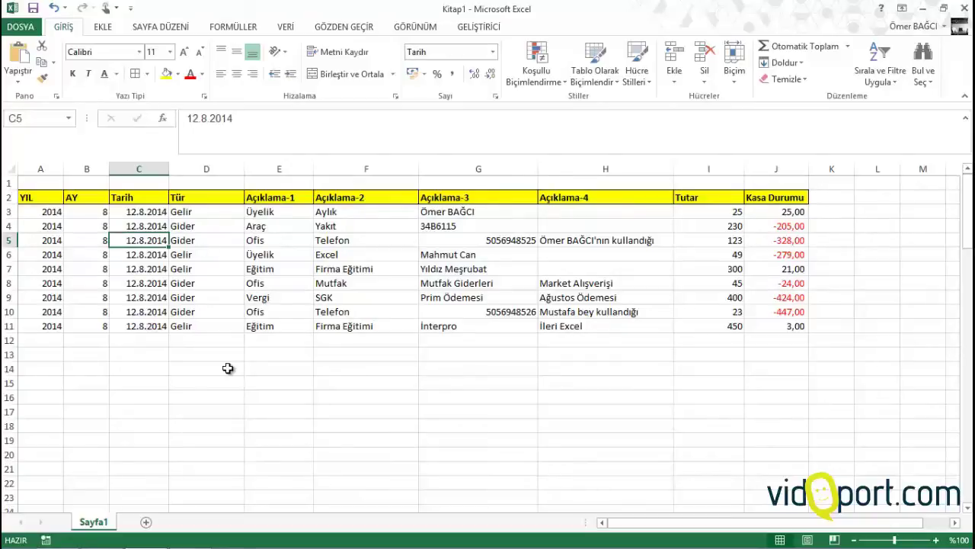
{"action": "key", "text": "Left"}
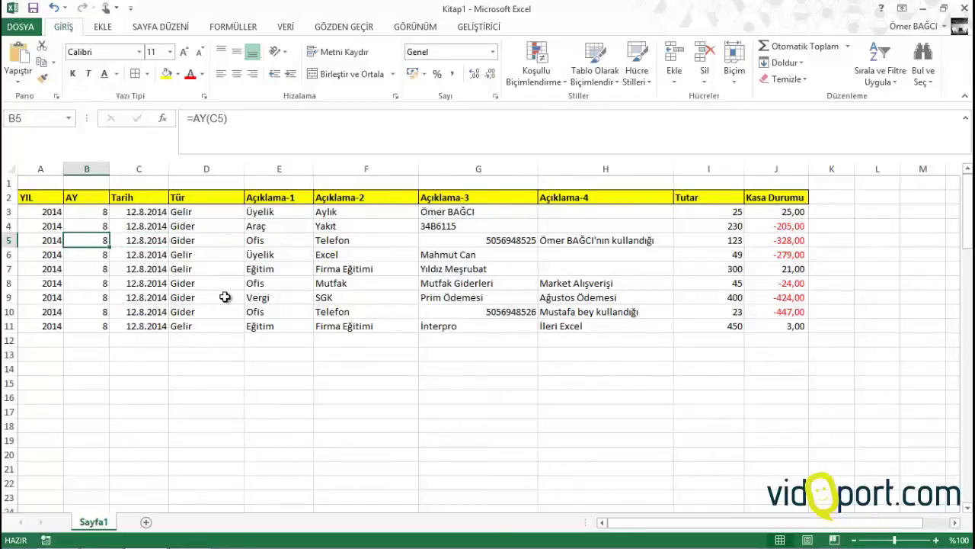
{"action": "left_click", "coordinate": [138, 254]}
{"action": "left_click_drag", "start_coordinate": [138, 254], "coordinate": [138, 283]}
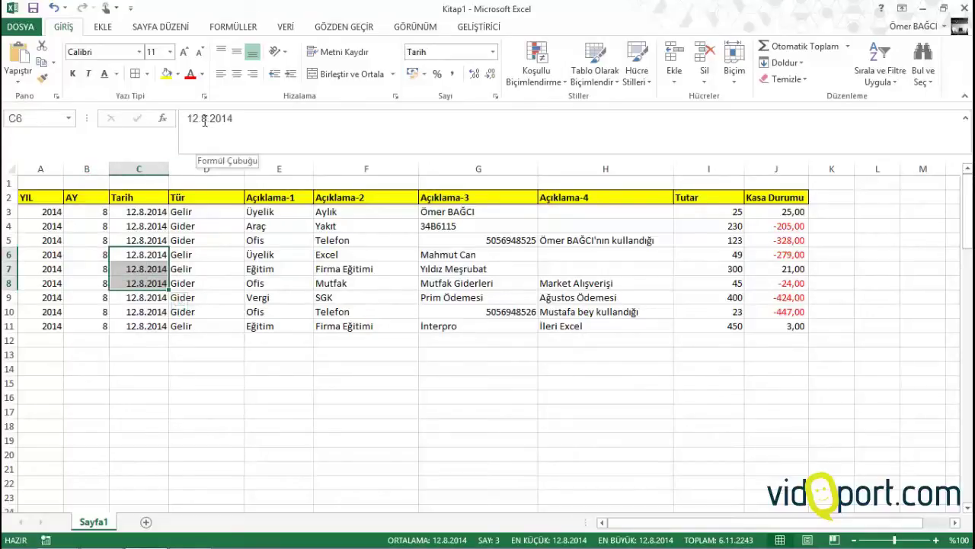
Replace .8. with .7. in the selected C6:C8 dates
{"action": "key", "text": "ctrl+h"}
{"action": "type", "text": ".7."}
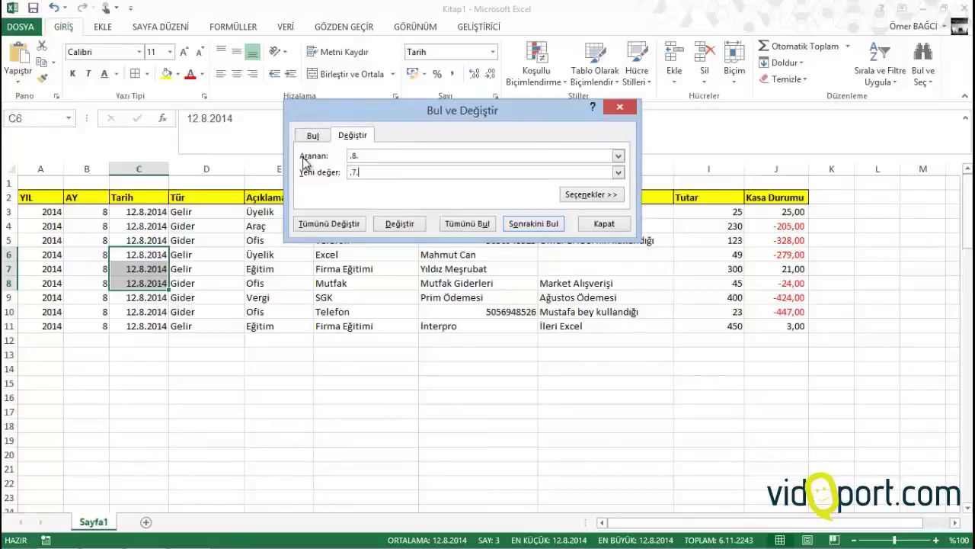
{"action": "left_click", "coordinate": [330, 223]}
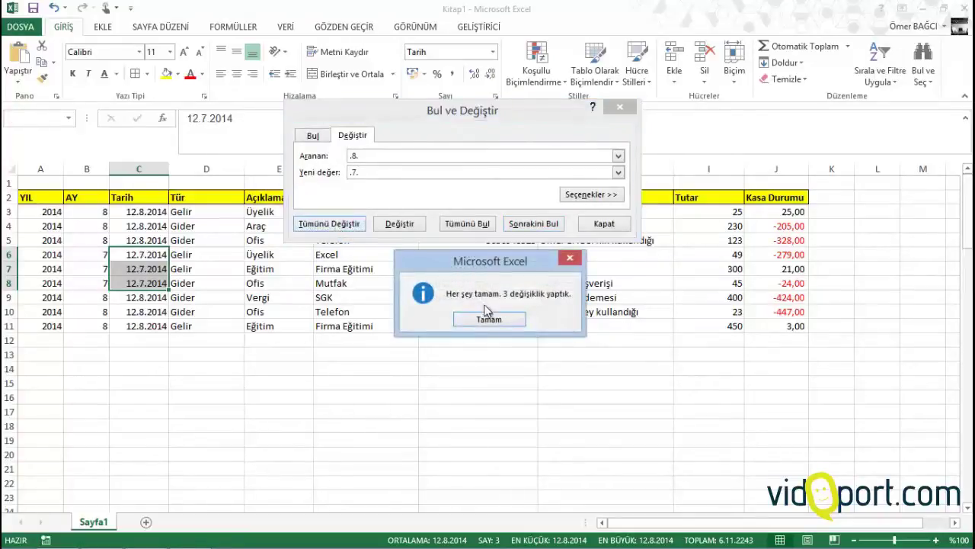
{"action": "left_click", "coordinate": [487, 320]}
{"action": "left_click", "coordinate": [604, 223]}
Check row 7's date, month 7, Tür Gelir and Açıklama-1 values
{"action": "left_click", "coordinate": [137, 268]}
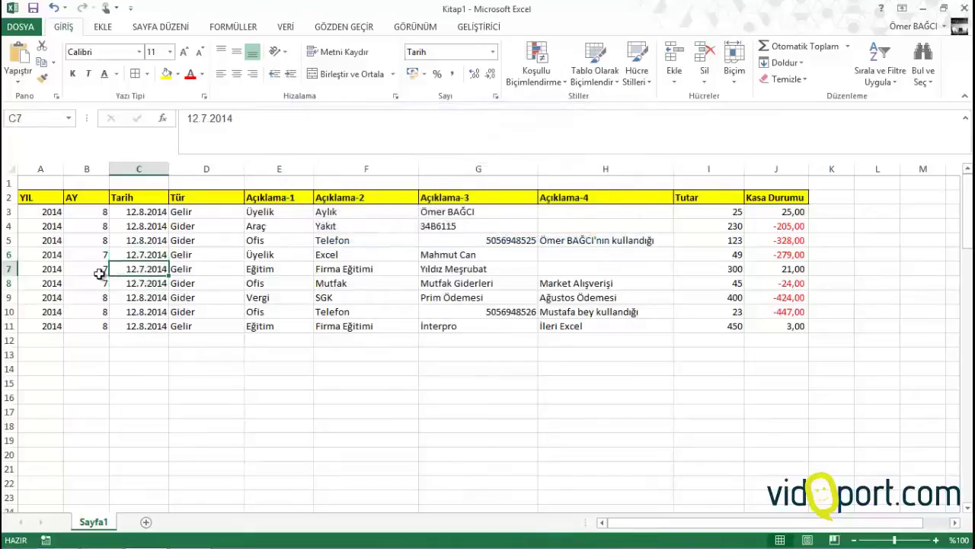
{"action": "left_click", "coordinate": [96, 269]}
{"action": "left_click", "coordinate": [233, 270]}
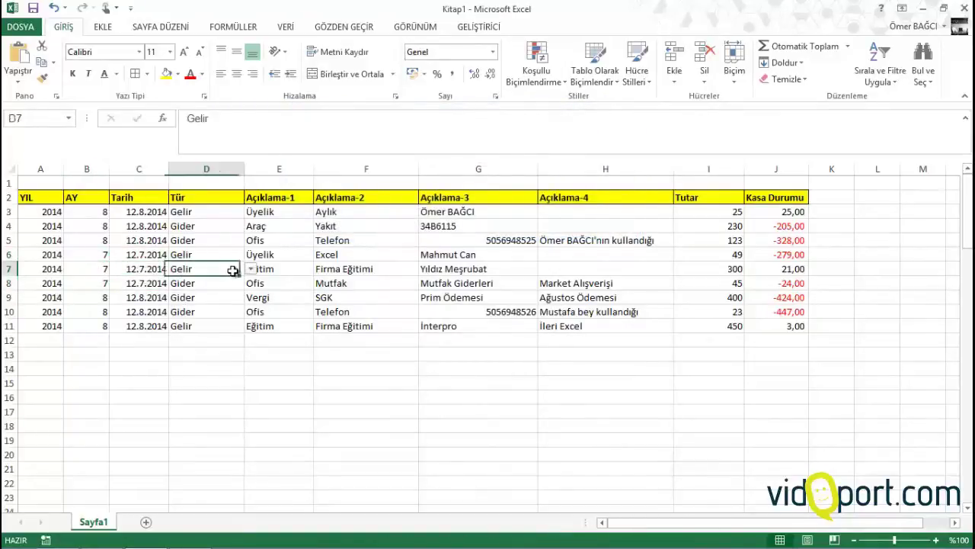
{"action": "left_click", "coordinate": [302, 264]}
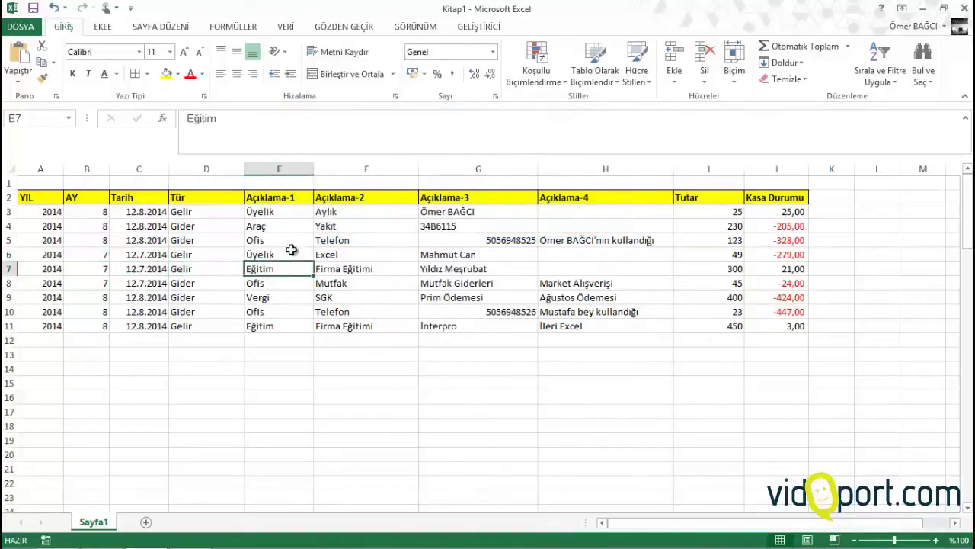
{"action": "left_click", "coordinate": [103, 26]}
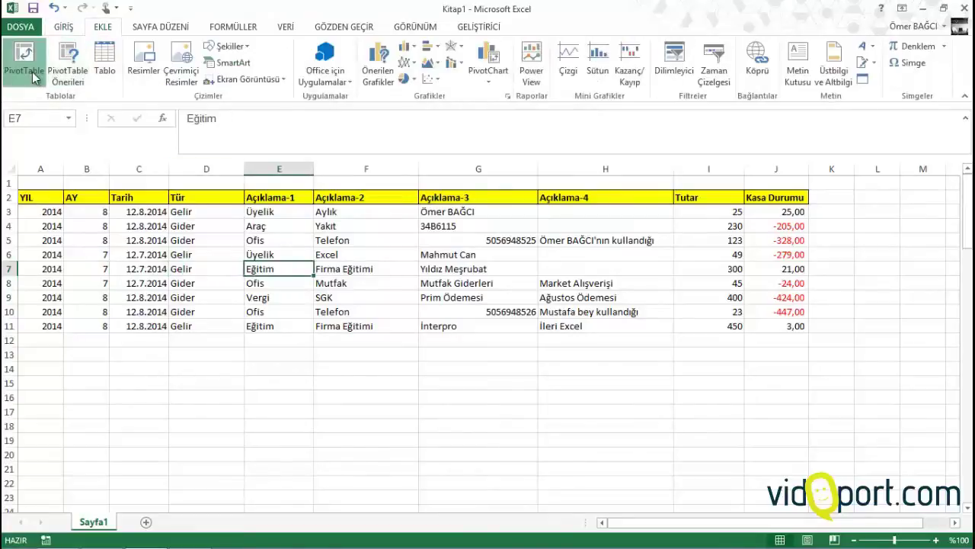
Build a new-sheet pivot: YIL and Tür filters, AY columns, Açıklama-1/-2 rows, counting Tutar
{"action": "left_click", "coordinate": [30, 72]}
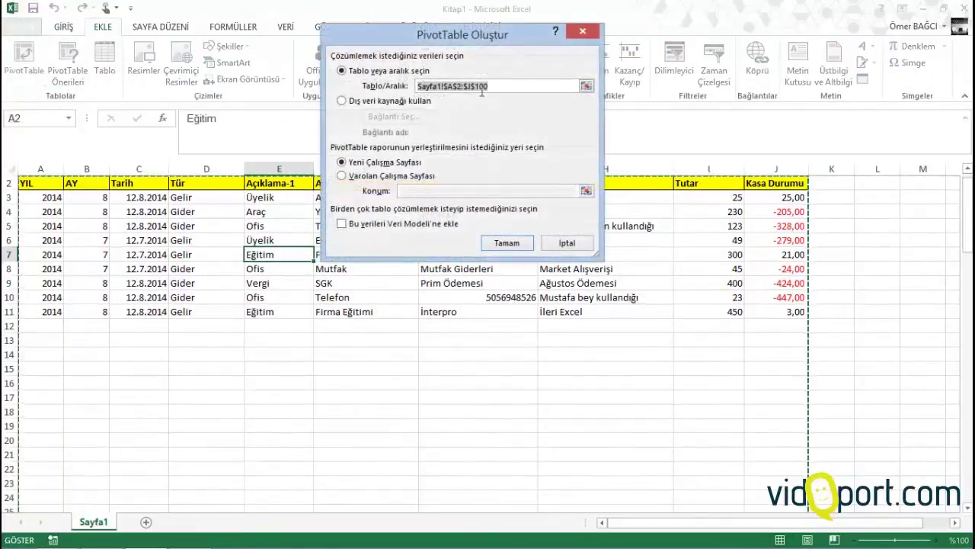
{"action": "left_click", "coordinate": [521, 245]}
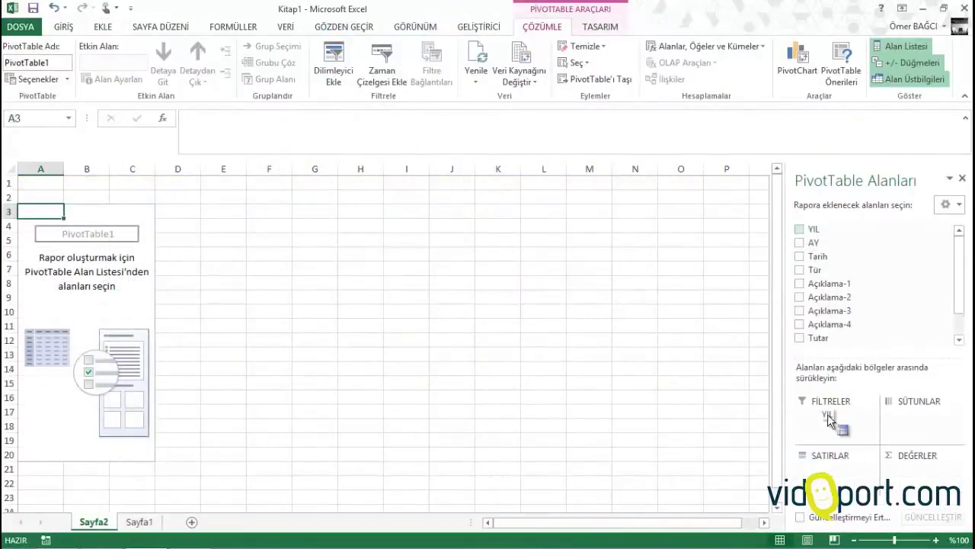
{"action": "left_click_drag", "start_coordinate": [806, 231], "coordinate": [815, 417]}
{"action": "left_click_drag", "start_coordinate": [812, 244], "coordinate": [917, 425]}
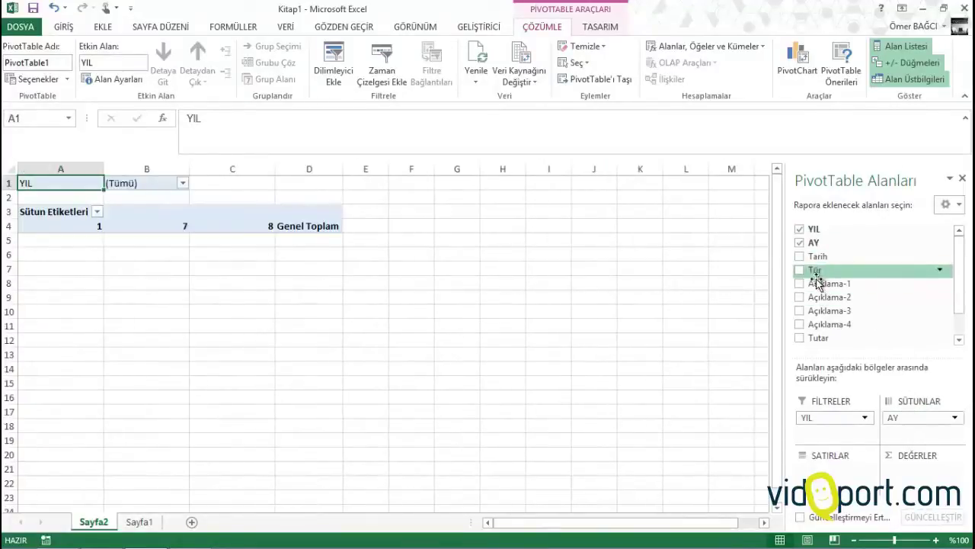
{"action": "left_click_drag", "start_coordinate": [816, 271], "coordinate": [835, 426]}
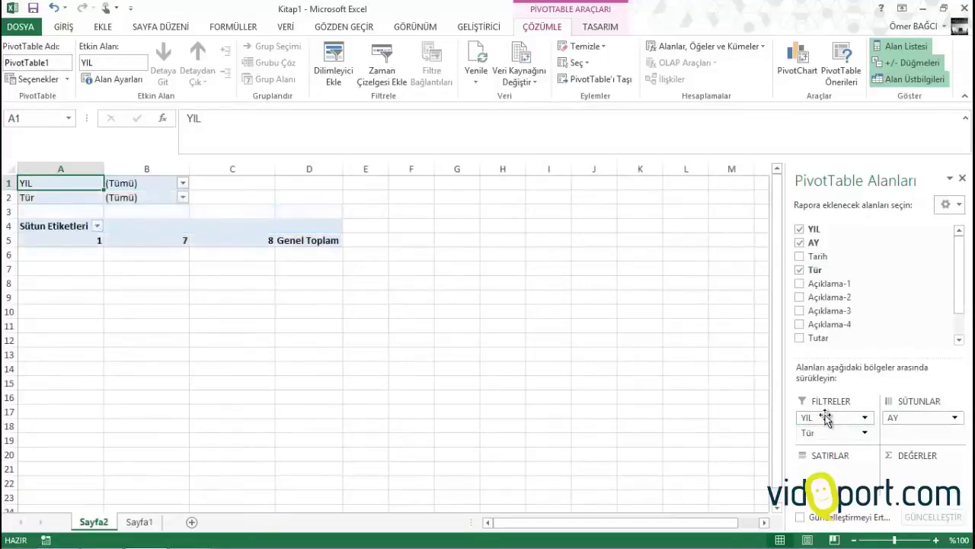
{"action": "mouse_move", "coordinate": [828, 283]}
{"action": "left_mouse_down"}
{"action": "mouse_move", "coordinate": [838, 344]}
{"action": "mouse_move", "coordinate": [819, 467]}
{"action": "left_mouse_up"}
{"action": "left_click_drag", "start_coordinate": [826, 285], "coordinate": [821, 486]}
{"action": "left_click_drag", "start_coordinate": [821, 328], "coordinate": [928, 476]}
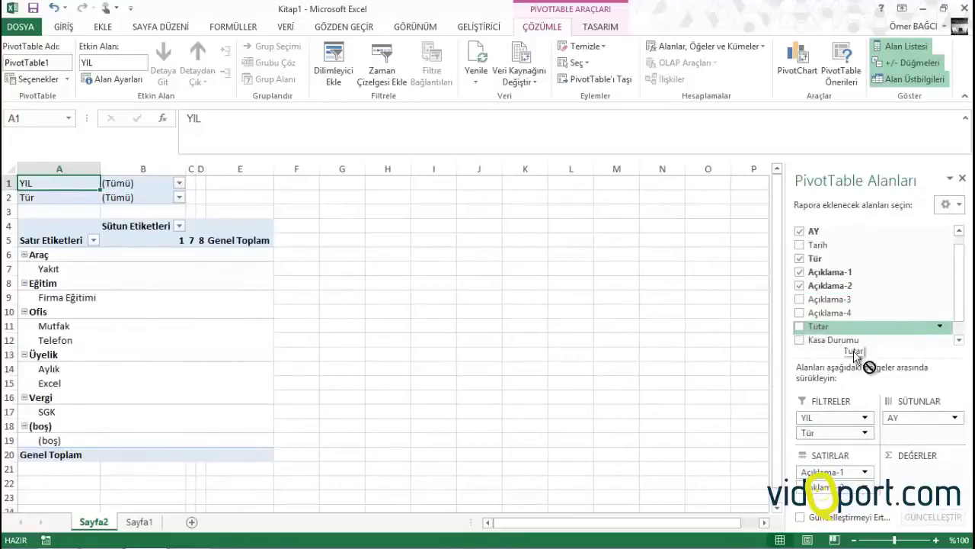
{"action": "left_click", "coordinate": [928, 476]}
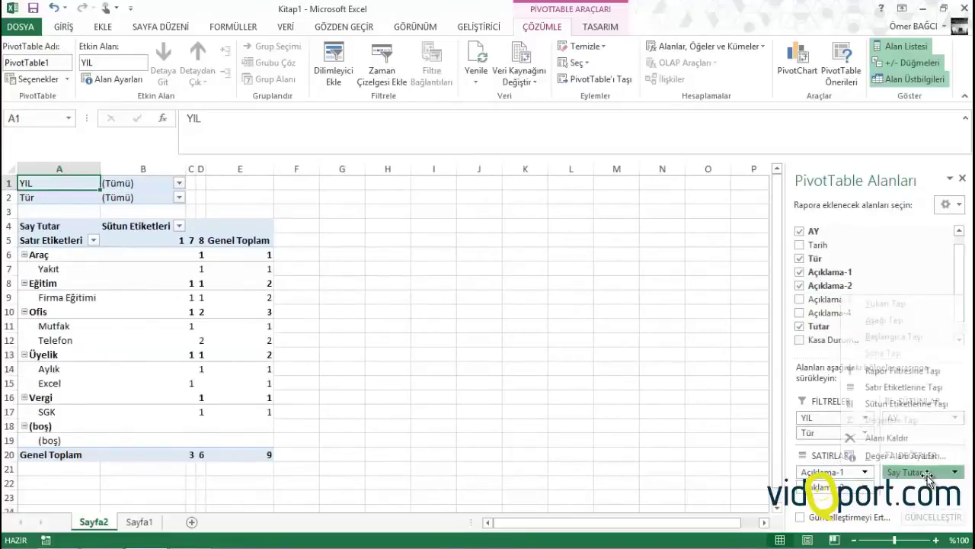
{"action": "left_click", "coordinate": [192, 283]}
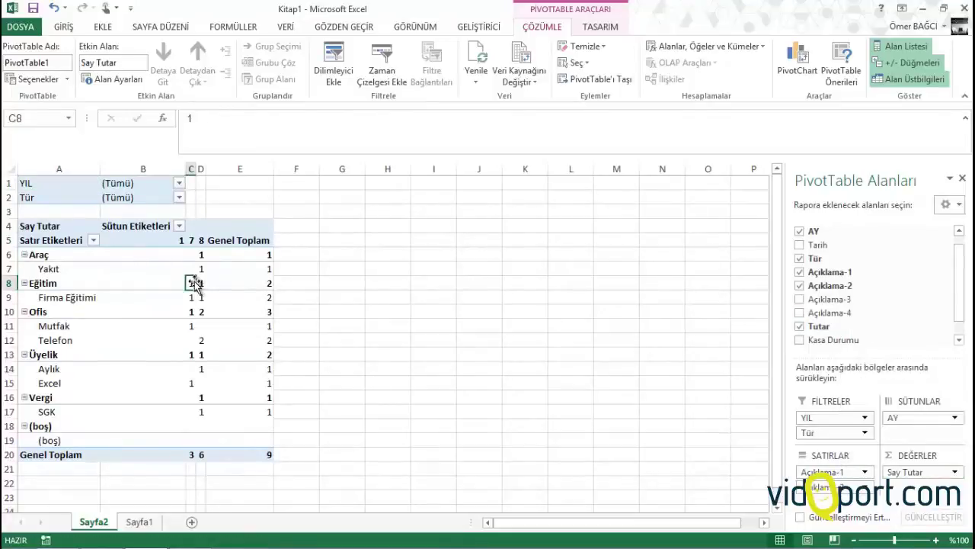
Change the pivot values to summarise Tutar as a sum
{"action": "right_click", "coordinate": [190, 283]}
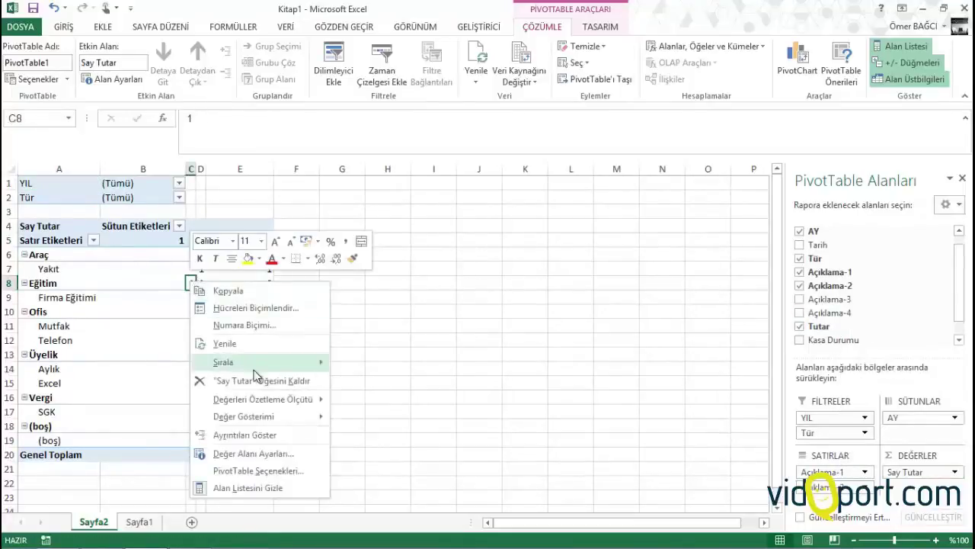
{"action": "mouse_move", "coordinate": [272, 399]}
{"action": "left_click", "coordinate": [342, 395]}
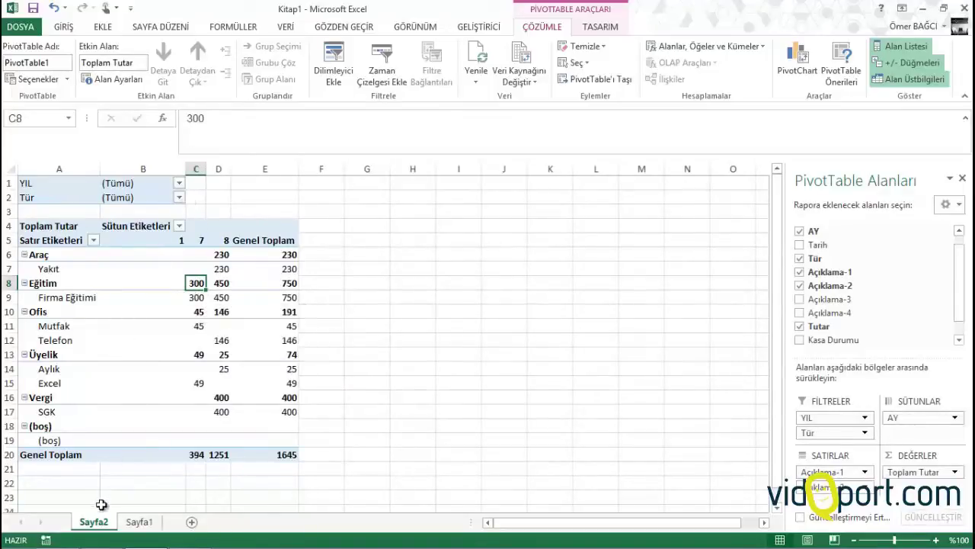
Filter the pivot's Tür field to Gelir only
{"action": "left_click", "coordinate": [178, 198]}
{"action": "left_click", "coordinate": [42, 241]}
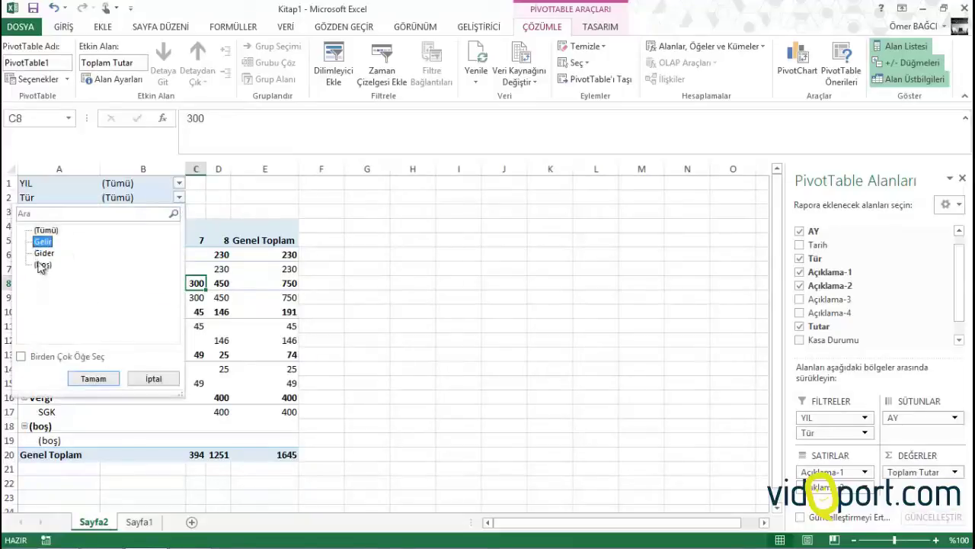
{"action": "left_click", "coordinate": [87, 378]}
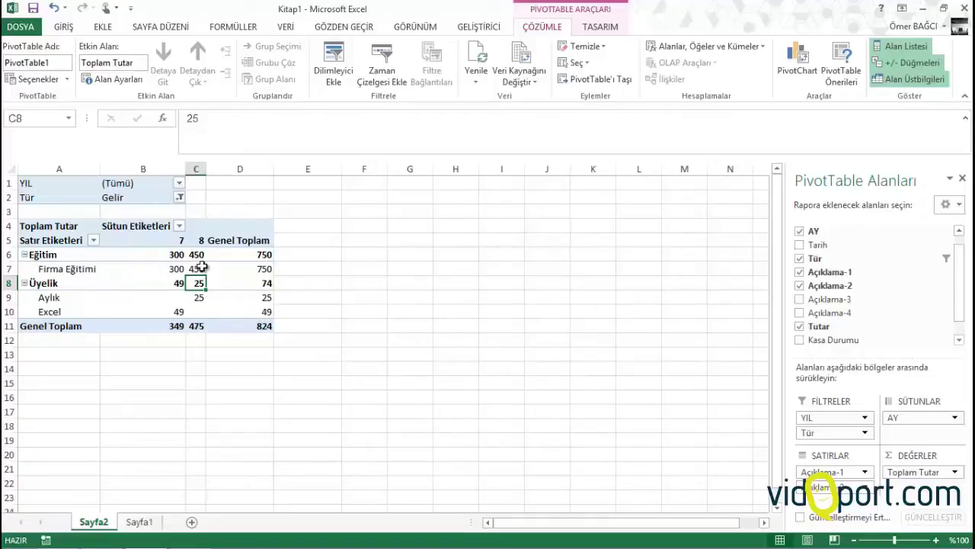
Format the pivot values as Sayı with two decimals
{"action": "right_click", "coordinate": [199, 268]}
{"action": "left_click", "coordinate": [262, 310]}
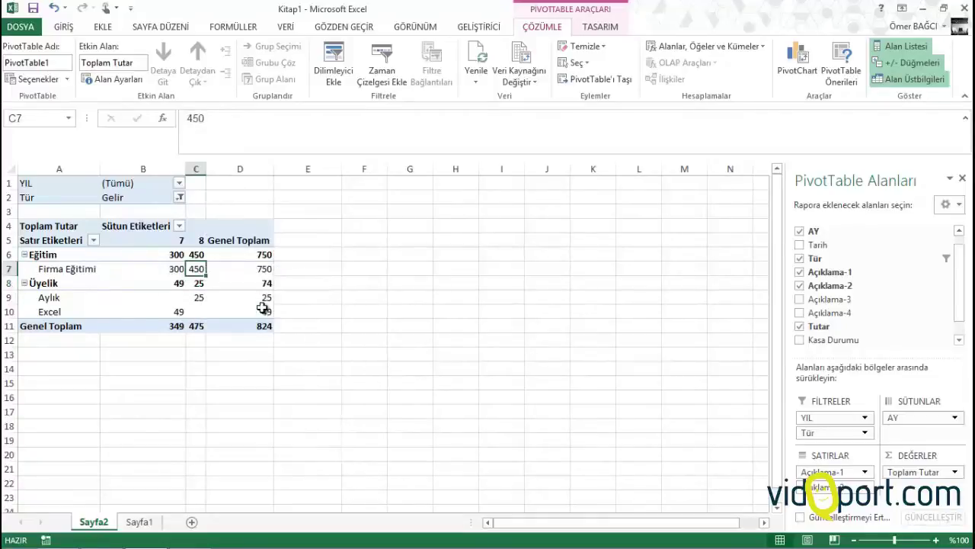
{"action": "left_click", "coordinate": [110, 207]}
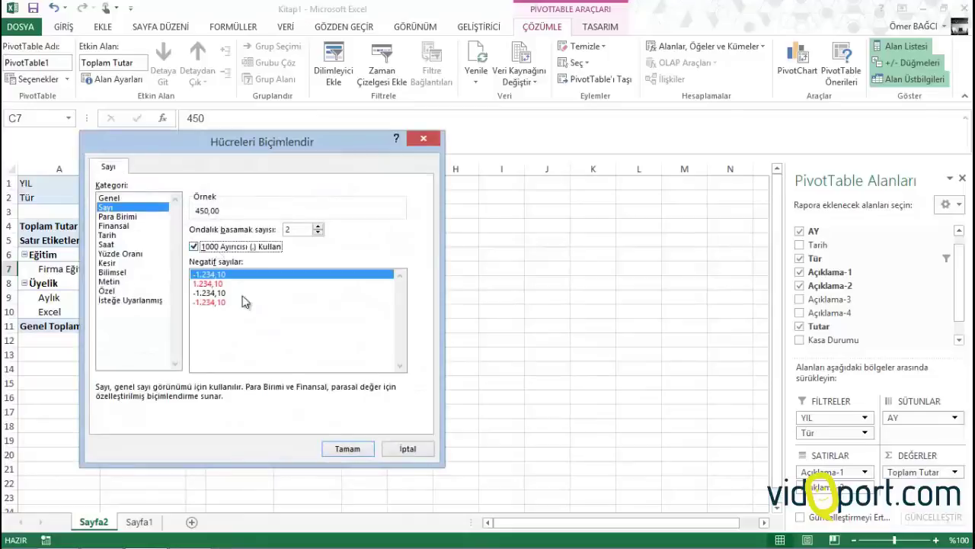
{"action": "left_click", "coordinate": [350, 448]}
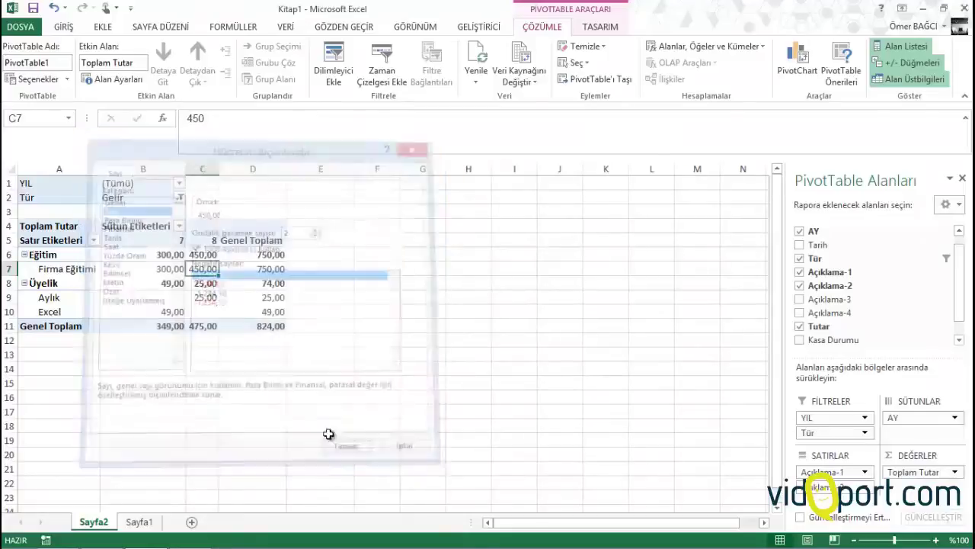
Rename the column header to Aylar and the row header to Tür
{"action": "left_click", "coordinate": [118, 226]}
{"action": "type", "text": "Aylar"}
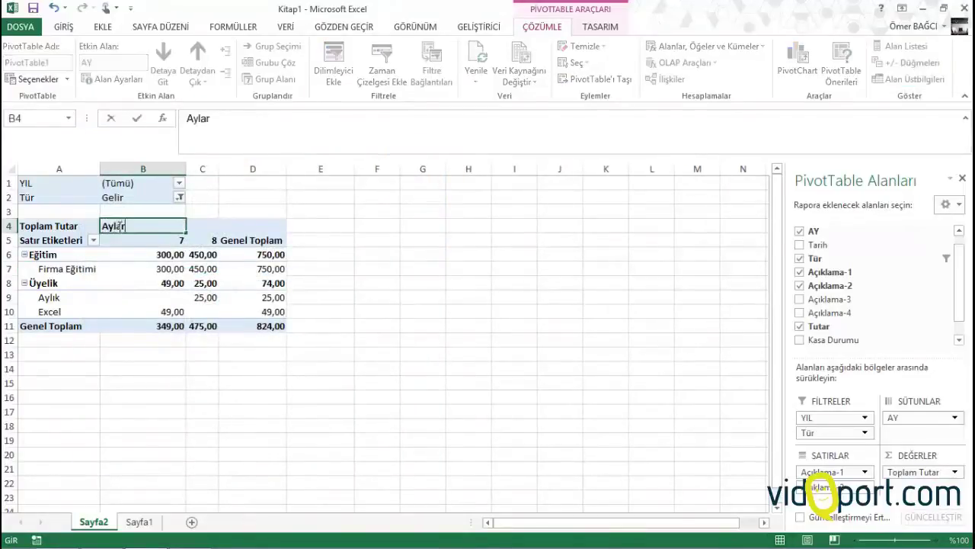
{"action": "key", "text": "Return"}
{"action": "key", "text": "Left"}
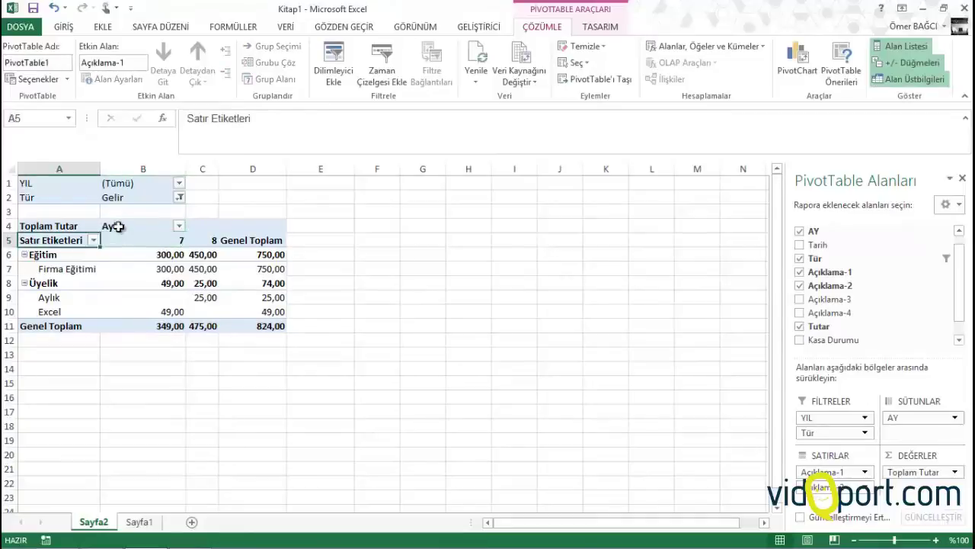
{"action": "type", "text": "Tğr"}
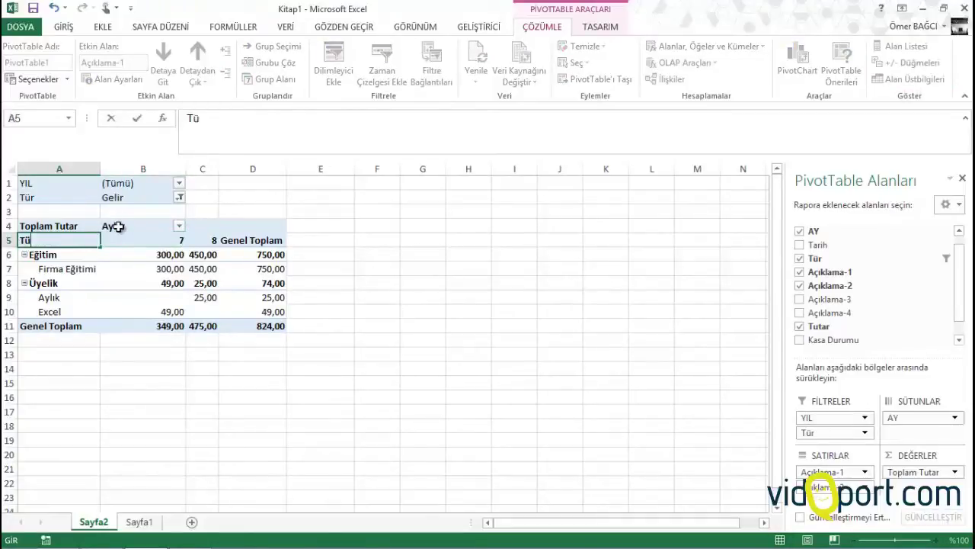
{"action": "type", "text": "r"}
{"action": "key", "text": "Up"}
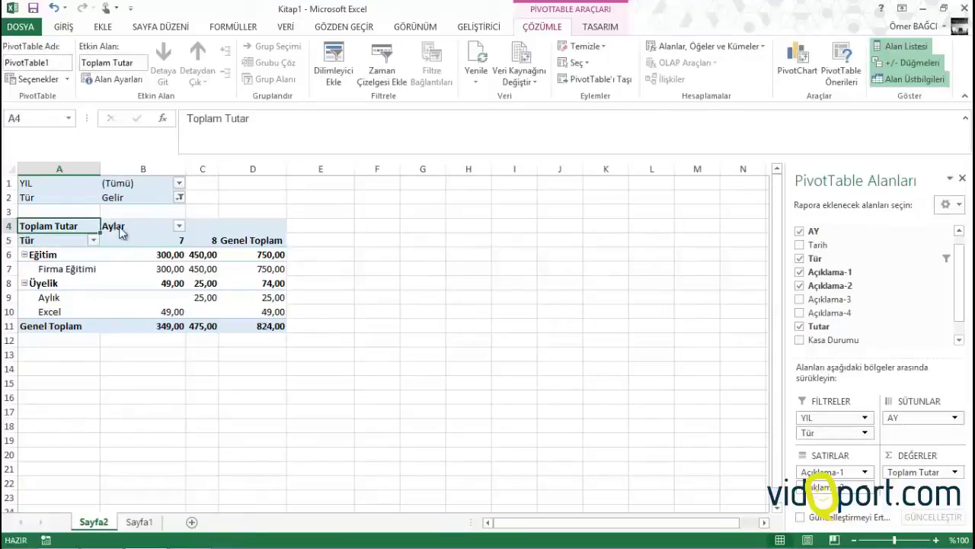
Blank out the Toplam Tutar values header
{"action": "key", "text": "Delete"}
{"action": "key", "text": "Return"}
{"action": "key", "text": "Delete"}
{"action": "key", "text": "Return"}
{"action": "key", "text": "BackSpace"}
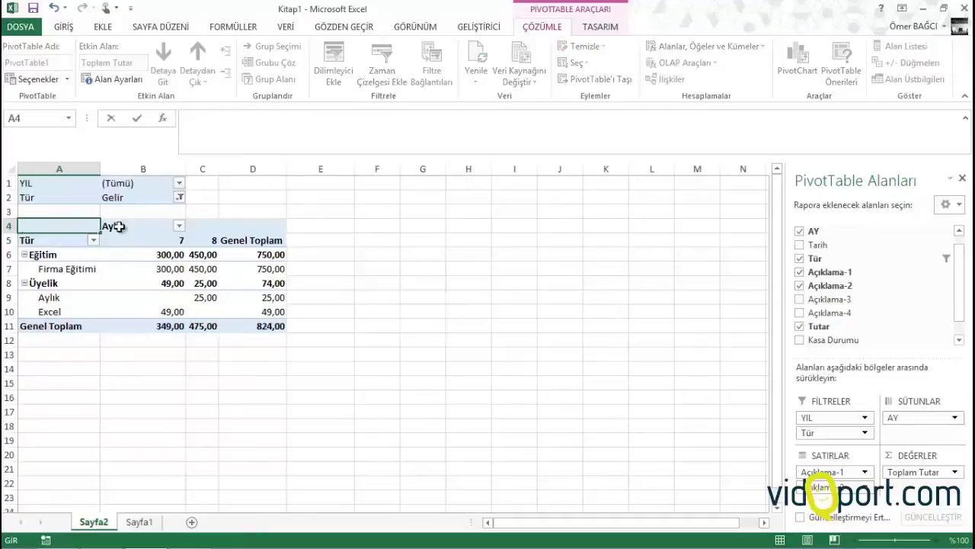
{"action": "key", "text": "Return"}
{"action": "key", "text": "Down"}
{"action": "key", "text": "Down"}
{"action": "key", "text": "Down"}
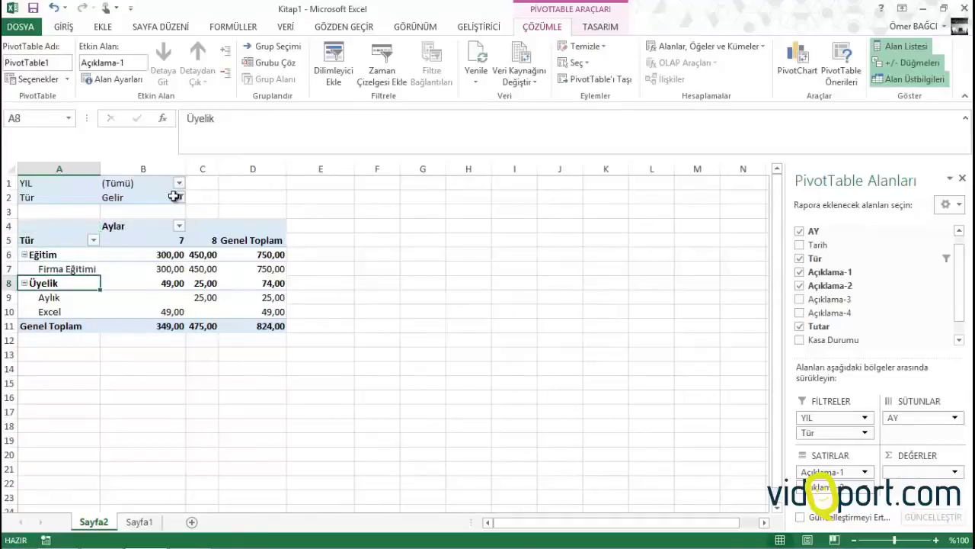
Rename the Sayfa2 pivot sheet to Gelir Raporu
{"action": "left_click", "coordinate": [121, 185]}
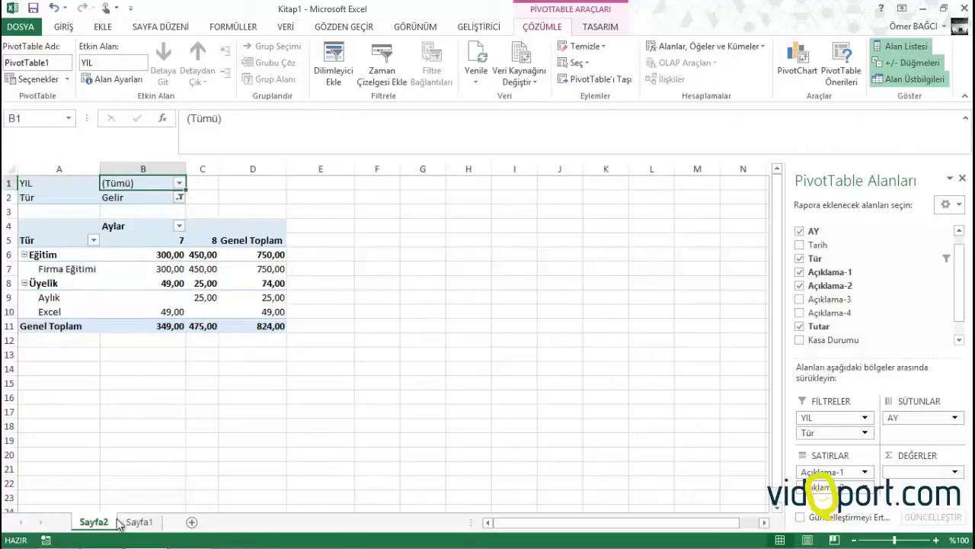
{"action": "double_click", "coordinate": [95, 522]}
{"action": "type", "text": "Ge"}
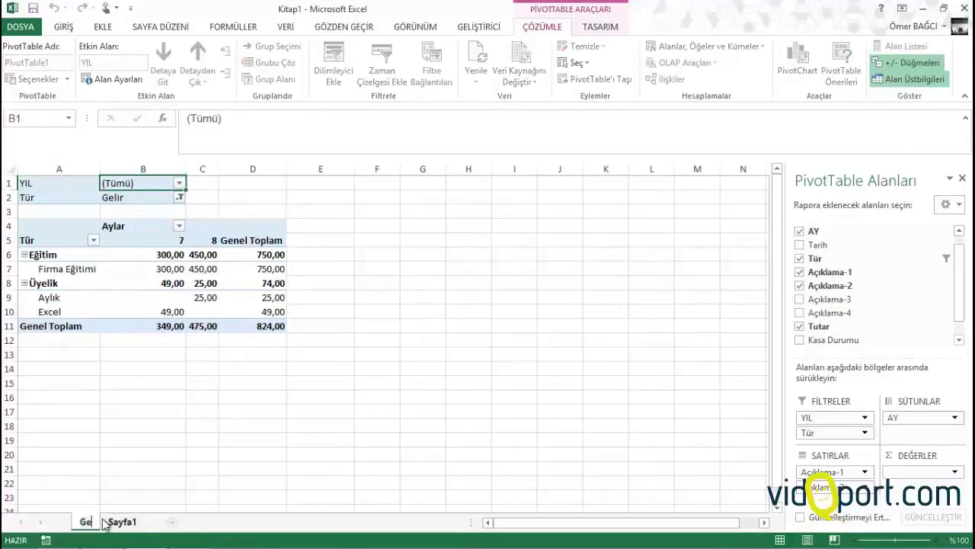
{"action": "type", "text": "lir-Ta"}
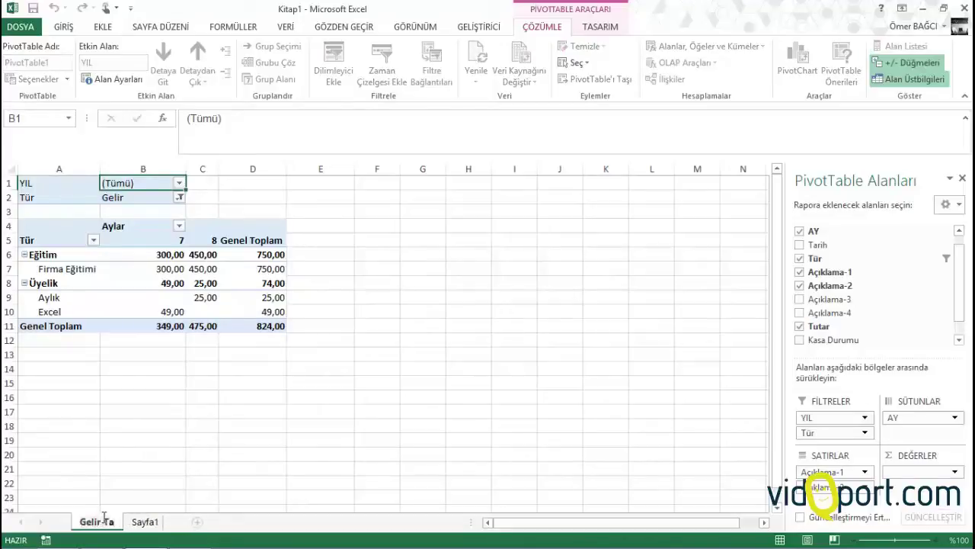
{"action": "key", "text": "BackSpace"}
{"action": "key", "text": "BackSpace"}
{"action": "type", "text": "Raporu"}
{"action": "key", "text": "Return"}
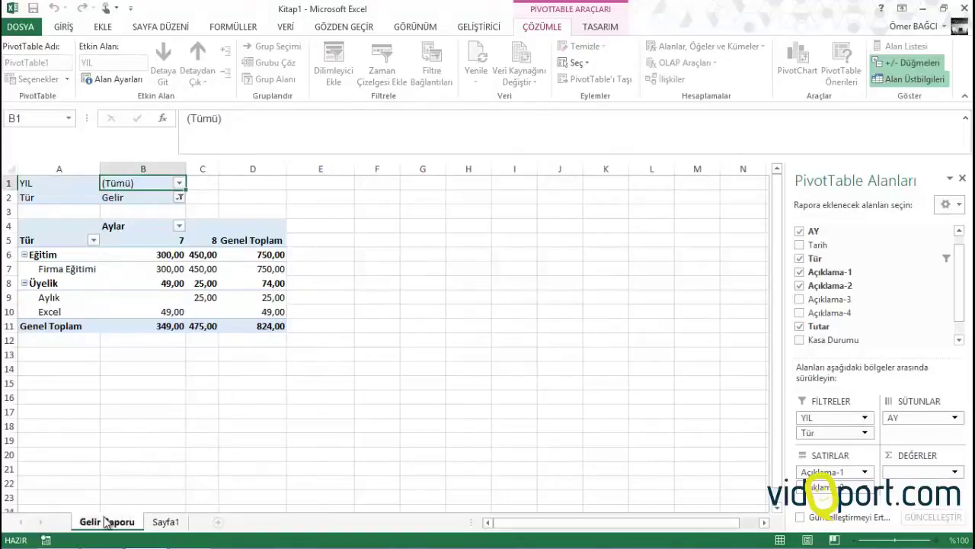
Rename the Sayfa1 data sheet to Veri Girişi
{"action": "left_click", "coordinate": [167, 521]}
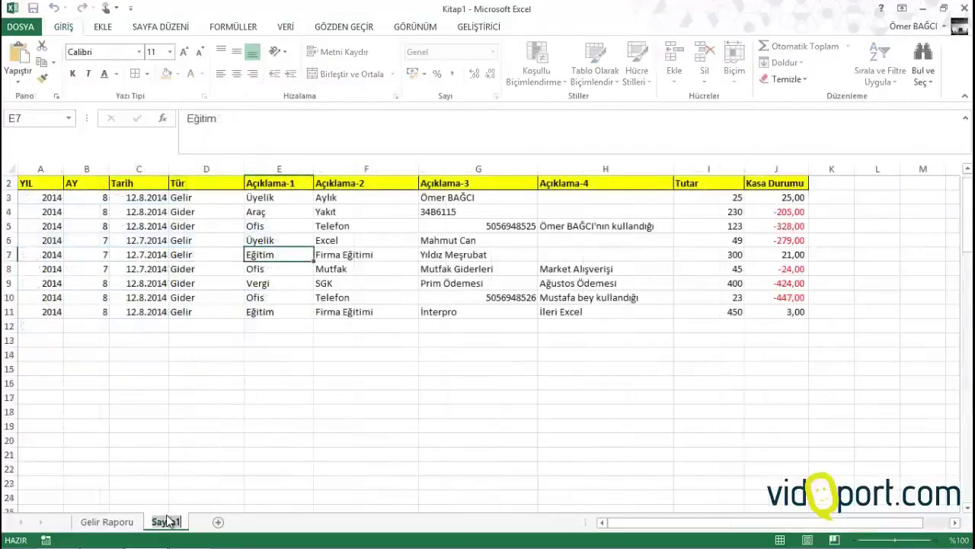
{"action": "type", "text": "Veri Girişi"}
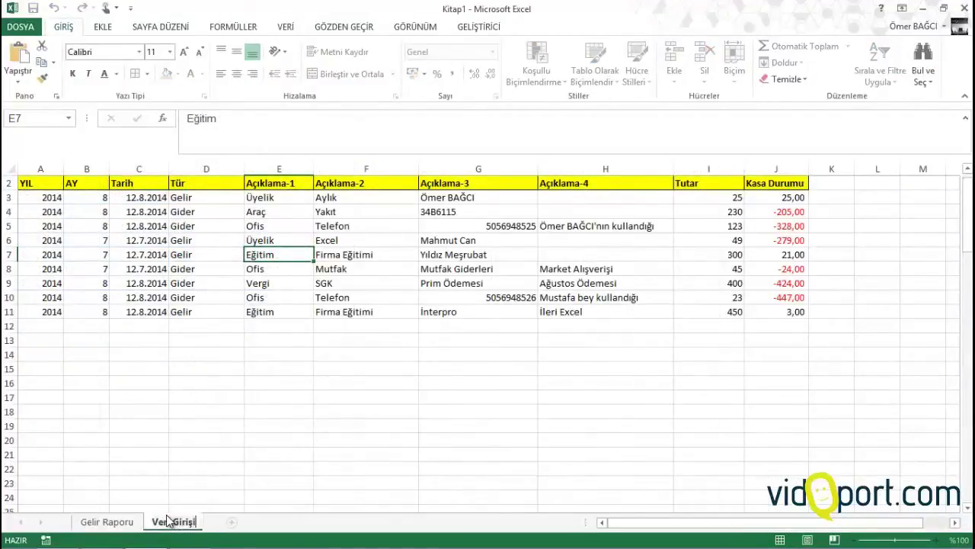
{"action": "key", "text": "Return"}
Create a second new-sheet pivot with YIL and Tür filters, Açıklama-1/-2 rows and Tutar values
{"action": "left_click", "coordinate": [237, 256]}
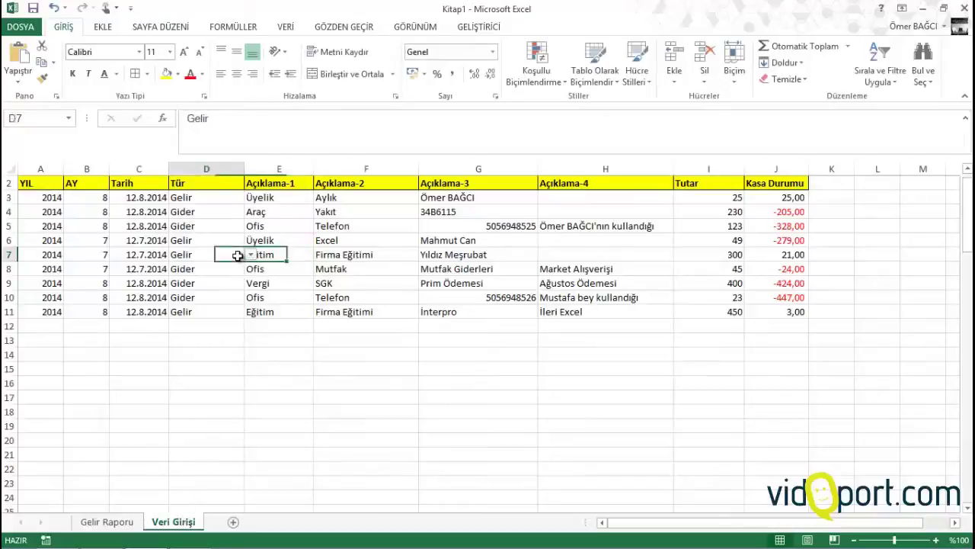
{"action": "left_click", "coordinate": [103, 27]}
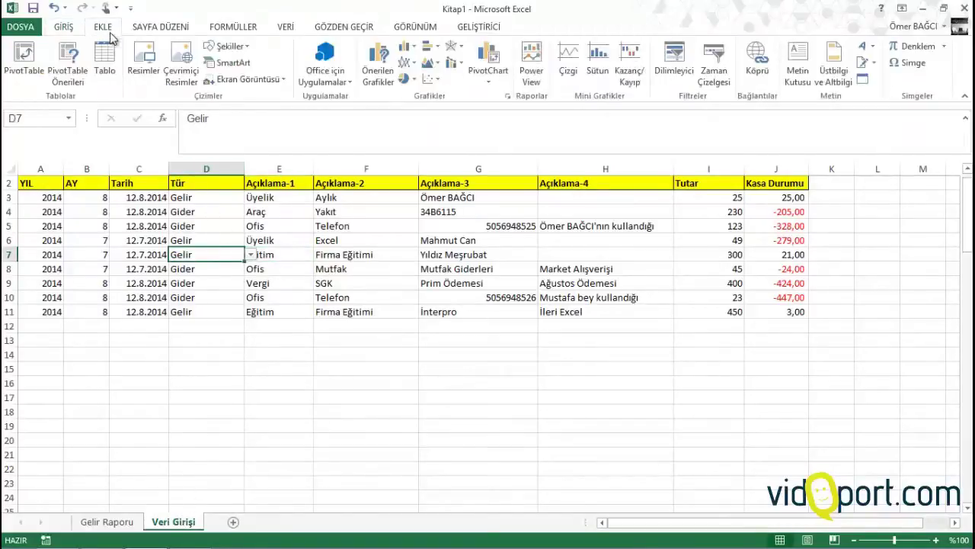
{"action": "left_click", "coordinate": [38, 57]}
{"action": "left_click", "coordinate": [491, 237]}
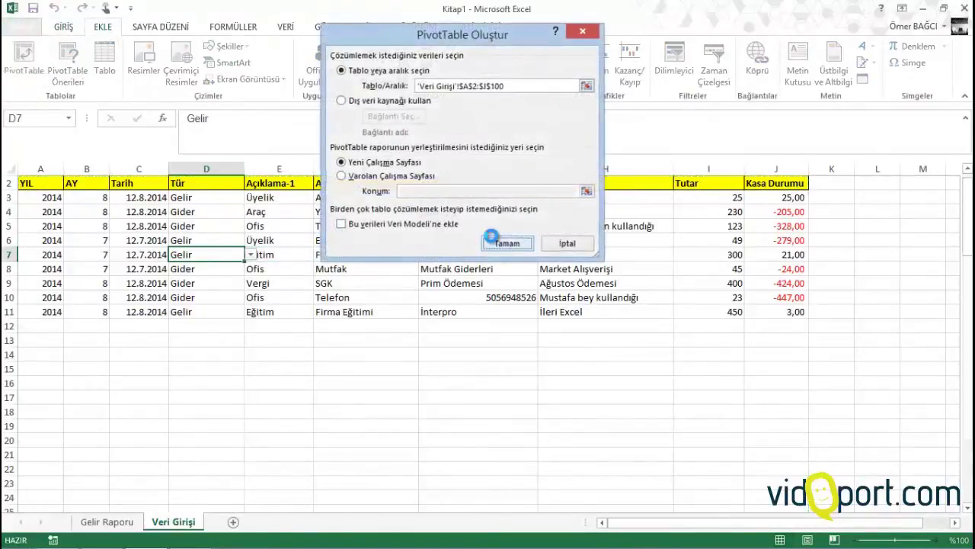
{"action": "mouse_move", "coordinate": [809, 229]}
{"action": "left_mouse_down"}
{"action": "mouse_move", "coordinate": [838, 408]}
{"action": "mouse_move", "coordinate": [829, 419]}
{"action": "left_mouse_up"}
{"action": "mouse_move", "coordinate": [819, 270]}
{"action": "left_mouse_down"}
{"action": "mouse_move", "coordinate": [827, 433]}
{"action": "mouse_move", "coordinate": [826, 370]}
{"action": "left_mouse_up"}
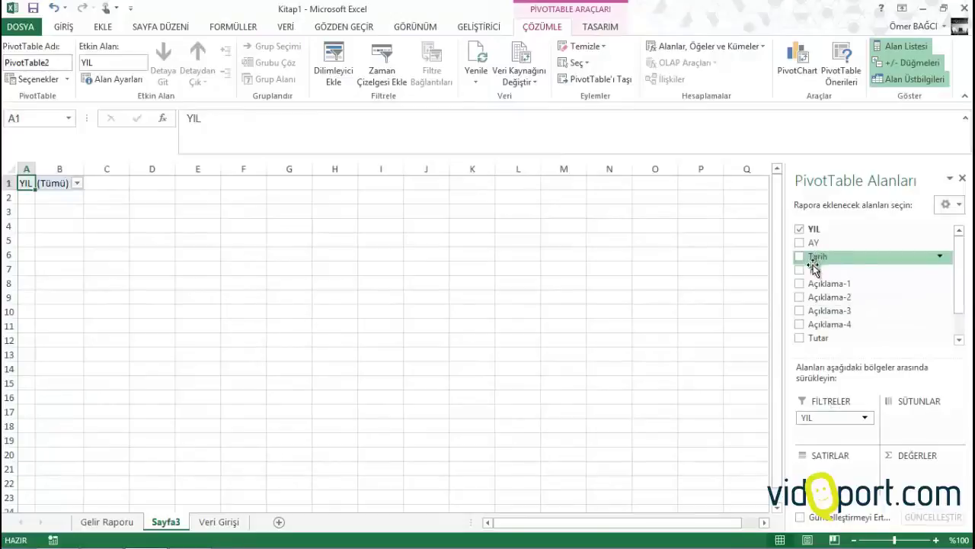
{"action": "left_click_drag", "start_coordinate": [813, 268], "coordinate": [830, 434]}
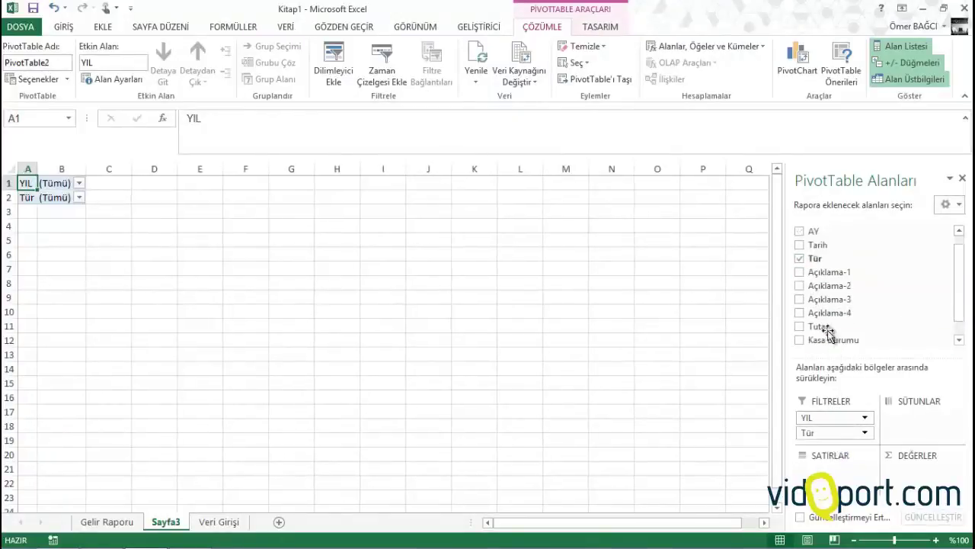
{"action": "left_click_drag", "start_coordinate": [829, 272], "coordinate": [829, 468]}
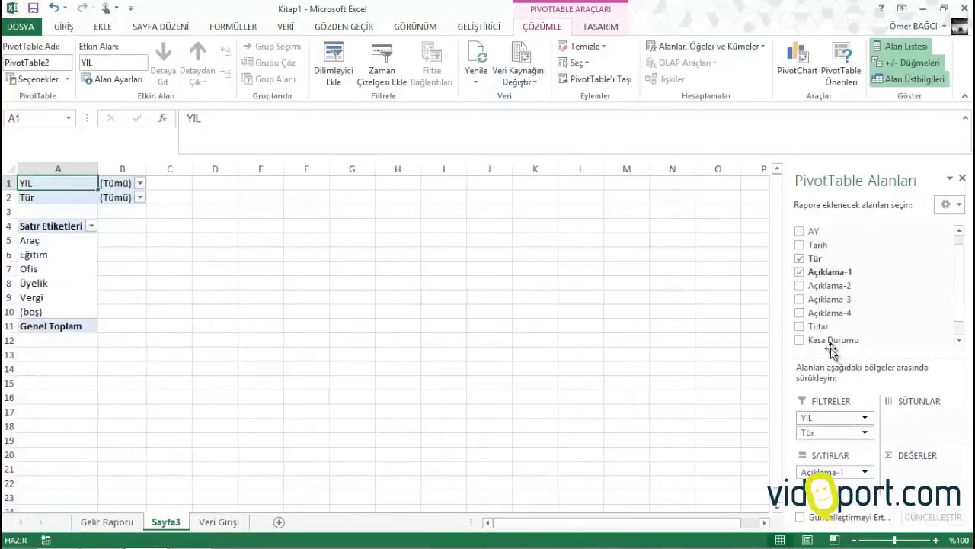
{"action": "left_click_drag", "start_coordinate": [831, 285], "coordinate": [844, 492]}
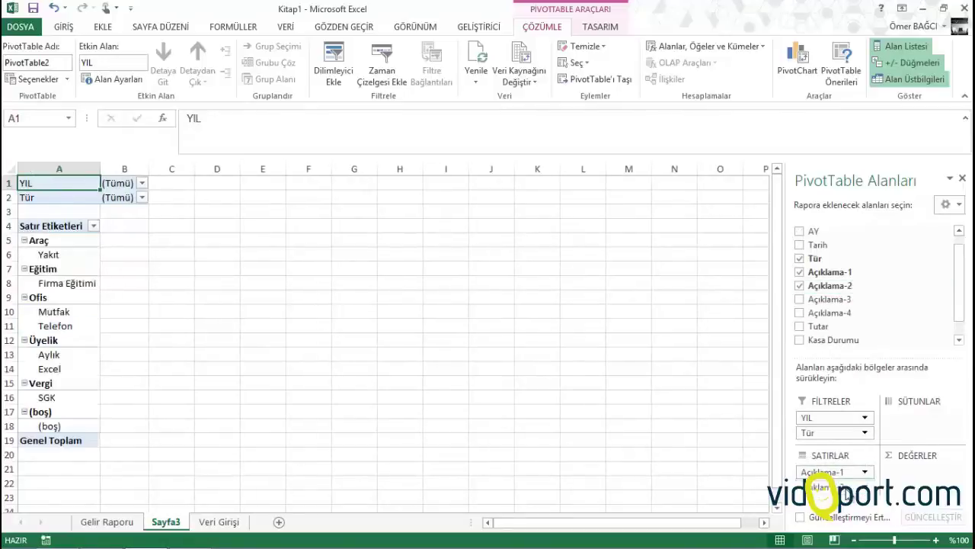
{"action": "left_click_drag", "start_coordinate": [823, 327], "coordinate": [916, 479]}
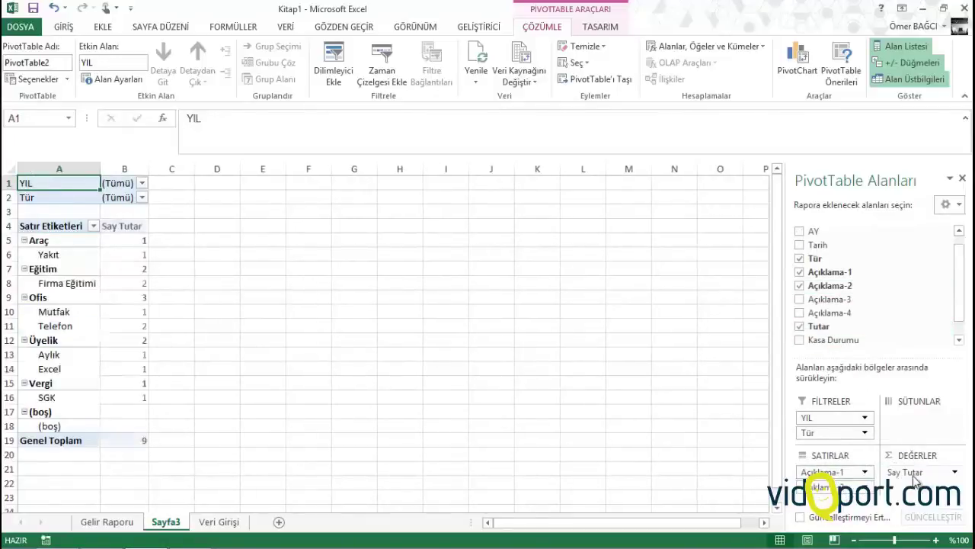
Summarise the new pivot's Tutar as sums and filter Tür to Gider
{"action": "right_click", "coordinate": [145, 271]}
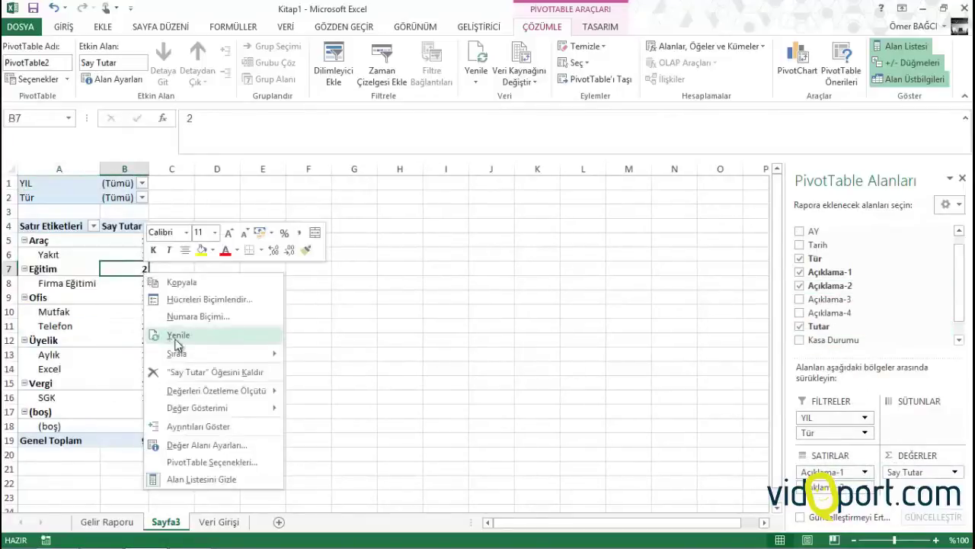
{"action": "mouse_move", "coordinate": [237, 390]}
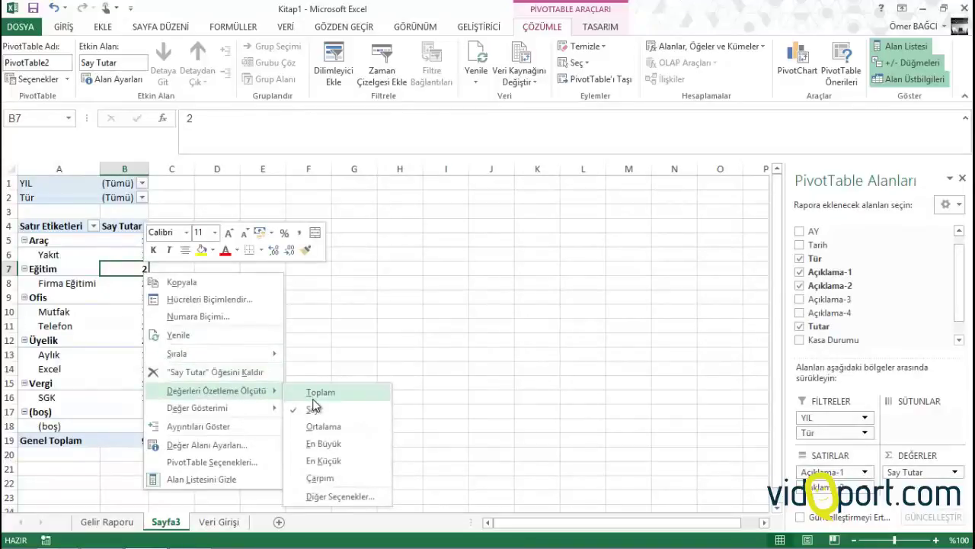
{"action": "left_click", "coordinate": [313, 395]}
{"action": "left_click", "coordinate": [160, 197]}
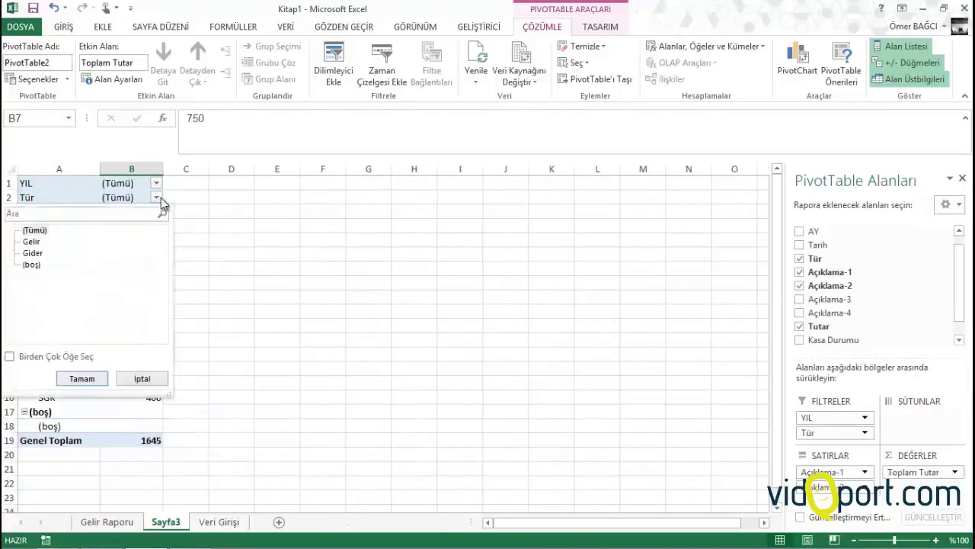
{"action": "left_click", "coordinate": [82, 378]}
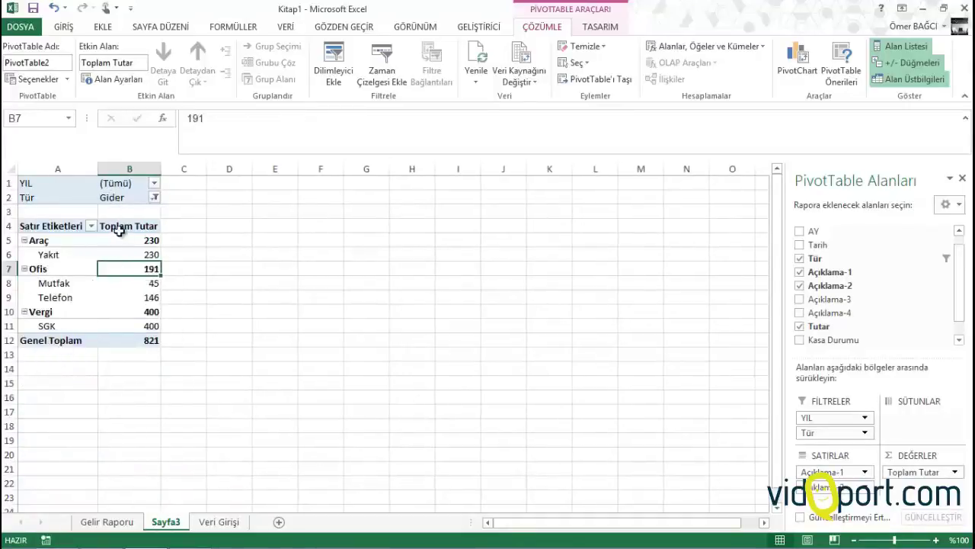
{"action": "left_click_drag", "start_coordinate": [812, 231], "coordinate": [917, 427]}
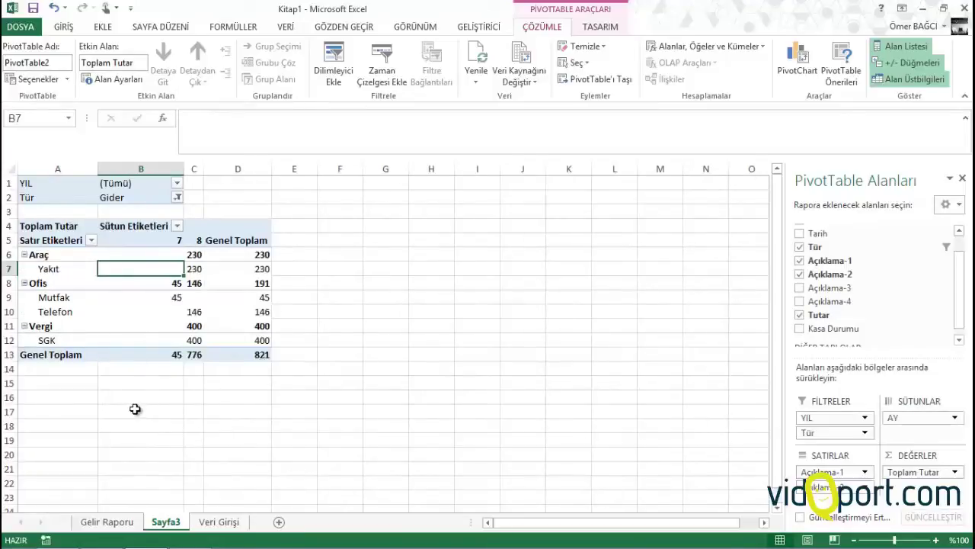
Rename the Sayfa3 sheet to Gider Raporu
{"action": "double_click", "coordinate": [170, 521]}
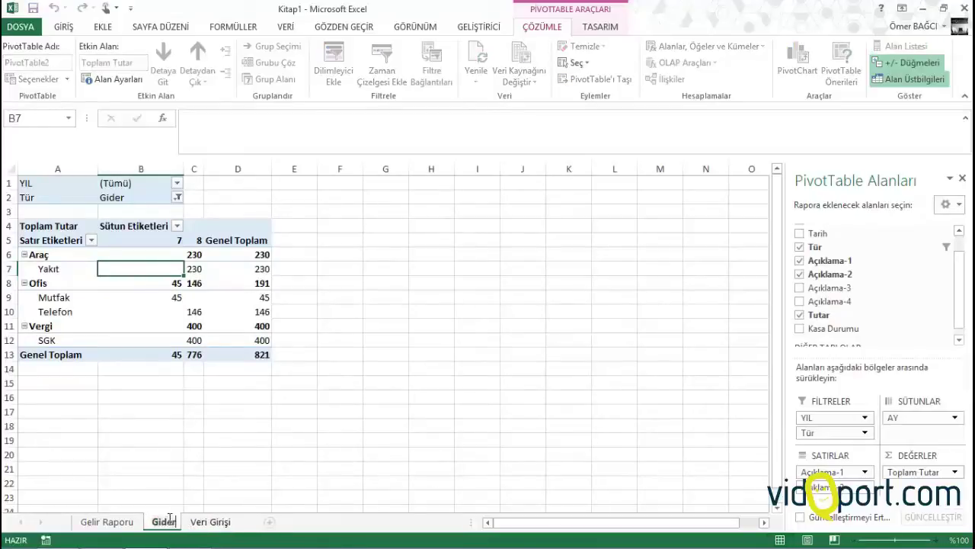
{"action": "type", "text": "Gider Rapo"}
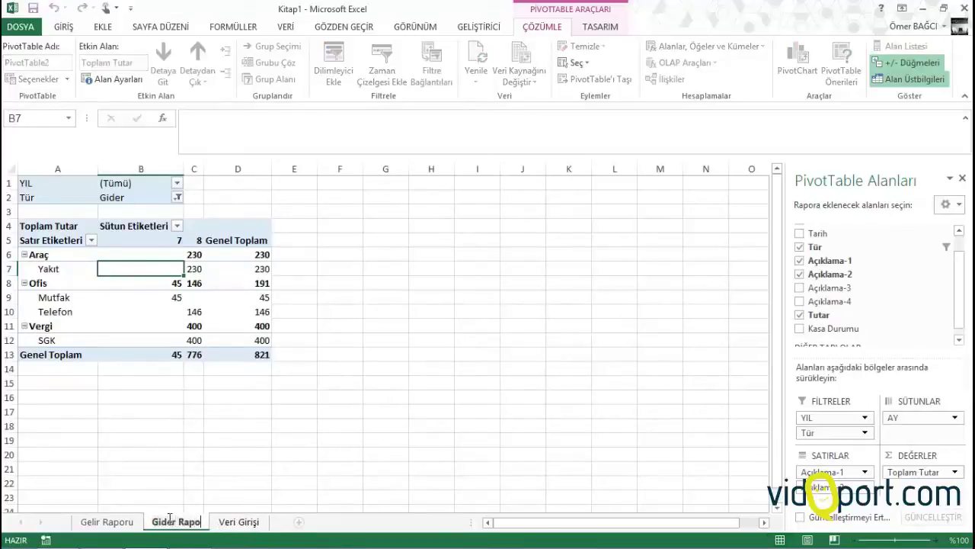
{"action": "type", "text": "ru"}
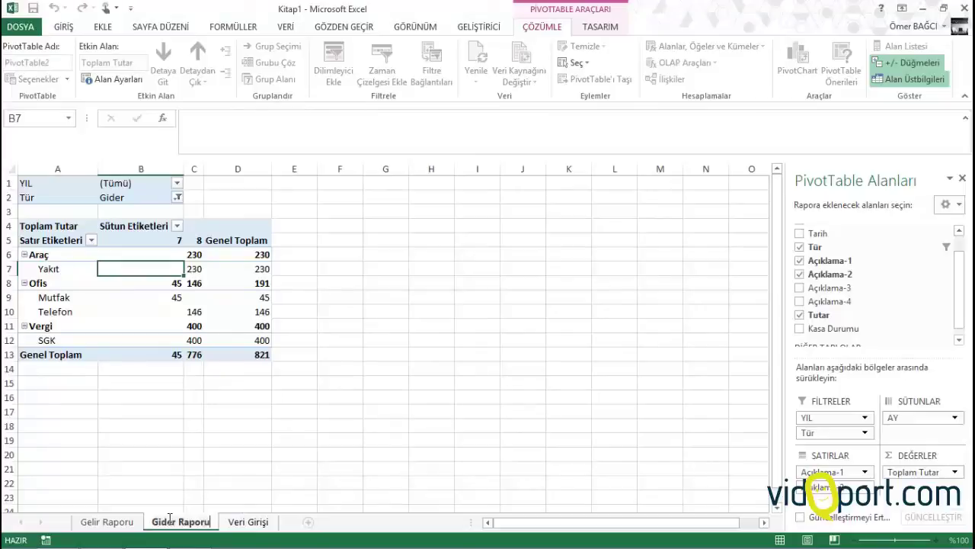
{"action": "left_click", "coordinate": [178, 501]}
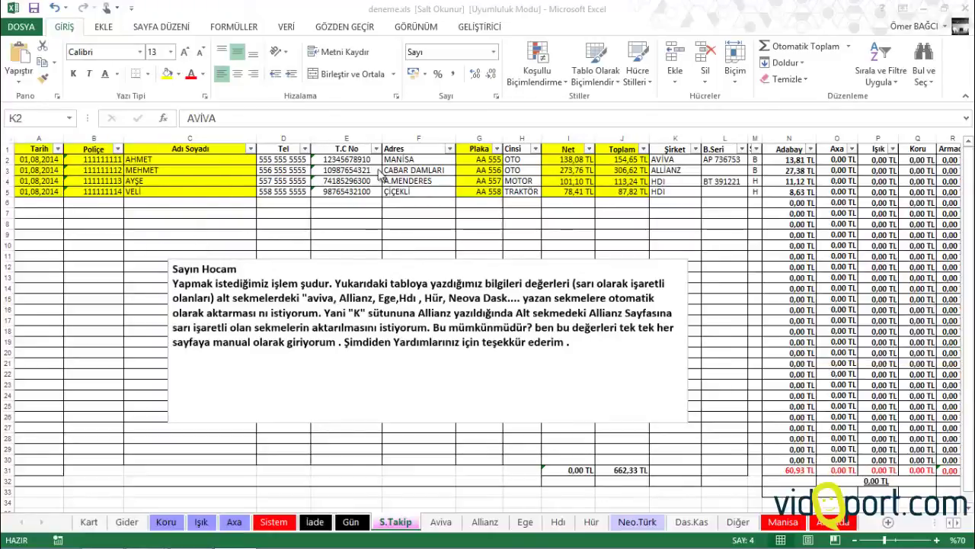
Select the Şirket company entries and the empty row below, then view the Aviva, Allianz and Hdı sheets
{"action": "left_click_drag", "start_coordinate": [676, 159], "coordinate": [684, 192]}
{"action": "left_click", "coordinate": [676, 168]}
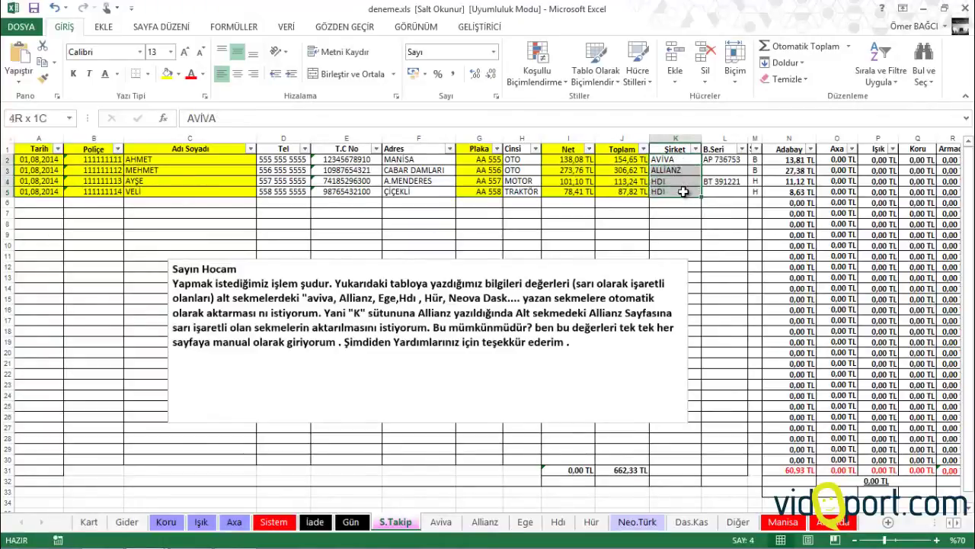
{"action": "left_click", "coordinate": [46, 203]}
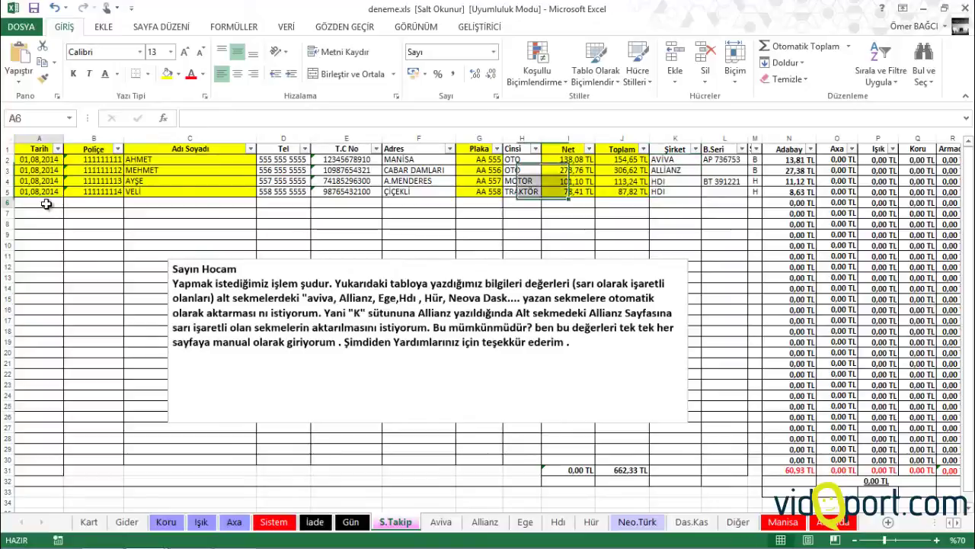
{"action": "left_click_drag", "start_coordinate": [46, 204], "coordinate": [716, 211]}
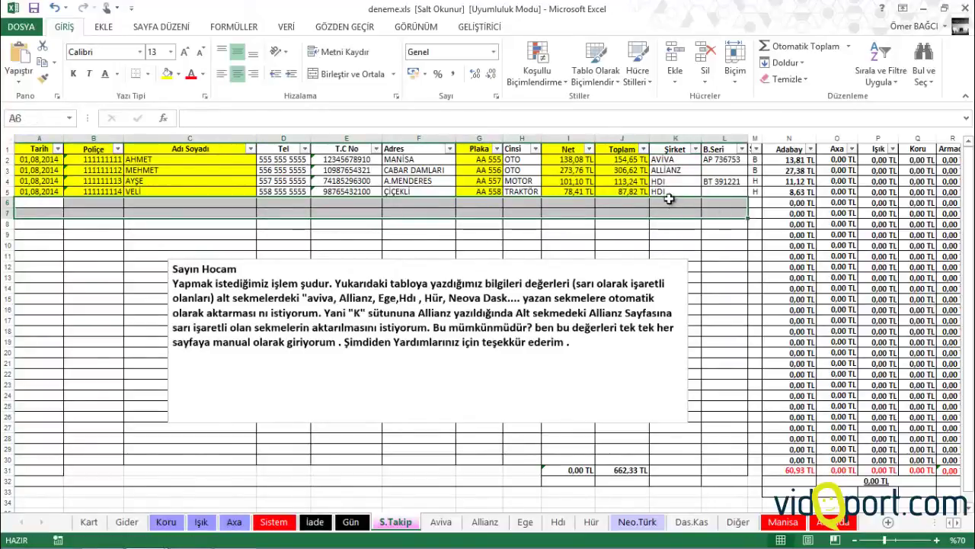
{"action": "left_click", "coordinate": [668, 201]}
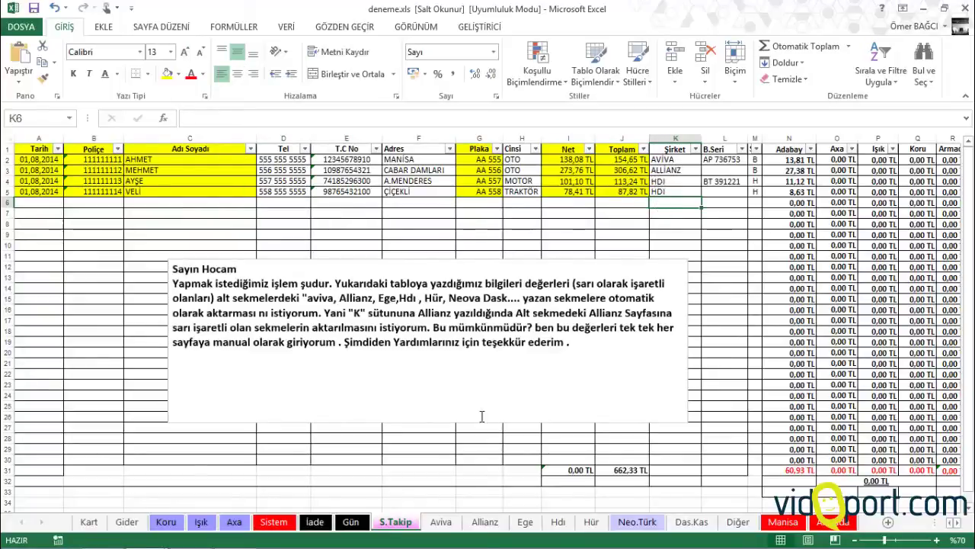
{"action": "left_click", "coordinate": [441, 524]}
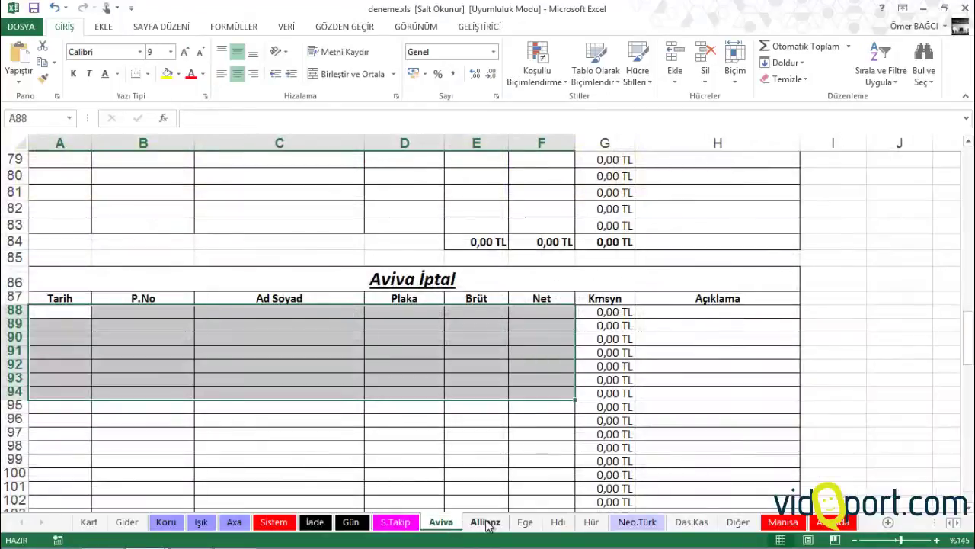
{"action": "left_click", "coordinate": [487, 524]}
{"action": "left_click", "coordinate": [560, 522]}
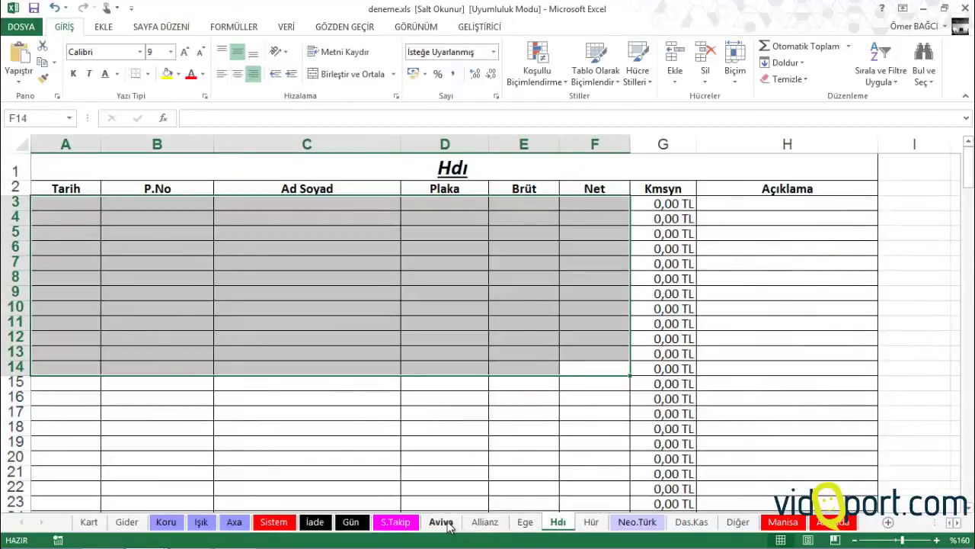
{"action": "left_click", "coordinate": [395, 523]}
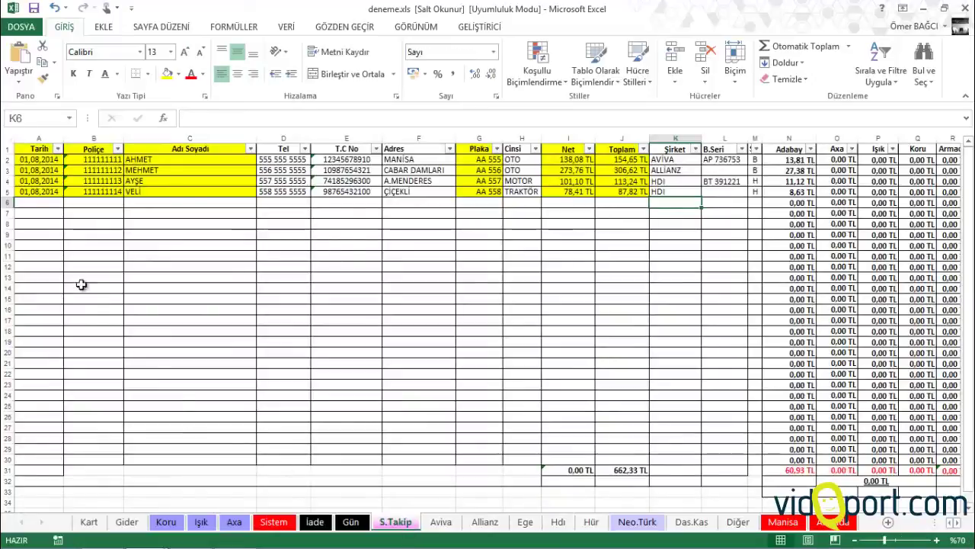
Mark the empty rows below the records, then browse Aviva, Allianz, Ege and Hdı before returning to S.Takip
{"action": "left_click_drag", "start_coordinate": [42, 212], "coordinate": [46, 200]}
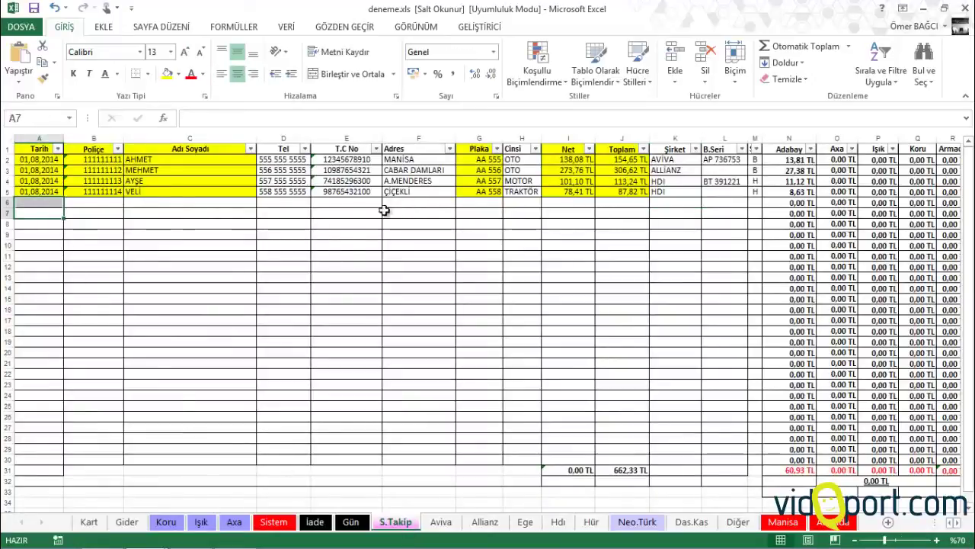
{"action": "left_click", "coordinate": [670, 211]}
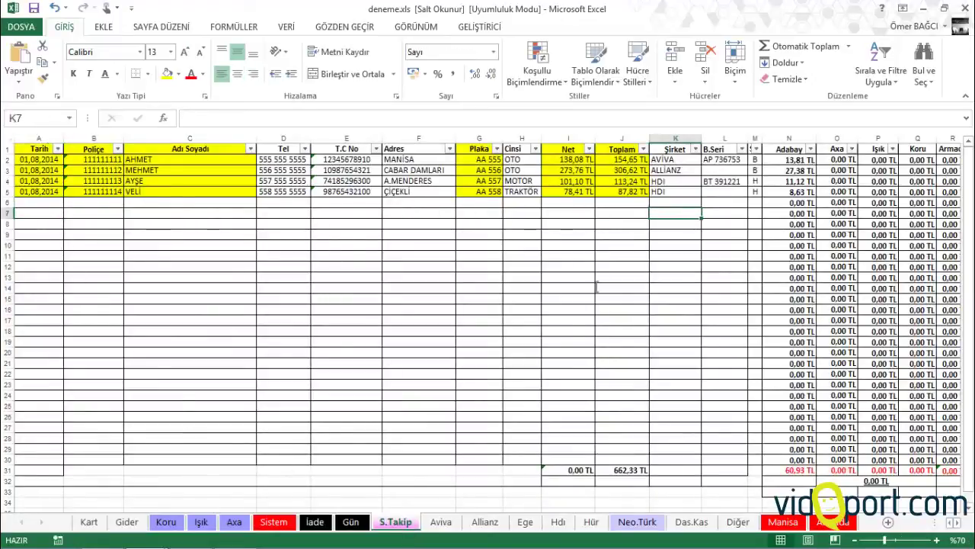
{"action": "left_click", "coordinate": [441, 522]}
{"action": "left_click", "coordinate": [491, 521]}
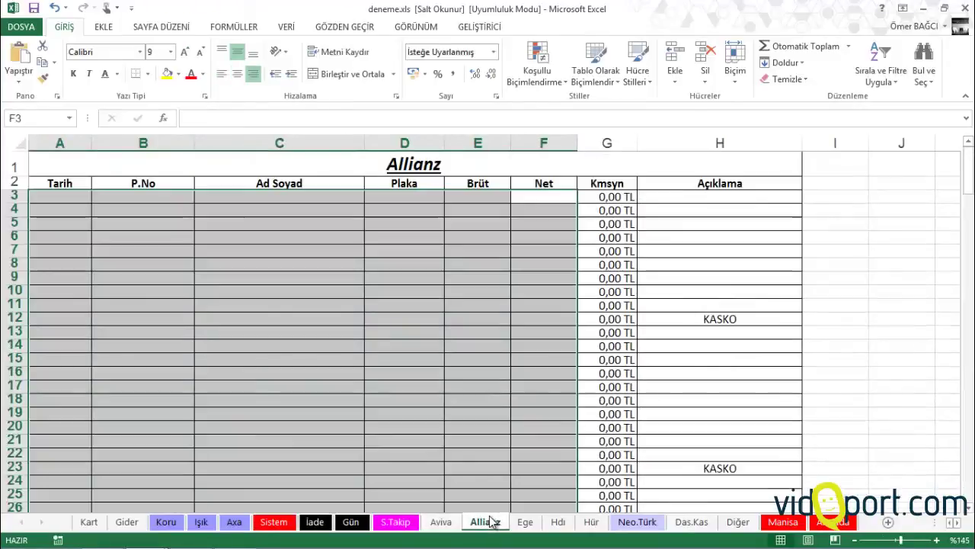
{"action": "left_click", "coordinate": [525, 521]}
{"action": "left_click", "coordinate": [559, 522]}
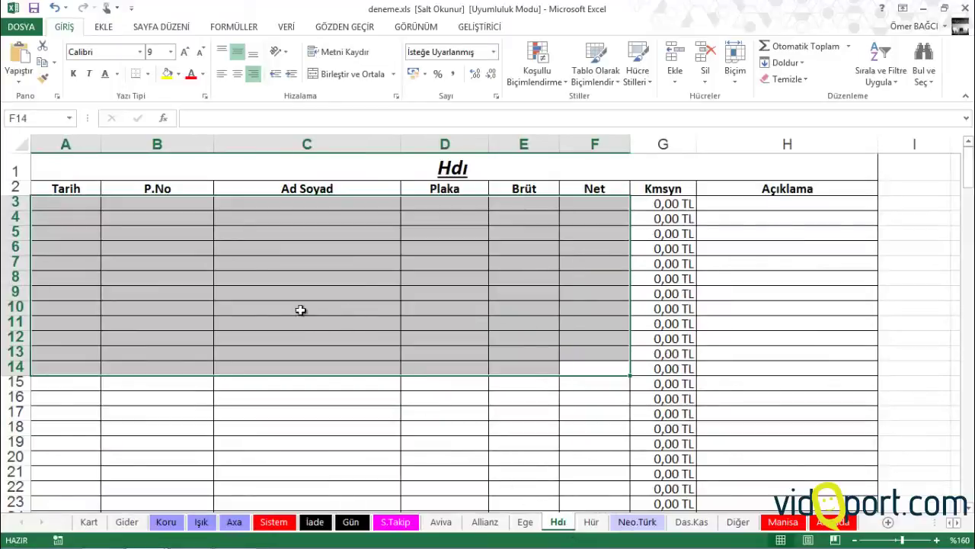
{"action": "left_click", "coordinate": [410, 526]}
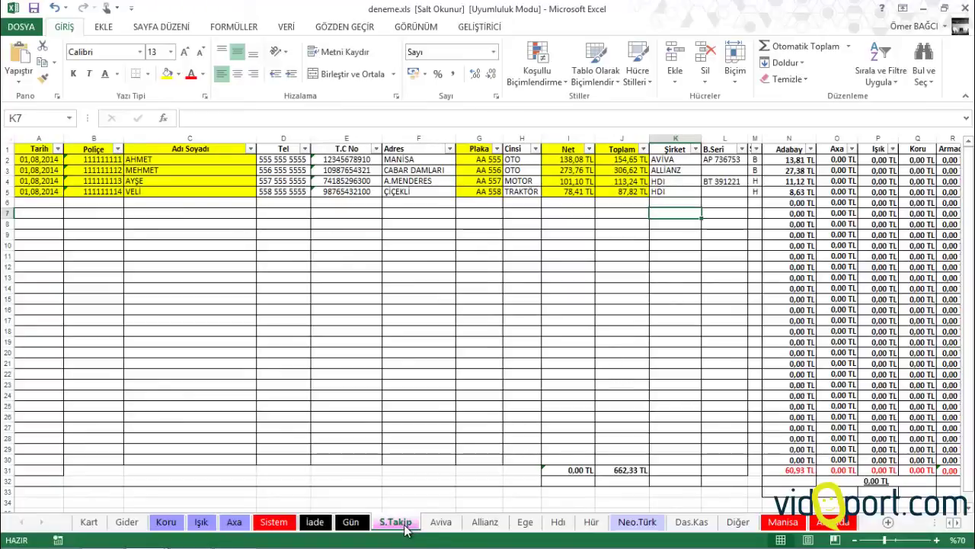
Copy the S.Takip, Aviva, Allianz, Ege and Hdı sheets together into a new workbook, Kitap2
{"action": "left_click", "coordinate": [442, 522], "text": "ctrl"}
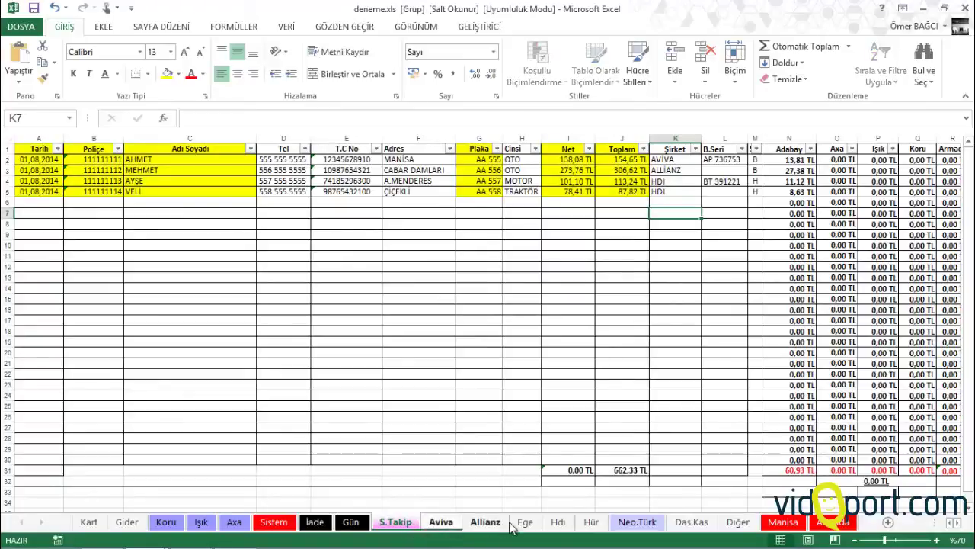
{"action": "left_click", "coordinate": [560, 525], "text": "ctrl"}
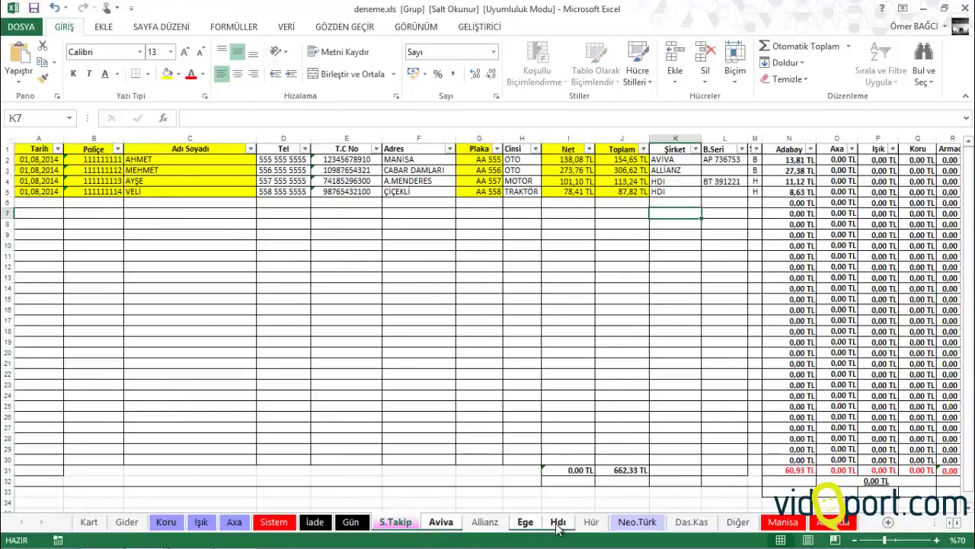
{"action": "left_click", "coordinate": [495, 525], "text": "ctrl"}
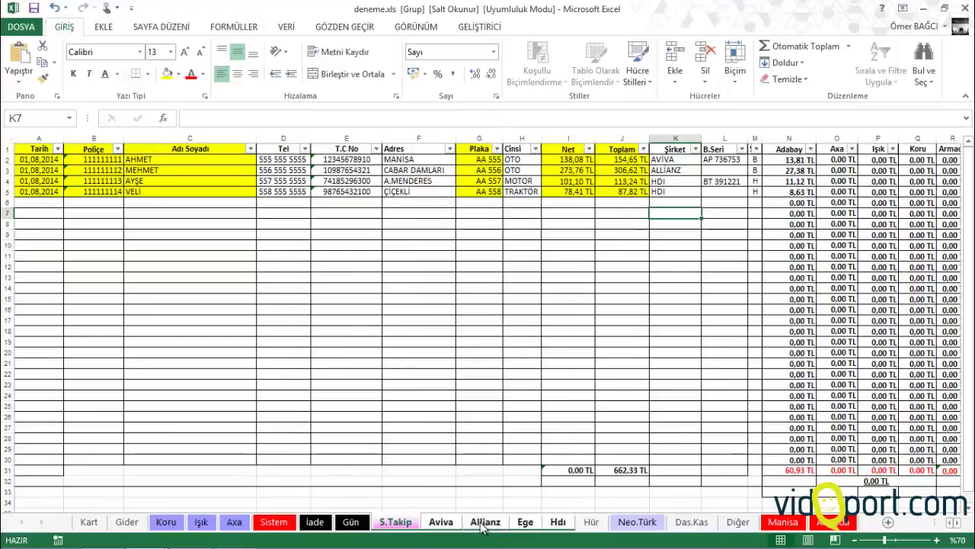
{"action": "right_click", "coordinate": [428, 524]}
{"action": "left_click", "coordinate": [467, 390]}
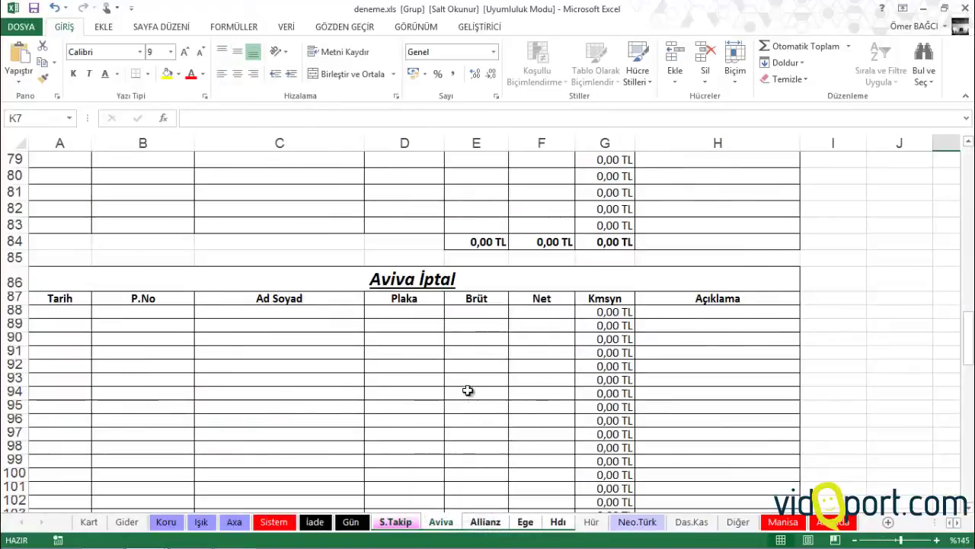
{"action": "left_click", "coordinate": [405, 340]}
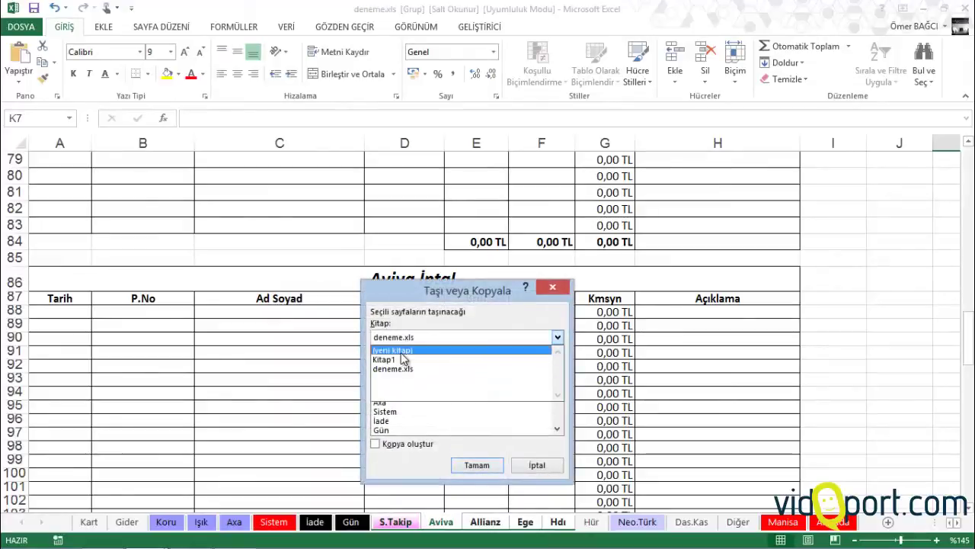
{"action": "left_click", "coordinate": [403, 348]}
{"action": "left_click", "coordinate": [408, 445]}
{"action": "left_click", "coordinate": [477, 465]}
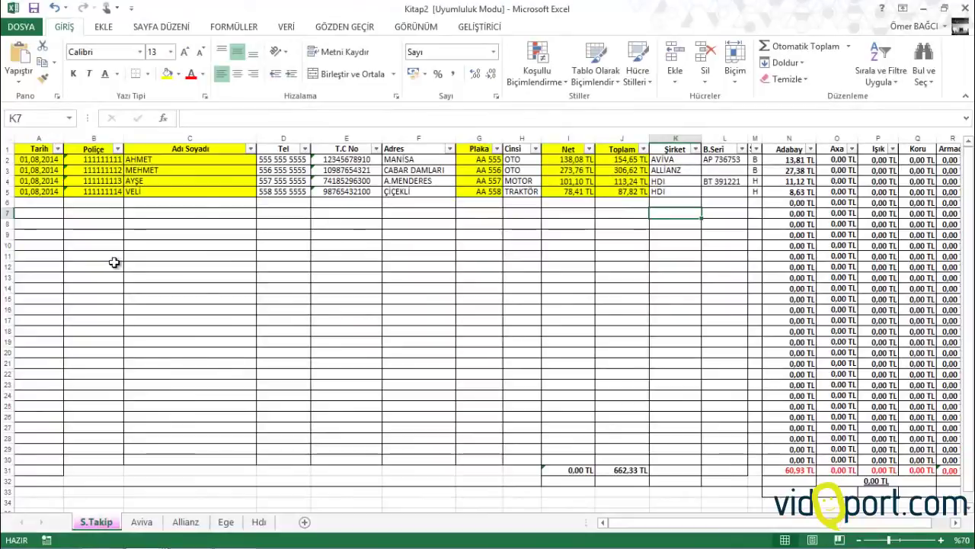
{"action": "left_click", "coordinate": [114, 263]}
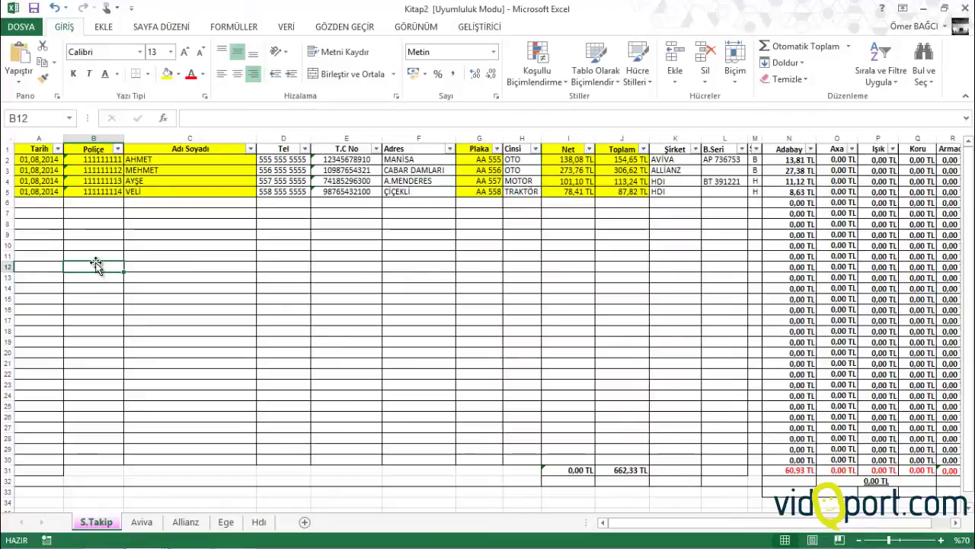
{"action": "left_click", "coordinate": [46, 202]}
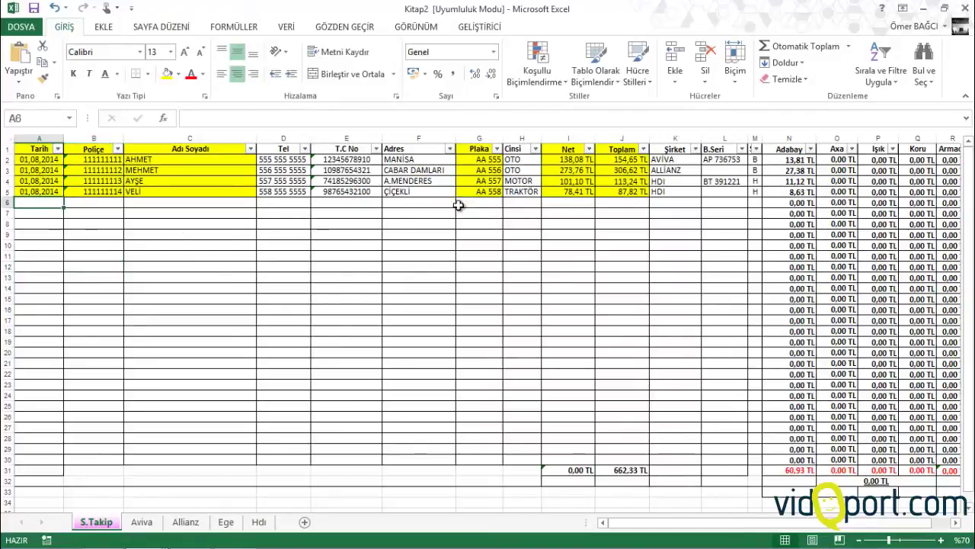
{"action": "left_click", "coordinate": [673, 159]}
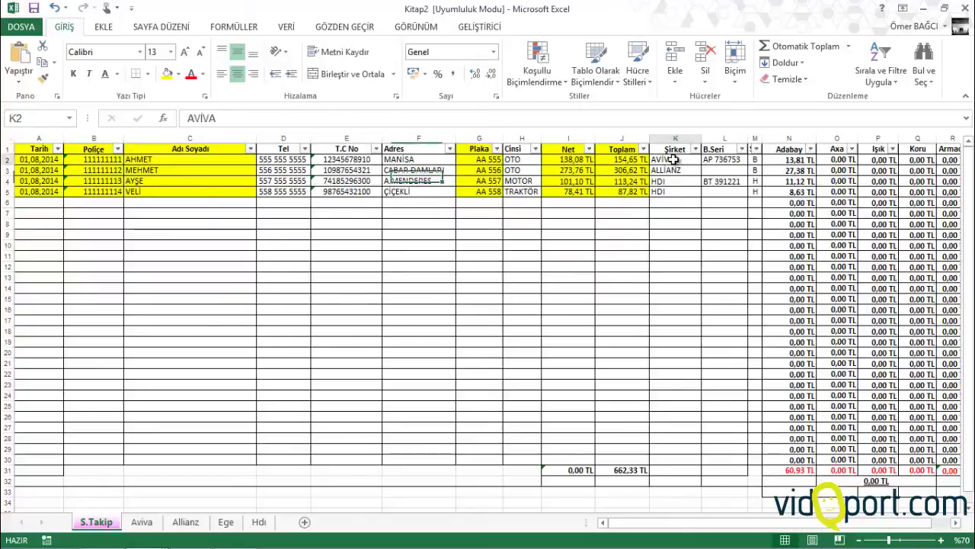
{"action": "mouse_move", "coordinate": [674, 159]}
{"action": "left_mouse_down"}
{"action": "mouse_move", "coordinate": [670, 193]}
{"action": "mouse_move", "coordinate": [670, 171]}
{"action": "left_mouse_up"}
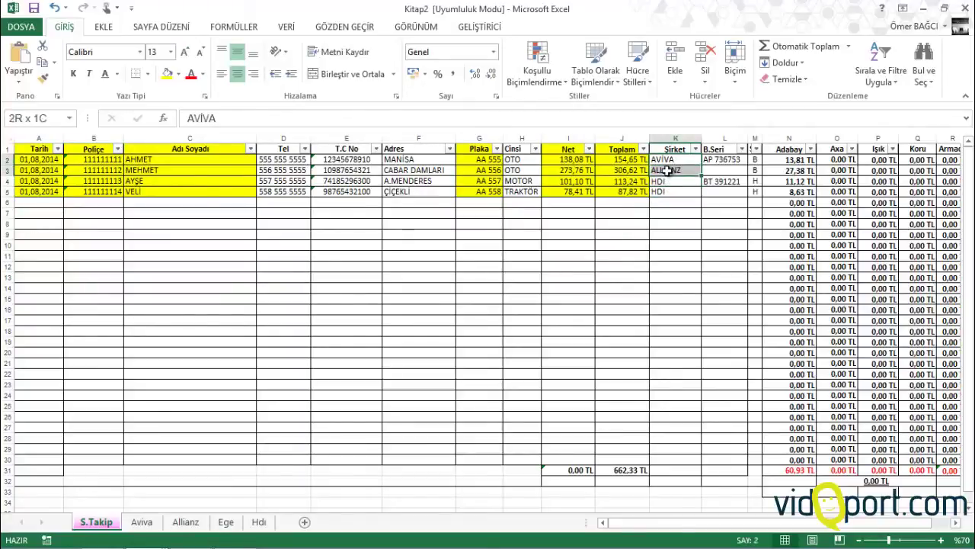
{"action": "left_click", "coordinate": [142, 522]}
{"action": "left_click", "coordinate": [185, 522]}
{"action": "left_click", "coordinate": [225, 522]}
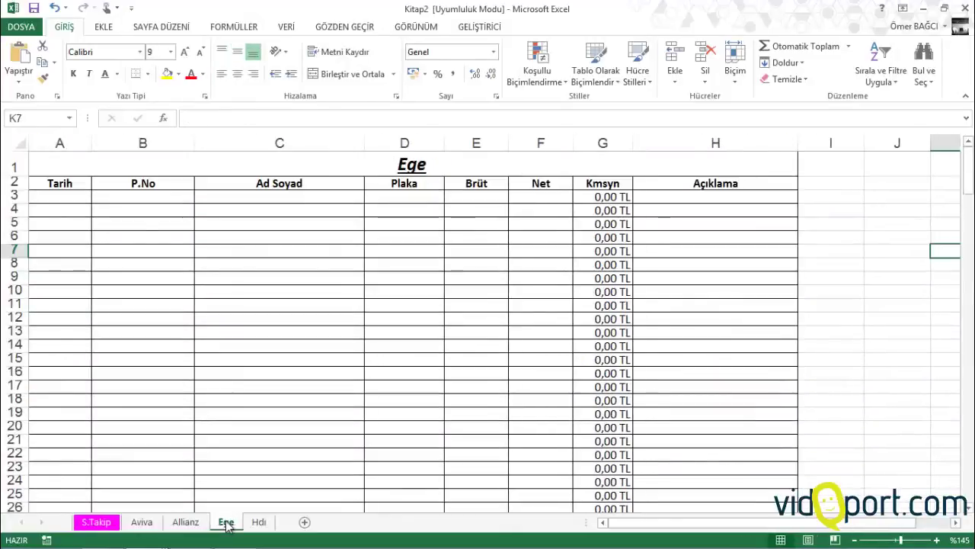
{"action": "left_click", "coordinate": [259, 522]}
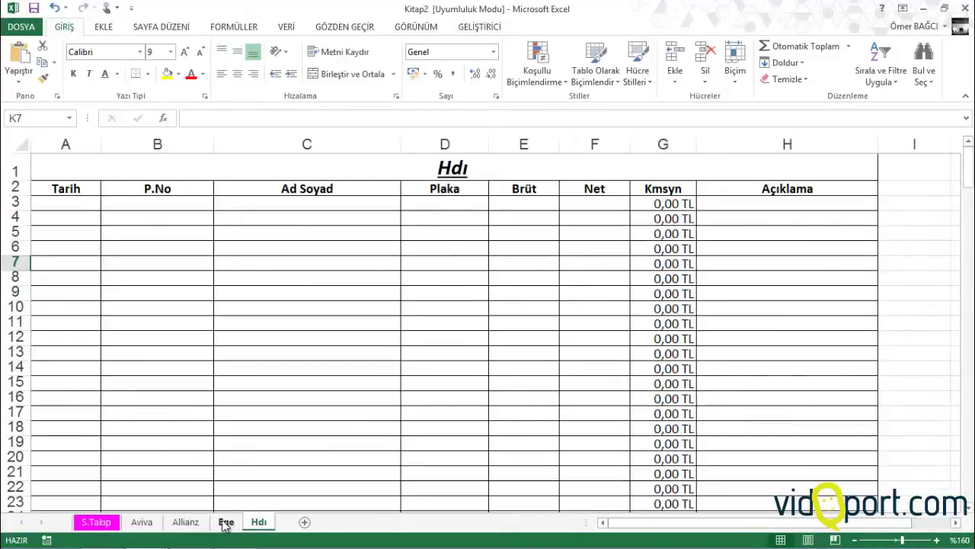
{"action": "left_click", "coordinate": [147, 524]}
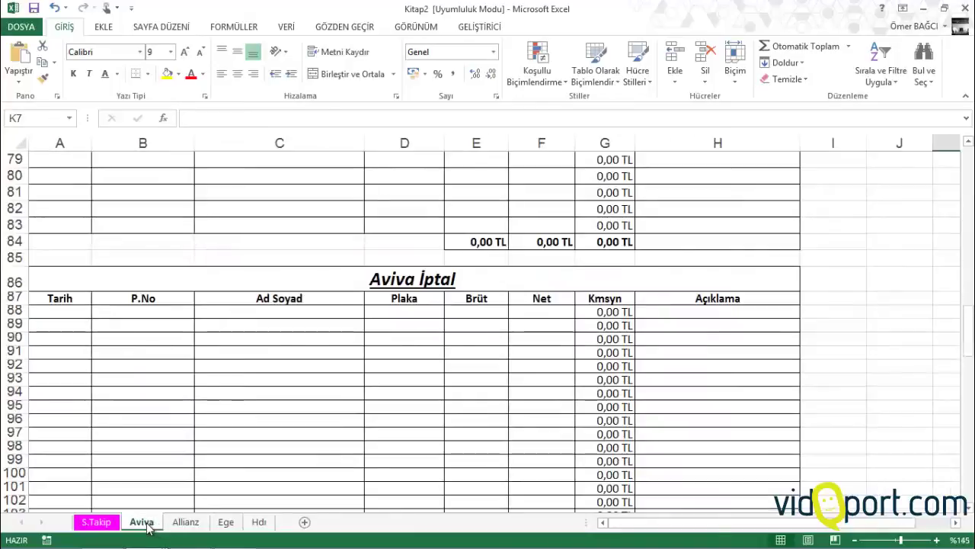
{"action": "scroll", "coordinate": [200, 394], "scroll_direction": "up", "scroll_amount": 4}
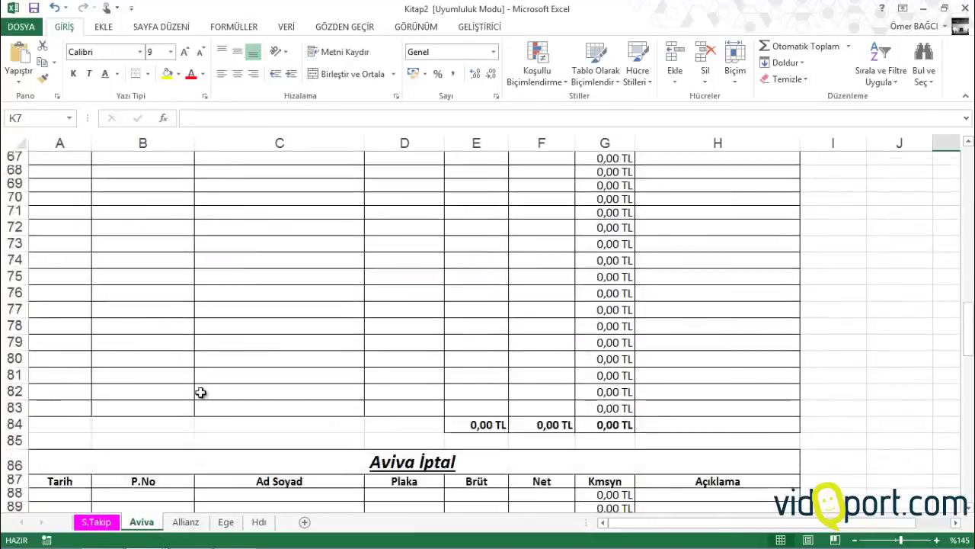
{"action": "scroll", "coordinate": [246, 376], "scroll_direction": "up", "scroll_amount": 9}
{"action": "scroll", "coordinate": [247, 377], "scroll_direction": "up", "scroll_amount": 1}
{"action": "left_click", "coordinate": [107, 522]}
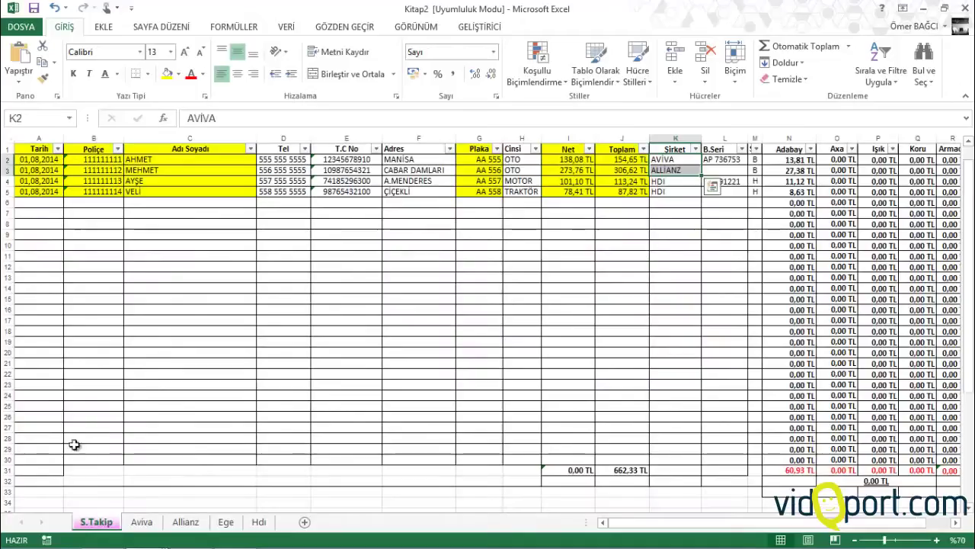
Insert a new empty column A before Tarih and begin an EĞERSAY formula in A2
{"action": "right_click", "coordinate": [38, 139]}
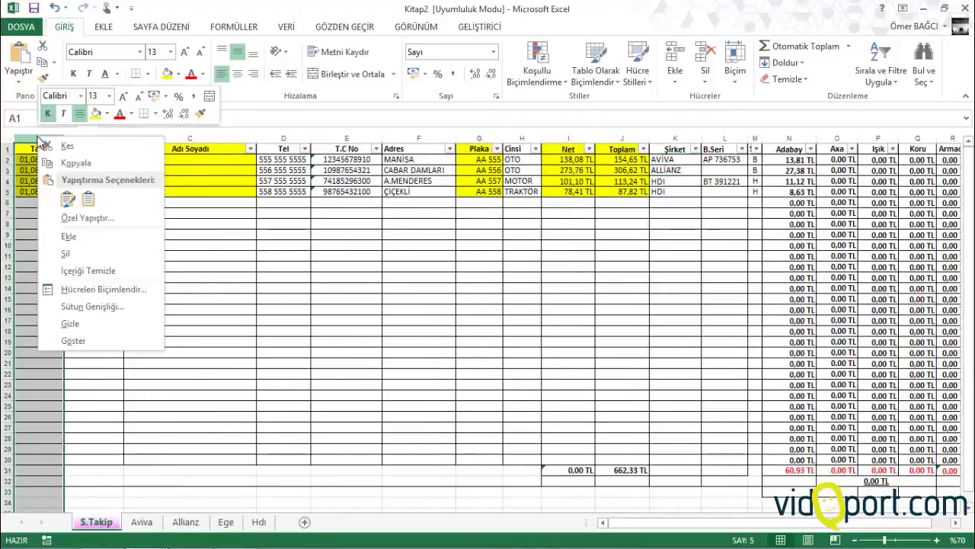
{"action": "left_click", "coordinate": [68, 236]}
{"action": "left_click", "coordinate": [28, 159]}
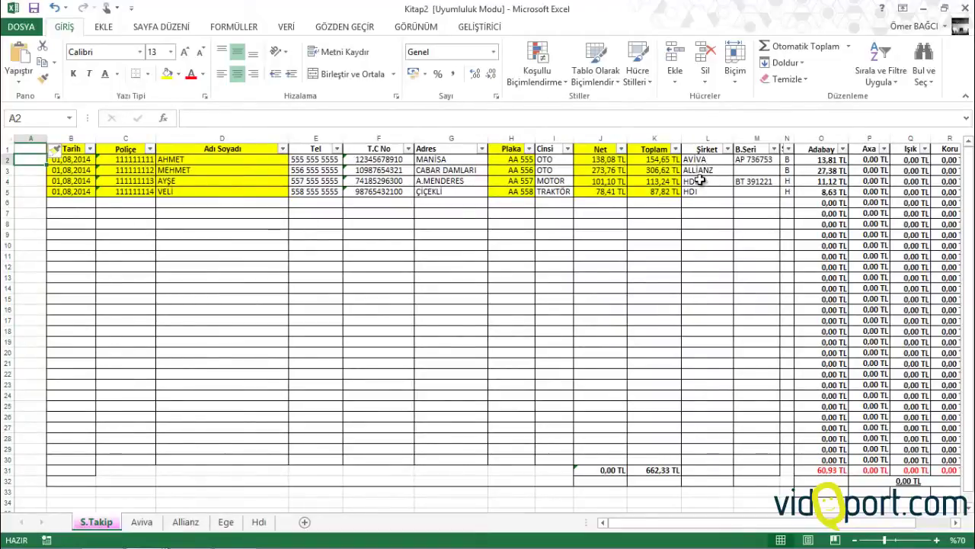
{"action": "type", "text": "="}
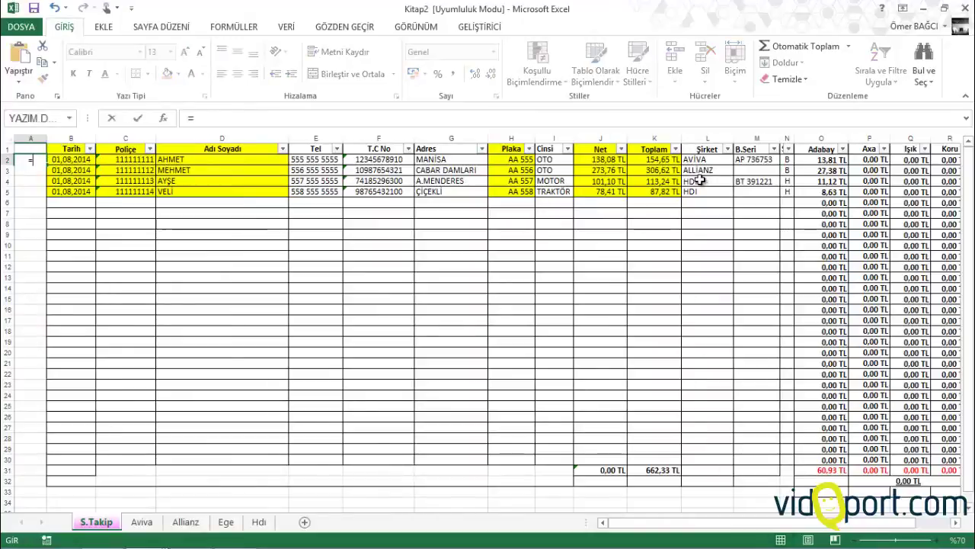
{"action": "left_click", "coordinate": [699, 180]}
{"action": "type", "text": "ğe"}
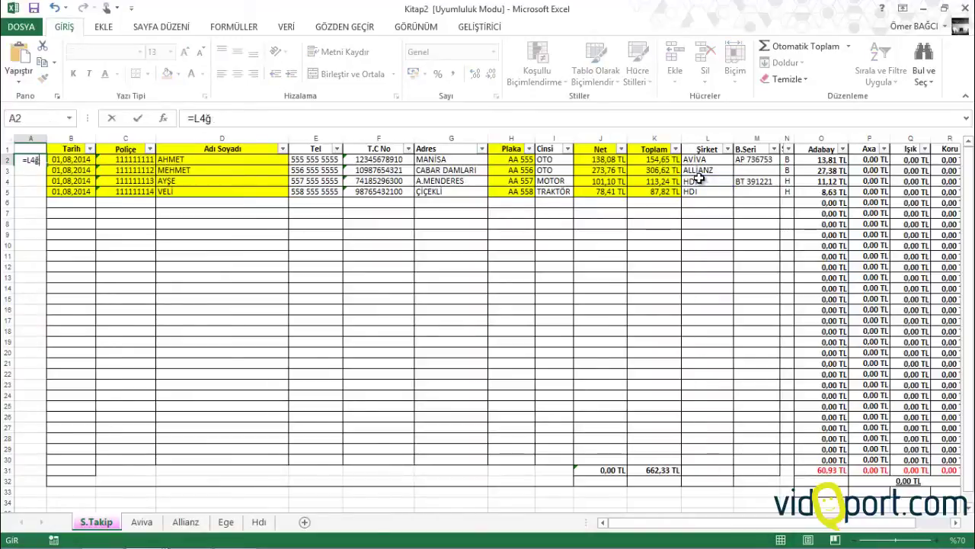
{"action": "key", "text": "Escape"}
{"action": "scroll", "coordinate": [699, 191], "scroll_direction": "up", "scroll_amount": 1, "text": "ctrl"}
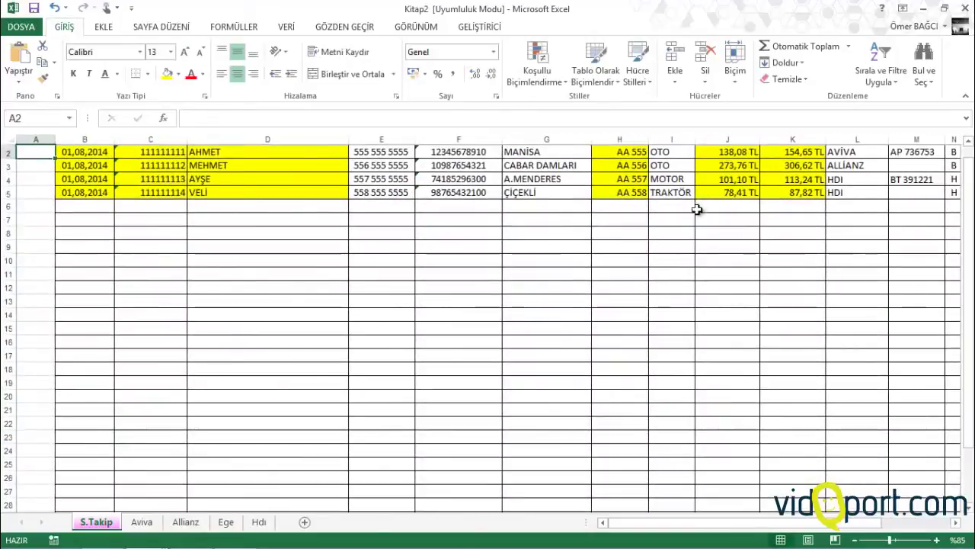
{"action": "scroll", "coordinate": [697, 211], "scroll_direction": "up", "scroll_amount": 1}
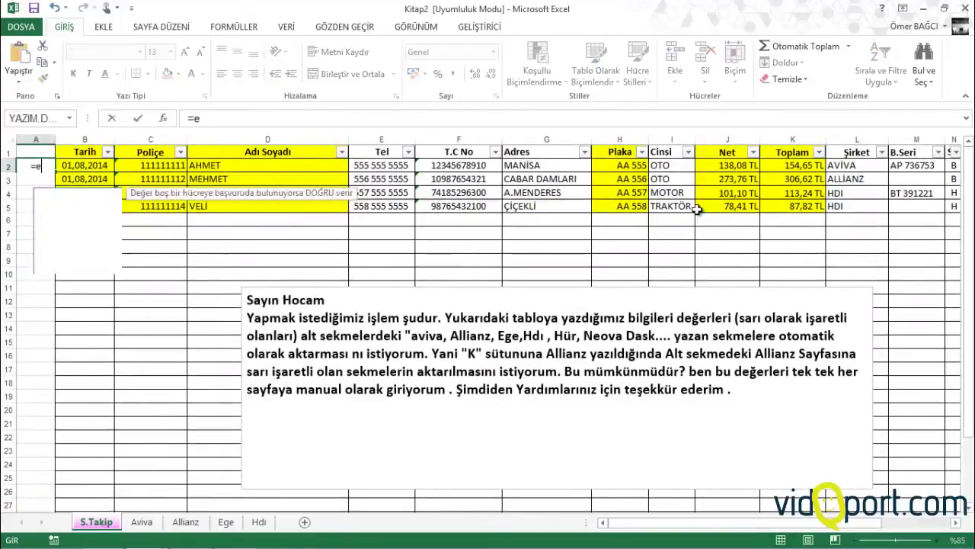
{"action": "type", "text": "=değera"}
{"action": "key", "text": "Tab"}
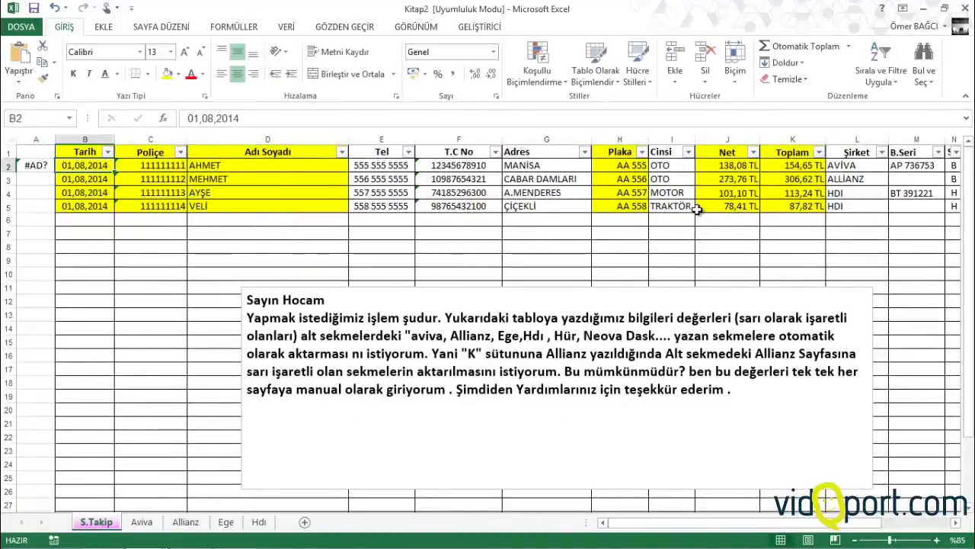
{"action": "left_click", "coordinate": [36, 165]}
{"action": "type", "text": "=eğesay"}
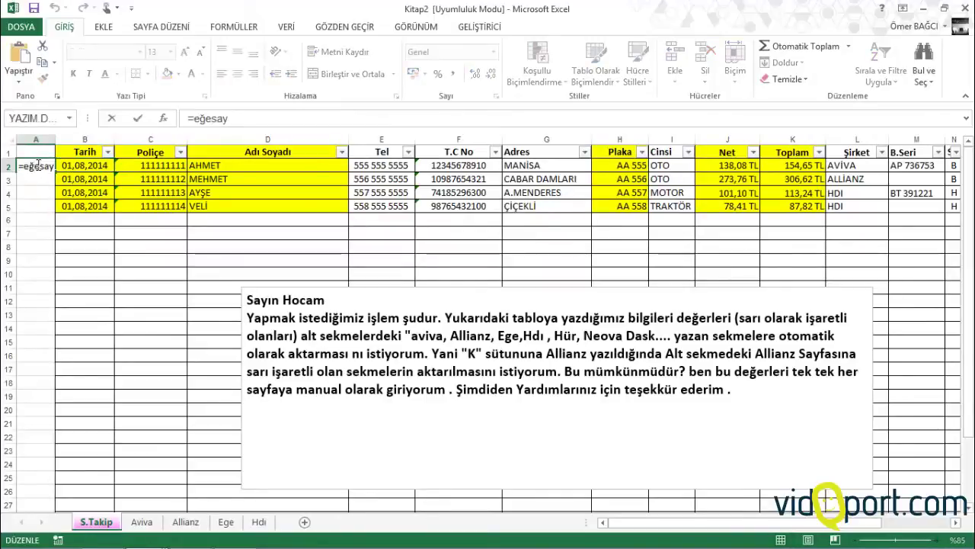
{"action": "left_click", "coordinate": [36, 166]}
{"action": "type", "text": "r"}
{"action": "key", "text": "Tab"}
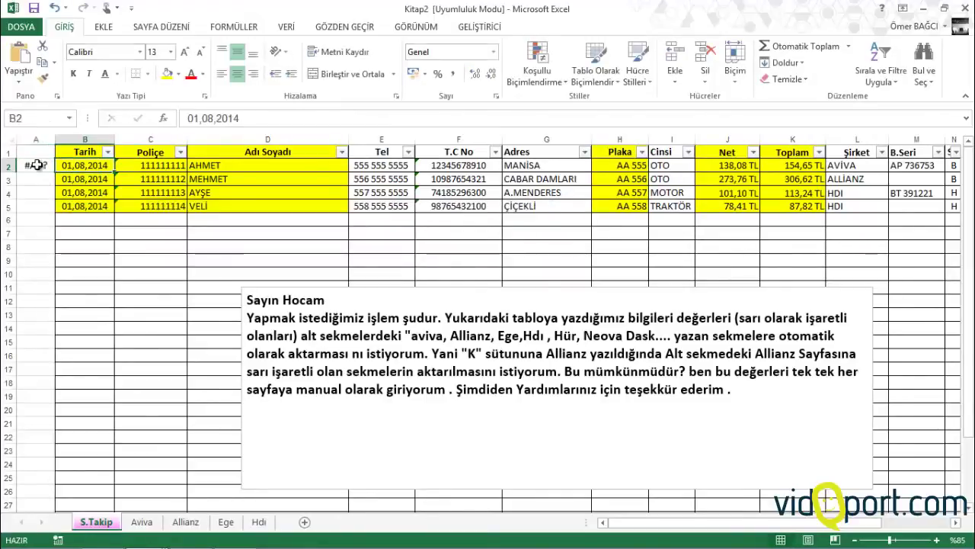
Complete A2's formula as =EĞERSAY($L$2:L2;L2), with the range start locked absolute
{"action": "left_click", "coordinate": [43, 164]}
{"action": "double_click", "coordinate": [43, 165]}
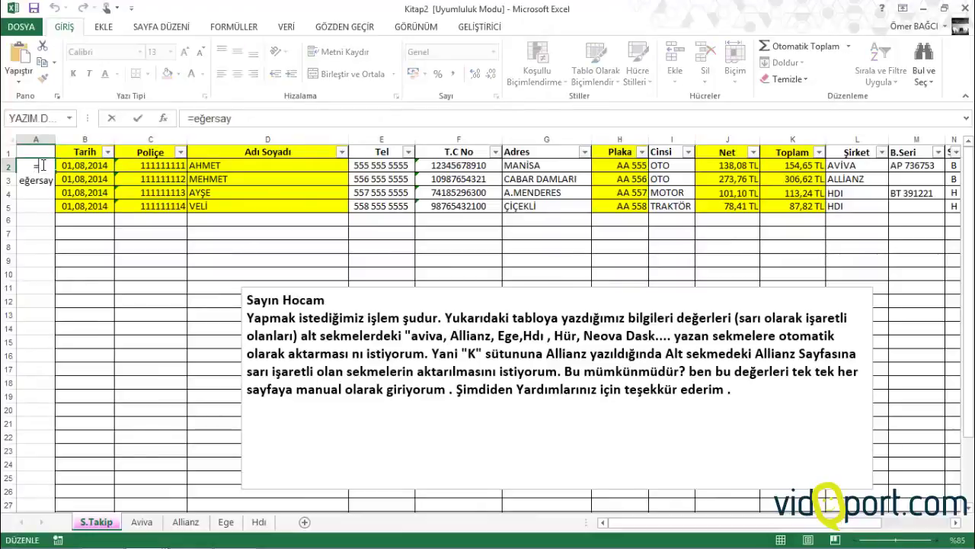
{"action": "left_click", "coordinate": [242, 119]}
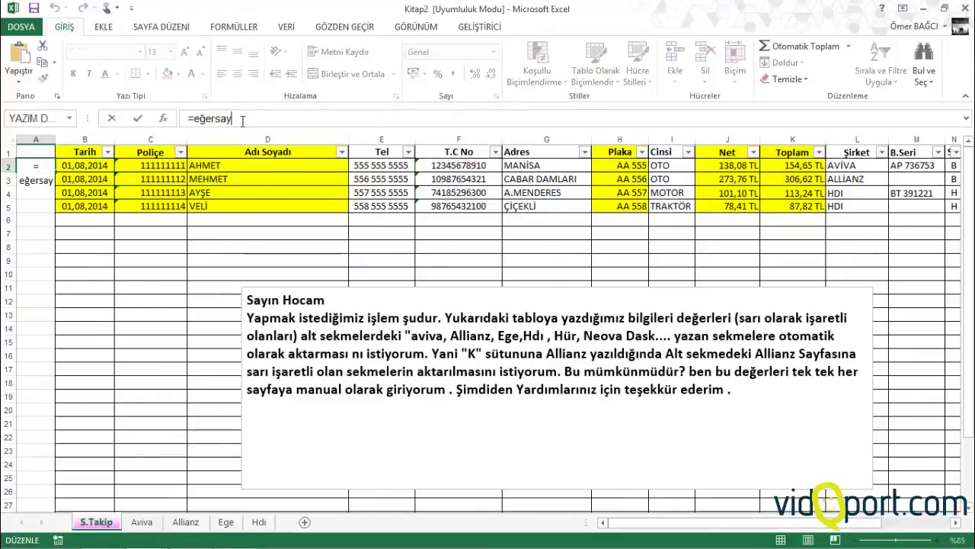
{"action": "type", "text": "("}
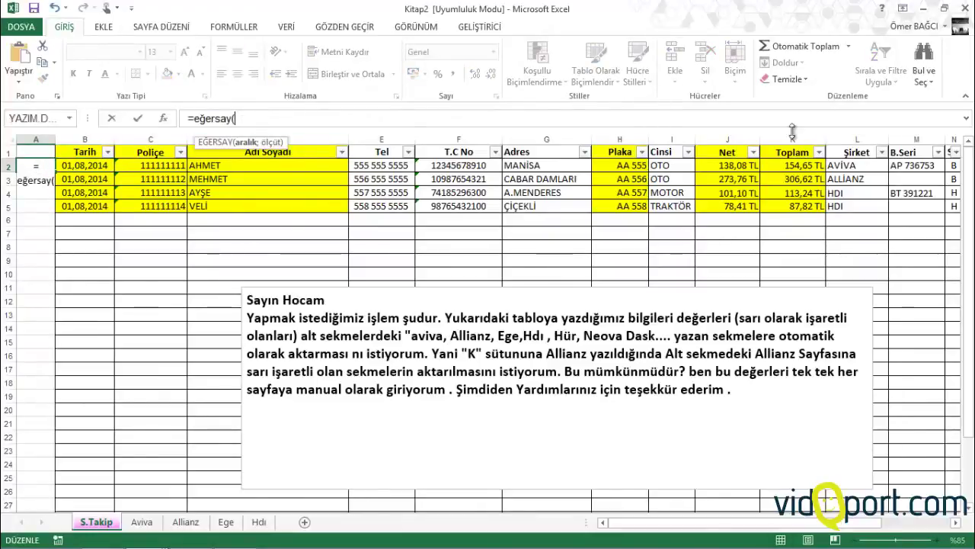
{"action": "left_click", "coordinate": [851, 164]}
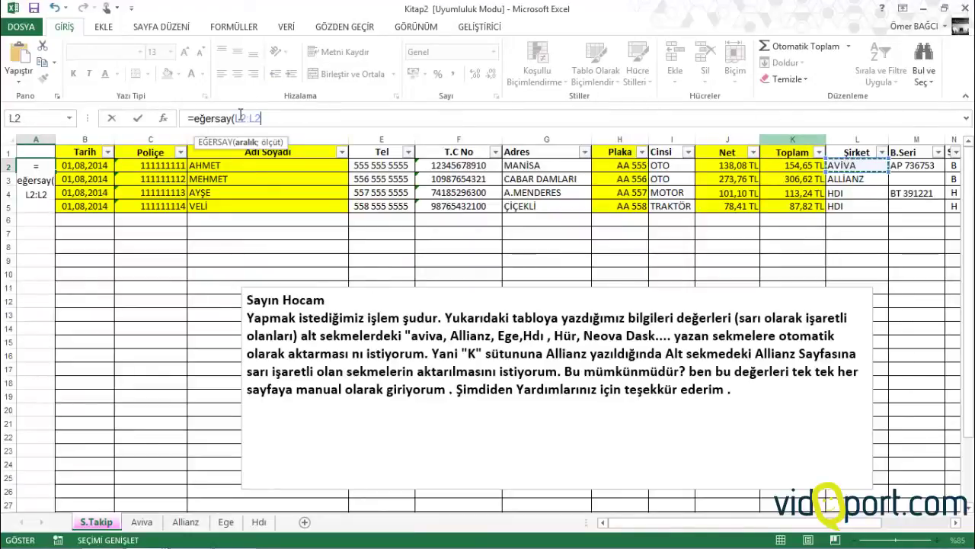
{"action": "left_click", "coordinate": [240, 114]}
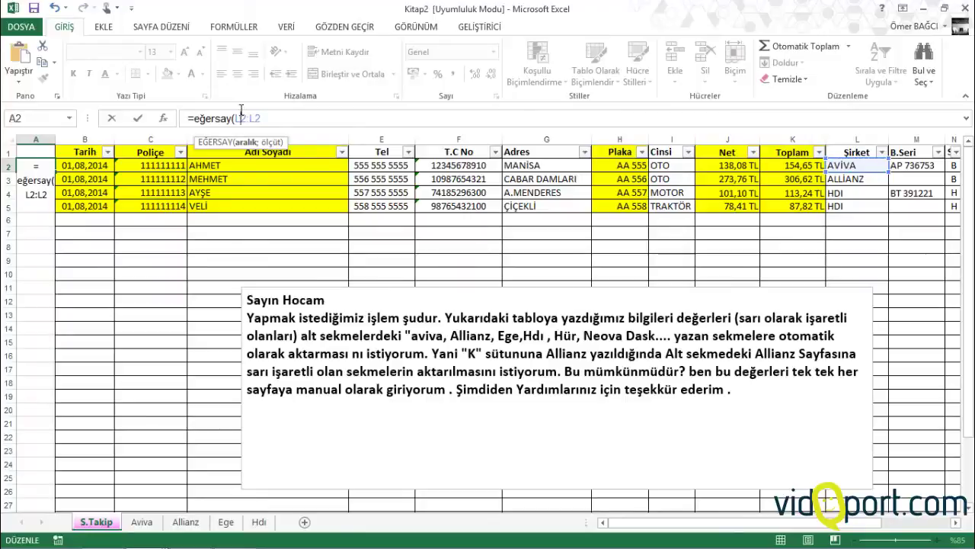
{"action": "double_click", "coordinate": [240, 115]}
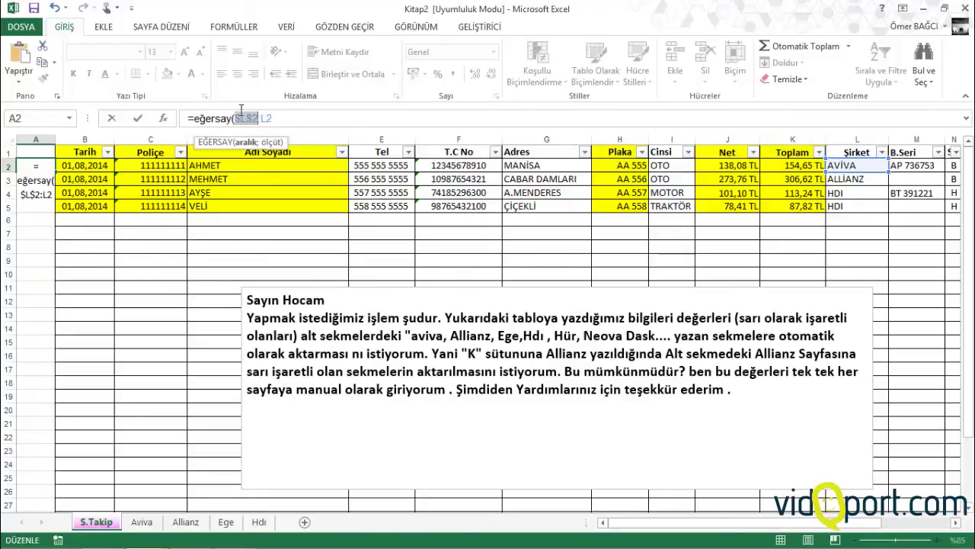
{"action": "key", "text": "F4"}
{"action": "type", "text": ";"}
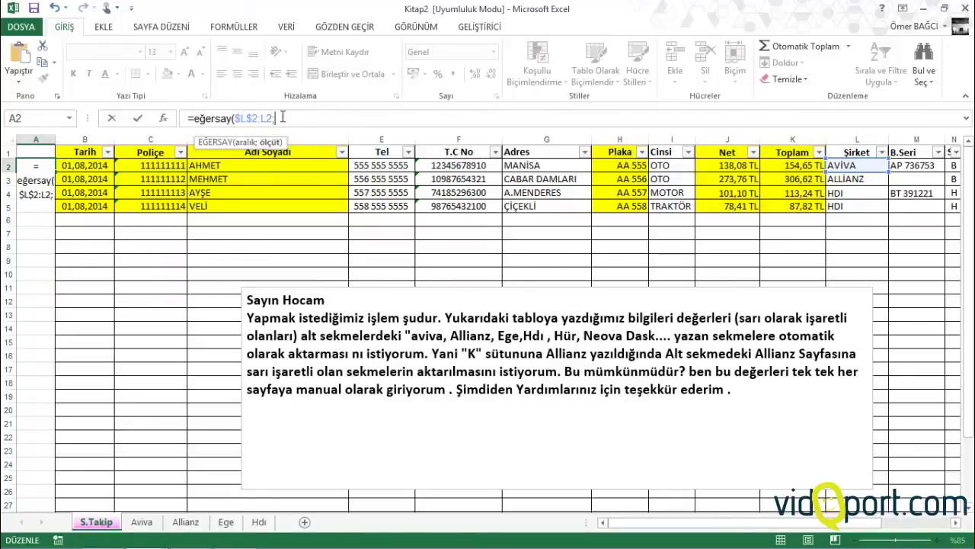
{"action": "left_click", "coordinate": [844, 164]}
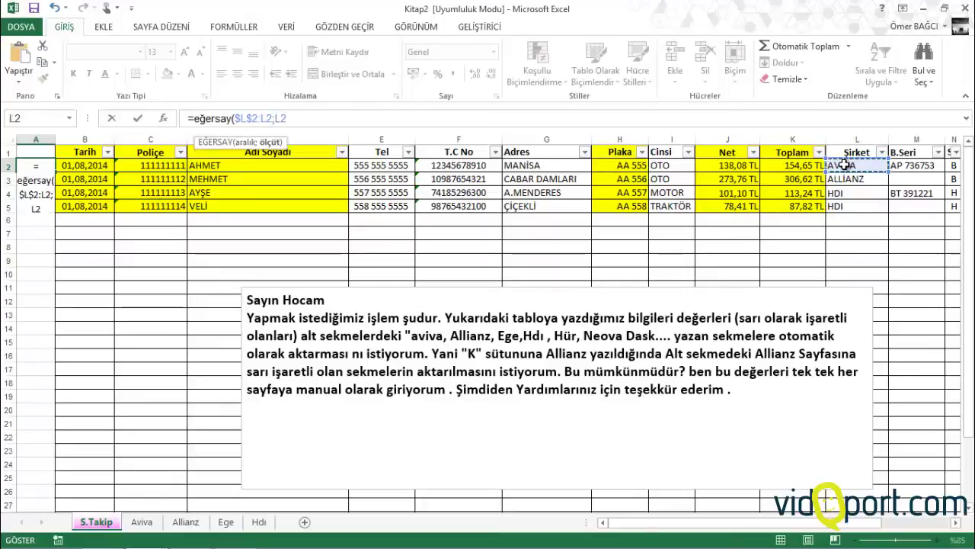
{"action": "type", "text": ")"}
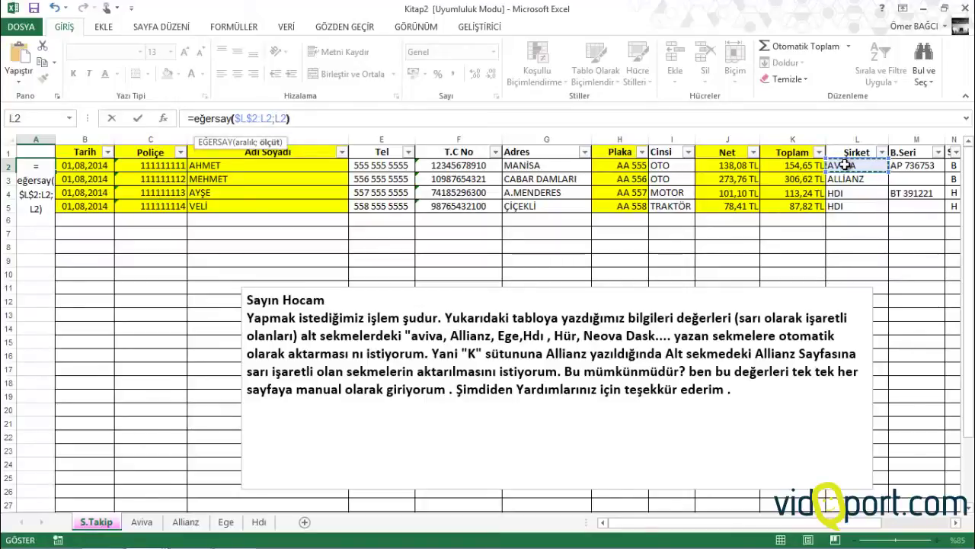
{"action": "key", "text": "Return"}
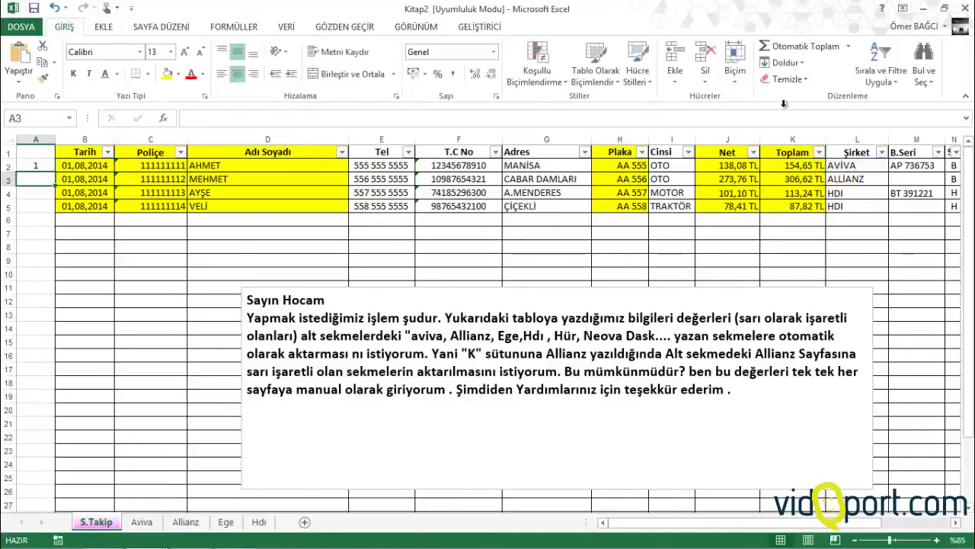
Fill the count formula down to A18 and check the HDI entries in rows 4 and 5
{"action": "left_click", "coordinate": [42, 166]}
{"action": "left_click_drag", "start_coordinate": [55, 171], "coordinate": [46, 396]}
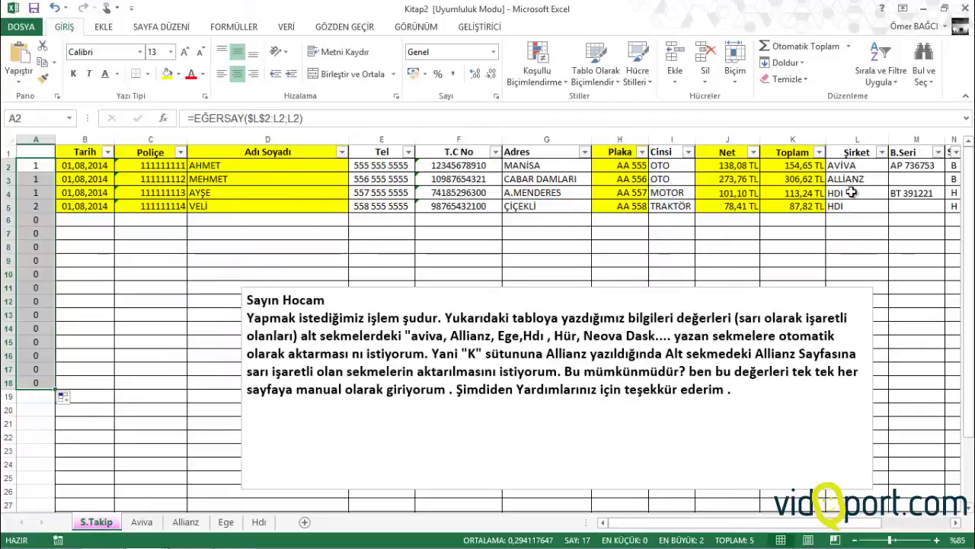
{"action": "left_click", "coordinate": [851, 193]}
{"action": "left_click", "coordinate": [848, 204]}
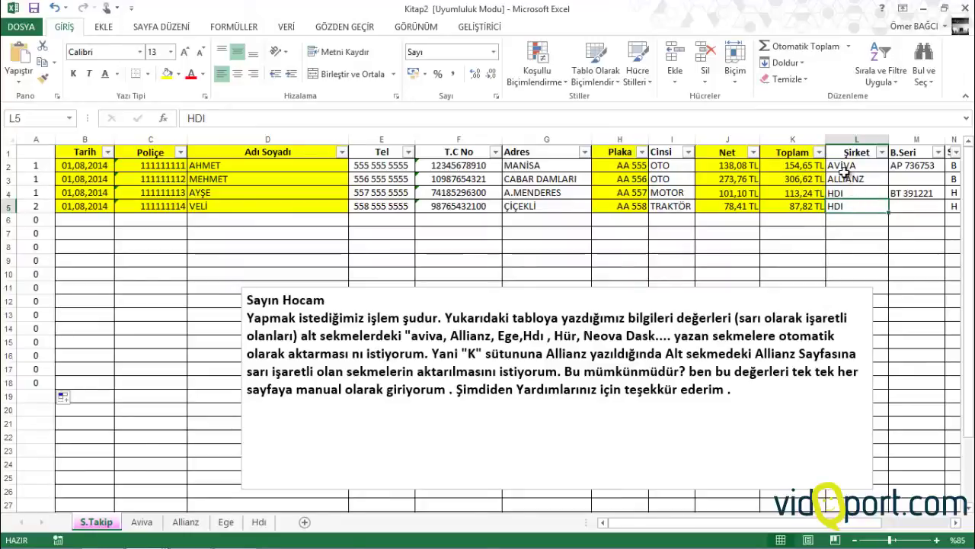
Append &L2 to A2's count formula so it joins the count with the company name
{"action": "left_click", "coordinate": [146, 524]}
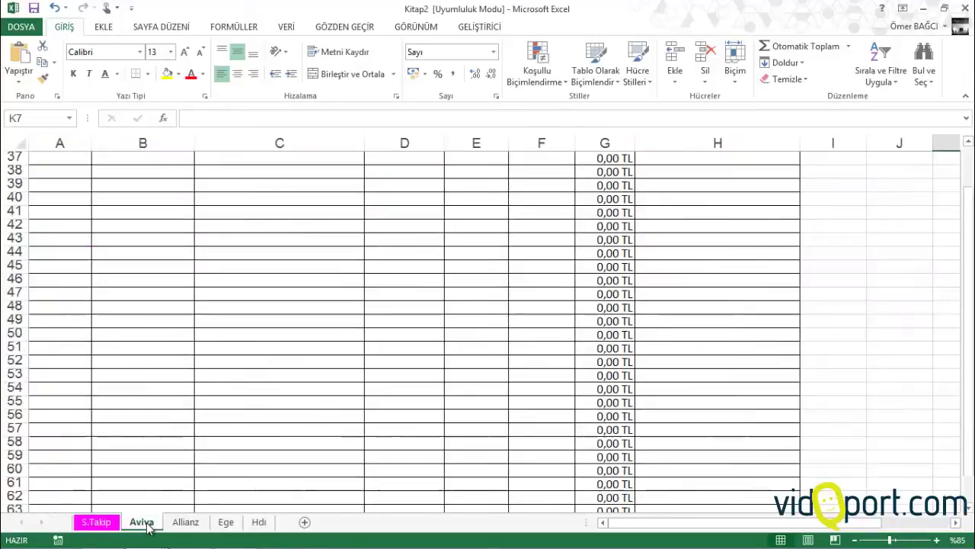
{"action": "scroll", "coordinate": [166, 333], "scroll_direction": "up", "scroll_amount": 5}
{"action": "scroll", "coordinate": [165, 333], "scroll_direction": "up", "scroll_amount": 7}
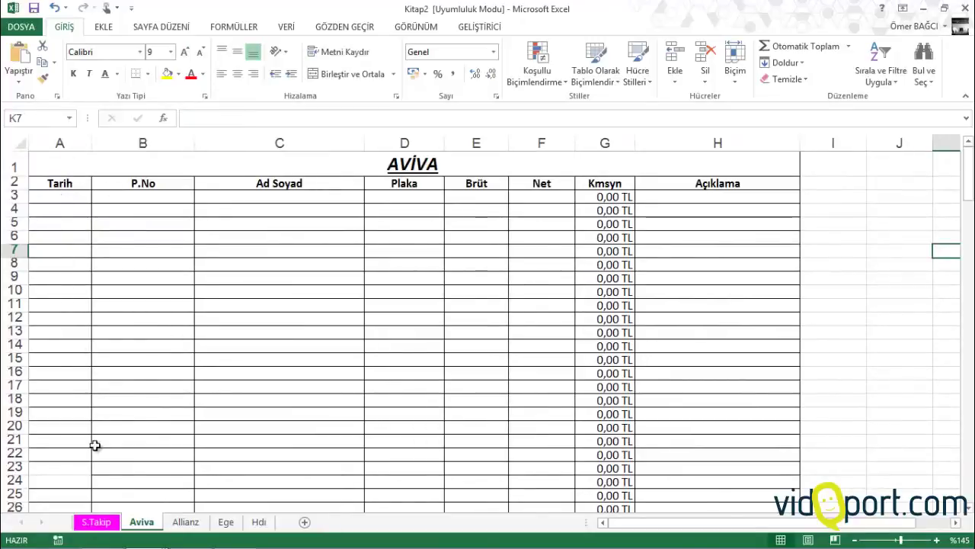
{"action": "left_click", "coordinate": [115, 523]}
{"action": "left_click", "coordinate": [36, 169]}
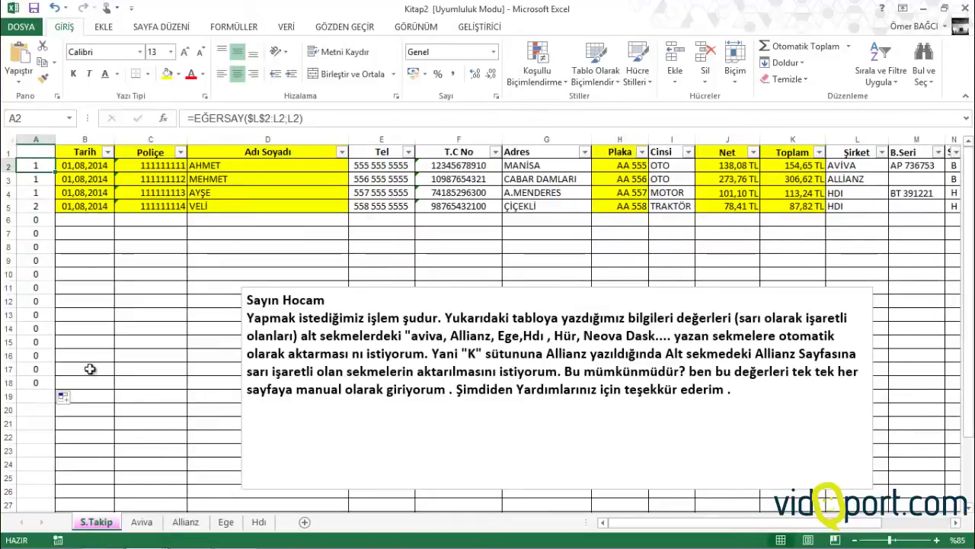
{"action": "left_click", "coordinate": [326, 120]}
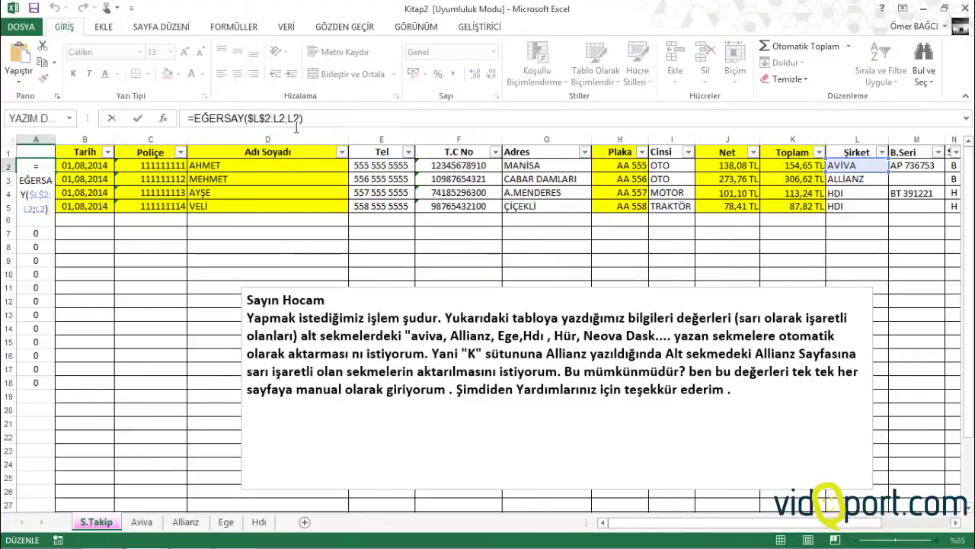
{"action": "left_click", "coordinate": [343, 116]}
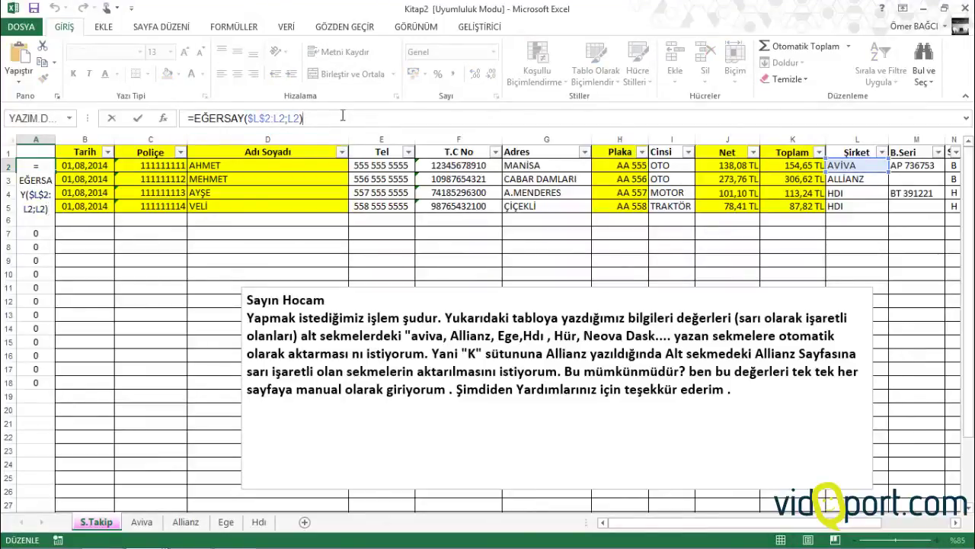
{"action": "type", "text": "&"}
{"action": "left_click", "coordinate": [860, 166]}
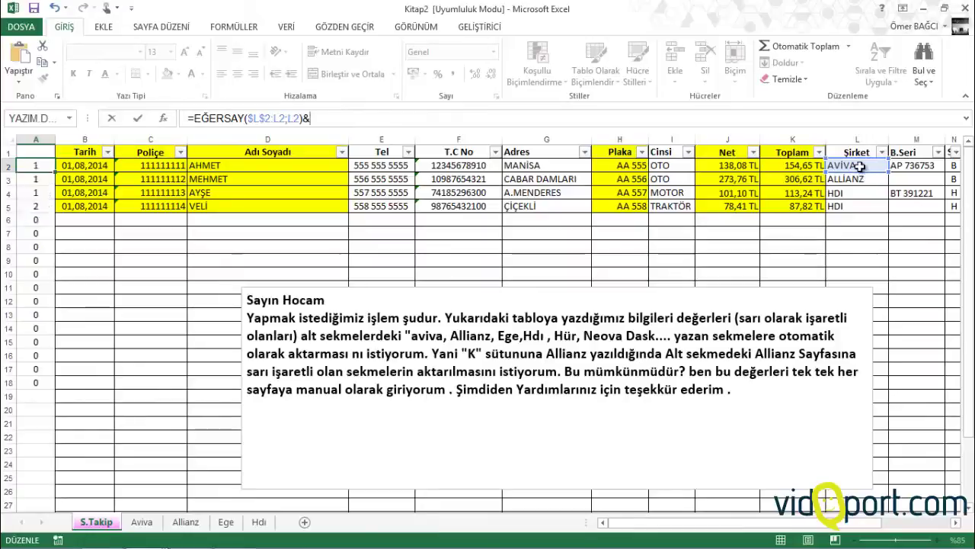
{"action": "key", "text": "Return"}
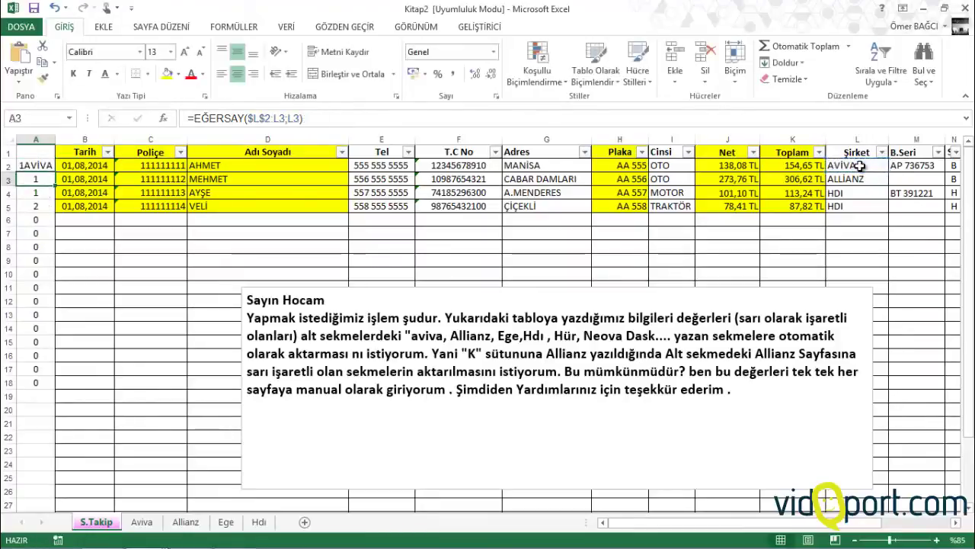
Fill the key formula down to A27 and widen column A to fit the keys
{"action": "left_click", "coordinate": [50, 164]}
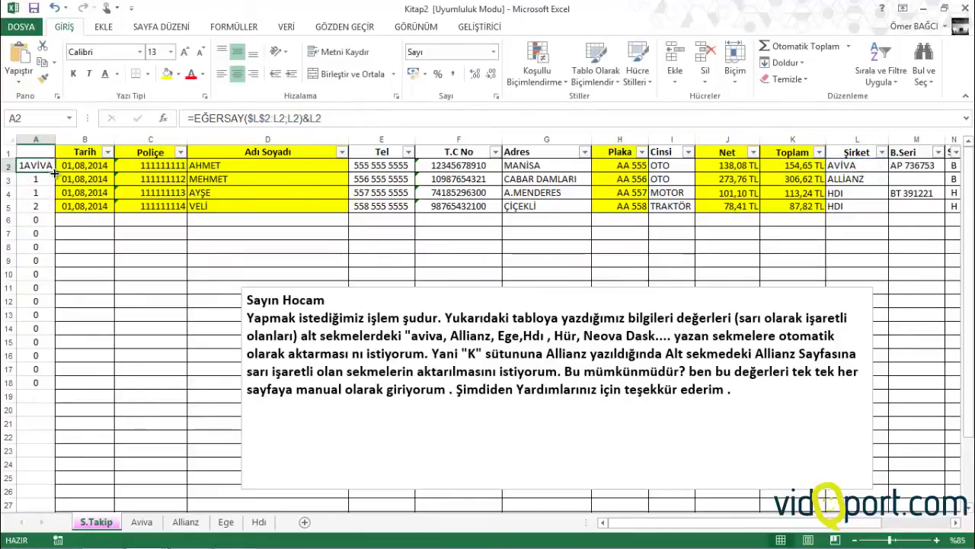
{"action": "left_click_drag", "start_coordinate": [55, 172], "coordinate": [23, 509]}
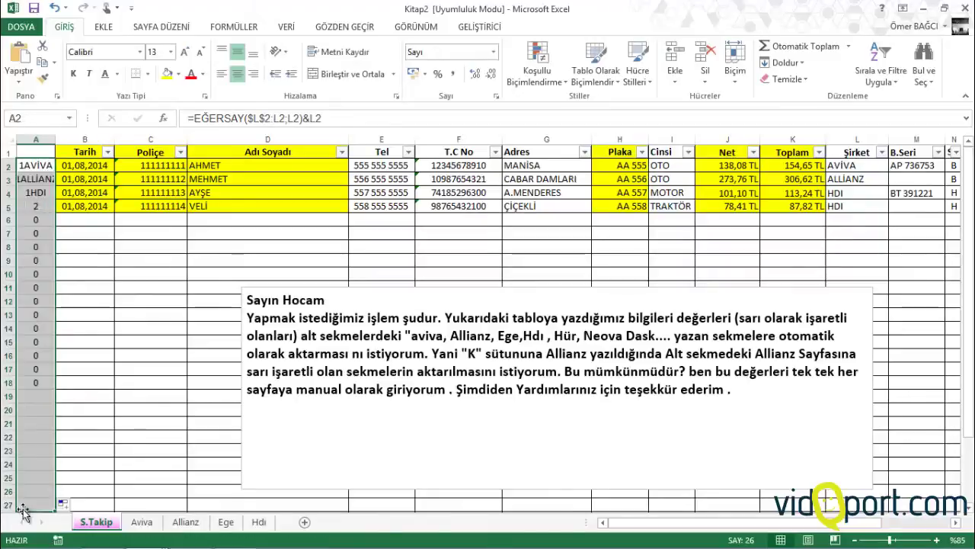
{"action": "left_click_drag", "start_coordinate": [55, 138], "coordinate": [67, 136]}
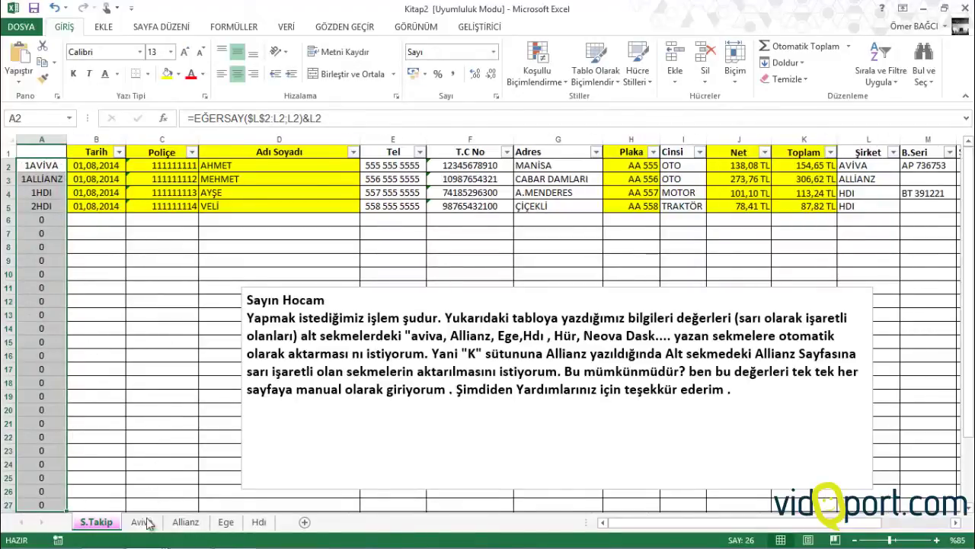
On the Aviva sheet, unmerge and clear the AVİVA title cell
{"action": "left_click", "coordinate": [145, 522]}
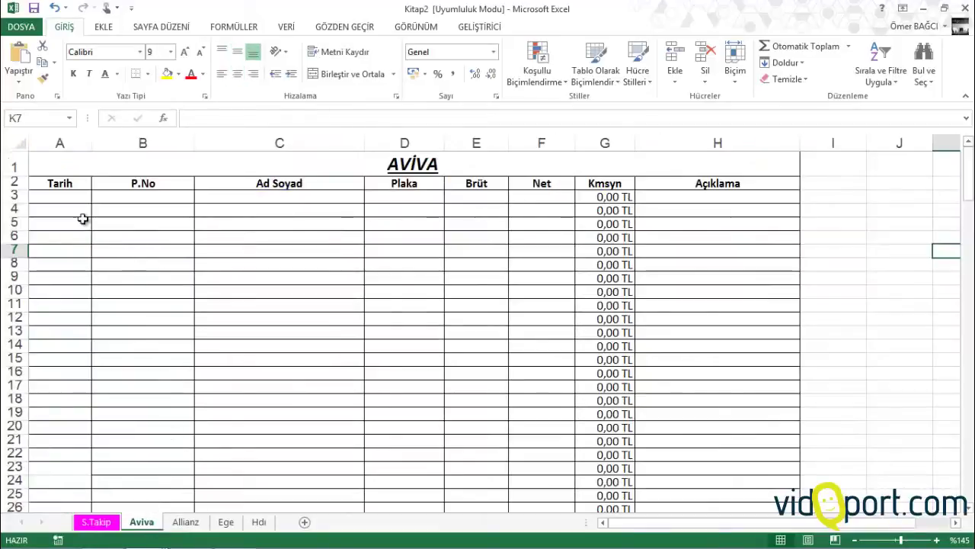
{"action": "left_click", "coordinate": [137, 160]}
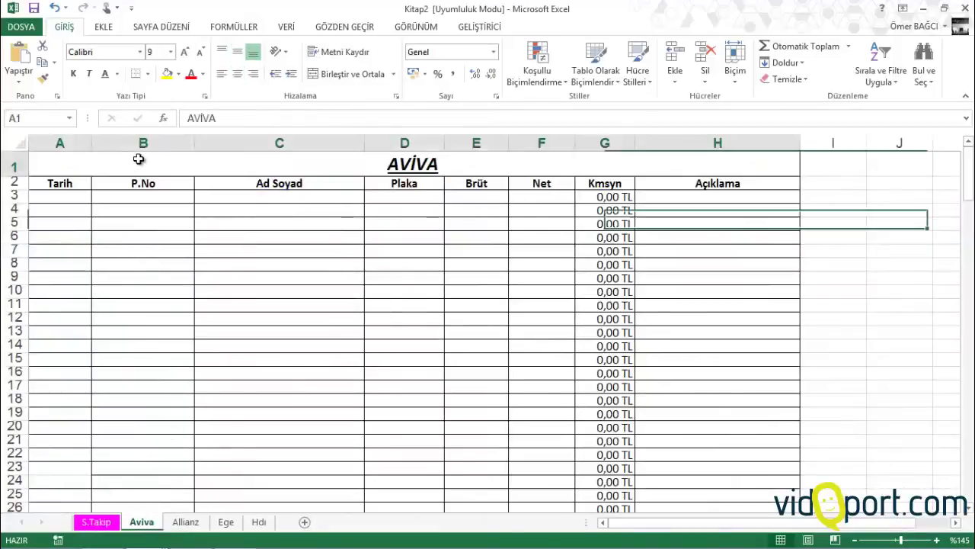
{"action": "left_click", "coordinate": [336, 74]}
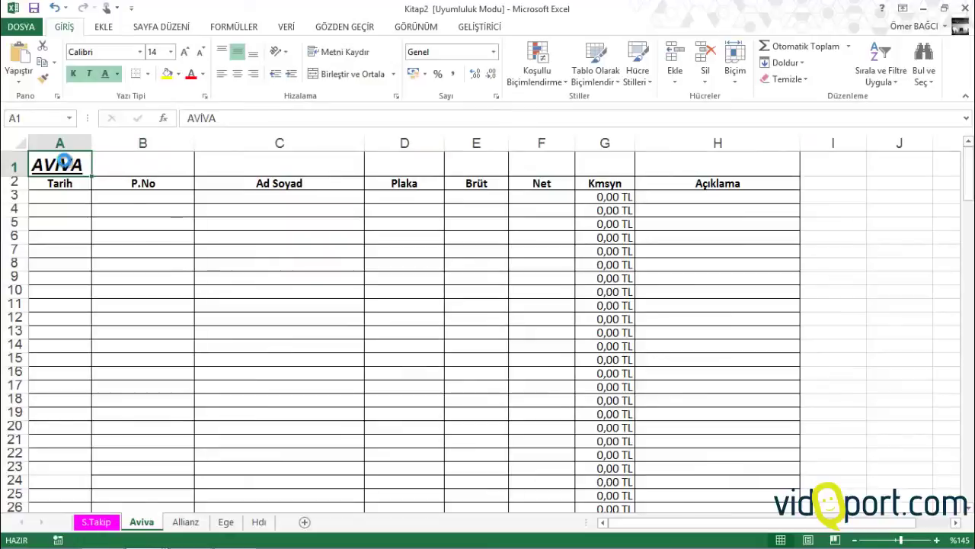
{"action": "key", "text": "Delete"}
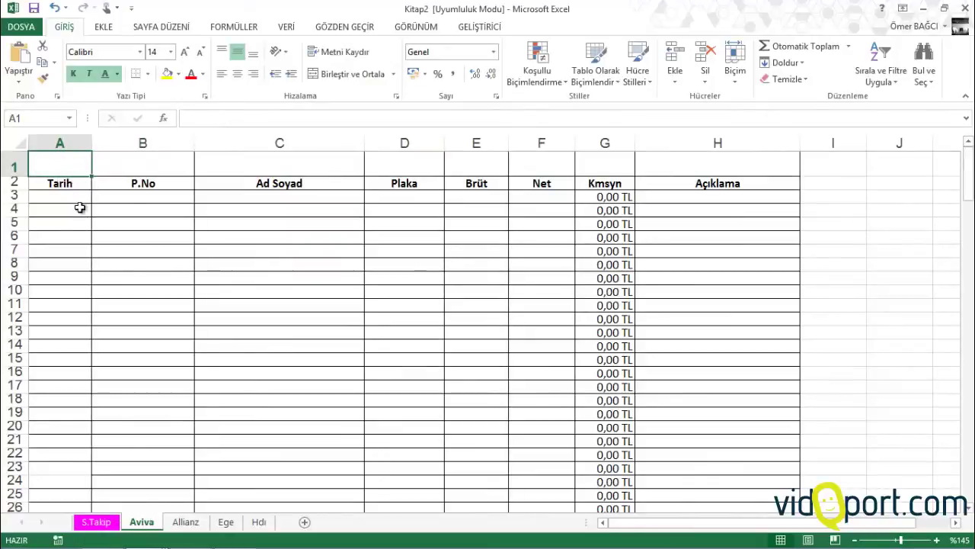
Copy the Aviva table from the Tarih header down and paste it, keeping the source theme, into new sheet Sayfa6
{"action": "mouse_move", "coordinate": [65, 185]}
{"action": "left_mouse_down"}
{"action": "mouse_move", "coordinate": [778, 397]}
{"action": "mouse_move", "coordinate": [772, 470]}
{"action": "left_mouse_up"}
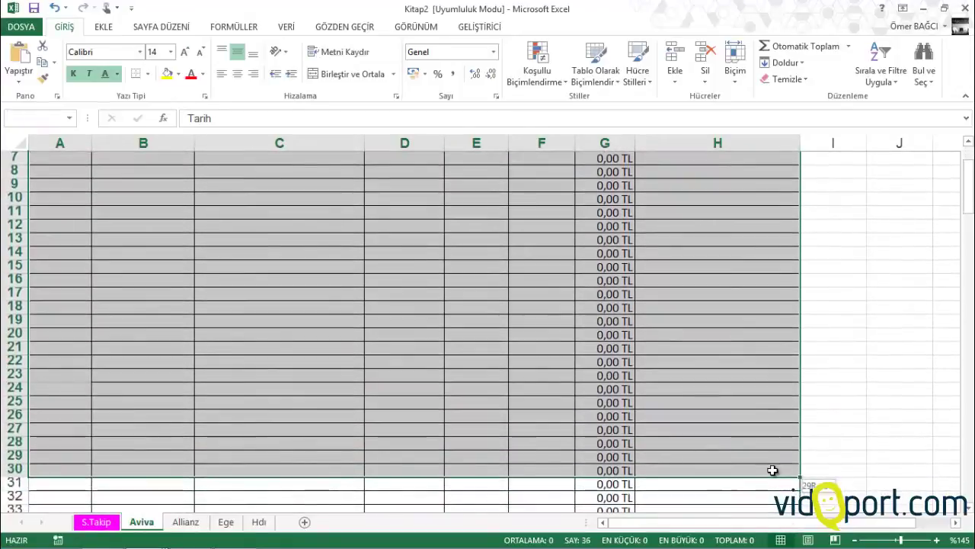
{"action": "right_click", "coordinate": [588, 259]}
{"action": "left_click", "coordinate": [624, 283]}
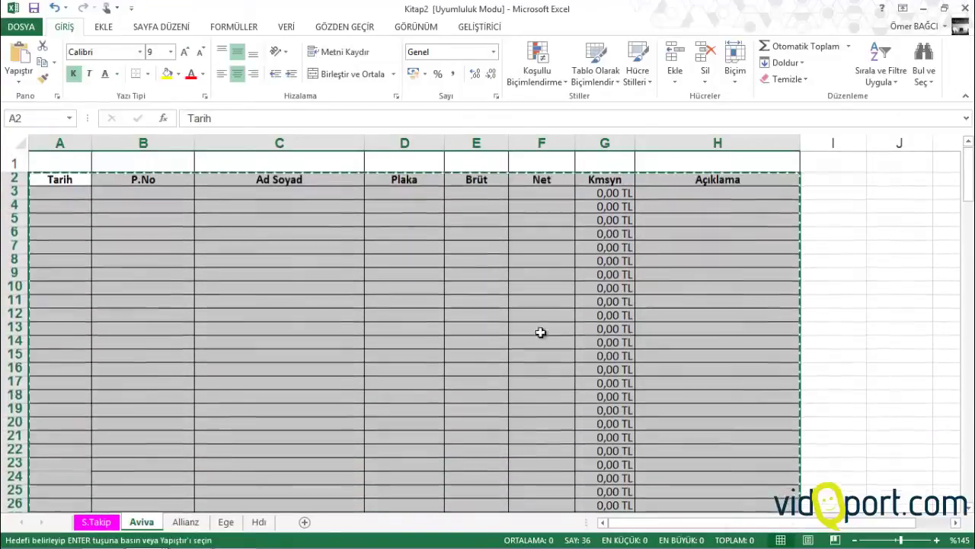
{"action": "left_click", "coordinate": [304, 522]}
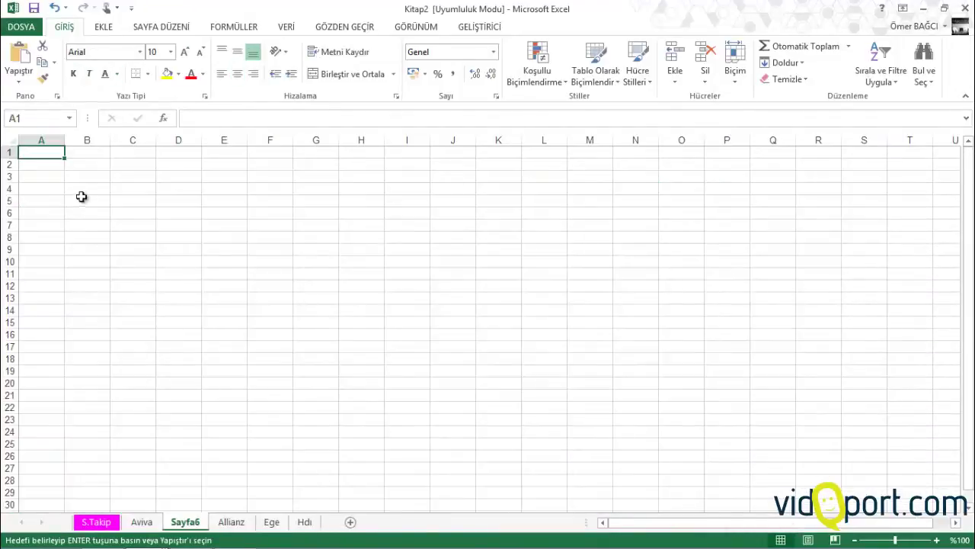
{"action": "right_click", "coordinate": [48, 163]}
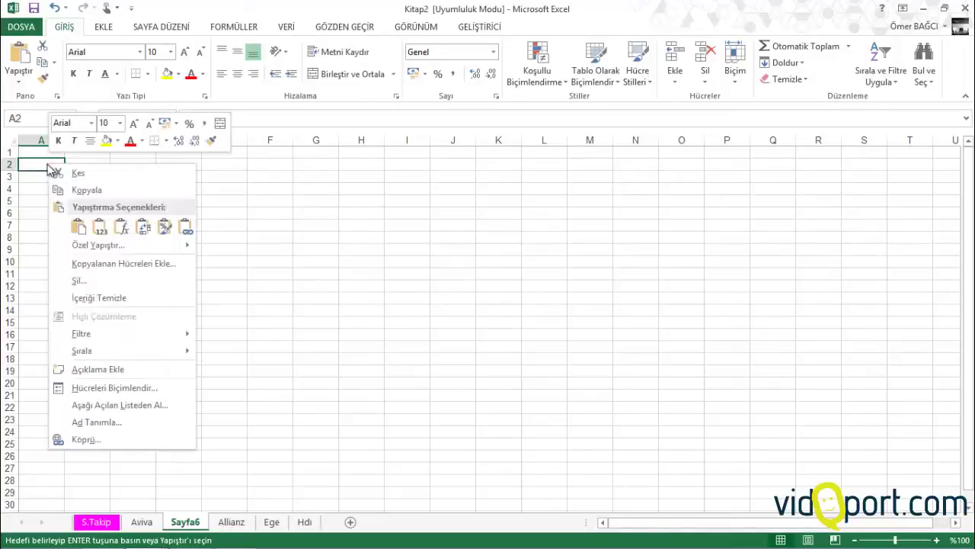
{"action": "left_click", "coordinate": [101, 245]}
{"action": "left_click", "coordinate": [227, 163]}
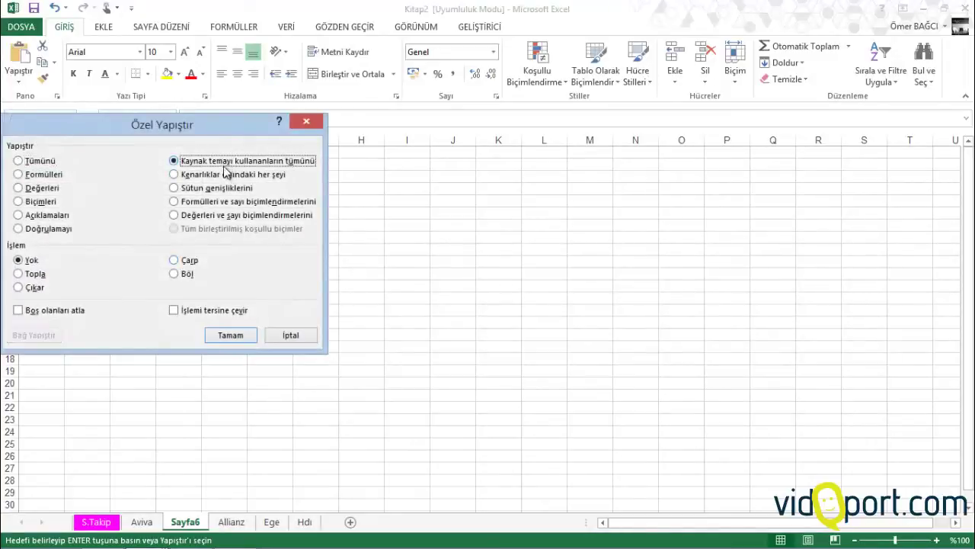
{"action": "left_click", "coordinate": [231, 336]}
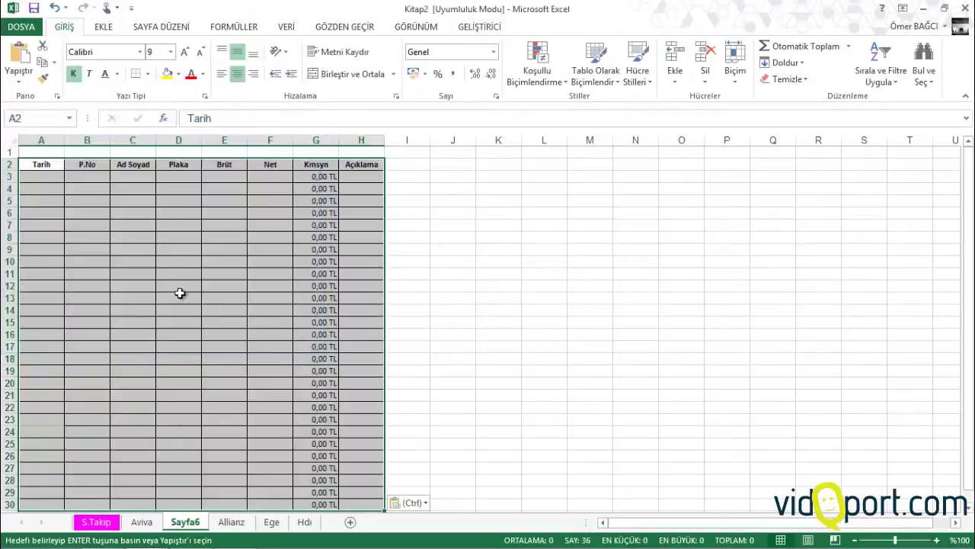
Widen column C on Sayfa6 to fit Ad Soyad and select cell A1
{"action": "scroll", "coordinate": [89, 154], "scroll_direction": "up", "scroll_amount": 1, "text": "ctrl"}
{"action": "scroll", "coordinate": [99, 149], "scroll_direction": "up", "scroll_amount": 1, "text": "ctrl"}
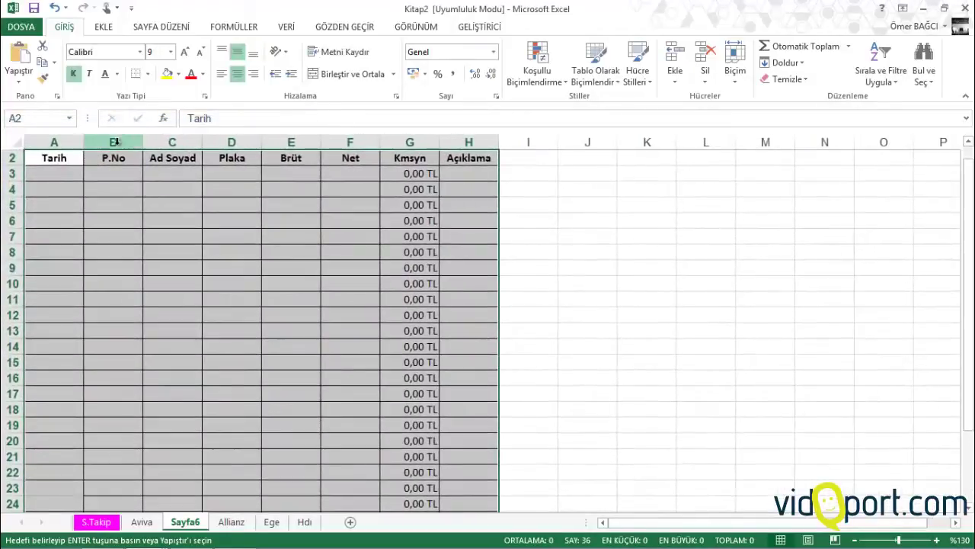
{"action": "left_click_drag", "start_coordinate": [203, 143], "coordinate": [219, 142]}
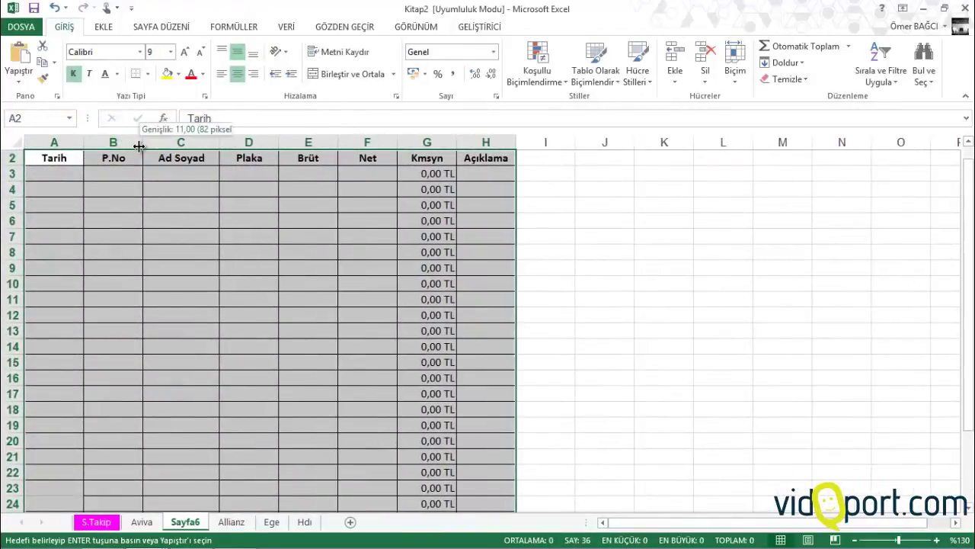
{"action": "left_click", "coordinate": [54, 142]}
{"action": "scroll", "coordinate": [71, 182], "scroll_direction": "up", "scroll_amount": 1}
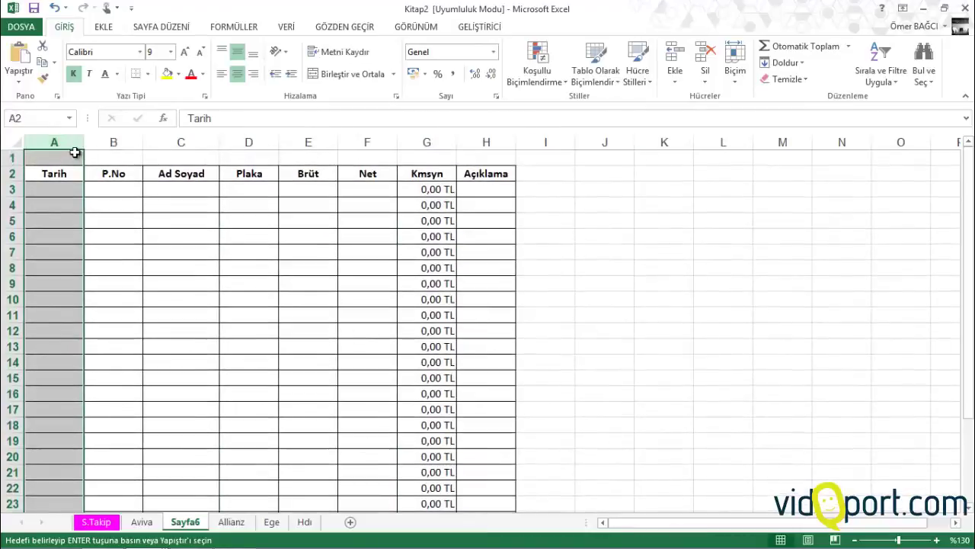
{"action": "left_click", "coordinate": [76, 156]}
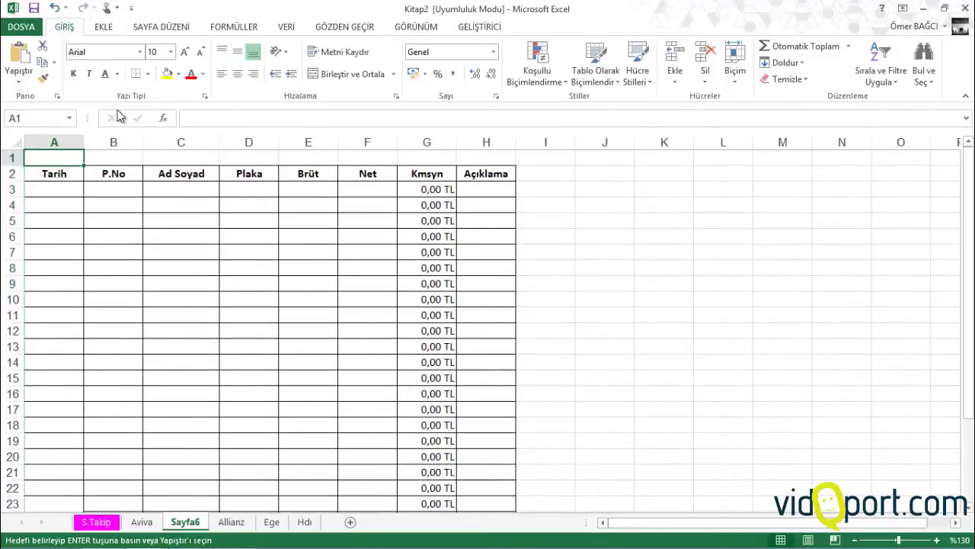
Label A1 'Firma' and paste AVİVA, copied from S.Takip L2, beside it in B1
{"action": "type", "text": "Firma"}
{"action": "key", "text": "Tab"}
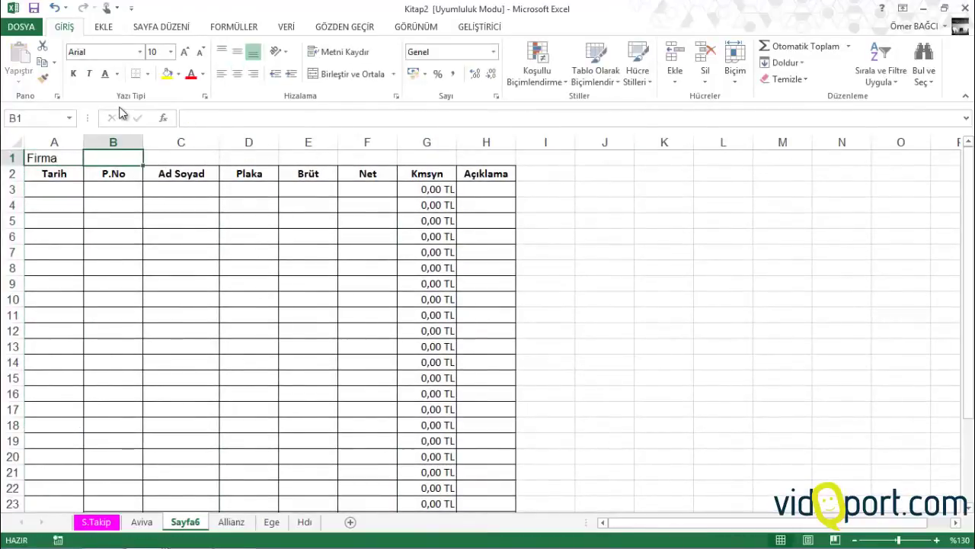
{"action": "left_click", "coordinate": [98, 526]}
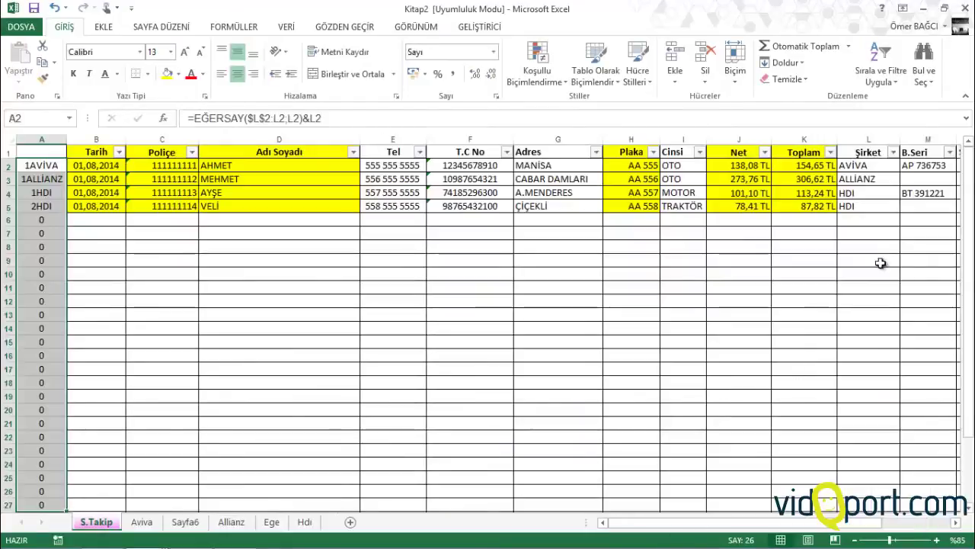
{"action": "left_click", "coordinate": [883, 165]}
{"action": "key", "text": "ctrl+c"}
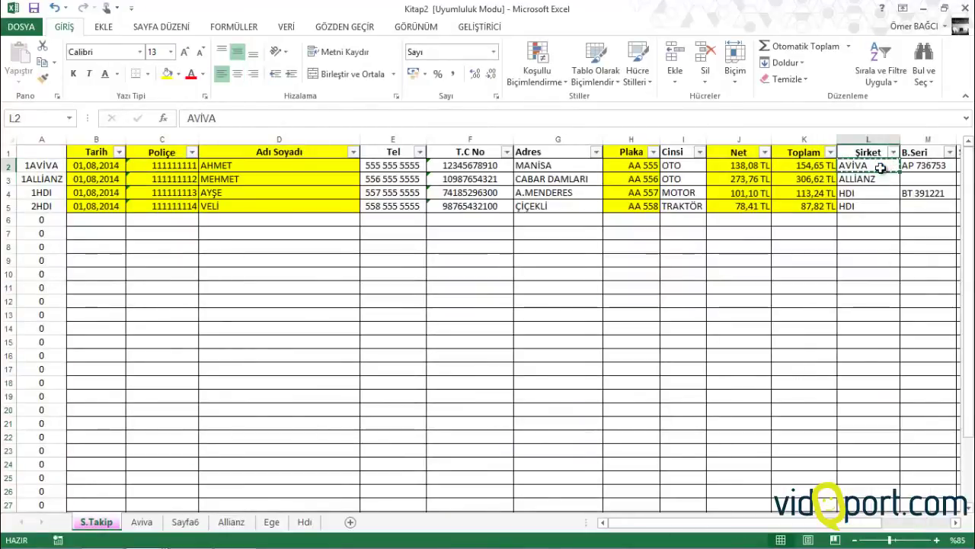
{"action": "left_click", "coordinate": [187, 524]}
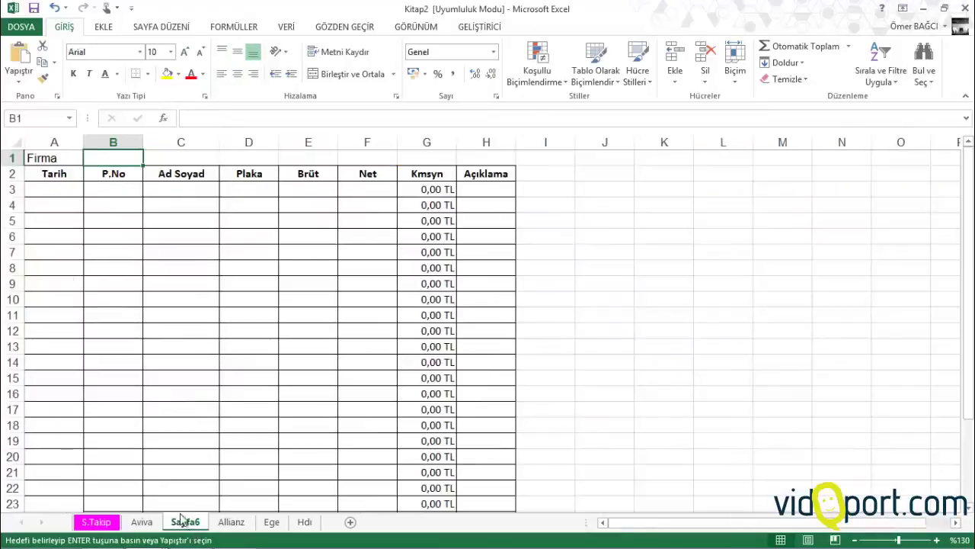
{"action": "key", "text": "ctrl+v"}
Insert a new empty column A on Sayfa6
{"action": "left_click", "coordinate": [53, 142]}
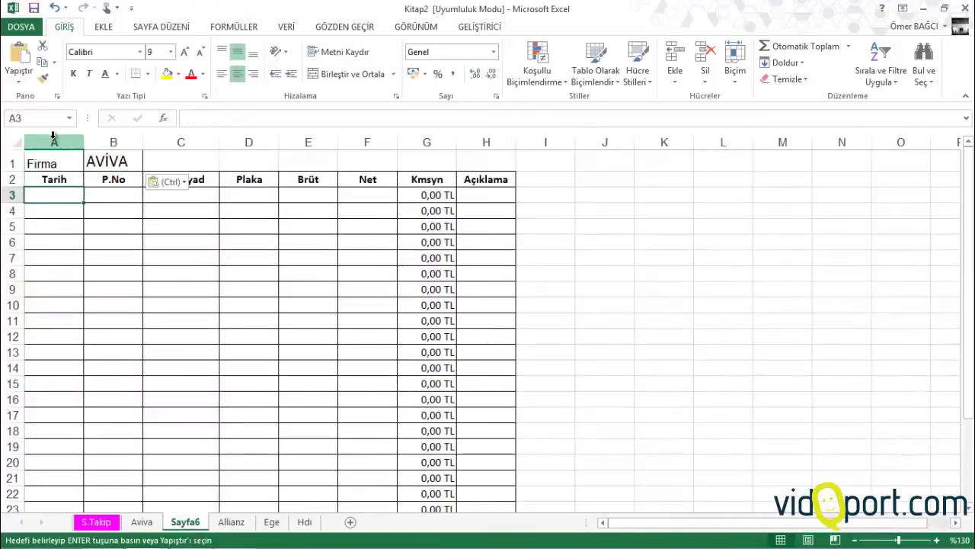
{"action": "right_click", "coordinate": [53, 142]}
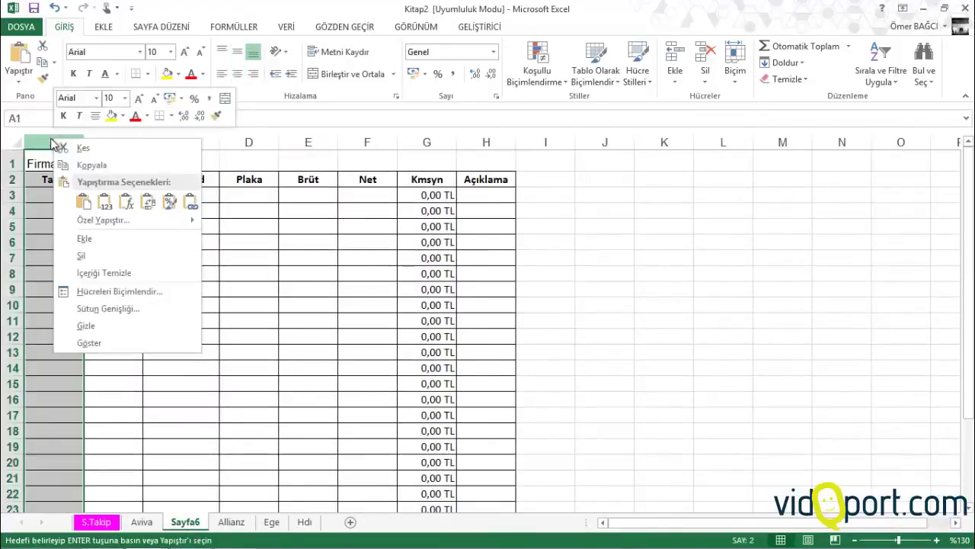
{"action": "left_click", "coordinate": [84, 238]}
{"action": "left_click_drag", "start_coordinate": [64, 194], "coordinate": [65, 226]}
{"action": "left_click", "coordinate": [65, 195]}
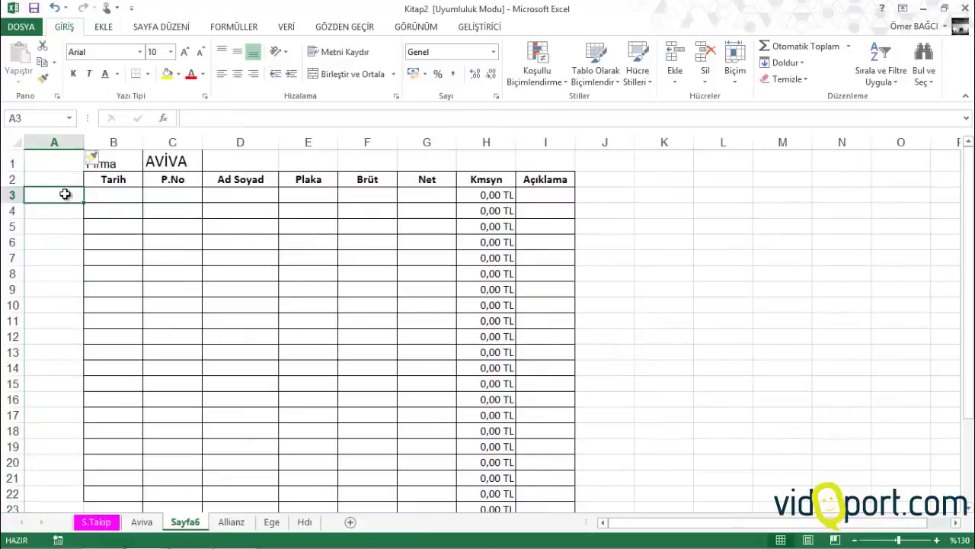
Enter =1&C1 in A3 to produce the key 1AVİVA and fill it down to A6
{"action": "left_click", "coordinate": [96, 522]}
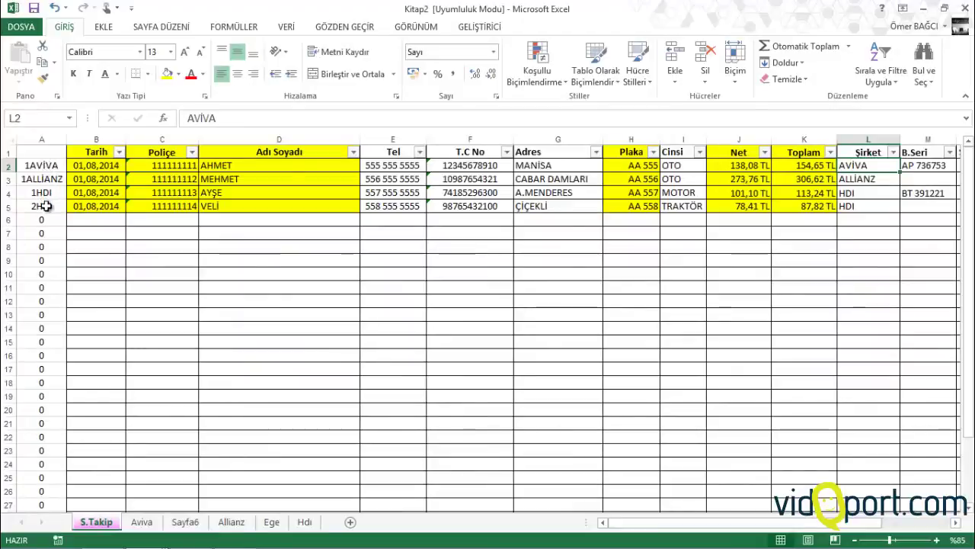
{"action": "left_click", "coordinate": [145, 522]}
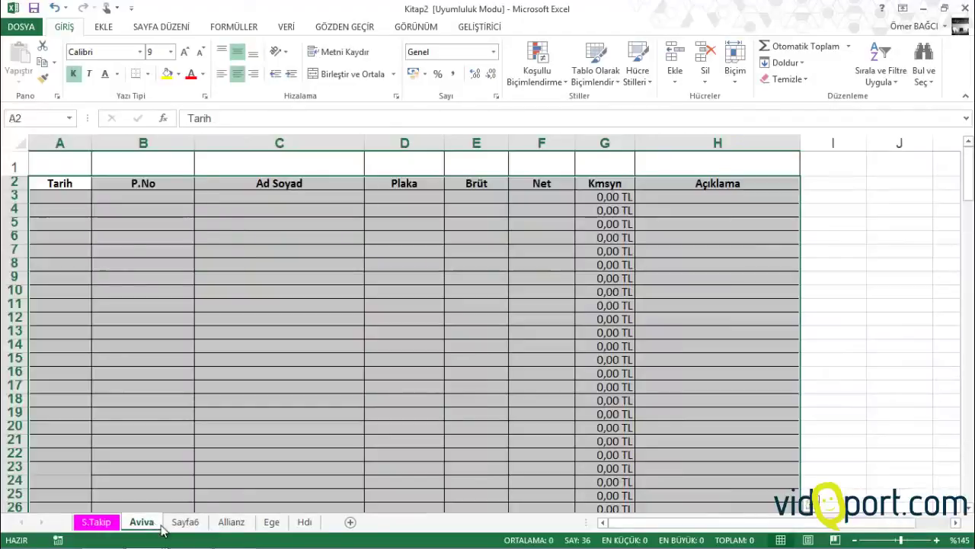
{"action": "left_click", "coordinate": [185, 522]}
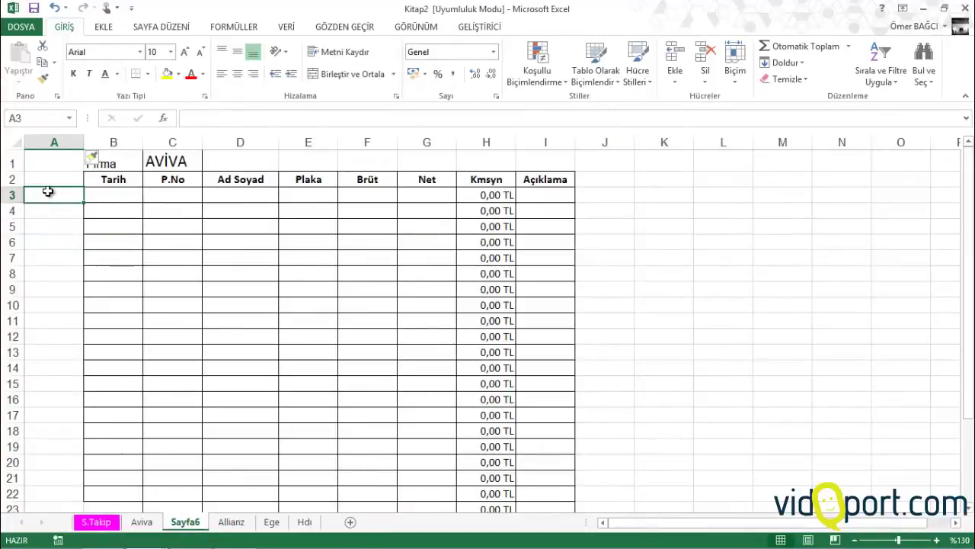
{"action": "type", "text": "="}
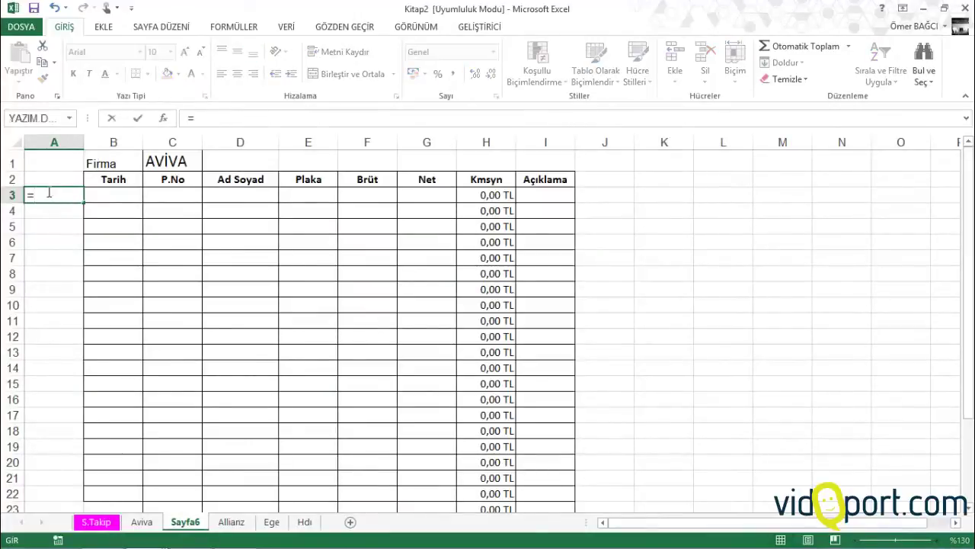
{"action": "type", "text": "1&"}
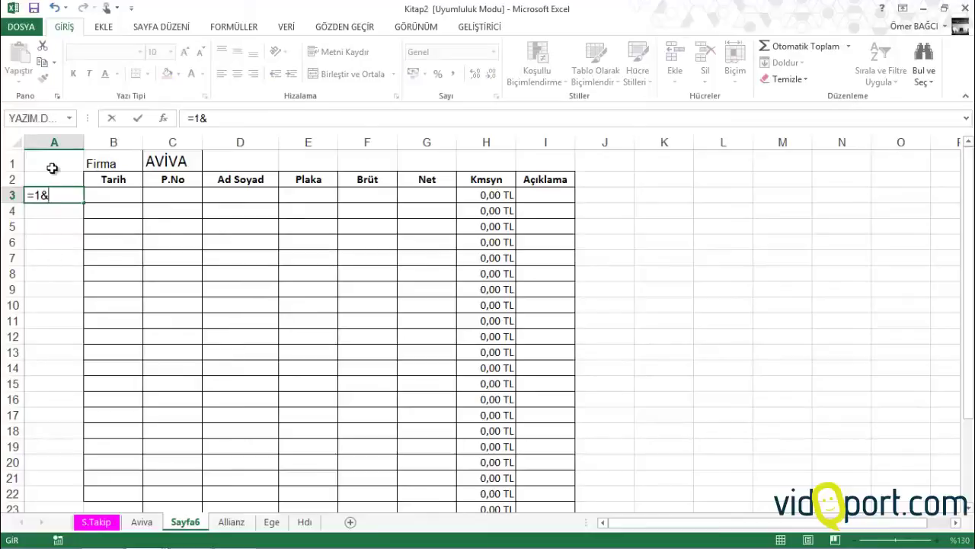
{"action": "left_click", "coordinate": [176, 162]}
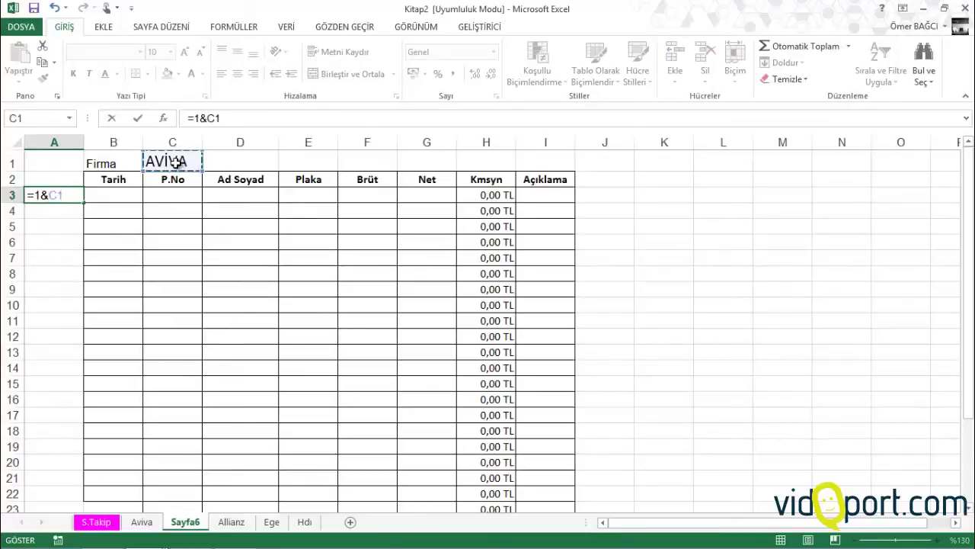
{"action": "key", "text": "Return"}
{"action": "key", "text": "Up"}
{"action": "key", "text": "Up"}
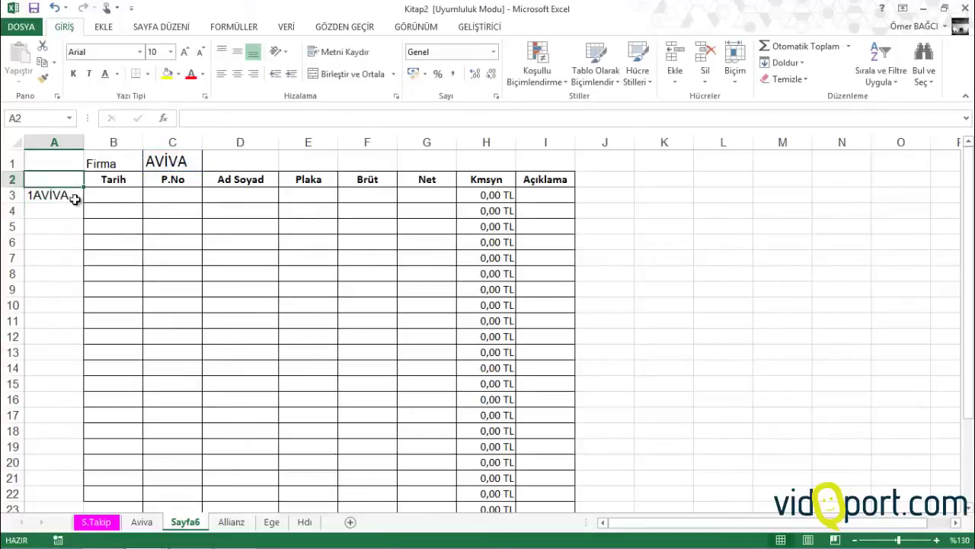
{"action": "left_click", "coordinate": [75, 199]}
{"action": "left_click_drag", "start_coordinate": [83, 203], "coordinate": [83, 246]}
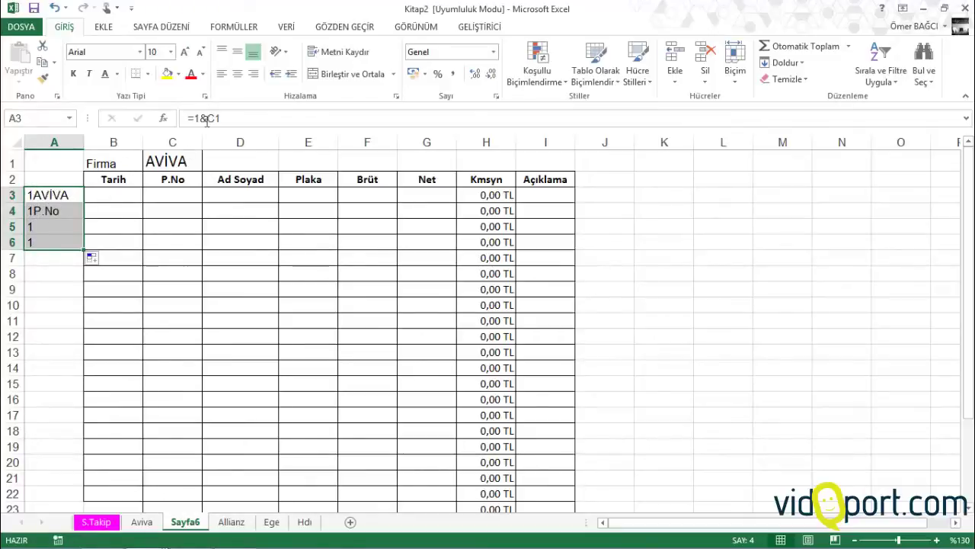
Replace A3's old formula with =SATIR() so it shows the row number 3
{"action": "double_click", "coordinate": [53, 196]}
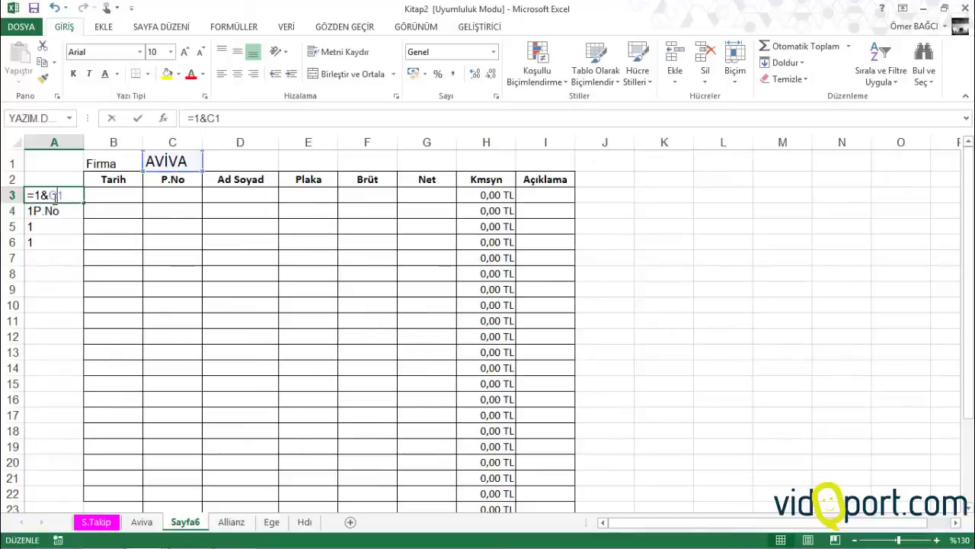
{"action": "left_click_drag", "start_coordinate": [36, 195], "coordinate": [154, 196]}
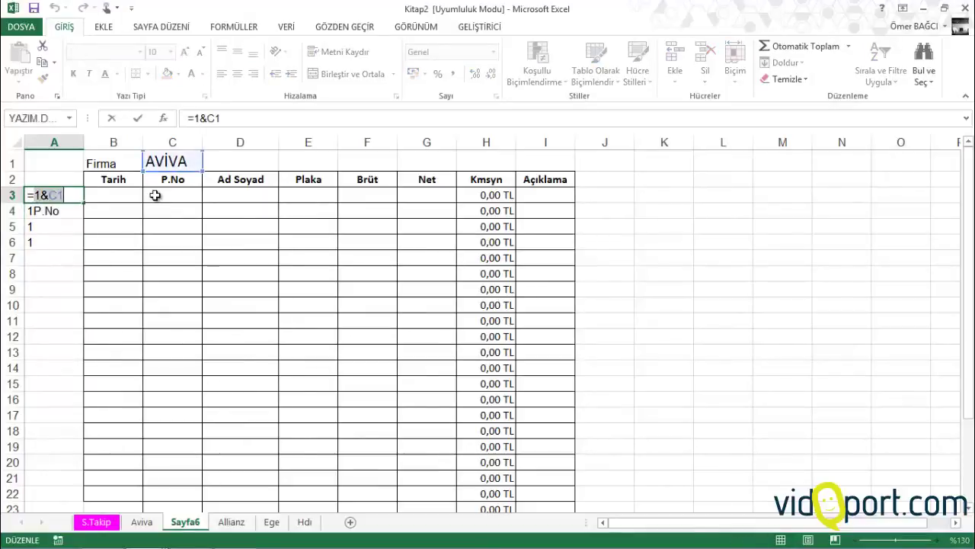
{"action": "key", "text": "BackSpace"}
{"action": "key", "text": "BackSpace"}
{"action": "key", "text": "Escape"}
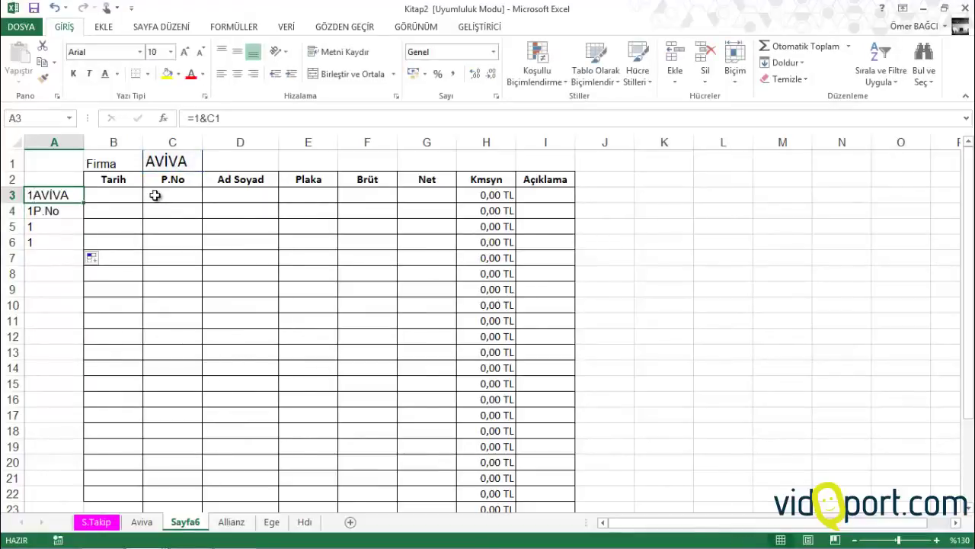
{"action": "key", "text": "Delete"}
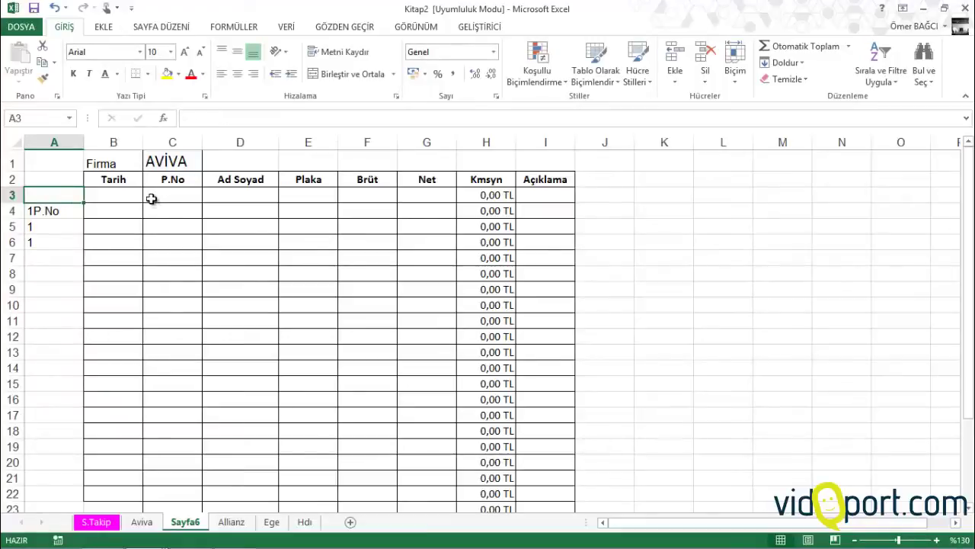
{"action": "type", "text": "=satır"}
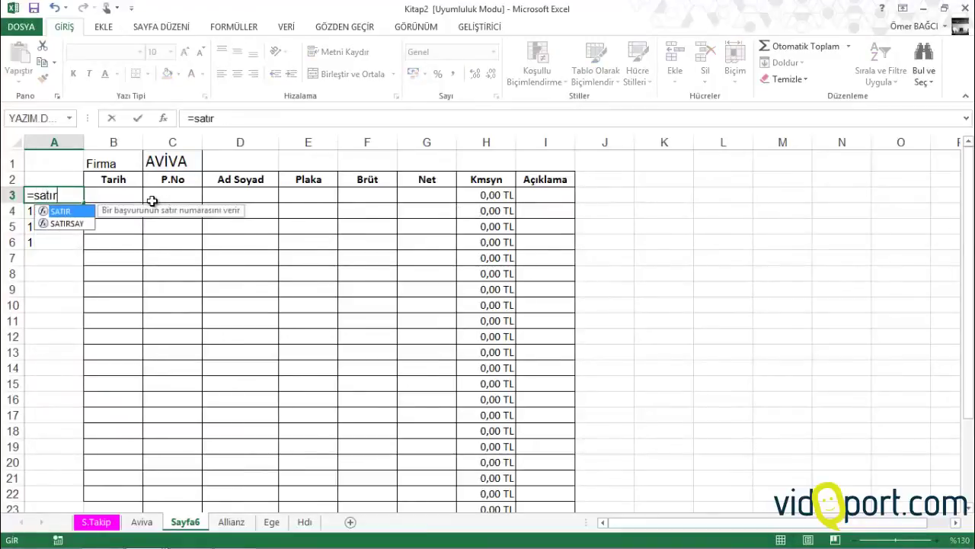
{"action": "type", "text": "()"}
{"action": "key", "text": "Return"}
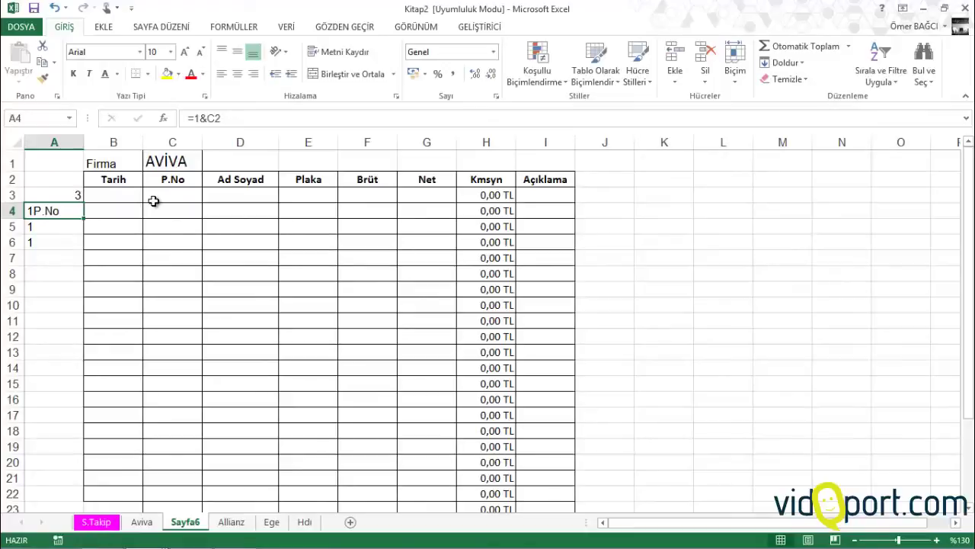
Clear the leftover test entries in A4:A7 and return to A3
{"action": "key", "text": "shift+Down"}
{"action": "key", "text": "shift+Down"}
{"action": "key", "text": "shift+Down"}
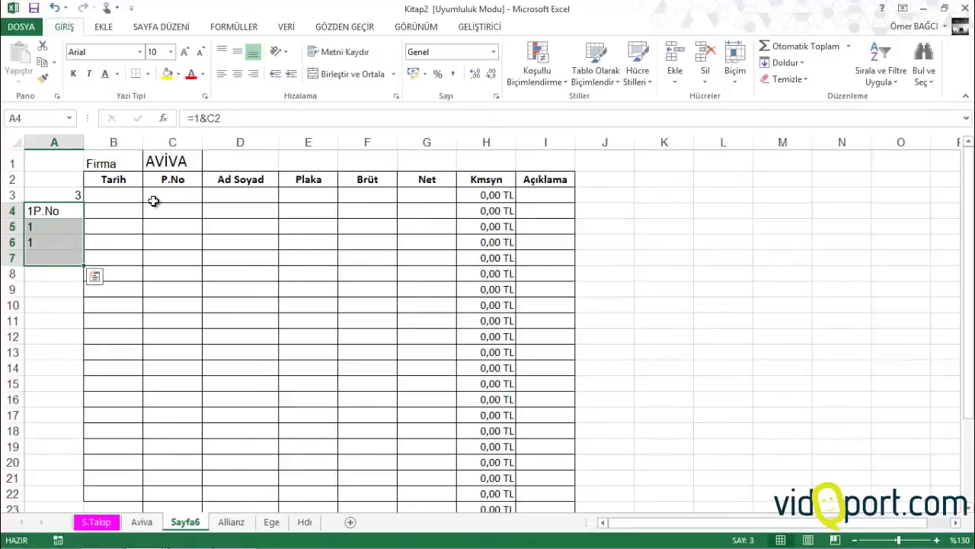
{"action": "key", "text": "Delete"}
{"action": "key", "text": "Up"}
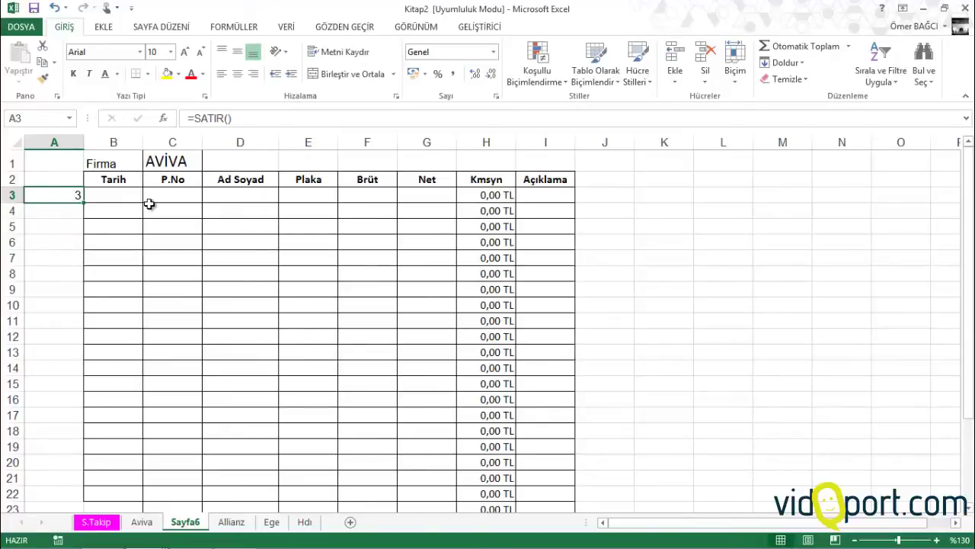
Enter =(SATIR()-2)&$C$1 in A3 to number entries with the company name
{"action": "type", "text": "="}
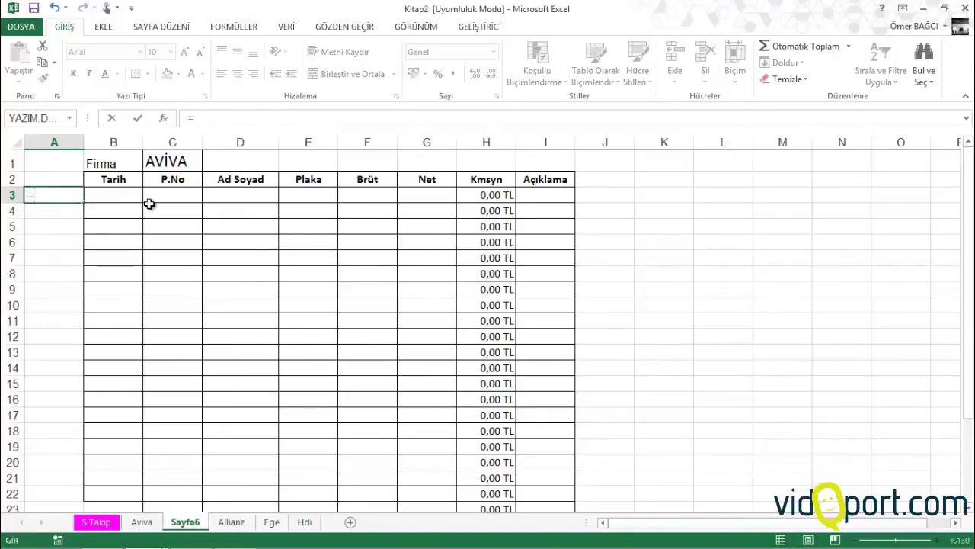
{"action": "type", "text": "(satır"}
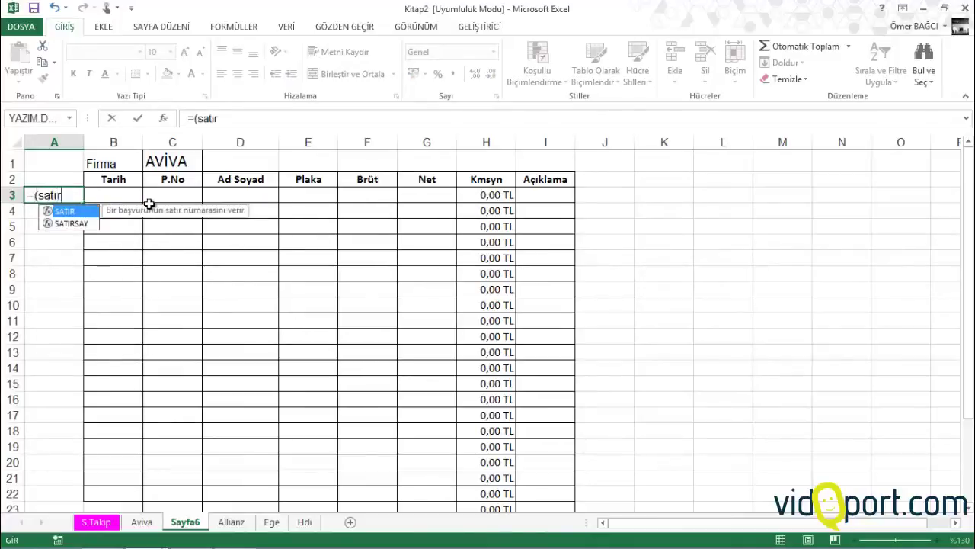
{"action": "type", "text": "()-2)&"}
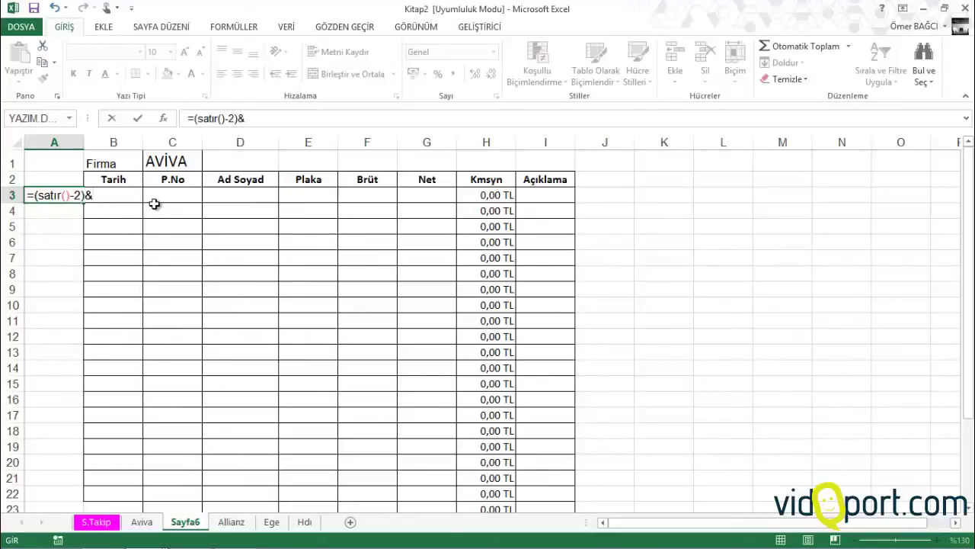
{"action": "left_click", "coordinate": [172, 160]}
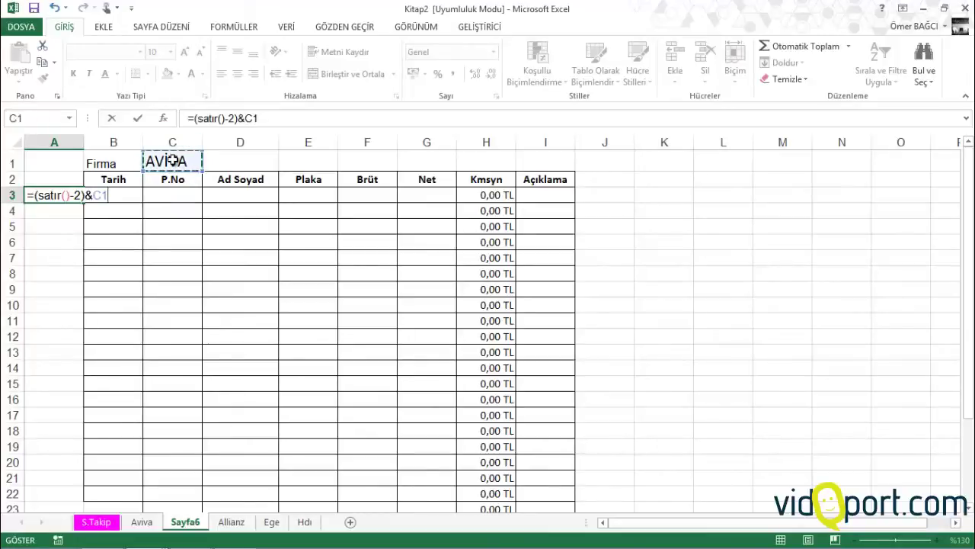
{"action": "key", "text": "F4"}
{"action": "key", "text": "Return"}
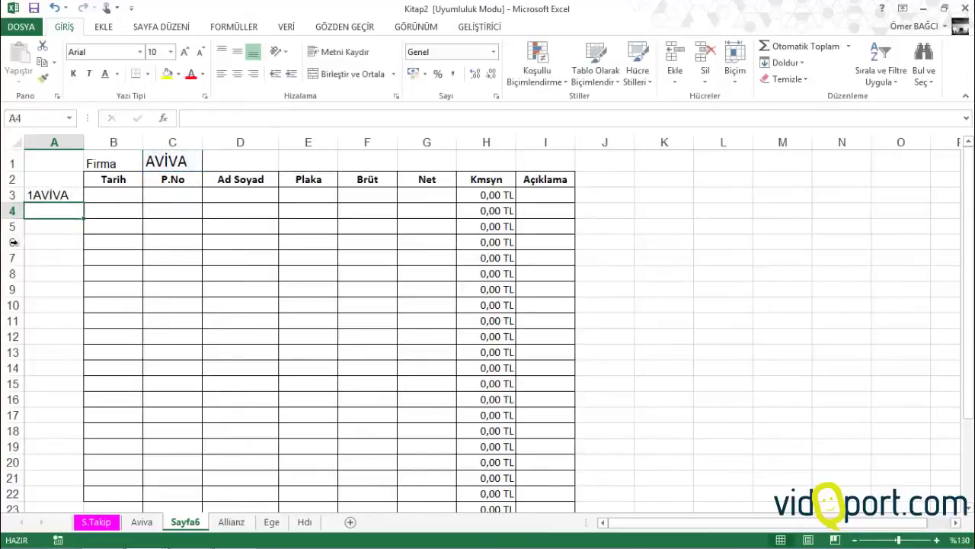
Fill A3 down to A22 to list 1AVİVA–20AVİVA, then view the S.Takip sheet
{"action": "left_click", "coordinate": [69, 197]}
{"action": "left_click_drag", "start_coordinate": [84, 202], "coordinate": [84, 495]}
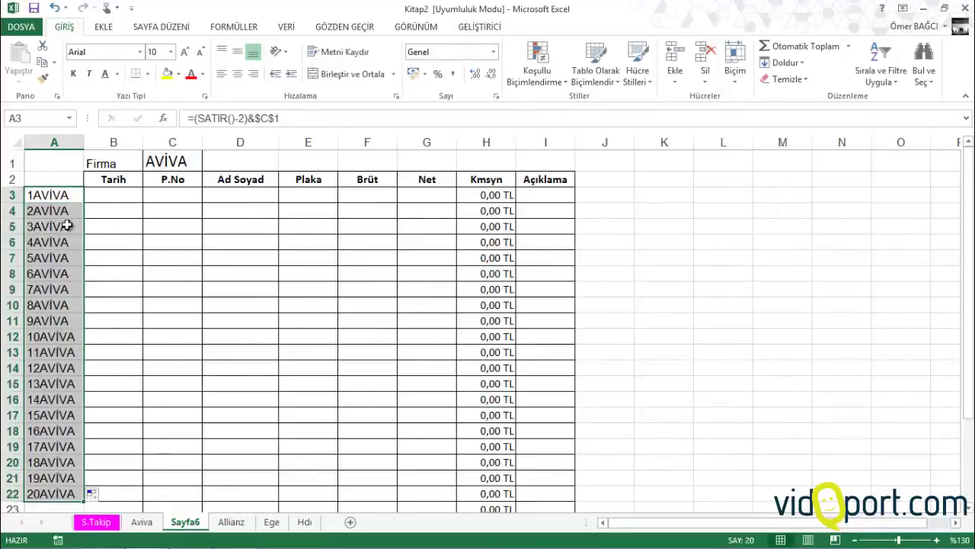
{"action": "left_click", "coordinate": [97, 522]}
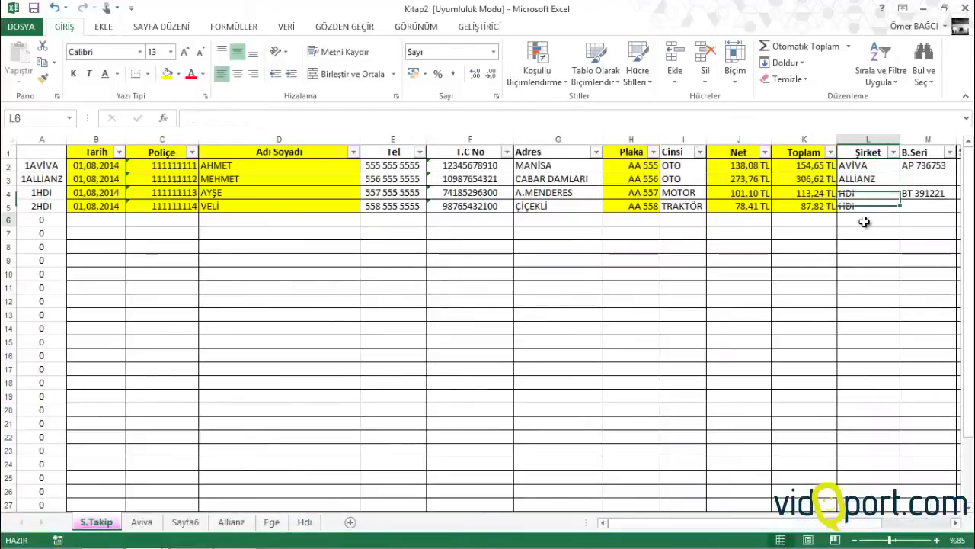
Review the S.Takip data, then return to Sayfa6 with B3 under Tarih selected
{"action": "key", "text": "Down"}
{"action": "key", "text": "Down"}
{"action": "key", "text": "Down"}
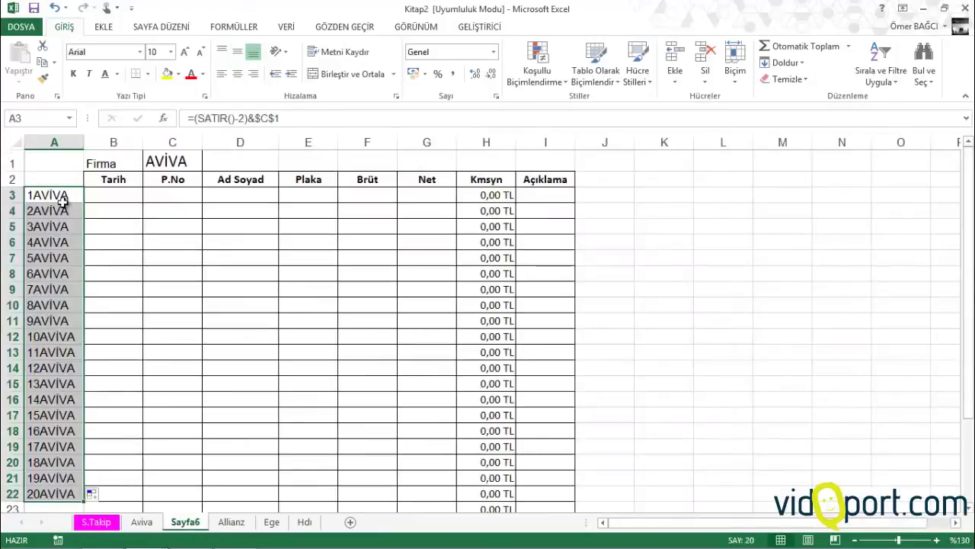
{"action": "left_click", "coordinate": [127, 192]}
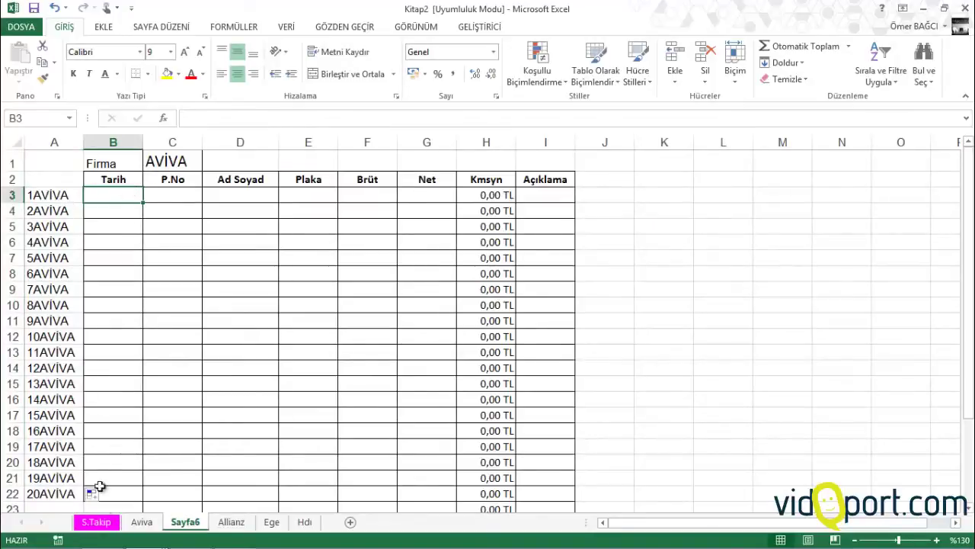
{"action": "left_click", "coordinate": [96, 522]}
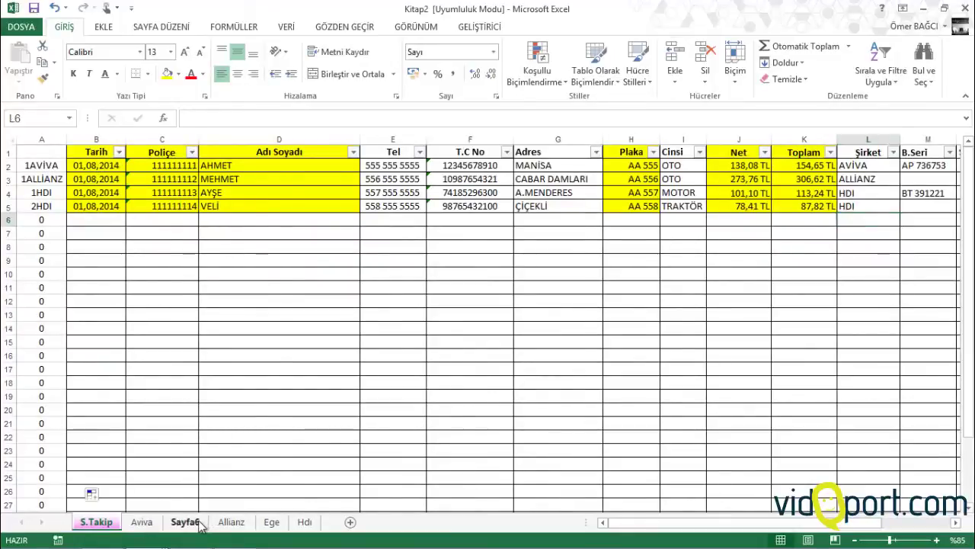
{"action": "left_click", "coordinate": [200, 524]}
Enter =DÜŞEYARA(A3;S.Takip!$A$2:$Q$31;2;0) in B3, returning the date 01,08,2014
{"action": "type", "text": "="}
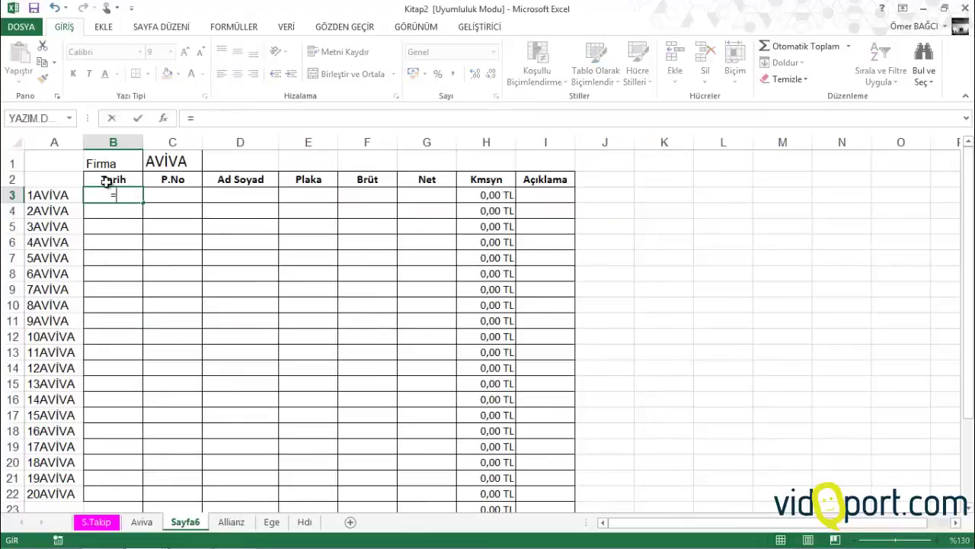
{"action": "type", "text": "düş"}
{"action": "key", "text": "Tab"}
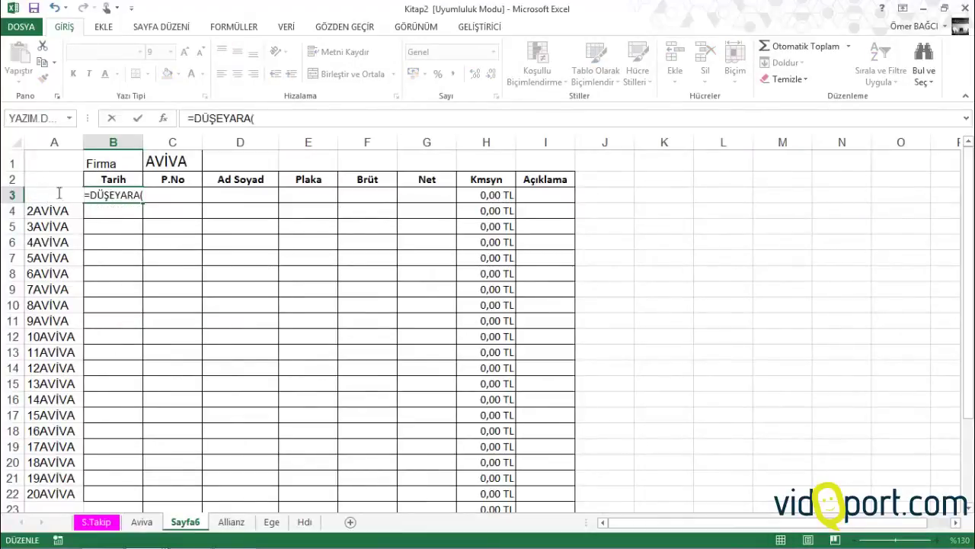
{"action": "type", "text": "a3"}
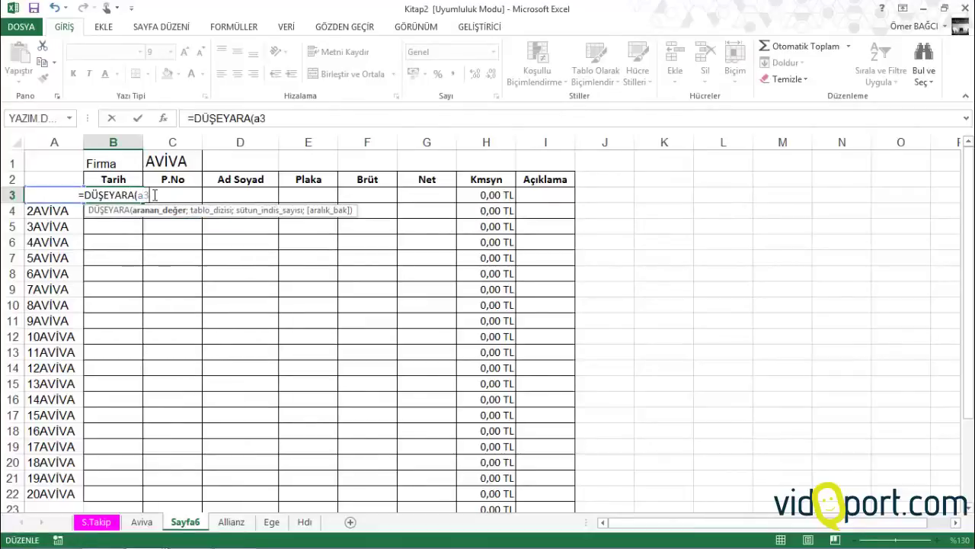
{"action": "type", "text": ";"}
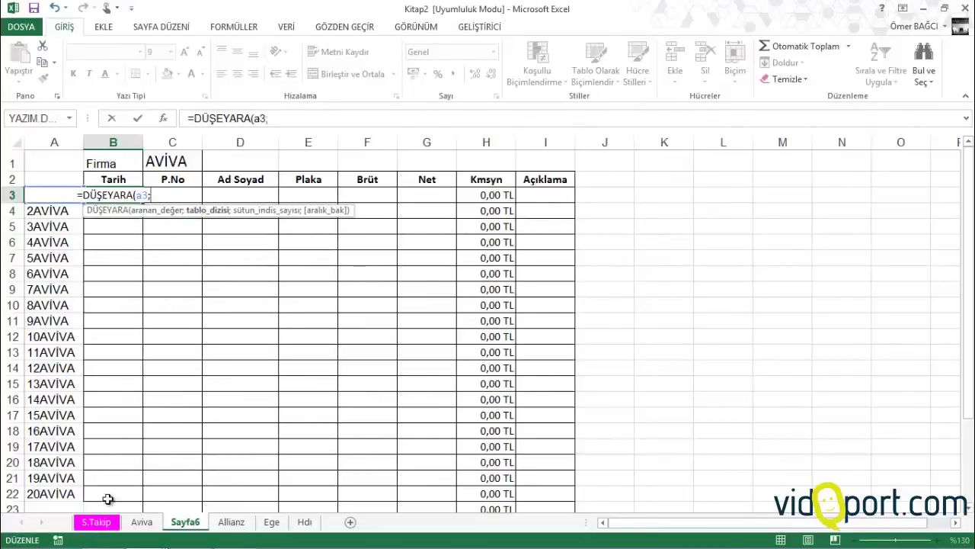
{"action": "left_click", "coordinate": [97, 522]}
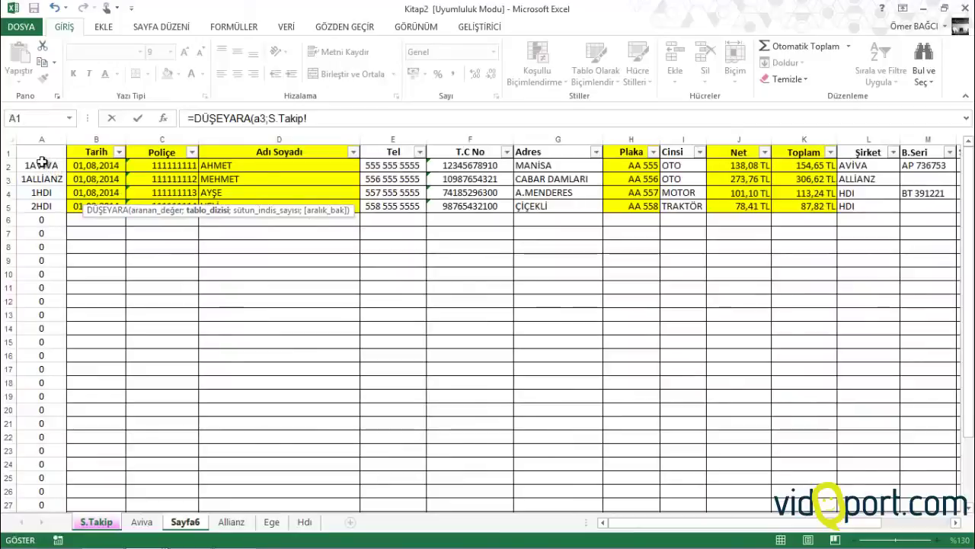
{"action": "mouse_move", "coordinate": [41, 164]}
{"action": "left_mouse_down"}
{"action": "mouse_move", "coordinate": [921, 236]}
{"action": "mouse_move", "coordinate": [933, 530]}
{"action": "mouse_move", "coordinate": [925, 477]}
{"action": "left_mouse_up"}
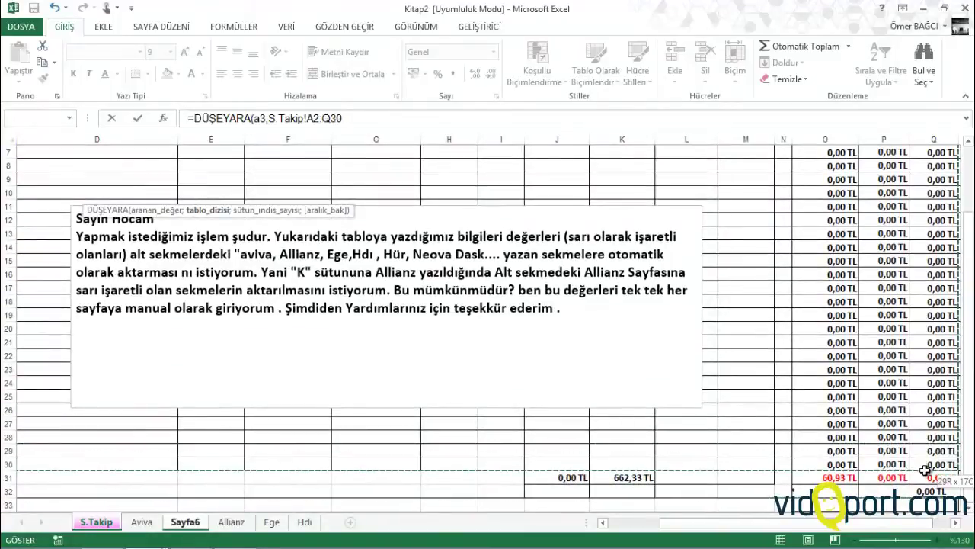
{"action": "key", "text": "F4"}
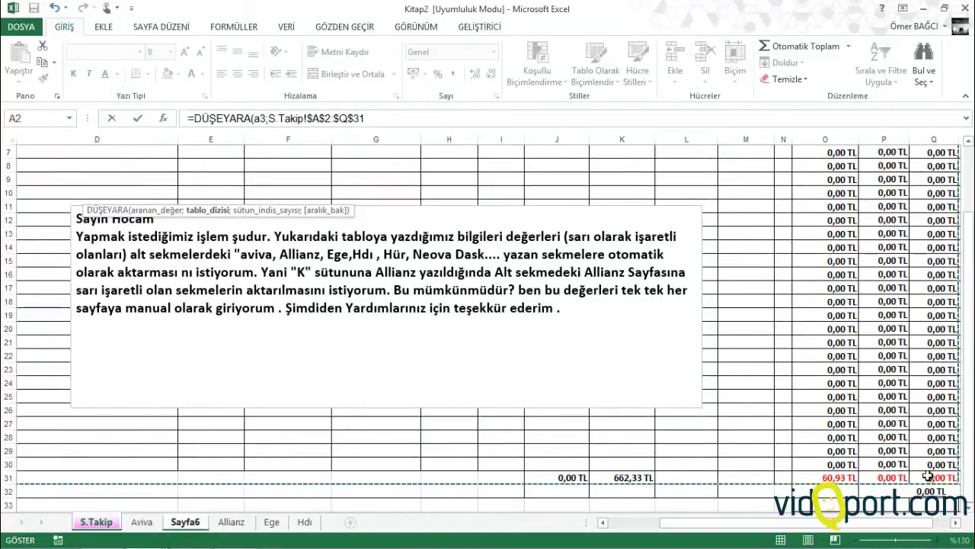
{"action": "type", "text": ";"}
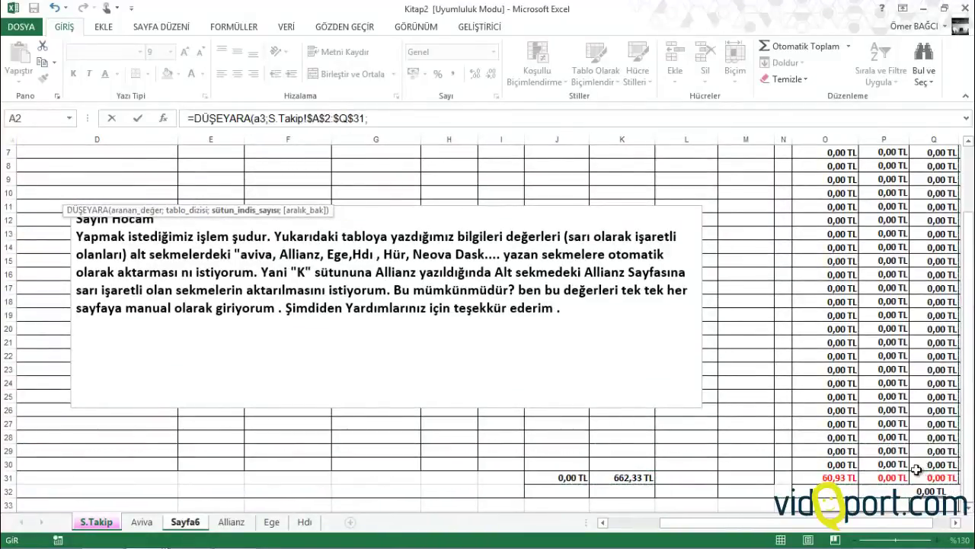
{"action": "left_click_drag", "start_coordinate": [838, 523], "coordinate": [786, 523]}
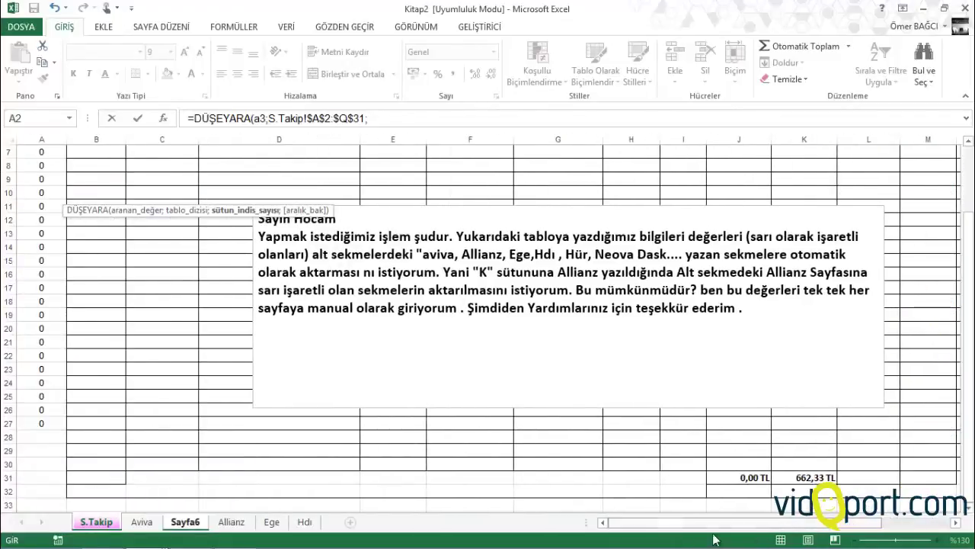
{"action": "scroll", "coordinate": [249, 323], "scroll_direction": "up", "scroll_amount": 2}
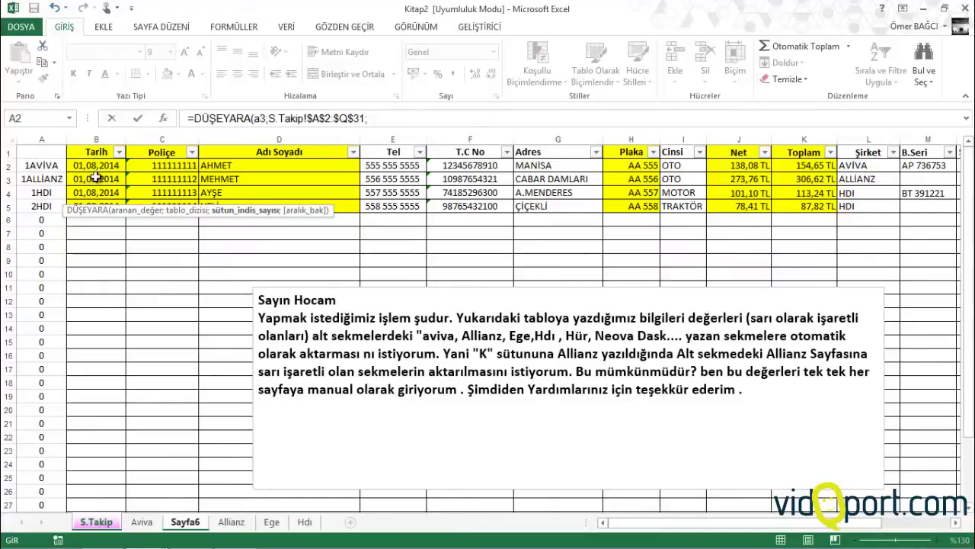
{"action": "type", "text": "2;"}
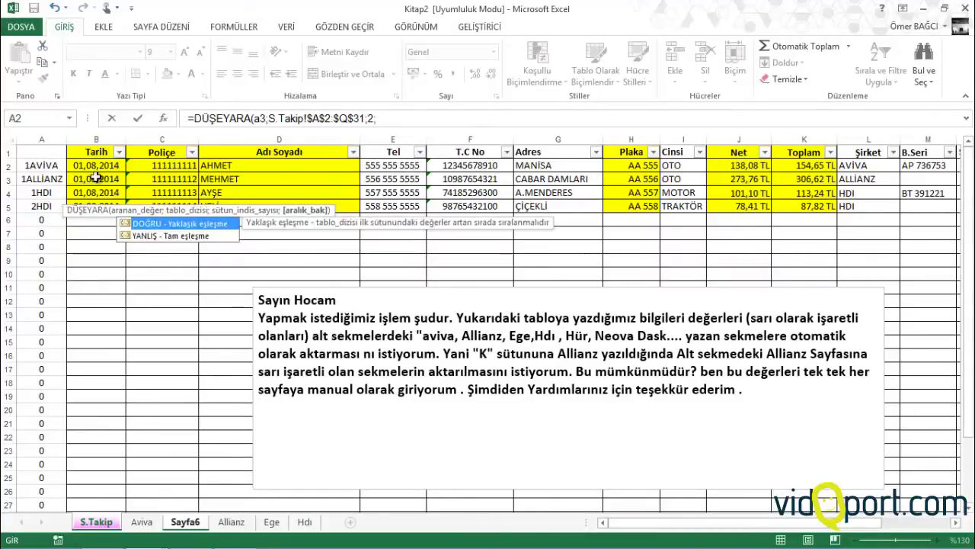
{"action": "type", "text": "0)"}
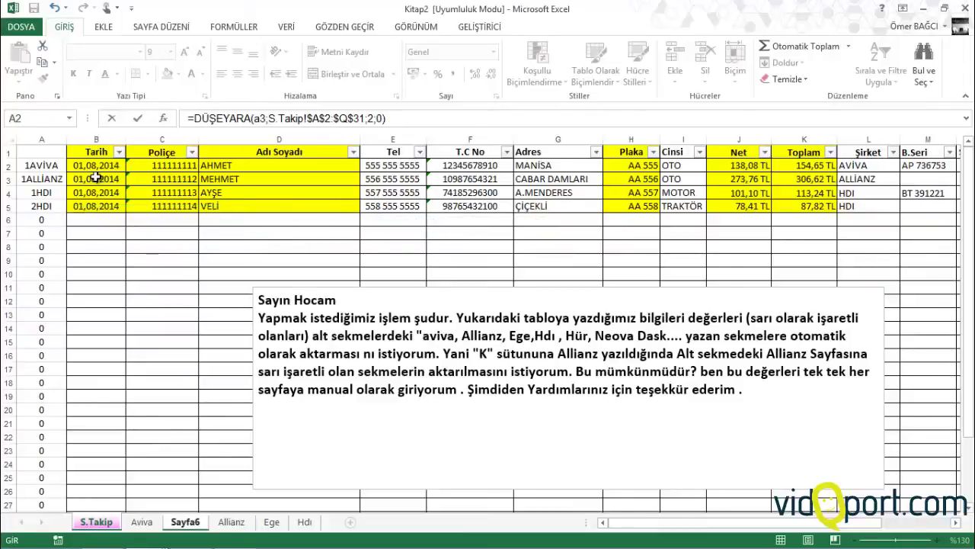
{"action": "key", "text": "Return"}
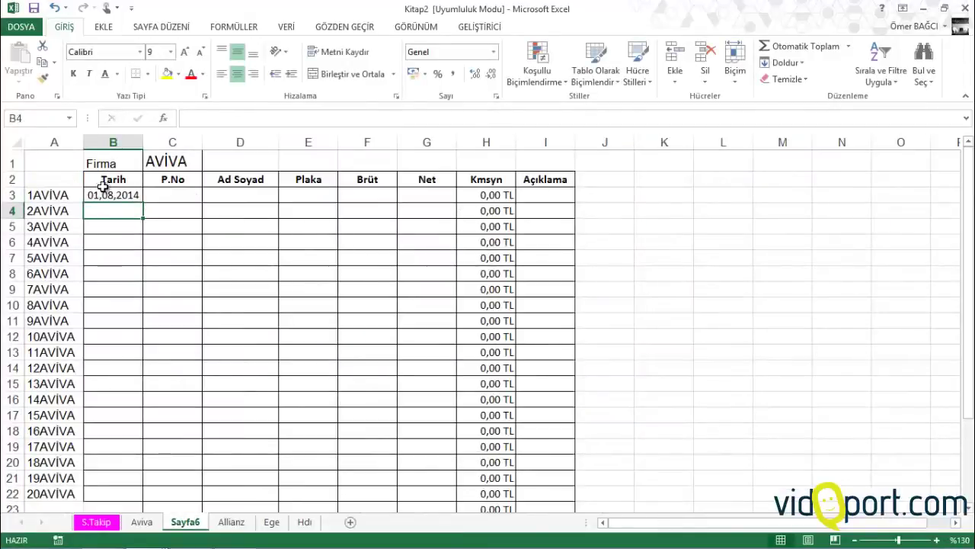
Copy B3's lookup across to G3 and inspect why C3, D3 and E3 show #YOK
{"action": "left_click", "coordinate": [103, 192]}
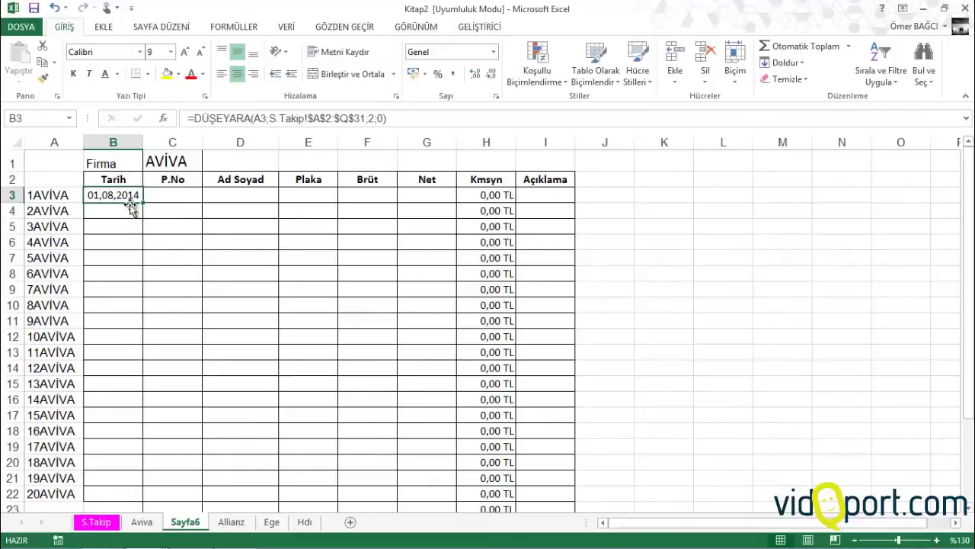
{"action": "mouse_move", "coordinate": [142, 202]}
{"action": "left_mouse_down"}
{"action": "mouse_move", "coordinate": [397, 225]}
{"action": "mouse_move", "coordinate": [453, 220]}
{"action": "left_mouse_up"}
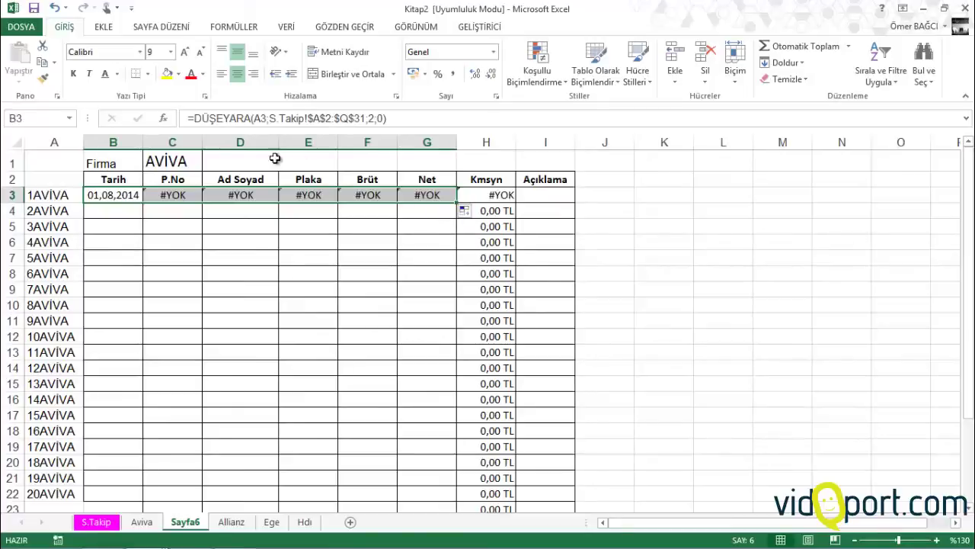
{"action": "left_click", "coordinate": [121, 195]}
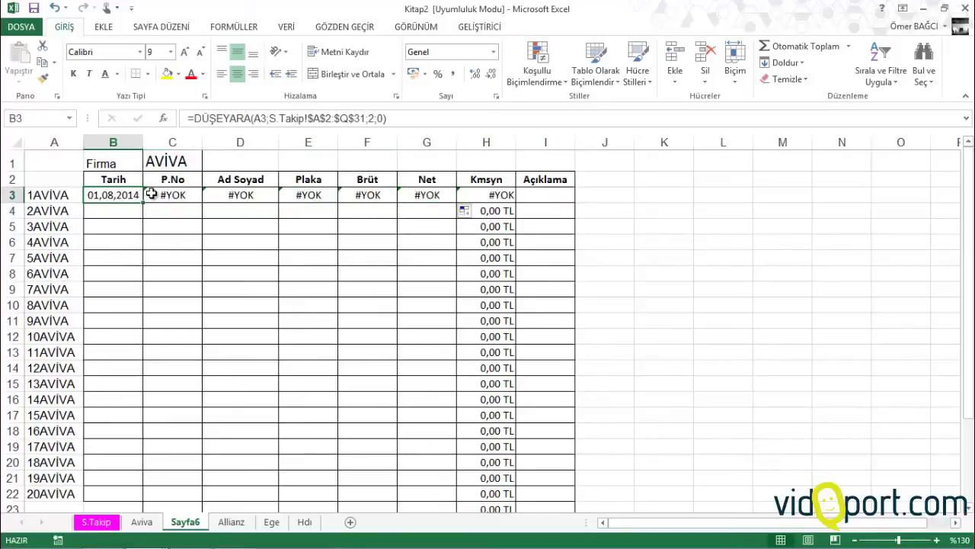
{"action": "left_click", "coordinate": [149, 195]}
{"action": "left_click", "coordinate": [257, 124]}
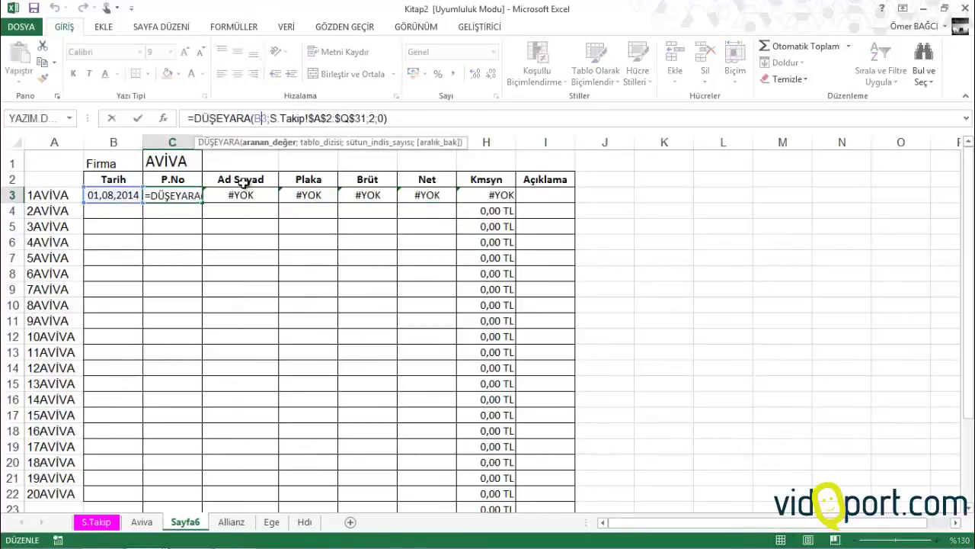
{"action": "left_click", "coordinate": [243, 194]}
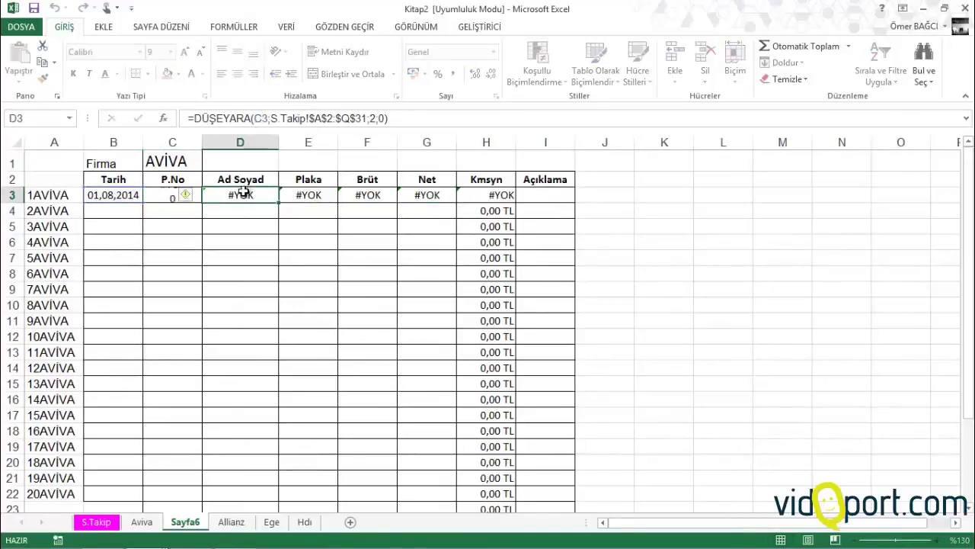
{"action": "left_click", "coordinate": [288, 197]}
{"action": "left_click", "coordinate": [121, 195]}
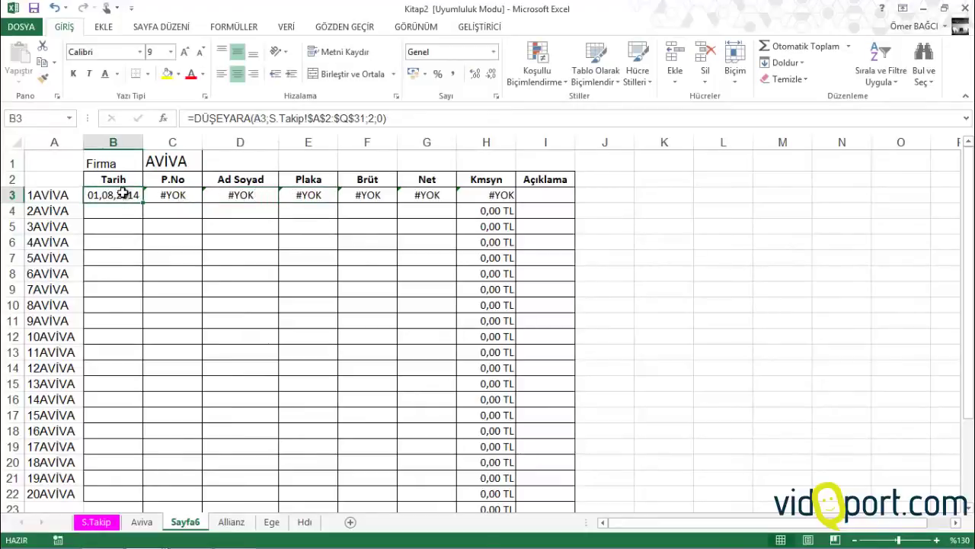
Lock the lookup value in B3's formula as $A3
{"action": "left_click", "coordinate": [253, 118]}
{"action": "double_click", "coordinate": [258, 118]}
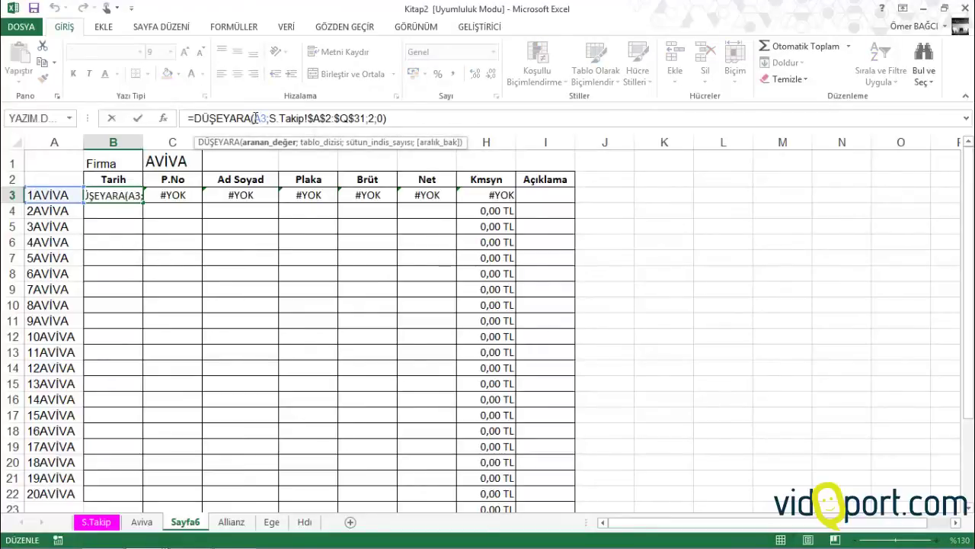
{"action": "key", "text": "alt"}
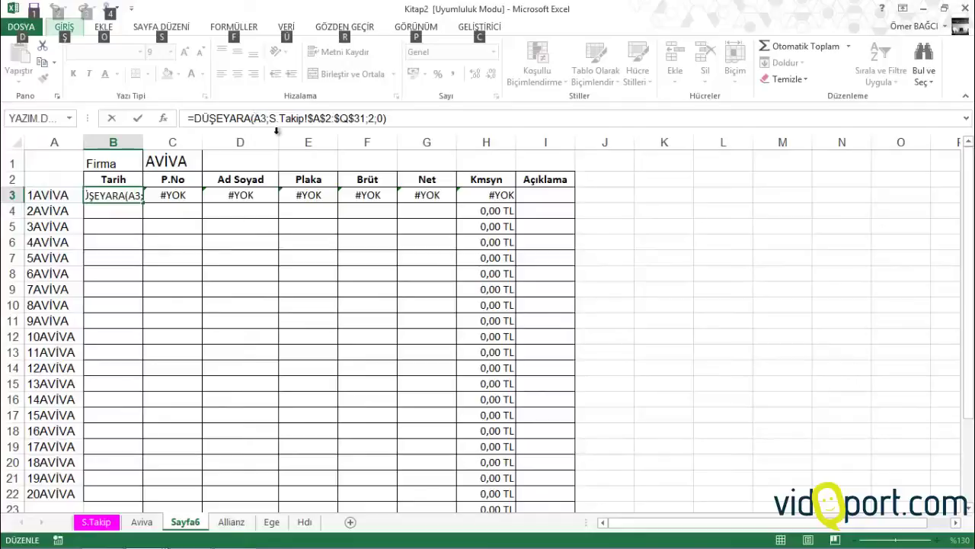
{"action": "left_click", "coordinate": [255, 119]}
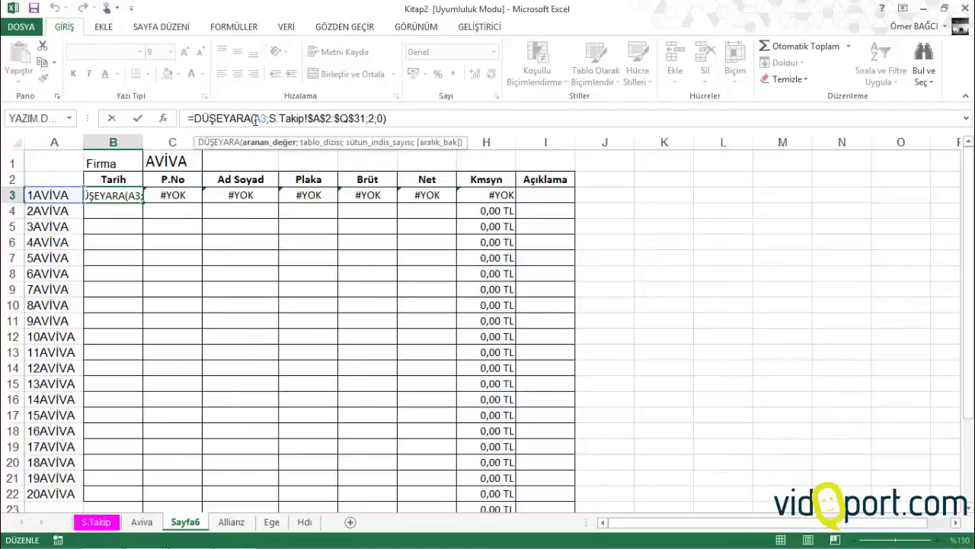
{"action": "type", "text": "$"}
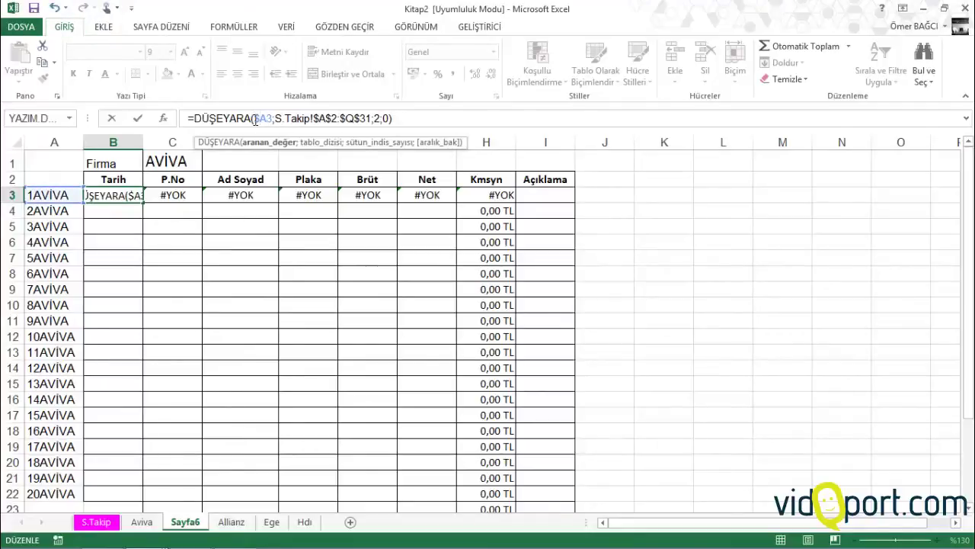
{"action": "key", "text": "Return"}
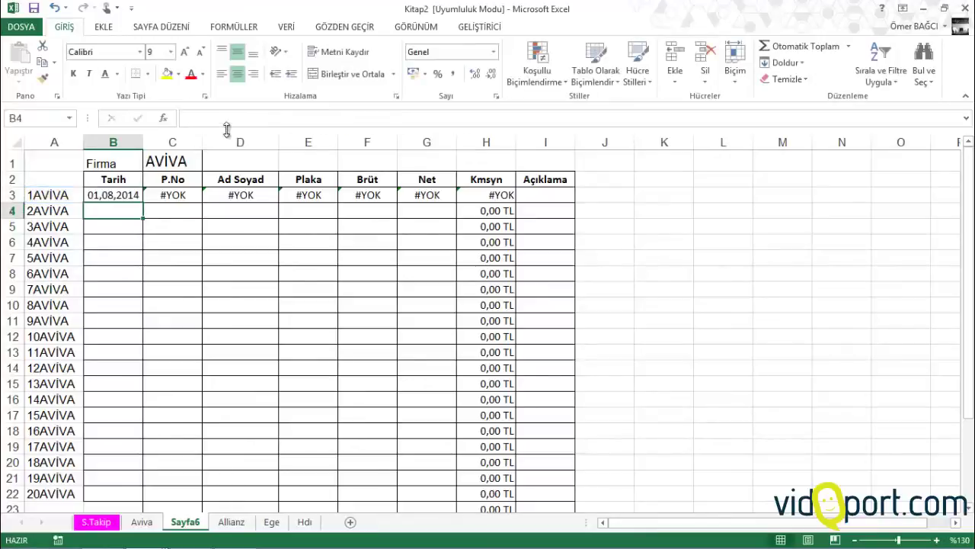
Recopy B3 across to G3, check C3's formula, and review S.Takip's column order
{"action": "left_click", "coordinate": [131, 196]}
{"action": "left_click_drag", "start_coordinate": [143, 202], "coordinate": [435, 204]}
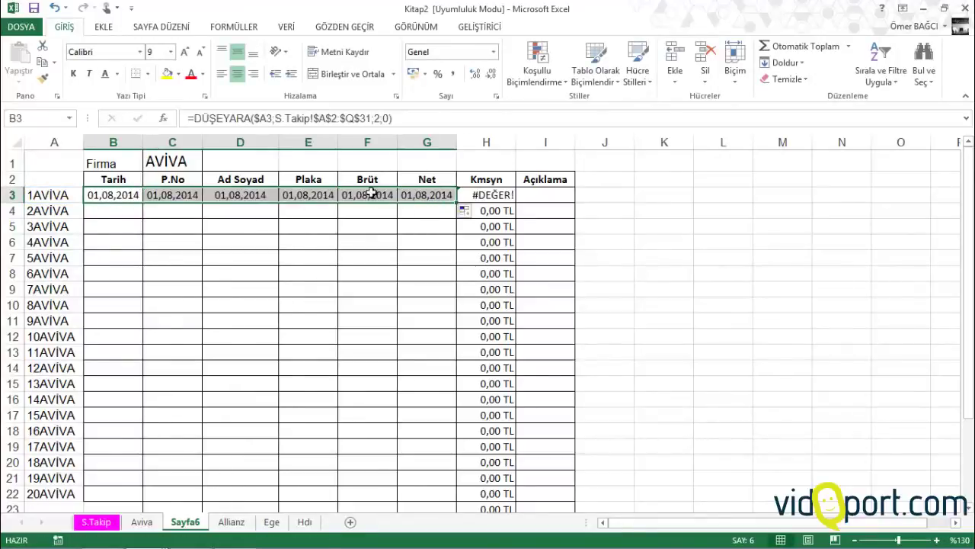
{"action": "left_click", "coordinate": [169, 195]}
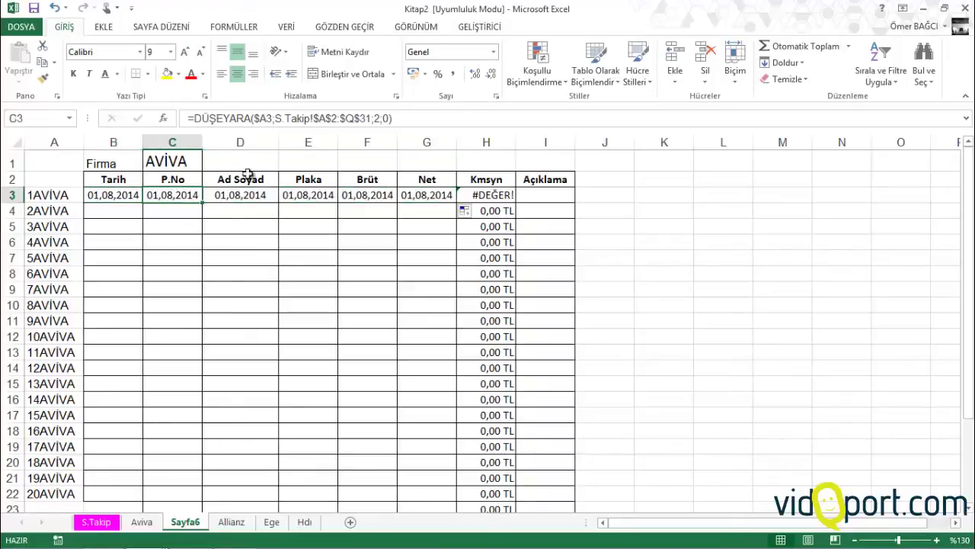
{"action": "left_click", "coordinate": [376, 116]}
{"action": "key", "text": "Escape"}
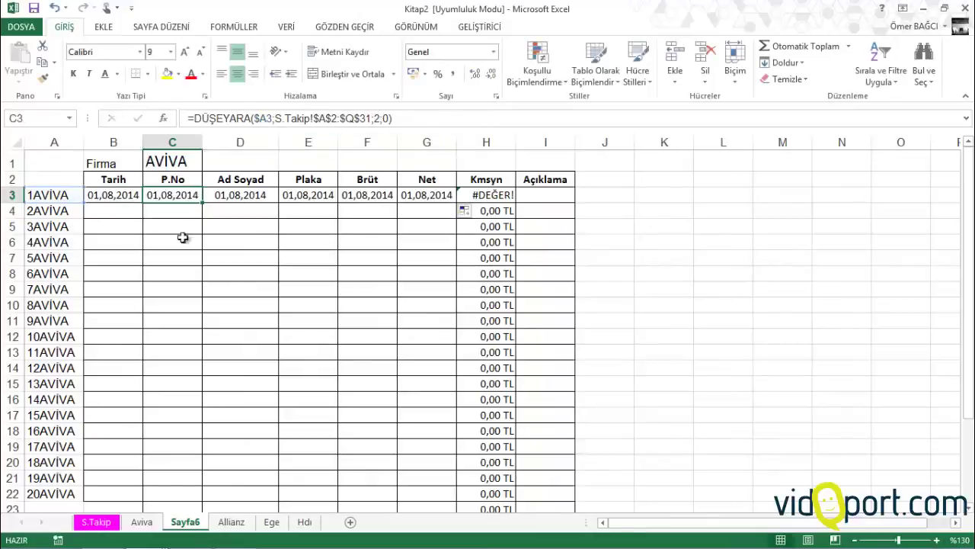
{"action": "left_click", "coordinate": [97, 522]}
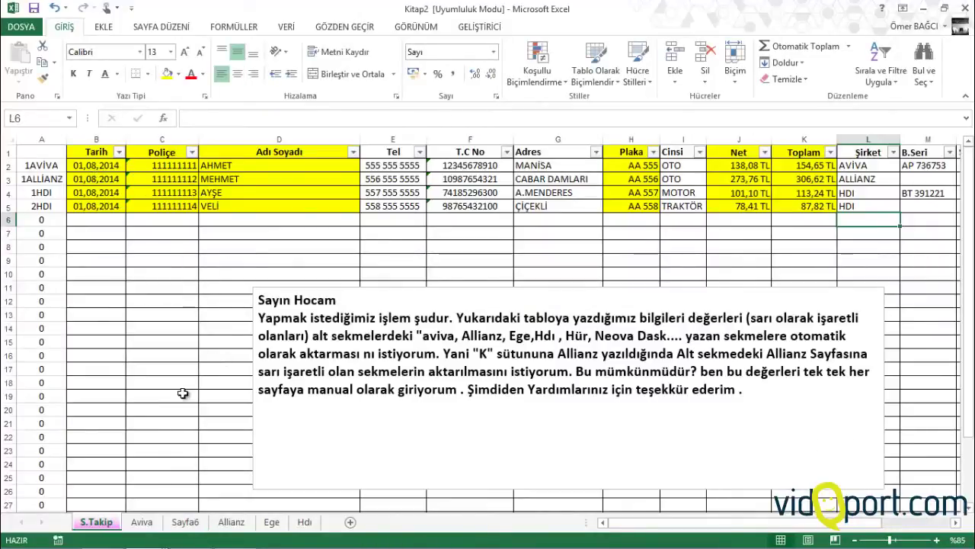
Set column index 3 in C3 and 4 in D3, then copy B3's date lookup down to B22
{"action": "left_click", "coordinate": [187, 524]}
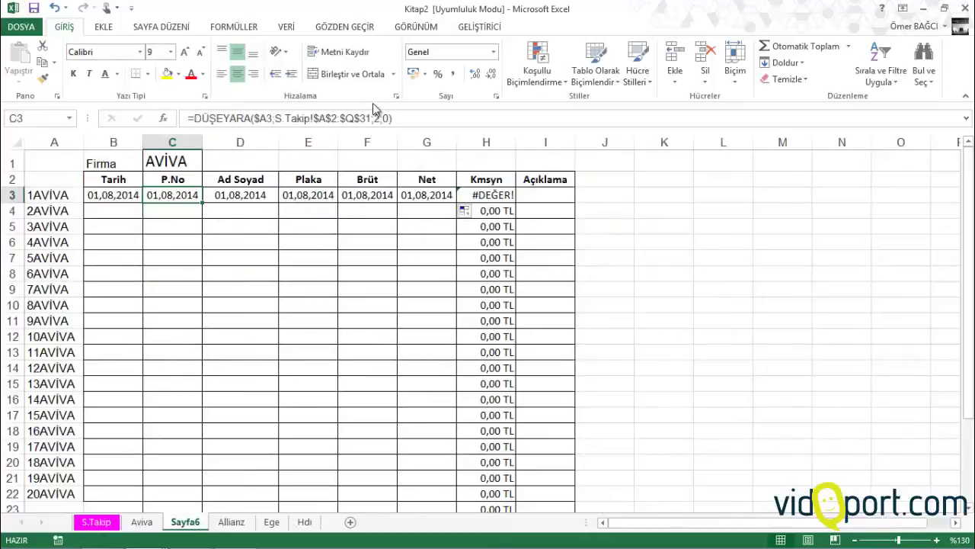
{"action": "double_click", "coordinate": [378, 118]}
{"action": "type", "text": "3"}
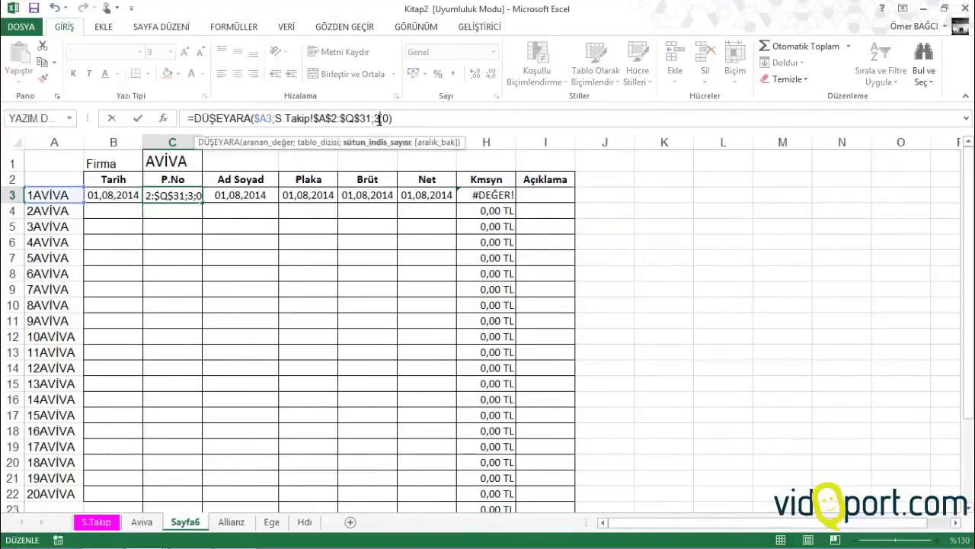
{"action": "key", "text": "Return"}
{"action": "left_click", "coordinate": [259, 196]}
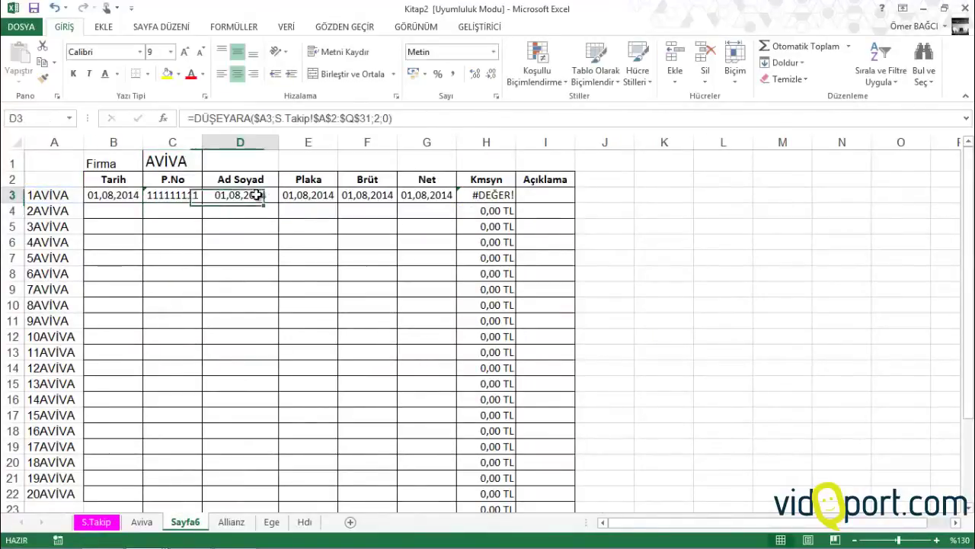
{"action": "double_click", "coordinate": [378, 118]}
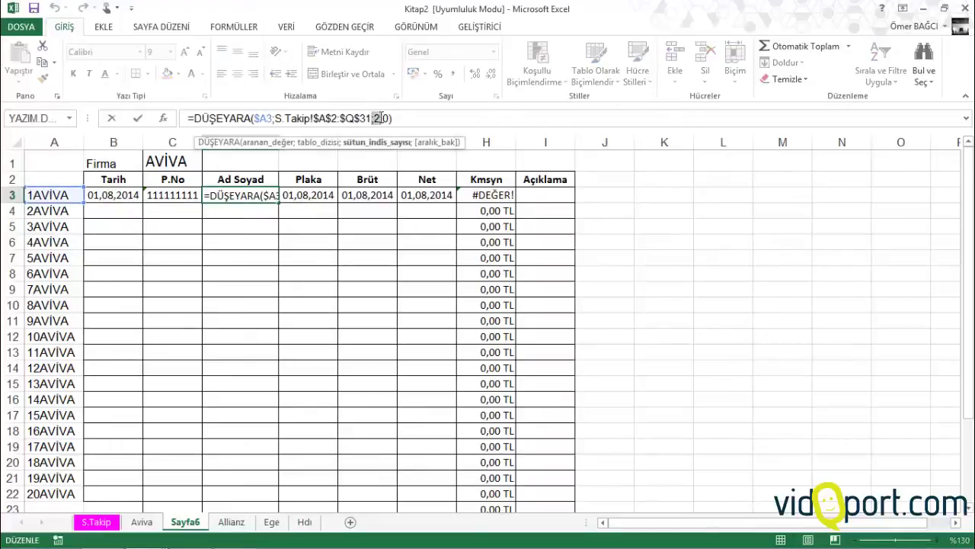
{"action": "type", "text": "4"}
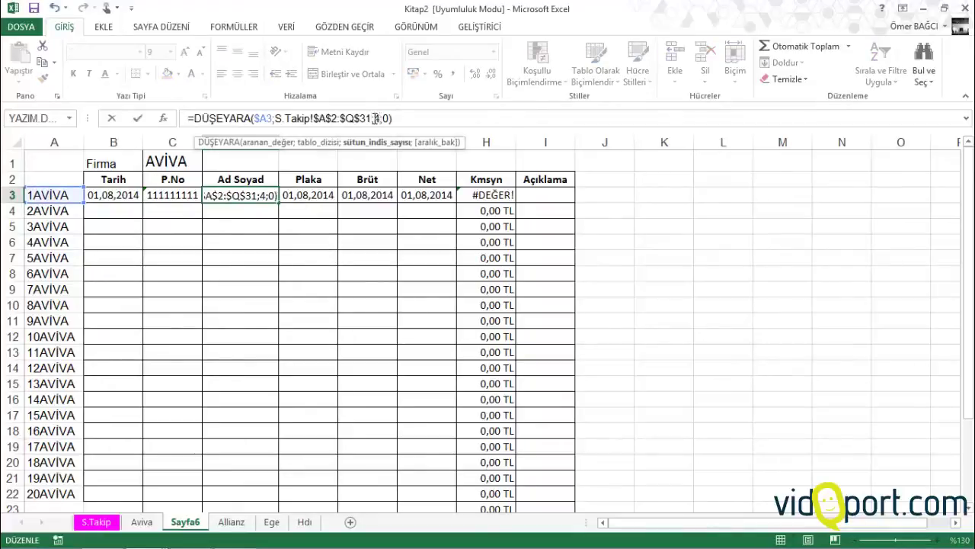
{"action": "key", "text": "Return"}
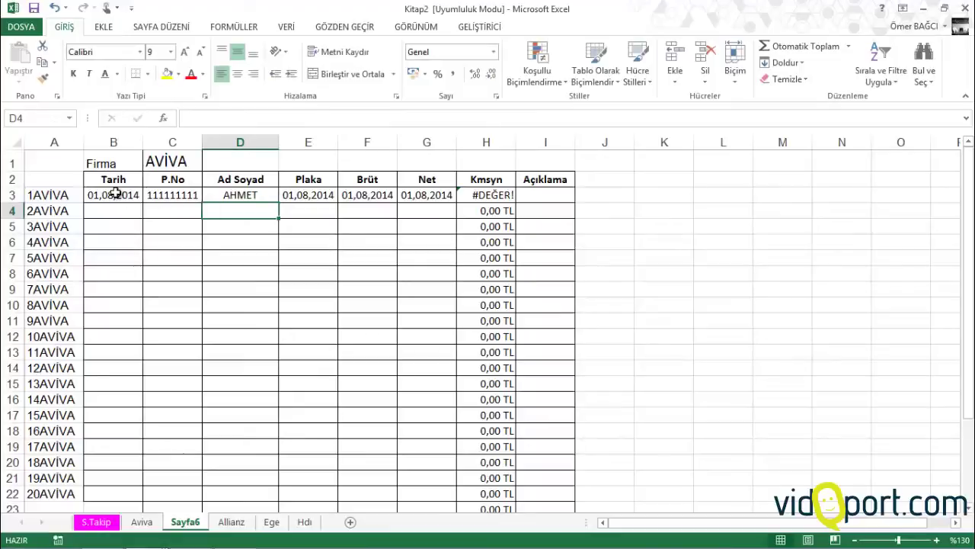
{"action": "left_click", "coordinate": [115, 193]}
{"action": "left_click_drag", "start_coordinate": [144, 203], "coordinate": [146, 497]}
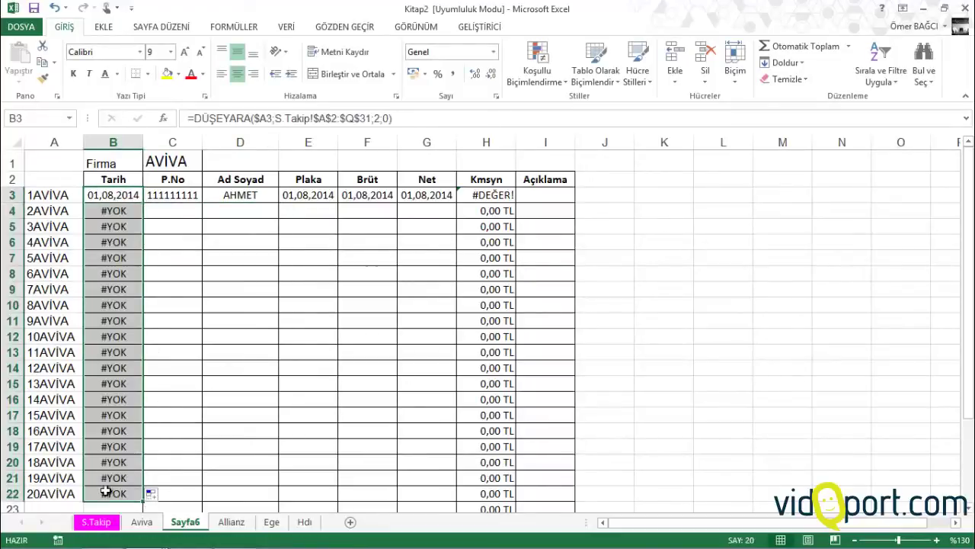
Wrap B3's DÜŞEYARA lookup in EĞERHATA(...;"") so errors display as blank
{"action": "left_click", "coordinate": [120, 196]}
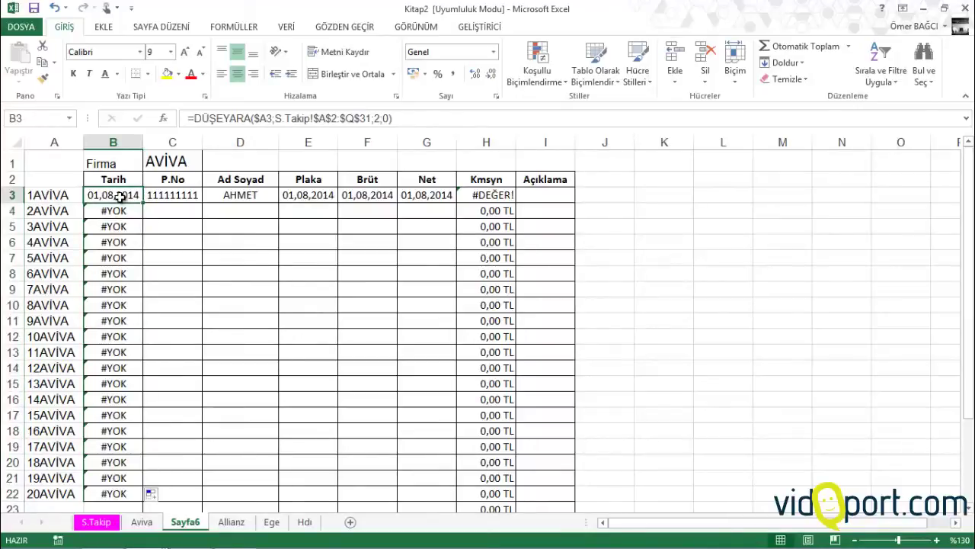
{"action": "left_click", "coordinate": [196, 119]}
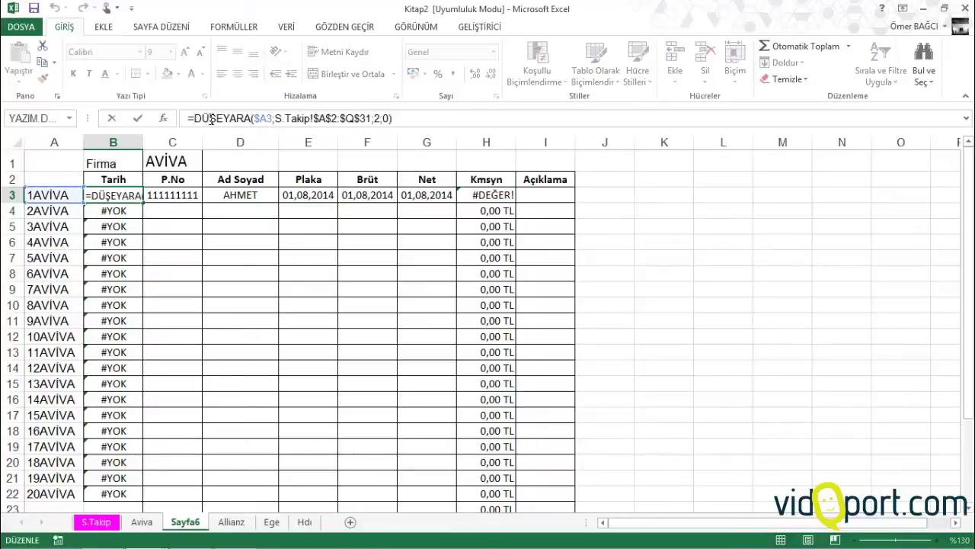
{"action": "type", "text": "Eğer"}
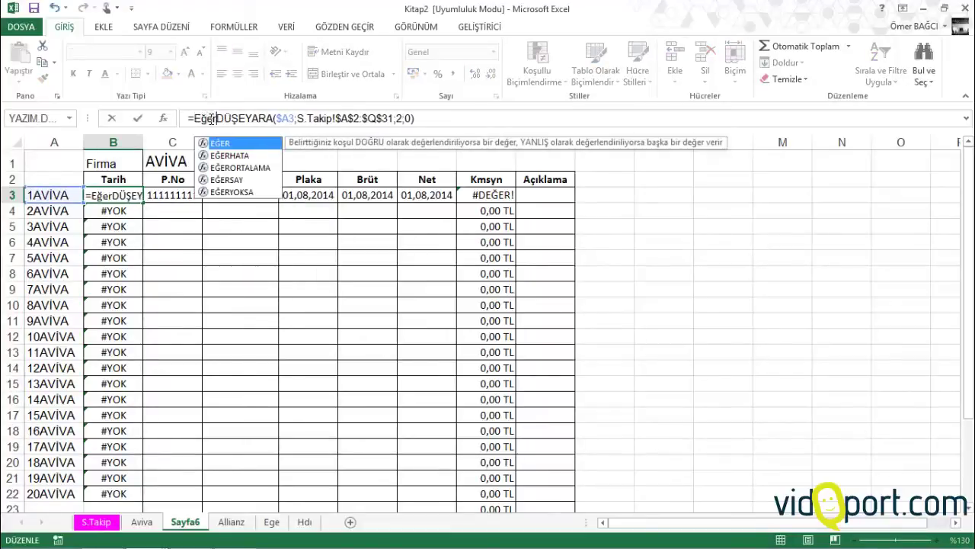
{"action": "type", "text": "hata"}
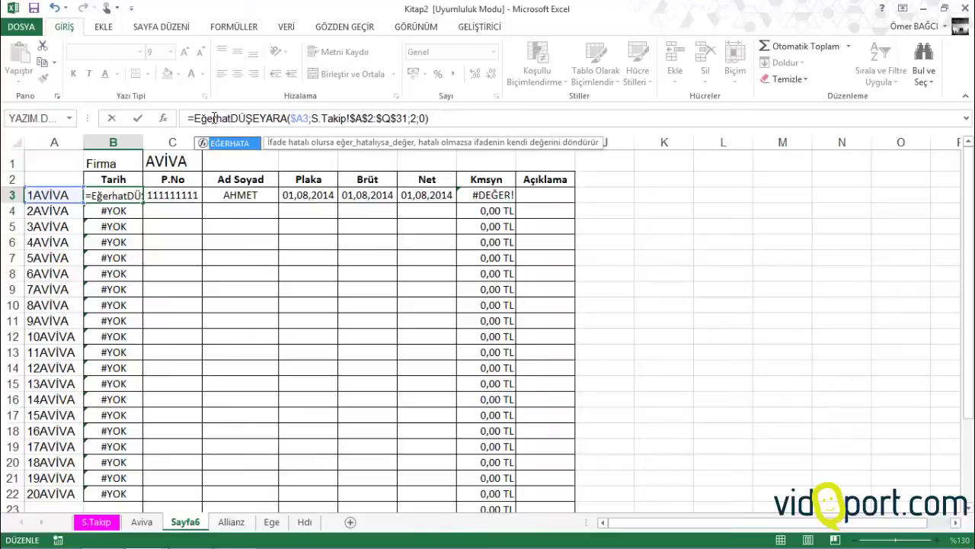
{"action": "key", "text": "Tab"}
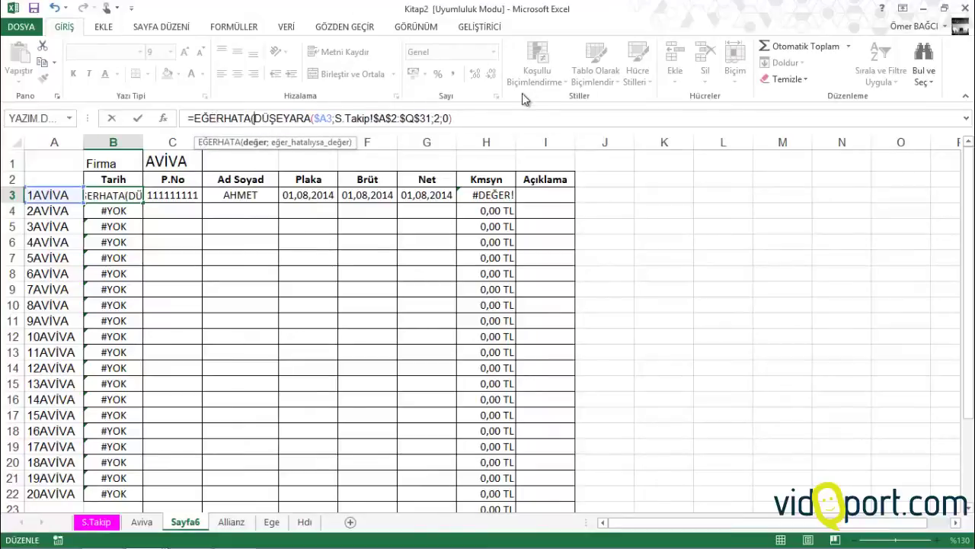
{"action": "type", "text": ";0"}
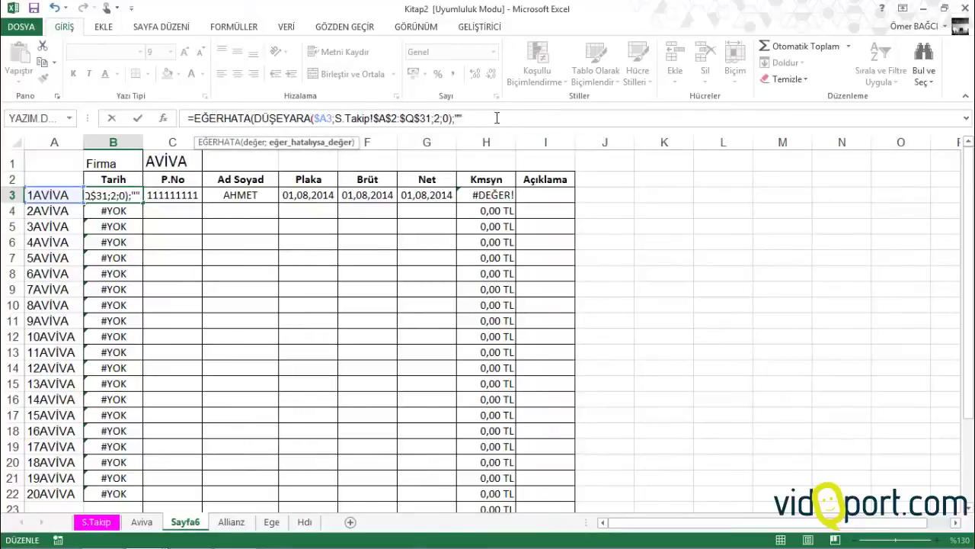
{"action": "type", "text": ")"}
{"action": "key", "text": "Return"}
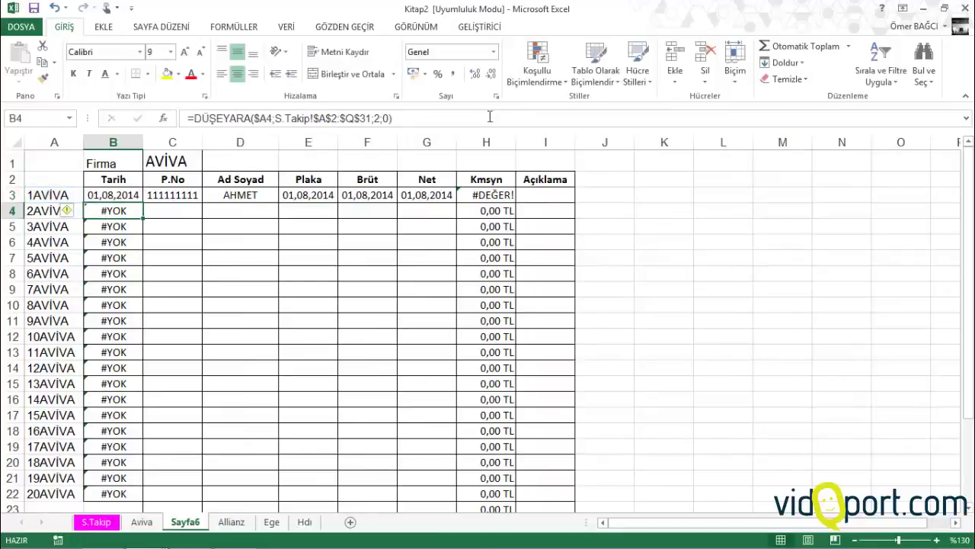
Fill B3's wrapped formula down to row 22 and across to G3
{"action": "left_click", "coordinate": [131, 195]}
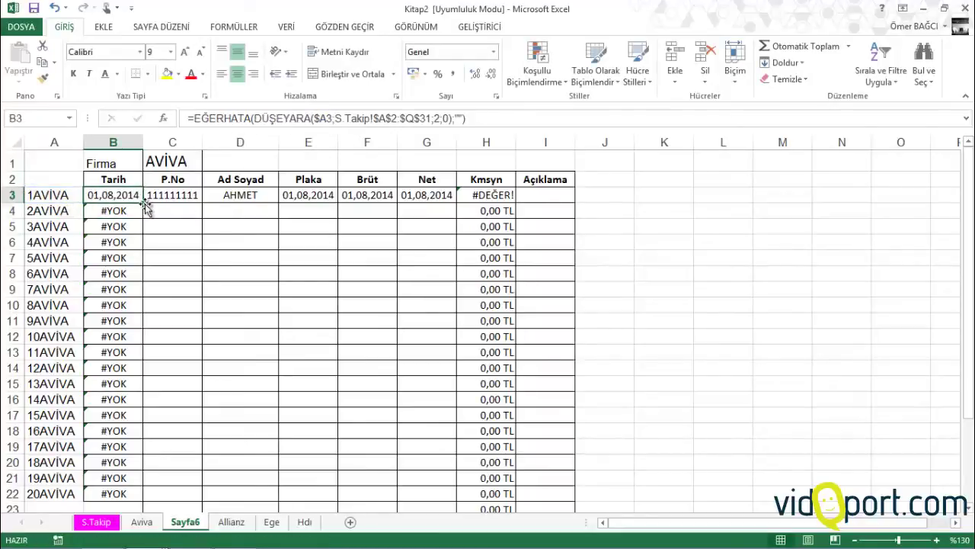
{"action": "double_click", "coordinate": [144, 203]}
{"action": "left_click", "coordinate": [137, 203]}
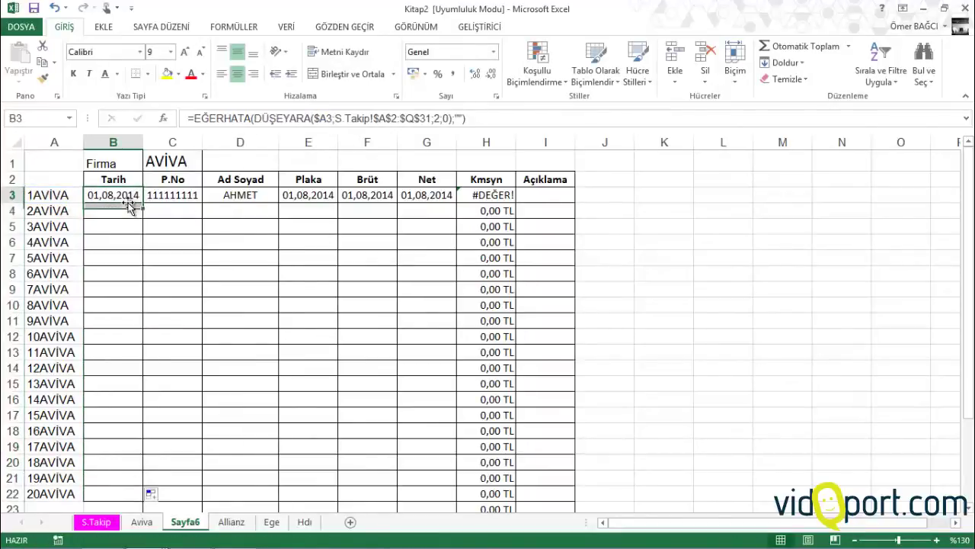
{"action": "left_click_drag", "start_coordinate": [144, 203], "coordinate": [353, 212]}
{"action": "left_click", "coordinate": [192, 196]}
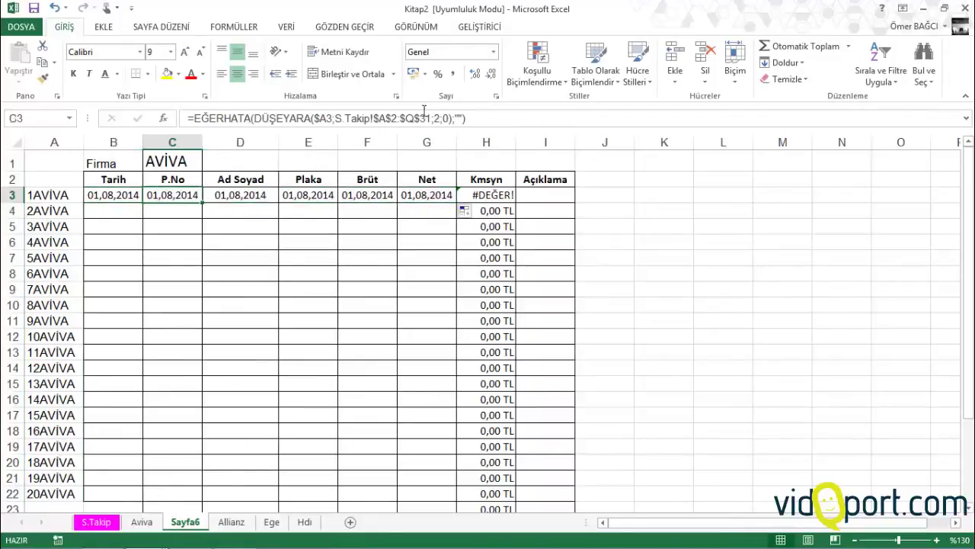
Set the lookup column index to 3 in C3 and D3, checking S.Takip's columns
{"action": "left_click", "coordinate": [432, 118]}
{"action": "double_click", "coordinate": [433, 118]}
{"action": "type", "text": "3"}
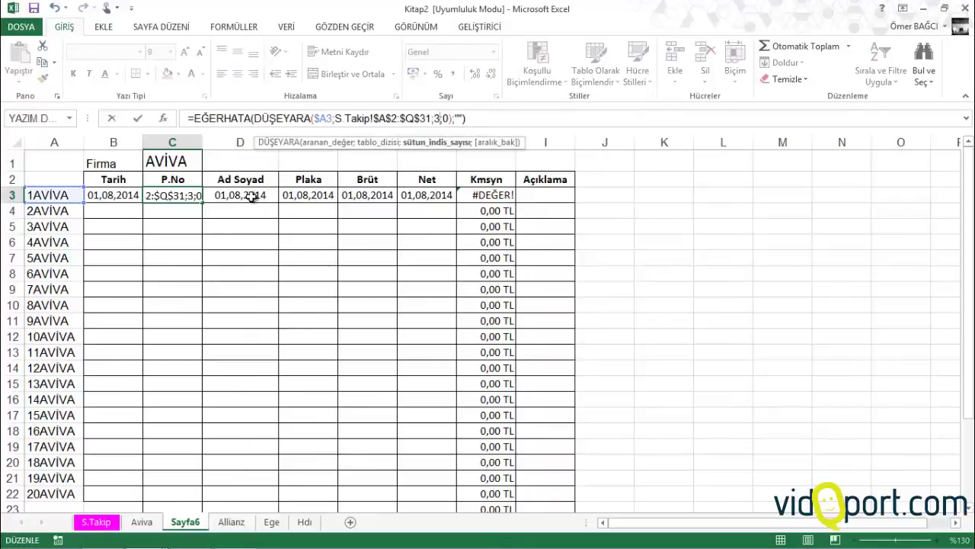
{"action": "left_click", "coordinate": [252, 196]}
{"action": "left_click", "coordinate": [431, 118]}
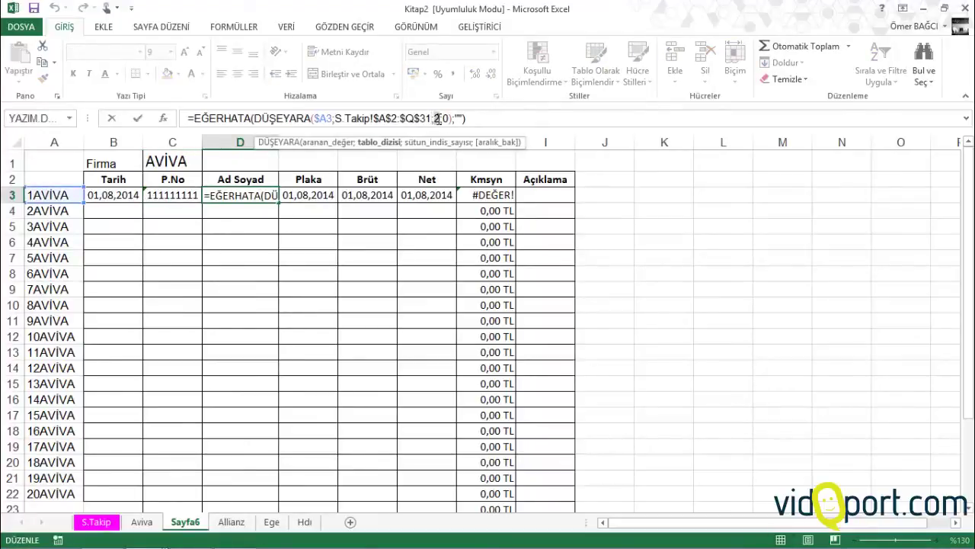
{"action": "double_click", "coordinate": [438, 119]}
{"action": "type", "text": "3"}
{"action": "key", "text": "Return"}
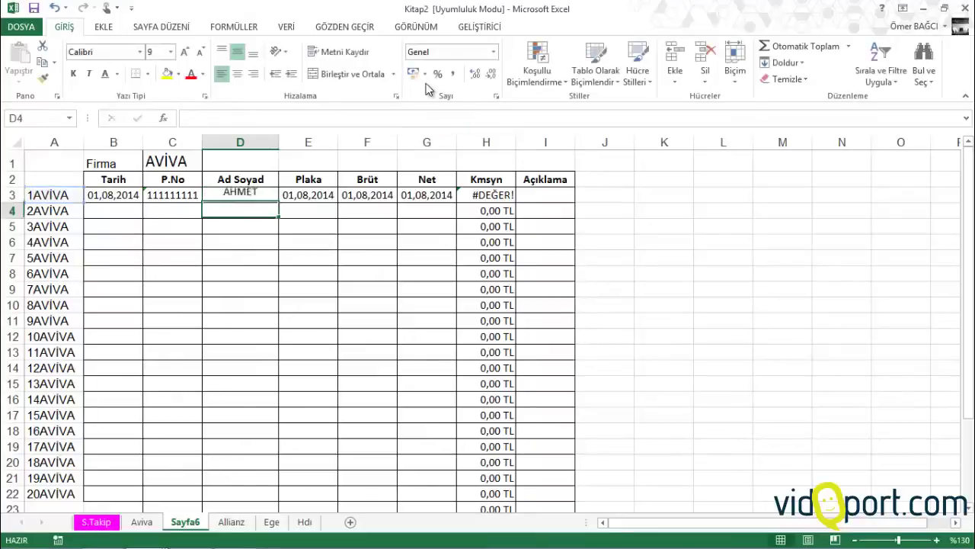
{"action": "left_click", "coordinate": [96, 522]}
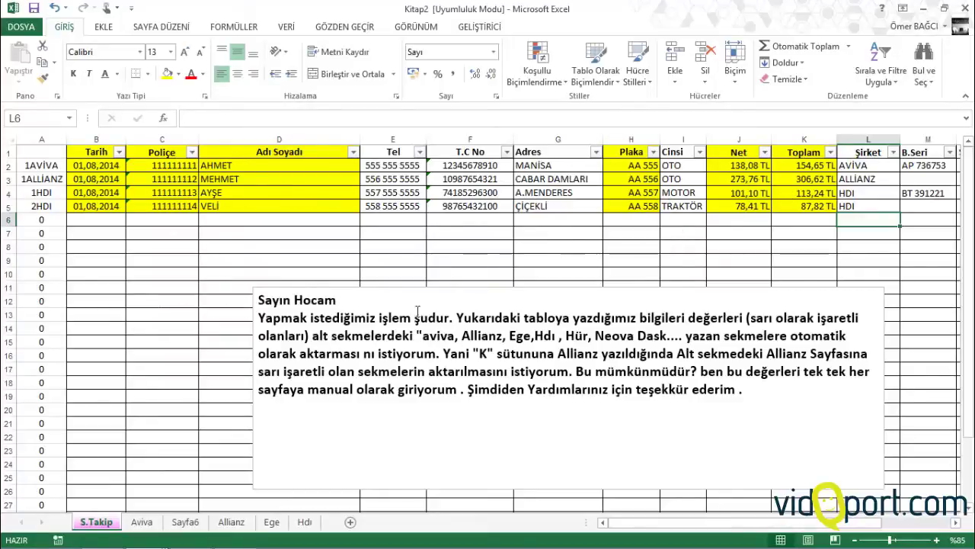
{"action": "left_click", "coordinate": [185, 522]}
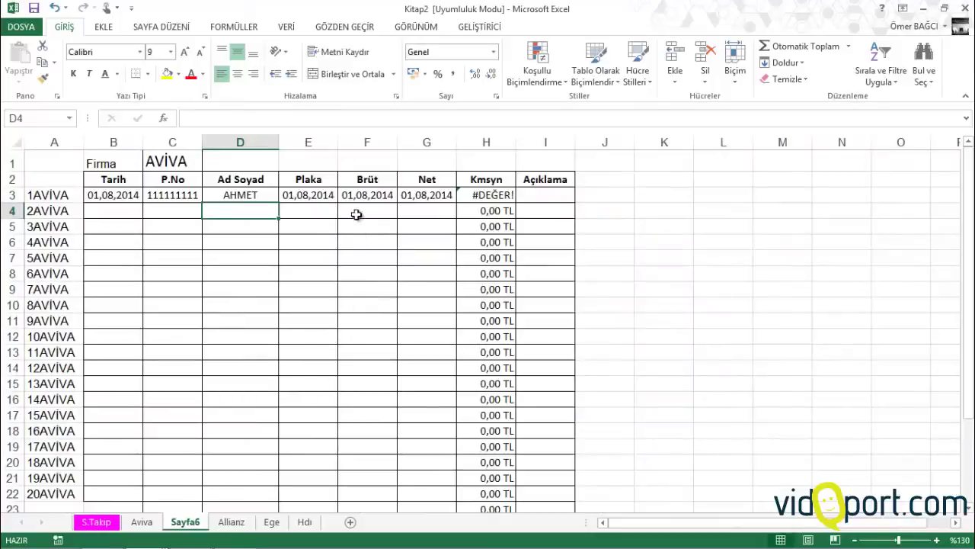
Set column indexes 8, 10 and 11 in E3, F3 and G3 for Plaka, Brüt and Net
{"action": "left_click", "coordinate": [321, 195]}
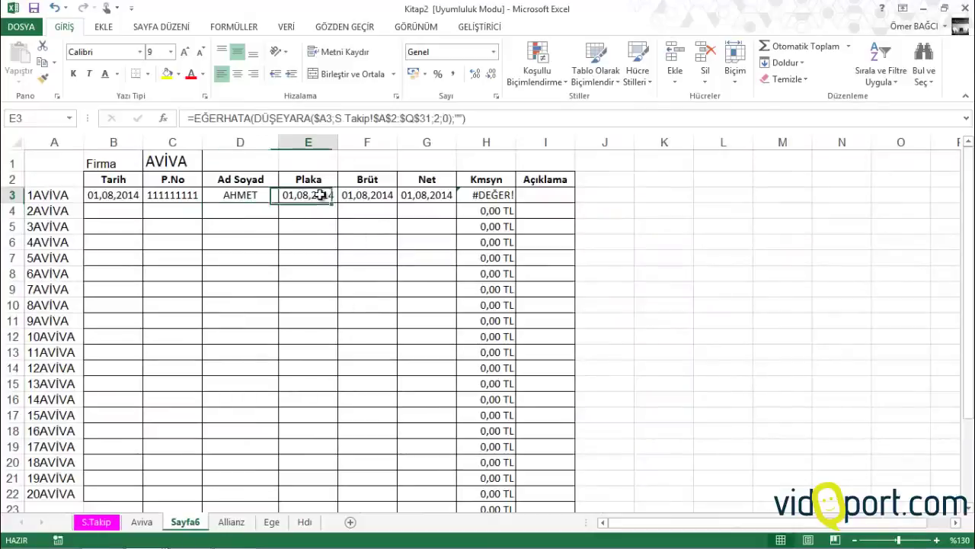
{"action": "left_click", "coordinate": [436, 117]}
{"action": "key", "text": "BackSpace"}
{"action": "type", "text": "8"}
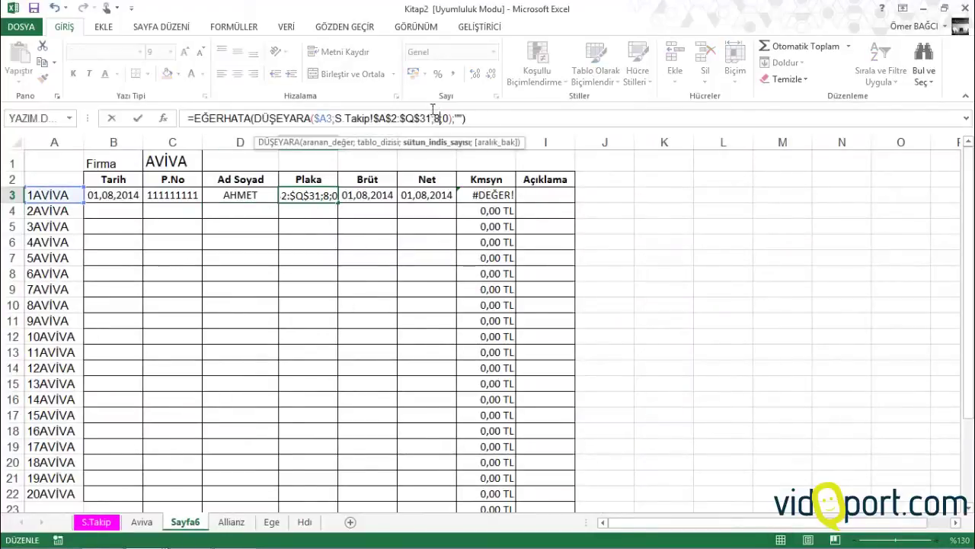
{"action": "left_click", "coordinate": [383, 197]}
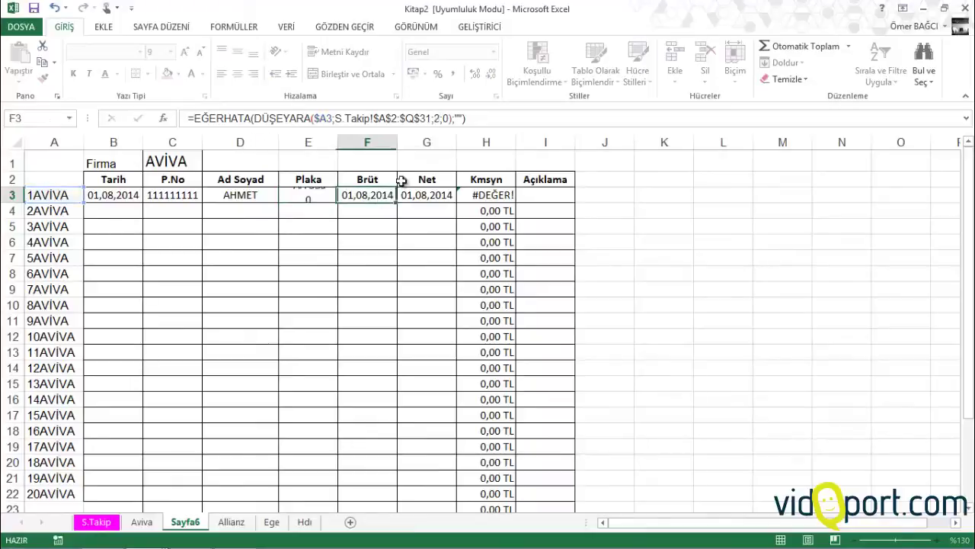
{"action": "left_click", "coordinate": [439, 117]}
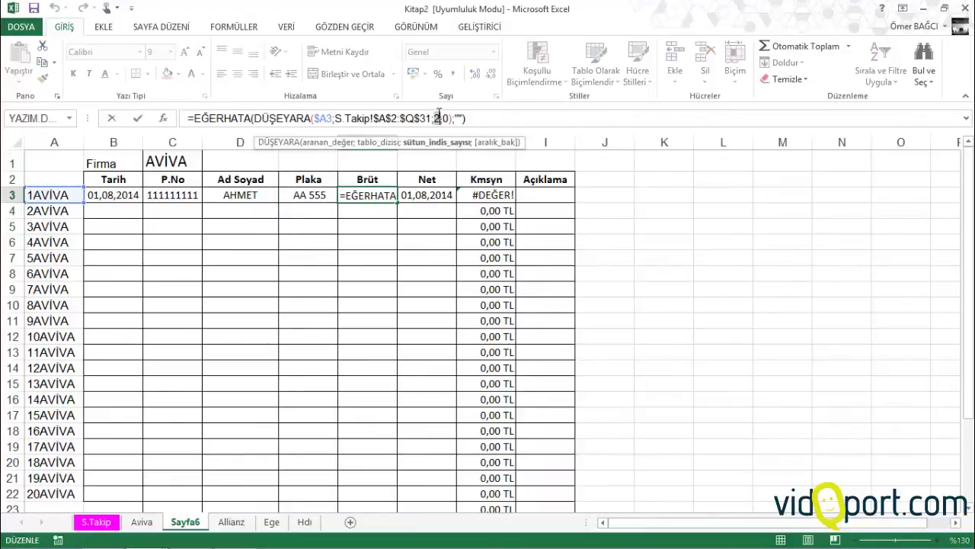
{"action": "key", "text": "BackSpace"}
{"action": "type", "text": "10"}
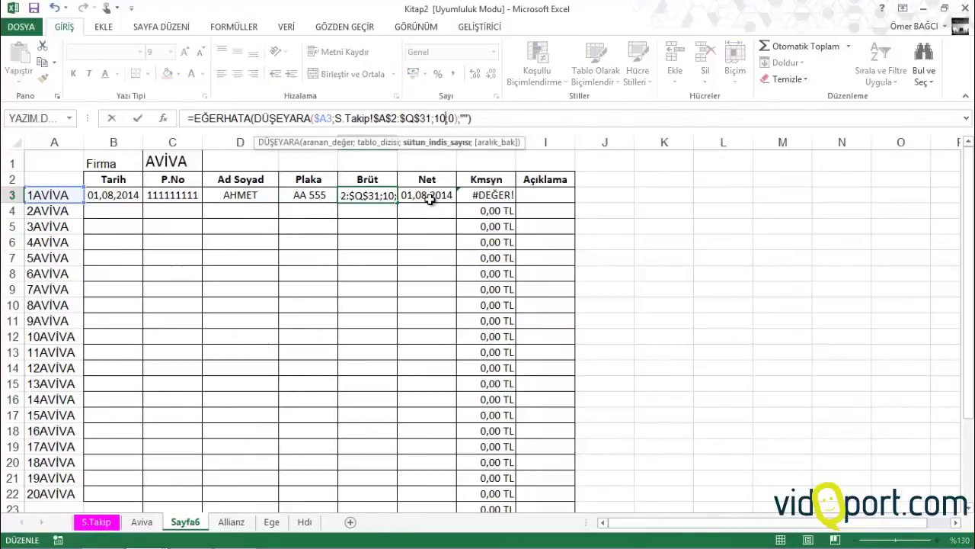
{"action": "left_click", "coordinate": [431, 197]}
{"action": "left_click", "coordinate": [434, 118]}
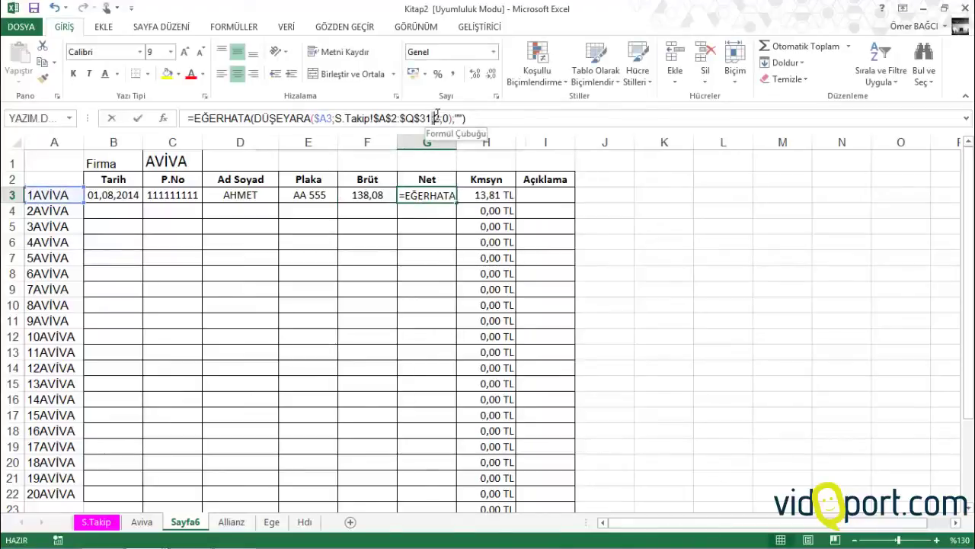
{"action": "left_click", "coordinate": [436, 117]}
{"action": "key", "text": "BackSpace"}
{"action": "type", "text": "11"}
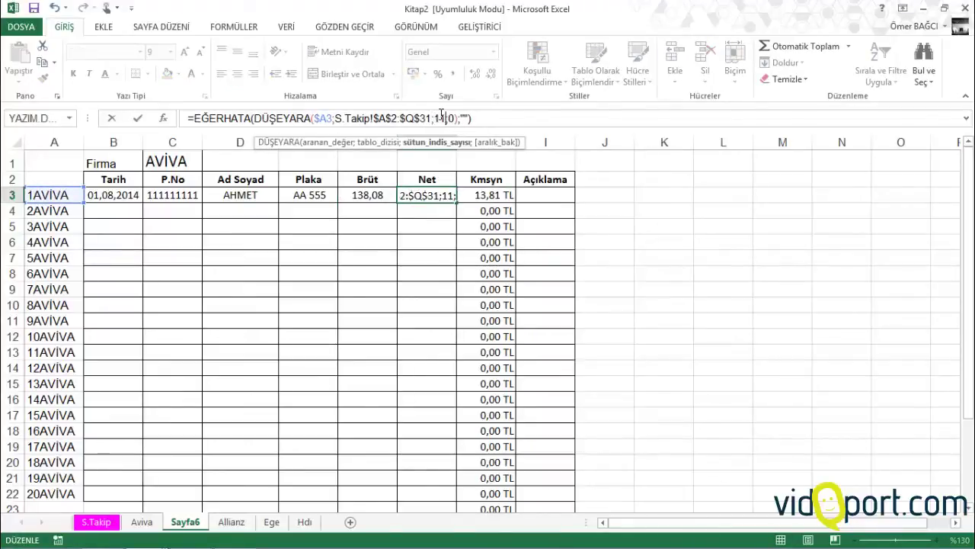
{"action": "key", "text": "Return"}
Fill the B3:G3 lookups down to row 22 and check the F4 and H4 formulas
{"action": "left_click_drag", "start_coordinate": [113, 195], "coordinate": [454, 197]}
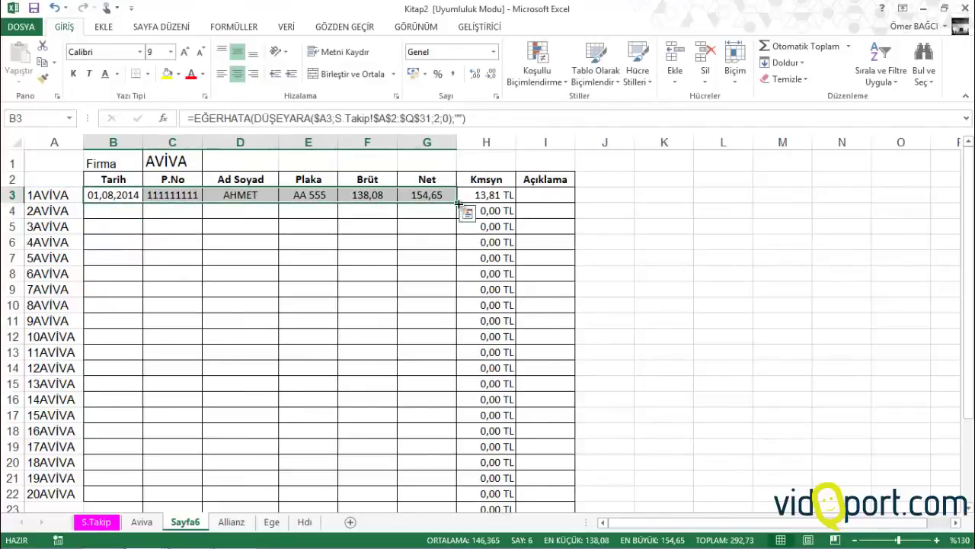
{"action": "left_click_drag", "start_coordinate": [457, 201], "coordinate": [410, 497]}
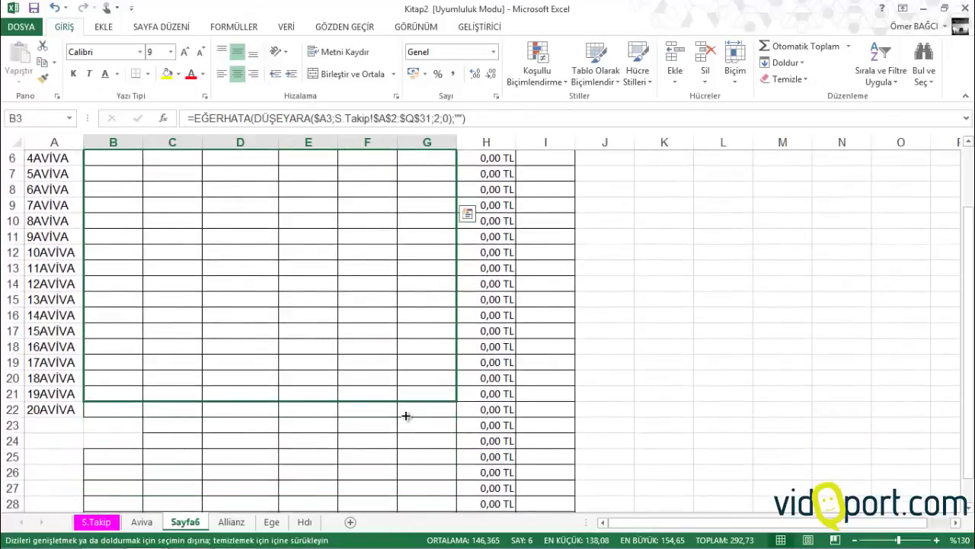
{"action": "left_click_drag", "start_coordinate": [410, 497], "coordinate": [404, 412]}
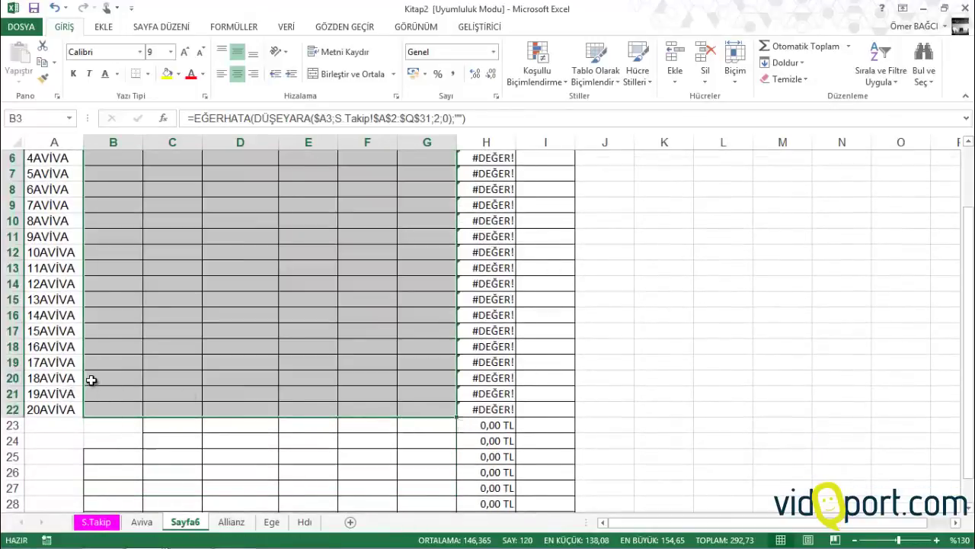
{"action": "scroll", "coordinate": [91, 377], "scroll_direction": "up", "scroll_amount": 2}
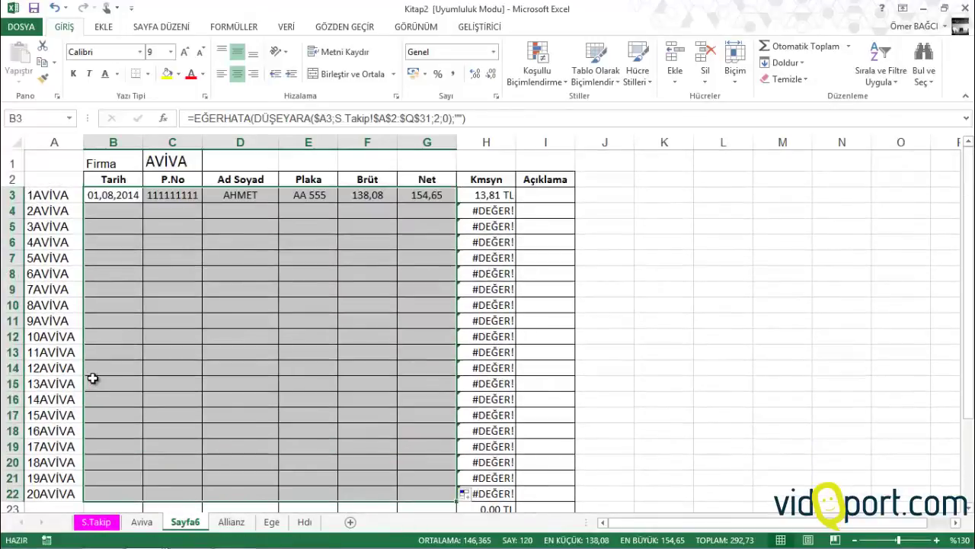
{"action": "left_click", "coordinate": [486, 210]}
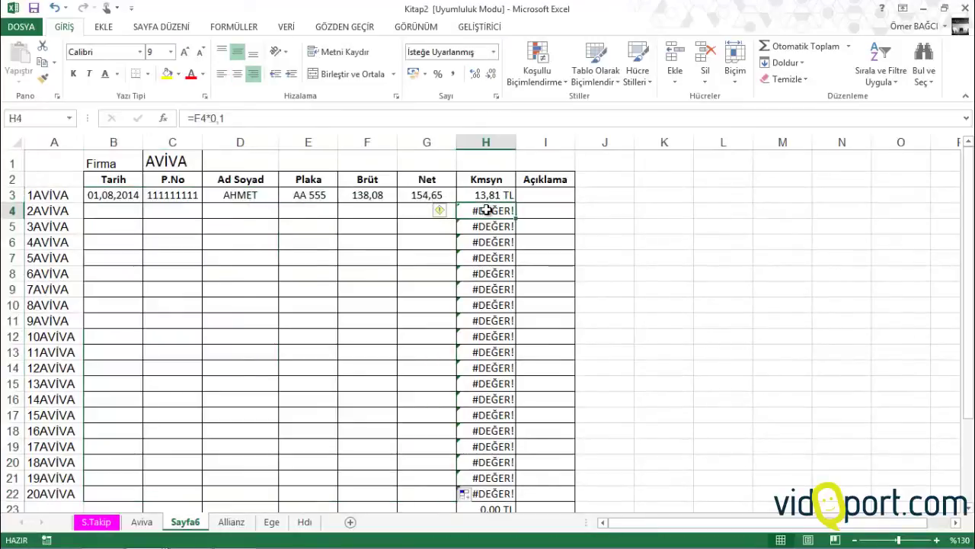
{"action": "left_click", "coordinate": [355, 209]}
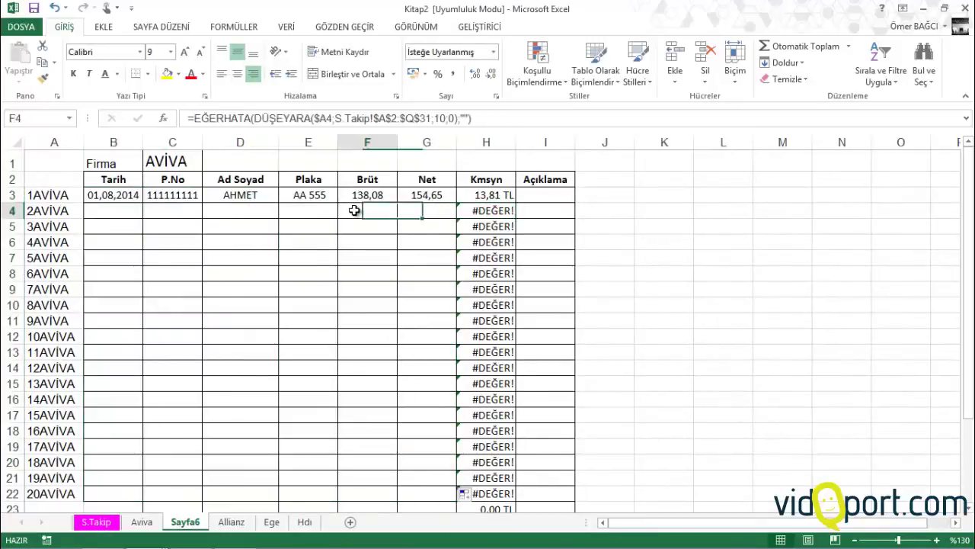
Change H3 to =EĞERHATA(F3*0,1;"") and fill it down to row 22
{"action": "left_click", "coordinate": [501, 198]}
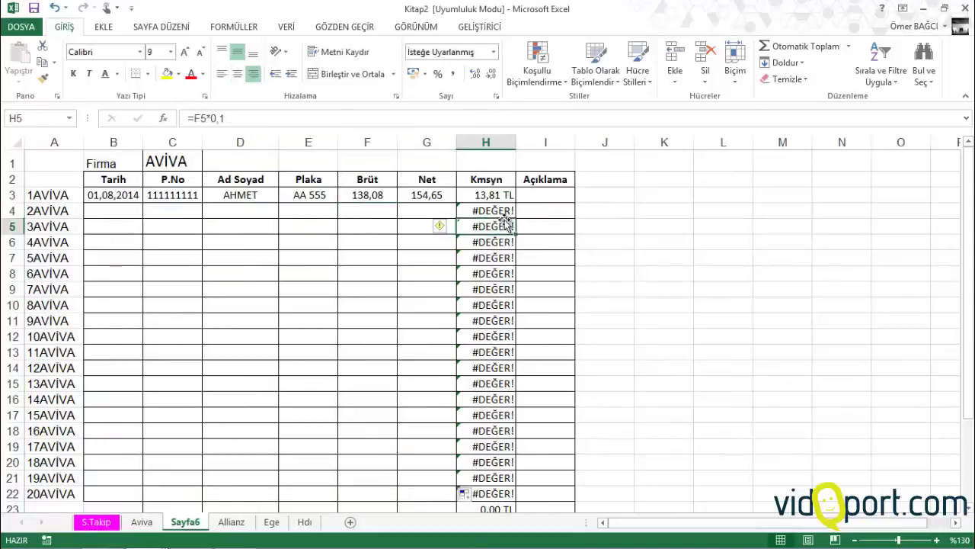
{"action": "left_click", "coordinate": [195, 118]}
{"action": "type", "text": "eğer"}
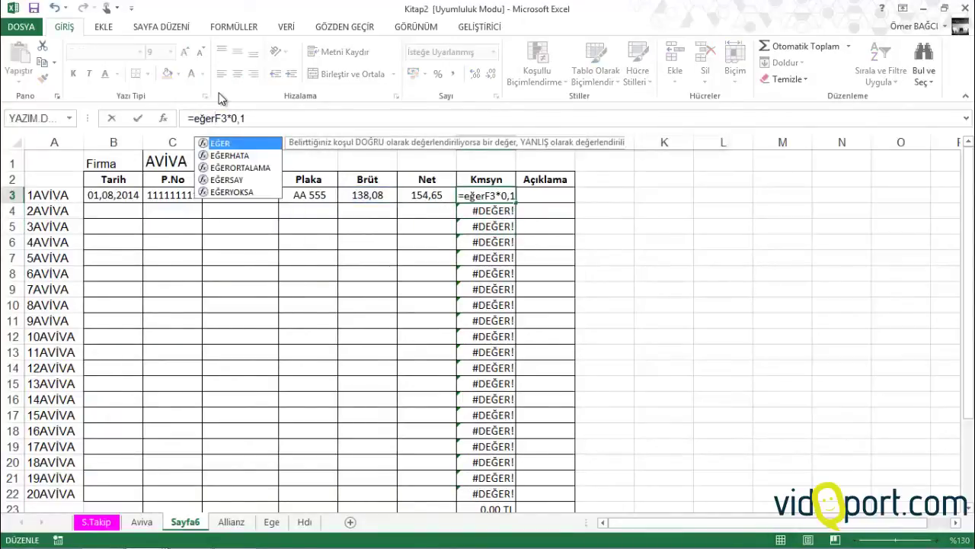
{"action": "type", "text": "hata("}
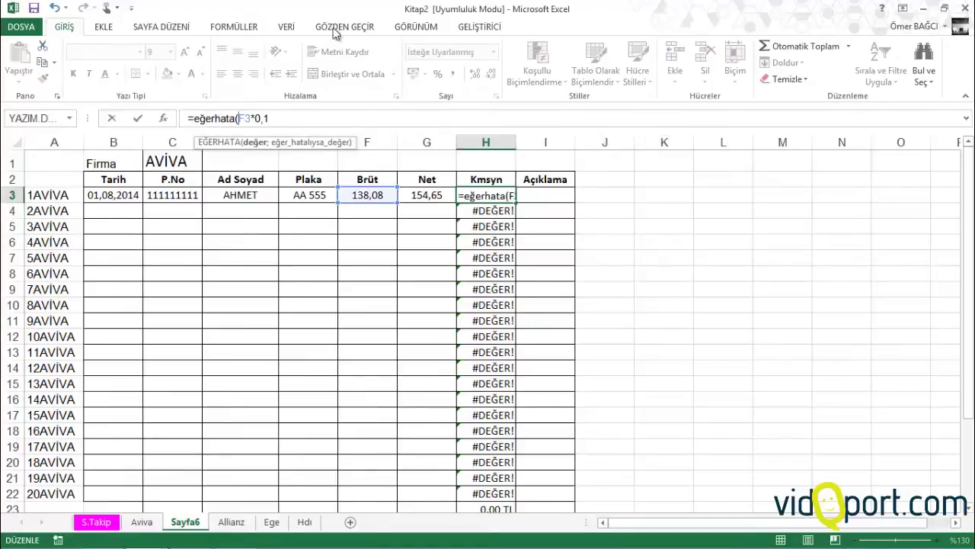
{"action": "type", "text": ";"}
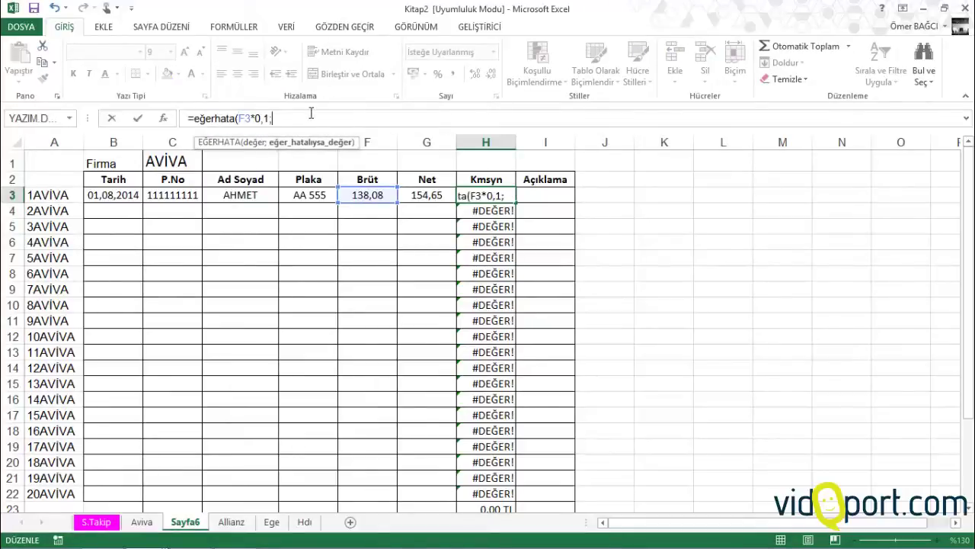
{"action": "type", "text": ")"}
{"action": "key", "text": "Return"}
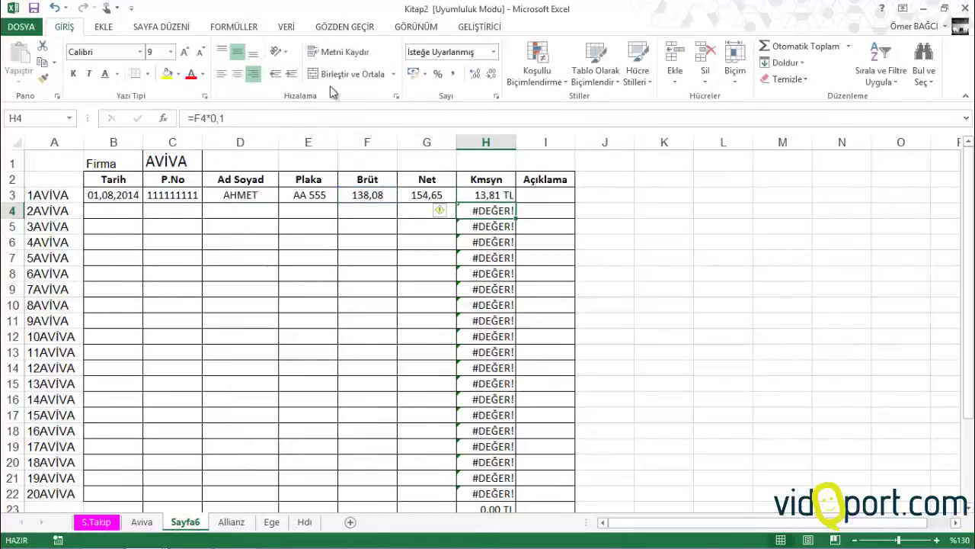
{"action": "left_click", "coordinate": [512, 197]}
{"action": "double_click", "coordinate": [516, 202]}
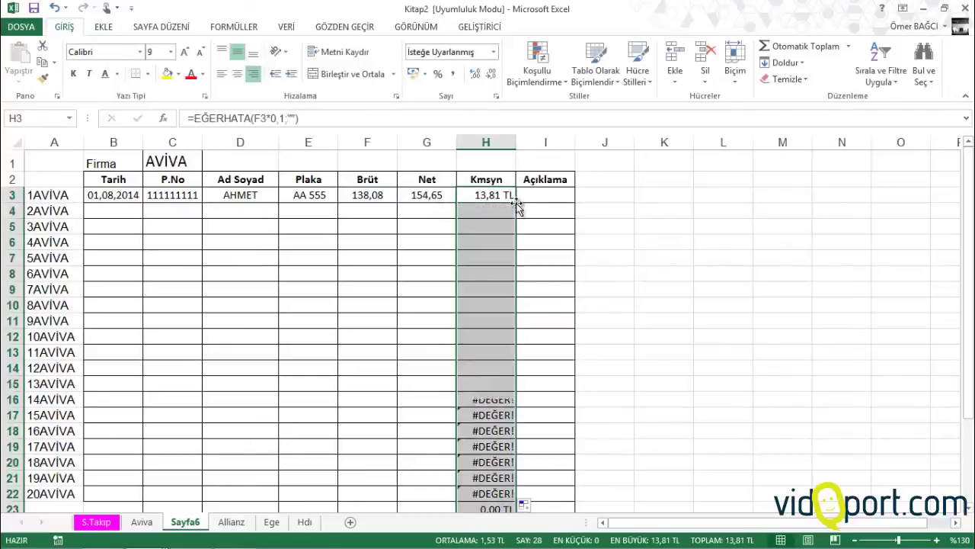
Copy ALLIANZ from S.Takip cell L3 into the Firma cell C1 on Sayfa6
{"action": "left_click", "coordinate": [128, 197]}
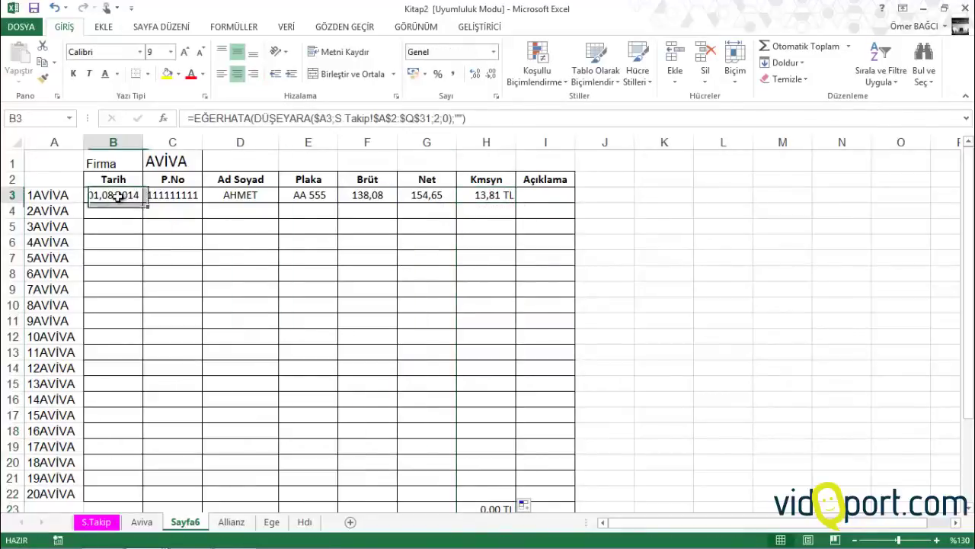
{"action": "left_click", "coordinate": [164, 156]}
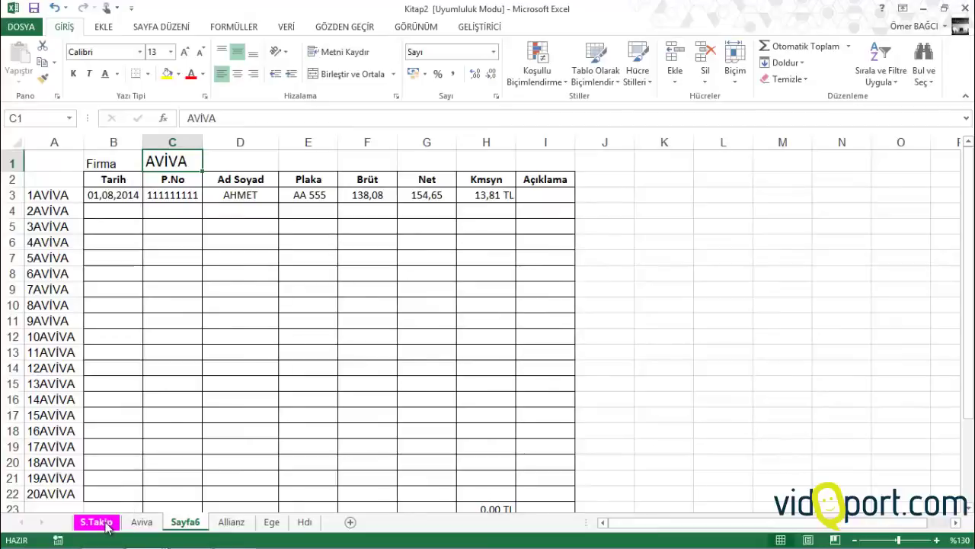
{"action": "left_click", "coordinate": [96, 522]}
{"action": "left_click", "coordinate": [848, 177]}
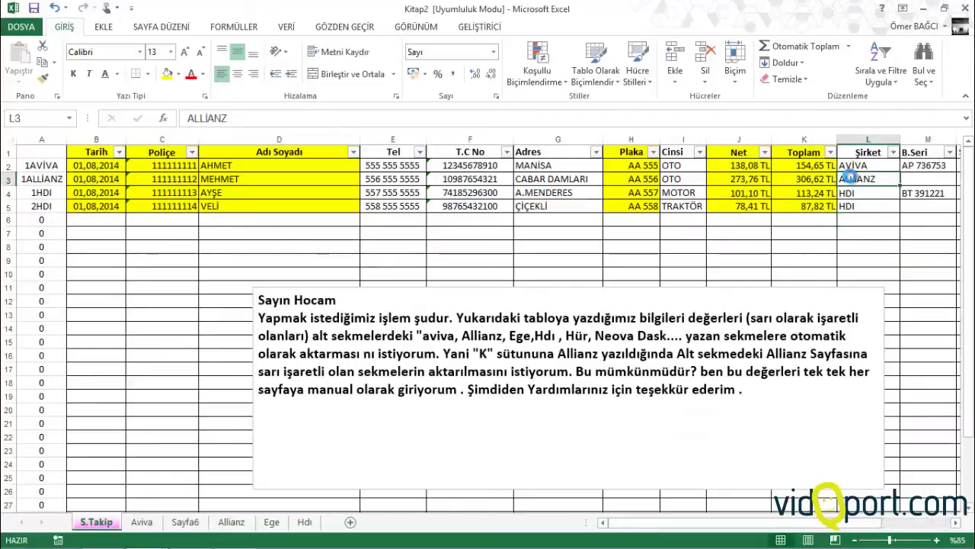
{"action": "key", "text": "ctrl+c"}
{"action": "left_click", "coordinate": [186, 523]}
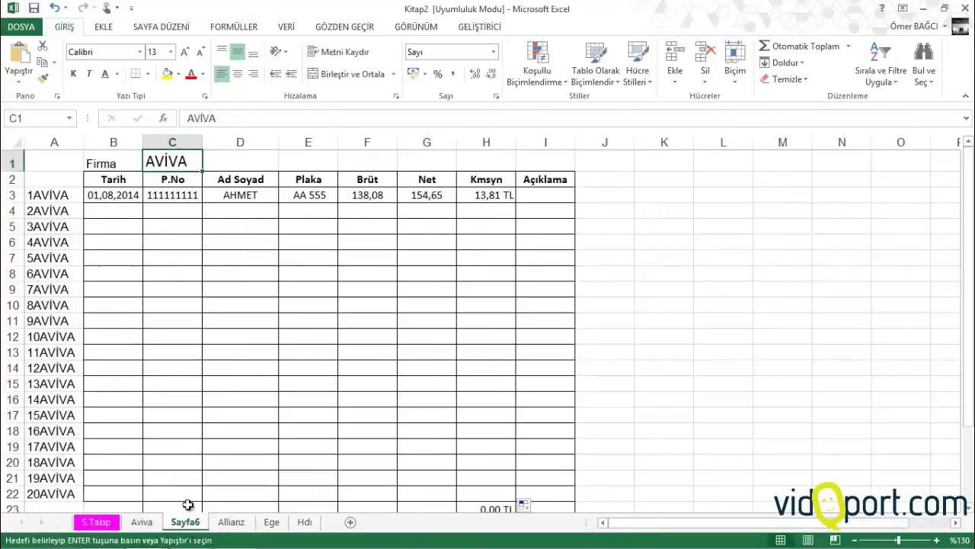
{"action": "key", "text": "ctrl+v"}
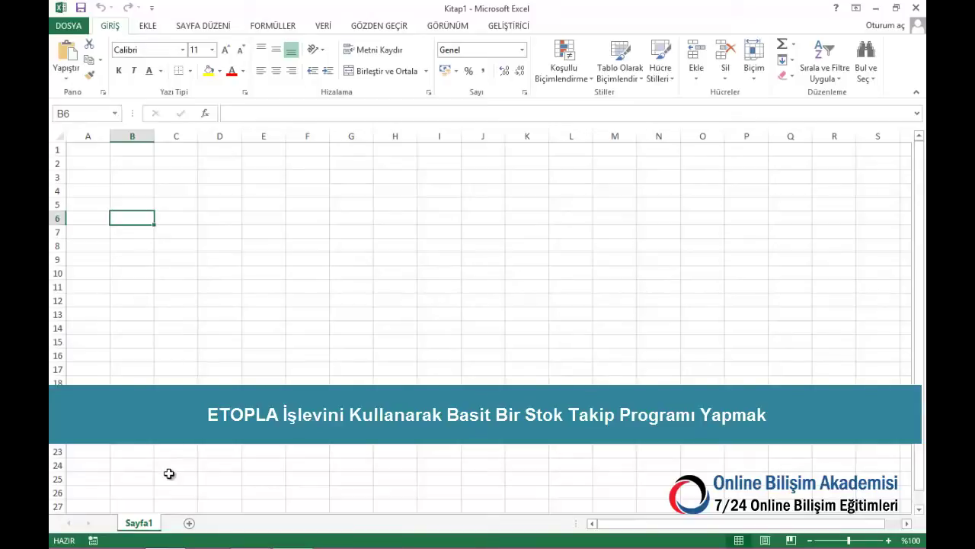
Add two blank sheets, Sayfa2 and Sayfa3, then return to Sayfa1
{"action": "left_click", "coordinate": [189, 522]}
{"action": "left_click", "coordinate": [233, 523]}
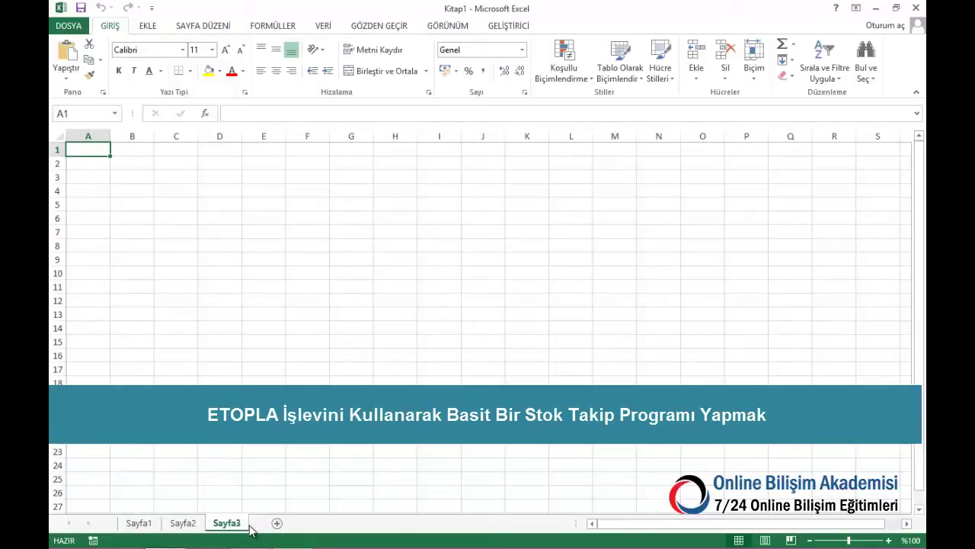
{"action": "left_click", "coordinate": [141, 524]}
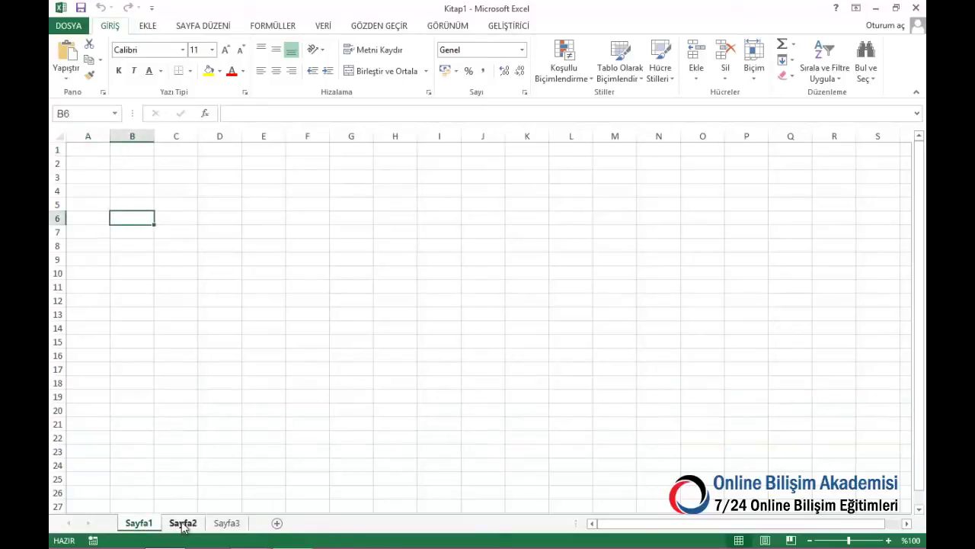
Group Sayfa2 with Sayfa1 and enter the headers Gün, Ay, Yıl, TARih, Ürün, Adet in A1:F1
{"action": "left_click", "coordinate": [183, 524], "text": "ctrl"}
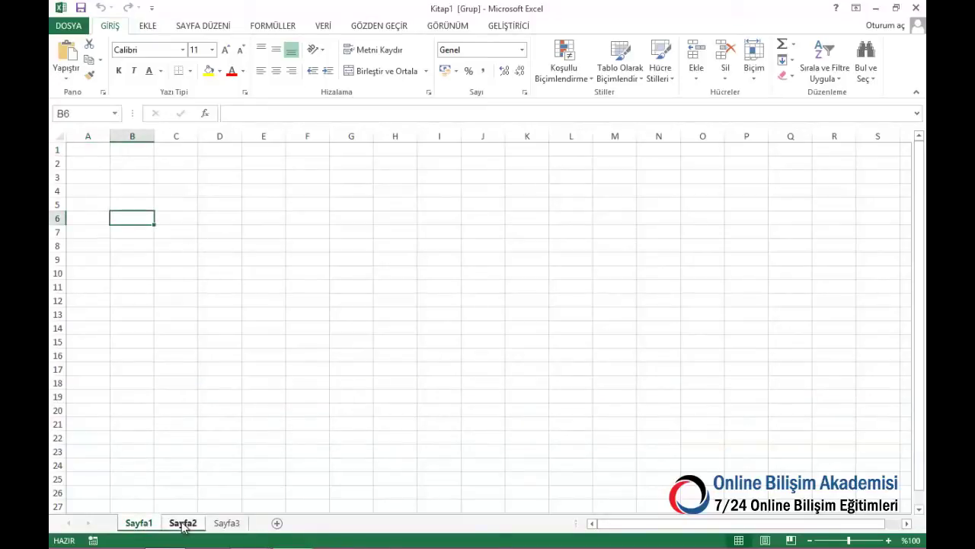
{"action": "left_click", "coordinate": [82, 153]}
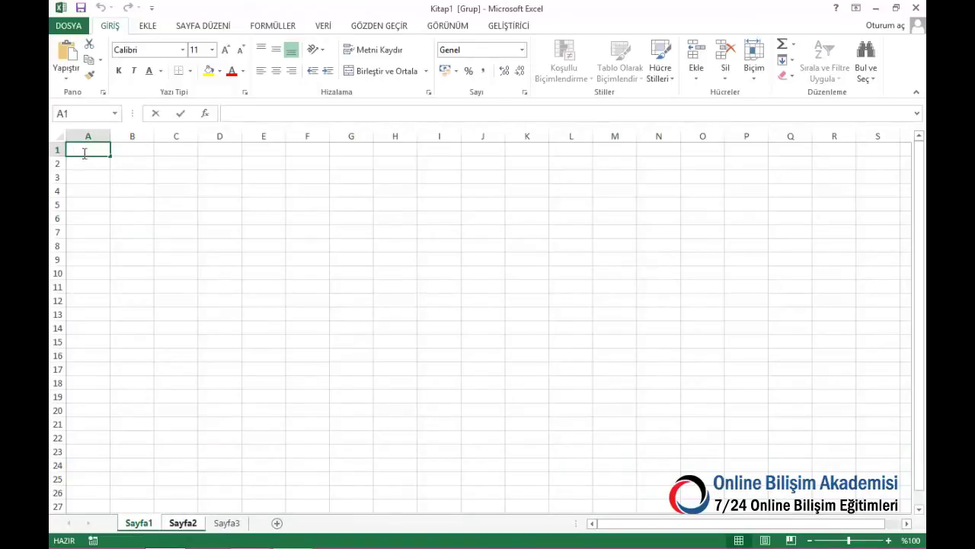
{"action": "type", "text": "Gün"}
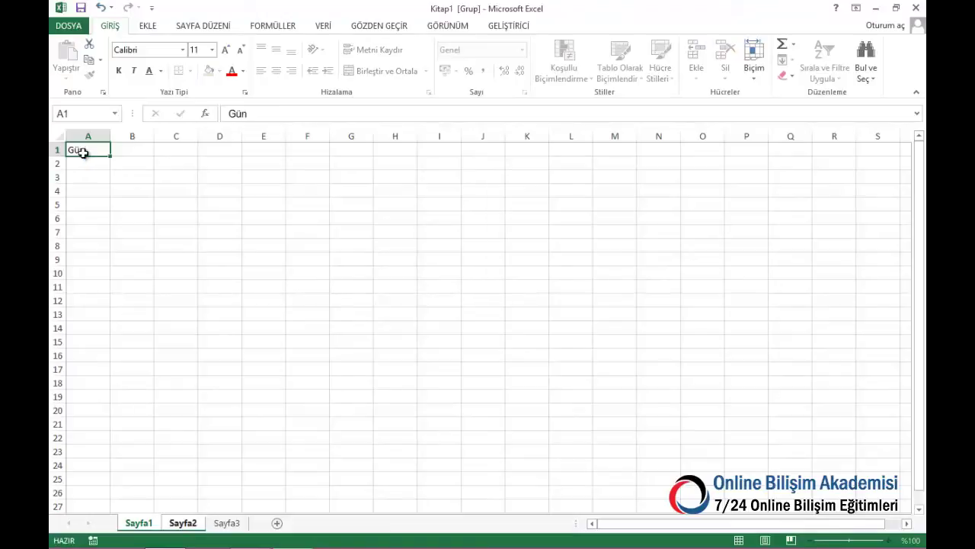
{"action": "key", "text": "Tab"}
{"action": "type", "text": "Ay"}
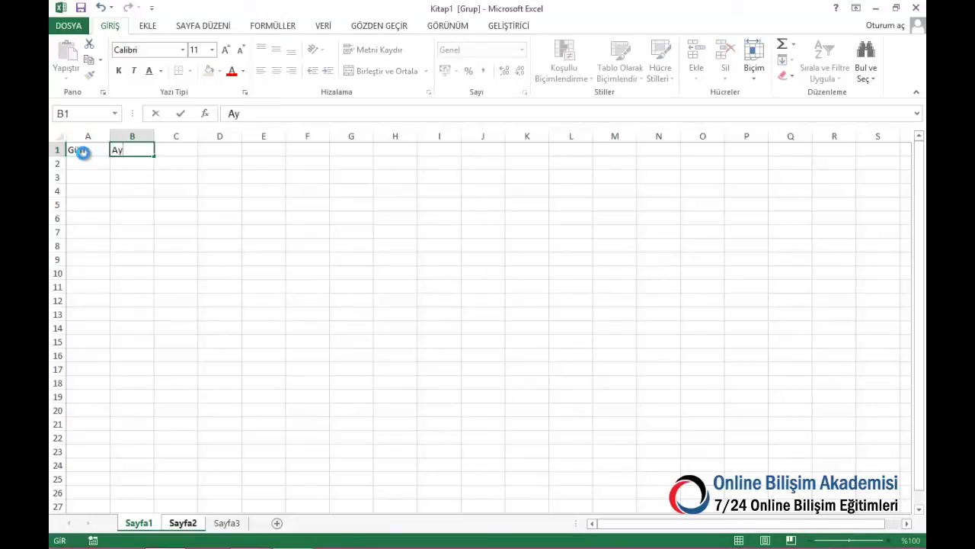
{"action": "key", "text": "Tab"}
{"action": "type", "text": "Yl"}
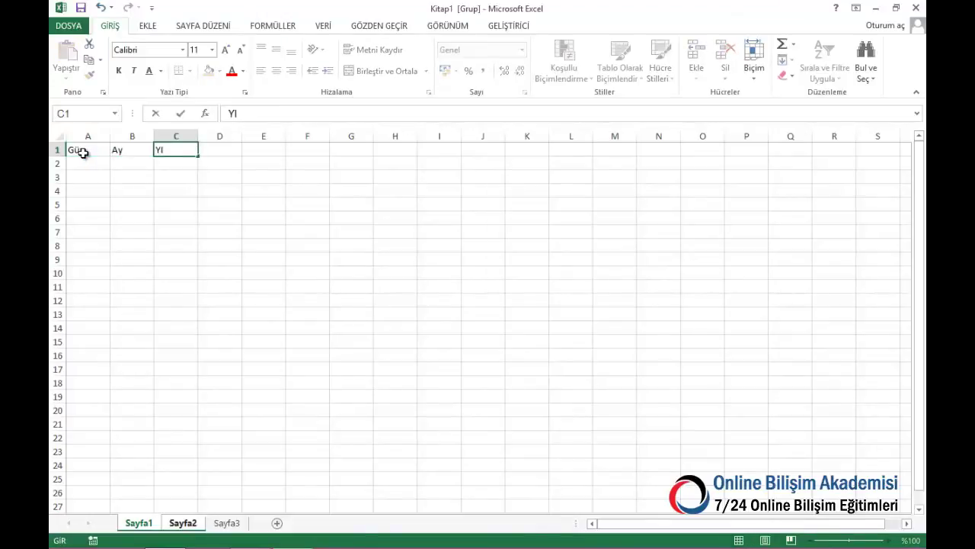
{"action": "key", "text": "Tab"}
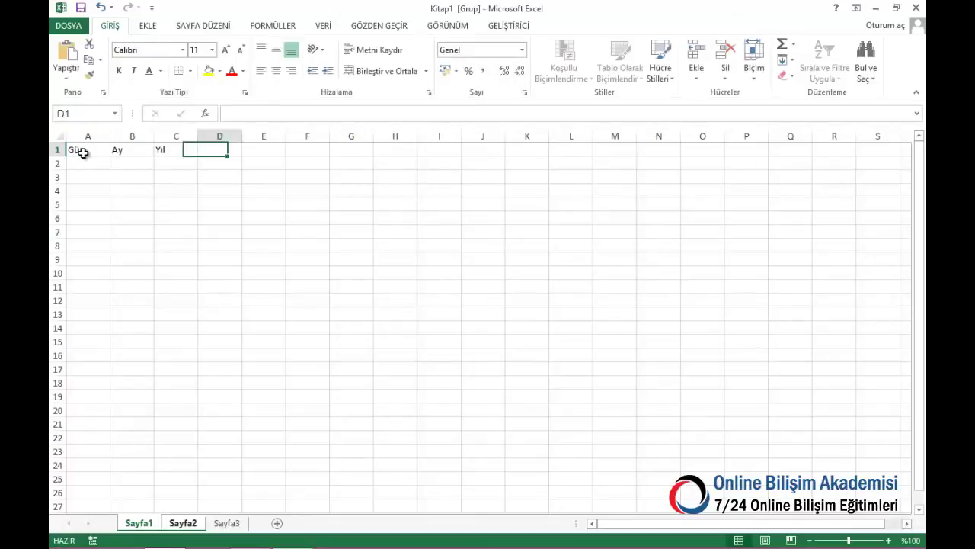
{"action": "type", "text": "TARih"}
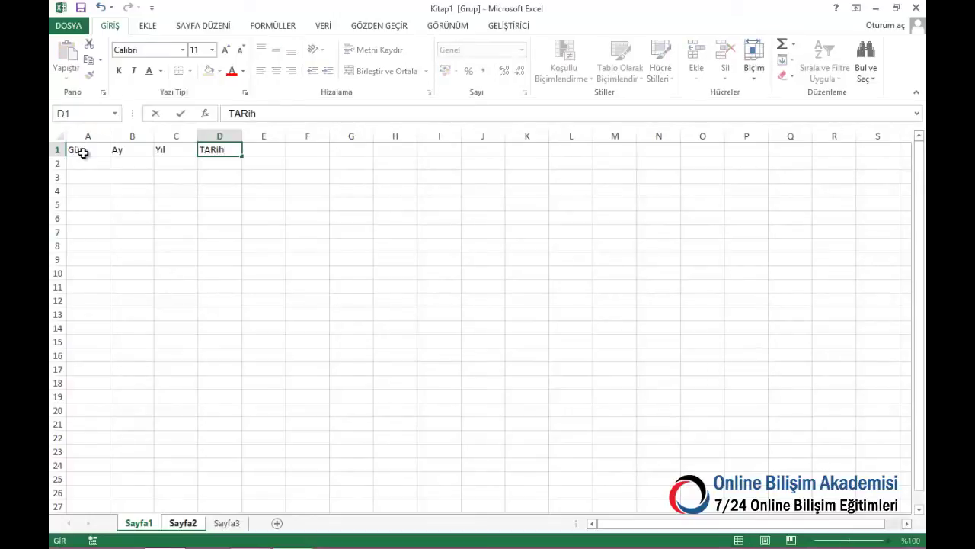
{"action": "key", "text": "Tab"}
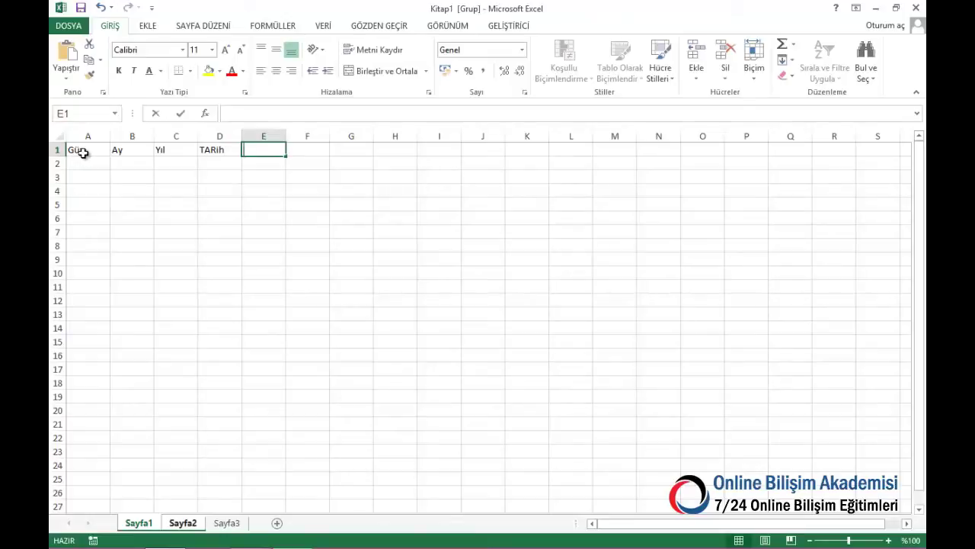
{"action": "type", "text": "Ürün"}
{"action": "key", "text": "Tab"}
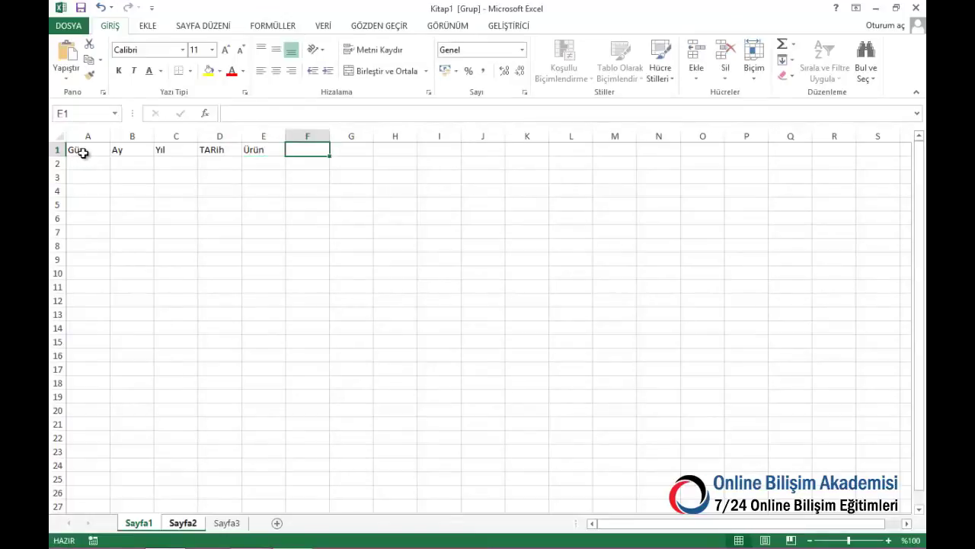
{"action": "type", "text": "Adet"}
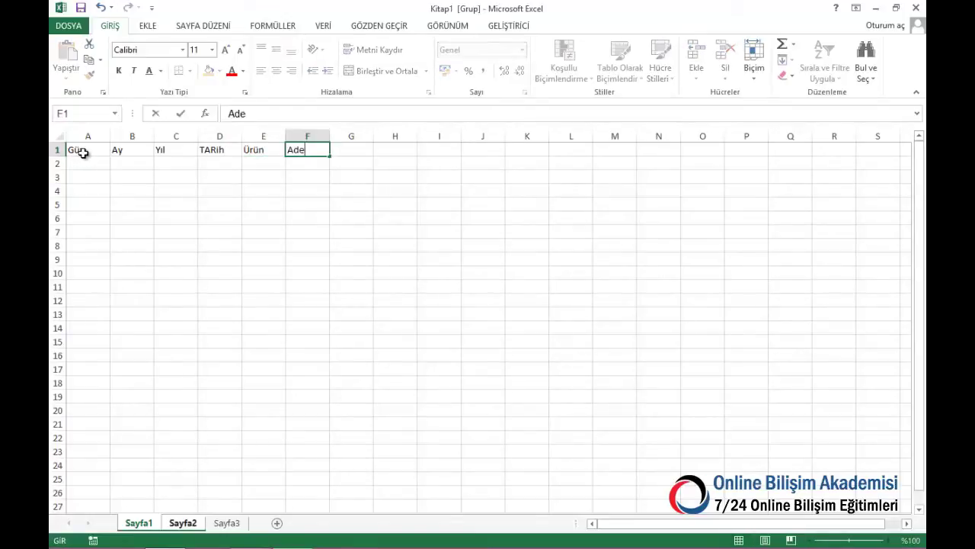
{"action": "key", "text": "Down"}
Give A1:F25 all borders and make the header row A1:F1 bold
{"action": "mouse_move", "coordinate": [90, 150]}
{"action": "left_mouse_down"}
{"action": "mouse_move", "coordinate": [333, 154]}
{"action": "mouse_move", "coordinate": [298, 480]}
{"action": "left_mouse_up"}
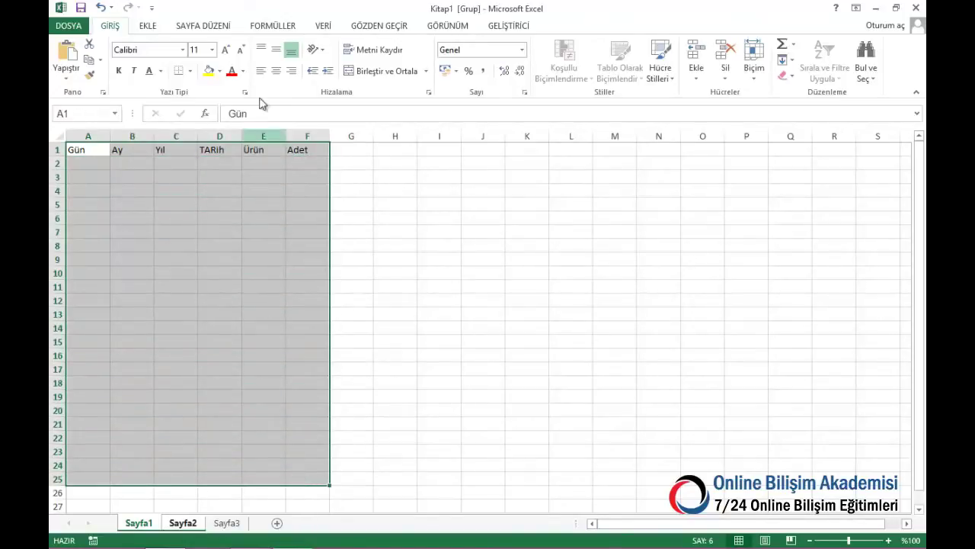
{"action": "left_click", "coordinate": [190, 71]}
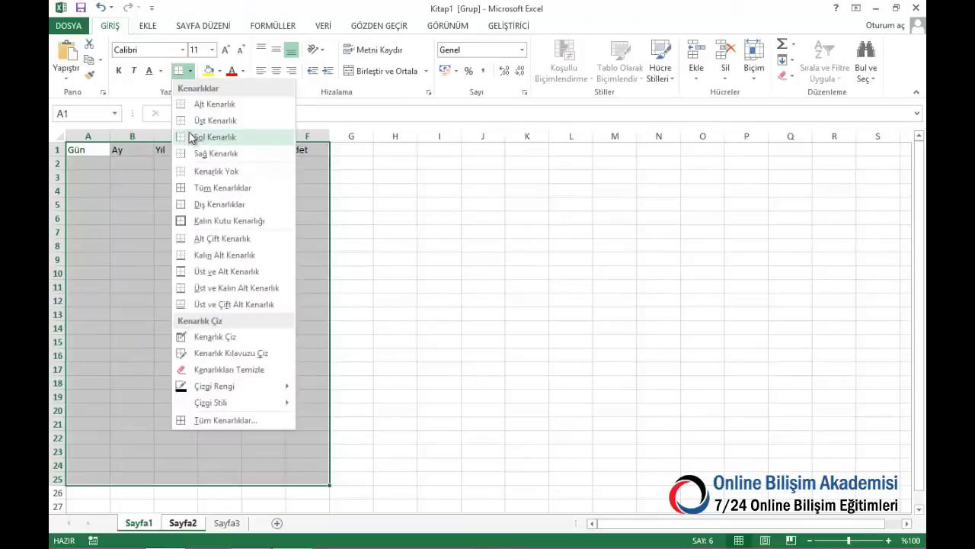
{"action": "left_click", "coordinate": [206, 191]}
{"action": "left_click_drag", "start_coordinate": [86, 149], "coordinate": [303, 150]}
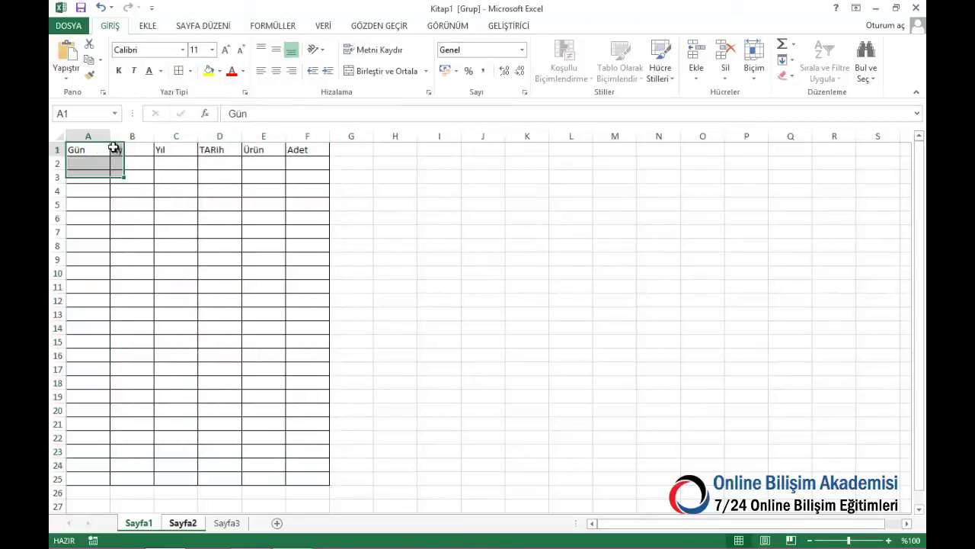
{"action": "left_click", "coordinate": [118, 71]}
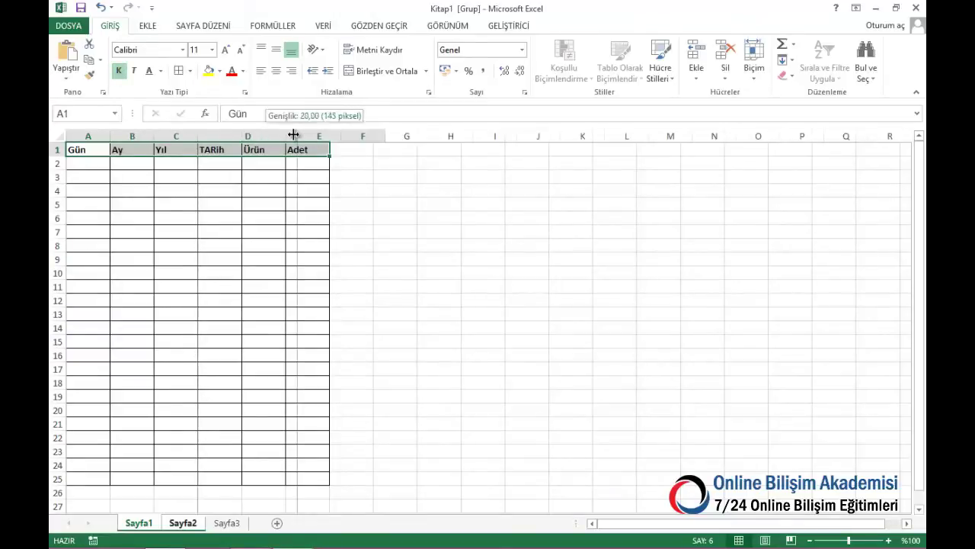
Widen column D for the dates and switch to Sayfa3
{"action": "mouse_move", "coordinate": [238, 136]}
{"action": "left_mouse_down"}
{"action": "mouse_move", "coordinate": [509, 137]}
{"action": "mouse_move", "coordinate": [496, 137]}
{"action": "left_mouse_up"}
{"action": "left_click", "coordinate": [396, 314]}
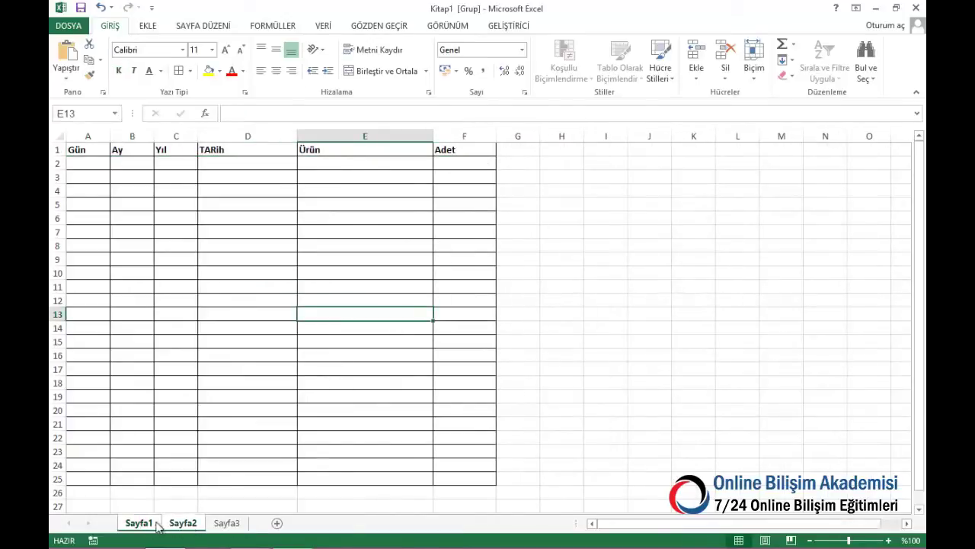
{"action": "left_click", "coordinate": [226, 523]}
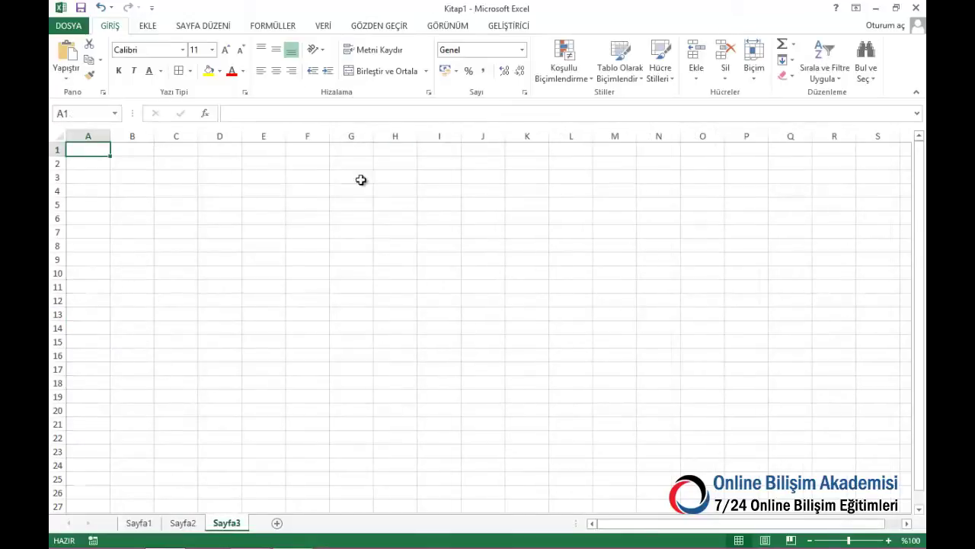
Enter the heading Ürünler in cell K1 of Sayfa3
{"action": "left_click", "coordinate": [540, 151]}
{"action": "type", "text": "Ürünl"}
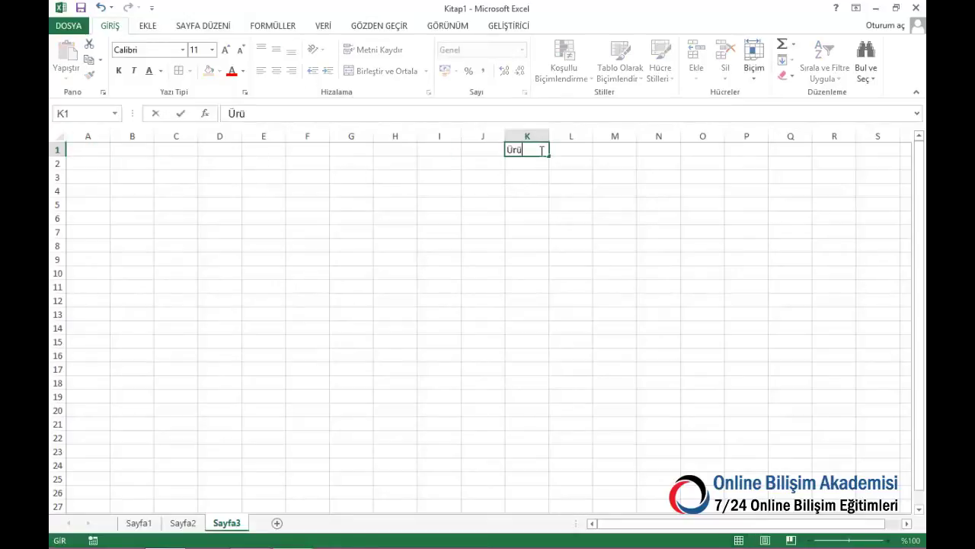
{"action": "type", "text": "er"}
{"action": "key", "text": "ctrl+Return"}
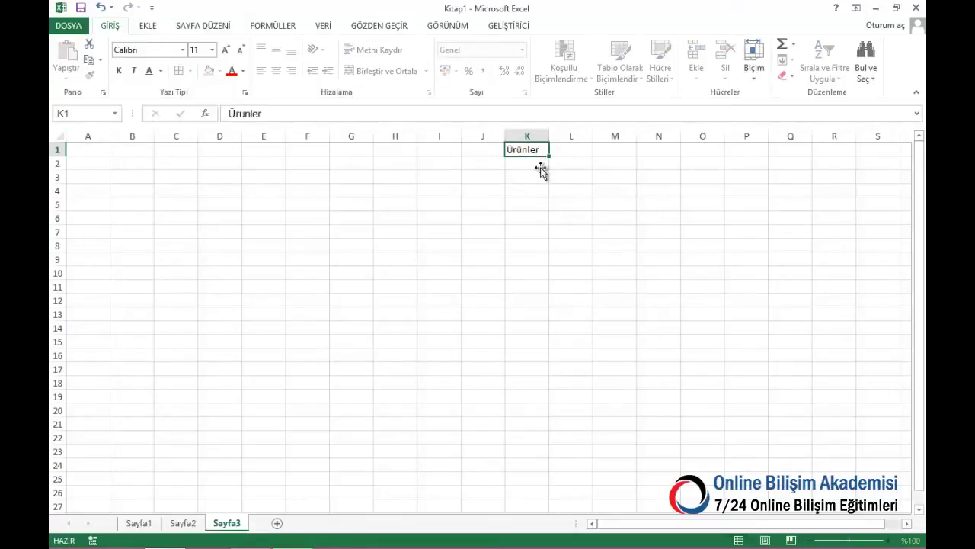
{"action": "key", "text": "Return"}
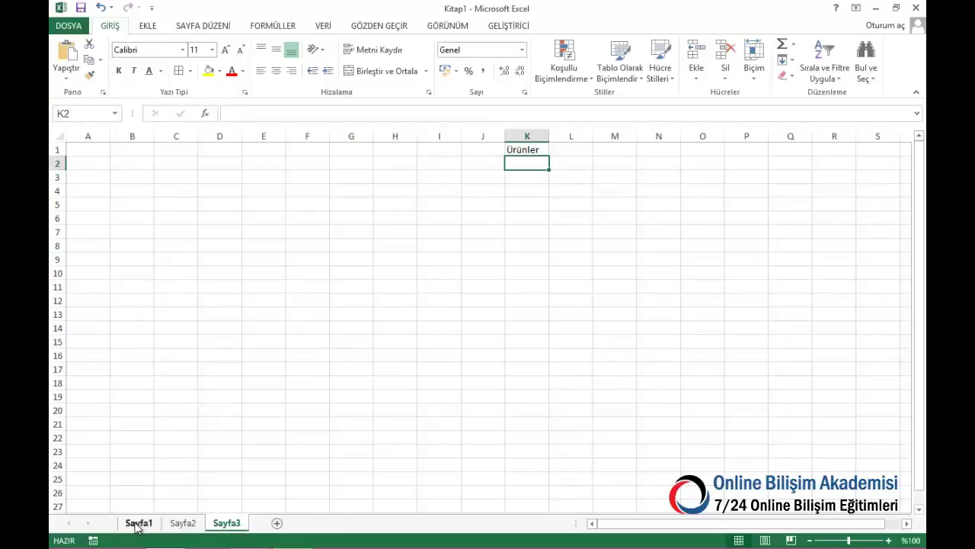
Correct Sayfa1's D1 header from TARih to Tarih
{"action": "left_click", "coordinate": [139, 523]}
{"action": "left_click", "coordinate": [98, 165]}
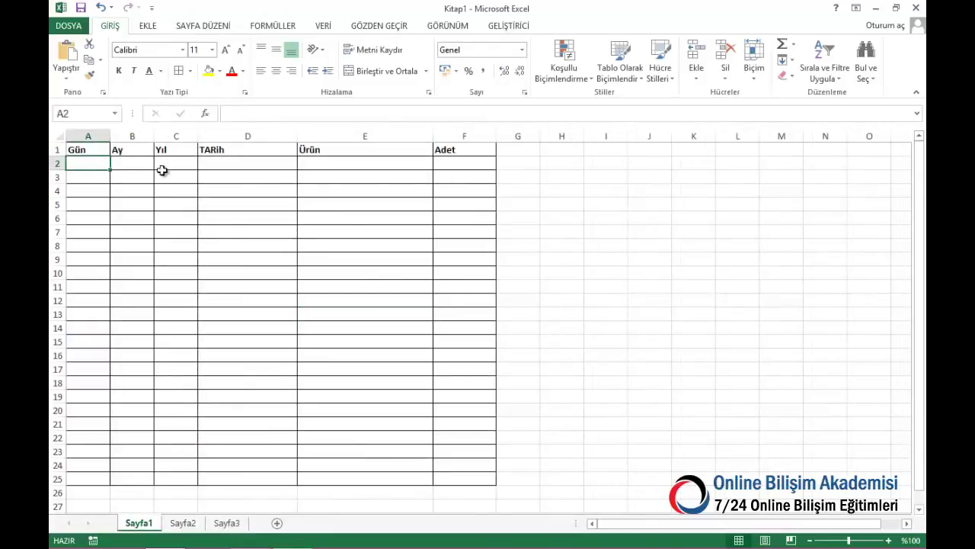
{"action": "left_click", "coordinate": [207, 163]}
{"action": "left_click", "coordinate": [229, 151]}
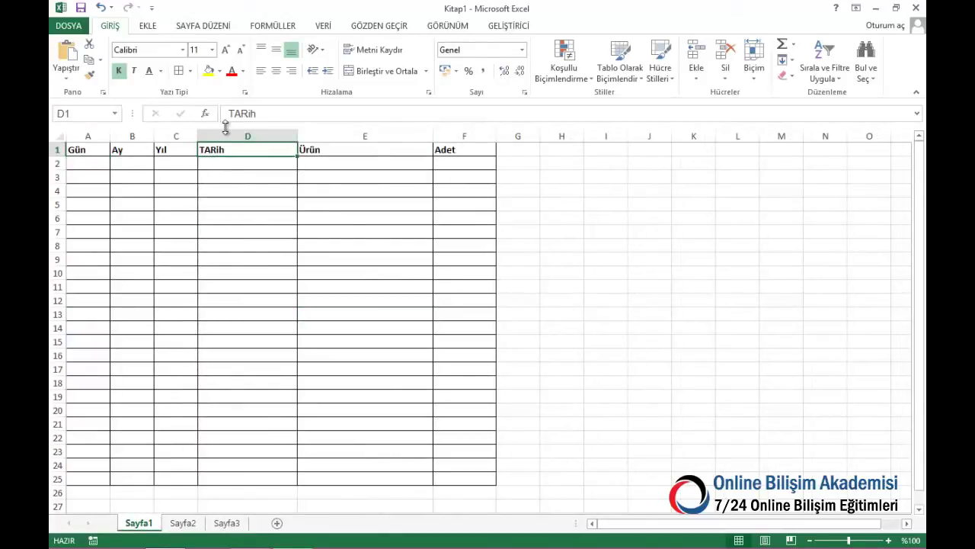
{"action": "type", "text": "Tari"}
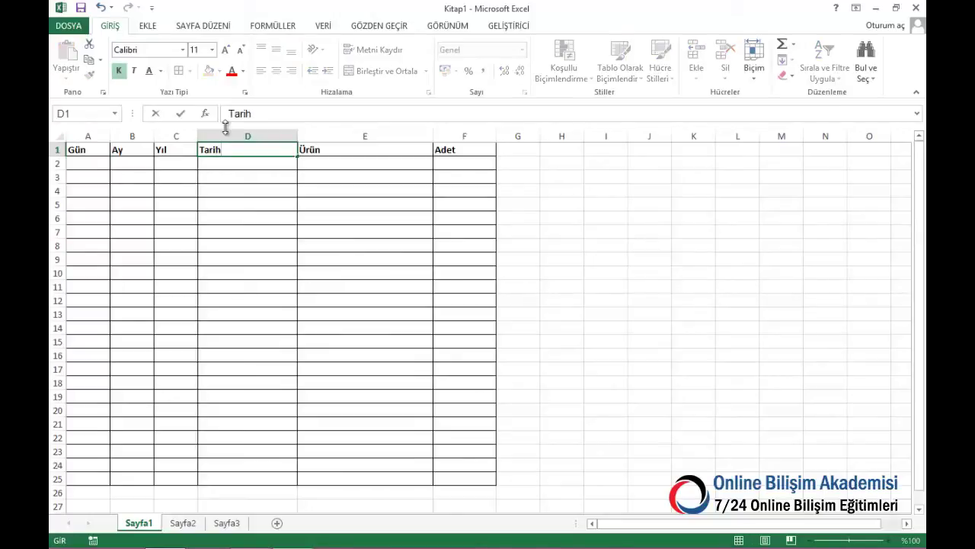
{"action": "key", "text": "Right"}
{"action": "key", "text": "Down"}
{"action": "key", "text": "Down"}
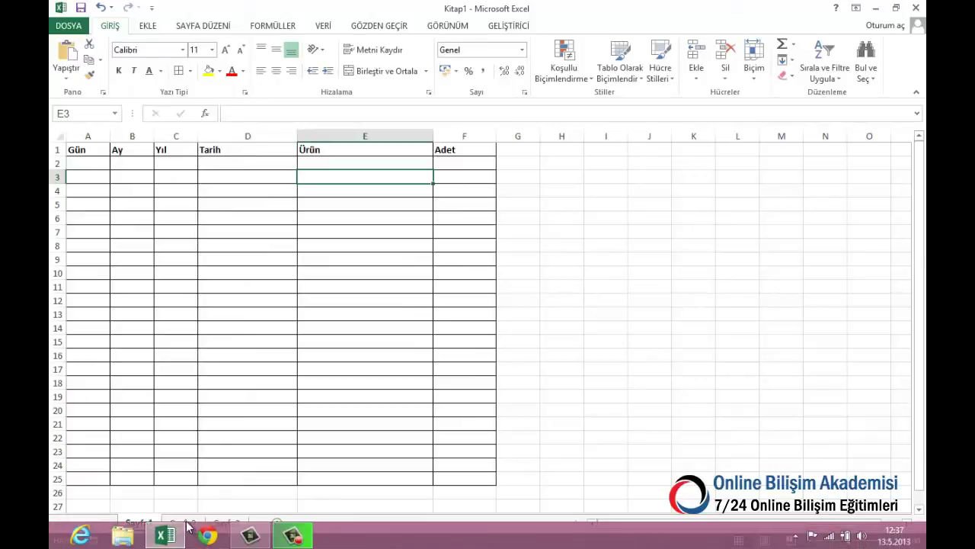
On Sayfa2, correct D1 to Tarih and rename the F1 header to Çıkan Adet
{"action": "left_click", "coordinate": [184, 523]}
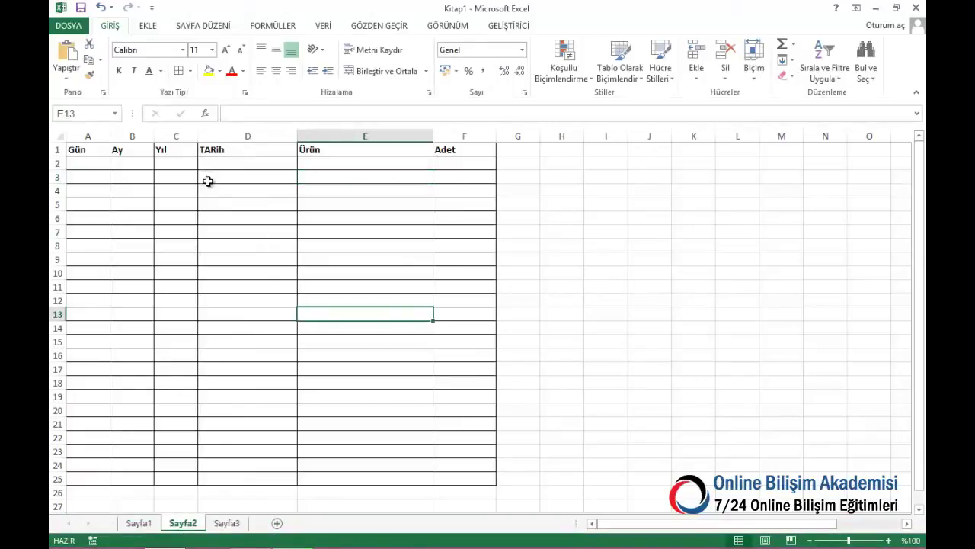
{"action": "left_click", "coordinate": [223, 149]}
{"action": "type", "text": "Tar"}
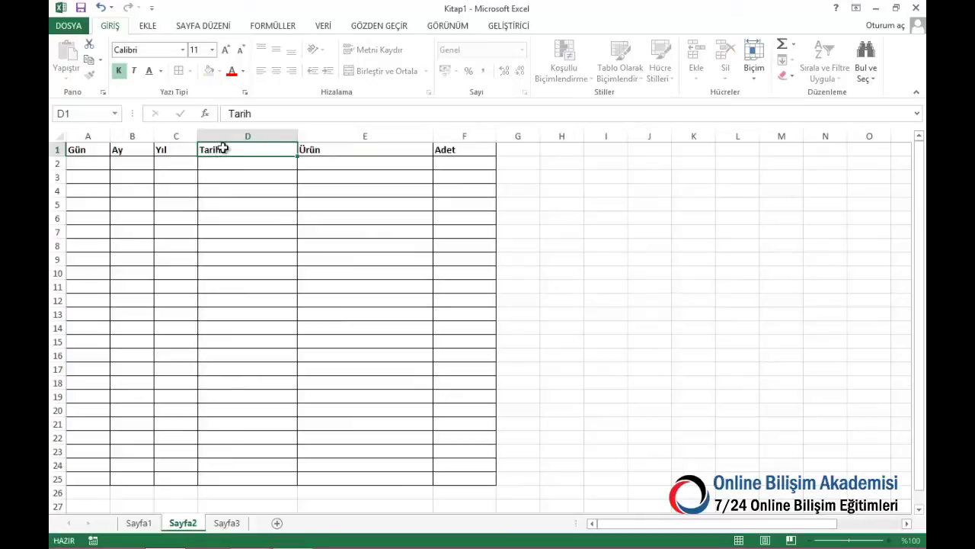
{"action": "left_click", "coordinate": [443, 149]}
{"action": "type", "text": "Ç"}
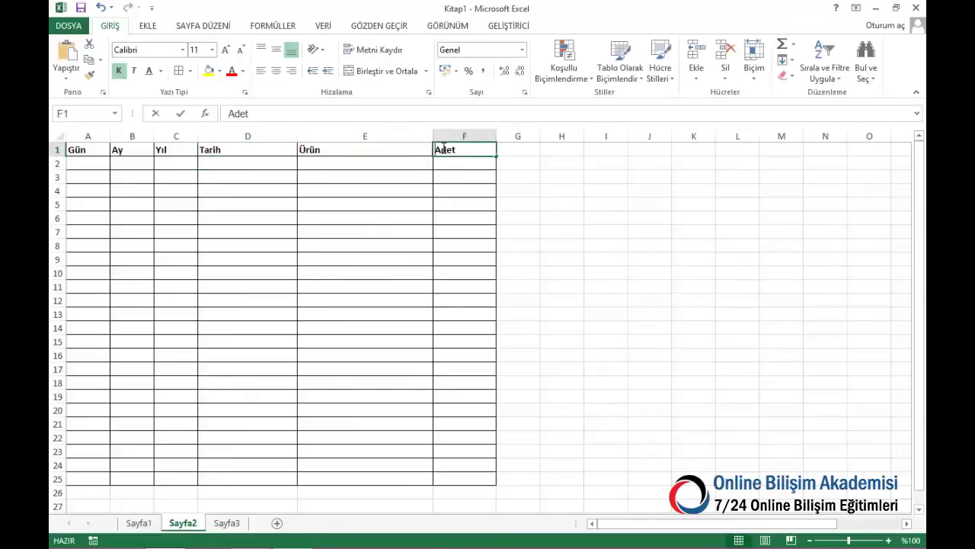
{"action": "type", "text": "ıkan"}
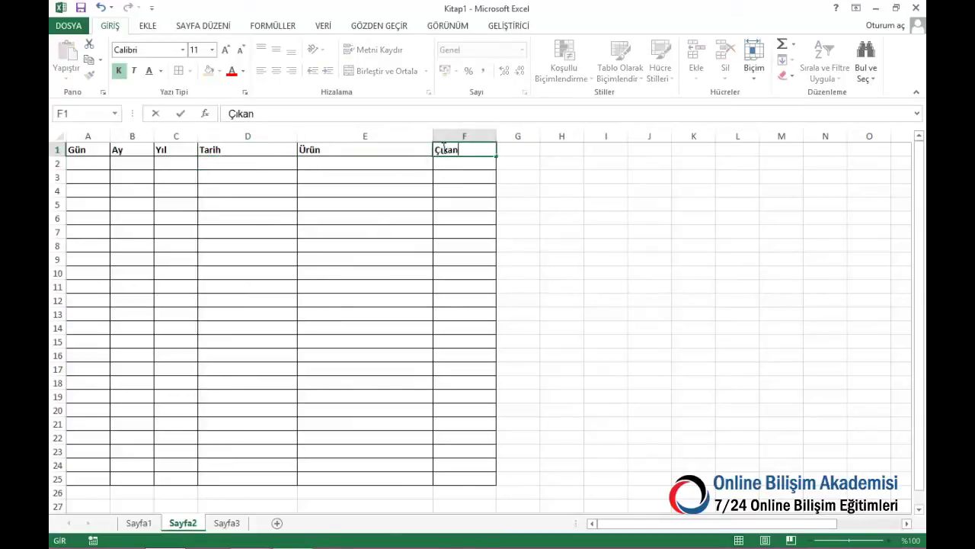
{"action": "key", "text": "Return"}
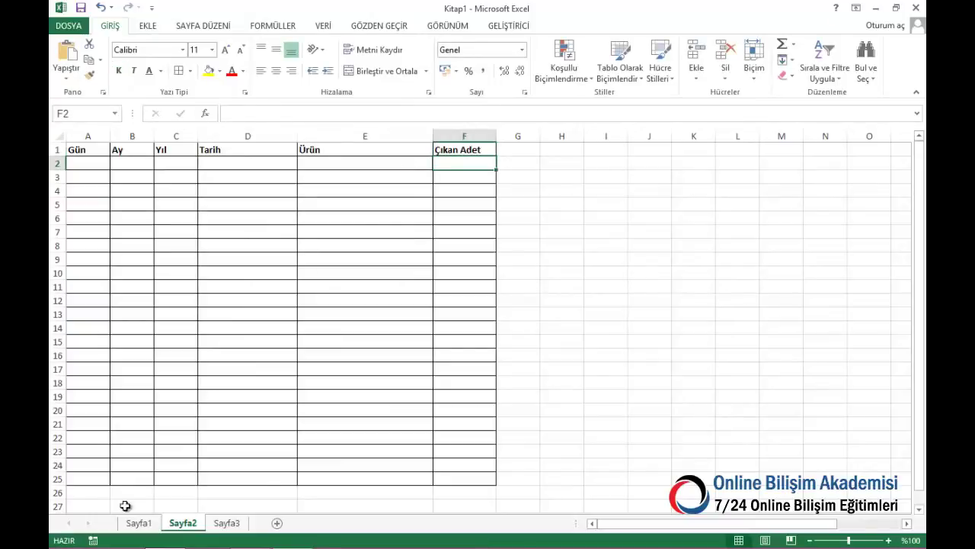
Rename Sayfa1's F1 header to Giren Adet and narrow column D
{"action": "left_click", "coordinate": [138, 522]}
{"action": "left_click", "coordinate": [460, 146]}
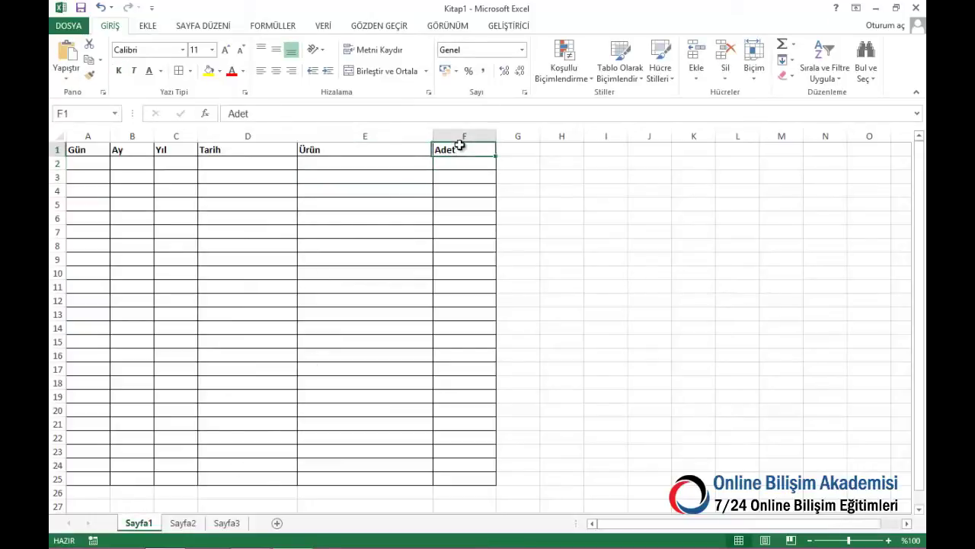
{"action": "type", "text": "Giren"}
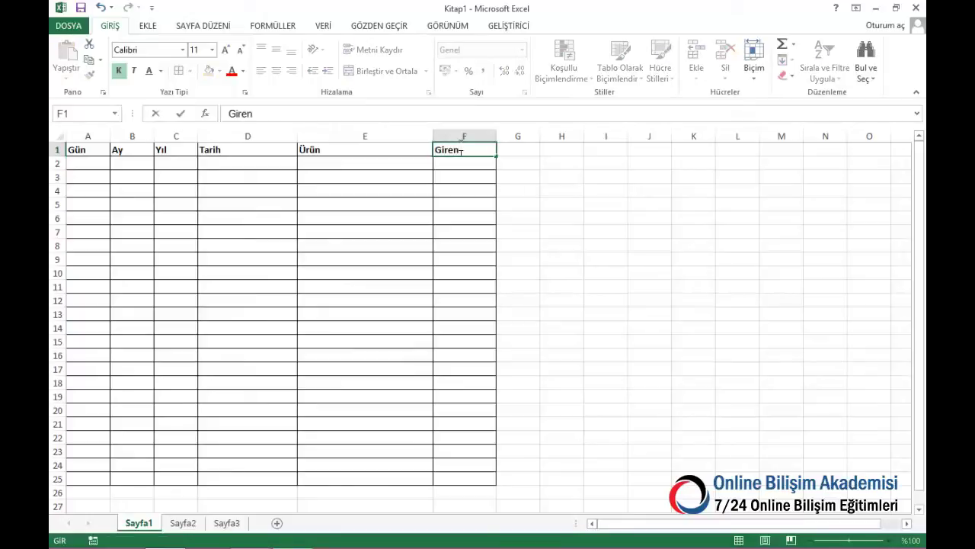
{"action": "type", "text": "t"}
{"action": "key", "text": "Return"}
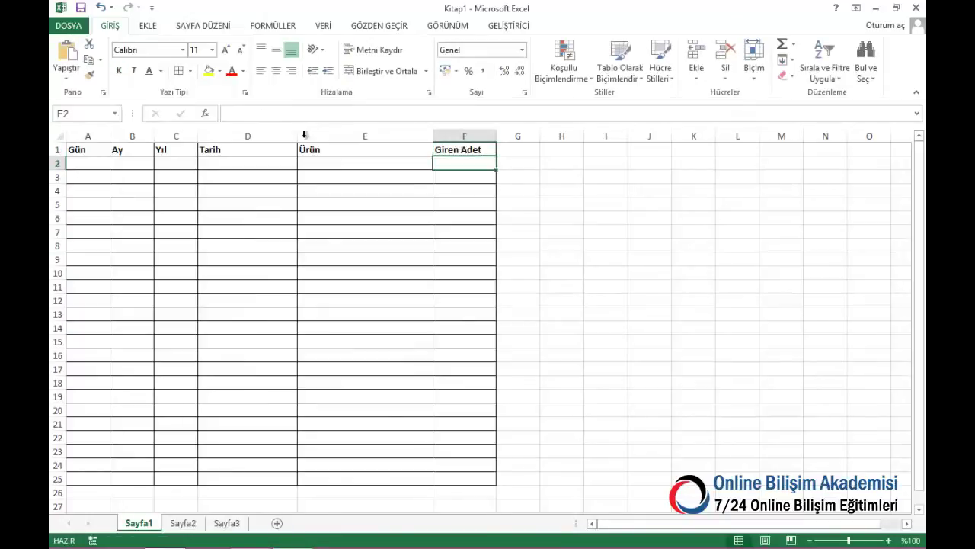
{"action": "mouse_move", "coordinate": [298, 135]}
{"action": "left_mouse_down"}
{"action": "mouse_move", "coordinate": [270, 146]}
{"action": "mouse_move", "coordinate": [304, 421]}
{"action": "left_mouse_up"}
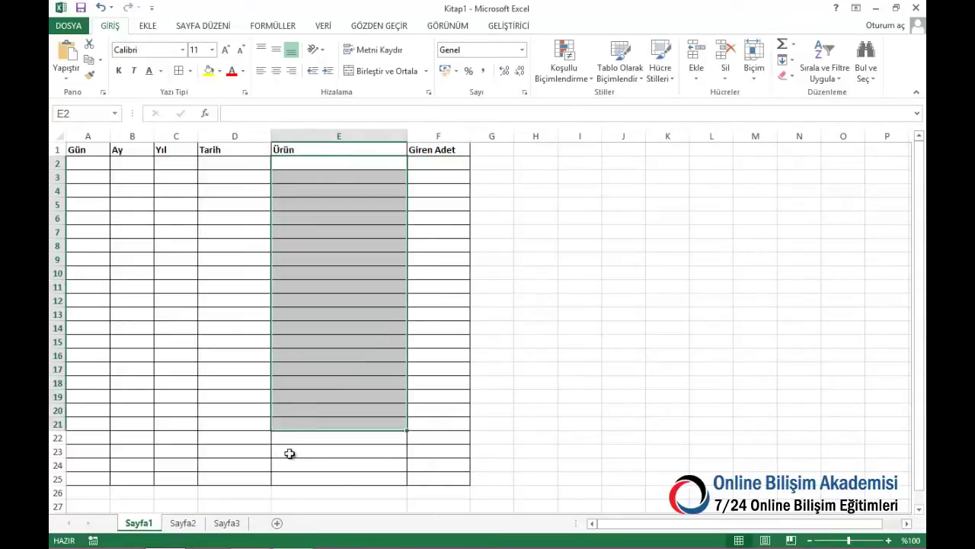
Move the Ürünler heading on Sayfa3 from K1 to A2
{"action": "left_click", "coordinate": [237, 524]}
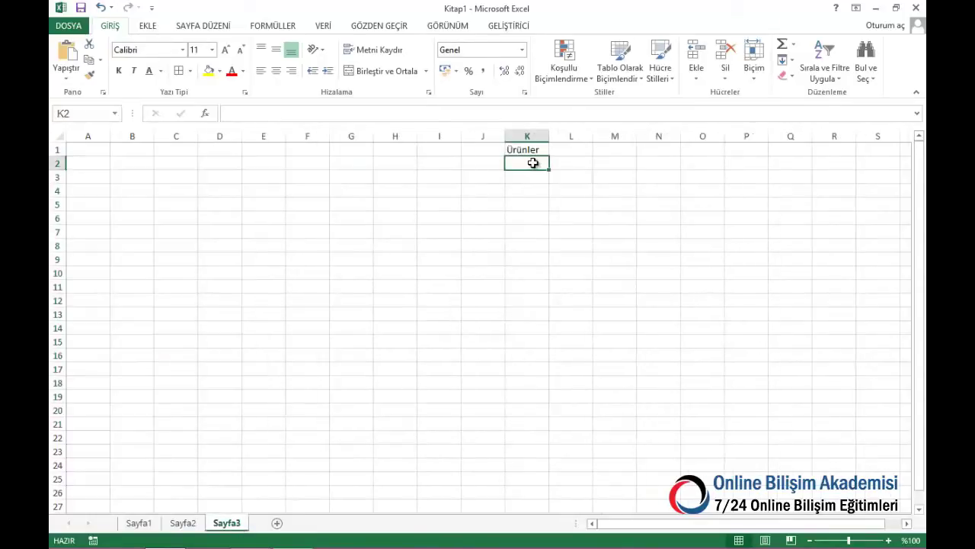
{"action": "mouse_move", "coordinate": [532, 163]}
{"action": "left_mouse_down"}
{"action": "mouse_move", "coordinate": [542, 333]}
{"action": "mouse_move", "coordinate": [533, 343]}
{"action": "left_mouse_up"}
{"action": "left_click", "coordinate": [183, 525]}
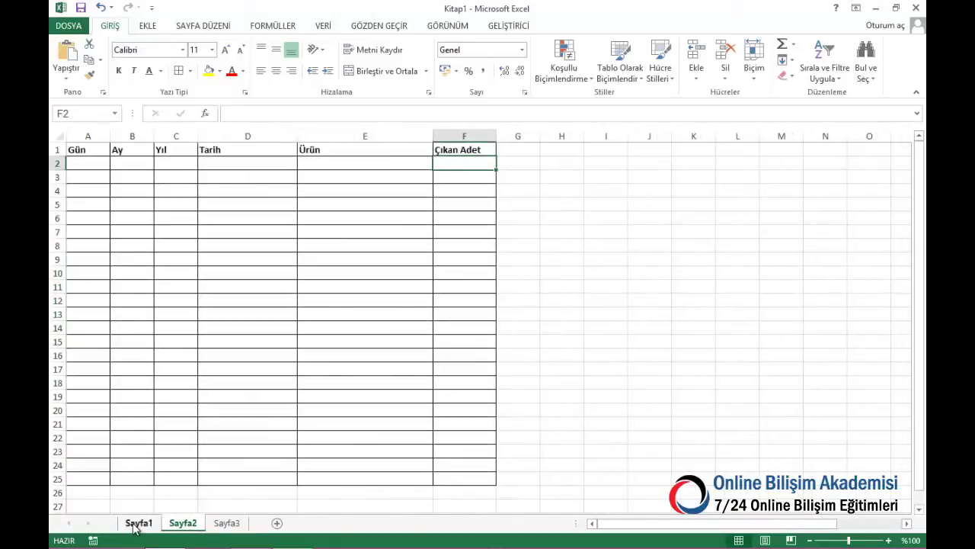
{"action": "left_click", "coordinate": [136, 524]}
{"action": "left_click", "coordinate": [183, 525]}
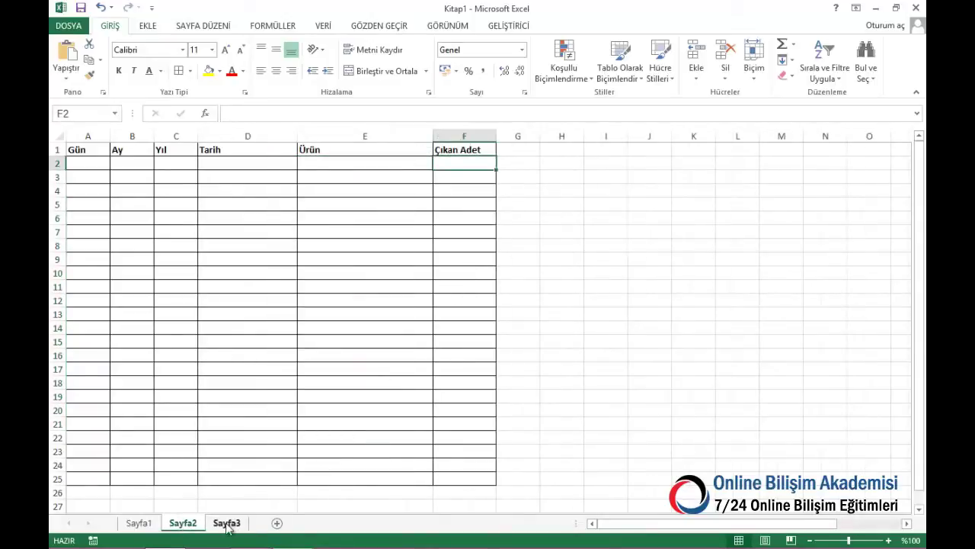
{"action": "left_click", "coordinate": [227, 524]}
{"action": "left_click", "coordinate": [523, 164]}
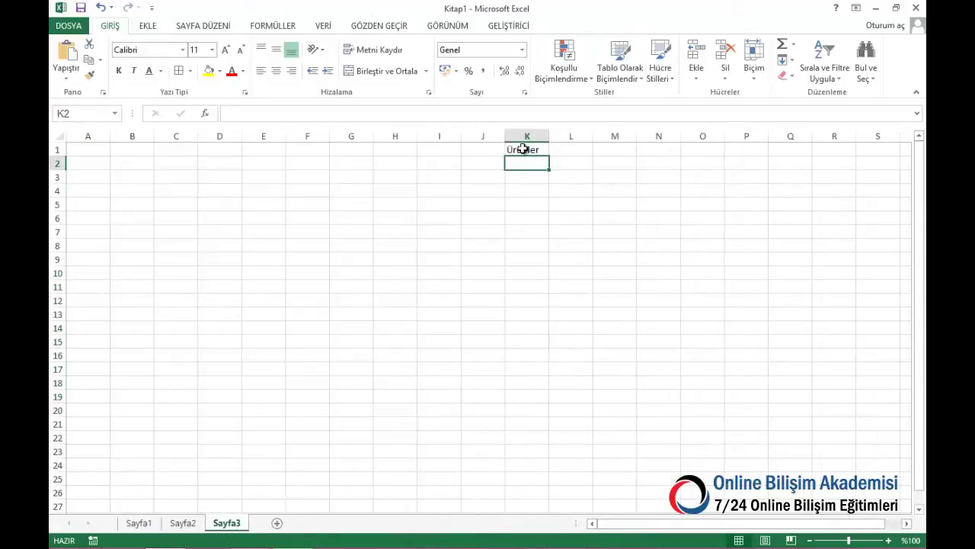
{"action": "left_click", "coordinate": [522, 150]}
{"action": "left_click_drag", "start_coordinate": [529, 157], "coordinate": [89, 181]}
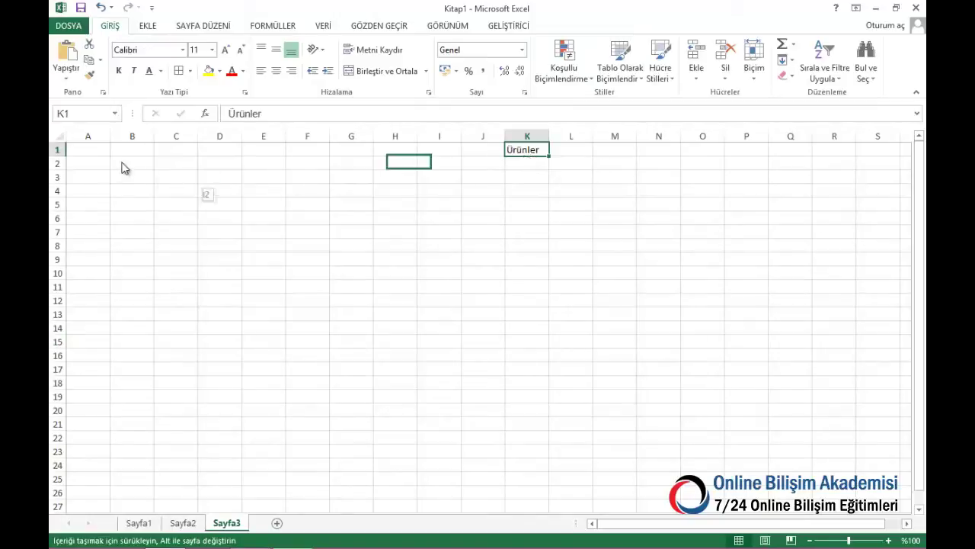
Enter the products A ürünü, B ürünü, c Ürünü and d ürünü in A3:A6
{"action": "left_click", "coordinate": [84, 175]}
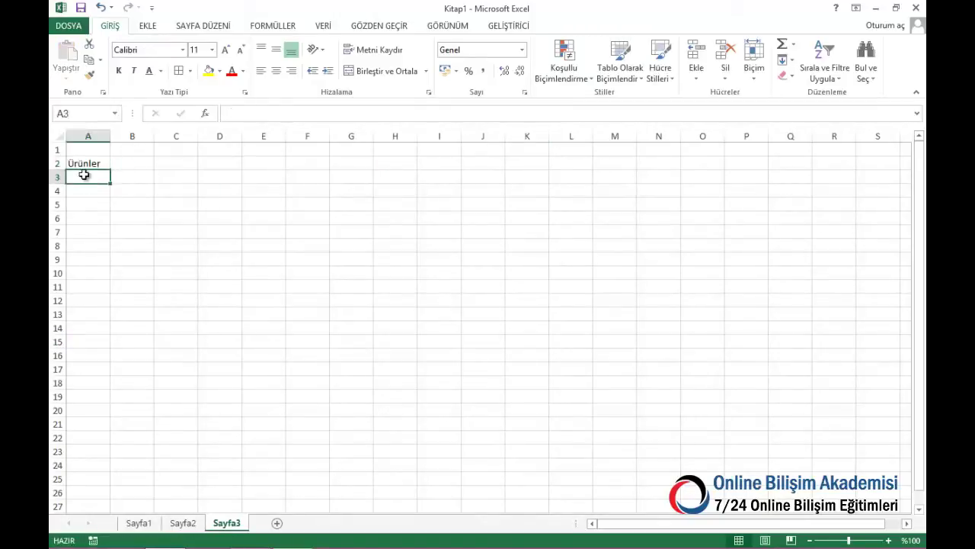
{"action": "type", "text": "A ürünü"}
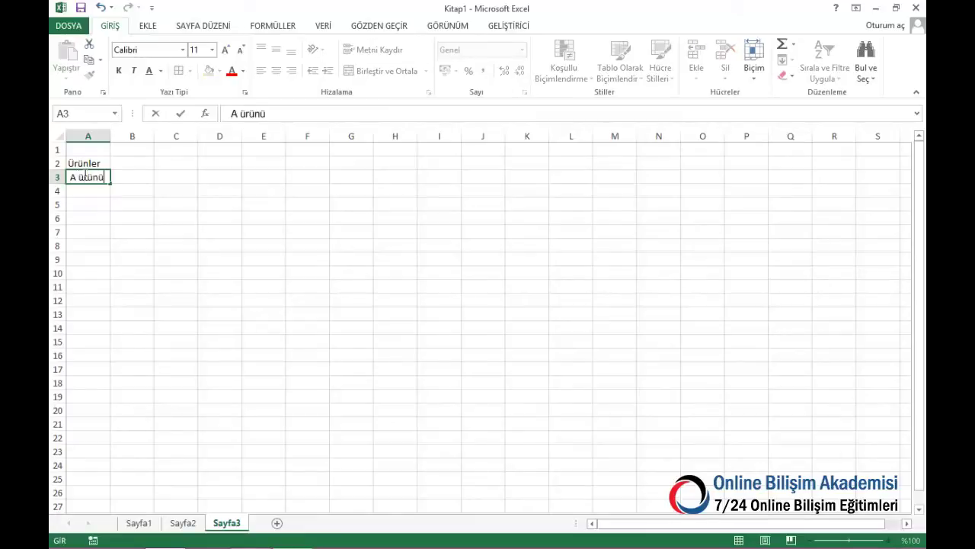
{"action": "key", "text": "ctrl+Return"}
{"action": "key", "text": "Return"}
{"action": "type", "text": "B ürün"}
{"action": "key", "text": "ctrl+Return"}
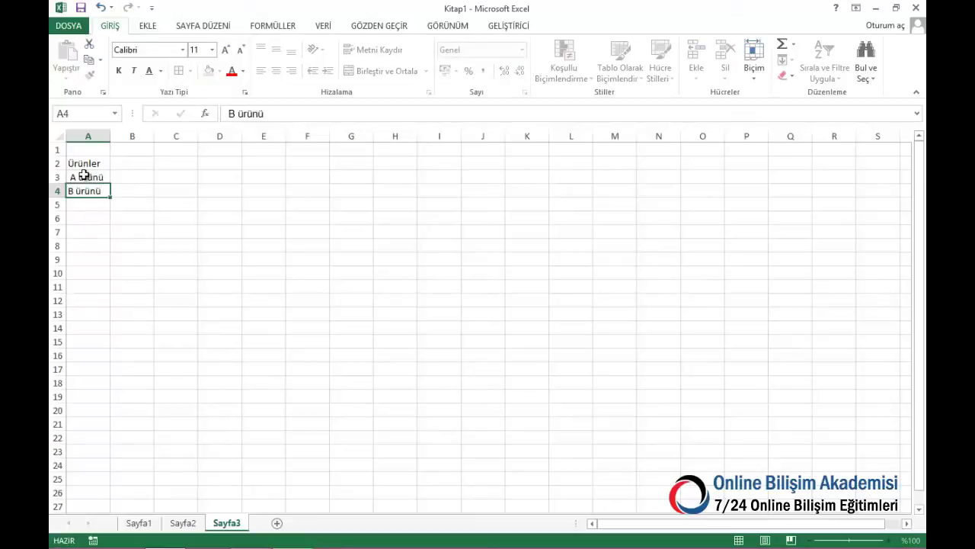
{"action": "key", "text": "Return"}
{"action": "type", "text": "c Ürünü"}
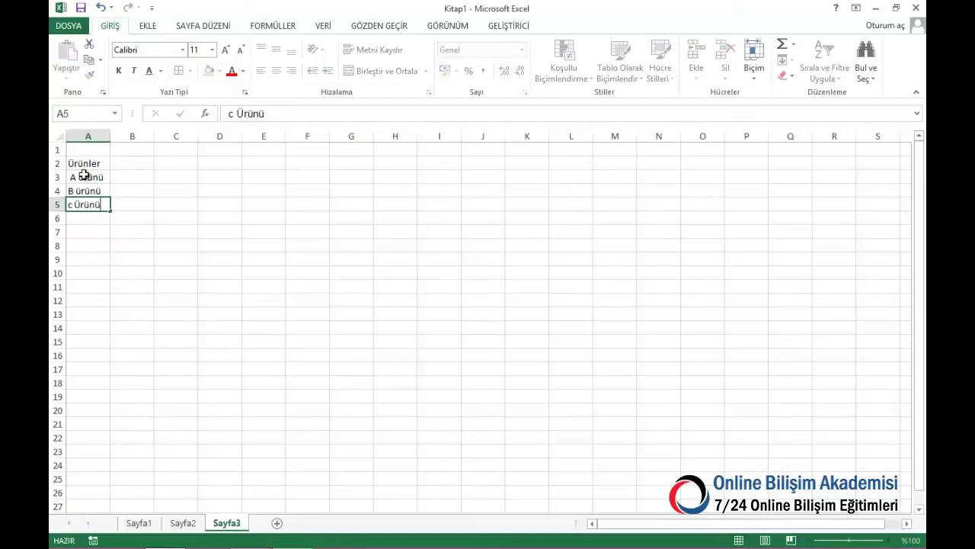
{"action": "key", "text": "Return"}
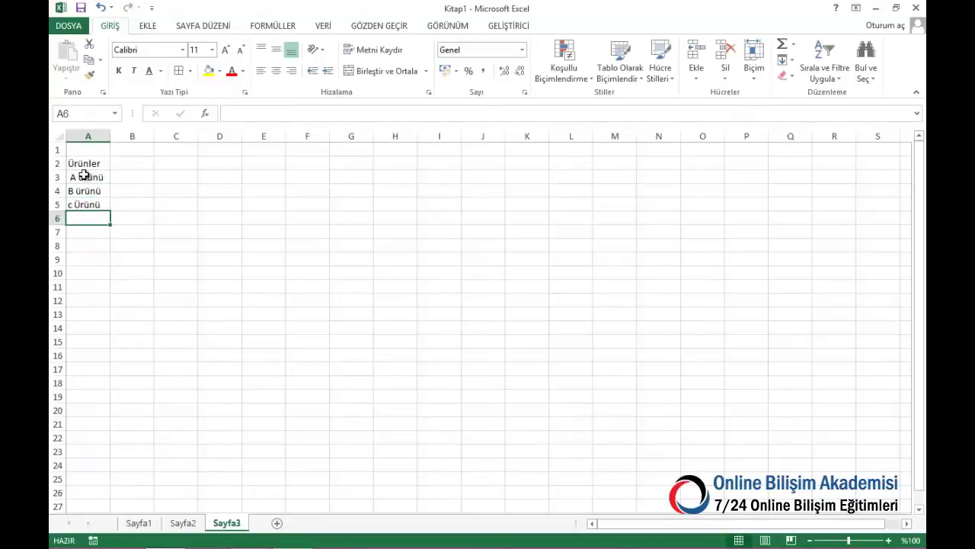
{"action": "type", "text": "d ürünü"}
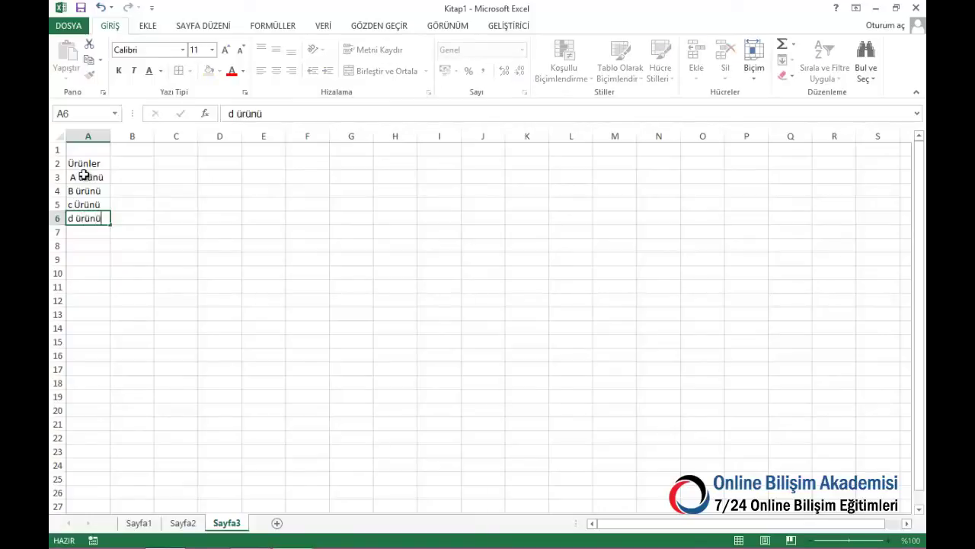
{"action": "key", "text": "Return"}
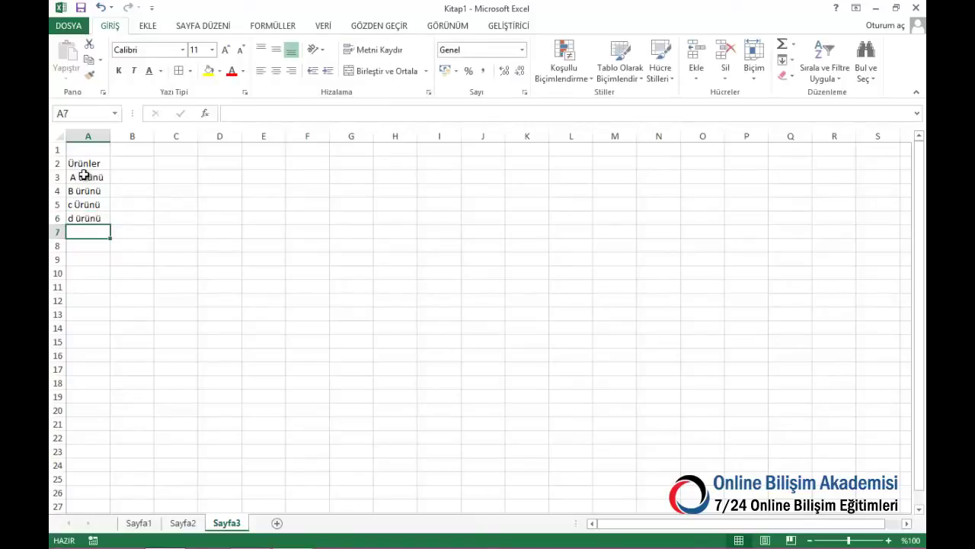
Fix the spacing of A ürünü and name the range A3:A22 'urun'
{"action": "left_click", "coordinate": [83, 174]}
{"action": "left_click", "coordinate": [234, 114]}
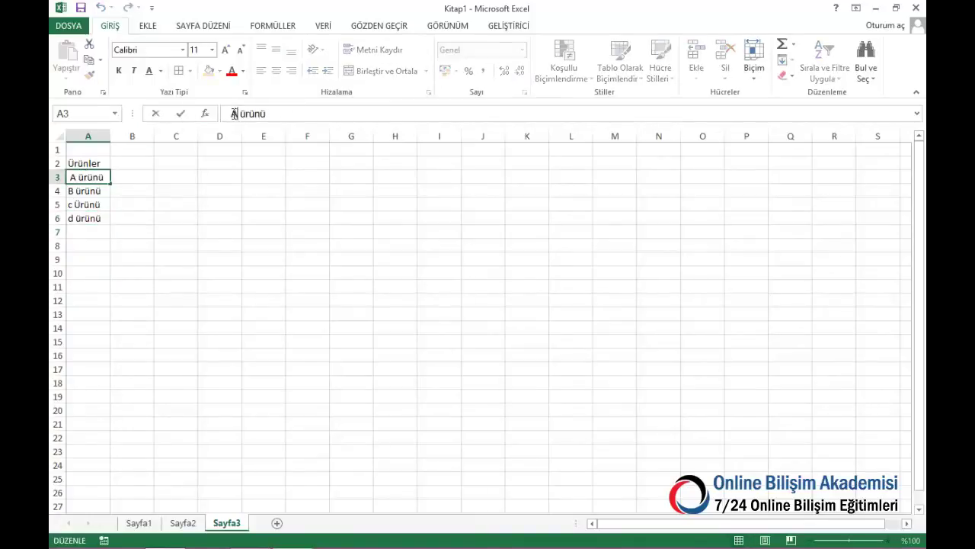
{"action": "left_click", "coordinate": [169, 178]}
{"action": "left_click_drag", "start_coordinate": [108, 178], "coordinate": [87, 443]}
{"action": "type", "text": "urun"}
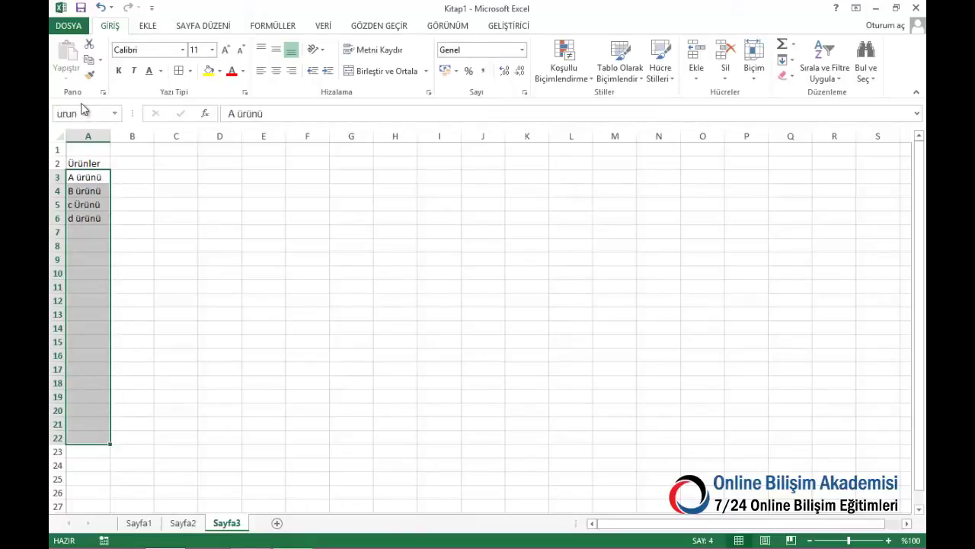
{"action": "left_click", "coordinate": [175, 524], "text": "ctrl"}
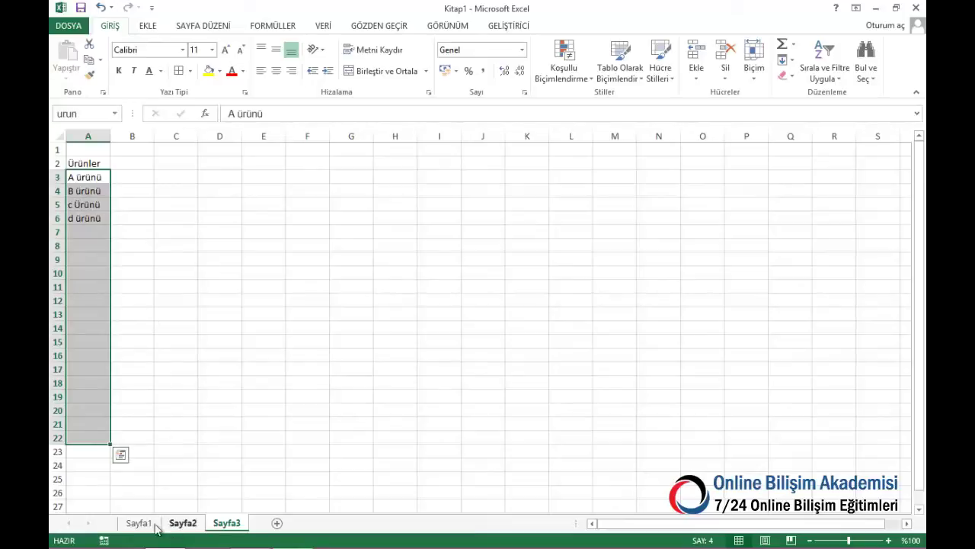
{"action": "left_click", "coordinate": [140, 524]}
Restrict Sayfa1's Ürün cells E2:E25 to a drop-down list sourced from =urun, and test it
{"action": "left_click", "coordinate": [355, 385]}
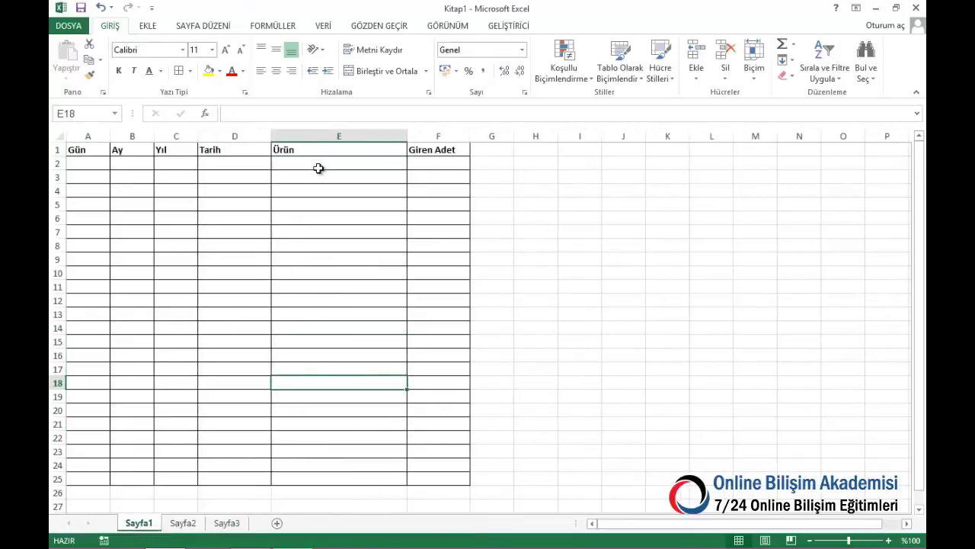
{"action": "left_click_drag", "start_coordinate": [319, 166], "coordinate": [325, 474]}
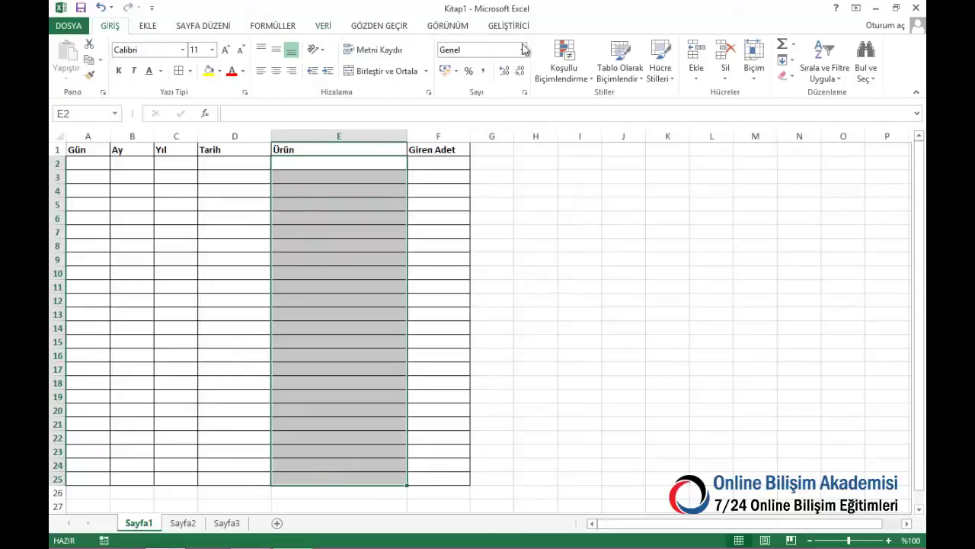
{"action": "scroll", "coordinate": [524, 50], "scroll_direction": "down", "scroll_amount": 4}
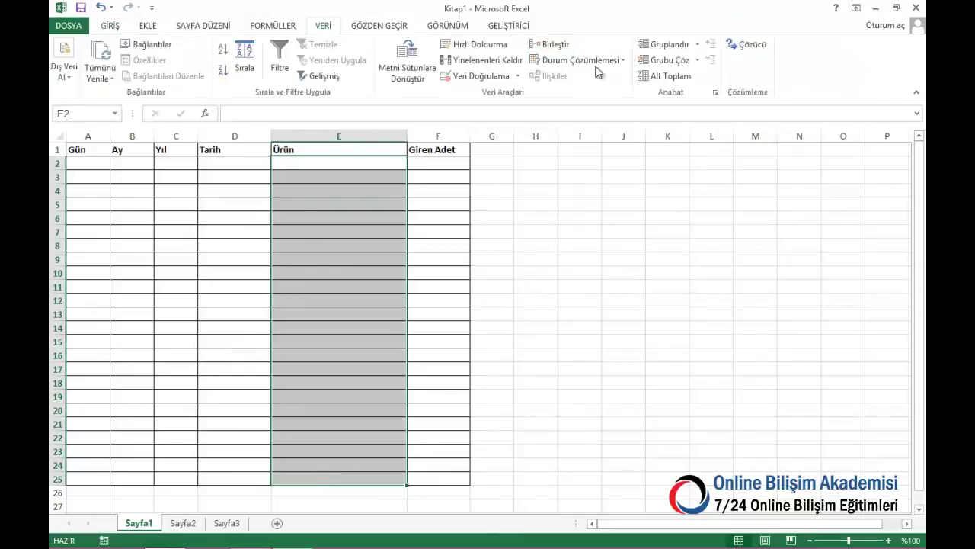
{"action": "left_click", "coordinate": [464, 76]}
{"action": "left_click", "coordinate": [546, 191]}
{"action": "left_click", "coordinate": [542, 230]}
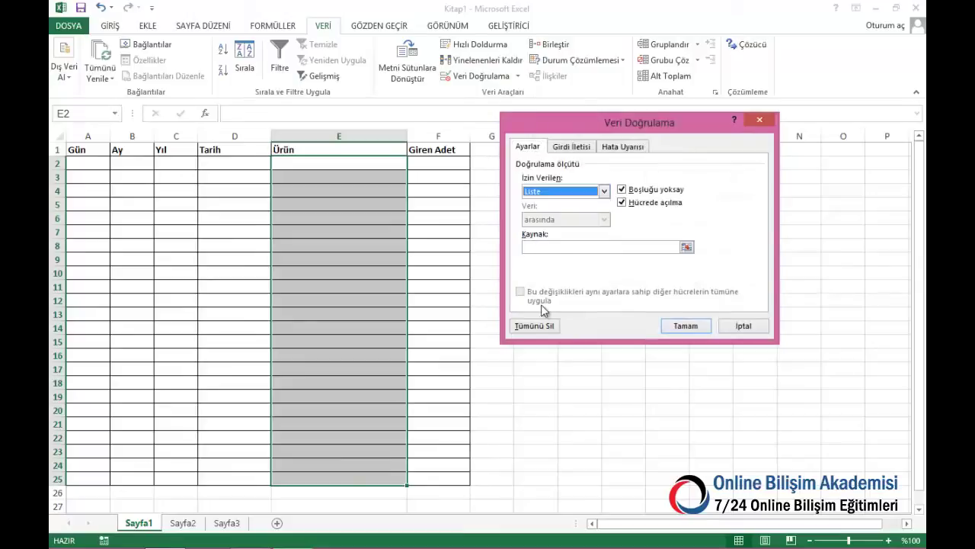
{"action": "left_click", "coordinate": [534, 247]}
{"action": "key", "text": "F3"}
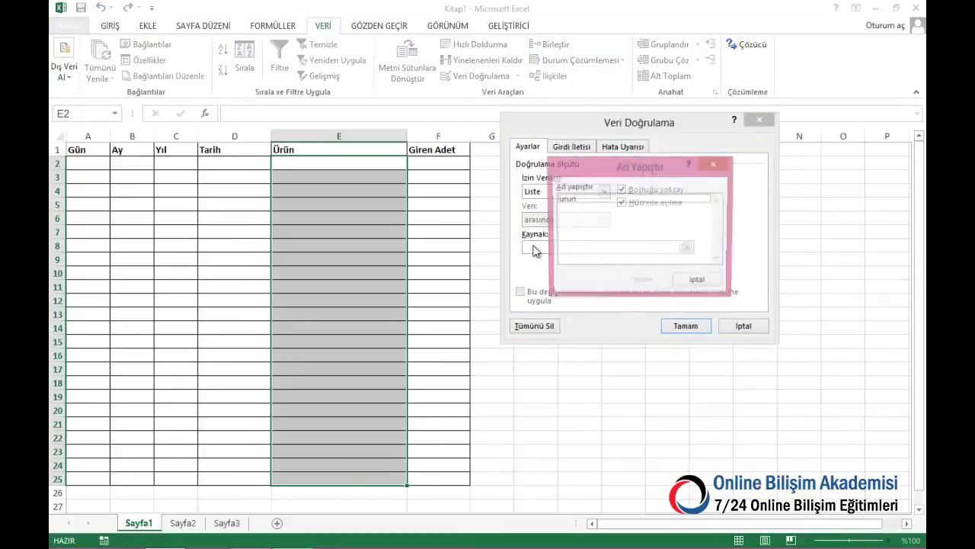
{"action": "left_click", "coordinate": [583, 201]}
{"action": "left_click", "coordinate": [640, 282]}
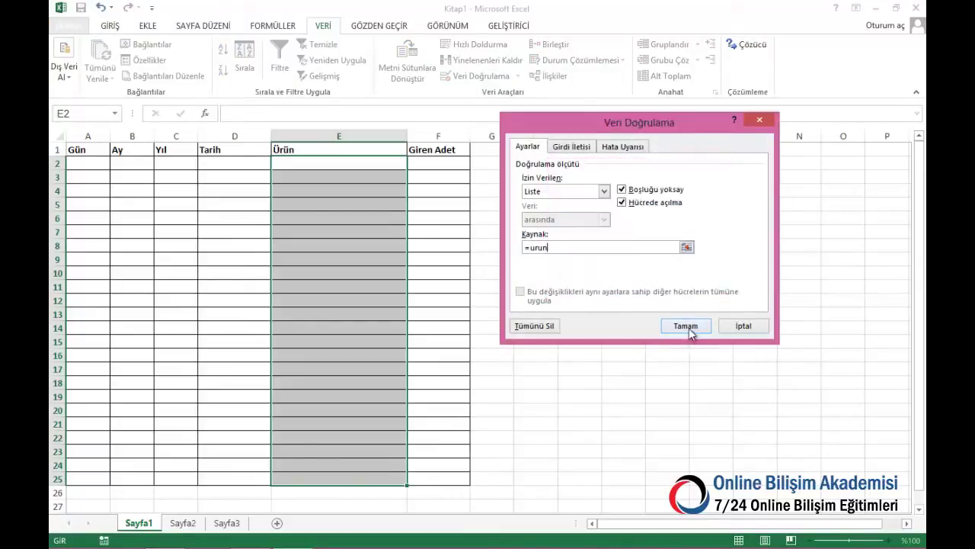
{"action": "left_click", "coordinate": [689, 326]}
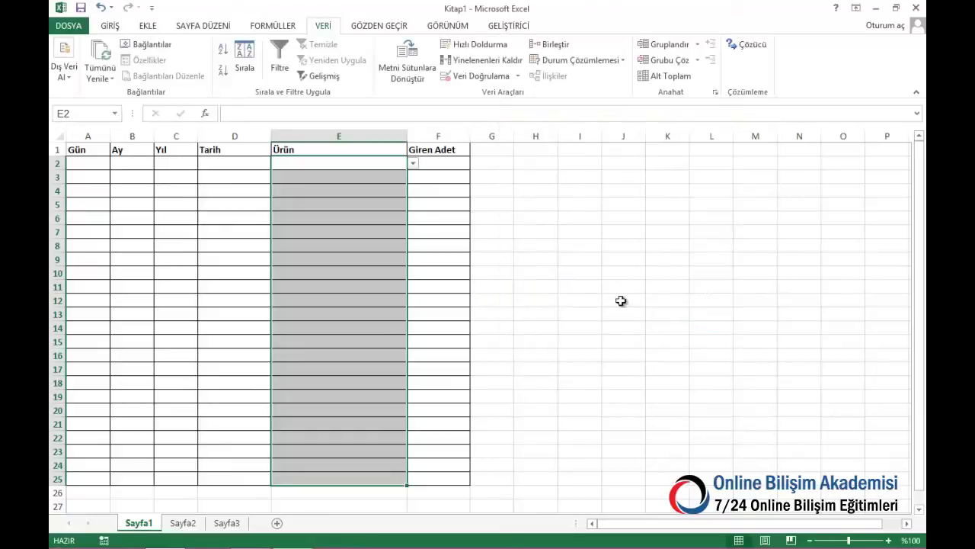
{"action": "left_click", "coordinate": [413, 164]}
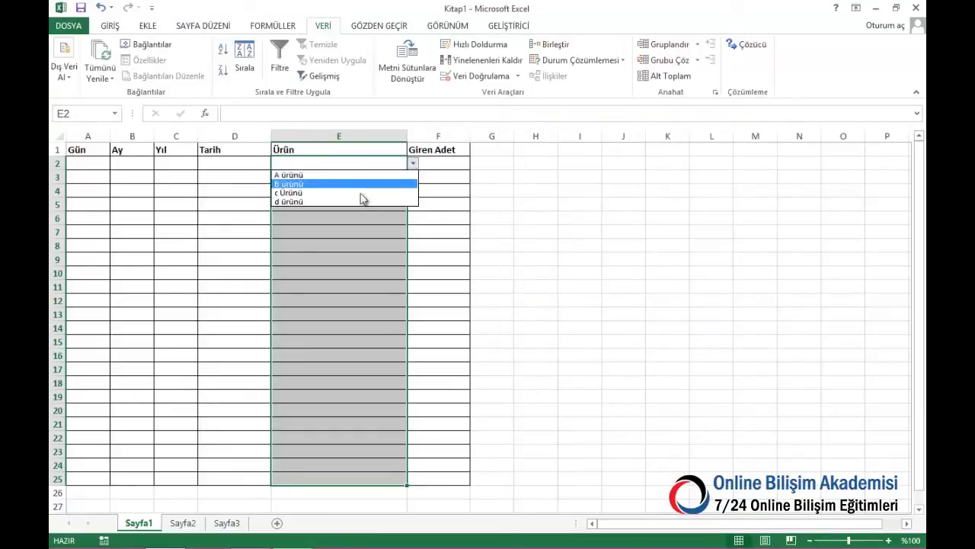
{"action": "key", "text": "Escape"}
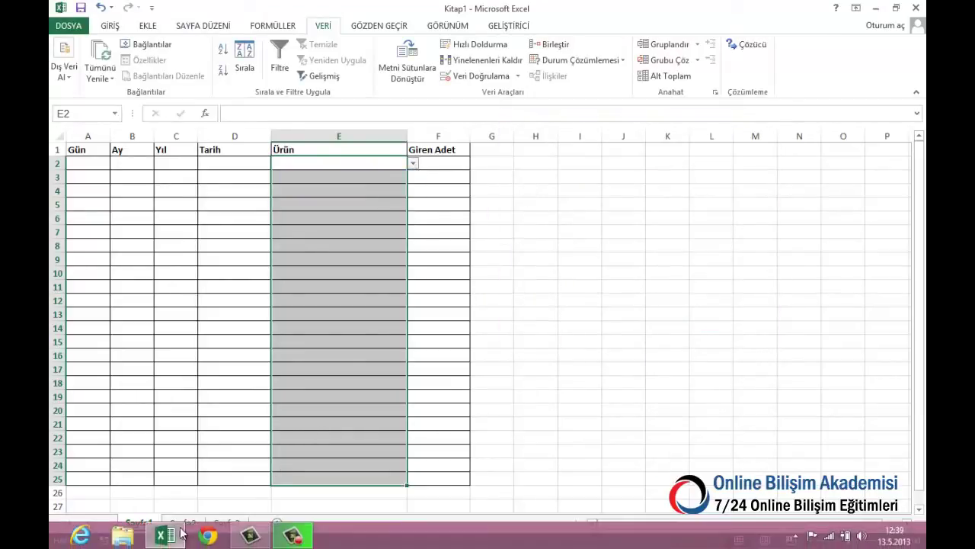
Apply the same =urun list validation to Sayfa2's Ürün column and test E2's drop-down
{"action": "left_click", "coordinate": [186, 523]}
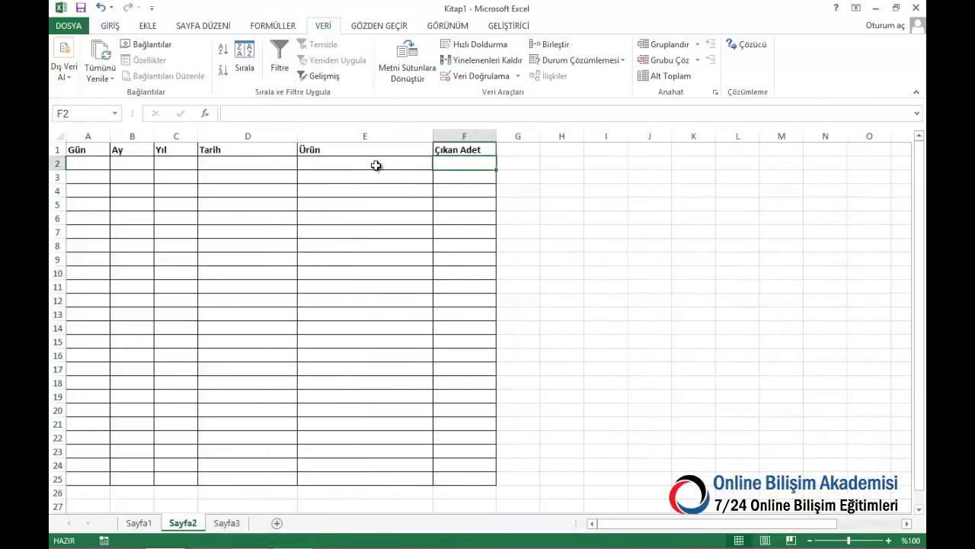
{"action": "left_click_drag", "start_coordinate": [374, 164], "coordinate": [358, 480]}
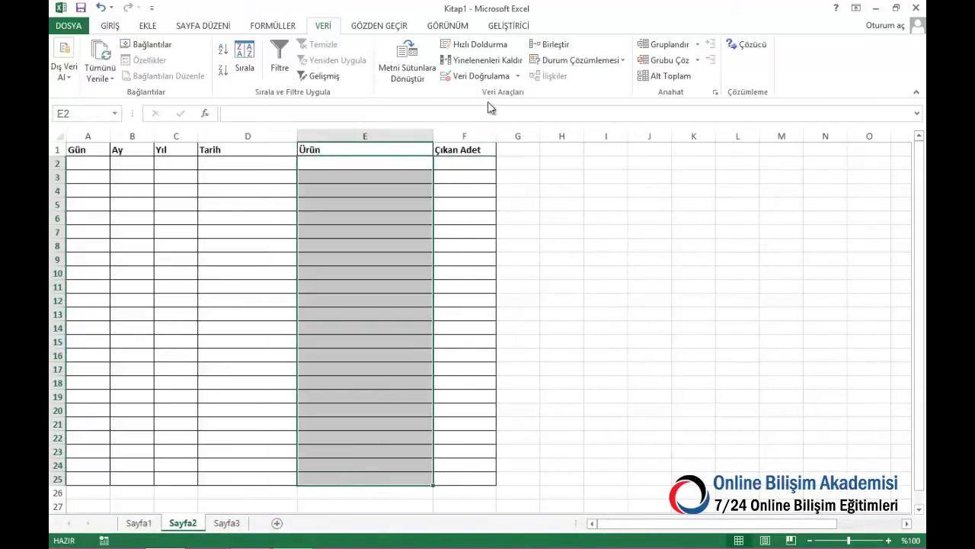
{"action": "left_click", "coordinate": [480, 76]}
{"action": "left_click", "coordinate": [576, 192]}
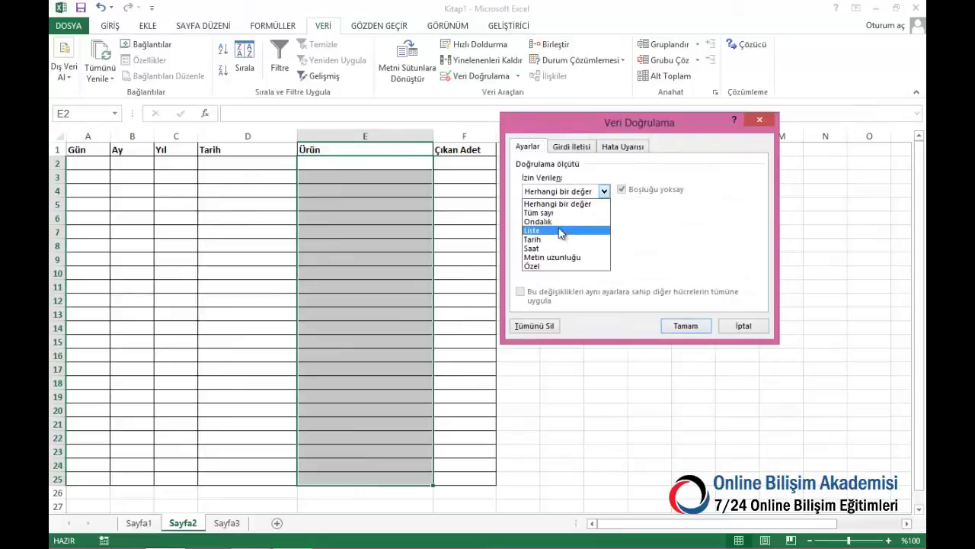
{"action": "left_click", "coordinate": [559, 232]}
{"action": "left_click", "coordinate": [562, 246]}
{"action": "key", "text": "F3"}
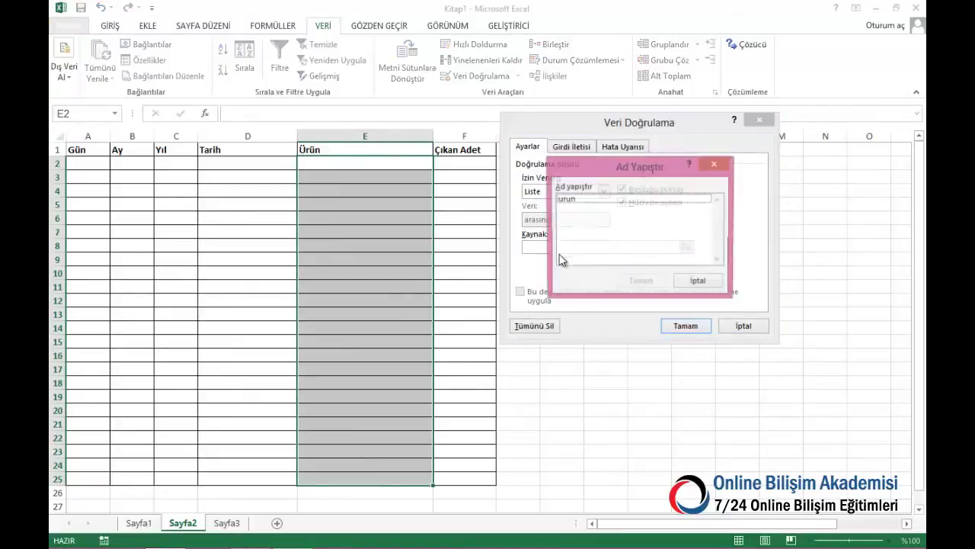
{"action": "left_click", "coordinate": [570, 199]}
{"action": "left_click", "coordinate": [641, 282]}
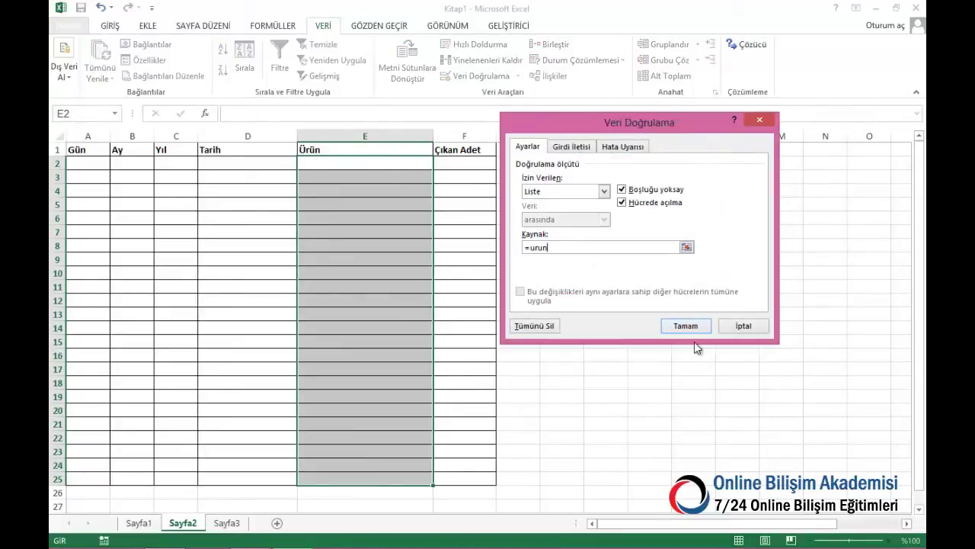
{"action": "left_click", "coordinate": [686, 325]}
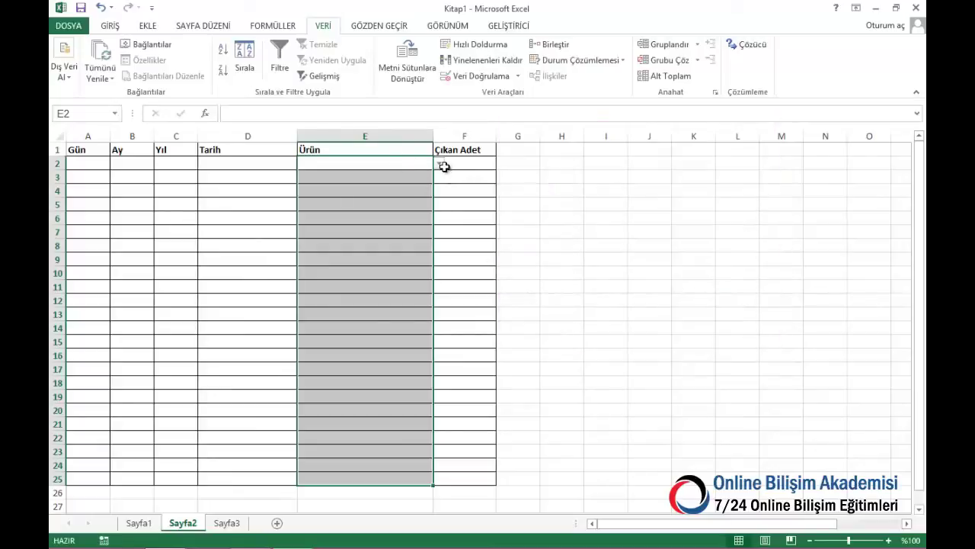
{"action": "left_click", "coordinate": [439, 165]}
On Sayfa1, enter =GÜN(D2) in A2 and =AY(D2) in B2
{"action": "left_click", "coordinate": [358, 161]}
{"action": "left_click", "coordinate": [149, 522]}
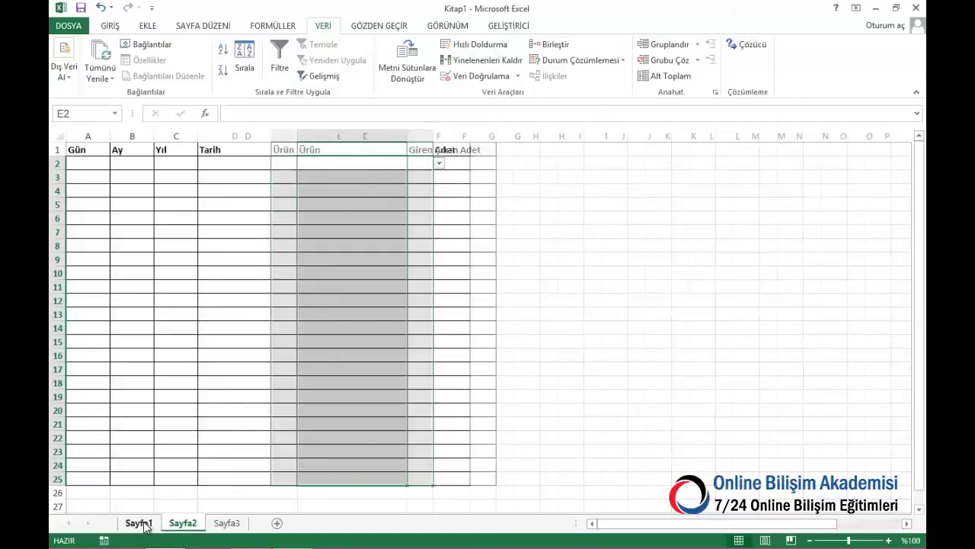
{"action": "left_click", "coordinate": [100, 163]}
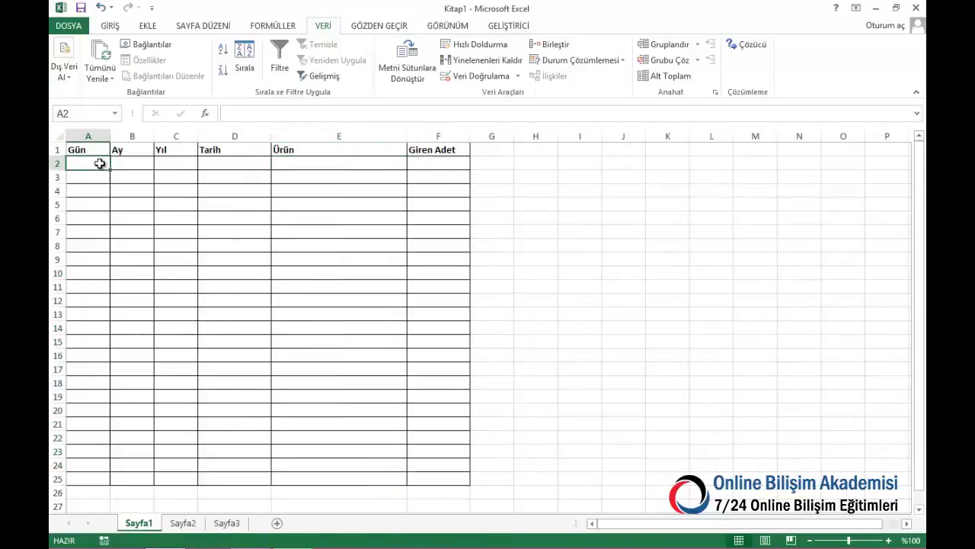
{"action": "type", "text": "="}
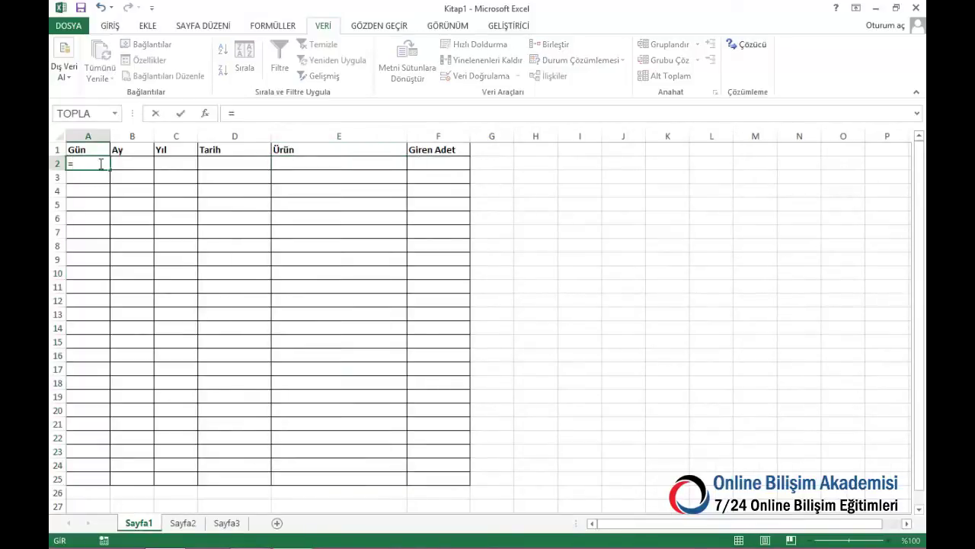
{"action": "type", "text": "gün("}
{"action": "key", "text": "Right"}
{"action": "key", "text": "Right"}
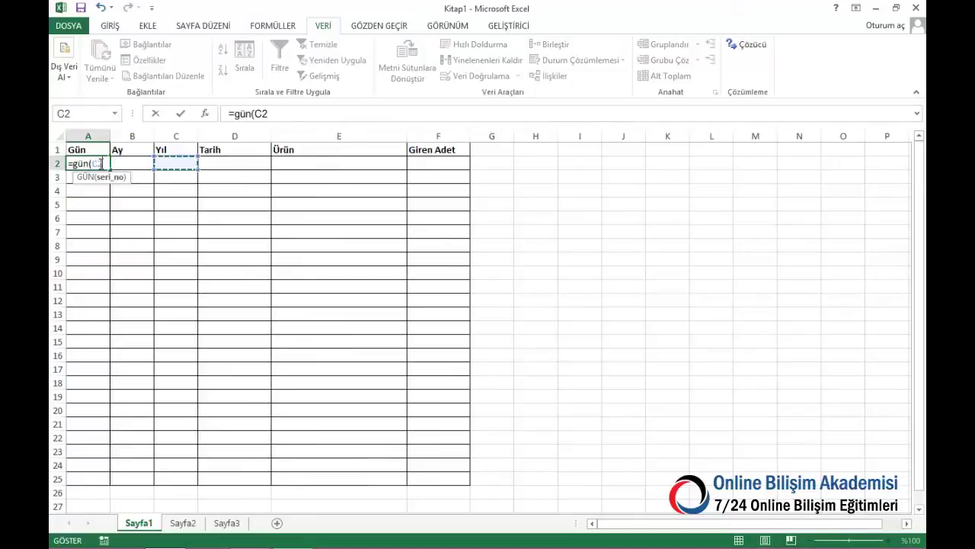
{"action": "key", "text": "Right"}
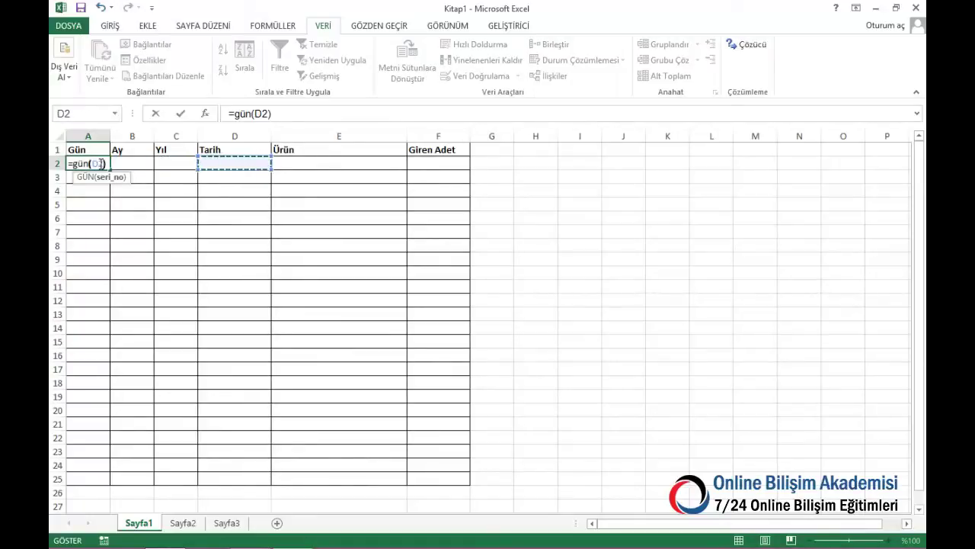
{"action": "type", "text": ")"}
{"action": "key", "text": "Tab"}
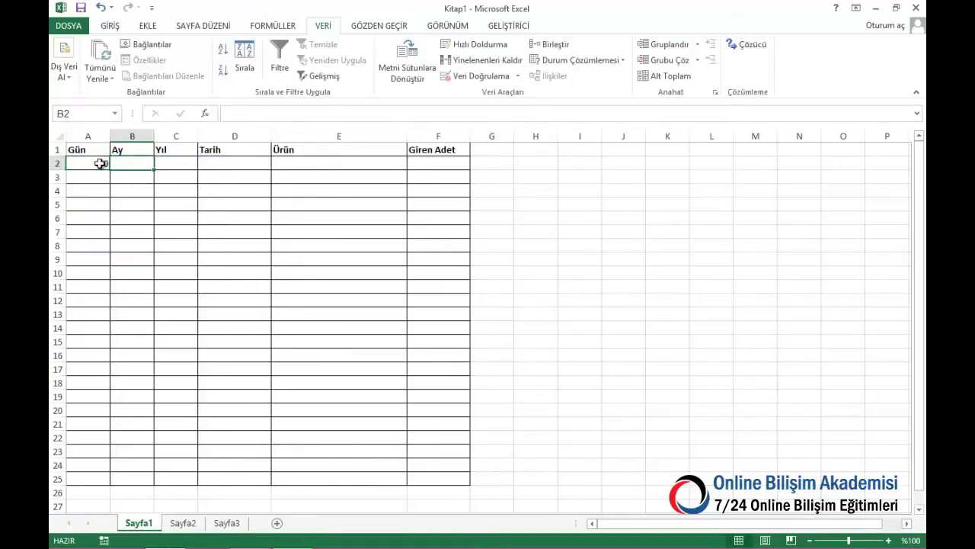
{"action": "type", "text": "=ay("}
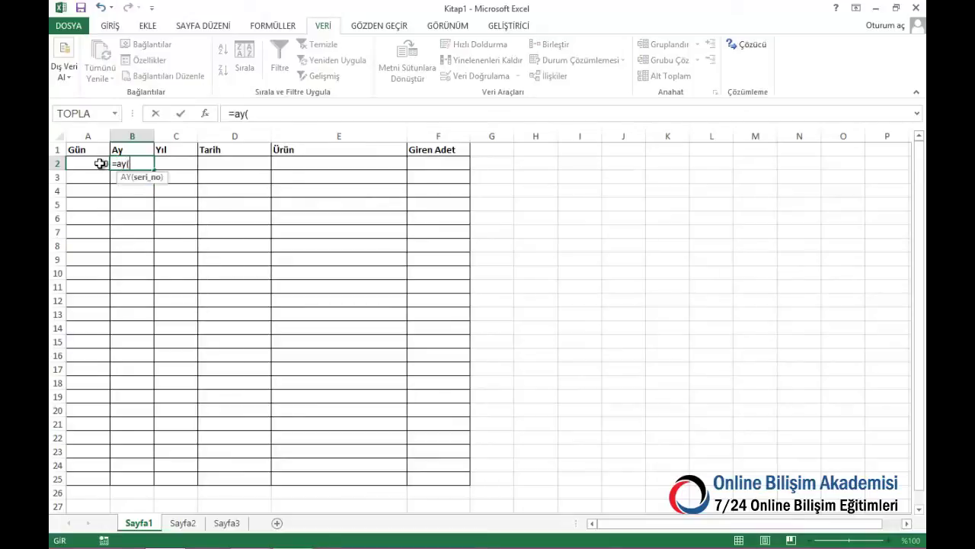
{"action": "key", "text": "Right"}
{"action": "key", "text": "Right"}
{"action": "type", "text": ")"}
{"action": "key", "text": "Return"}
Enter =YIL(D2) in C2 and fill A2:C2 down to row 25
{"action": "key", "text": "Right"}
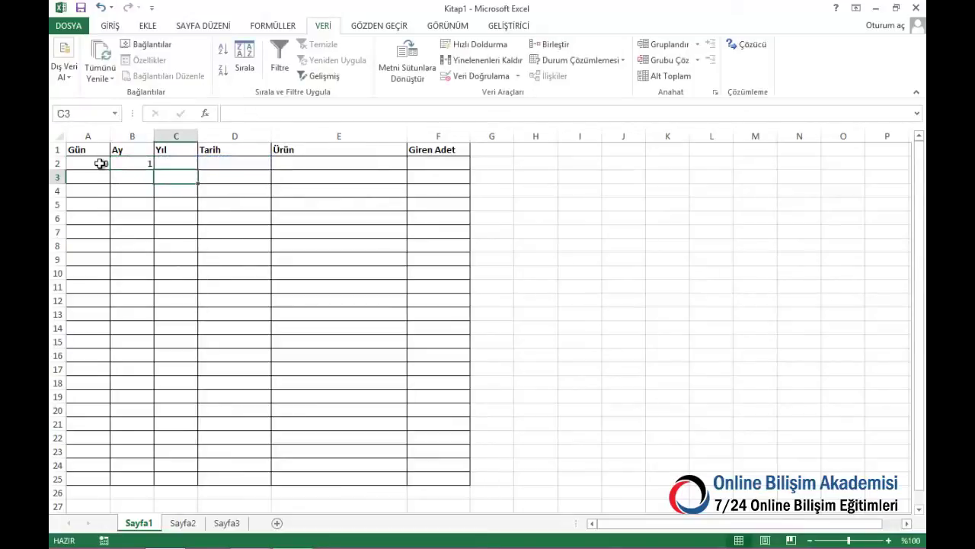
{"action": "key", "text": "Up"}
{"action": "type", "text": "="}
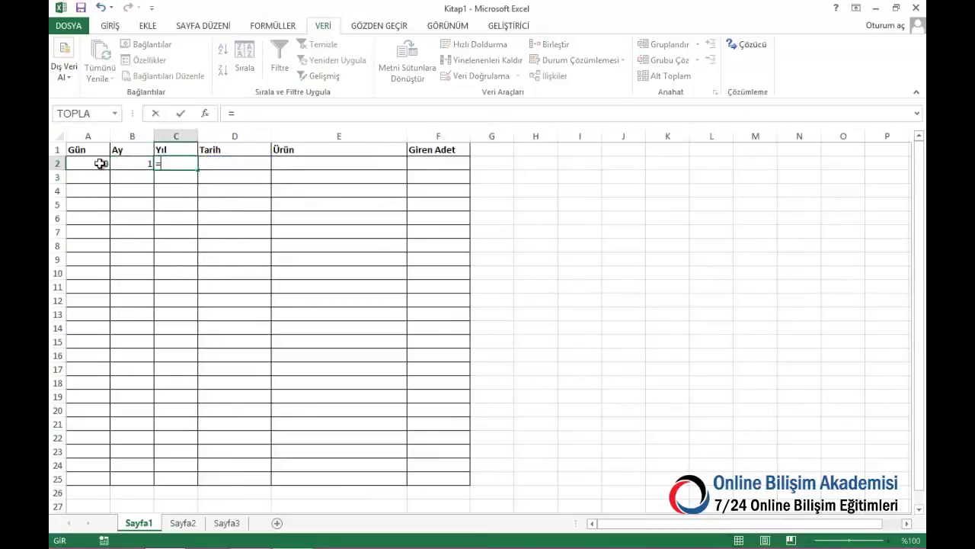
{"action": "type", "text": "yıl("}
{"action": "key", "text": "Right"}
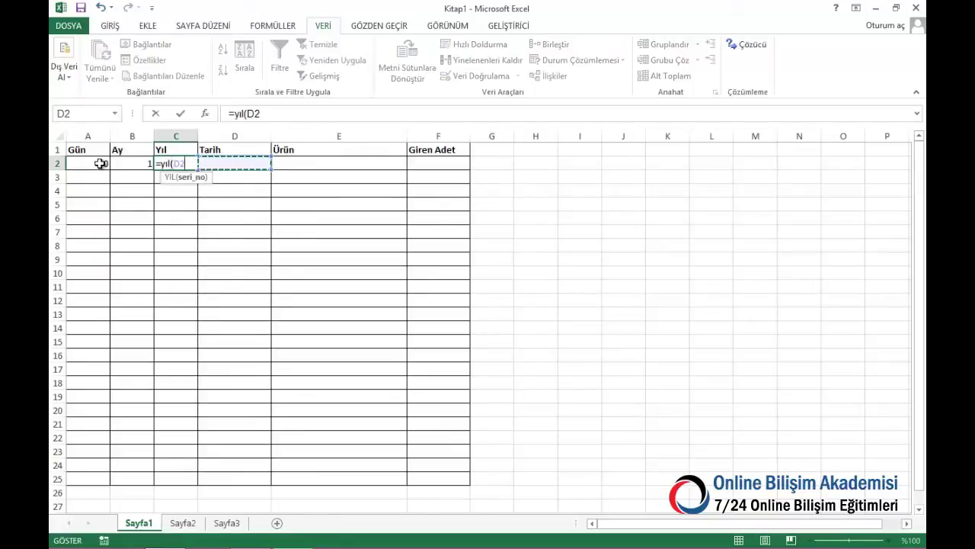
{"action": "type", "text": ")"}
{"action": "key", "text": "Return"}
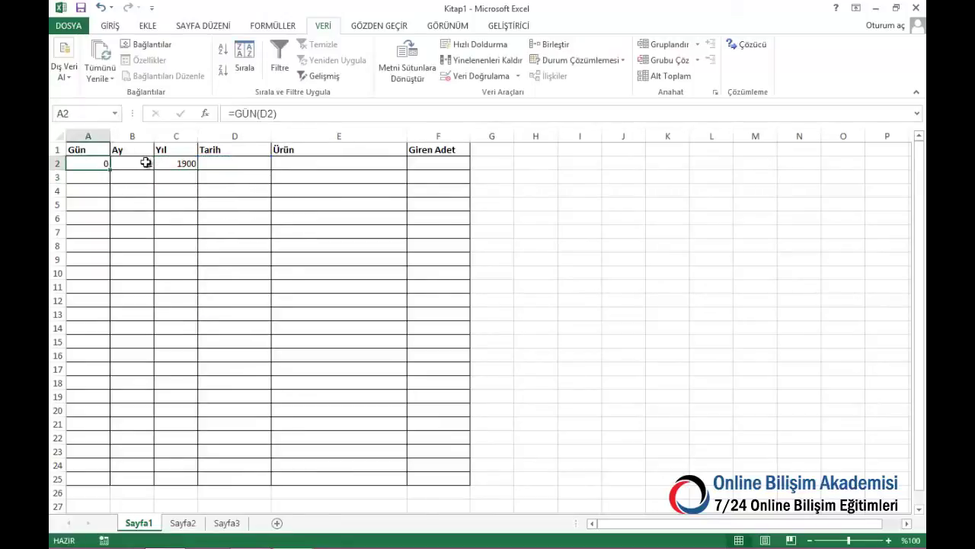
{"action": "left_click_drag", "start_coordinate": [99, 163], "coordinate": [163, 162]}
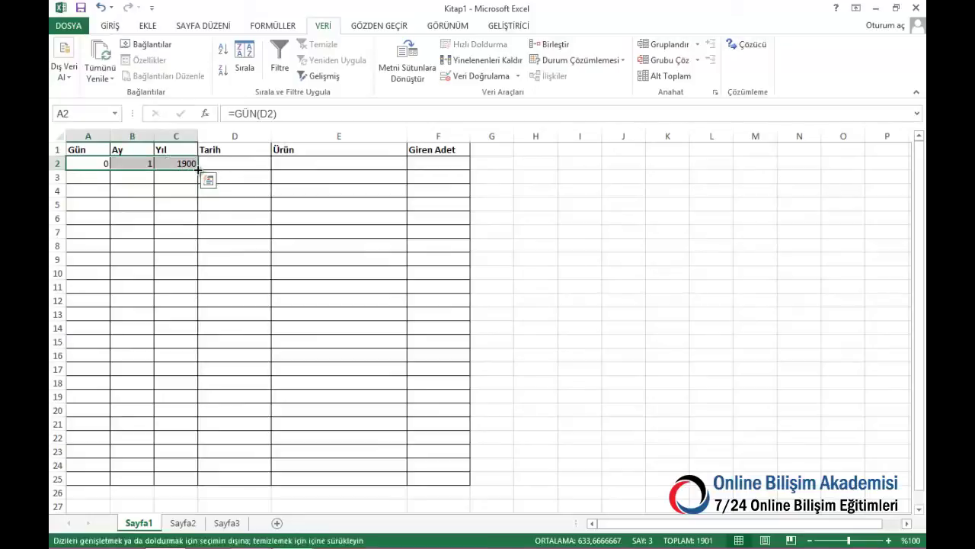
{"action": "left_click_drag", "start_coordinate": [198, 168], "coordinate": [183, 479]}
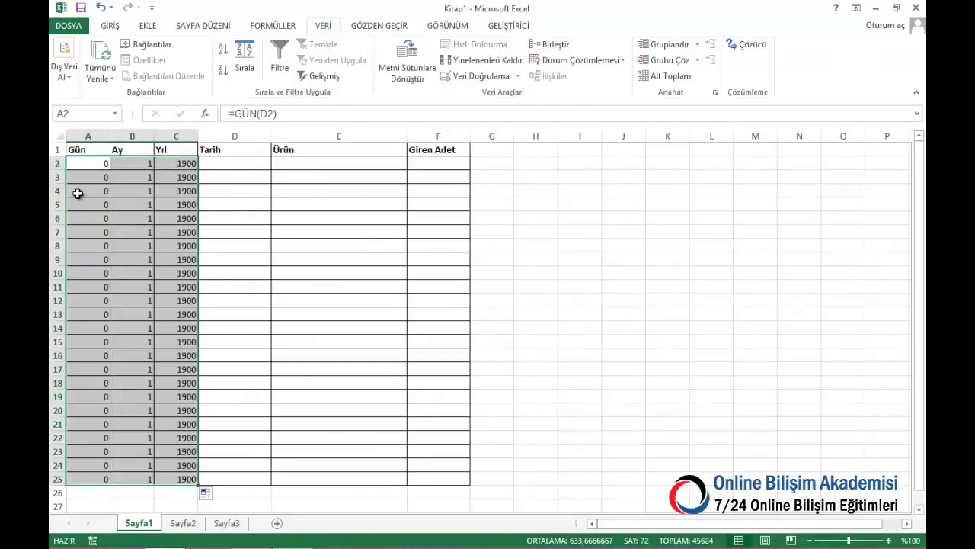
Copy the A2:C2 date formulas to Sayfa2 and fill them down to row 25
{"action": "left_click_drag", "start_coordinate": [86, 165], "coordinate": [172, 163]}
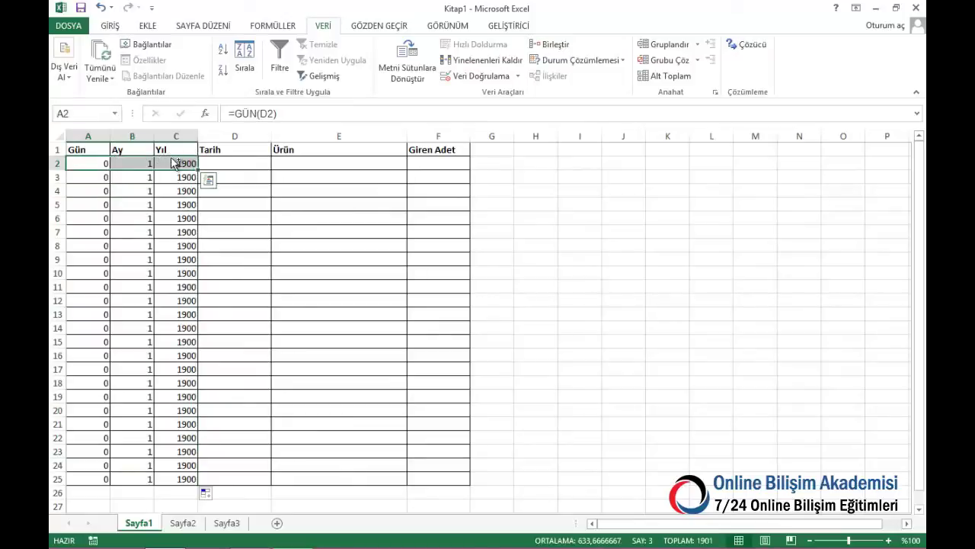
{"action": "key", "text": "ctrl+c"}
{"action": "left_click", "coordinate": [183, 523]}
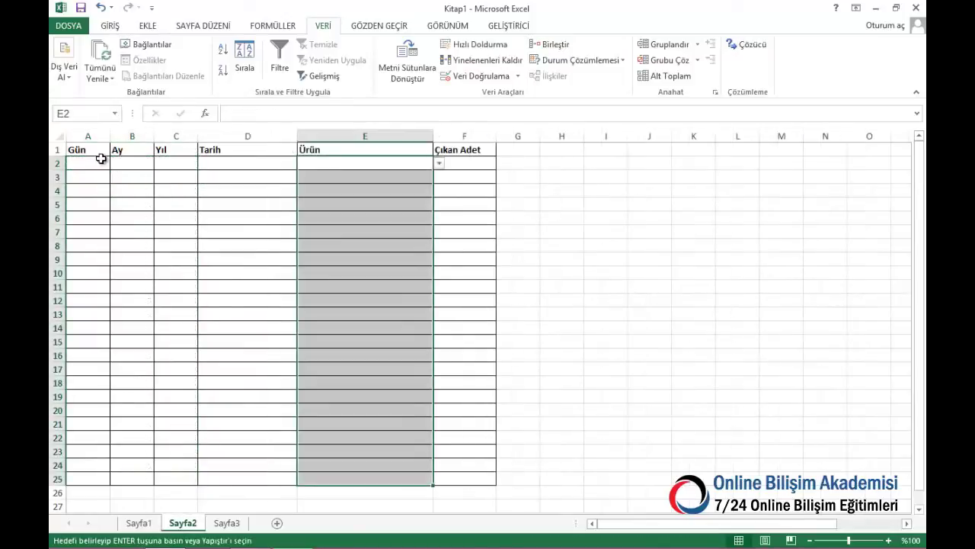
{"action": "key", "text": "ctrl+v"}
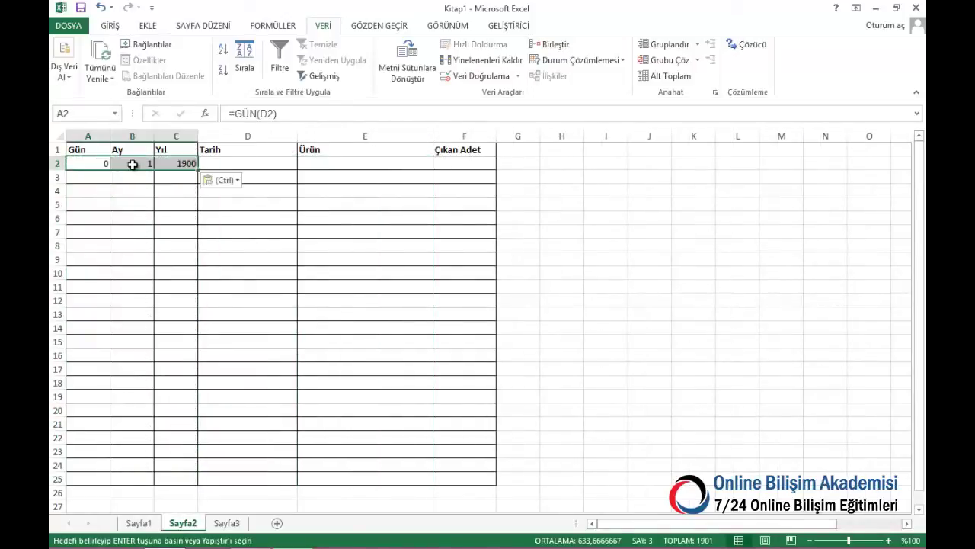
{"action": "left_click_drag", "start_coordinate": [197, 171], "coordinate": [201, 463]}
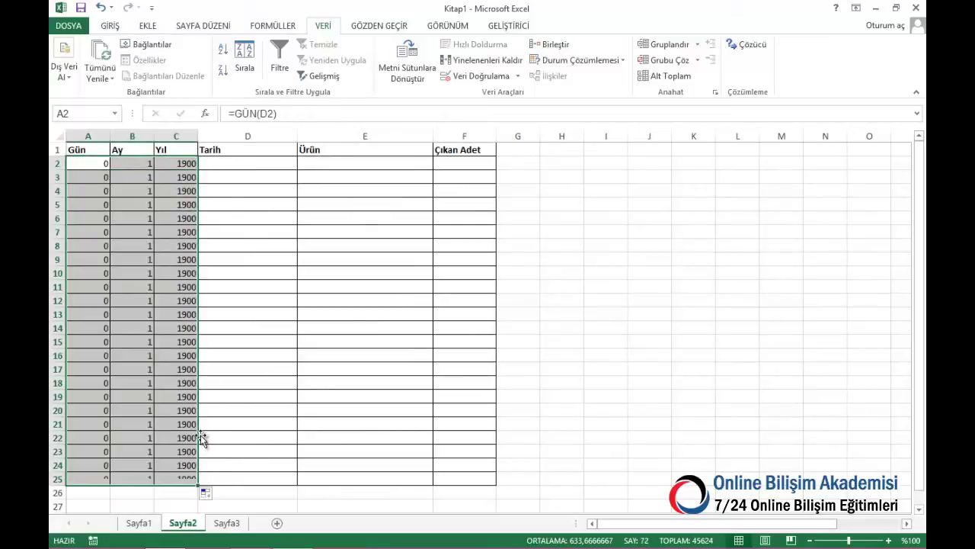
{"action": "left_click", "coordinate": [139, 524]}
Log a 13.5.2013 entry of 20 B ürünü in row 2 of Sayfa1
{"action": "left_click", "coordinate": [229, 169]}
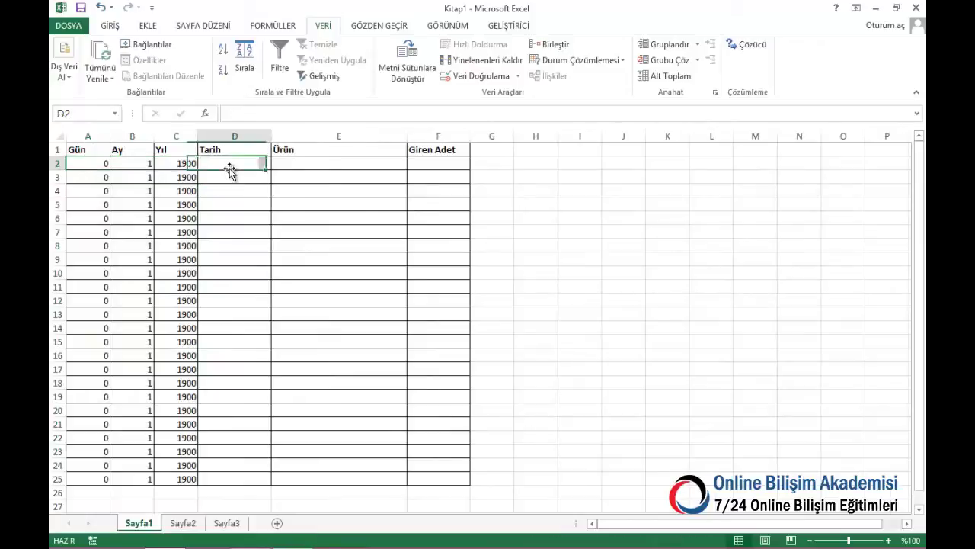
{"action": "type", "text": "13.5.2013"}
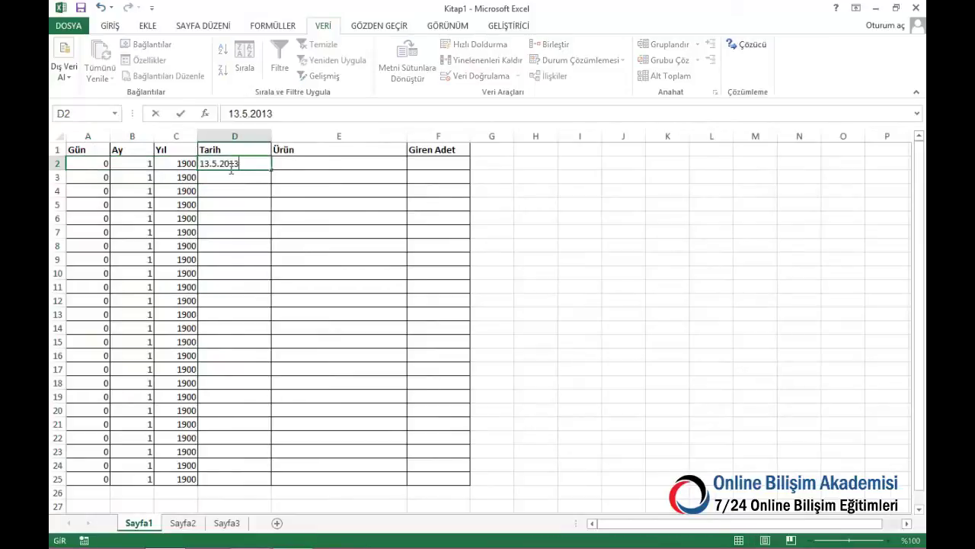
{"action": "key", "text": "Tab"}
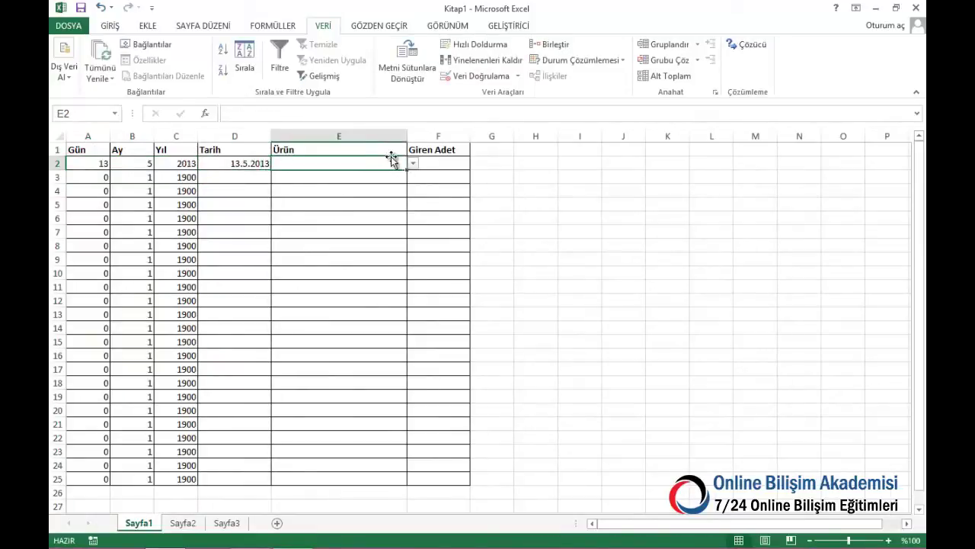
{"action": "left_click", "coordinate": [412, 163]}
{"action": "left_click", "coordinate": [374, 184]}
{"action": "left_click", "coordinate": [436, 162]}
{"action": "type", "text": "20"}
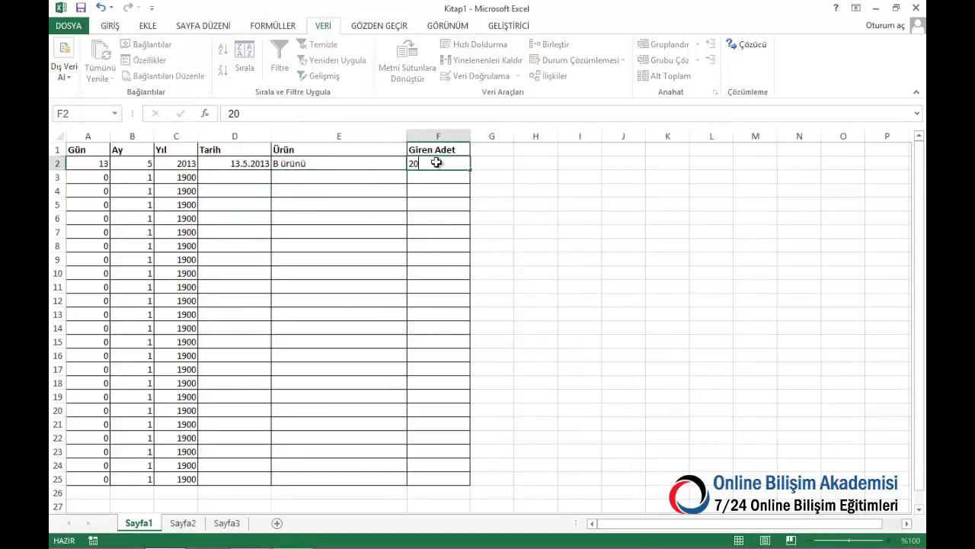
Add a second 13.5.2013 entry in row 3 with 30 A ürünü, then go to Sayfa2
{"action": "left_click", "coordinate": [261, 177]}
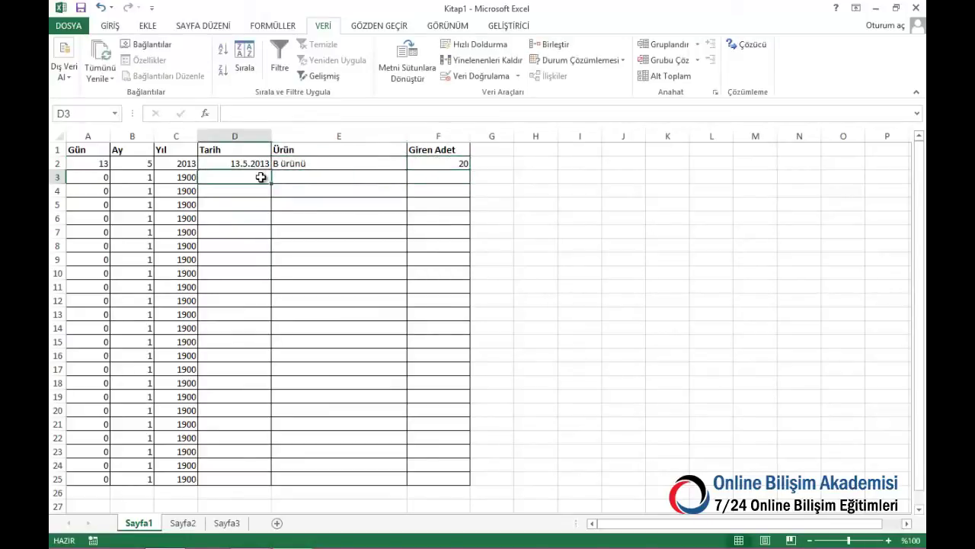
{"action": "type", "text": "13.5.2013"}
{"action": "key", "text": "ctrl+Return"}
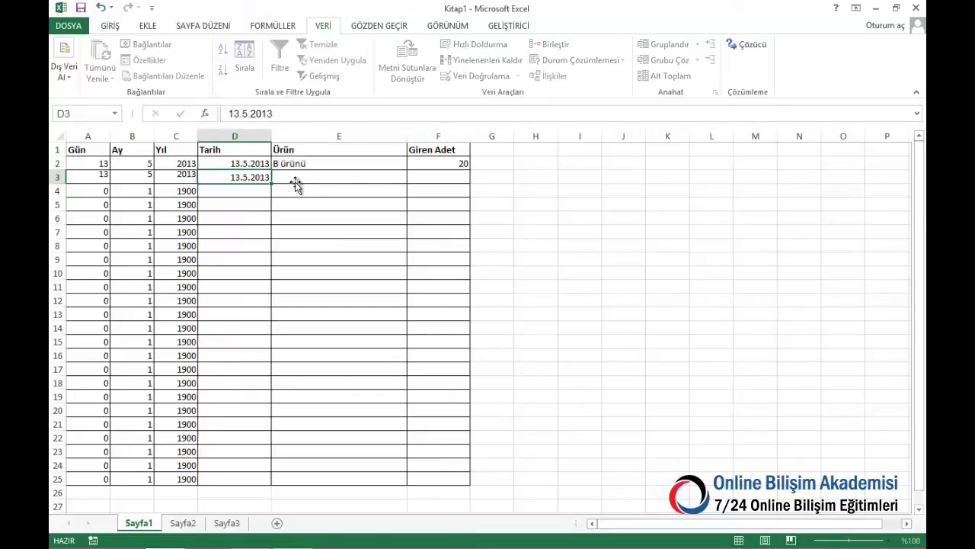
{"action": "left_click", "coordinate": [296, 181]}
{"action": "left_click", "coordinate": [413, 177]}
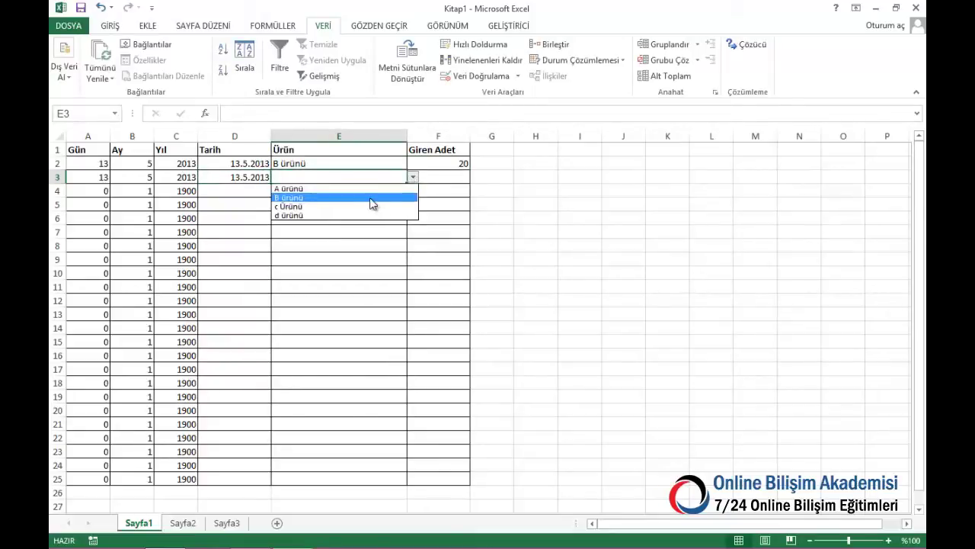
{"action": "left_click", "coordinate": [373, 202]}
{"action": "left_click", "coordinate": [411, 177]}
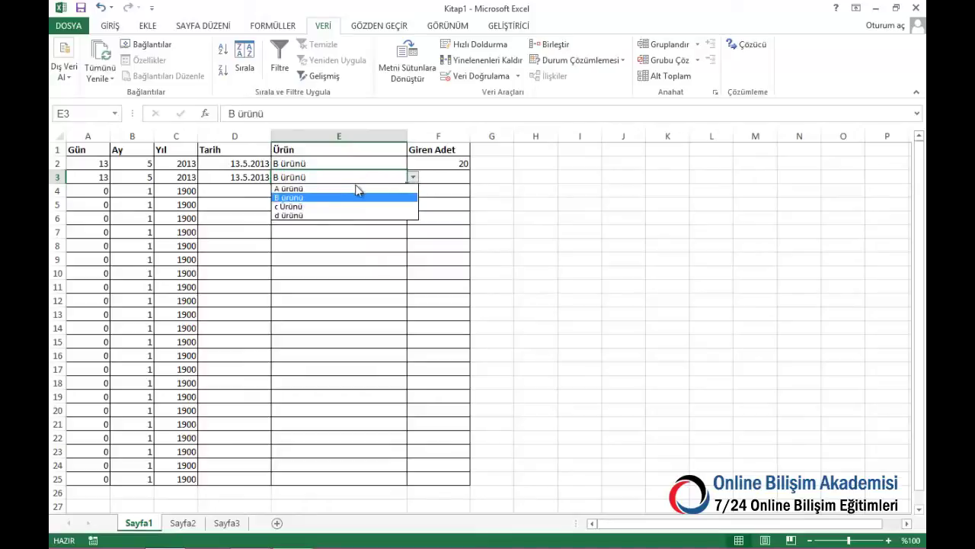
{"action": "left_click", "coordinate": [355, 188]}
{"action": "left_click", "coordinate": [451, 175]}
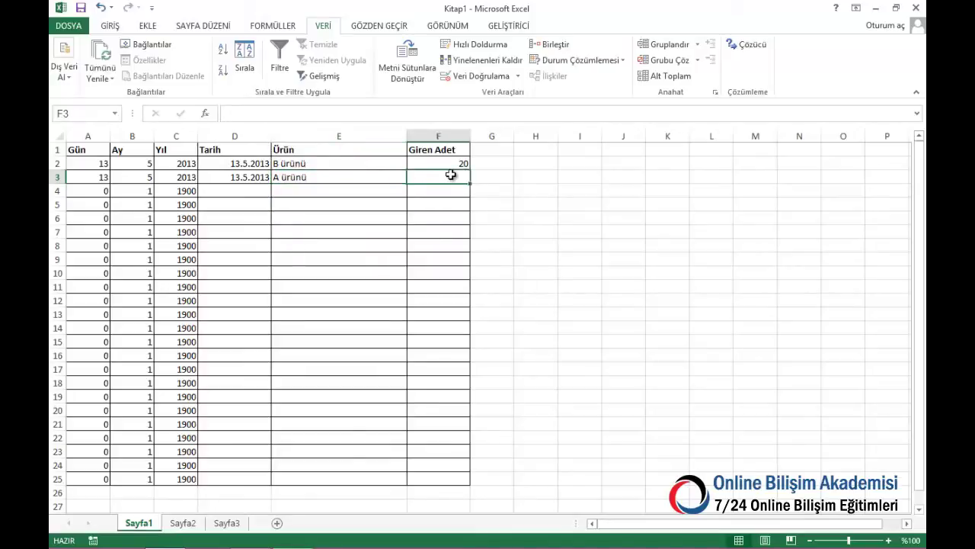
{"action": "type", "text": "30"}
{"action": "key", "text": "Return"}
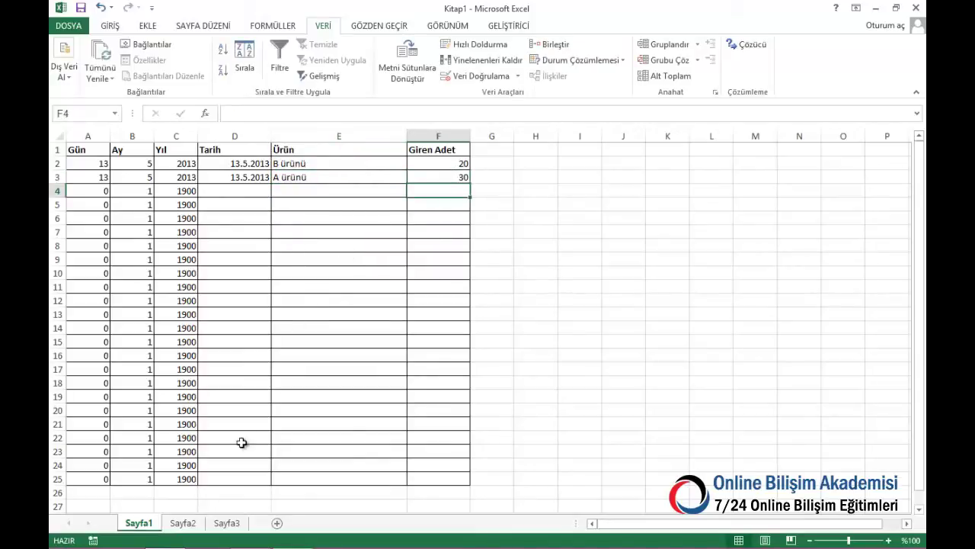
{"action": "left_click", "coordinate": [191, 525]}
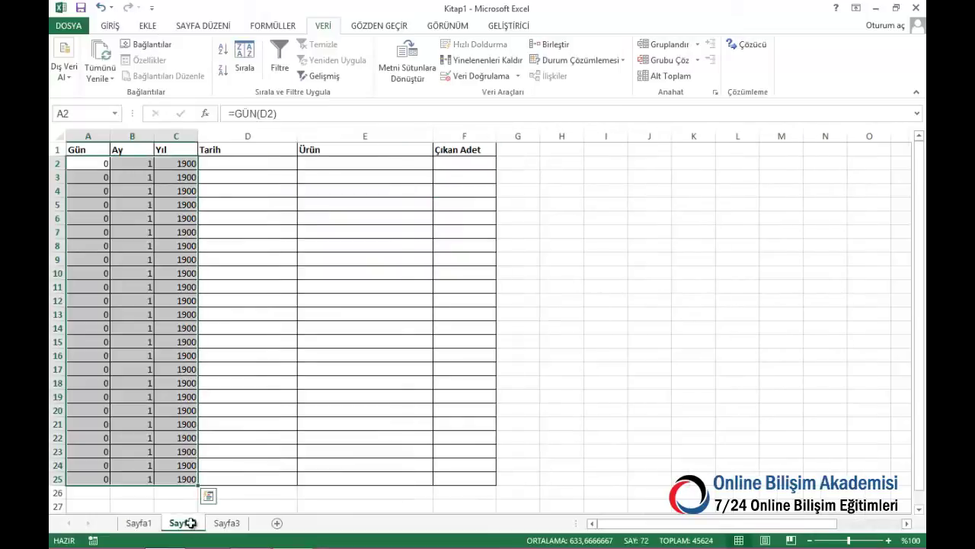
Enter the first outgoing row on Sayfa2: 13.5.2013, A ürünü, quantity 2
{"action": "left_click", "coordinate": [256, 162]}
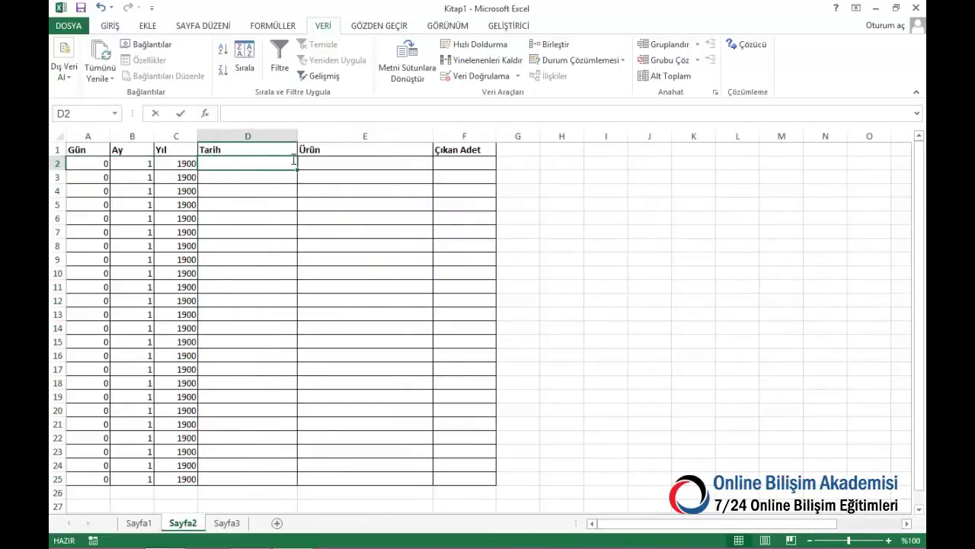
{"action": "type", "text": "13.5.2013"}
{"action": "left_click", "coordinate": [414, 166]}
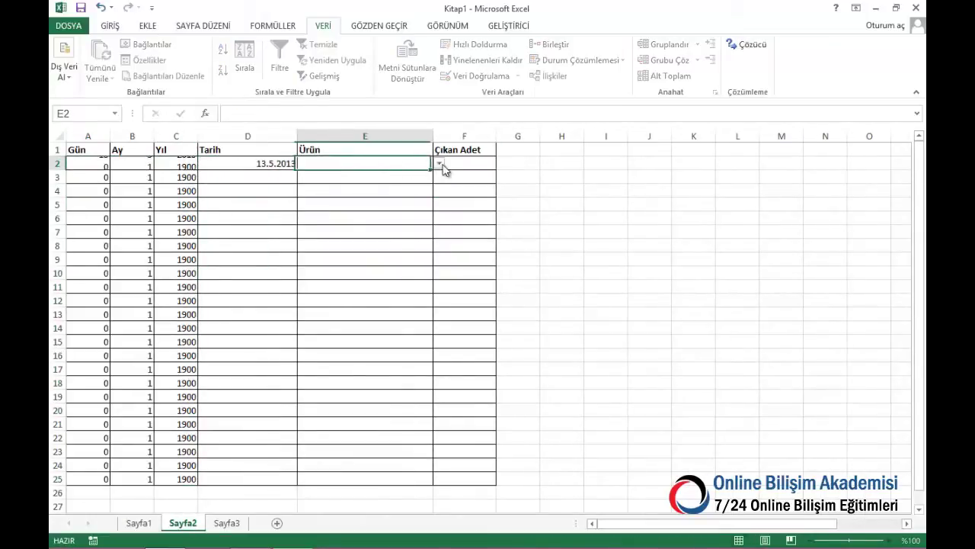
{"action": "left_click", "coordinate": [441, 164]}
{"action": "left_click", "coordinate": [390, 175]}
{"action": "left_click", "coordinate": [470, 168]}
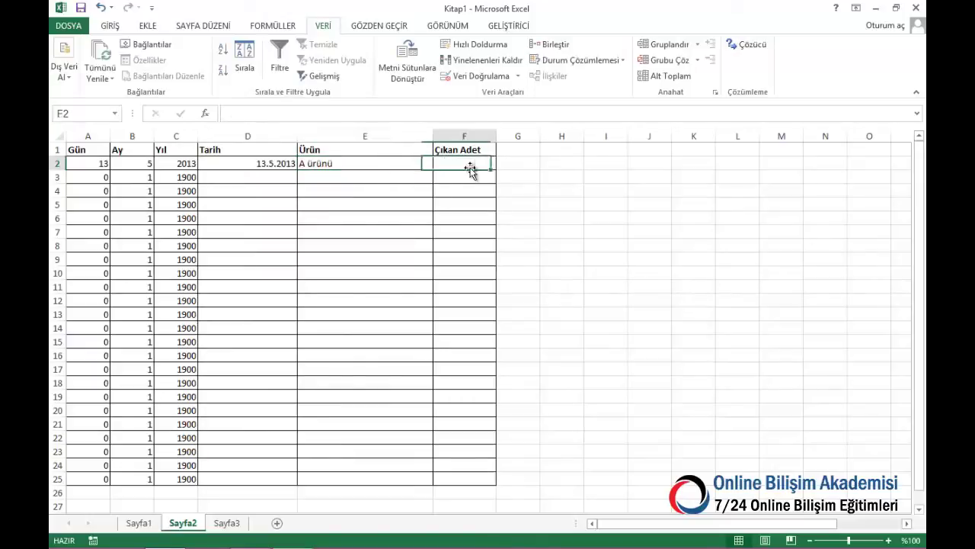
{"action": "type", "text": "2"}
{"action": "key", "text": "Return"}
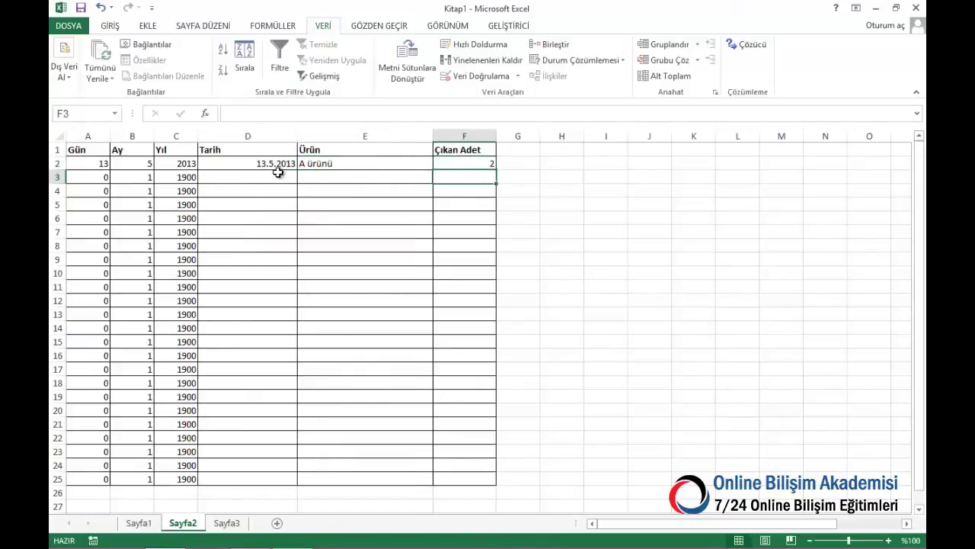
Add the second outgoing row: 13.5.2013, B ürünü, quantity 1
{"action": "left_click", "coordinate": [278, 172]}
{"action": "type", "text": "13.5.2013"}
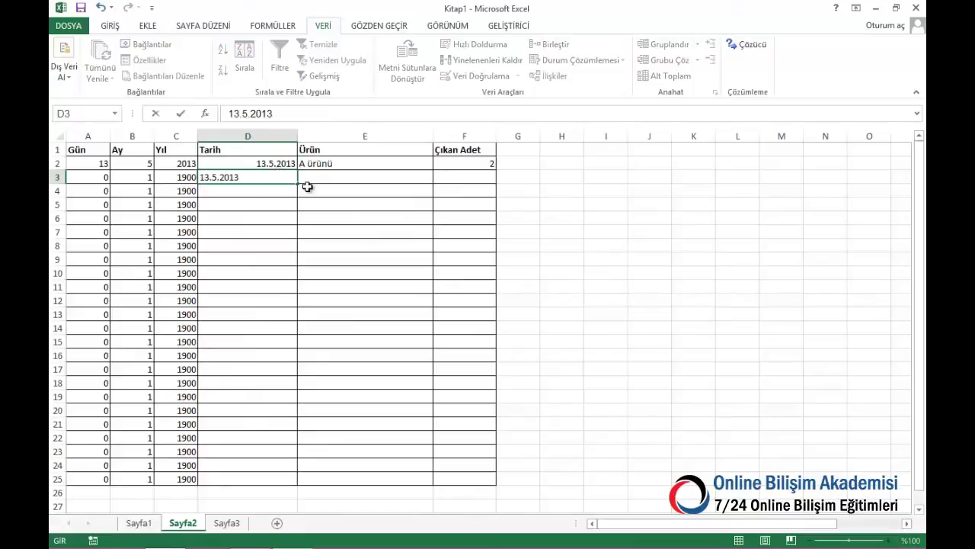
{"action": "left_click", "coordinate": [334, 179]}
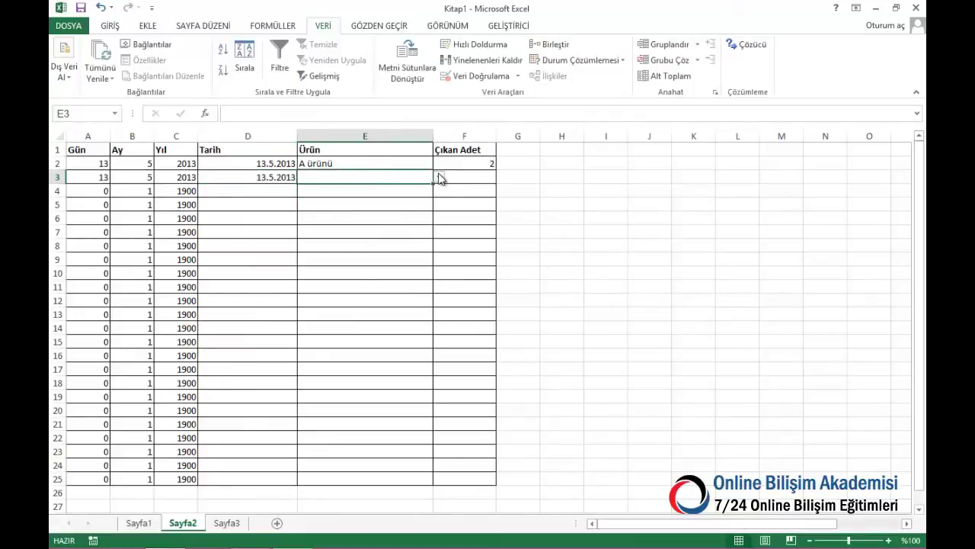
{"action": "left_click", "coordinate": [438, 177]}
{"action": "left_click", "coordinate": [402, 197]}
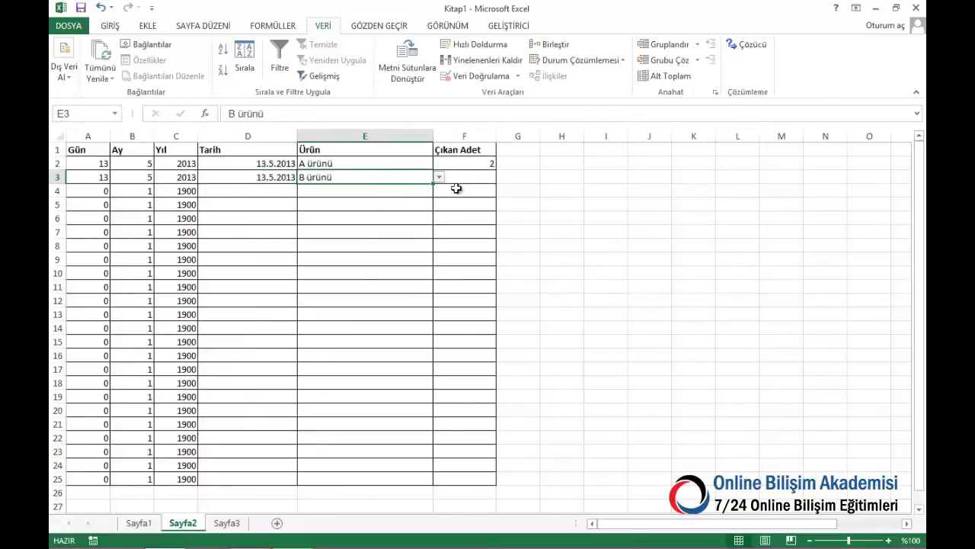
{"action": "left_click", "coordinate": [475, 177]}
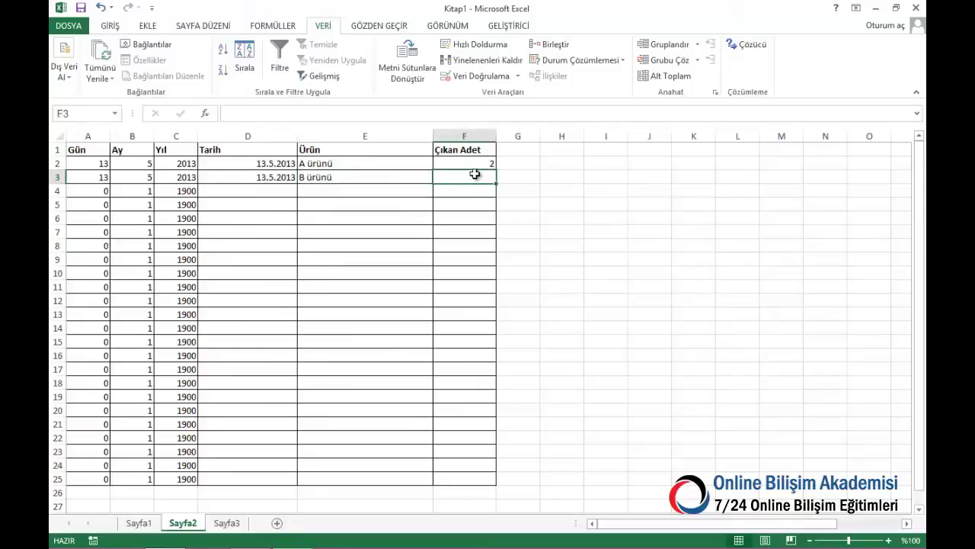
{"action": "type", "text": "1"}
{"action": "key", "text": "Return"}
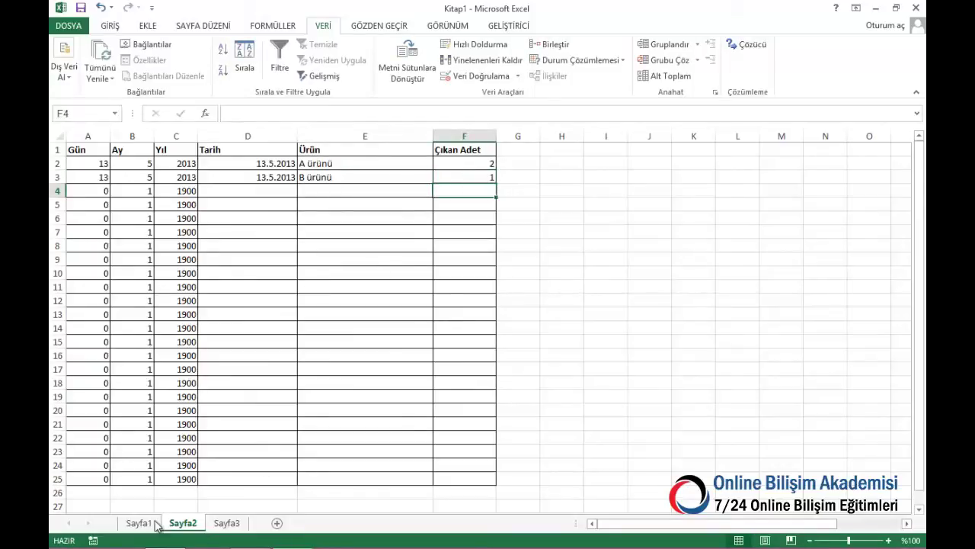
Rename Sayfa1, Sayfa2 and Sayfa3 to giren, çıkan and anlık Stok
{"action": "left_click", "coordinate": [149, 526]}
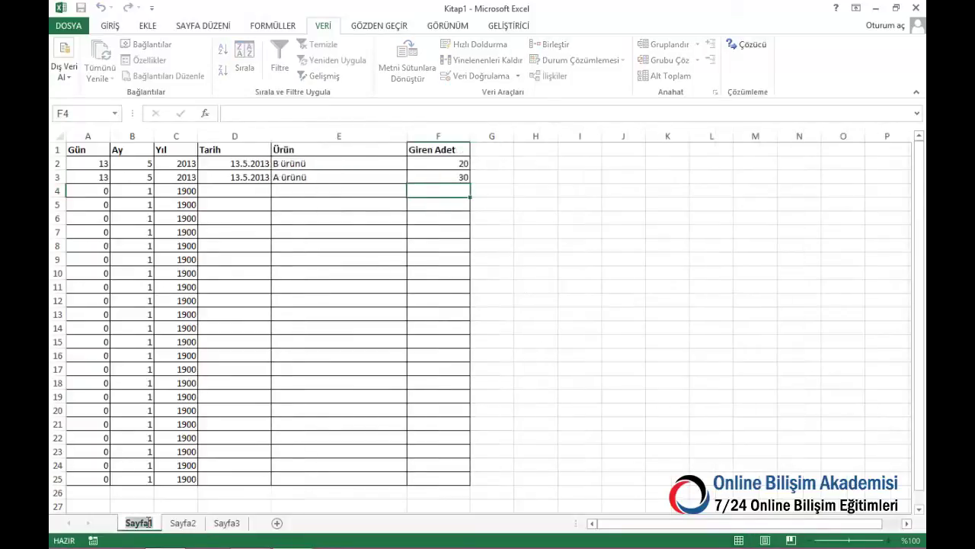
{"action": "double_click", "coordinate": [149, 525]}
{"action": "type", "text": "giren"}
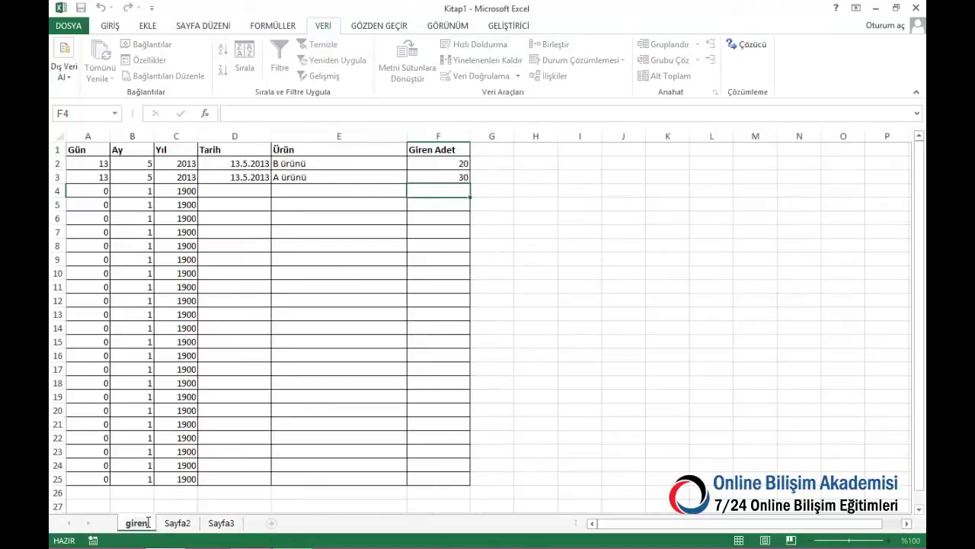
{"action": "left_click", "coordinate": [183, 524]}
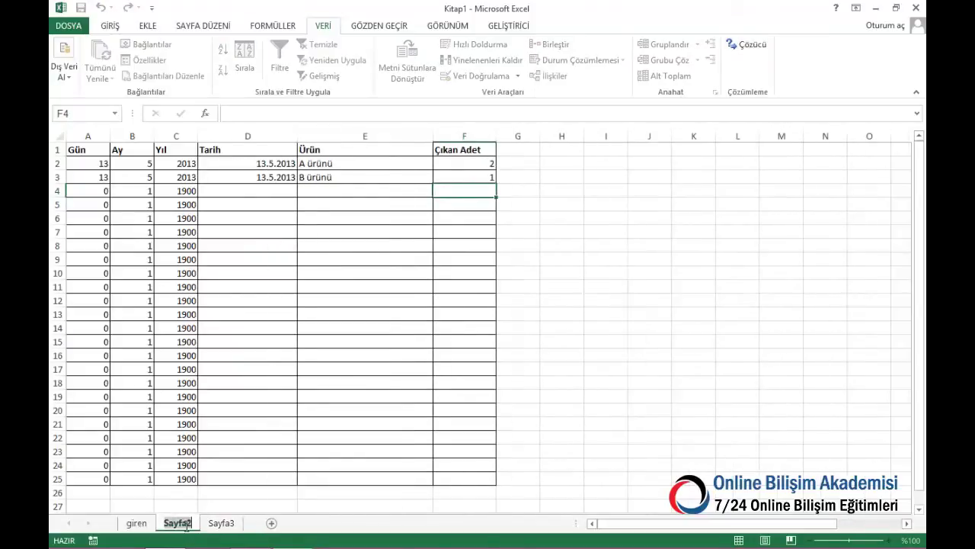
{"action": "double_click", "coordinate": [177, 523]}
{"action": "type", "text": "çıka"}
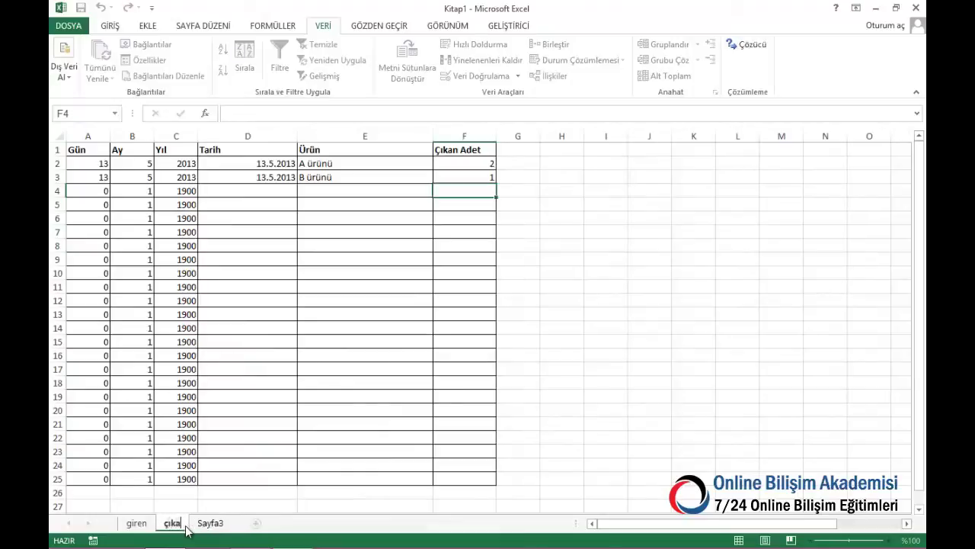
{"action": "type", "text": "n"}
{"action": "key", "text": "Return"}
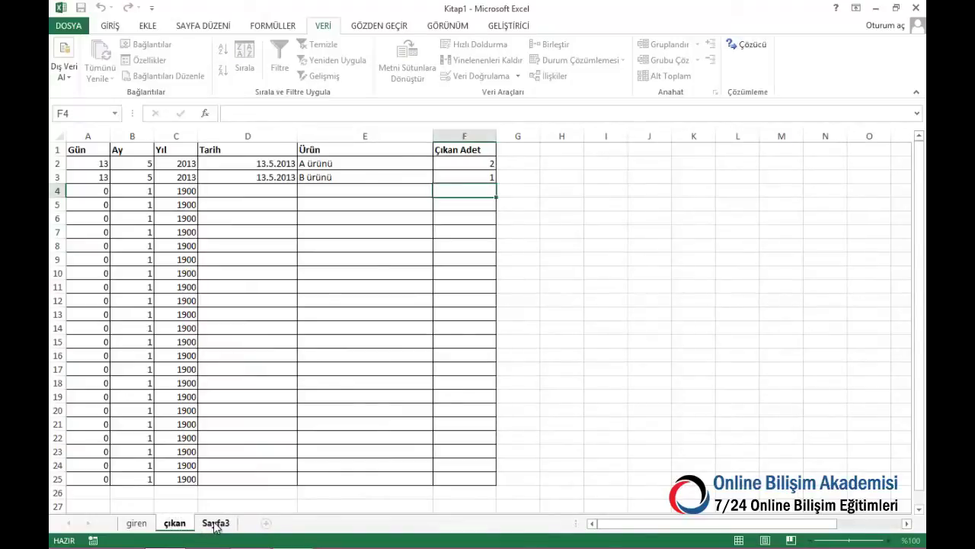
{"action": "left_click", "coordinate": [215, 523]}
{"action": "type", "text": "anlık"}
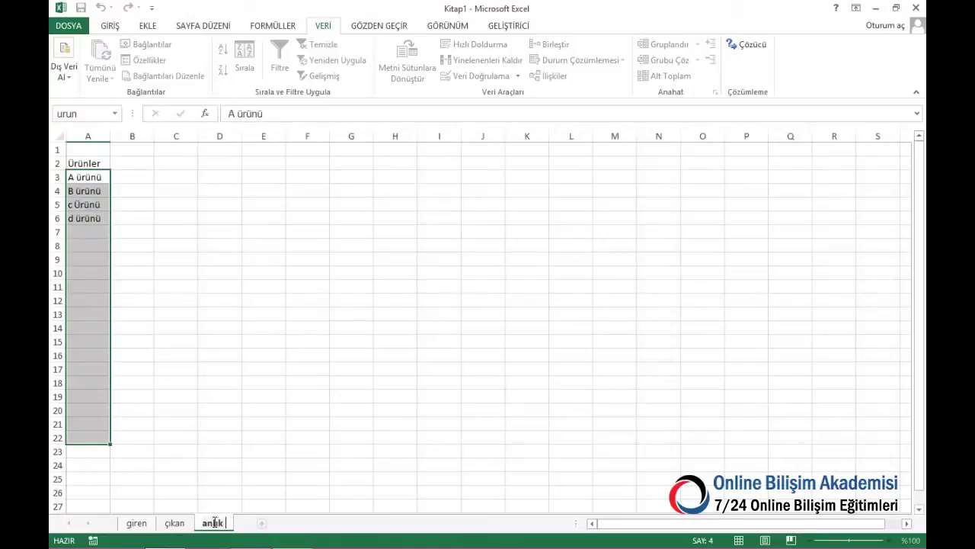
{"action": "type", "text": " Stok"}
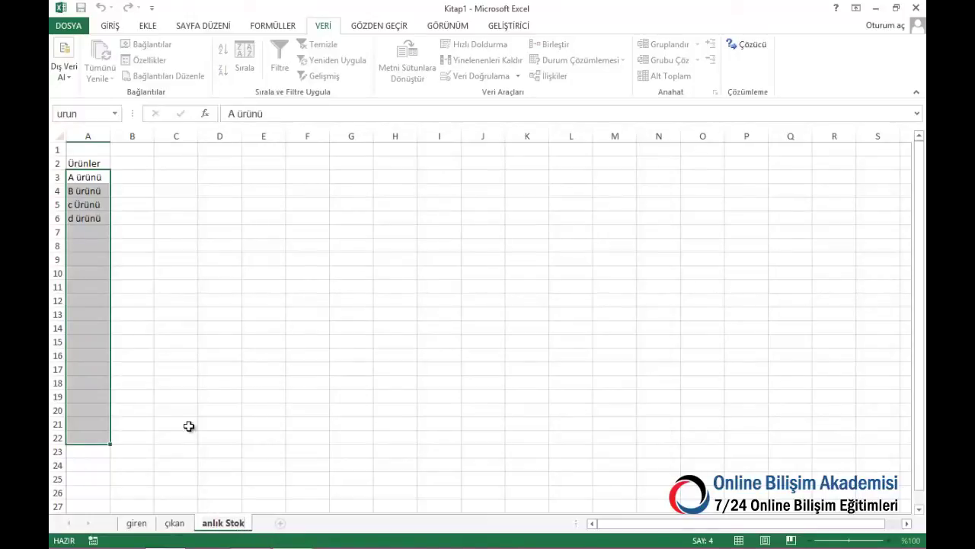
{"action": "key", "text": "Return"}
Widen column A and make the Ürünler header in A2 bold
{"action": "left_click", "coordinate": [95, 151]}
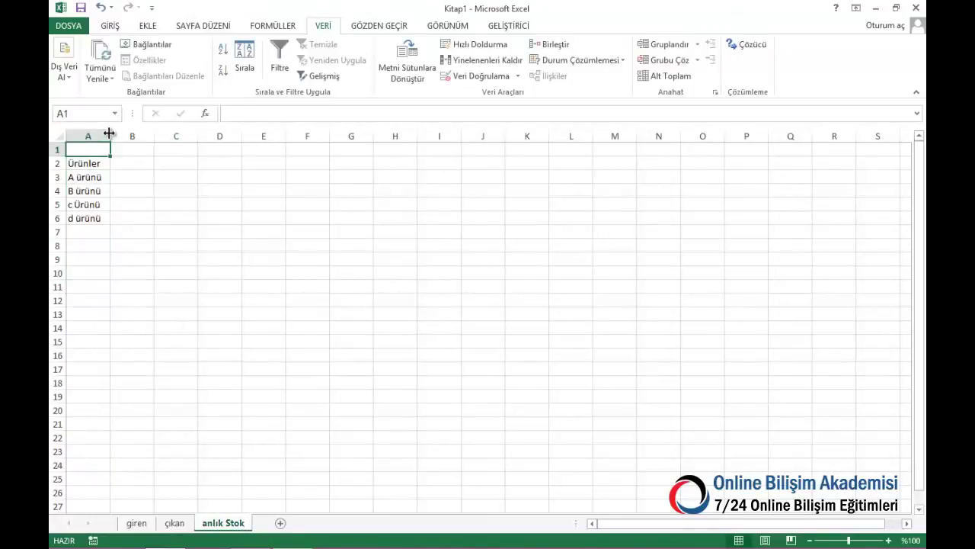
{"action": "left_click_drag", "start_coordinate": [109, 134], "coordinate": [122, 133]}
{"action": "left_click", "coordinate": [85, 164]}
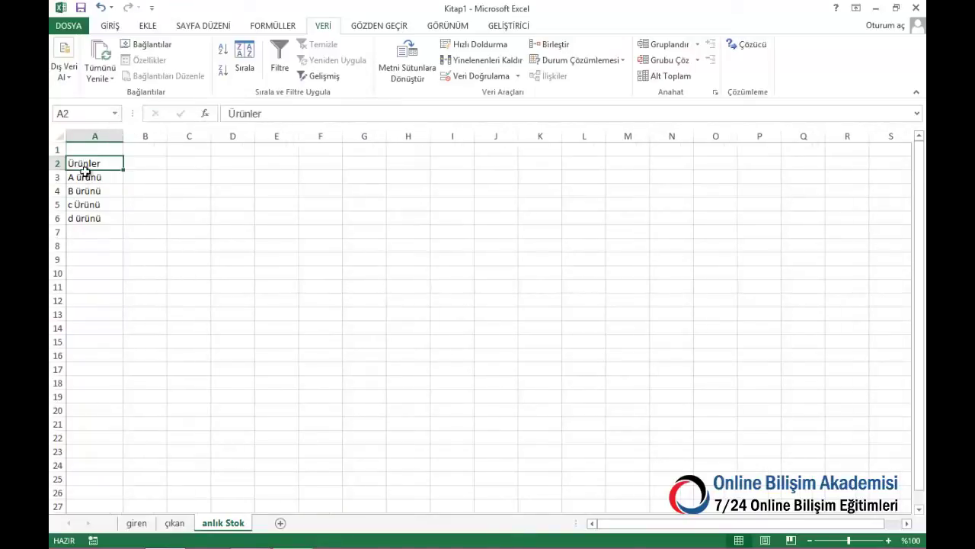
{"action": "left_click_drag", "start_coordinate": [85, 166], "coordinate": [83, 312]}
{"action": "left_click", "coordinate": [92, 161]}
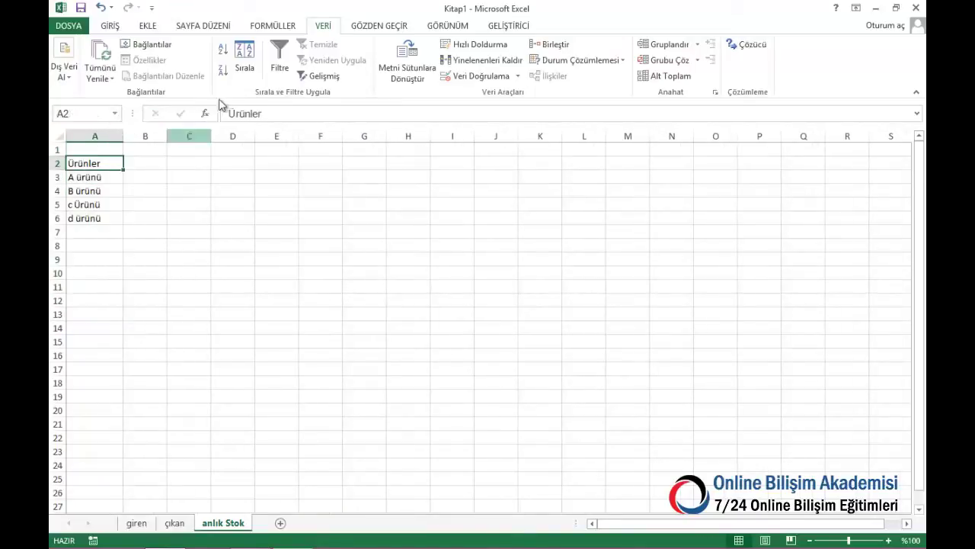
{"action": "left_click", "coordinate": [110, 26]}
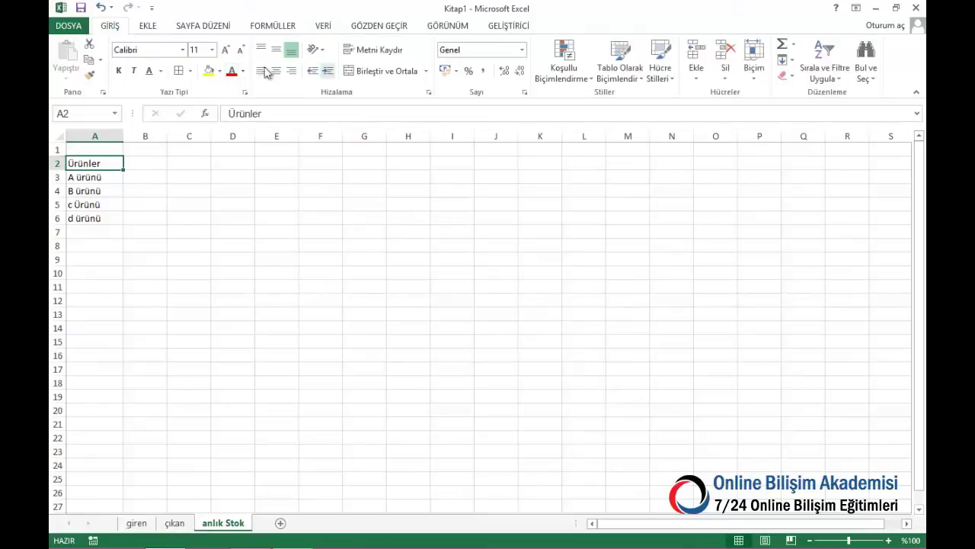
{"action": "left_click", "coordinate": [119, 71]}
Enter two-line headers Giren Miktar, Çıkan Mikat and Anlık Stok in B2:D2
{"action": "left_click", "coordinate": [144, 160]}
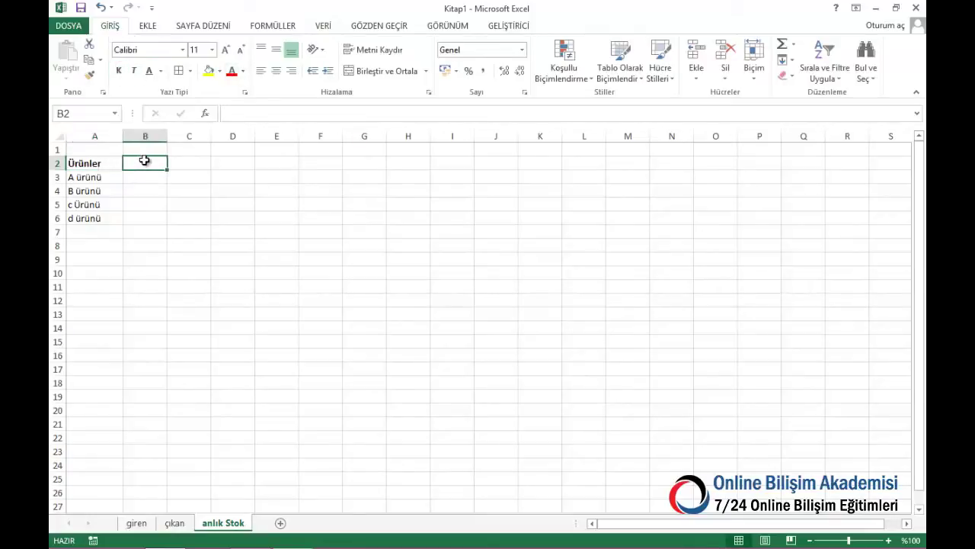
{"action": "type", "text": "Giren"}
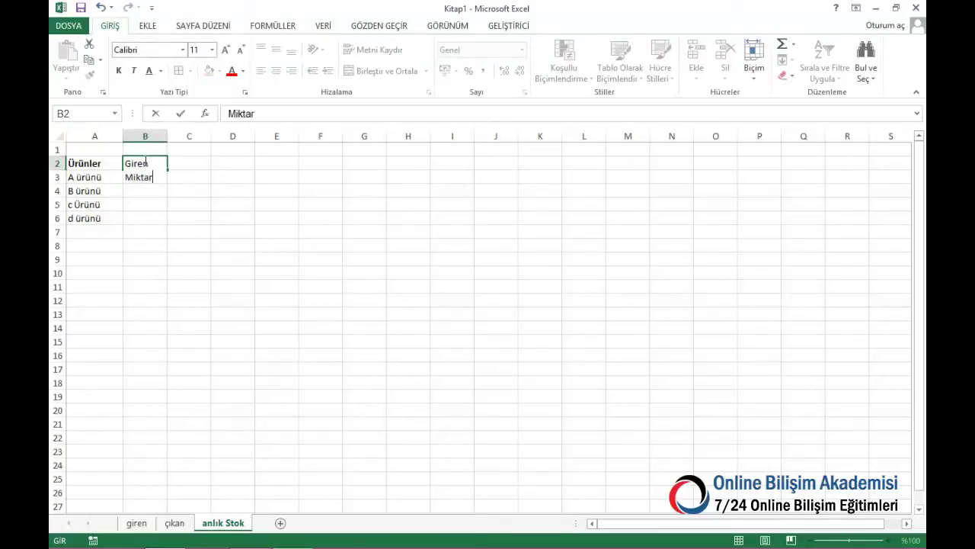
{"action": "key", "text": "Return"}
{"action": "key", "text": "Right"}
{"action": "key", "text": "Up"}
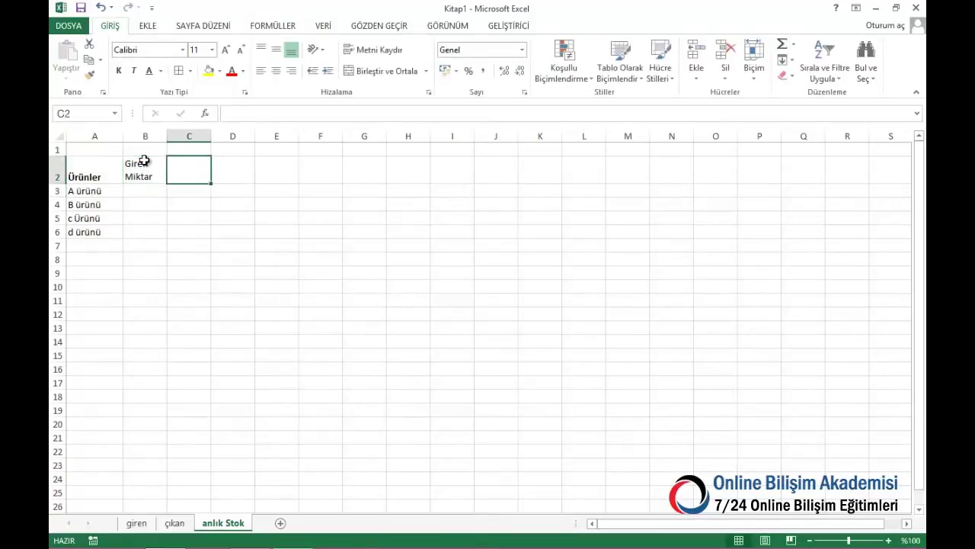
{"action": "type", "text": "Çıkan"}
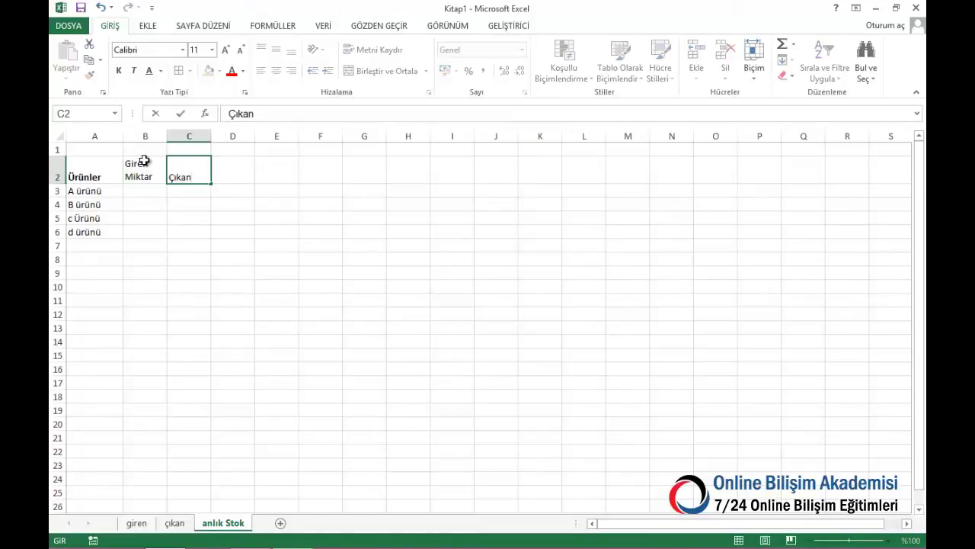
{"action": "key", "text": "alt+Return"}
{"action": "key", "text": "Tab"}
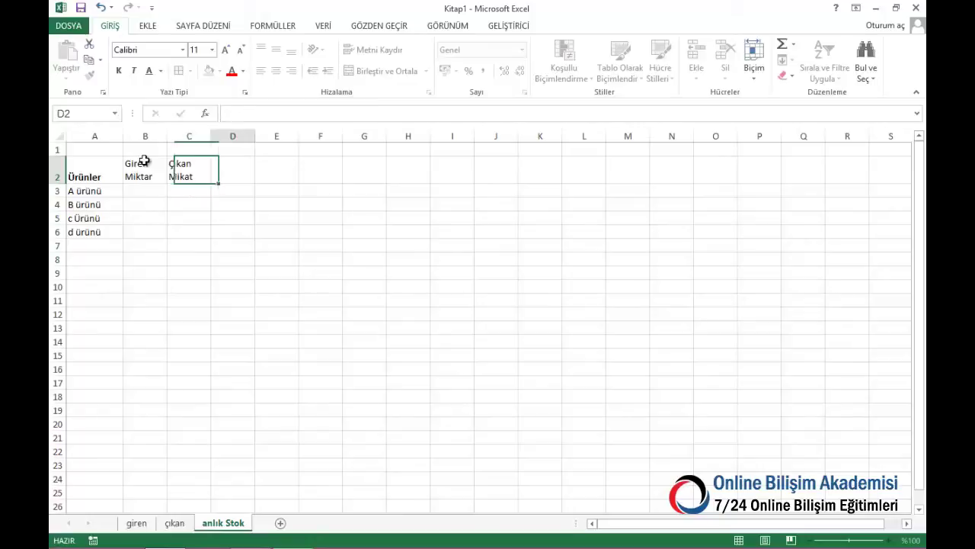
{"action": "type", "text": "Mev"}
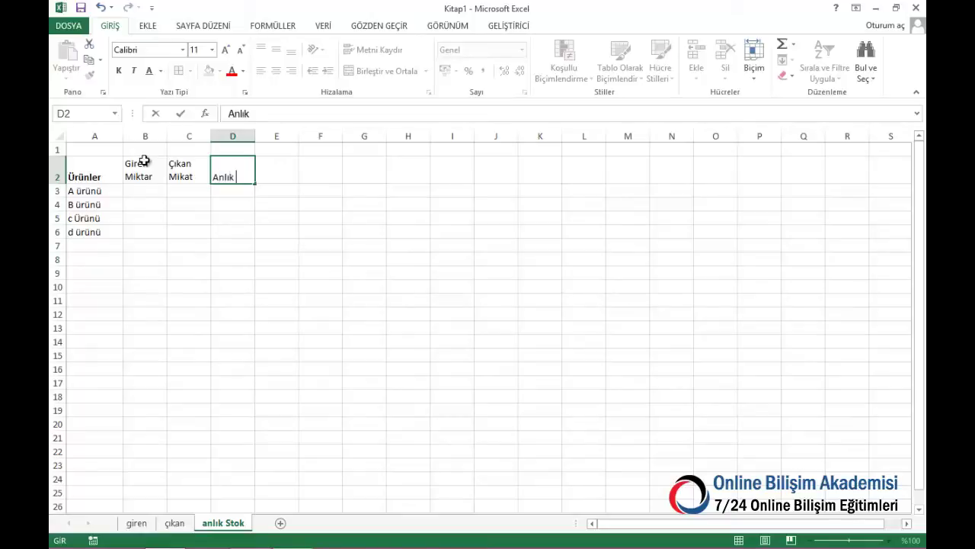
{"action": "key", "text": "alt+Return"}
{"action": "key", "text": "Return"}
Apply All Borders to the stock table range A2:D13
{"action": "left_click_drag", "start_coordinate": [144, 169], "coordinate": [237, 190]}
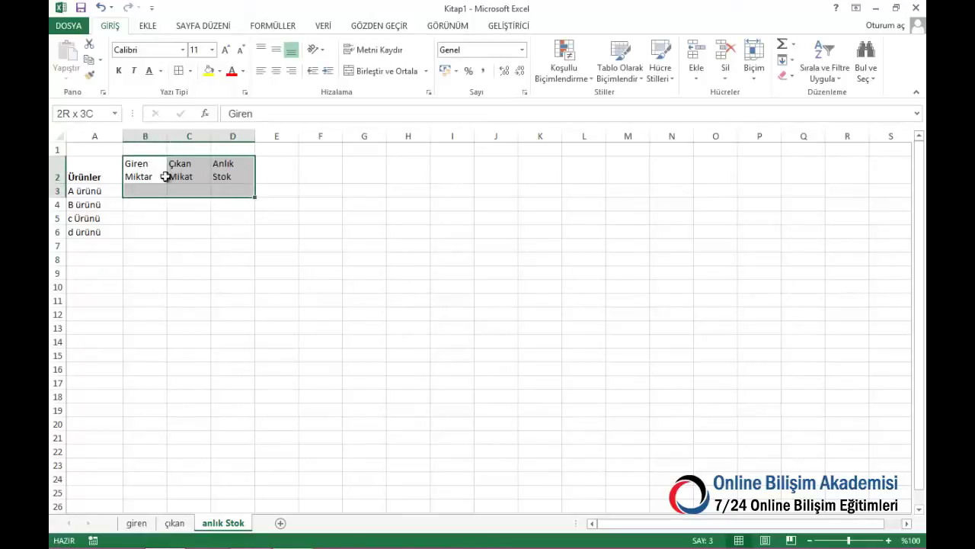
{"action": "mouse_move", "coordinate": [86, 164]}
{"action": "left_mouse_down"}
{"action": "mouse_move", "coordinate": [237, 254]}
{"action": "mouse_move", "coordinate": [254, 335]}
{"action": "left_mouse_up"}
{"action": "left_click", "coordinate": [177, 71]}
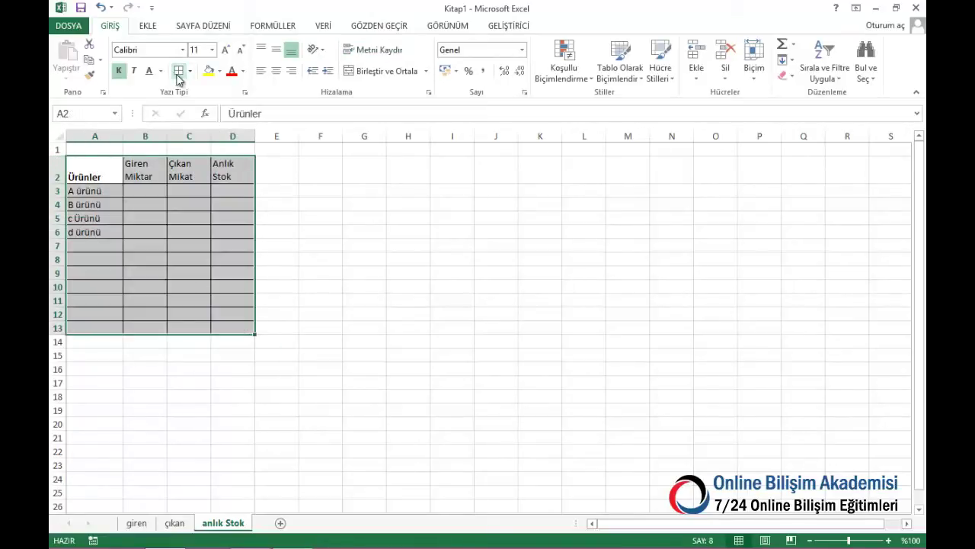
Make the header row A2:D2 bold and centred vertically and horizontally
{"action": "left_click_drag", "start_coordinate": [86, 169], "coordinate": [242, 165]}
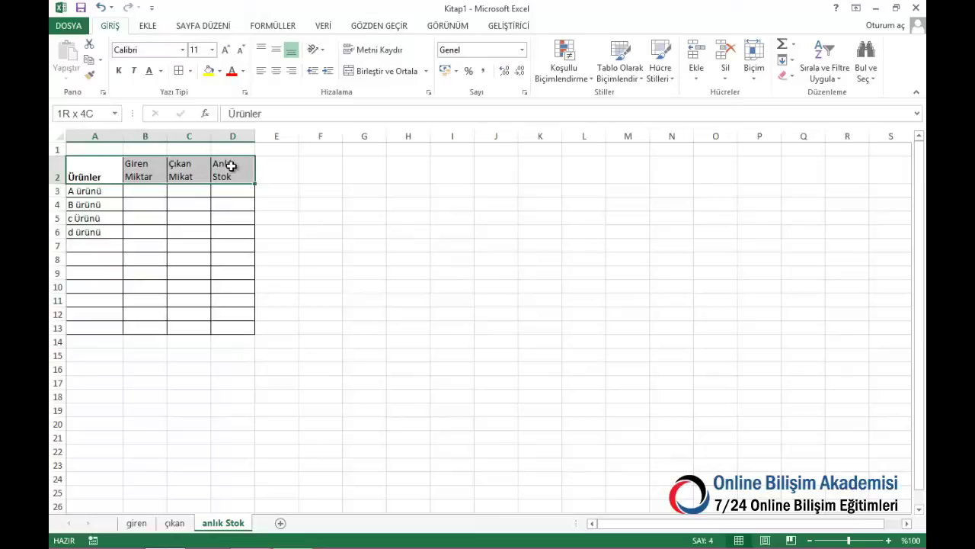
{"action": "left_click", "coordinate": [118, 71]}
{"action": "left_click", "coordinate": [118, 71]}
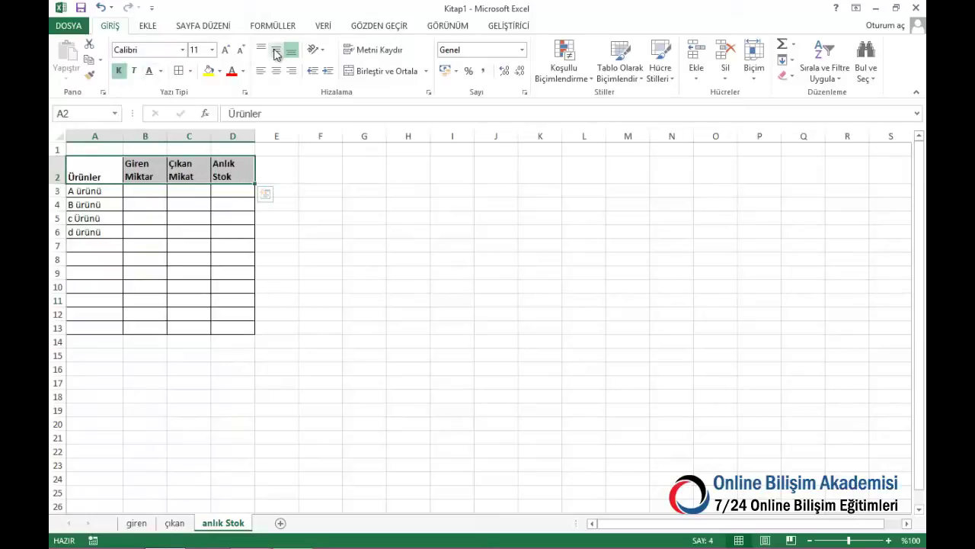
{"action": "left_click", "coordinate": [276, 50]}
{"action": "left_click", "coordinate": [276, 70]}
Widen columns D and B of the stock table
{"action": "left_click_drag", "start_coordinate": [167, 136], "coordinate": [290, 137]}
{"action": "left_click_drag", "start_coordinate": [179, 136], "coordinate": [191, 136]}
{"action": "left_click", "coordinate": [164, 190]}
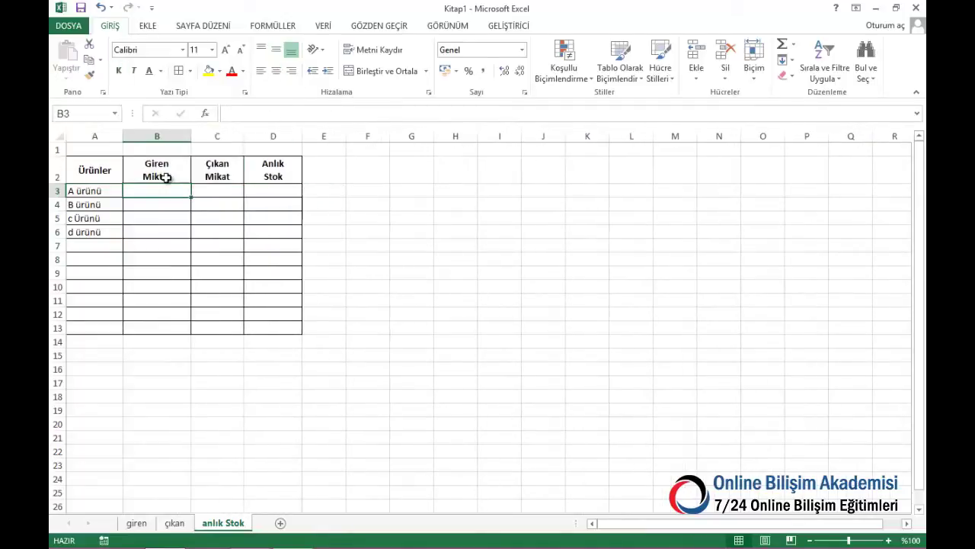
Enter =ETOPLA(giren!E:E;'anlık Stok'!A3;giren!F:F) in B3 to total incoming A ürünü
{"action": "type", "text": "="}
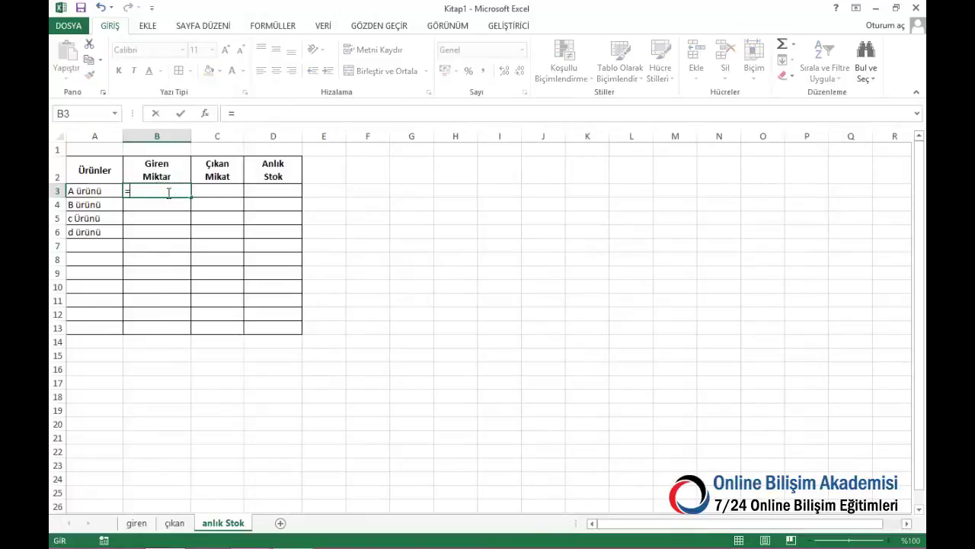
{"action": "type", "text": "eto"}
{"action": "key", "text": "Tab"}
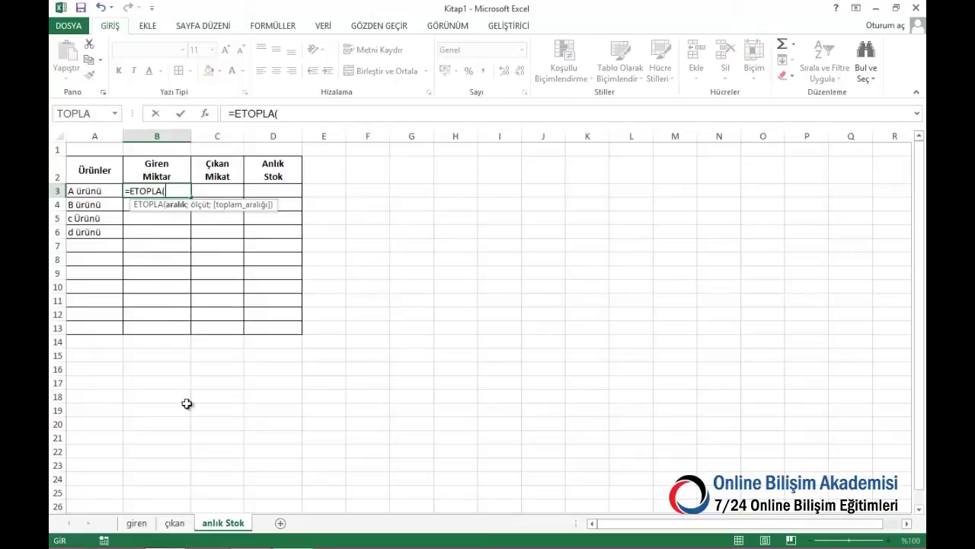
{"action": "left_click", "coordinate": [144, 522]}
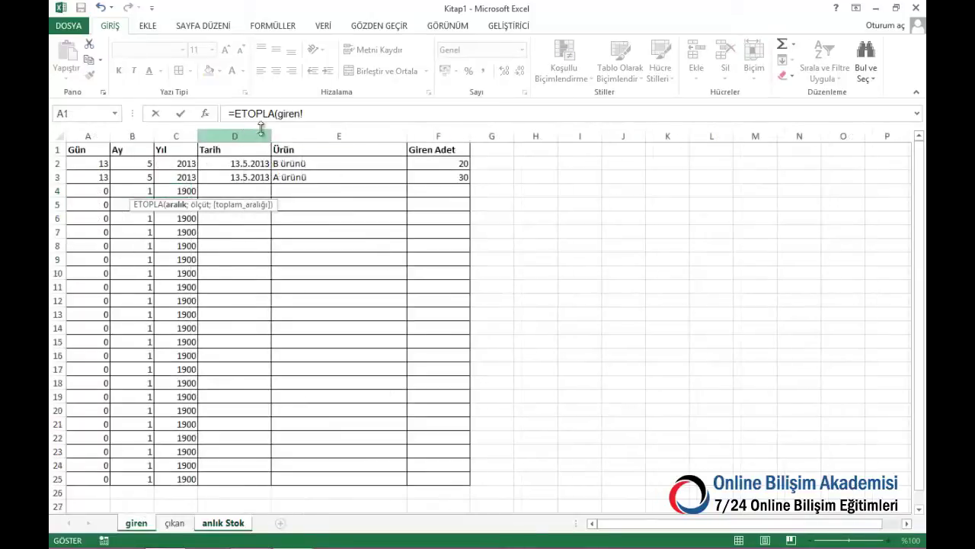
{"action": "left_click", "coordinate": [323, 134]}
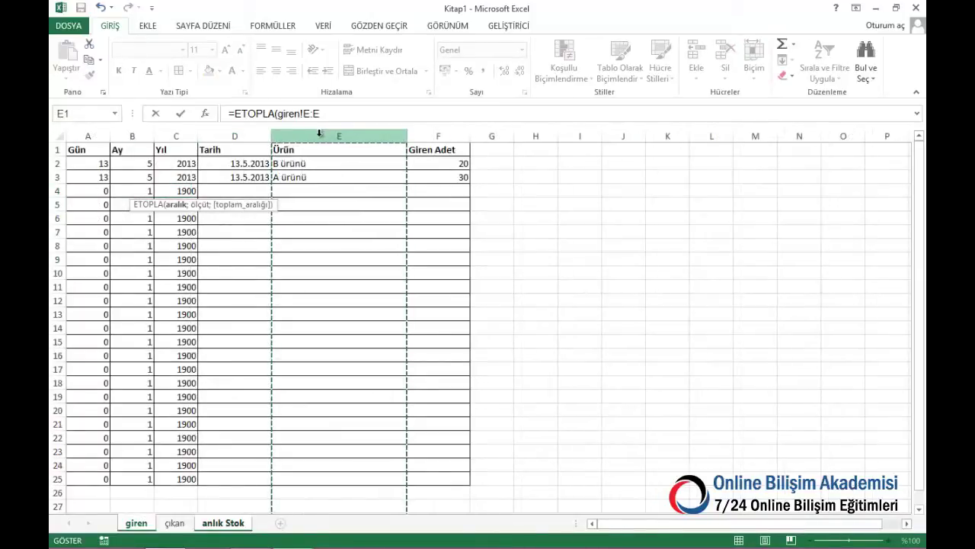
{"action": "type", "text": ";"}
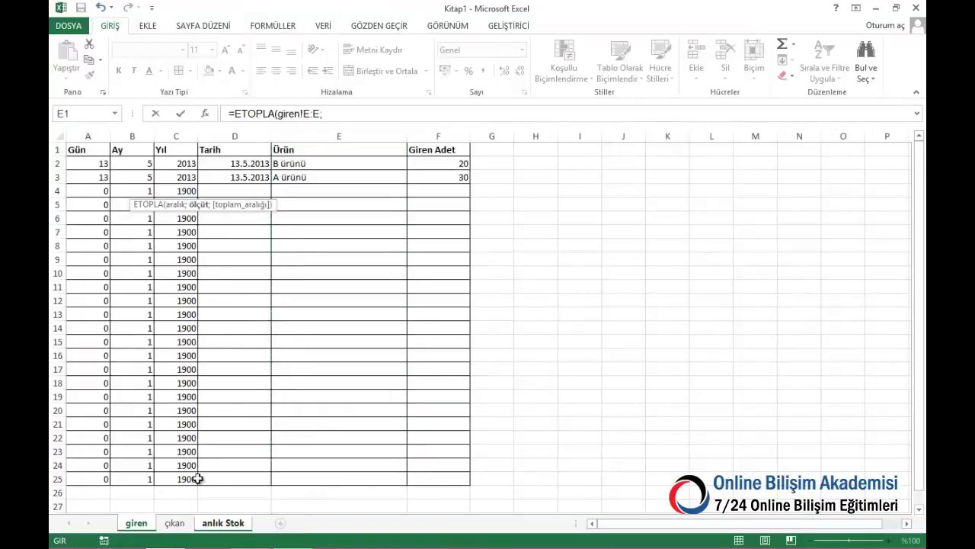
{"action": "left_click", "coordinate": [223, 522]}
{"action": "left_click", "coordinate": [95, 192]}
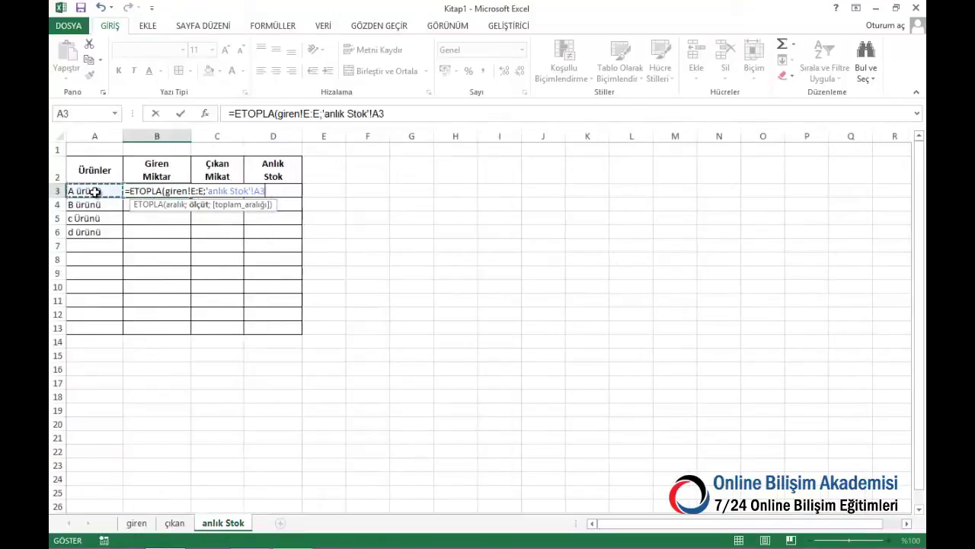
{"action": "type", "text": ";"}
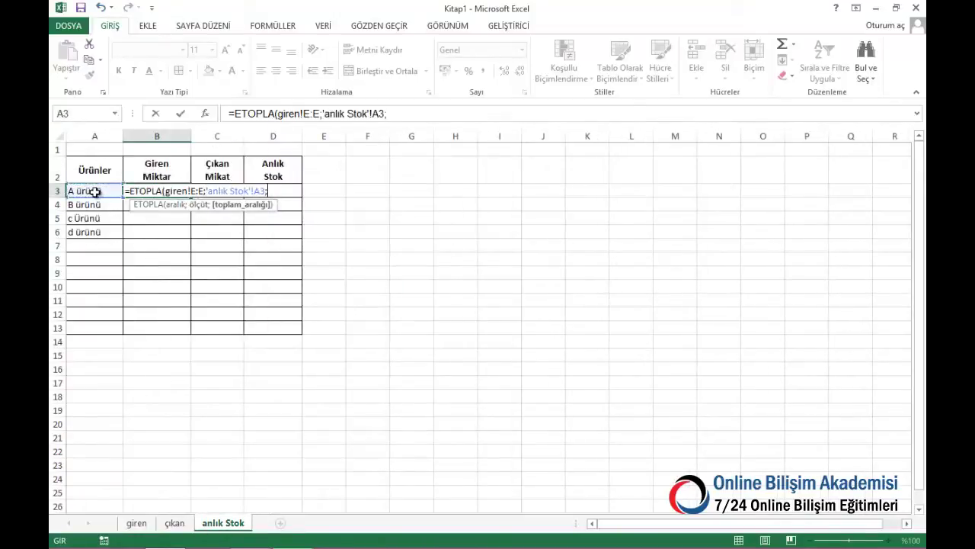
{"action": "left_click", "coordinate": [136, 524]}
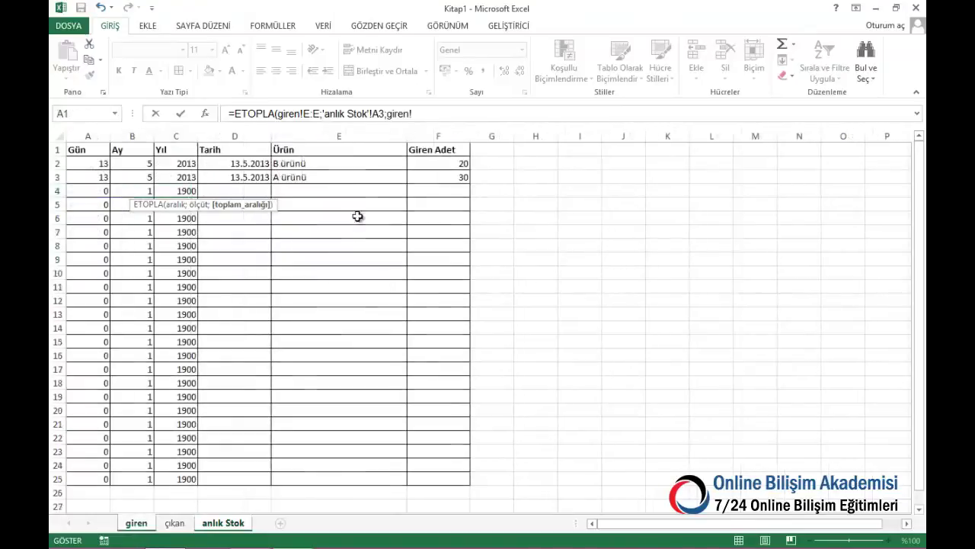
{"action": "left_click", "coordinate": [456, 128]}
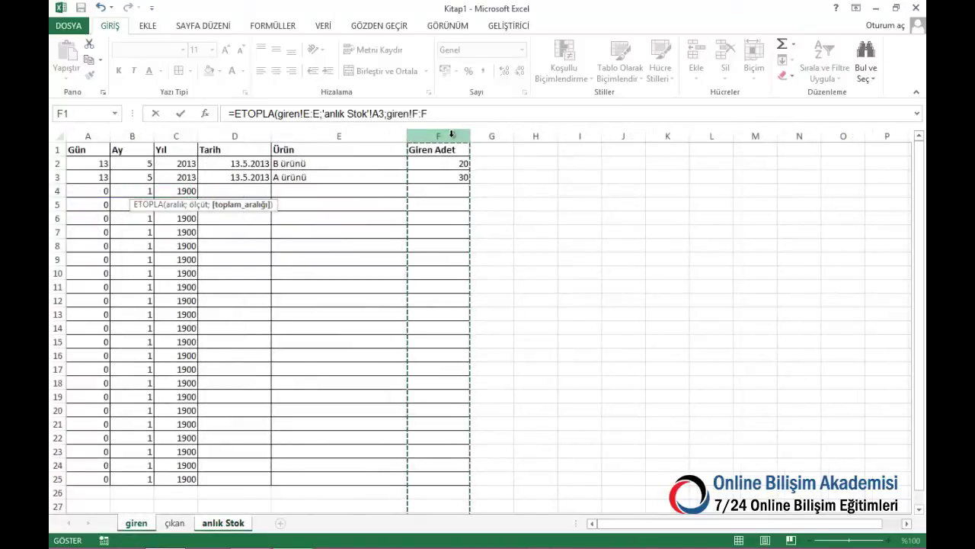
{"action": "key", "text": "Return"}
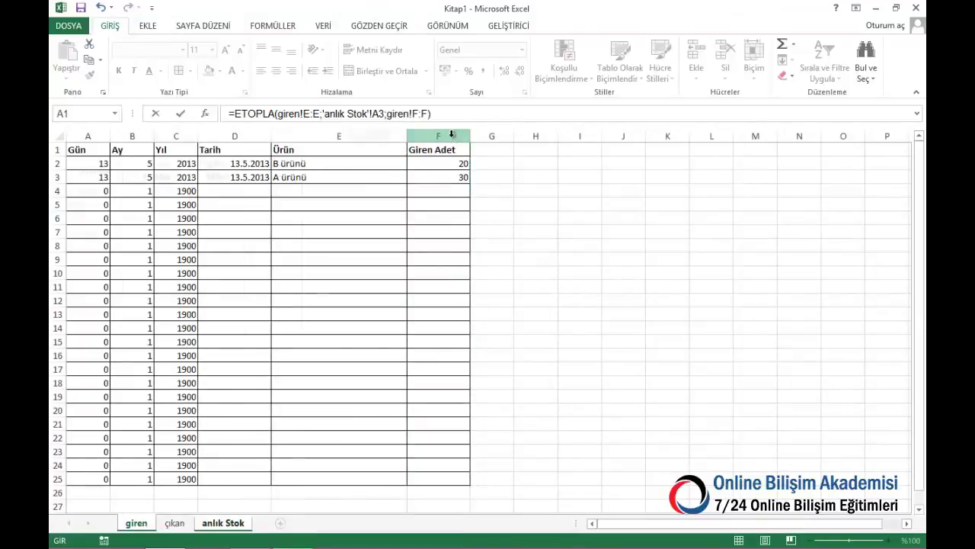
Fill the B3 formula down to B13 and begin =ETOPLA(çıkan! in C3
{"action": "left_click", "coordinate": [188, 192]}
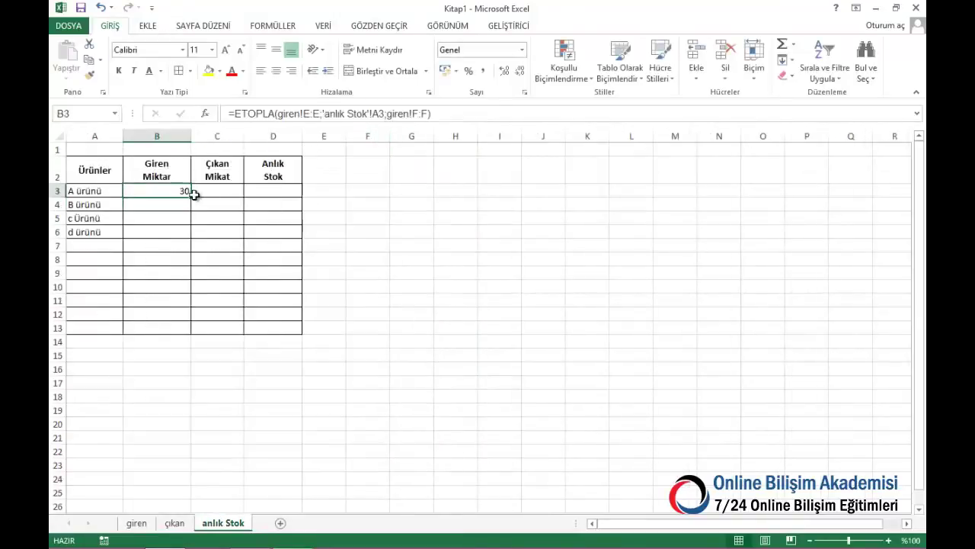
{"action": "left_click_drag", "start_coordinate": [190, 197], "coordinate": [183, 340]}
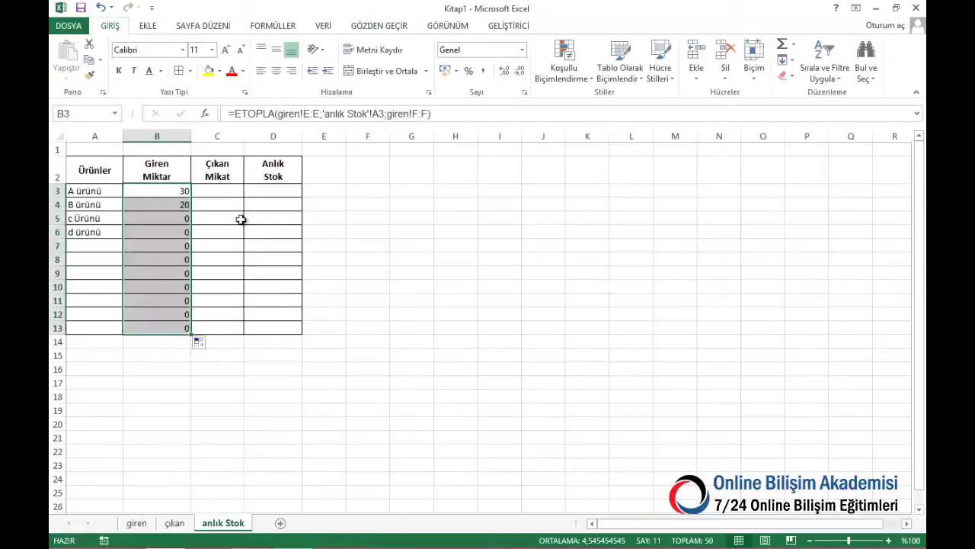
{"action": "left_click", "coordinate": [232, 191]}
{"action": "type", "text": "="}
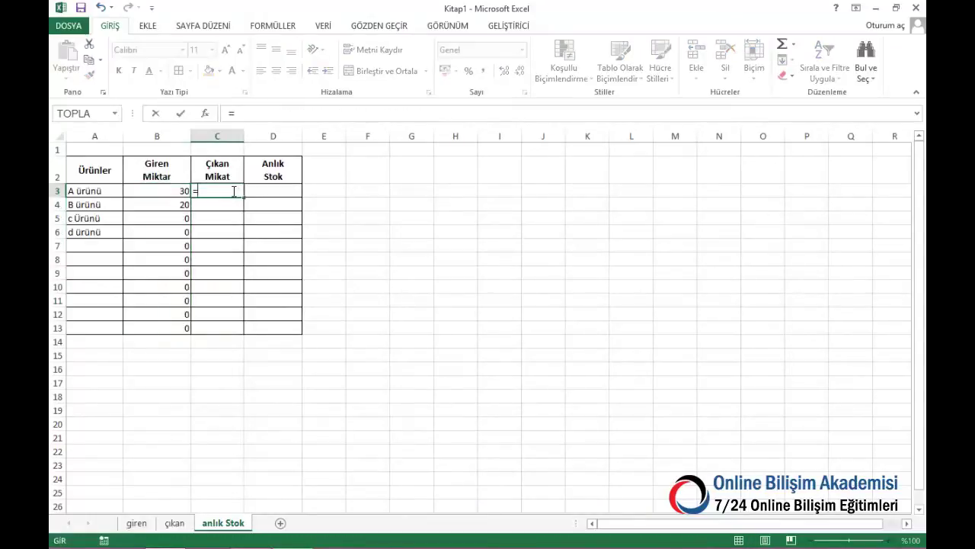
{"action": "type", "text": "etopla("}
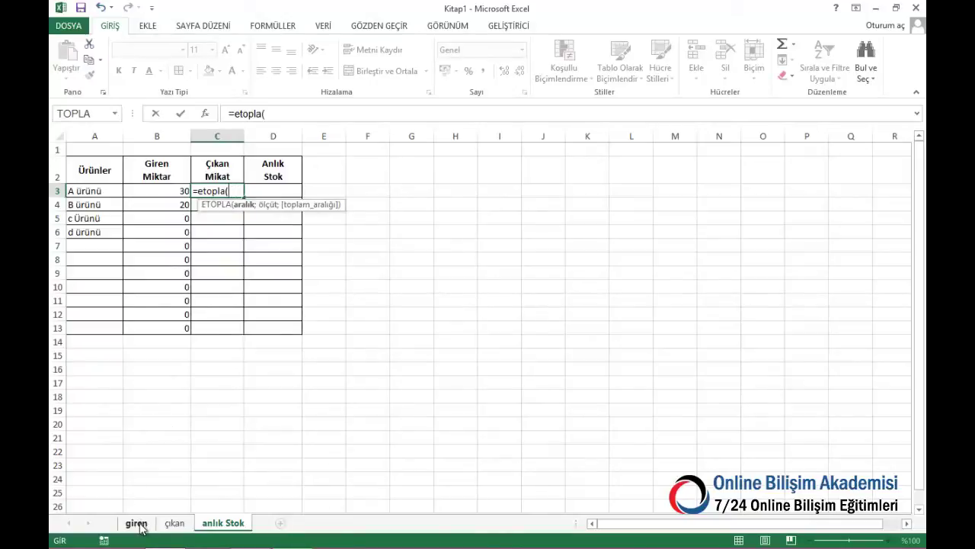
{"action": "left_click", "coordinate": [174, 523]}
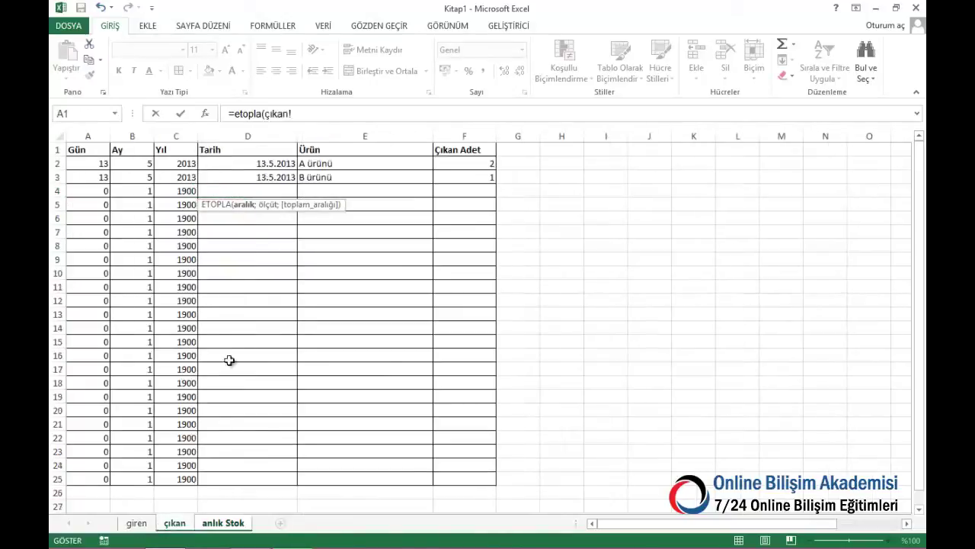
Complete C3 as =ETOPLA(çıkan!E:E;'anlık Stok'!A3;çıkan!F:F)
{"action": "left_click", "coordinate": [349, 136]}
{"action": "type", "text": ";"}
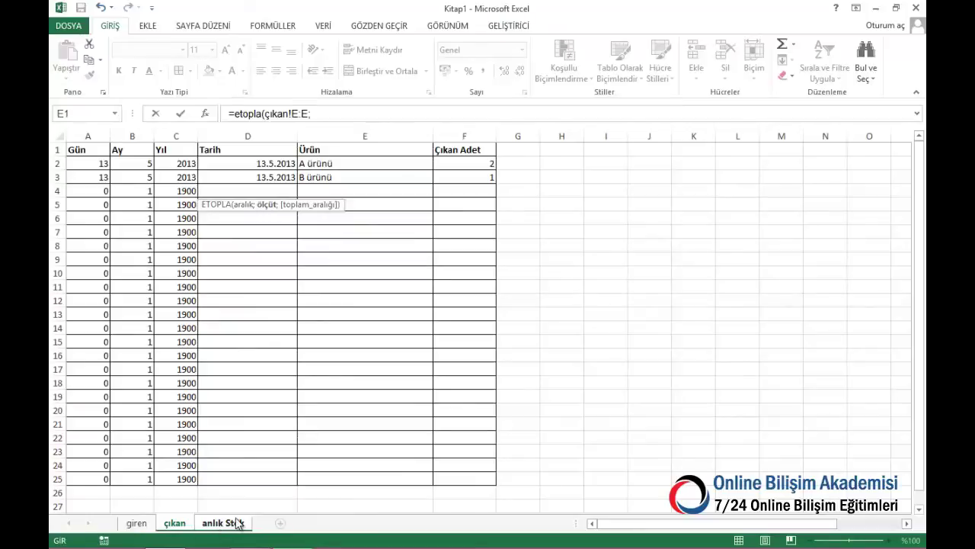
{"action": "left_click", "coordinate": [237, 522]}
{"action": "left_click", "coordinate": [95, 191]}
{"action": "type", "text": ";"}
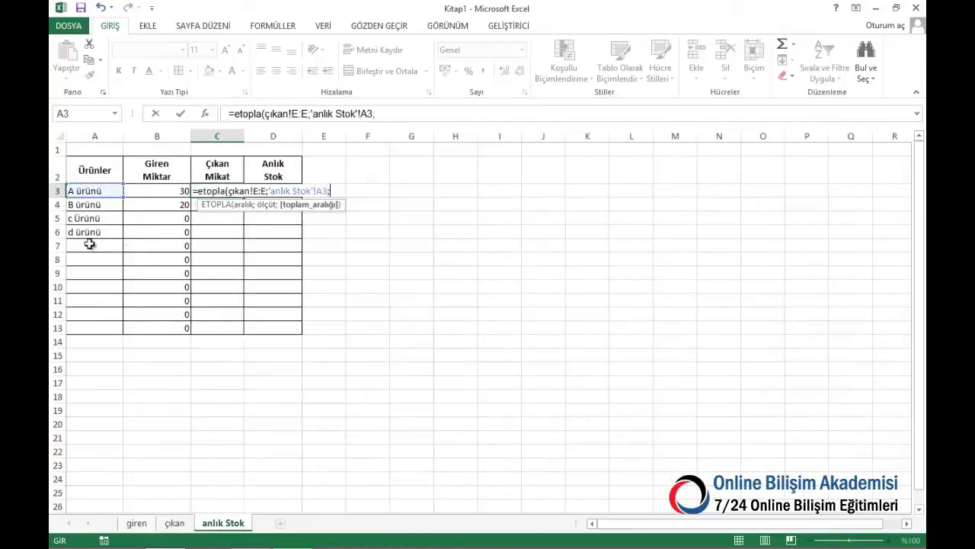
{"action": "left_click", "coordinate": [174, 522]}
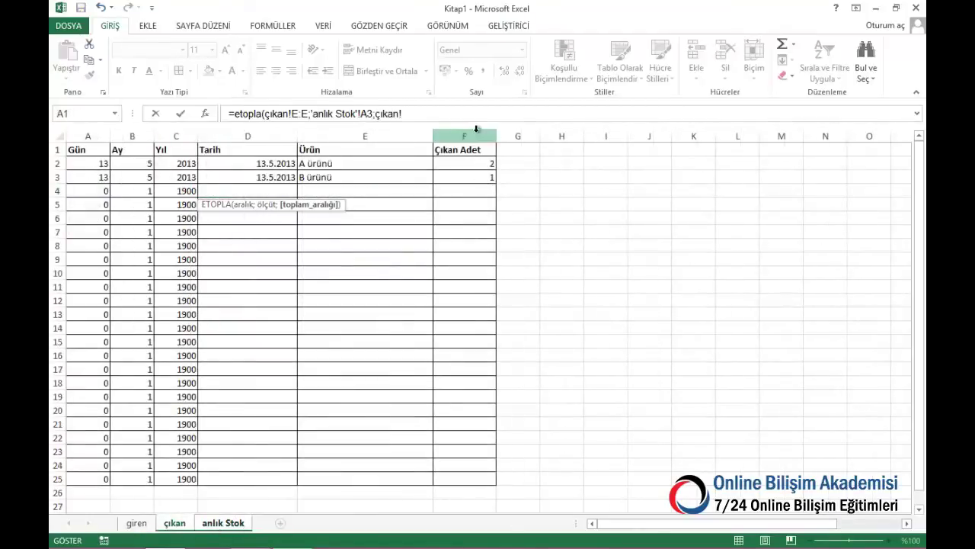
{"action": "left_click", "coordinate": [476, 134]}
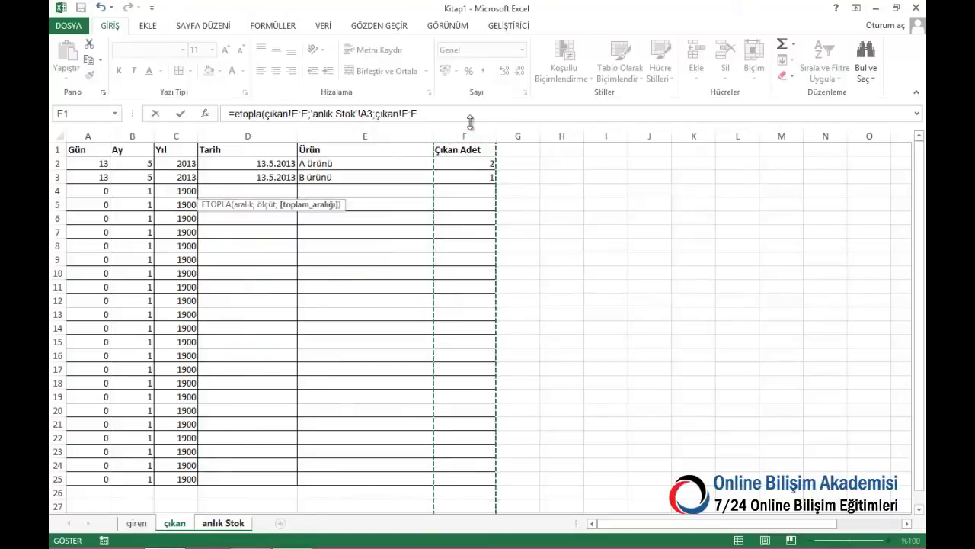
{"action": "key", "text": "Return"}
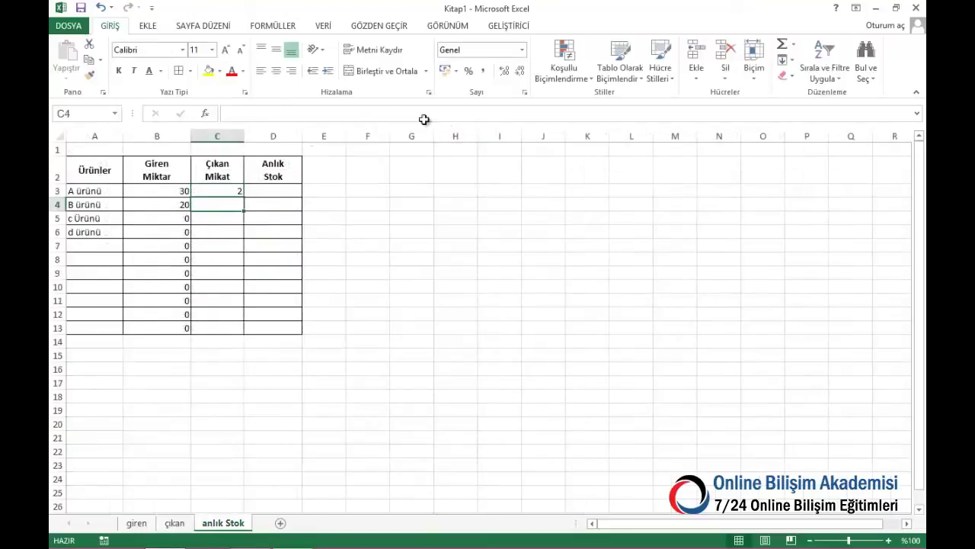
Fill C3 down to C13, then enter =B3-C3 in D3 and fill to D13
{"action": "left_click", "coordinate": [235, 190]}
{"action": "left_click_drag", "start_coordinate": [243, 196], "coordinate": [250, 332]}
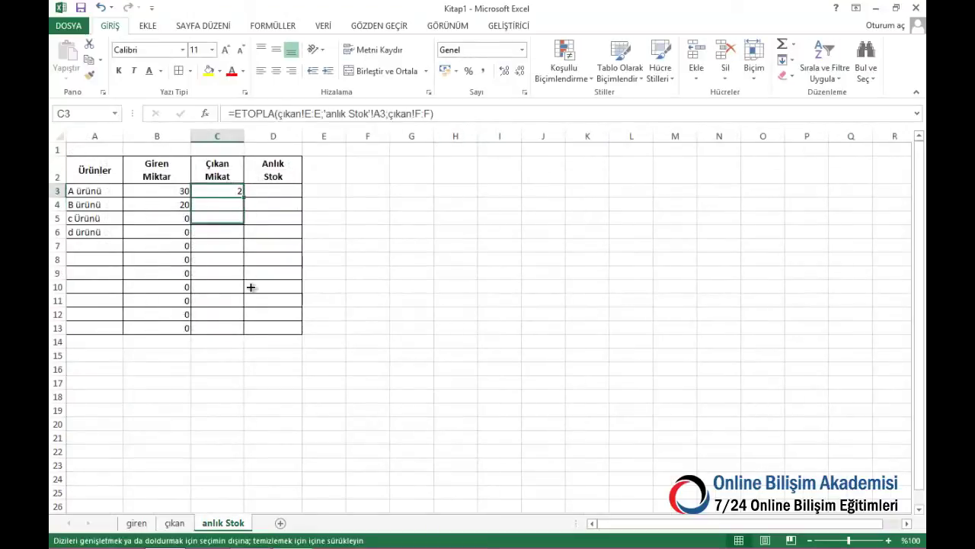
{"action": "left_click", "coordinate": [265, 188]}
{"action": "type", "text": "="}
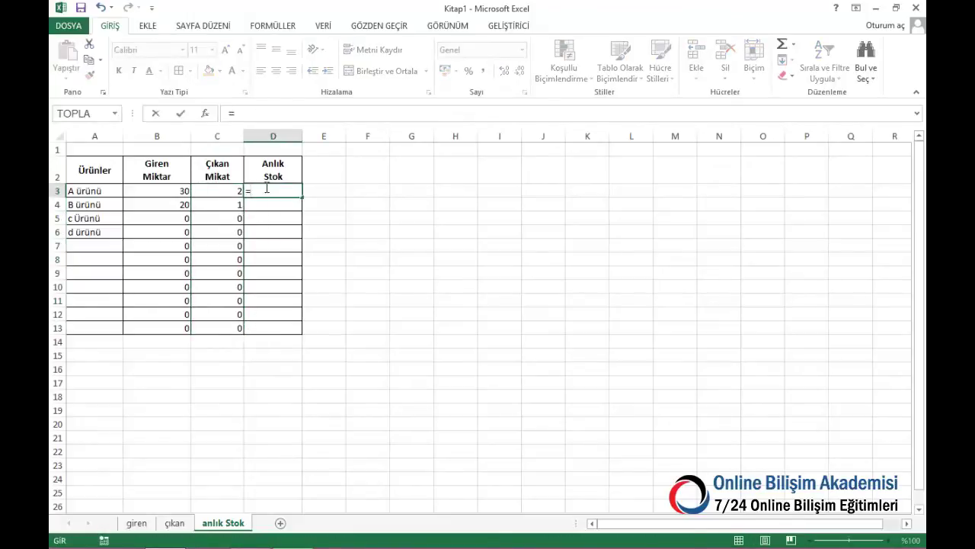
{"action": "key", "text": "Left"}
{"action": "key", "text": "Left"}
{"action": "type", "text": "C3"}
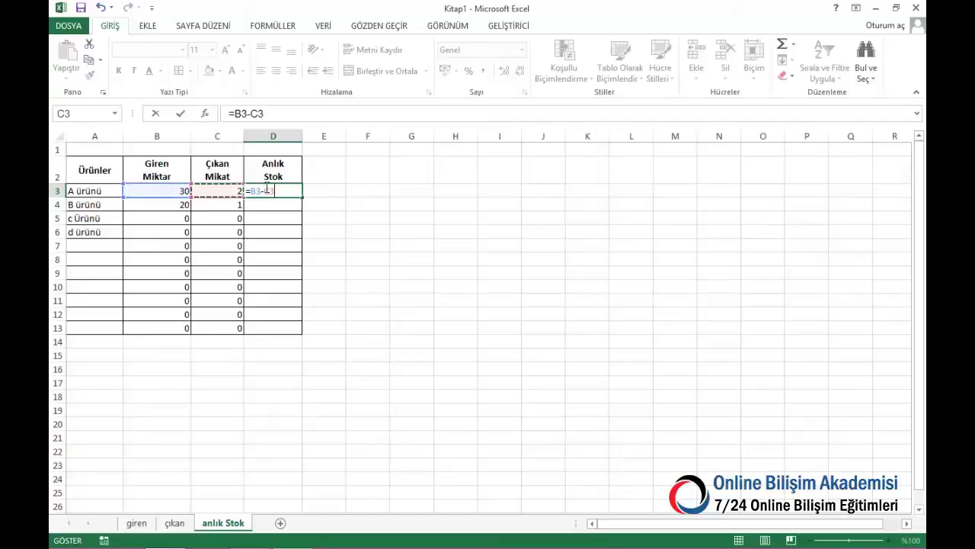
{"action": "key", "text": "Return"}
{"action": "left_click", "coordinate": [280, 190]}
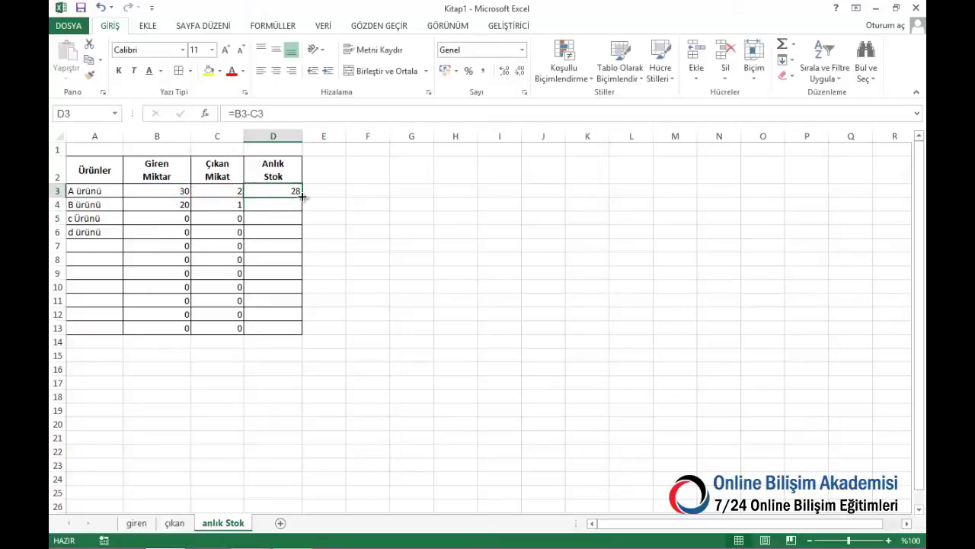
{"action": "double_click", "coordinate": [302, 198]}
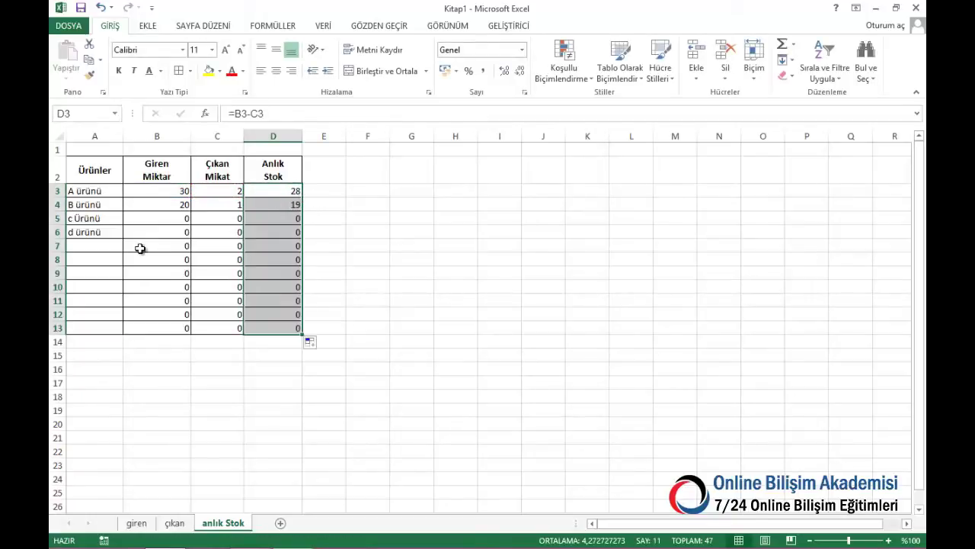
On giren, log a 13.5.2013 entry of 100 c Ürünü in row 4
{"action": "left_click", "coordinate": [138, 523]}
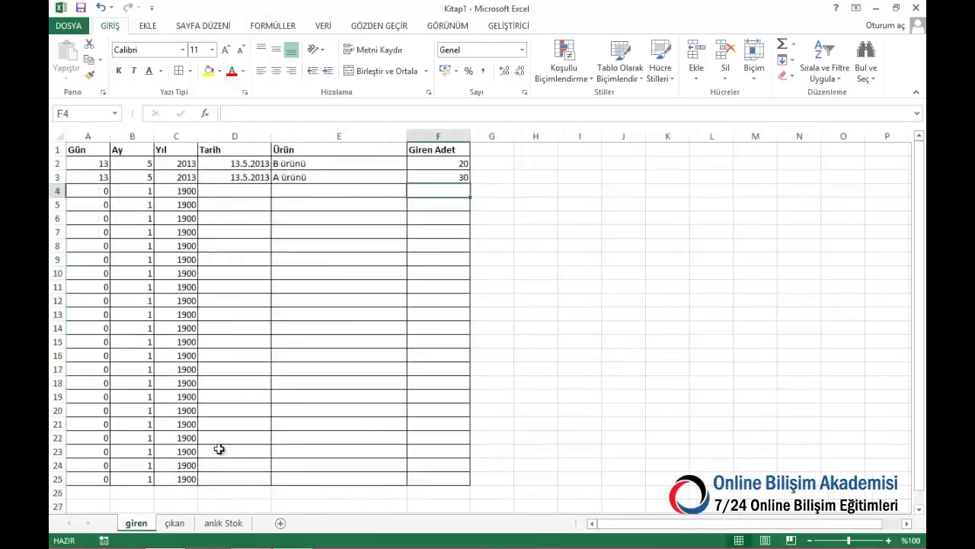
{"action": "left_click", "coordinate": [239, 190]}
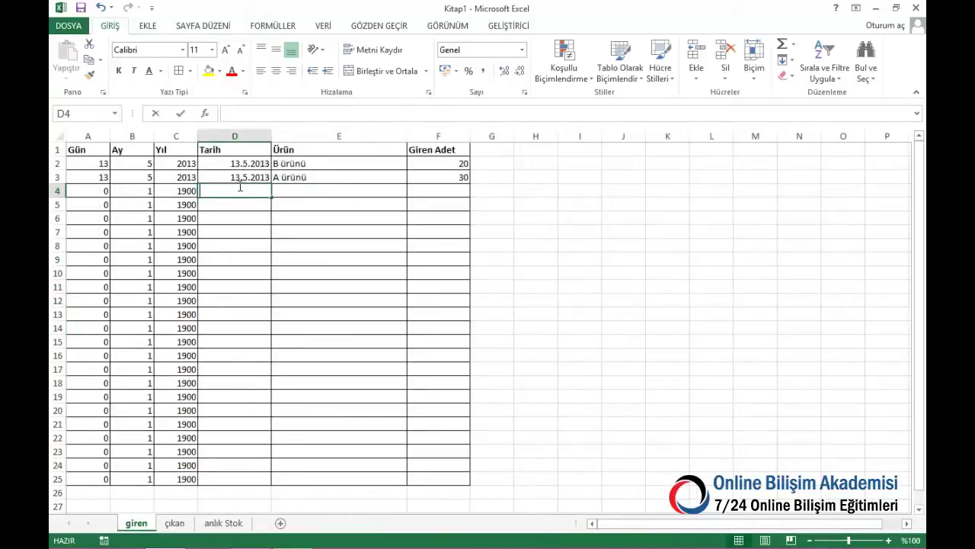
{"action": "type", "text": "13.5.2013"}
{"action": "key", "text": "Tab"}
{"action": "type", "text": "c"}
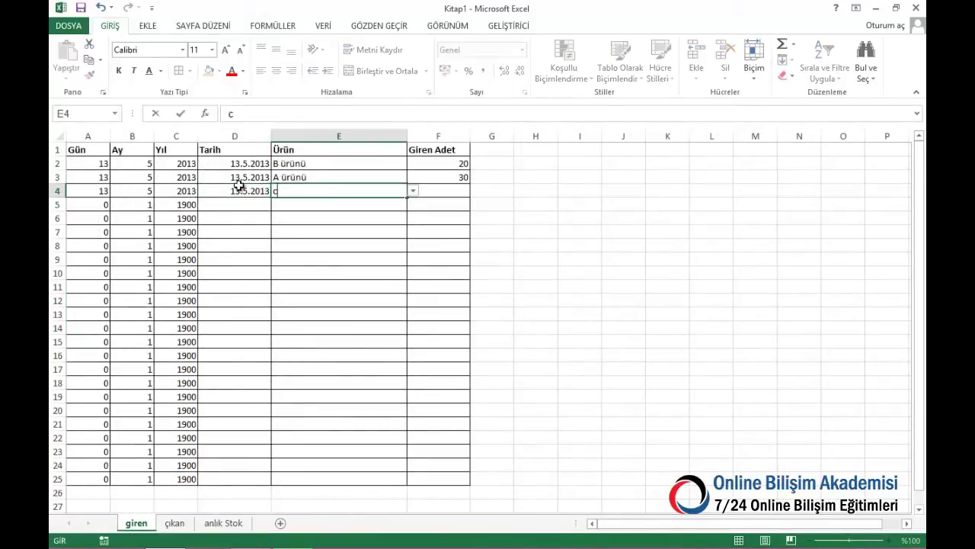
{"action": "type", "text": " ü"}
{"action": "left_click", "coordinate": [413, 191]}
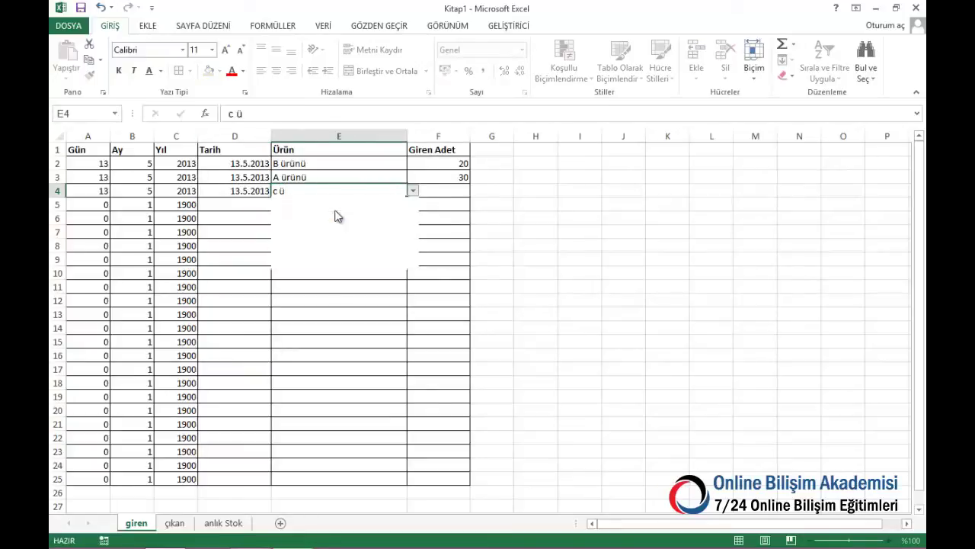
{"action": "left_click", "coordinate": [441, 194]}
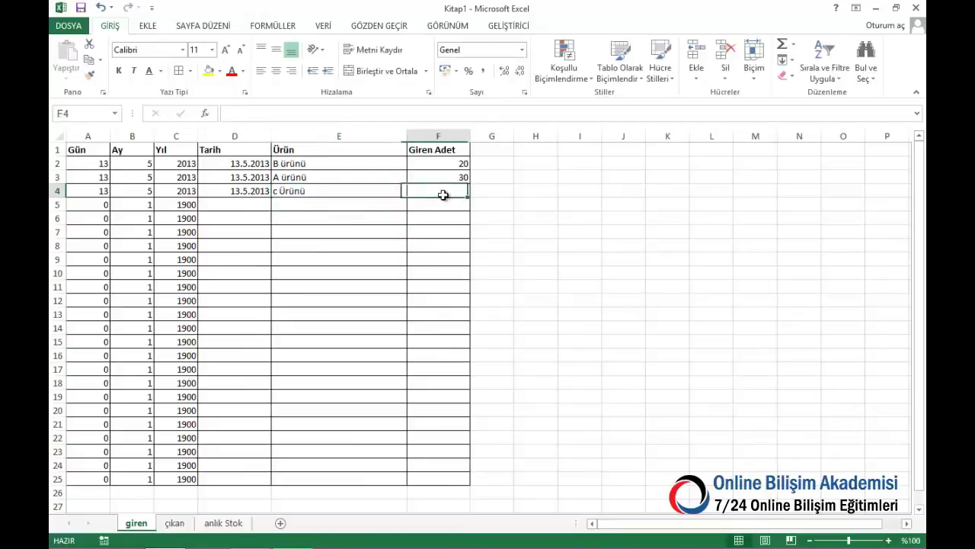
{"action": "type", "text": "100"}
{"action": "key", "text": "Return"}
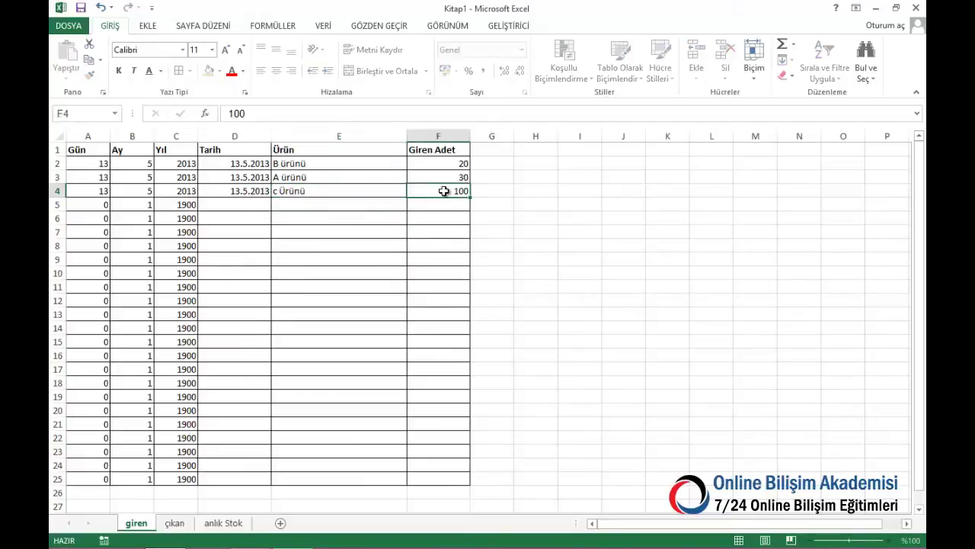
Add giren row 5 with the current date, d ürünü and quantity 125
{"action": "left_click", "coordinate": [224, 211]}
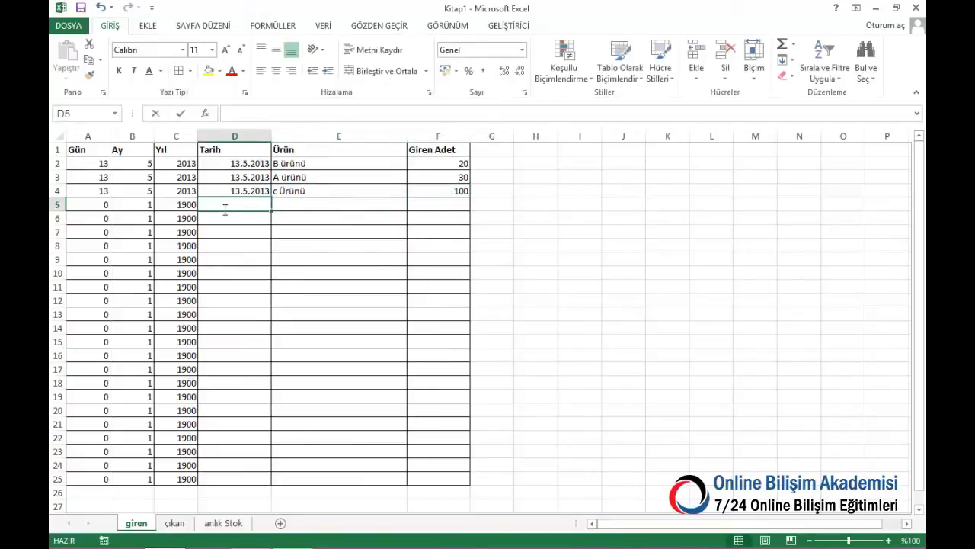
{"action": "key", "text": "ctrl+semicolon"}
{"action": "left_click", "coordinate": [337, 200]}
{"action": "left_click", "coordinate": [413, 204]}
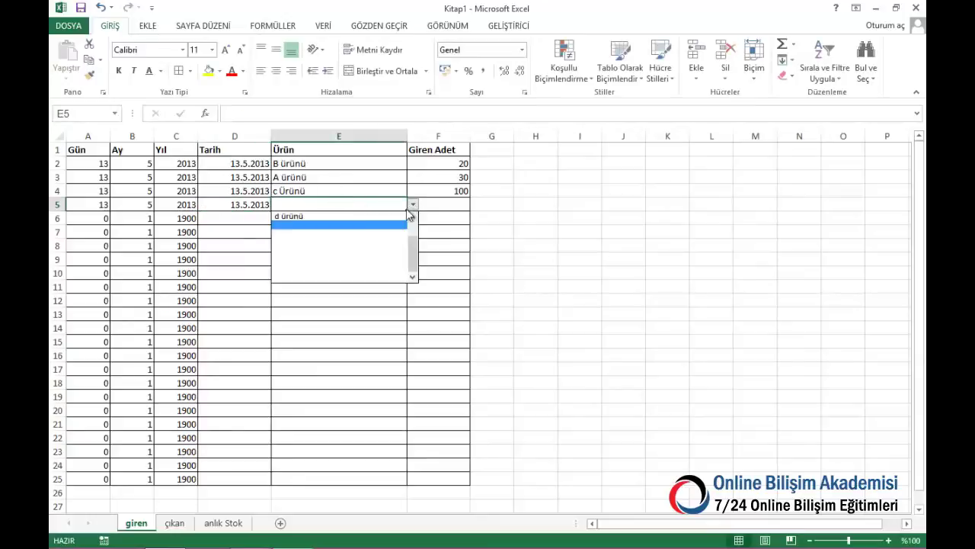
{"action": "left_click", "coordinate": [337, 217]}
{"action": "left_click", "coordinate": [464, 211]}
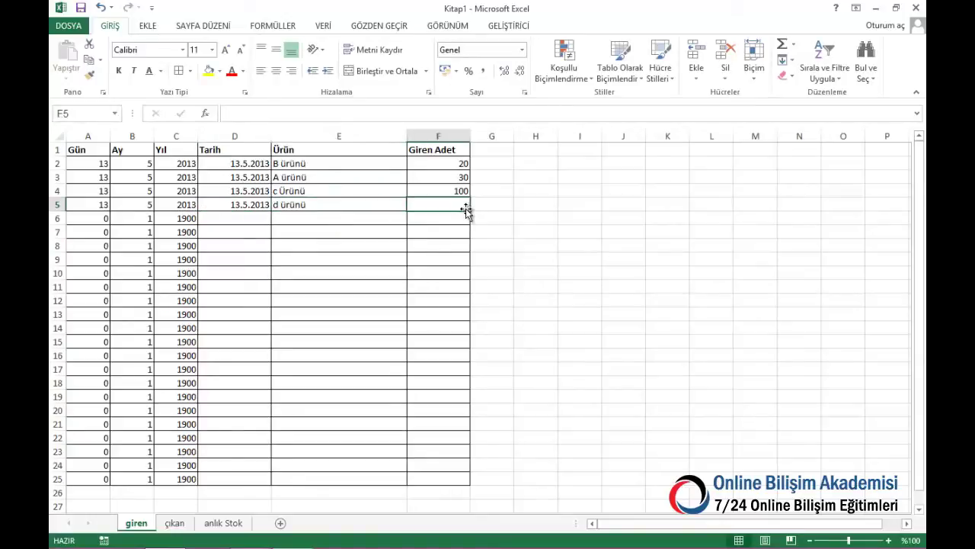
{"action": "type", "text": "12"}
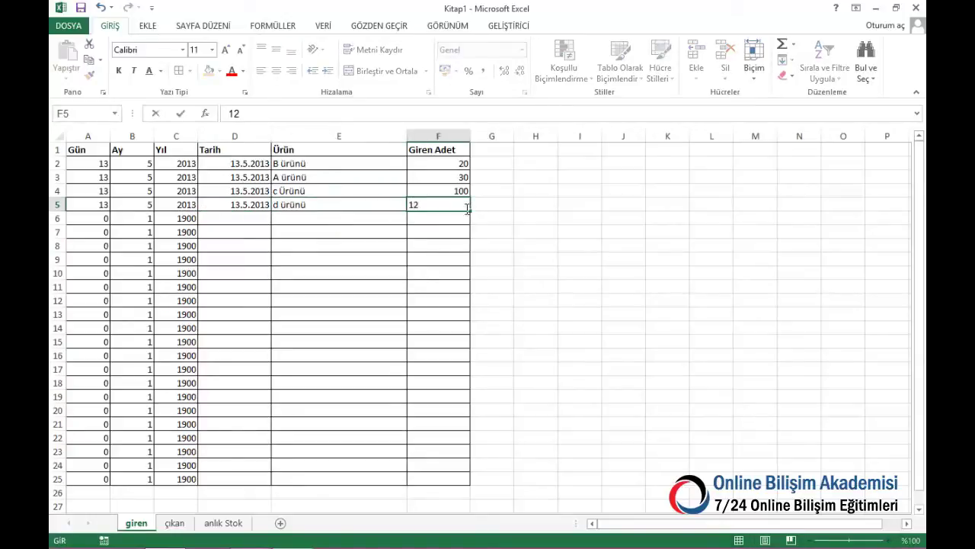
{"action": "type", "text": "5"}
{"action": "key", "text": "Return"}
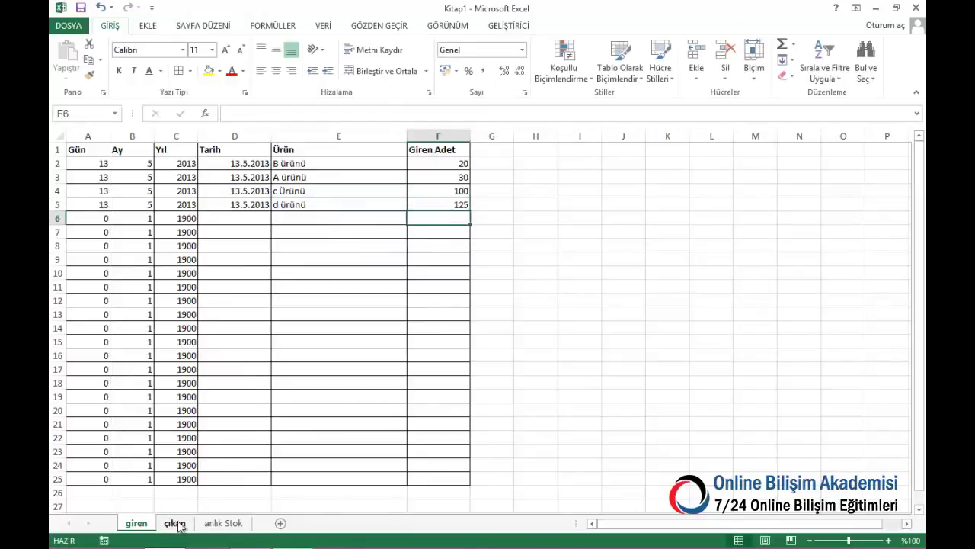
On çıkan, log an outgoing 13.5.2013 entry of 5 c Ürünü in row 4
{"action": "left_click", "coordinate": [174, 523]}
{"action": "left_click", "coordinate": [283, 191]}
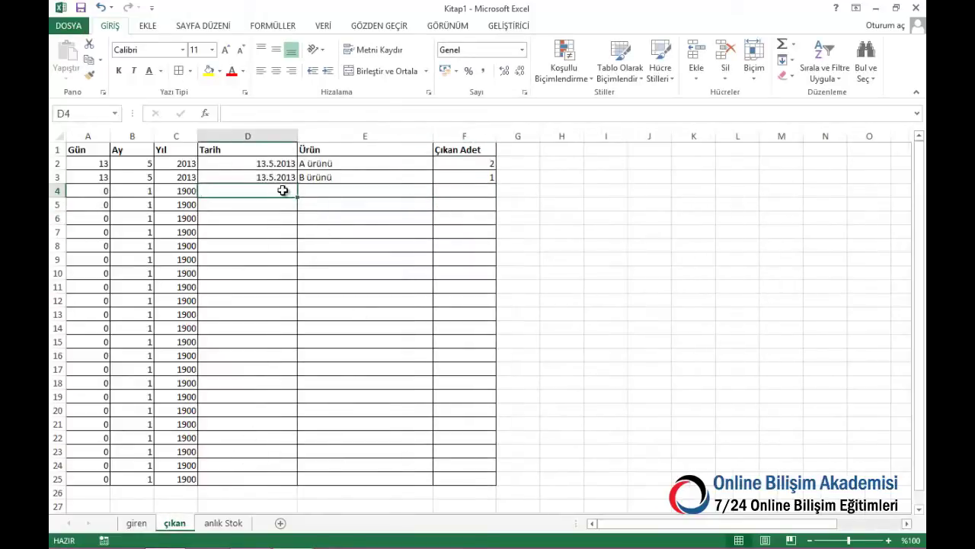
{"action": "type", "text": "13.5.2013"}
{"action": "left_click", "coordinate": [374, 204]}
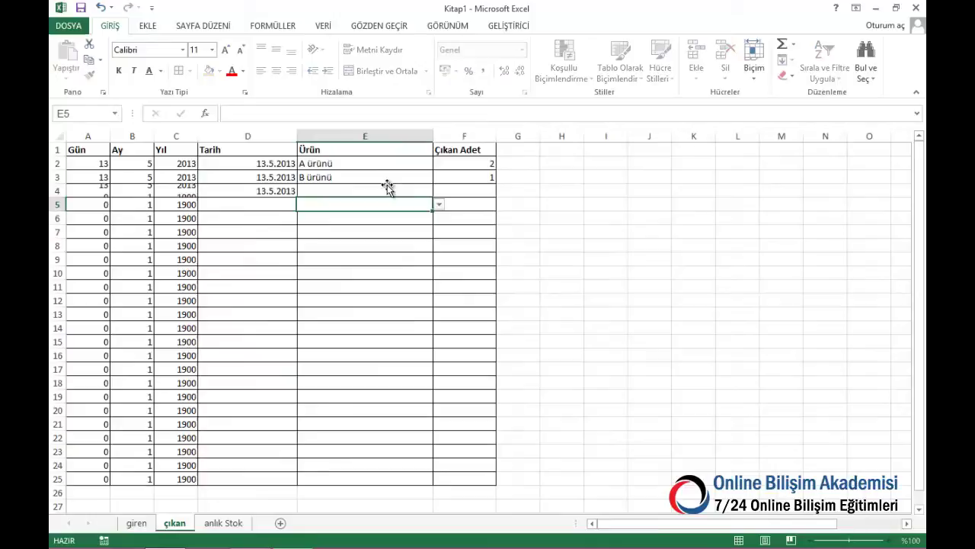
{"action": "key", "text": "Up"}
{"action": "left_click", "coordinate": [439, 191]}
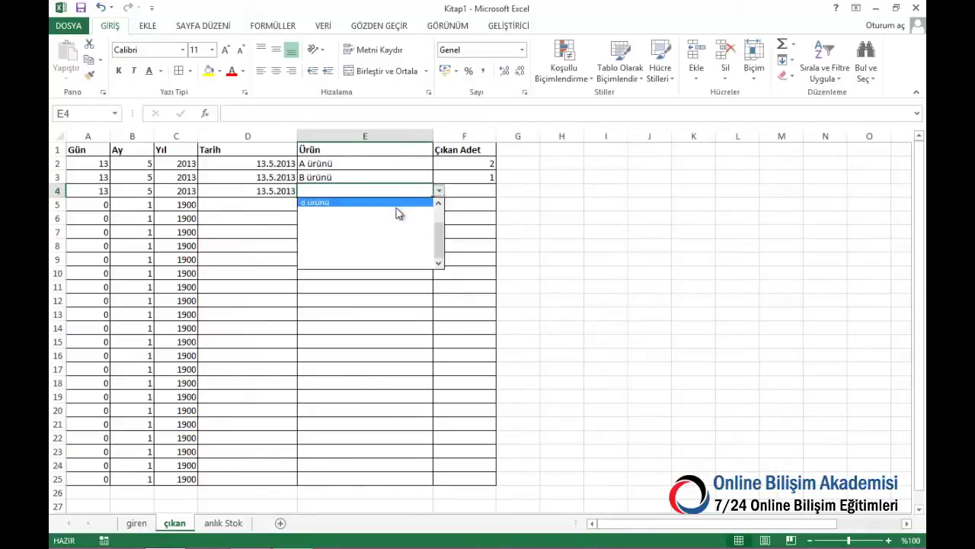
{"action": "left_click_drag", "start_coordinate": [442, 239], "coordinate": [442, 217]}
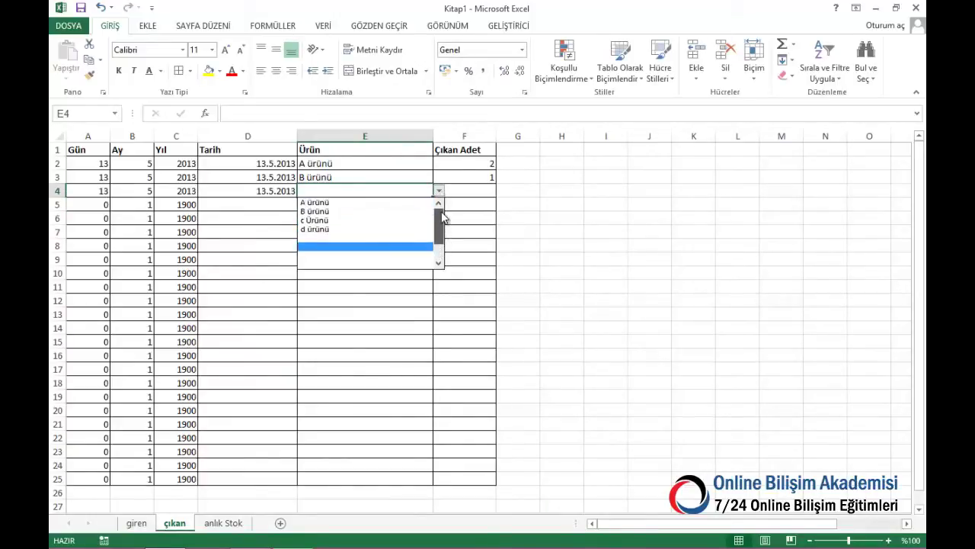
{"action": "left_click", "coordinate": [358, 220]}
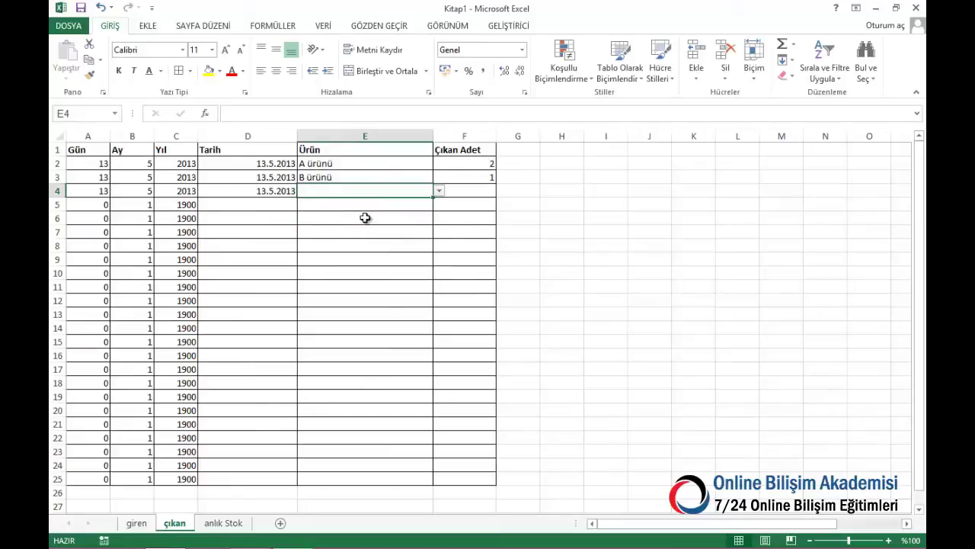
{"action": "left_click", "coordinate": [458, 190]}
{"action": "type", "text": "5"}
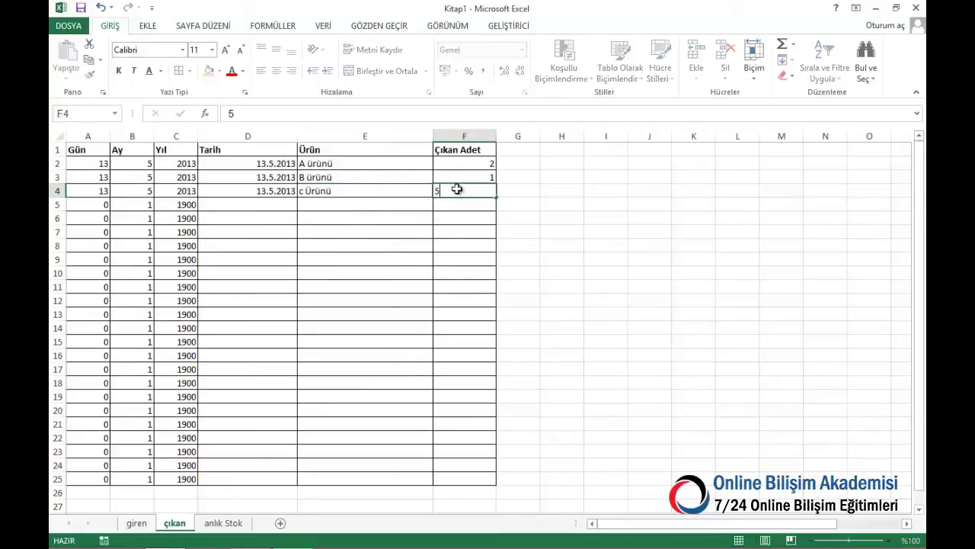
{"action": "key", "text": "Return"}
Add E ürünü as a new product in cell A7 of the anlık Stok sheet
{"action": "left_click", "coordinate": [211, 523]}
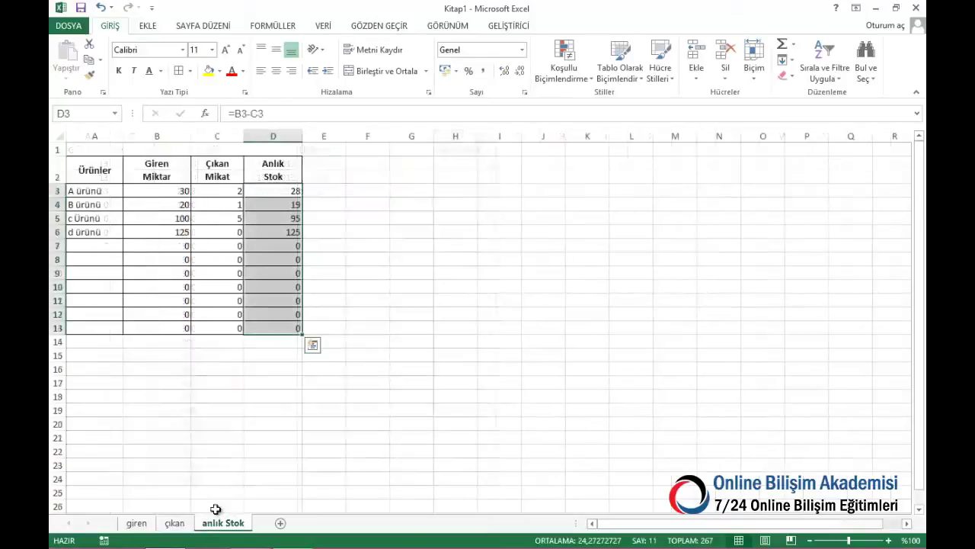
{"action": "left_click", "coordinate": [111, 245]}
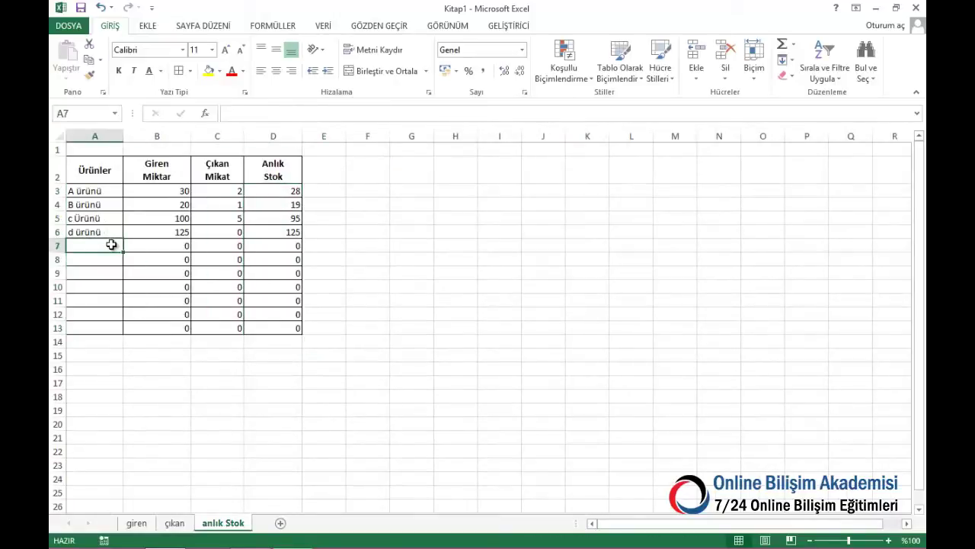
{"action": "type", "text": "E"}
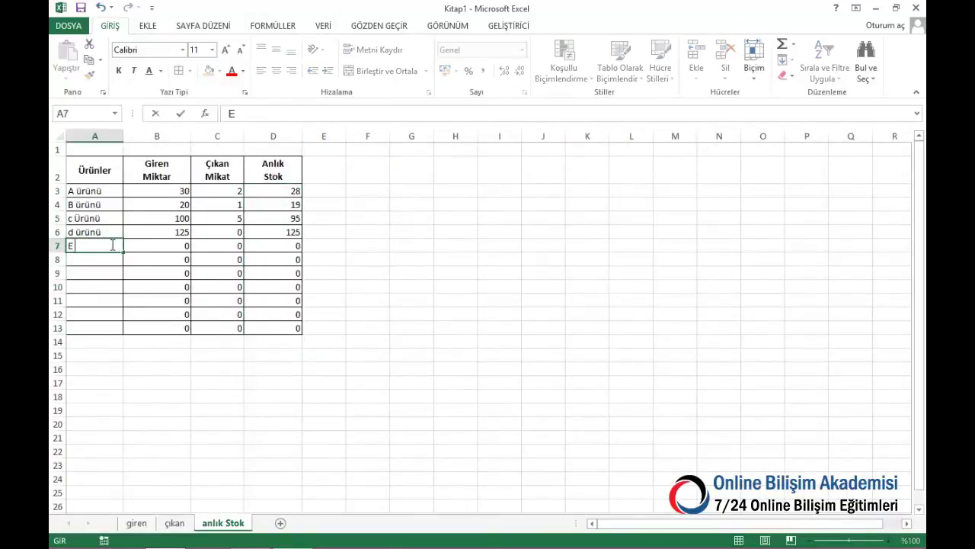
{"action": "type", "text": " ürünü"}
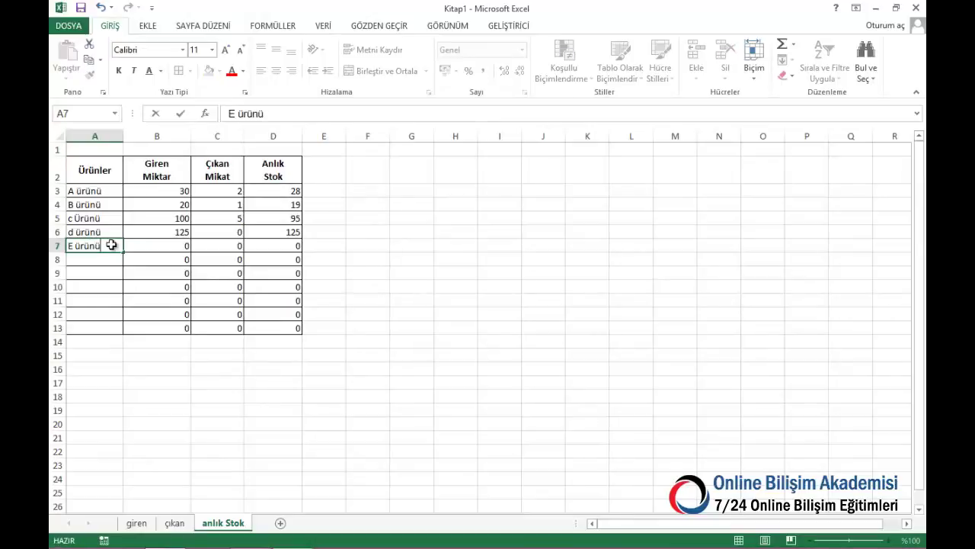
{"action": "left_click", "coordinate": [91, 263]}
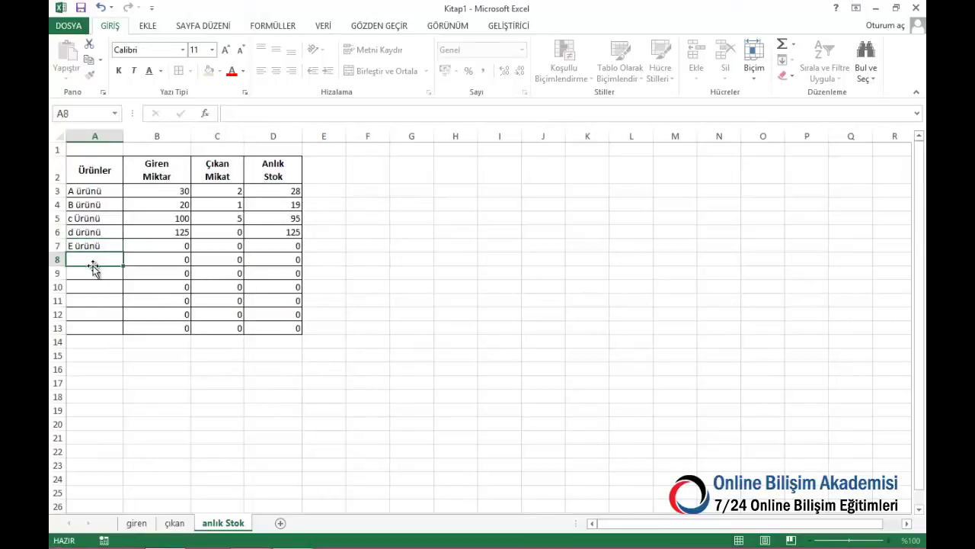
On the giren sheet, record date 13.5.2013, product E ürünü and quantity 200 in row 6
{"action": "left_click", "coordinate": [136, 523]}
{"action": "left_click", "coordinate": [243, 215]}
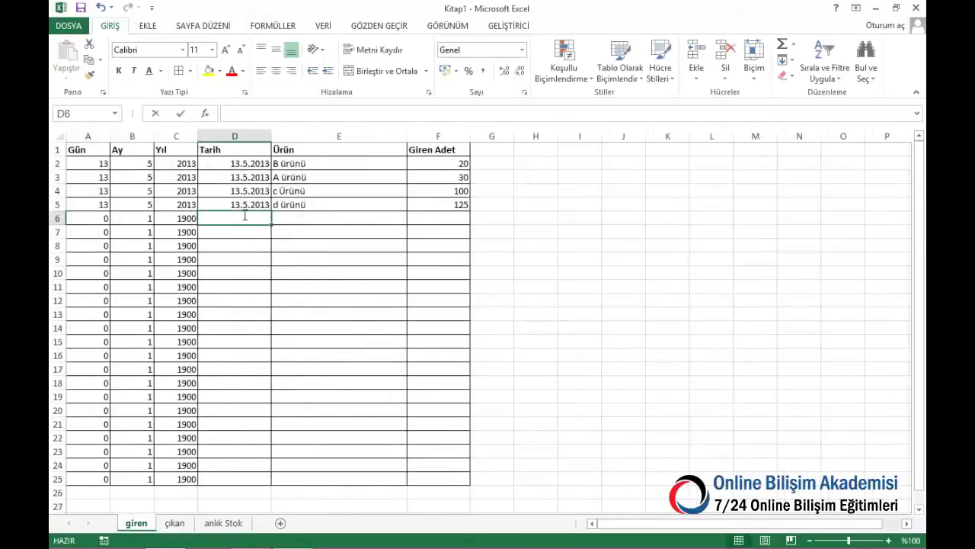
{"action": "key", "text": "ctrl+semicolon"}
{"action": "left_click", "coordinate": [339, 214]}
{"action": "left_click", "coordinate": [412, 218]}
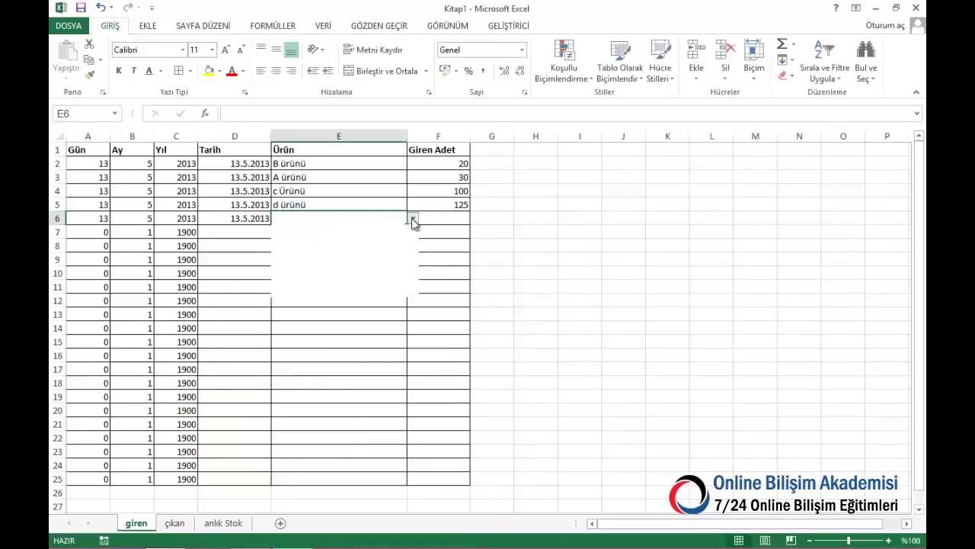
{"action": "scroll", "coordinate": [410, 242], "scroll_direction": "up", "scroll_amount": 1}
{"action": "scroll", "coordinate": [410, 242], "scroll_direction": "up", "scroll_amount": 2}
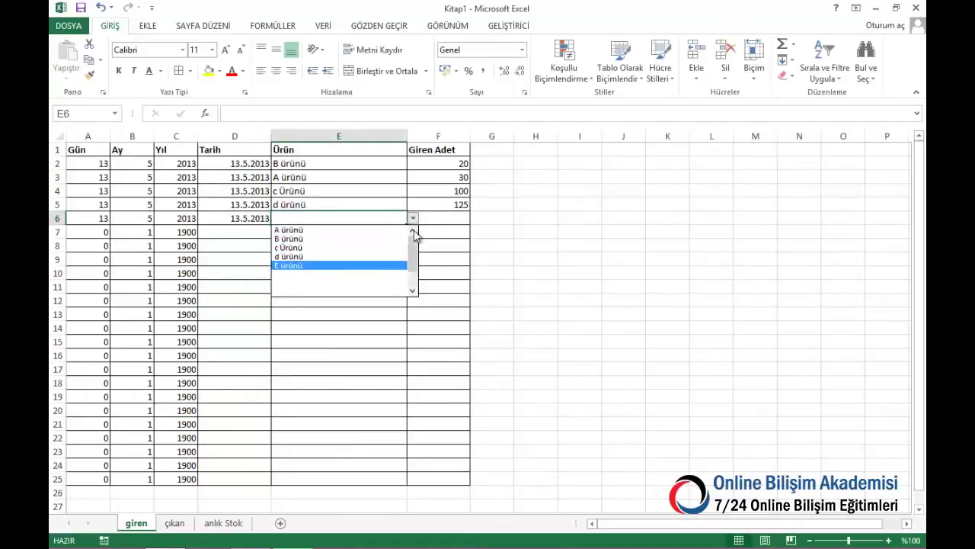
{"action": "left_click", "coordinate": [309, 268]}
{"action": "left_click", "coordinate": [432, 220]}
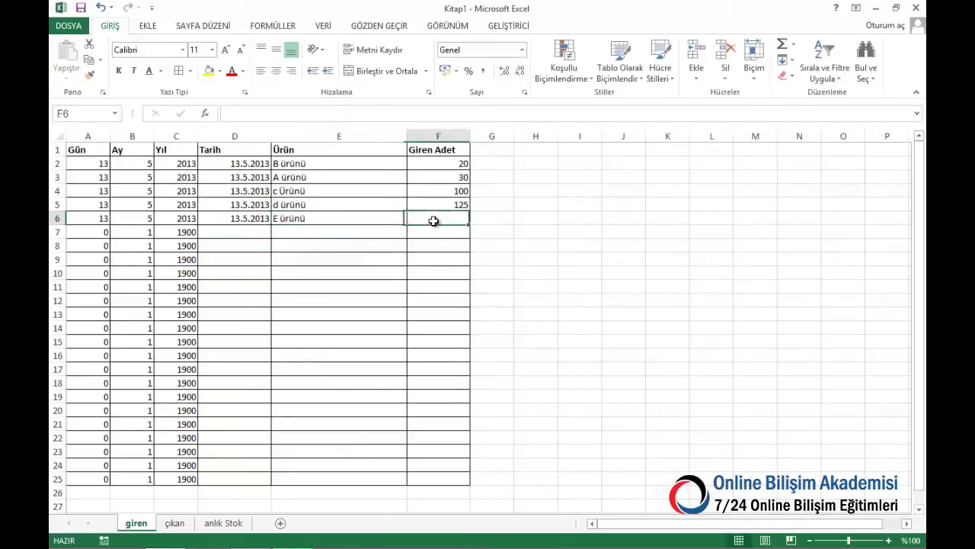
{"action": "type", "text": "200"}
{"action": "key", "text": "Return"}
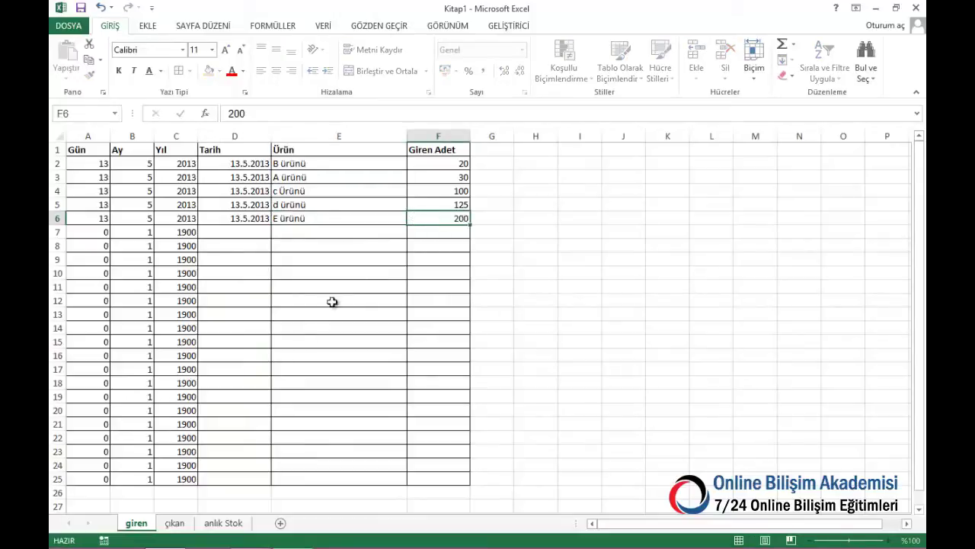
On the çıkan sheet, record date 13.5.2013, E ürünü and quantity 50 in row 5, then check anlık Stok
{"action": "left_click", "coordinate": [176, 523]}
{"action": "left_click", "coordinate": [247, 204]}
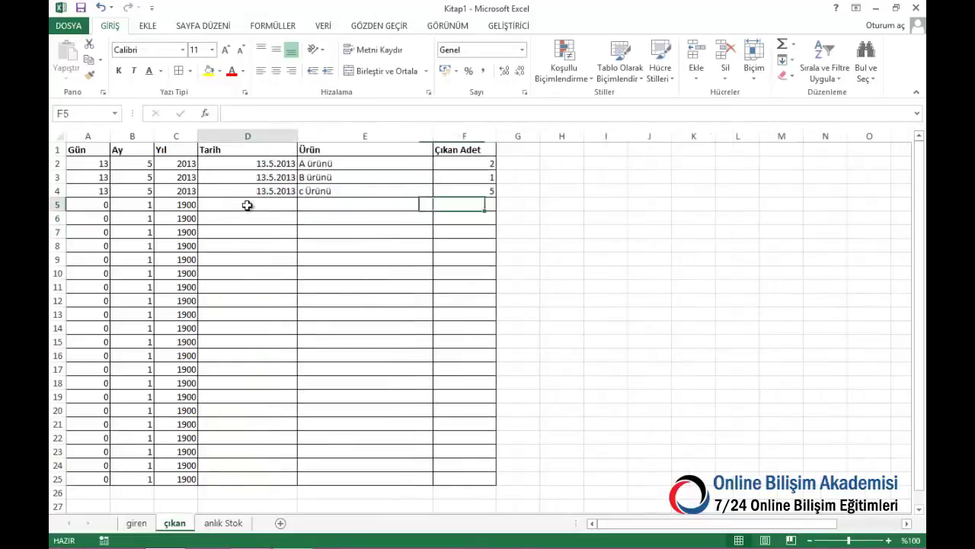
{"action": "key", "text": "ctrl+semicolon"}
{"action": "left_click", "coordinate": [350, 204]}
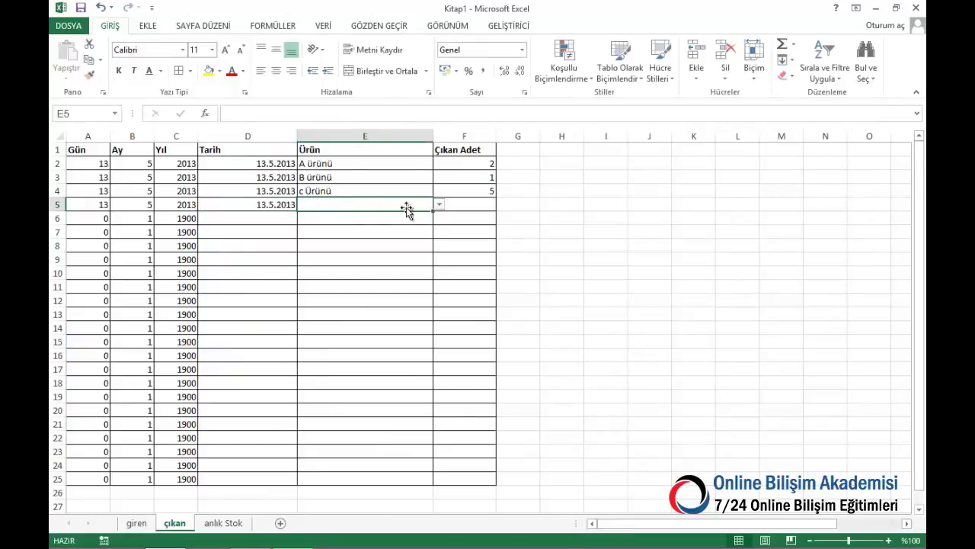
{"action": "left_click", "coordinate": [439, 204]}
{"action": "left_click", "coordinate": [427, 225]}
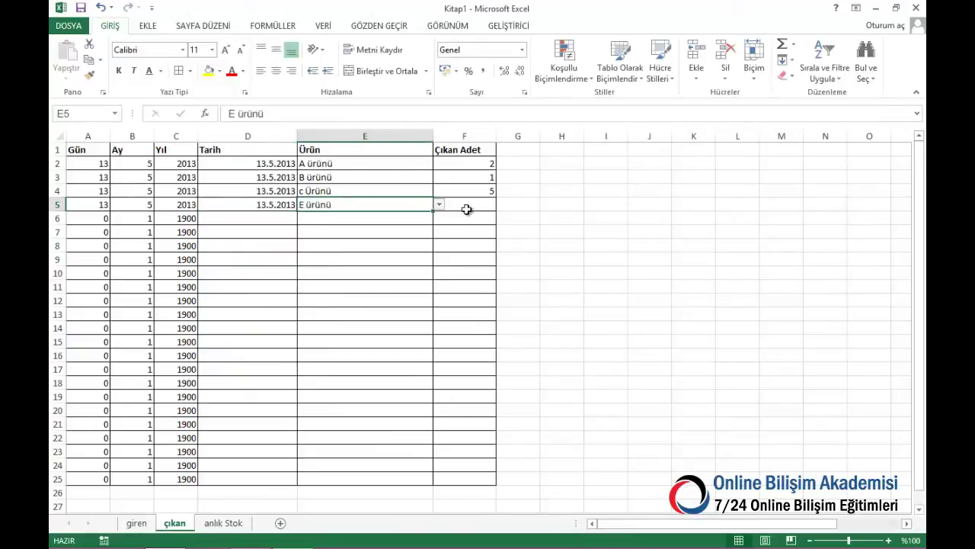
{"action": "left_click", "coordinate": [466, 206]}
{"action": "type", "text": "50"}
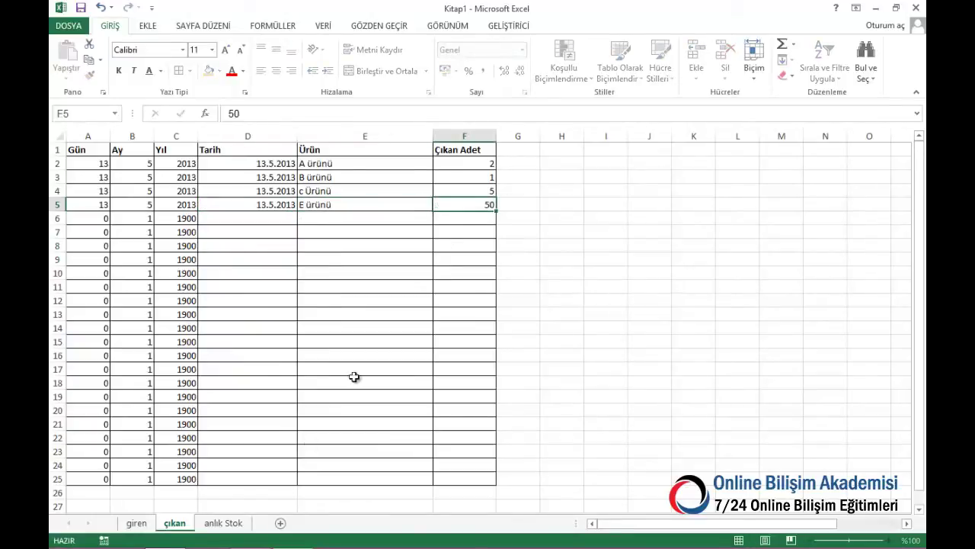
{"action": "key", "text": "Return"}
{"action": "left_click", "coordinate": [224, 525]}
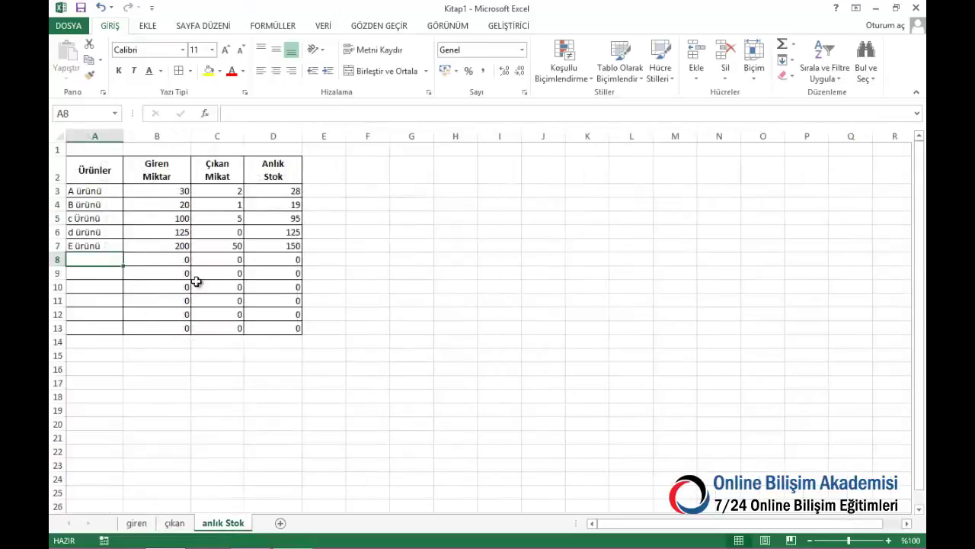
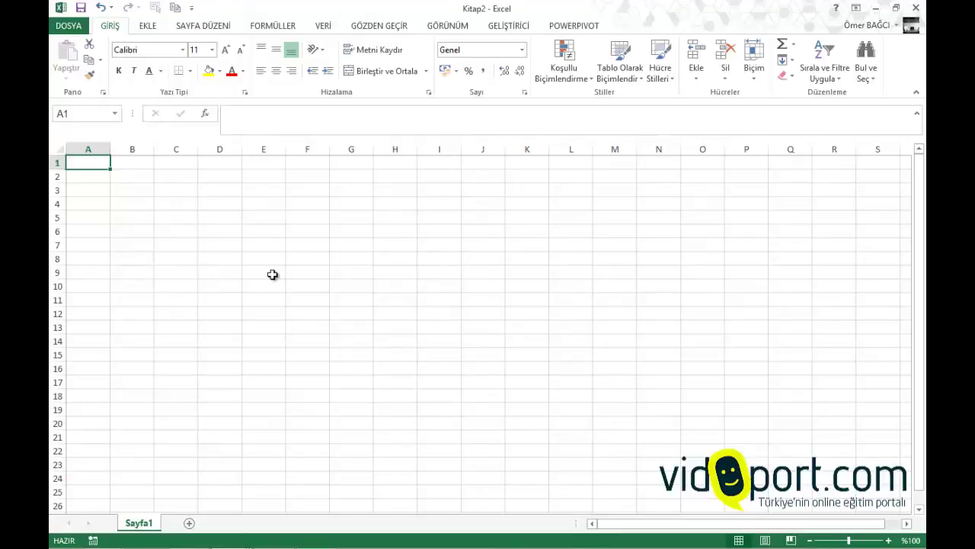
Enter the headers Ay, Yıl, Tarih and Tür in A1:D1
{"action": "type", "text": "Ay"}
{"action": "key", "text": "Tab"}
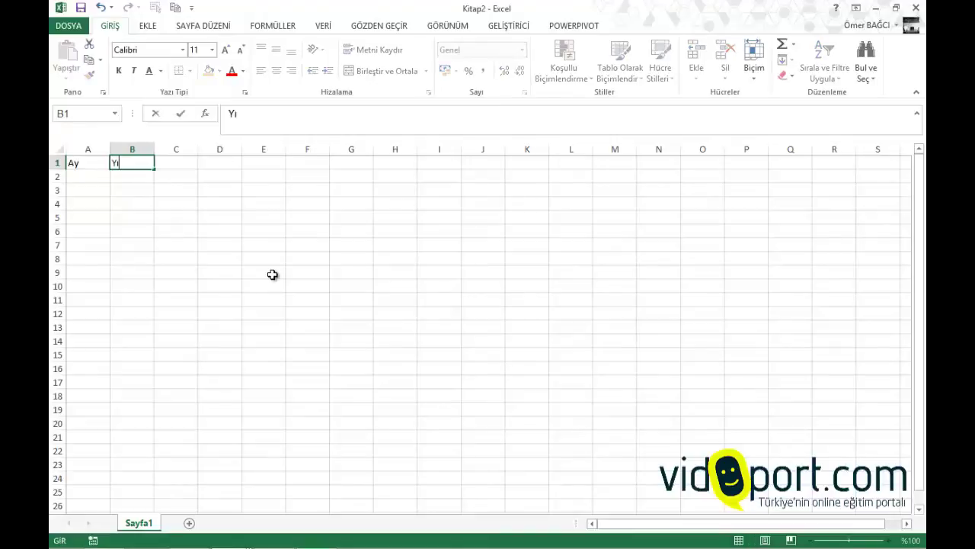
{"action": "type", "text": "Yıl"}
{"action": "key", "text": "Tab"}
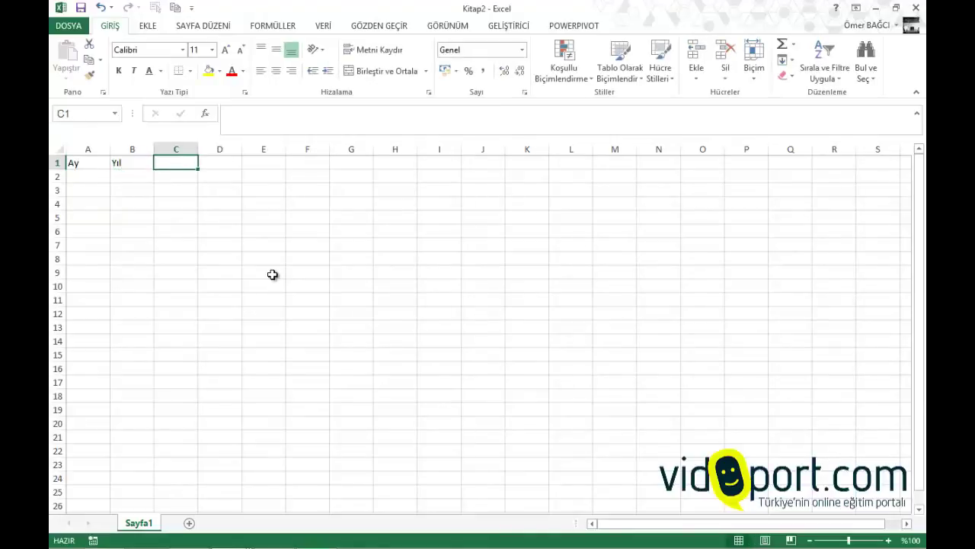
{"action": "type", "text": "Tarih"}
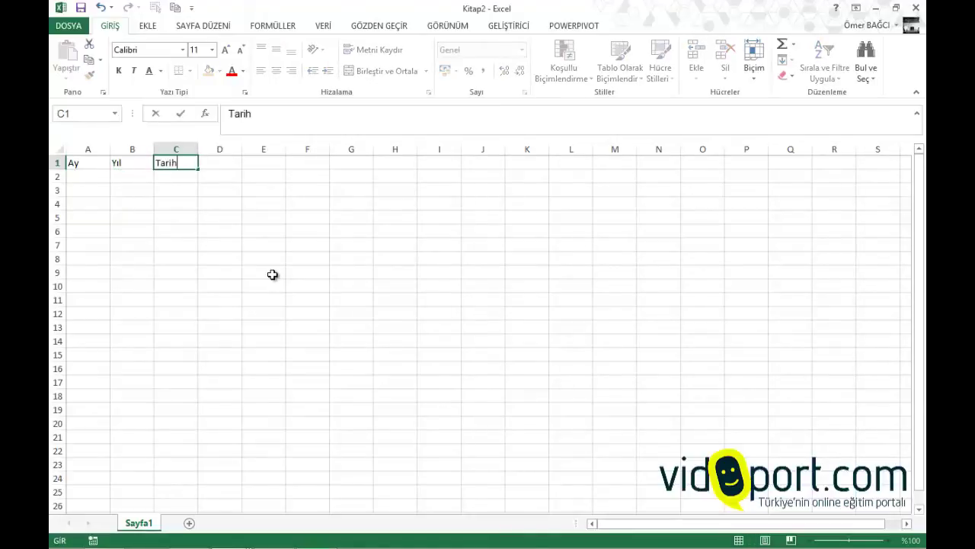
{"action": "key", "text": "Return"}
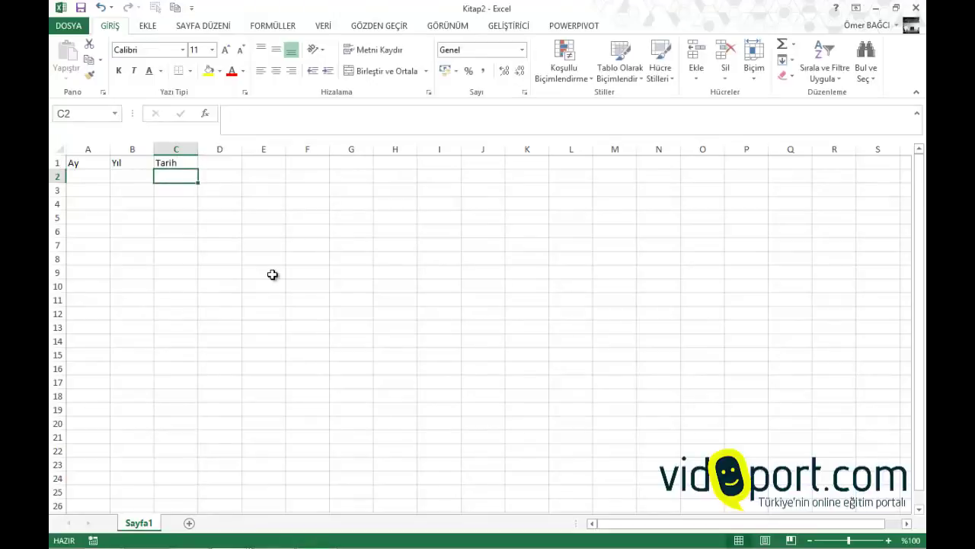
{"action": "key", "text": "Left"}
{"action": "key", "text": "Left"}
{"action": "key", "text": "Right"}
{"action": "key", "text": "Right"}
{"action": "key", "text": "Right"}
{"action": "key", "text": "Up"}
{"action": "type", "text": "Tür"}
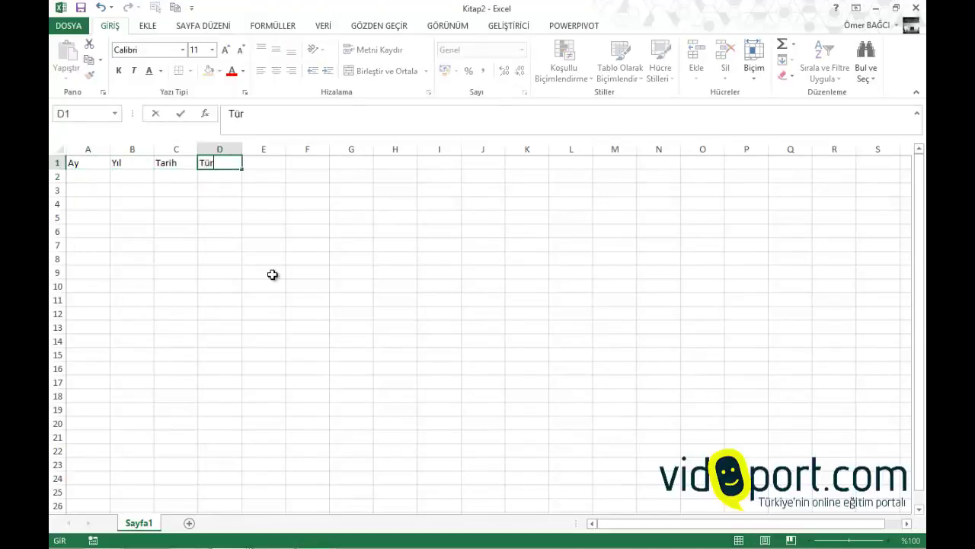
{"action": "key", "text": "Return"}
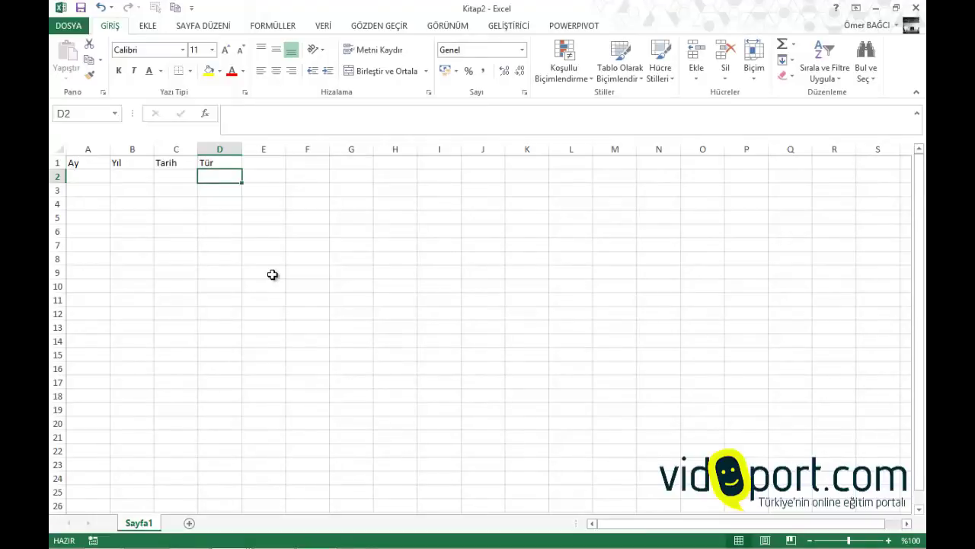
Add headers Açıklama, Açıklama-1, Açıklama-2 and Tutar in E1:H1, then widen column E
{"action": "key", "text": "Right"}
{"action": "key", "text": "Up"}
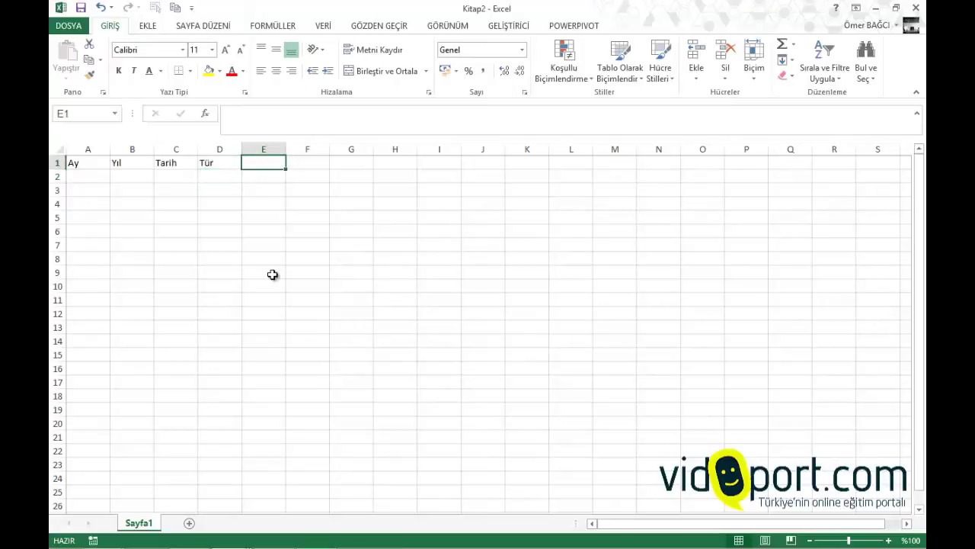
{"action": "type", "text": "Açıkla"}
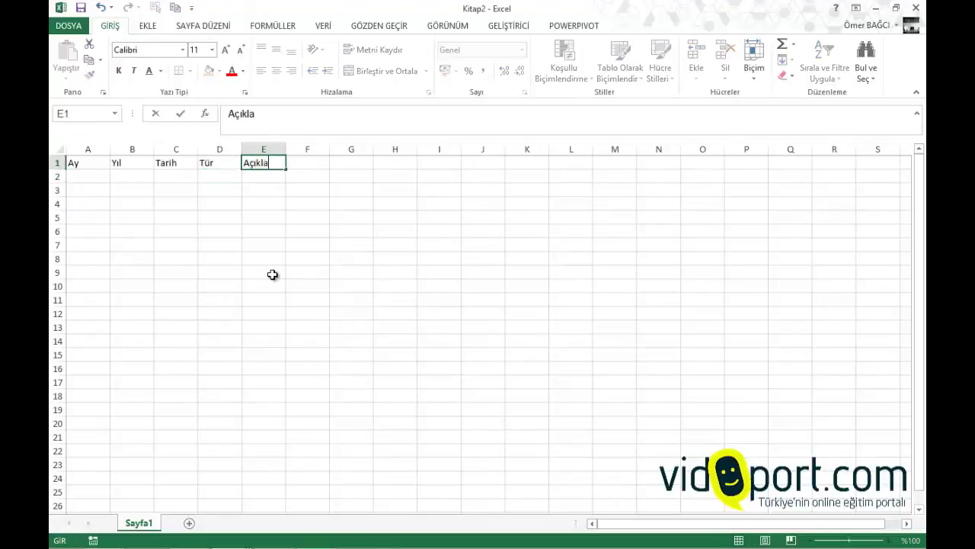
{"action": "type", "text": "m"}
{"action": "key", "text": "BackSpace"}
{"action": "type", "text": "ma"}
{"action": "key", "text": "Right"}
{"action": "type", "text": "Aç"}
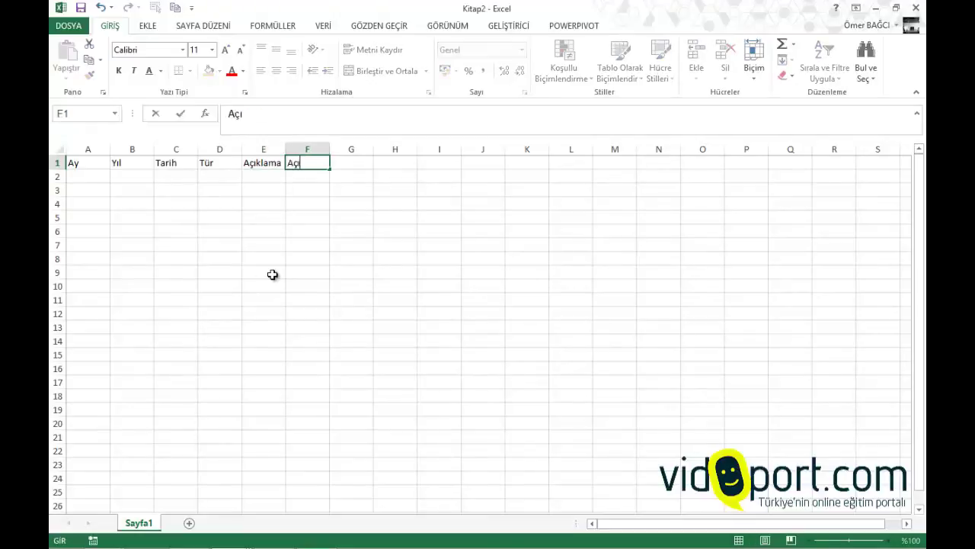
{"action": "type", "text": "ıklama"}
{"action": "type", "text": "-"}
{"action": "key", "text": "Right"}
{"action": "type", "text": "Açık"}
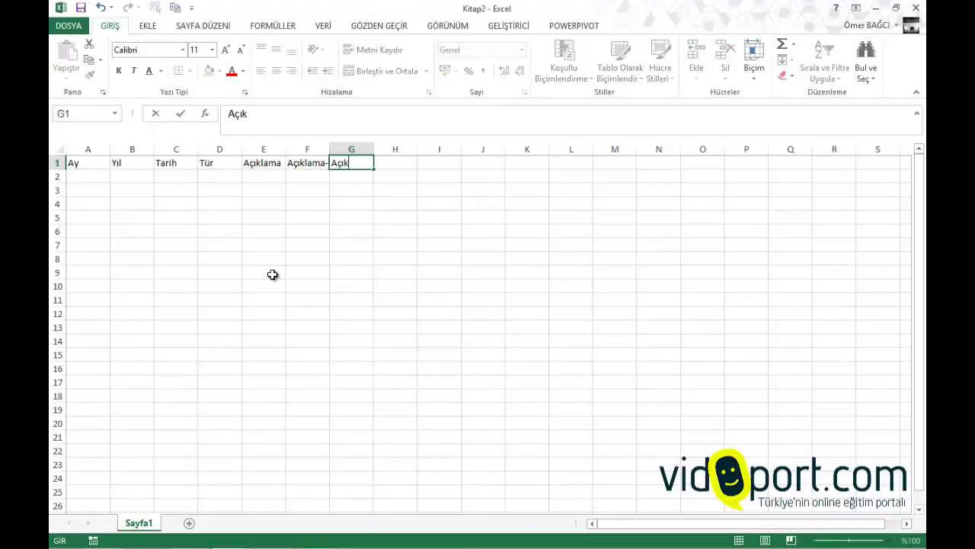
{"action": "type", "text": "lama"}
{"action": "type", "text": "-2"}
{"action": "key", "text": "Right"}
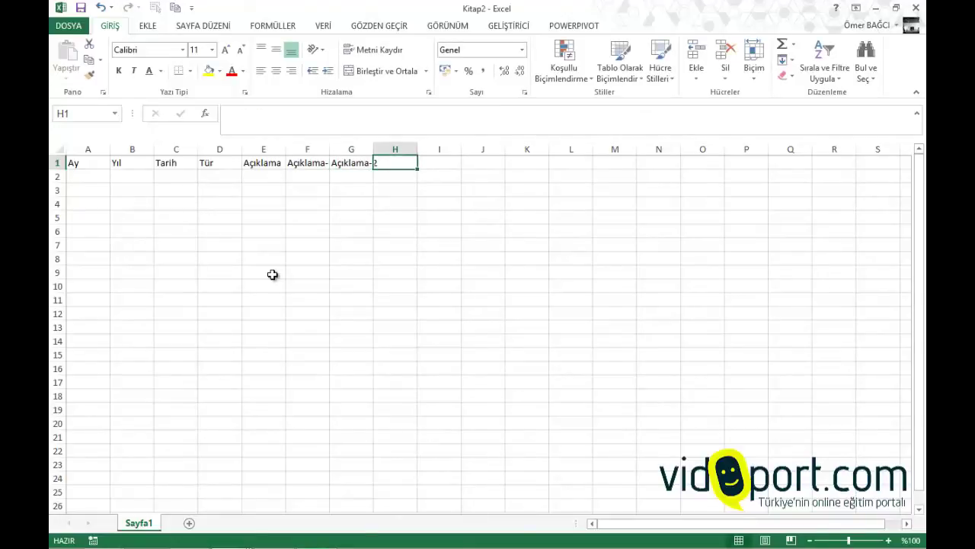
{"action": "type", "text": "Tutar"}
{"action": "key", "text": "Return"}
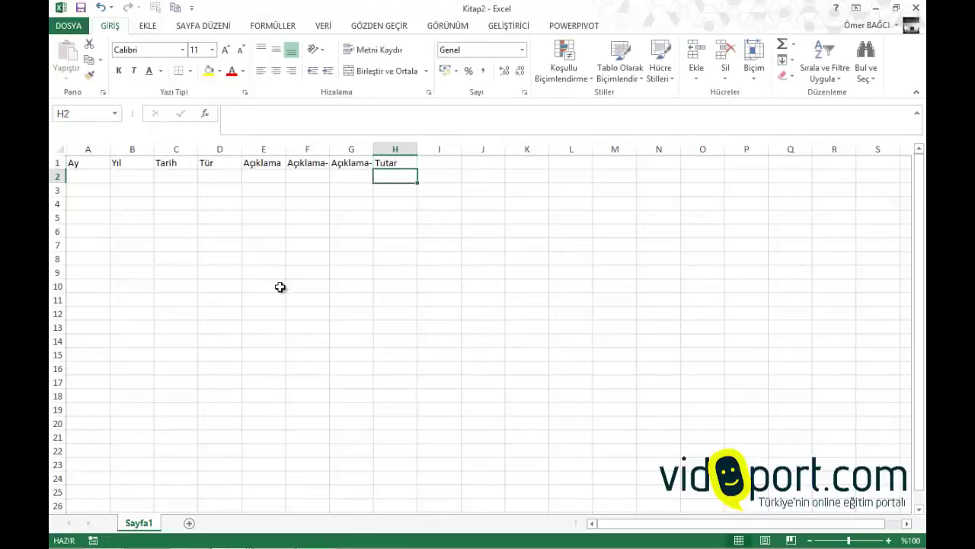
{"action": "left_click_drag", "start_coordinate": [286, 149], "coordinate": [495, 155]}
Fill D2:H2 with Gider, Araç, Yakıt, B6115 and amount 75
{"action": "left_click", "coordinate": [218, 173]}
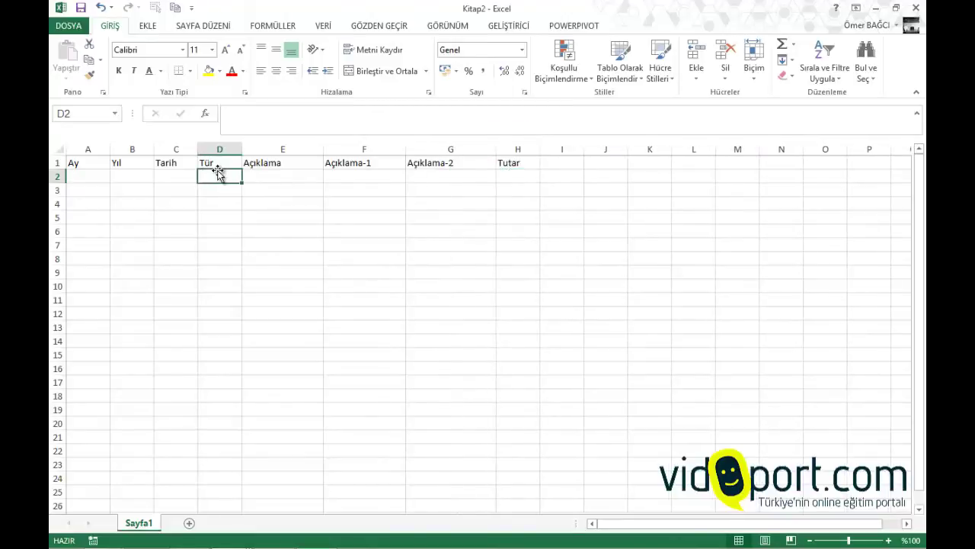
{"action": "type", "text": "Gider"}
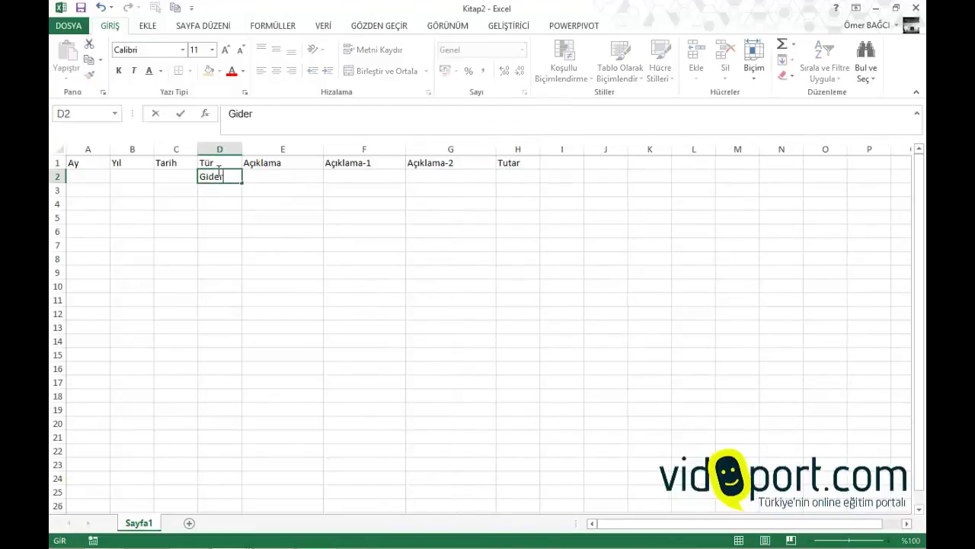
{"action": "key", "text": "Tab"}
{"action": "type", "text": "Ara"}
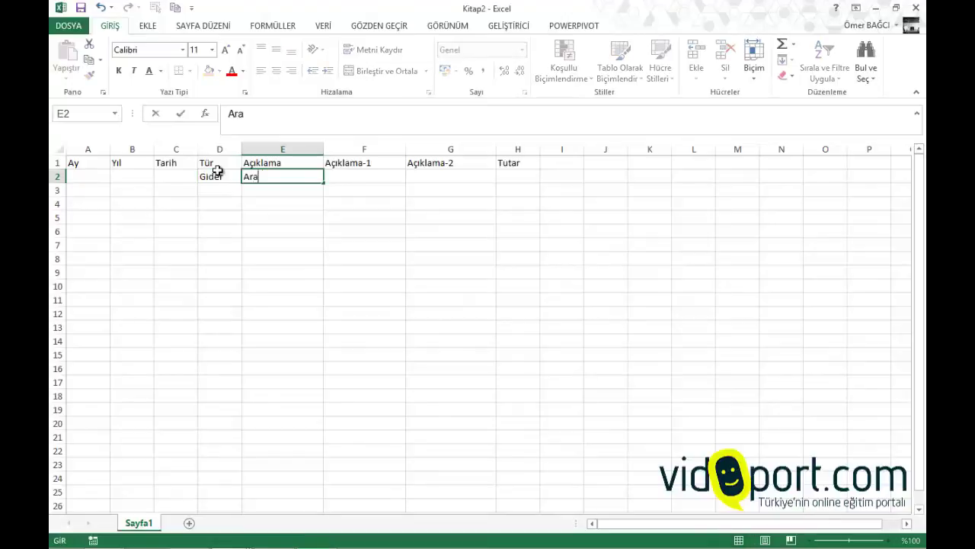
{"action": "type", "text": "ç"}
{"action": "key", "text": "Tab"}
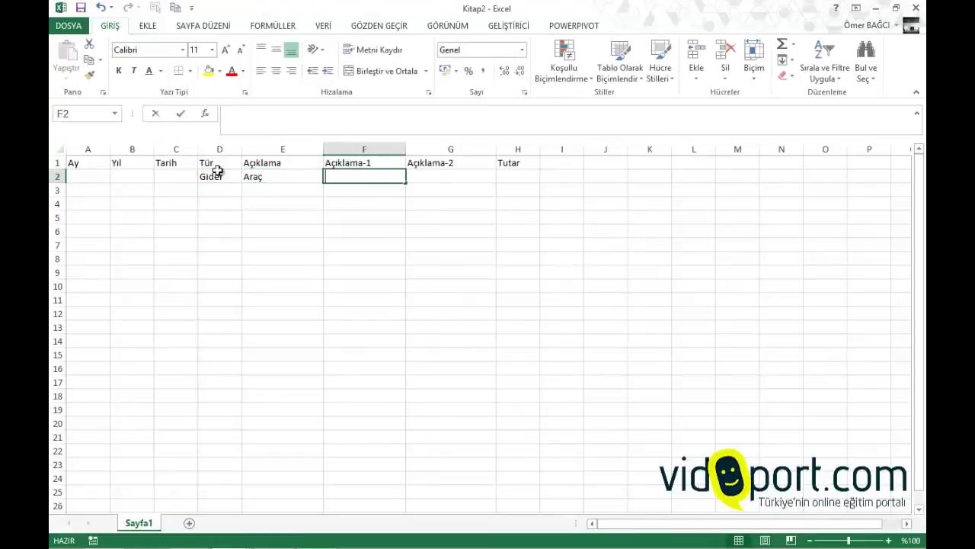
{"action": "type", "text": "Yaki"}
{"action": "type", "text": "t"}
{"action": "key", "text": "Tab"}
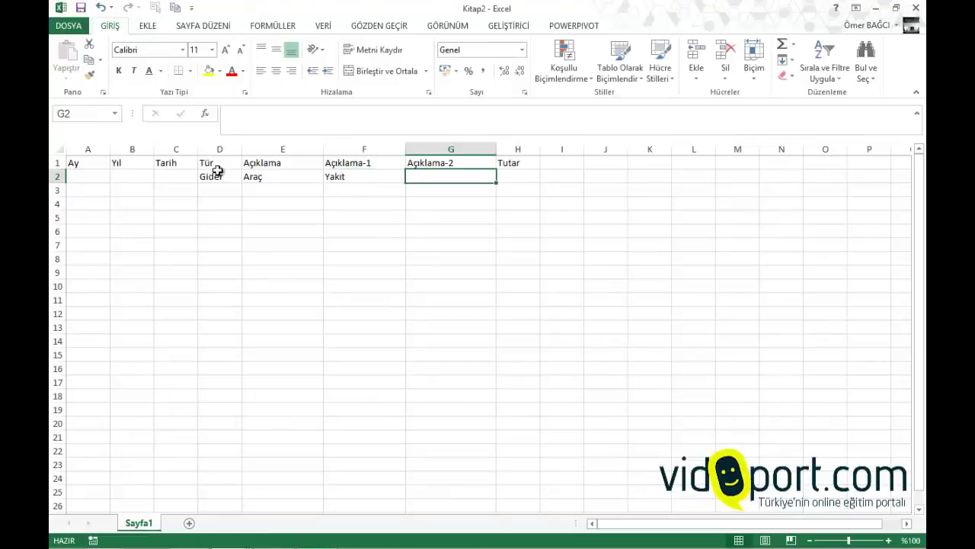
{"action": "type", "text": "611"}
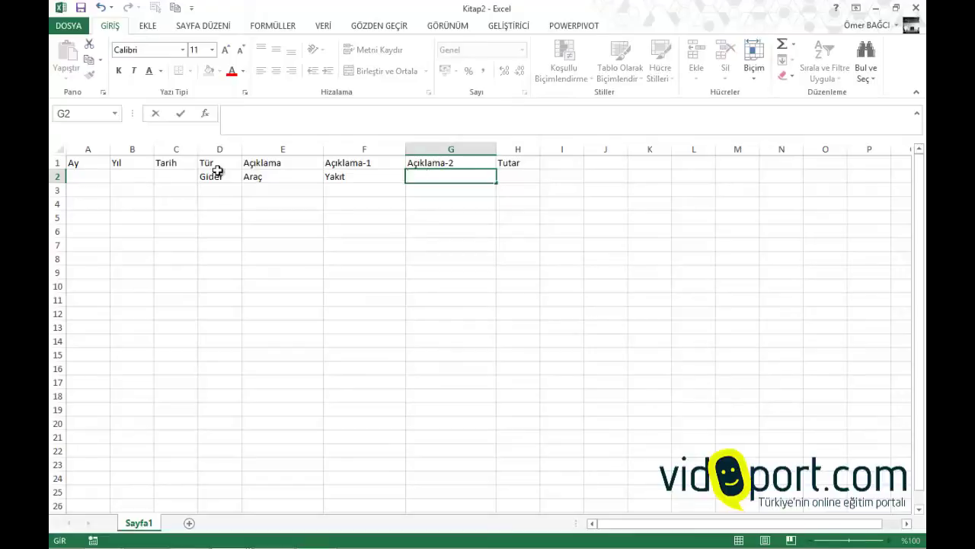
{"action": "type", "text": "6115"}
{"action": "key", "text": "Tab"}
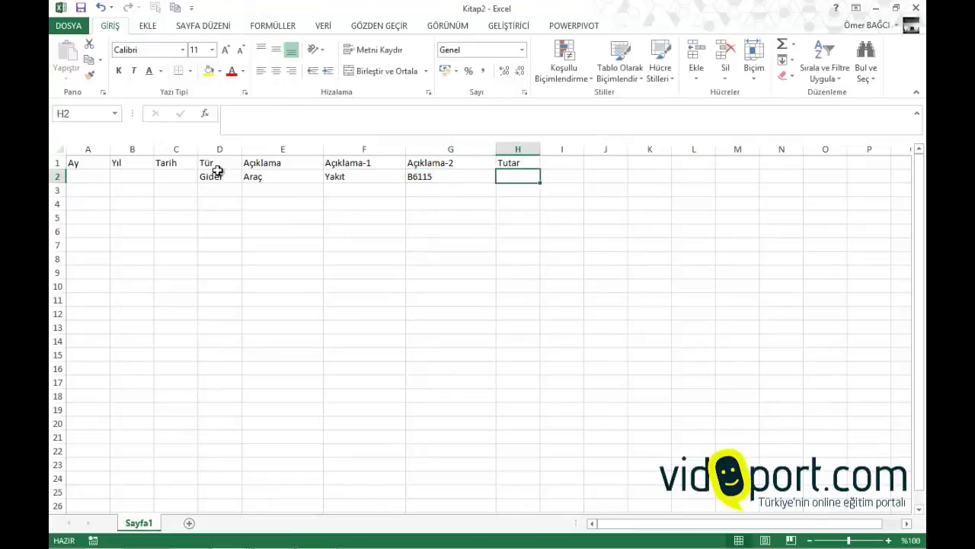
{"action": "type", "text": "75"}
{"action": "key", "text": "Return"}
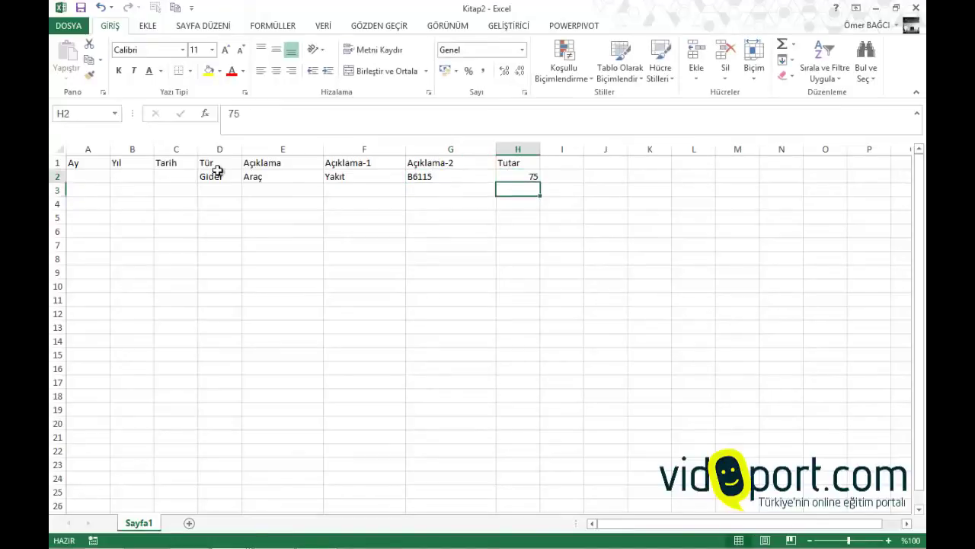
Enter the date 3.12.2013 in C2
{"action": "key", "text": "Up"}
{"action": "key", "text": "Left"}
{"action": "key", "text": "Left"}
{"action": "key", "text": "Left"}
{"action": "key", "text": "Left"}
{"action": "key", "text": "Left"}
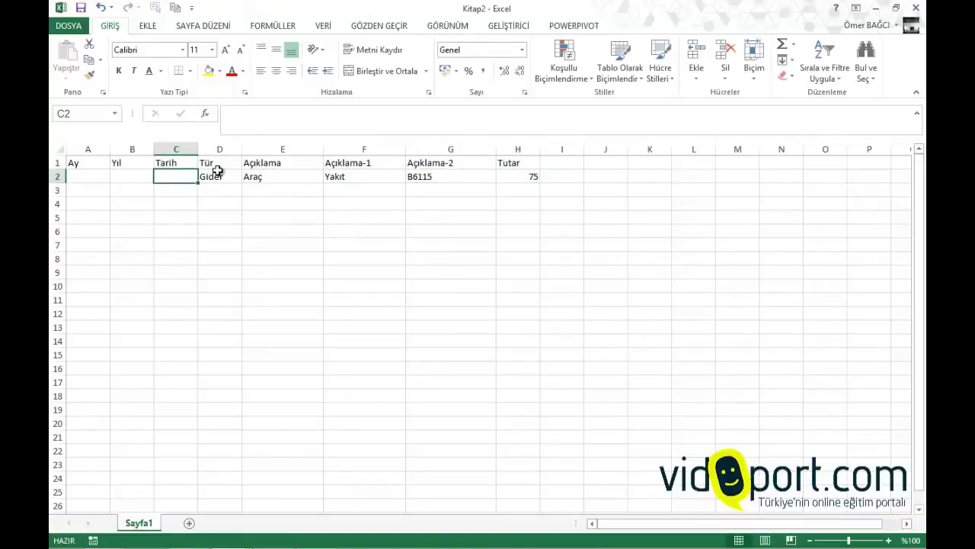
{"action": "type", "text": "3.12.2013"}
{"action": "key", "text": "Return"}
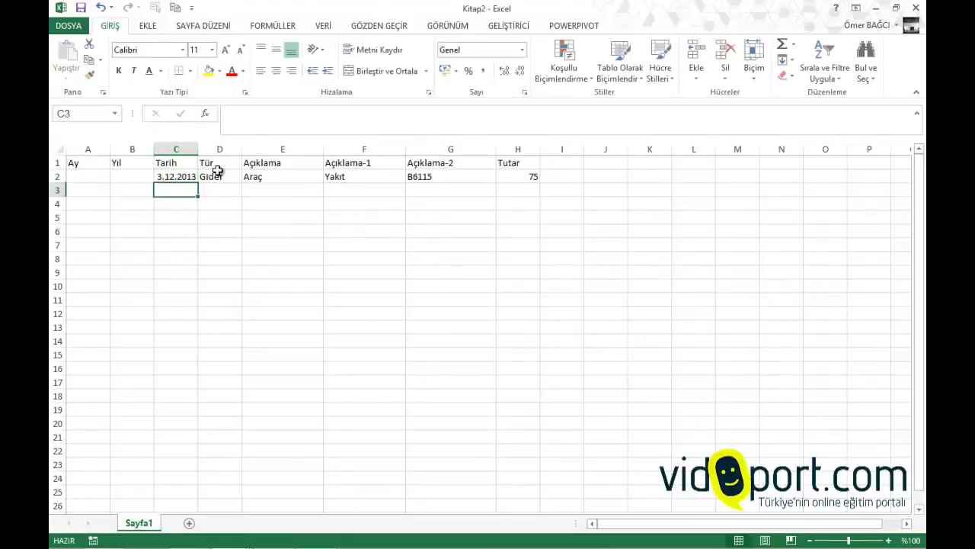
Enter =AY(C2) in A2 to extract the month from the date
{"action": "left_click", "coordinate": [89, 180]}
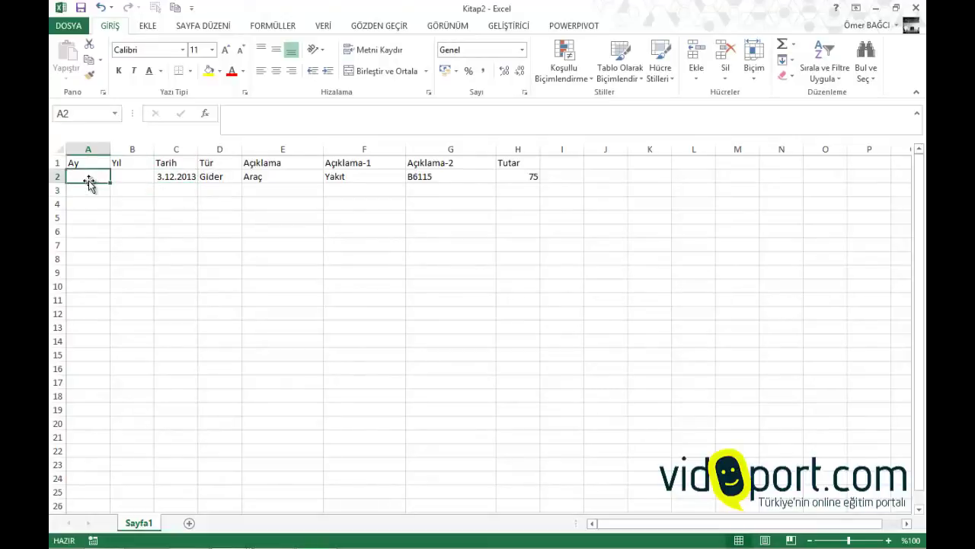
{"action": "type", "text": "=ay"}
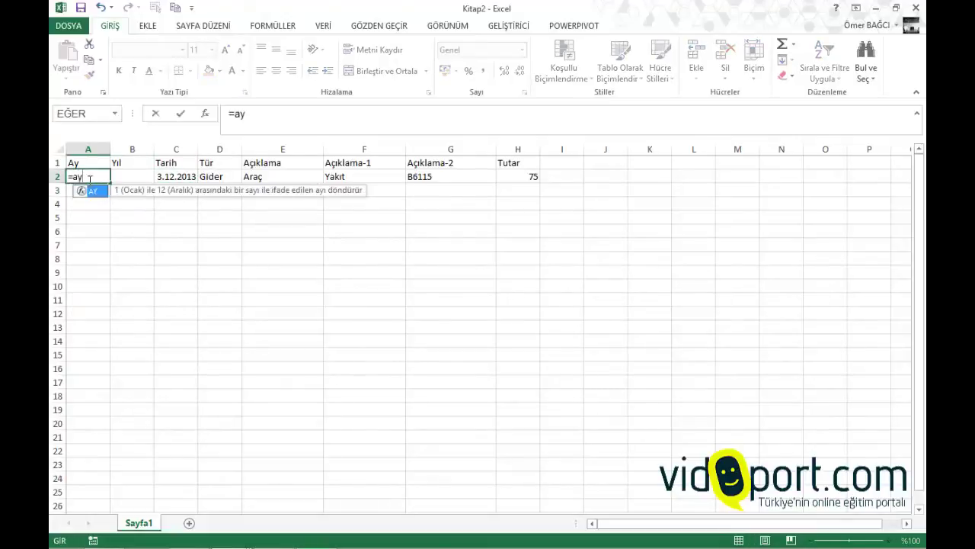
{"action": "type", "text": "("}
{"action": "left_click", "coordinate": [183, 176]}
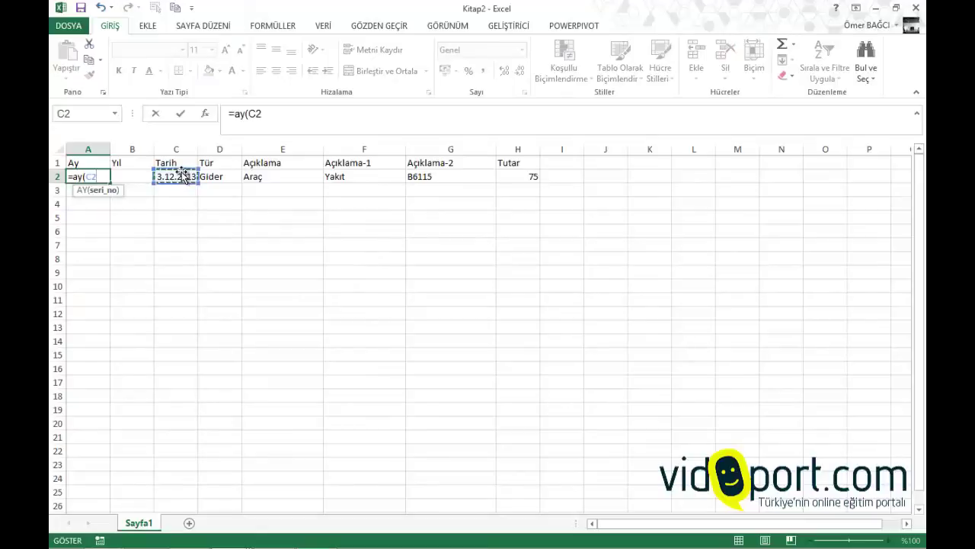
{"action": "type", "text": ")"}
{"action": "key", "text": "Return"}
{"action": "key", "text": "Up"}
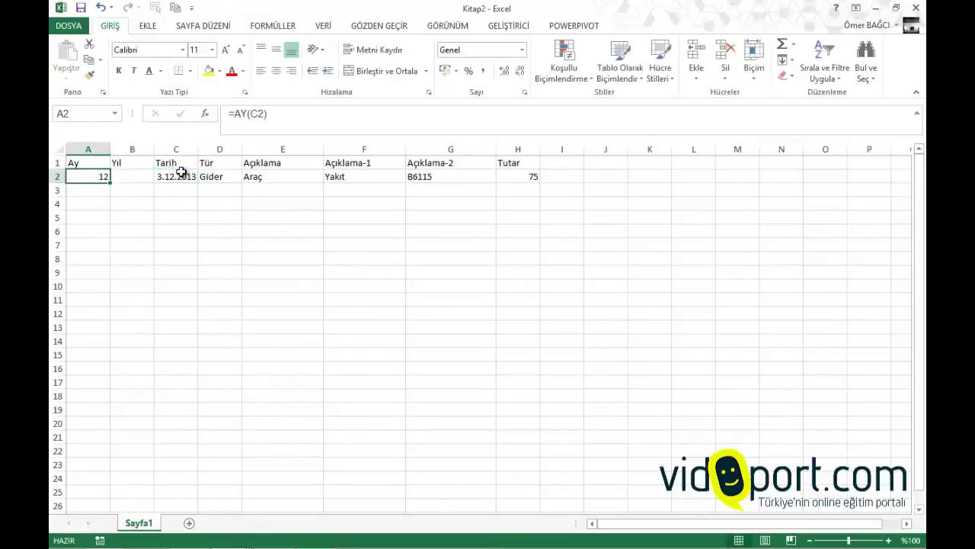
Enter =YIL(C2) in B2, then copy both A2:B2 formulas down the columns
{"action": "key", "text": "Right"}
{"action": "type", "text": "="}
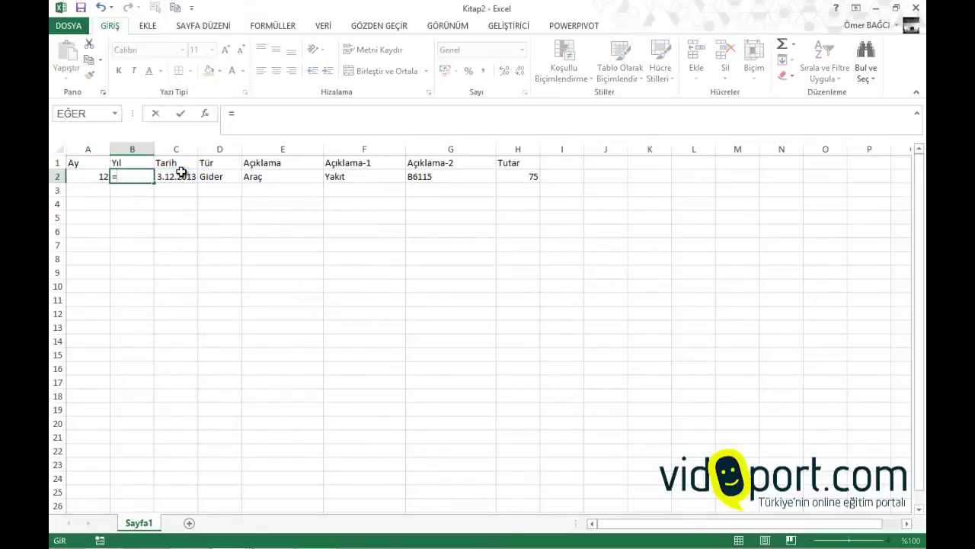
{"action": "type", "text": "Yıl("}
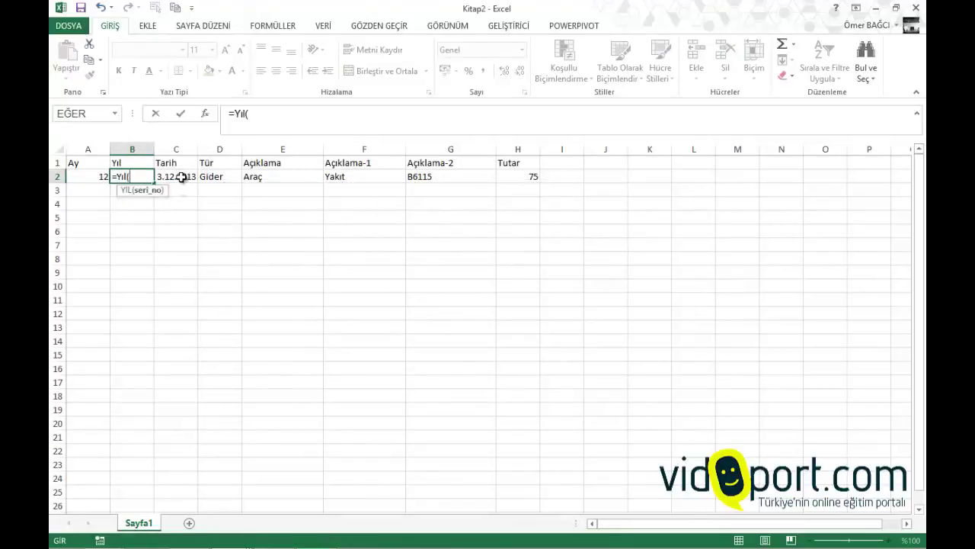
{"action": "left_click", "coordinate": [183, 174]}
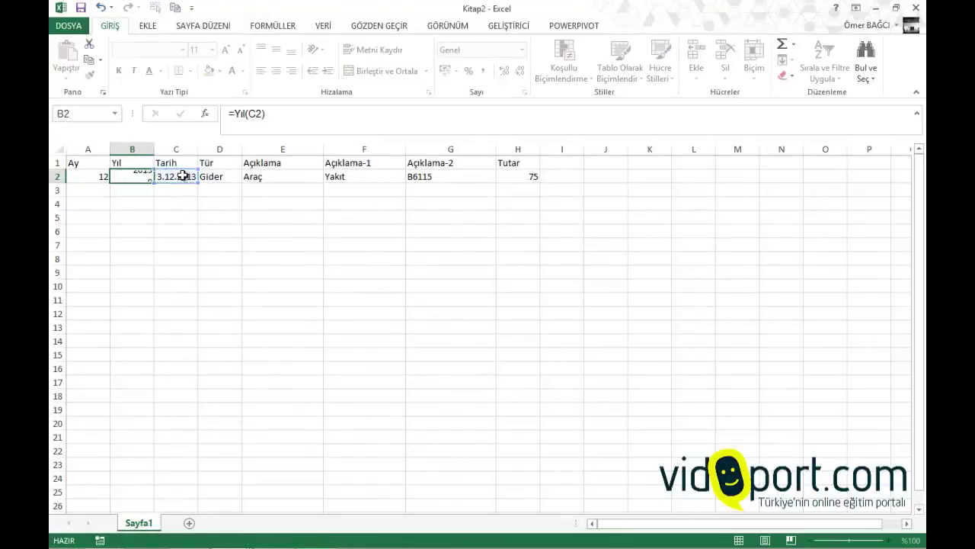
{"action": "key", "text": "Return"}
{"action": "left_click", "coordinate": [102, 174]}
{"action": "mouse_move", "coordinate": [102, 175]}
{"action": "left_mouse_down"}
{"action": "mouse_move", "coordinate": [135, 175]}
{"action": "mouse_move", "coordinate": [118, 491]}
{"action": "left_mouse_up"}
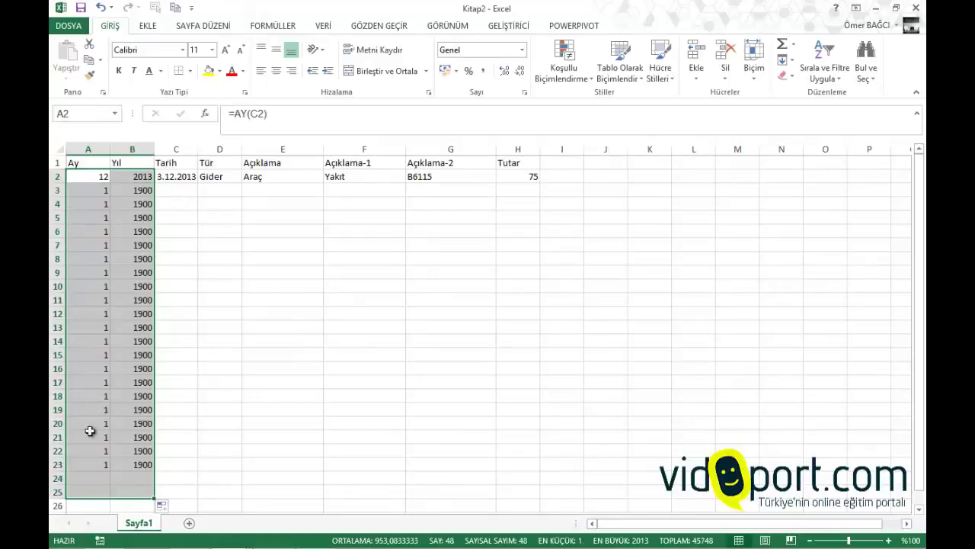
Fill the Tarih date down to row 25 and widen column C to show full dates
{"action": "left_click", "coordinate": [184, 176]}
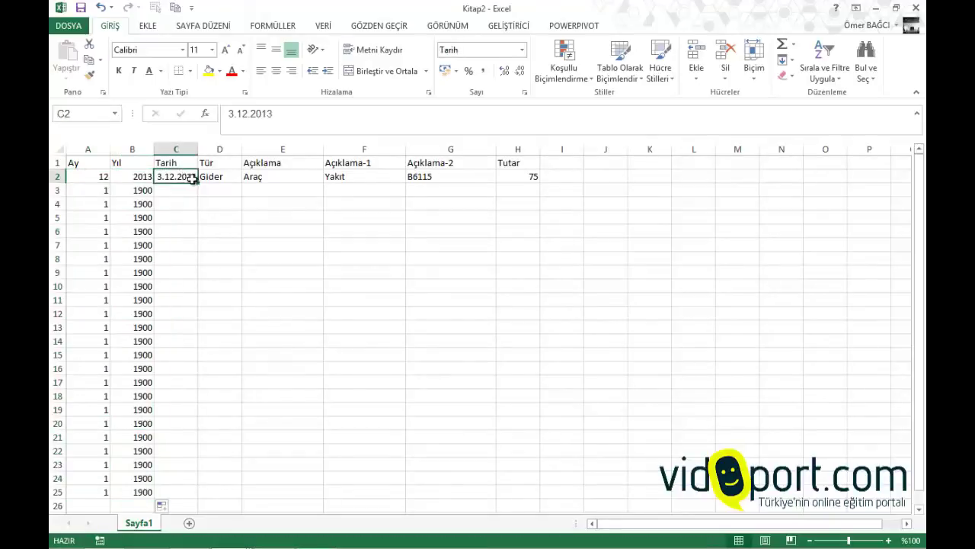
{"action": "left_click_drag", "start_coordinate": [197, 184], "coordinate": [181, 491]}
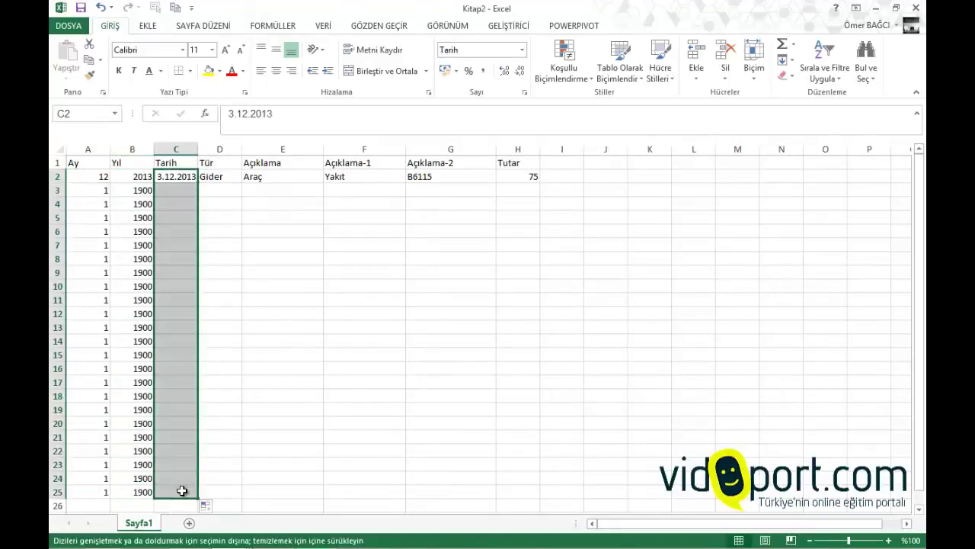
{"action": "double_click", "coordinate": [199, 146]}
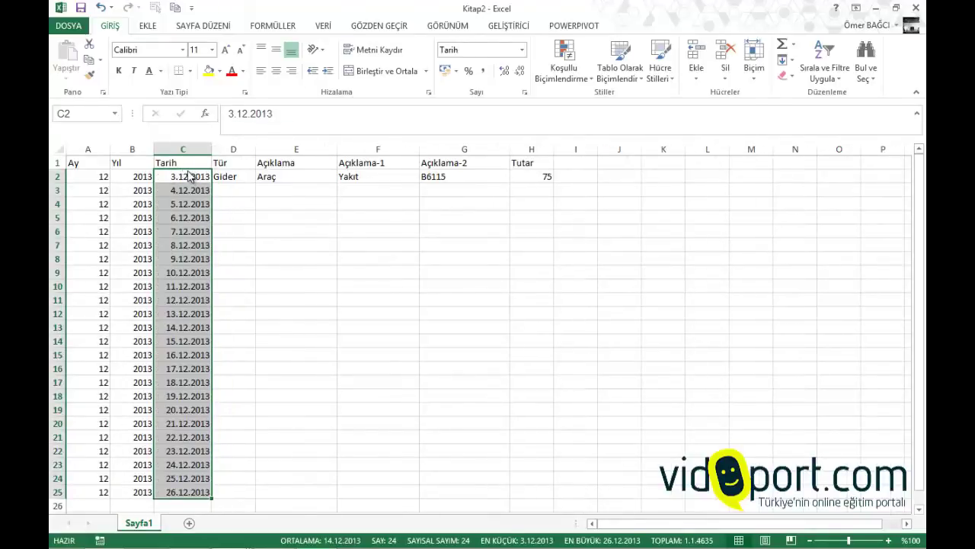
Change C2 to 3.10.2013 and fill October dates down through row 8
{"action": "left_click_drag", "start_coordinate": [235, 113], "coordinate": [247, 114]}
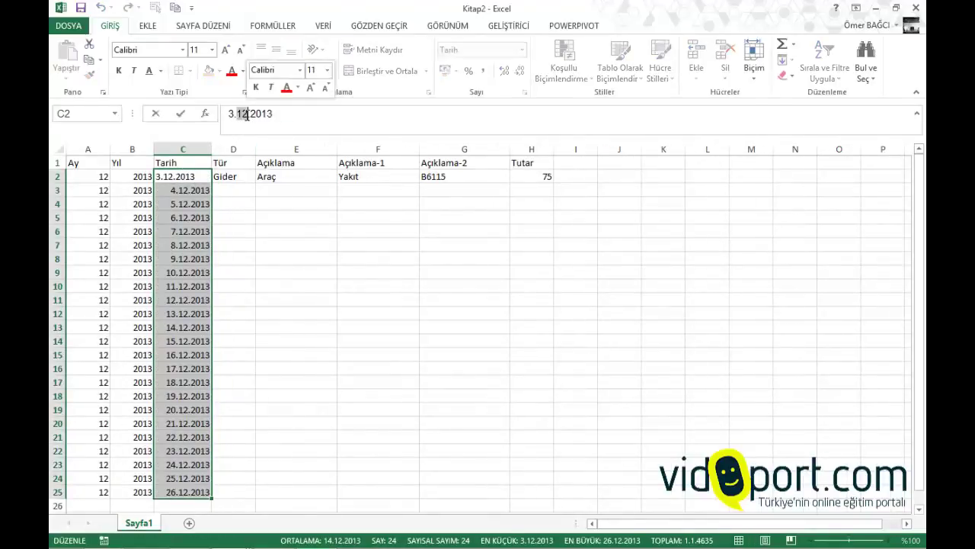
{"action": "type", "text": "10"}
{"action": "key", "text": "Return"}
{"action": "left_click", "coordinate": [200, 176]}
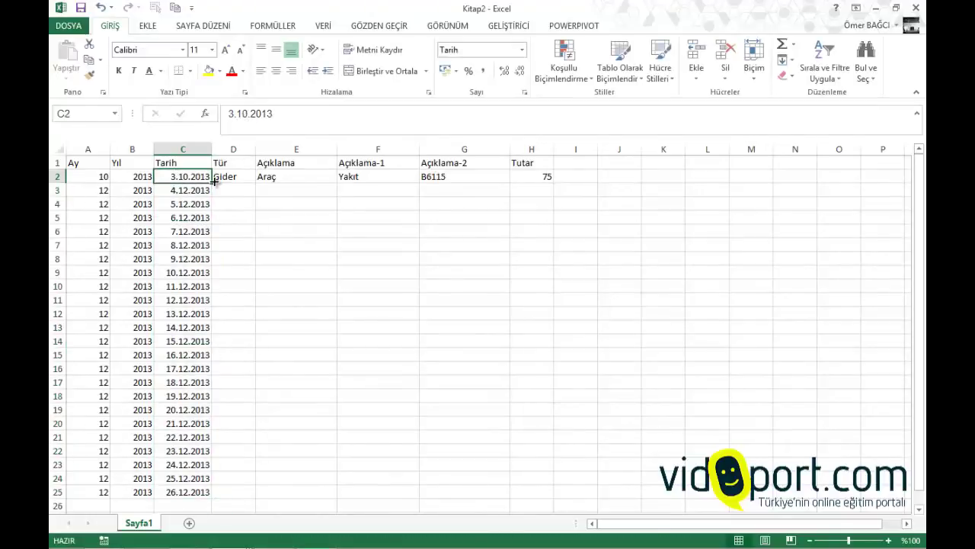
{"action": "left_click_drag", "start_coordinate": [215, 180], "coordinate": [213, 265]}
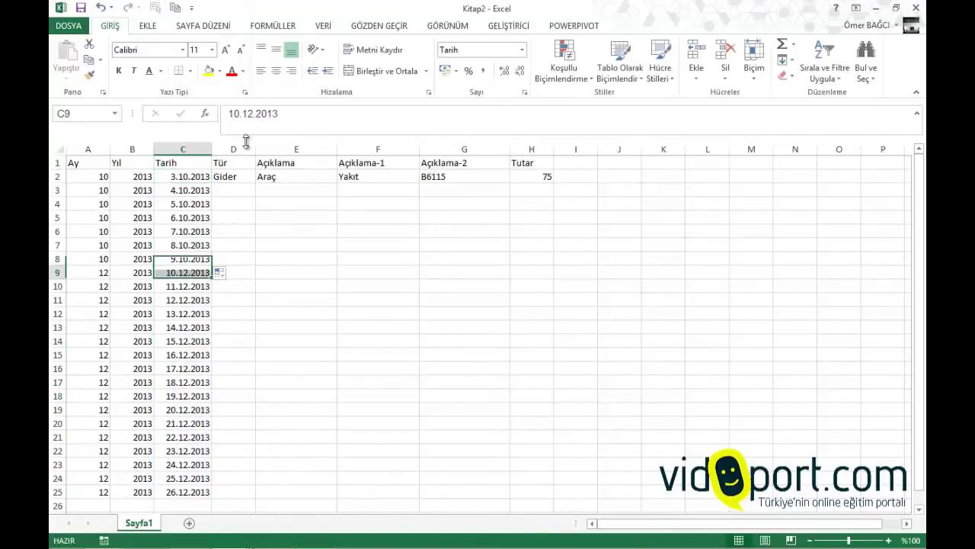
Change C9 to 10.11.2013 and fill November dates down through row 18
{"action": "left_click", "coordinate": [249, 114]}
{"action": "double_click", "coordinate": [249, 114]}
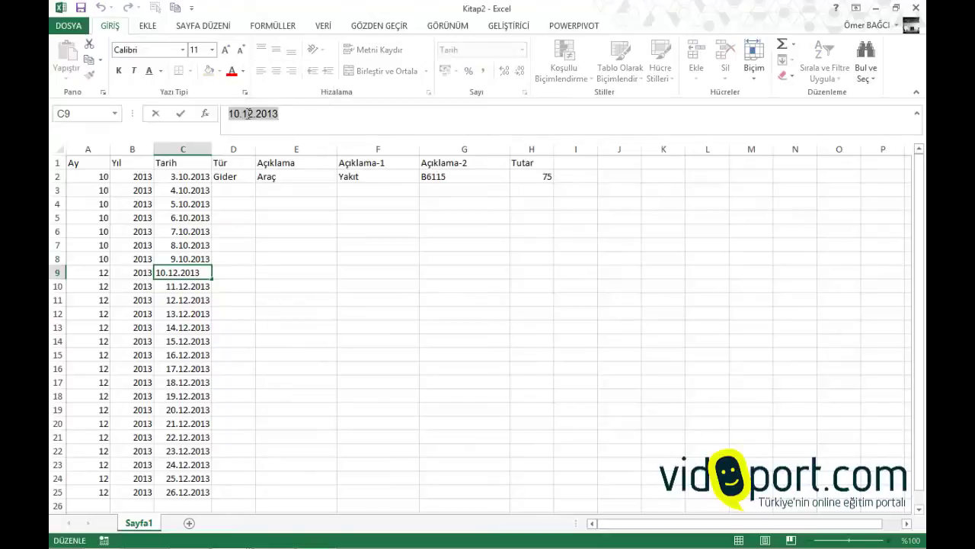
{"action": "left_click", "coordinate": [249, 113]}
{"action": "key", "text": "BackSpace"}
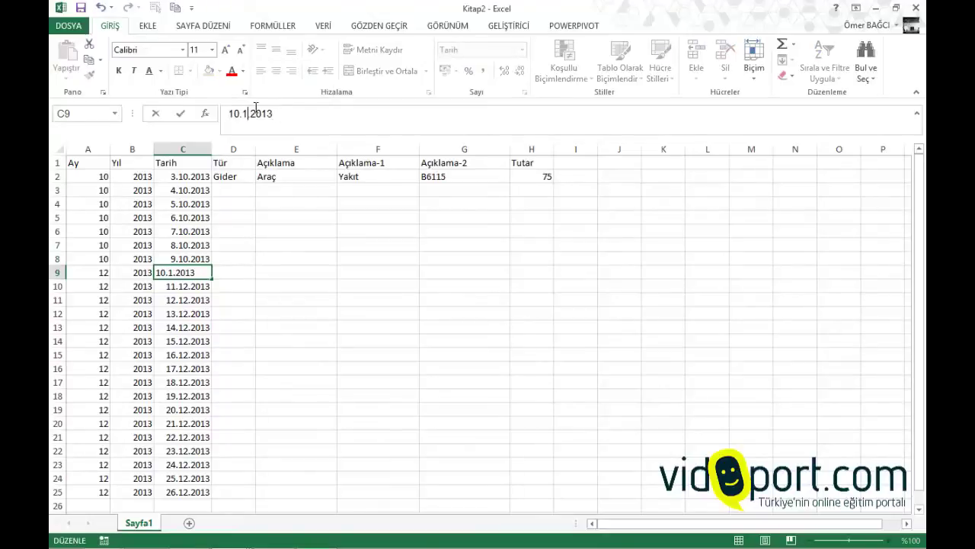
{"action": "type", "text": "1"}
{"action": "key", "text": "Return"}
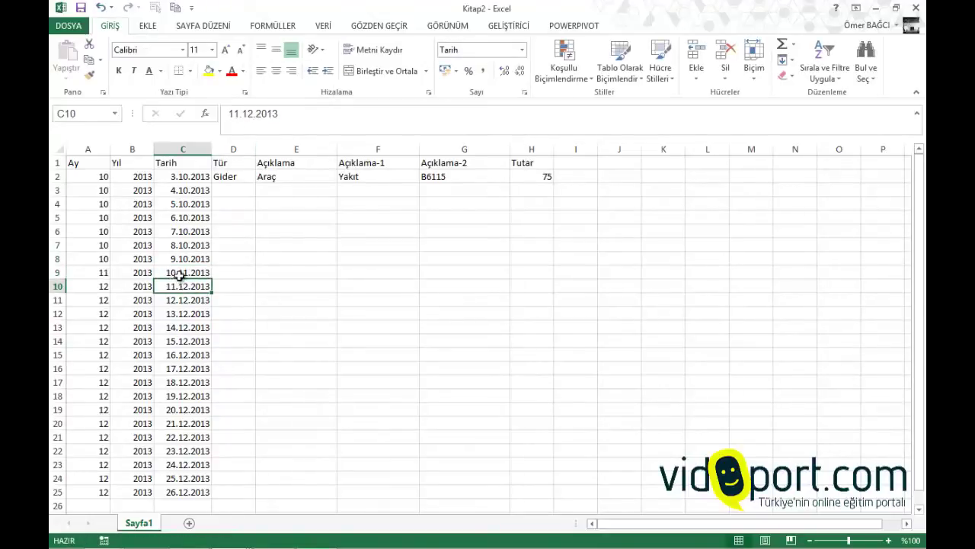
{"action": "left_click", "coordinate": [179, 274]}
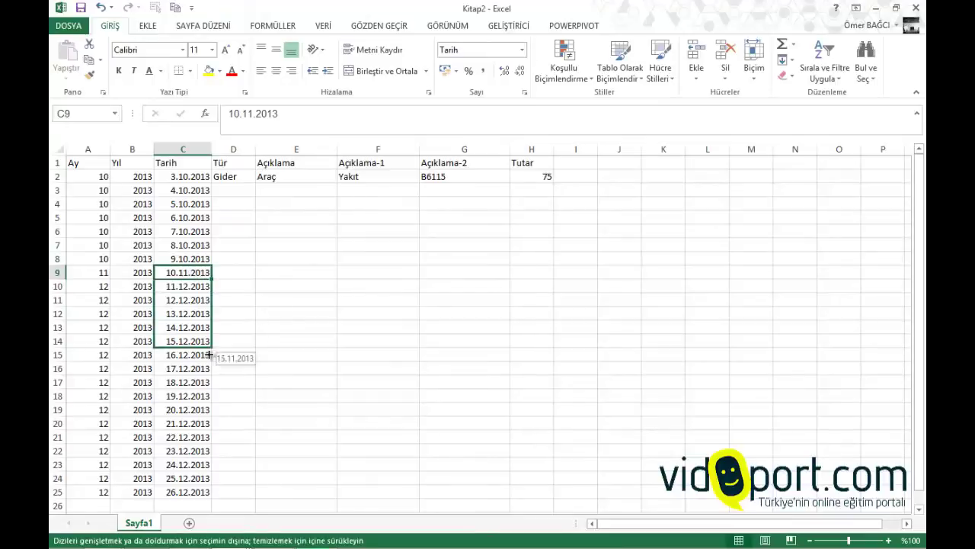
{"action": "left_click_drag", "start_coordinate": [211, 285], "coordinate": [212, 397]}
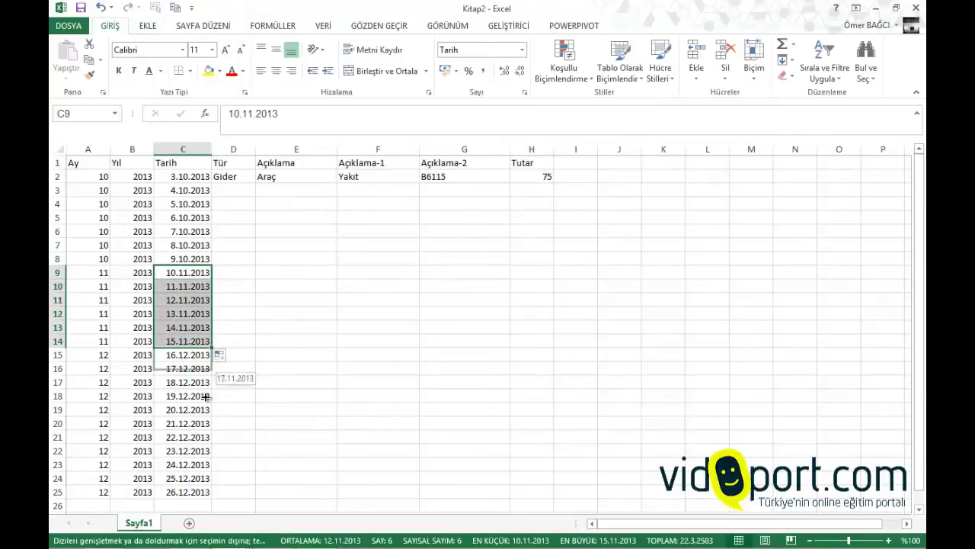
Select the Tür cells D2:D25
{"action": "left_click", "coordinate": [249, 189]}
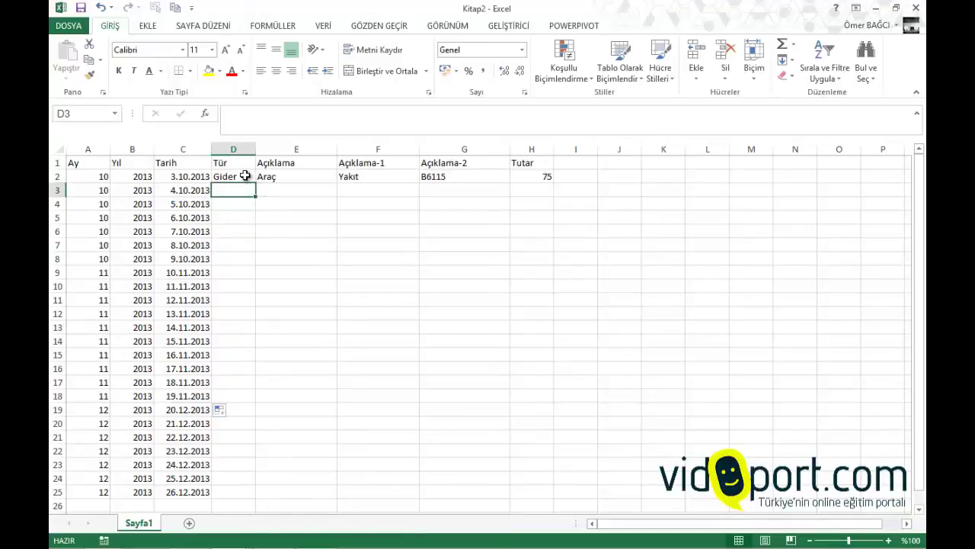
{"action": "left_click", "coordinate": [226, 487]}
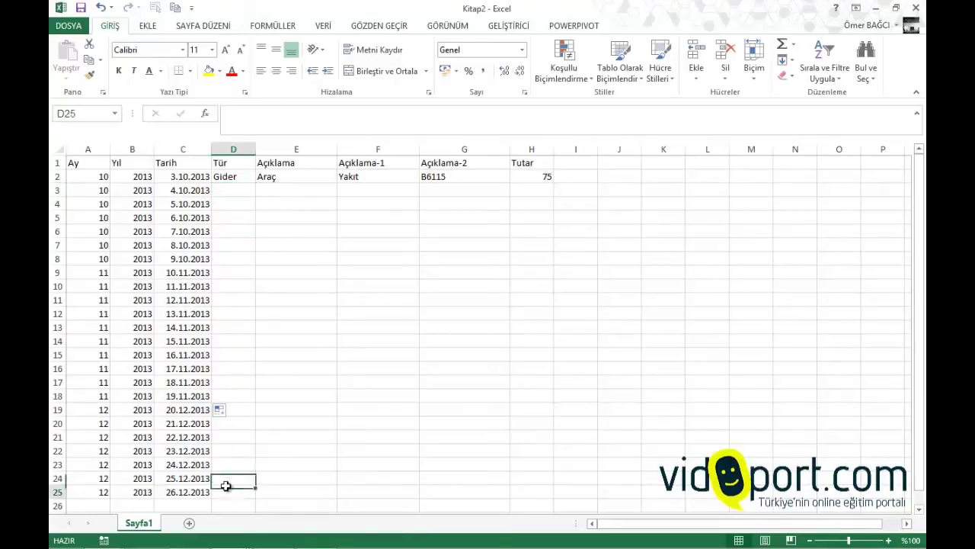
{"action": "mouse_move", "coordinate": [226, 486]}
{"action": "left_mouse_down"}
{"action": "mouse_move", "coordinate": [227, 179]}
{"action": "mouse_move", "coordinate": [233, 490]}
{"action": "left_mouse_up"}
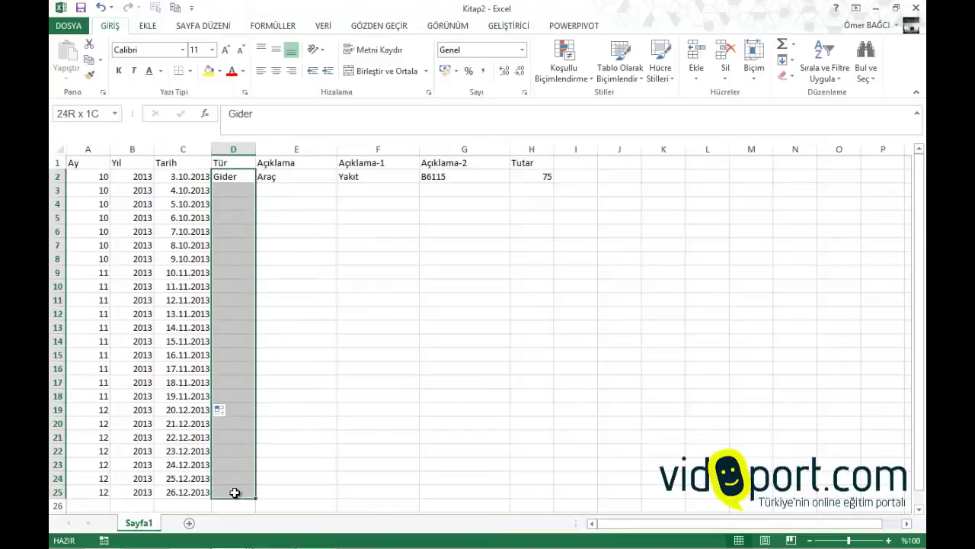
Add a Veri Doğrulama list with source Gelir;Gider to the selected Tür cells
{"action": "left_click", "coordinate": [321, 25]}
{"action": "left_click", "coordinate": [457, 76]}
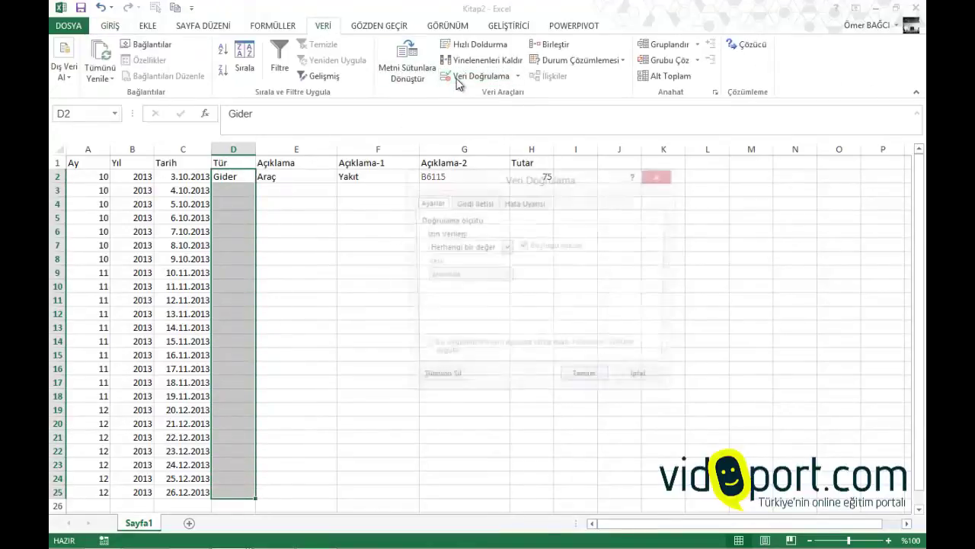
{"action": "left_click", "coordinate": [462, 249]}
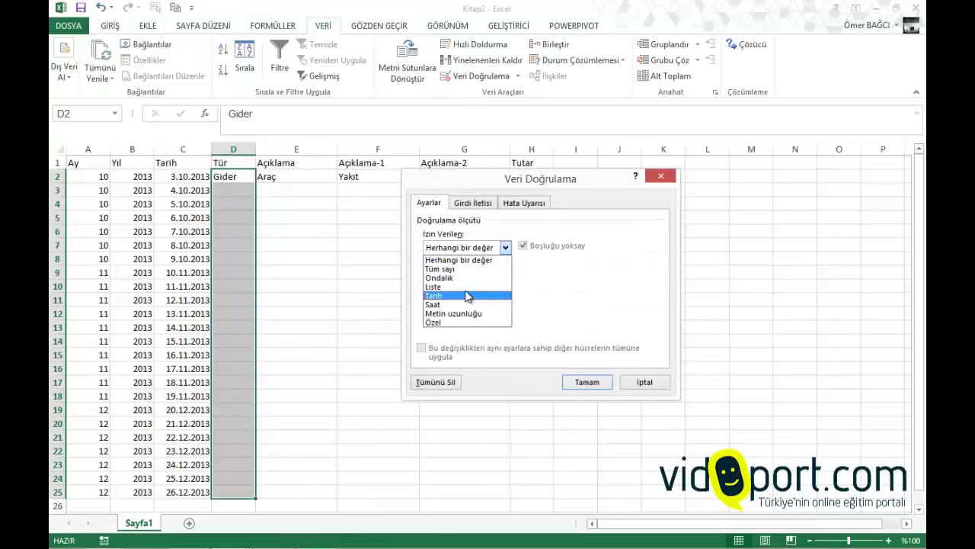
{"action": "left_click", "coordinate": [466, 287]}
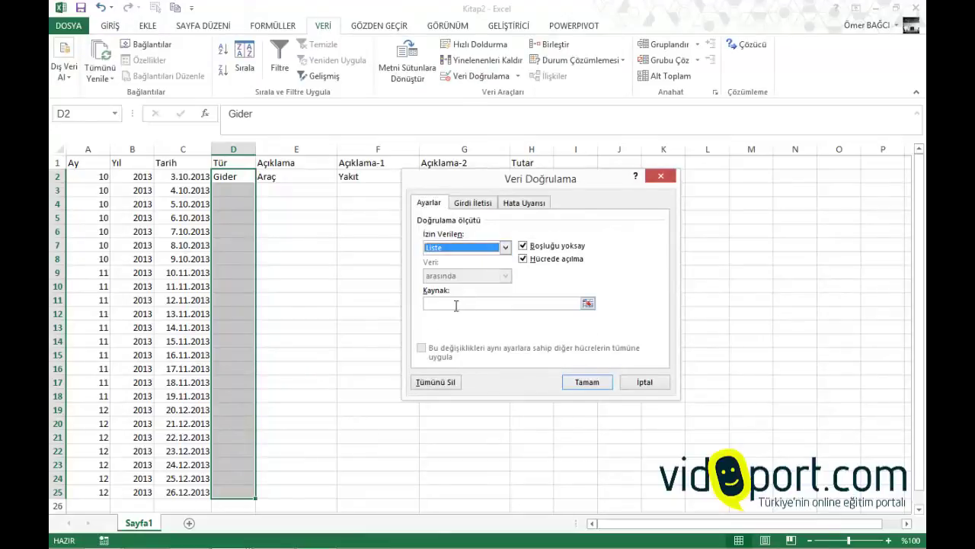
{"action": "left_click", "coordinate": [455, 305]}
{"action": "type", "text": "Gelir;Gider"}
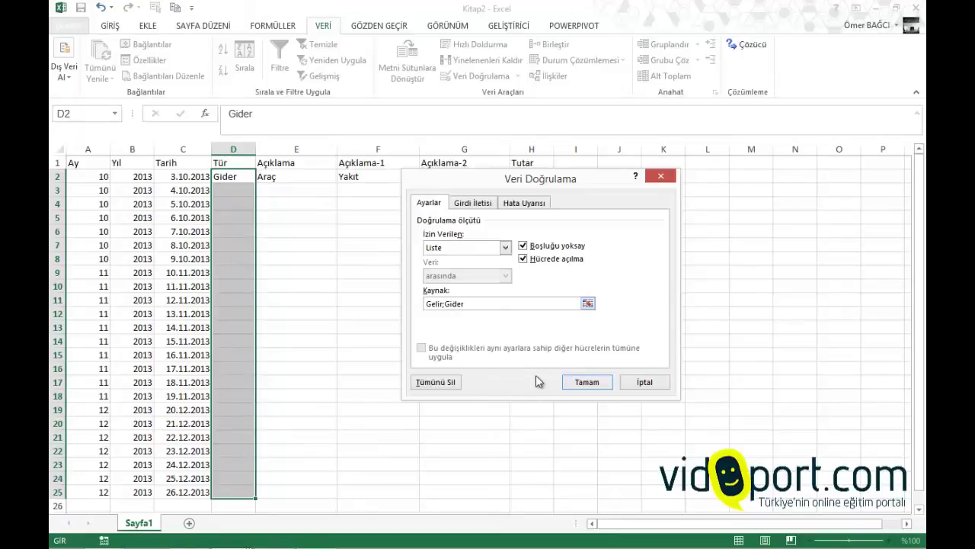
{"action": "left_click", "coordinate": [585, 381]}
Check the Tür choice list in D3 and inspect the Açıklama column cells
{"action": "left_click", "coordinate": [252, 191]}
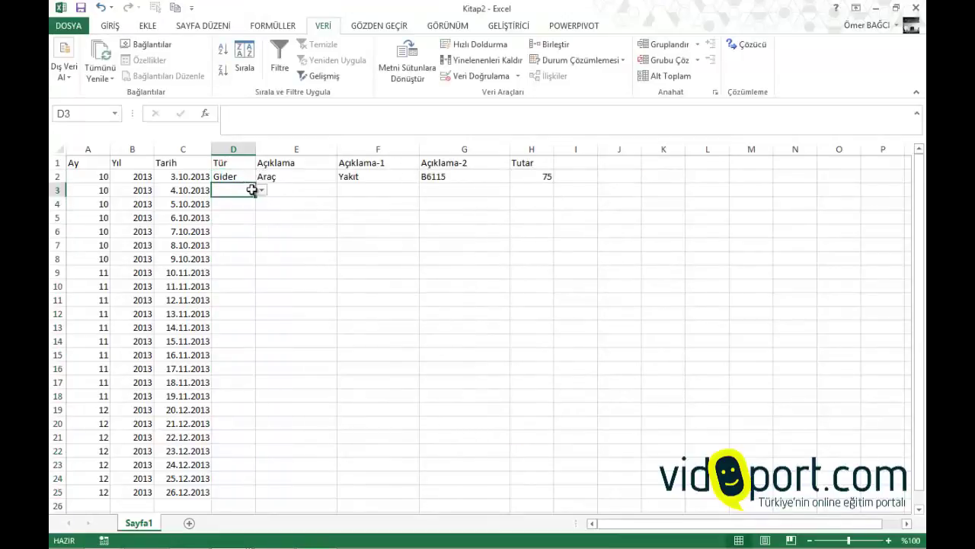
{"action": "left_click", "coordinate": [261, 190]}
{"action": "key", "text": "Escape"}
{"action": "left_click", "coordinate": [306, 188]}
{"action": "left_click", "coordinate": [305, 173]}
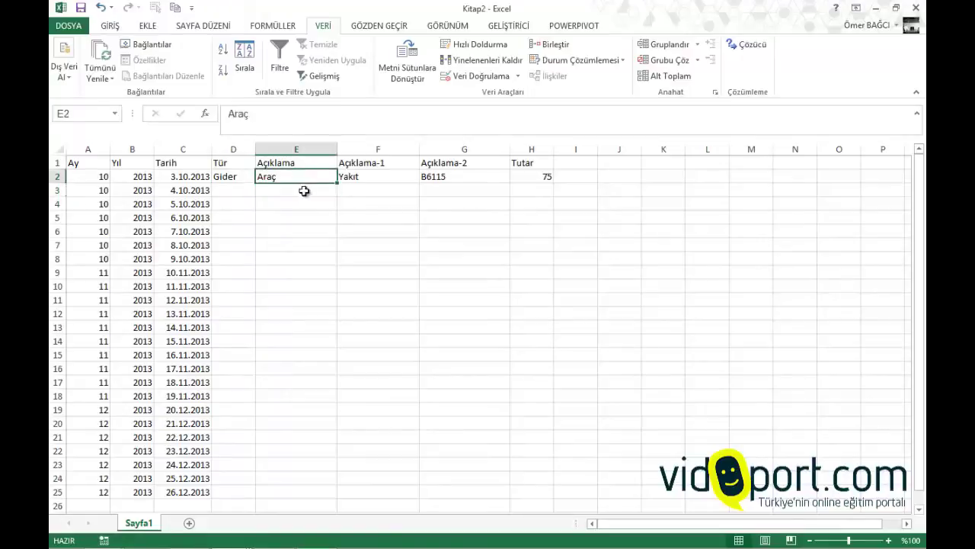
{"action": "left_click_drag", "start_coordinate": [305, 177], "coordinate": [322, 384]}
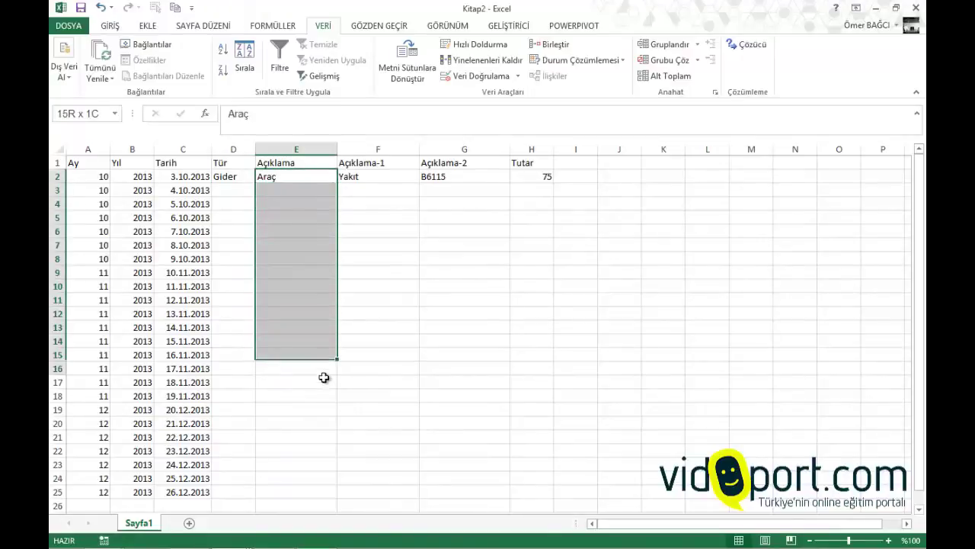
{"action": "left_click", "coordinate": [294, 191]}
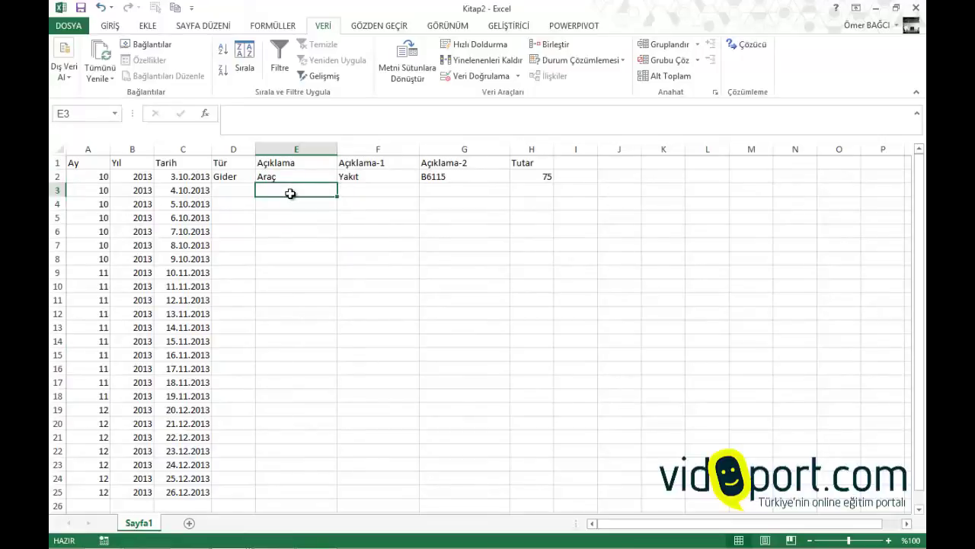
{"action": "left_click", "coordinate": [370, 187]}
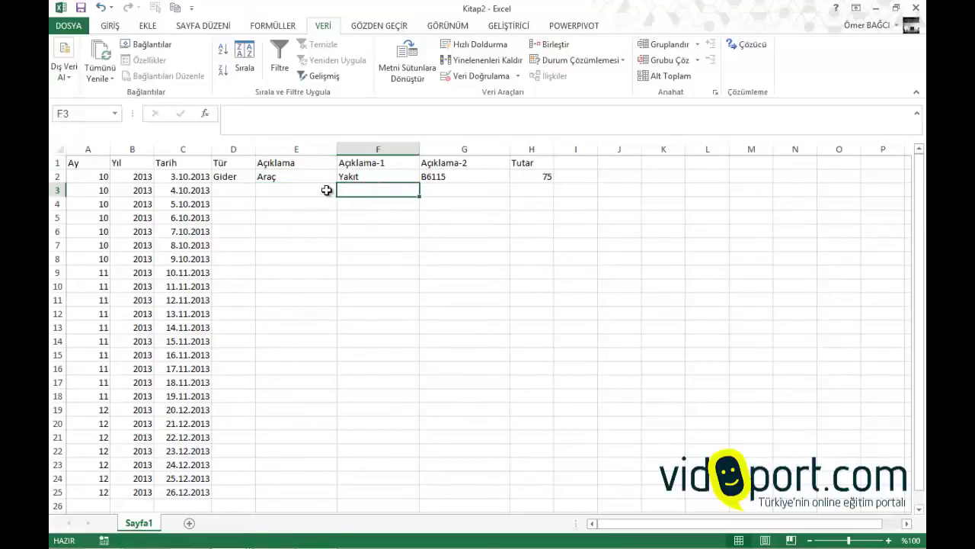
{"action": "left_click", "coordinate": [317, 190]}
Pick Gelir from the D3 list, then after a rejected 'g' entry enter Gider in D4
{"action": "left_click", "coordinate": [244, 189]}
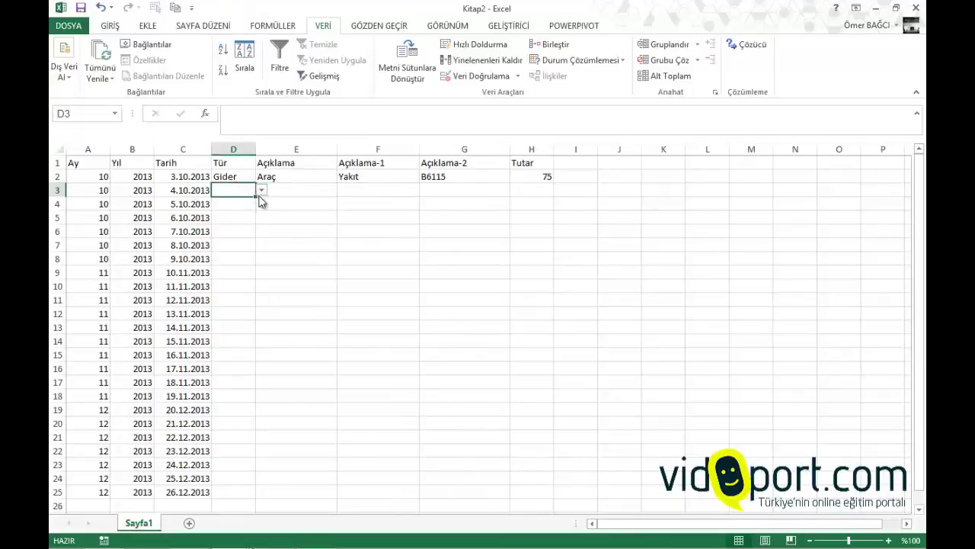
{"action": "left_click", "coordinate": [261, 190]}
{"action": "left_click", "coordinate": [258, 201]}
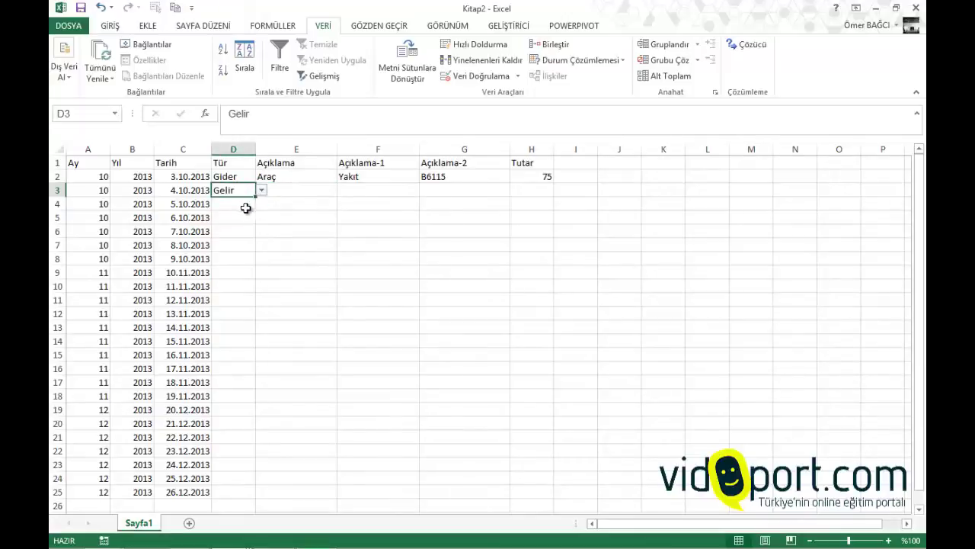
{"action": "left_click", "coordinate": [247, 203]}
{"action": "type", "text": "g"}
{"action": "key", "text": "Return"}
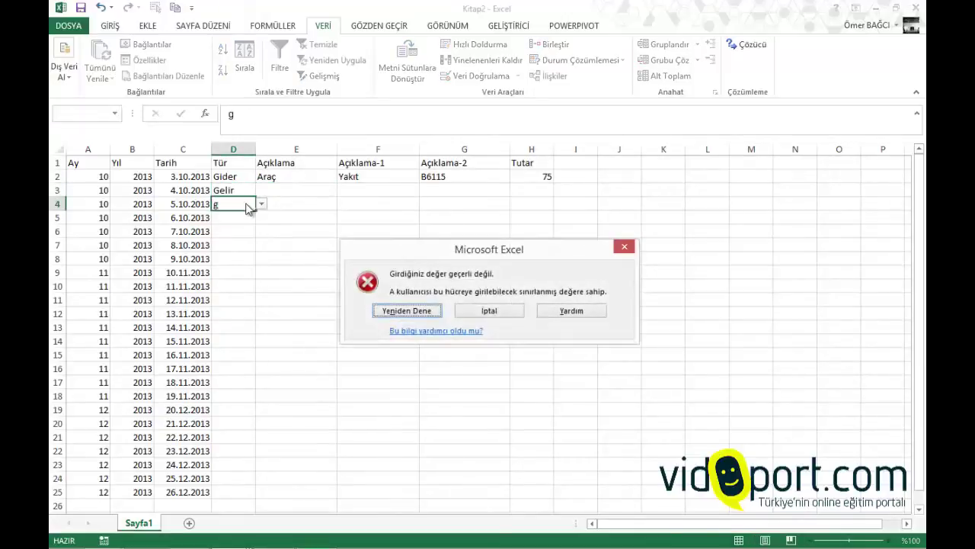
{"action": "key", "text": "Return"}
{"action": "type", "text": "gider"}
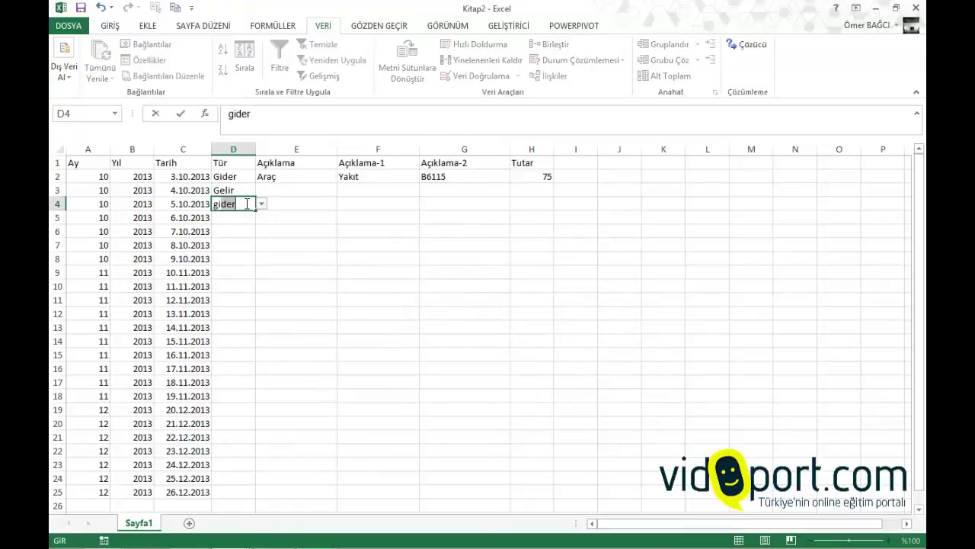
{"action": "key", "text": "Return"}
Fill D5:D14 with Gider, Gider, Gelir, Gelir, Gelir, Gider, Gider, Gider, Gelir, Gelir
{"action": "type", "text": "gider"}
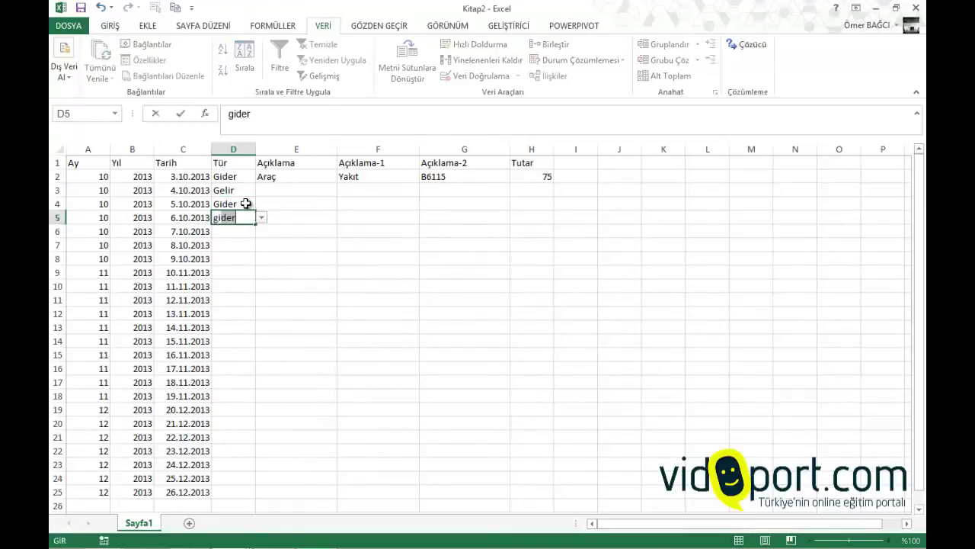
{"action": "key", "text": "Return"}
{"action": "type", "text": "gider"}
{"action": "key", "text": "Return"}
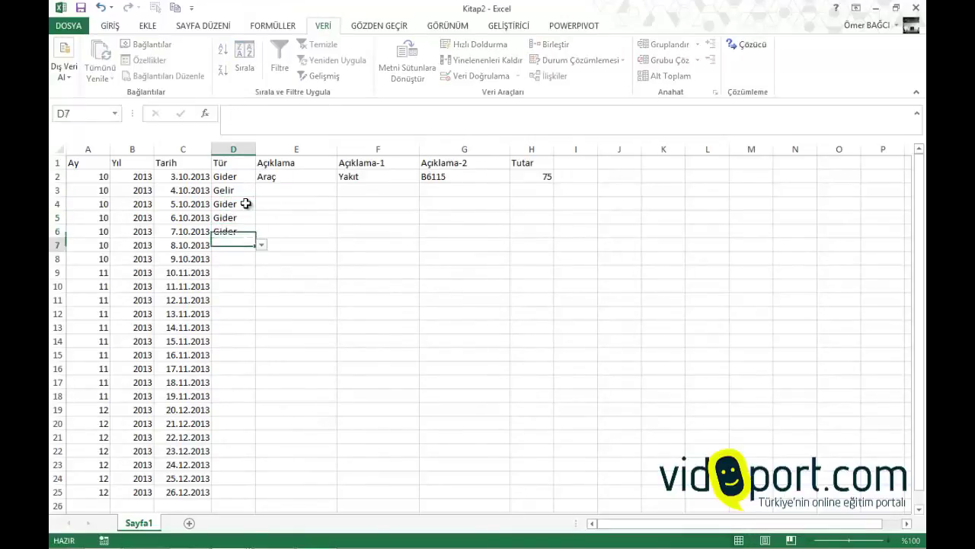
{"action": "type", "text": "gelir"}
{"action": "key", "text": "Return"}
{"action": "type", "text": "gelir"}
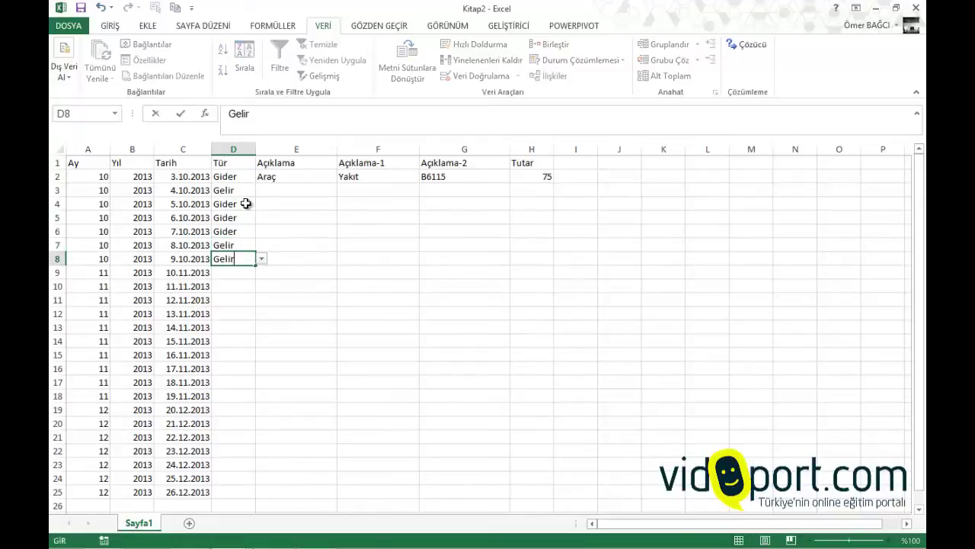
{"action": "key", "text": "Return"}
{"action": "type", "text": "gelir"}
{"action": "key", "text": "Return"}
{"action": "type", "text": "gider"}
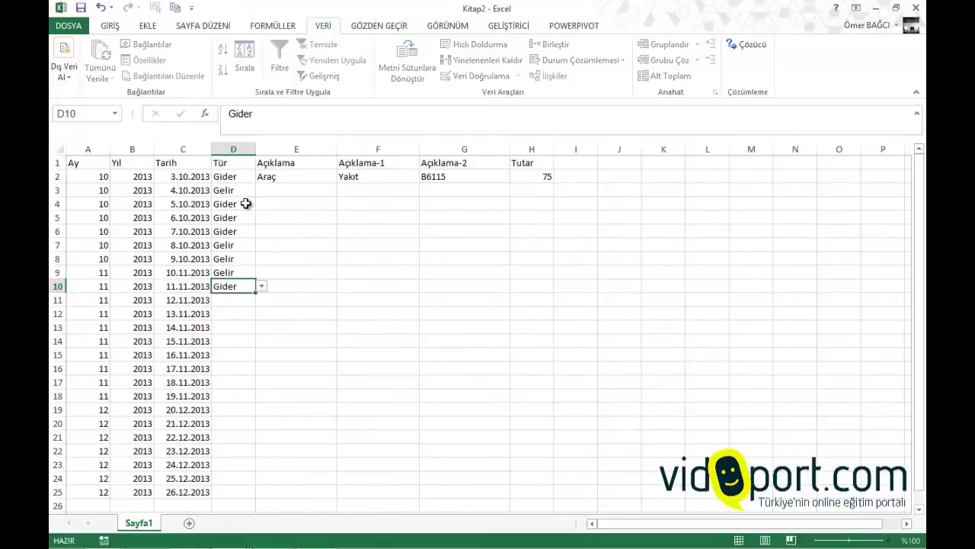
{"action": "key", "text": "Return"}
{"action": "type", "text": "gider"}
{"action": "key", "text": "Return"}
{"action": "type", "text": "gider"}
{"action": "key", "text": "Return"}
{"action": "type", "text": "gelir"}
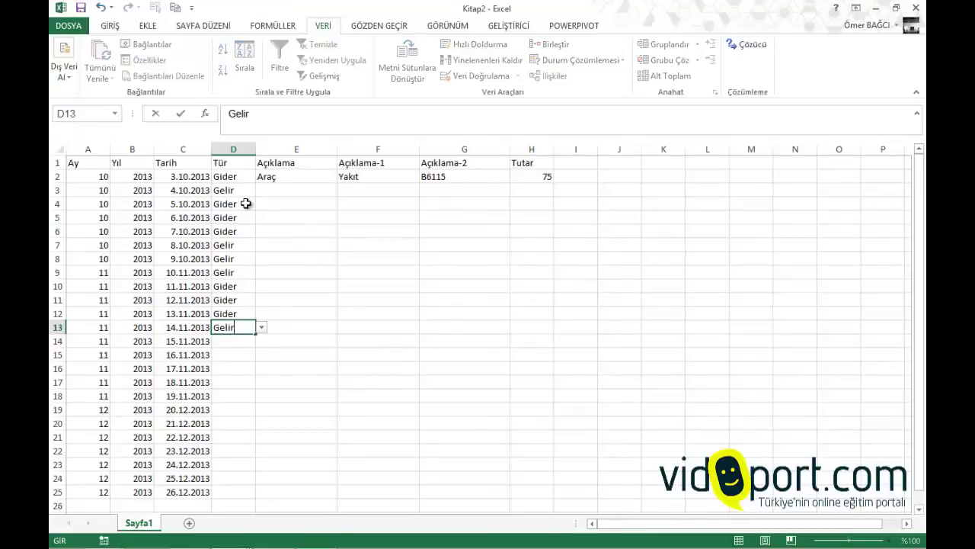
{"action": "key", "text": "Return"}
{"action": "type", "text": "gelir"}
{"action": "key", "text": "Return"}
Fill D15:D25 with Gider, Gider, Gider, Gelir, Gelir, Gider, Gider, Gider, Gelir, Gelir, Gider
{"action": "type", "text": "gider"}
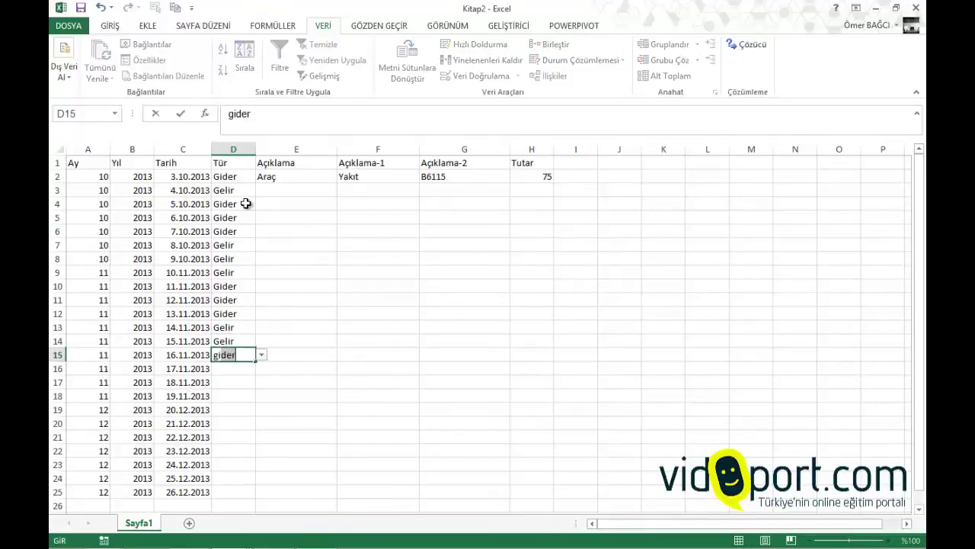
{"action": "key", "text": "Return"}
{"action": "type", "text": "gider"}
{"action": "key", "text": "Return"}
{"action": "type", "text": "gider"}
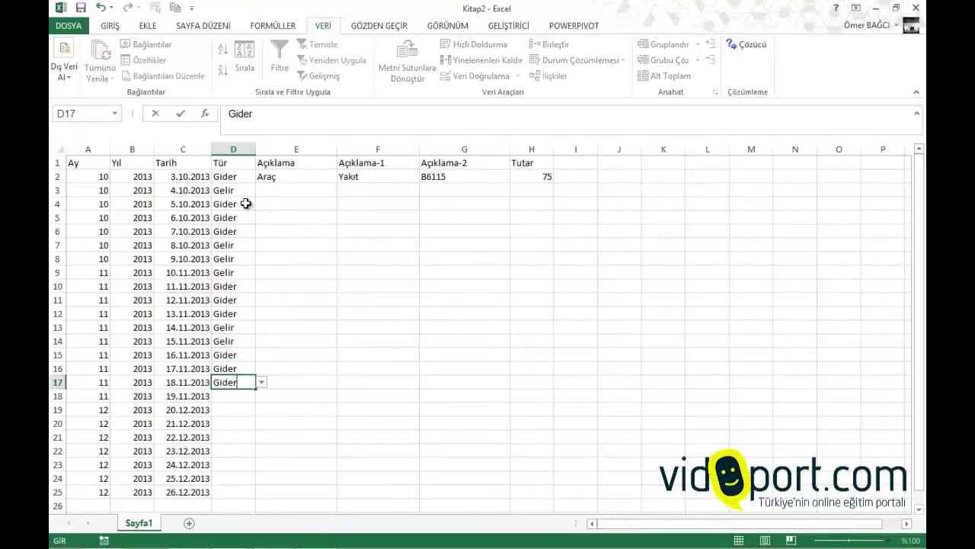
{"action": "key", "text": "Return"}
{"action": "type", "text": "gelir"}
{"action": "key", "text": "Return"}
{"action": "type", "text": "gelir"}
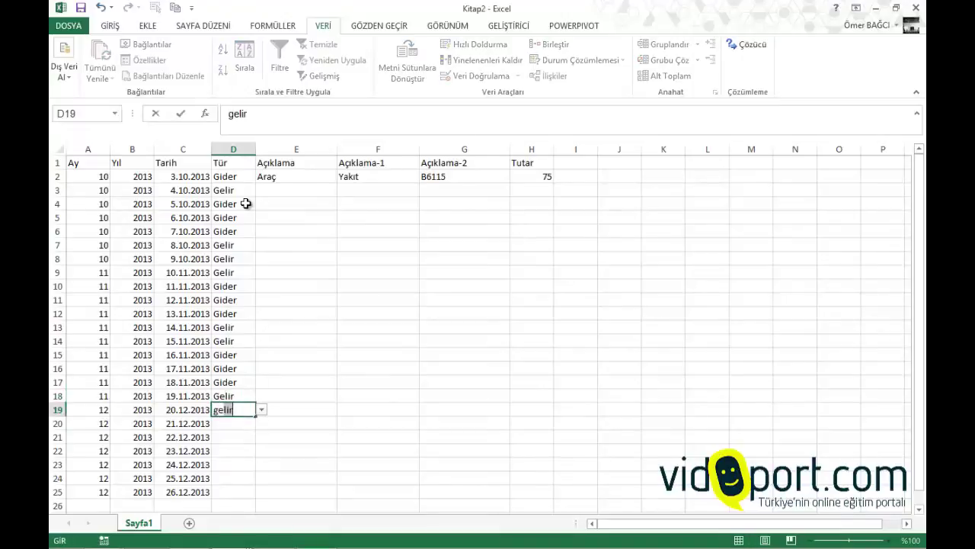
{"action": "key", "text": "Return"}
{"action": "type", "text": "gider"}
{"action": "key", "text": "Return"}
{"action": "type", "text": "gider"}
{"action": "key", "text": "Return"}
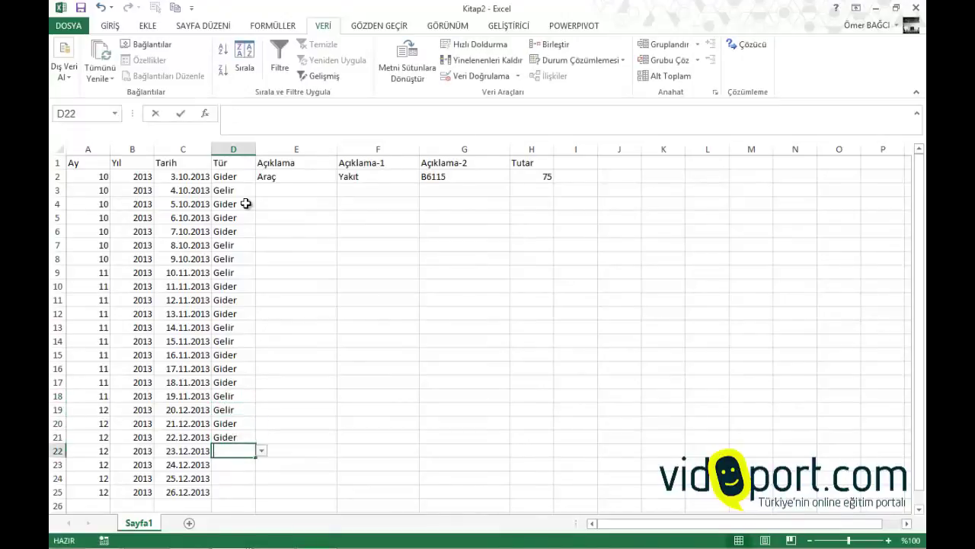
{"action": "type", "text": "gider"}
{"action": "key", "text": "Return"}
{"action": "type", "text": "gelir"}
{"action": "key", "text": "Return"}
{"action": "type", "text": "gelir"}
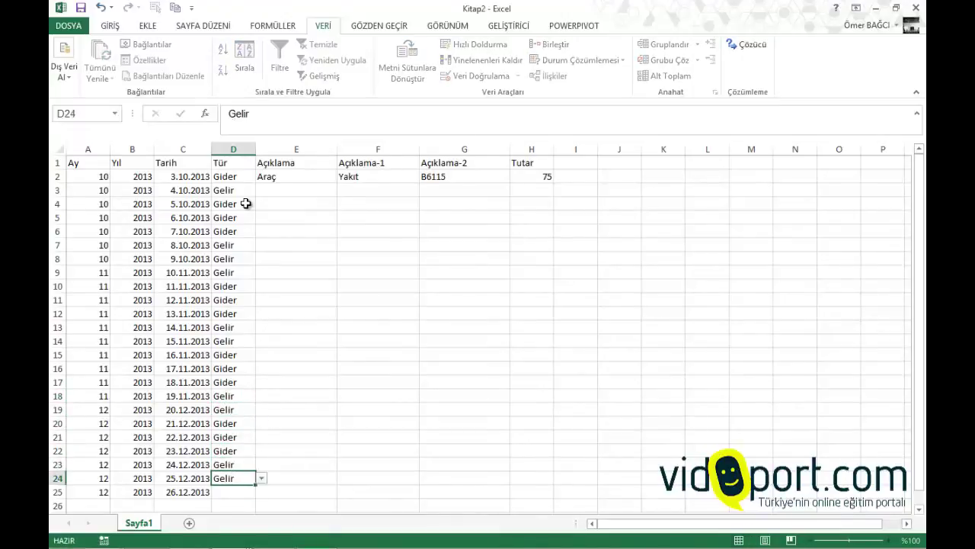
{"action": "key", "text": "Return"}
{"action": "type", "text": "gider"}
{"action": "key", "text": "Return"}
{"action": "key", "text": "Right"}
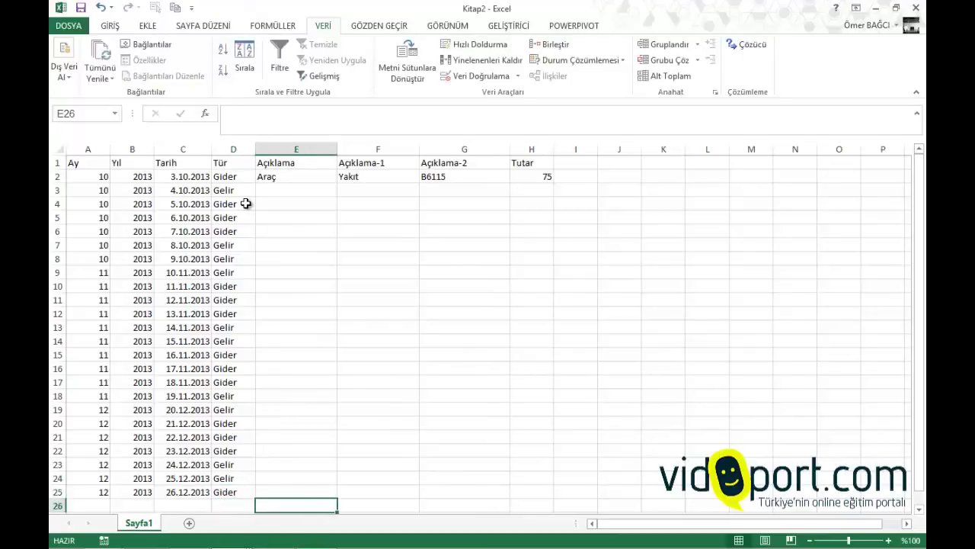
{"action": "key", "text": "Up"}
{"action": "key", "text": "Up"}
{"action": "key", "text": "Up"}
{"action": "key", "text": "Up"}
{"action": "key", "text": "Up"}
{"action": "key", "text": "Up"}
{"action": "key", "text": "Up"}
{"action": "key", "text": "Up"}
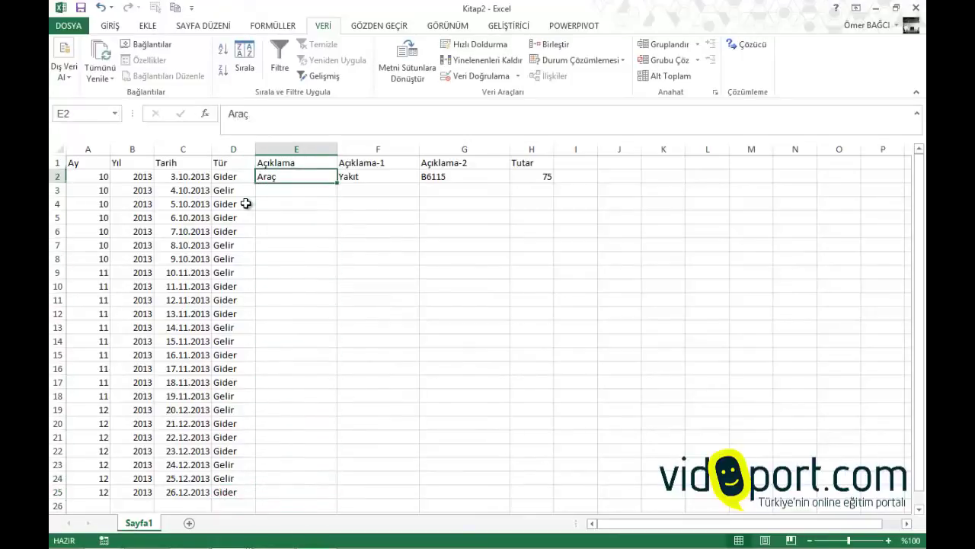
Enter row 3 as Üyelik, Aylık Üyelik, the member's name and amount 25
{"action": "key", "text": "Down"}
{"action": "type", "text": "Üy"}
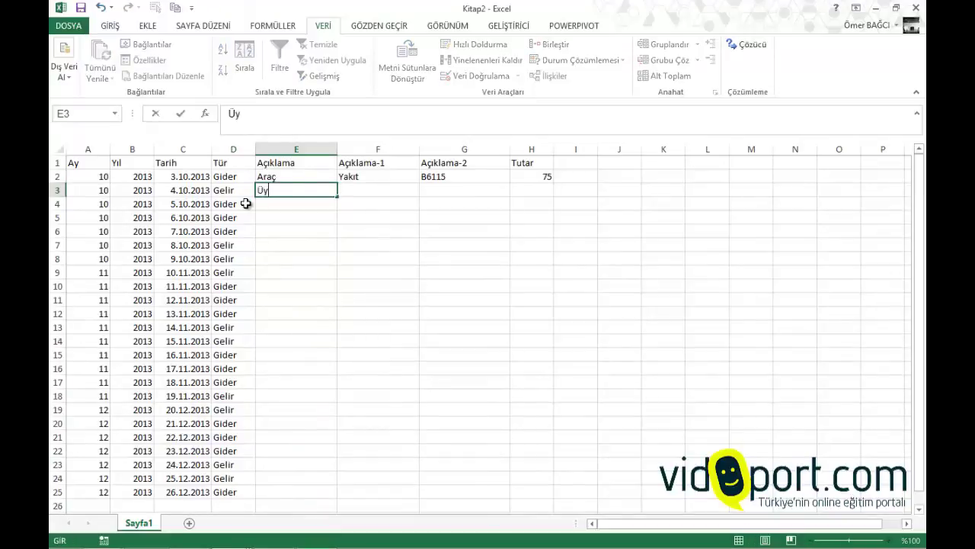
{"action": "key", "text": "Tab"}
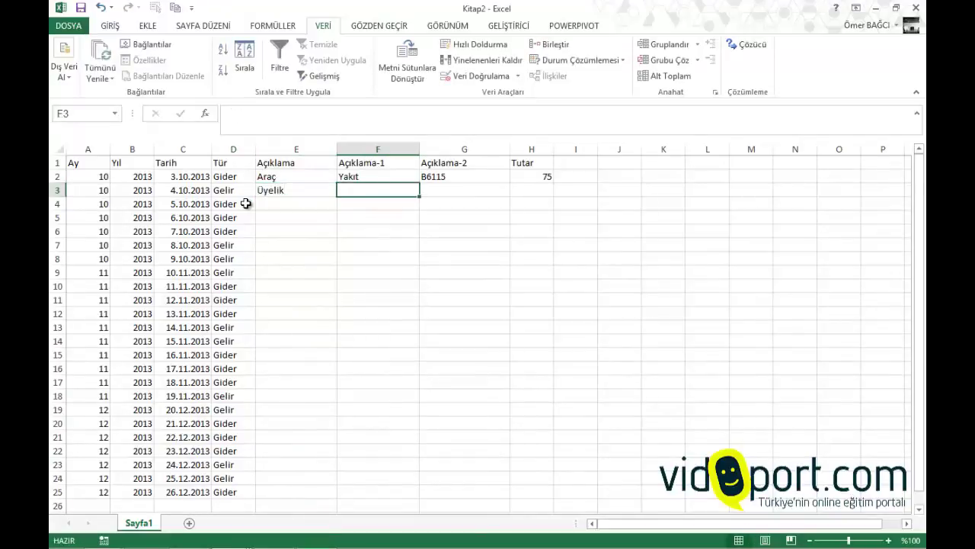
{"action": "type", "text": "Aylık Ü"}
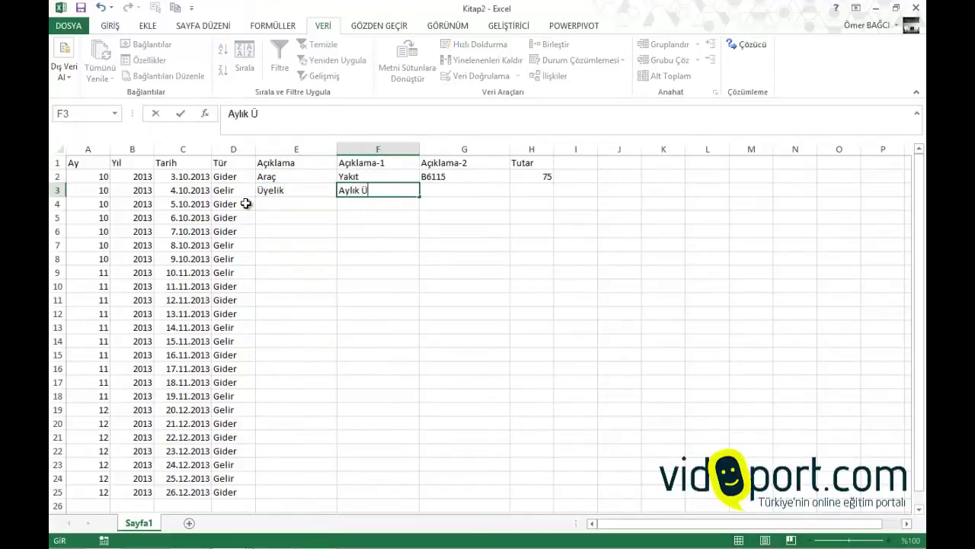
{"action": "type", "text": "yelik"}
{"action": "key", "text": "Tab"}
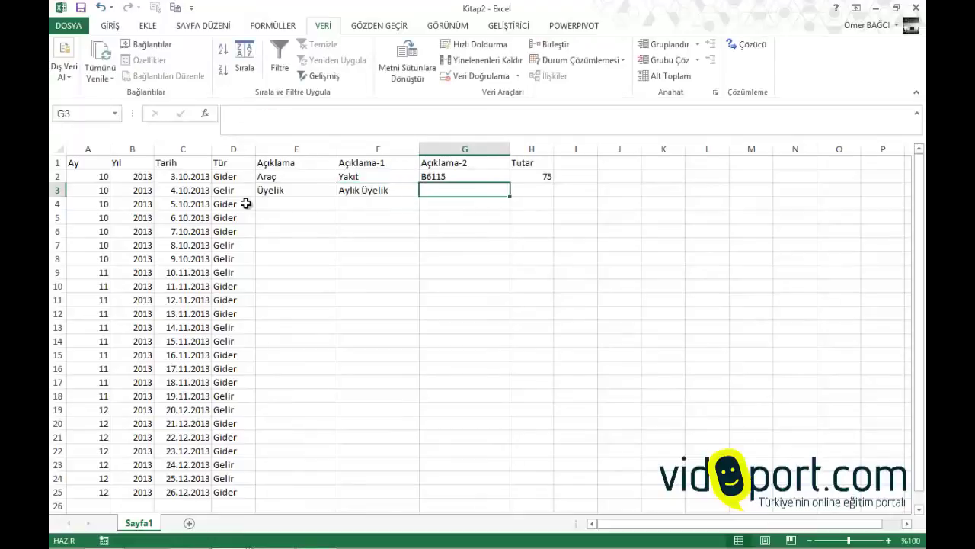
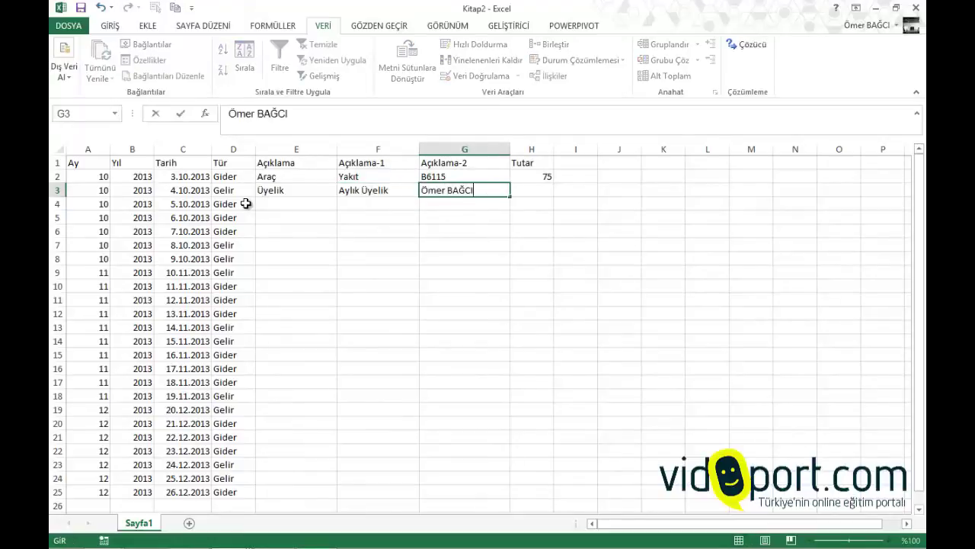
{"action": "key", "text": "Tab"}
{"action": "type", "text": "25"}
{"action": "key", "text": "Return"}
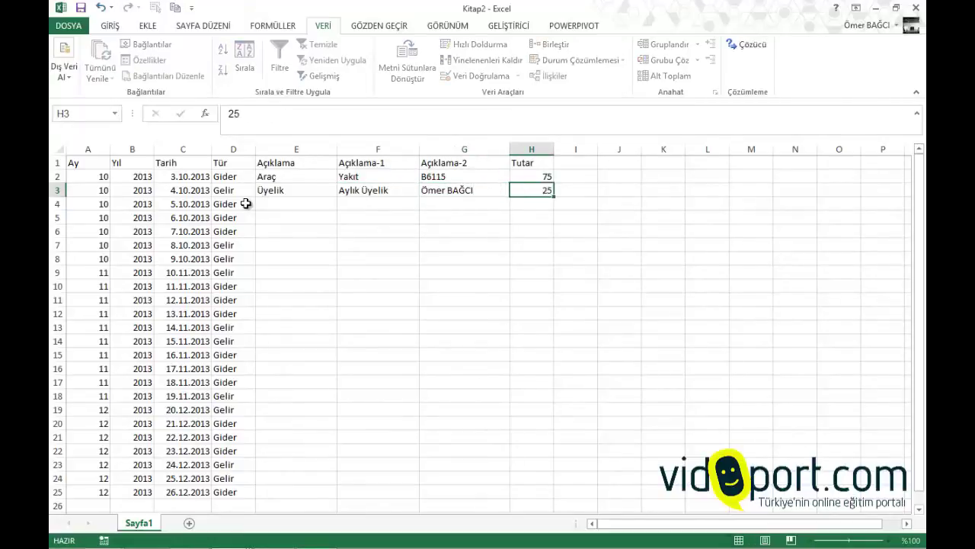
Enter row 4 as Ofis, Kira, Aralık and amount 1250
{"action": "key", "text": "Left"}
{"action": "key", "text": "Left"}
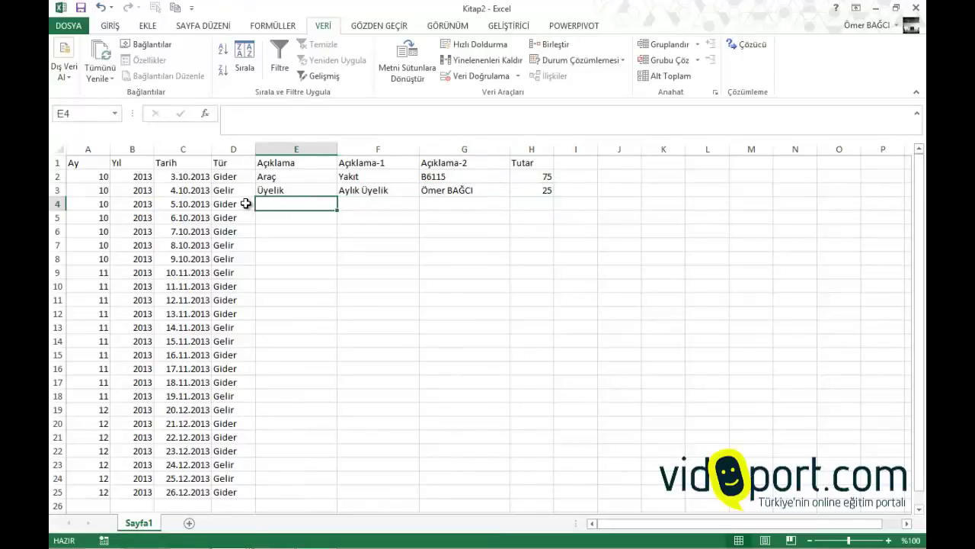
{"action": "type", "text": "Ofis"}
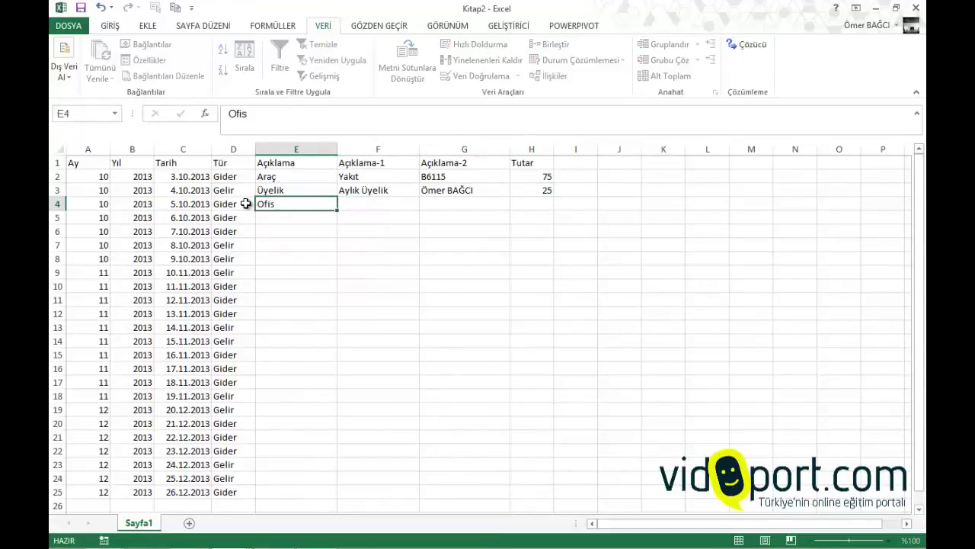
{"action": "key", "text": "Tab"}
{"action": "type", "text": "Kita"}
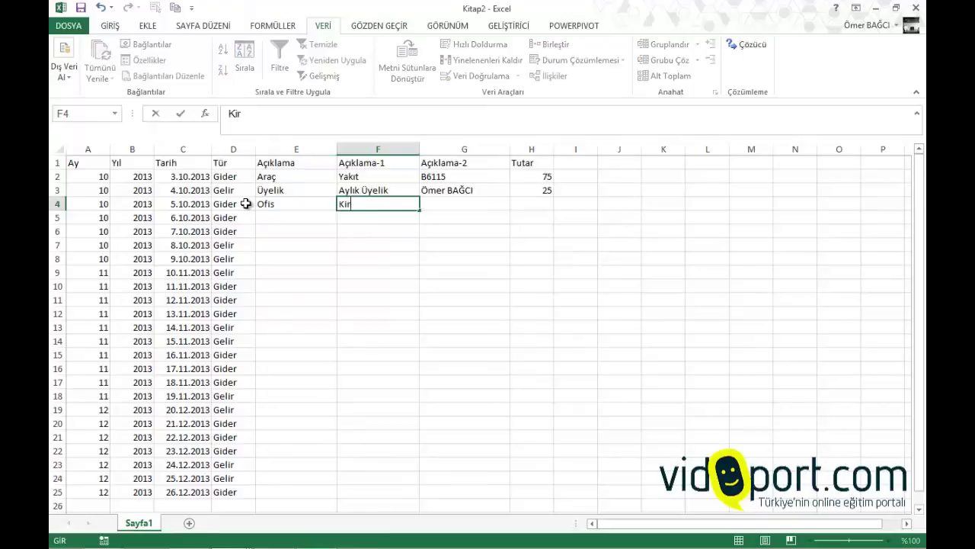
{"action": "key", "text": "Tab"}
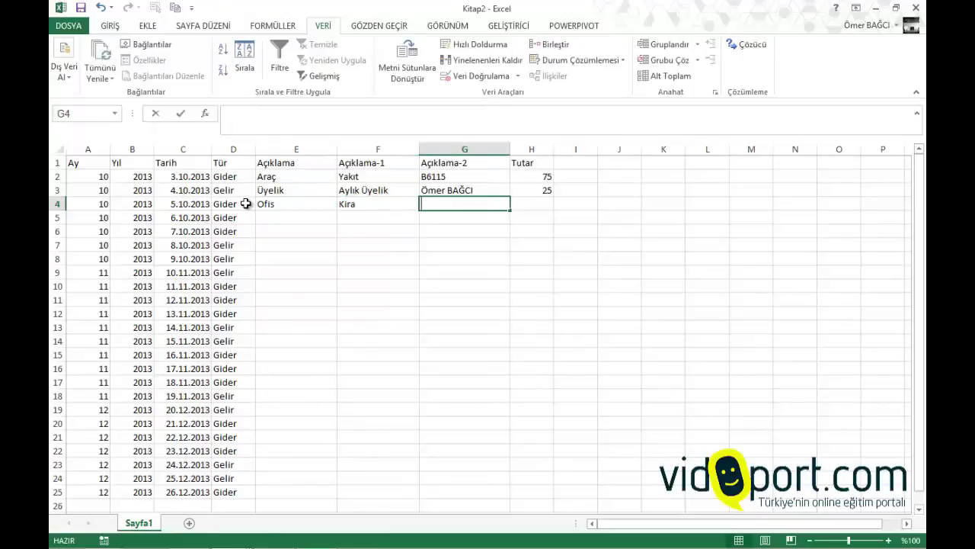
{"action": "type", "text": "Aralık Ayı"}
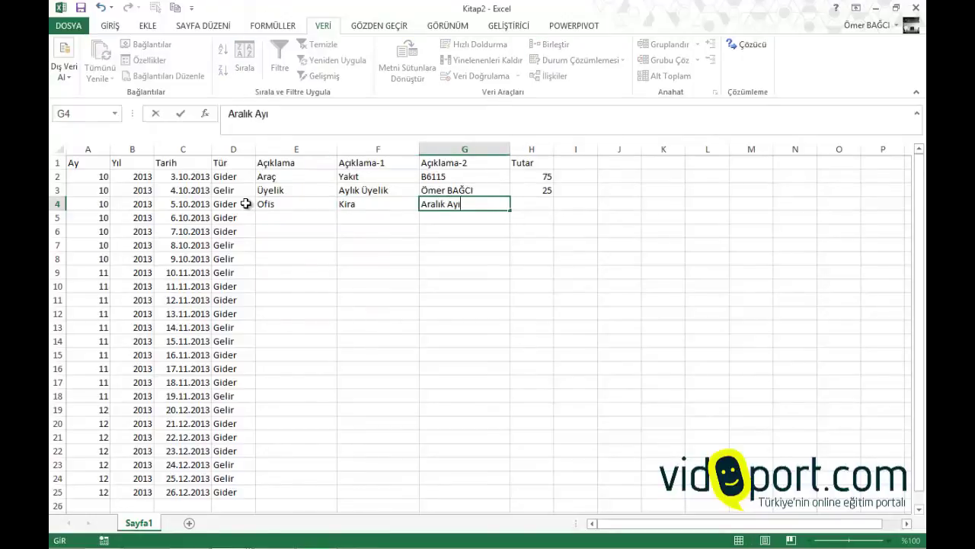
{"action": "key", "text": "Tab"}
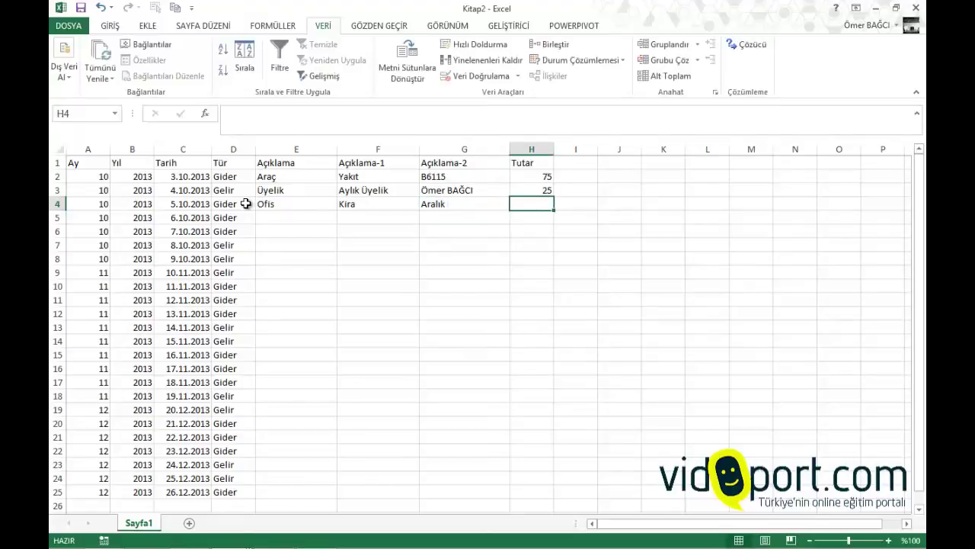
{"action": "type", "text": "1250"}
{"action": "key", "text": "Return"}
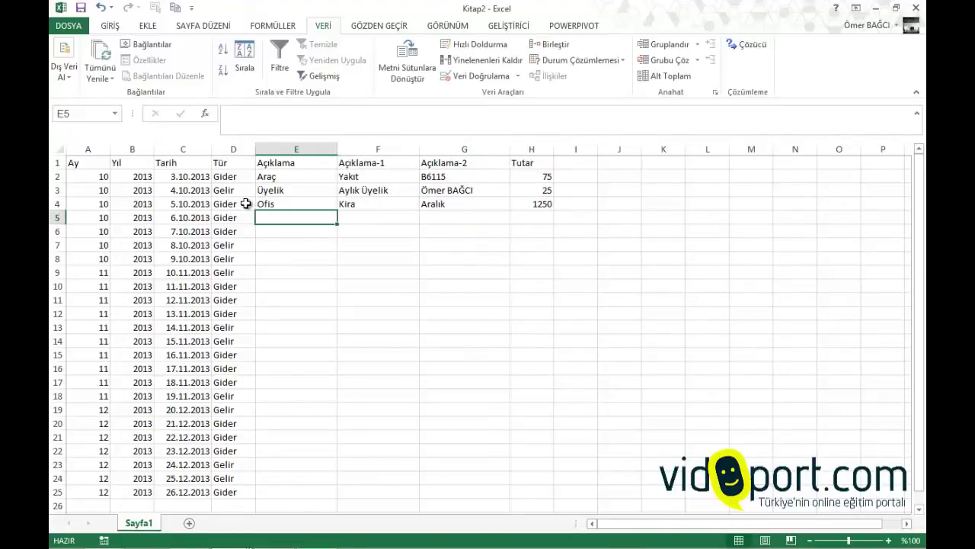
Enter row 5 as Ofis, Telefon, the phone number and amount 95
{"action": "type", "text": "o"}
{"action": "key", "text": "Tab"}
{"action": "type", "text": "Tel"}
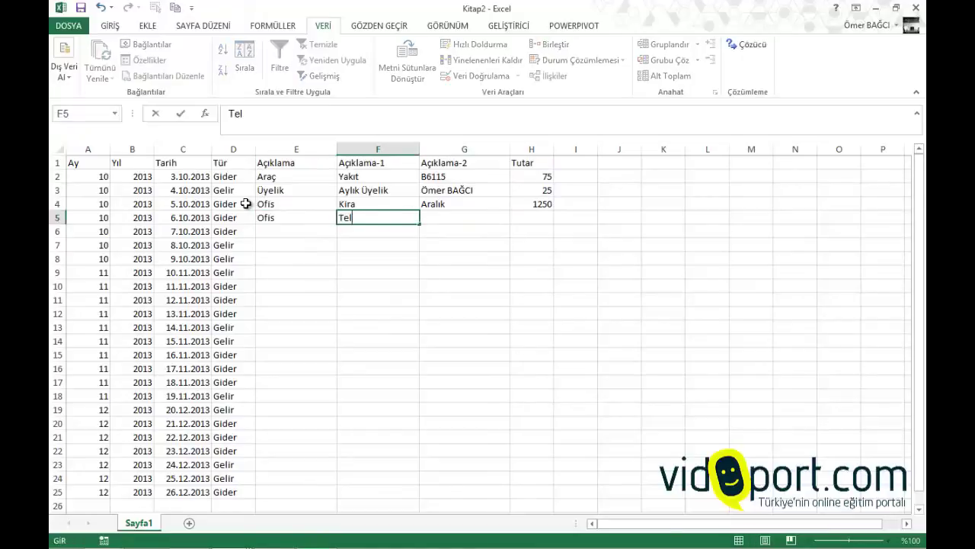
{"action": "type", "text": "efon"}
{"action": "key", "text": "Tab"}
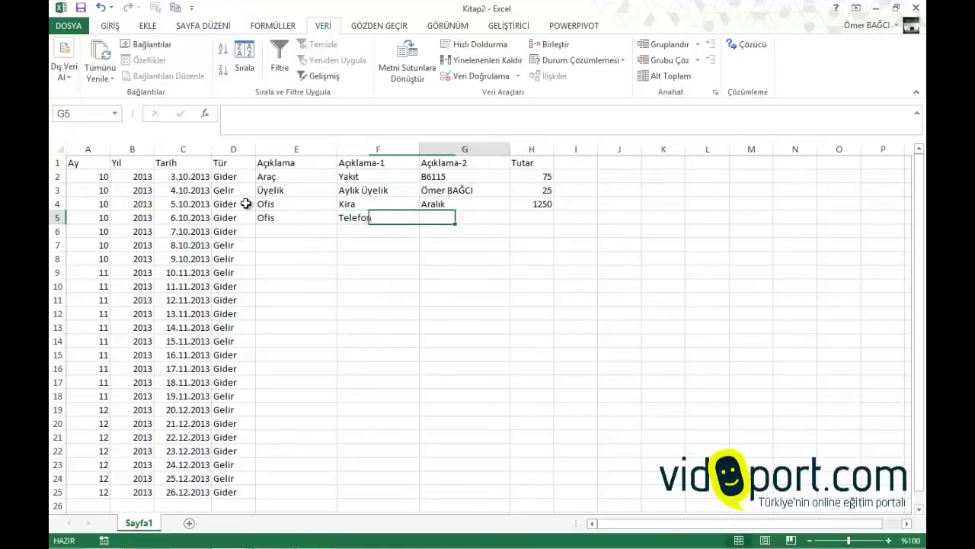
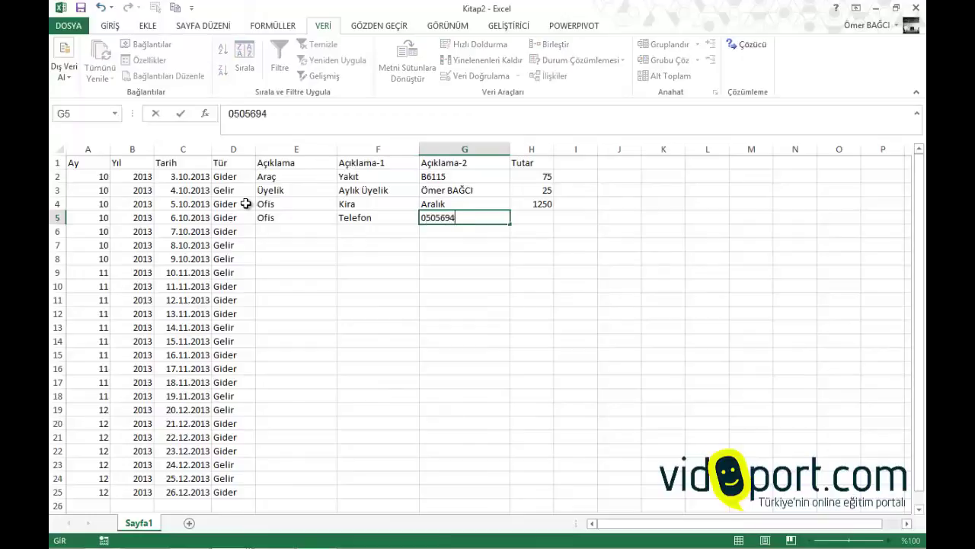
{"action": "key", "text": "Tab"}
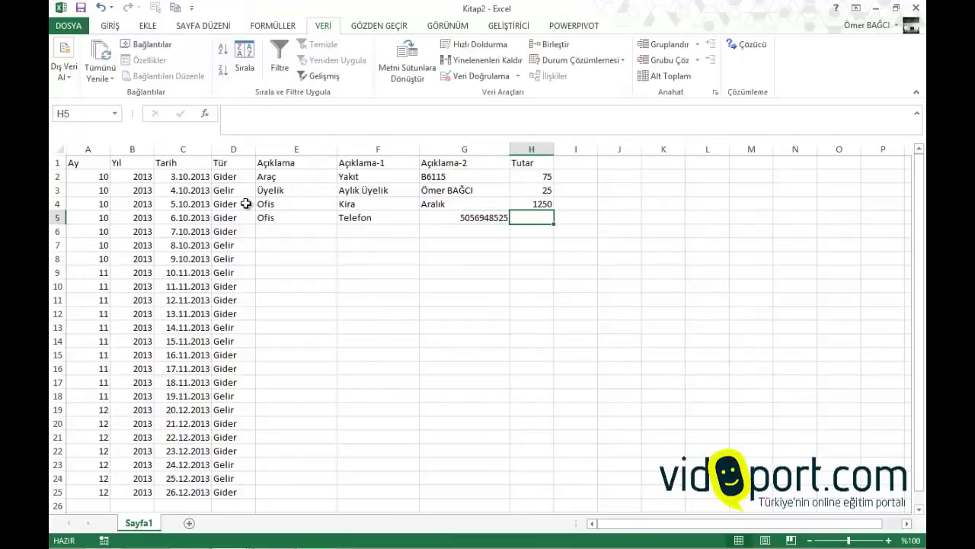
{"action": "type", "text": "95"}
{"action": "key", "text": "Return"}
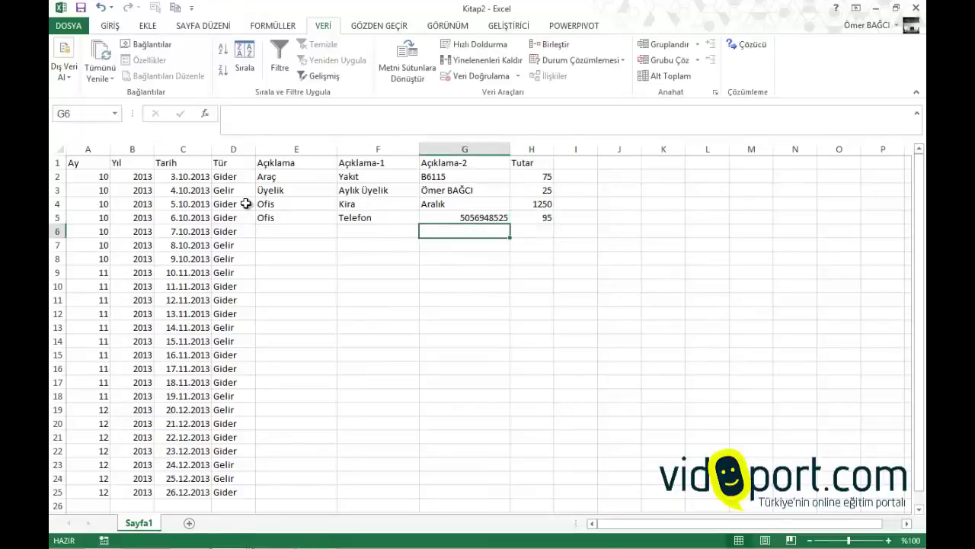
Enter row 6 as Personel, the employee's name, Maaş and 1450, then start row 7 with Üyelik
{"action": "key", "text": "Tab"}
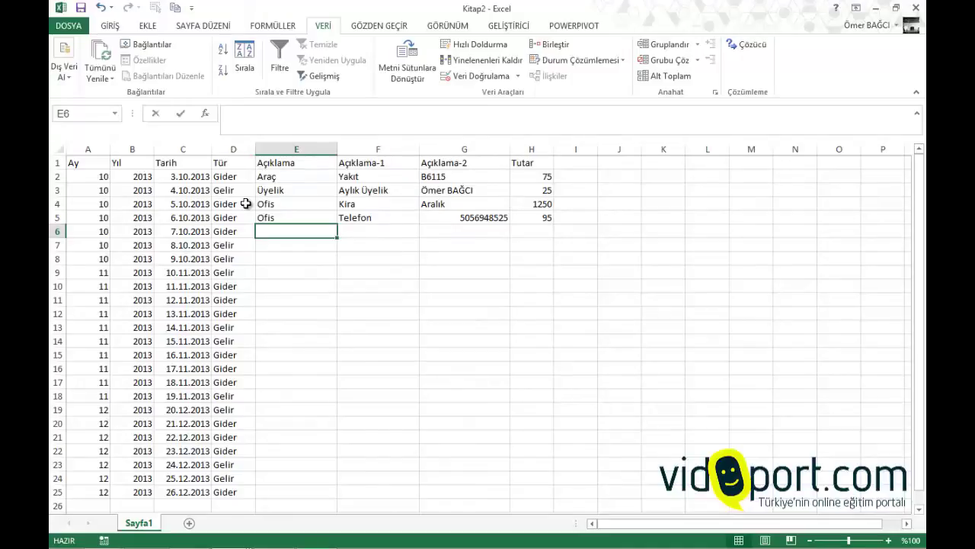
{"action": "type", "text": "Personel"}
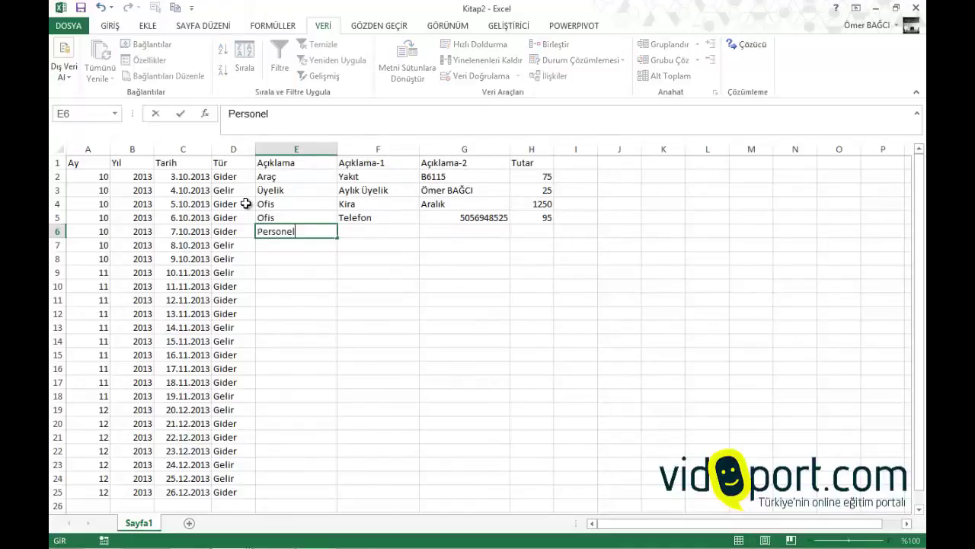
{"action": "key", "text": "Tab"}
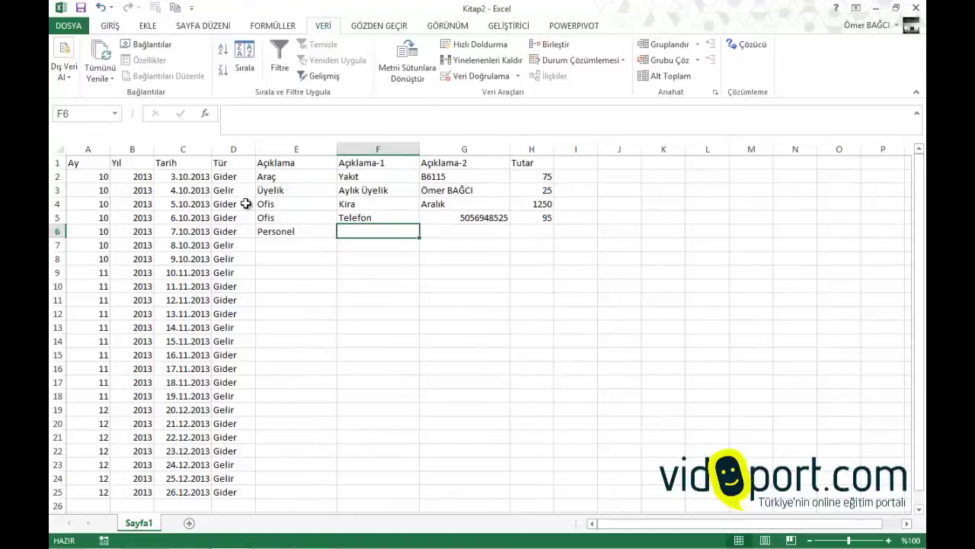
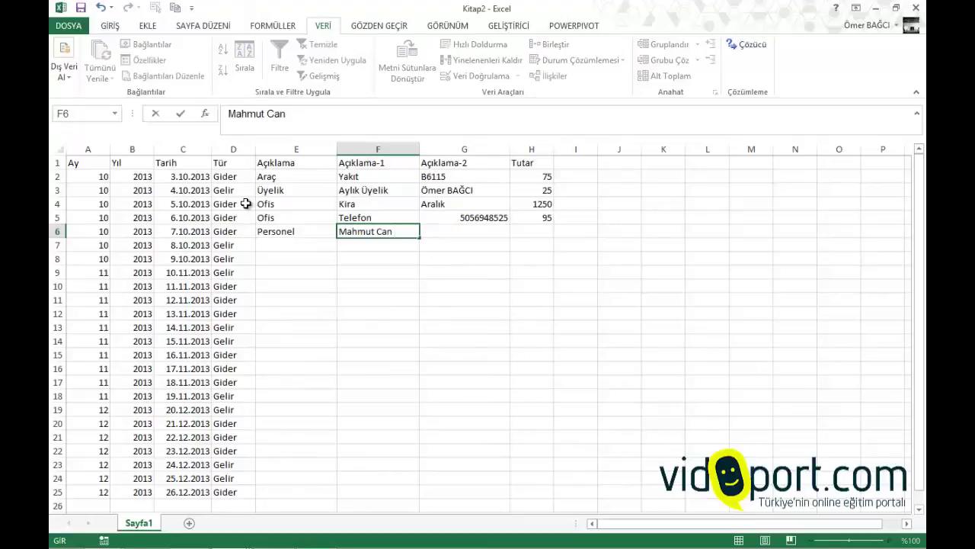
{"action": "key", "text": "Tab"}
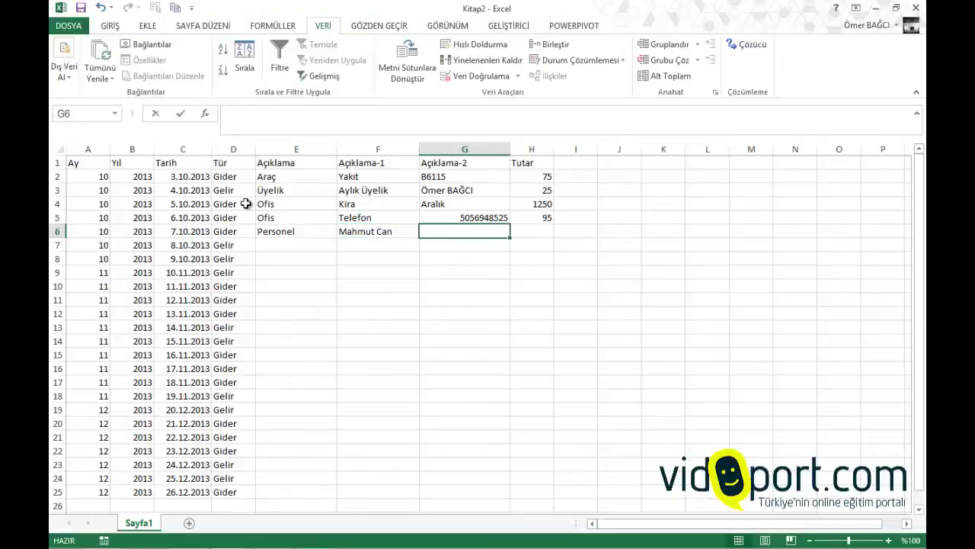
{"action": "type", "text": "Maaş"}
{"action": "key", "text": "Tab"}
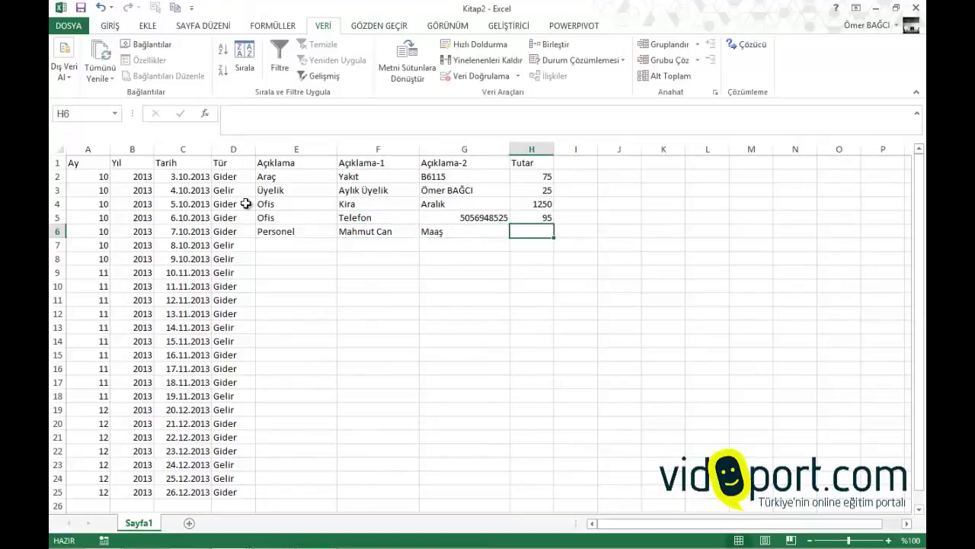
{"action": "type", "text": "1450"}
{"action": "key", "text": "Return"}
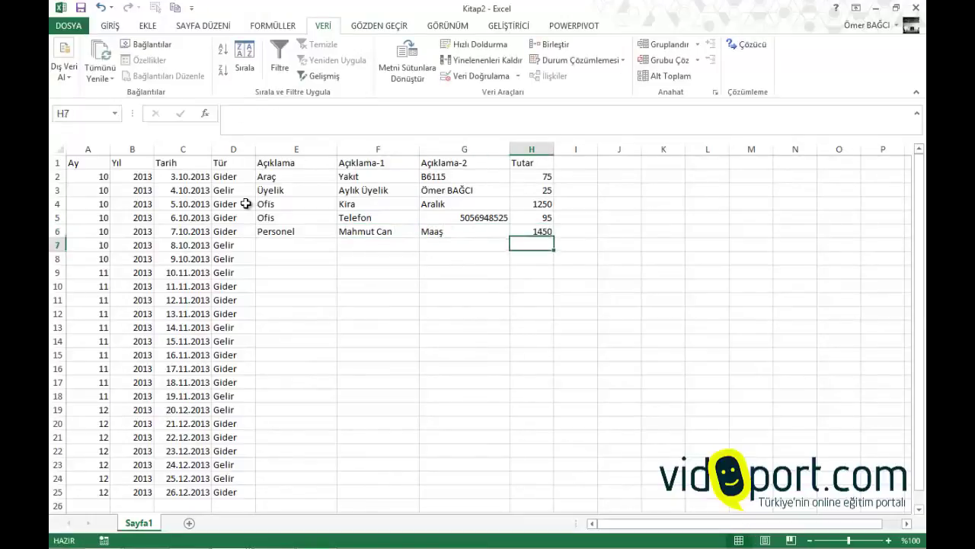
{"action": "key", "text": "Left"}
{"action": "key", "text": "Left"}
{"action": "key", "text": "Left"}
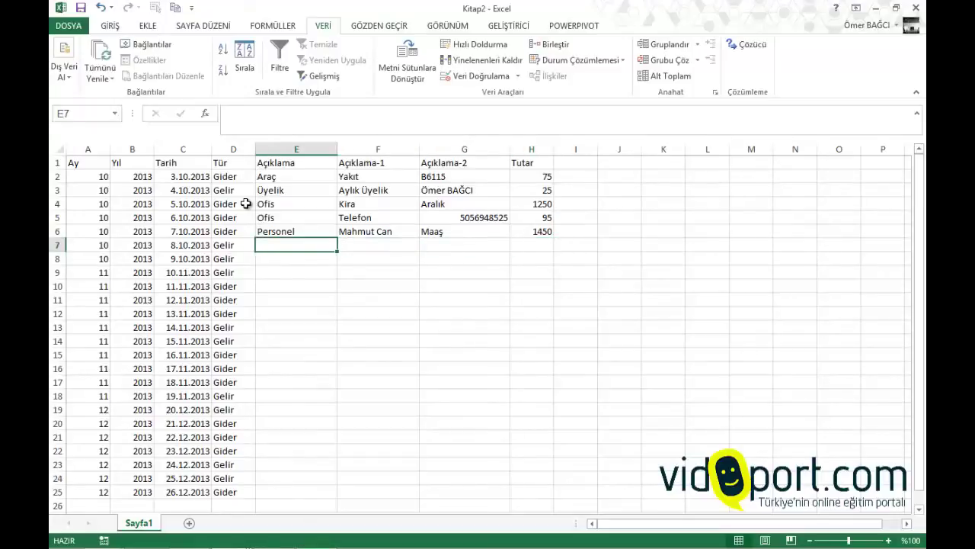
{"action": "type", "text": "Ü"}
{"action": "key", "text": "Tab"}
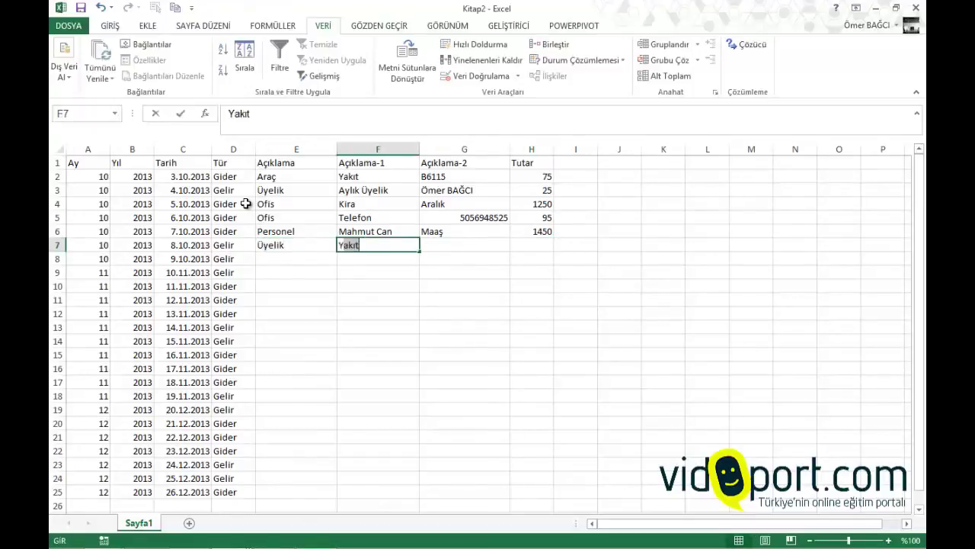
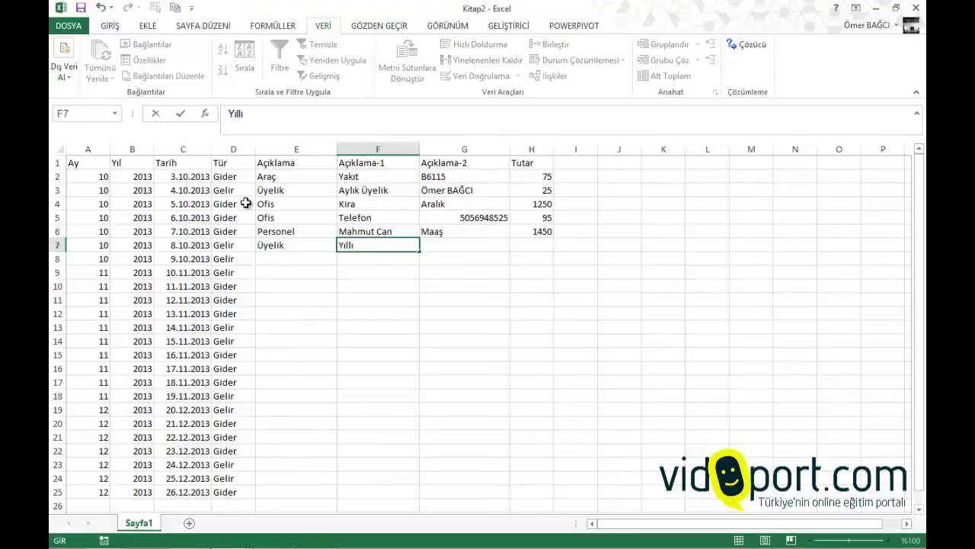
Complete row 7 with Yıllık Üyelik, the member's name and amount 99
{"action": "key", "text": "Tab"}
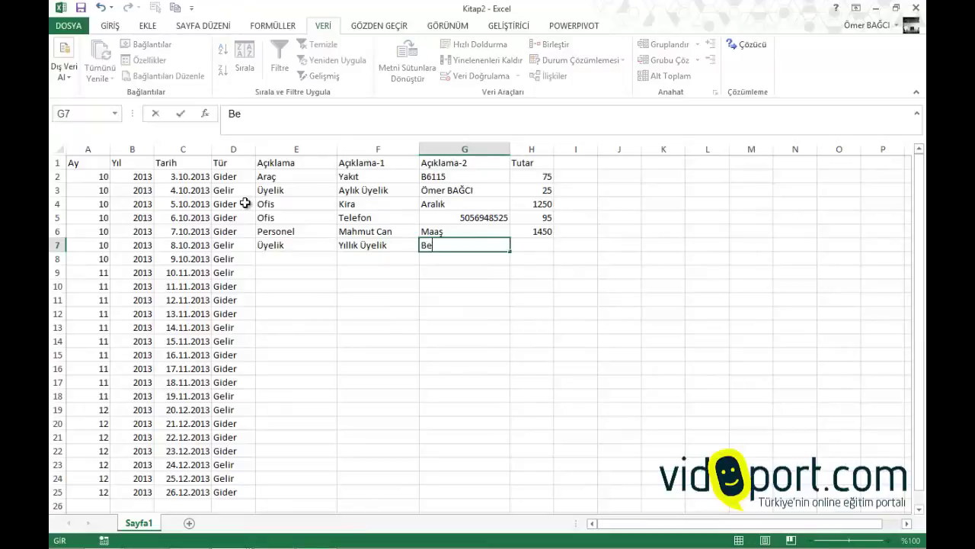
{"action": "key", "text": "BackSpace"}
{"action": "key", "text": "BackSpace"}
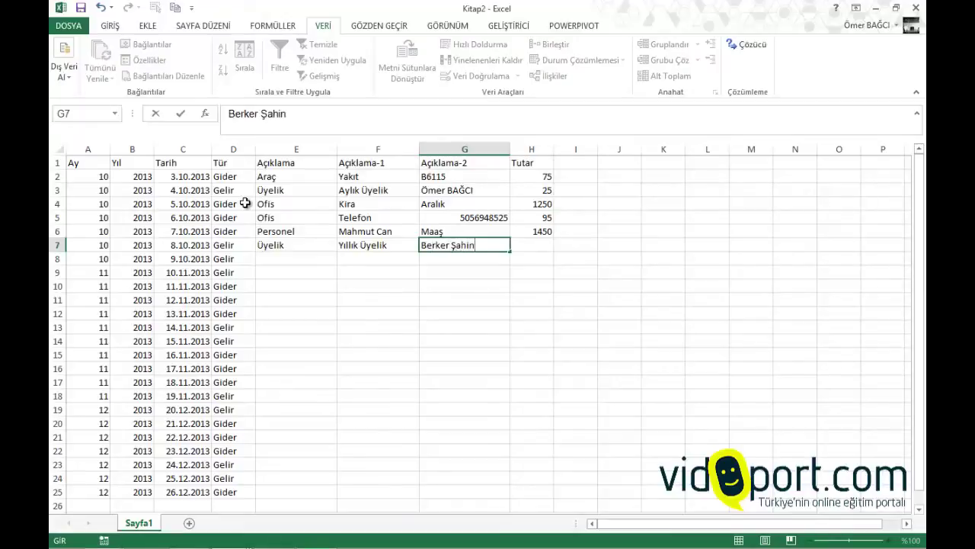
{"action": "key", "text": "Tab"}
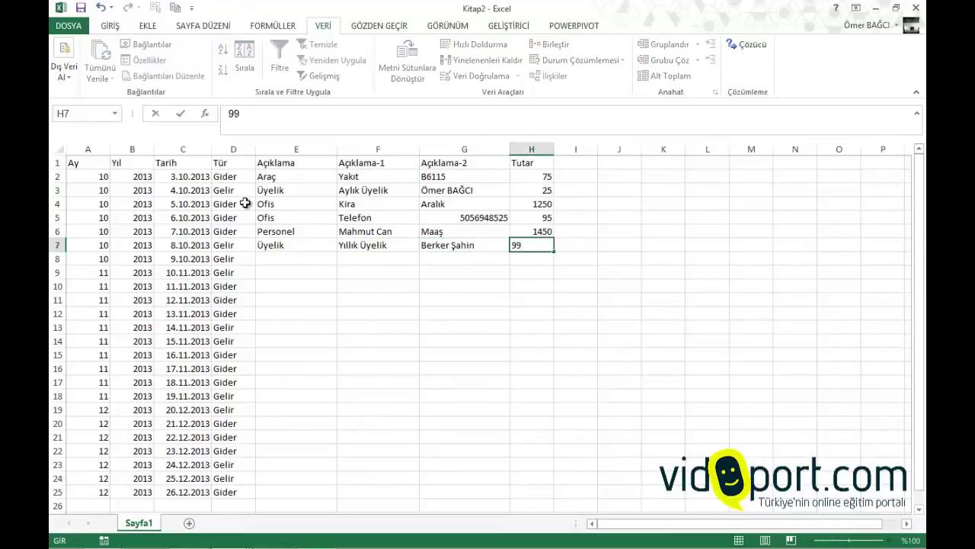
{"action": "key", "text": "Return"}
Enter row 8 as Üyelik, Yıllık Üyelik, the member's name and amount 99
{"action": "key", "text": "Left"}
{"action": "key", "text": "Left"}
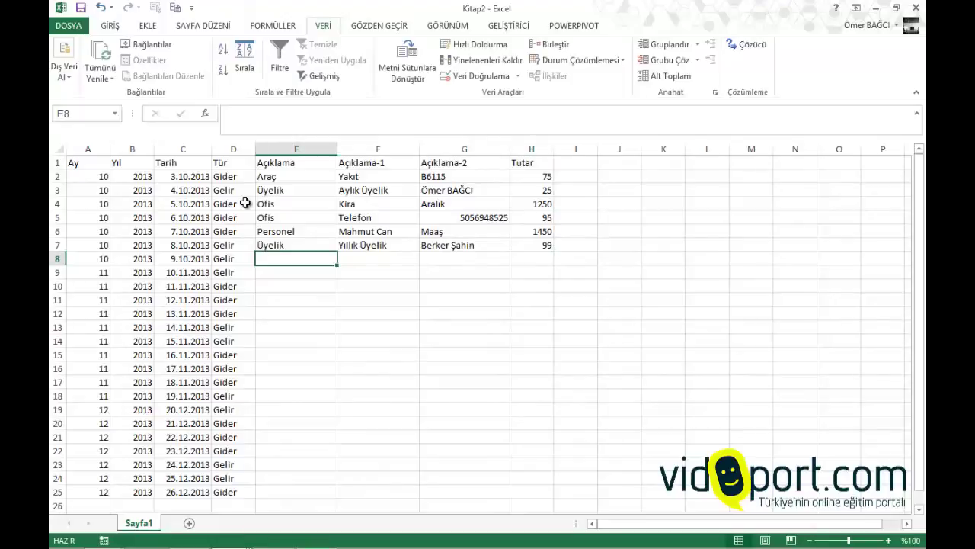
{"action": "type", "text": "Ü"}
{"action": "key", "text": "Tab"}
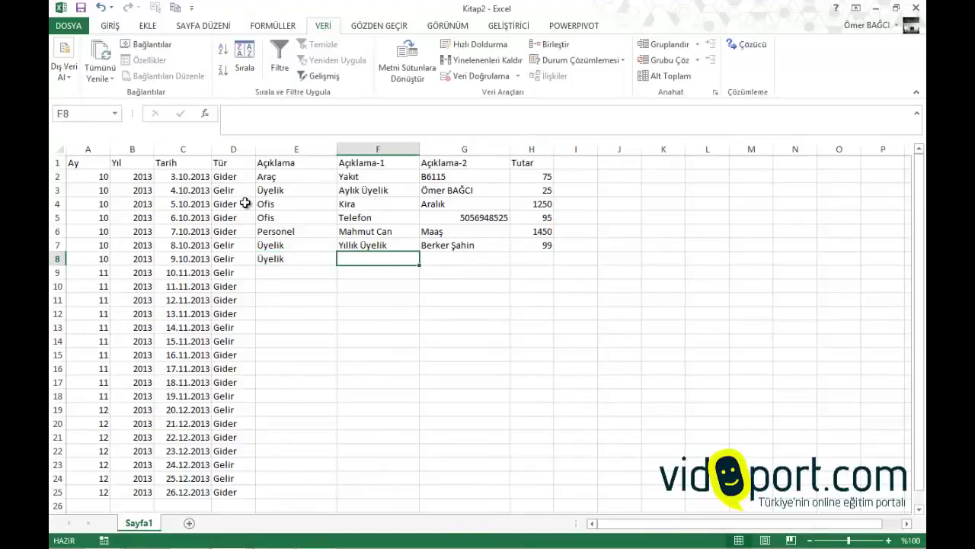
{"action": "type", "text": "yı"}
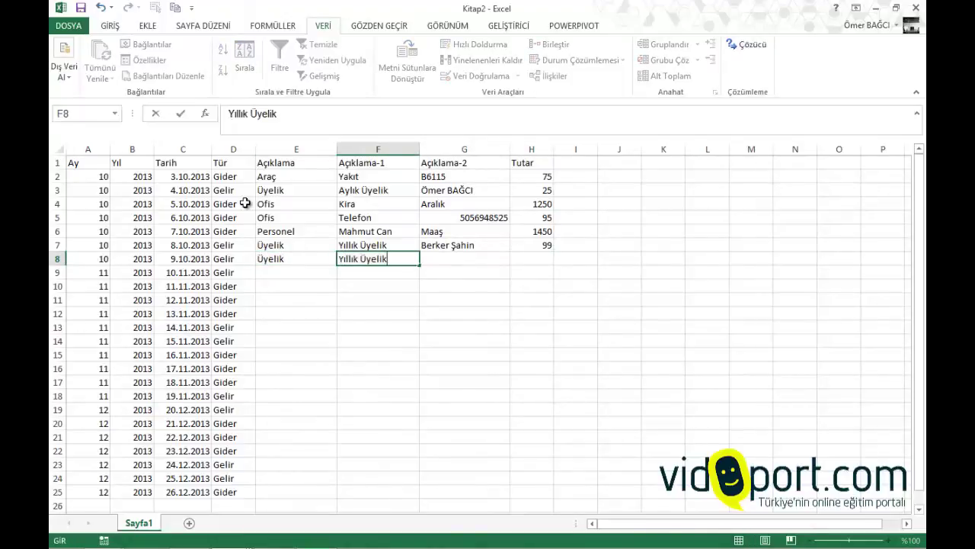
{"action": "key", "text": "Tab"}
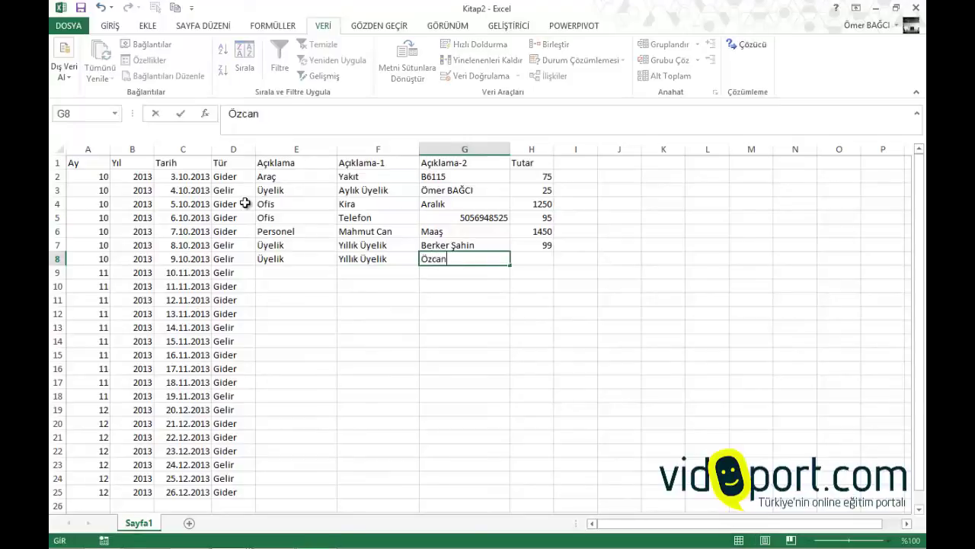
{"action": "key", "text": "Tab"}
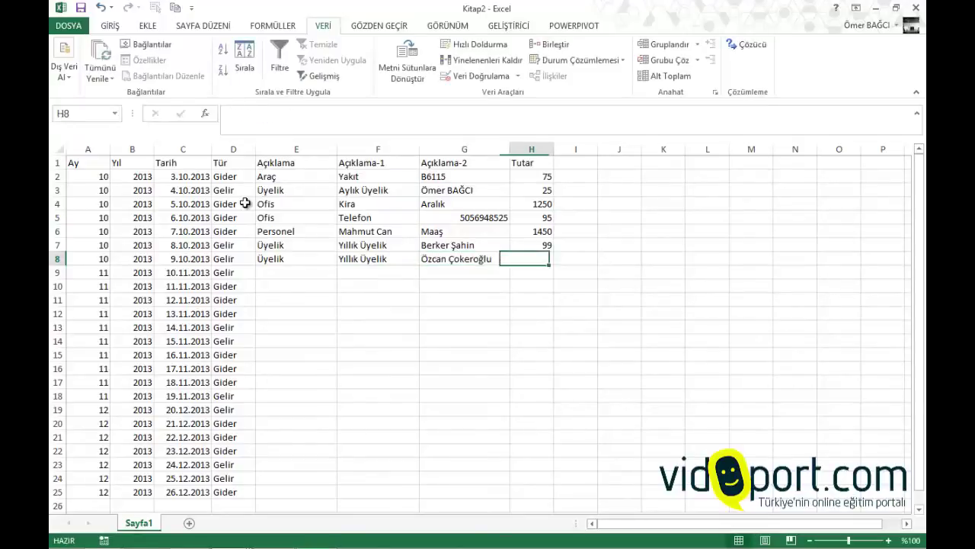
{"action": "type", "text": "99"}
{"action": "key", "text": "Return"}
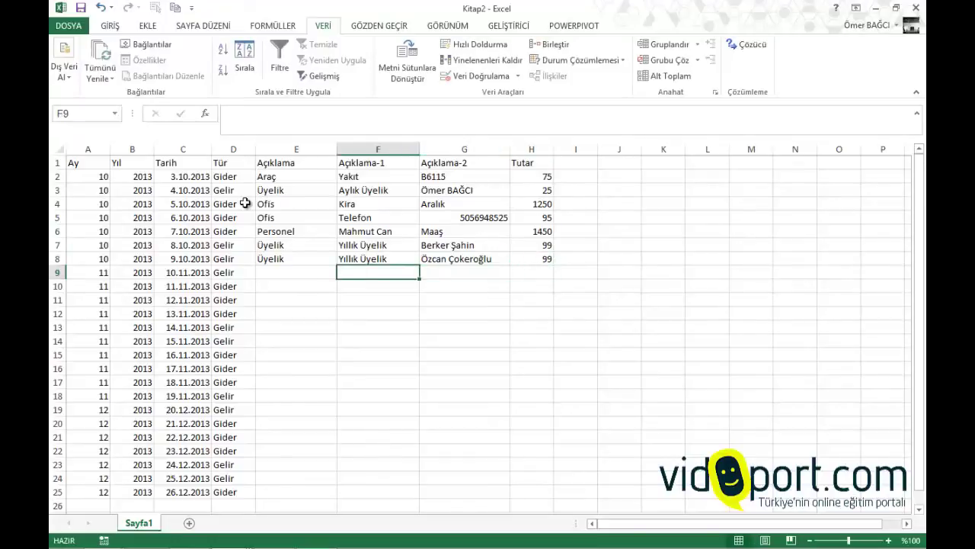
Enter row 9 as Üyelik, Excel Üyeliği, the member's name and amount 49
{"action": "type", "text": "üy"}
{"action": "key", "text": "Tab"}
{"action": "type", "text": "Excel Üye"}
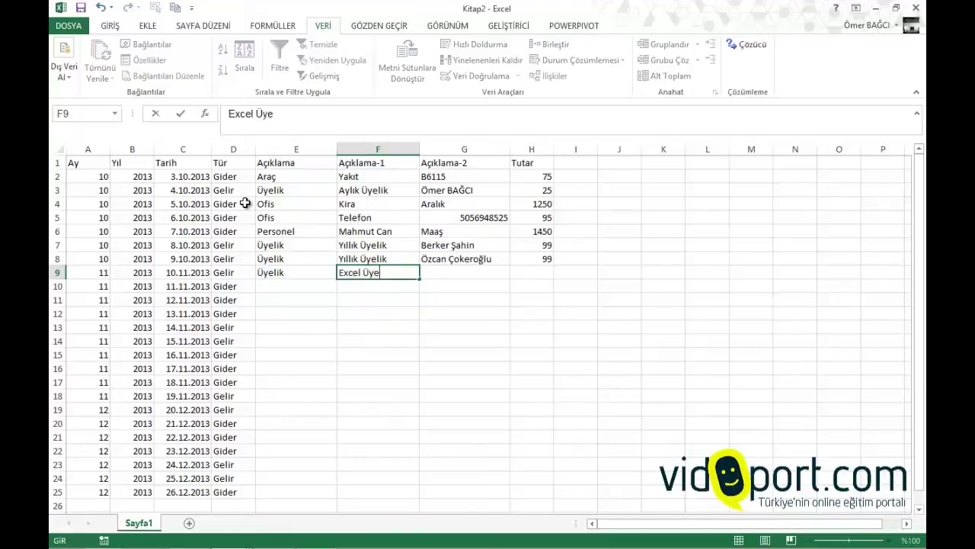
{"action": "type", "text": "liğimi"}
{"action": "key", "text": "BackSpace"}
{"action": "key", "text": "BackSpace"}
{"action": "key", "text": "BackSpace"}
{"action": "key", "text": "Tab"}
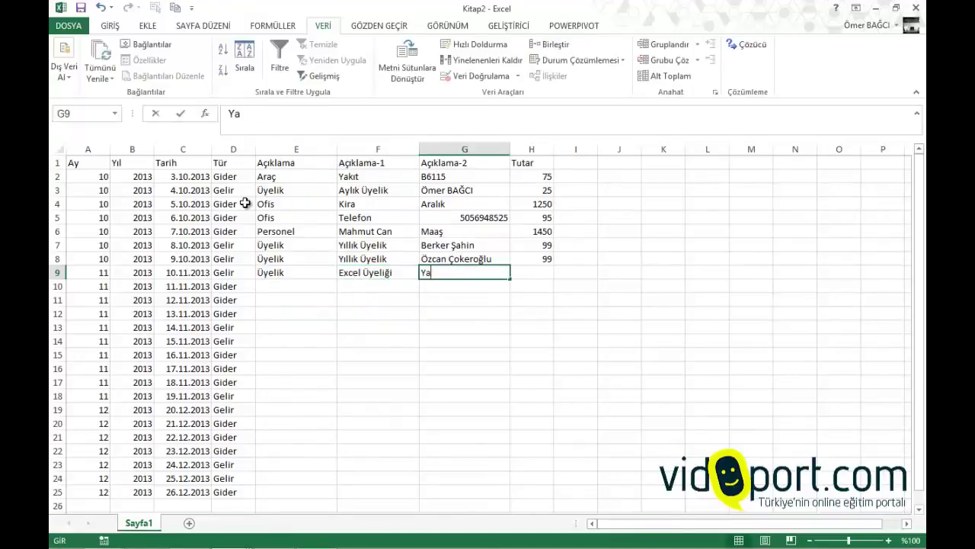
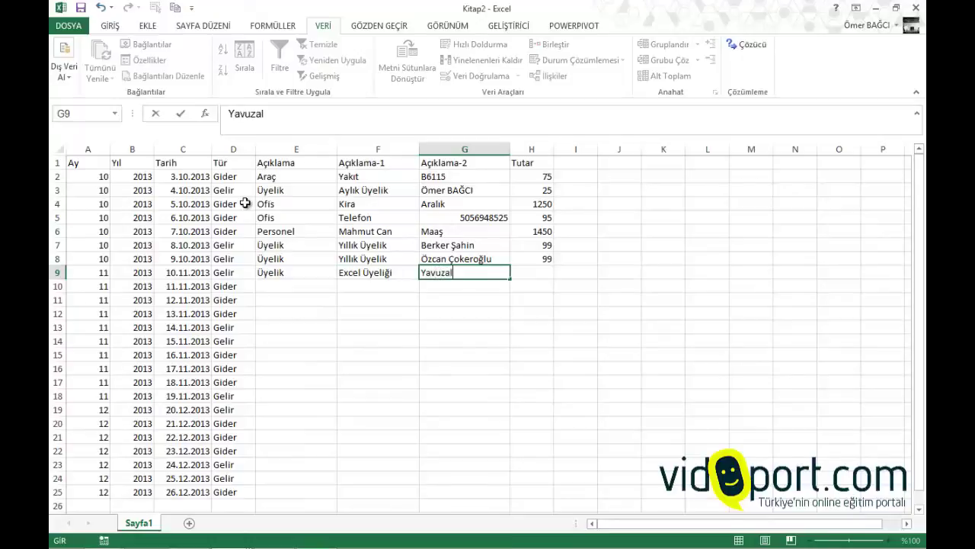
{"action": "key", "text": "Tab"}
{"action": "type", "text": "49"}
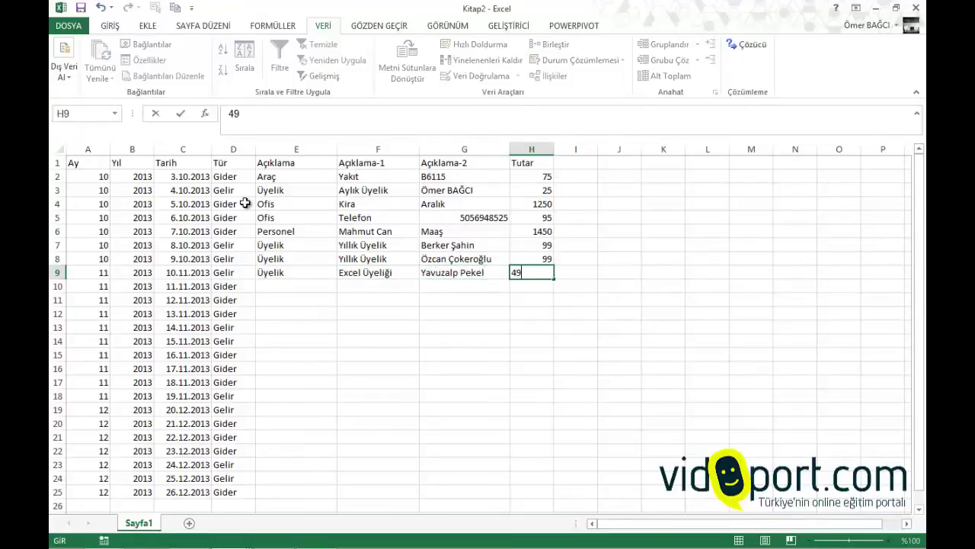
{"action": "key", "text": "Return"}
{"action": "key", "text": "Left"}
{"action": "key", "text": "Left"}
{"action": "key", "text": "Left"}
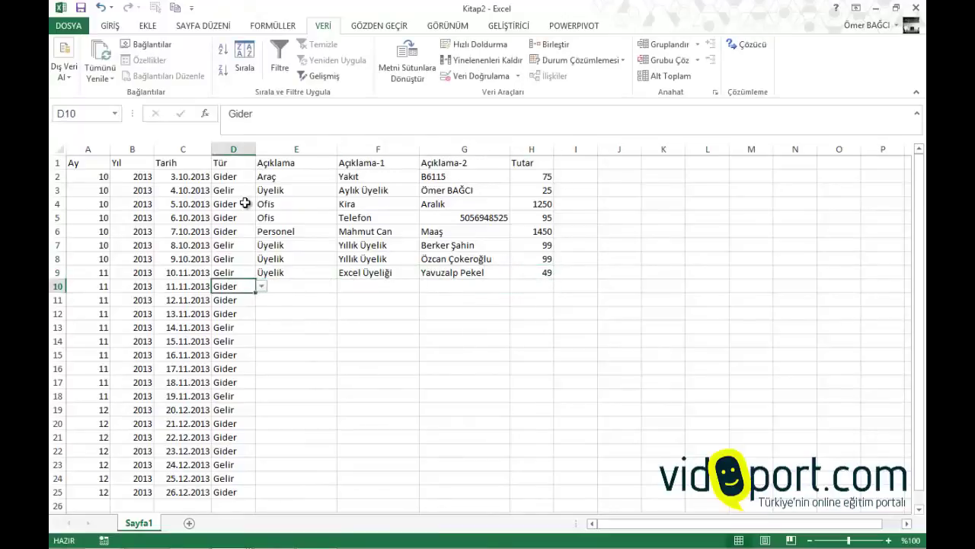
{"action": "key", "text": "Right"}
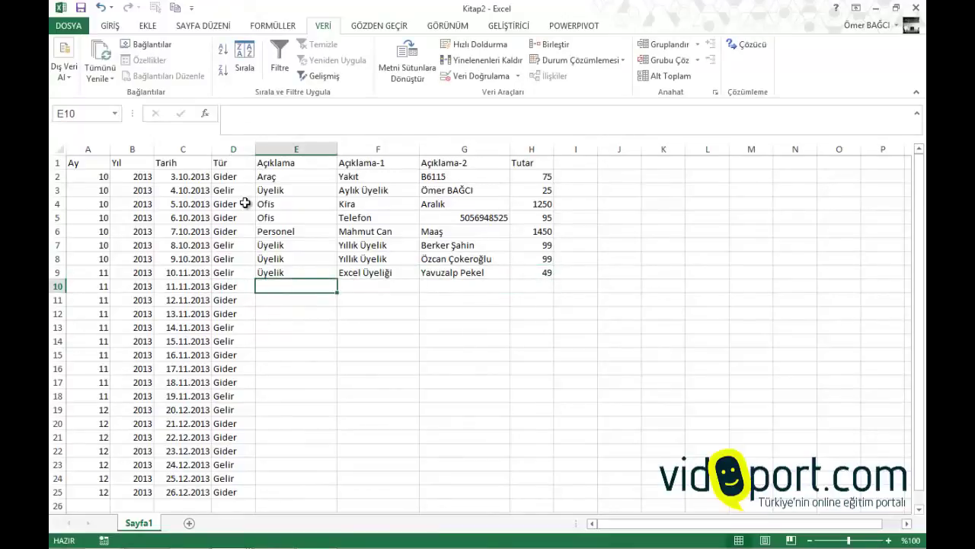
Enter row 10 as Ofis, Mutfak, Yemek and amount 253
{"action": "type", "text": "Ofis"}
{"action": "key", "text": "Tab"}
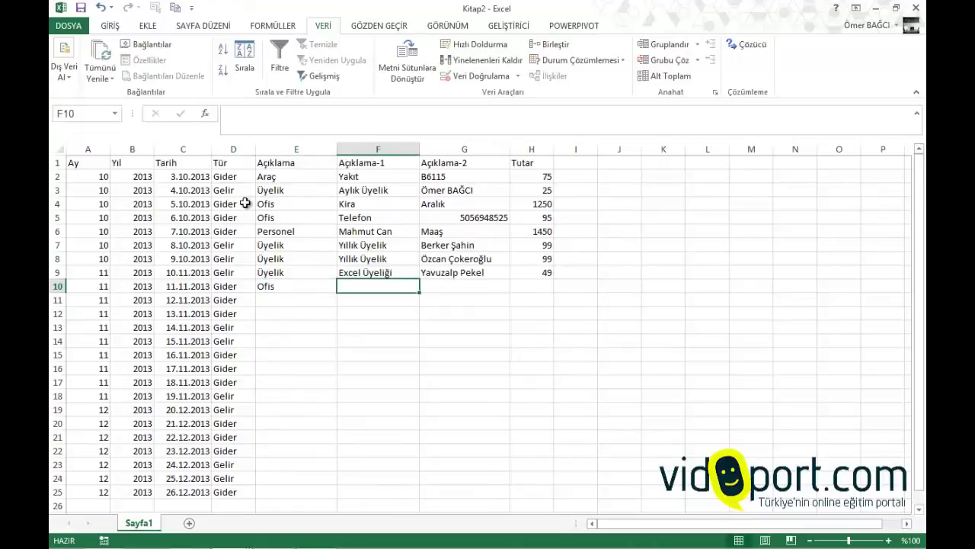
{"action": "type", "text": "Mute"}
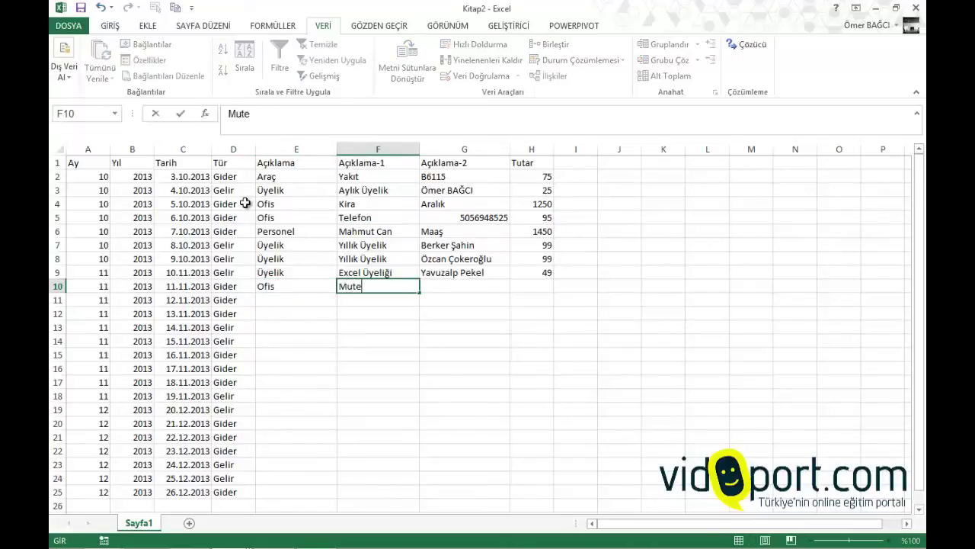
{"action": "key", "text": "BackSpace"}
{"action": "type", "text": "fak"}
{"action": "key", "text": "Left"}
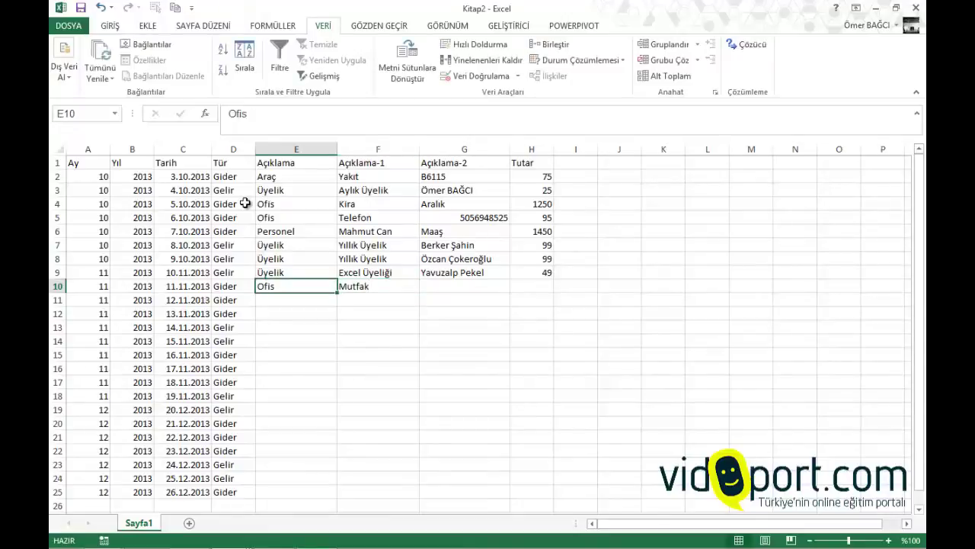
{"action": "key", "text": "Right"}
{"action": "key", "text": "Right"}
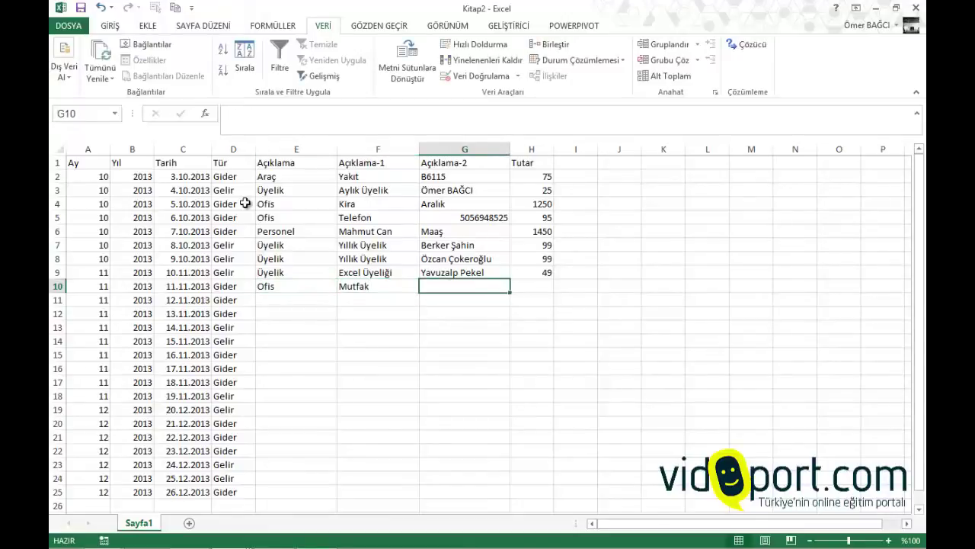
{"action": "type", "text": "Yemek"}
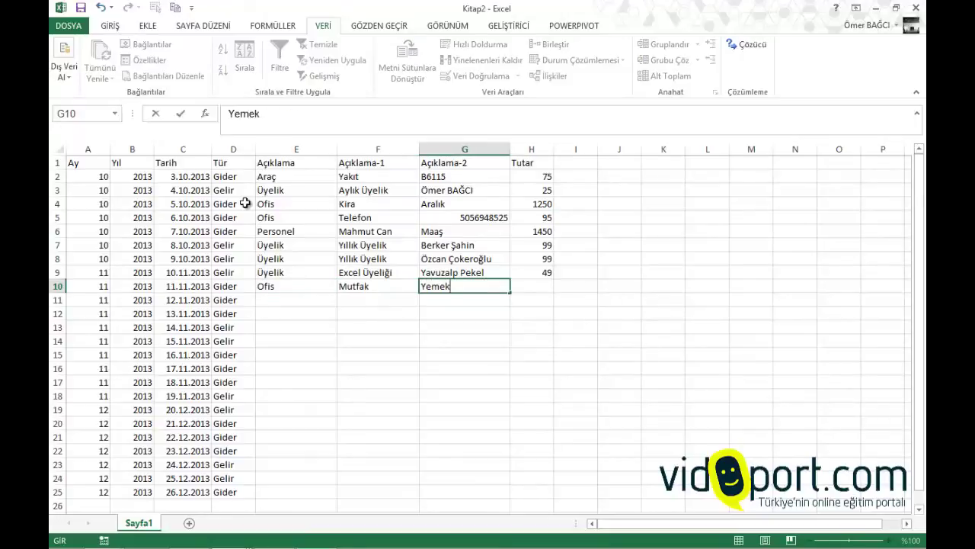
{"action": "key", "text": "Tab"}
{"action": "type", "text": "253"}
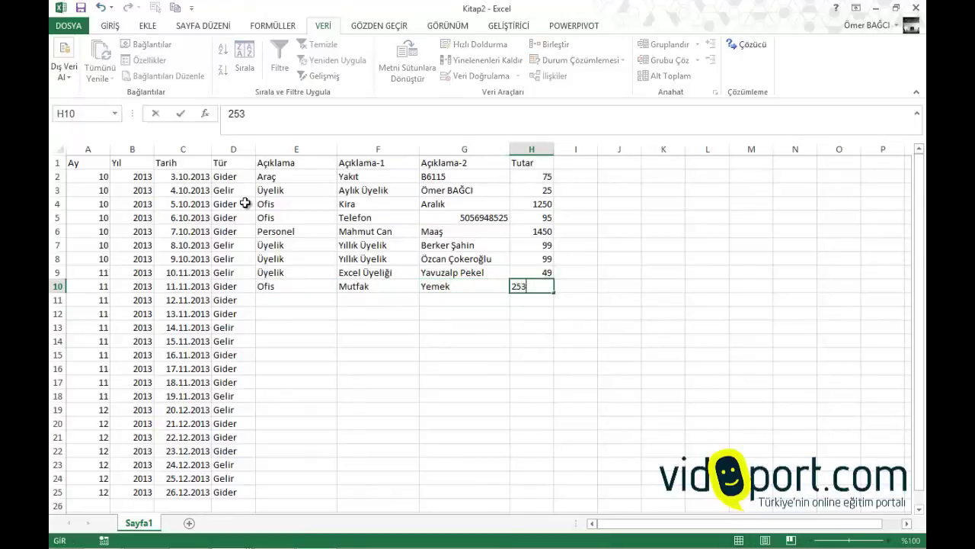
{"action": "key", "text": "Return"}
Enter row 11 as Ofis, Yakıt, B6115 and amount 75
{"action": "key", "text": "Left"}
{"action": "key", "text": "Left"}
{"action": "key", "text": "Left"}
{"action": "key", "text": "Right"}
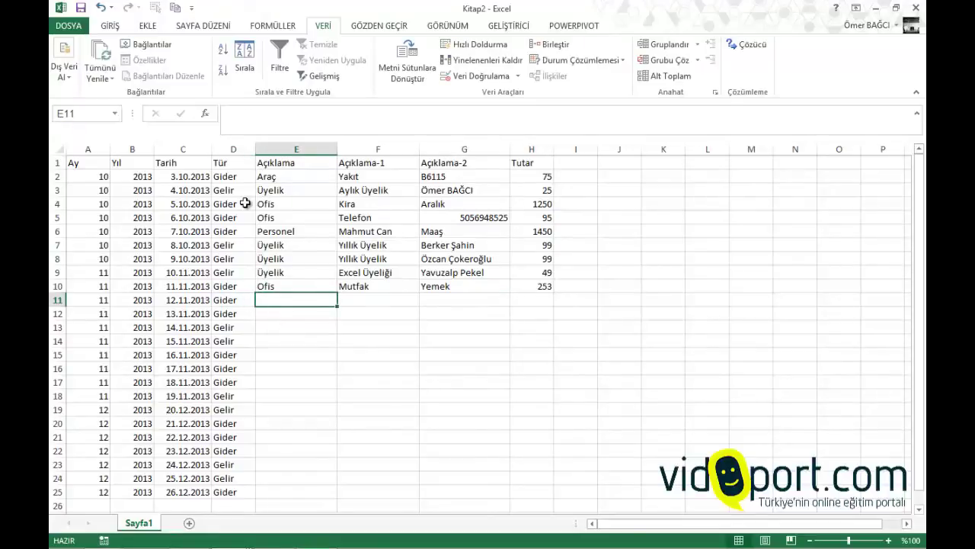
{"action": "type", "text": "Ofis"}
{"action": "key", "text": "Tab"}
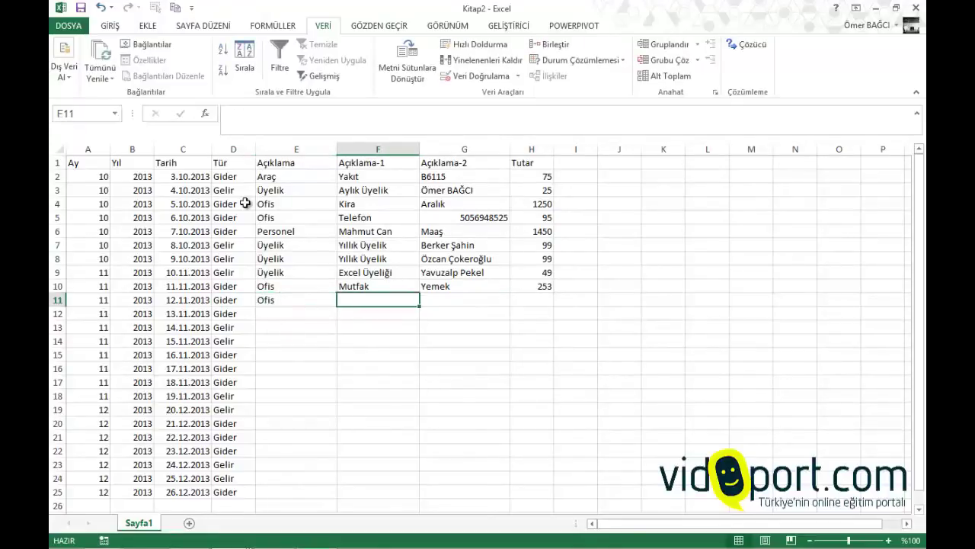
{"action": "type", "text": "yakıt"}
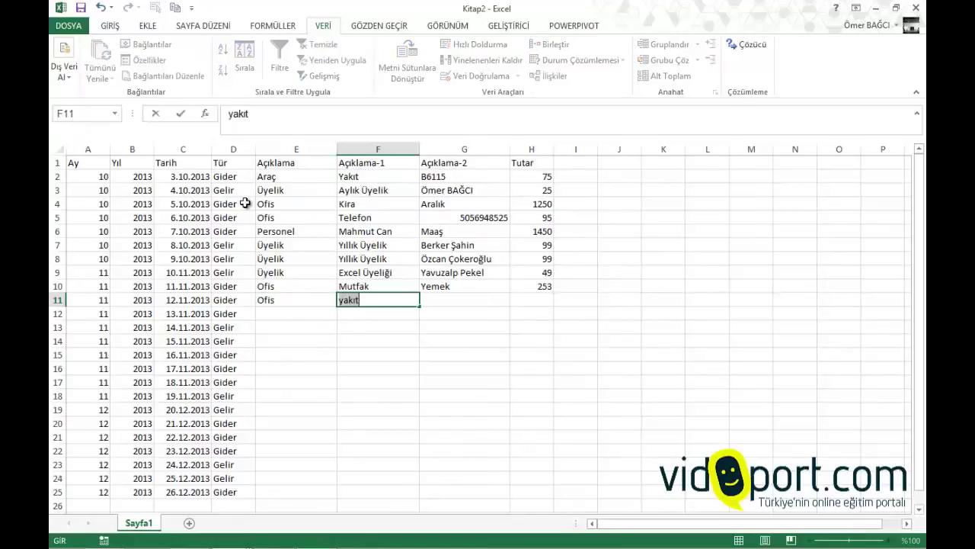
{"action": "key", "text": "Tab"}
{"action": "type", "text": "B"}
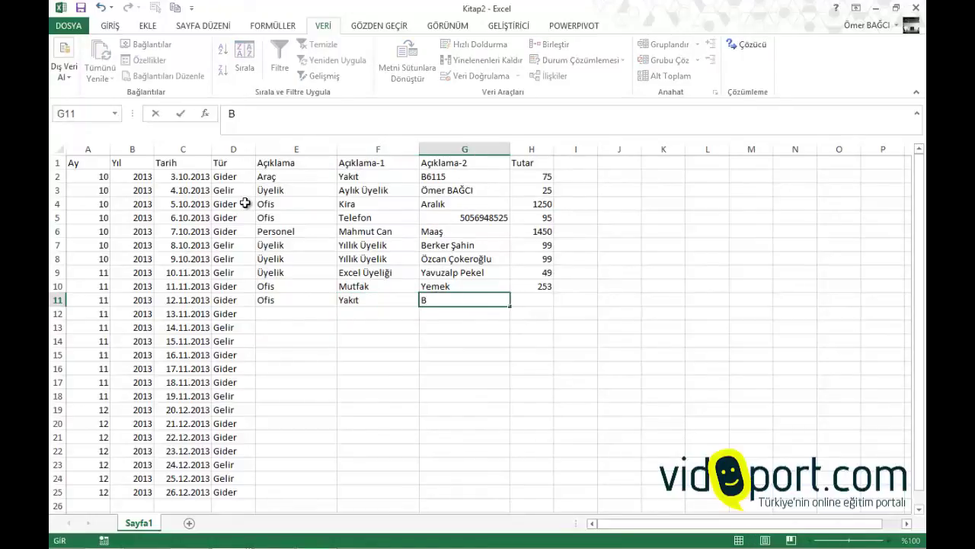
{"action": "type", "text": "61"}
{"action": "key", "text": "Tab"}
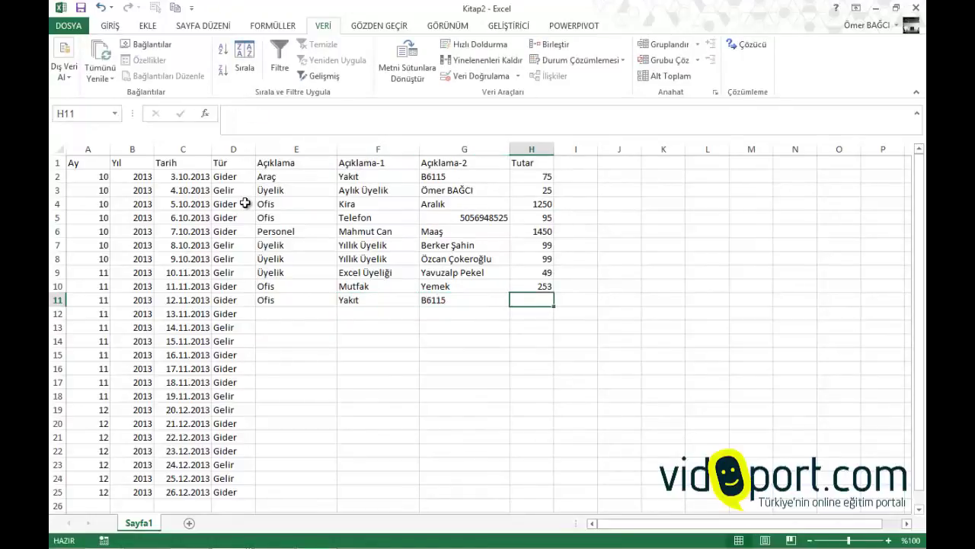
{"action": "type", "text": "75"}
{"action": "key", "text": "Return"}
Enter row 12 as Ofis, Telefon, the phone number and amount 41
{"action": "key", "text": "Left"}
{"action": "key", "text": "Left"}
{"action": "key", "text": "Left"}
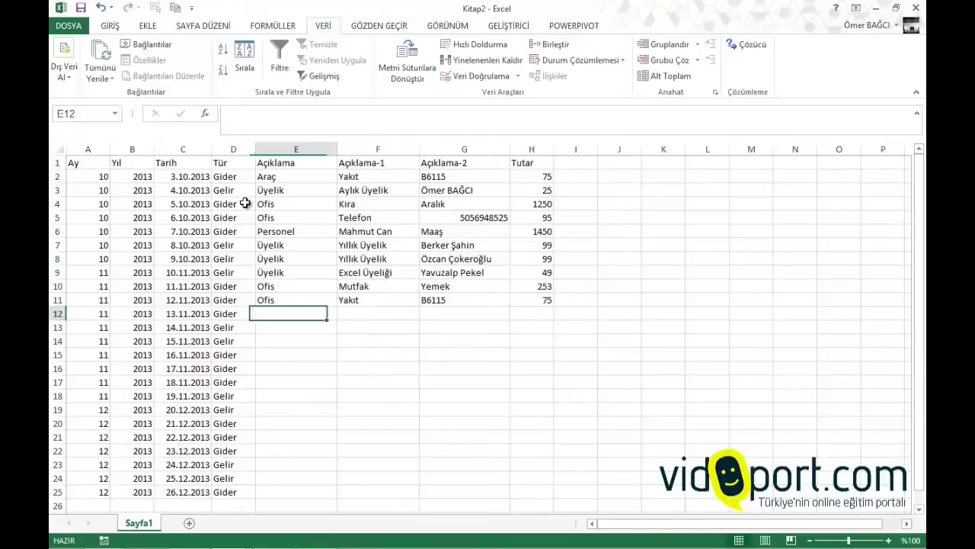
{"action": "type", "text": "ofis"}
{"action": "key", "text": "Tab"}
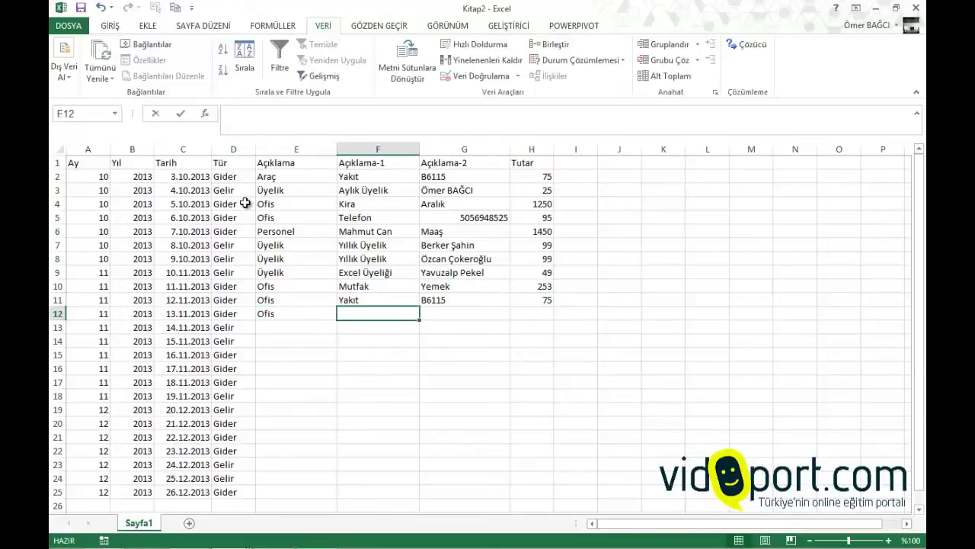
{"action": "type", "text": "t"}
{"action": "key", "text": "Tab"}
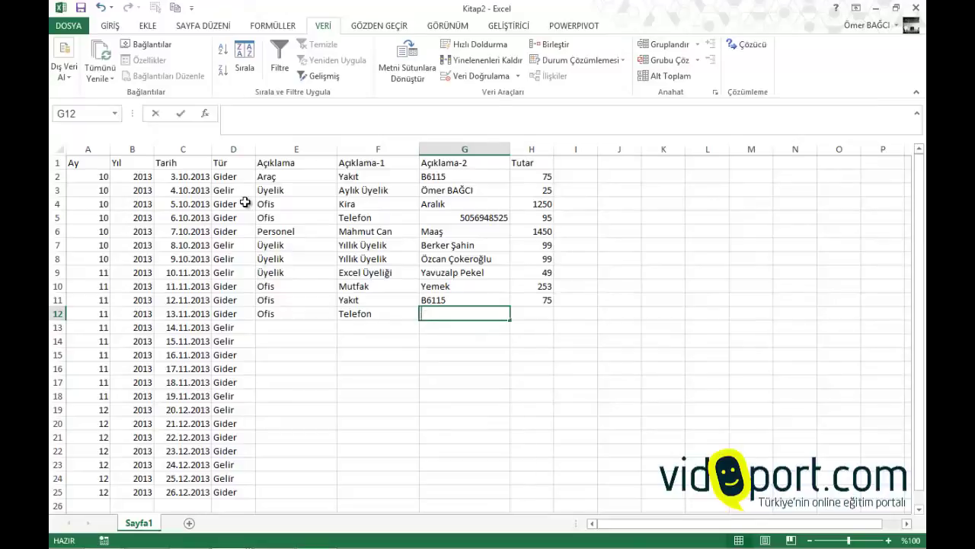
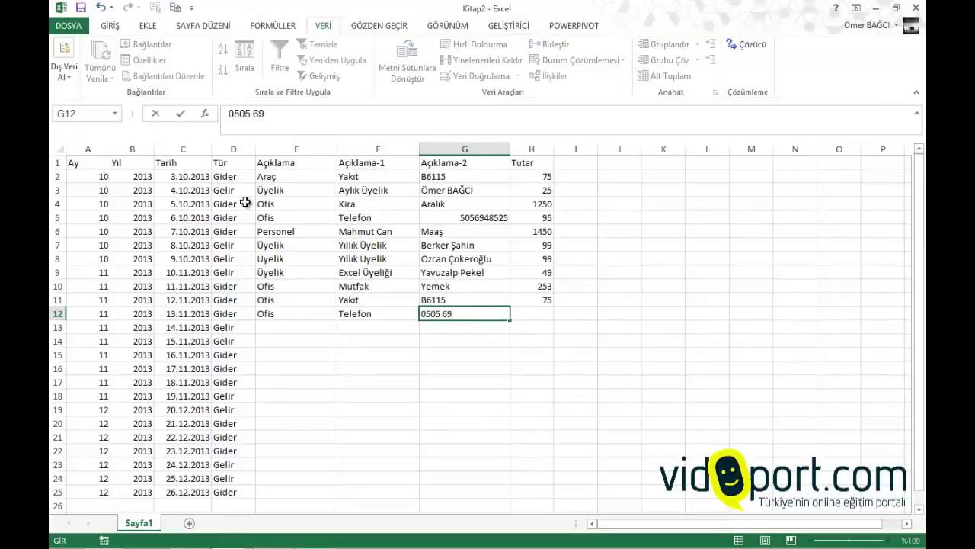
{"action": "key", "text": "Tab"}
{"action": "type", "text": "41"}
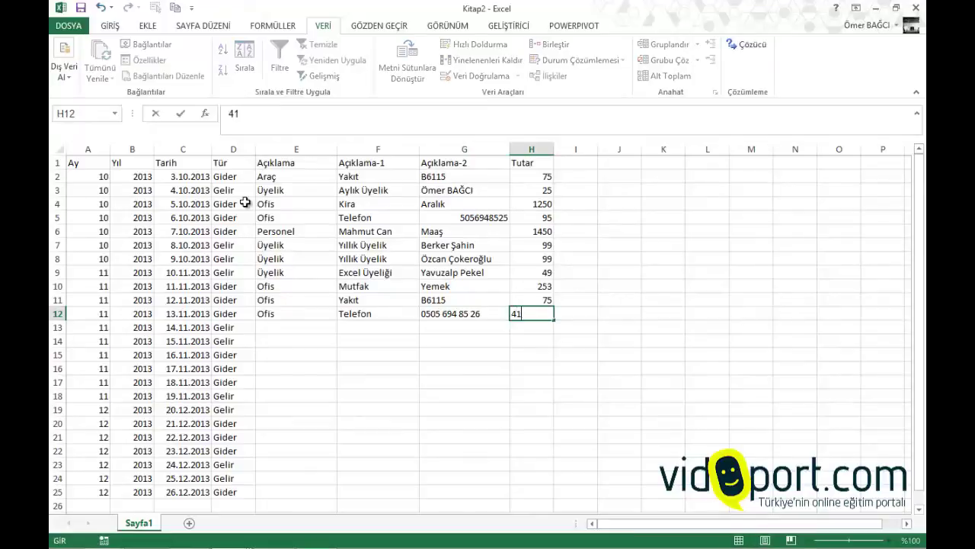
{"action": "key", "text": "Return"}
{"action": "key", "text": "Left"}
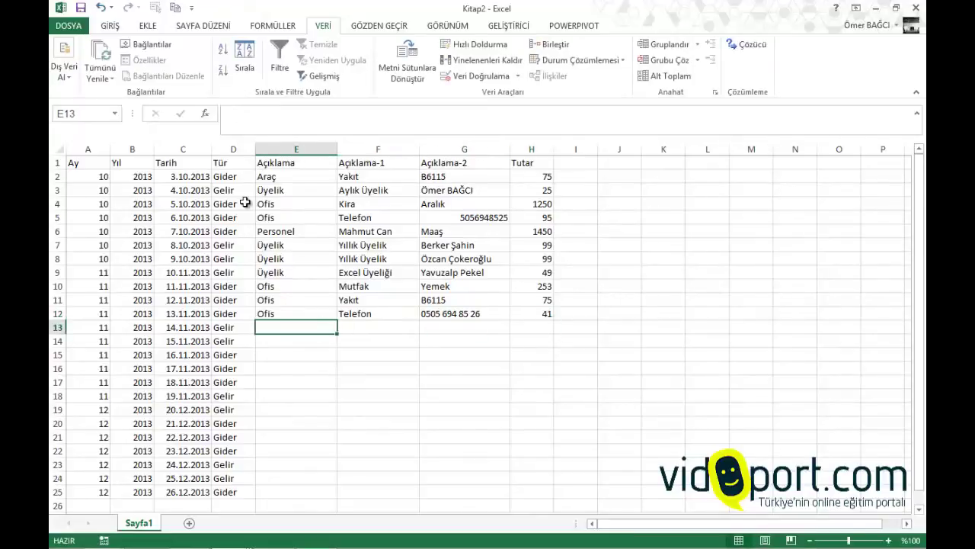
Enter Üyelik and Yıllık Üyelik in the Açıklama cells of rows 13 and 14
{"action": "type", "text": "Üyelik"}
{"action": "key", "text": "Return"}
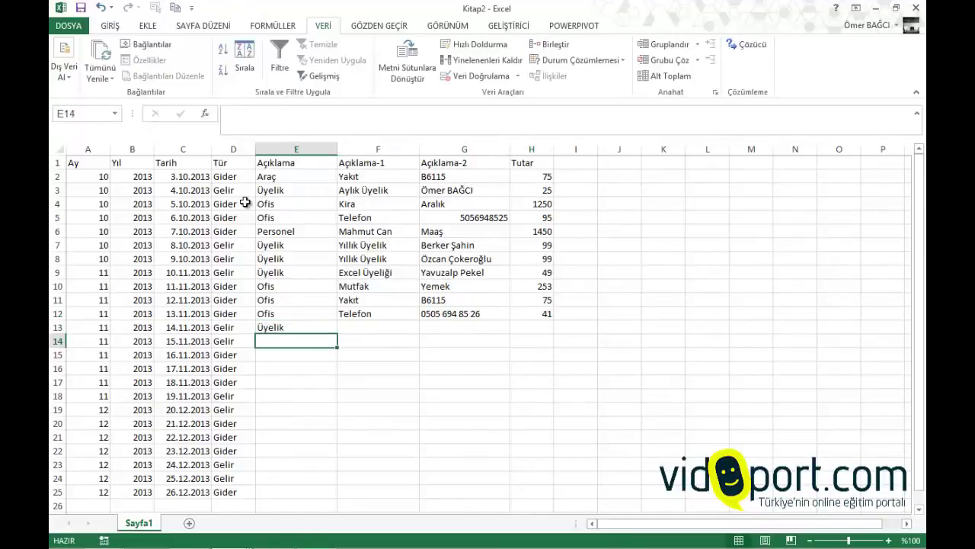
{"action": "type", "text": "Üyelik"}
{"action": "key", "text": "Tab"}
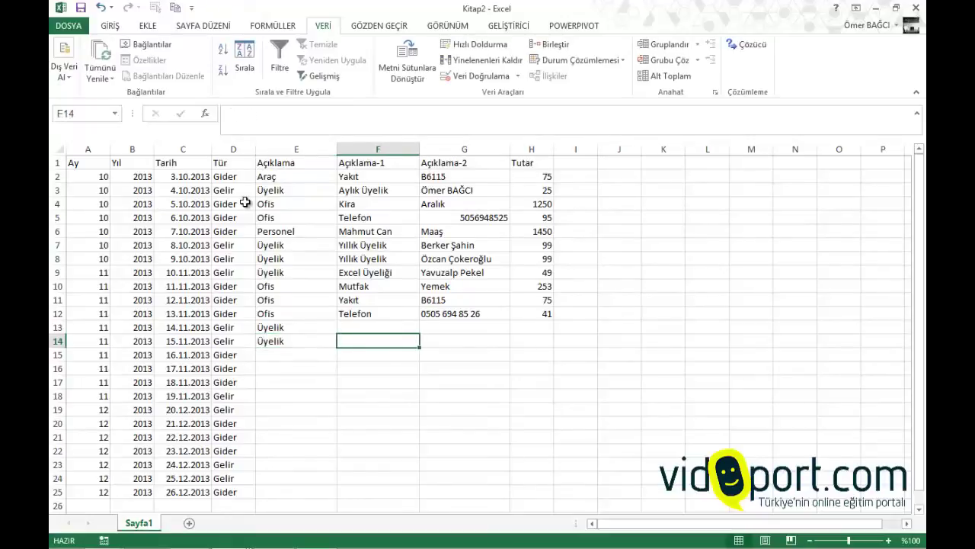
{"action": "key", "text": "Up"}
{"action": "type", "text": "yı"}
{"action": "key", "text": "Return"}
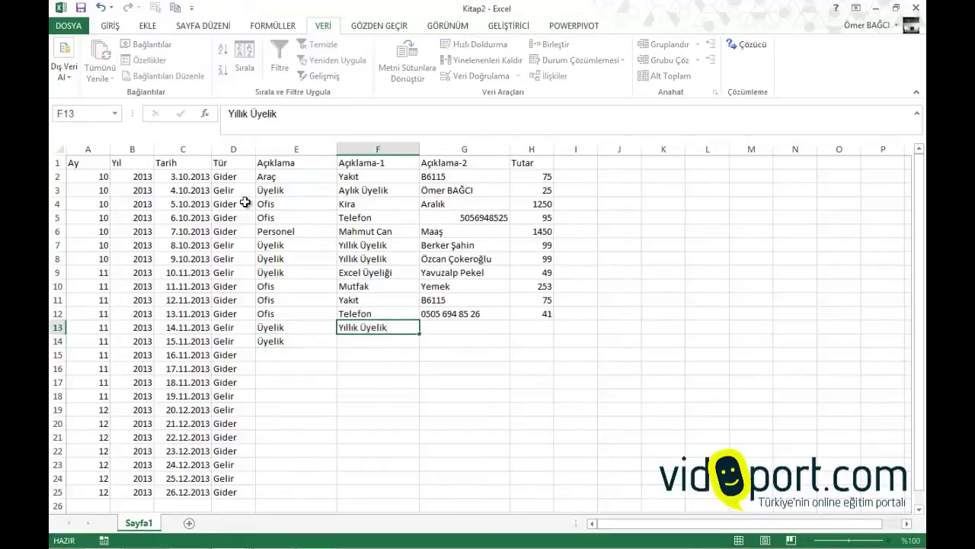
{"action": "type", "text": "yı"}
{"action": "key", "text": "Tab"}
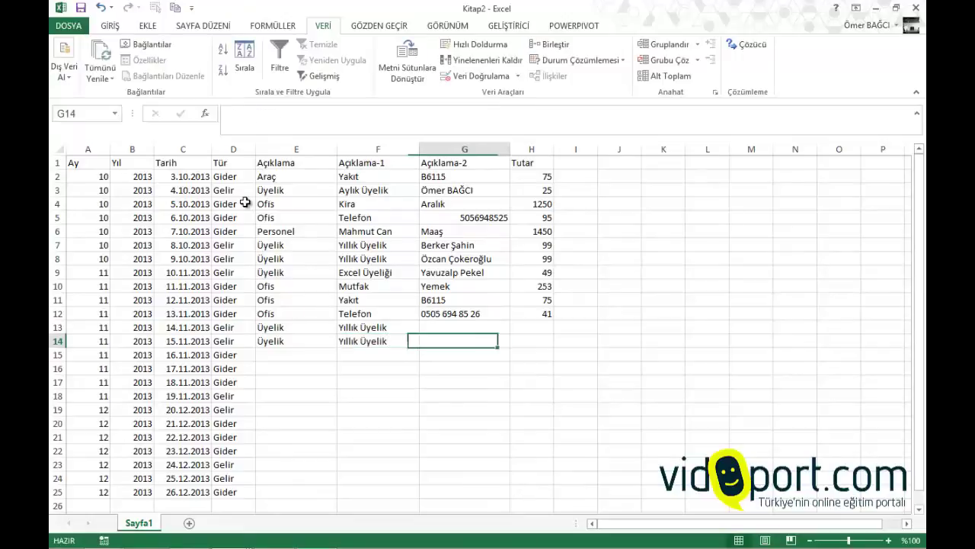
{"action": "key", "text": "Up"}
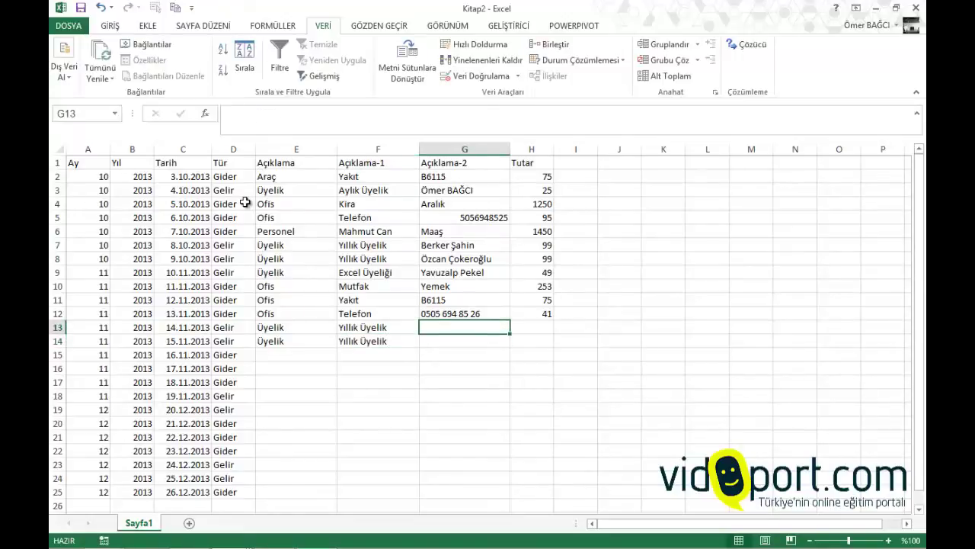
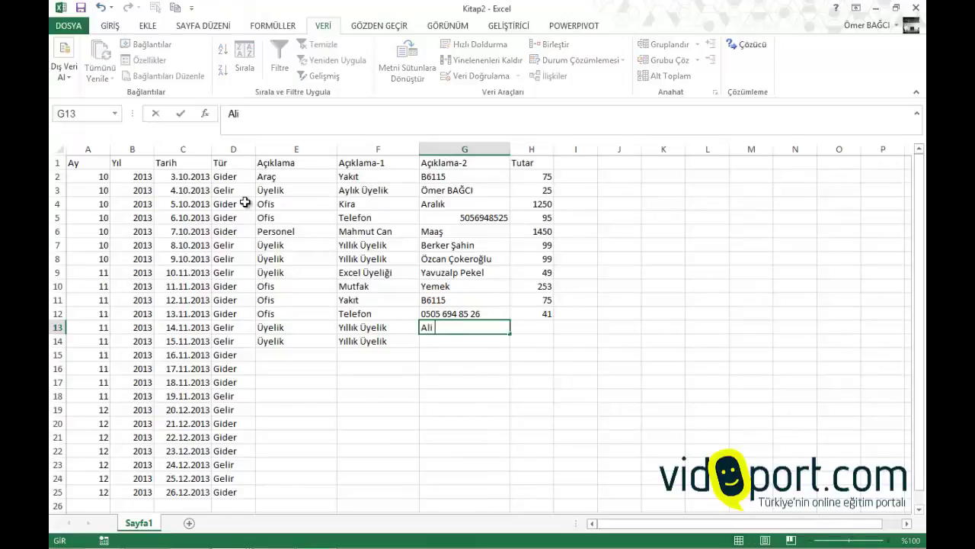
Add a member's name with amount 99 to each of rows 13 and 14
{"action": "key", "text": "Tab"}
{"action": "type", "text": "99"}
{"action": "key", "text": "Return"}
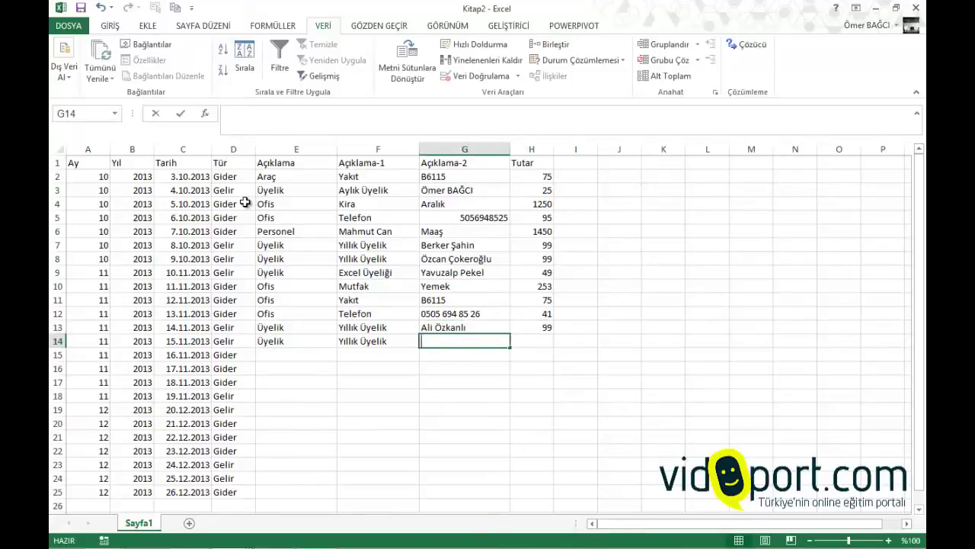
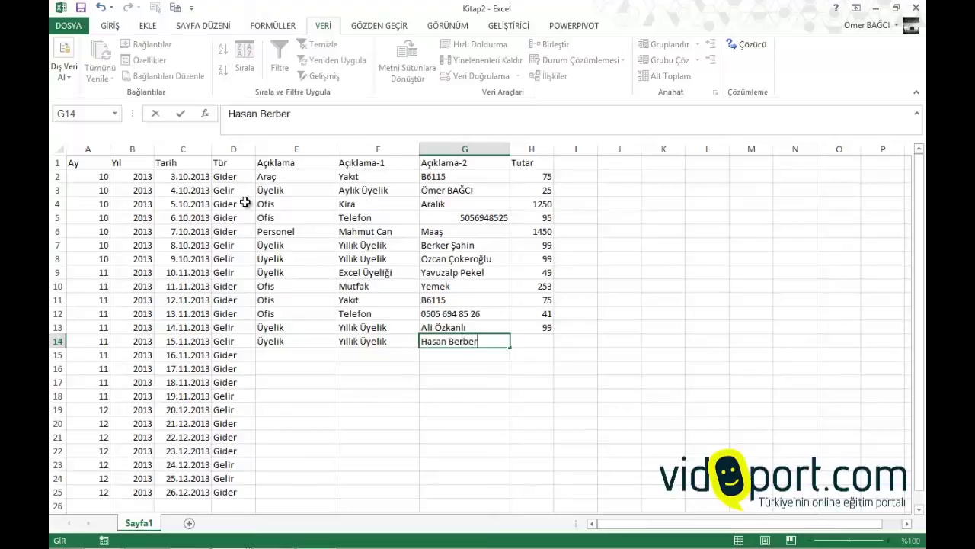
{"action": "key", "text": "Tab"}
{"action": "type", "text": "99"}
{"action": "key", "text": "Return"}
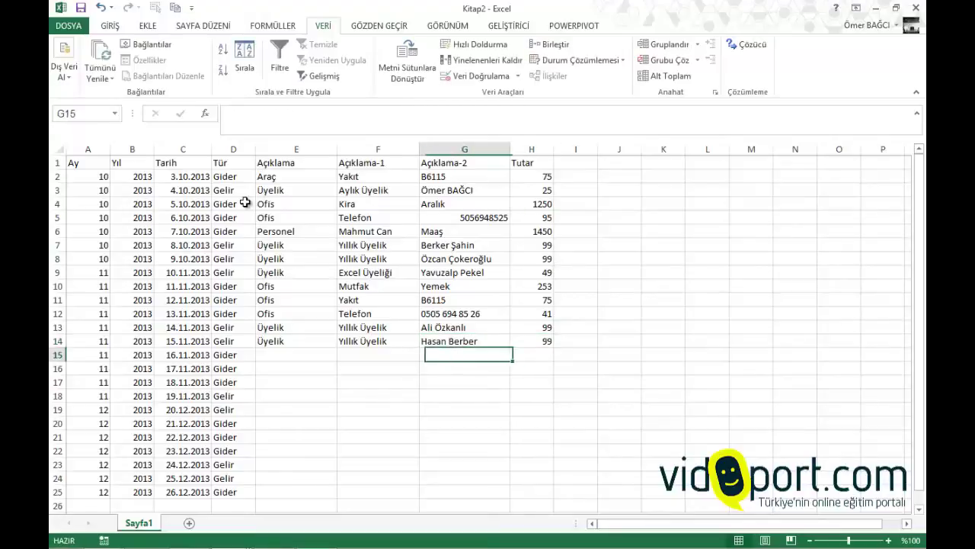
Fill row 15 with Ofis, Muhasebe, Aralık Ücreti and amount 365
{"action": "key", "text": "Left"}
{"action": "key", "text": "Left"}
{"action": "key", "text": "Left"}
{"action": "key", "text": "Right"}
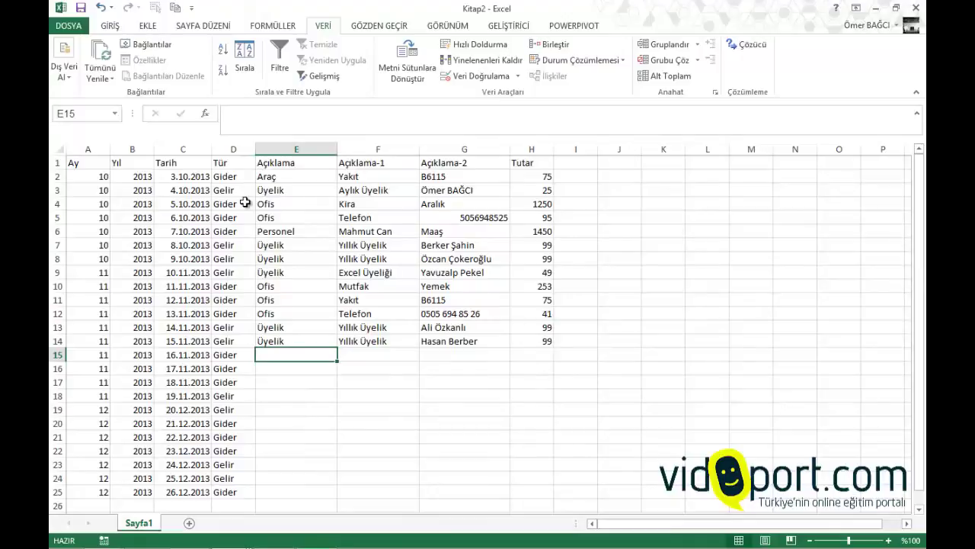
{"action": "type", "text": "Ofis"}
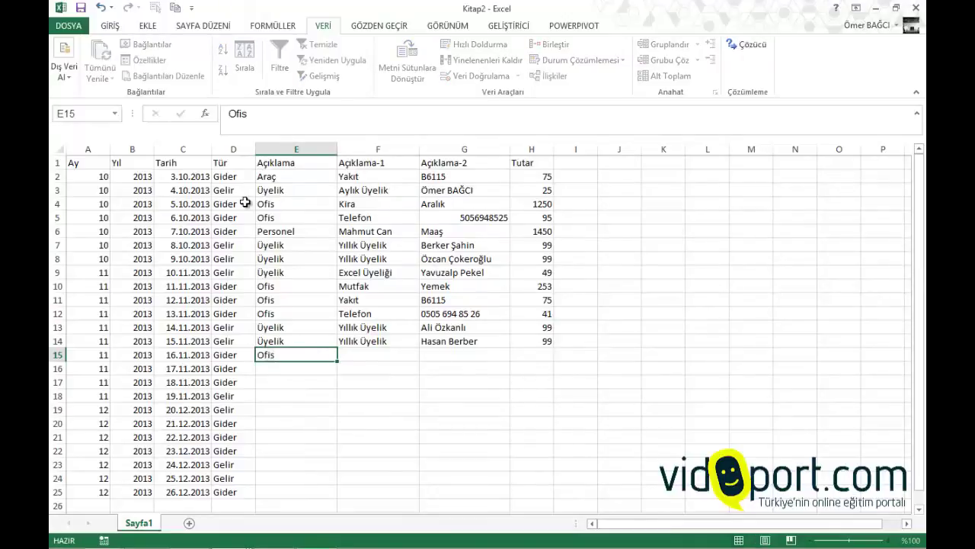
{"action": "key", "text": "Tab"}
{"action": "type", "text": "Mu"}
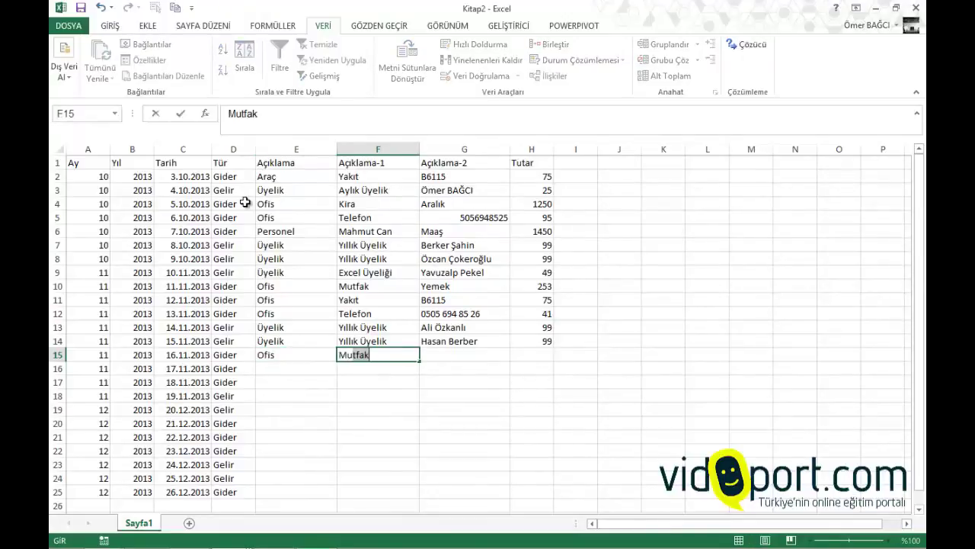
{"action": "type", "text": "hasebe"}
{"action": "key", "text": "Tab"}
{"action": "type", "text": "Muhsen"}
{"action": "key", "text": "BackSpace"}
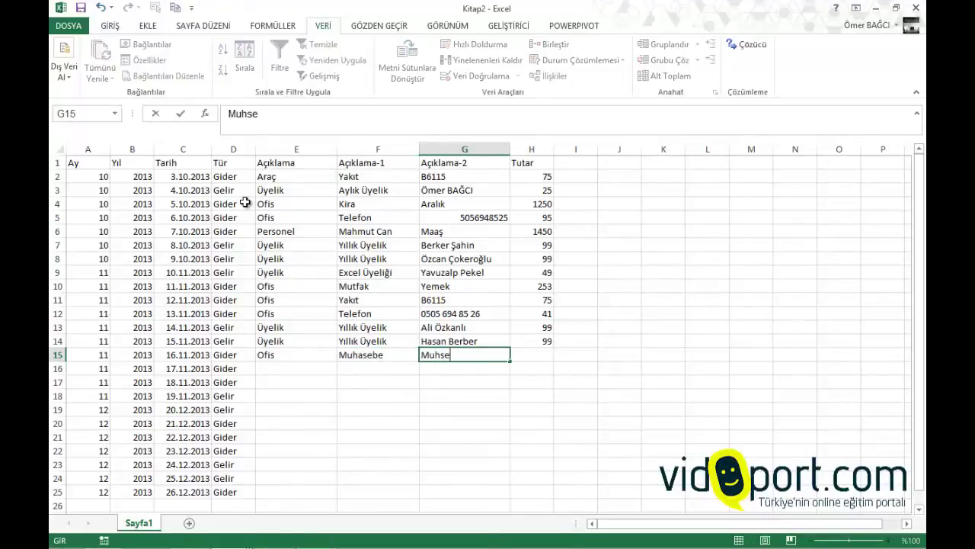
{"action": "key", "text": "BackSpace"}
{"action": "type", "text": "se"}
{"action": "type", "text": "be"}
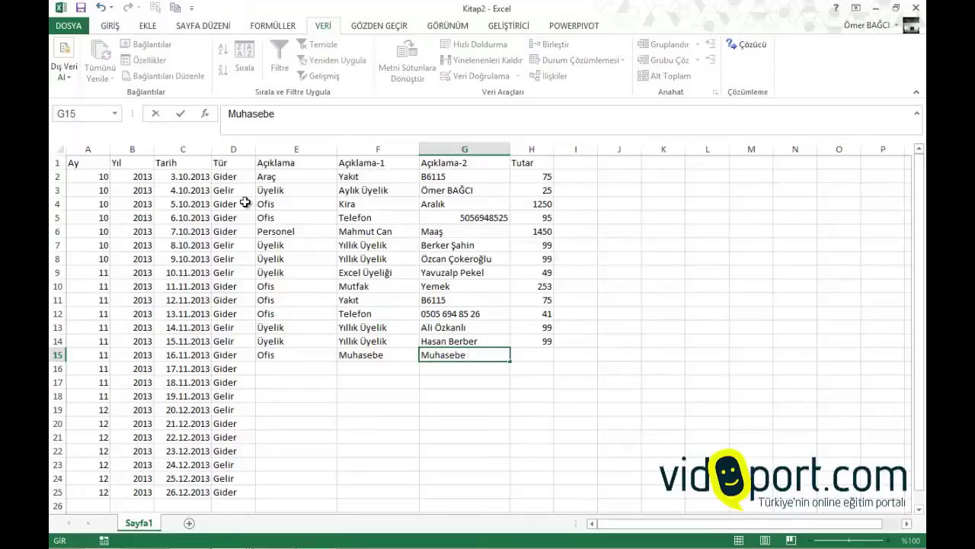
{"action": "key", "text": "BackSpace"}
{"action": "key", "text": "BackSpace"}
{"action": "key", "text": "BackSpace"}
{"action": "key", "text": "BackSpace"}
{"action": "key", "text": "BackSpace"}
{"action": "key", "text": "BackSpace"}
{"action": "key", "text": "BackSpace"}
{"action": "key", "text": "BackSpace"}
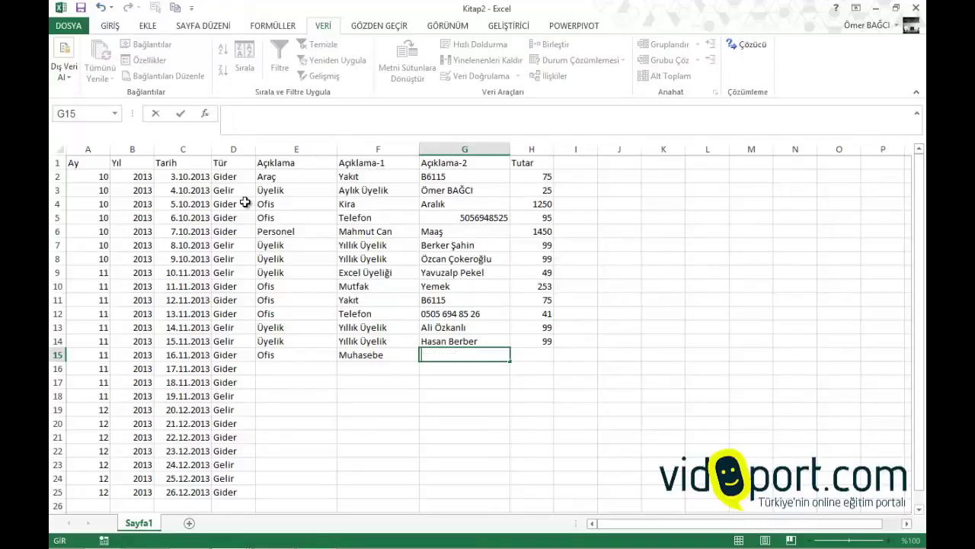
{"action": "type", "text": "Aralık Ü"}
{"action": "type", "text": "c"}
{"action": "key", "text": "BackSpace"}
{"action": "key", "text": "BackSpace"}
{"action": "key", "text": "BackSpace"}
{"action": "type", "text": "Ücret"}
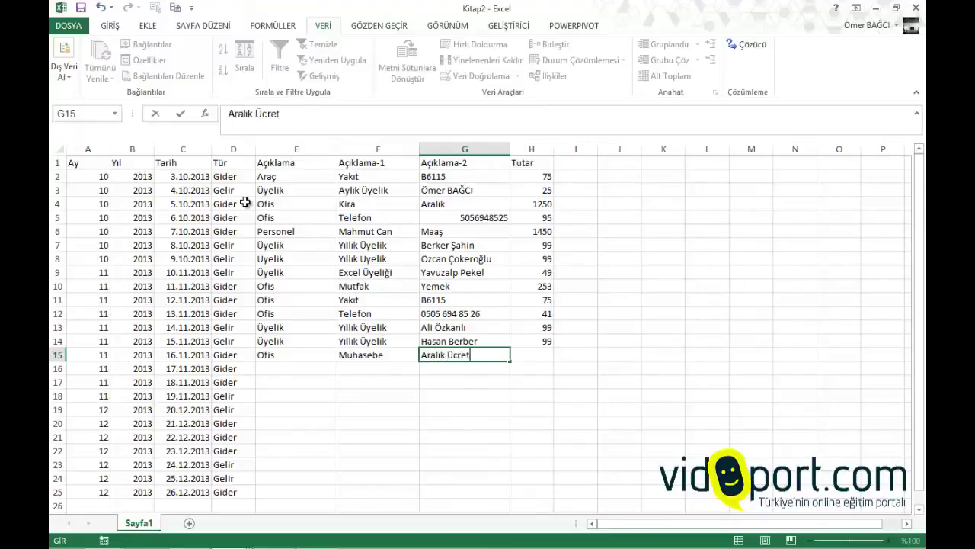
{"action": "type", "text": "i"}
{"action": "key", "text": "Tab"}
{"action": "type", "text": "365"}
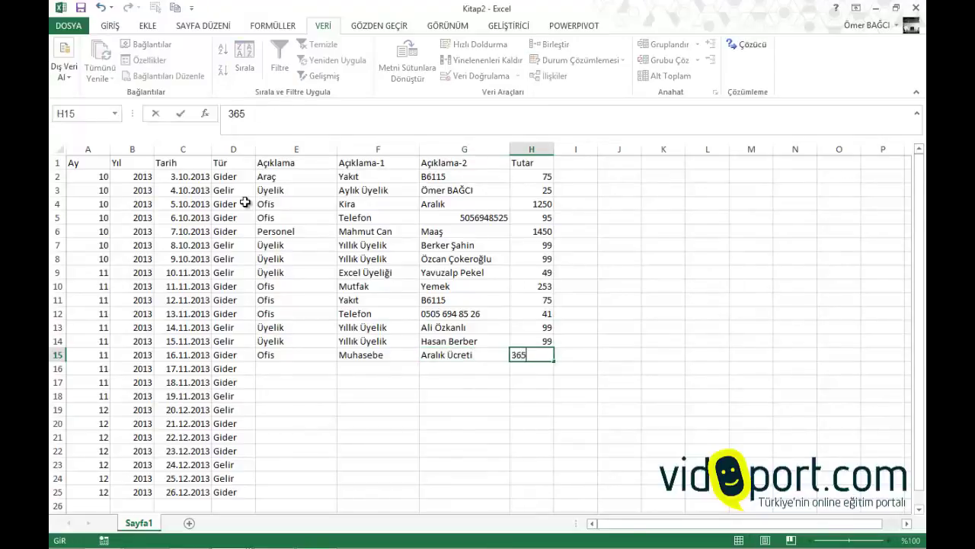
{"action": "key", "text": "Return"}
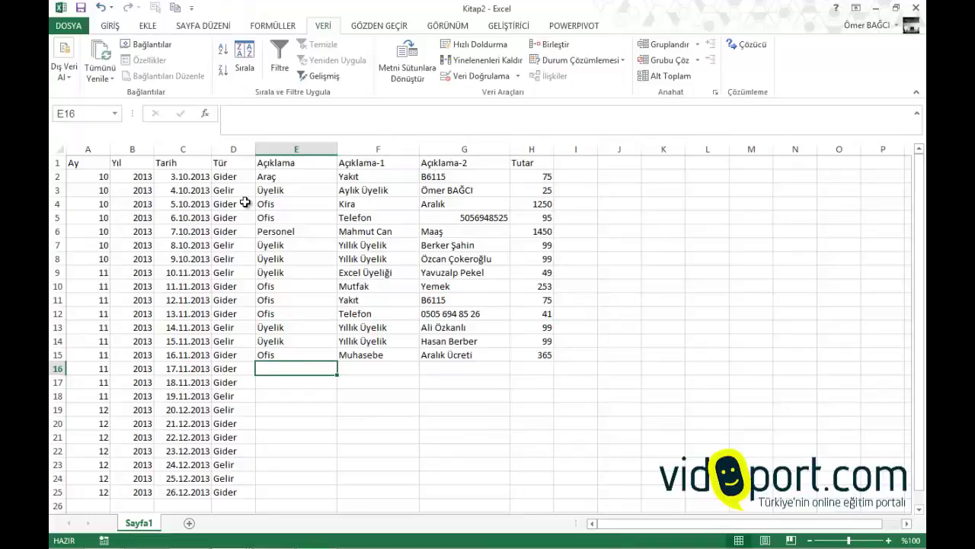
Fill row 16 with Personel, the suggested employee name, Maaş and 1450
{"action": "key", "text": "Up"}
{"action": "key", "text": "Up"}
{"action": "key", "text": "Up"}
{"action": "key", "text": "Down"}
{"action": "key", "text": "Down"}
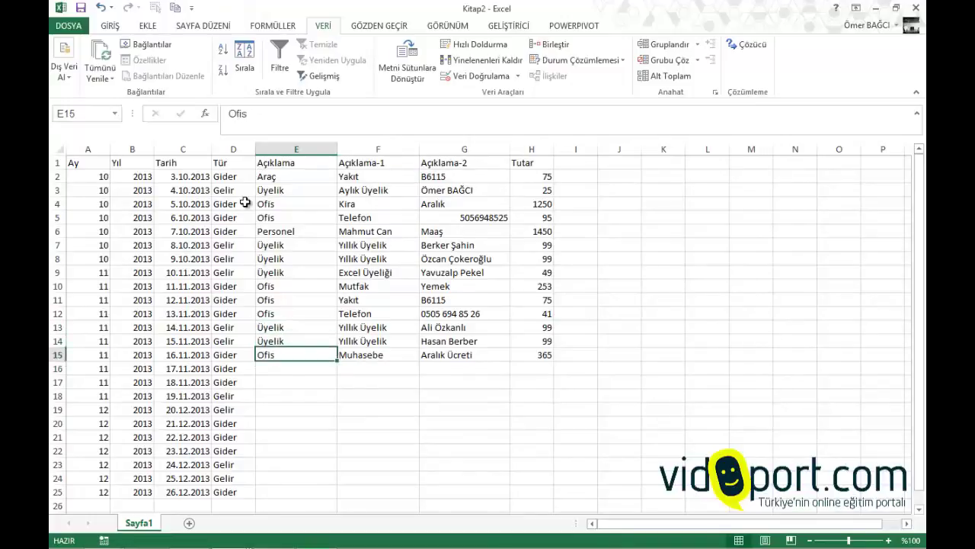
{"action": "key", "text": "Down"}
{"action": "type", "text": "per"}
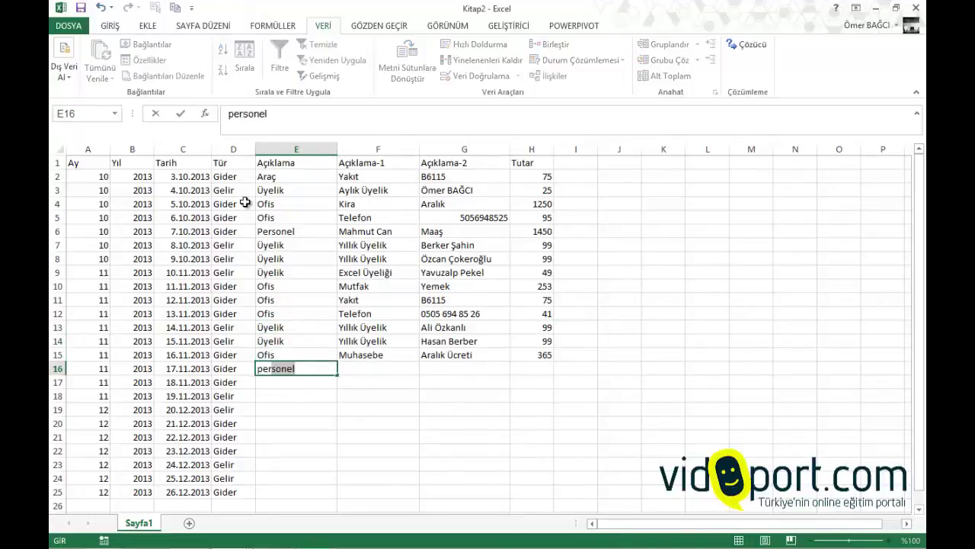
{"action": "key", "text": "Tab"}
{"action": "type", "text": "m"}
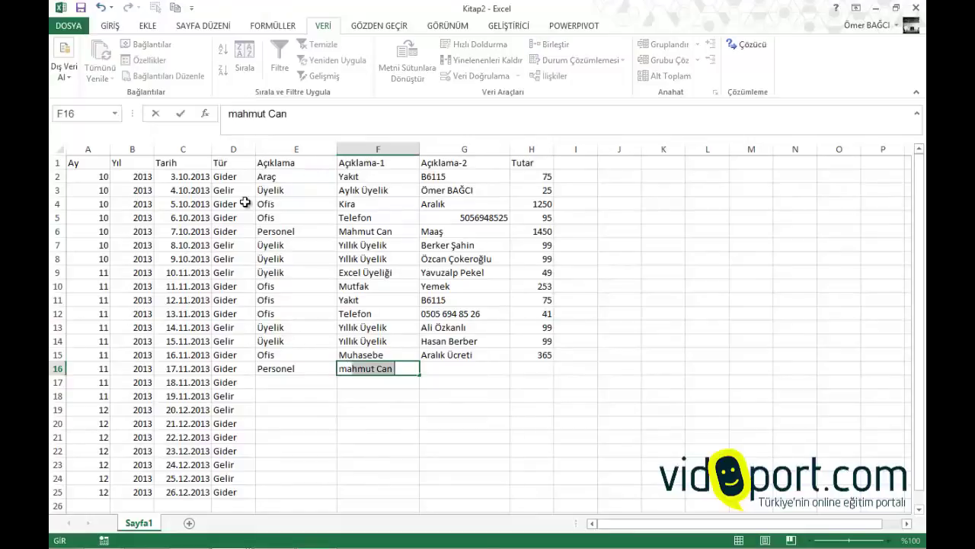
{"action": "key", "text": "Tab"}
{"action": "type", "text": "m"}
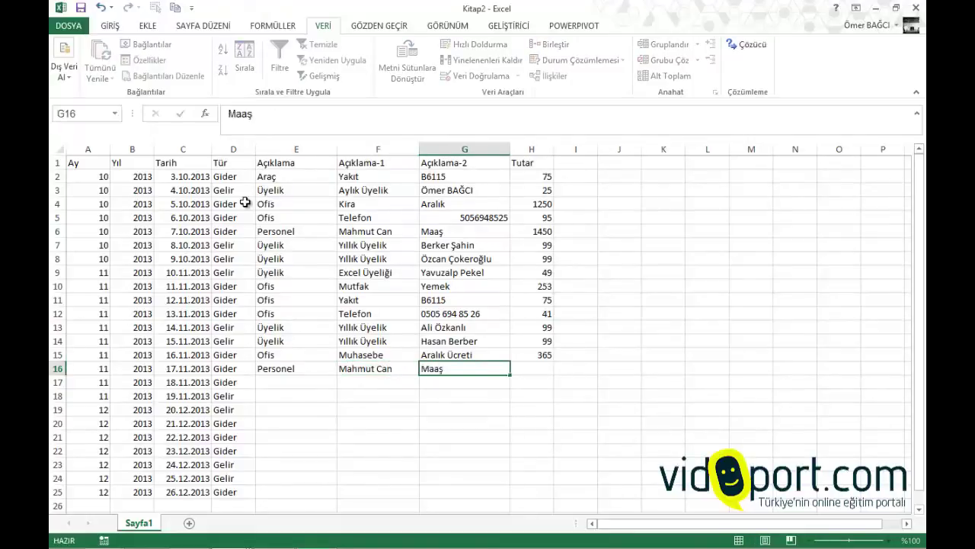
{"action": "key", "text": "Tab"}
{"action": "type", "text": "145"}
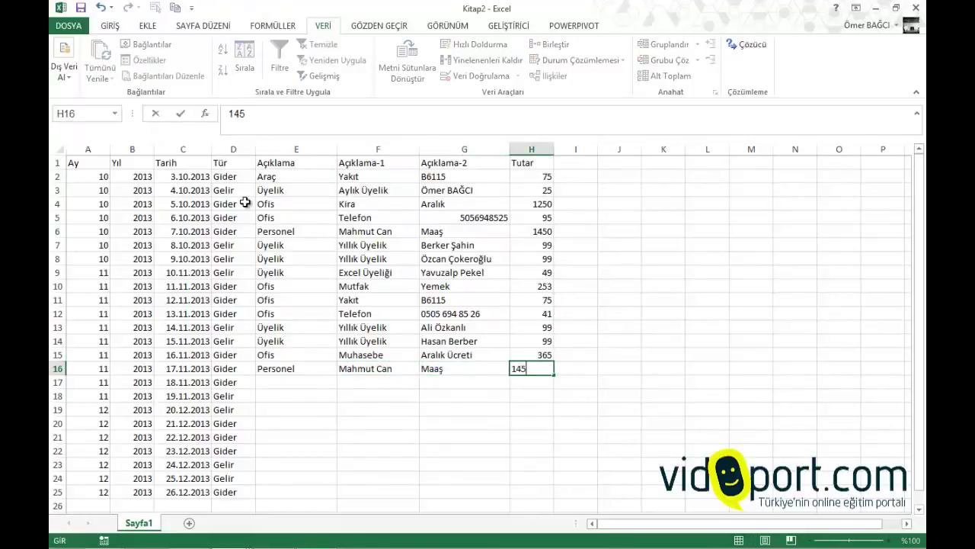
{"action": "type", "text": "0"}
{"action": "key", "text": "Down"}
{"action": "key", "text": "Down"}
{"action": "key", "text": "Left"}
{"action": "key", "text": "Left"}
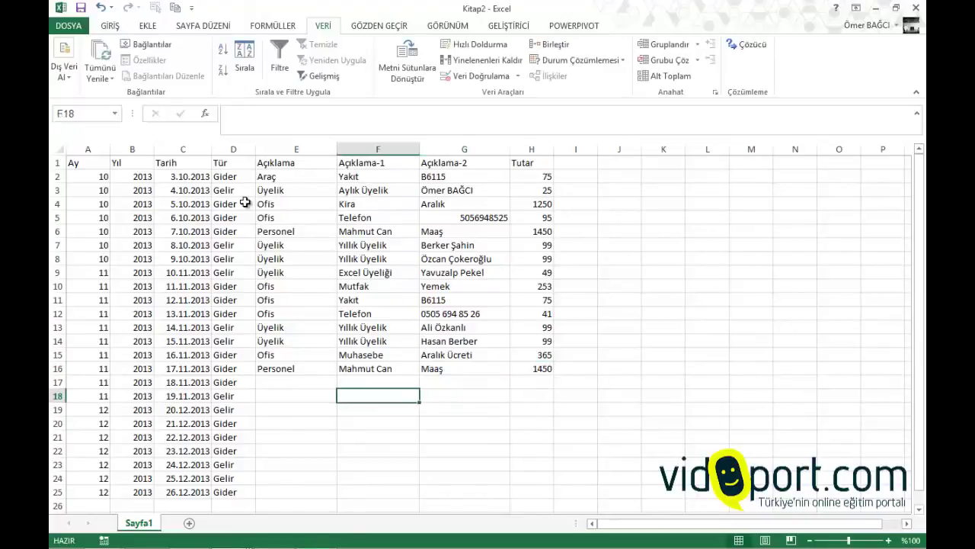
{"action": "key", "text": "Left"}
{"action": "key", "text": "Up"}
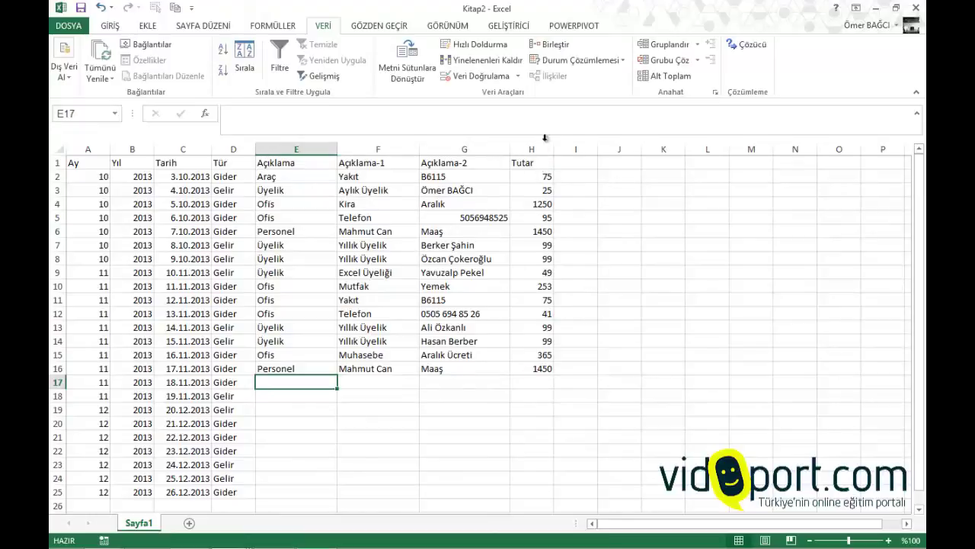
Apply the comma number format to the Tutar column for thousands separators and two decimals
{"action": "left_click", "coordinate": [544, 148]}
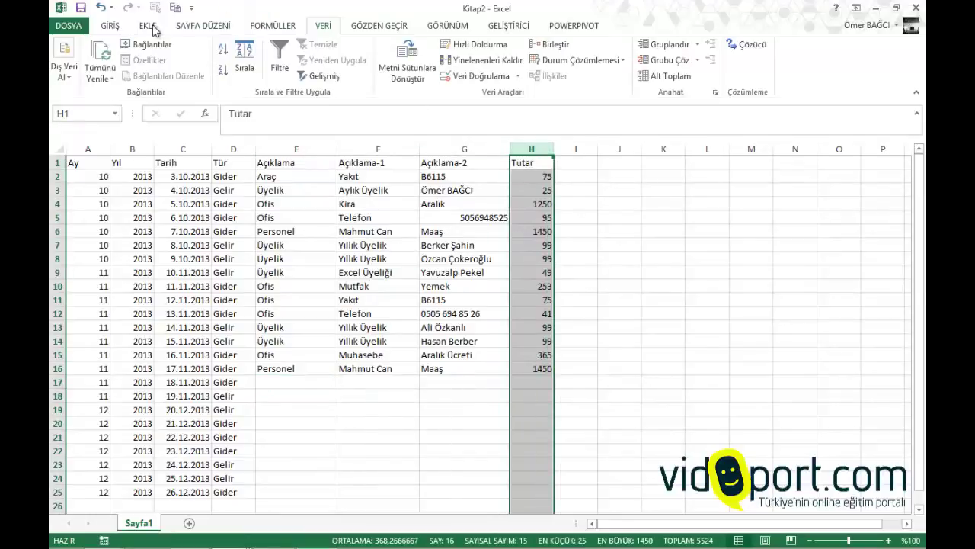
{"action": "left_click", "coordinate": [106, 27]}
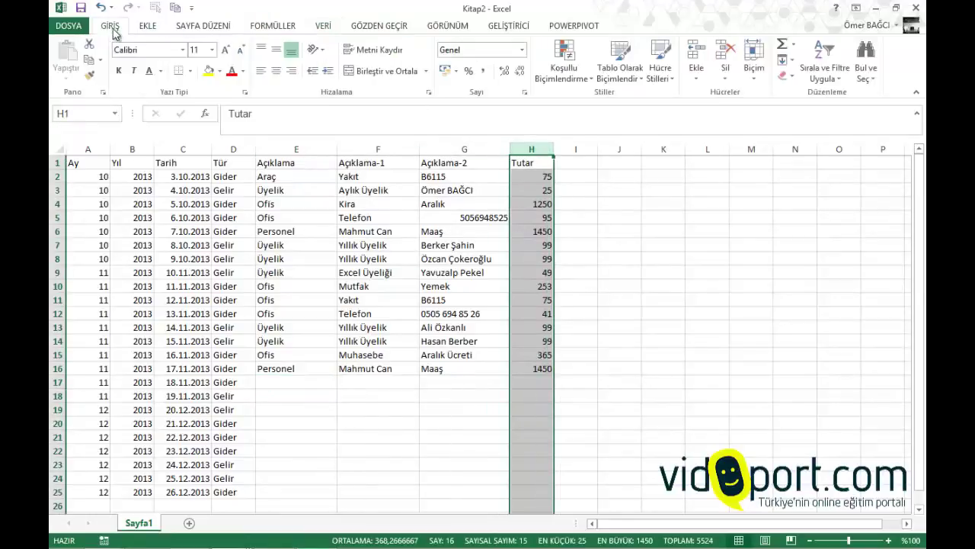
{"action": "left_click", "coordinate": [482, 70]}
{"action": "left_click", "coordinate": [489, 198]}
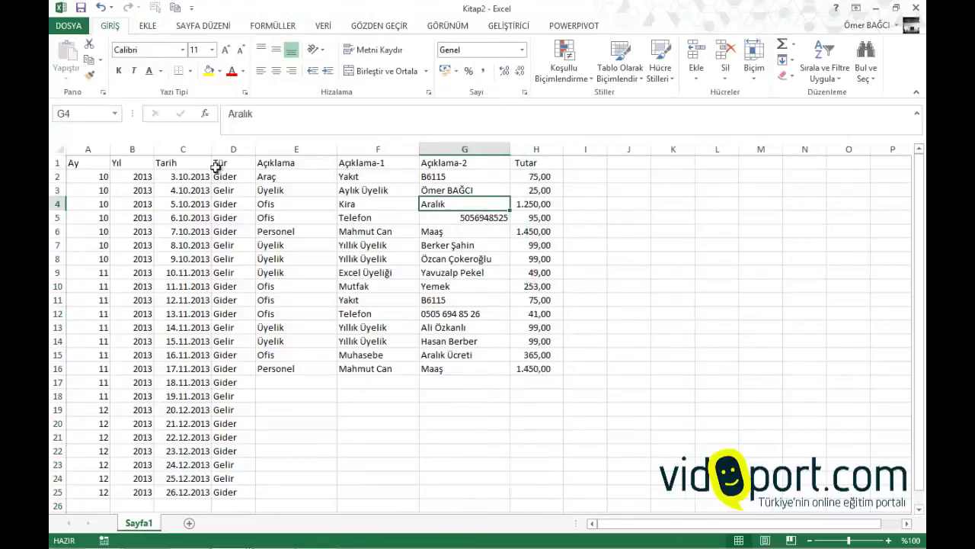
Make the header row cells bold
{"action": "left_click_drag", "start_coordinate": [105, 162], "coordinate": [528, 163]}
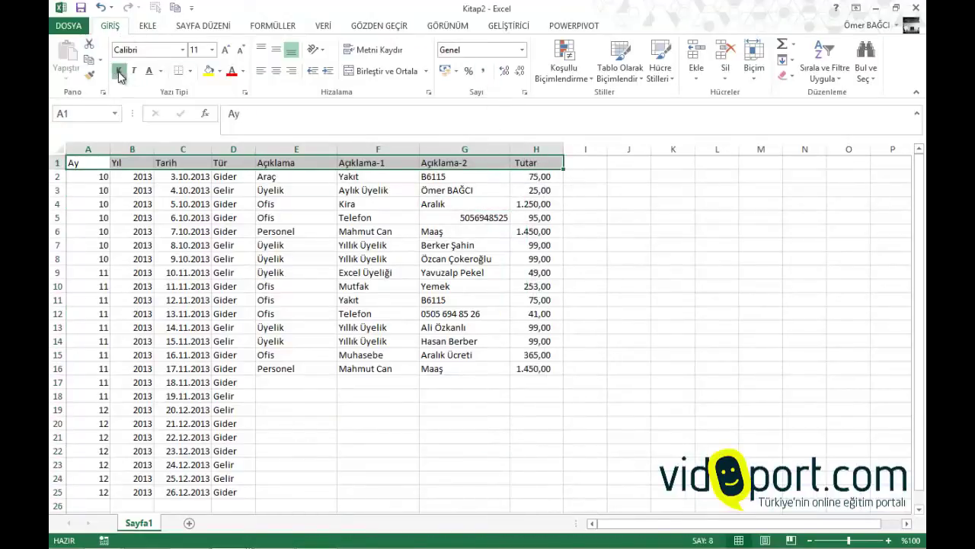
{"action": "left_click", "coordinate": [118, 70]}
{"action": "left_click", "coordinate": [88, 177]}
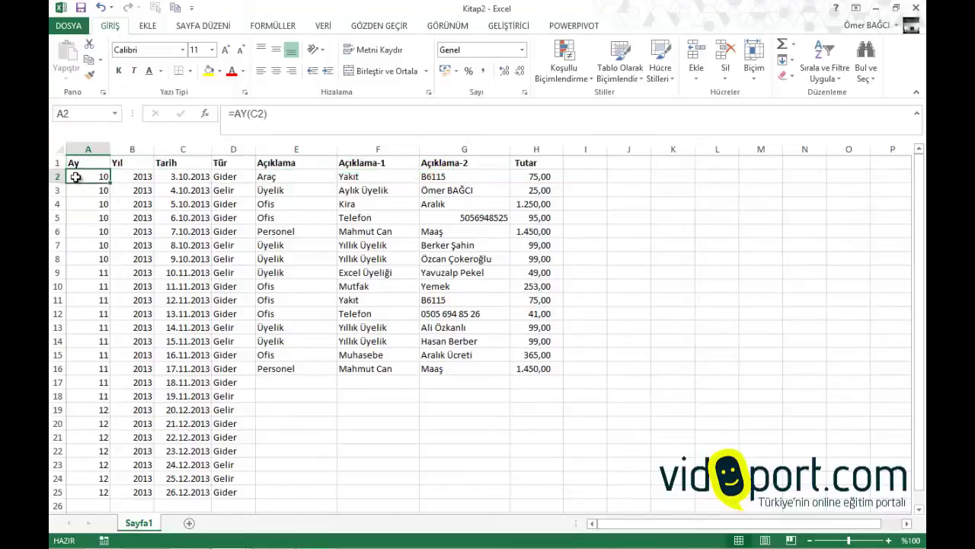
Freeze the top row, then move down column G to check the headers stay put
{"action": "left_click", "coordinate": [449, 28]}
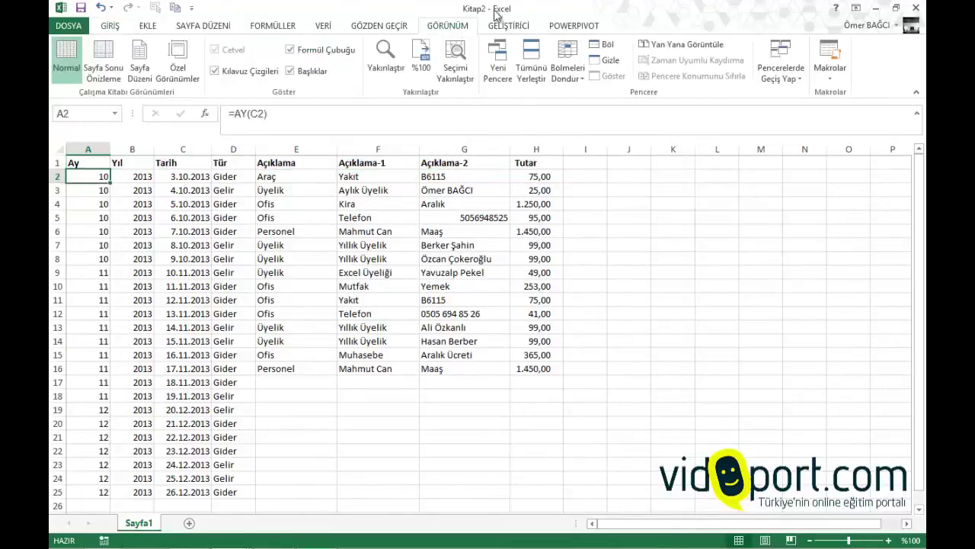
{"action": "left_click", "coordinate": [581, 84]}
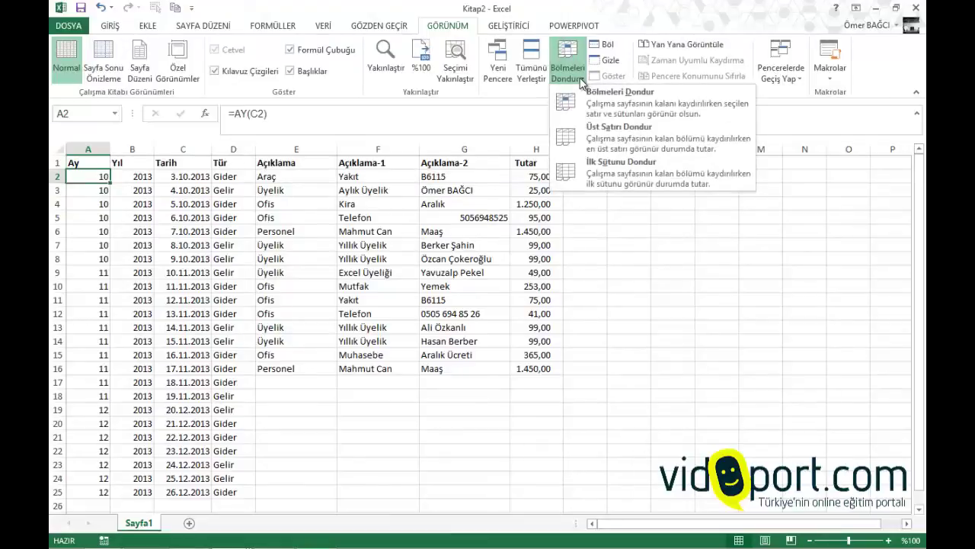
{"action": "left_click", "coordinate": [595, 143]}
{"action": "left_click", "coordinate": [503, 189]}
{"action": "key", "text": "Down"}
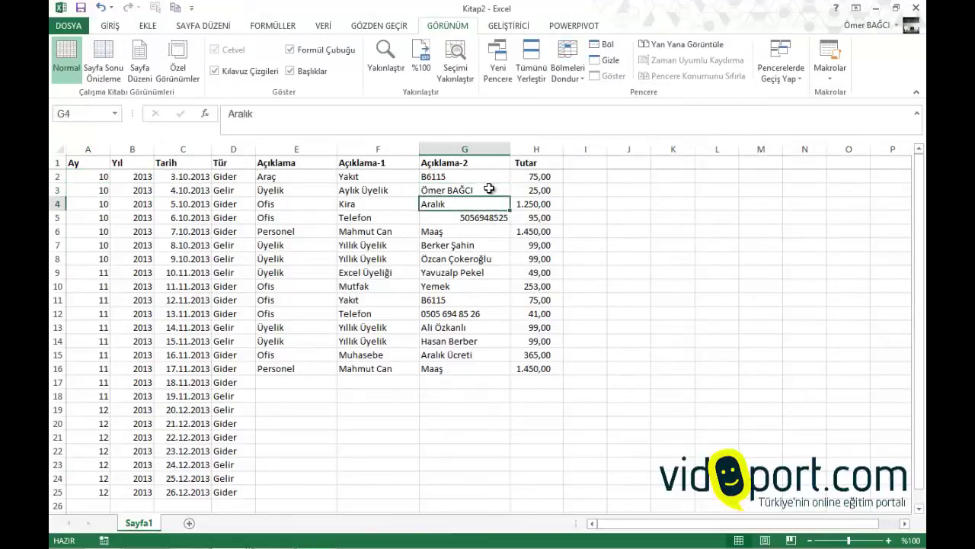
{"action": "key", "text": "Down"}
{"action": "key", "text": "Down"}
{"action": "key", "text": "Down"}
{"action": "key", "text": "Down"}
{"action": "key", "text": "Down"}
{"action": "key", "text": "Down"}
{"action": "key", "text": "Down"}
{"action": "key", "text": "Down"}
{"action": "key", "text": "Down"}
{"action": "key", "text": "Down"}
{"action": "key", "text": "Down"}
{"action": "key", "text": "Down"}
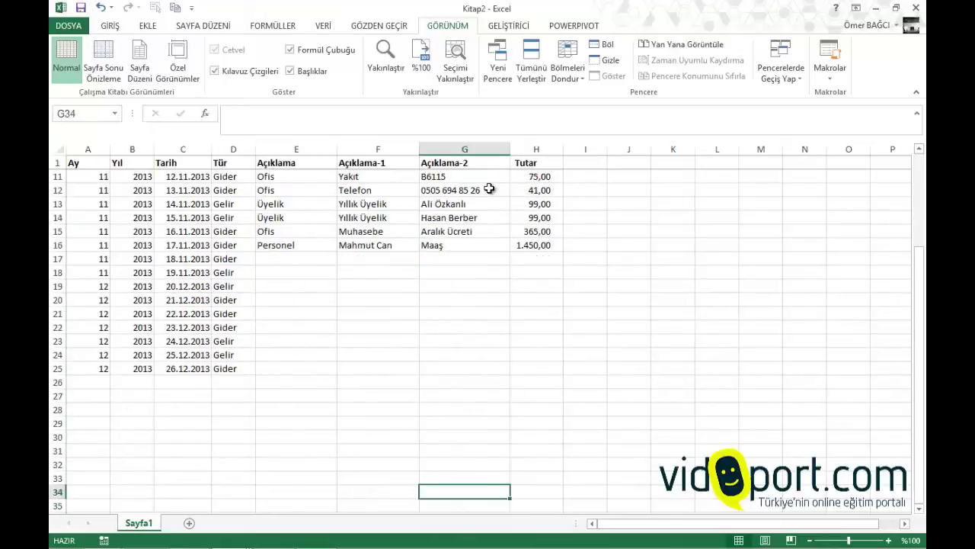
{"action": "key", "text": "Up"}
{"action": "key", "text": "Up"}
{"action": "key", "text": "Up"}
{"action": "key", "text": "Up"}
{"action": "key", "text": "Up"}
{"action": "key", "text": "Up"}
{"action": "key", "text": "Up"}
{"action": "key", "text": "Up"}
{"action": "key", "text": "Up"}
{"action": "key", "text": "Up"}
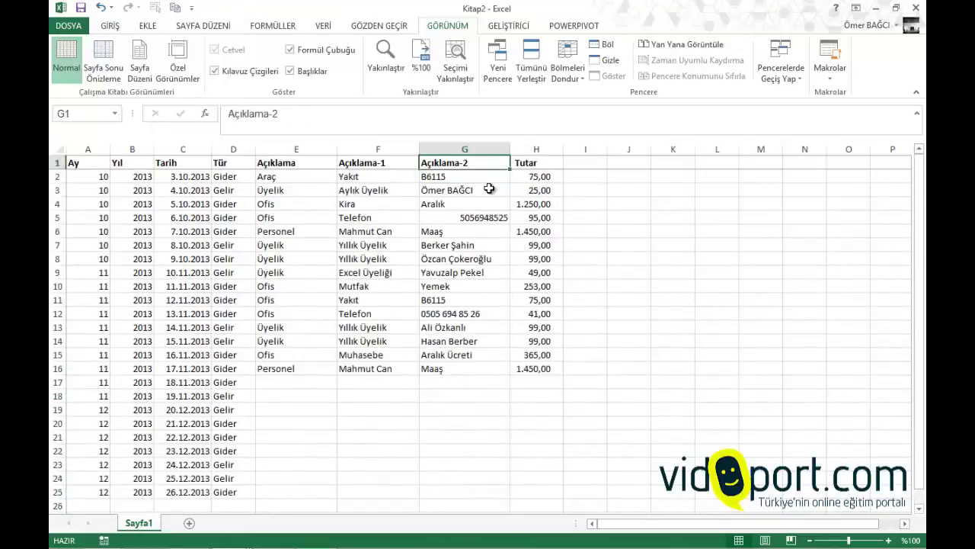
{"action": "key", "text": "Down"}
{"action": "key", "text": "Down"}
{"action": "key", "text": "Down"}
{"action": "key", "text": "Down"}
{"action": "key", "text": "Down"}
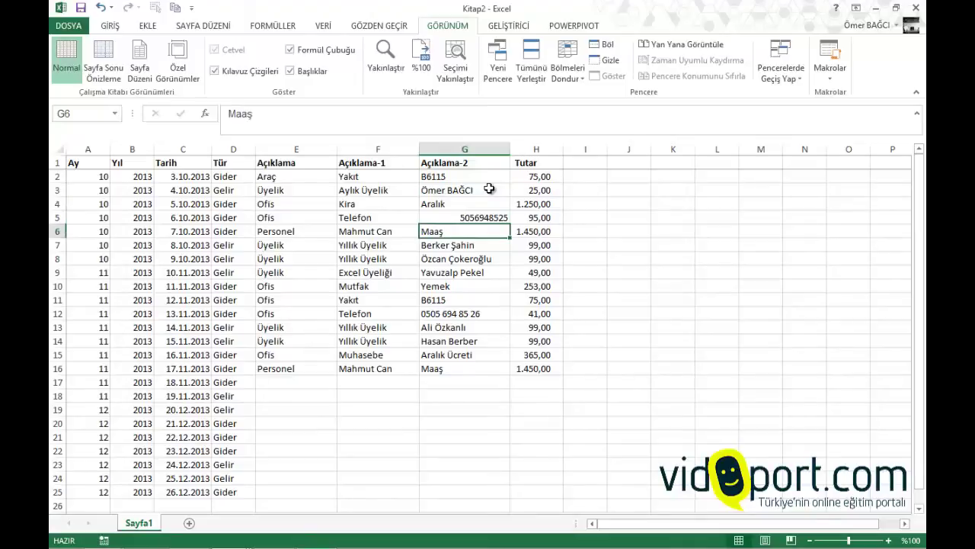
{"action": "key", "text": "Down"}
{"action": "key", "text": "Down"}
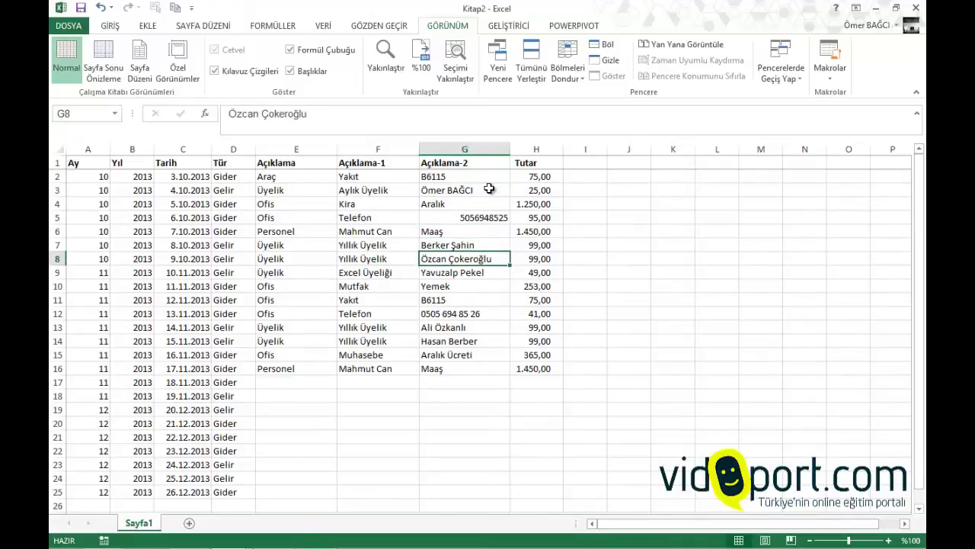
{"action": "key", "text": "Down"}
{"action": "key", "text": "Down"}
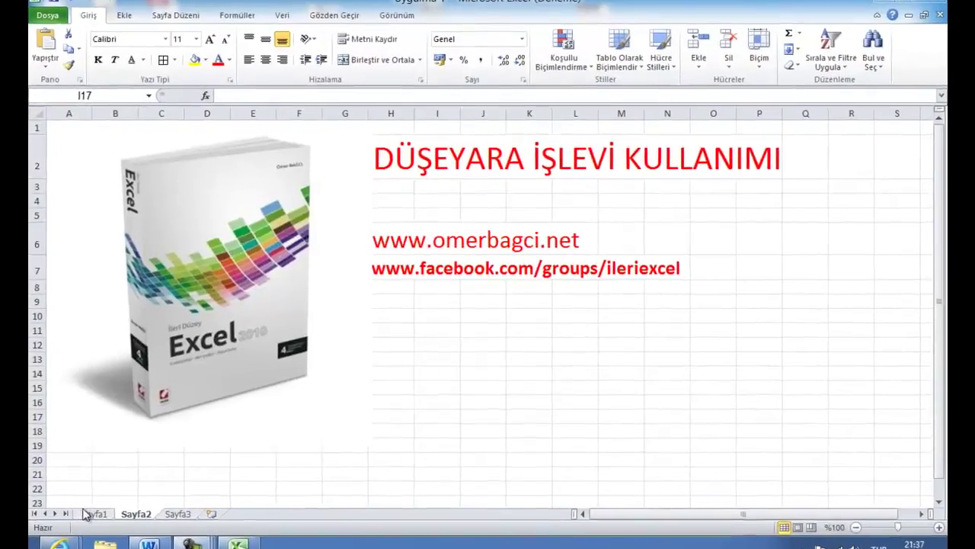
Show the Sayfa1 sheet with the ÇEK TAKİP LİSTESİ cheque table
{"action": "left_click", "coordinate": [89, 515]}
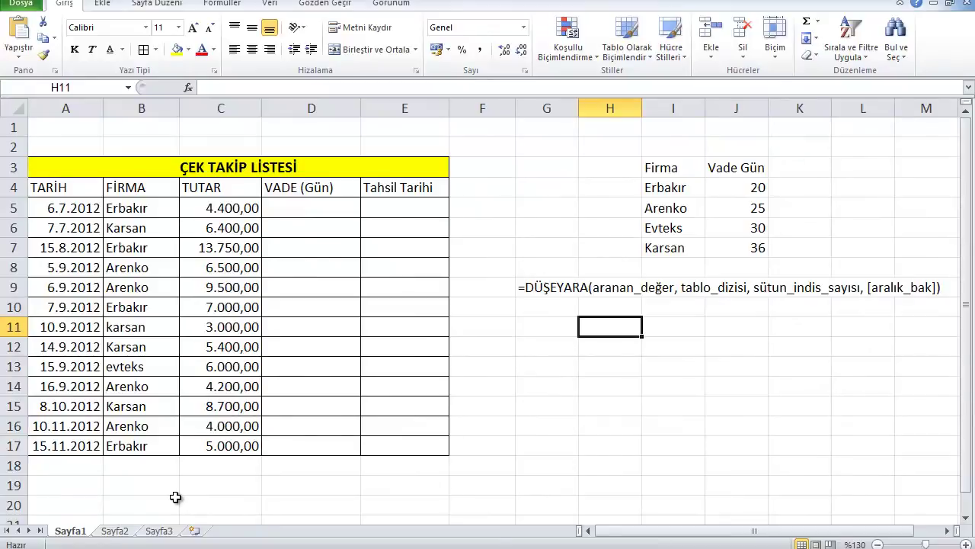
{"action": "left_click", "coordinate": [86, 208]}
{"action": "left_click_drag", "start_coordinate": [122, 208], "coordinate": [122, 446]}
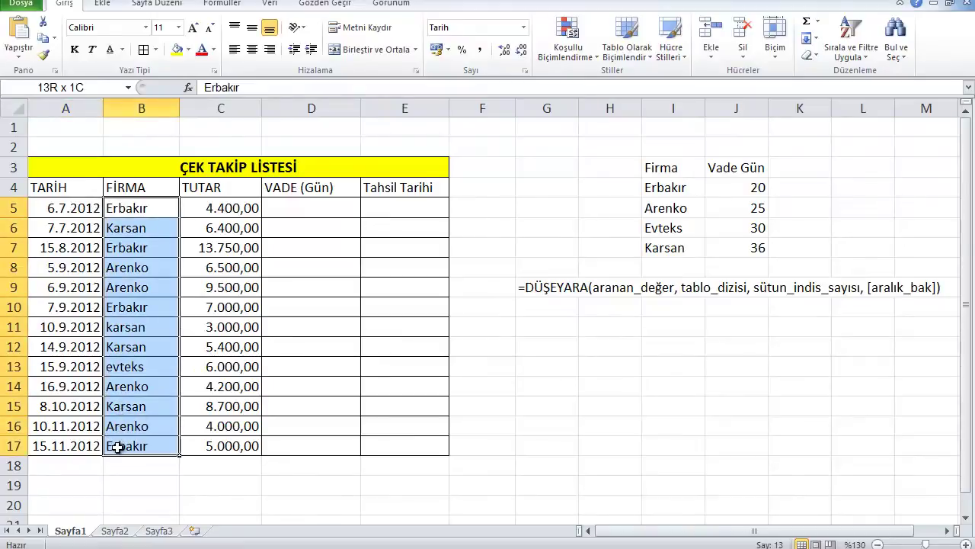
{"action": "left_click_drag", "start_coordinate": [232, 208], "coordinate": [209, 442]}
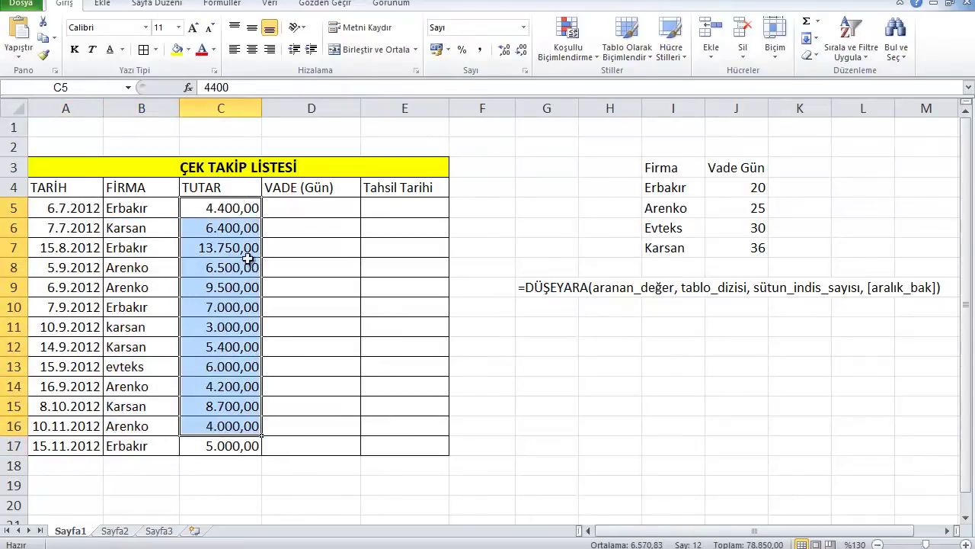
{"action": "left_click_drag", "start_coordinate": [653, 166], "coordinate": [657, 246]}
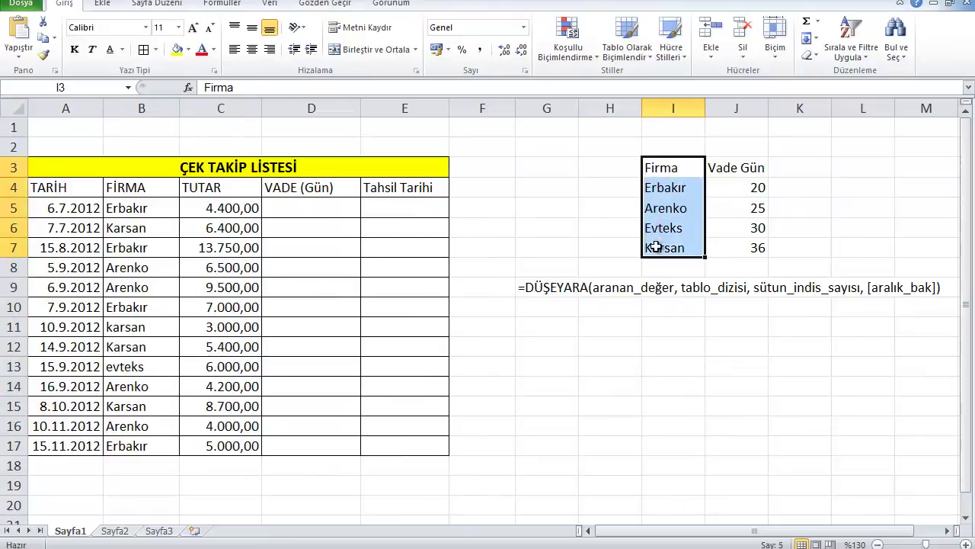
{"action": "left_click", "coordinate": [657, 187]}
{"action": "left_click", "coordinate": [727, 183]}
{"action": "left_click_drag", "start_coordinate": [728, 183], "coordinate": [731, 248]}
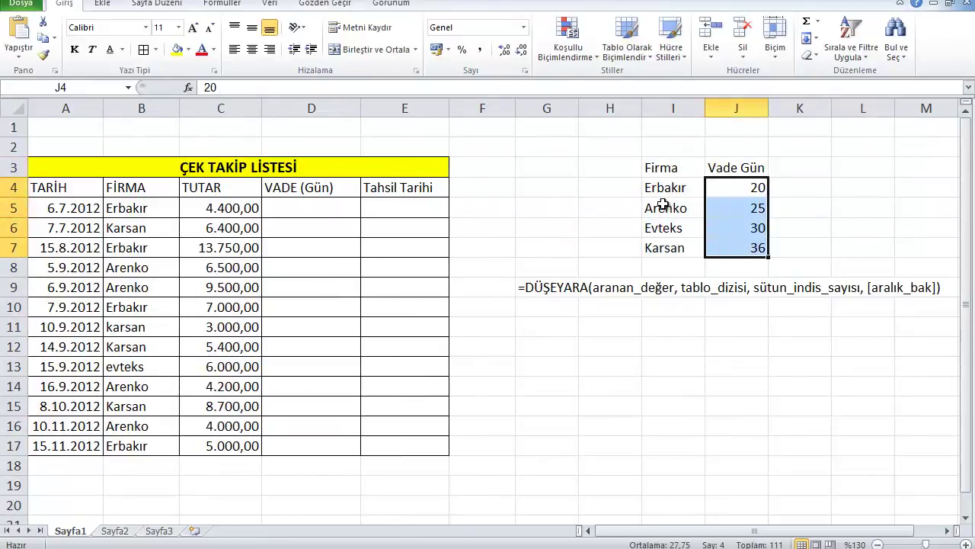
{"action": "left_click", "coordinate": [160, 212]}
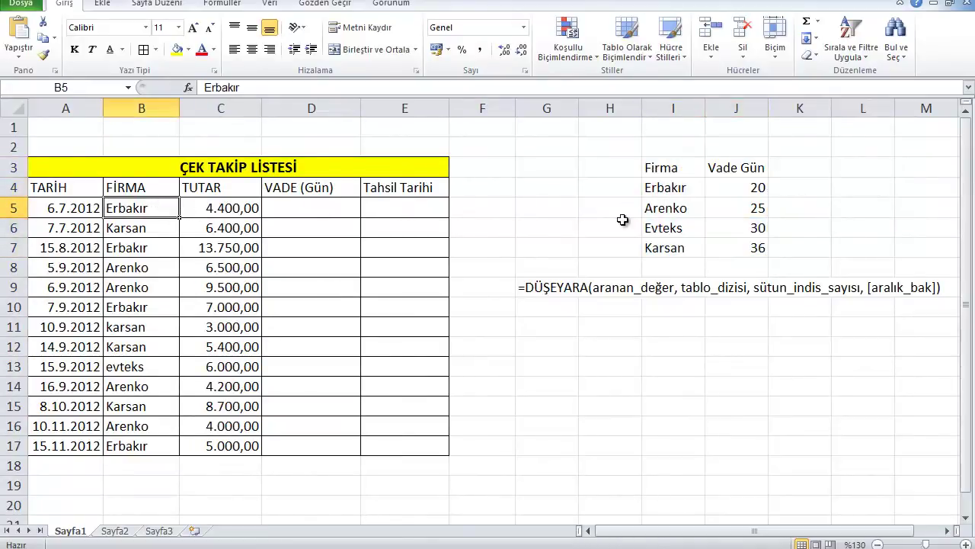
{"action": "left_click", "coordinate": [743, 191]}
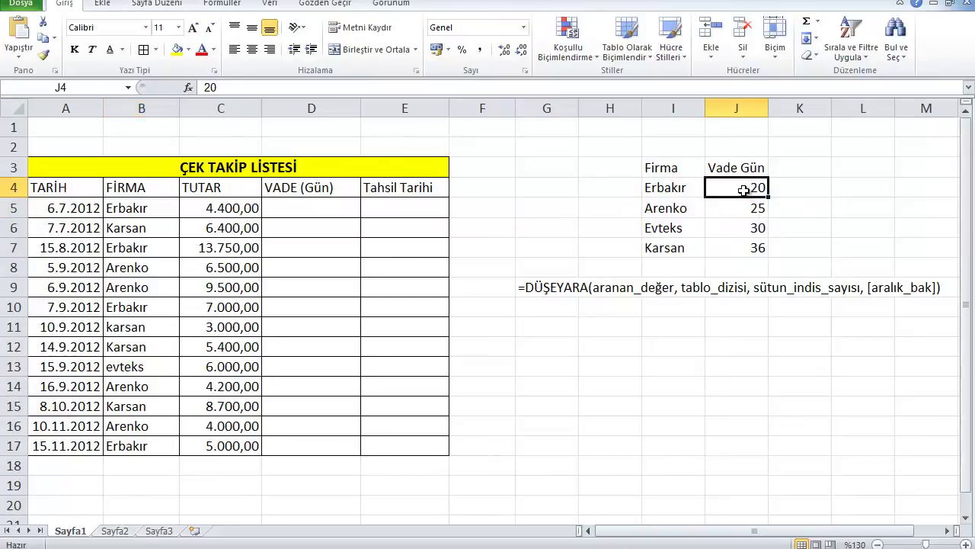
{"action": "left_click", "coordinate": [655, 211]}
{"action": "left_click", "coordinate": [751, 211]}
{"action": "left_click", "coordinate": [673, 229]}
{"action": "left_click", "coordinate": [753, 228]}
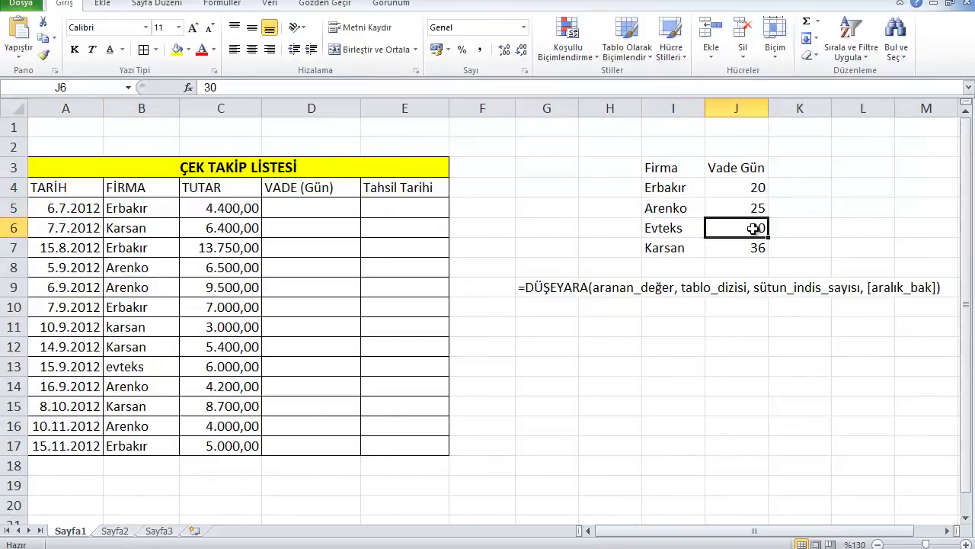
{"action": "left_click", "coordinate": [673, 253]}
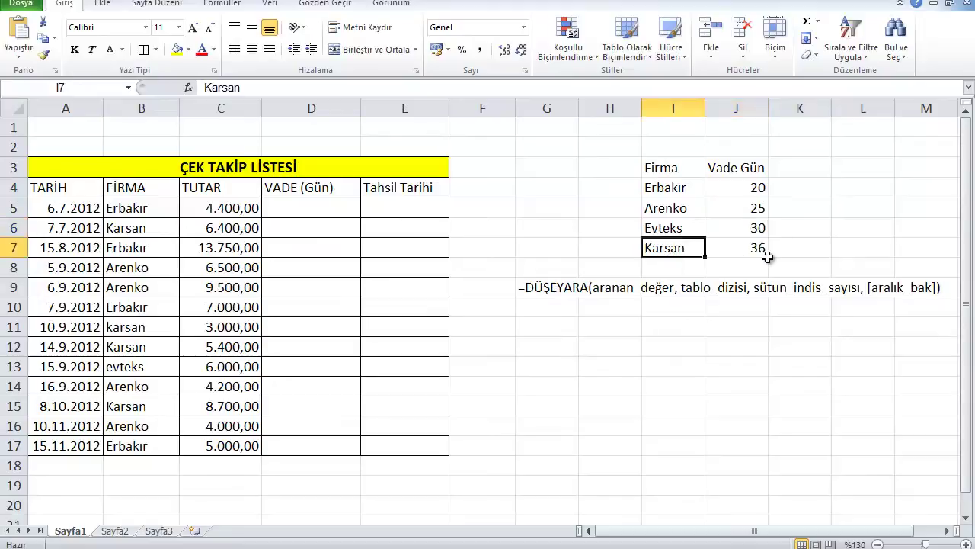
{"action": "left_click", "coordinate": [765, 256]}
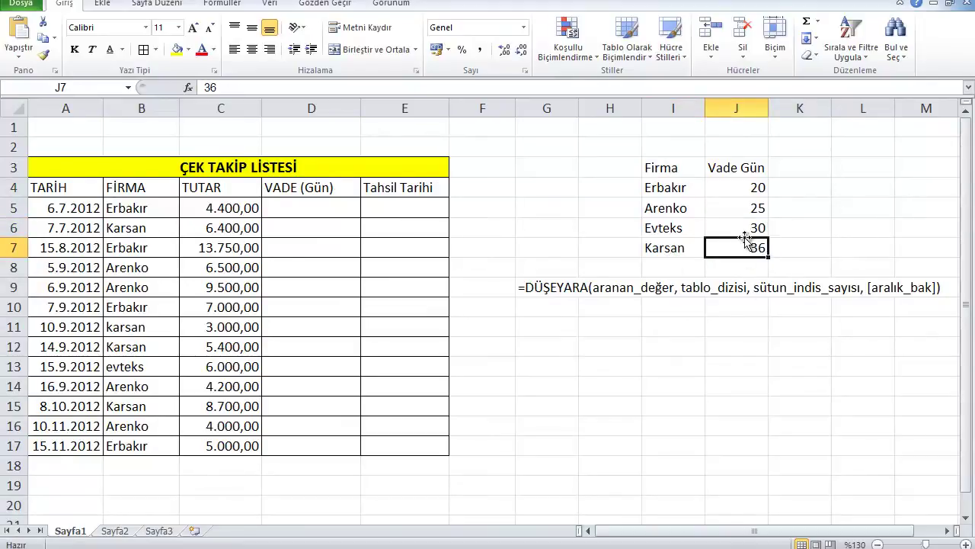
{"action": "left_click_drag", "start_coordinate": [684, 186], "coordinate": [736, 256]}
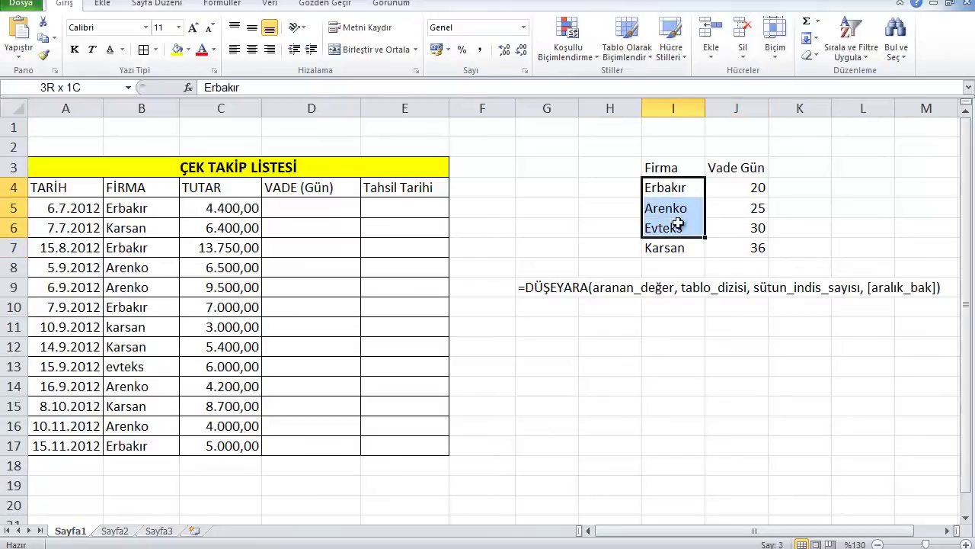
{"action": "left_click", "coordinate": [322, 208]}
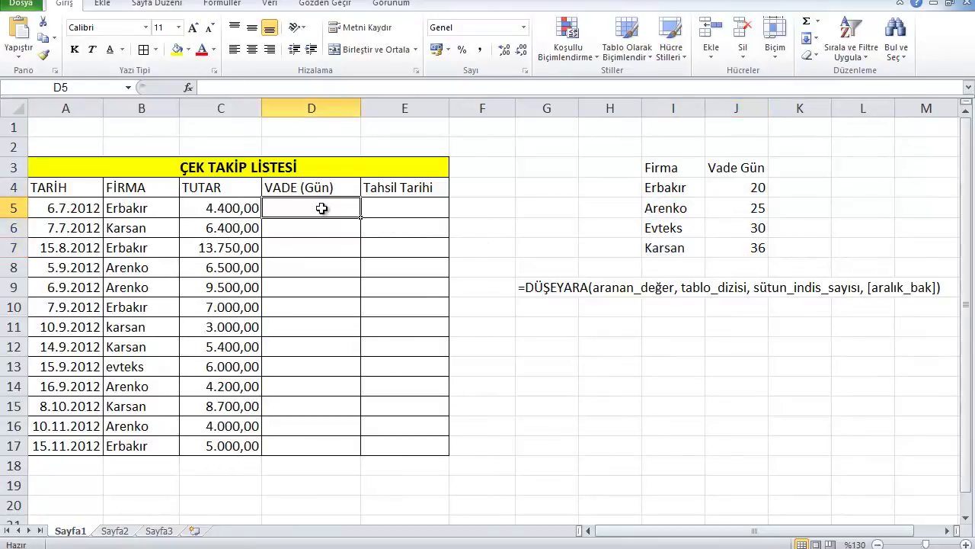
{"action": "left_click", "coordinate": [141, 222]}
{"action": "left_click", "coordinate": [140, 206]}
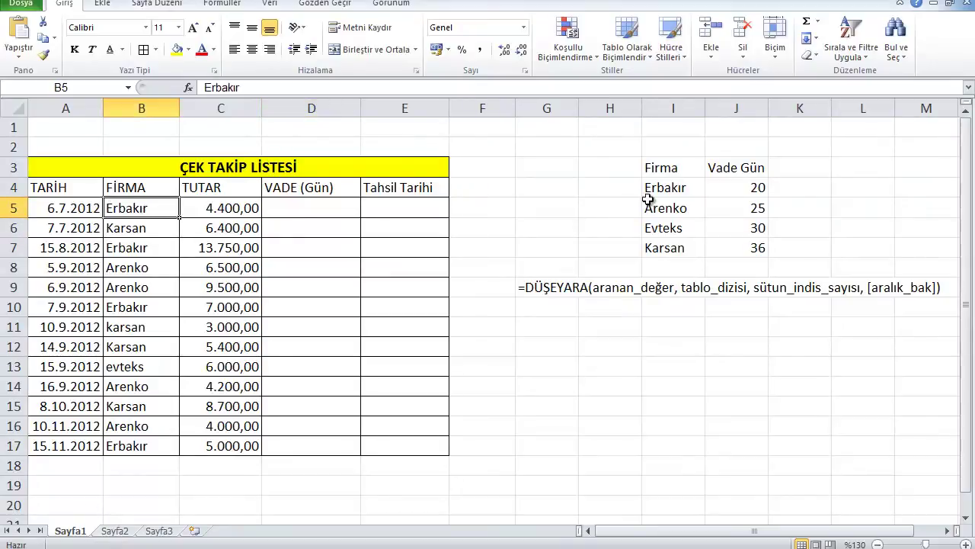
{"action": "mouse_move", "coordinate": [674, 188]}
{"action": "left_mouse_down"}
{"action": "mouse_move", "coordinate": [681, 246]}
{"action": "mouse_move", "coordinate": [737, 257]}
{"action": "left_mouse_up"}
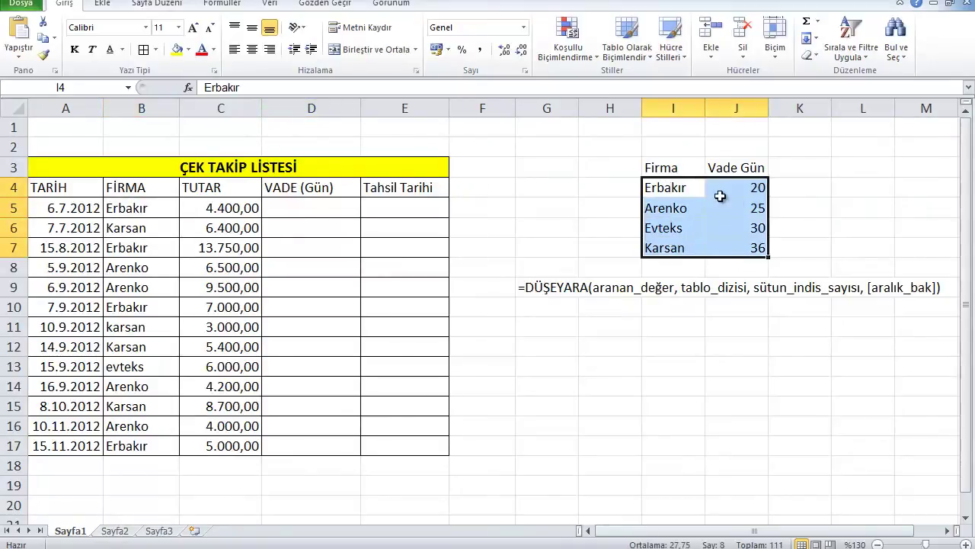
{"action": "left_click", "coordinate": [744, 187]}
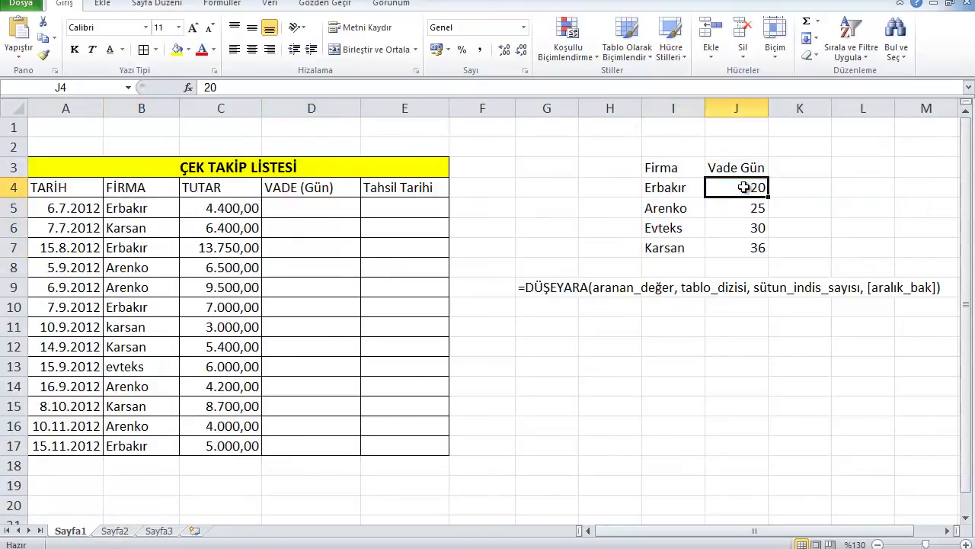
{"action": "left_click", "coordinate": [343, 202]}
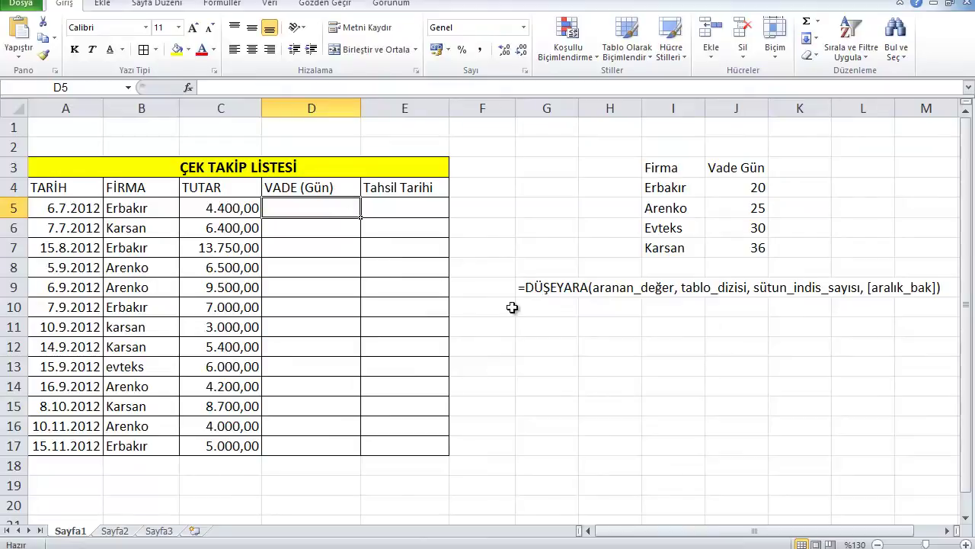
{"action": "left_click", "coordinate": [552, 290]}
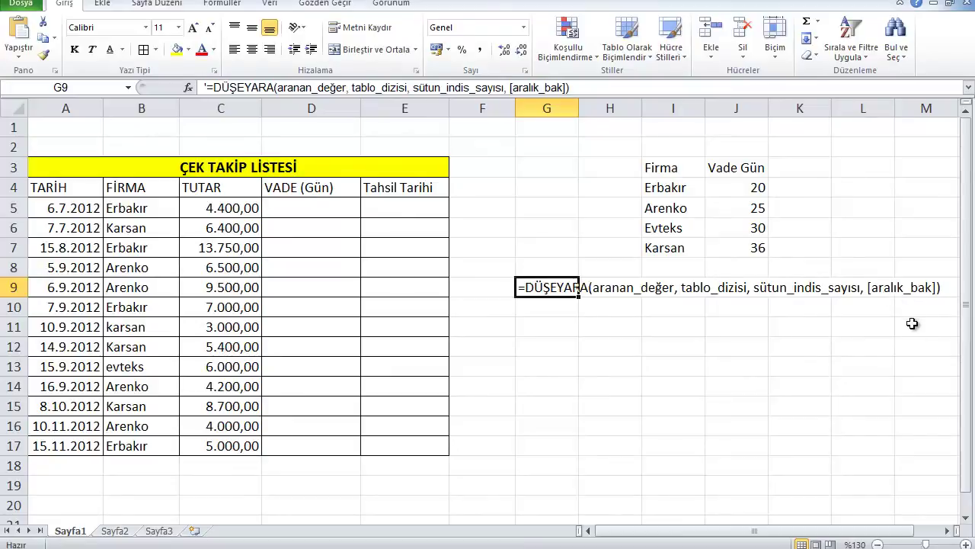
Enter =DÜŞEYARA(B5;$I$4:$J$7;2;YANLIŞ) in D5, returning Erbakır's 20-day term
{"action": "left_click", "coordinate": [317, 205]}
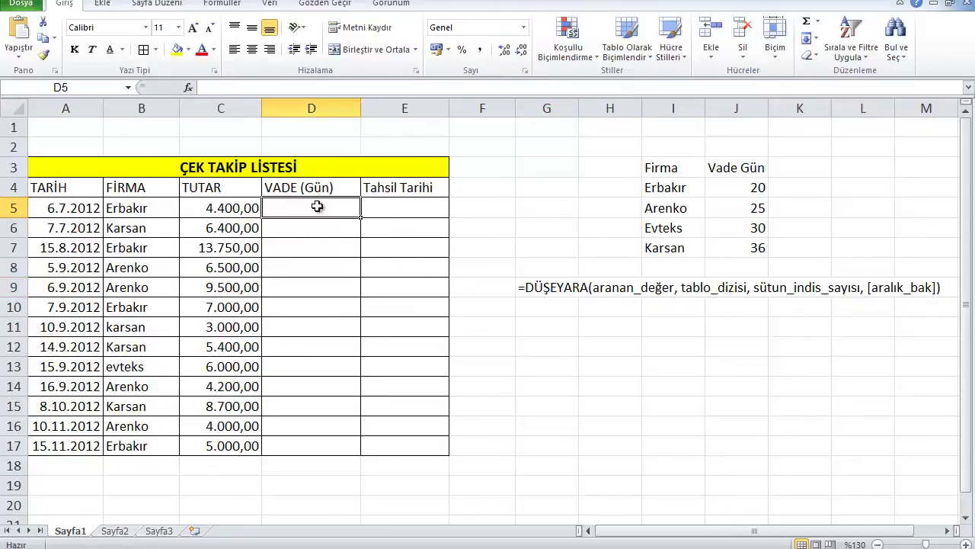
{"action": "type", "text": "="}
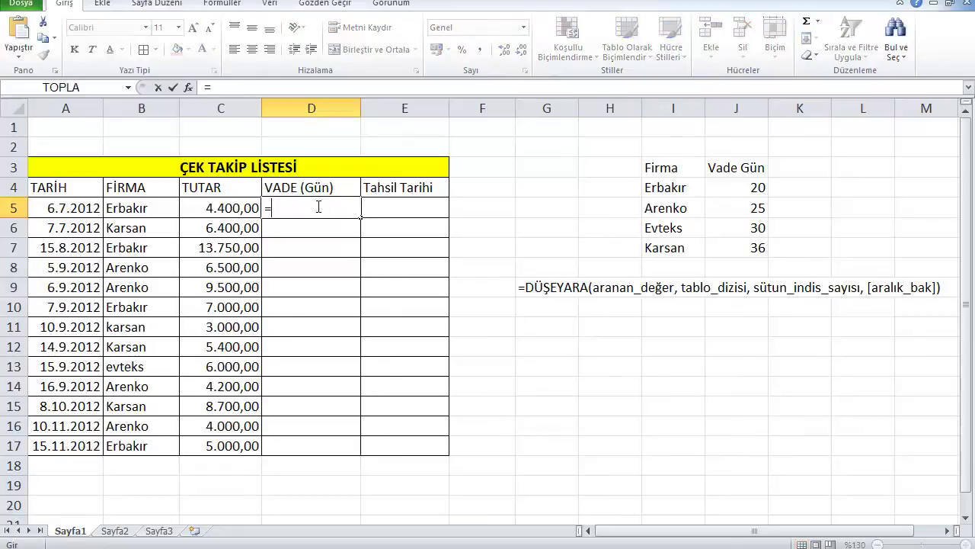
{"action": "type", "text": "dşe"}
{"action": "key", "text": "BackSpace"}
{"action": "key", "text": "BackSpace"}
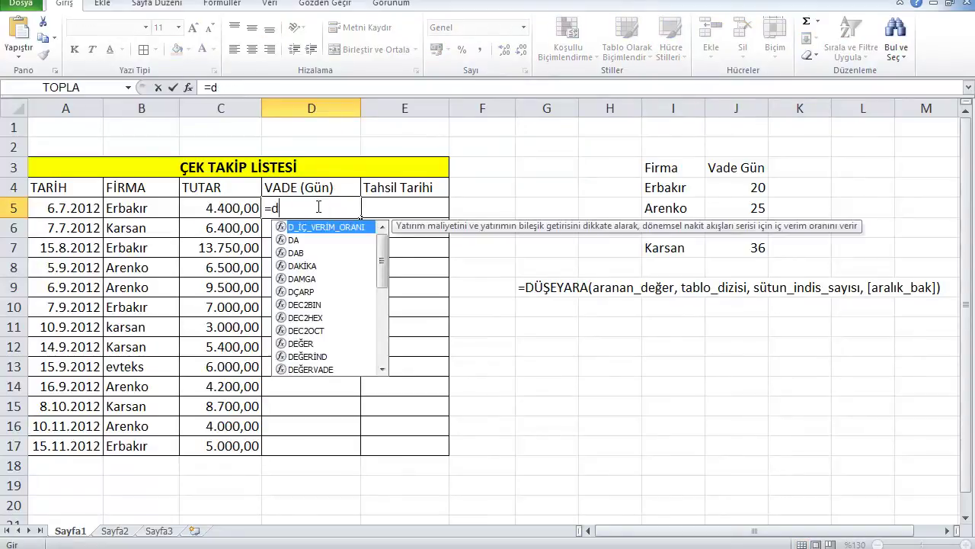
{"action": "type", "text": "ü"}
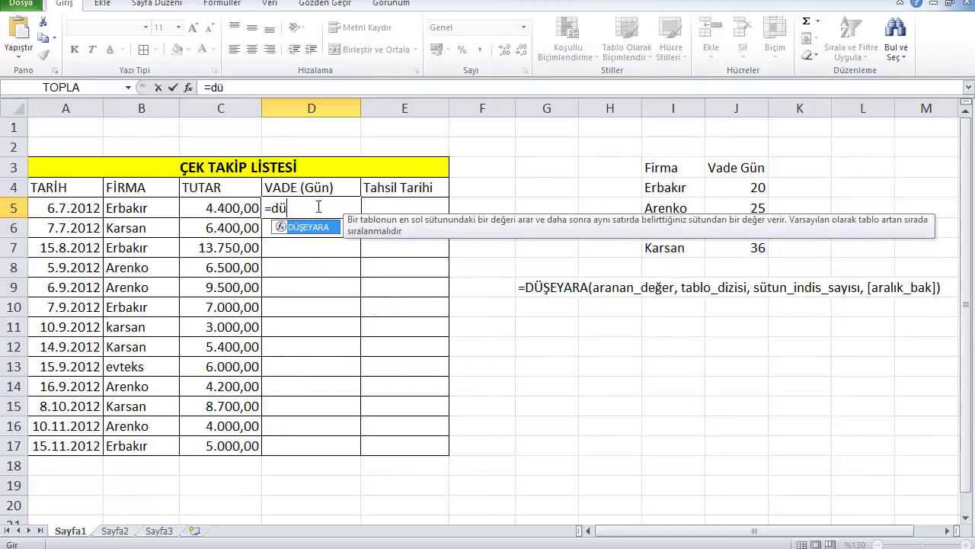
{"action": "key", "text": "Tab"}
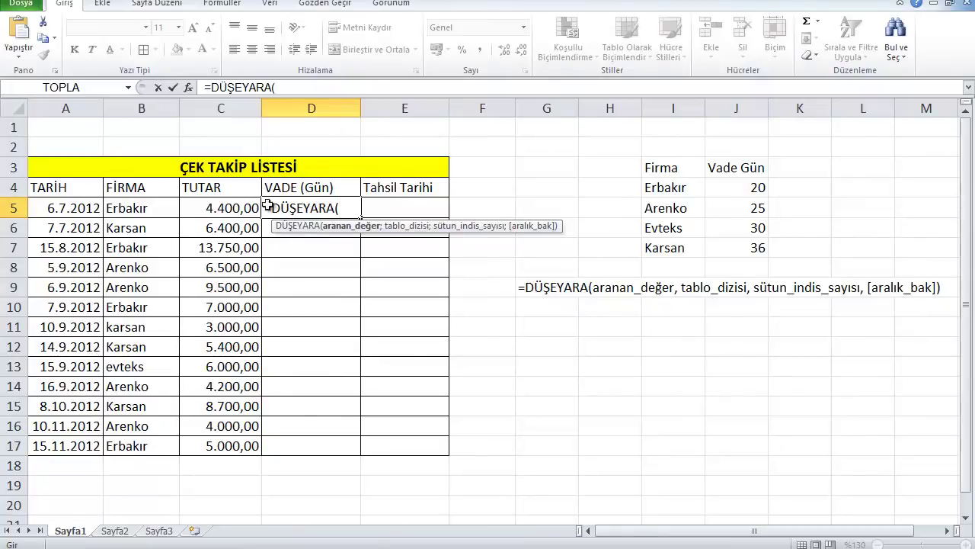
{"action": "left_click", "coordinate": [139, 212]}
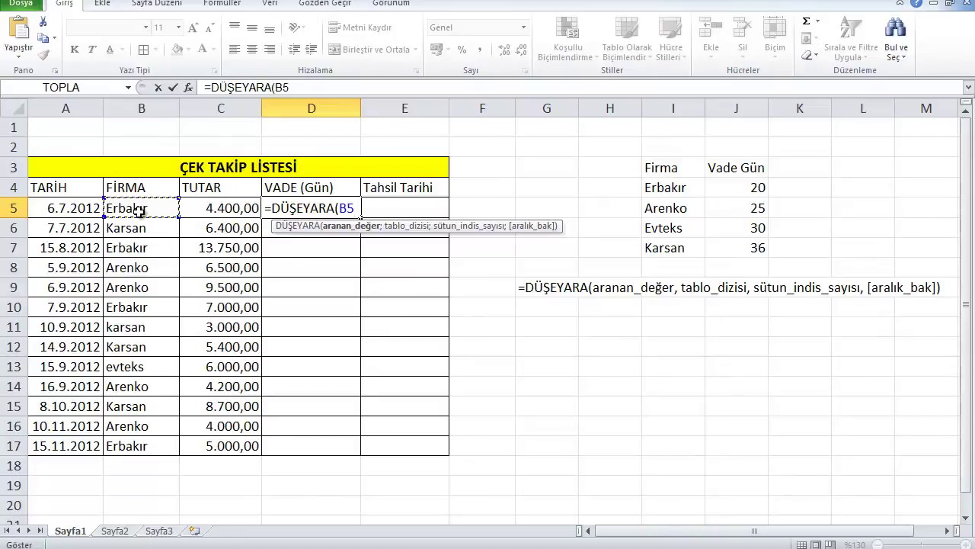
{"action": "type", "text": ";"}
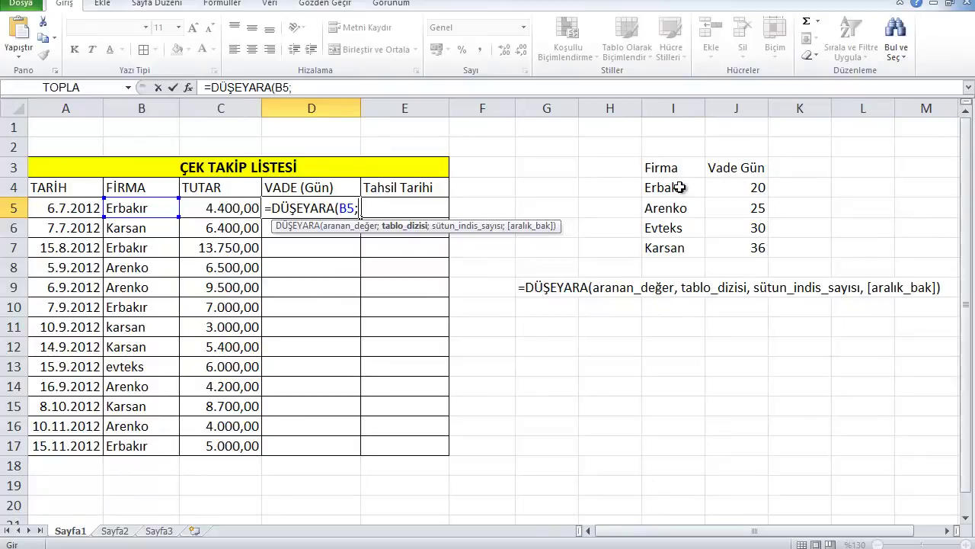
{"action": "mouse_move", "coordinate": [680, 190]}
{"action": "left_mouse_down"}
{"action": "mouse_move", "coordinate": [729, 225]}
{"action": "mouse_move", "coordinate": [739, 249]}
{"action": "left_mouse_up"}
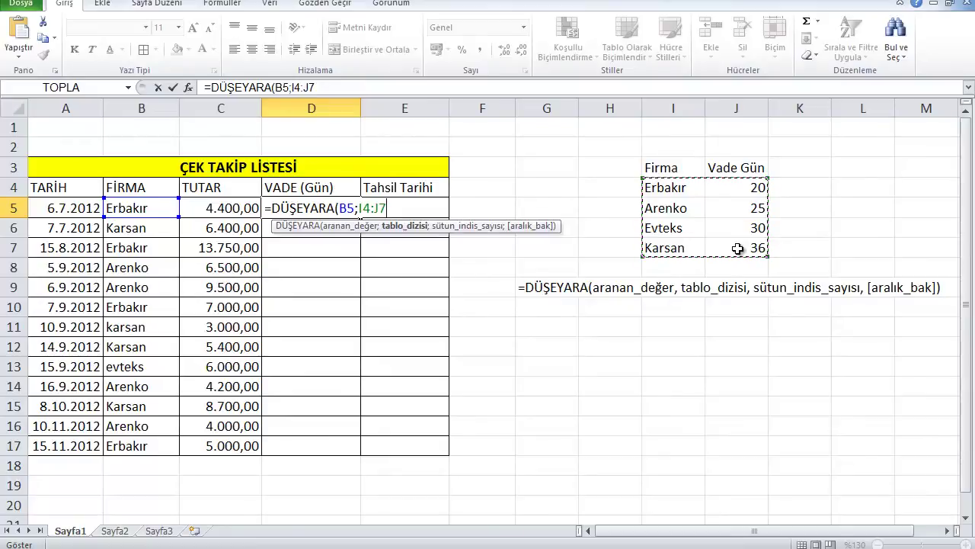
{"action": "key", "text": "F4"}
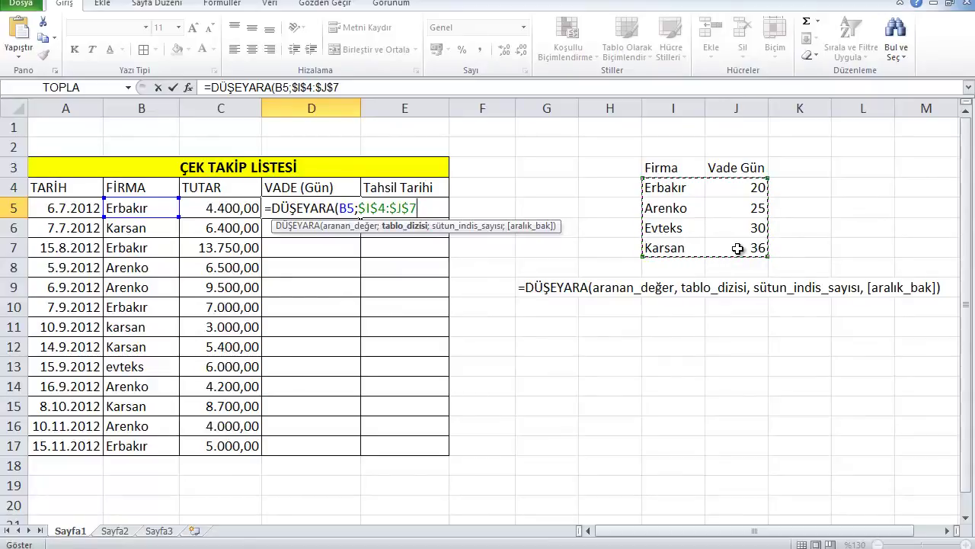
{"action": "type", "text": ";"}
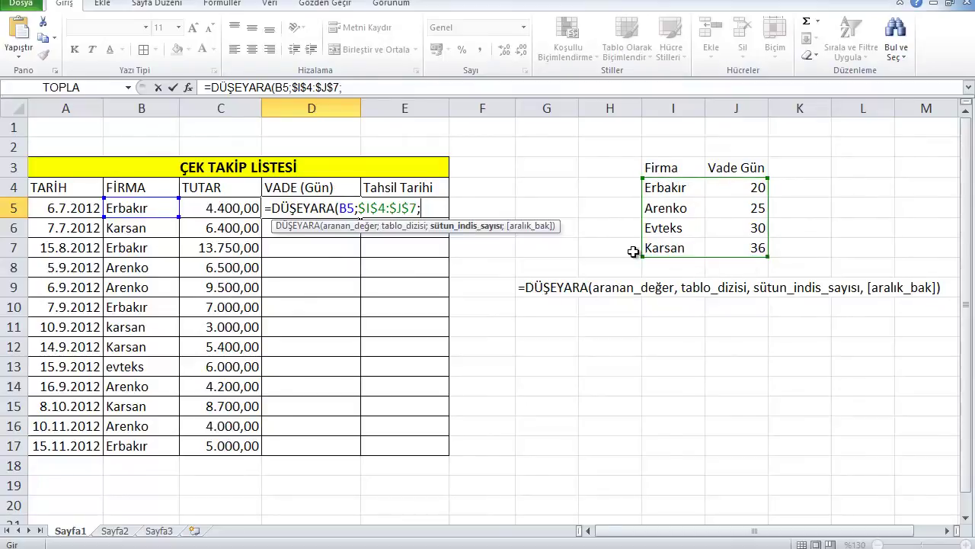
{"action": "type", "text": "2"}
{"action": "type", "text": ";"}
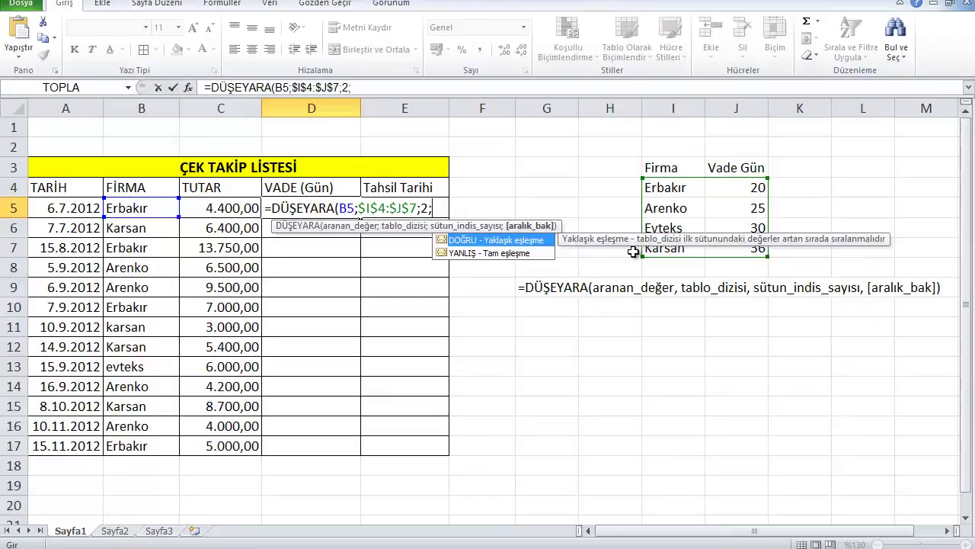
{"action": "key", "text": "Down"}
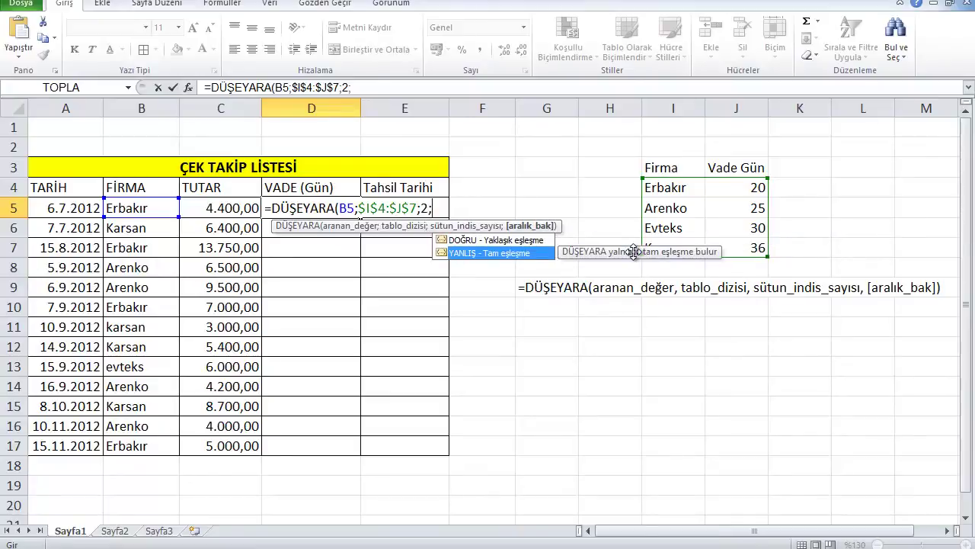
{"action": "key", "text": "Tab"}
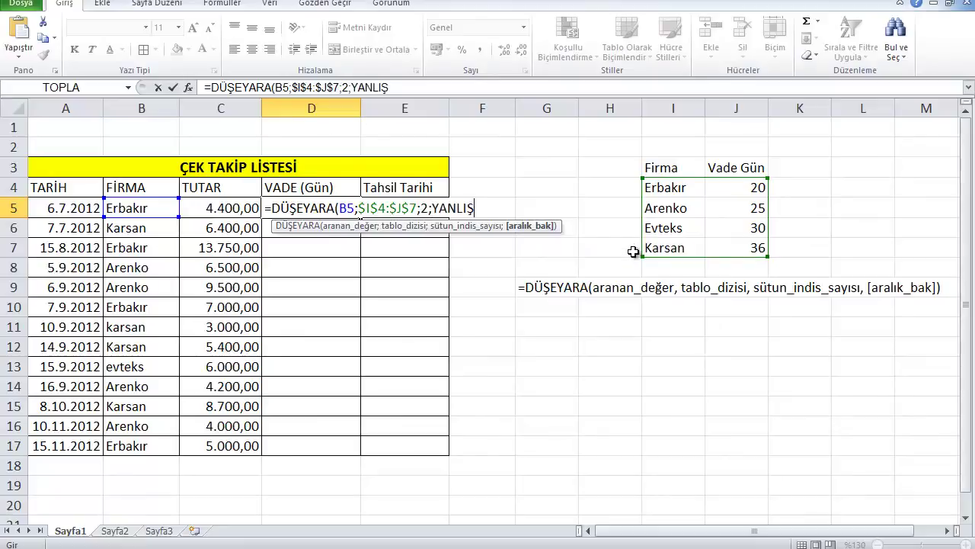
{"action": "type", "text": ")"}
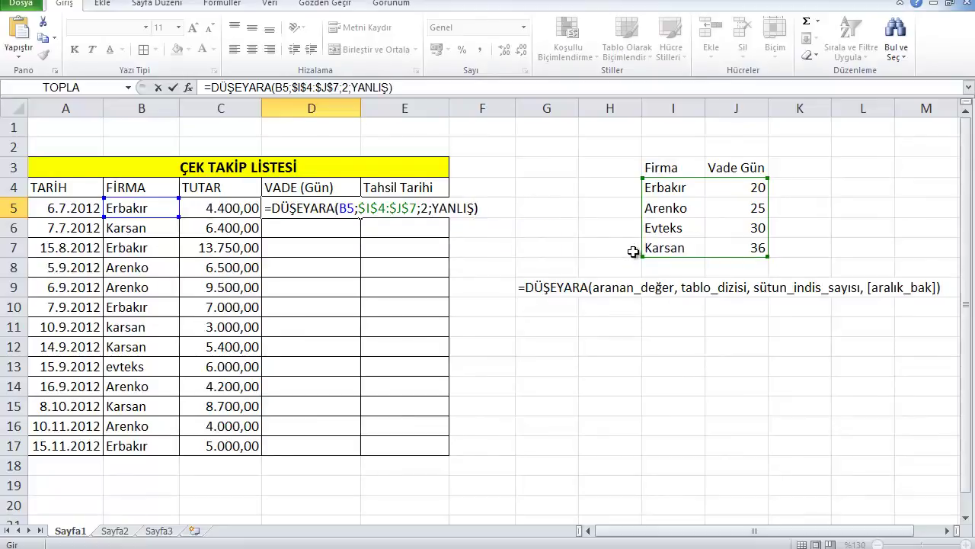
{"action": "key", "text": "Return"}
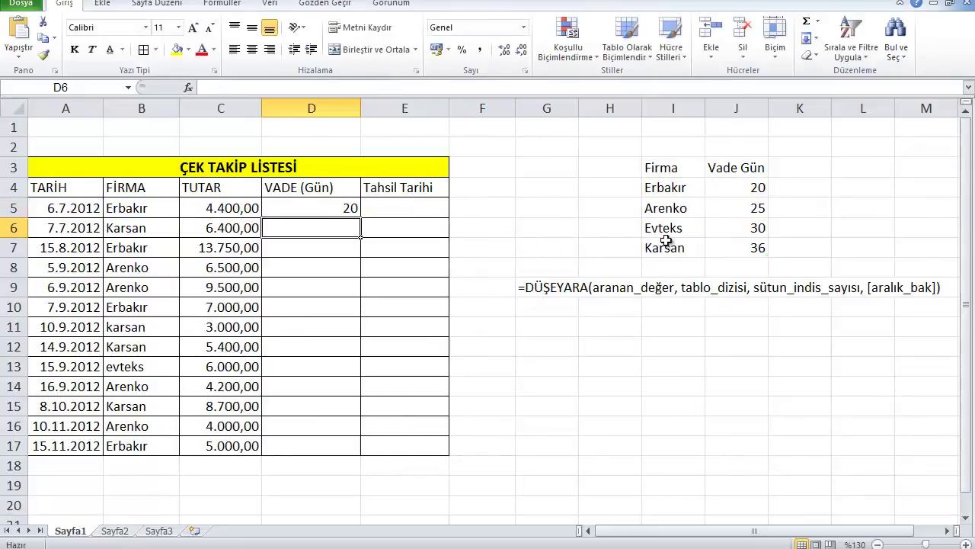
Point out how B5 is matched against the I4:J7 Firma / Vade Gün table
{"action": "left_click", "coordinate": [152, 208]}
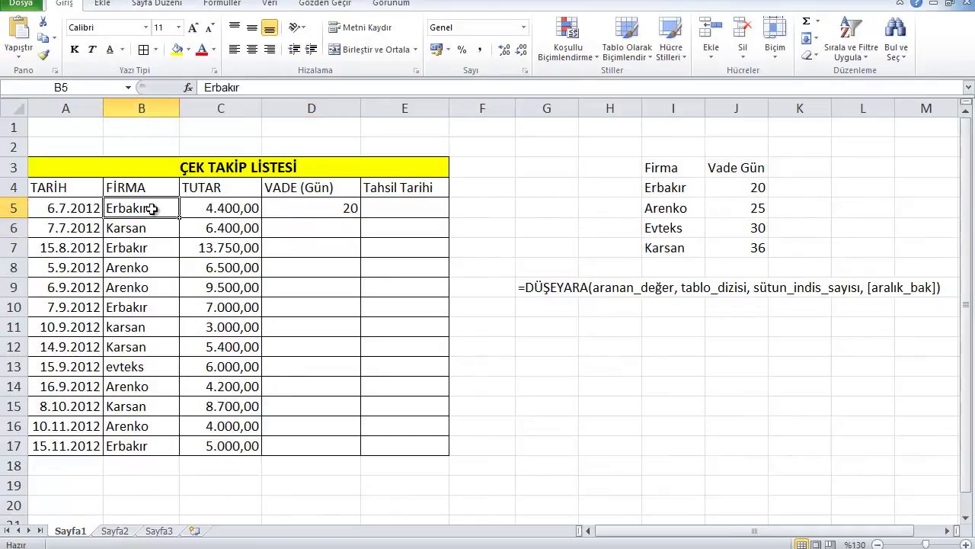
{"action": "mouse_move", "coordinate": [686, 191]}
{"action": "left_mouse_down"}
{"action": "mouse_move", "coordinate": [713, 241]}
{"action": "mouse_move", "coordinate": [734, 243]}
{"action": "left_mouse_up"}
{"action": "left_click", "coordinate": [734, 243]}
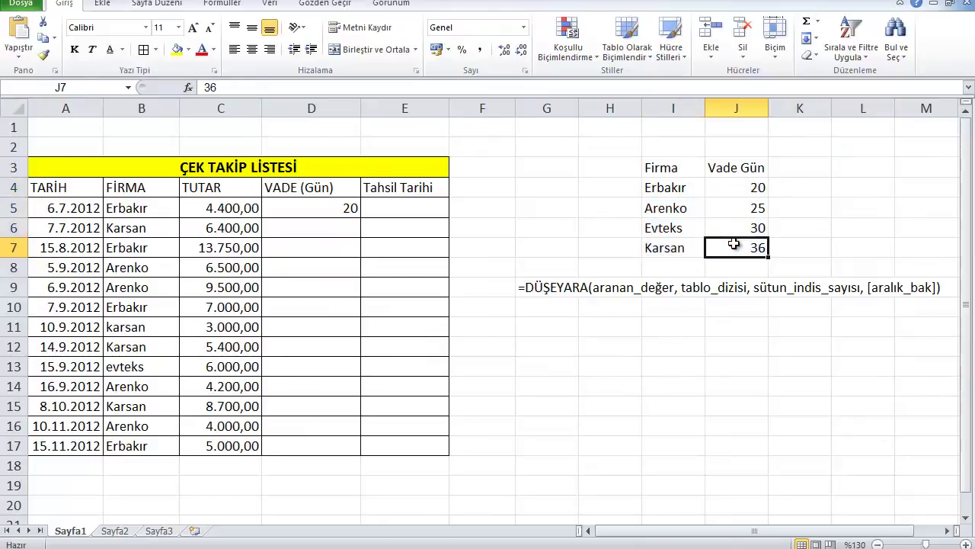
{"action": "left_click_drag", "start_coordinate": [703, 194], "coordinate": [735, 249]}
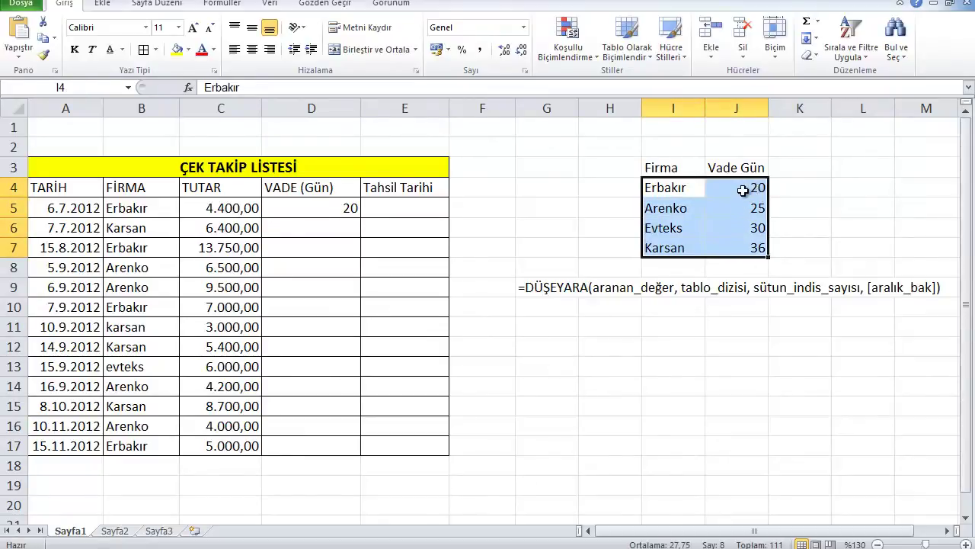
{"action": "left_click", "coordinate": [745, 188]}
Fill the D5 lookup formula down to D17 and review its references
{"action": "left_click", "coordinate": [306, 208]}
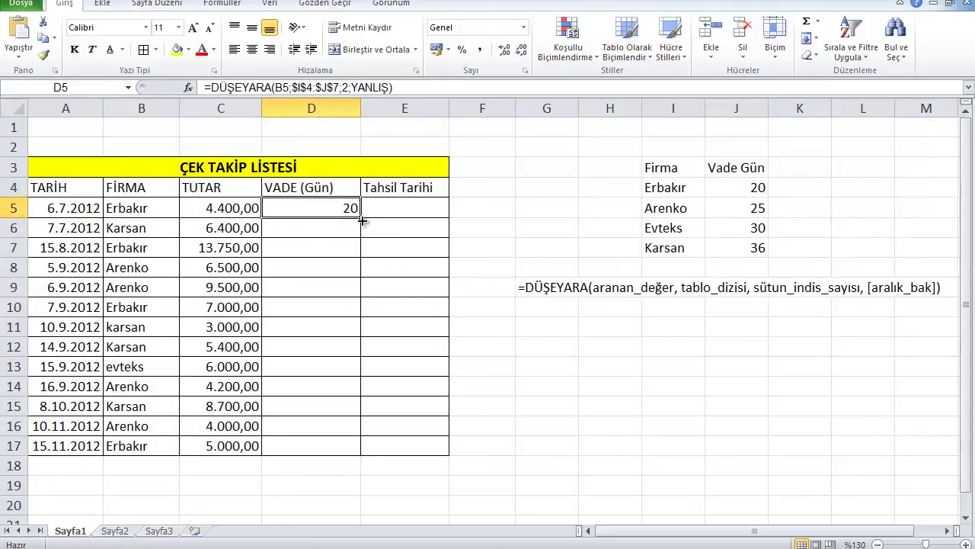
{"action": "double_click", "coordinate": [361, 220]}
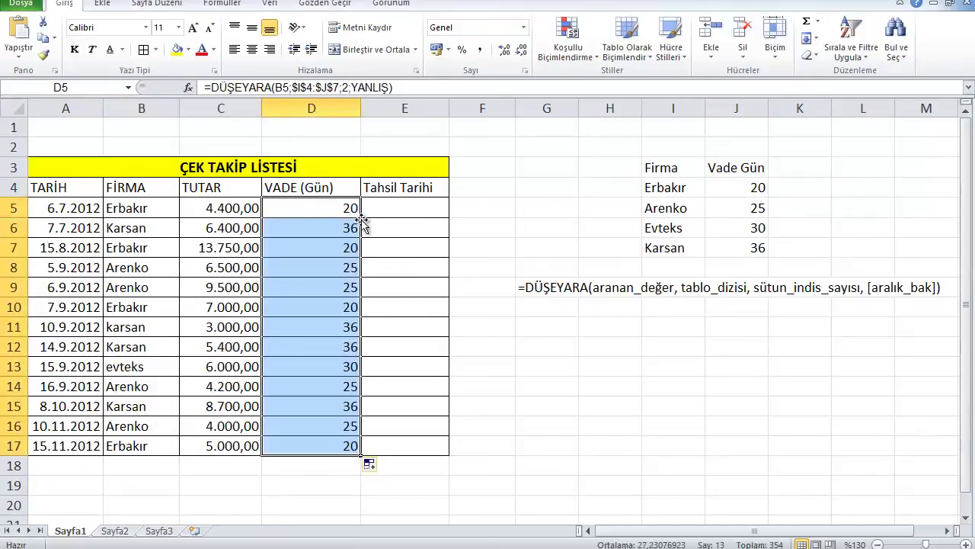
{"action": "left_click", "coordinate": [313, 488]}
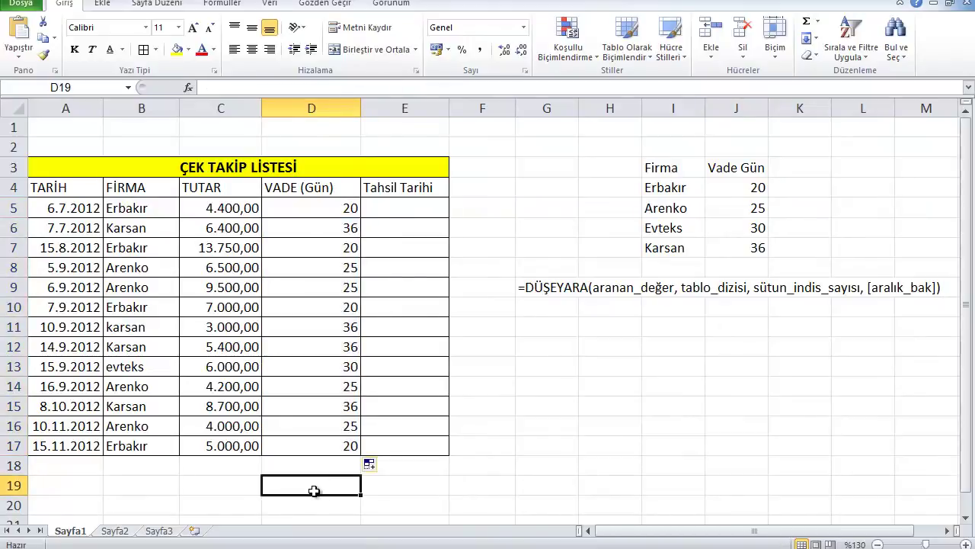
{"action": "left_click", "coordinate": [302, 208]}
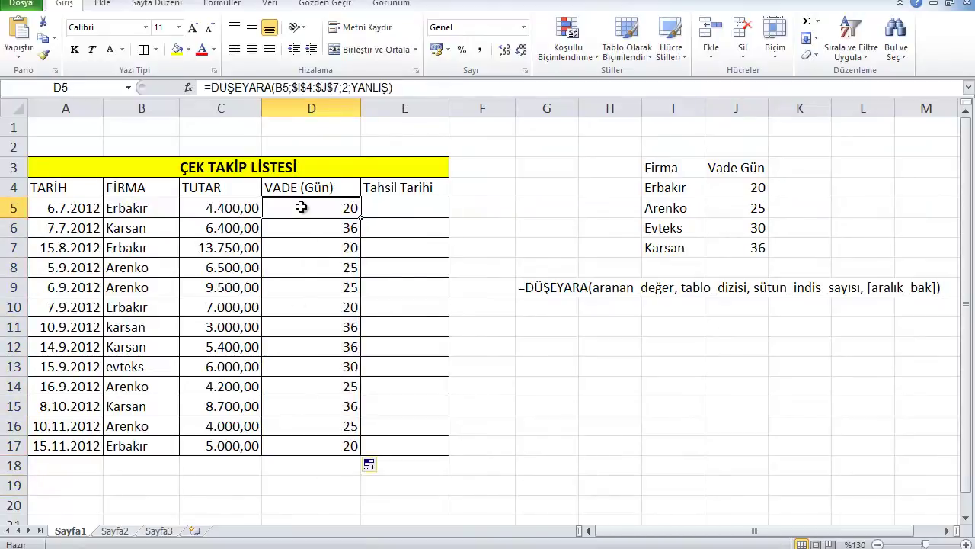
{"action": "key", "text": "F2"}
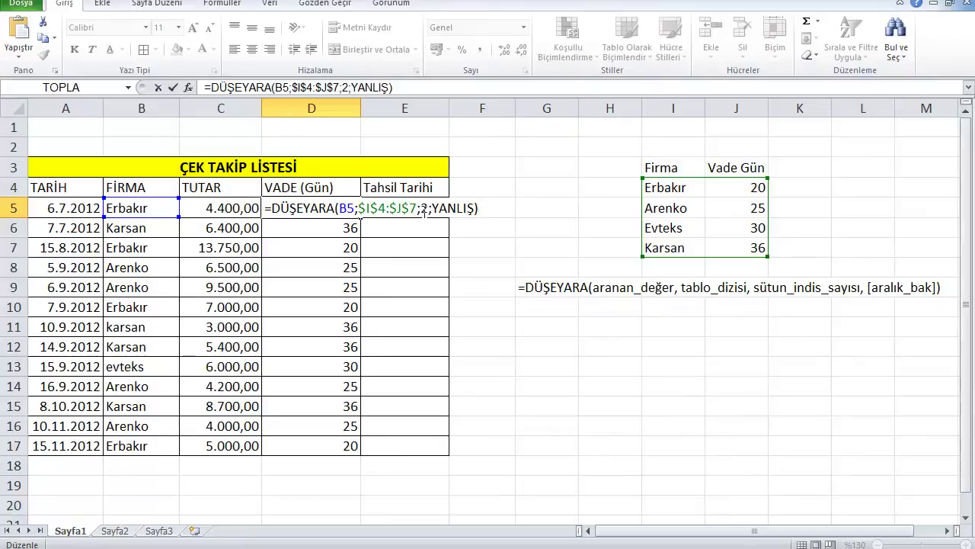
Enter =A5+D5 in E5 and fill it down to E17
{"action": "key", "text": "Return"}
{"action": "left_click", "coordinate": [423, 211]}
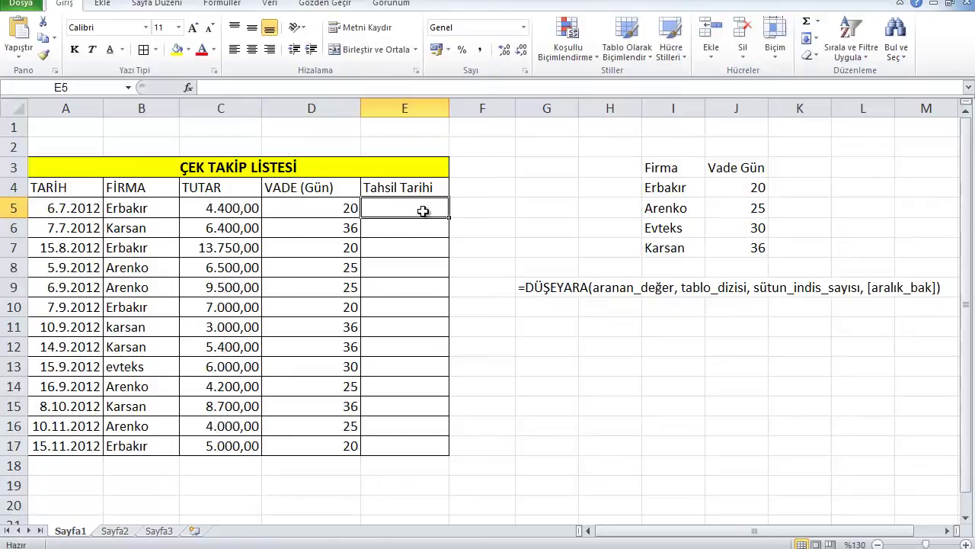
{"action": "type", "text": "="}
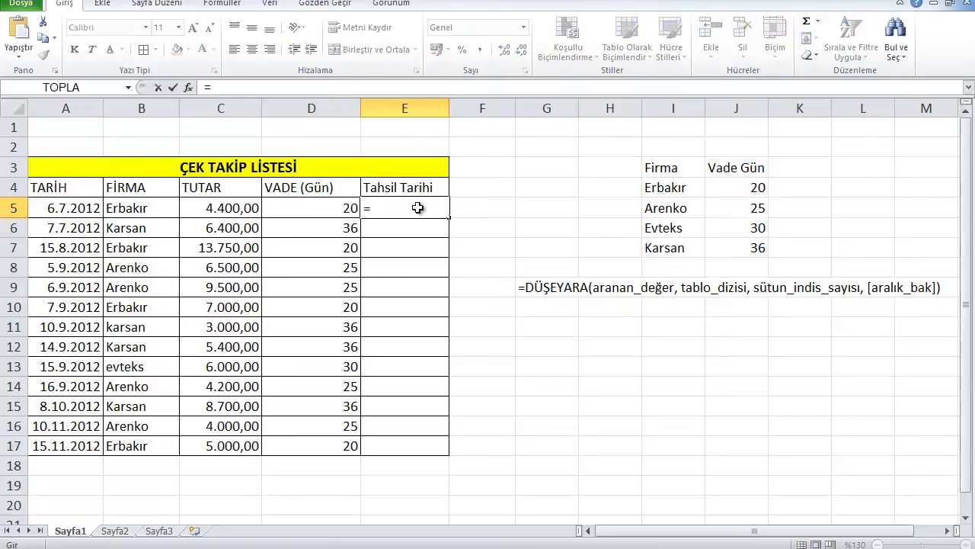
{"action": "left_click", "coordinate": [71, 208]}
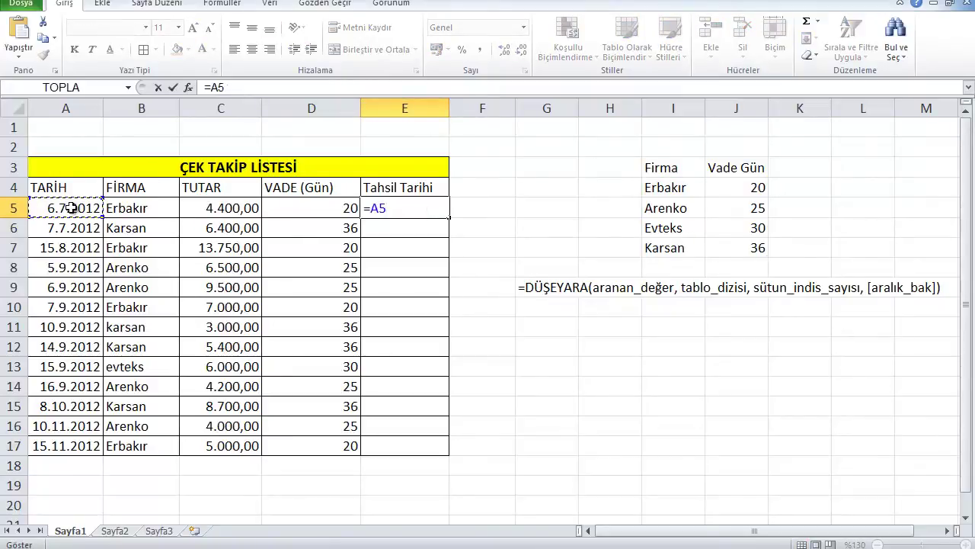
{"action": "left_click", "coordinate": [296, 212]}
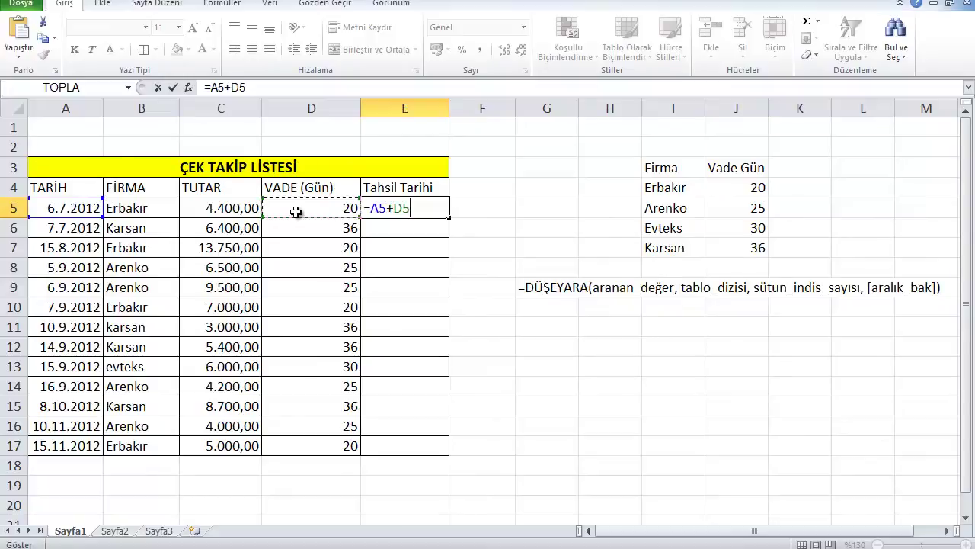
{"action": "key", "text": "Return"}
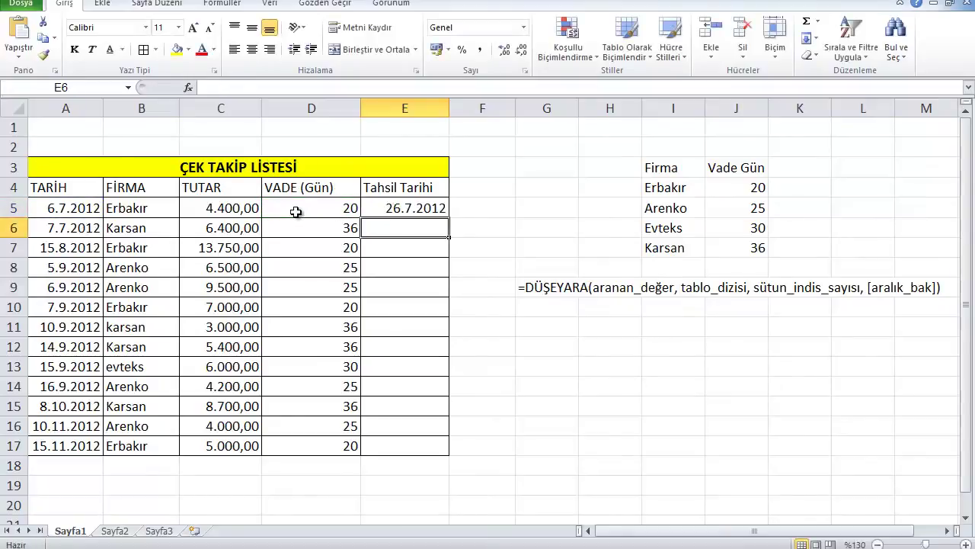
{"action": "left_click", "coordinate": [427, 211]}
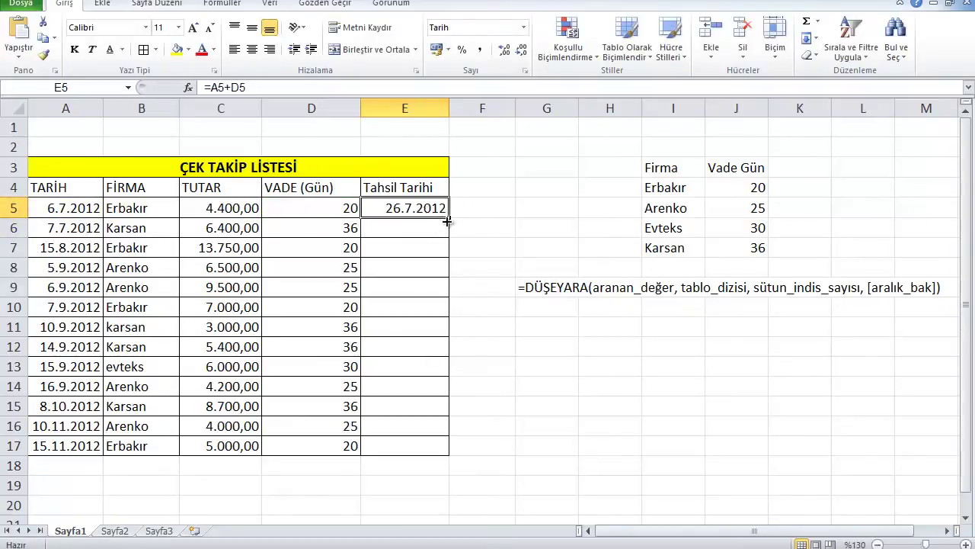
{"action": "double_click", "coordinate": [450, 219]}
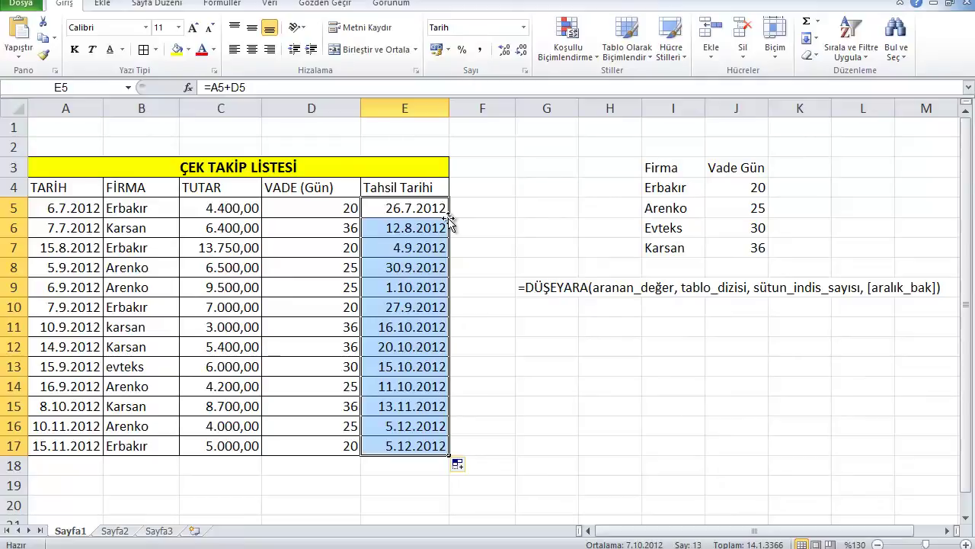
{"action": "left_click", "coordinate": [474, 213]}
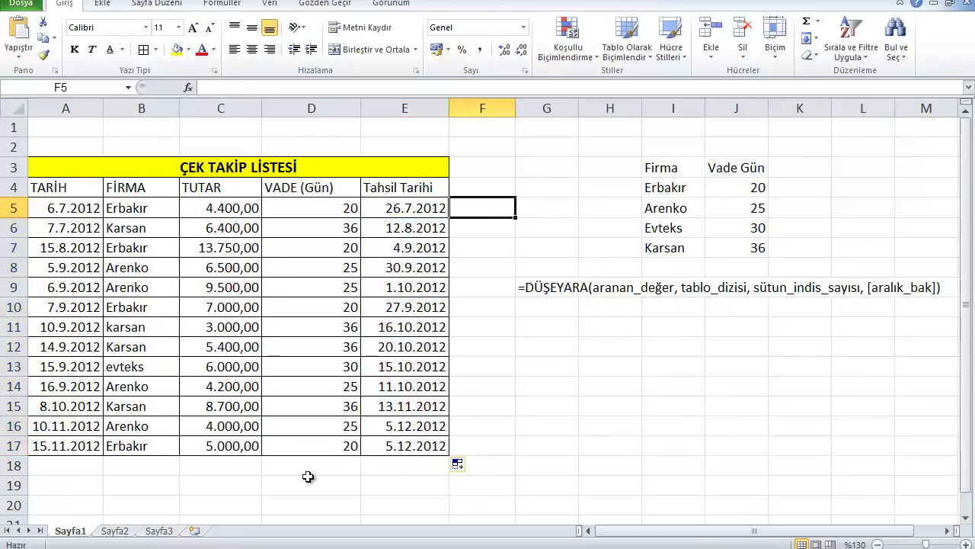
Go to Sayfa2, then bring up the Haftalık Ödeme Takip Listesi workbook
{"action": "left_click", "coordinate": [114, 530]}
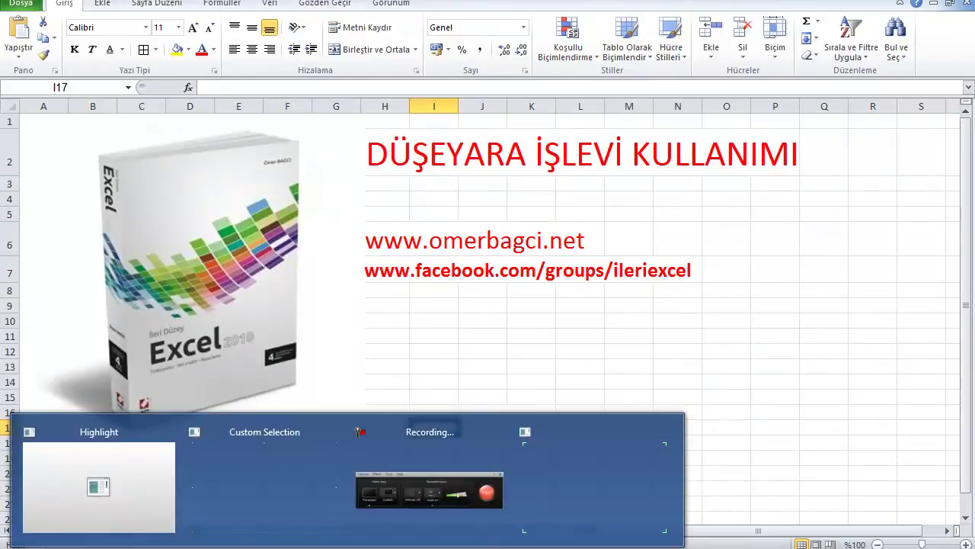
{"action": "left_click", "coordinate": [435, 512]}
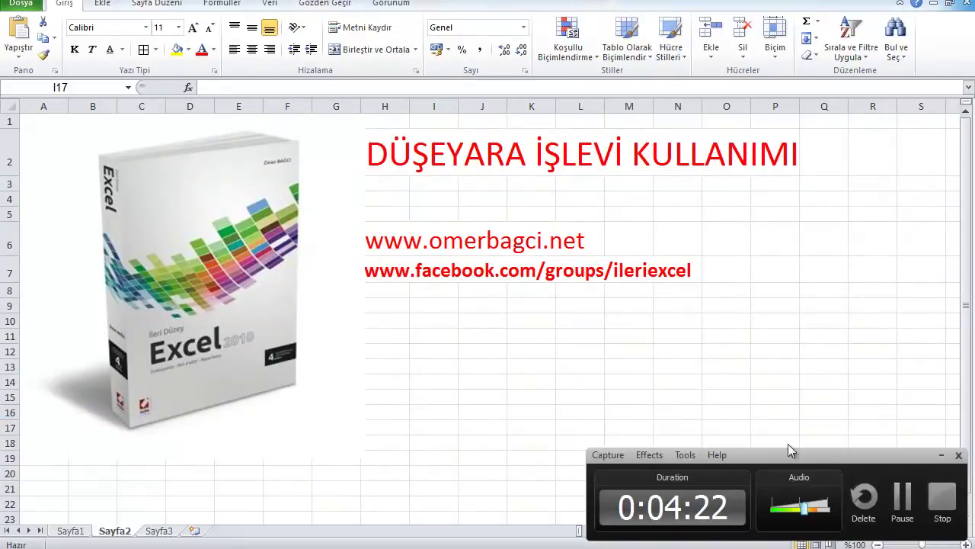
{"action": "left_click", "coordinate": [943, 497]}
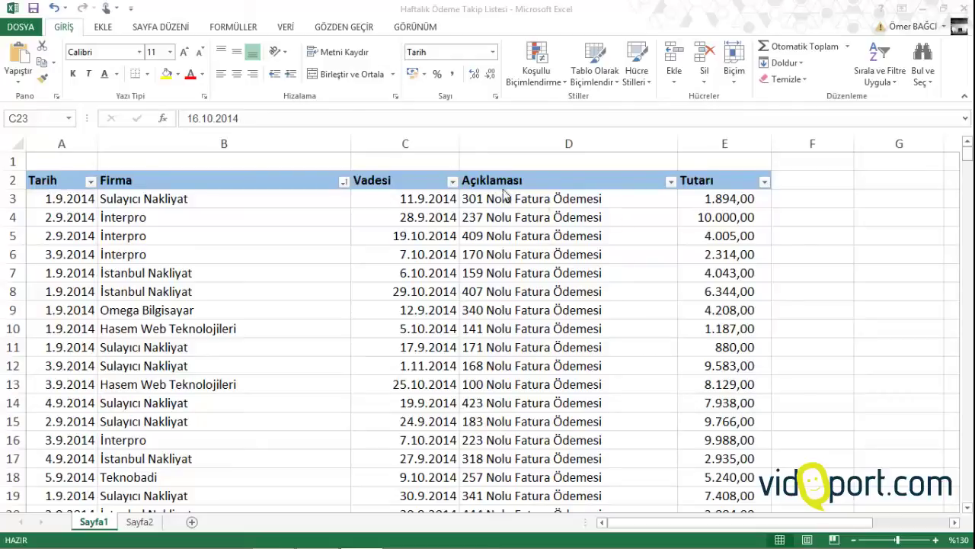
Highlight ranges in the Tarih, Firma, Vadesi, Açıklaması and Tutarı columns to explain the payment list
{"action": "left_click", "coordinate": [68, 196]}
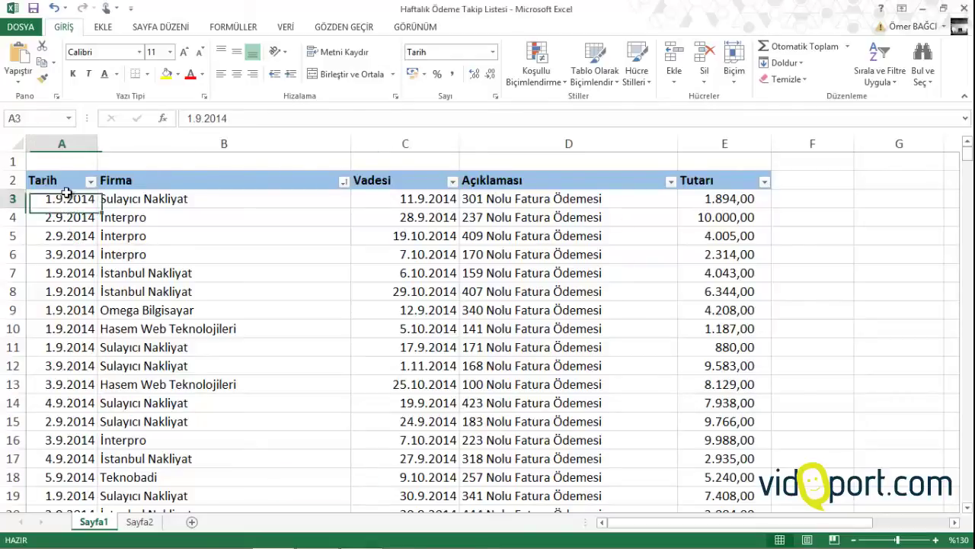
{"action": "left_click_drag", "start_coordinate": [167, 221], "coordinate": [179, 371]}
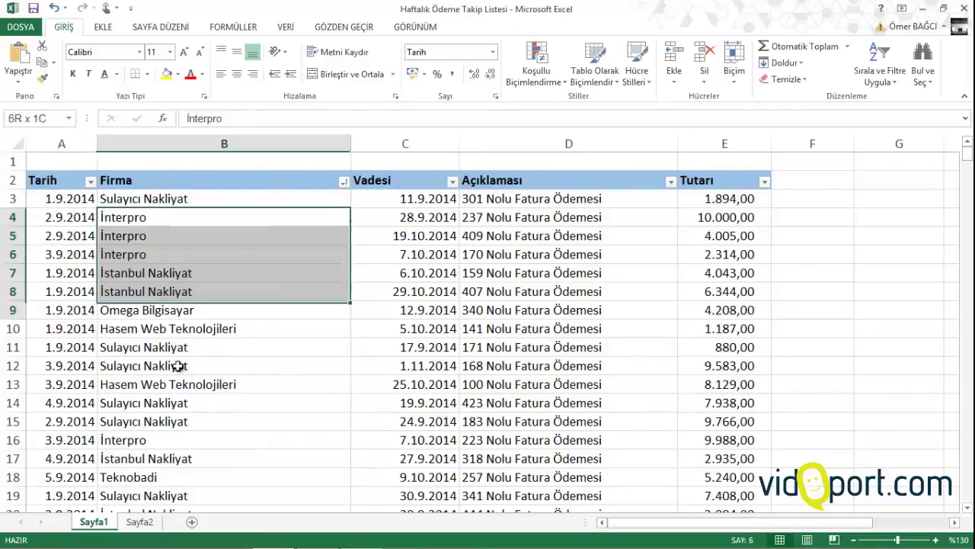
{"action": "left_click", "coordinate": [167, 198]}
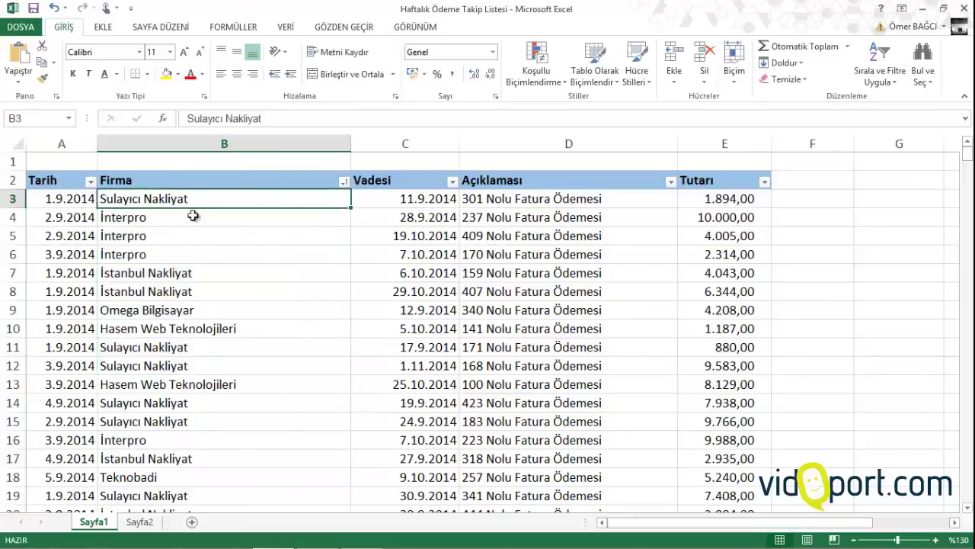
{"action": "left_click_drag", "start_coordinate": [427, 217], "coordinate": [438, 411]}
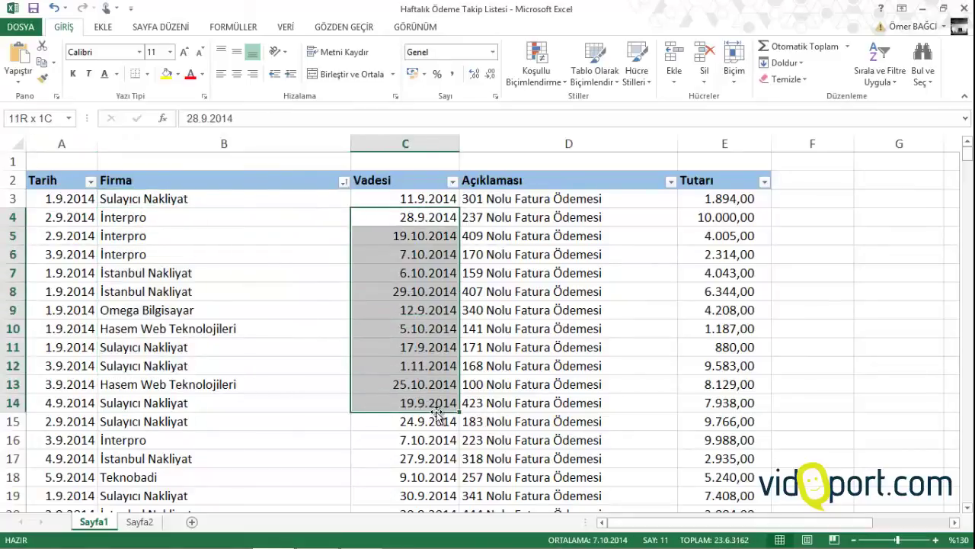
{"action": "left_click_drag", "start_coordinate": [553, 199], "coordinate": [576, 331]}
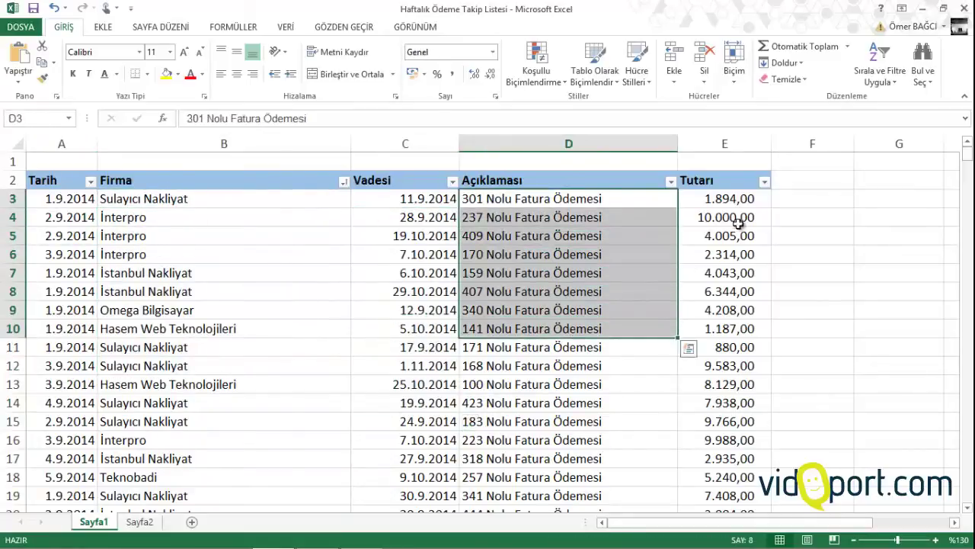
{"action": "left_click_drag", "start_coordinate": [739, 199], "coordinate": [735, 291]}
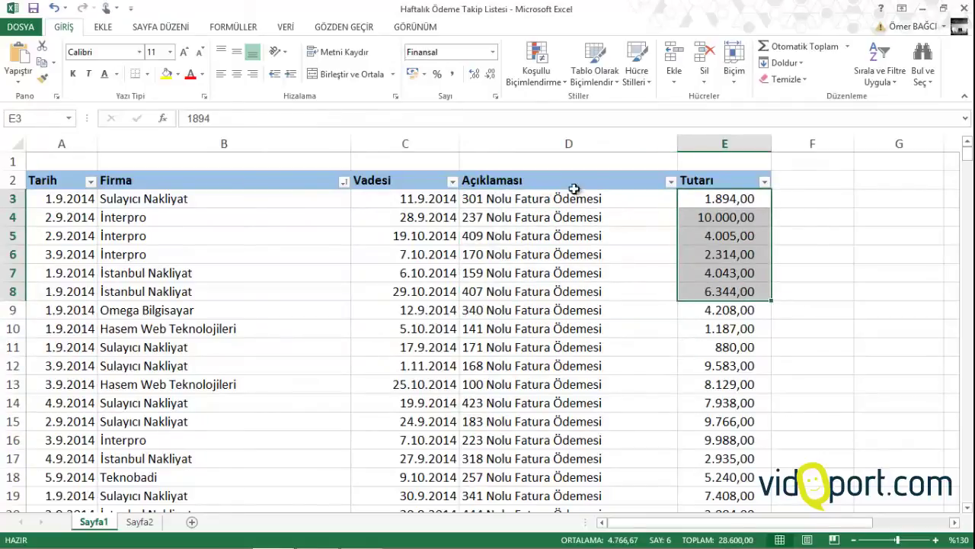
{"action": "left_click", "coordinate": [575, 259]}
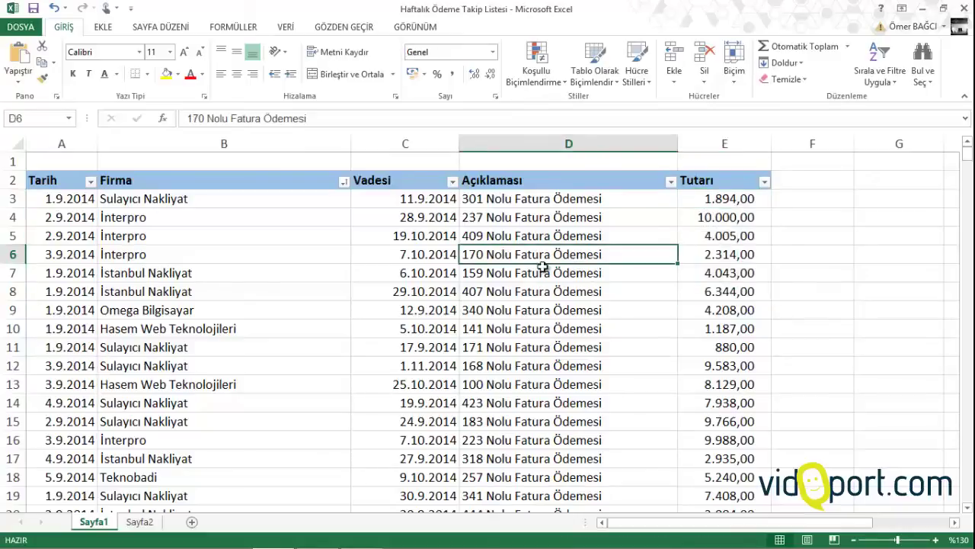
{"action": "left_click", "coordinate": [77, 200]}
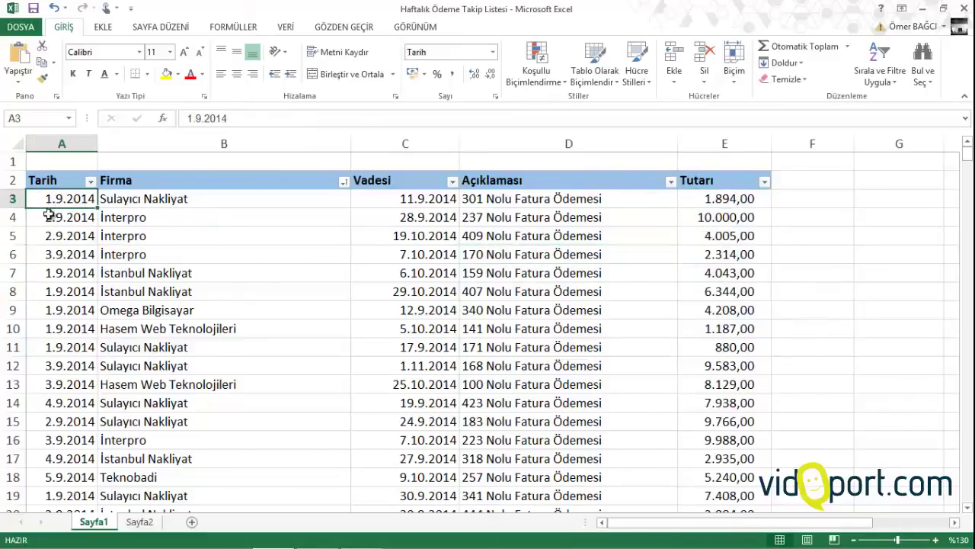
{"action": "left_click_drag", "start_coordinate": [191, 200], "coordinate": [221, 309]}
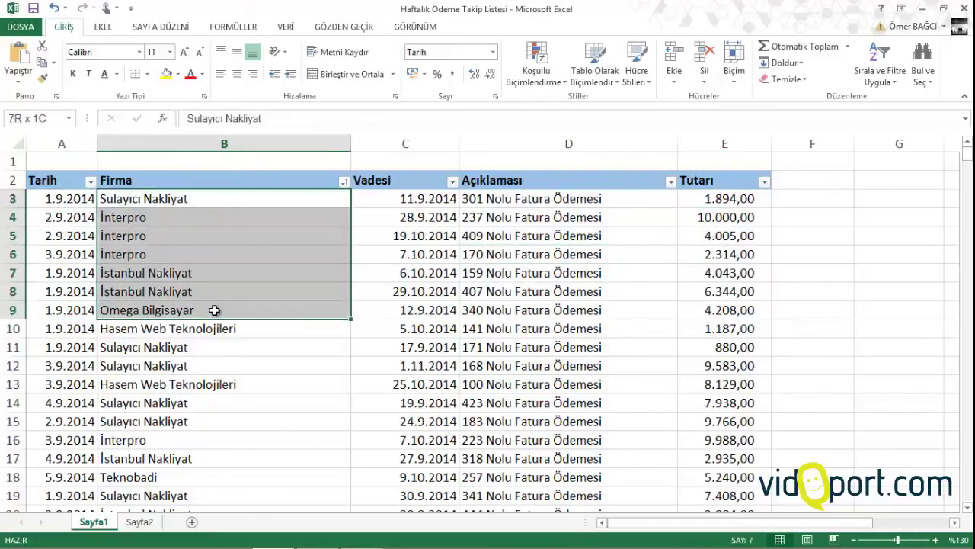
{"action": "left_click_drag", "start_coordinate": [427, 198], "coordinate": [430, 309]}
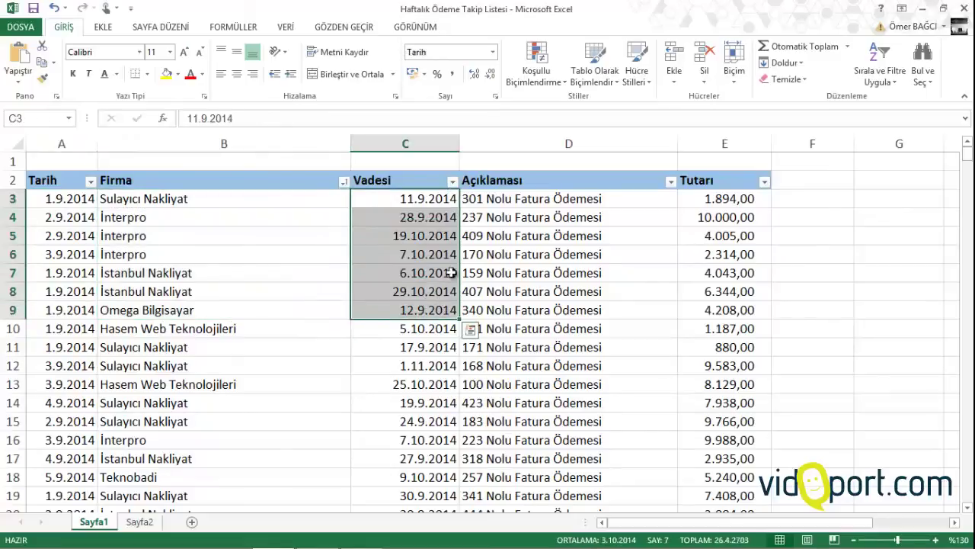
{"action": "left_click", "coordinate": [521, 199]}
{"action": "left_click_drag", "start_coordinate": [522, 199], "coordinate": [579, 272]}
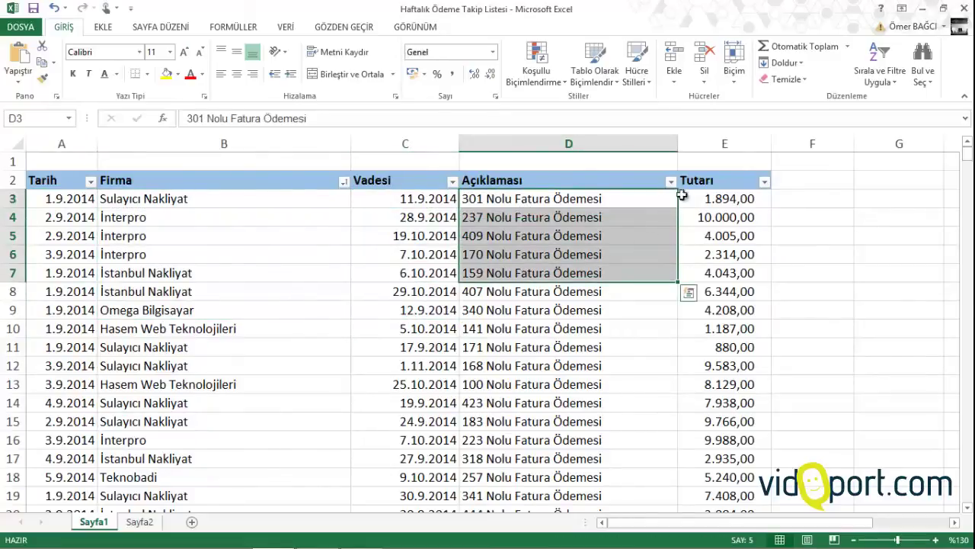
{"action": "left_click_drag", "start_coordinate": [730, 238], "coordinate": [729, 256]}
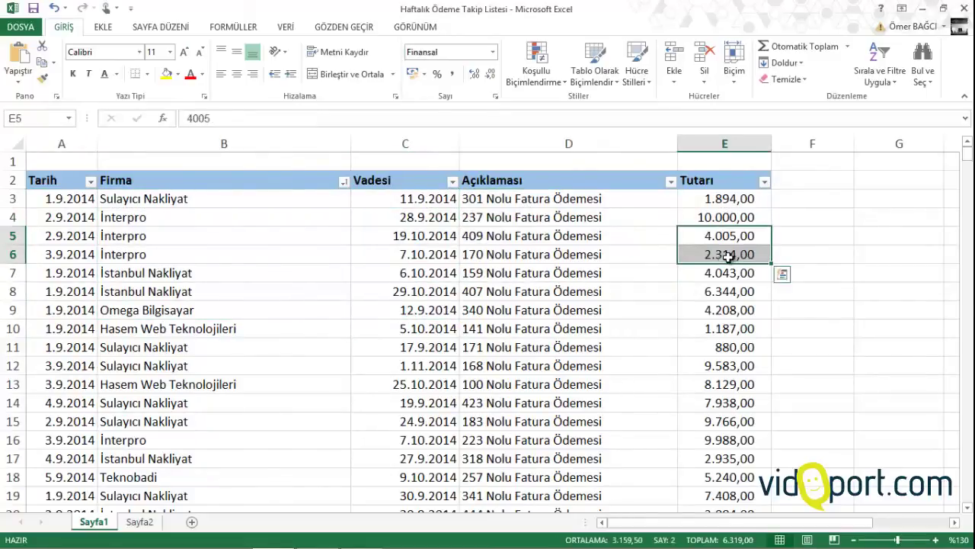
{"action": "left_click", "coordinate": [152, 522]}
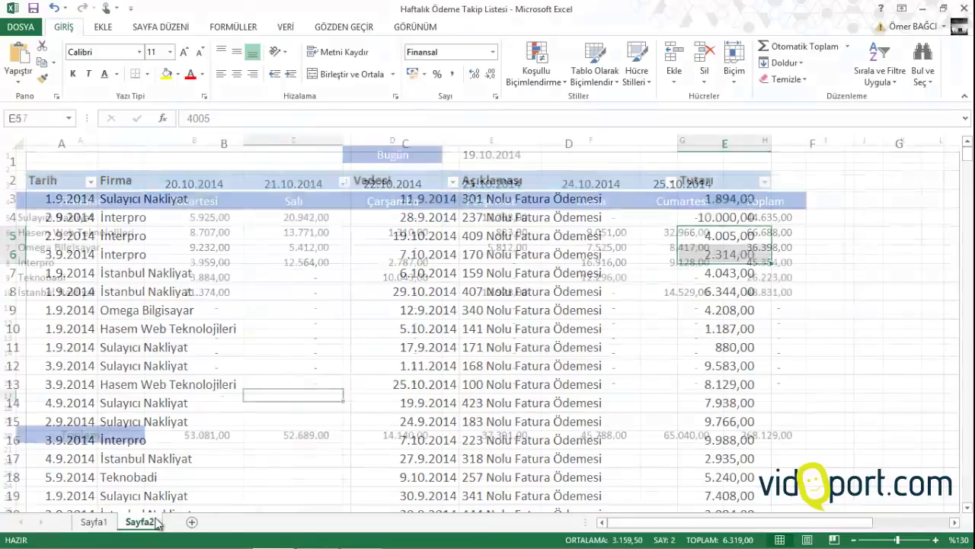
{"action": "left_click", "coordinate": [434, 157]}
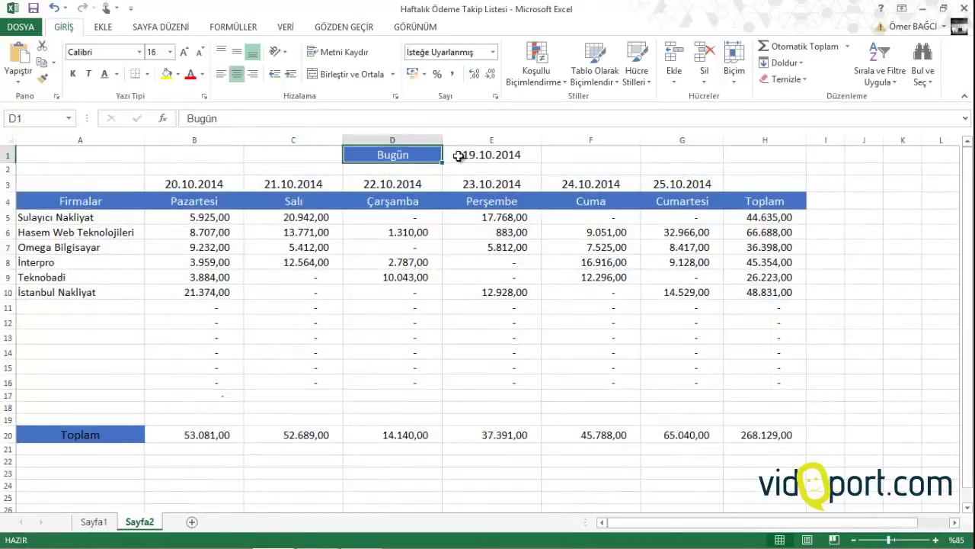
{"action": "left_click", "coordinate": [458, 155]}
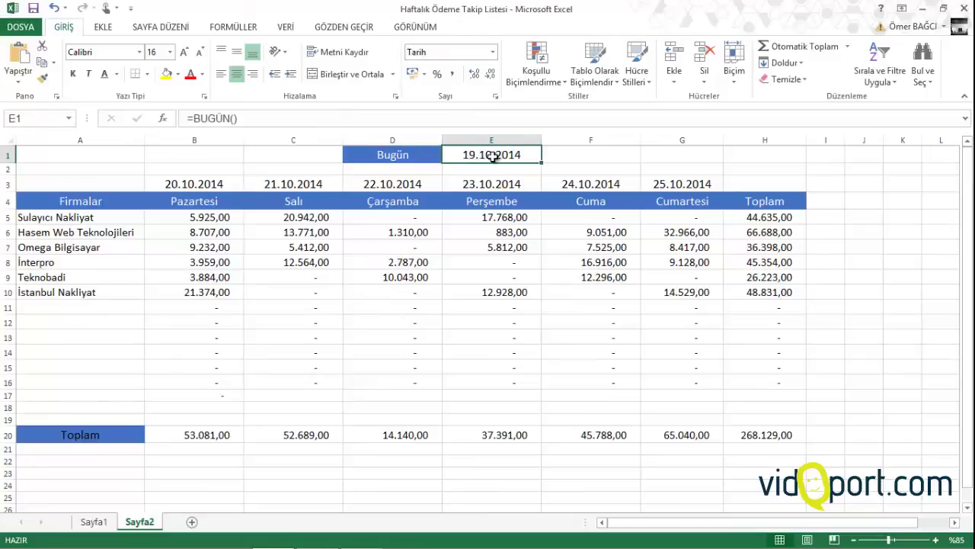
{"action": "double_click", "coordinate": [493, 157]}
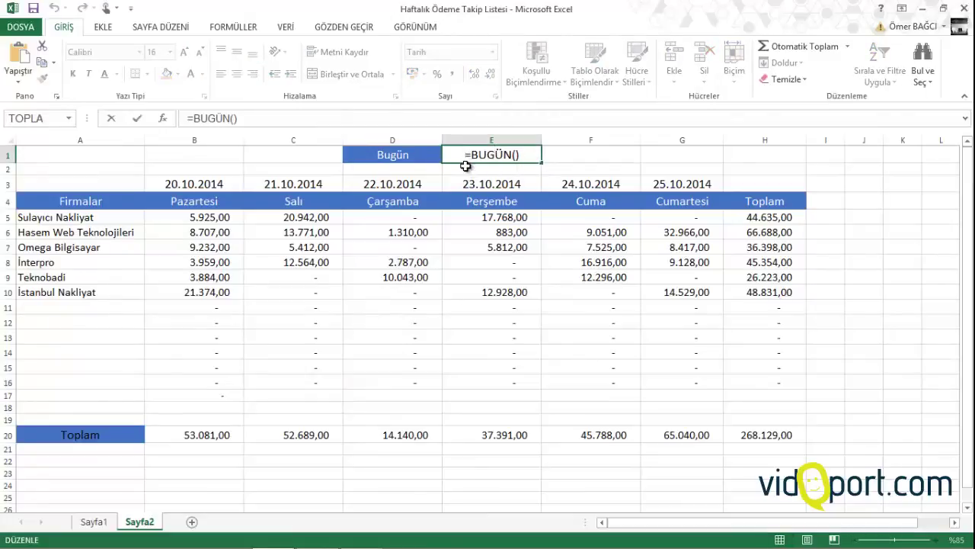
{"action": "left_click", "coordinate": [466, 167]}
{"action": "left_click_drag", "start_coordinate": [211, 185], "coordinate": [717, 181]}
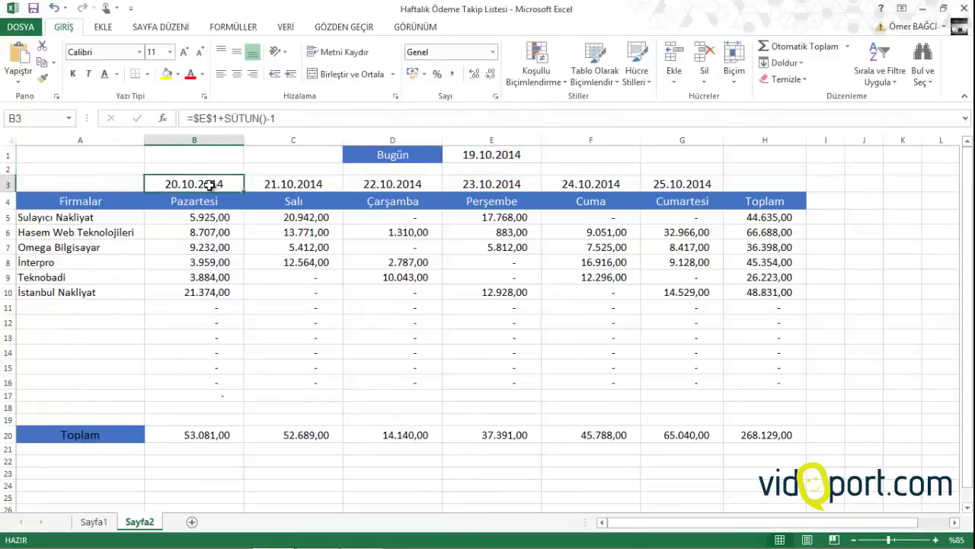
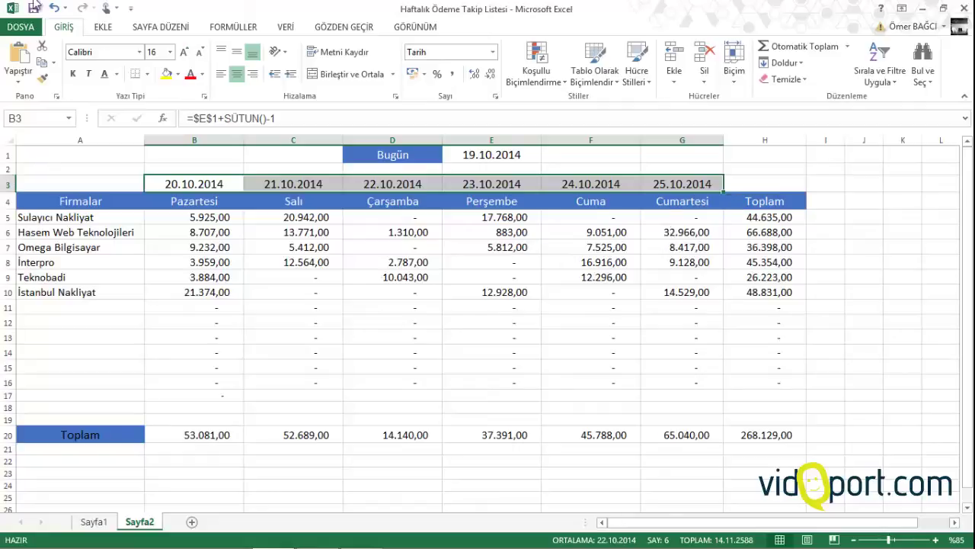
Copy the Sayfa1 sheet into a new workbook (yeni kitap) with Kopya oluştur ticked
{"action": "left_click", "coordinate": [227, 237]}
{"action": "left_click", "coordinate": [94, 522]}
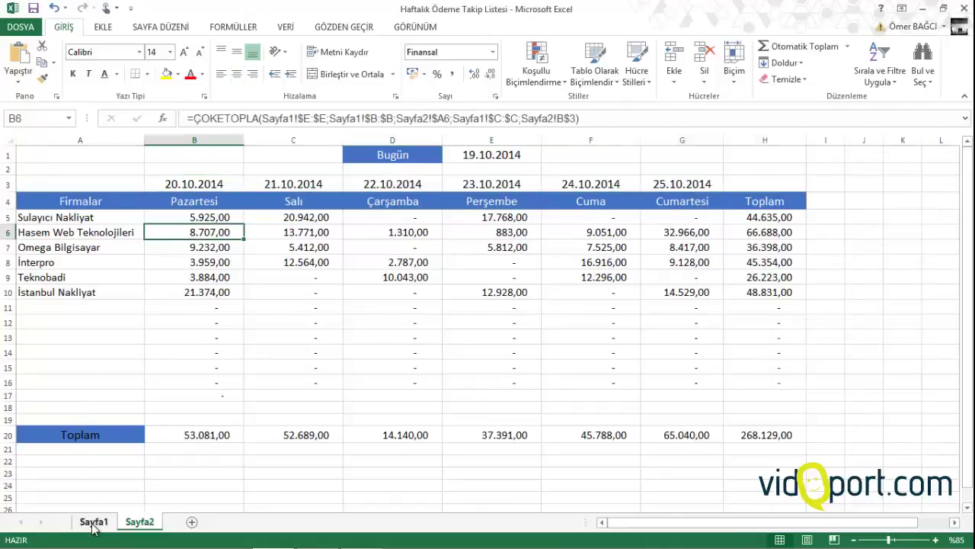
{"action": "right_click", "coordinate": [93, 522]}
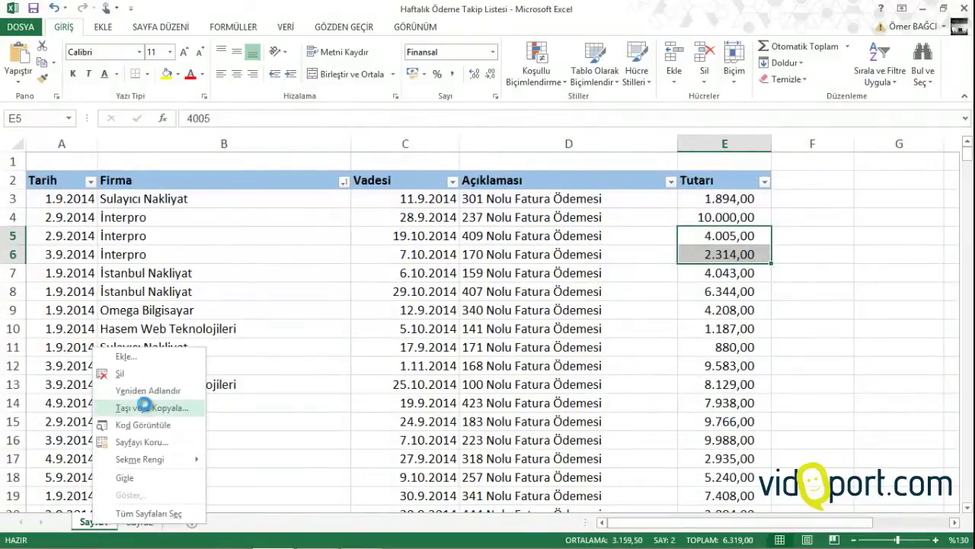
{"action": "left_click", "coordinate": [144, 408]}
{"action": "left_click", "coordinate": [135, 351]}
{"action": "left_click", "coordinate": [107, 364]}
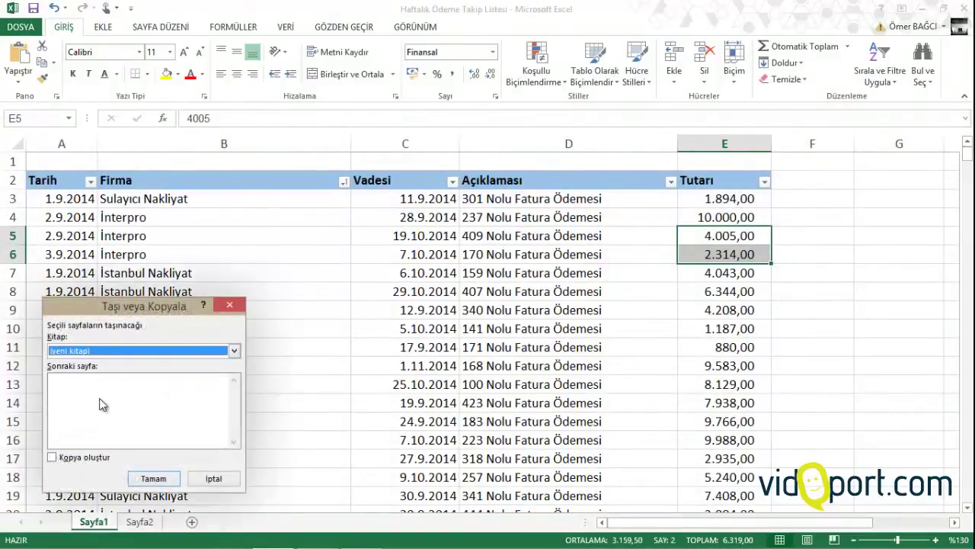
{"action": "left_click", "coordinate": [99, 454]}
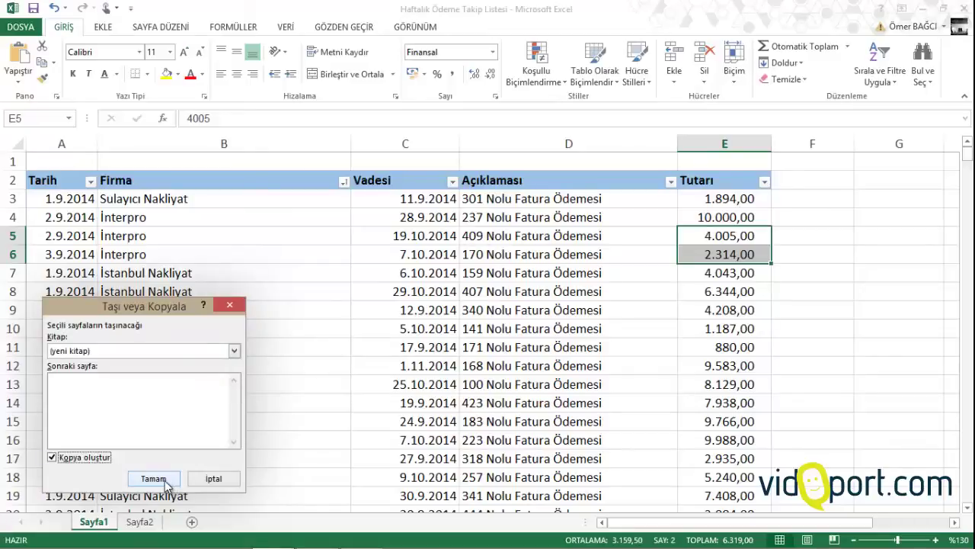
{"action": "left_click", "coordinate": [154, 478]}
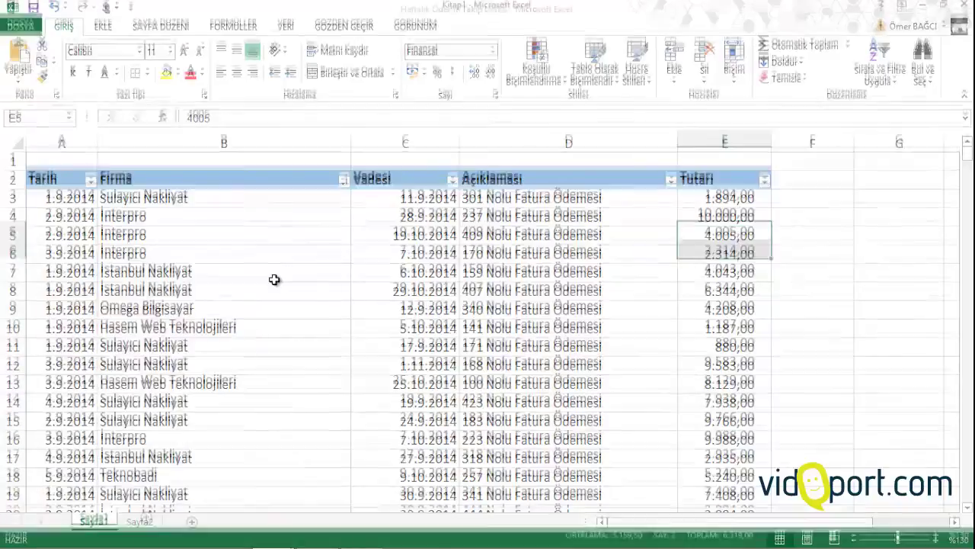
Add a new sheet Sayfa2 and label cell D1 'Günün Tarihi'
{"action": "left_click", "coordinate": [194, 293]}
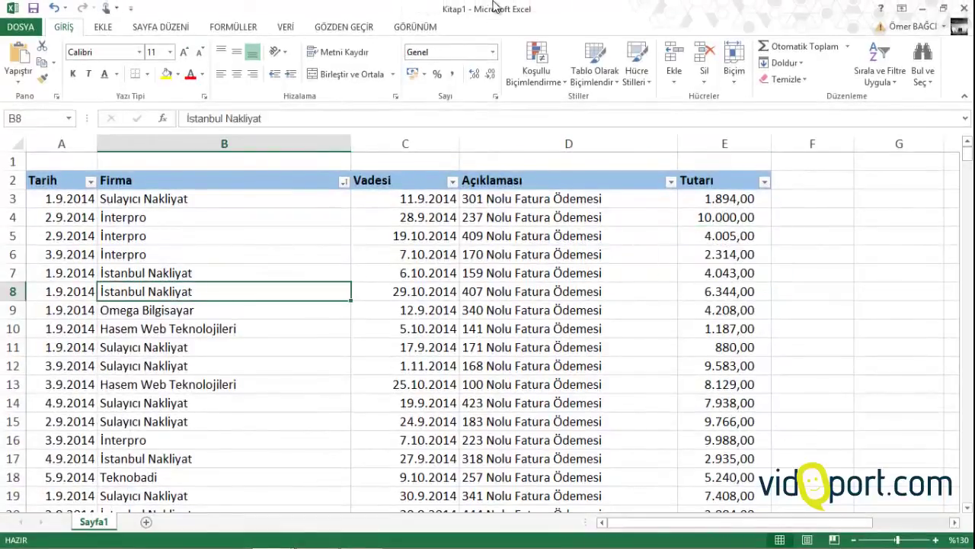
{"action": "left_click", "coordinate": [203, 254]}
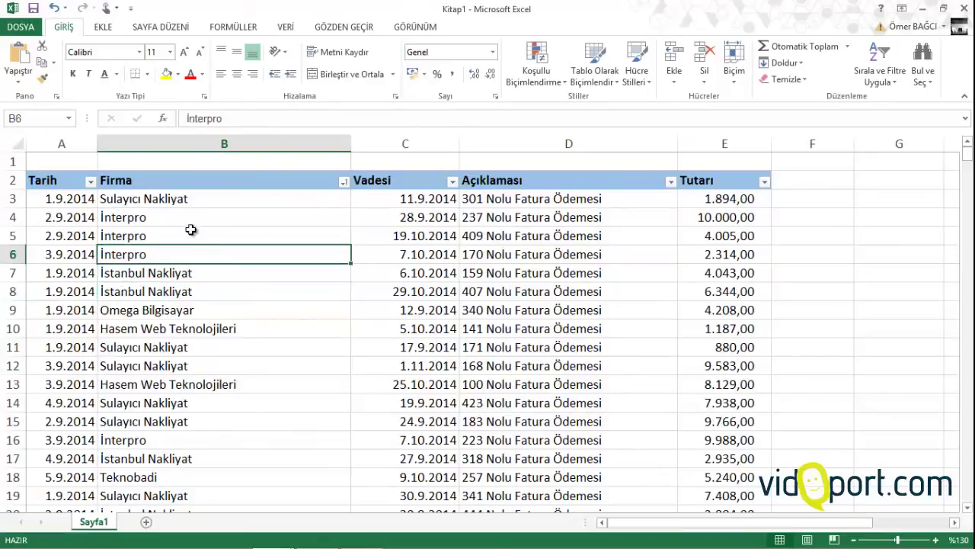
{"action": "left_click", "coordinate": [147, 524]}
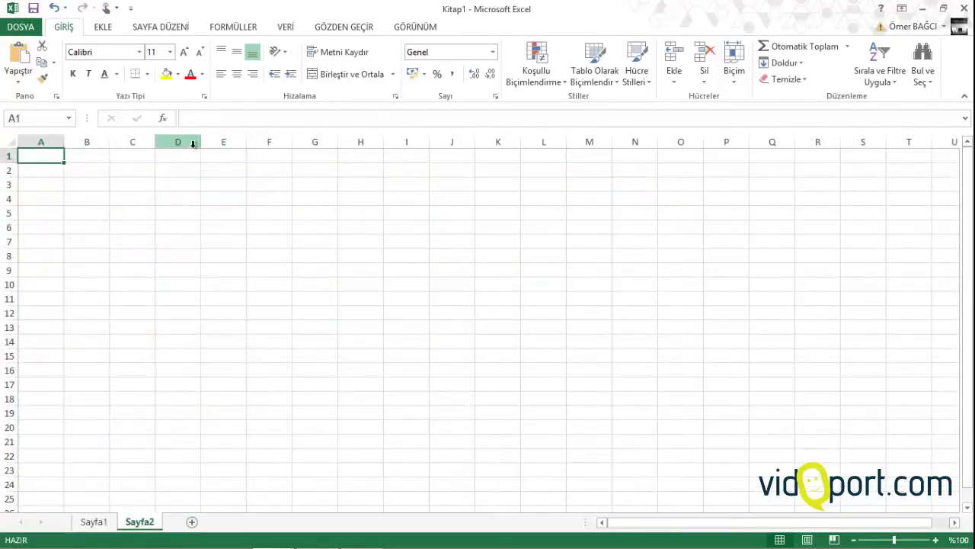
{"action": "left_click", "coordinate": [193, 153]}
{"action": "type", "text": "Günün Tarihi"}
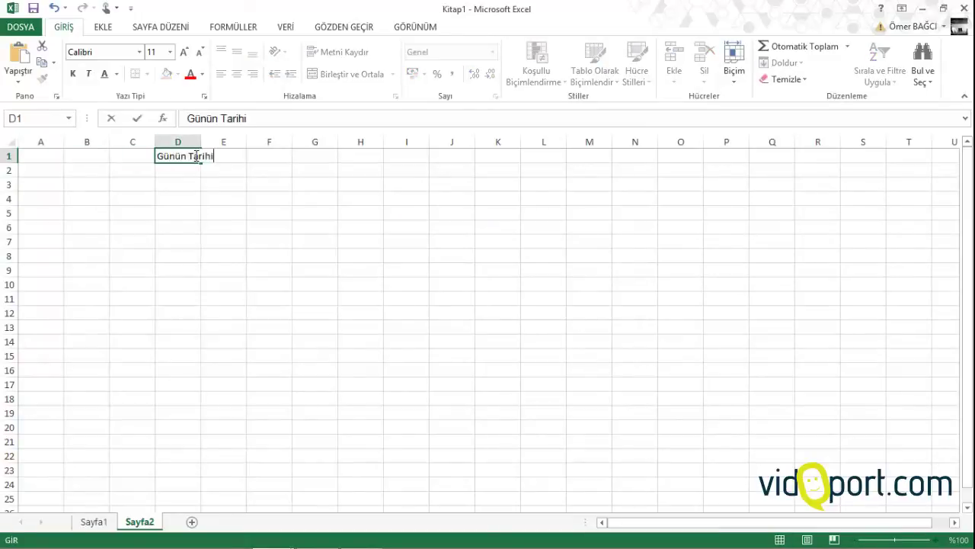
{"action": "key", "text": "Tab"}
Enter =BUGÜN() in E1 to show 19.10.2014, widening columns D and E
{"action": "left_click_drag", "start_coordinate": [200, 142], "coordinate": [230, 142]}
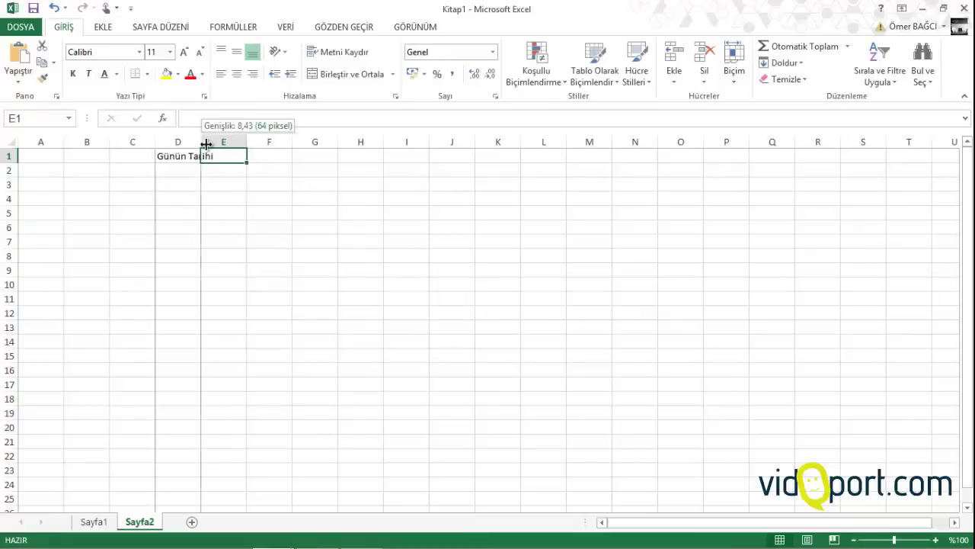
{"action": "type", "text": "="}
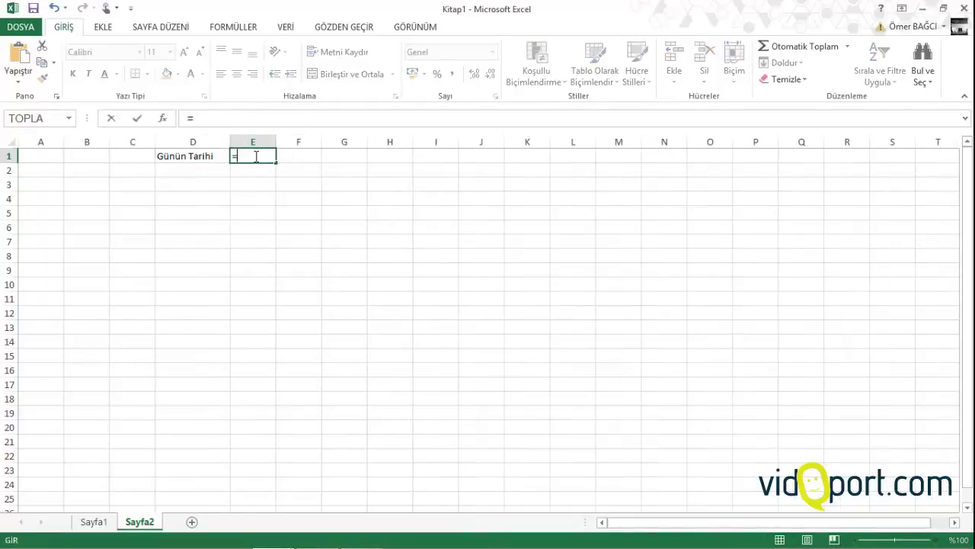
{"action": "type", "text": "bugün()"}
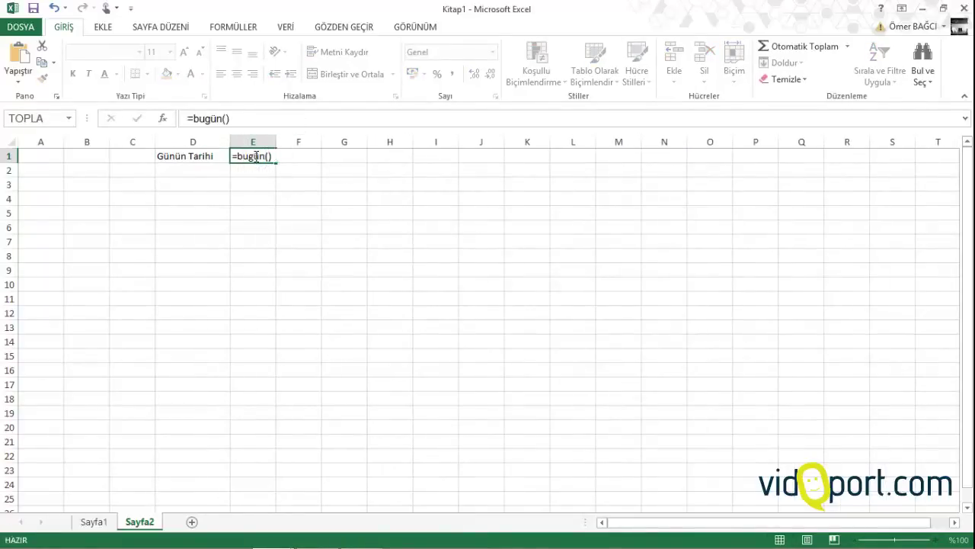
{"action": "key", "text": "Return"}
{"action": "left_click_drag", "start_coordinate": [280, 143], "coordinate": [299, 144]}
Enter the heading Firmalar in A3 and widen column A
{"action": "left_click", "coordinate": [39, 185]}
{"action": "type", "text": "Firmalar"}
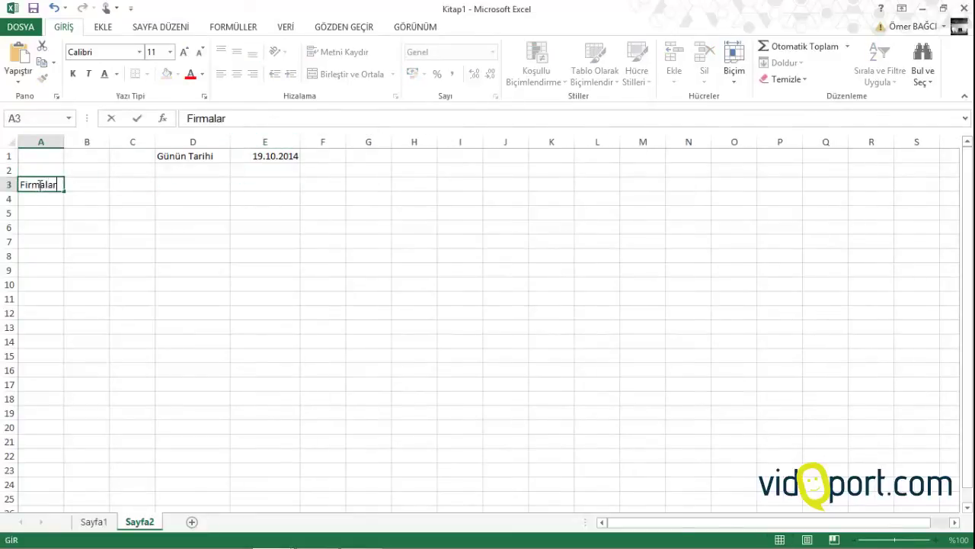
{"action": "key", "text": "Return"}
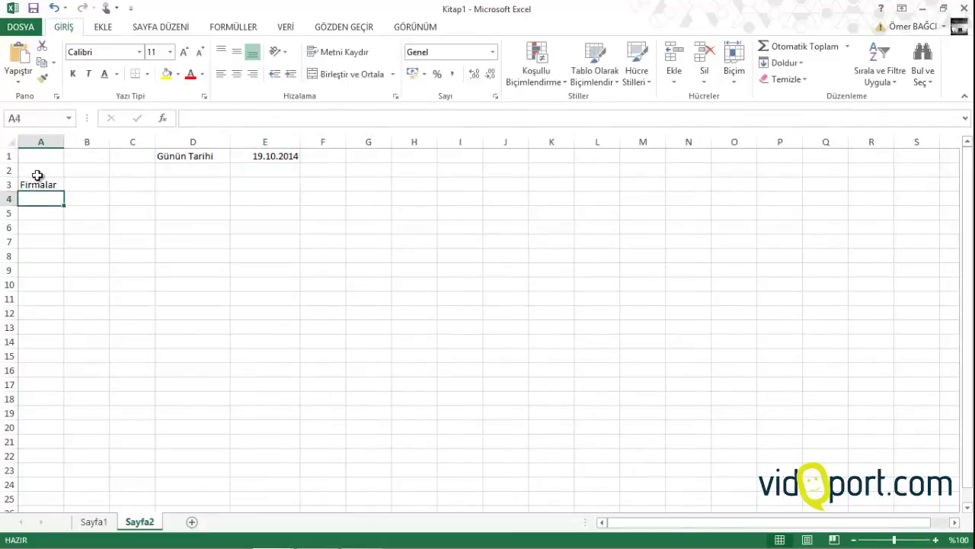
{"action": "left_click_drag", "start_coordinate": [64, 142], "coordinate": [93, 142]}
{"action": "scroll", "coordinate": [89, 166], "scroll_direction": "up", "scroll_amount": 1}
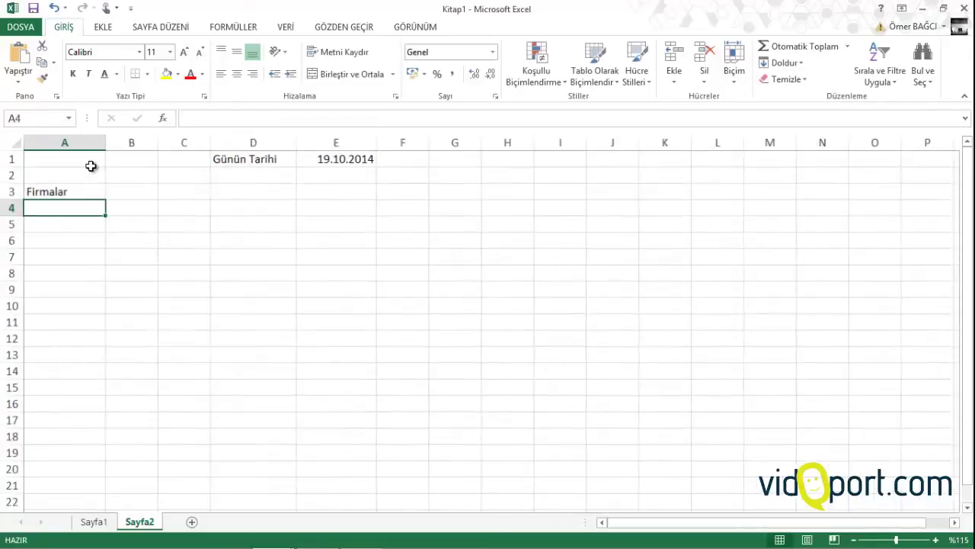
Return to Sayfa1 and scroll down through its table
{"action": "left_click", "coordinate": [95, 521]}
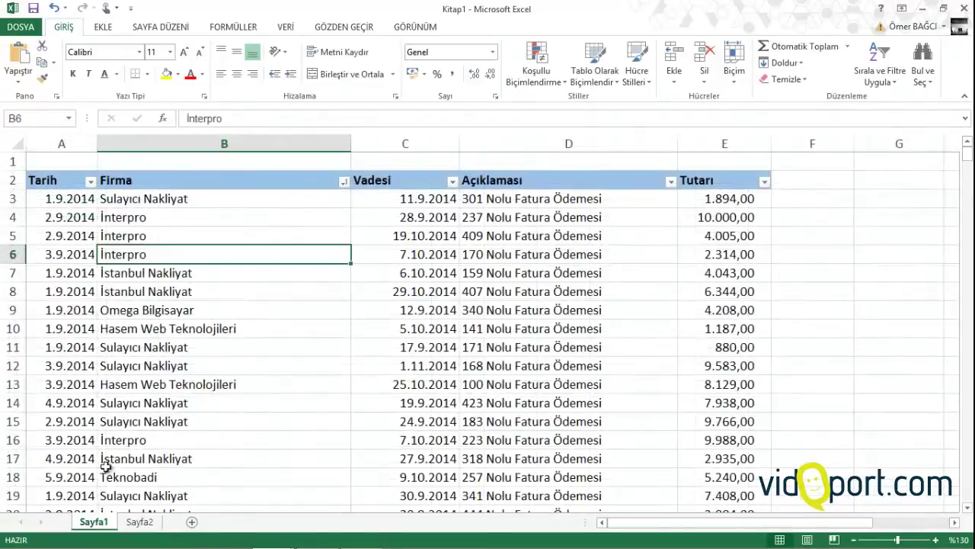
{"action": "left_click", "coordinate": [154, 360]}
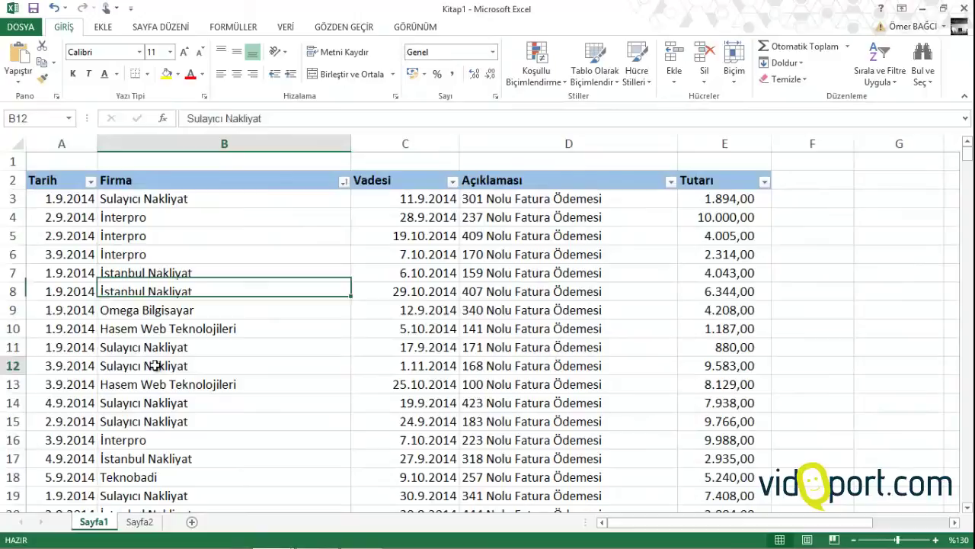
{"action": "left_click", "coordinate": [140, 521]}
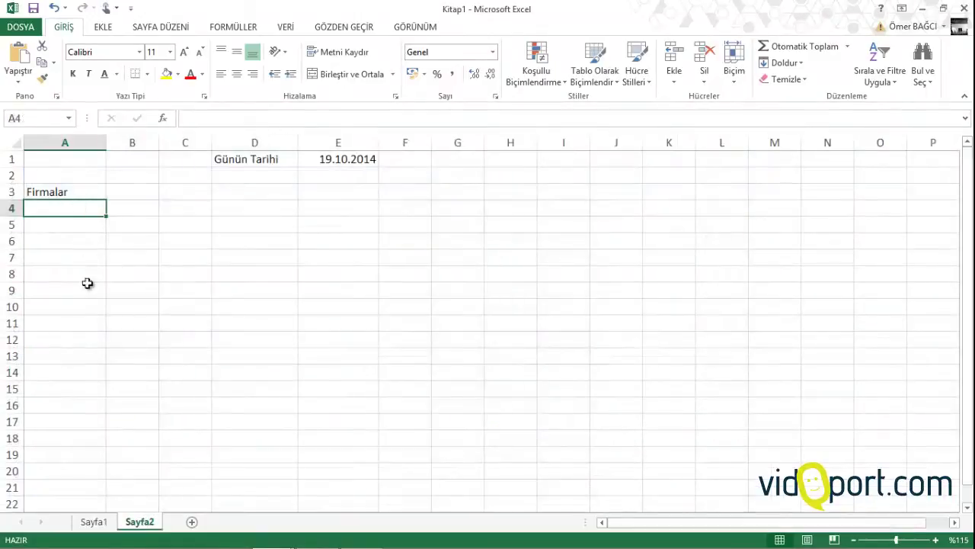
{"action": "left_click", "coordinate": [94, 521]}
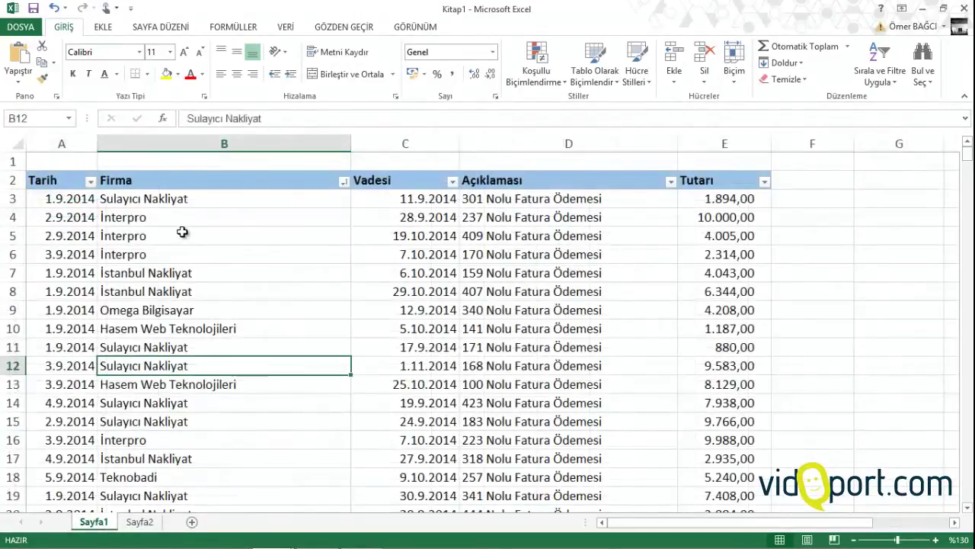
{"action": "scroll", "coordinate": [185, 259], "scroll_direction": "down", "scroll_amount": 1}
{"action": "scroll", "coordinate": [182, 343], "scroll_direction": "down", "scroll_amount": 2}
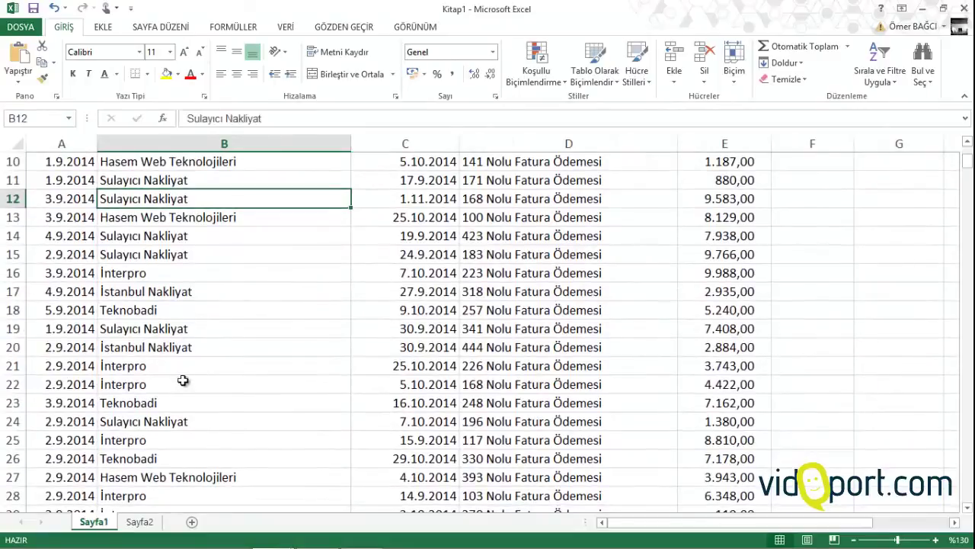
Move to the Firmalar list in column I and select the firm names I2:I19
{"action": "left_click", "coordinate": [141, 290]}
{"action": "key", "text": "Right"}
{"action": "key", "text": "Right"}
{"action": "key", "text": "Right"}
{"action": "key", "text": "Right"}
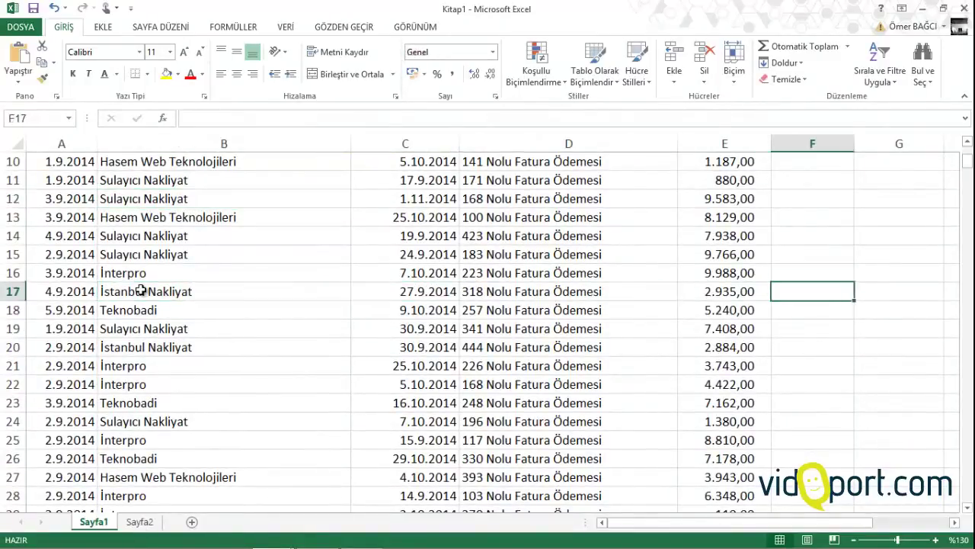
{"action": "key", "text": "Up"}
{"action": "key", "text": "ctrl+Up"}
{"action": "key", "text": "Right"}
{"action": "key", "text": "Right"}
{"action": "key", "text": "Right"}
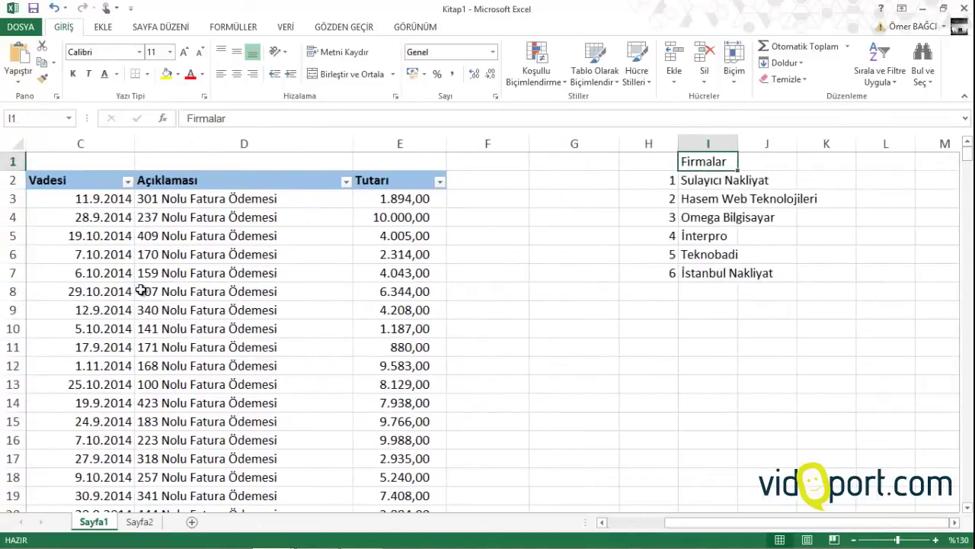
{"action": "key", "text": "Down"}
{"action": "key", "text": "Down"}
{"action": "key", "text": "Down"}
{"action": "key", "text": "Down"}
{"action": "key", "text": "Down"}
{"action": "key", "text": "Down"}
{"action": "key", "text": "Down"}
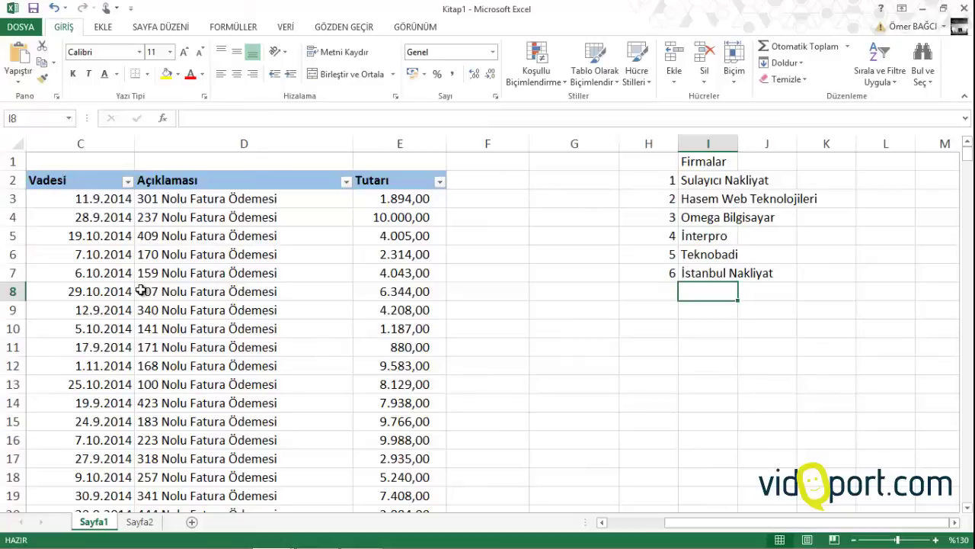
{"action": "key", "text": "Up"}
{"action": "key", "text": "Down"}
{"action": "left_click_drag", "start_coordinate": [704, 181], "coordinate": [717, 508]}
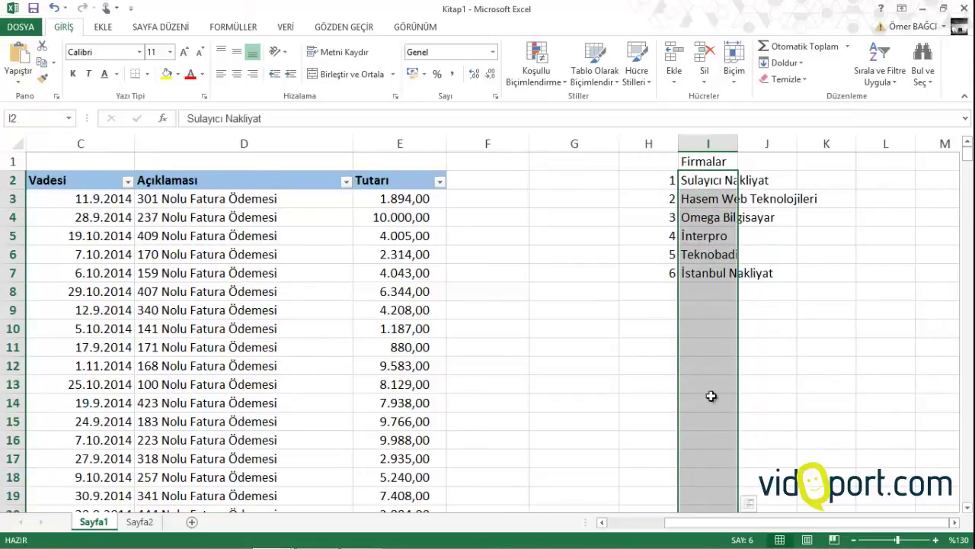
Copy the firm names and paste them as links into Sayfa2 starting at A4
{"action": "right_click", "coordinate": [704, 322]}
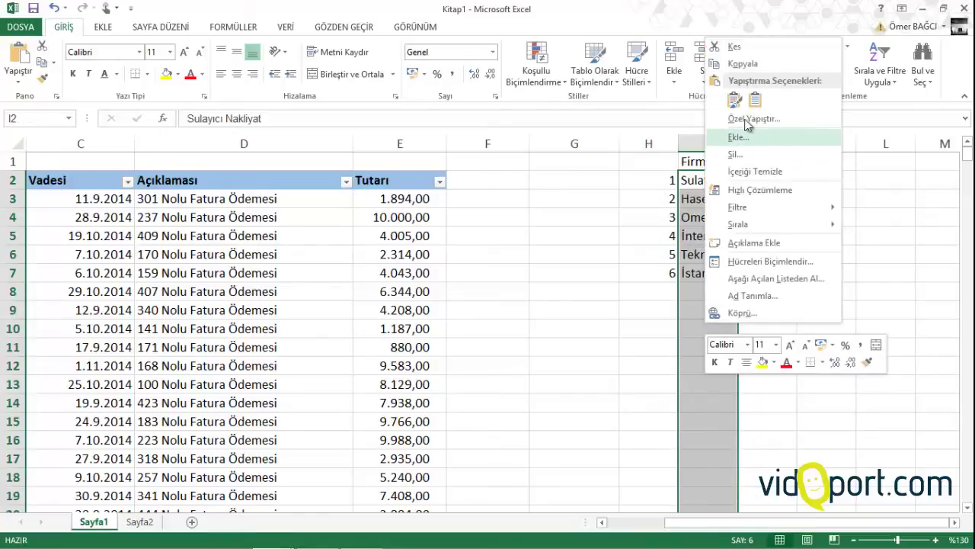
{"action": "left_click", "coordinate": [741, 65]}
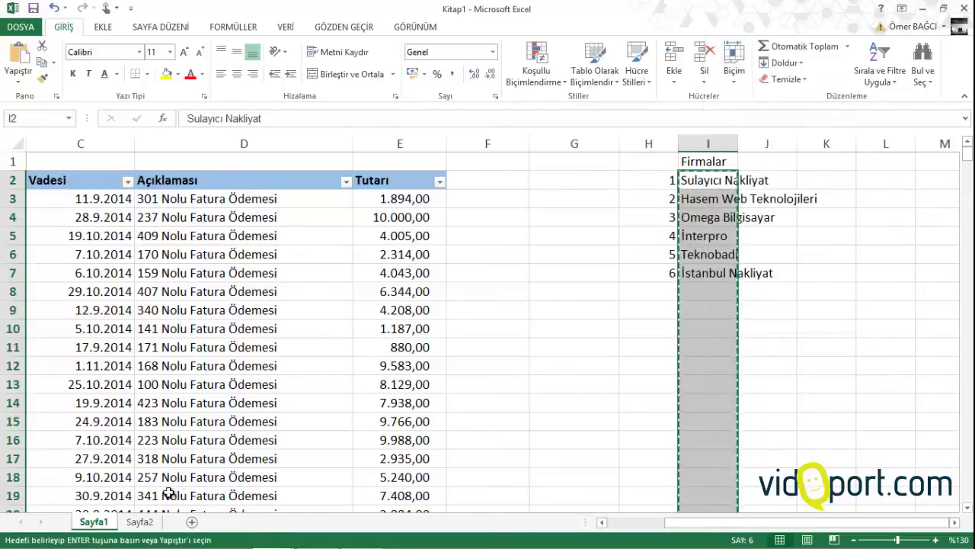
{"action": "left_click", "coordinate": [144, 522]}
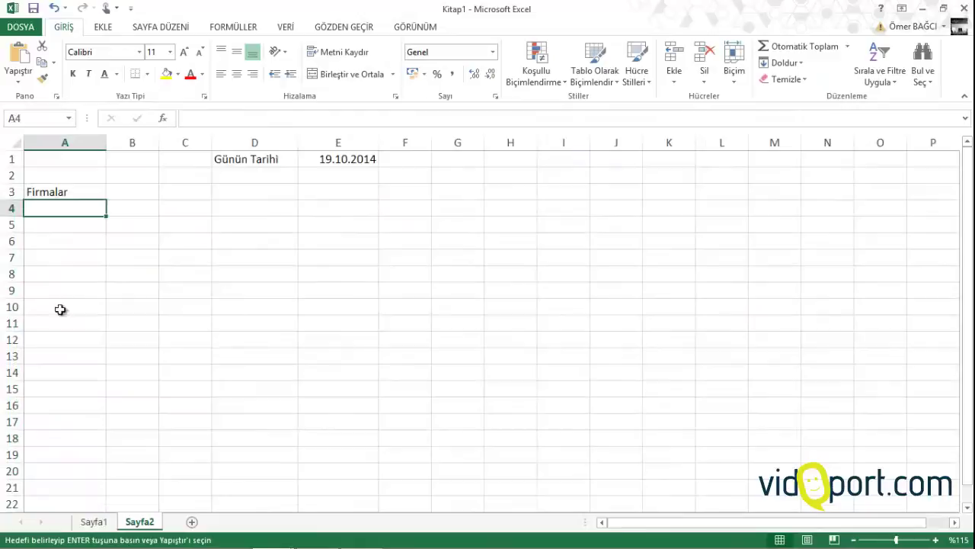
{"action": "right_click", "coordinate": [40, 212]}
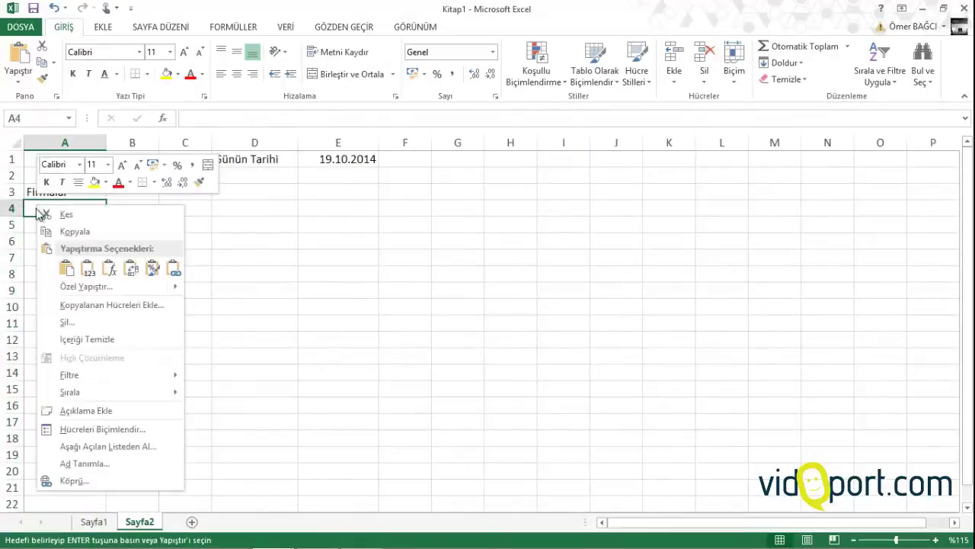
{"action": "left_click", "coordinate": [69, 272]}
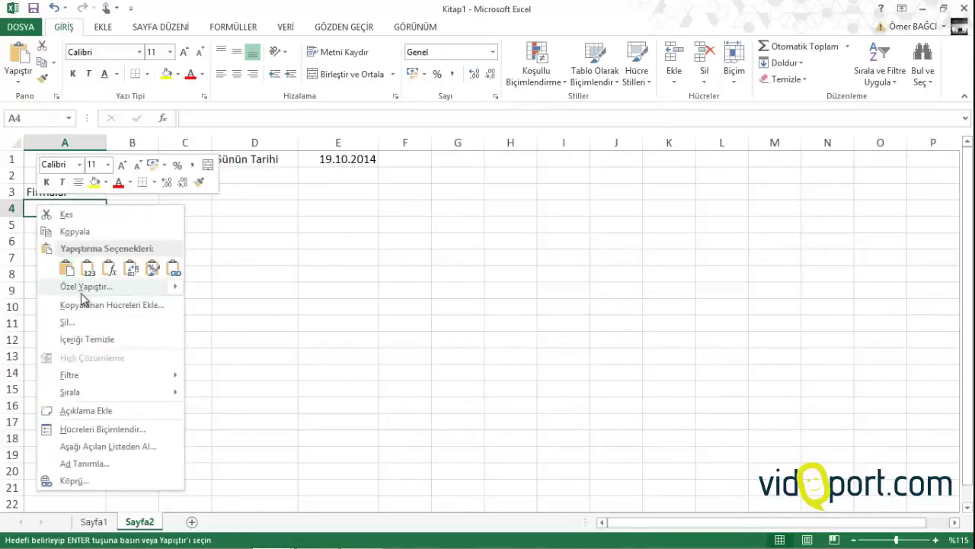
{"action": "left_click", "coordinate": [79, 285]}
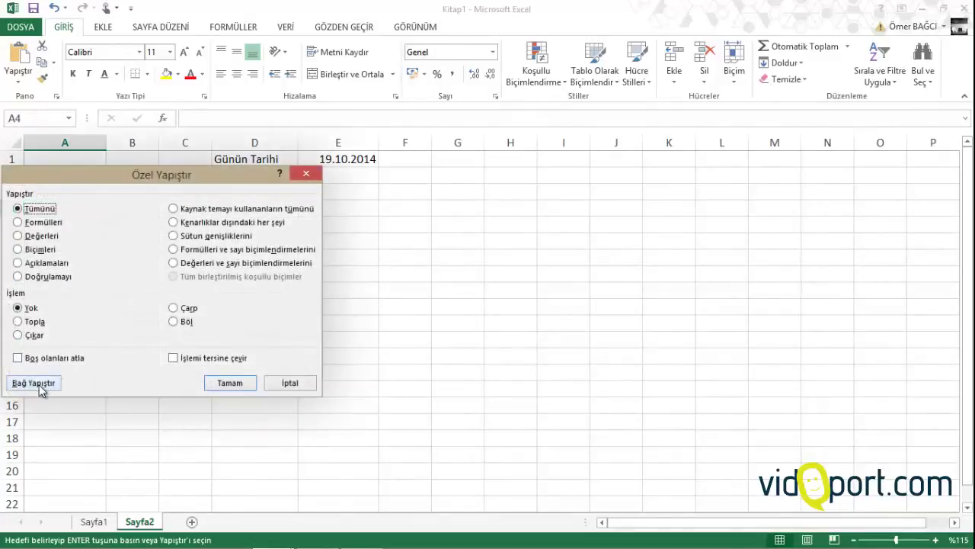
{"action": "left_click", "coordinate": [39, 386]}
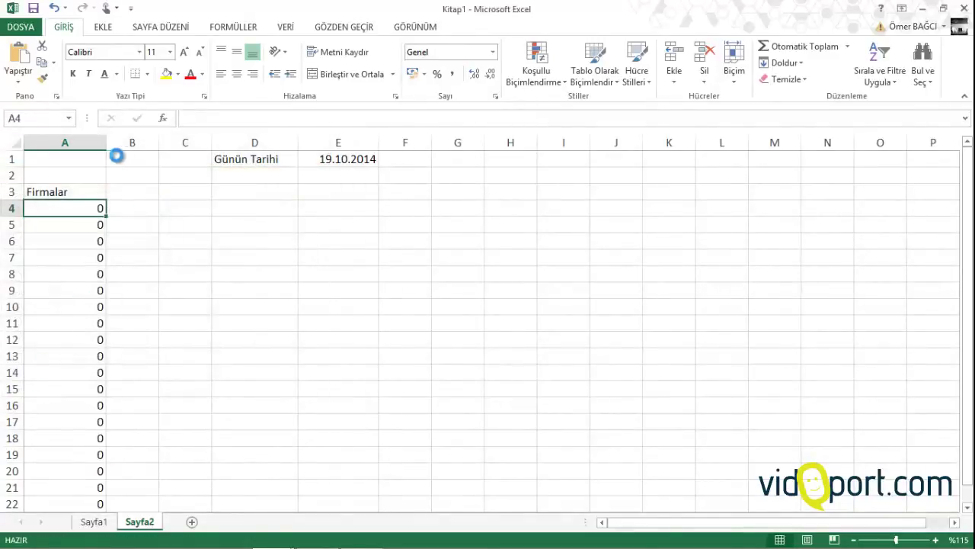
{"action": "left_click_drag", "start_coordinate": [106, 143], "coordinate": [174, 147]}
Add vidoport in I8 on Sayfa1 and confirm it appears in Sayfa2's A10
{"action": "left_click", "coordinate": [100, 521]}
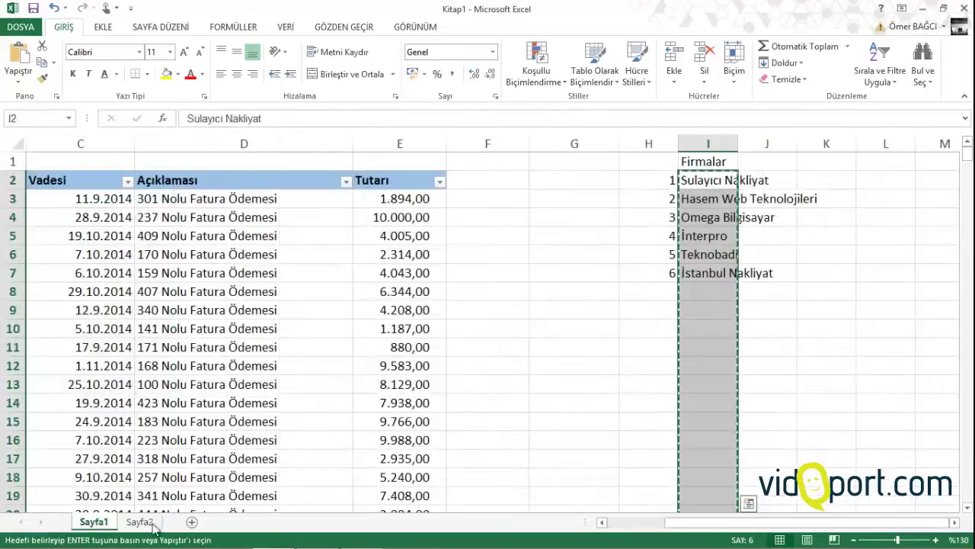
{"action": "left_click", "coordinate": [720, 290]}
{"action": "key", "text": "Escape"}
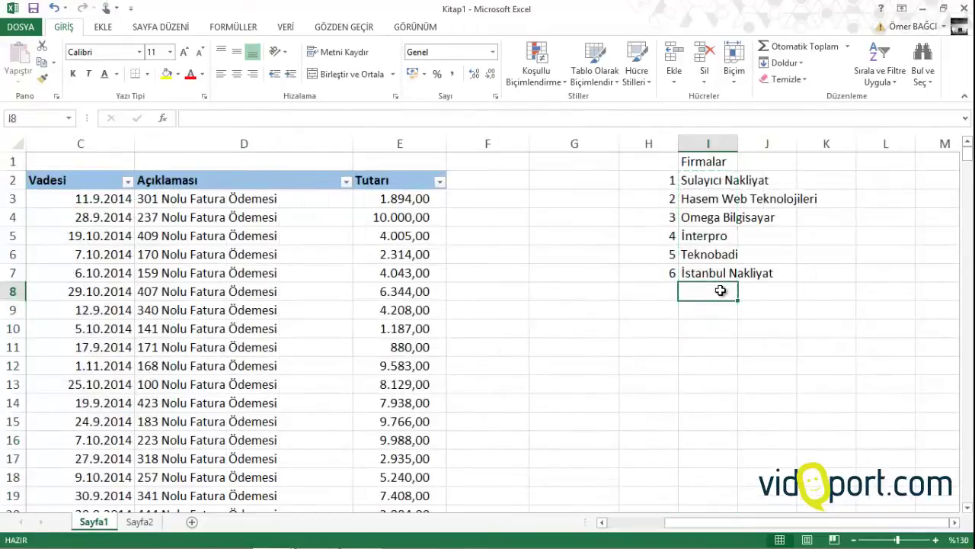
{"action": "type", "text": "vidoport"}
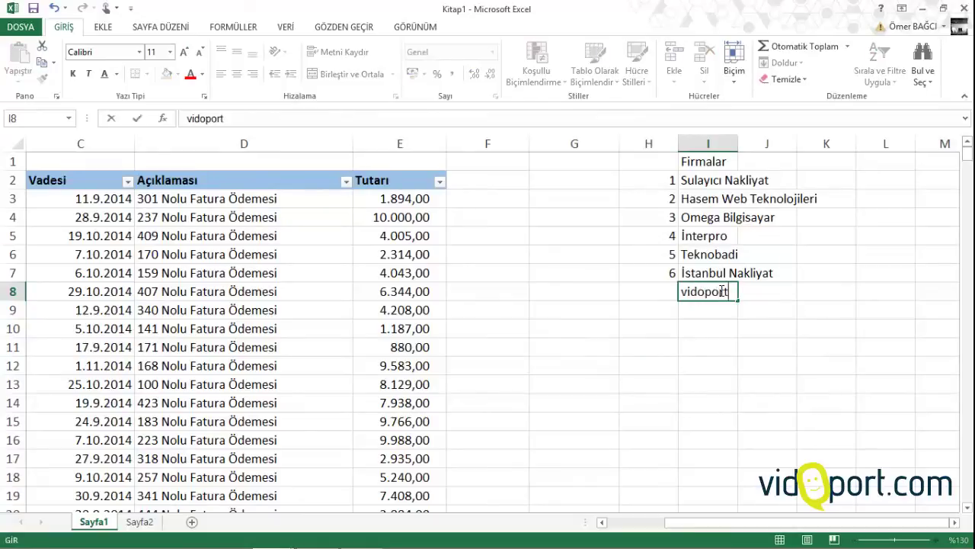
{"action": "key", "text": "Return"}
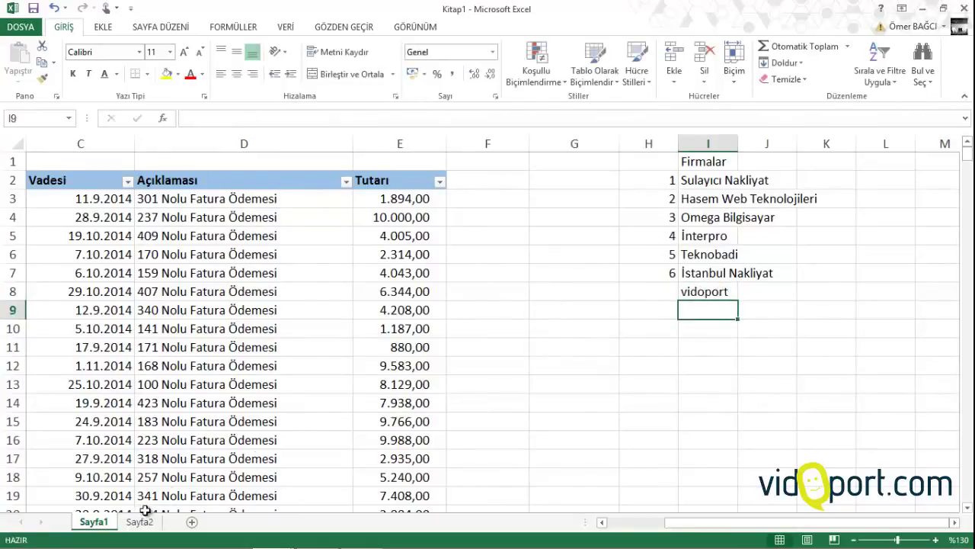
{"action": "left_click", "coordinate": [142, 521]}
{"action": "left_click", "coordinate": [54, 310]}
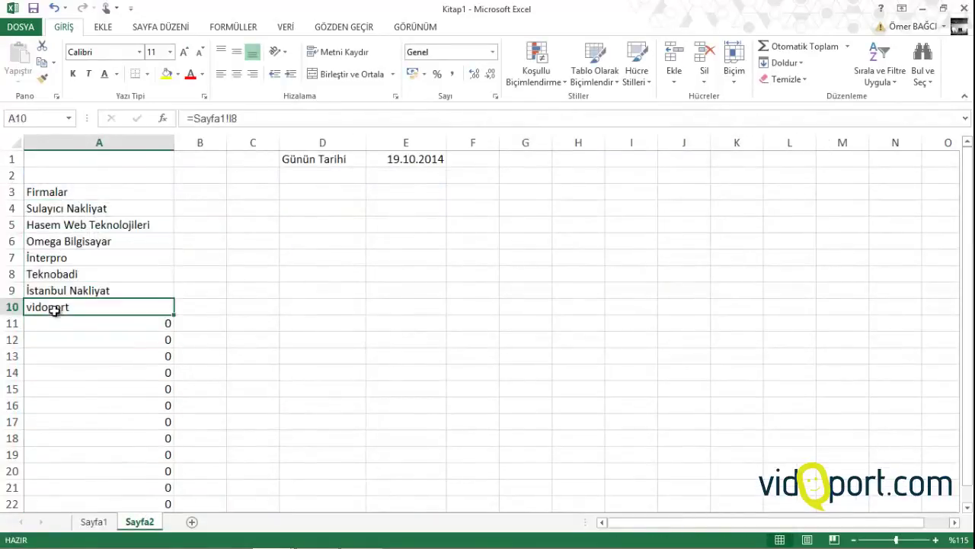
Enter the formula =$E$1+1 in B2 as the first date
{"action": "left_click", "coordinate": [206, 176]}
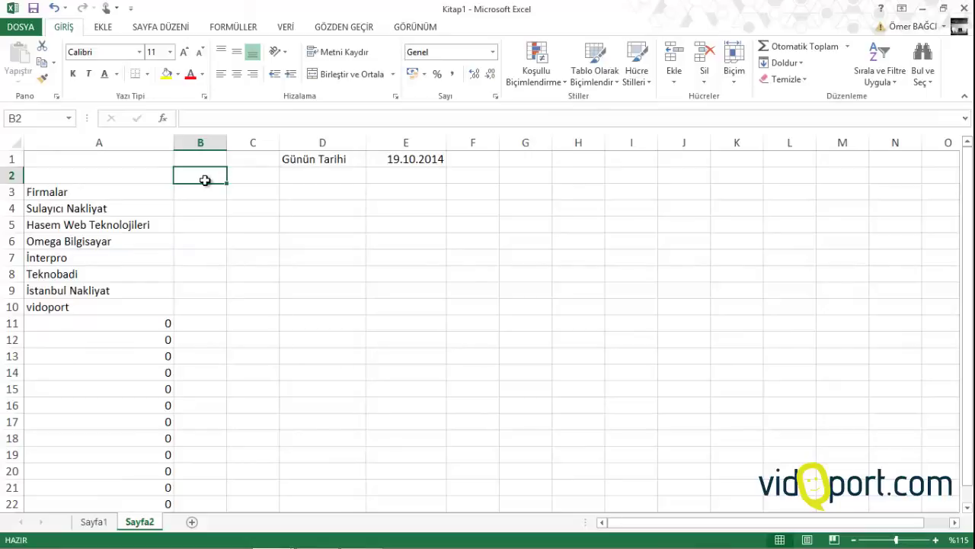
{"action": "type", "text": "="}
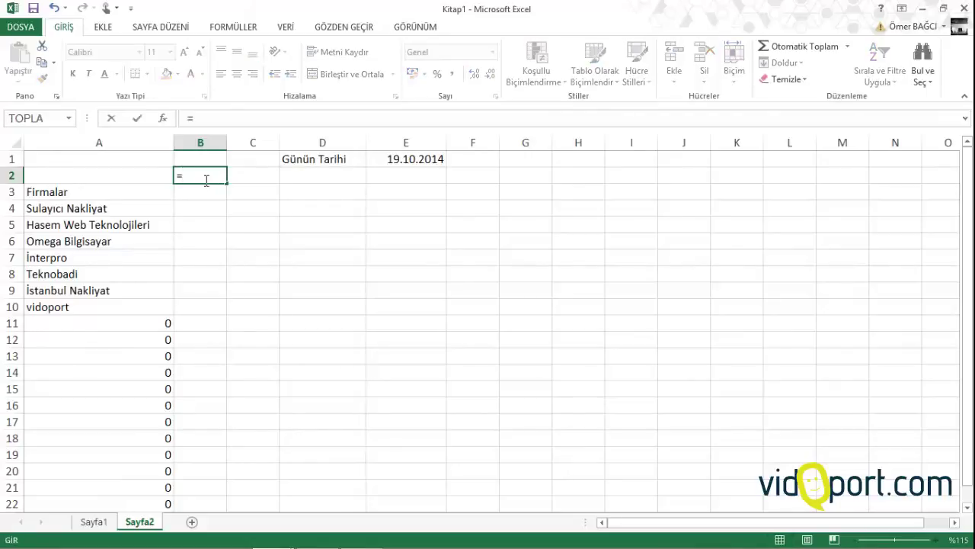
{"action": "left_click", "coordinate": [380, 156]}
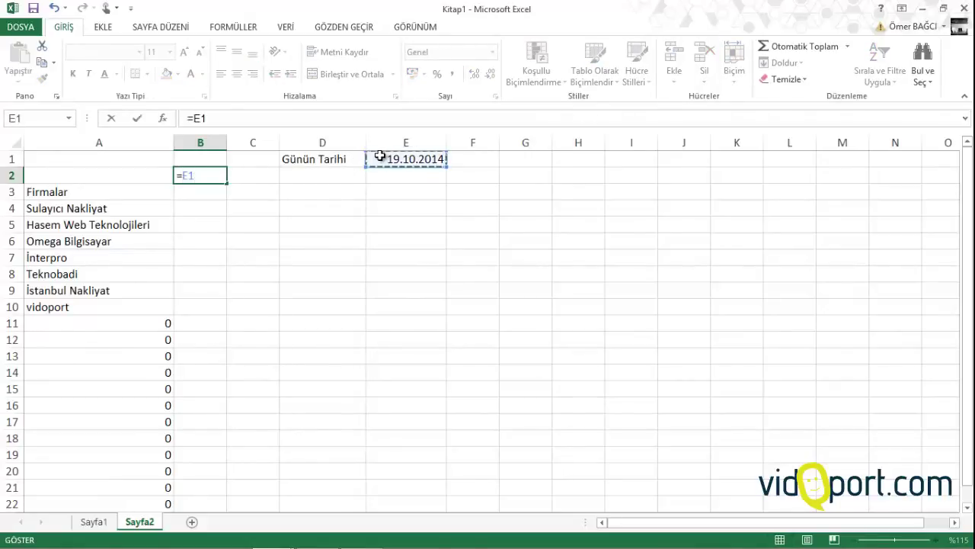
{"action": "key", "text": "F4"}
{"action": "type", "text": "+1"}
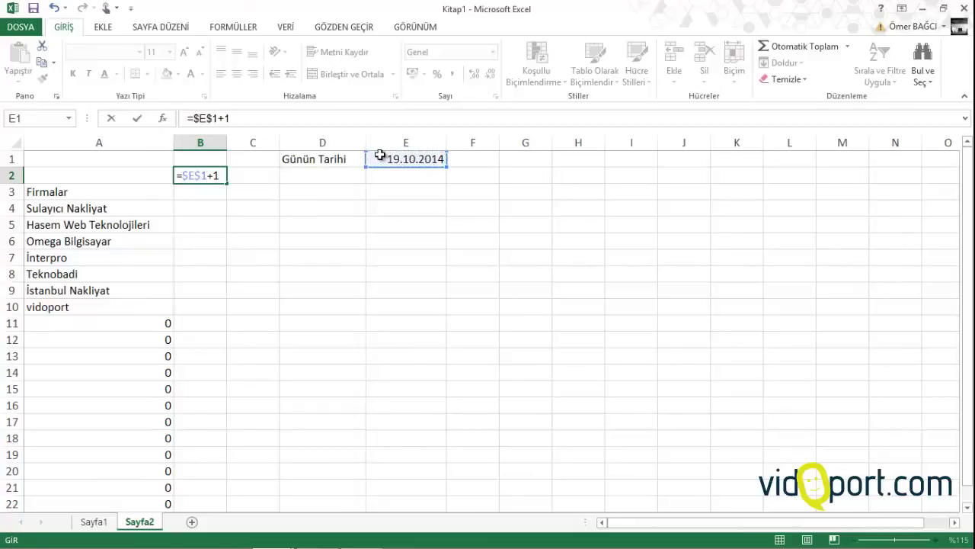
{"action": "key", "text": "Return"}
Fill the B2 date formula across to F2
{"action": "left_click", "coordinate": [224, 174]}
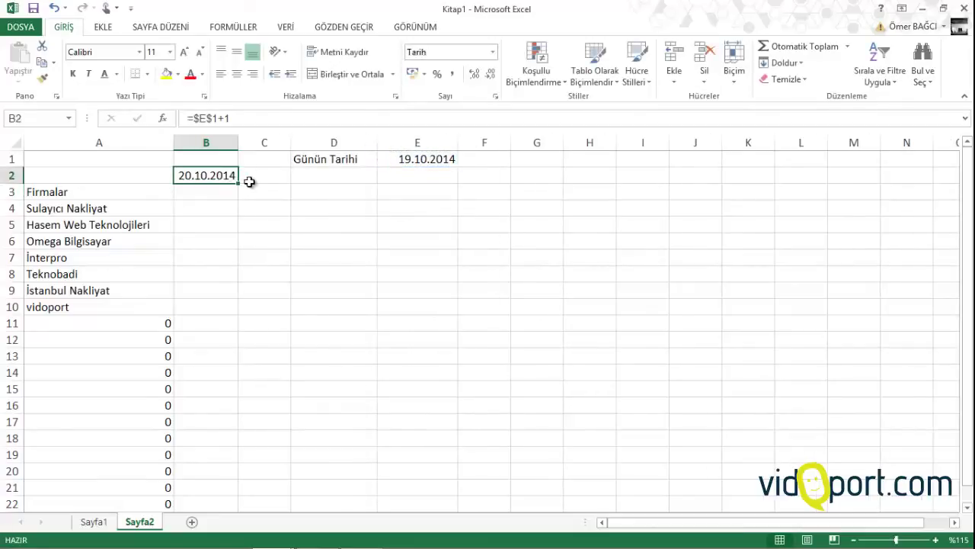
{"action": "left_click", "coordinate": [261, 174]}
{"action": "left_click", "coordinate": [331, 172]}
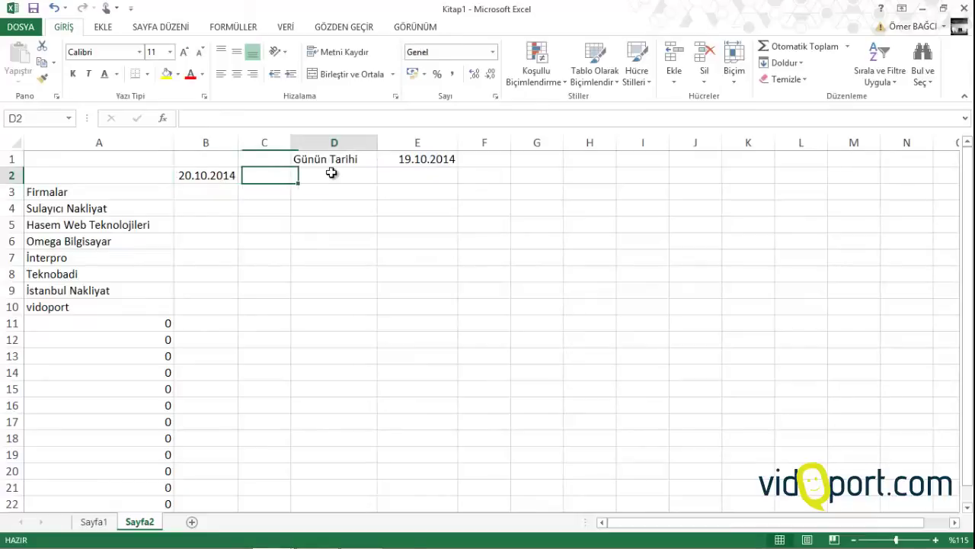
{"action": "left_click", "coordinate": [392, 177]}
{"action": "left_click", "coordinate": [497, 179]}
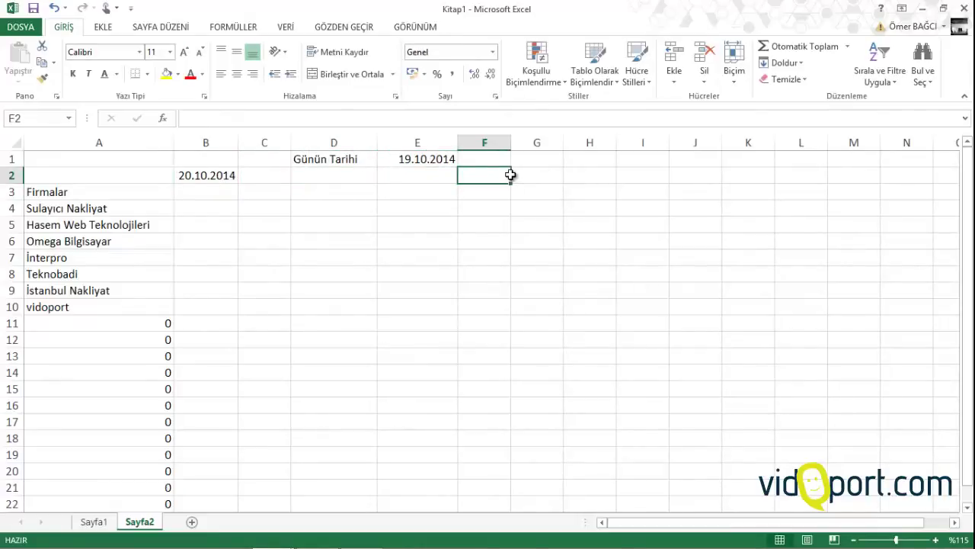
{"action": "left_click", "coordinate": [208, 172]}
{"action": "left_click_drag", "start_coordinate": [241, 183], "coordinate": [503, 183]}
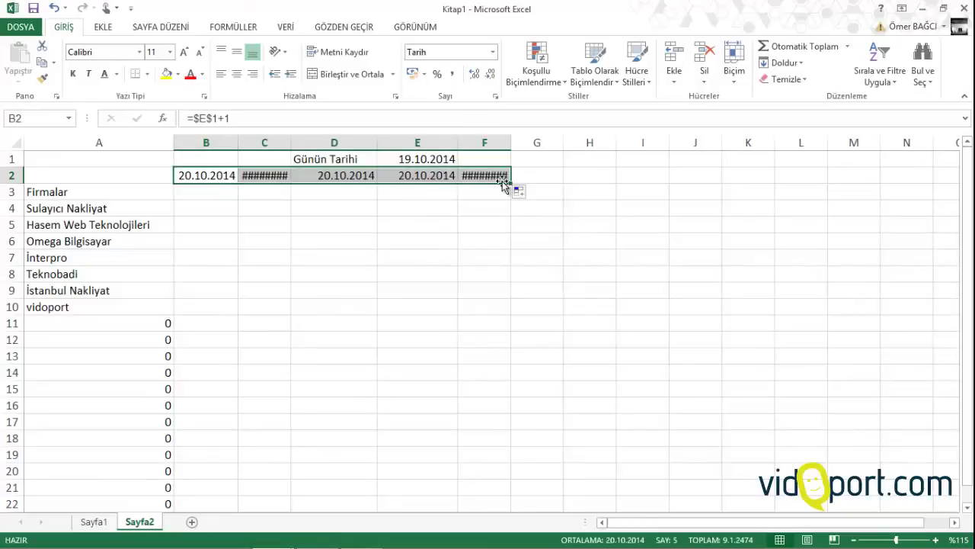
Change C2 and D2 to add 2 and 3 days to E1
{"action": "left_click", "coordinate": [265, 175]}
{"action": "left_click", "coordinate": [246, 117]}
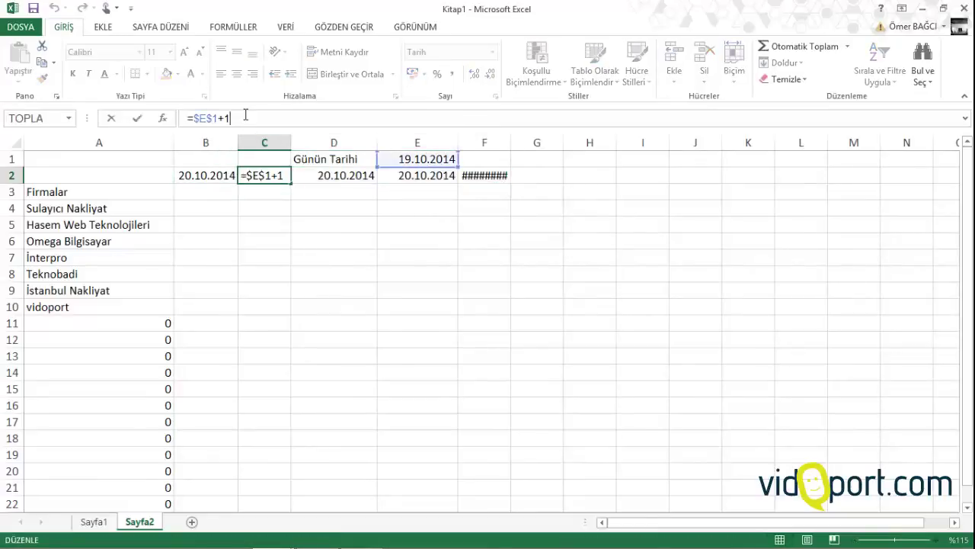
{"action": "type", "text": "2"}
{"action": "key", "text": "Return"}
{"action": "left_click", "coordinate": [320, 176]}
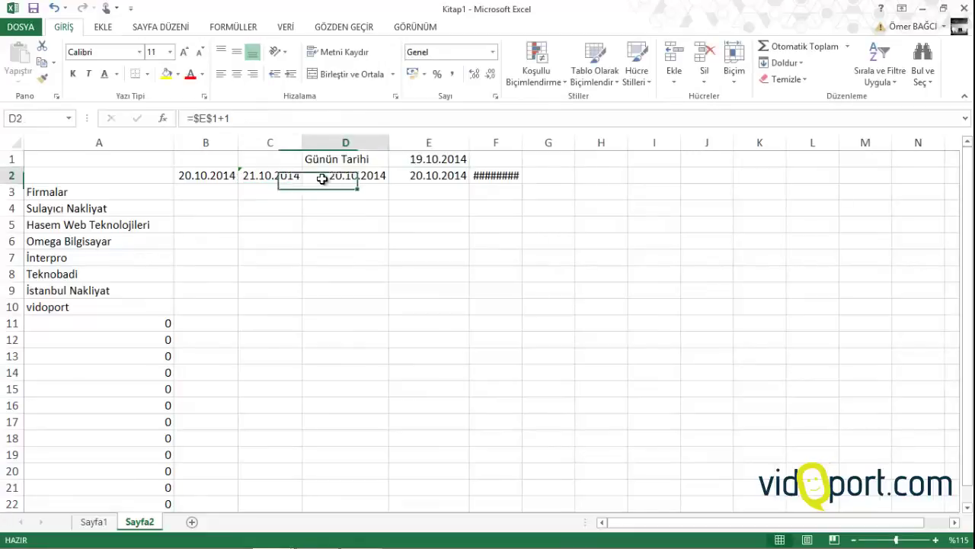
{"action": "left_click", "coordinate": [286, 116]}
{"action": "key", "text": "Return"}
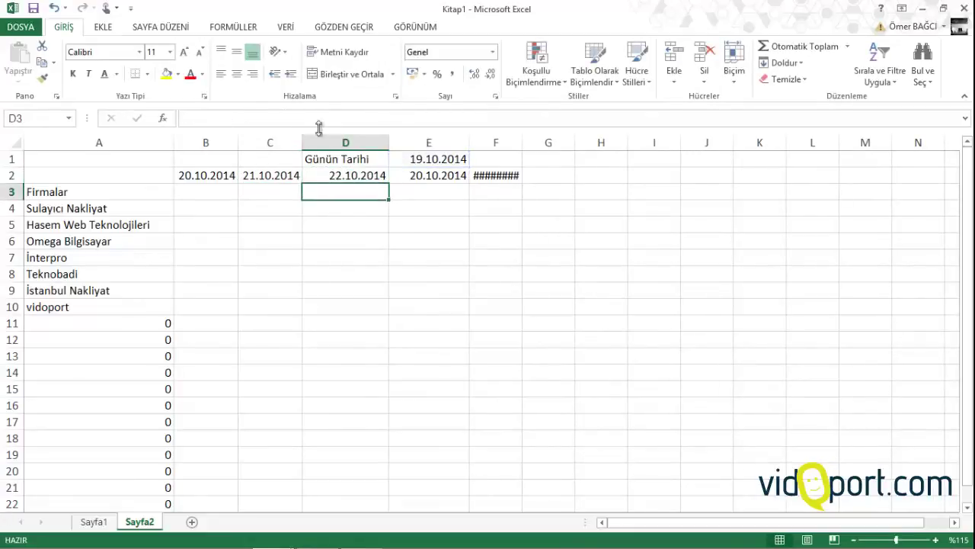
Change E2 and F2 to add 4 and 5 days, ending at 24.10.2014
{"action": "left_click", "coordinate": [444, 176]}
{"action": "left_click", "coordinate": [359, 117]}
{"action": "key", "text": "BackSpace"}
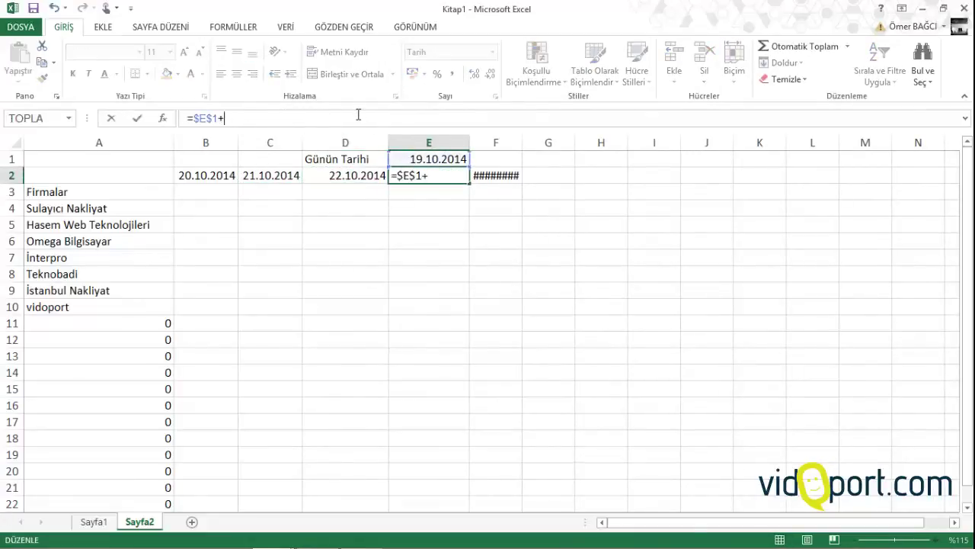
{"action": "type", "text": "4"}
{"action": "key", "text": "Return"}
{"action": "left_click", "coordinate": [518, 176]}
{"action": "left_click", "coordinate": [420, 119]}
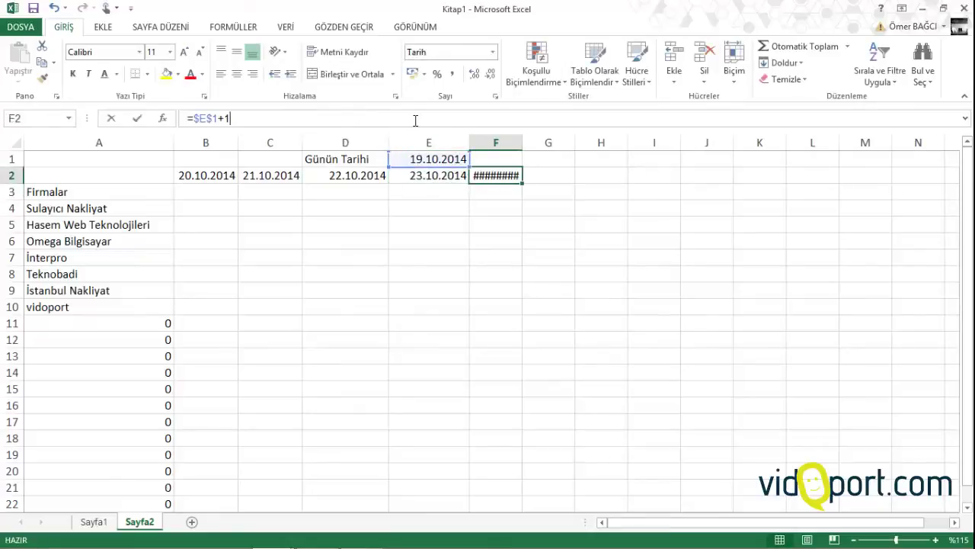
{"action": "type", "text": "5"}
{"action": "key", "text": "Return"}
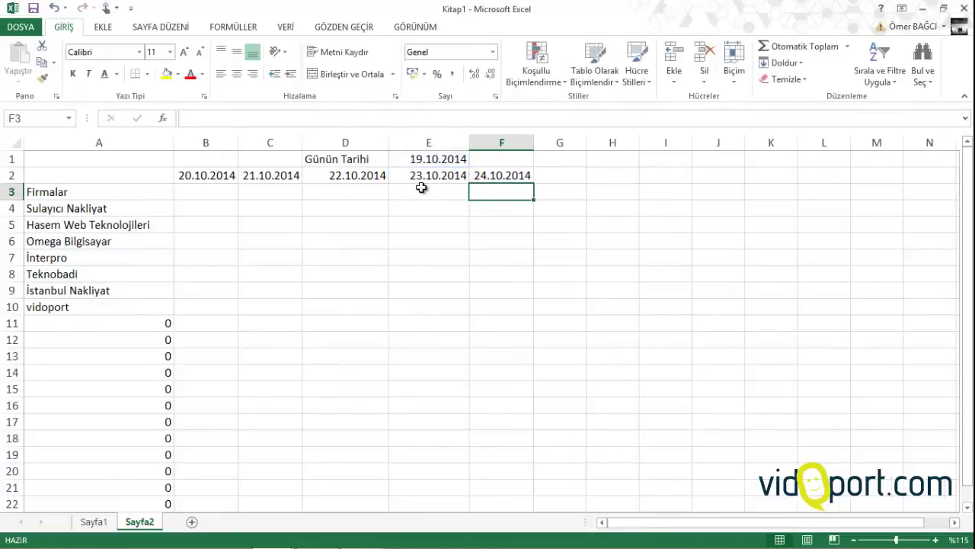
{"action": "left_click", "coordinate": [421, 188]}
Shift the dates and firm list down two rows, widen columns B–F, and select B4:F4
{"action": "mouse_move", "coordinate": [63, 175]}
{"action": "left_mouse_down"}
{"action": "mouse_move", "coordinate": [478, 365]}
{"action": "mouse_move", "coordinate": [488, 403]}
{"action": "left_mouse_up"}
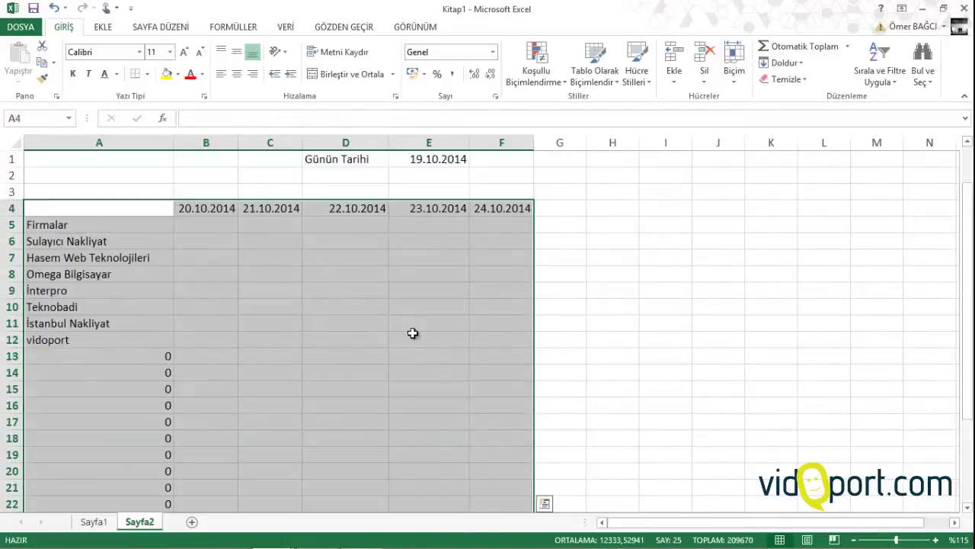
{"action": "left_click", "coordinate": [192, 208]}
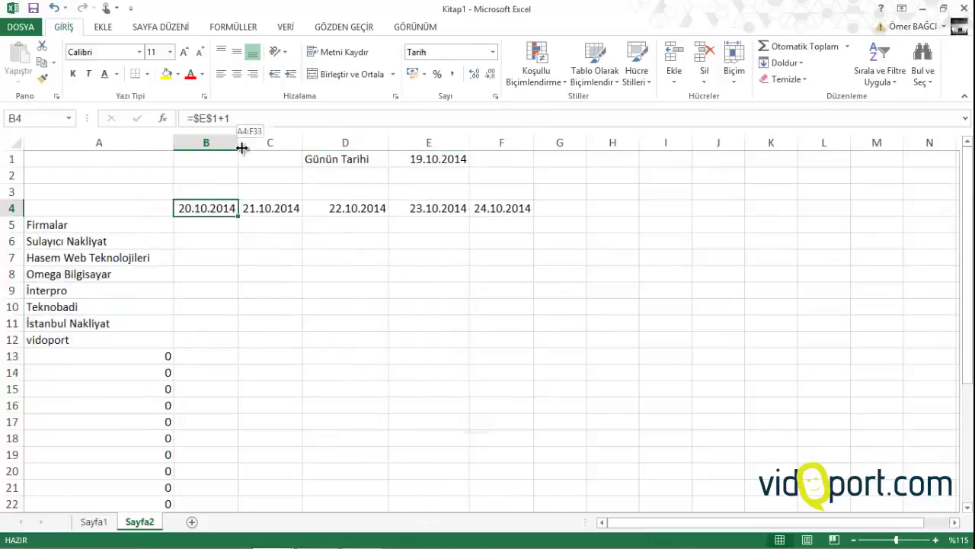
{"action": "left_click_drag", "start_coordinate": [238, 147], "coordinate": [263, 143]}
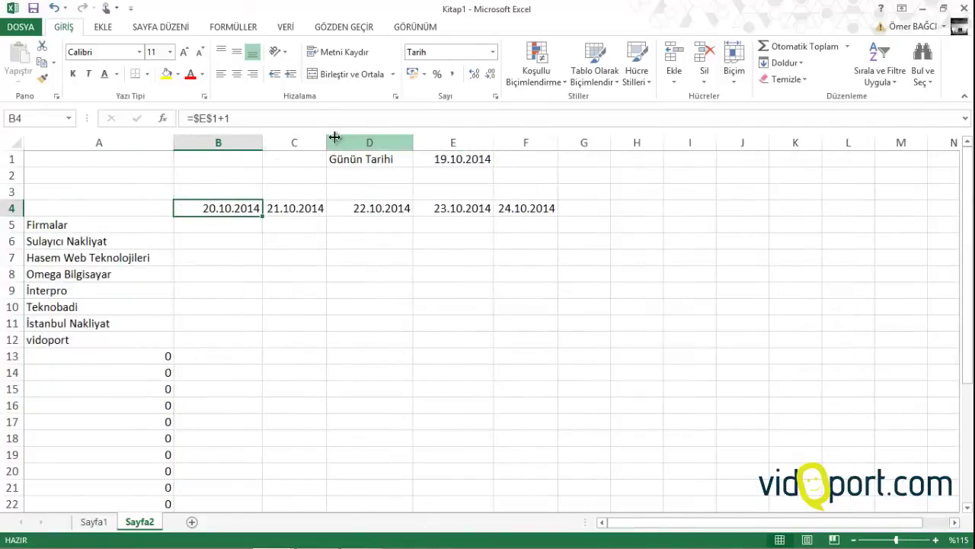
{"action": "left_click_drag", "start_coordinate": [327, 142], "coordinate": [340, 142]}
{"action": "left_click_drag", "start_coordinate": [434, 141], "coordinate": [463, 141]}
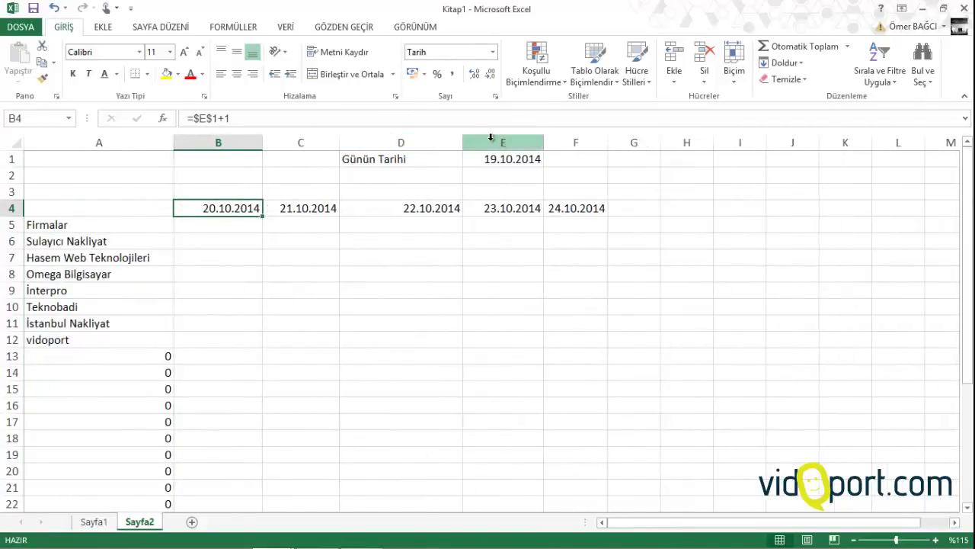
{"action": "left_click_drag", "start_coordinate": [544, 141], "coordinate": [553, 141]}
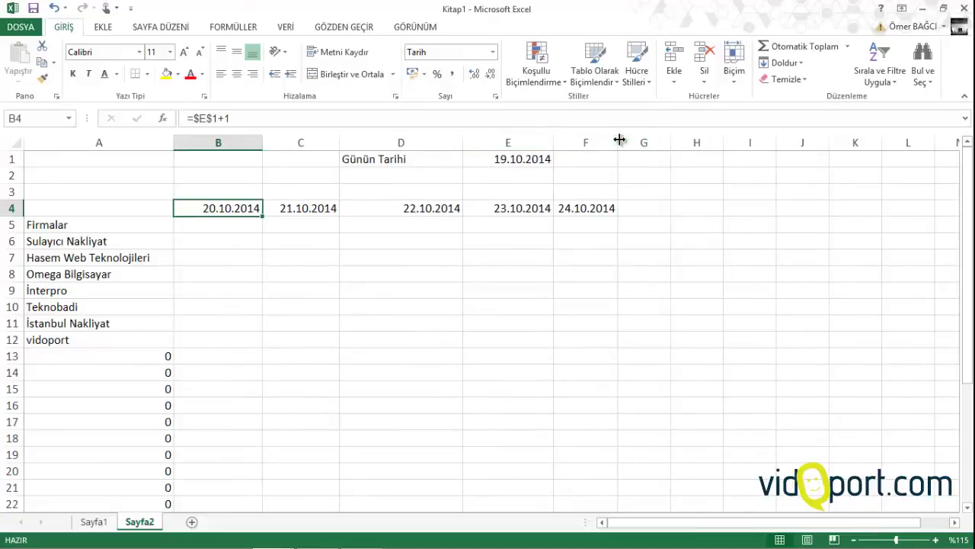
{"action": "left_click_drag", "start_coordinate": [618, 140], "coordinate": [640, 141]}
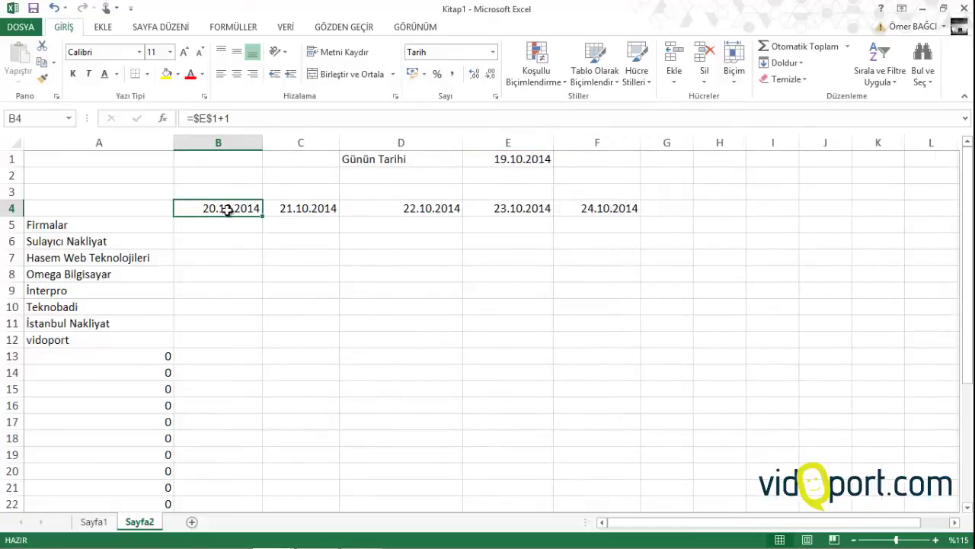
{"action": "mouse_move", "coordinate": [228, 210]}
{"action": "left_mouse_down"}
{"action": "mouse_move", "coordinate": [629, 208]}
{"action": "mouse_move", "coordinate": [642, 191]}
{"action": "left_mouse_up"}
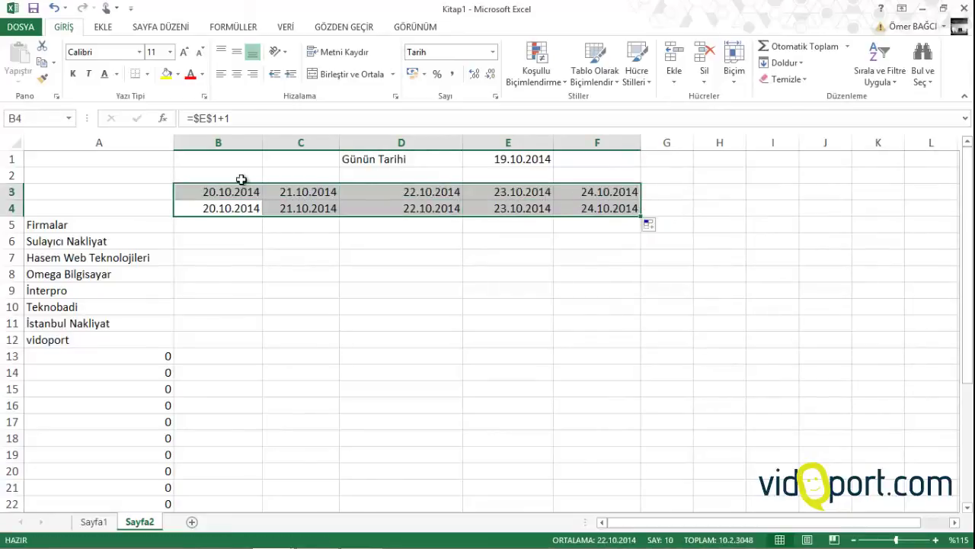
Give B4:F4 the custom gggg format so row 4 shows Pazartesi to Cuma
{"action": "left_click", "coordinate": [208, 191]}
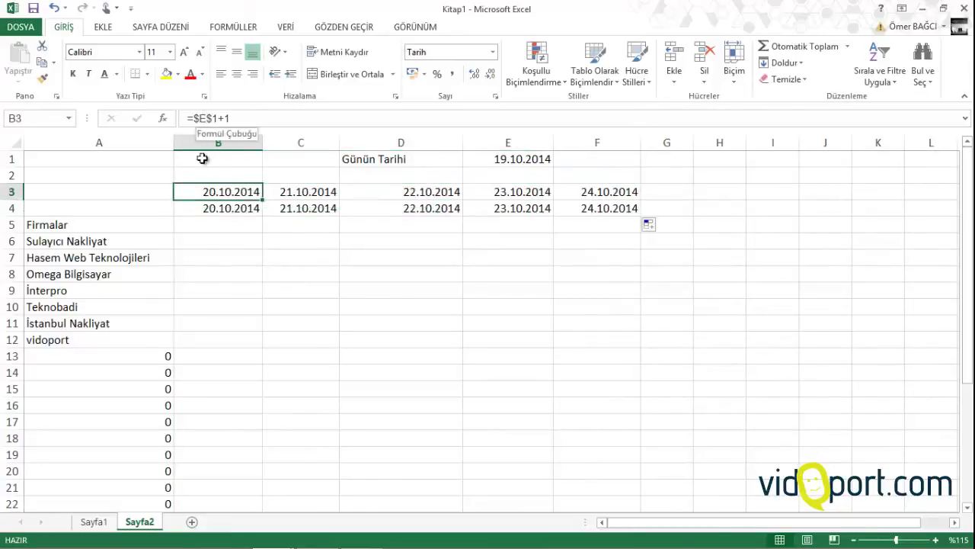
{"action": "left_click_drag", "start_coordinate": [217, 206], "coordinate": [610, 208]}
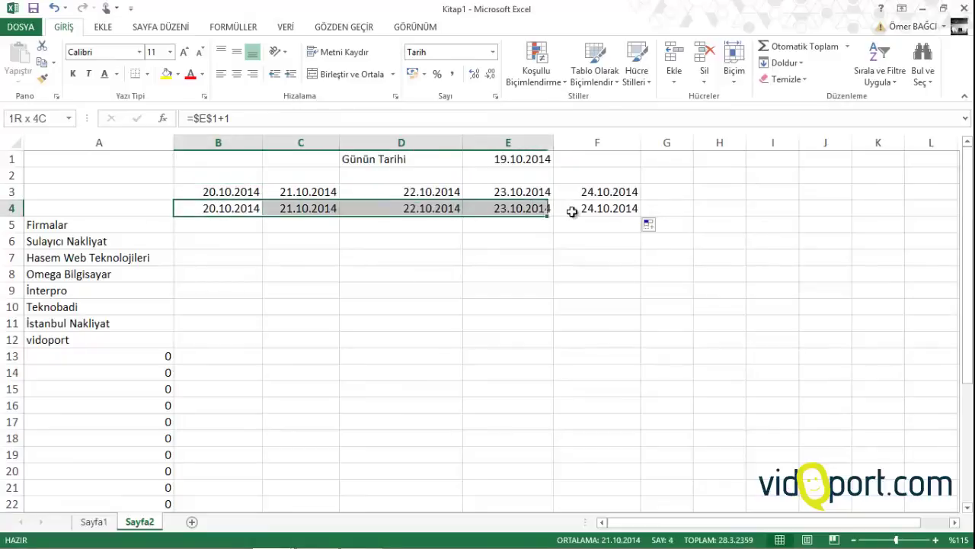
{"action": "left_click", "coordinate": [493, 51]}
{"action": "left_click", "coordinate": [455, 383]}
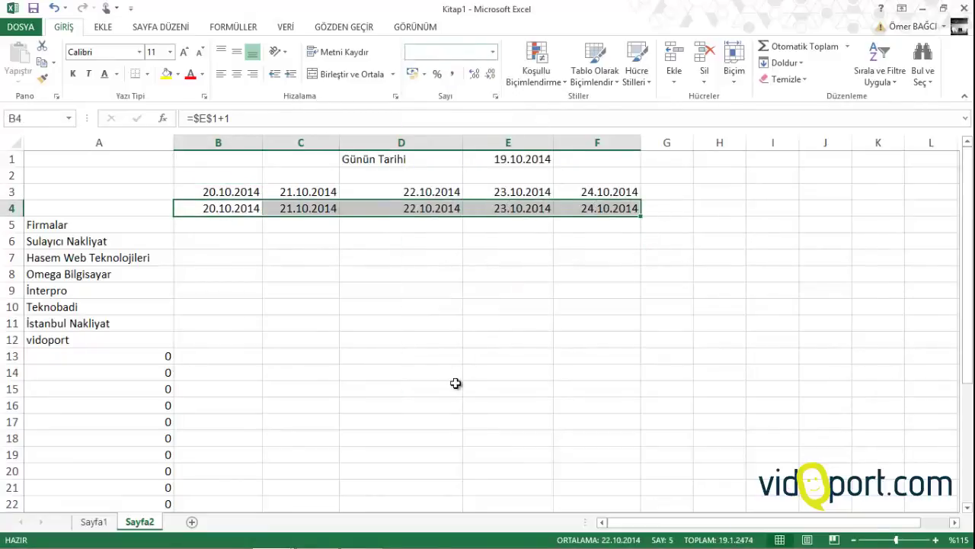
{"action": "left_click", "coordinate": [392, 330]}
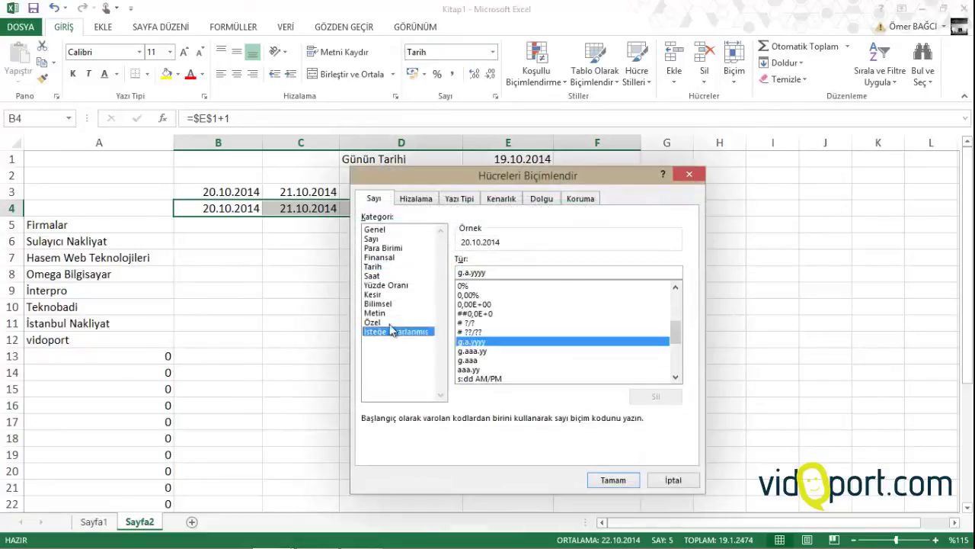
{"action": "type", "text": "gg"}
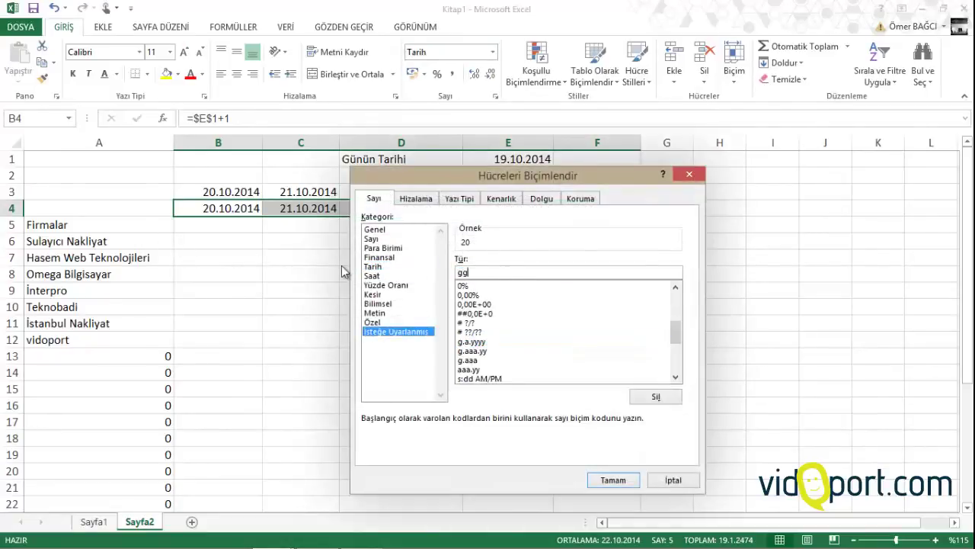
{"action": "type", "text": "gg"}
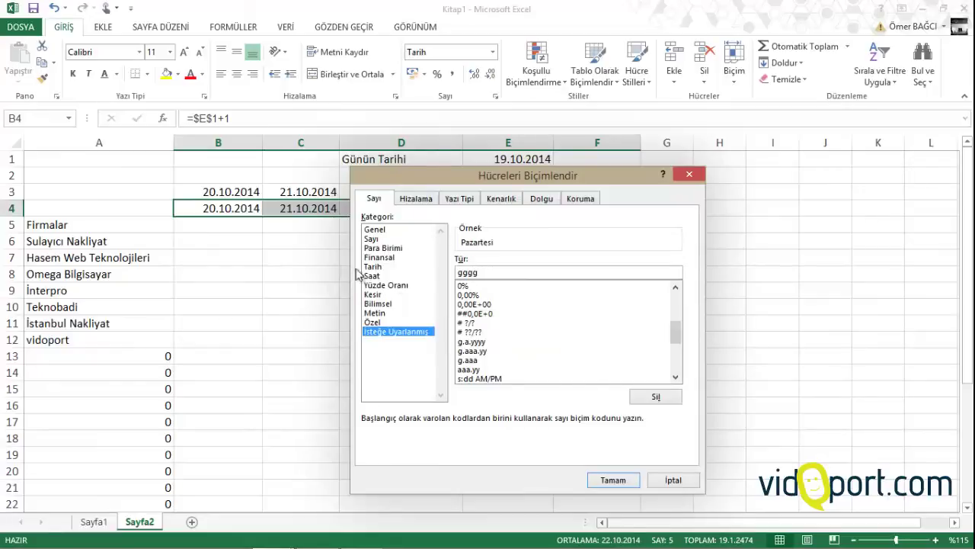
{"action": "left_click", "coordinate": [606, 486]}
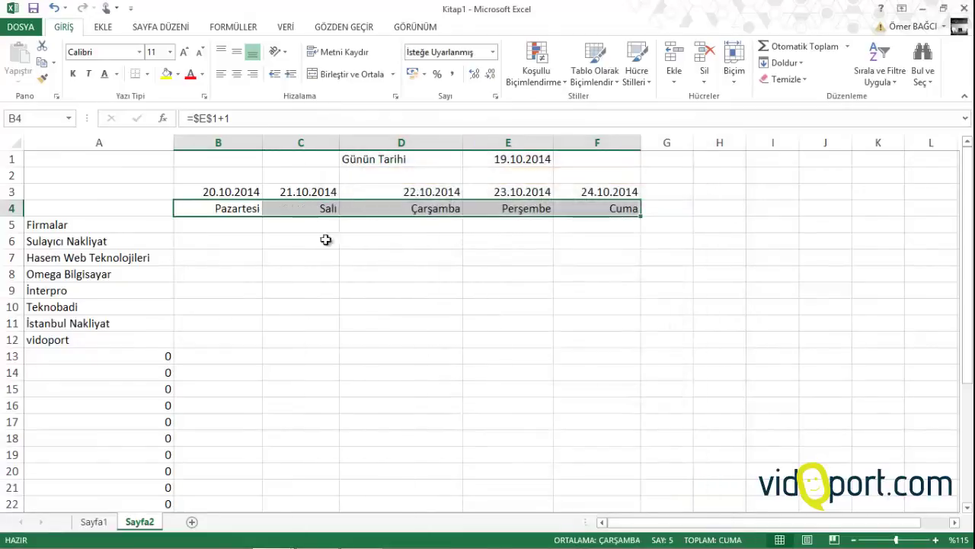
{"action": "left_click", "coordinate": [222, 191]}
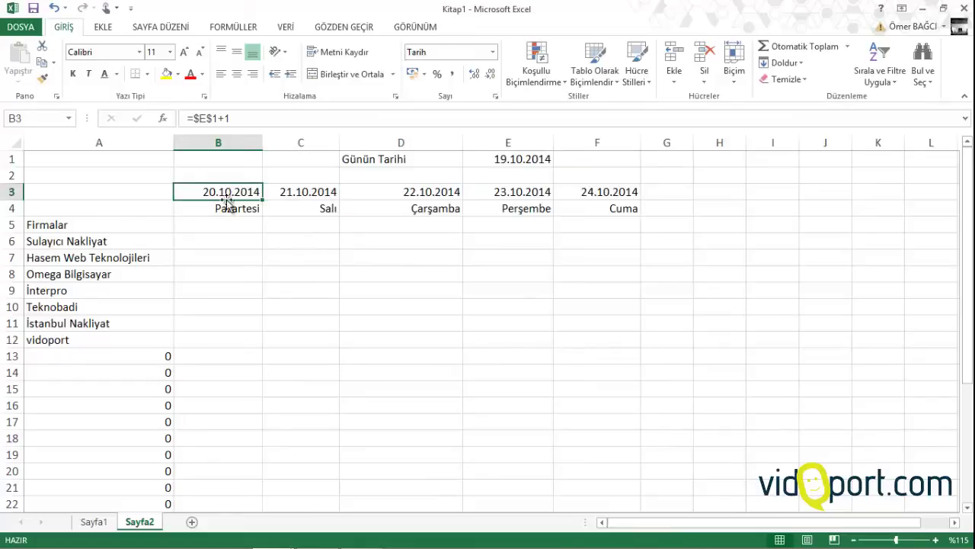
Apply the blue Vurgu5 cell style to the date and weekday headers B3:F4
{"action": "left_click_drag", "start_coordinate": [227, 200], "coordinate": [615, 207]}
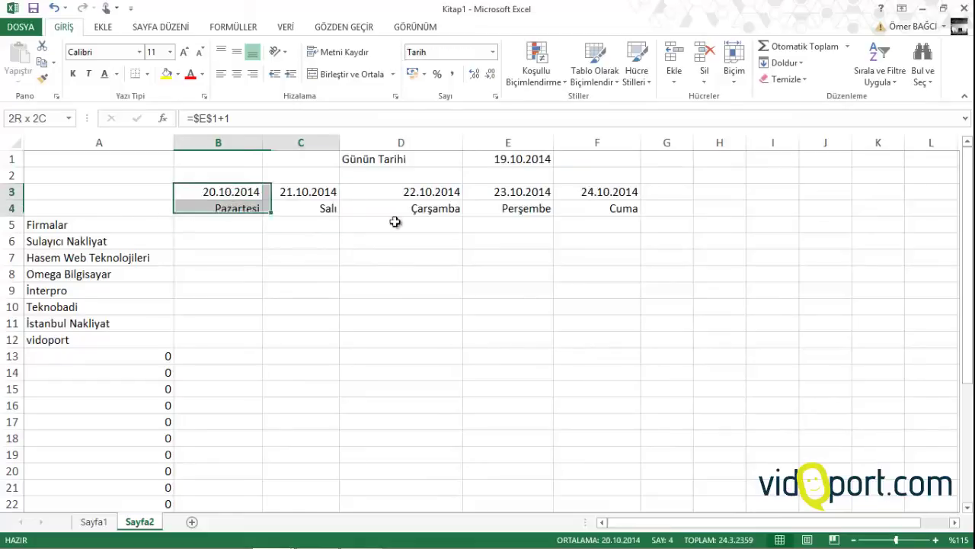
{"action": "left_click", "coordinate": [637, 75]}
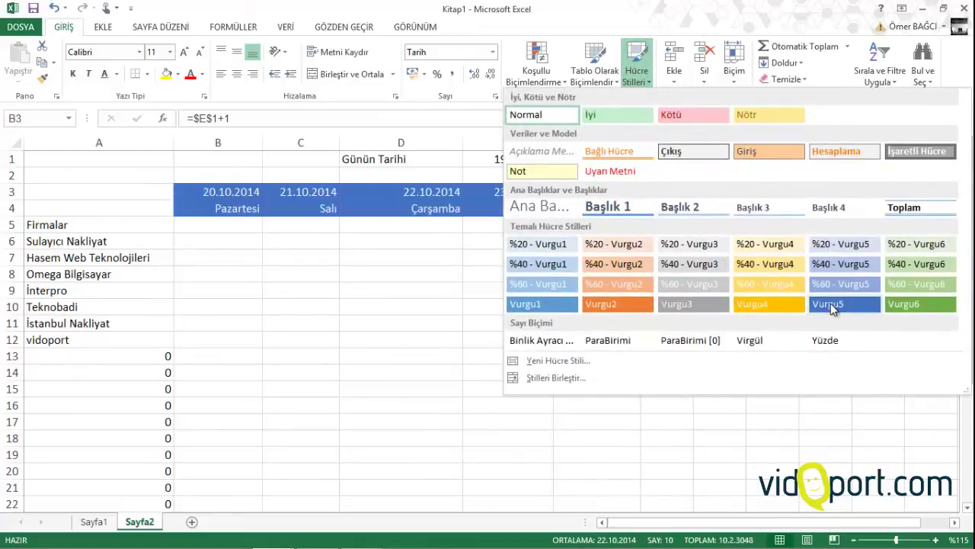
{"action": "left_click", "coordinate": [832, 304]}
Move Firmalar to A4 and shift the company list up one row
{"action": "left_click", "coordinate": [77, 225]}
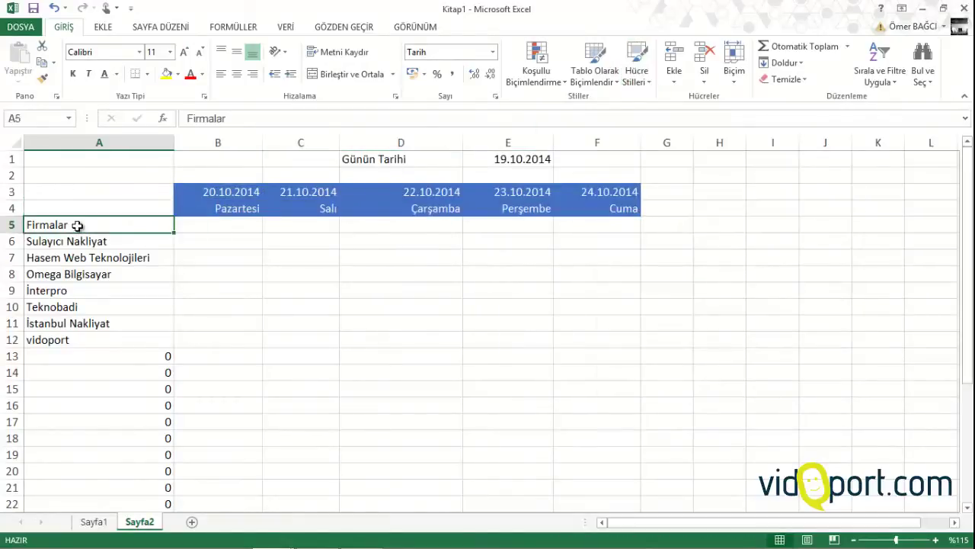
{"action": "left_click_drag", "start_coordinate": [80, 220], "coordinate": [74, 225]}
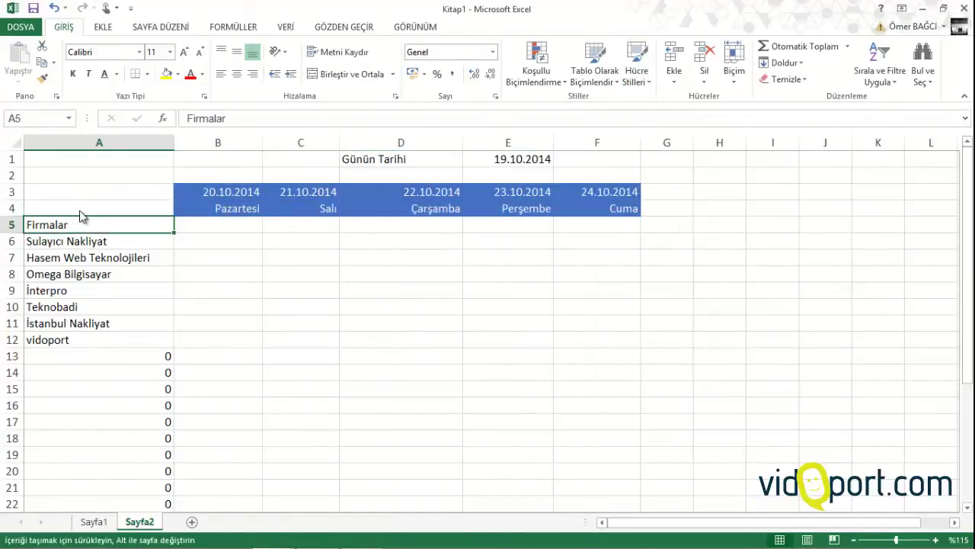
{"action": "left_click", "coordinate": [74, 236]}
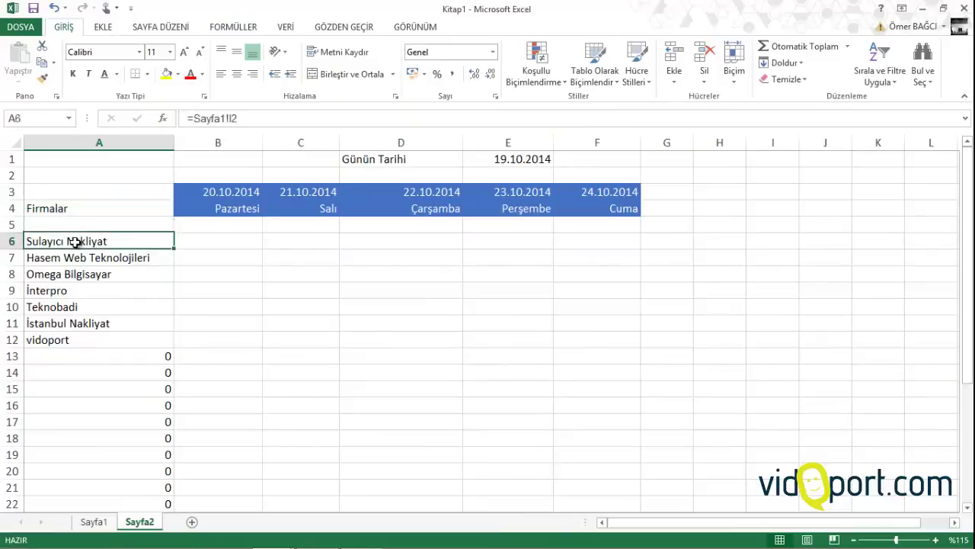
{"action": "key", "text": "ctrl+shift+Down"}
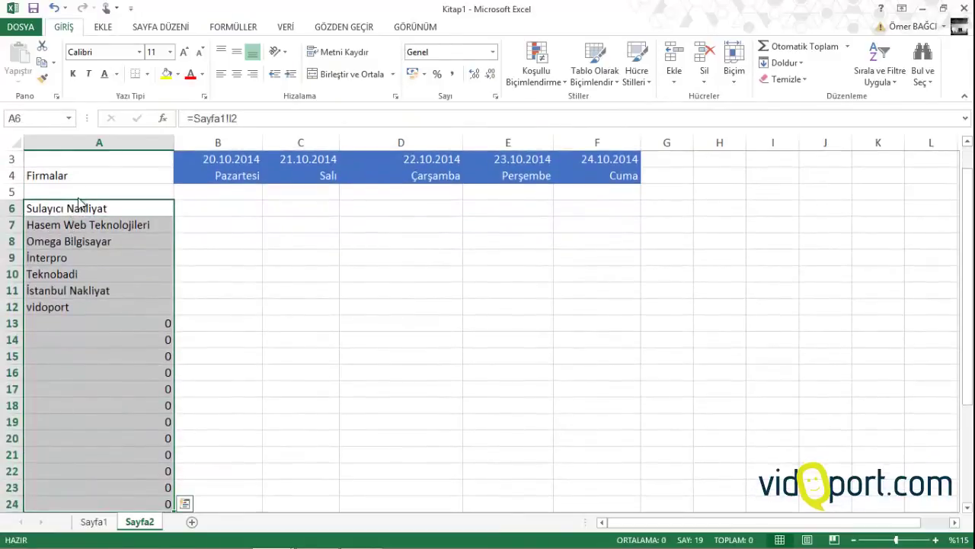
{"action": "mouse_move", "coordinate": [78, 202]}
{"action": "left_mouse_down"}
{"action": "mouse_move", "coordinate": [78, 186]}
{"action": "mouse_move", "coordinate": [136, 408]}
{"action": "mouse_move", "coordinate": [136, 386]}
{"action": "left_mouse_up"}
{"action": "left_click", "coordinate": [189, 237]}
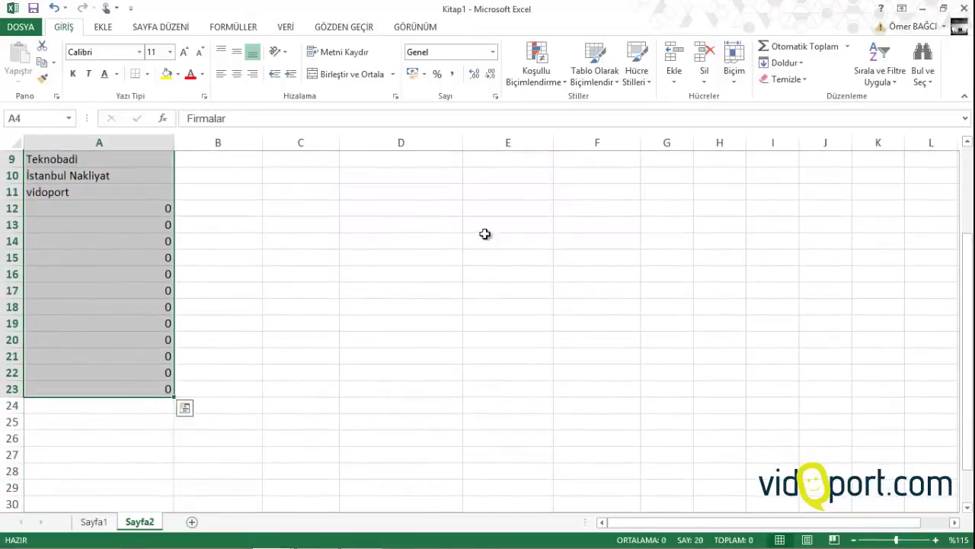
Apply the blue Vurgu1 cell style to the company list in column A
{"action": "left_click", "coordinate": [631, 85]}
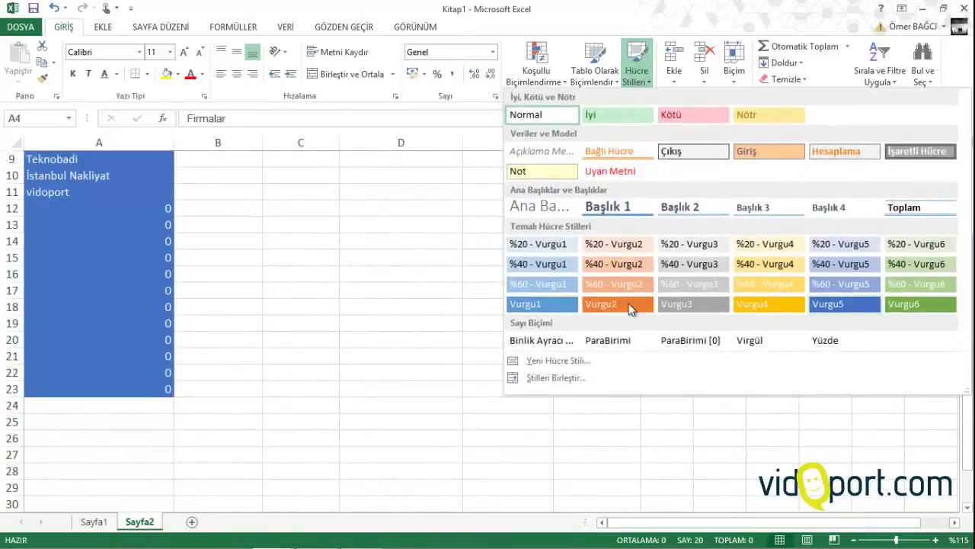
{"action": "left_click", "coordinate": [544, 303]}
{"action": "scroll", "coordinate": [381, 313], "scroll_direction": "up", "scroll_amount": 3}
{"action": "left_click", "coordinate": [242, 308]}
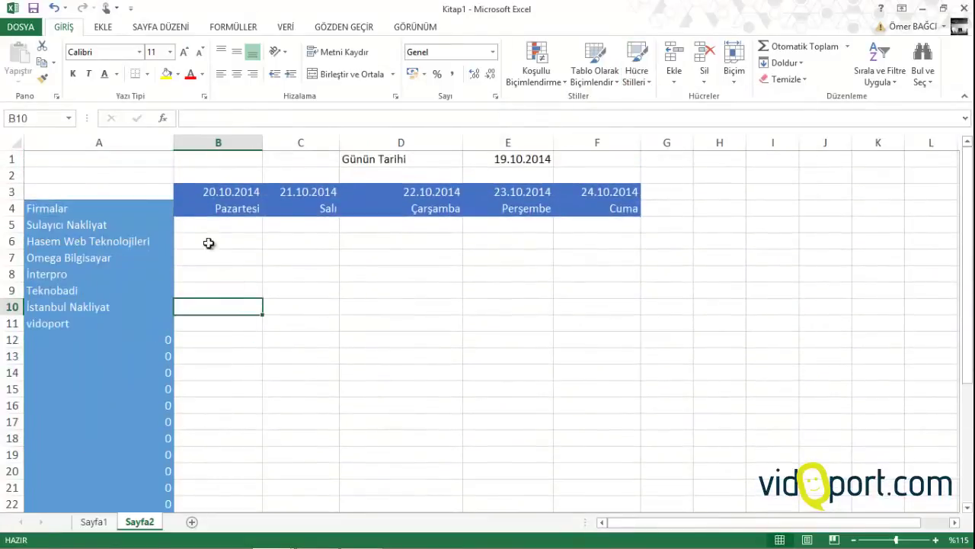
{"action": "mouse_move", "coordinate": [126, 193]}
{"action": "left_mouse_down"}
{"action": "mouse_move", "coordinate": [613, 493]}
{"action": "mouse_move", "coordinate": [614, 512]}
{"action": "mouse_move", "coordinate": [617, 487]}
{"action": "left_mouse_up"}
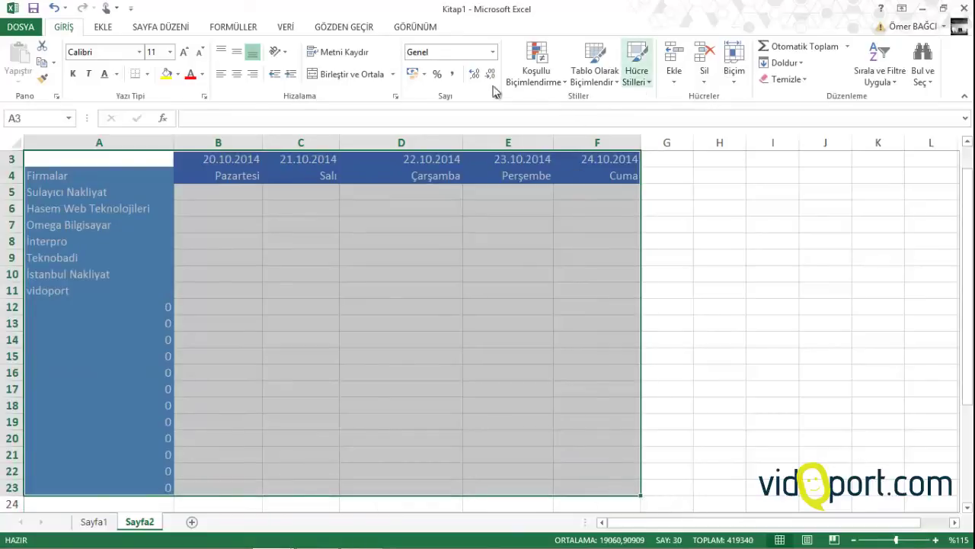
Add All Borders grid lines to the table A3:F23
{"action": "left_click", "coordinate": [148, 75]}
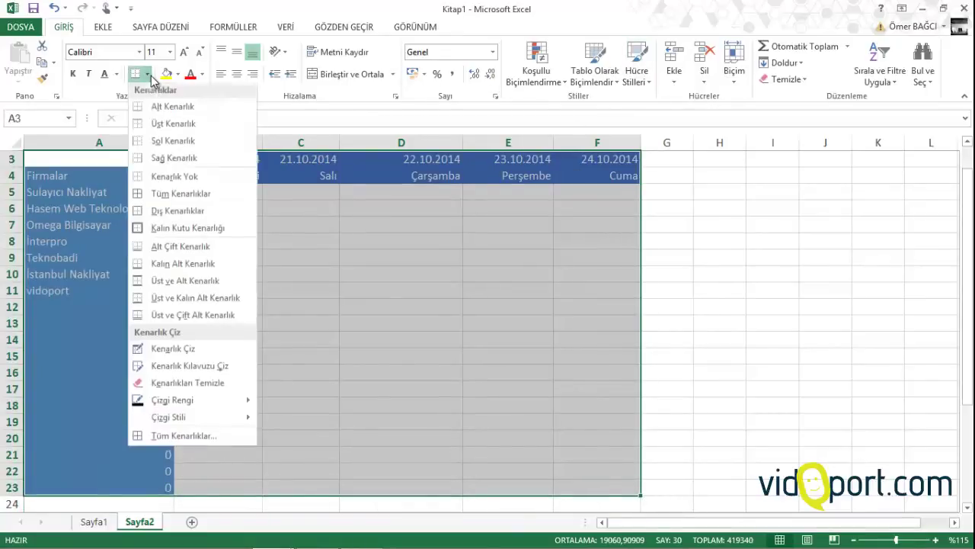
{"action": "left_click", "coordinate": [172, 200]}
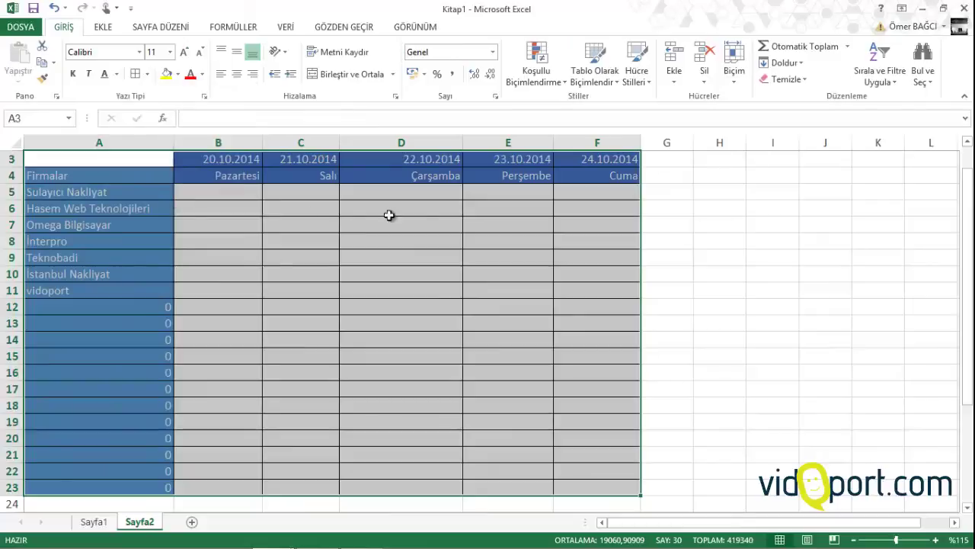
{"action": "left_click", "coordinate": [239, 174]}
{"action": "left_click_drag", "start_coordinate": [251, 159], "coordinate": [570, 153]}
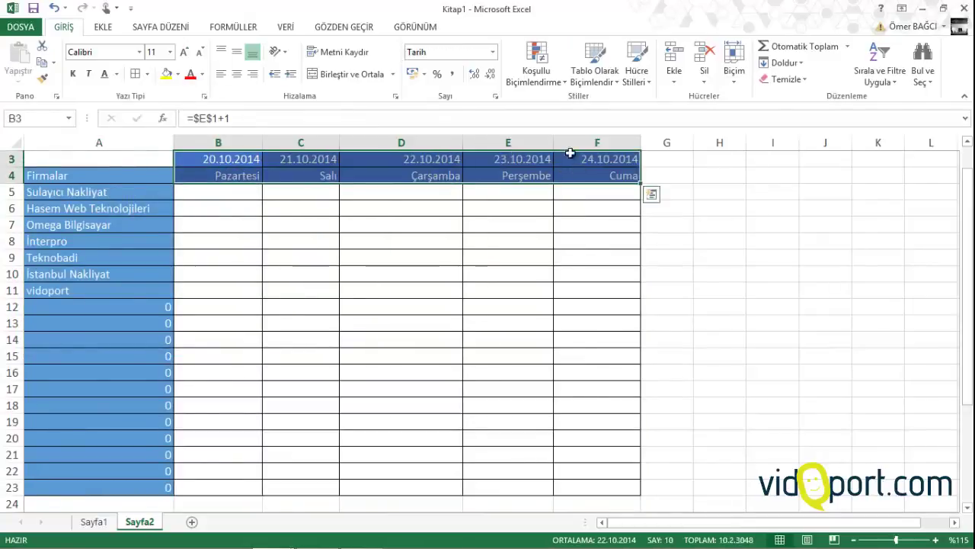
Make the B3:F4 headers centred, bold and size 14, and widen columns B–F
{"action": "left_click", "coordinate": [236, 74]}
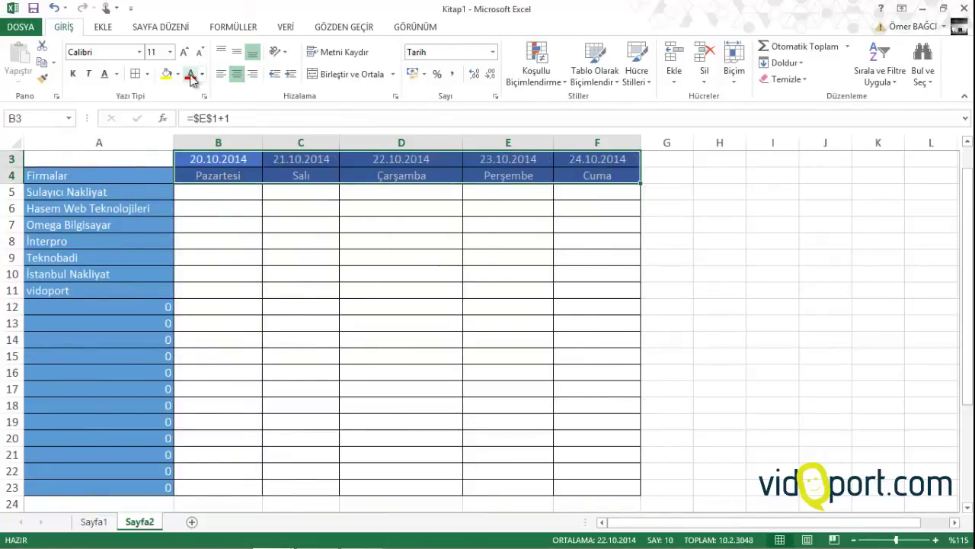
{"action": "left_click", "coordinate": [73, 74]}
{"action": "left_click", "coordinate": [188, 61]}
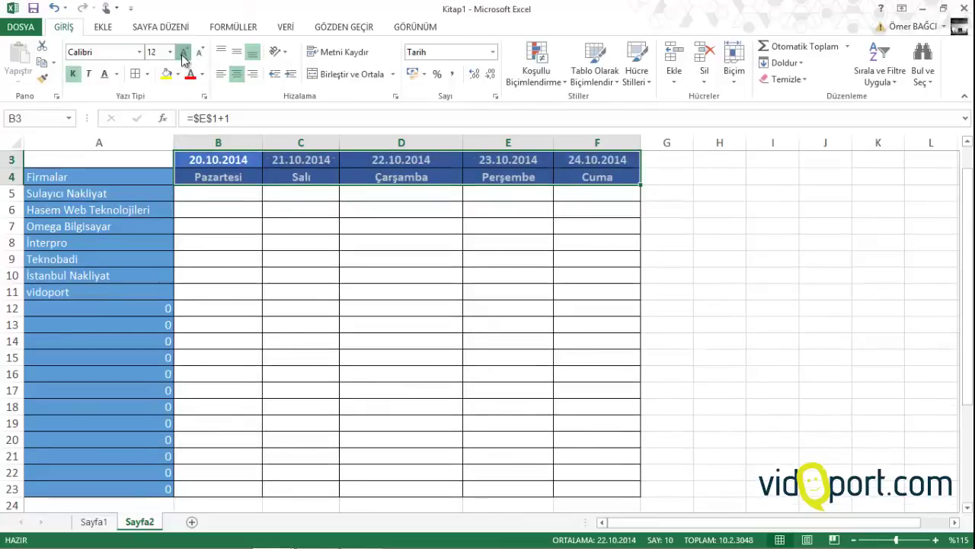
{"action": "left_click", "coordinate": [187, 61]}
{"action": "left_click", "coordinate": [275, 218]}
{"action": "left_click_drag", "start_coordinate": [244, 142], "coordinate": [621, 137]}
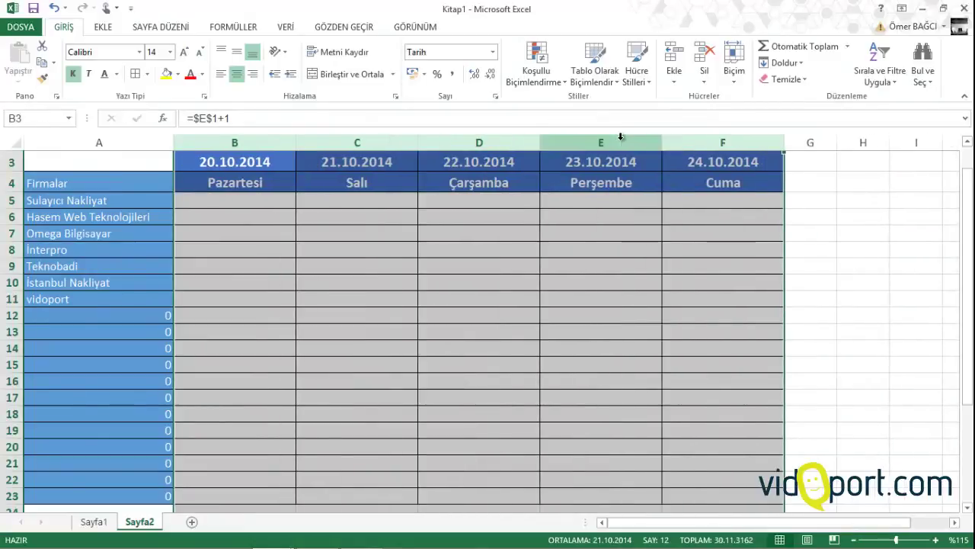
{"action": "left_click", "coordinate": [386, 233]}
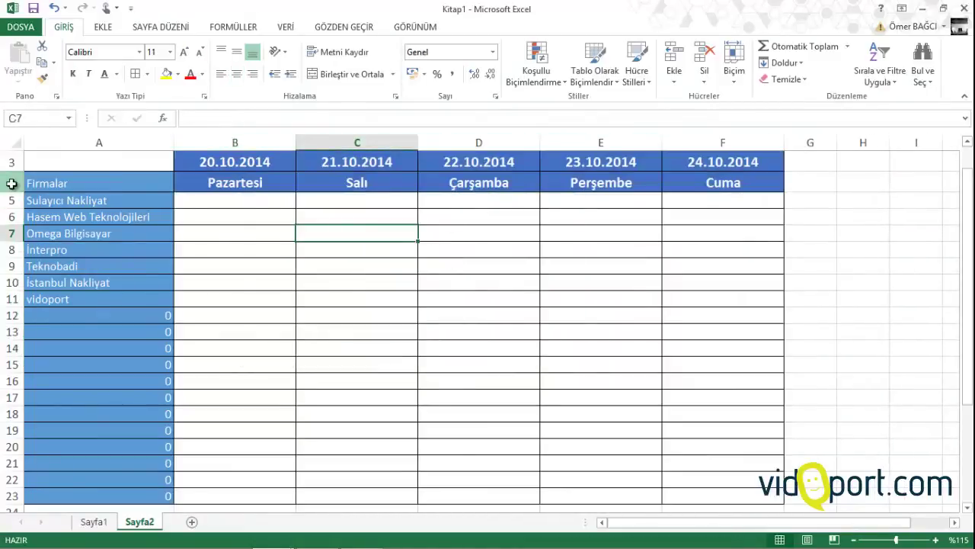
Increase the row height of table rows 4 to 23
{"action": "left_click_drag", "start_coordinate": [11, 184], "coordinate": [17, 497]}
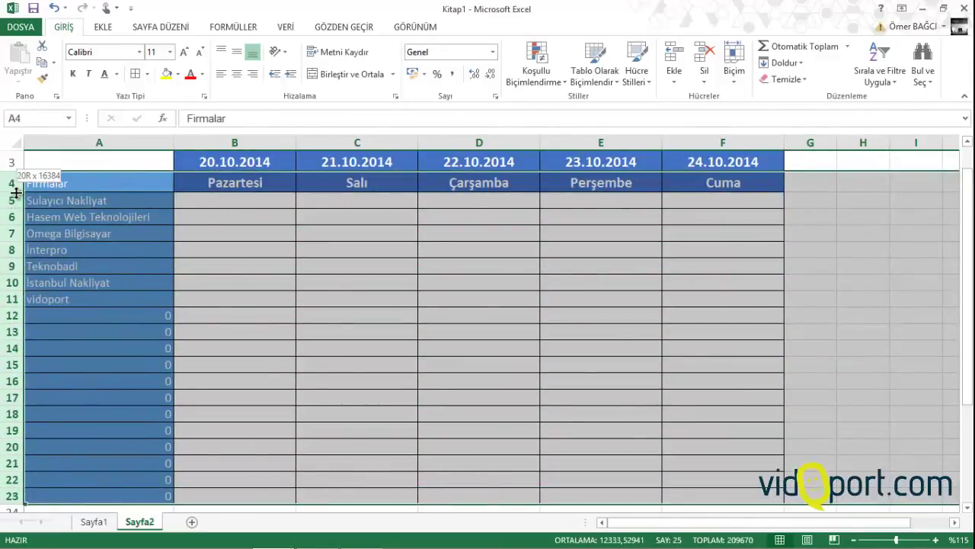
{"action": "left_click_drag", "start_coordinate": [16, 193], "coordinate": [16, 199]}
{"action": "left_click", "coordinate": [98, 203]}
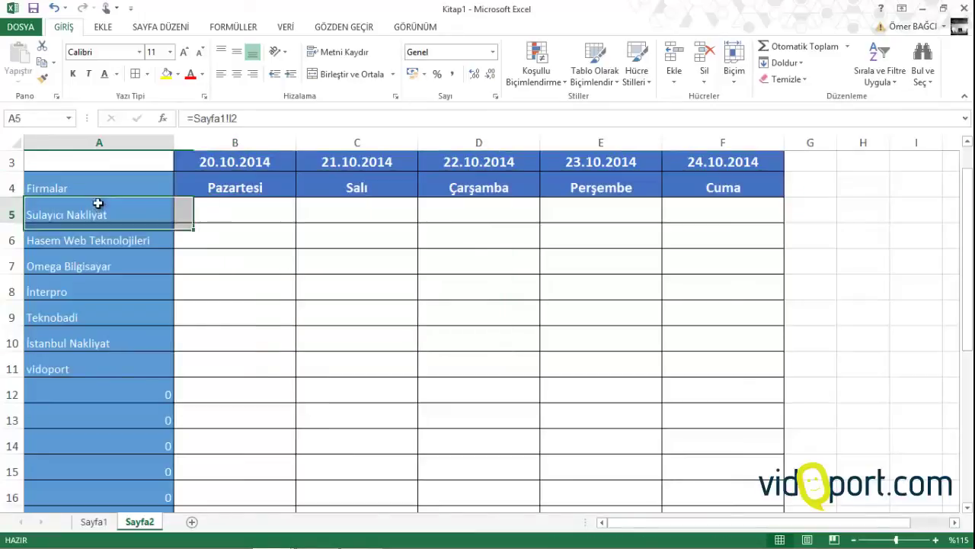
Make the column A company names bold at size 14 and widen column A
{"action": "mouse_move", "coordinate": [91, 186]}
{"action": "left_mouse_down"}
{"action": "mouse_move", "coordinate": [86, 496]}
{"action": "mouse_move", "coordinate": [94, 505]}
{"action": "left_mouse_up"}
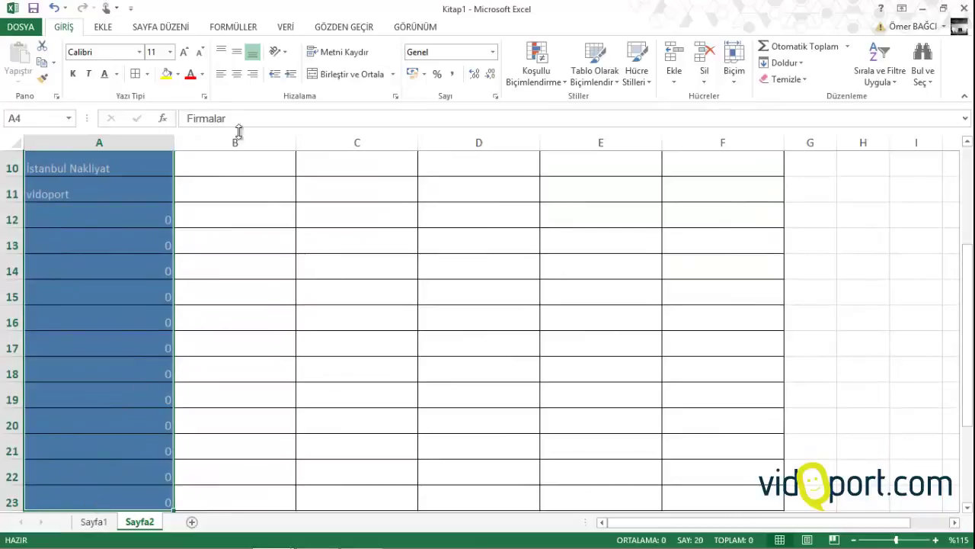
{"action": "left_click", "coordinate": [188, 52]}
{"action": "left_click", "coordinate": [188, 51]}
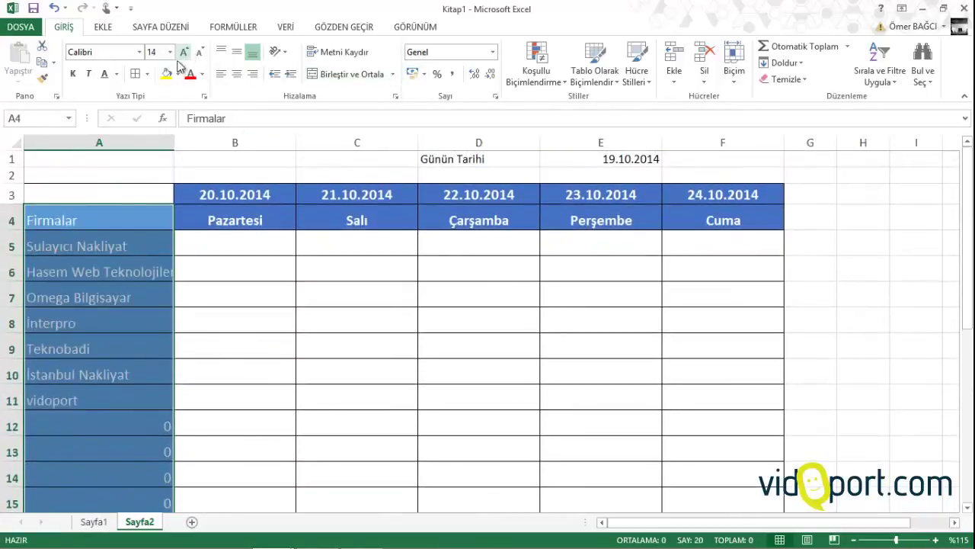
{"action": "left_click", "coordinate": [72, 73]}
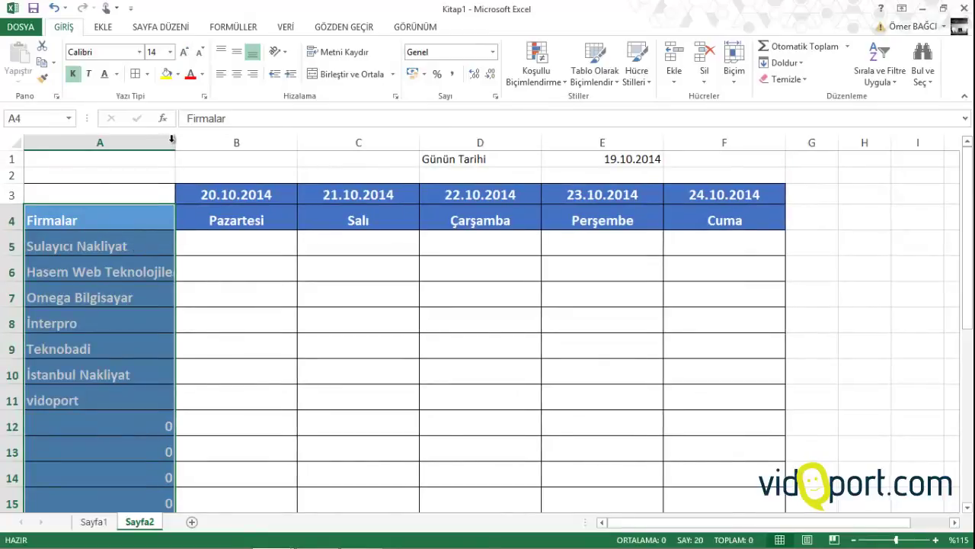
{"action": "left_click_drag", "start_coordinate": [170, 142], "coordinate": [199, 143]}
{"action": "left_click", "coordinate": [184, 216]}
{"action": "left_click", "coordinate": [161, 254]}
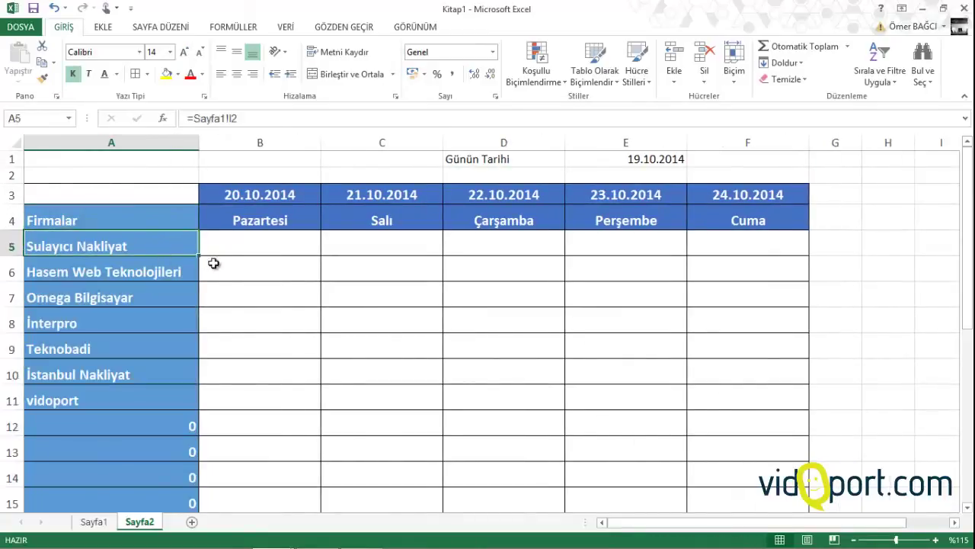
{"action": "left_click", "coordinate": [217, 241]}
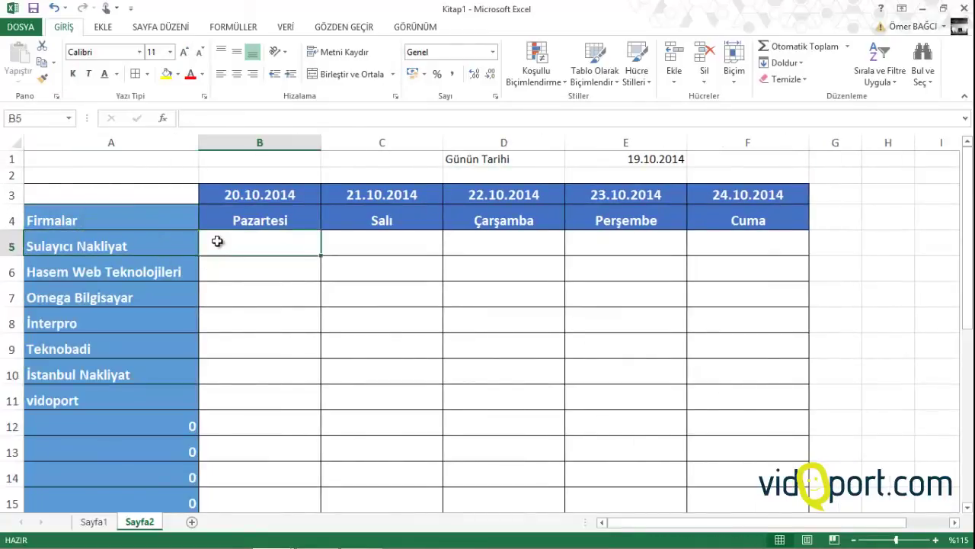
Add a 'Toplam' header in G4 styled like the Cuma header in F4
{"action": "left_click", "coordinate": [846, 224]}
{"action": "type", "text": "Toplam"}
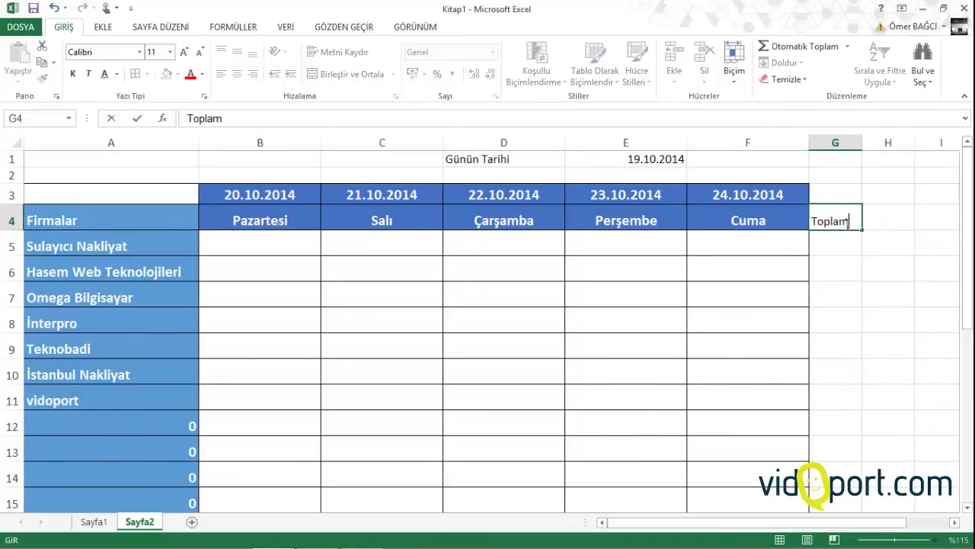
{"action": "key", "text": "Return"}
{"action": "left_click", "coordinate": [778, 216]}
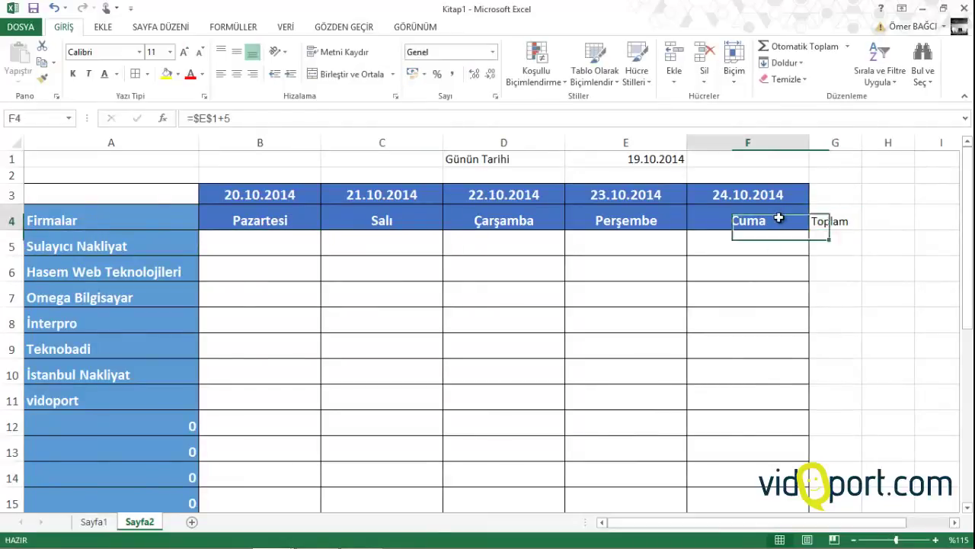
{"action": "left_click", "coordinate": [42, 79]}
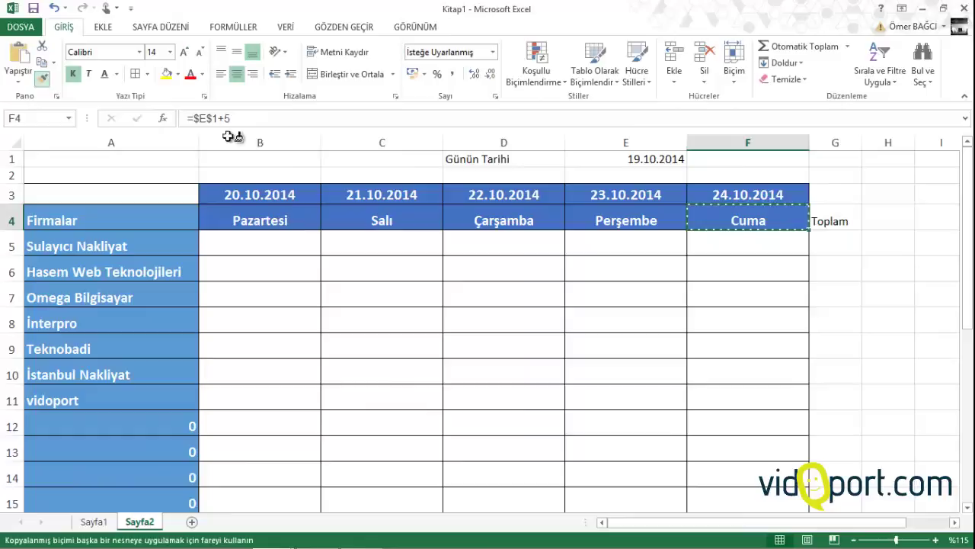
{"action": "left_click", "coordinate": [815, 220]}
Add borders to the column G cells below Toplam
{"action": "mouse_move", "coordinate": [846, 239]}
{"action": "left_mouse_down"}
{"action": "mouse_move", "coordinate": [847, 515]}
{"action": "mouse_move", "coordinate": [844, 461]}
{"action": "left_mouse_up"}
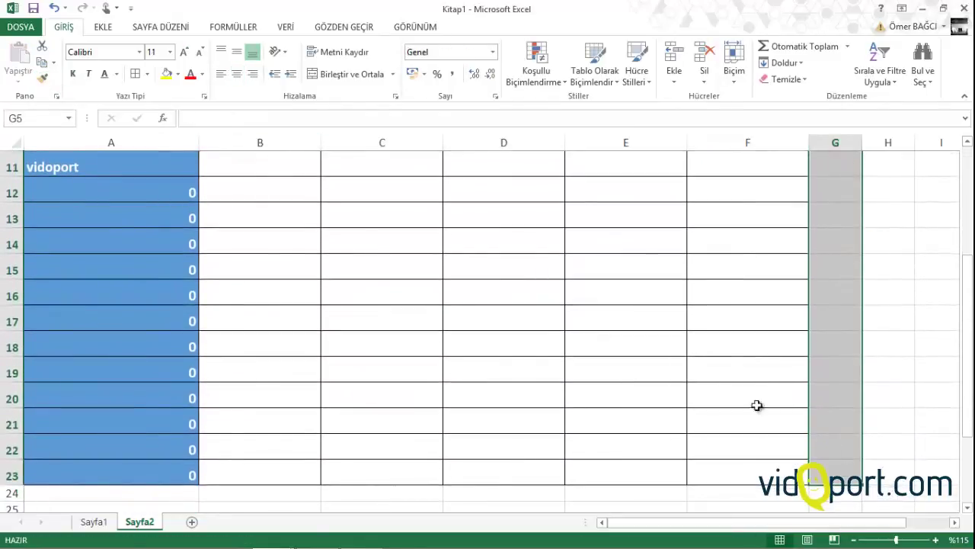
{"action": "left_click", "coordinate": [135, 74]}
{"action": "scroll", "coordinate": [129, 295], "scroll_direction": "up", "scroll_amount": 4}
{"action": "left_click", "coordinate": [108, 285]}
{"action": "scroll", "coordinate": [109, 274], "scroll_direction": "down", "scroll_amount": 4}
{"action": "scroll", "coordinate": [109, 272], "scroll_direction": "up", "scroll_amount": 3}
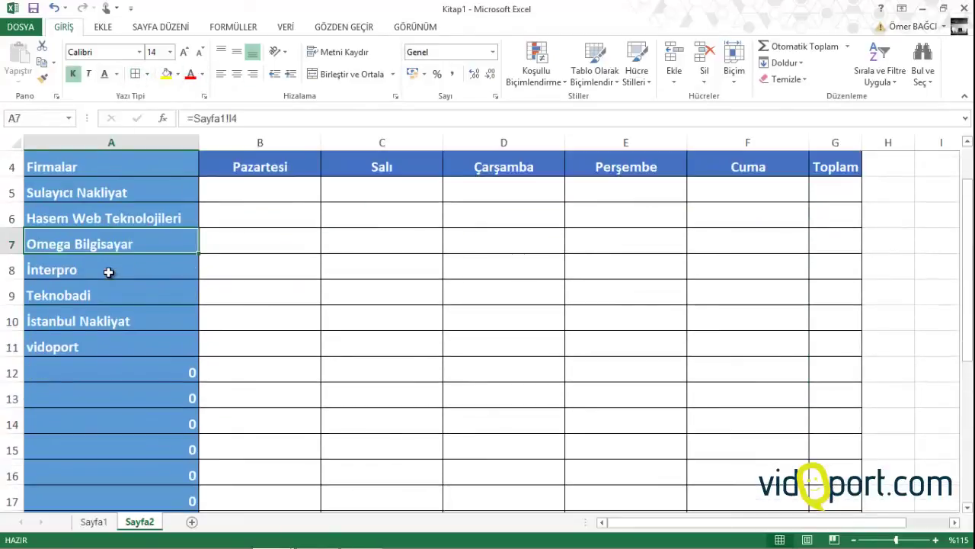
{"action": "key", "text": "ctrl"}
{"action": "scroll", "coordinate": [109, 272], "scroll_direction": "down", "scroll_amount": 1}
{"action": "scroll", "coordinate": [107, 269], "scroll_direction": "down", "scroll_amount": 1}
{"action": "scroll", "coordinate": [69, 202], "scroll_direction": "up", "scroll_amount": 1}
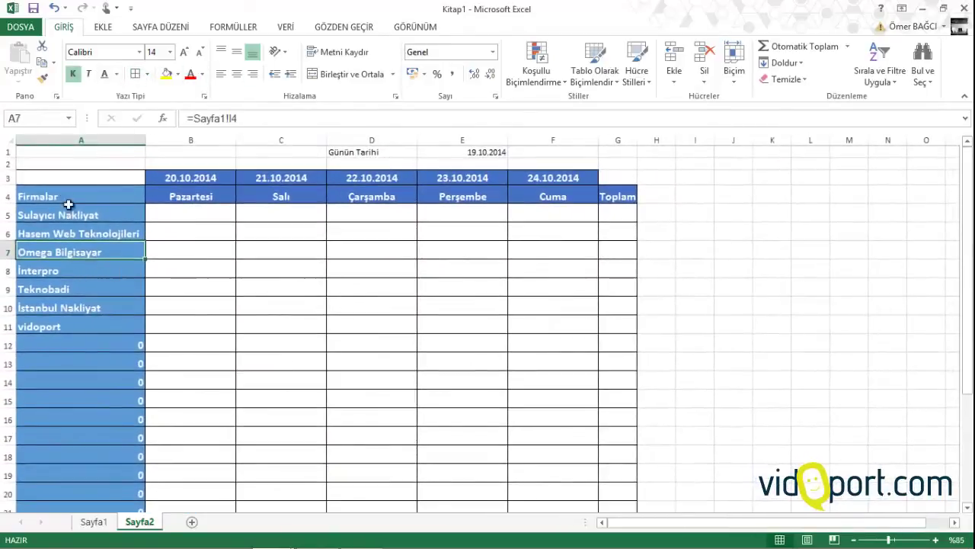
Copy E3's blue date formatting onto G3 with Format Painter
{"action": "left_click", "coordinate": [613, 178]}
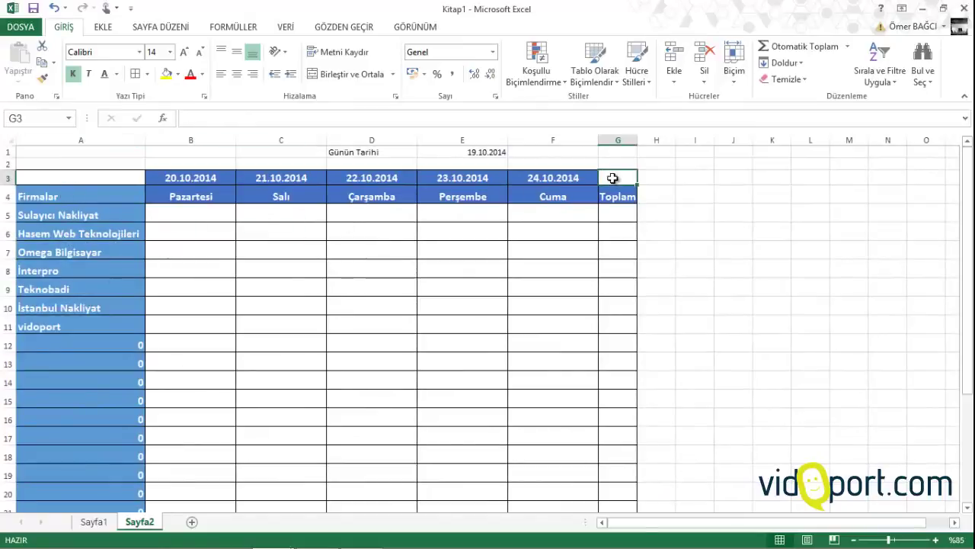
{"action": "left_click", "coordinate": [465, 181]}
{"action": "left_click", "coordinate": [39, 78]}
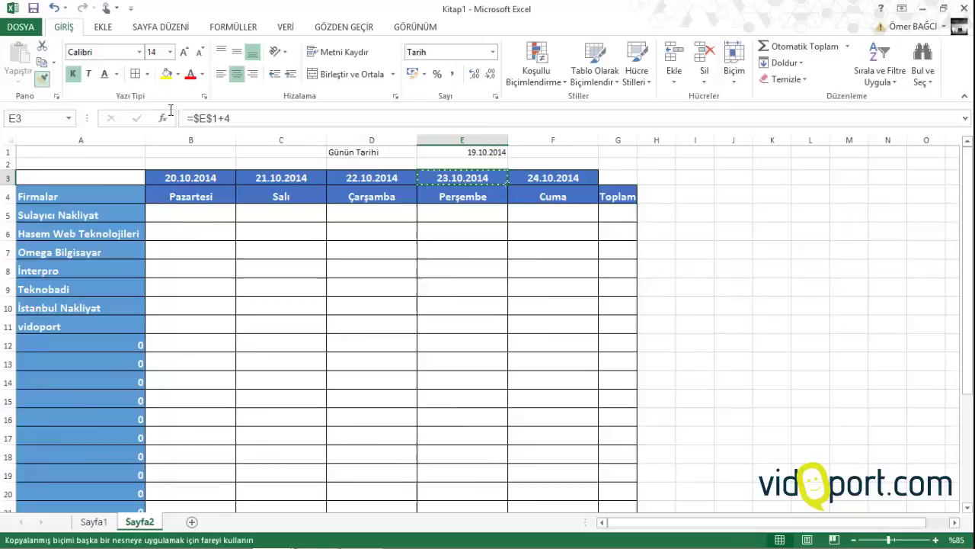
{"action": "left_click", "coordinate": [617, 179]}
Copy the Firmalar header formatting from A4 onto A3
{"action": "left_click", "coordinate": [623, 217]}
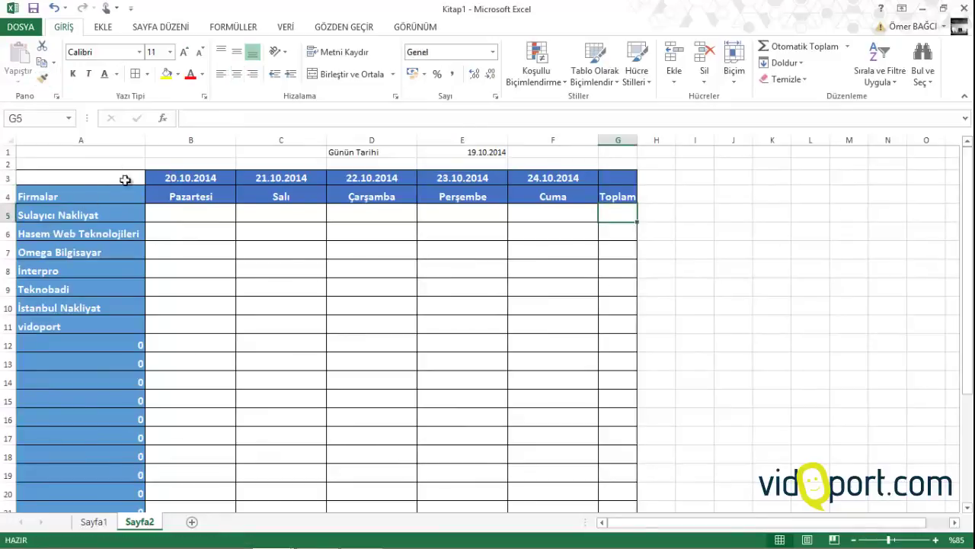
{"action": "left_click", "coordinate": [99, 193]}
{"action": "left_click", "coordinate": [43, 78]}
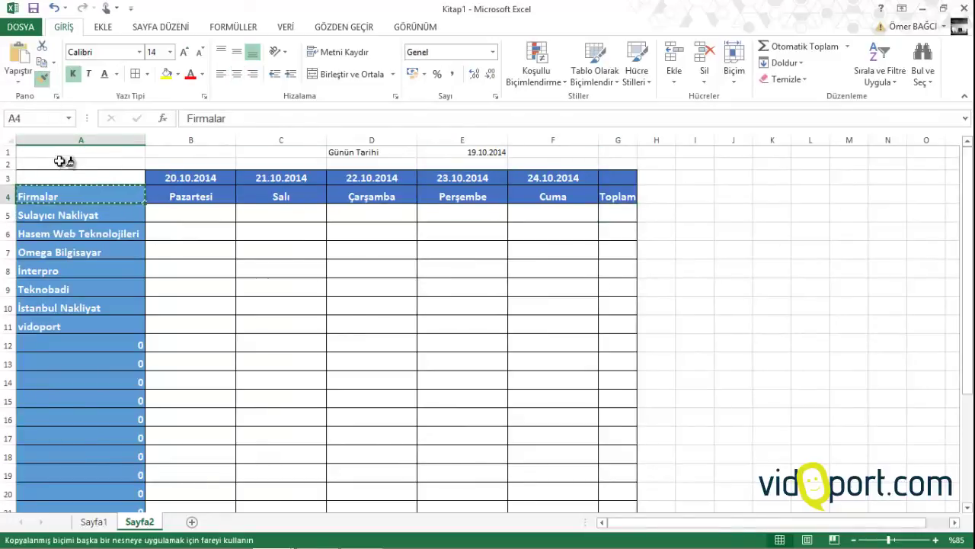
{"action": "left_click", "coordinate": [77, 178]}
{"action": "left_click", "coordinate": [187, 226]}
{"action": "left_click", "coordinate": [189, 213]}
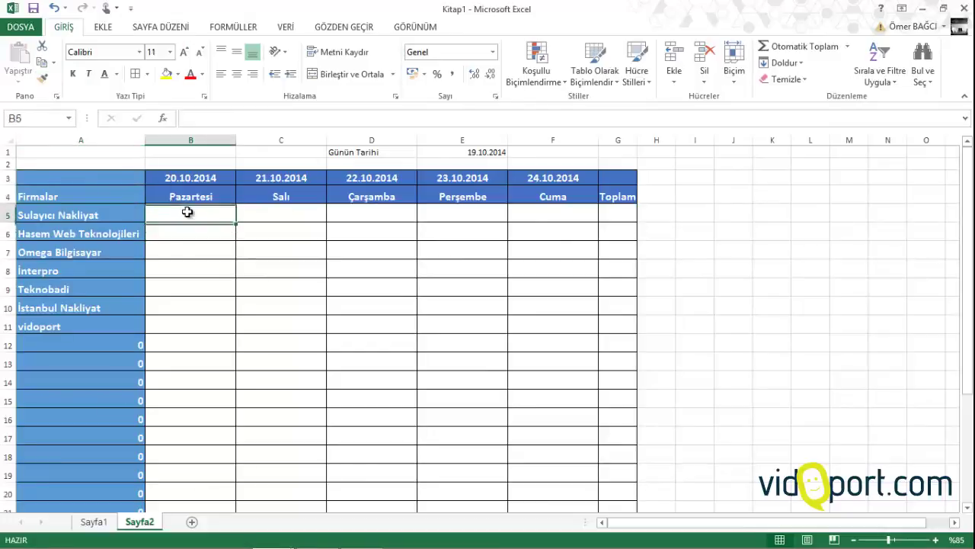
Enter 'Toplam' in cell A24 below the table
{"action": "scroll", "coordinate": [197, 321], "scroll_direction": "down", "scroll_amount": 3}
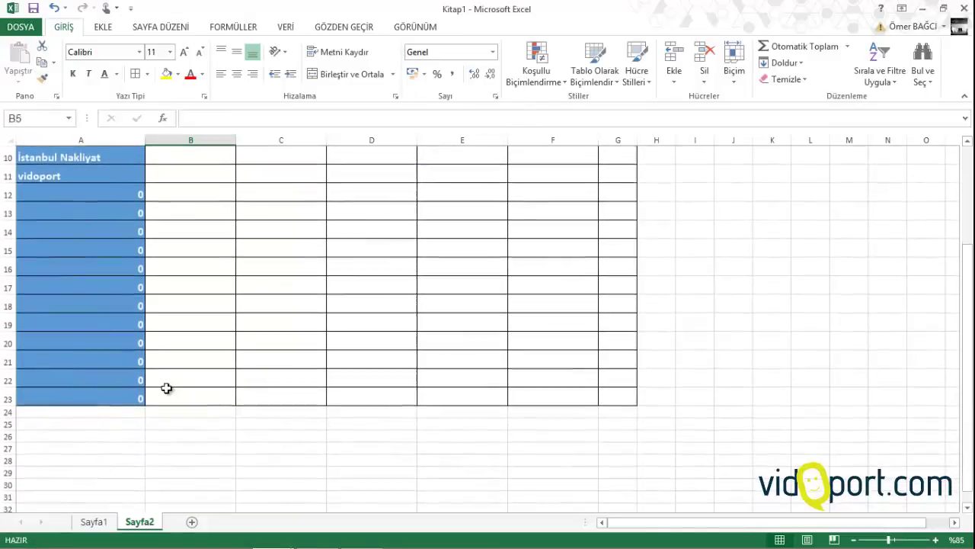
{"action": "left_click", "coordinate": [94, 414]}
{"action": "type", "text": "topl"}
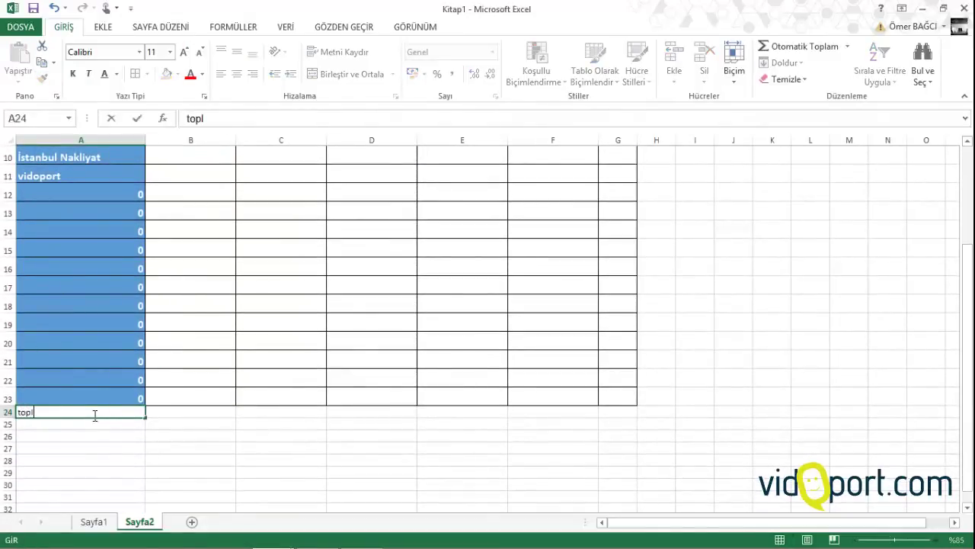
{"action": "type", "text": "T"}
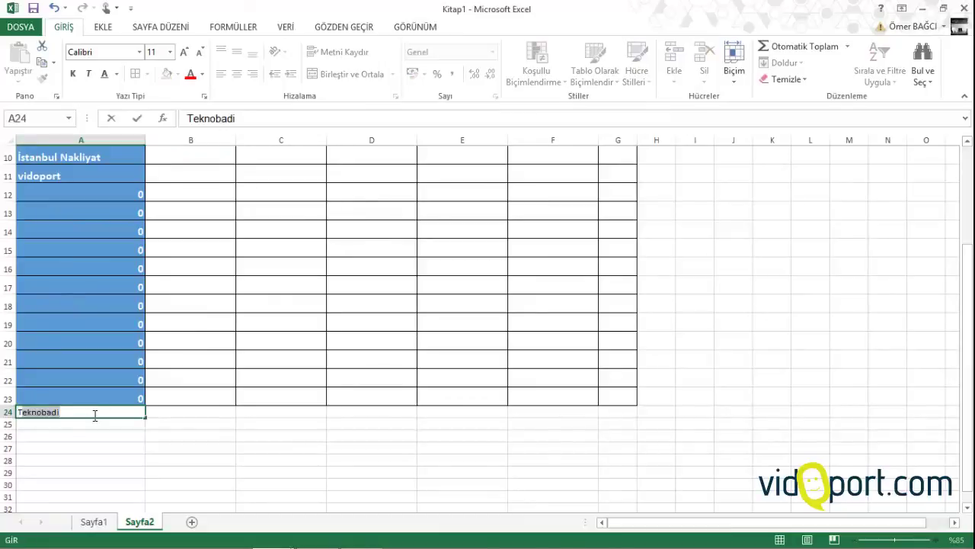
{"action": "key", "text": "BackSpace"}
{"action": "key", "text": "BackSpace"}
{"action": "type", "text": "Toplam"}
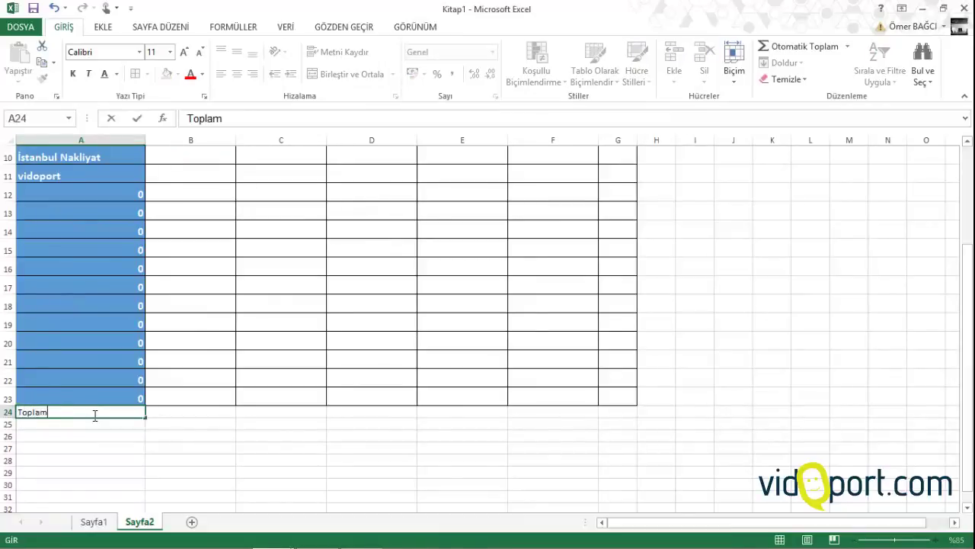
{"action": "key", "text": "Return"}
Copy A5's blue header style onto the Toplam cell A24
{"action": "scroll", "coordinate": [93, 428], "scroll_direction": "up", "scroll_amount": 3}
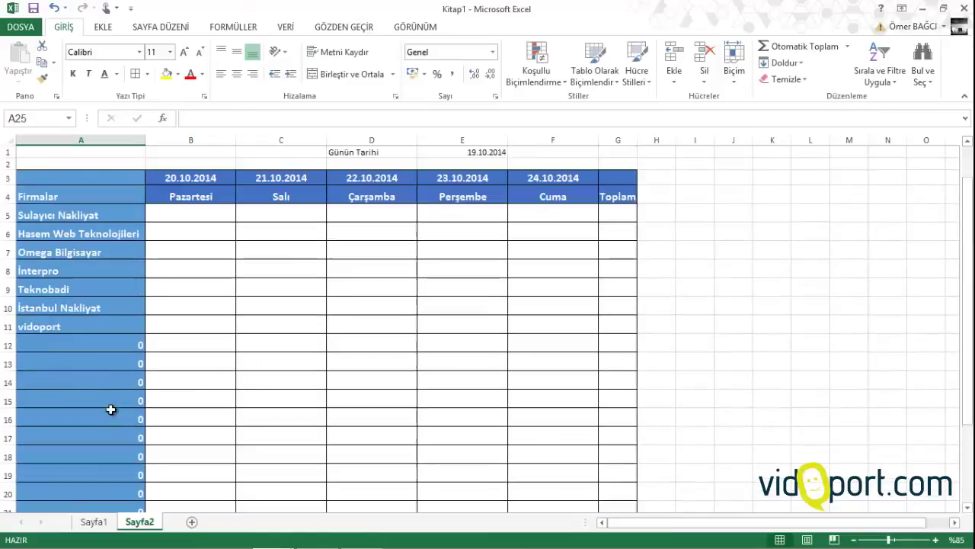
{"action": "left_click", "coordinate": [180, 213]}
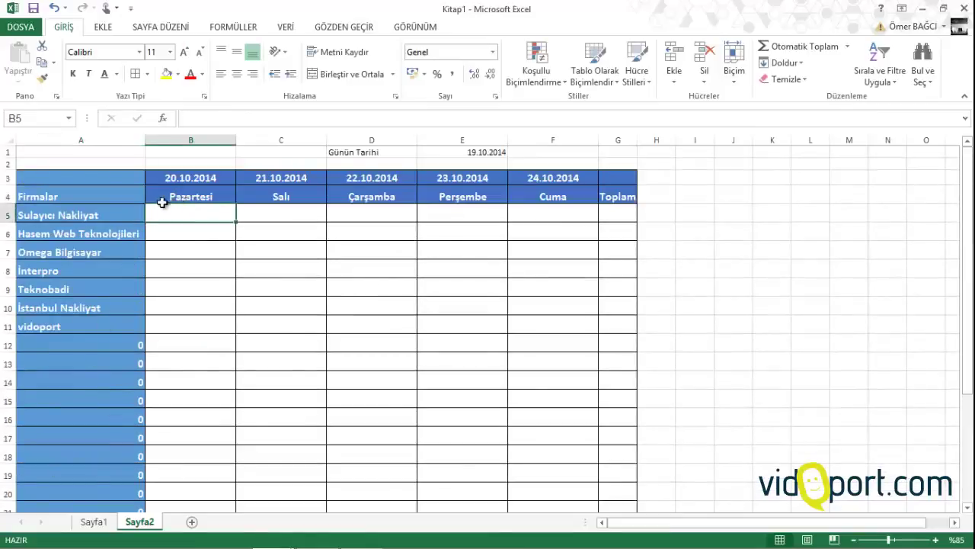
{"action": "left_click", "coordinate": [96, 215]}
{"action": "left_click", "coordinate": [43, 76]}
{"action": "scroll", "coordinate": [52, 176], "scroll_direction": "down", "scroll_amount": 3}
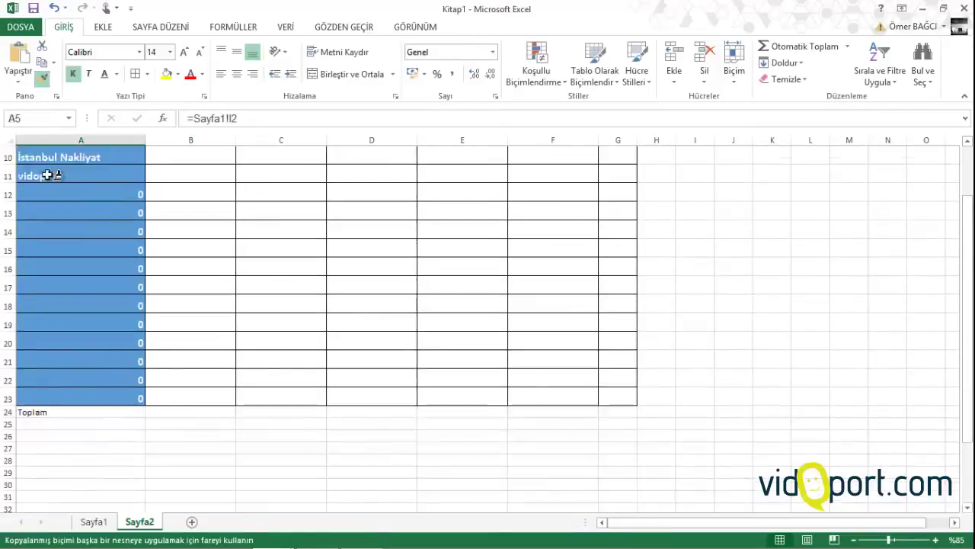
{"action": "scroll", "coordinate": [47, 175], "scroll_direction": "down", "scroll_amount": 1}
{"action": "left_click", "coordinate": [104, 358]}
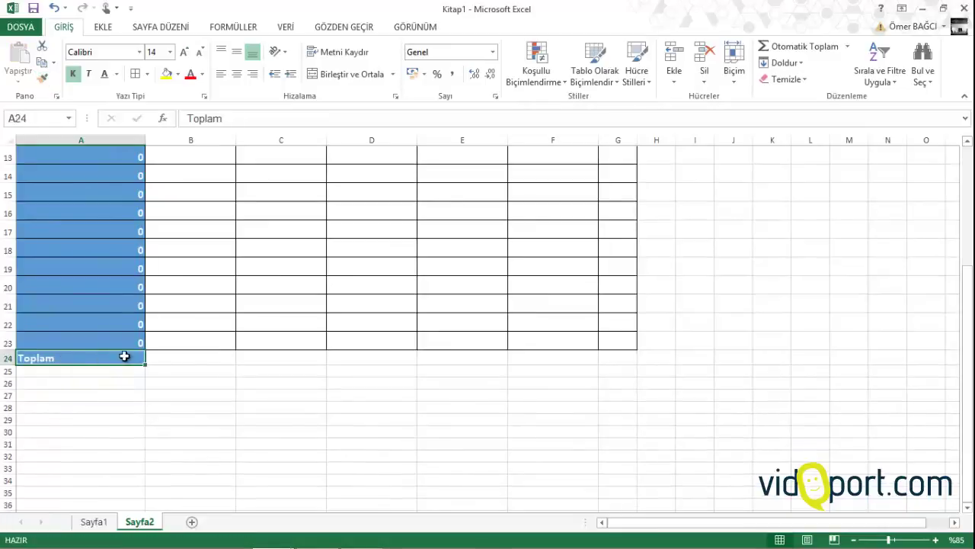
Add borders across A24:G24 and widen column G
{"action": "left_click_drag", "start_coordinate": [124, 356], "coordinate": [609, 358]}
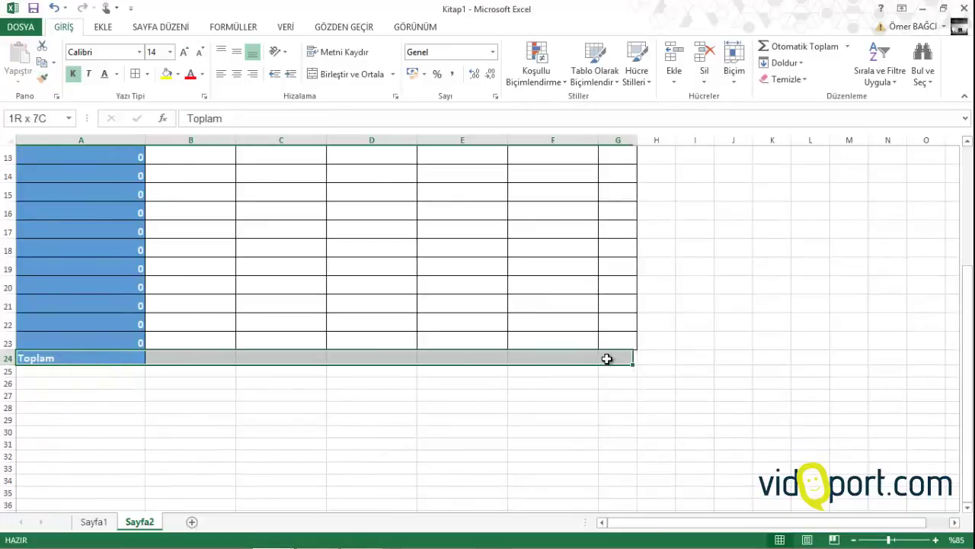
{"action": "left_click", "coordinate": [136, 74]}
{"action": "left_click_drag", "start_coordinate": [640, 140], "coordinate": [682, 143]}
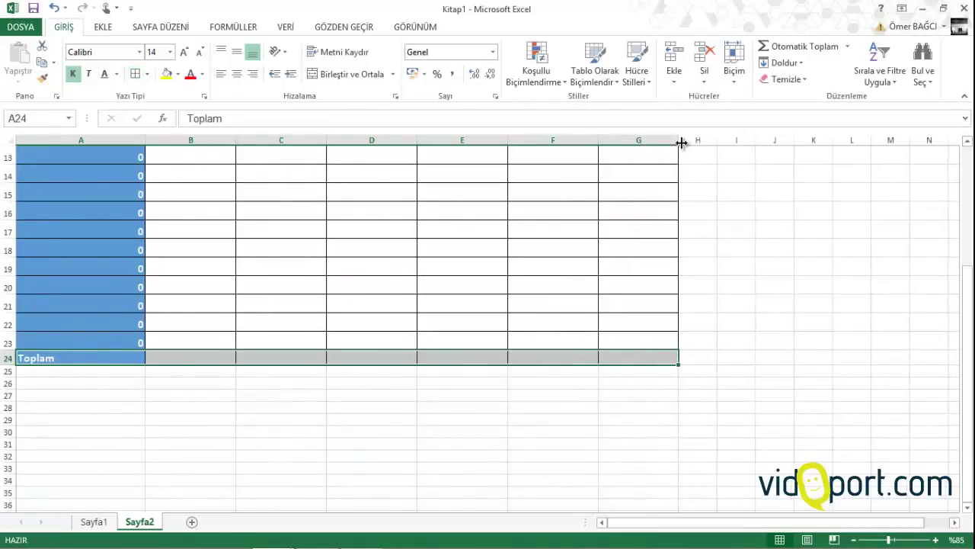
{"action": "left_click", "coordinate": [392, 233]}
{"action": "scroll", "coordinate": [297, 195], "scroll_direction": "up", "scroll_amount": 4}
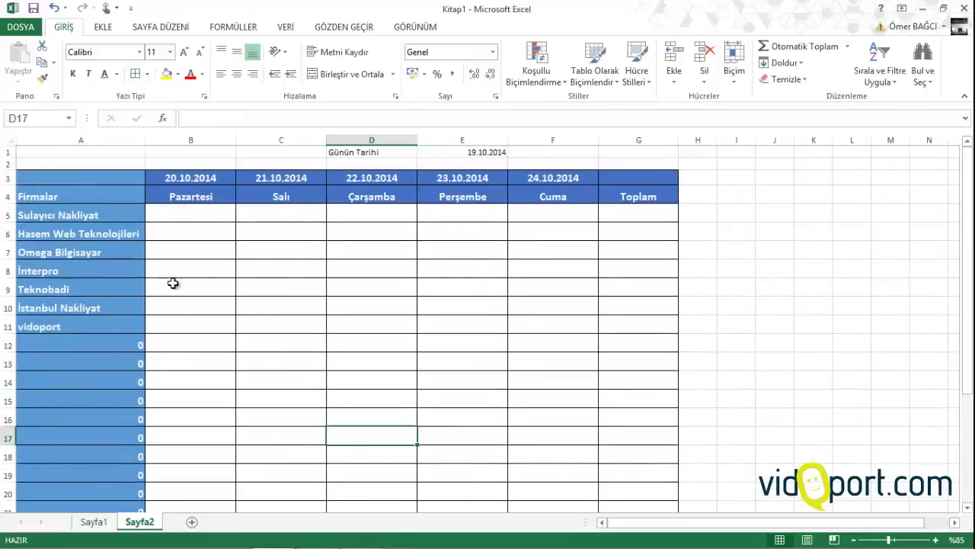
Select column A from the Firmalar header down to row 24
{"action": "mouse_move", "coordinate": [136, 345]}
{"action": "left_mouse_down"}
{"action": "mouse_move", "coordinate": [126, 523]}
{"action": "mouse_move", "coordinate": [120, 465]}
{"action": "left_mouse_up"}
{"action": "scroll", "coordinate": [105, 377], "scroll_direction": "up", "scroll_amount": 1}
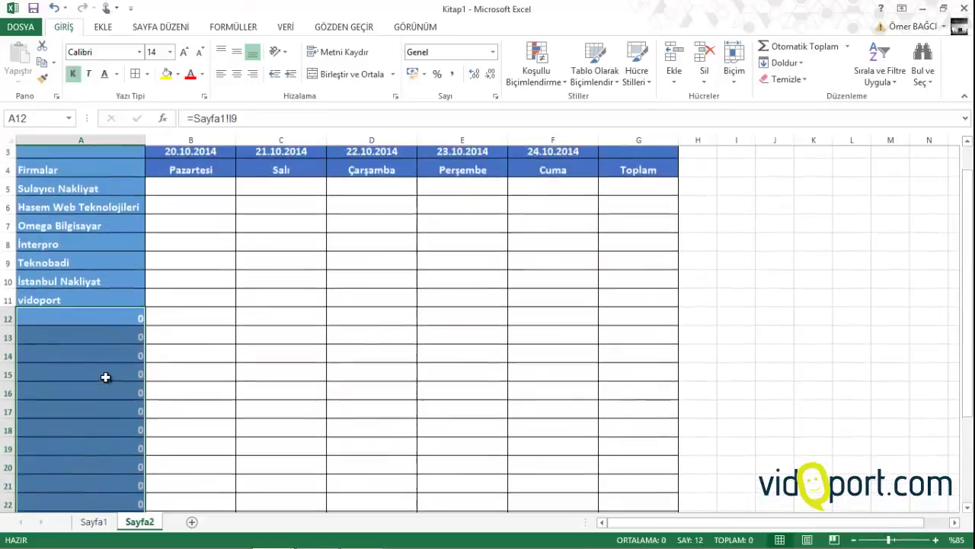
{"action": "left_click", "coordinate": [107, 322]}
{"action": "key", "text": "Down"}
{"action": "key", "text": "Down"}
{"action": "key", "text": "Down"}
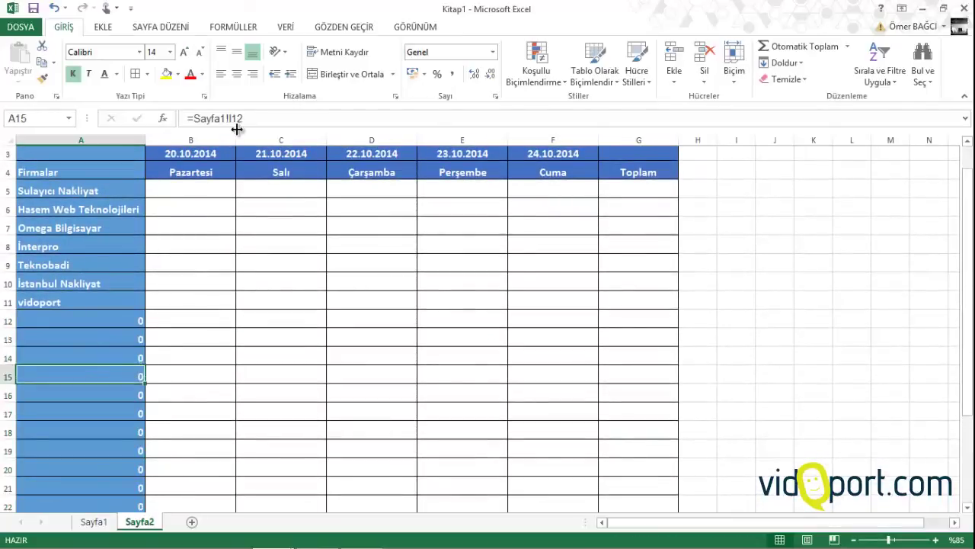
{"action": "left_click_drag", "start_coordinate": [113, 169], "coordinate": [99, 470]}
Add an Equal To 0 highlight rule with a custom white font colour
{"action": "left_click", "coordinate": [550, 82]}
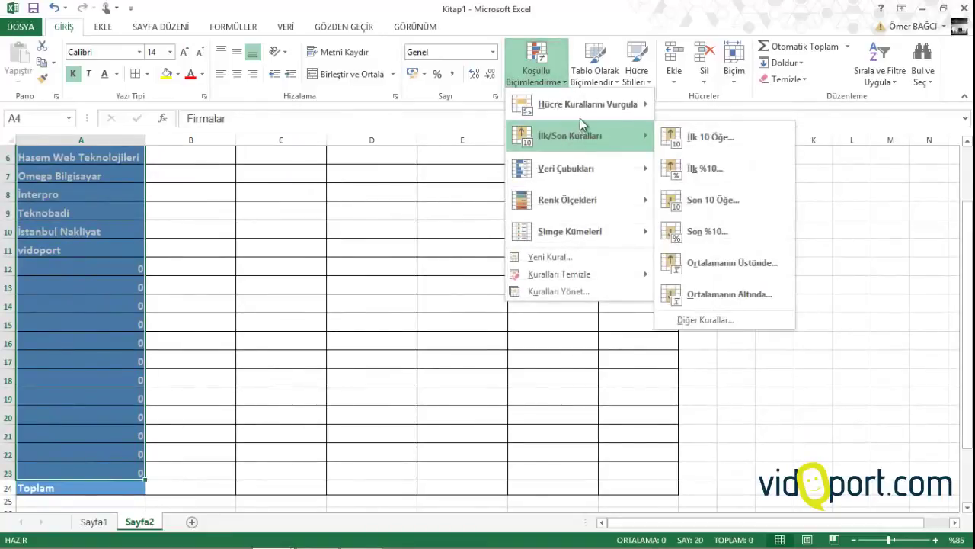
{"action": "mouse_move", "coordinate": [585, 117]}
{"action": "left_click", "coordinate": [703, 198]}
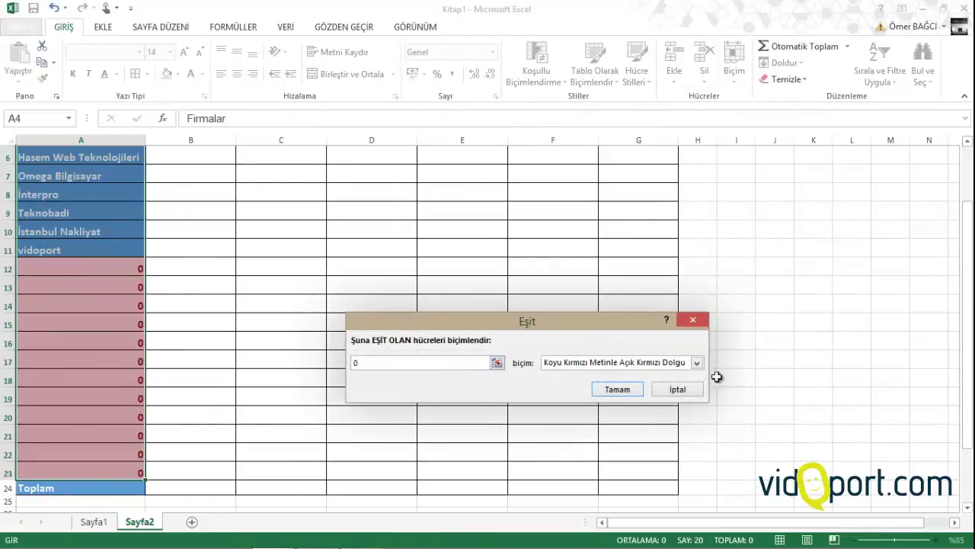
{"action": "left_click", "coordinate": [697, 362]}
{"action": "left_click", "coordinate": [579, 432]}
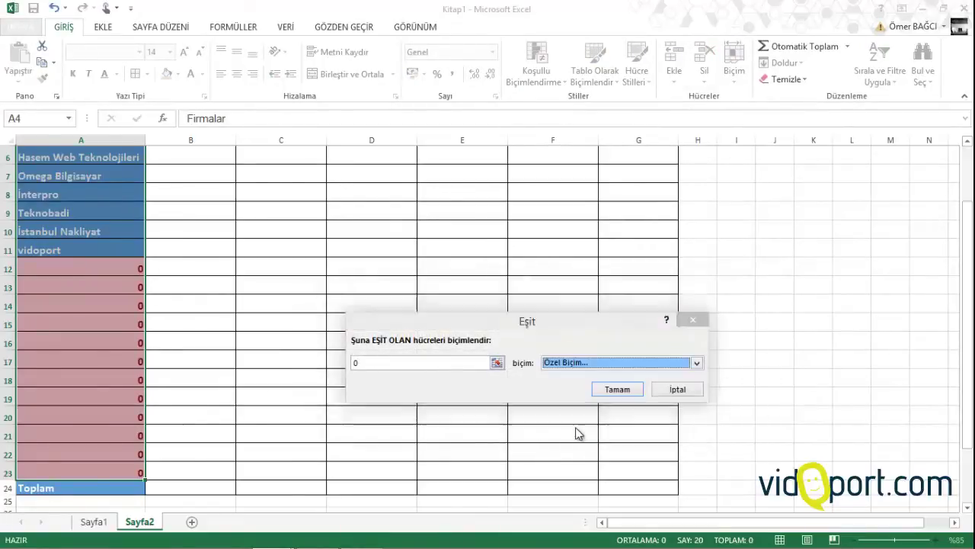
{"action": "left_click", "coordinate": [602, 306]}
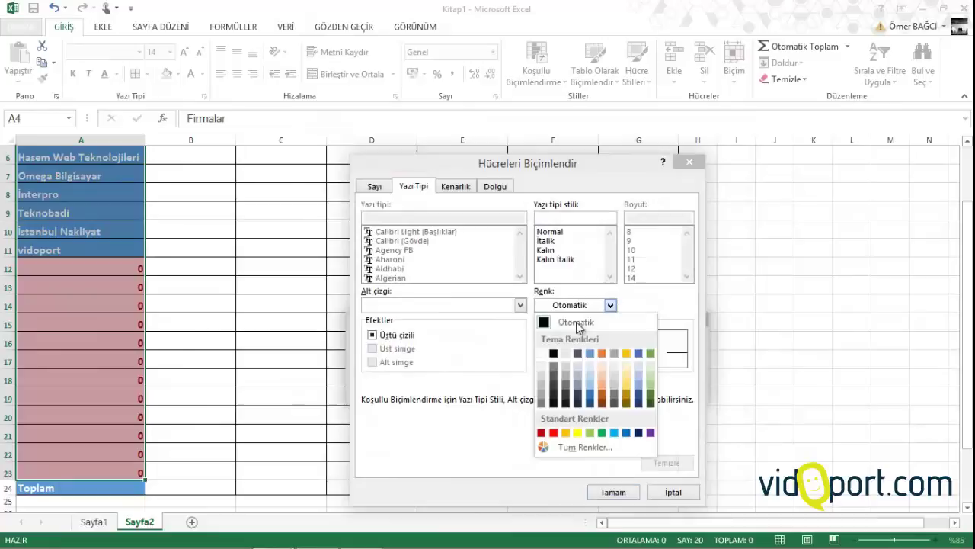
{"action": "left_click", "coordinate": [542, 354]}
{"action": "left_click", "coordinate": [628, 493]}
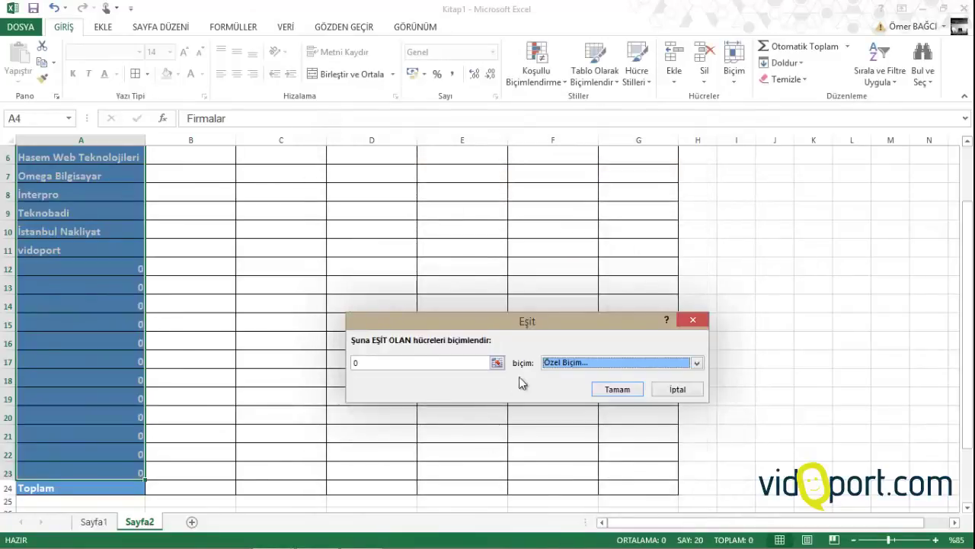
{"action": "left_click", "coordinate": [618, 389]}
{"action": "left_click", "coordinate": [307, 318]}
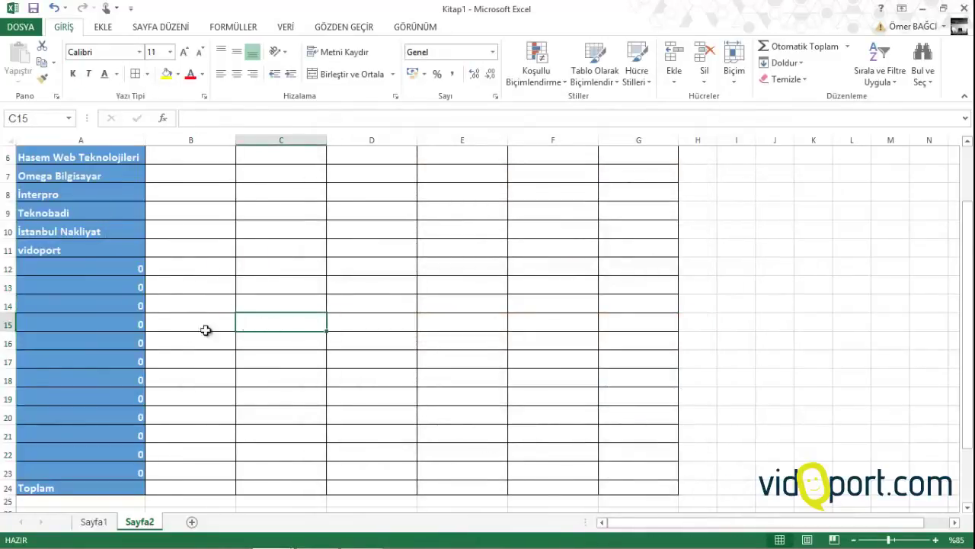
{"action": "scroll", "coordinate": [119, 335], "scroll_direction": "up", "scroll_amount": 2}
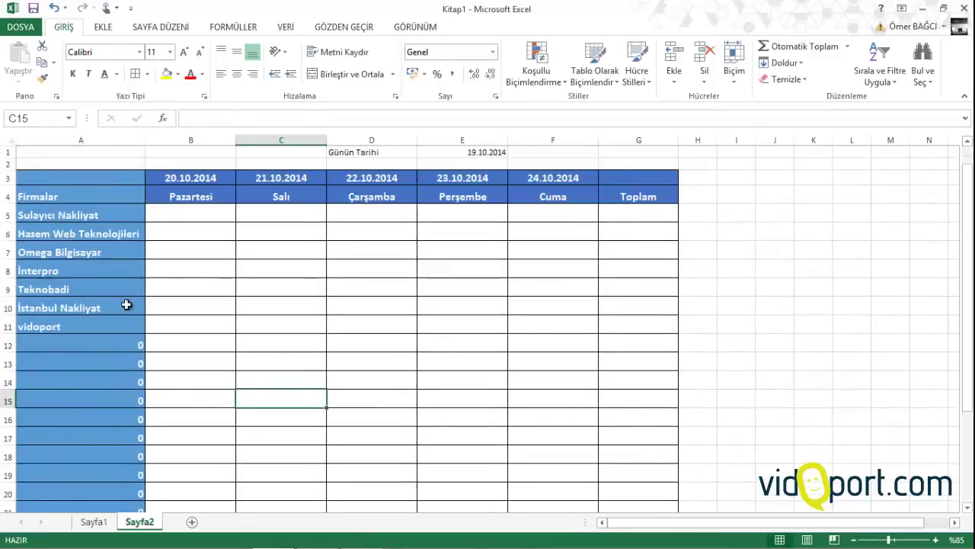
{"action": "mouse_move", "coordinate": [98, 180]}
{"action": "left_mouse_down"}
{"action": "mouse_move", "coordinate": [92, 495]}
{"action": "mouse_move", "coordinate": [94, 482]}
{"action": "left_mouse_up"}
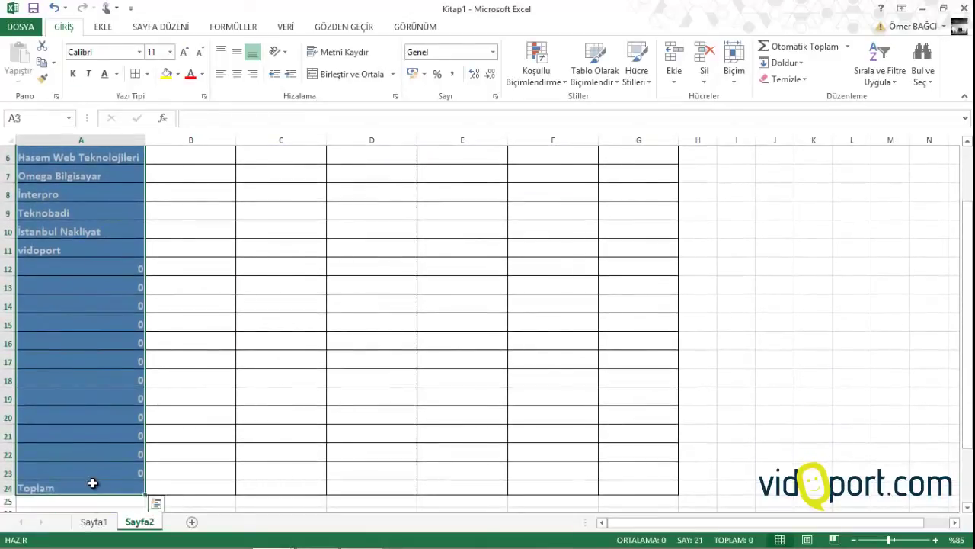
{"action": "left_click", "coordinate": [177, 74]}
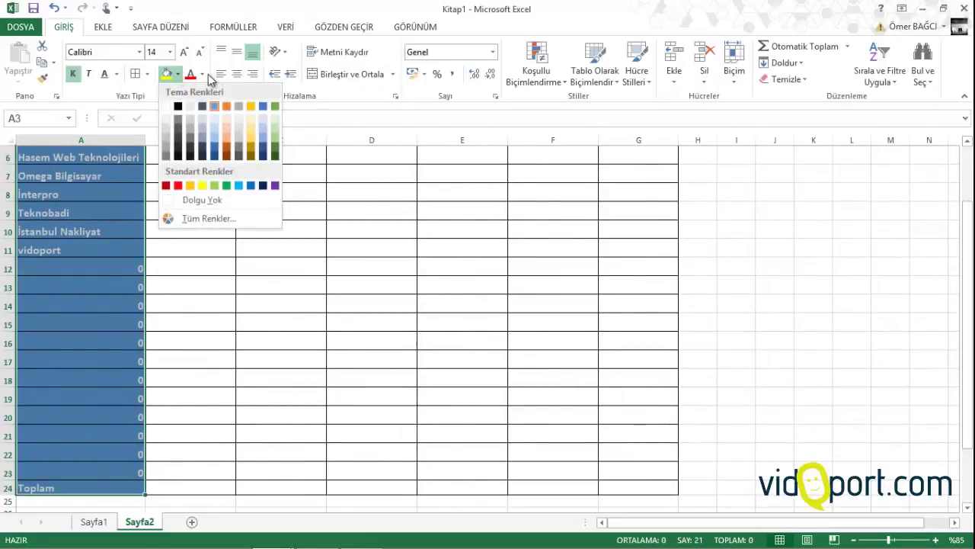
{"action": "left_click", "coordinate": [191, 75]}
{"action": "left_click", "coordinate": [201, 74]}
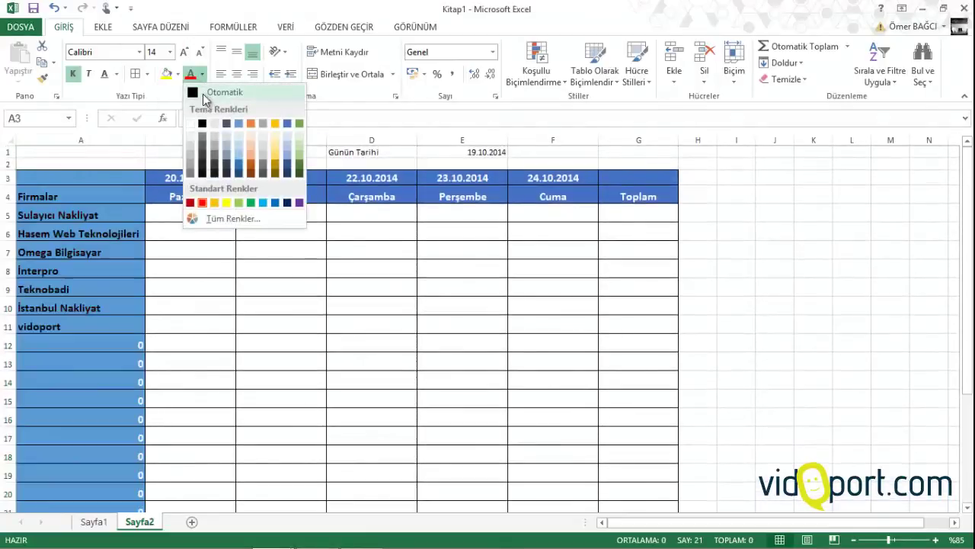
{"action": "left_click", "coordinate": [200, 93]}
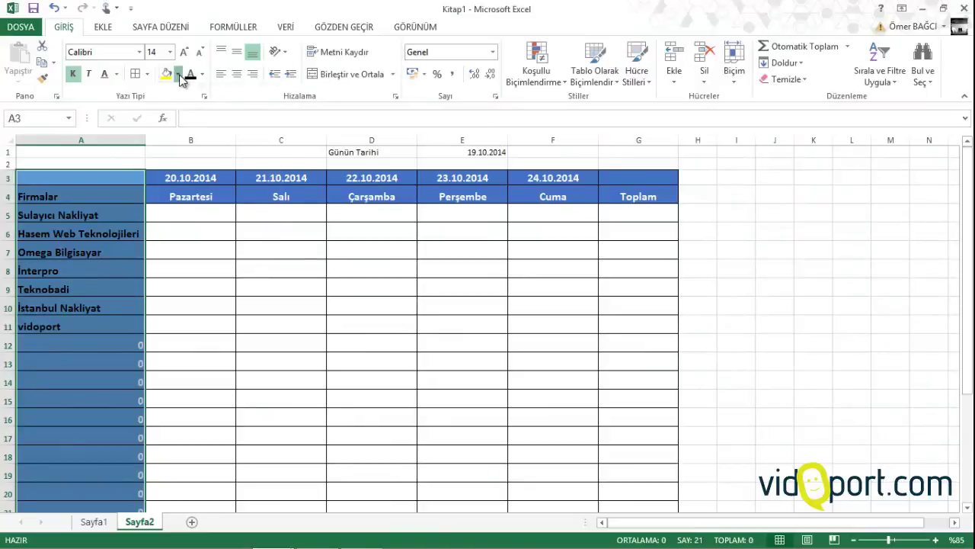
{"action": "left_click", "coordinate": [177, 74]}
{"action": "left_click", "coordinate": [638, 70]}
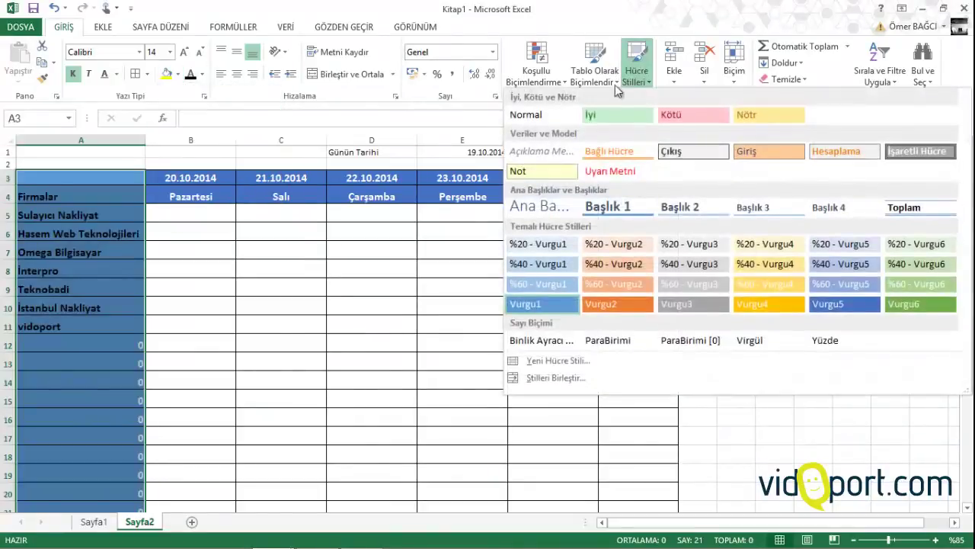
{"action": "left_click", "coordinate": [566, 116]}
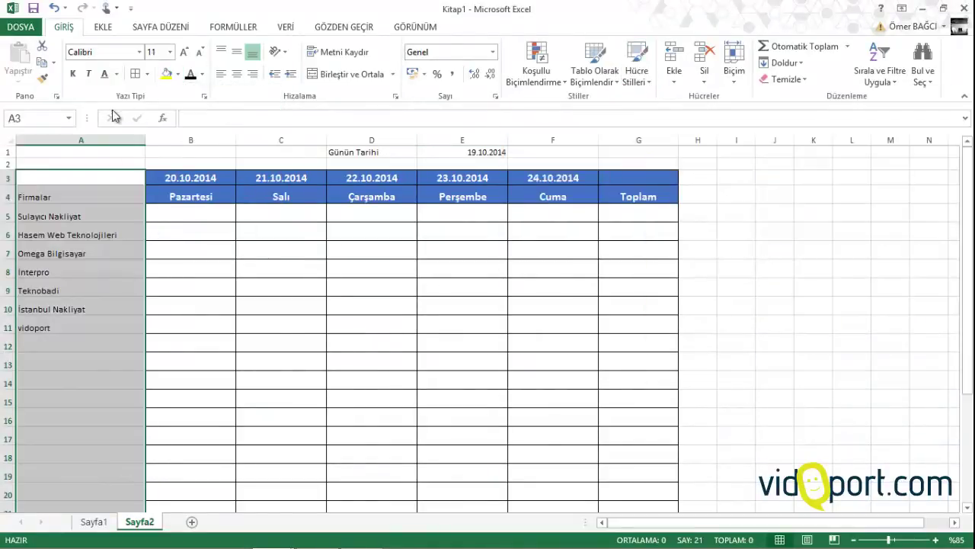
{"action": "left_click", "coordinate": [72, 73]}
{"action": "left_click", "coordinate": [185, 53]}
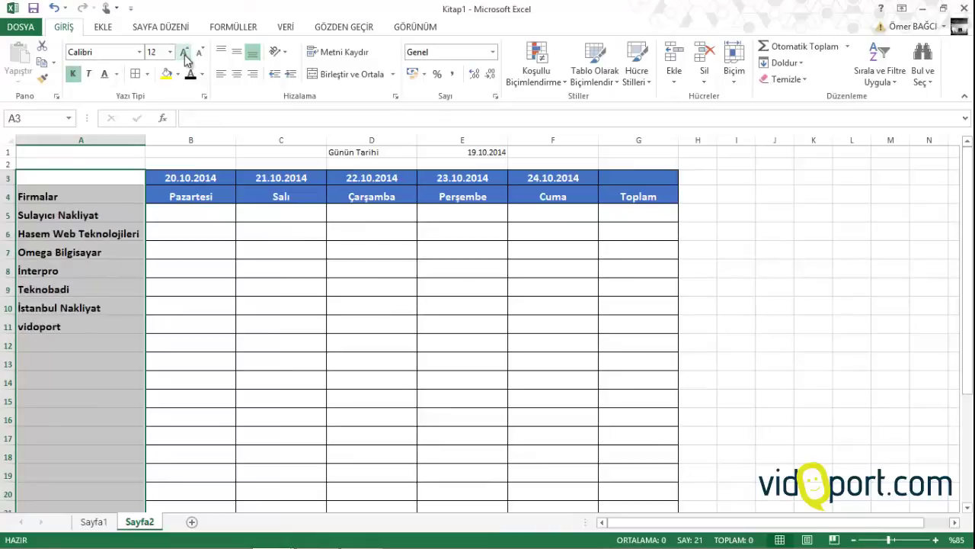
{"action": "left_click", "coordinate": [187, 230]}
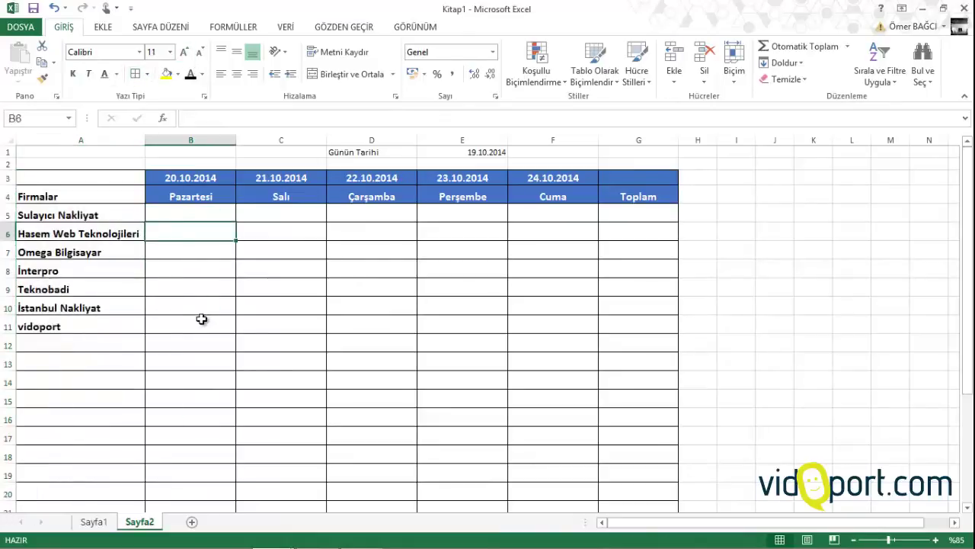
{"action": "left_click", "coordinate": [202, 318]}
{"action": "left_click", "coordinate": [201, 218]}
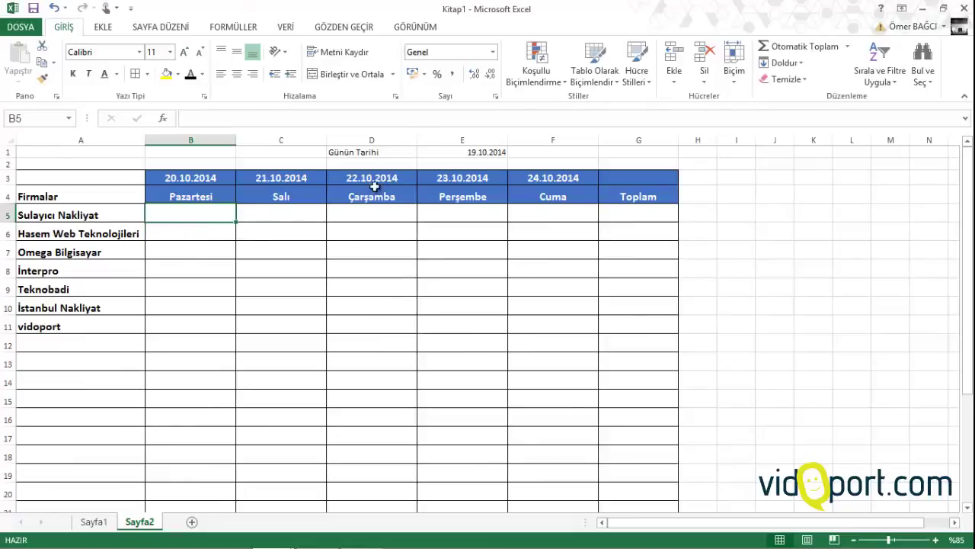
Start =ÇOKETOPLA in B5 with sum range Sayfa1!$E:$E and criteria range Sayfa1!$B:$B
{"action": "type", "text": "="}
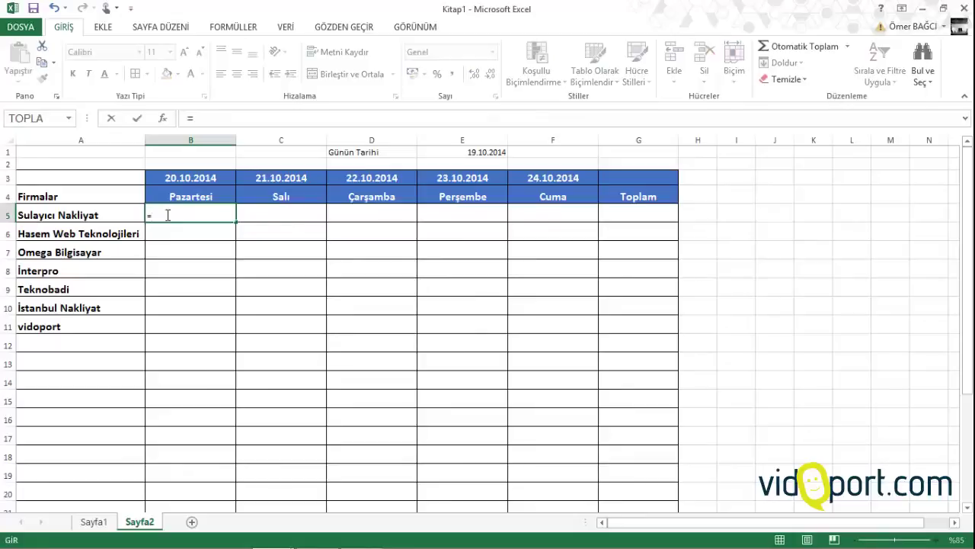
{"action": "type", "text": "çoketop"}
{"action": "key", "text": "Tab"}
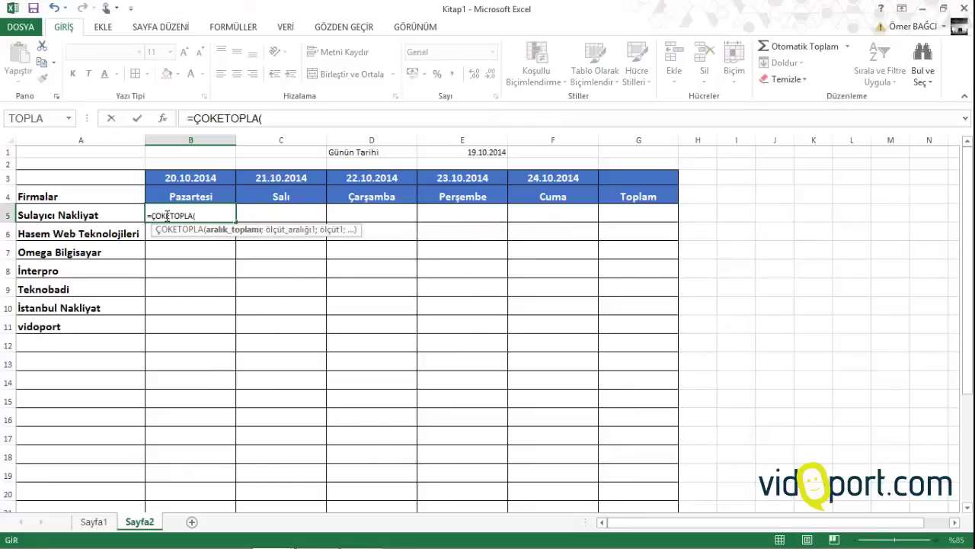
{"action": "left_click", "coordinate": [95, 521]}
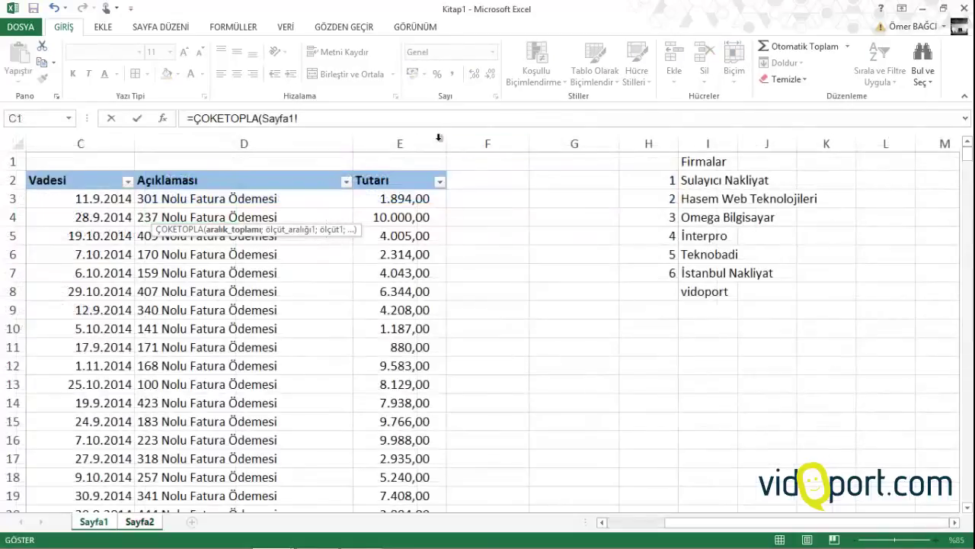
{"action": "left_click", "coordinate": [403, 142]}
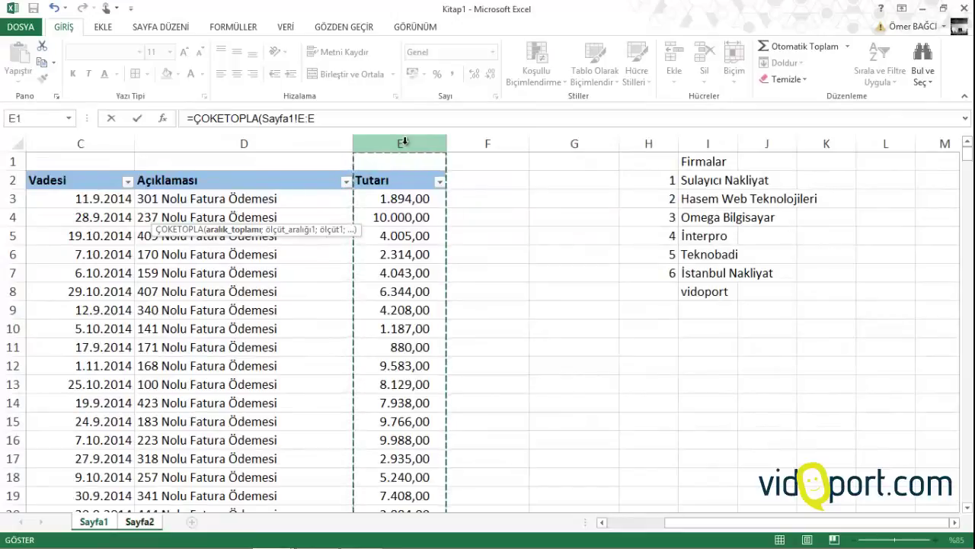
{"action": "key", "text": "F4"}
{"action": "type", "text": ";"}
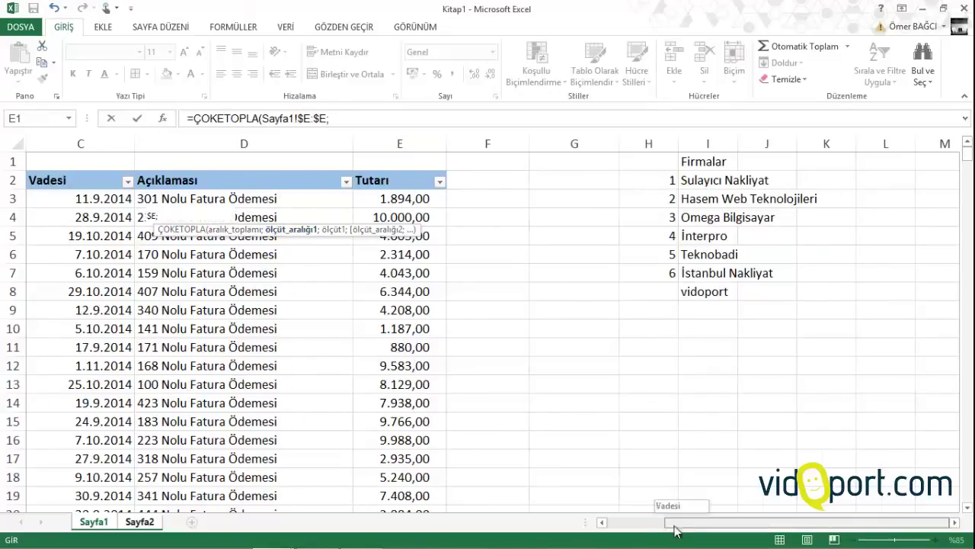
{"action": "left_click_drag", "start_coordinate": [667, 528], "coordinate": [613, 528]}
{"action": "left_click", "coordinate": [175, 143]}
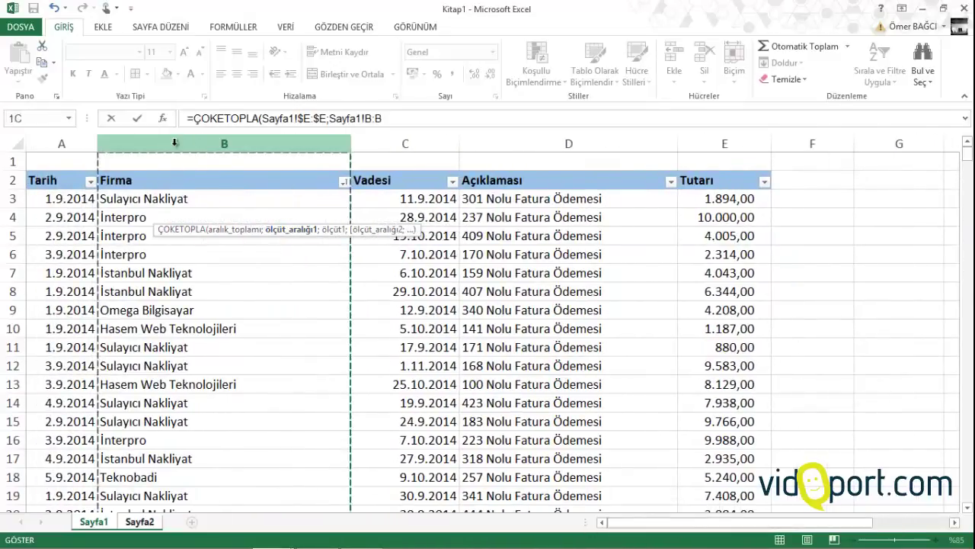
{"action": "key", "text": "F4"}
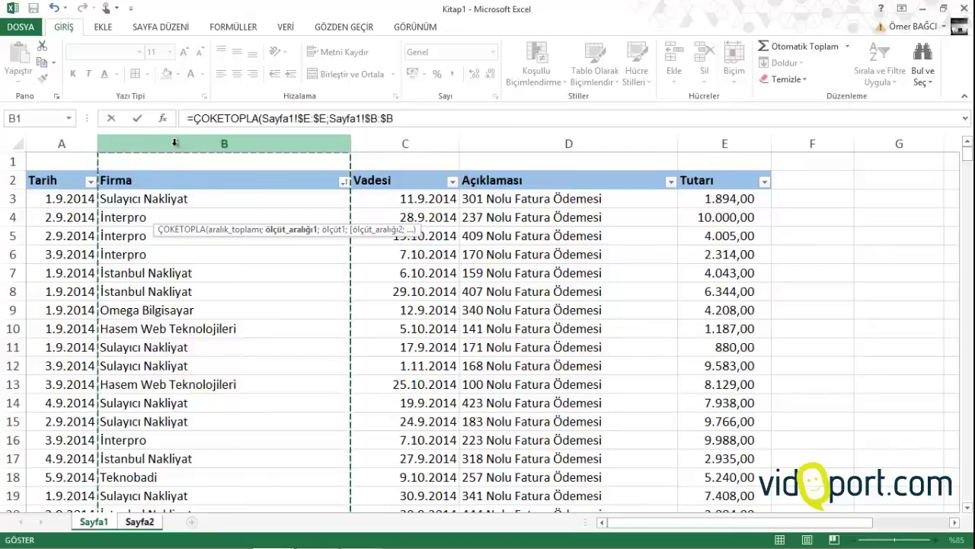
{"action": "type", "text": ";"}
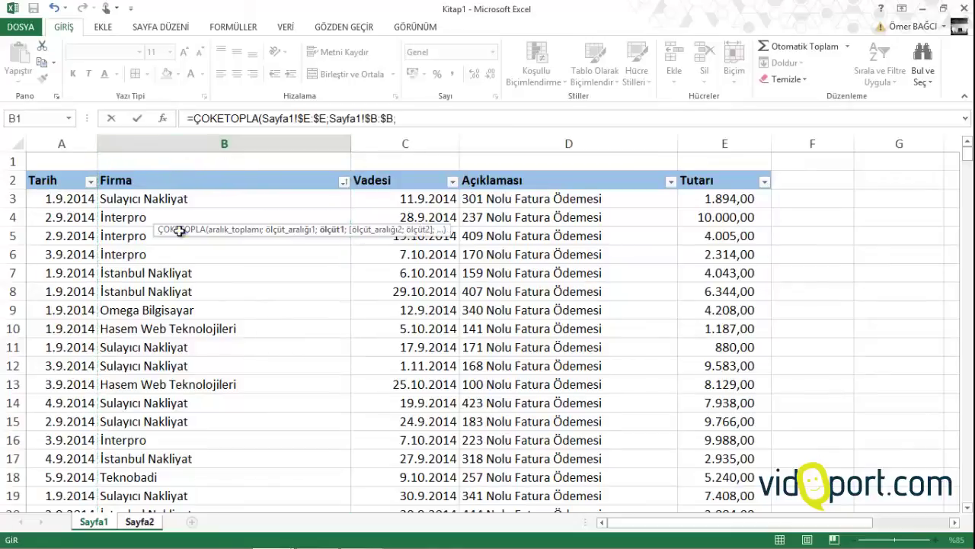
Add Sayfa2!$A5 as the company-name criterion
{"action": "left_click", "coordinate": [141, 522]}
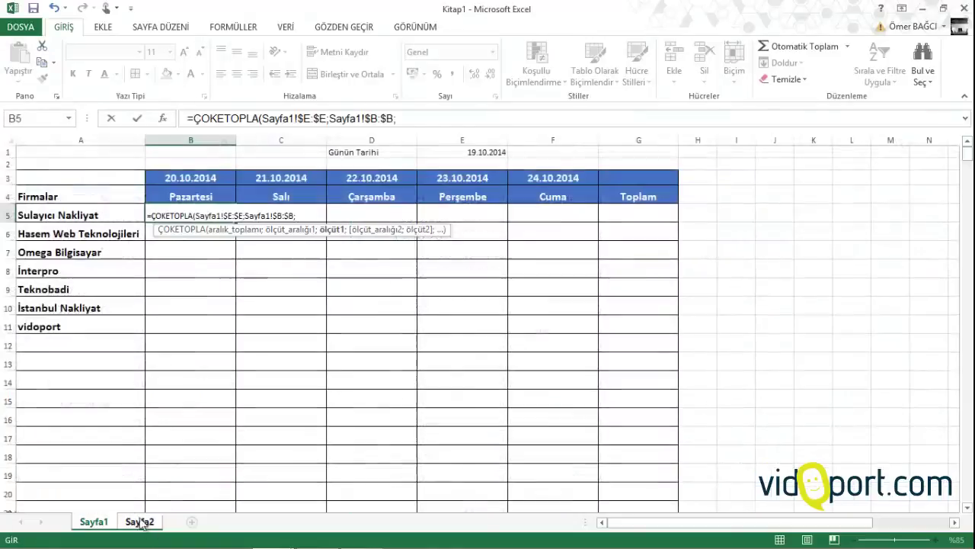
{"action": "left_click", "coordinate": [67, 214]}
{"action": "type", "text": ";"}
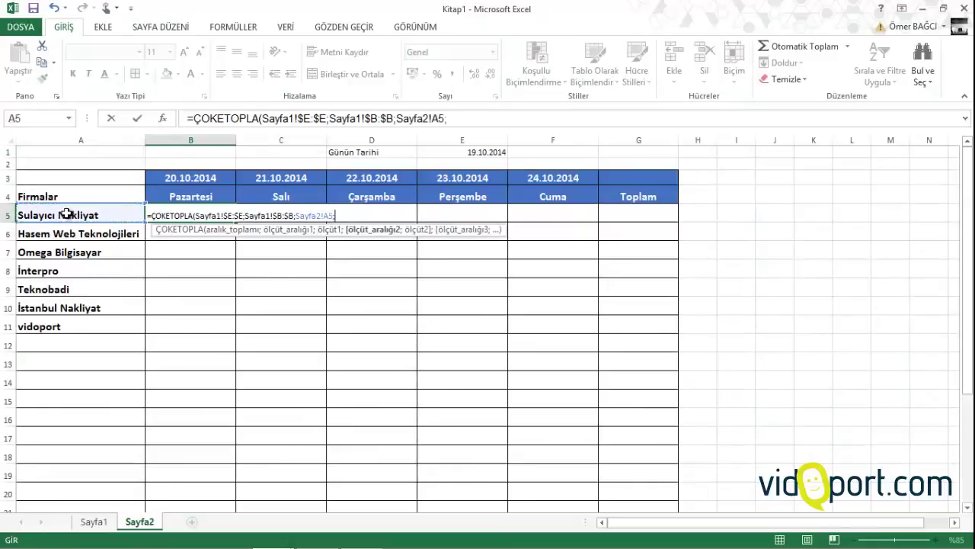
{"action": "left_click", "coordinate": [433, 118]}
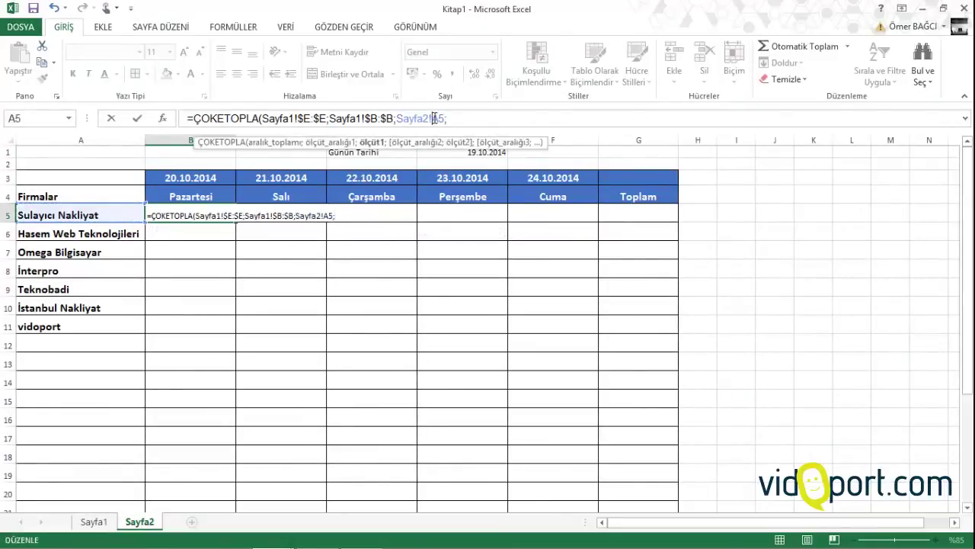
{"action": "key", "text": "F4"}
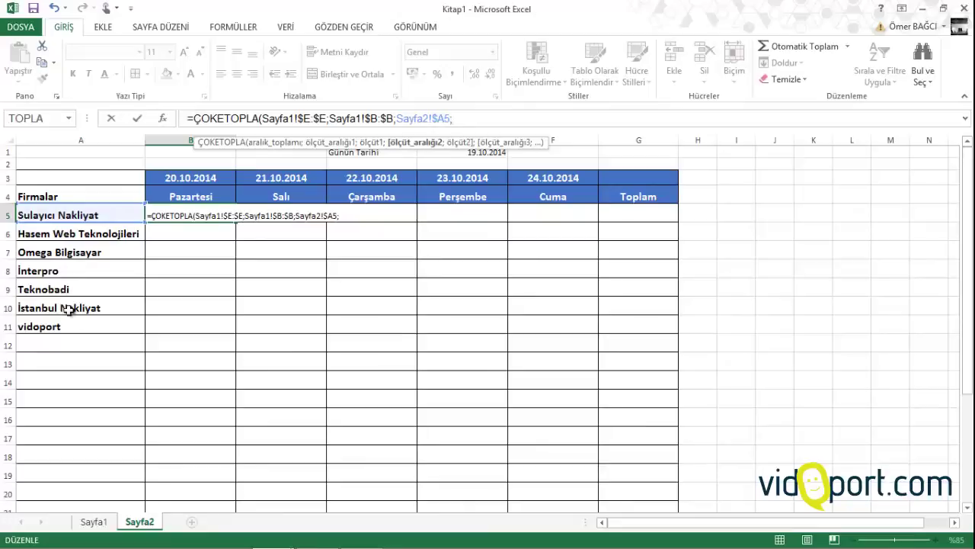
Add date criterion Sayfa1!$C:$C against Sayfa2!B$3 and commit, giving 5925
{"action": "left_click", "coordinate": [384, 214]}
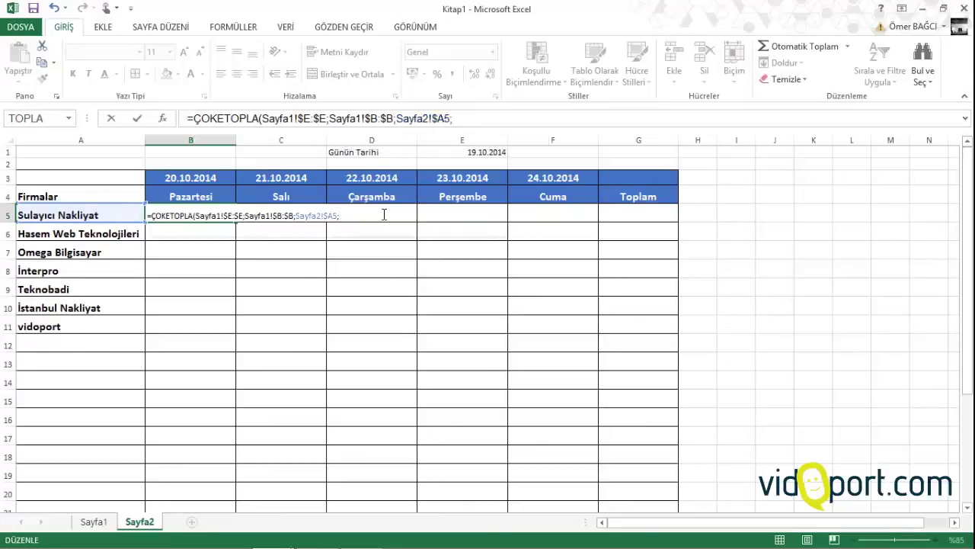
{"action": "left_click", "coordinate": [96, 522]}
{"action": "left_click", "coordinate": [428, 143]}
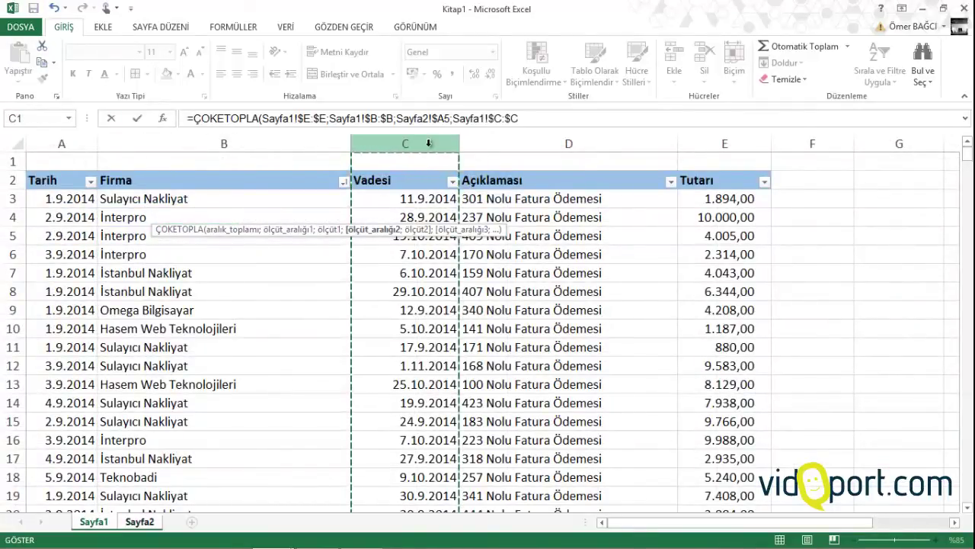
{"action": "type", "text": ";"}
{"action": "left_click", "coordinate": [141, 522]}
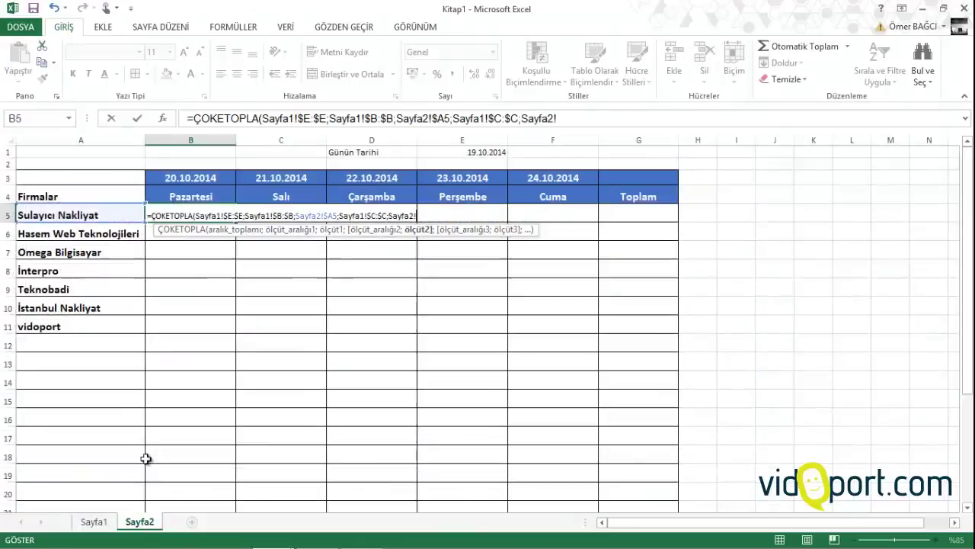
{"action": "left_click", "coordinate": [199, 176]}
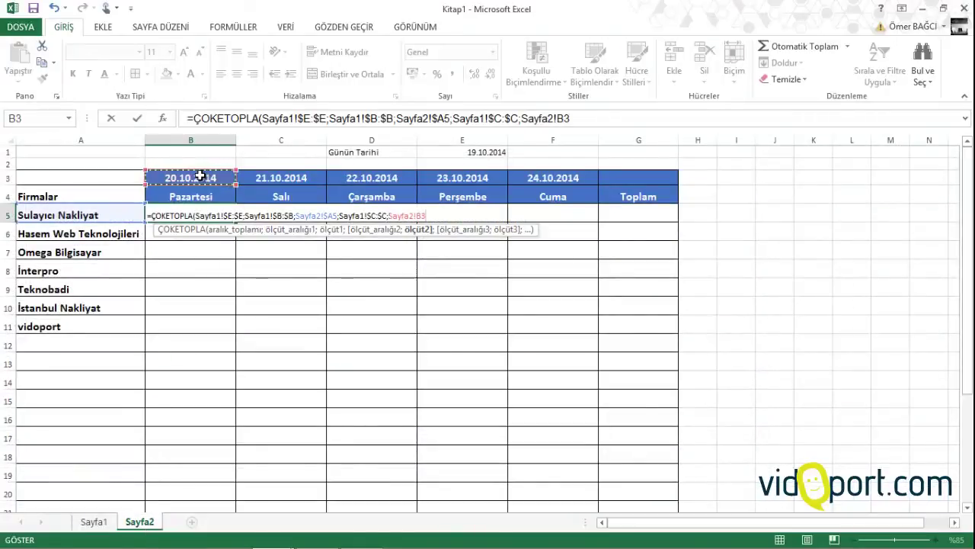
{"action": "key", "text": "F4"}
{"action": "key", "text": "F4"}
{"action": "key", "text": "Return"}
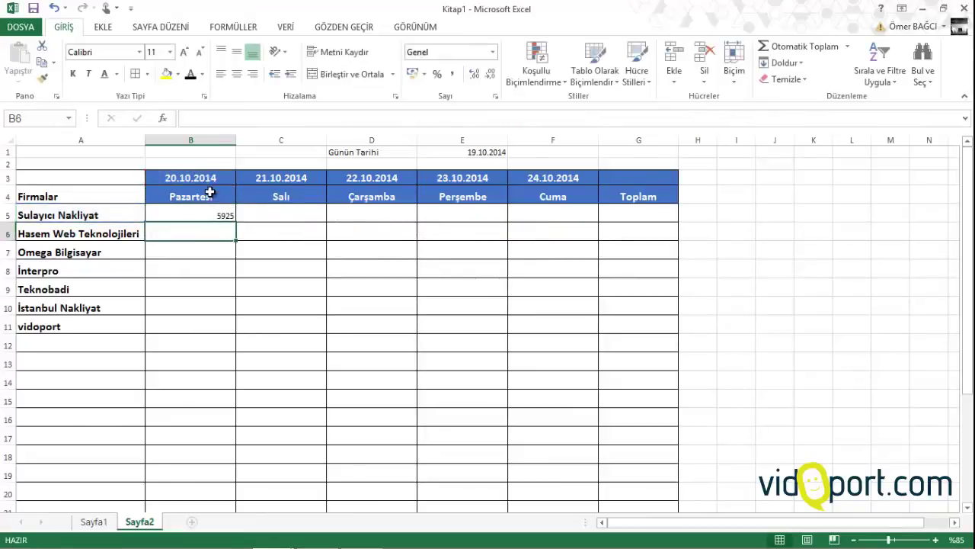
Fill B5's formula across B5:G23, then enlarge the font and apply Finansal format
{"action": "left_click", "coordinate": [211, 213]}
{"action": "mouse_move", "coordinate": [235, 221]}
{"action": "left_mouse_down"}
{"action": "mouse_move", "coordinate": [220, 481]}
{"action": "mouse_move", "coordinate": [212, 473]}
{"action": "left_mouse_up"}
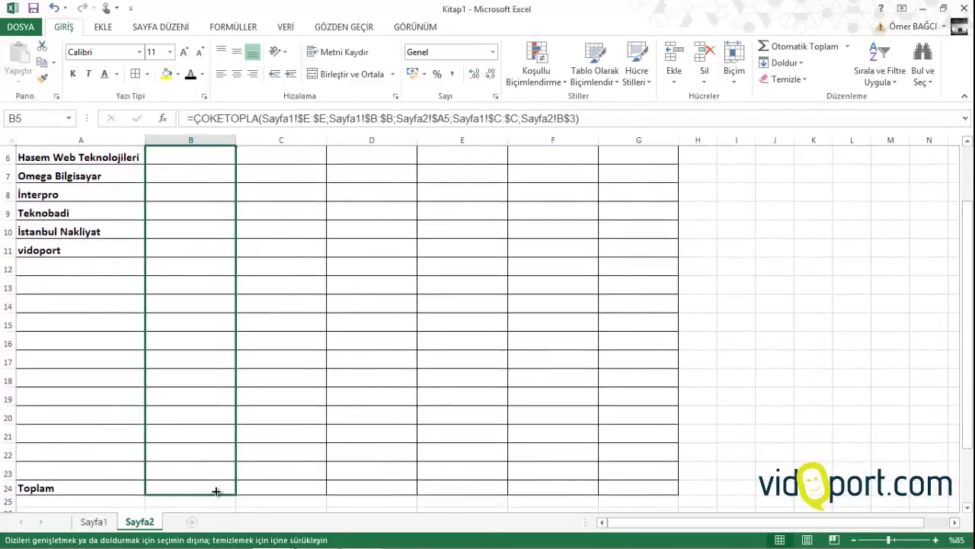
{"action": "scroll", "coordinate": [235, 252], "scroll_direction": "up", "scroll_amount": 2}
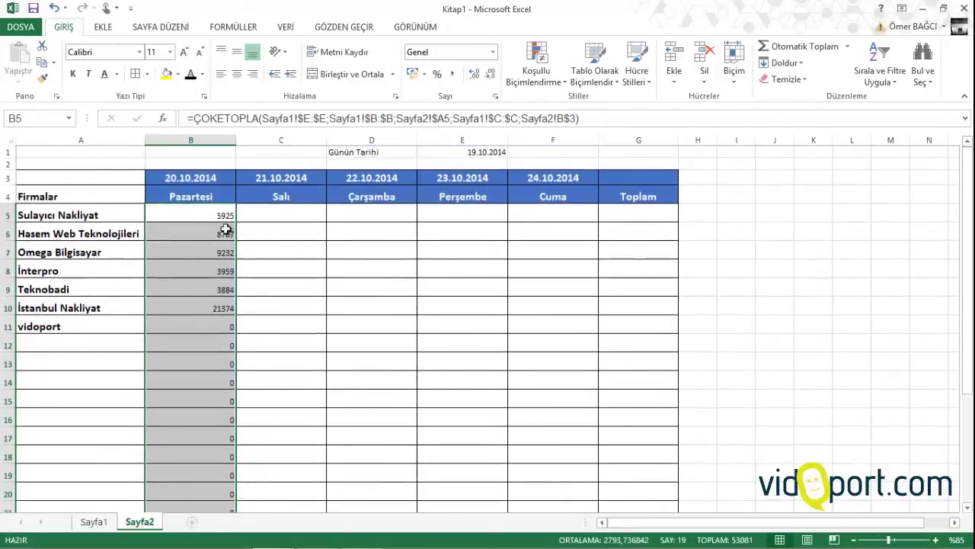
{"action": "scroll", "coordinate": [219, 219], "scroll_direction": "down", "scroll_amount": 2}
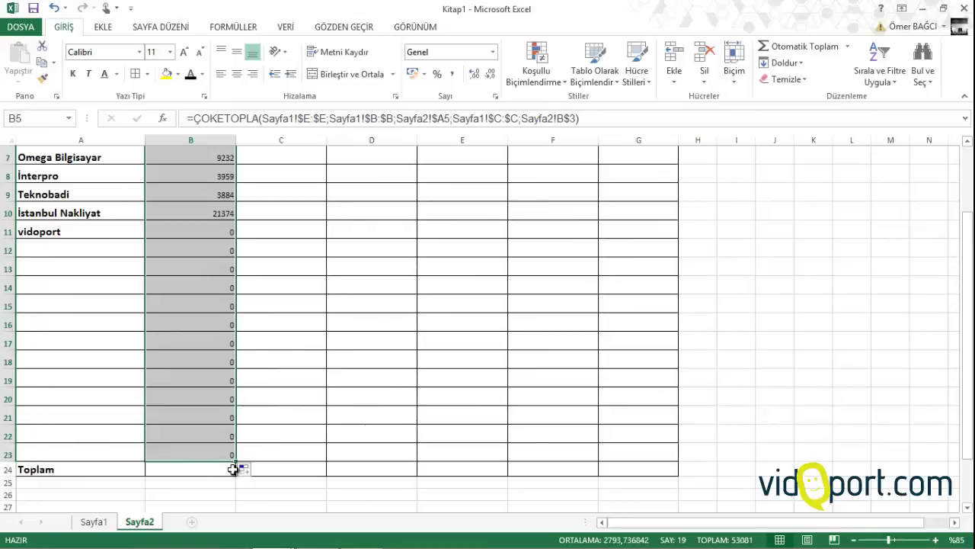
{"action": "left_click_drag", "start_coordinate": [236, 462], "coordinate": [675, 448]}
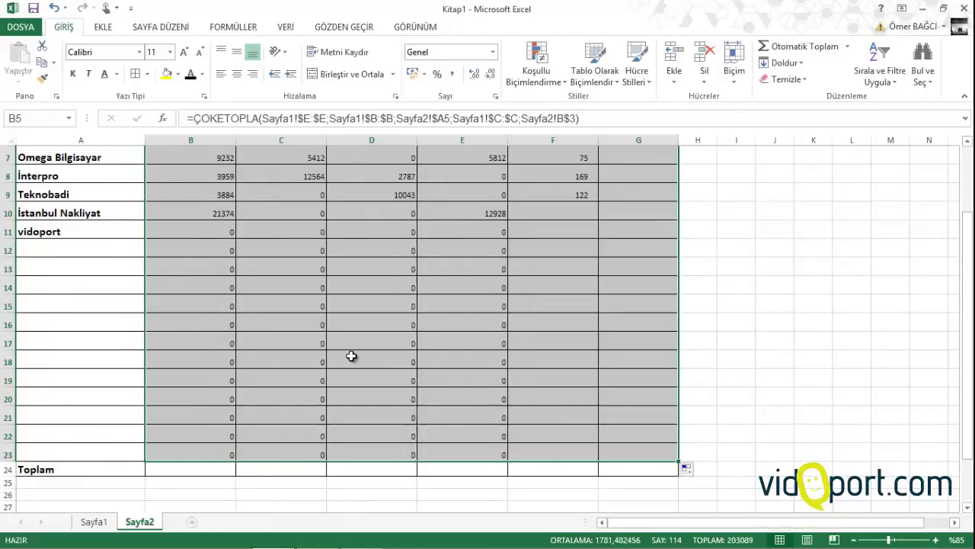
{"action": "scroll", "coordinate": [335, 343], "scroll_direction": "up", "scroll_amount": 2}
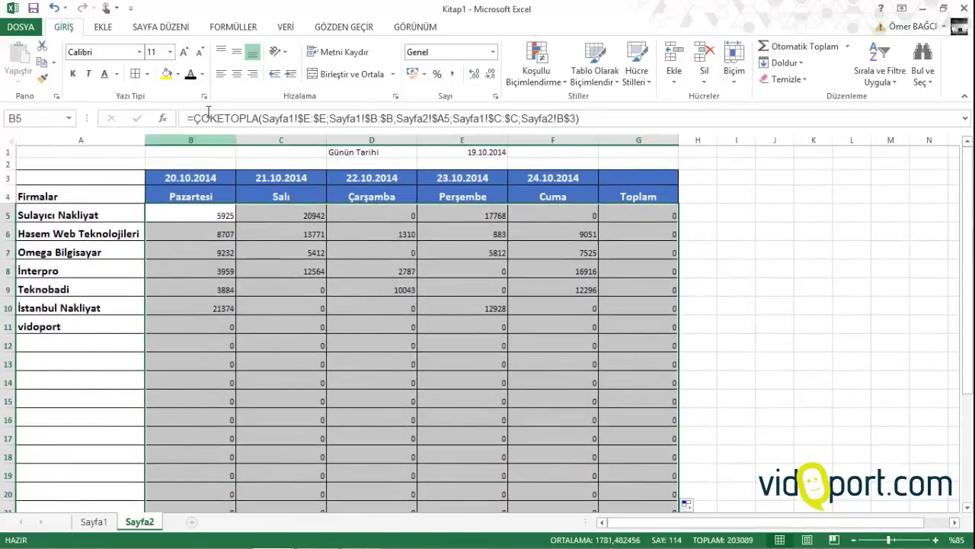
{"action": "left_click", "coordinate": [183, 51]}
{"action": "left_click", "coordinate": [183, 51]}
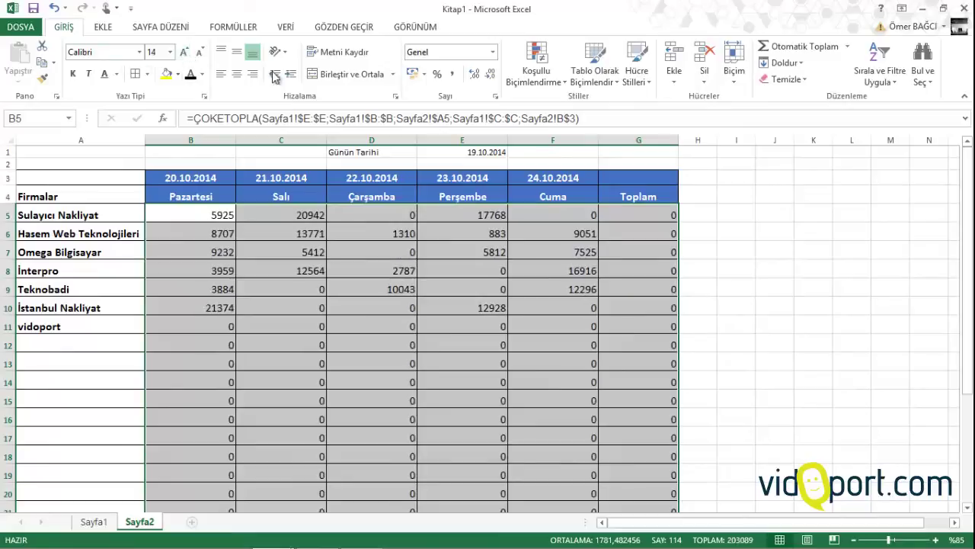
{"action": "left_click", "coordinate": [453, 74]}
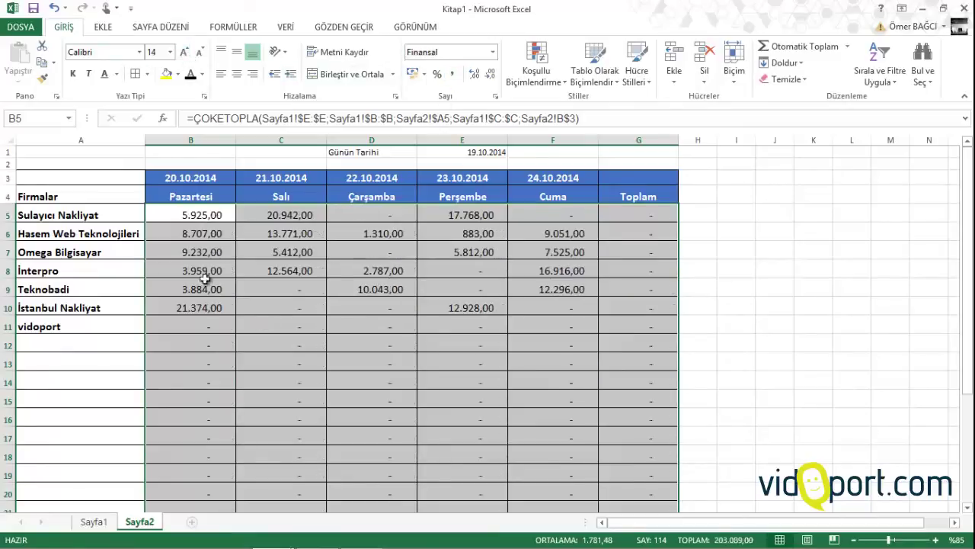
Clear the copied formulas from the Toplam column G5:G24
{"action": "left_click", "coordinate": [632, 239]}
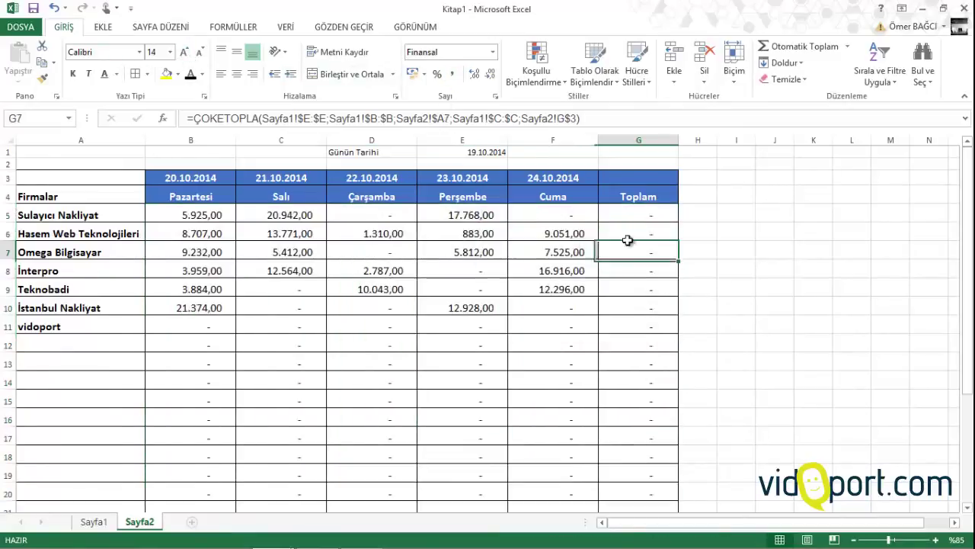
{"action": "mouse_move", "coordinate": [651, 214]}
{"action": "left_mouse_down"}
{"action": "mouse_move", "coordinate": [653, 527]}
{"action": "mouse_move", "coordinate": [649, 509]}
{"action": "left_mouse_up"}
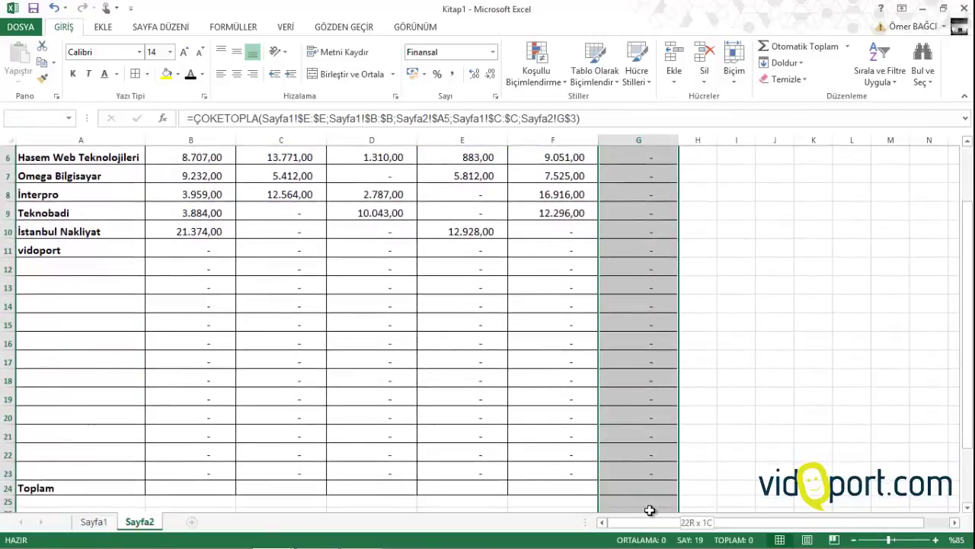
{"action": "key", "text": "Delete"}
{"action": "scroll", "coordinate": [646, 250], "scroll_direction": "up", "scroll_amount": 1}
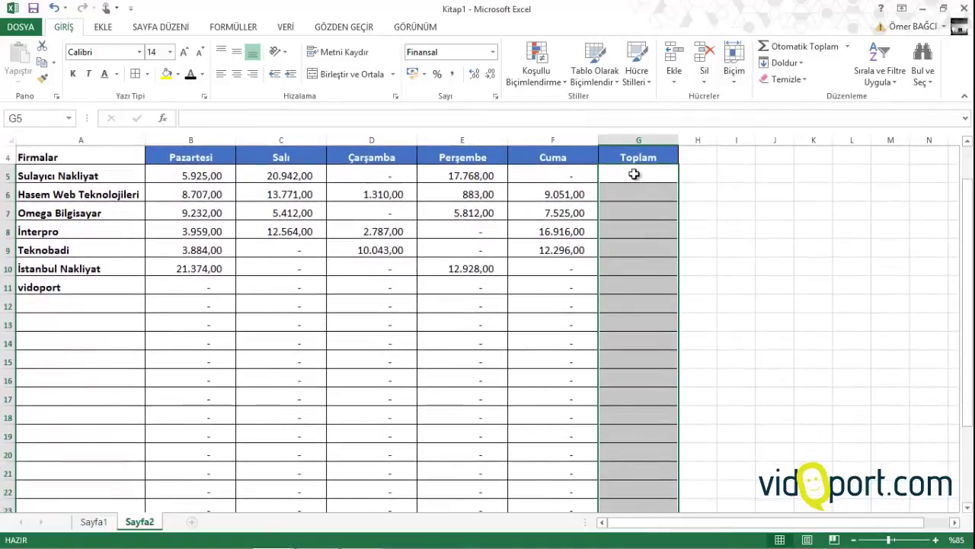
AutoSum B5:F5 into G5 and copy the row total down column G
{"action": "left_click", "coordinate": [632, 174]}
{"action": "left_click", "coordinate": [796, 46]}
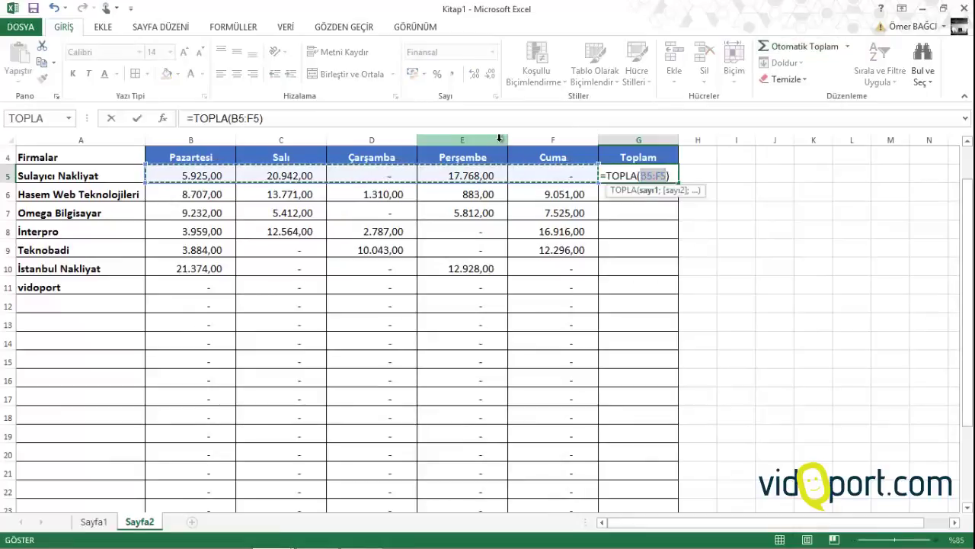
{"action": "key", "text": "Return"}
{"action": "left_click", "coordinate": [659, 177]}
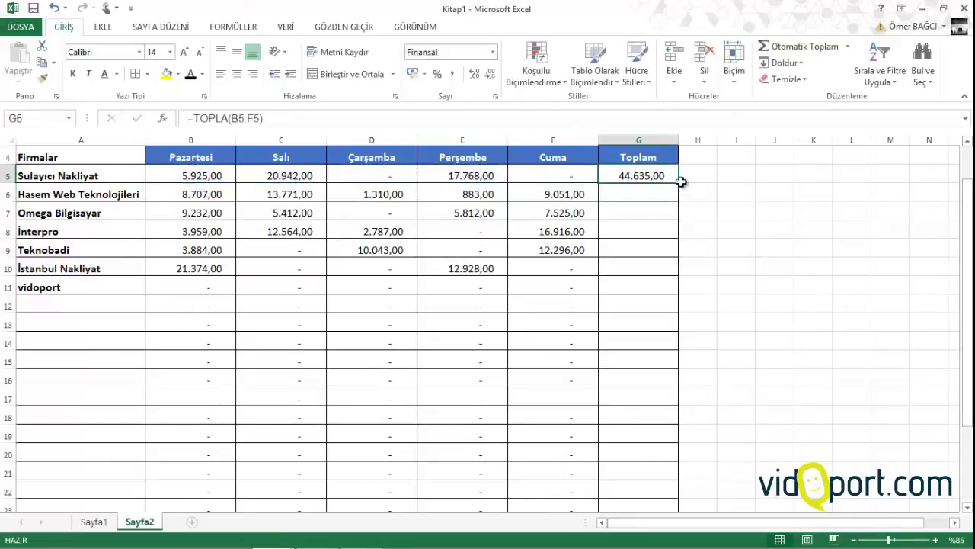
{"action": "double_click", "coordinate": [681, 181]}
{"action": "scroll", "coordinate": [283, 366], "scroll_direction": "down", "scroll_amount": 3}
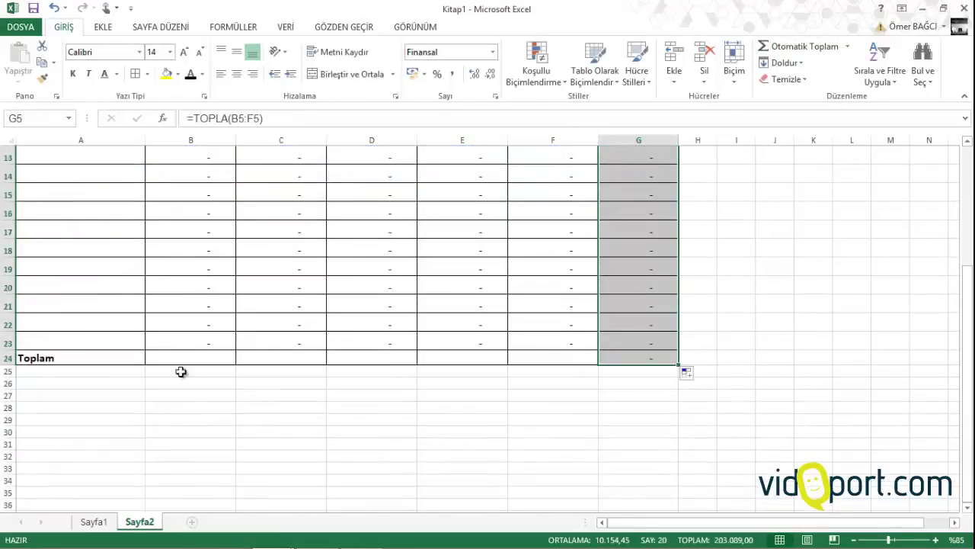
AutoSum column B into B24, fill it across to G24, and enlarge the font
{"action": "left_click", "coordinate": [181, 362]}
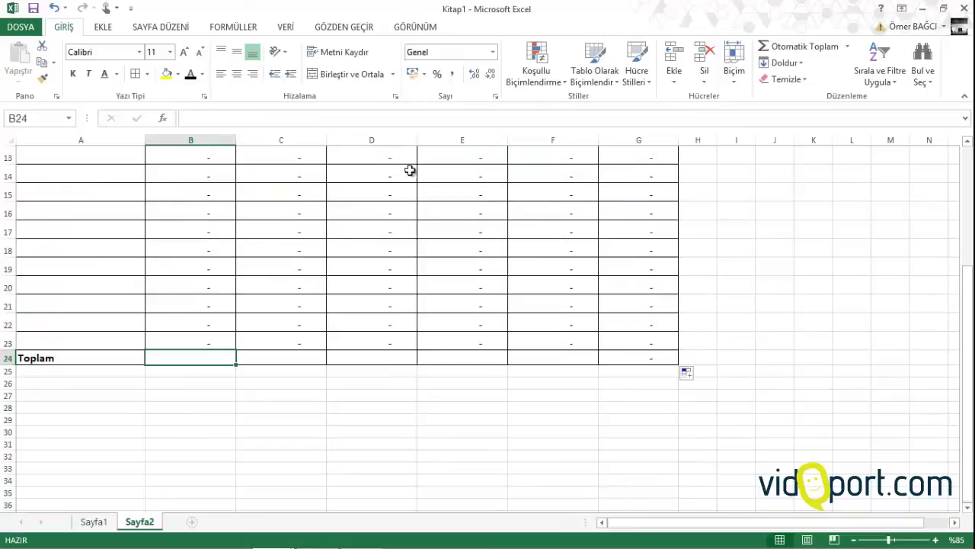
{"action": "left_click", "coordinate": [808, 47]}
{"action": "key", "text": "Return"}
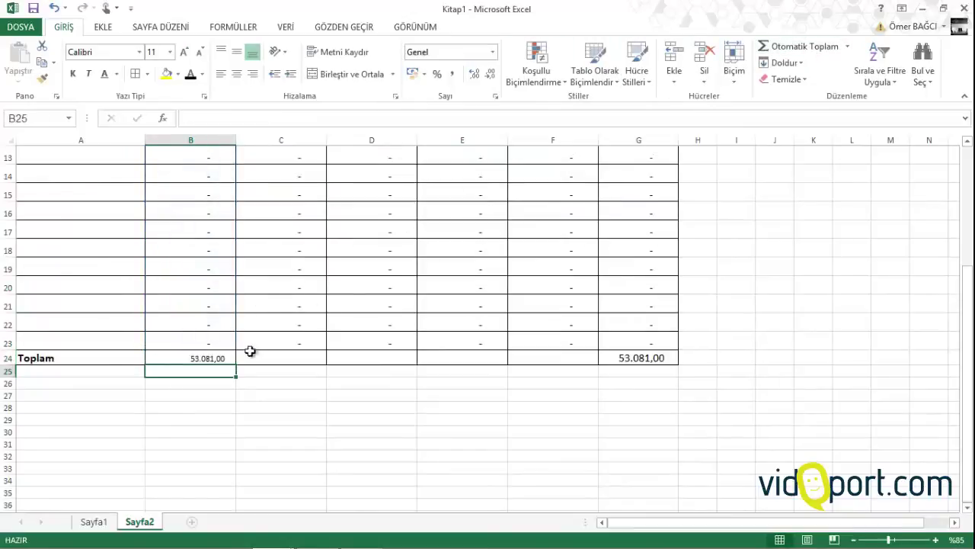
{"action": "left_click", "coordinate": [223, 360]}
{"action": "left_click_drag", "start_coordinate": [237, 365], "coordinate": [666, 368]}
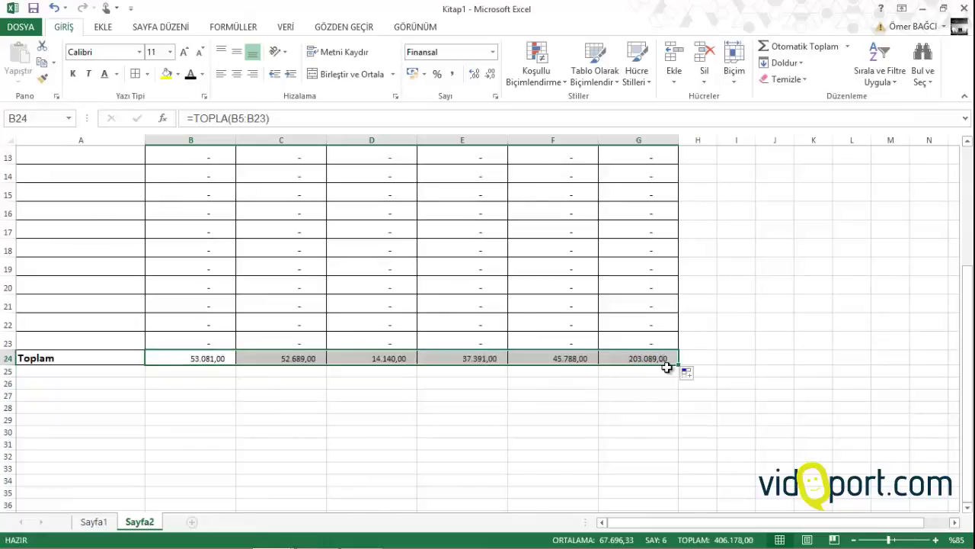
{"action": "left_click", "coordinate": [184, 51]}
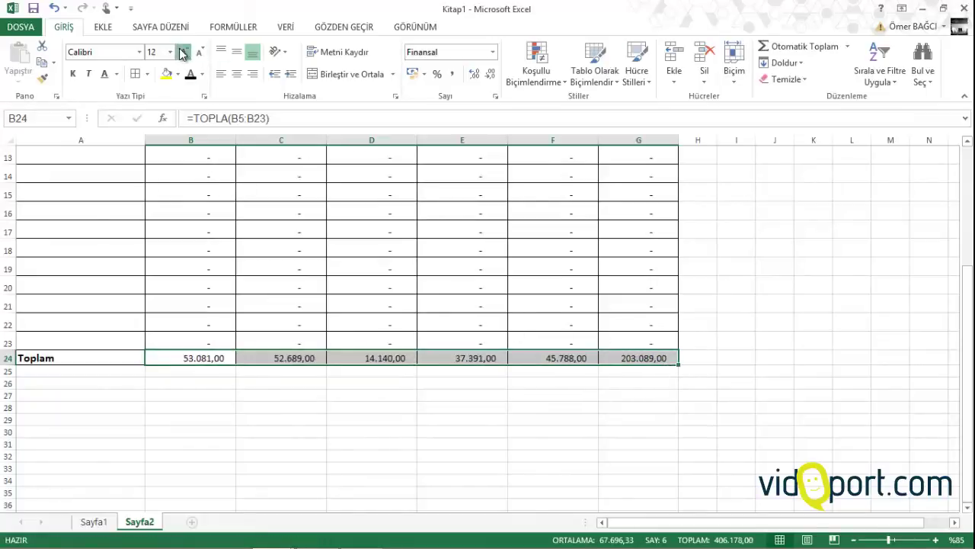
{"action": "left_click", "coordinate": [184, 51]}
Apply the Çıkış cell style to A24:G24 and raise the font to 14
{"action": "left_click_drag", "start_coordinate": [72, 366], "coordinate": [655, 365]}
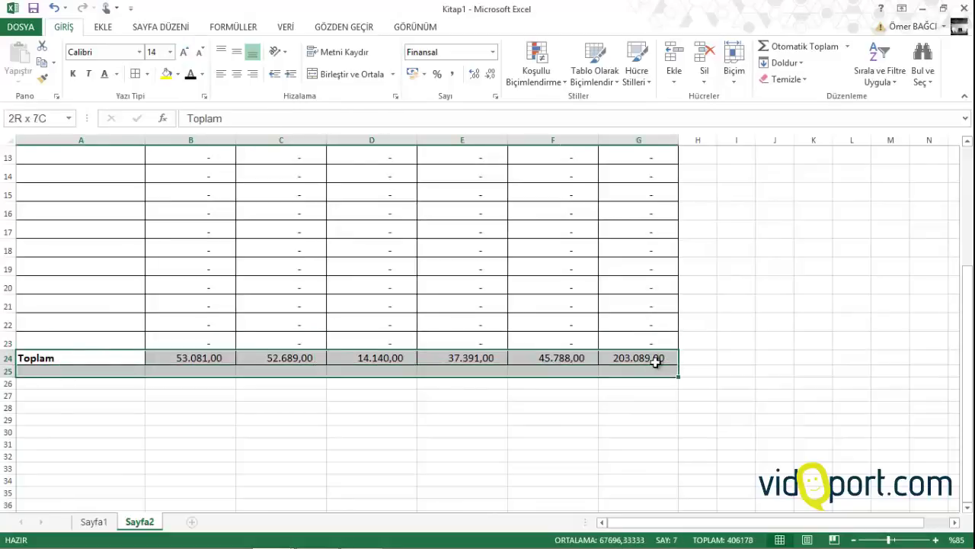
{"action": "left_click", "coordinate": [637, 65]}
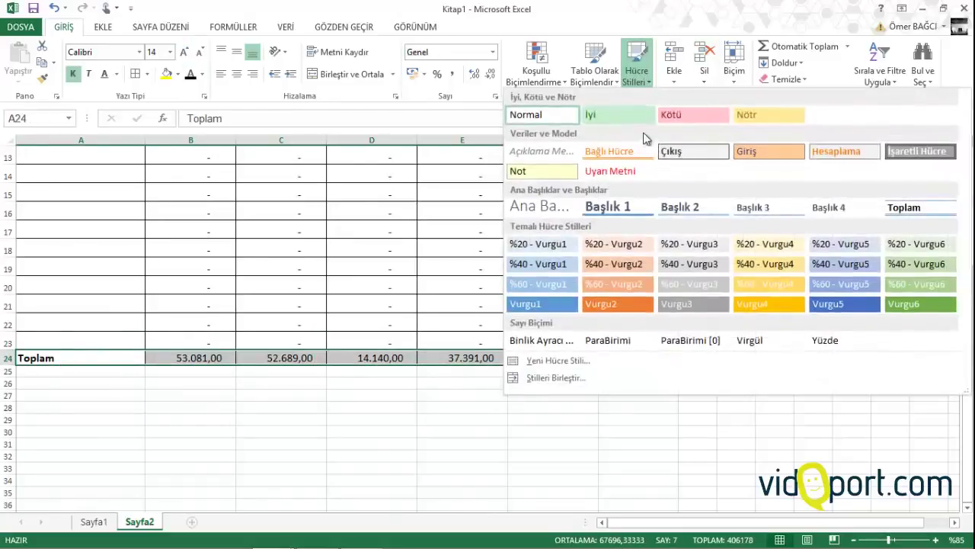
{"action": "left_click", "coordinate": [707, 153]}
{"action": "left_click", "coordinate": [183, 52]}
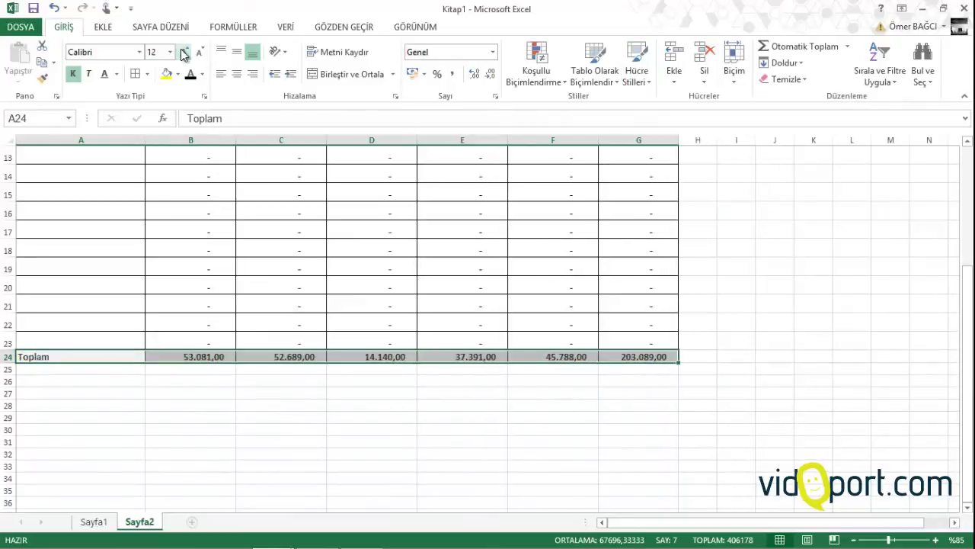
{"action": "left_click", "coordinate": [183, 52]}
Give the Toplam column G3:G25 the Çıkış cell style and a larger font
{"action": "scroll", "coordinate": [267, 305], "scroll_direction": "up", "scroll_amount": 4}
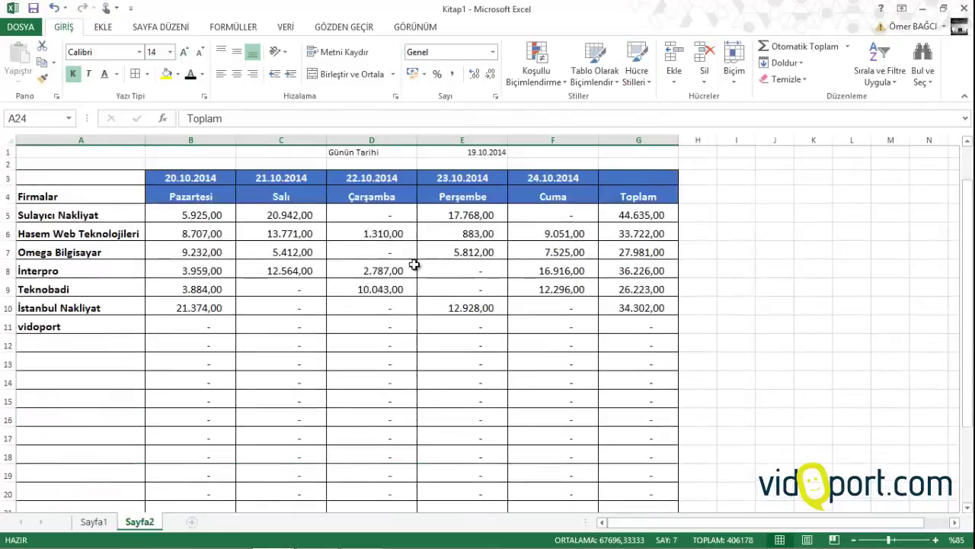
{"action": "left_click_drag", "start_coordinate": [654, 184], "coordinate": [650, 495]}
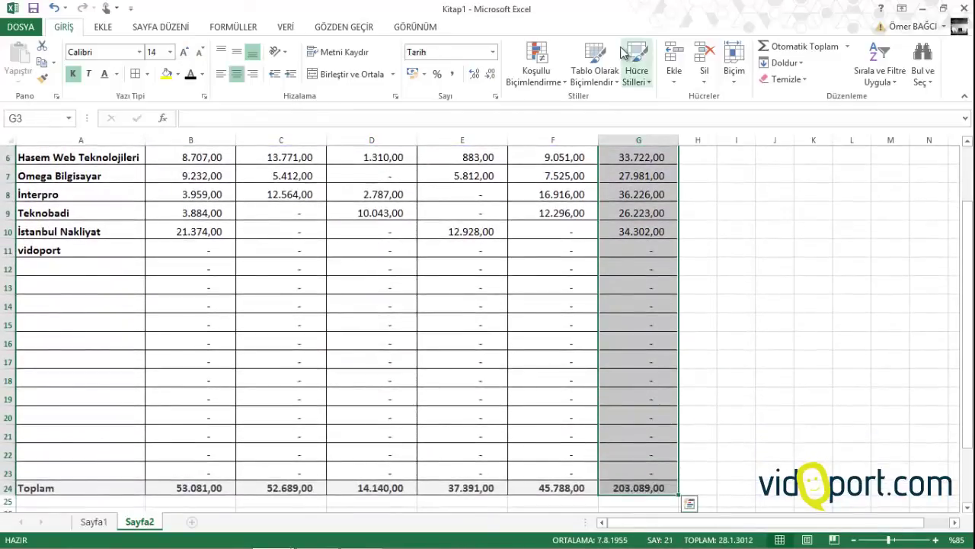
{"action": "left_click", "coordinate": [637, 72]}
{"action": "left_click", "coordinate": [671, 151]}
{"action": "scroll", "coordinate": [686, 146], "scroll_direction": "up", "scroll_amount": 1}
{"action": "scroll", "coordinate": [685, 145], "scroll_direction": "up", "scroll_amount": 1}
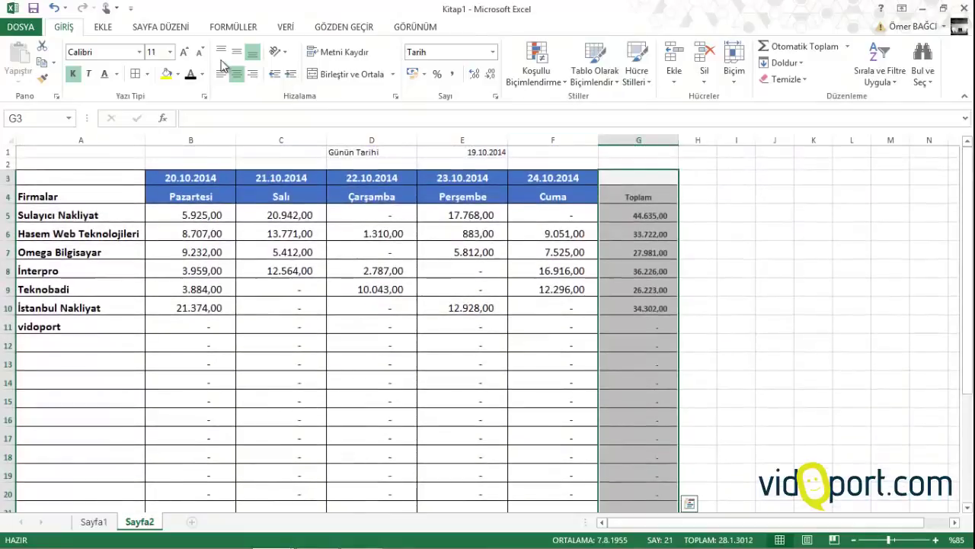
{"action": "left_click", "coordinate": [187, 52]}
Copy D3's blue header formatting onto the Günün Tarihi label and date in D1:E1
{"action": "left_click", "coordinate": [174, 290]}
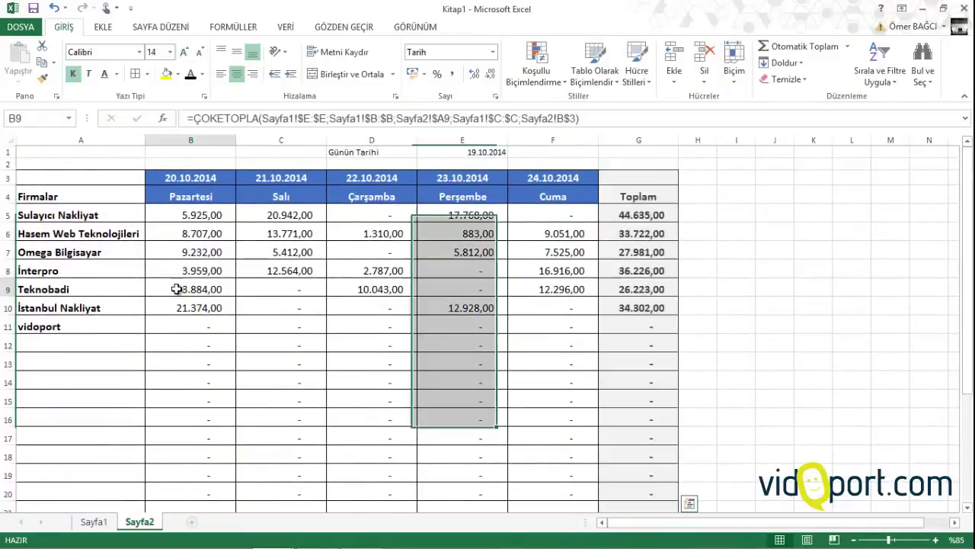
{"action": "left_click", "coordinate": [192, 179]}
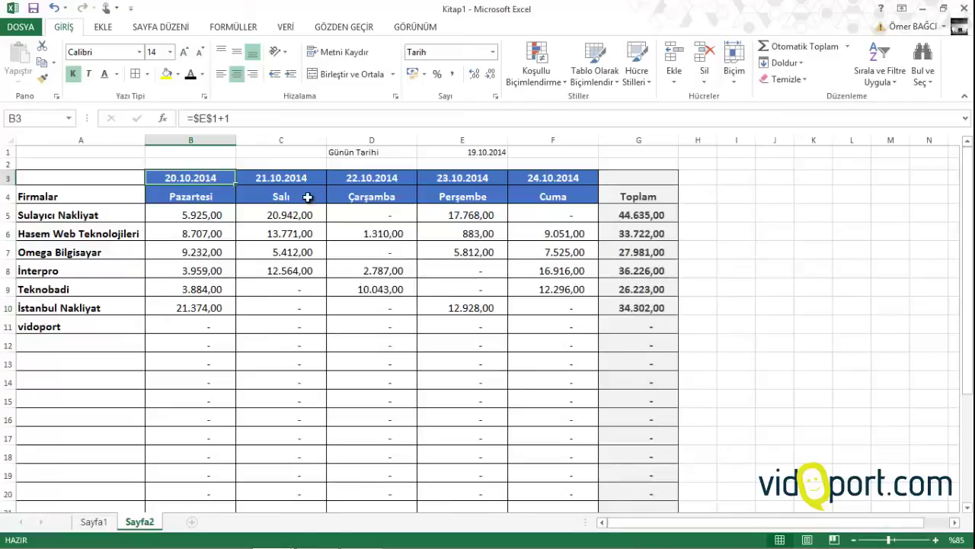
{"action": "left_click", "coordinate": [364, 174]}
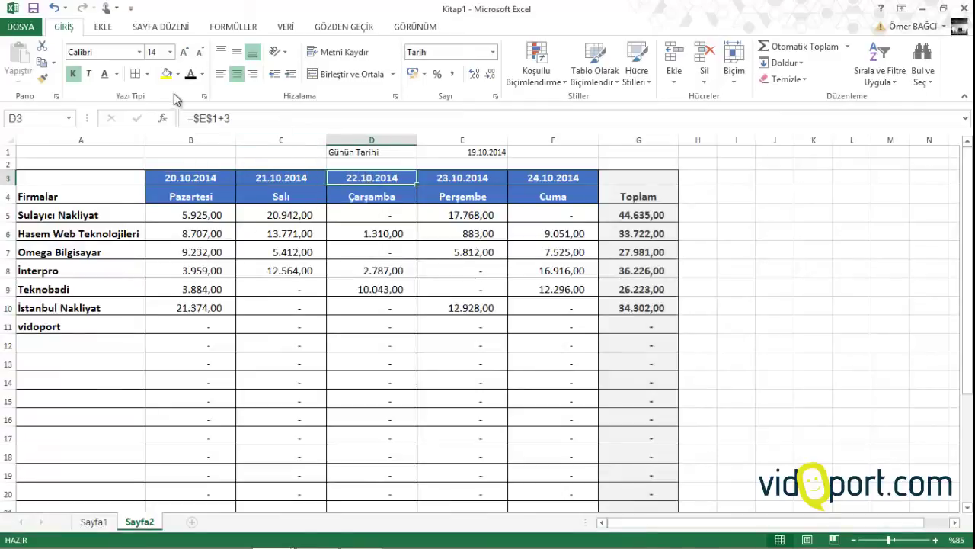
{"action": "left_click", "coordinate": [43, 77]}
{"action": "mouse_move", "coordinate": [411, 150]}
{"action": "left_mouse_down"}
{"action": "mouse_move", "coordinate": [462, 150]}
{"action": "mouse_move", "coordinate": [428, 140]}
{"action": "mouse_move", "coordinate": [453, 153]}
{"action": "left_mouse_up"}
{"action": "left_click", "coordinate": [419, 150]}
Review the date, weekday and sales formulas, ending with today's-date formula in E1
{"action": "left_click", "coordinate": [377, 236]}
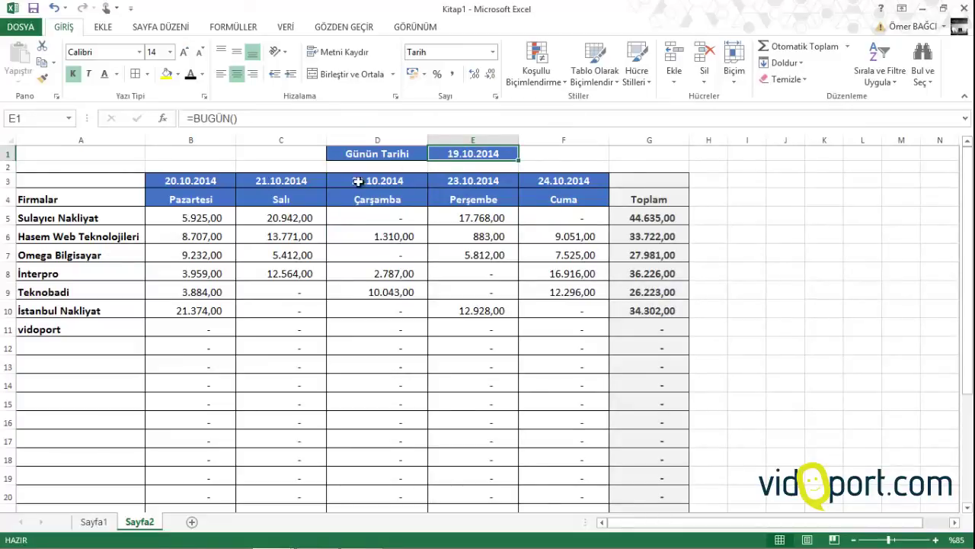
{"action": "left_click_drag", "start_coordinate": [187, 186], "coordinate": [586, 192]}
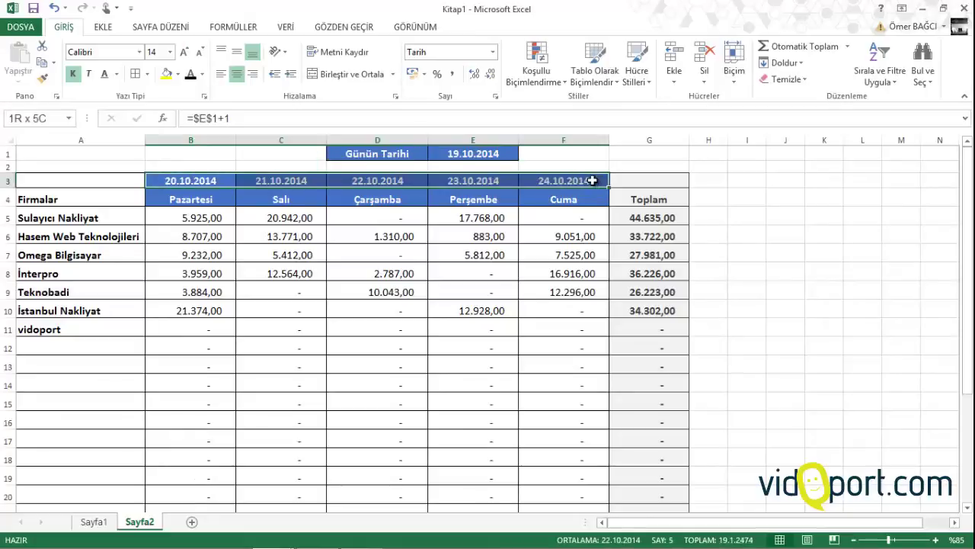
{"action": "left_click", "coordinate": [475, 193]}
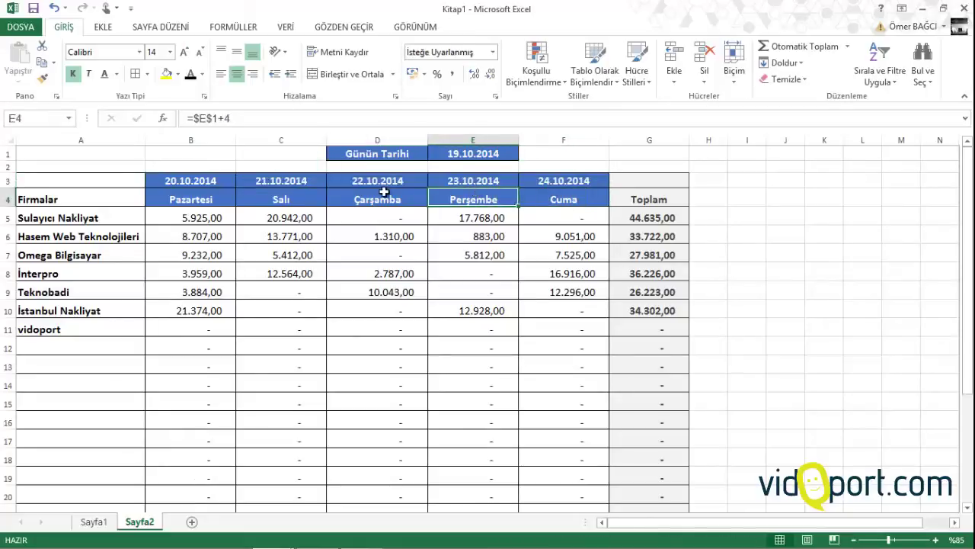
{"action": "left_click", "coordinate": [383, 192]}
{"action": "left_click", "coordinate": [293, 196]}
{"action": "left_click", "coordinate": [227, 200]}
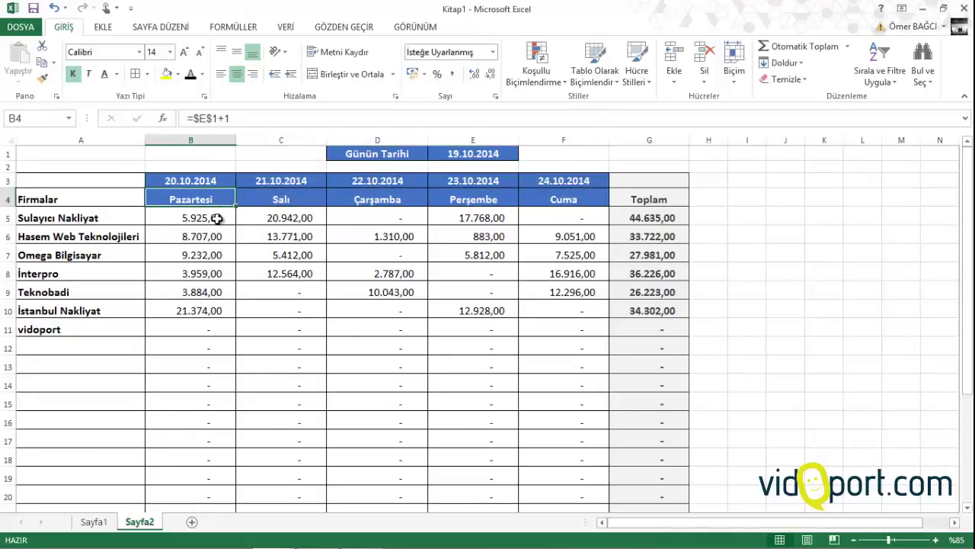
{"action": "left_click", "coordinate": [217, 219]}
{"action": "left_click", "coordinate": [221, 275]}
{"action": "left_click", "coordinate": [217, 312]}
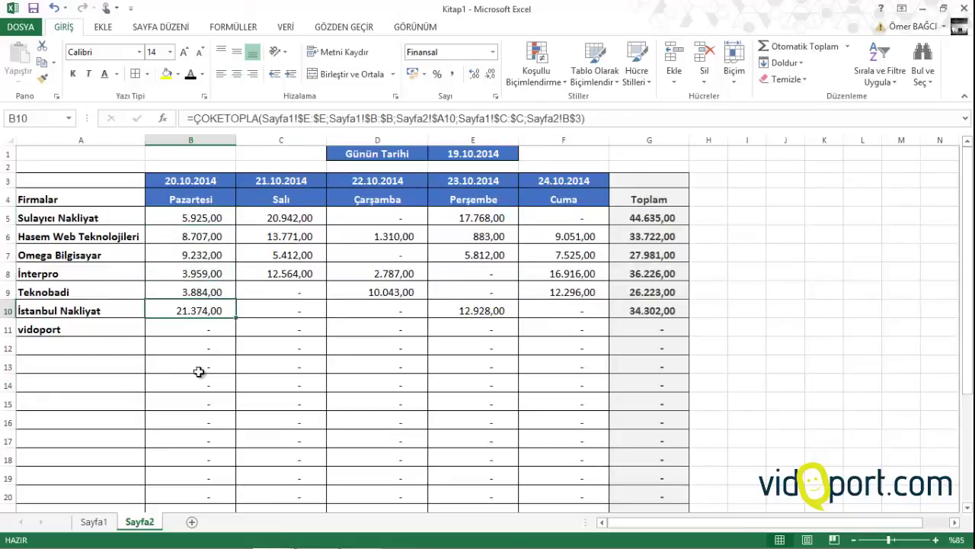
{"action": "left_click", "coordinate": [460, 156]}
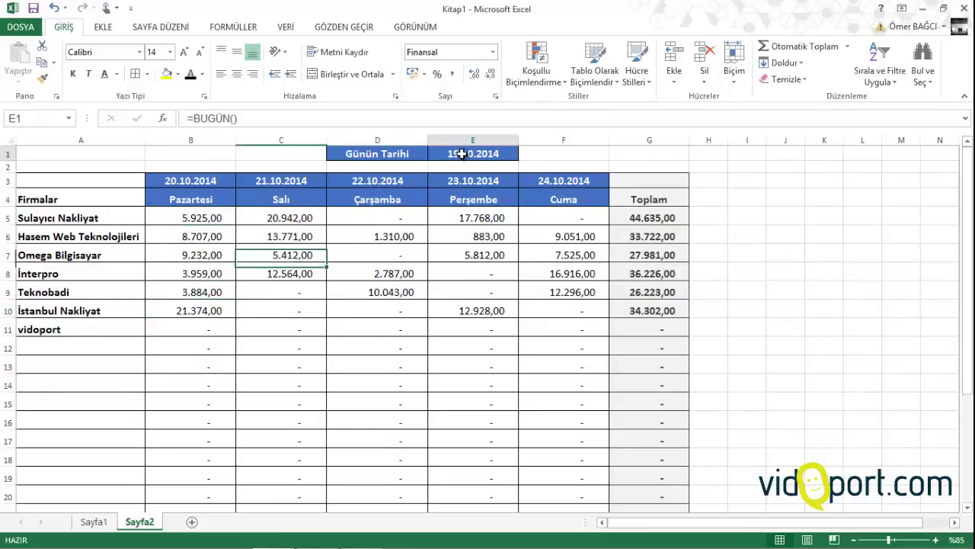
Remove all cell borders from the table body A3:G23
{"action": "scroll", "coordinate": [462, 154], "scroll_direction": "up", "scroll_amount": 1, "text": "ctrl"}
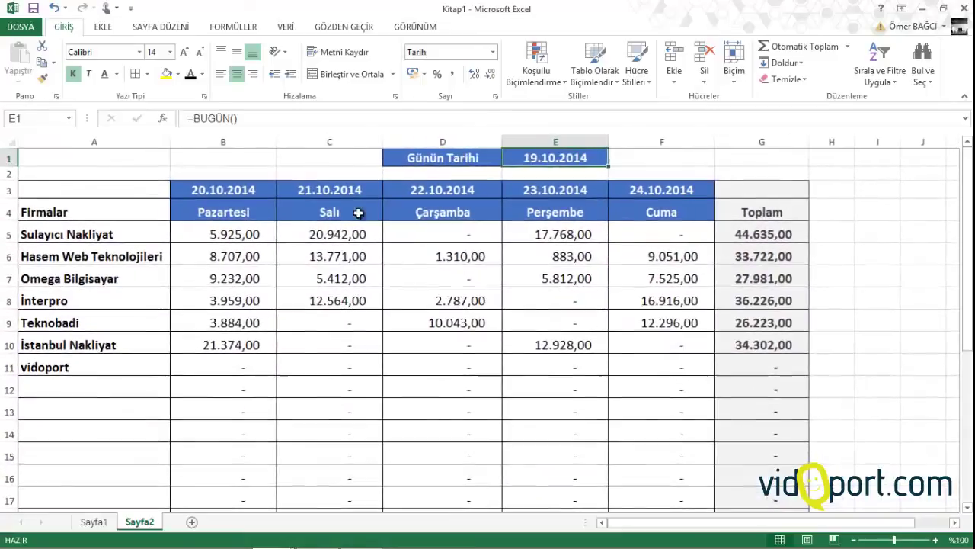
{"action": "mouse_move", "coordinate": [137, 184]}
{"action": "left_mouse_down"}
{"action": "mouse_move", "coordinate": [749, 474]}
{"action": "mouse_move", "coordinate": [749, 505]}
{"action": "left_mouse_up"}
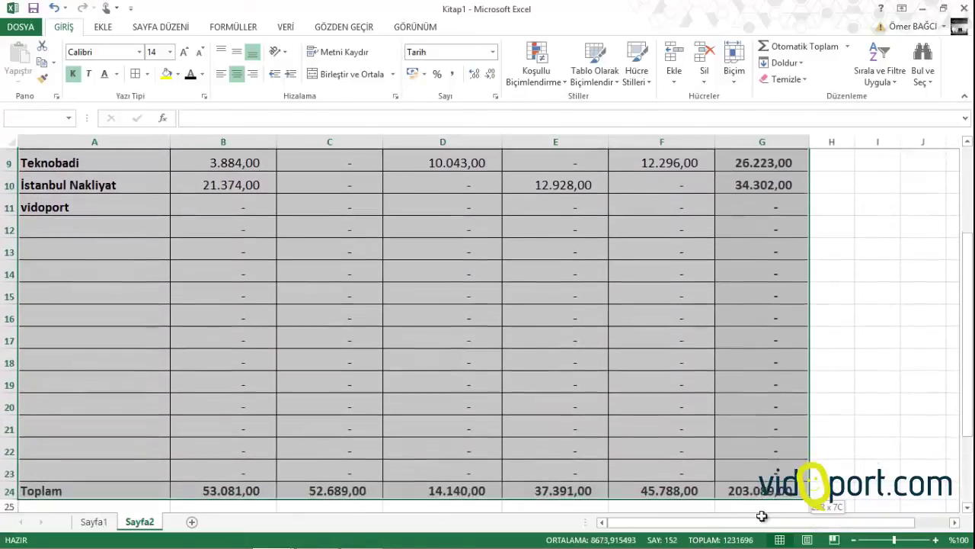
{"action": "left_click", "coordinate": [146, 74]}
{"action": "left_click", "coordinate": [168, 182]}
{"action": "scroll", "coordinate": [168, 305], "scroll_direction": "up", "scroll_amount": 3}
{"action": "left_click", "coordinate": [138, 276]}
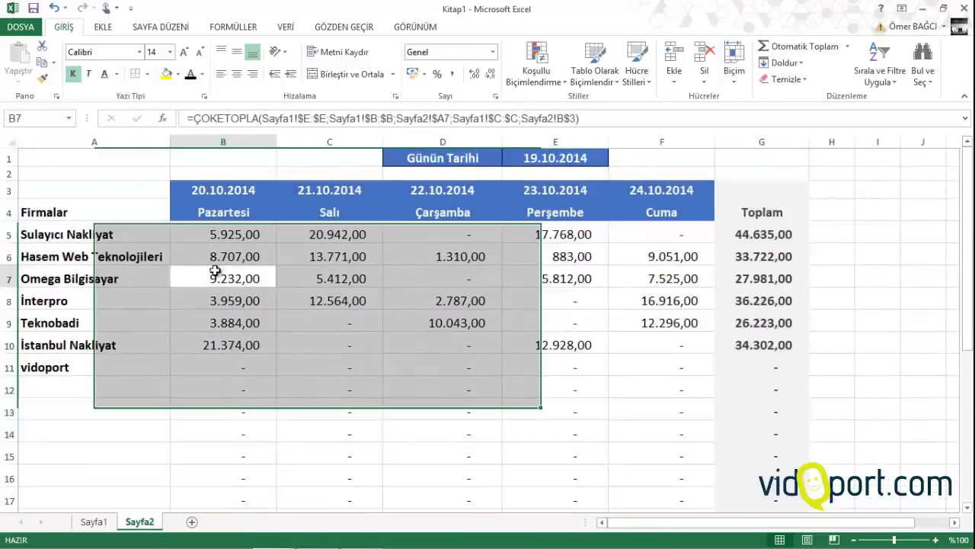
Add a thick bottom border under the header rows A3:G4
{"action": "left_click_drag", "start_coordinate": [66, 191], "coordinate": [746, 222]}
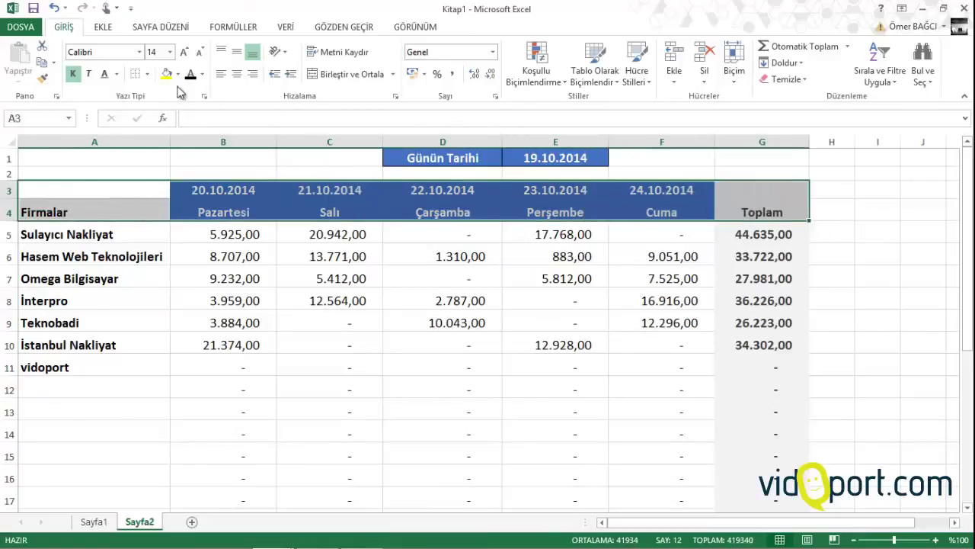
{"action": "left_click", "coordinate": [146, 74]}
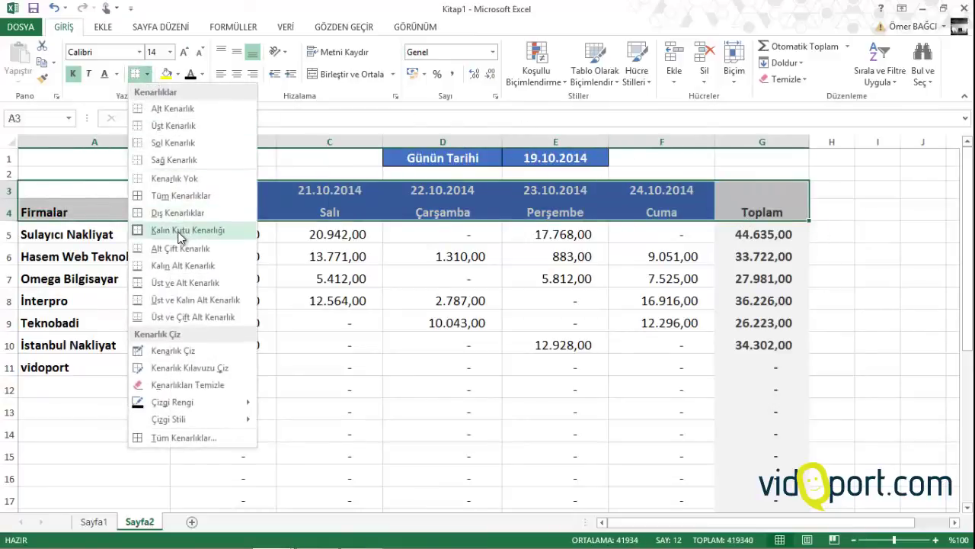
{"action": "left_click", "coordinate": [174, 268]}
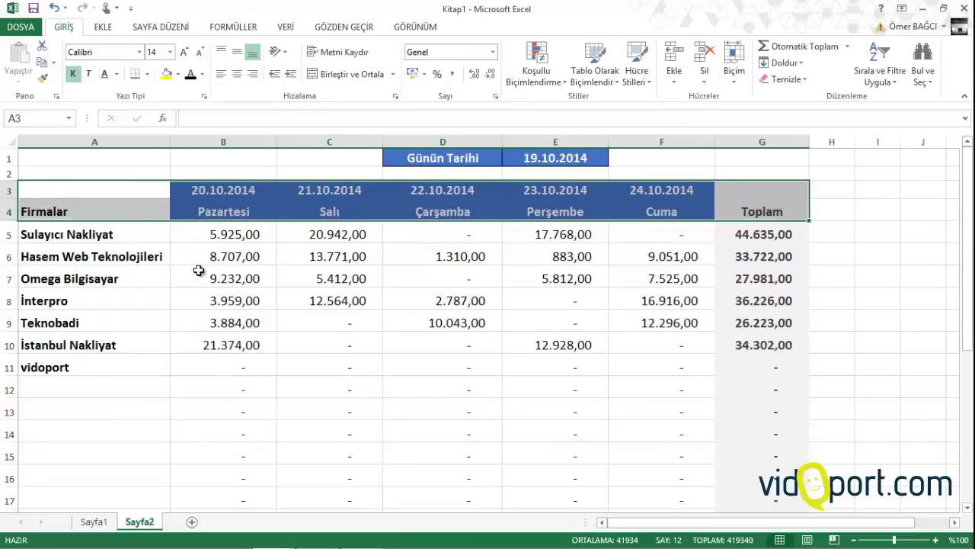
{"action": "left_click", "coordinate": [200, 276]}
Widen column F slightly, review the date headings and row 6 values, then select the sales range
{"action": "left_click", "coordinate": [286, 286]}
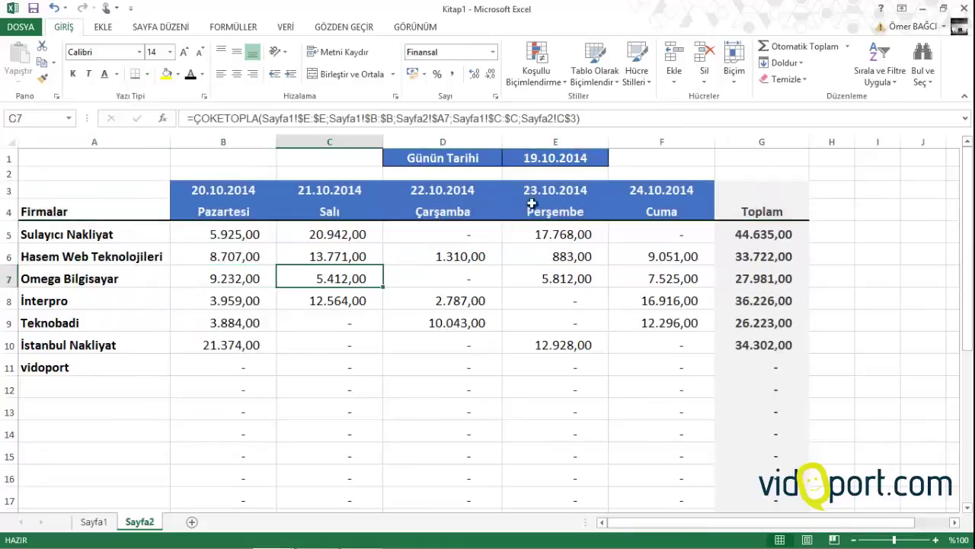
{"action": "left_click_drag", "start_coordinate": [610, 142], "coordinate": [618, 141]}
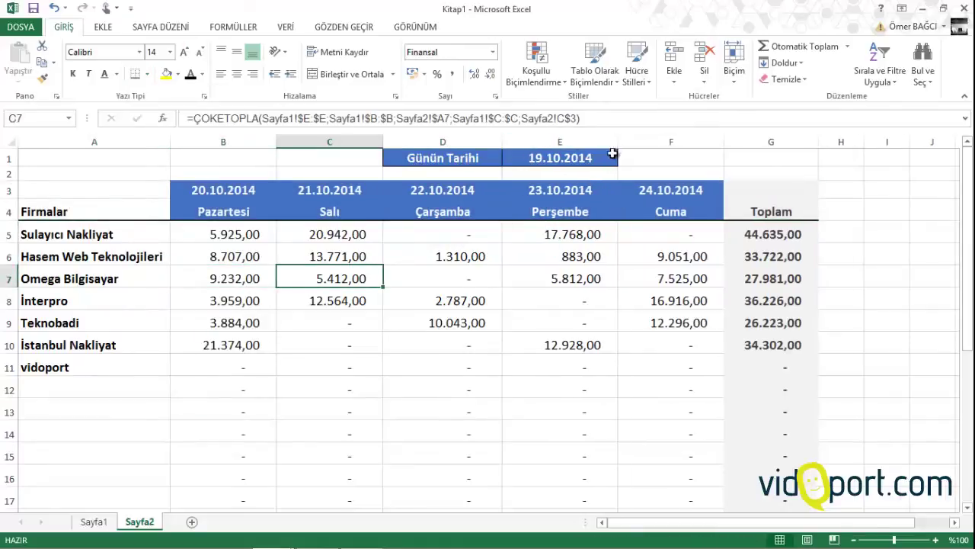
{"action": "left_click", "coordinate": [548, 271]}
{"action": "left_click", "coordinate": [468, 158]}
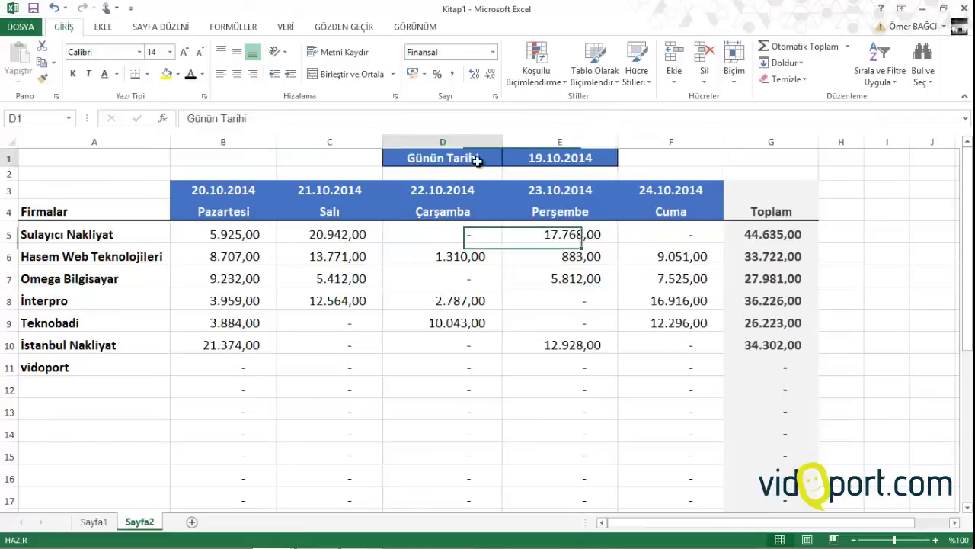
{"action": "left_click", "coordinate": [564, 159]}
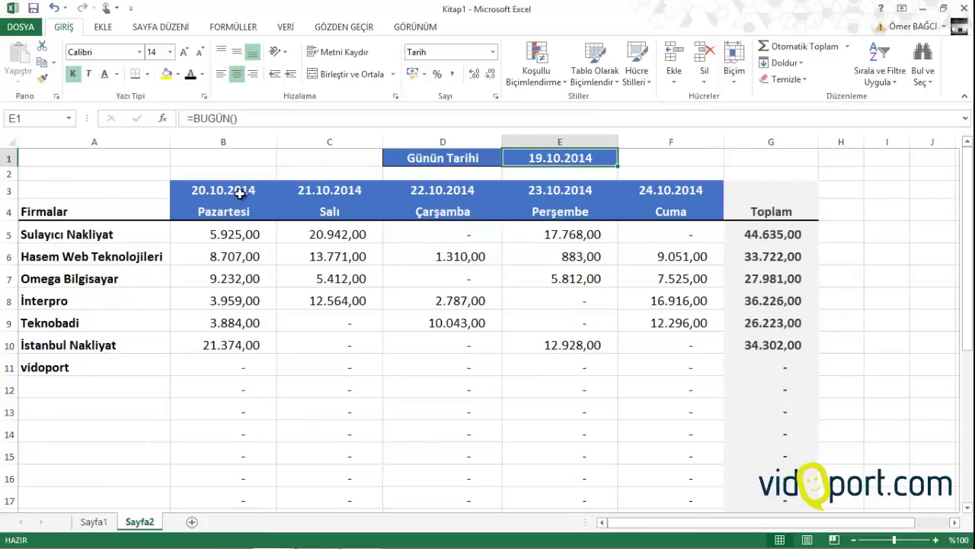
{"action": "left_click_drag", "start_coordinate": [239, 190], "coordinate": [647, 190]}
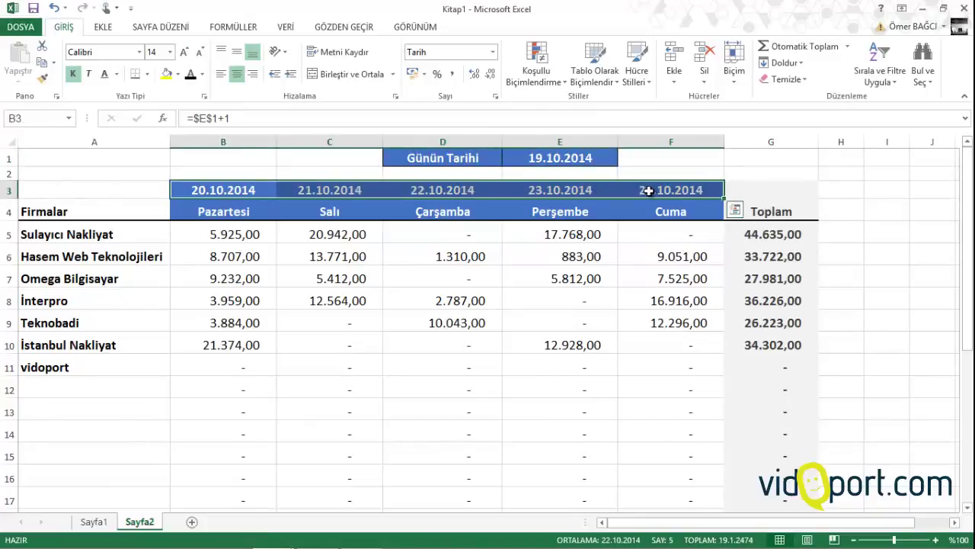
{"action": "left_click", "coordinate": [299, 250]}
{"action": "left_click", "coordinate": [233, 249]}
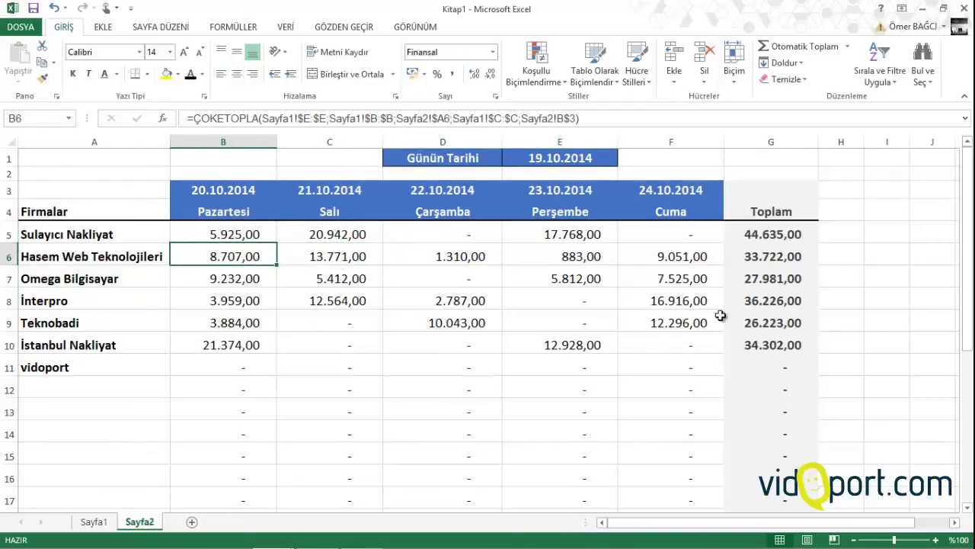
{"action": "left_click", "coordinate": [626, 253]}
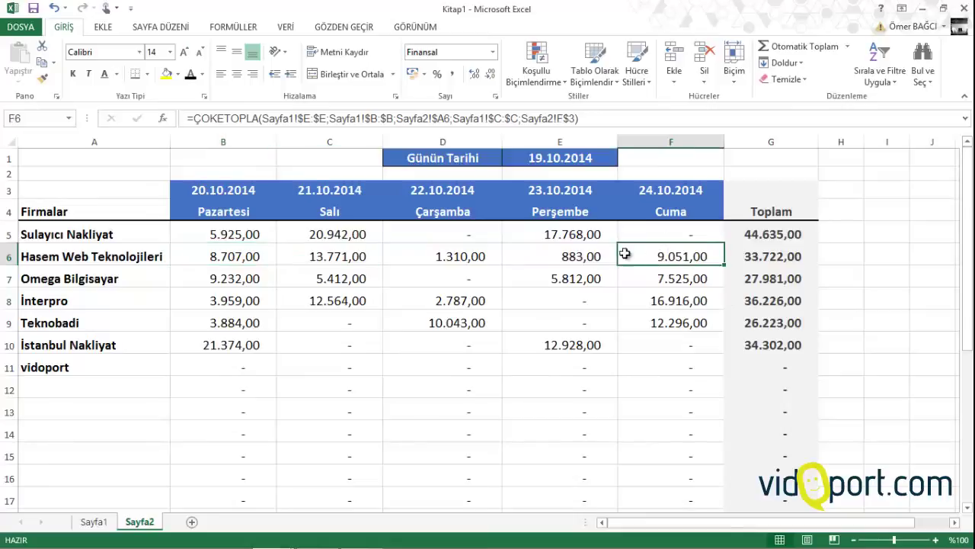
{"action": "mouse_move", "coordinate": [217, 233]}
{"action": "left_mouse_down"}
{"action": "mouse_move", "coordinate": [672, 542]}
{"action": "mouse_move", "coordinate": [644, 469]}
{"action": "left_mouse_up"}
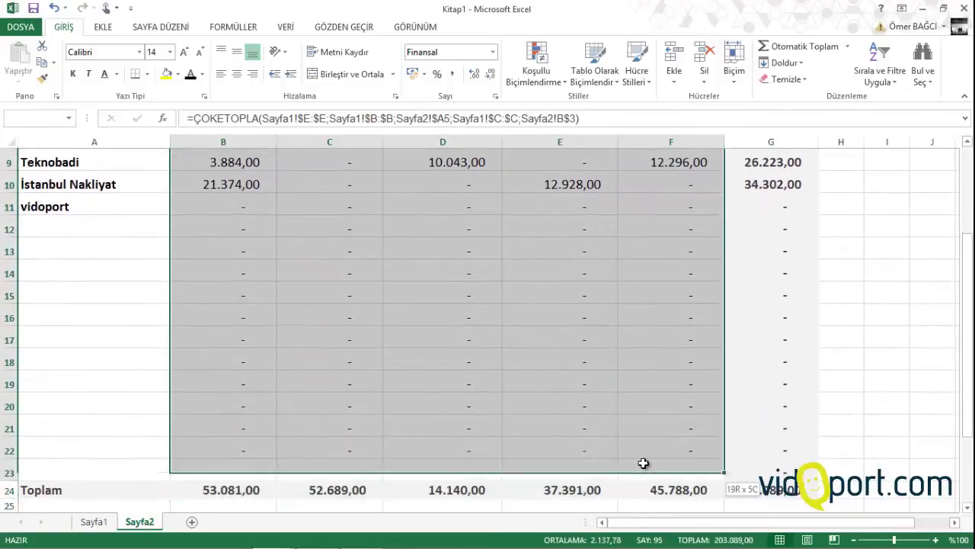
Apply an İlk 10 Öğe rule highlighting the top 3 sales values in light red fill
{"action": "left_click", "coordinate": [536, 72]}
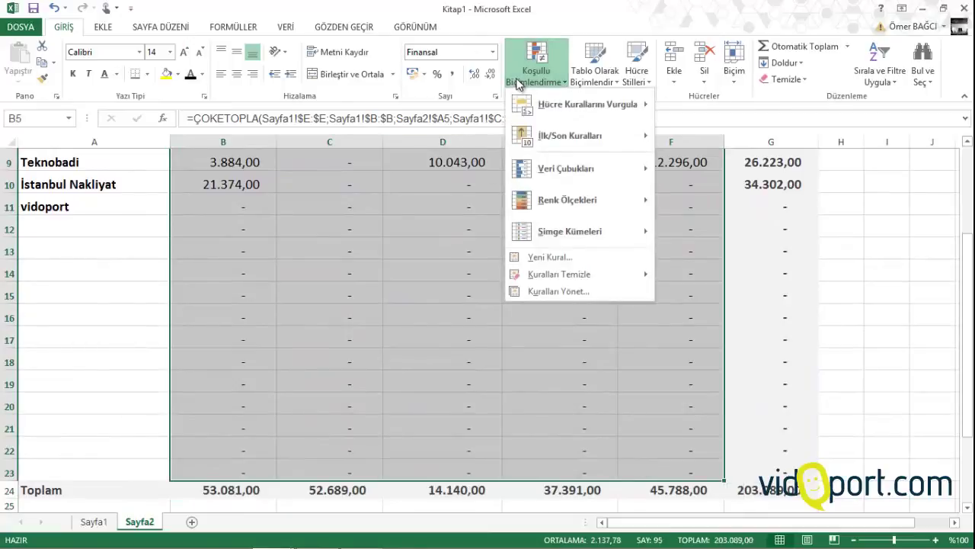
{"action": "mouse_move", "coordinate": [532, 112]}
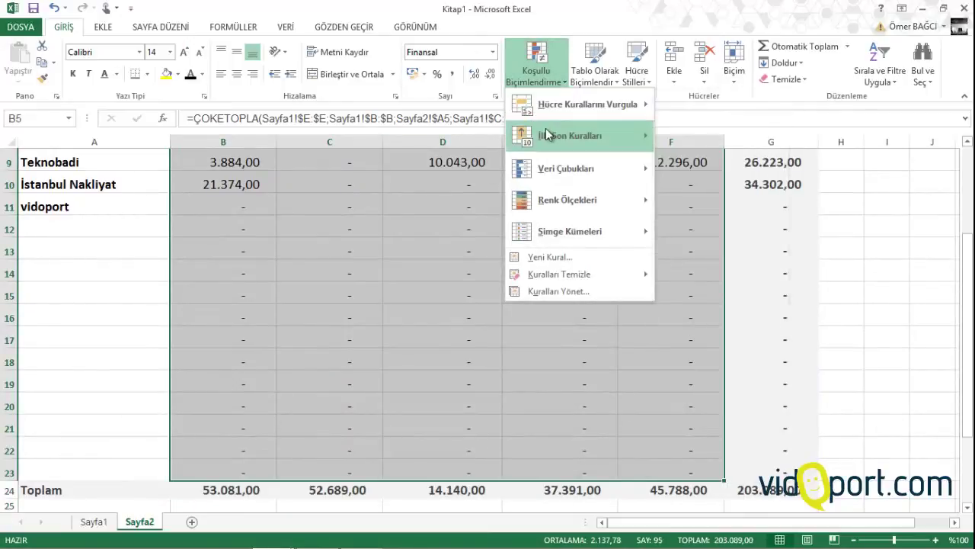
{"action": "mouse_move", "coordinate": [549, 136]}
{"action": "left_click", "coordinate": [710, 149]}
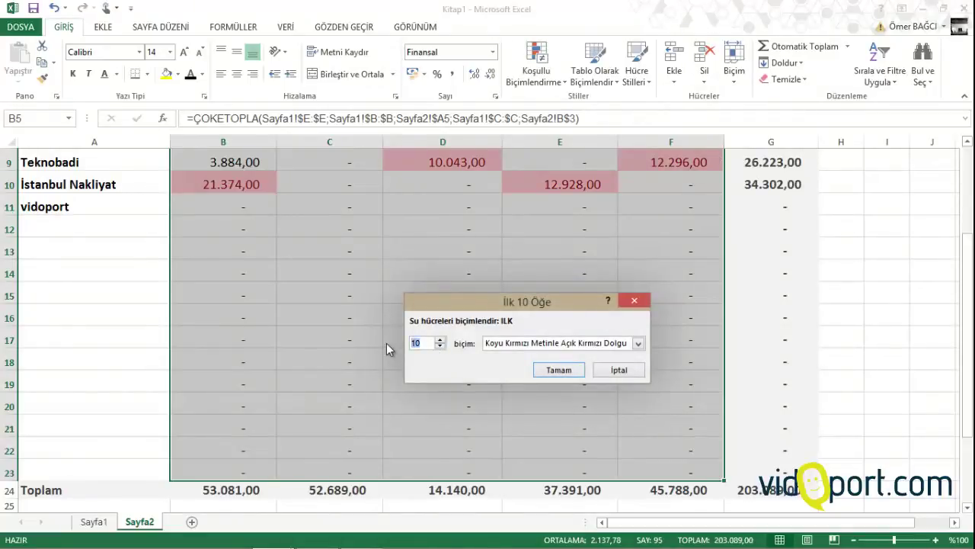
{"action": "type", "text": "3"}
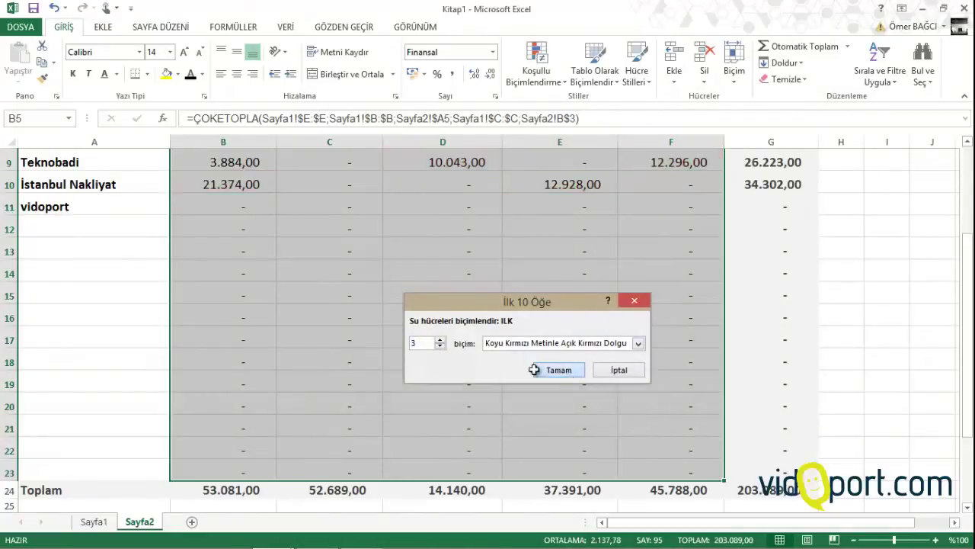
{"action": "left_click", "coordinate": [534, 370]}
{"action": "left_click", "coordinate": [125, 345]}
Enter =G5/$G$24 in H5 and fill it down column H to row 23
{"action": "scroll", "coordinate": [112, 339], "scroll_direction": "up", "scroll_amount": 3}
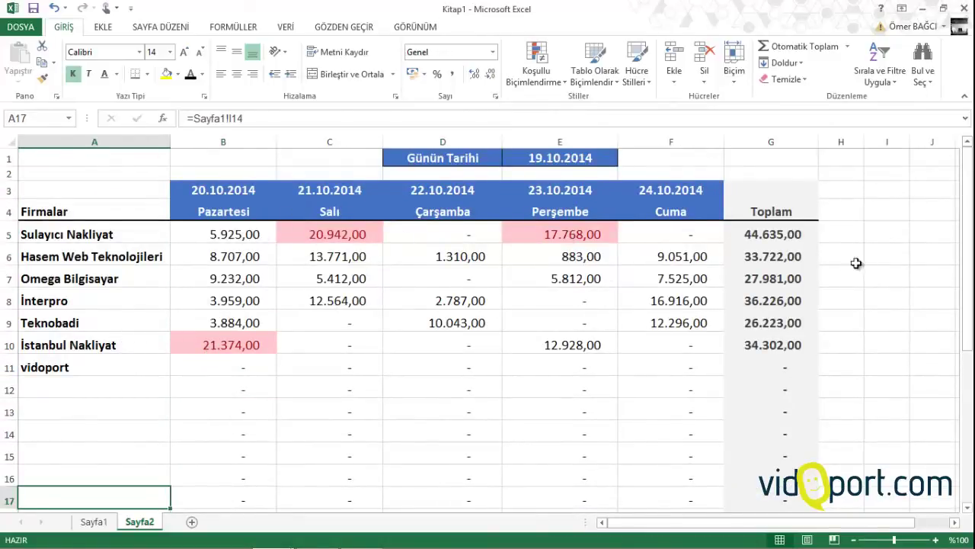
{"action": "scroll", "coordinate": [797, 341], "scroll_direction": "down", "scroll_amount": 4}
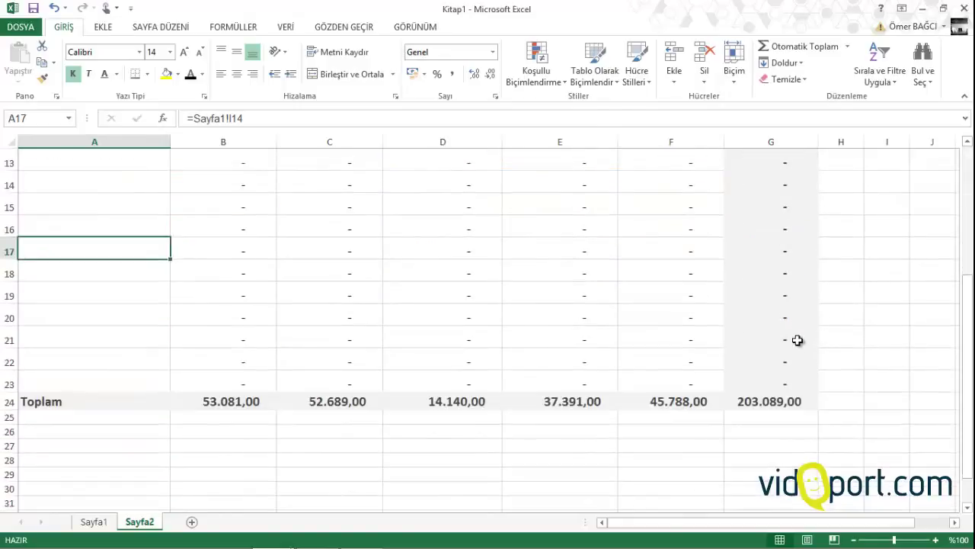
{"action": "scroll", "coordinate": [837, 283], "scroll_direction": "up", "scroll_amount": 4}
{"action": "left_click", "coordinate": [844, 228]}
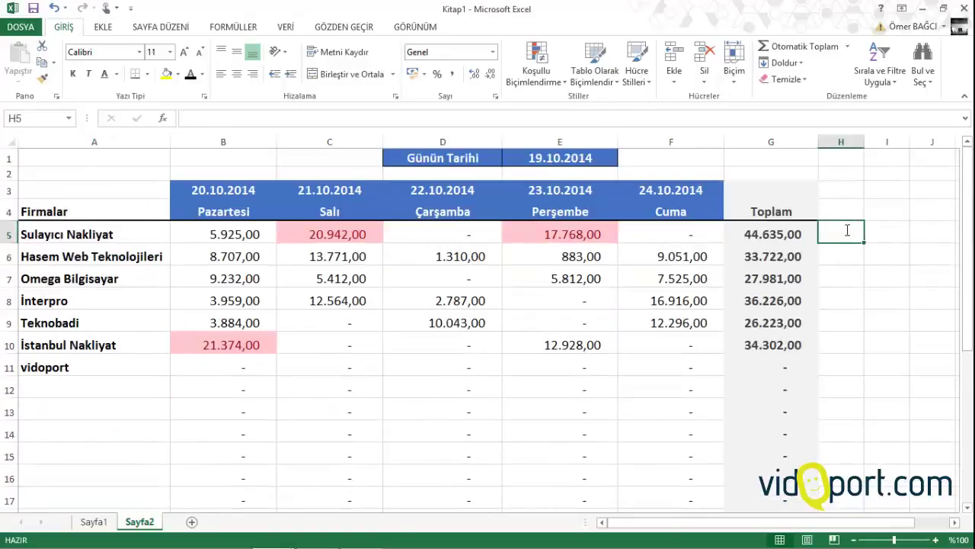
{"action": "type", "text": "="}
{"action": "left_click", "coordinate": [790, 235]}
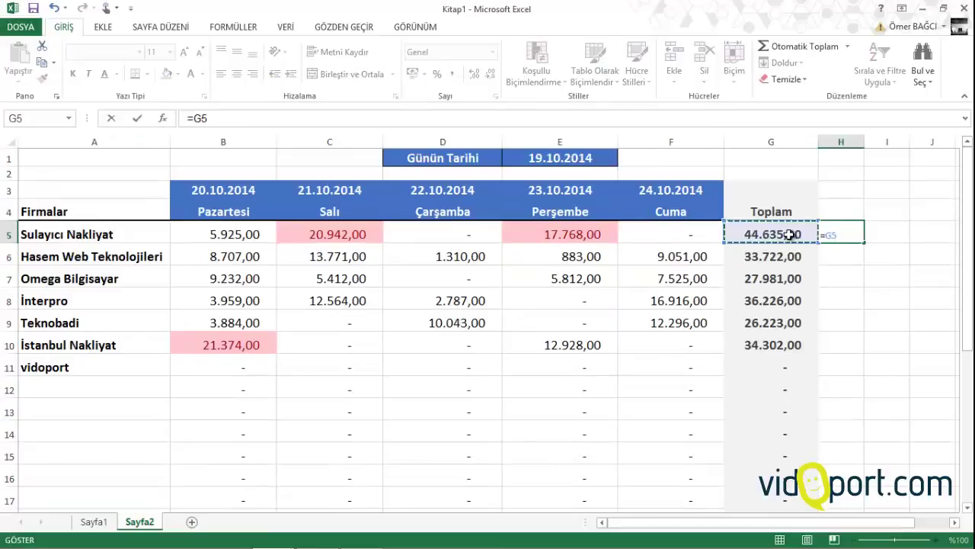
{"action": "type", "text": "/"}
{"action": "scroll", "coordinate": [762, 399], "scroll_direction": "down", "scroll_amount": 4}
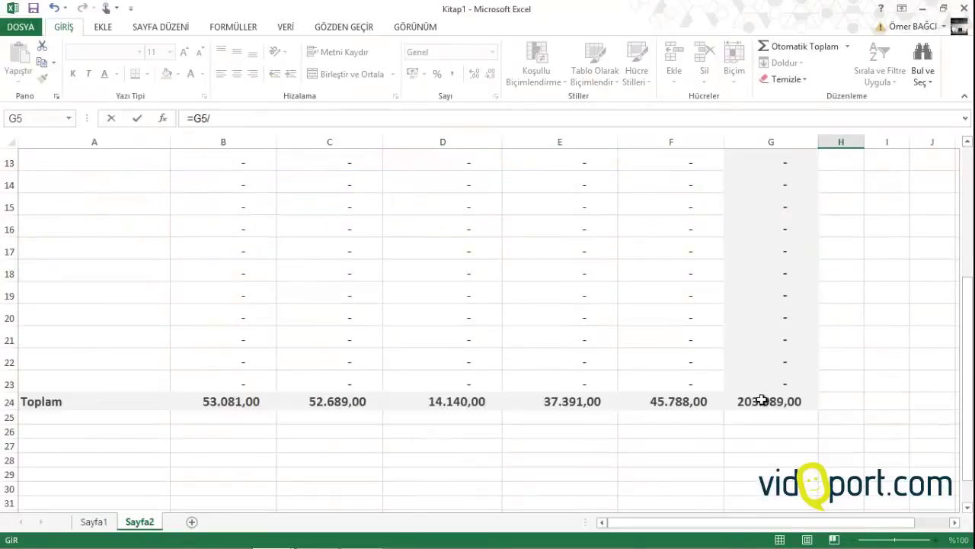
{"action": "left_click", "coordinate": [762, 399]}
{"action": "key", "text": "F4"}
{"action": "scroll", "coordinate": [762, 400], "scroll_direction": "up", "scroll_amount": 3}
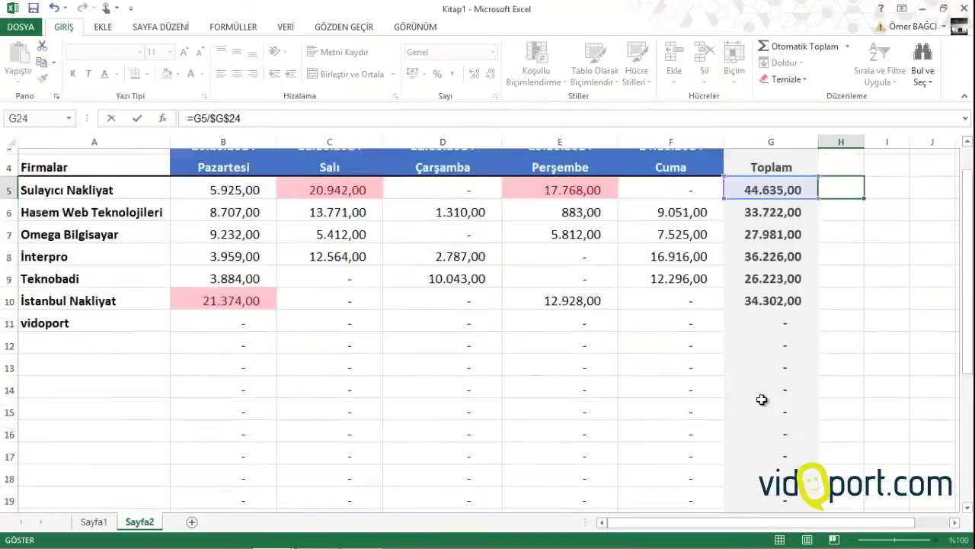
{"action": "scroll", "coordinate": [762, 399], "scroll_direction": "up", "scroll_amount": 1}
{"action": "key", "text": "Return"}
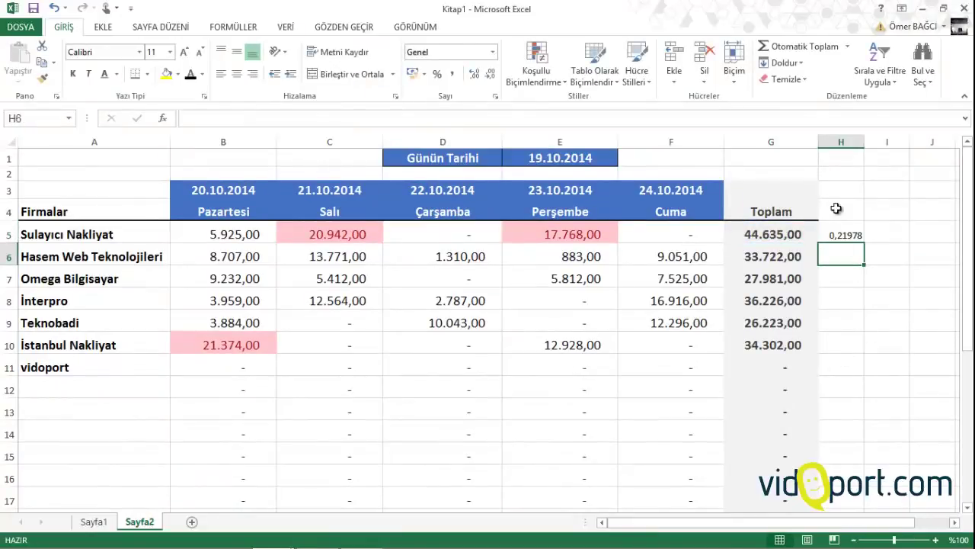
{"action": "left_click", "coordinate": [841, 234]}
{"action": "mouse_move", "coordinate": [864, 243]}
{"action": "left_mouse_down"}
{"action": "mouse_move", "coordinate": [862, 542]}
{"action": "mouse_move", "coordinate": [851, 497]}
{"action": "left_mouse_up"}
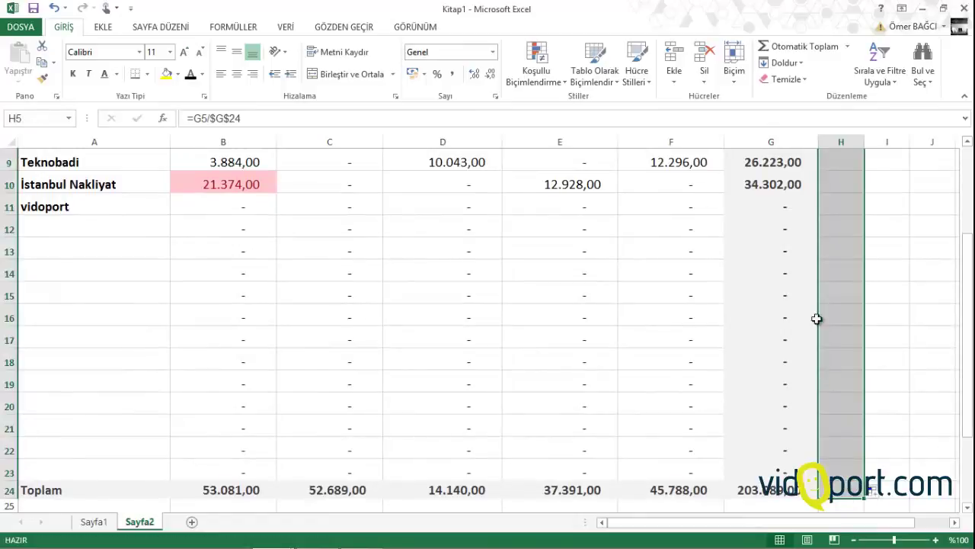
Apply the Çıkış cell style to column H and enlarge its font two sizes
{"action": "left_click", "coordinate": [636, 70]}
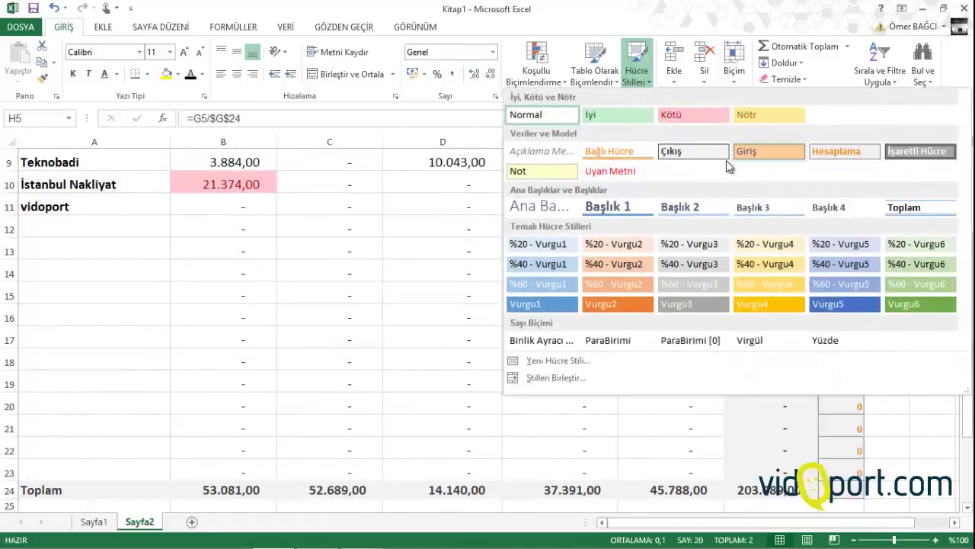
{"action": "left_click", "coordinate": [694, 151]}
{"action": "left_click", "coordinate": [182, 54]}
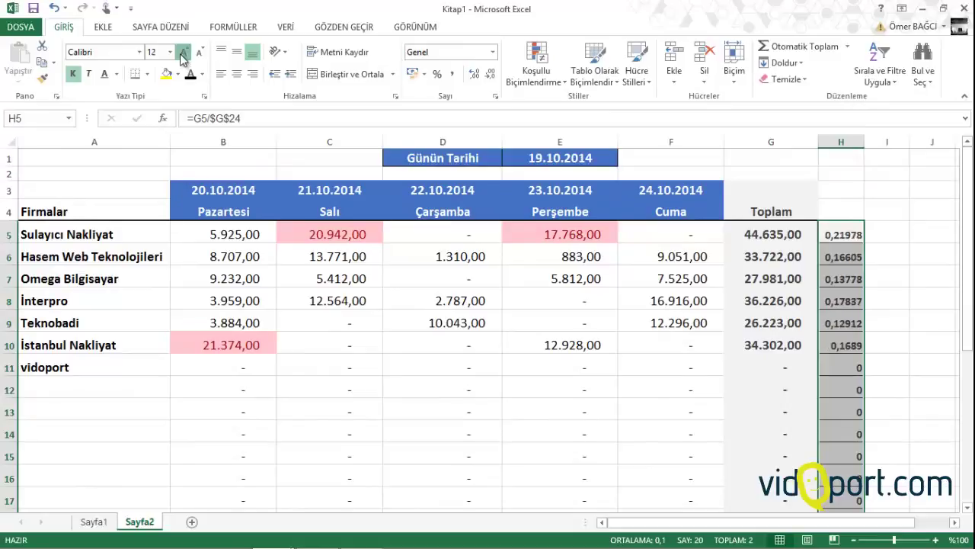
{"action": "left_click", "coordinate": [182, 53]}
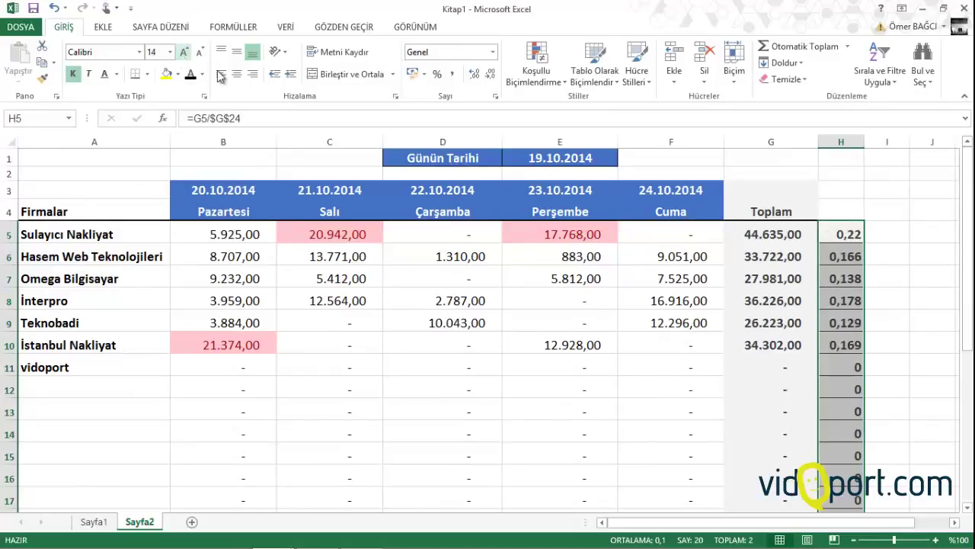
Format the shares as percentages with one decimal place, e.g. 22,0%
{"action": "left_click", "coordinate": [436, 74]}
{"action": "left_click", "coordinate": [474, 74]}
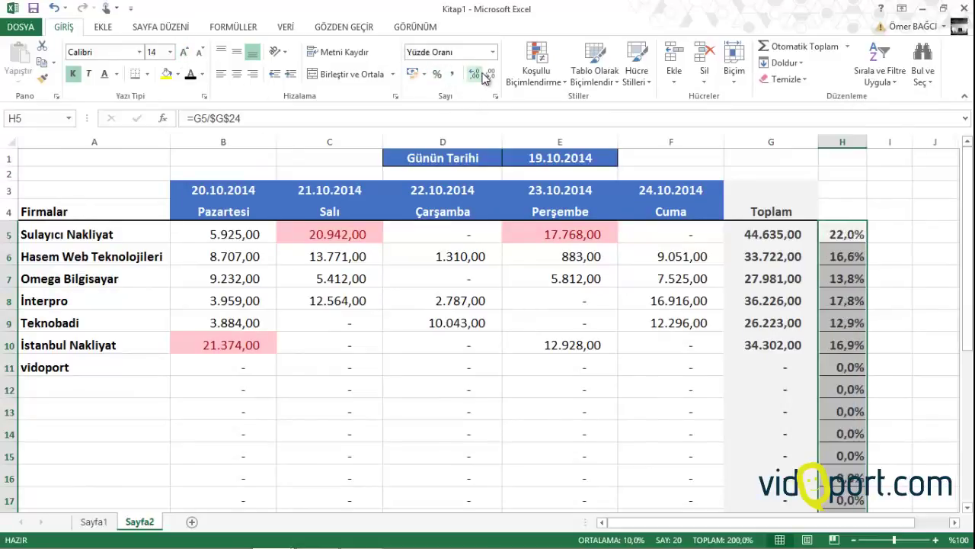
{"action": "left_click", "coordinate": [474, 74]}
{"action": "left_click", "coordinate": [489, 75]}
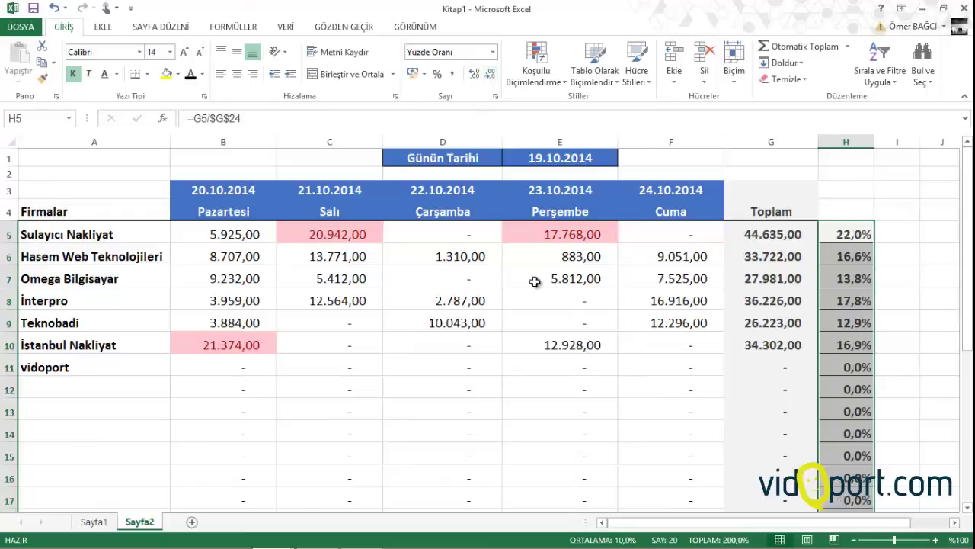
{"action": "left_click", "coordinate": [534, 301]}
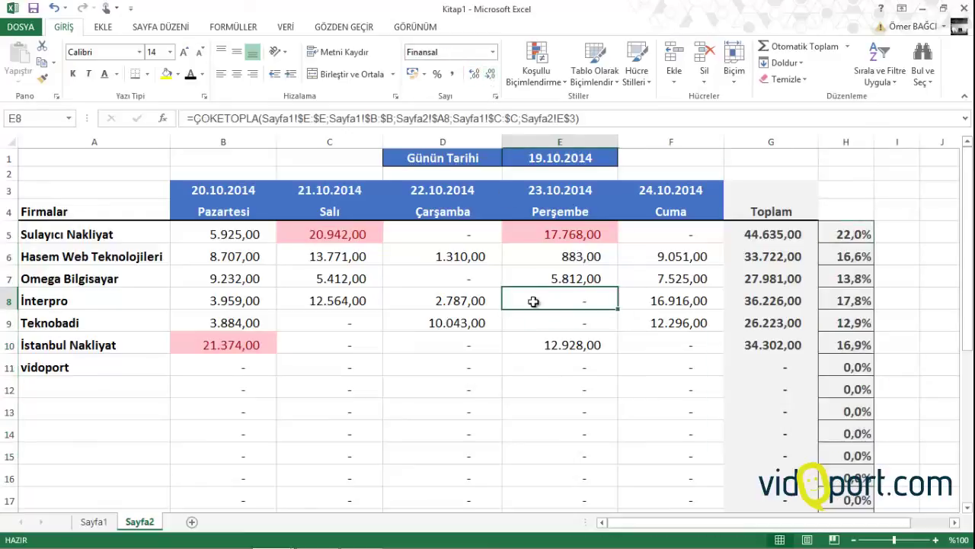
{"action": "left_click", "coordinate": [797, 236]}
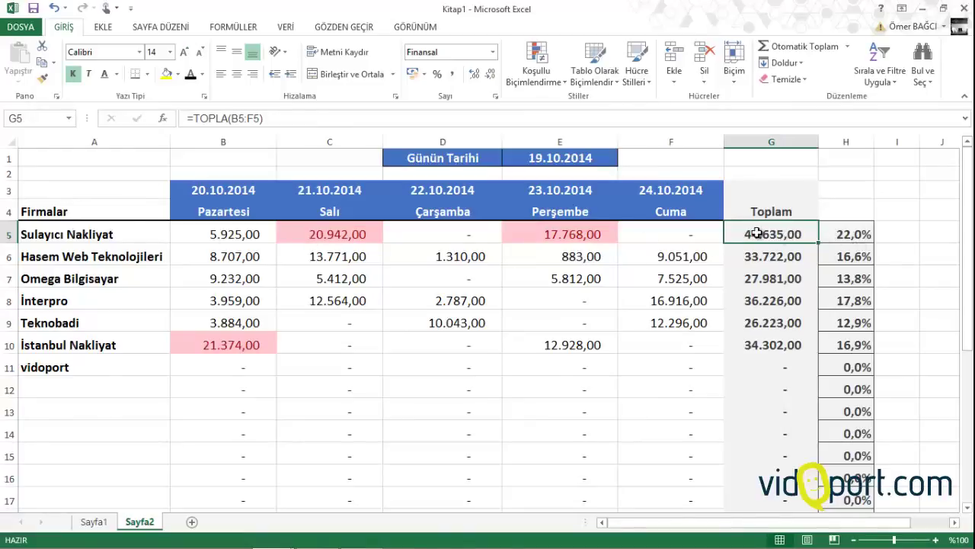
Replace E1's =BUGÜN() with the fixed date 25.10.2014, shifting headers to 26.10.2014–30.10.2014
{"action": "left_click", "coordinate": [847, 234]}
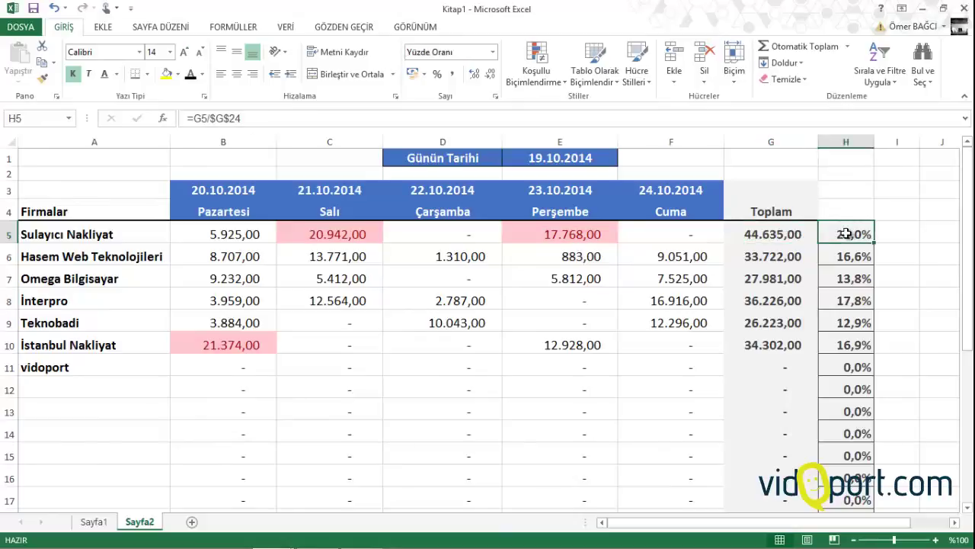
{"action": "left_click", "coordinate": [706, 256]}
{"action": "scroll", "coordinate": [706, 256], "scroll_direction": "down", "scroll_amount": 1}
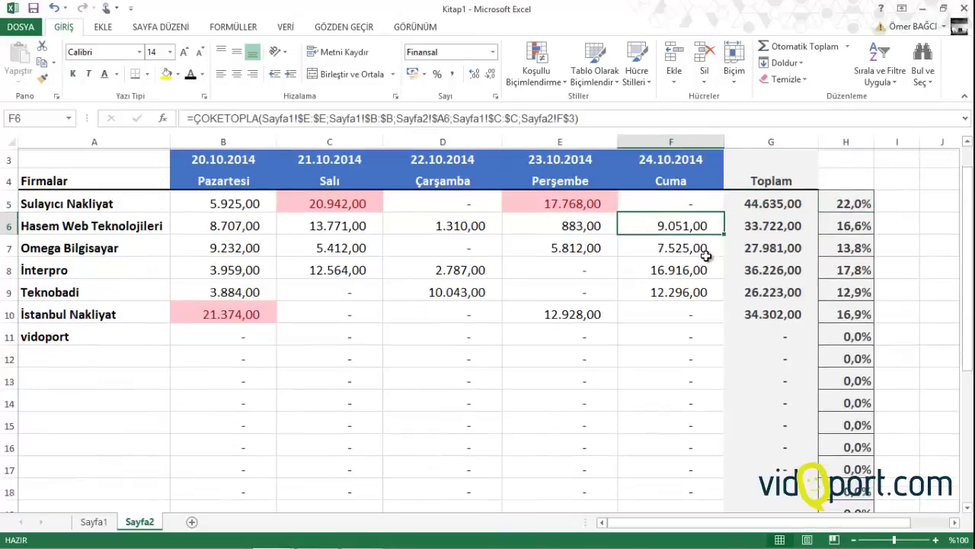
{"action": "scroll", "coordinate": [706, 256], "scroll_direction": "down", "scroll_amount": 2}
{"action": "scroll", "coordinate": [542, 257], "scroll_direction": "up", "scroll_amount": 1}
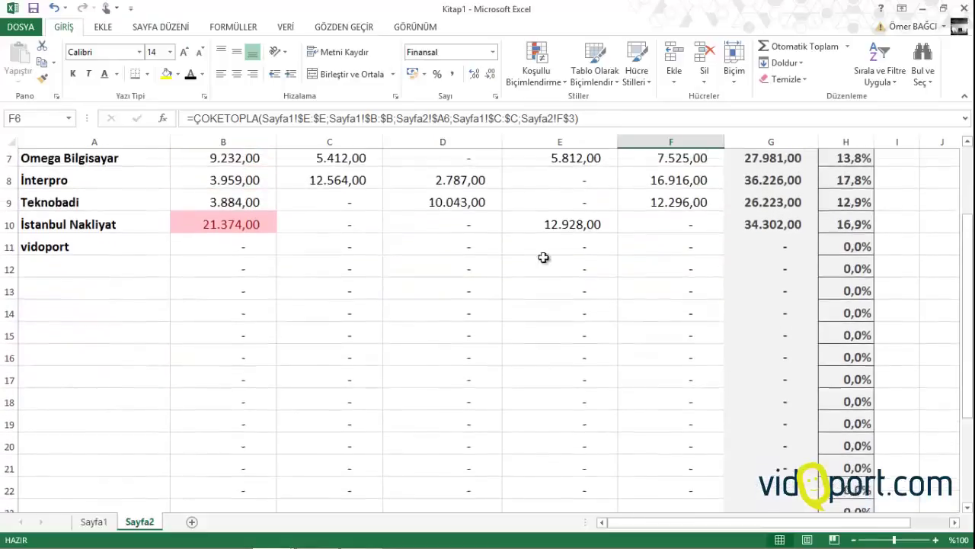
{"action": "scroll", "coordinate": [146, 277], "scroll_direction": "up", "scroll_amount": 1}
{"action": "scroll", "coordinate": [337, 178], "scroll_direction": "up", "scroll_amount": 1}
{"action": "left_click", "coordinate": [523, 157]}
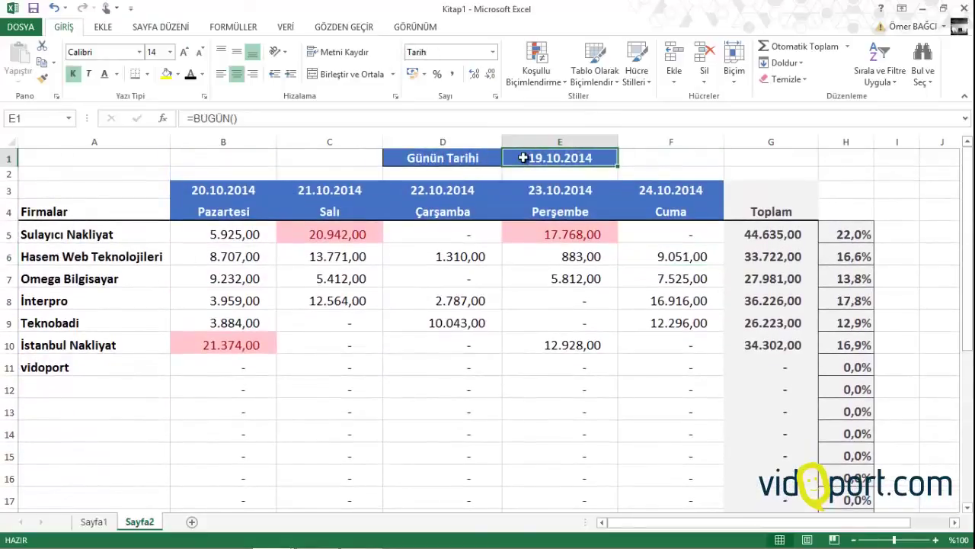
{"action": "type", "text": "25"}
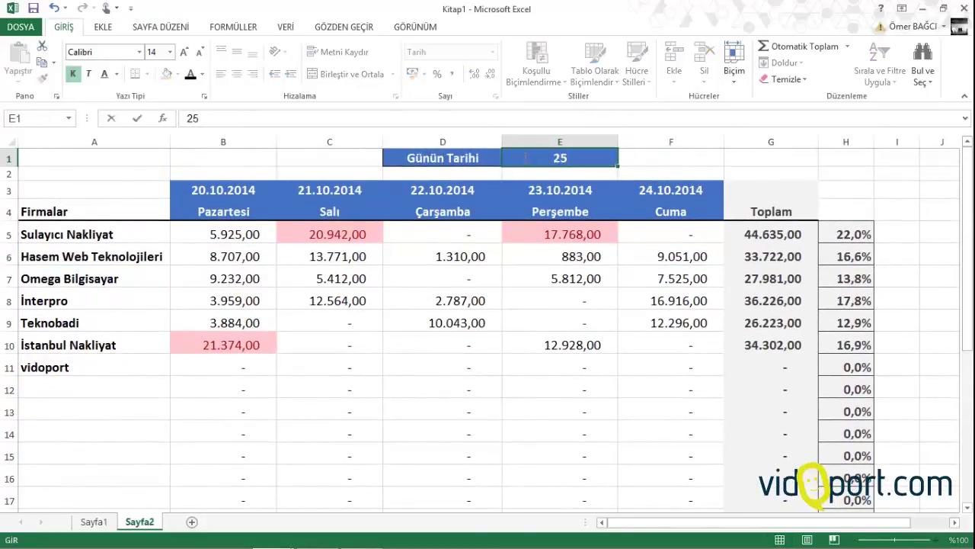
{"action": "type", "text": ".10.2014"}
{"action": "key", "text": "Return"}
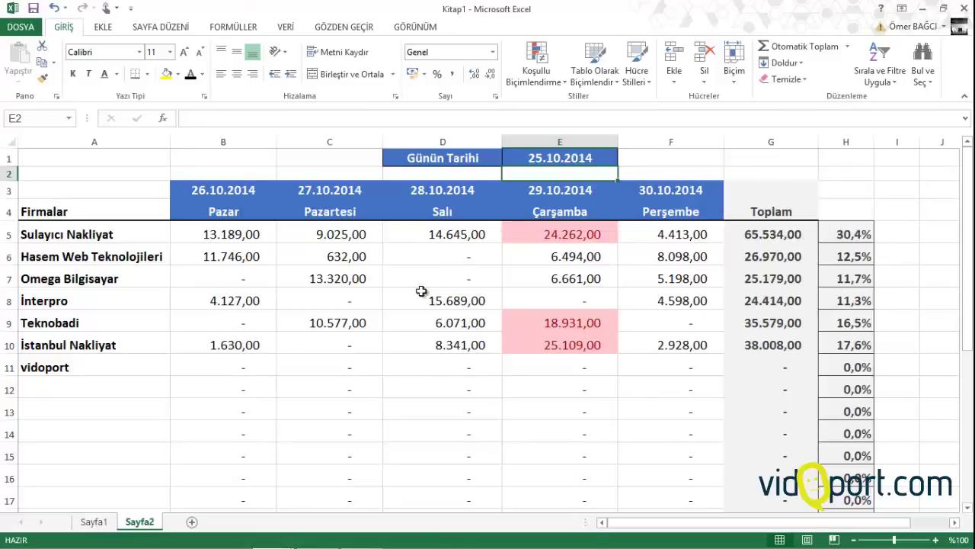
{"action": "scroll", "coordinate": [271, 316], "scroll_direction": "down", "scroll_amount": 2}
{"action": "scroll", "coordinate": [270, 317], "scroll_direction": "down", "scroll_amount": 3}
{"action": "scroll", "coordinate": [268, 315], "scroll_direction": "up", "scroll_amount": 5}
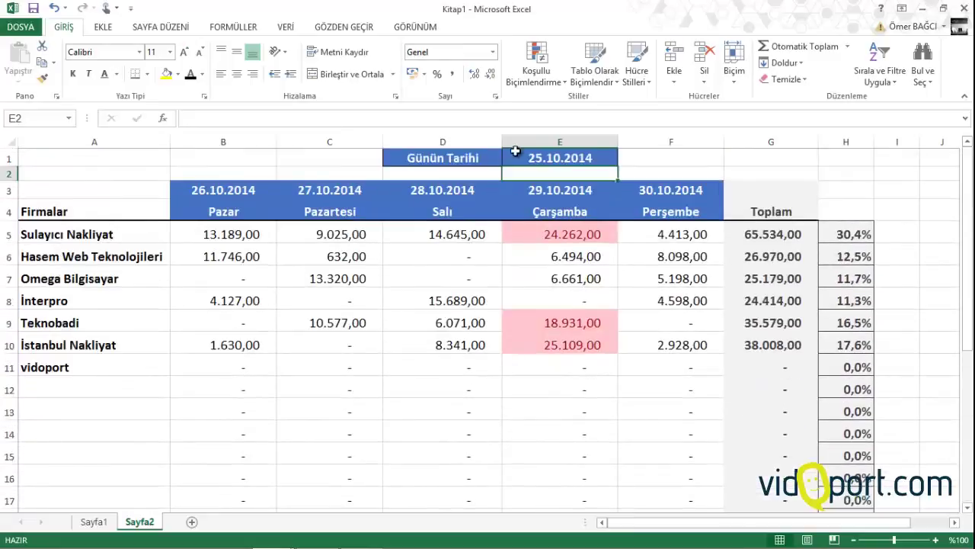
Restore the =BUGÜN() today's-date formula in cell E1
{"action": "type", "text": "="}
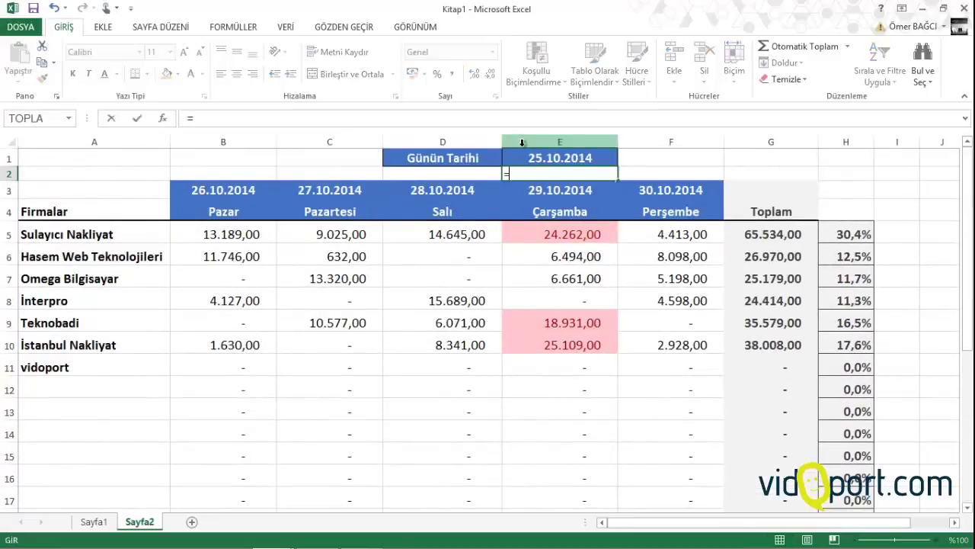
{"action": "key", "text": "Escape"}
{"action": "left_click", "coordinate": [531, 159]}
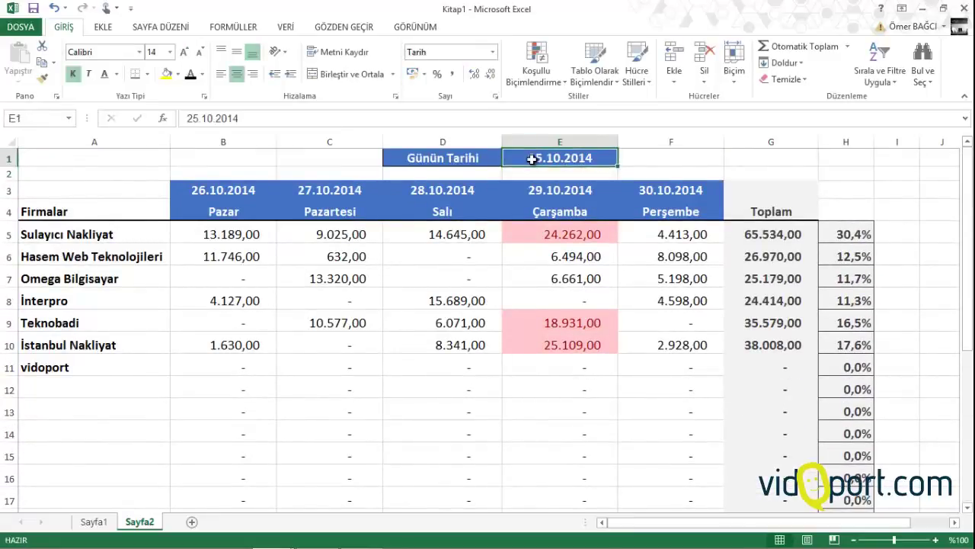
{"action": "type", "text": "=b"}
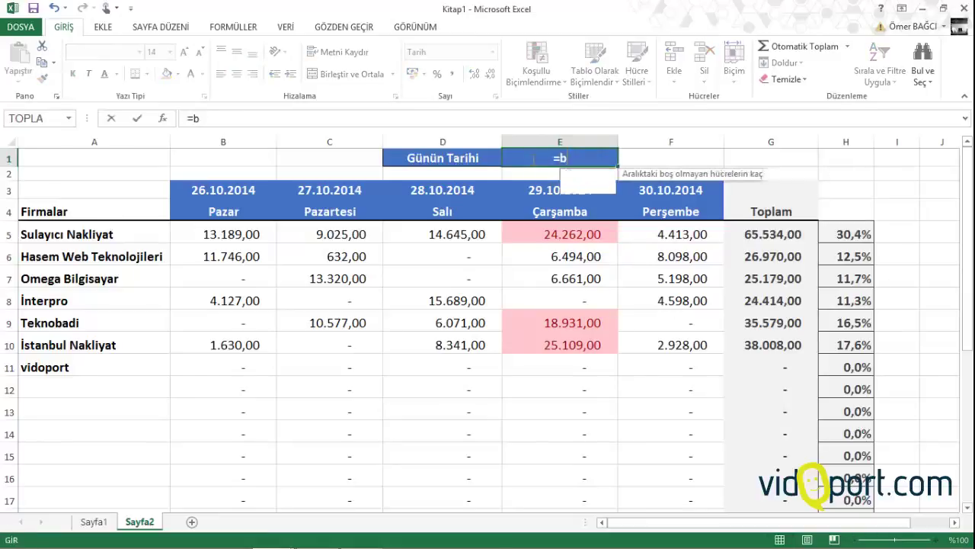
{"action": "type", "text": "ugün()"}
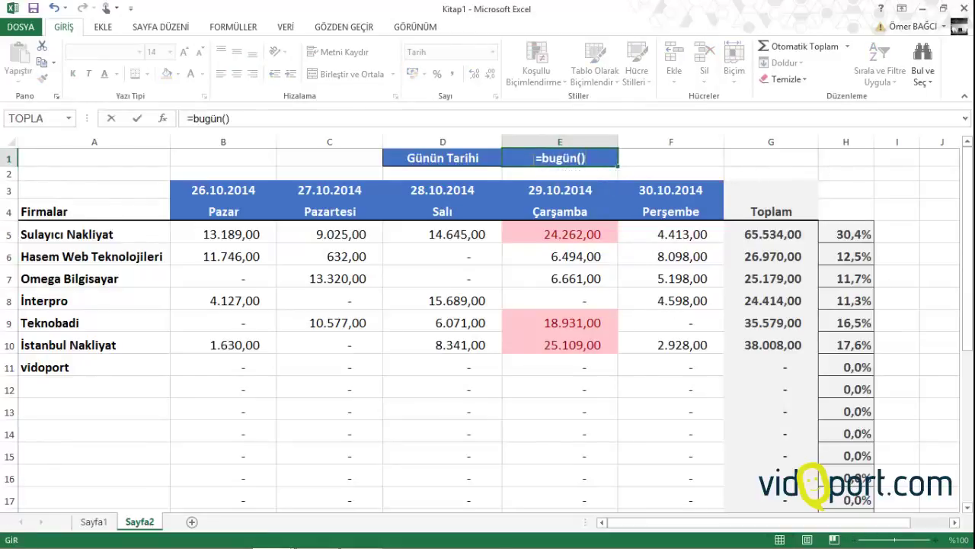
{"action": "key", "text": "Return"}
Inspect the ÇOKETOPLA conditional-sum formulas for the Pazartesi amounts in B5:B10
{"action": "left_click_drag", "start_coordinate": [220, 189], "coordinate": [703, 190]}
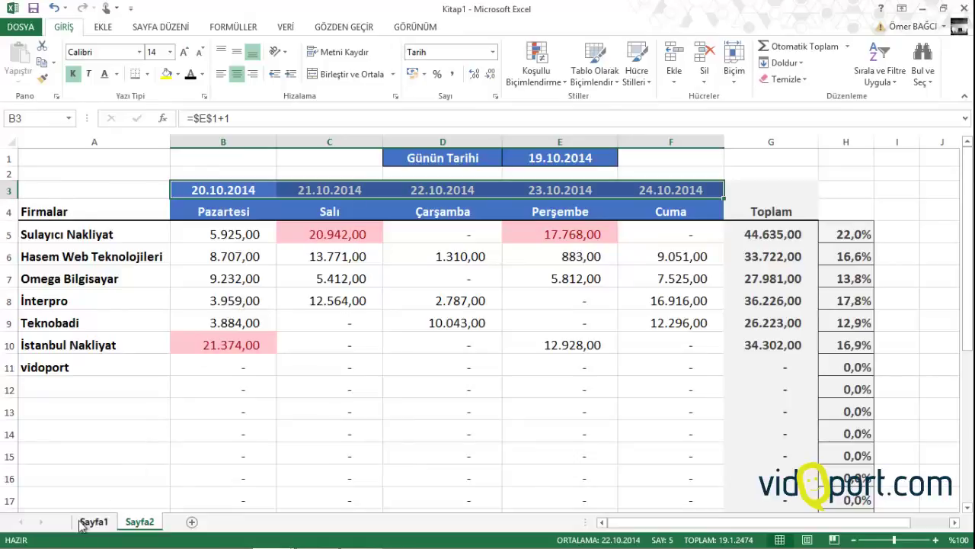
{"action": "left_click", "coordinate": [228, 243]}
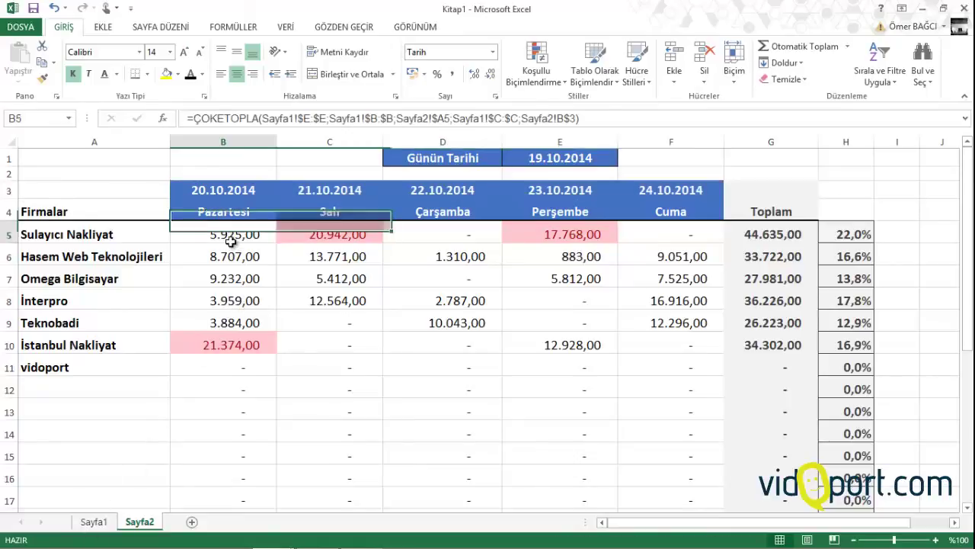
{"action": "left_click", "coordinate": [227, 279]}
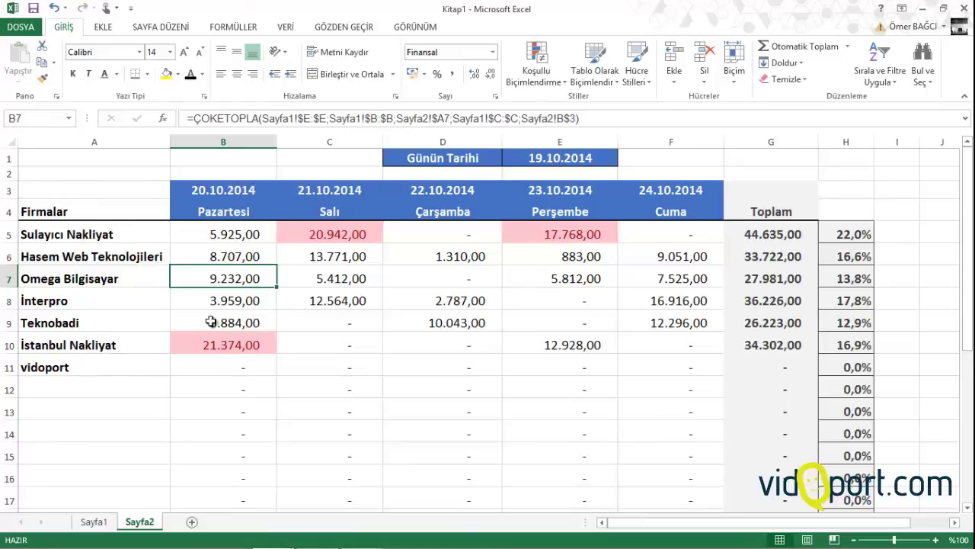
{"action": "left_click_drag", "start_coordinate": [225, 233], "coordinate": [217, 337]}
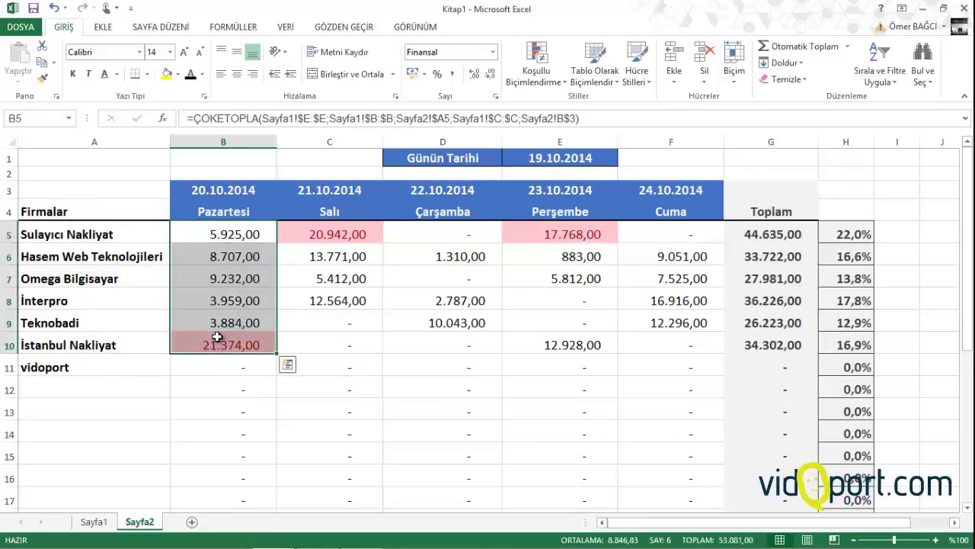
{"action": "left_click", "coordinate": [217, 337]}
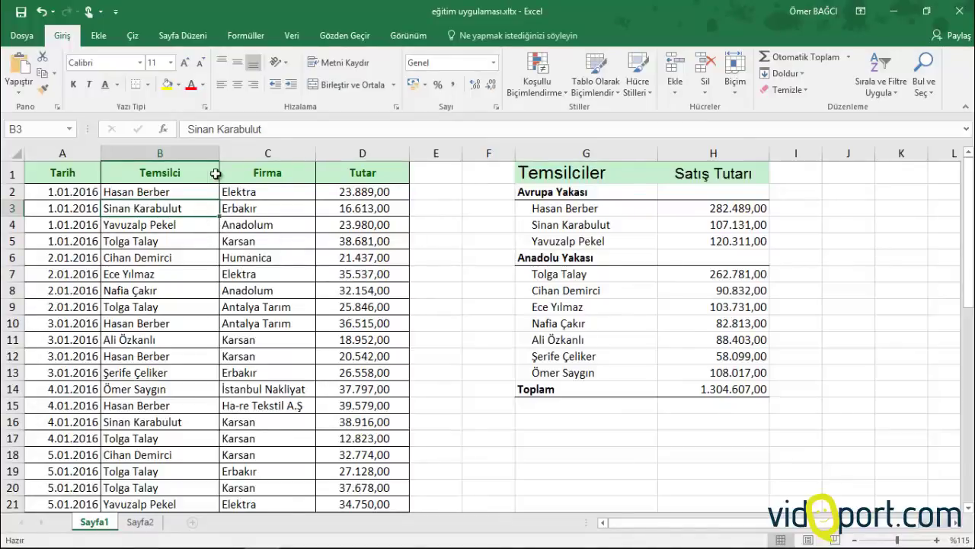
{"action": "right_click", "coordinate": [9, 223]}
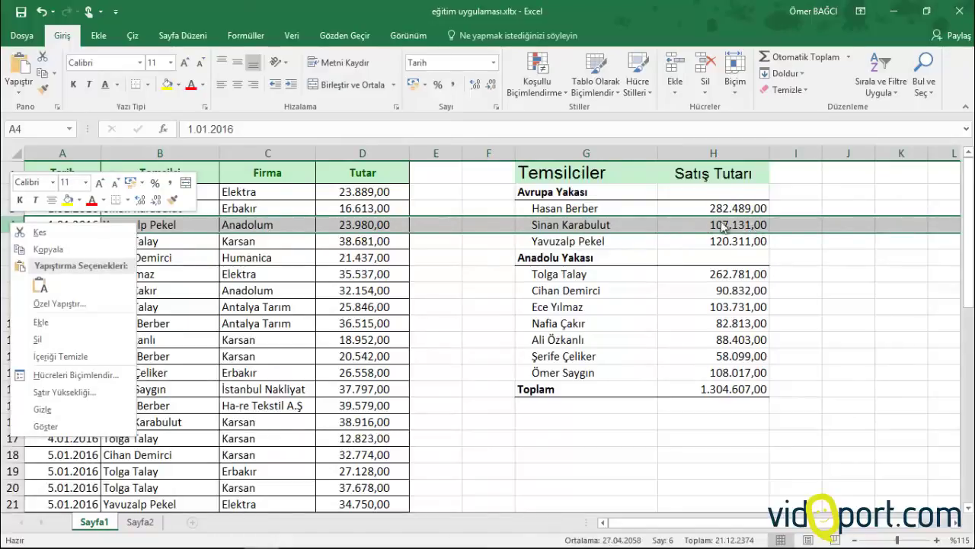
{"action": "key", "text": "Escape"}
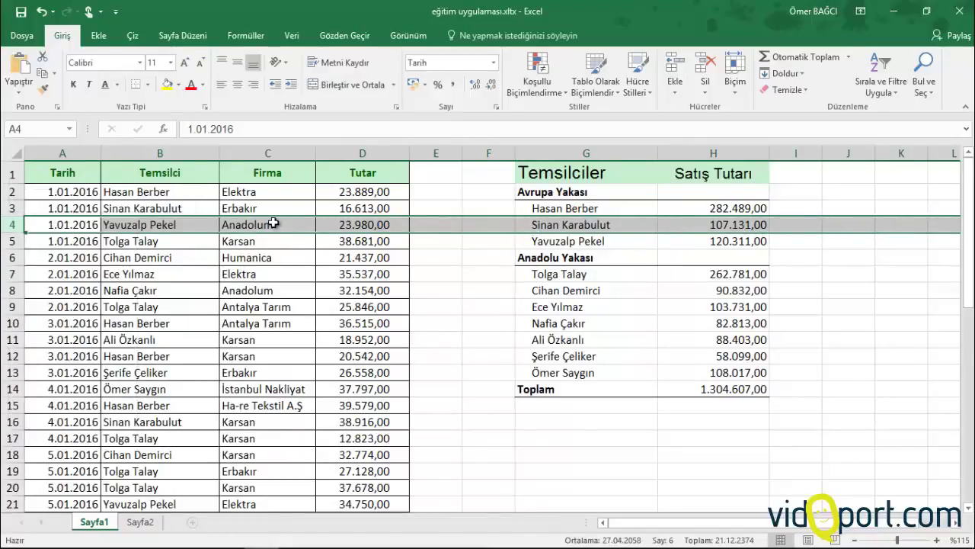
{"action": "left_click", "coordinate": [273, 222]}
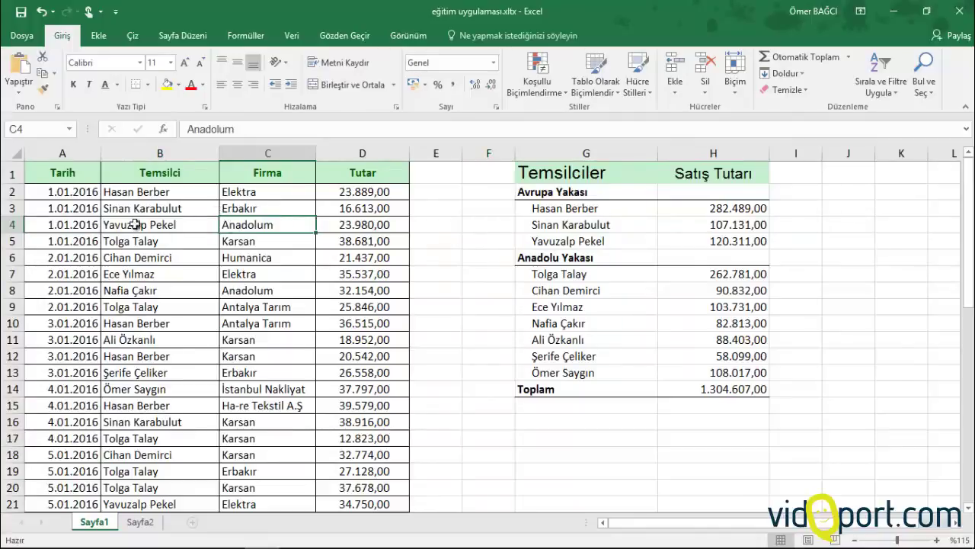
{"action": "left_click_drag", "start_coordinate": [58, 226], "coordinate": [391, 229]}
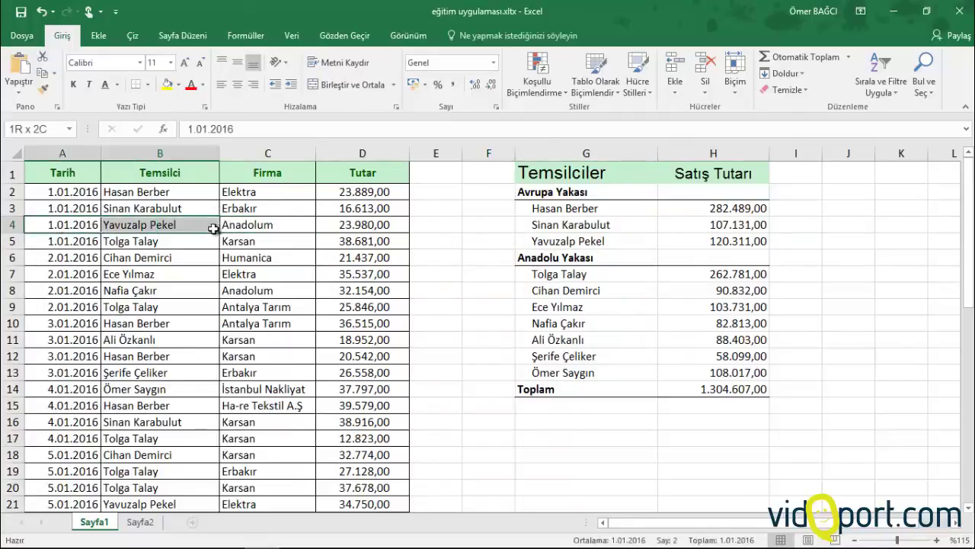
{"action": "right_click", "coordinate": [396, 226]}
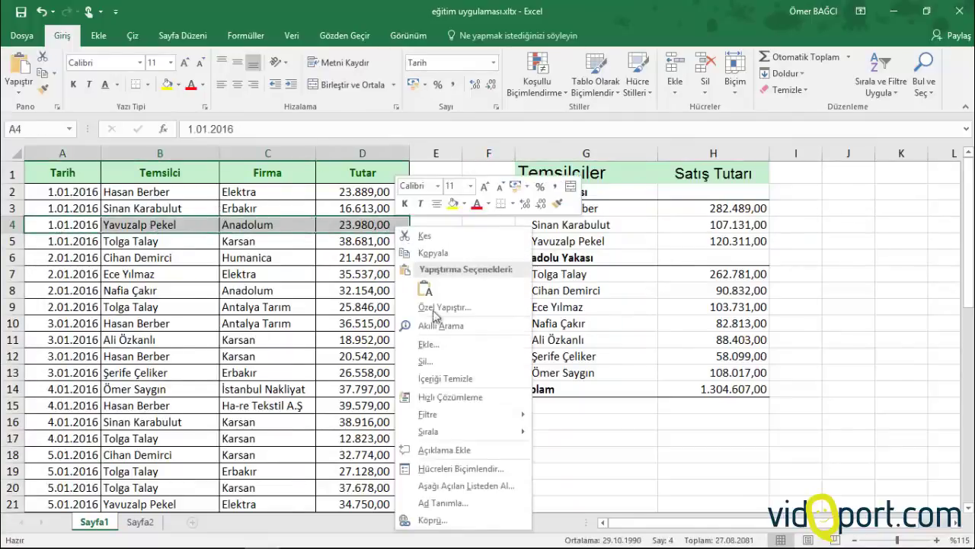
{"action": "left_click", "coordinate": [447, 347]}
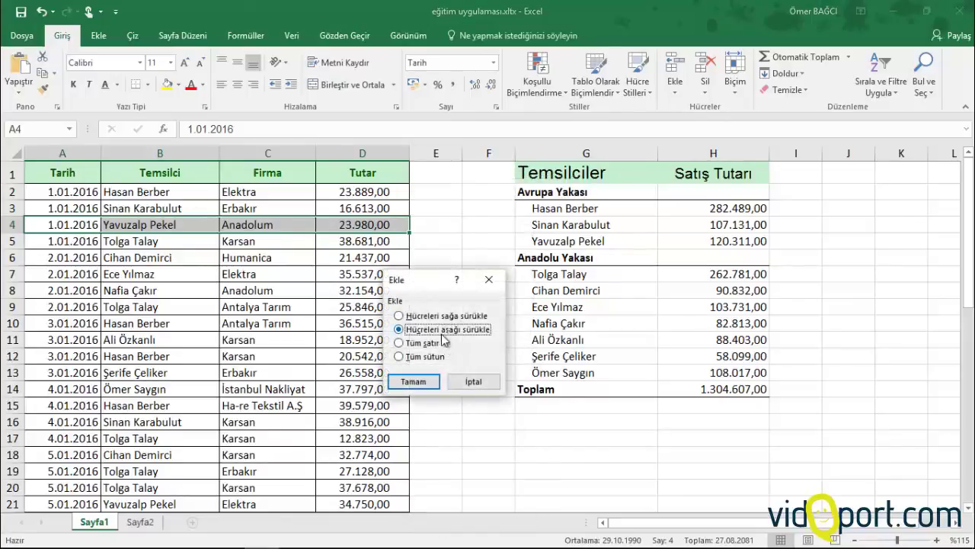
{"action": "left_click", "coordinate": [402, 383]}
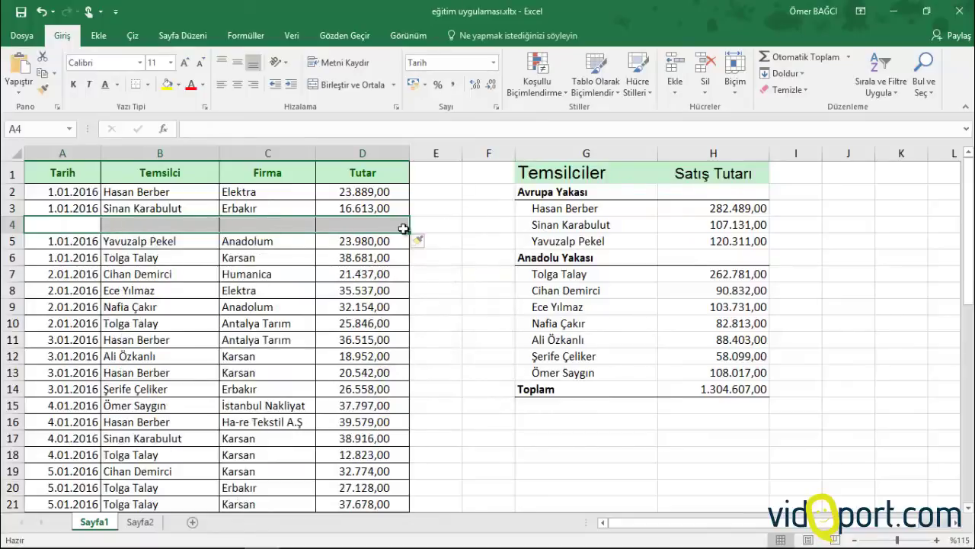
{"action": "key", "text": "ctrl+z"}
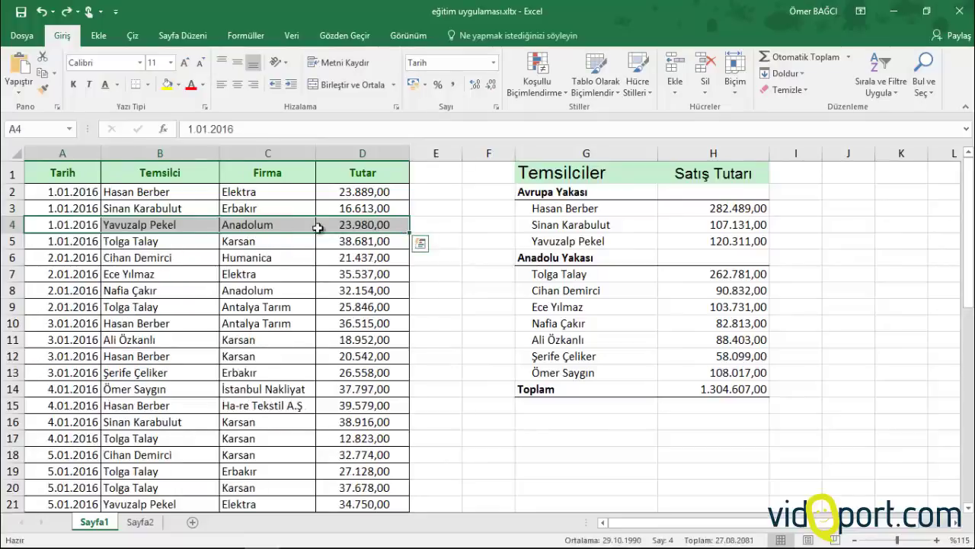
Shift-drag to insert three blank rows below row 4, then remove them again
{"action": "left_click_drag", "start_coordinate": [79, 224], "coordinate": [355, 226]}
{"action": "left_click_drag", "start_coordinate": [409, 232], "coordinate": [410, 274]}
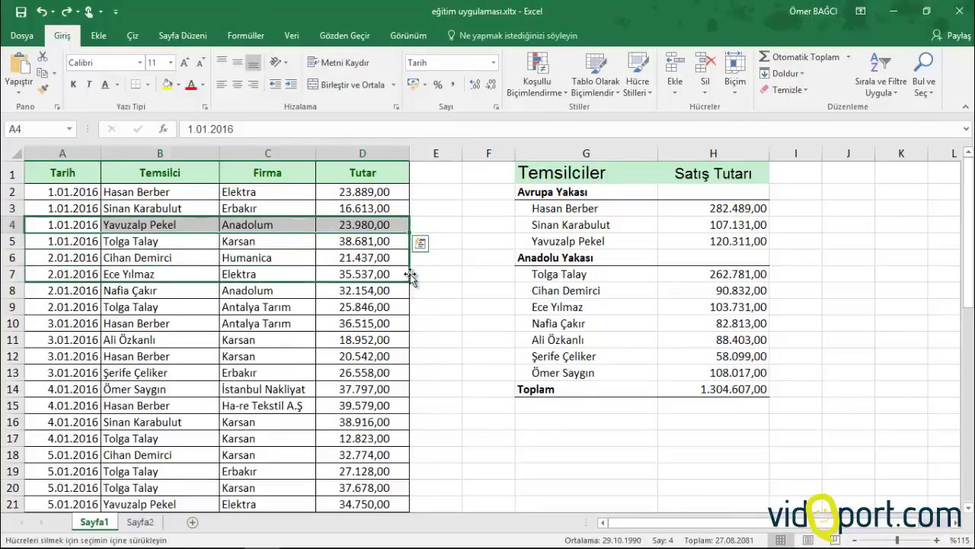
{"action": "left_click_drag", "start_coordinate": [410, 274], "coordinate": [410, 275]}
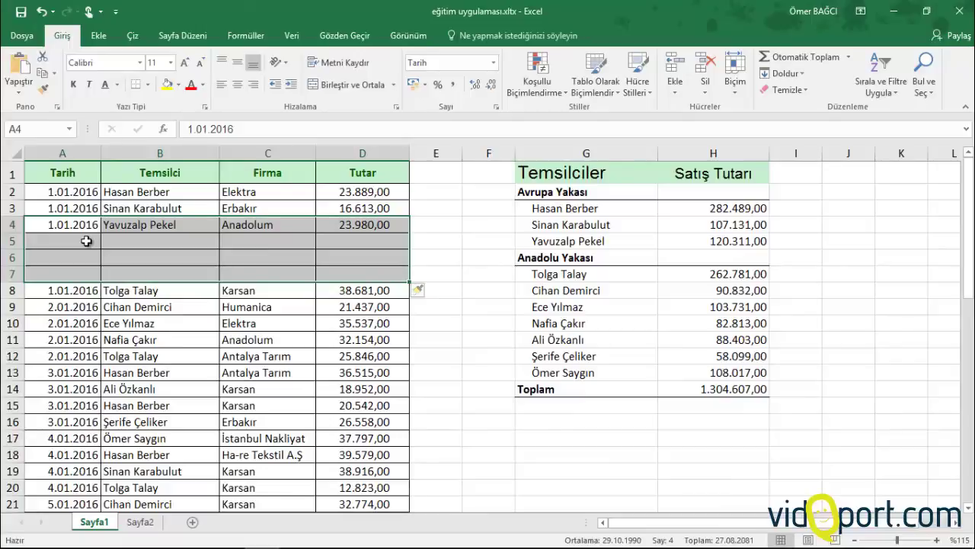
{"action": "left_click_drag", "start_coordinate": [86, 241], "coordinate": [267, 241]}
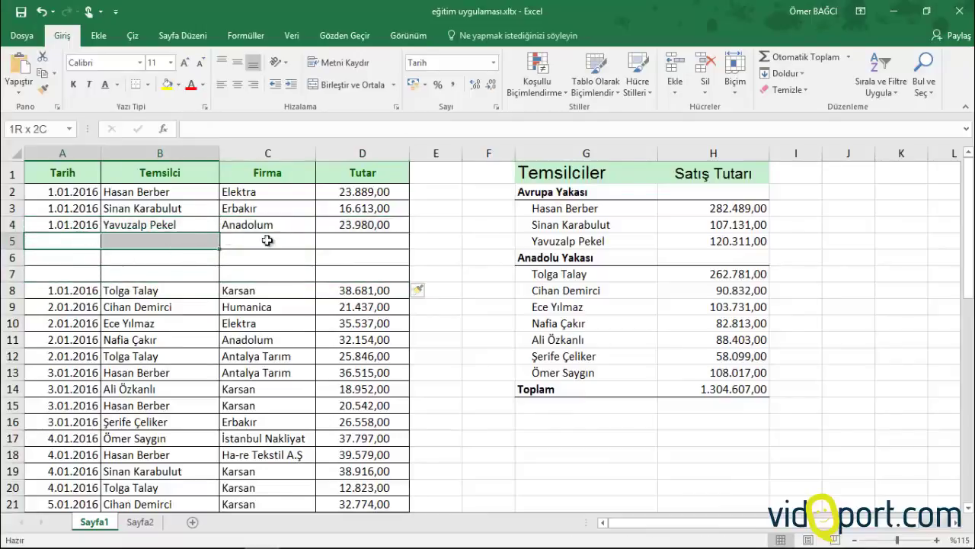
{"action": "left_click_drag", "start_coordinate": [267, 241], "coordinate": [374, 274]}
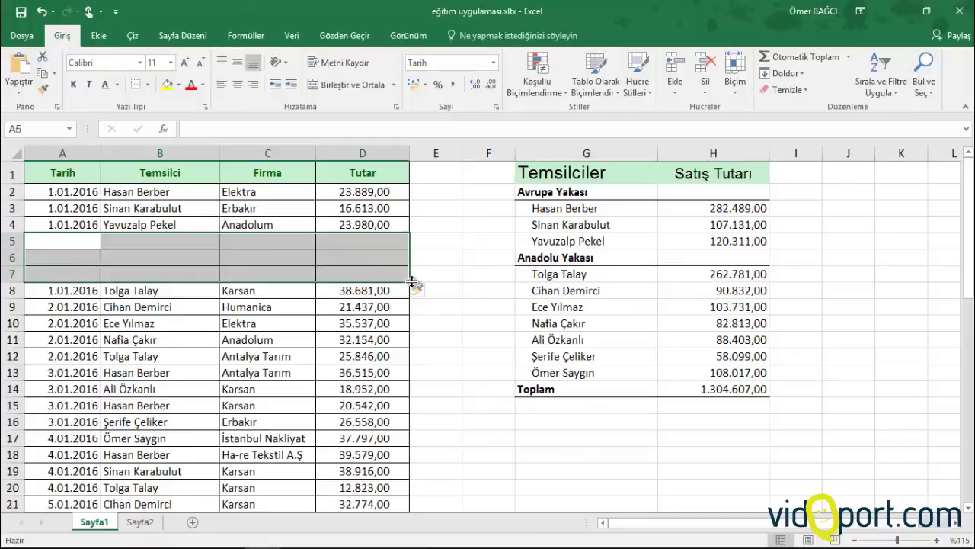
{"action": "left_click_drag", "start_coordinate": [412, 282], "coordinate": [412, 282]}
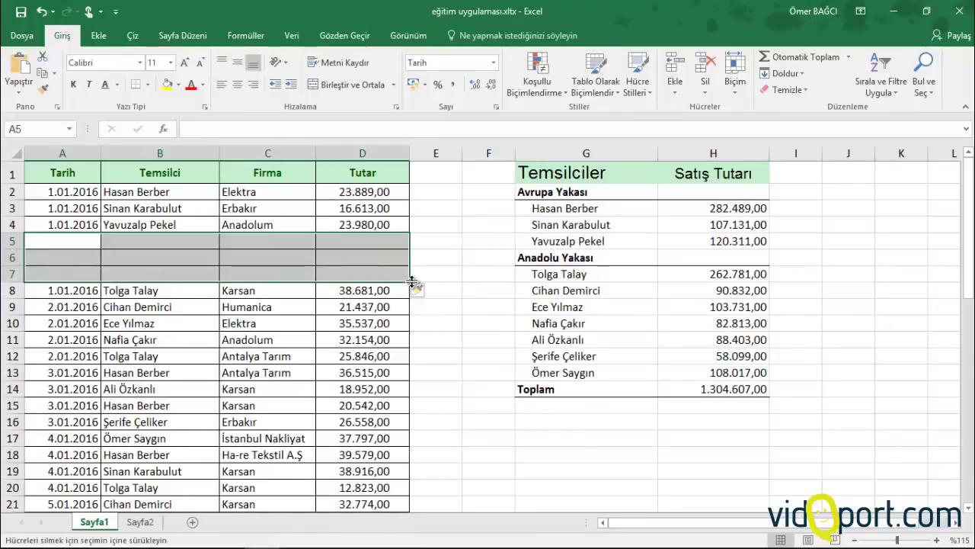
{"action": "left_click_drag", "start_coordinate": [414, 282], "coordinate": [403, 233]}
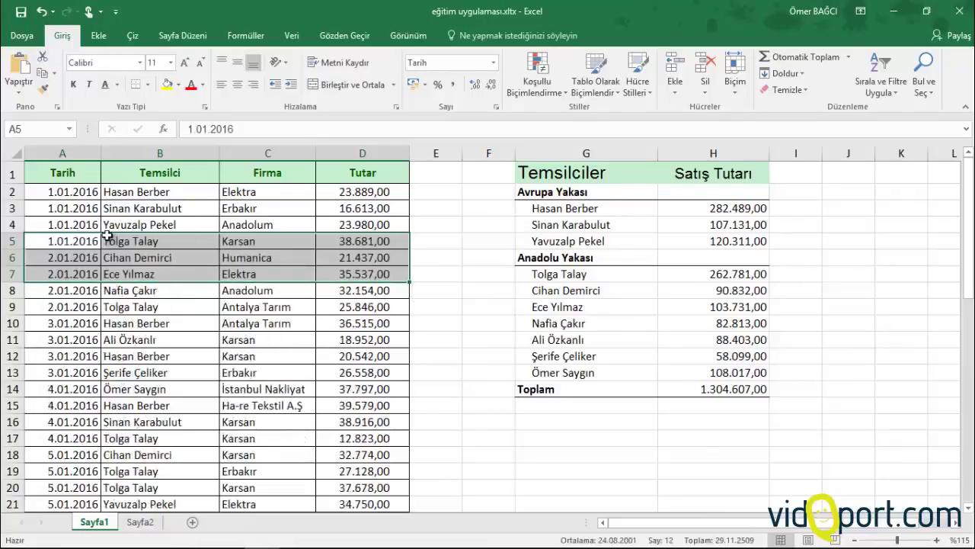
Shift-drag the fill handle to insert four blank rows below another selected record
{"action": "left_click", "coordinate": [144, 257]}
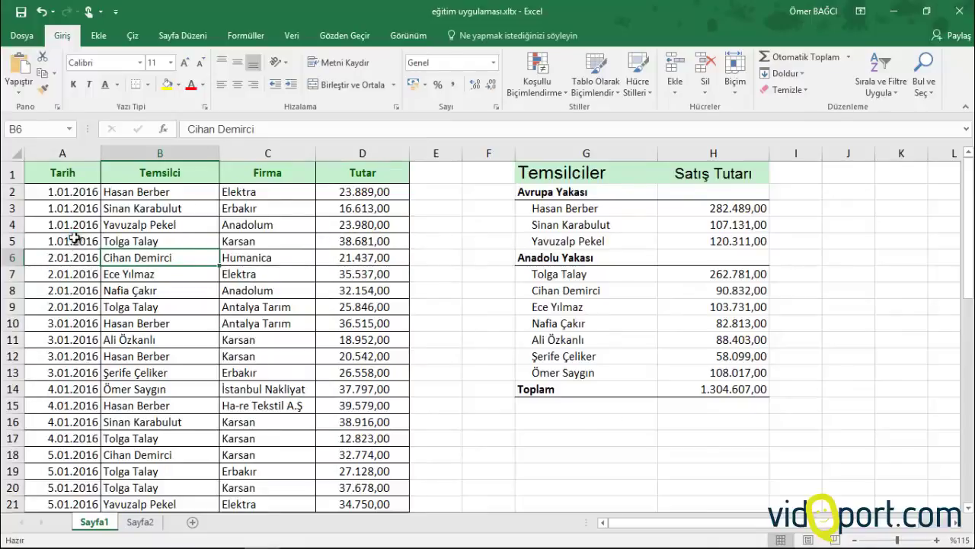
{"action": "scroll", "coordinate": [74, 238], "scroll_direction": "up", "scroll_amount": 2, "text": "ctrl"}
{"action": "left_click", "coordinate": [75, 252]}
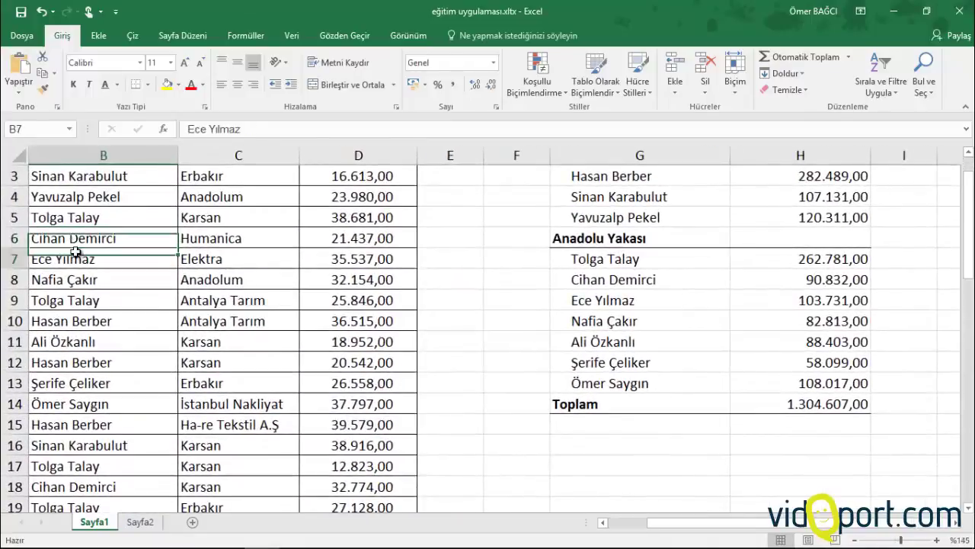
{"action": "scroll", "coordinate": [76, 251], "scroll_direction": "left", "scroll_amount": 1}
{"action": "left_click_drag", "start_coordinate": [91, 238], "coordinate": [431, 243]}
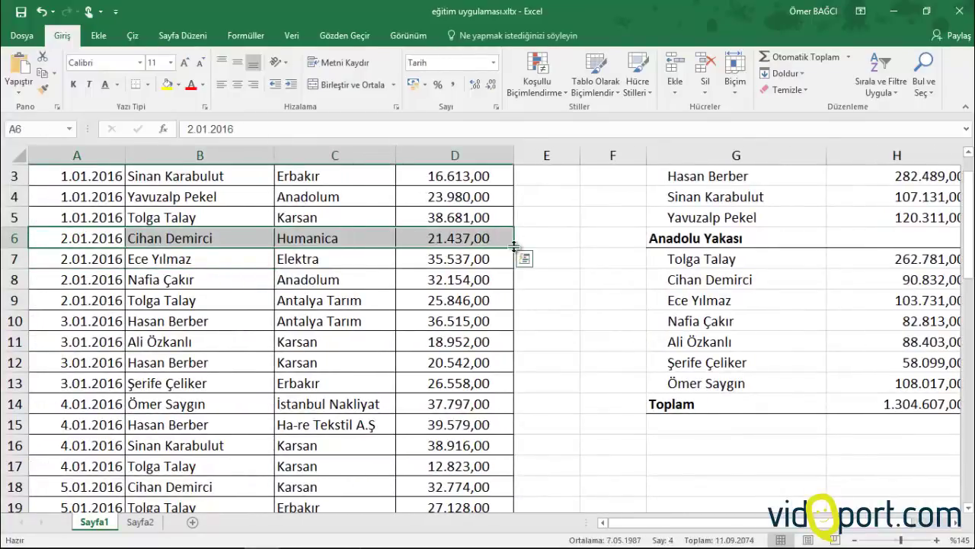
{"action": "left_click_drag", "start_coordinate": [515, 245], "coordinate": [518, 284]}
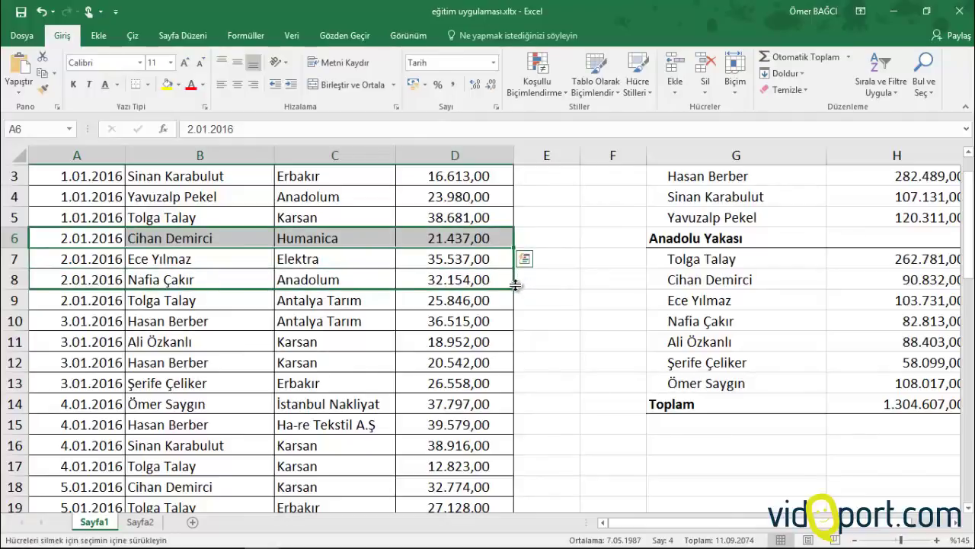
{"action": "left_click_drag", "start_coordinate": [514, 284], "coordinate": [505, 320]}
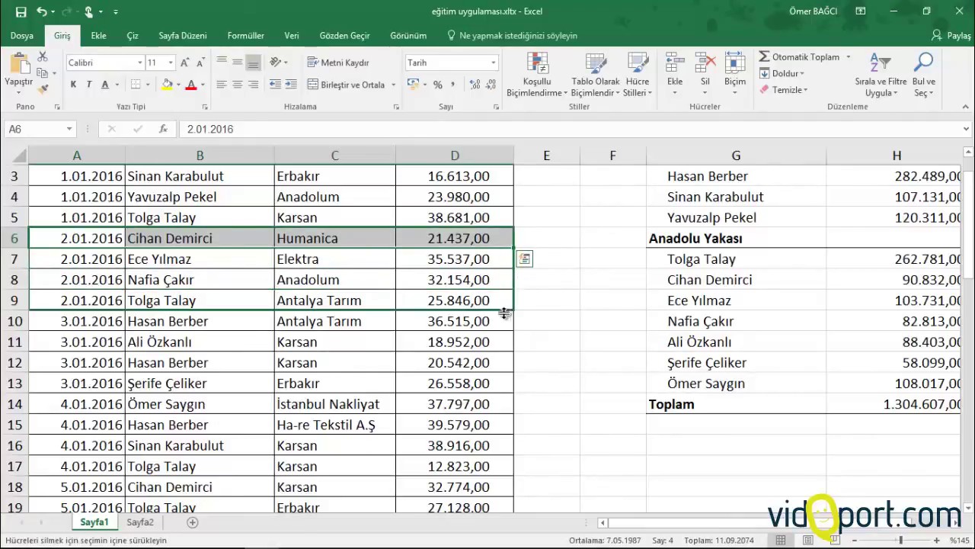
{"action": "left_click", "coordinate": [253, 254]}
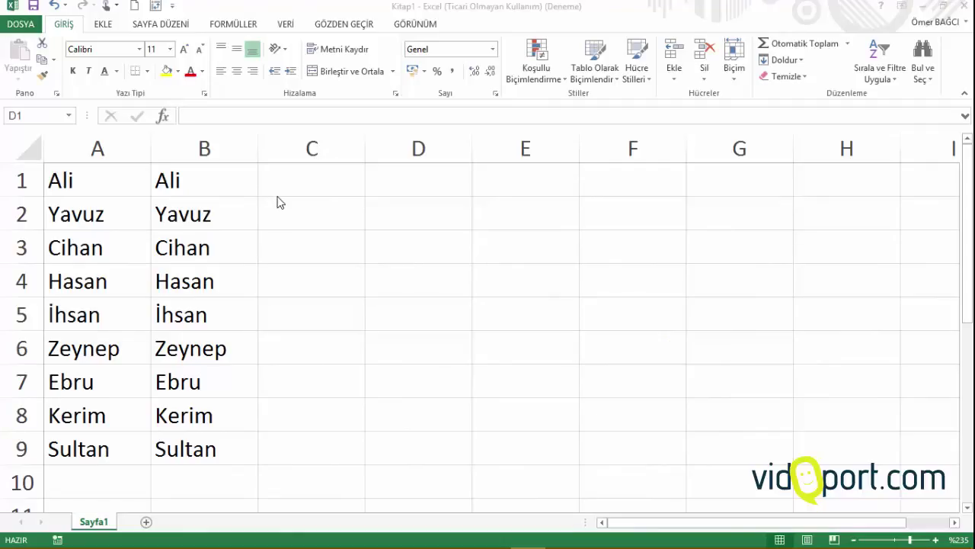
Enter =A1=B1 in C1, fill it down to C9, and type a different name into B5
{"action": "left_click", "coordinate": [276, 195]}
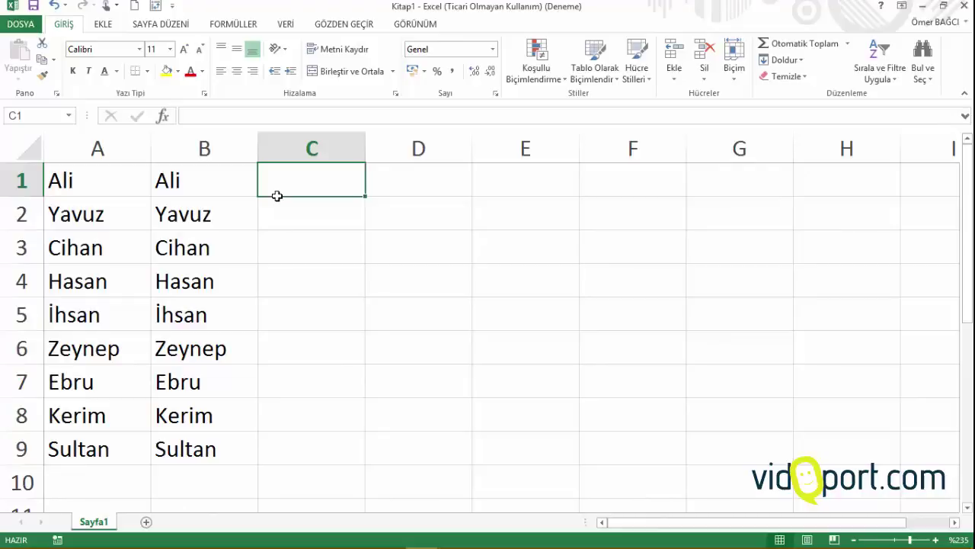
{"action": "type", "text": "="}
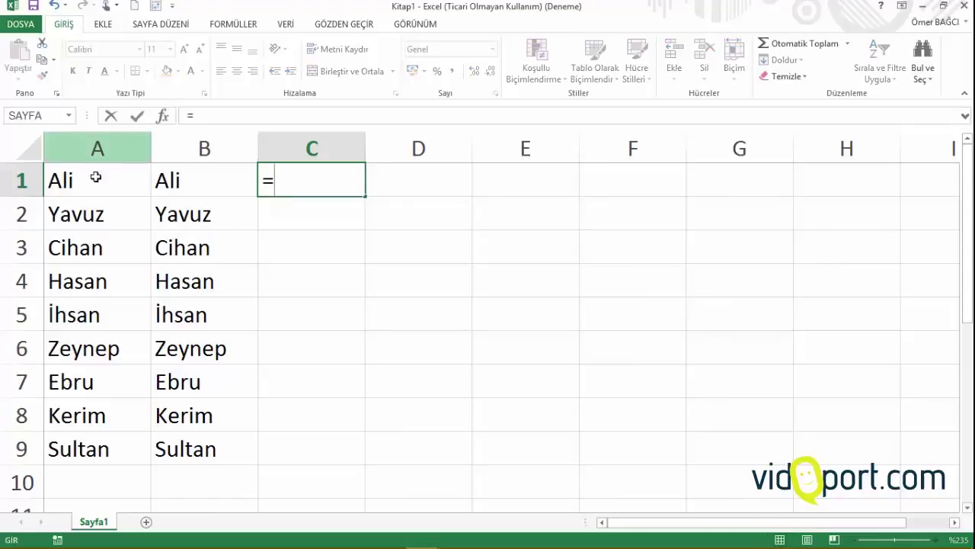
{"action": "left_click", "coordinate": [133, 173]}
{"action": "type", "text": "="}
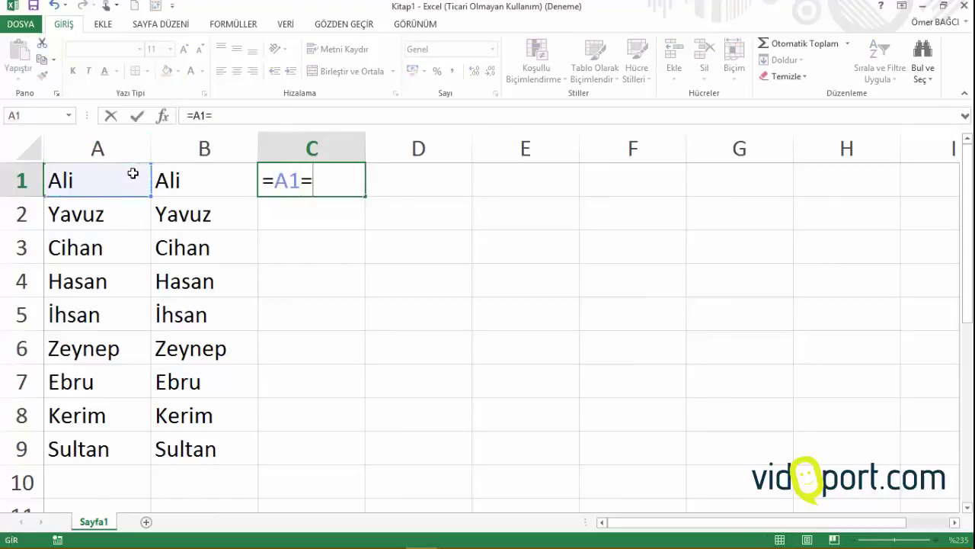
{"action": "left_click", "coordinate": [218, 176]}
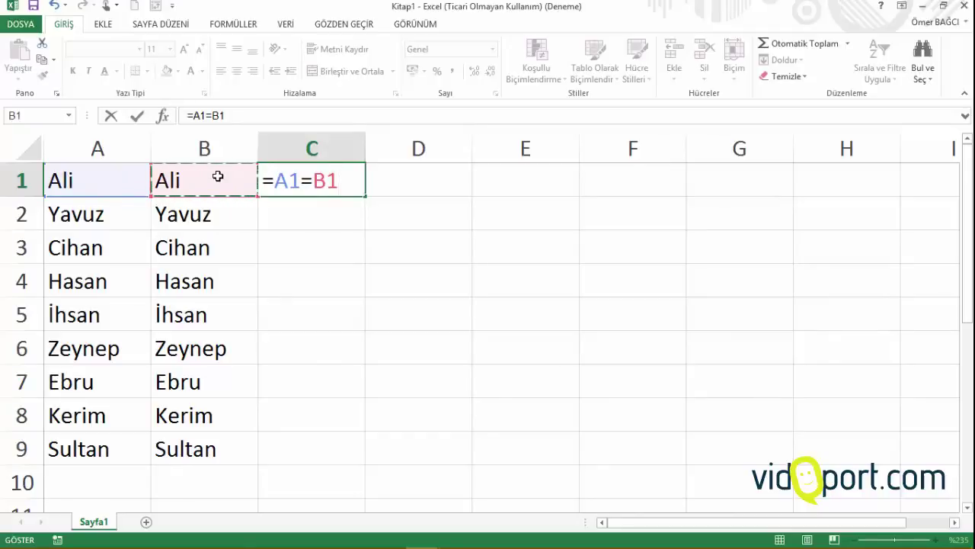
{"action": "key", "text": "Return"}
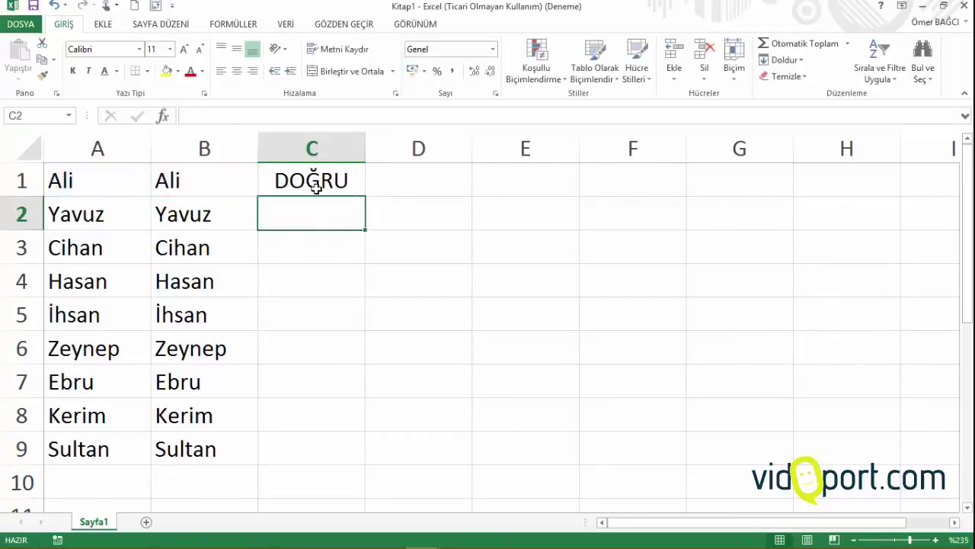
{"action": "left_click", "coordinate": [326, 182]}
{"action": "left_click_drag", "start_coordinate": [366, 195], "coordinate": [364, 462]}
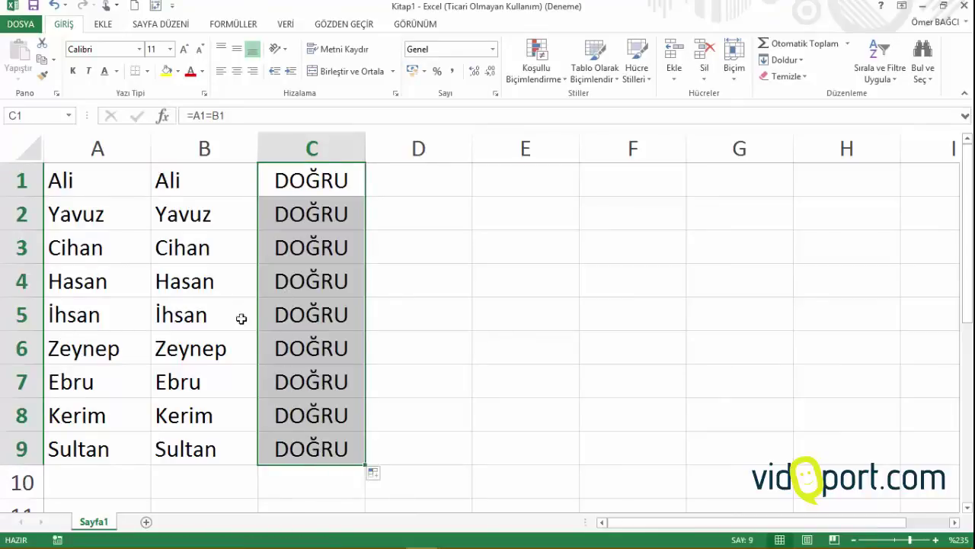
{"action": "left_click", "coordinate": [211, 322]}
{"action": "type", "text": "hasan"}
{"action": "key", "text": "Return"}
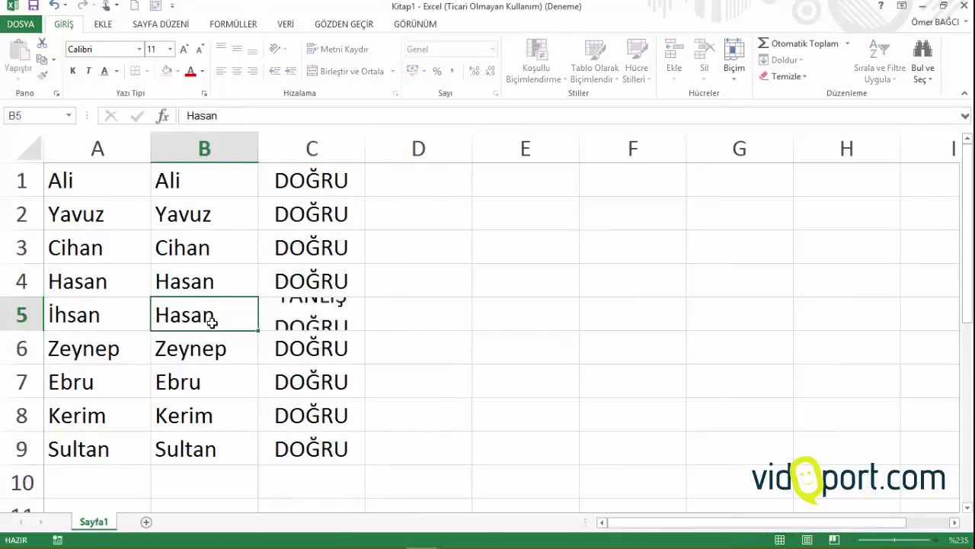
{"action": "key", "text": "Right"}
{"action": "key", "text": "Up"}
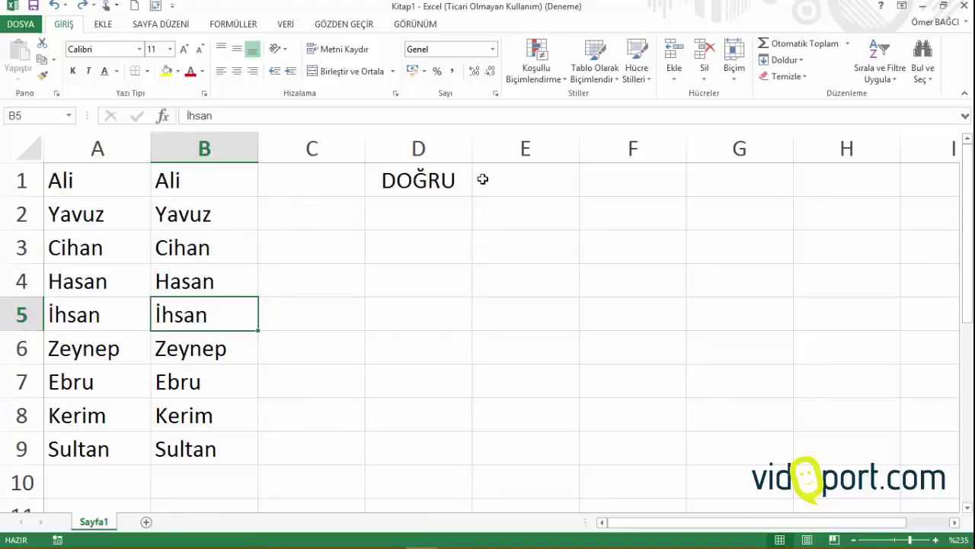
{"action": "left_click", "coordinate": [451, 181]}
{"action": "key", "text": "Delete"}
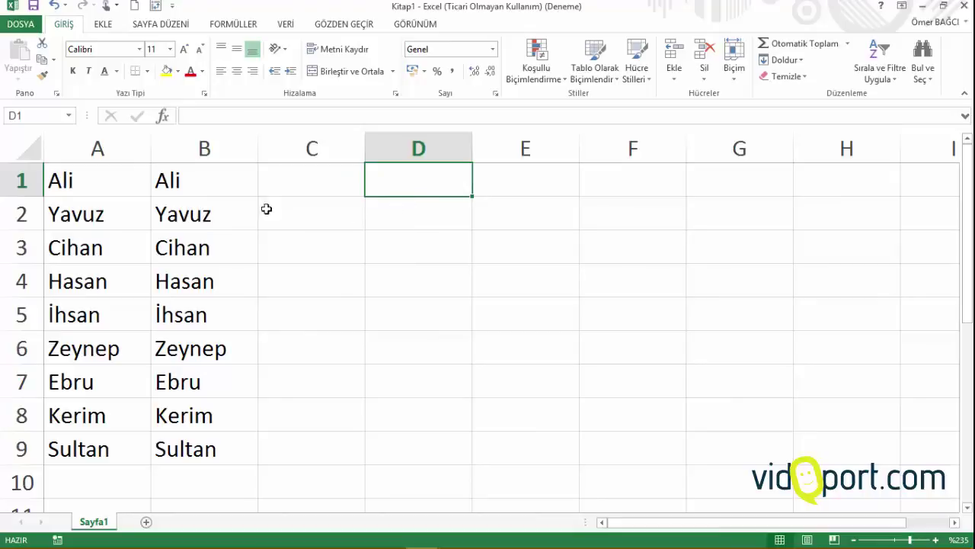
{"action": "left_click", "coordinate": [101, 183]}
{"action": "left_click", "coordinate": [226, 183]}
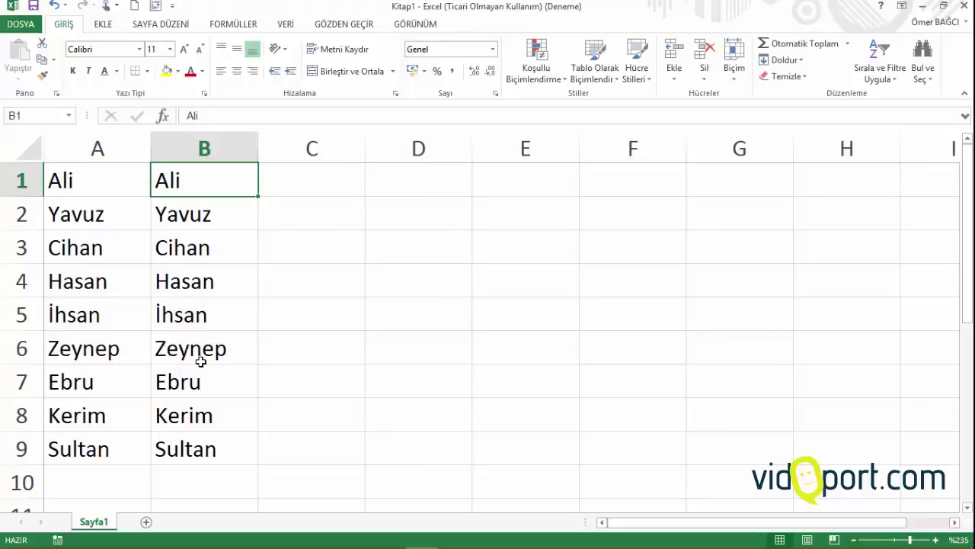
Enter =VE(A1:A9=B1:B9) in D1, which returns DOĞRU
{"action": "left_click", "coordinate": [418, 177]}
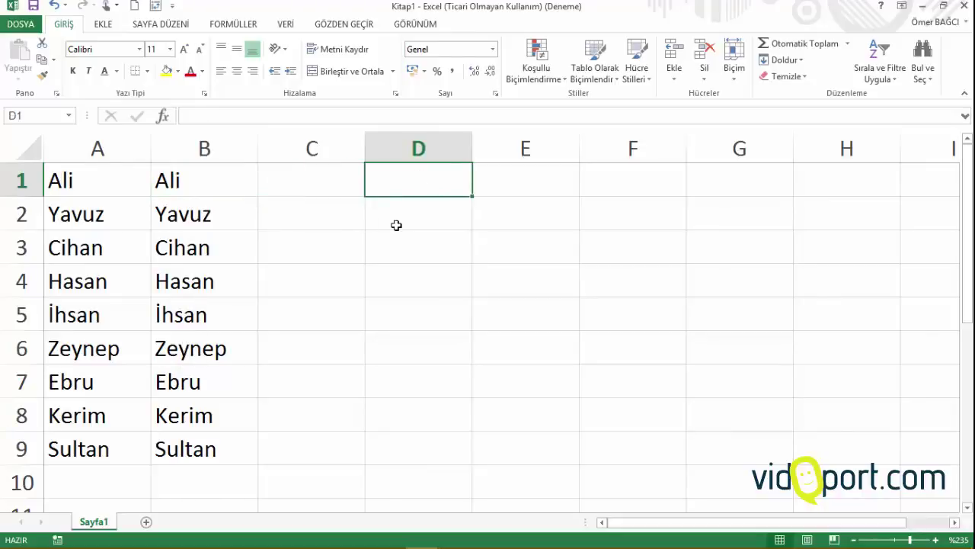
{"action": "type", "text": "=ve"}
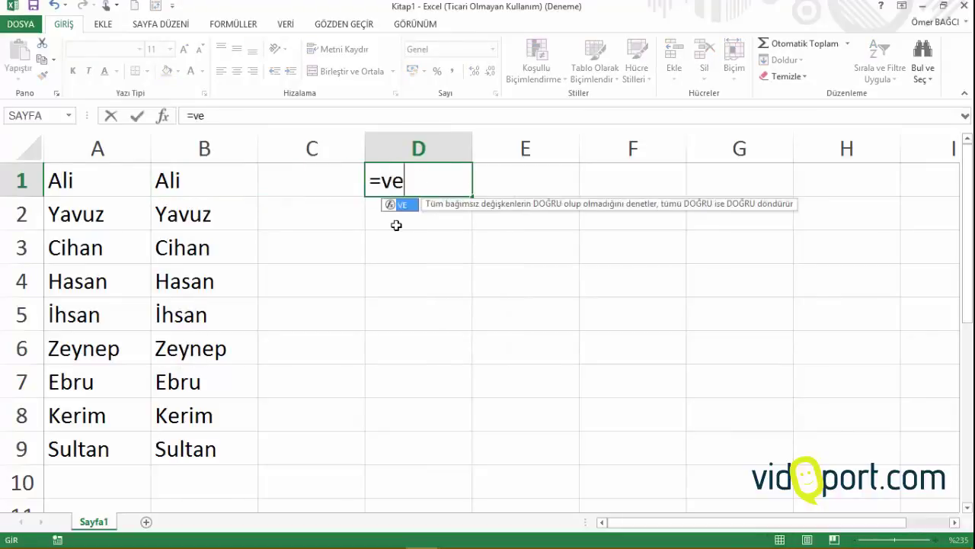
{"action": "type", "text": "("}
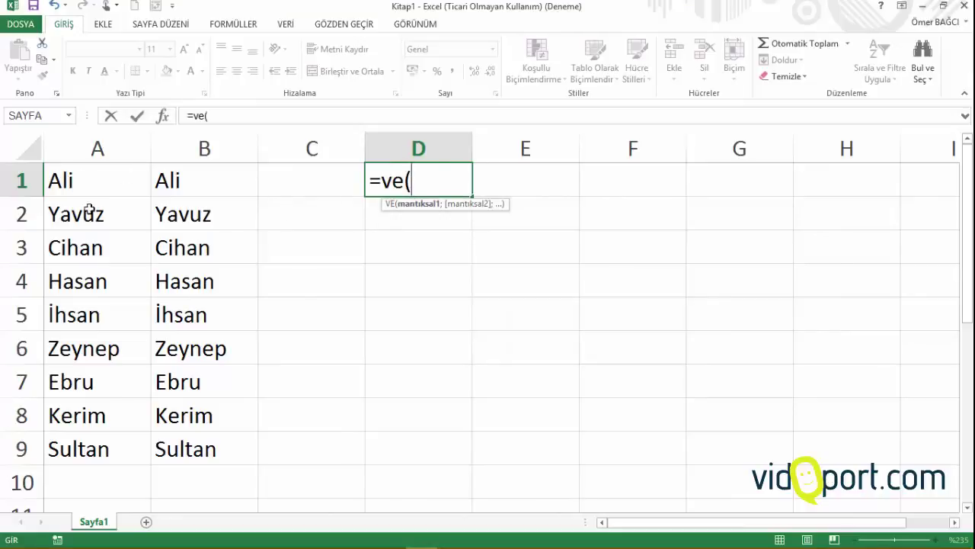
{"action": "left_click_drag", "start_coordinate": [84, 180], "coordinate": [122, 442]}
{"action": "type", "text": "="}
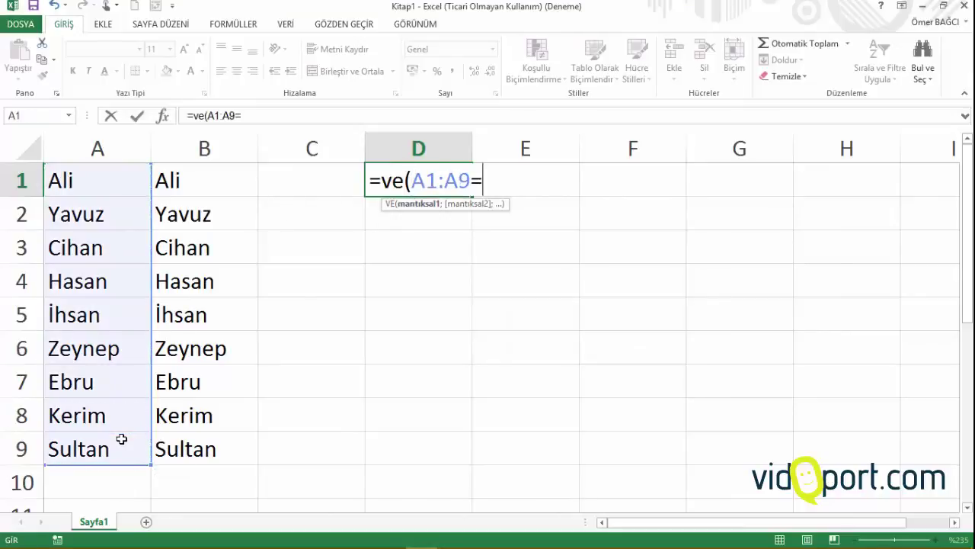
{"action": "left_click_drag", "start_coordinate": [229, 183], "coordinate": [209, 450]}
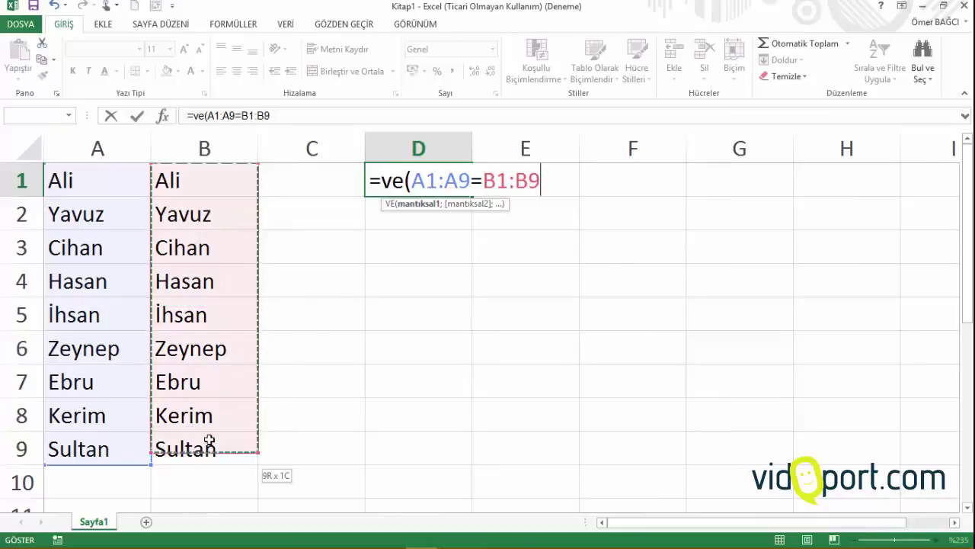
{"action": "type", "text": ")"}
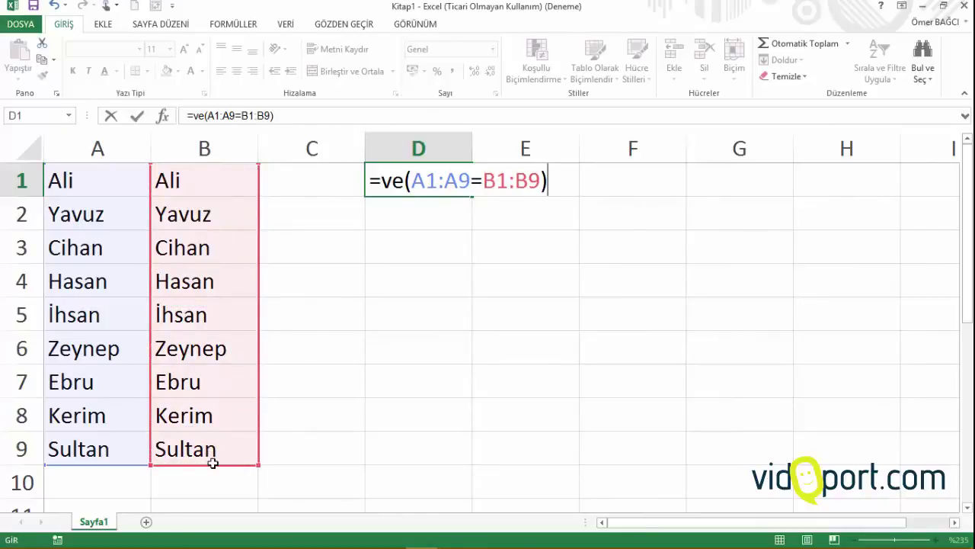
{"action": "key", "text": "Return"}
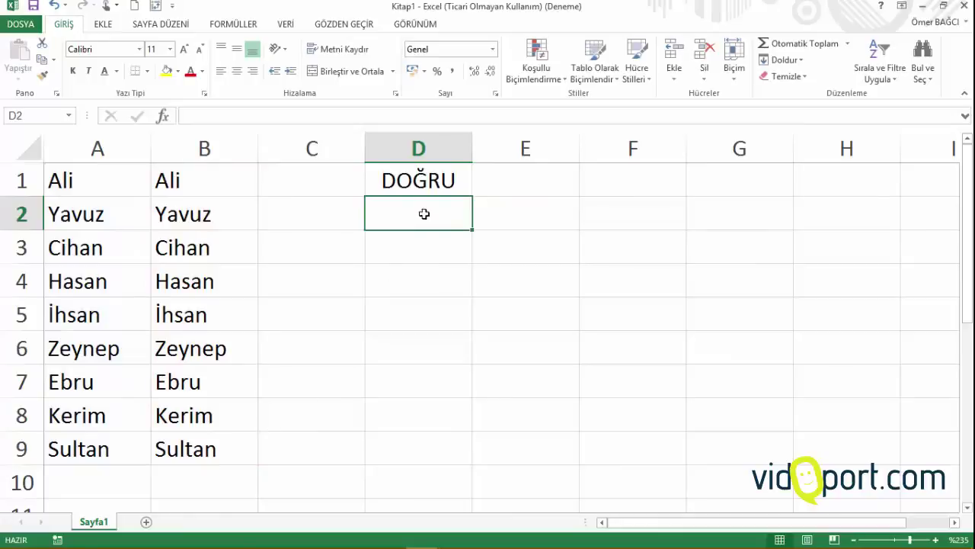
{"action": "left_click", "coordinate": [421, 179]}
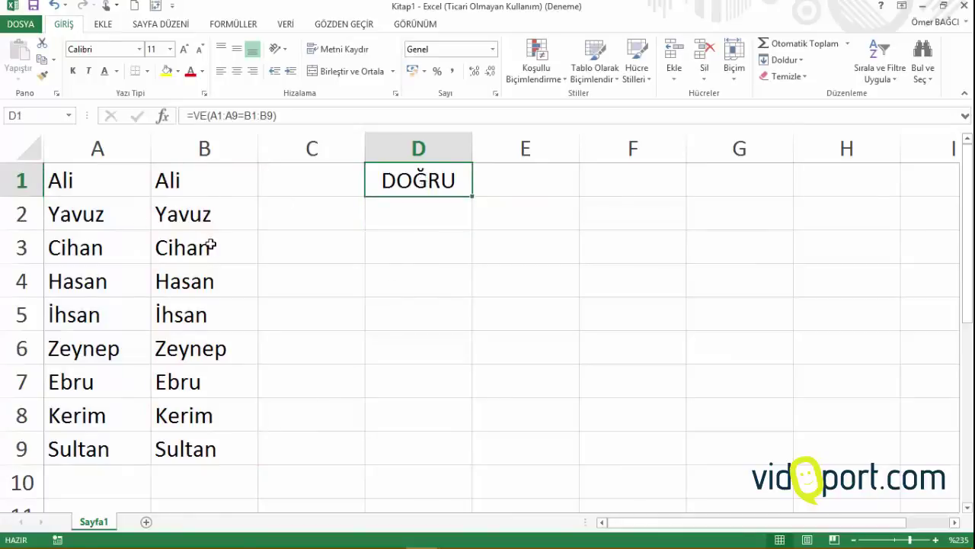
Change B5 to a different name and re-confirm D1, which still shows DOĞRU
{"action": "left_click", "coordinate": [161, 308]}
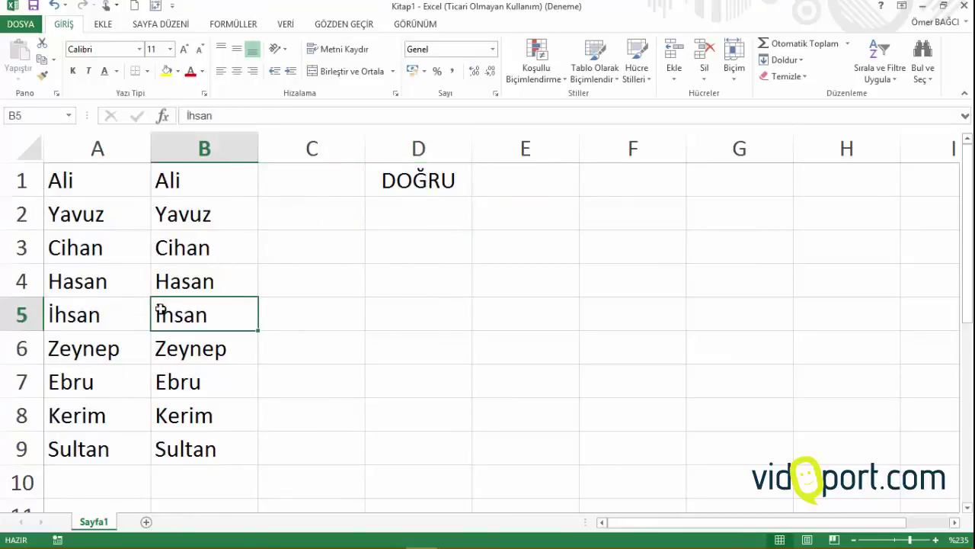
{"action": "type", "text": "has"}
{"action": "key", "text": "Return"}
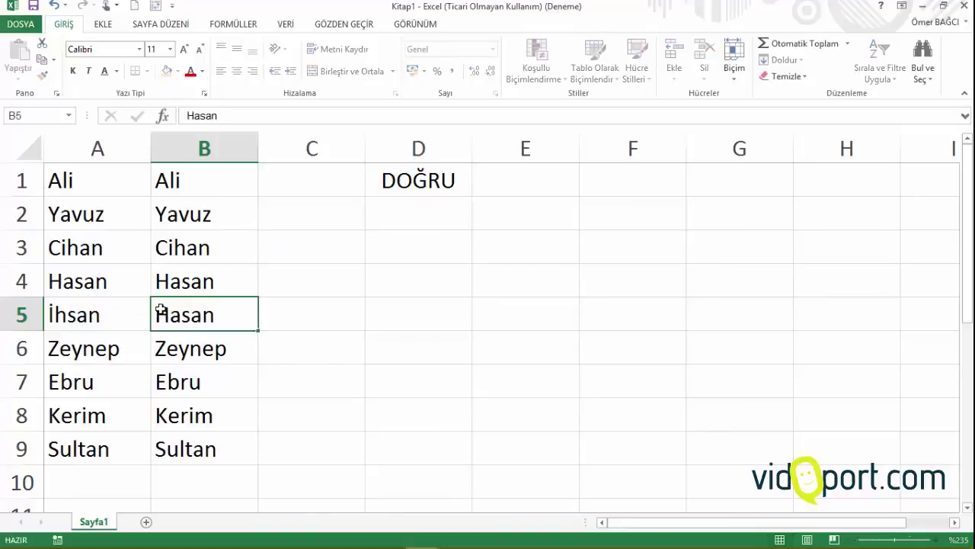
{"action": "mouse_move", "coordinate": [161, 308]}
{"action": "left_mouse_down"}
{"action": "mouse_move", "coordinate": [83, 316]}
{"action": "mouse_move", "coordinate": [179, 314]}
{"action": "left_mouse_up"}
{"action": "left_click", "coordinate": [126, 314]}
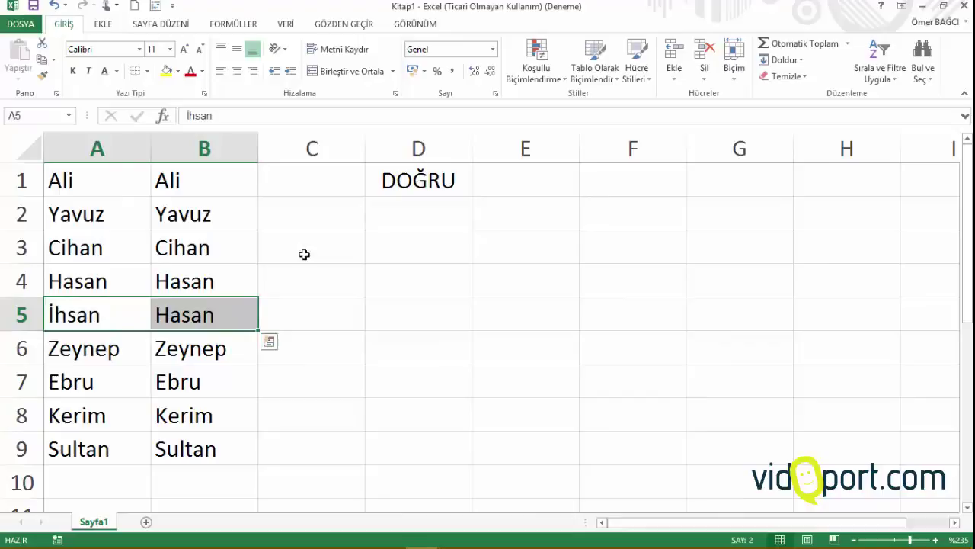
{"action": "left_click", "coordinate": [420, 174]}
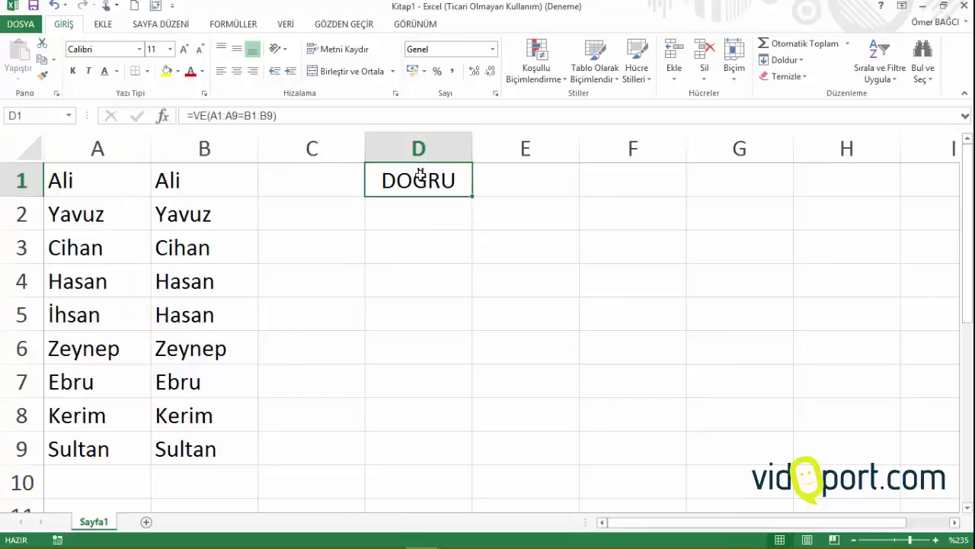
{"action": "scroll", "coordinate": [422, 175], "scroll_direction": "down", "scroll_amount": 2}
{"action": "scroll", "coordinate": [423, 175], "scroll_direction": "down", "scroll_amount": 1}
{"action": "scroll", "coordinate": [424, 175], "scroll_direction": "up", "scroll_amount": 3}
{"action": "double_click", "coordinate": [424, 175]}
{"action": "key", "text": "Return"}
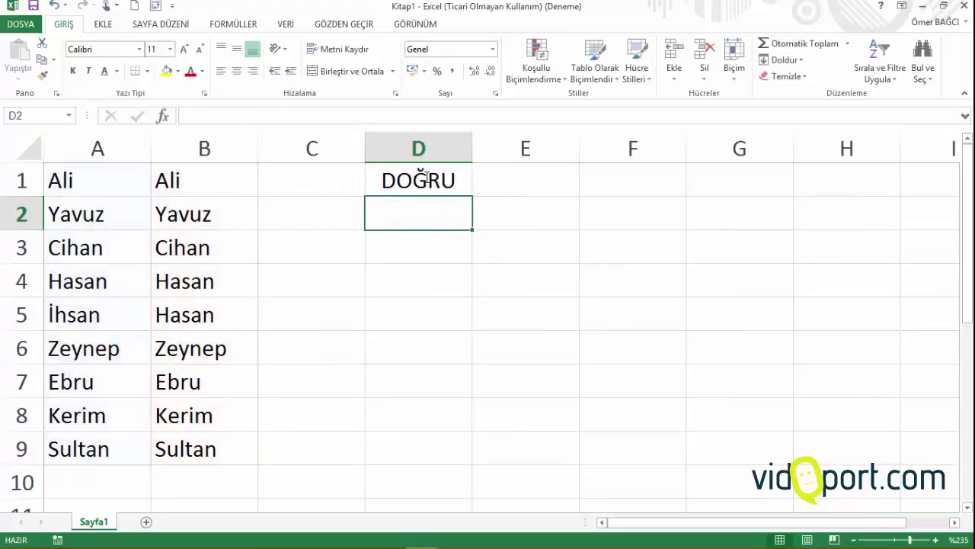
Re-enter =VE(A1:A9=B1:B9) in D1 as an array formula (Ctrl+Shift+Enter), returning YANLIŞ
{"action": "left_click", "coordinate": [424, 175]}
{"action": "key", "text": "Delete"}
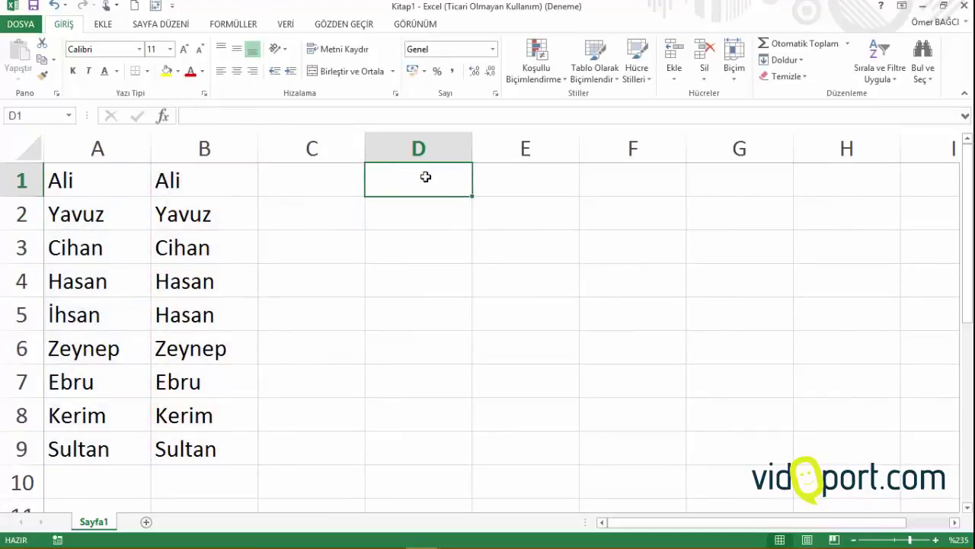
{"action": "type", "text": "=ve"}
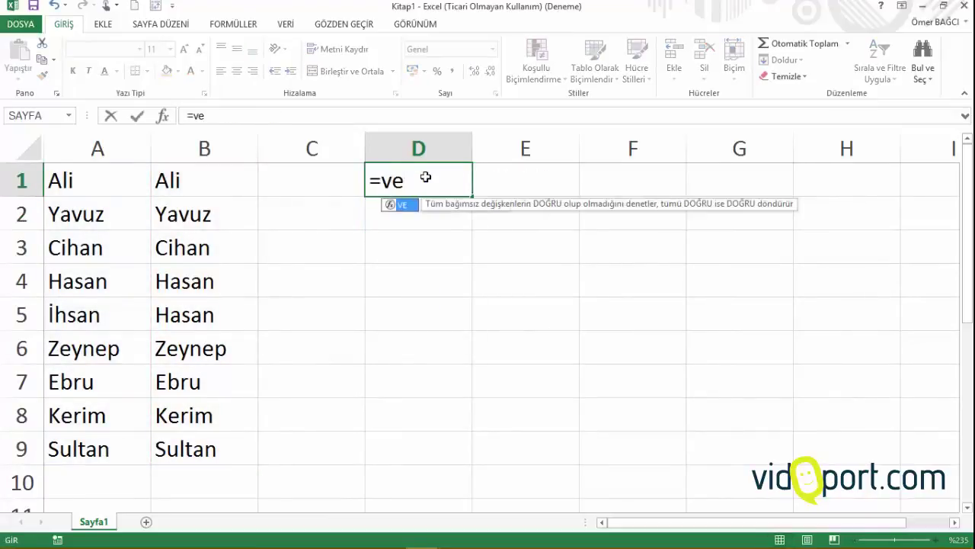
{"action": "key", "text": "Tab"}
{"action": "left_click_drag", "start_coordinate": [108, 180], "coordinate": [86, 447]}
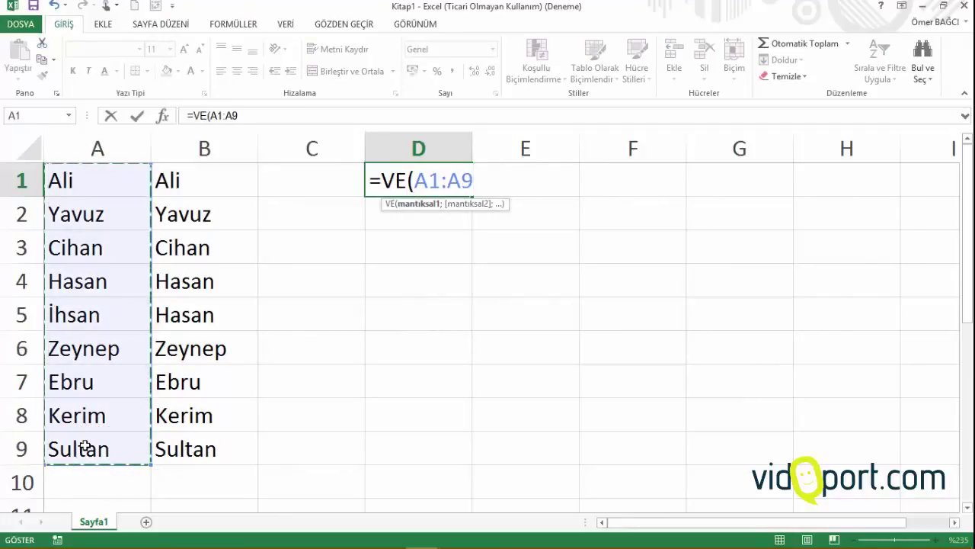
{"action": "type", "text": "="}
{"action": "left_click_drag", "start_coordinate": [198, 191], "coordinate": [184, 442]}
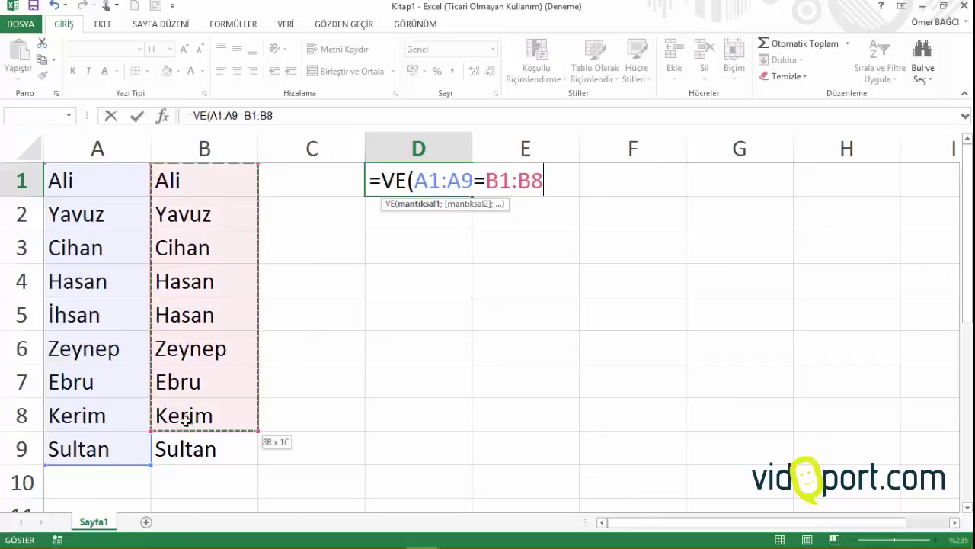
{"action": "type", "text": ")"}
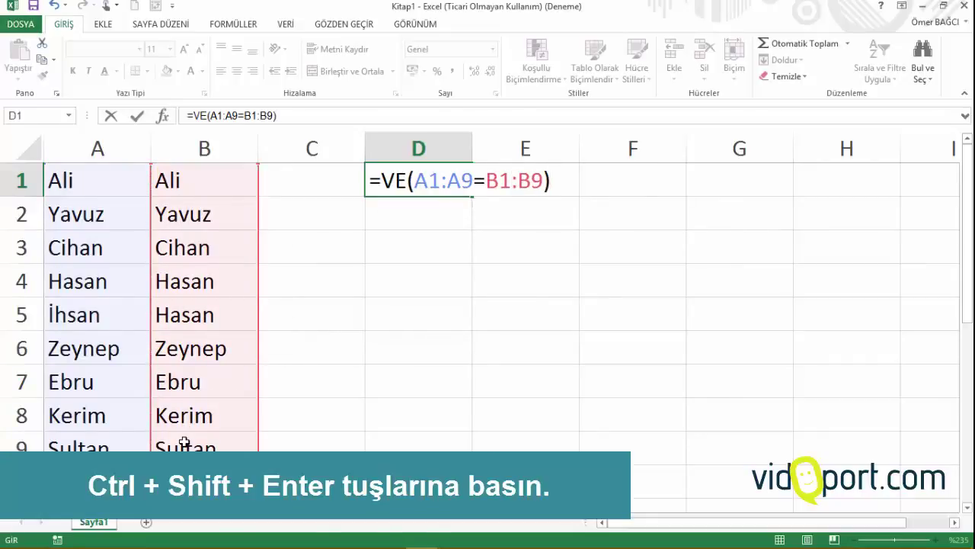
{"action": "key", "text": "ctrl+shift+Return"}
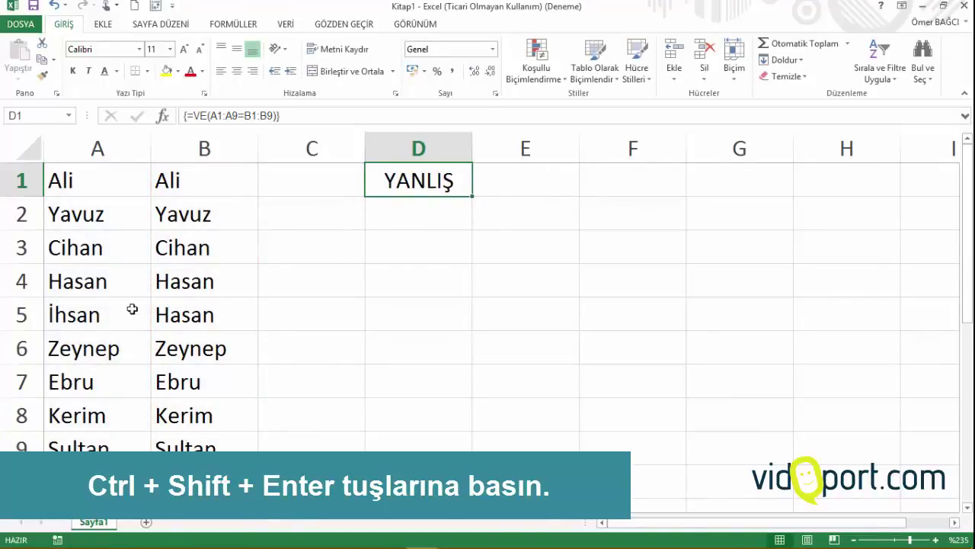
{"action": "left_click", "coordinate": [173, 314]}
Enter ihsan in cell B5 and check the D1 result
{"action": "type", "text": "ina"}
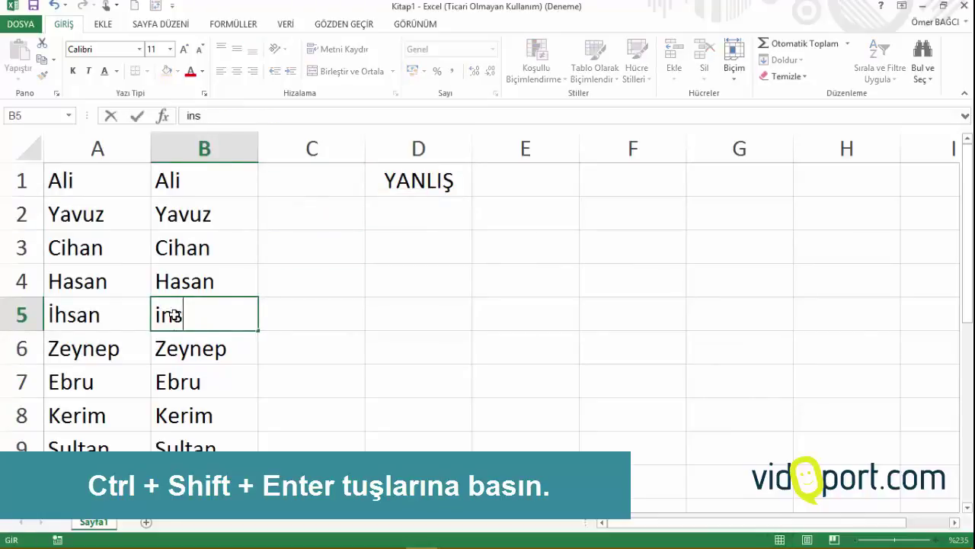
{"action": "type", "text": "a"}
{"action": "key", "text": "BackSpace"}
{"action": "key", "text": "BackSpace"}
{"action": "key", "text": "BackSpace"}
{"action": "type", "text": "da"}
{"action": "key", "text": "BackSpace"}
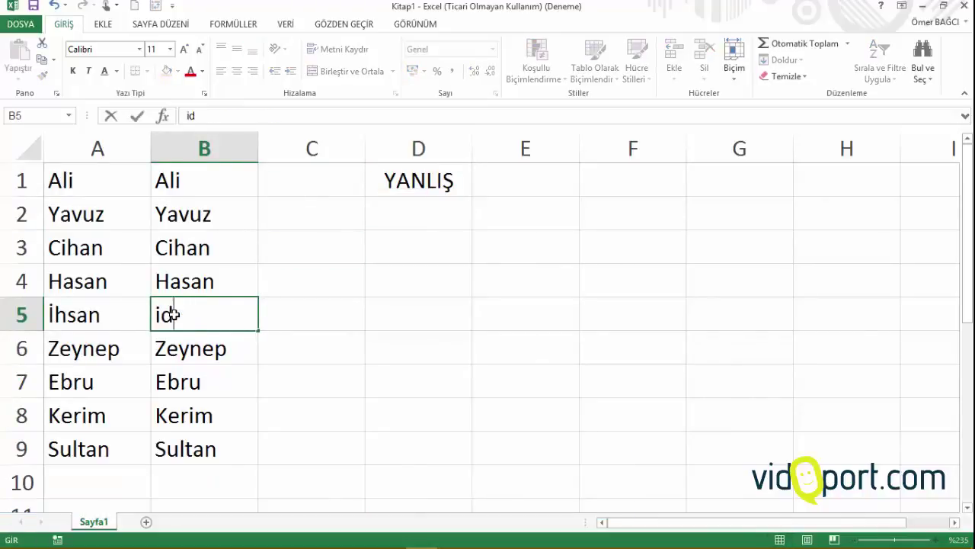
{"action": "key", "text": "BackSpace"}
{"action": "type", "text": "hsan"}
{"action": "key", "text": "Return"}
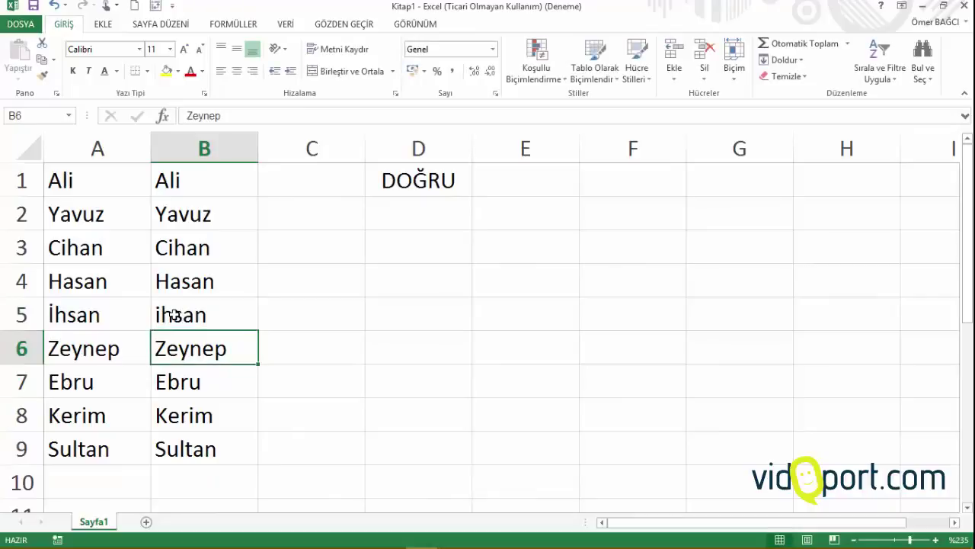
{"action": "left_click", "coordinate": [391, 188]}
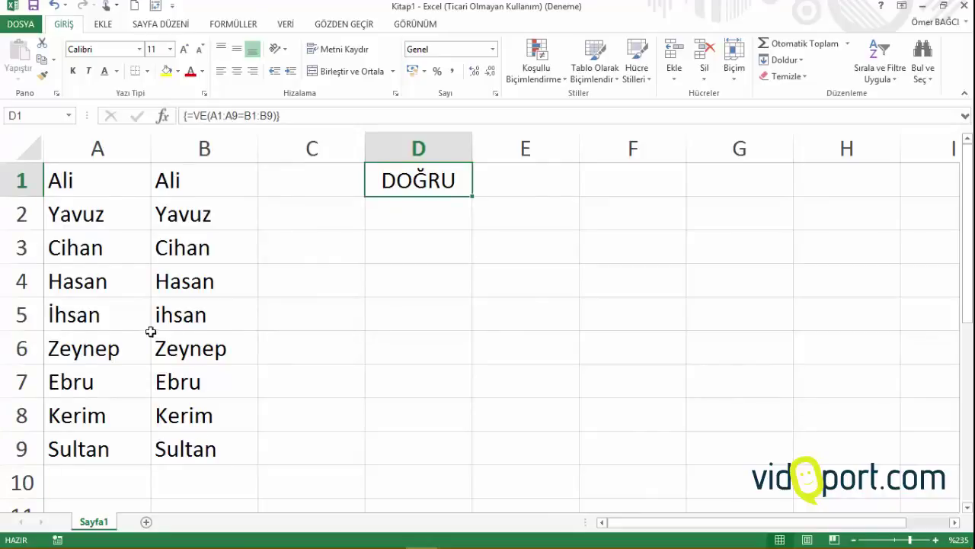
Replace Yavuz in B2 with ali, then re-enter D1 as an array formula returning YANLIŞ
{"action": "left_click", "coordinate": [219, 210]}
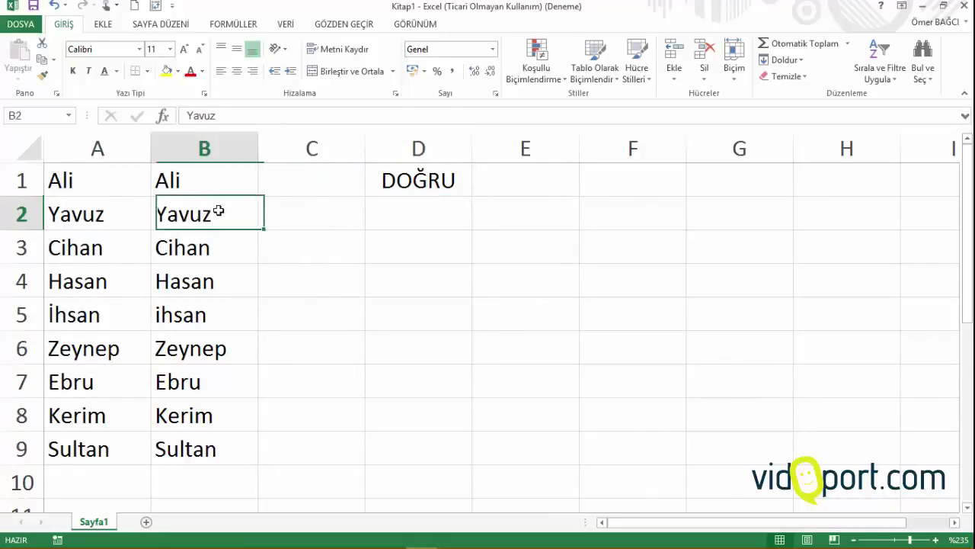
{"action": "type", "text": "ali"}
{"action": "key", "text": "Return"}
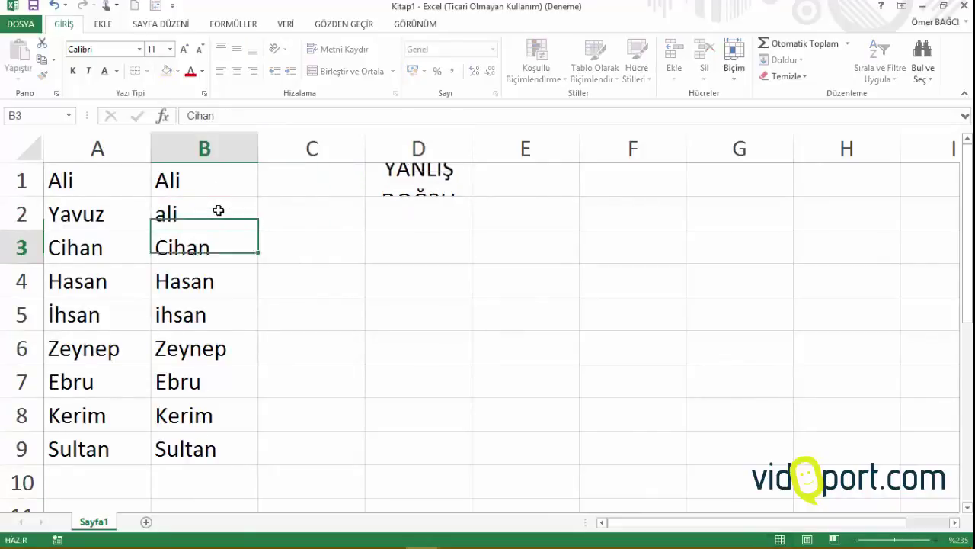
{"action": "left_click", "coordinate": [431, 181]}
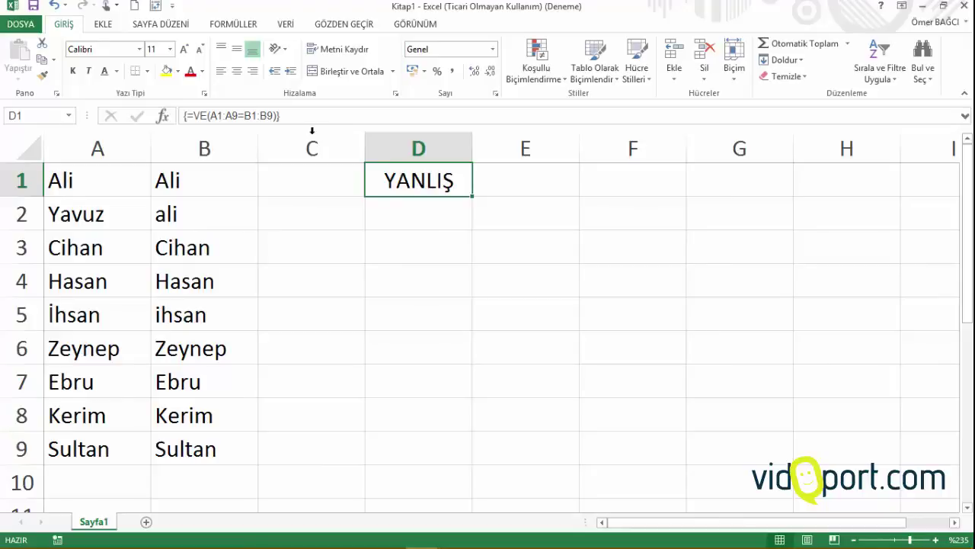
{"action": "double_click", "coordinate": [425, 189]}
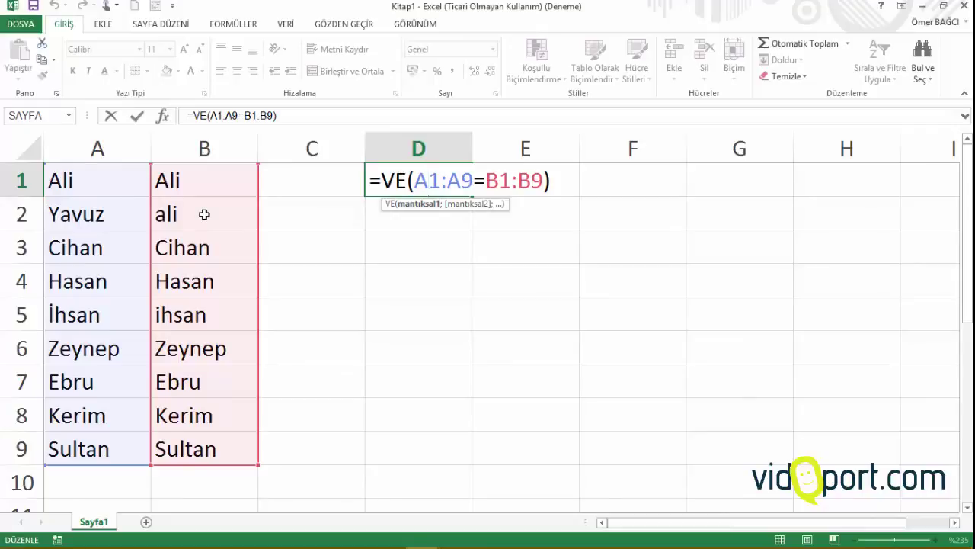
{"action": "key", "text": "ctrl+shift+Return"}
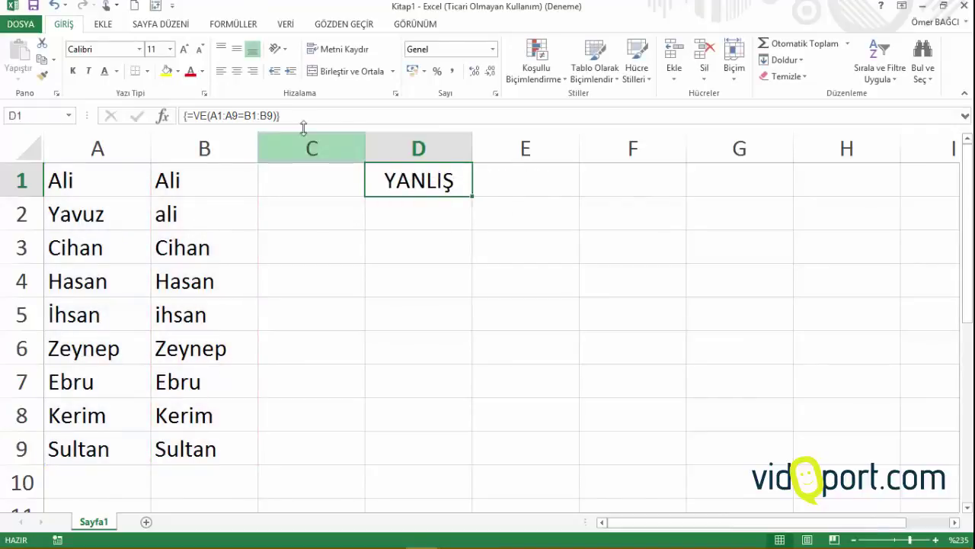